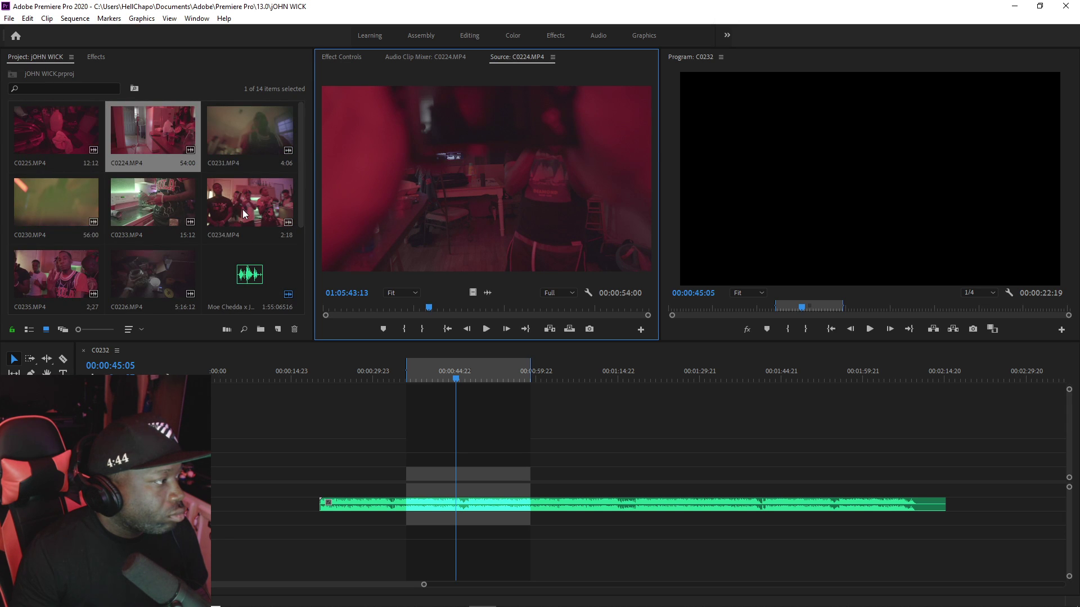
Step: Open C0227.MP4 in the source monitor and skim through several parts of its footage
scroll(242, 209, down, 1)
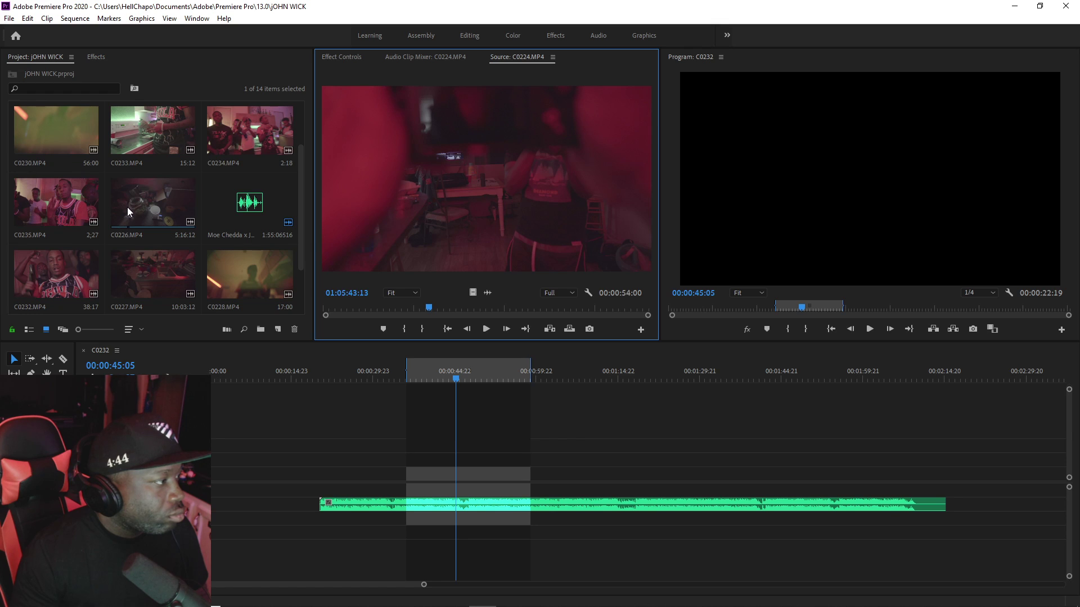
scroll(136, 211, down, 1)
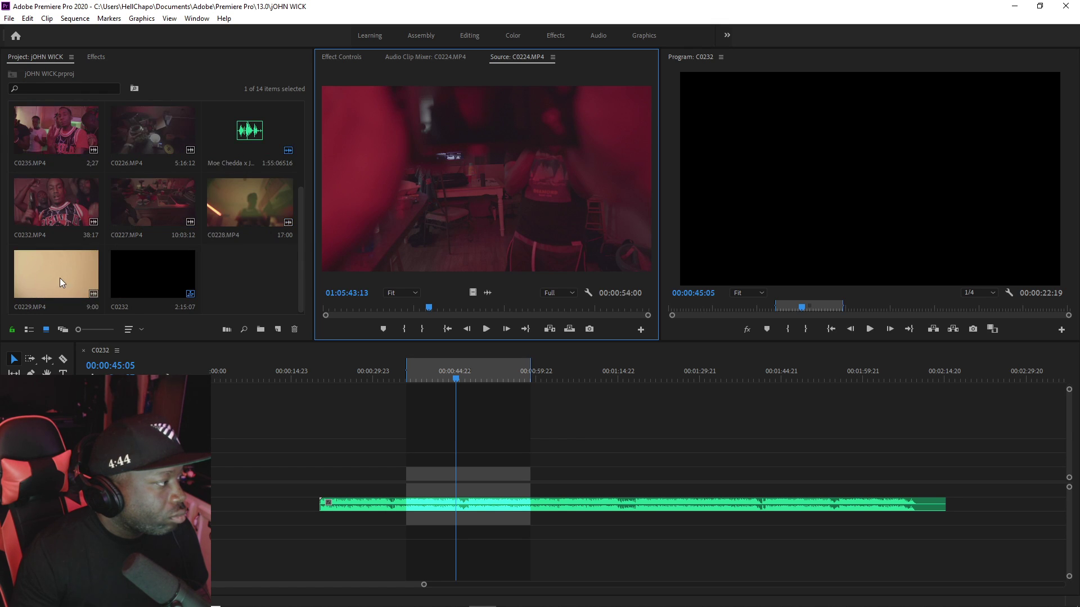
double_click(155, 205)
drag(371, 308, 389, 310)
drag(457, 310, 457, 314)
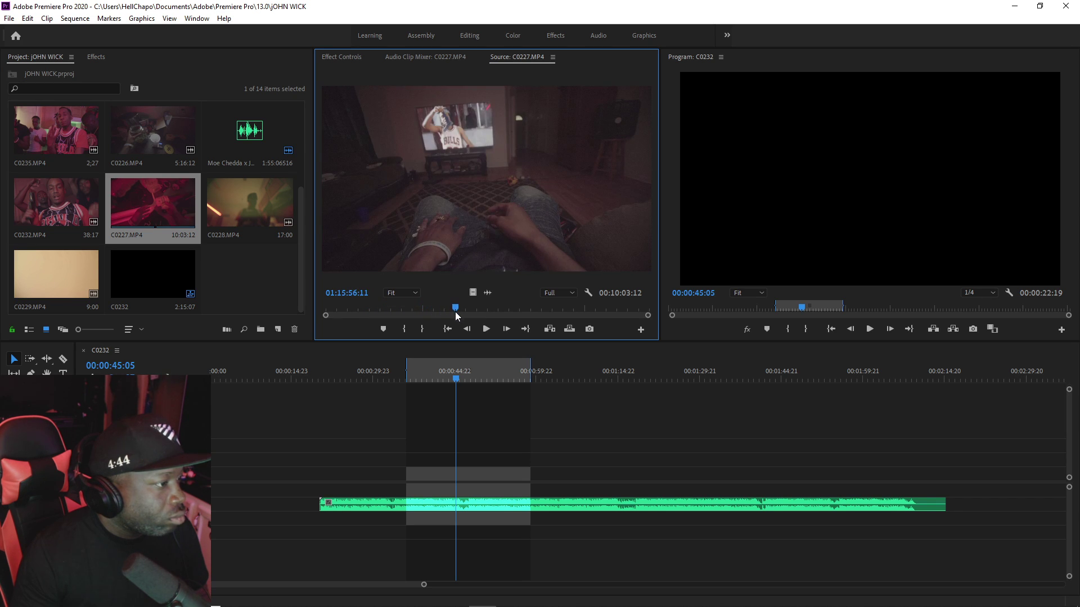
click(487, 329)
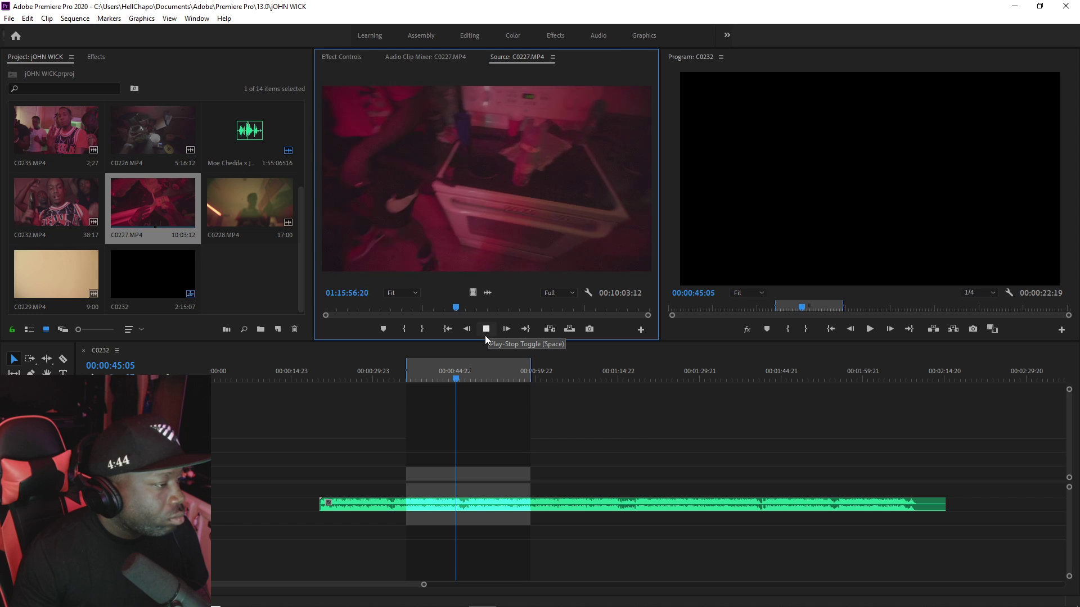
click(422, 309)
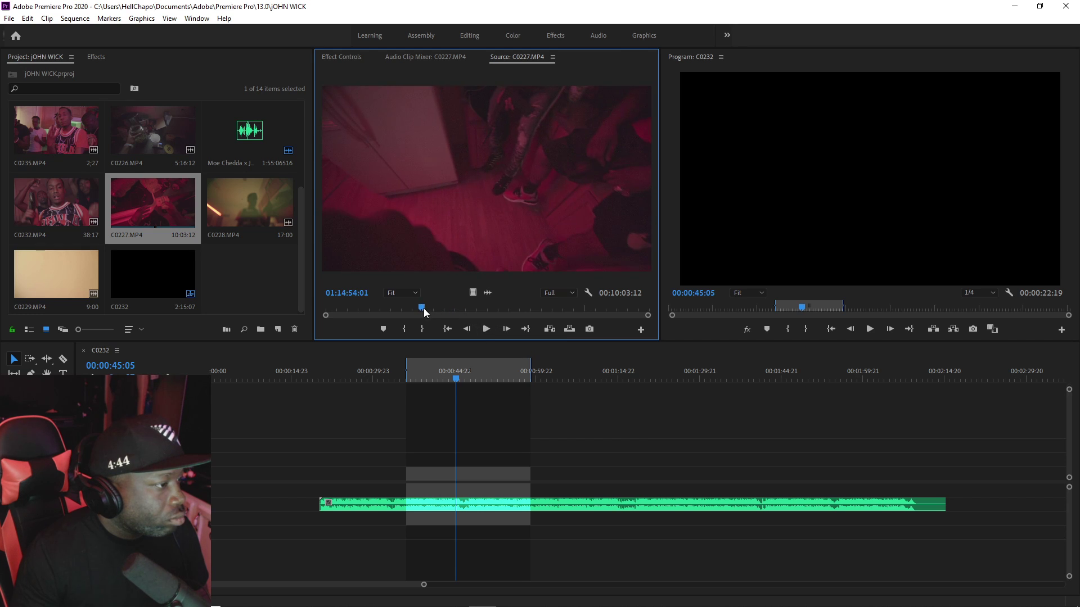
click(514, 307)
Step: Lower the source monitor's playback resolution to 1/8
right_click(466, 208)
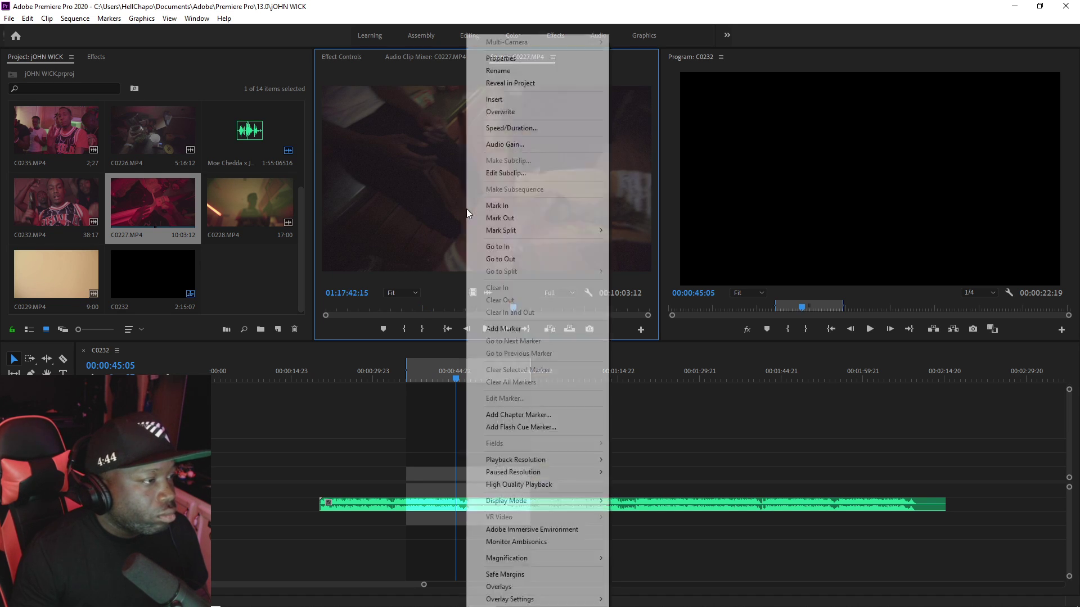
mouse_move(577, 461)
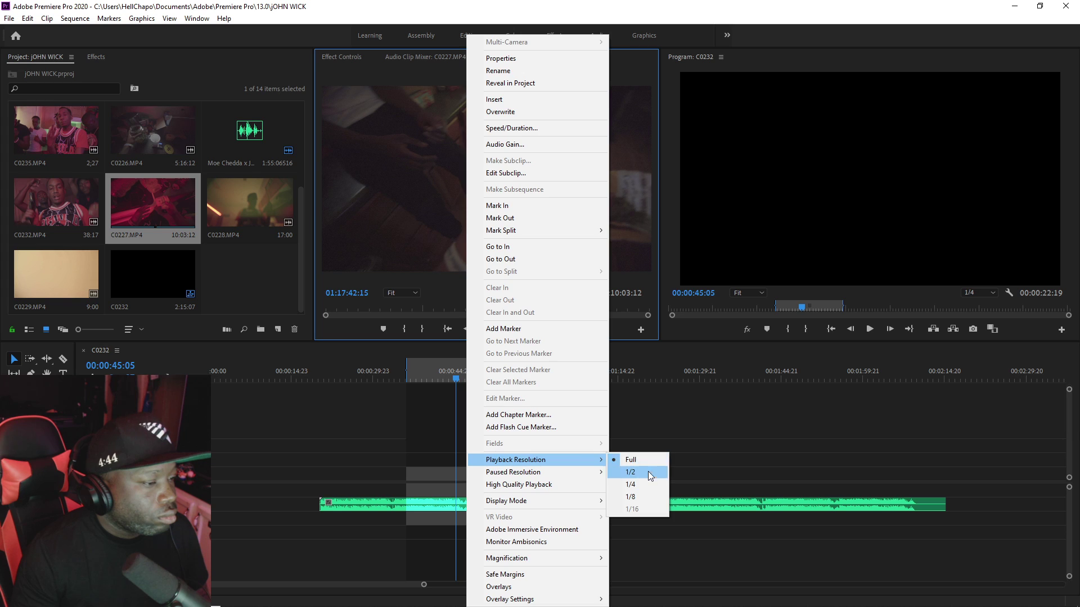
click(631, 472)
right_click(526, 214)
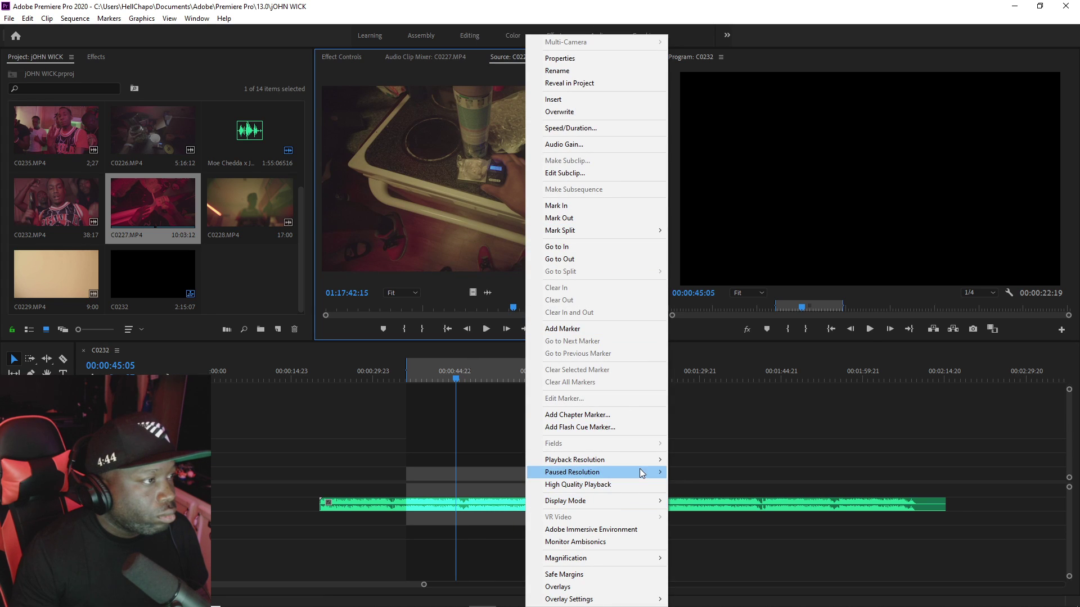
mouse_move(658, 460)
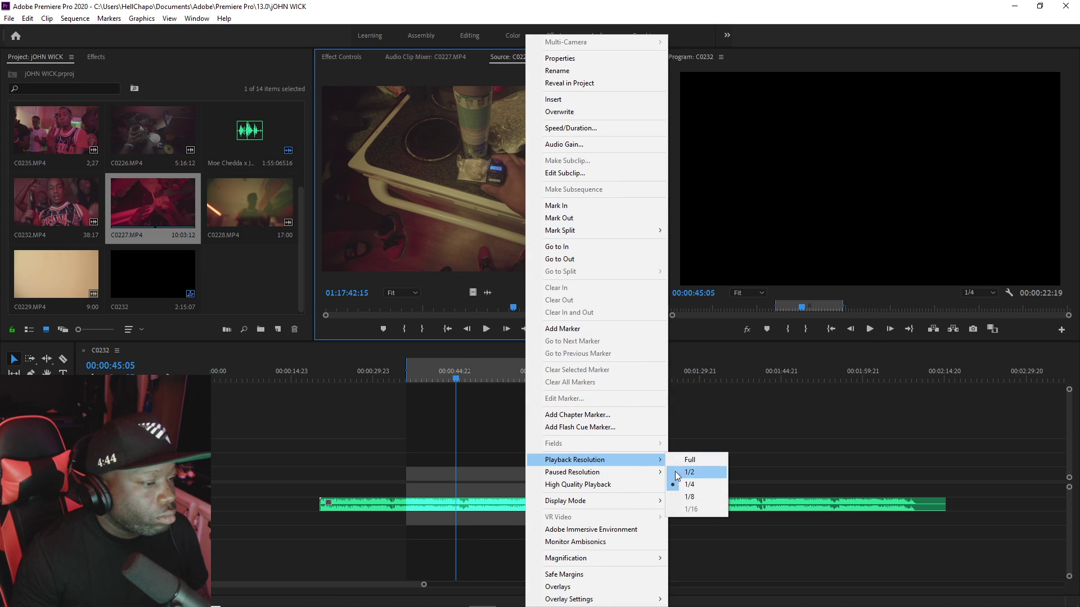
click(688, 498)
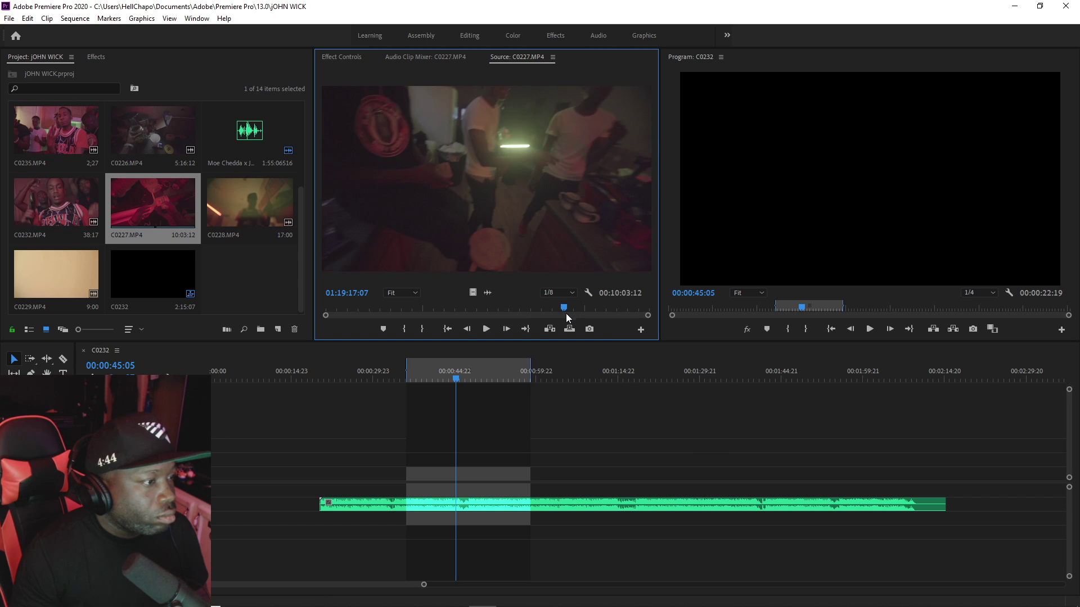
Step: Set the paused resolution of both the source and program monitors to 1/8
click(603, 307)
right_click(602, 229)
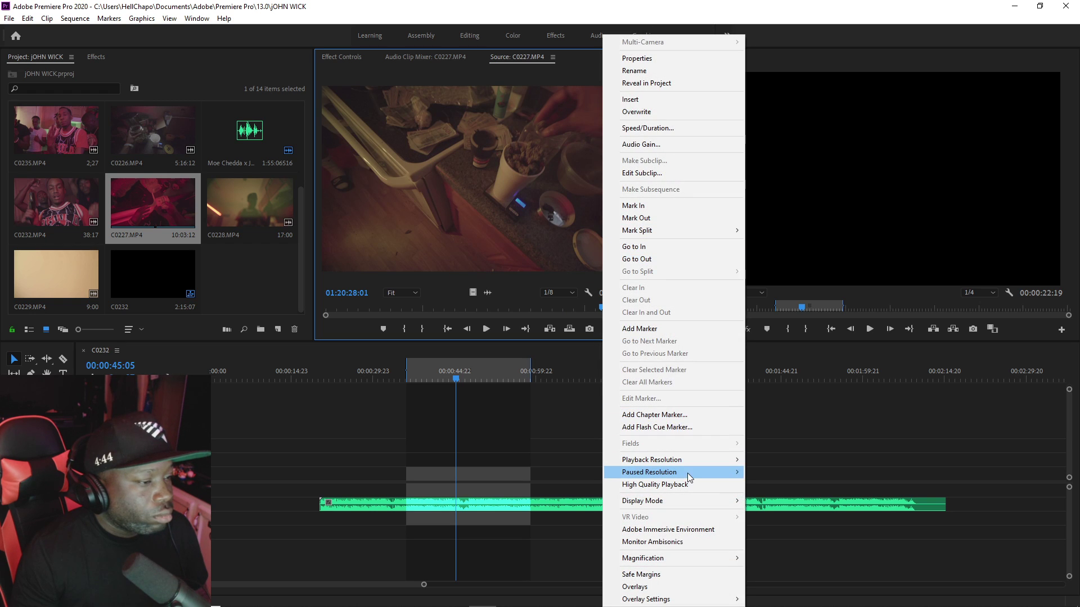
mouse_move(687, 474)
click(766, 508)
right_click(802, 141)
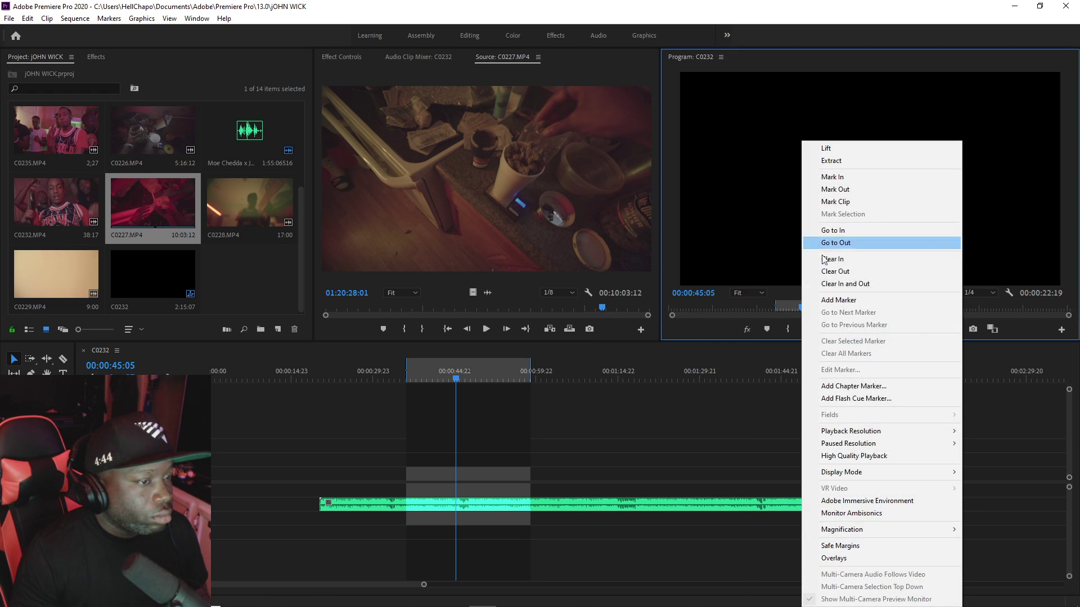
mouse_move(883, 435)
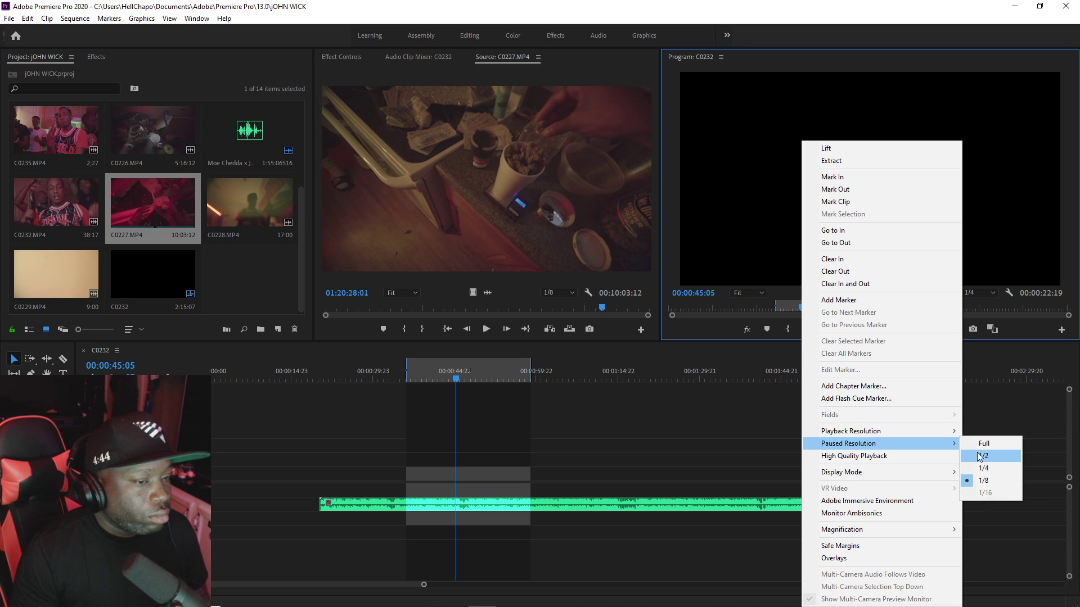
click(982, 480)
Step: Move the sequence playhead to 00:00:28:12 and save the project
drag(452, 370, 366, 378)
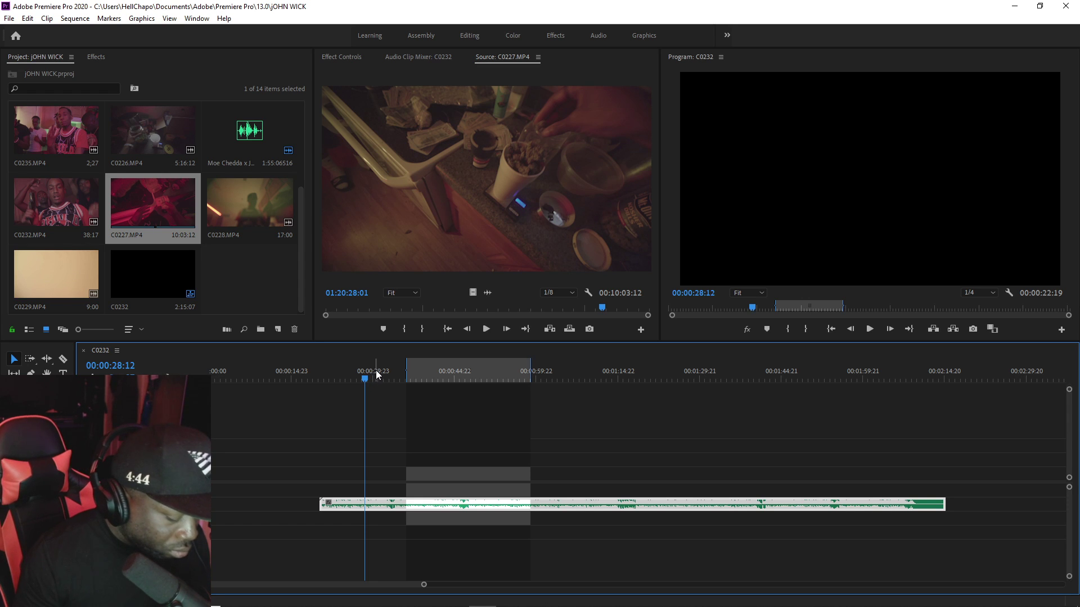
key(ctrl+s)
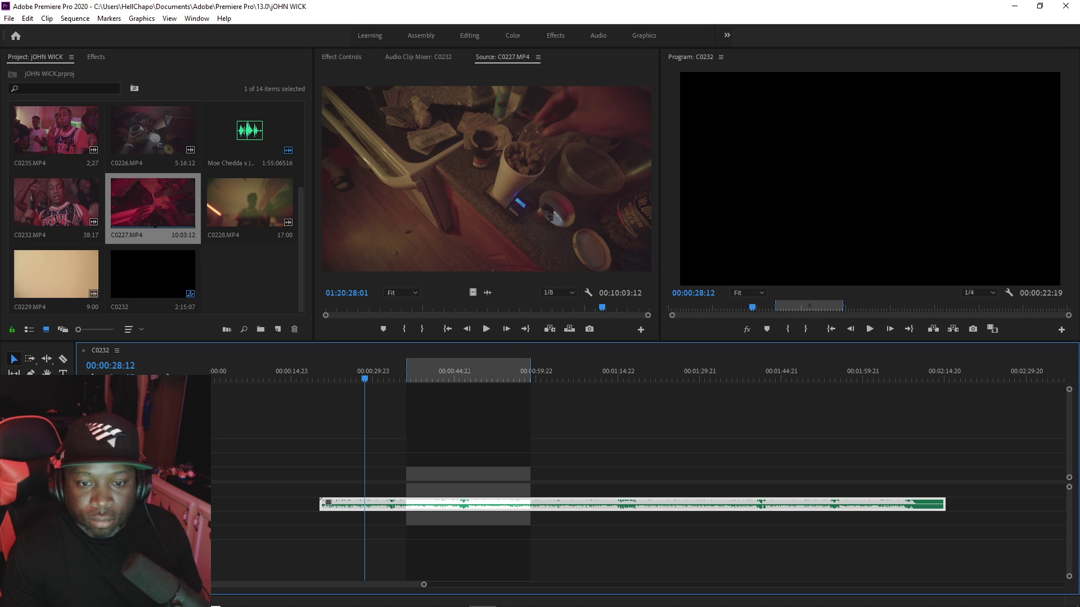
Step: Preview more of C0227.MP4 and part of C0228.MP4 in the source monitor, then open C0230.MP4
click(356, 309)
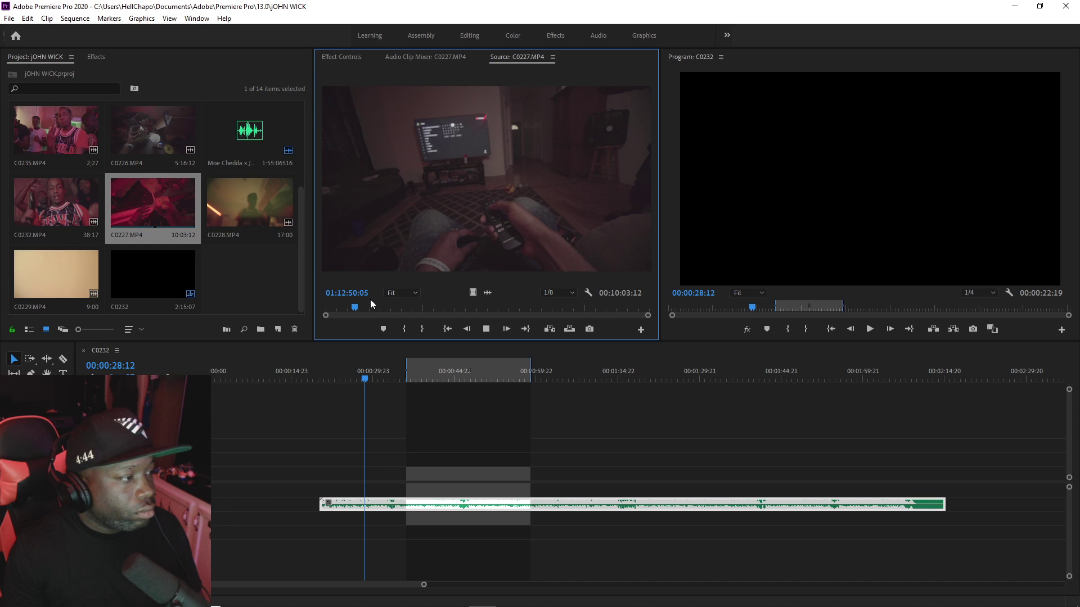
double_click(238, 198)
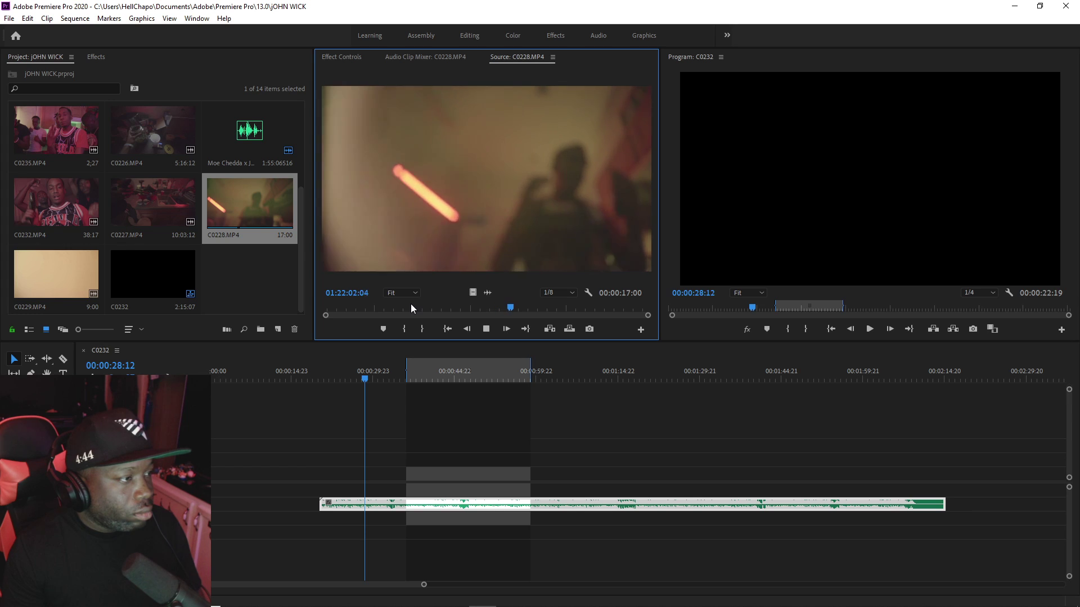
key(space)
scroll(164, 190, up, 2)
double_click(59, 112)
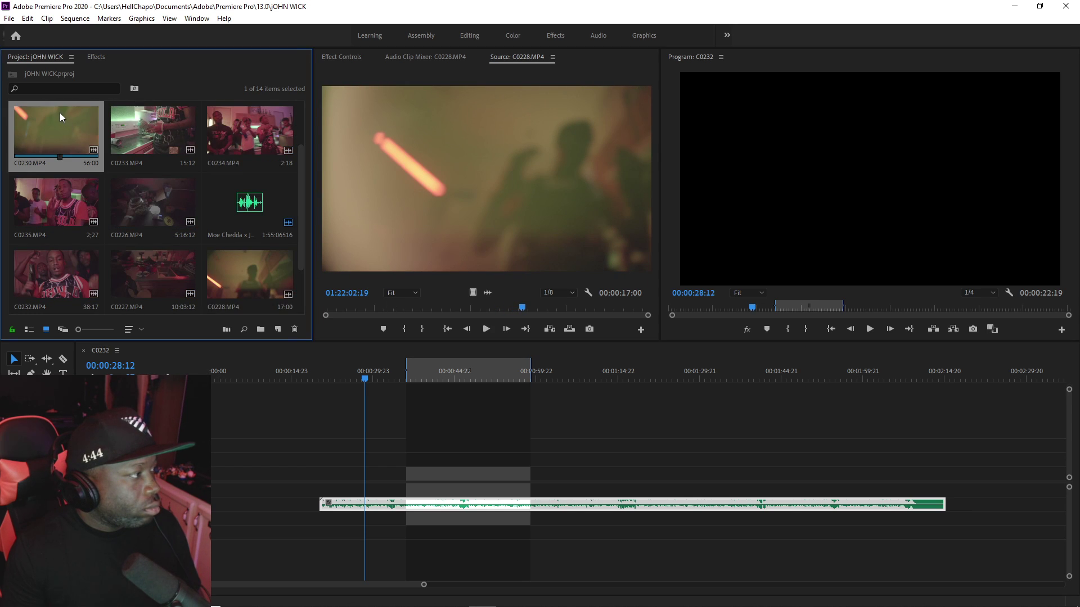
Step: Open C0231.MP4 in the source monitor and extend its In and Out points to cover the whole clip, 1:47:00 long
scroll(72, 131, up, 2)
double_click(253, 141)
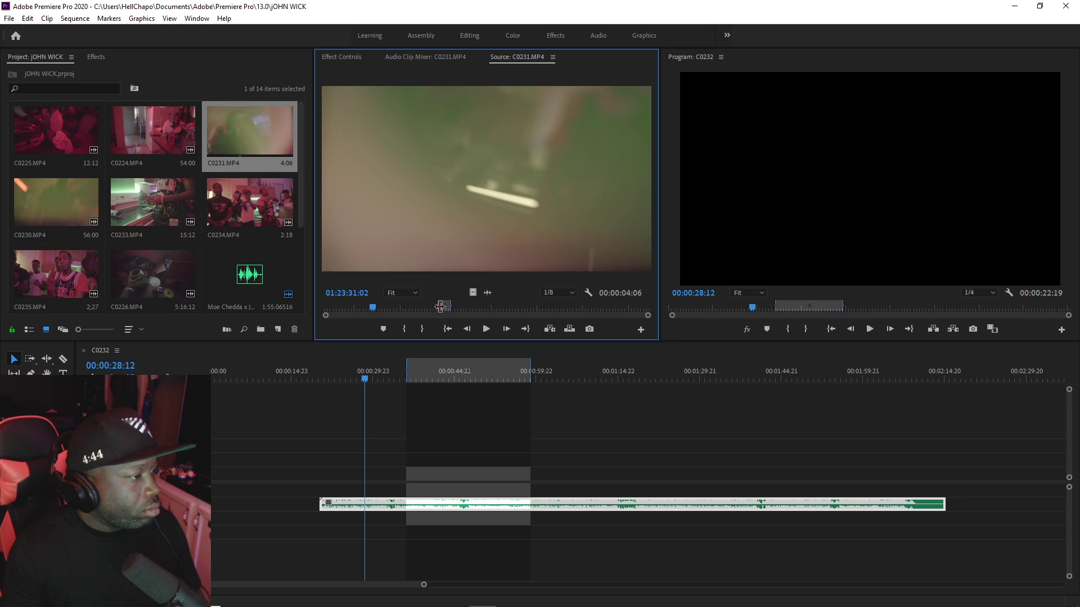
drag(441, 307, 322, 306)
drag(451, 306, 676, 306)
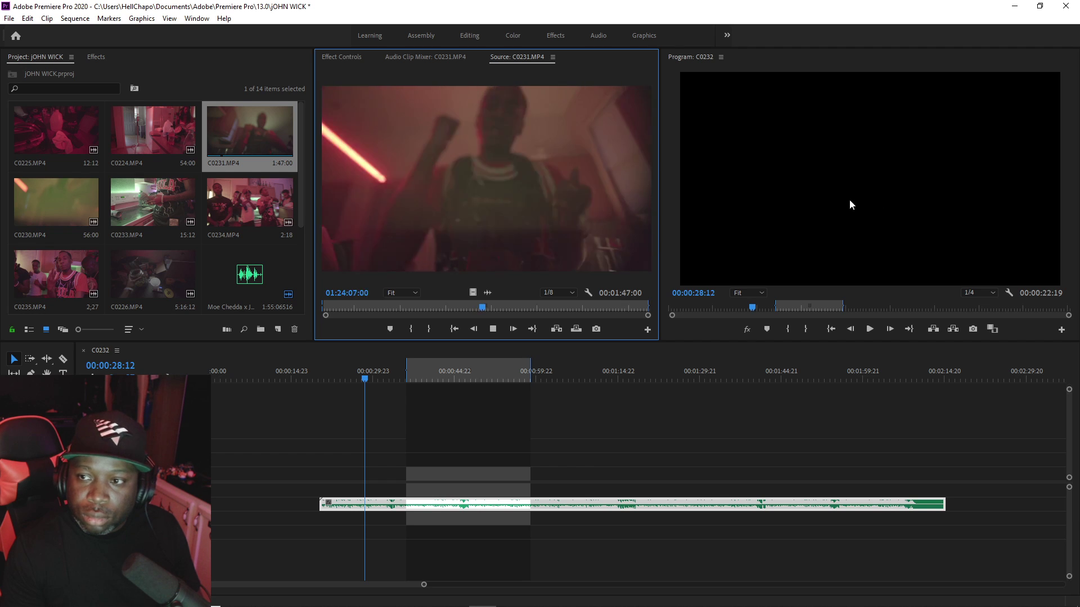
key(space)
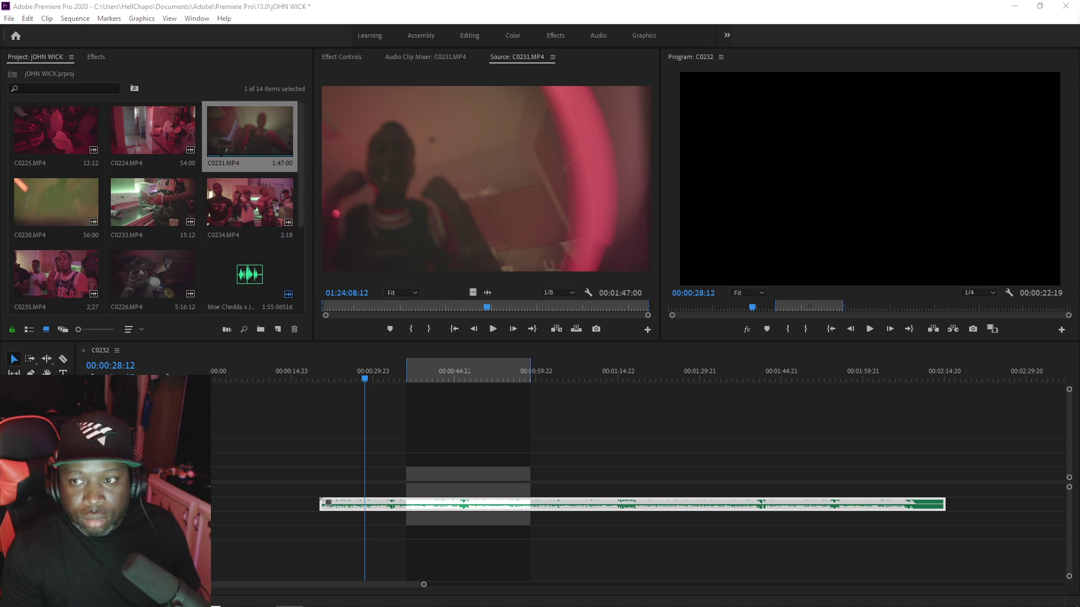
Step: Play the sequence from the start of the song's audio clip and save the project
click(318, 377)
key(space)
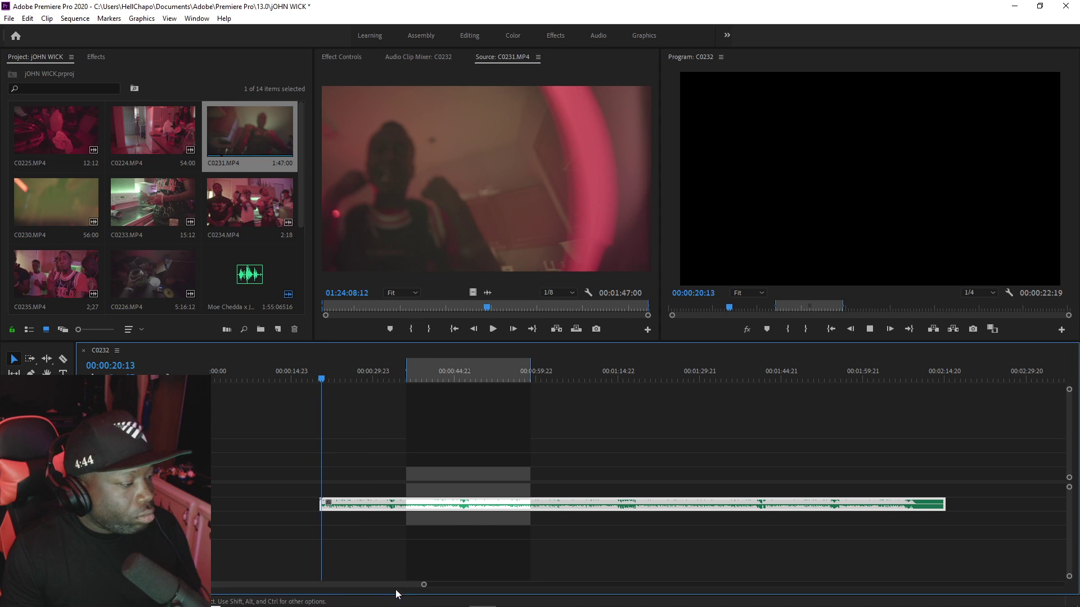
key(ctrl+s)
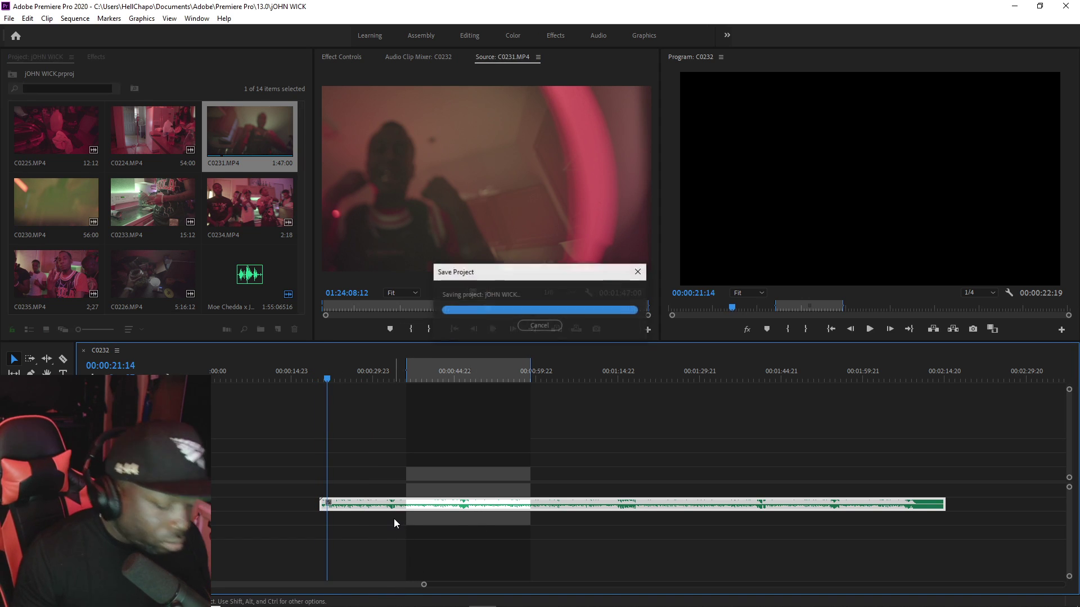
key(space)
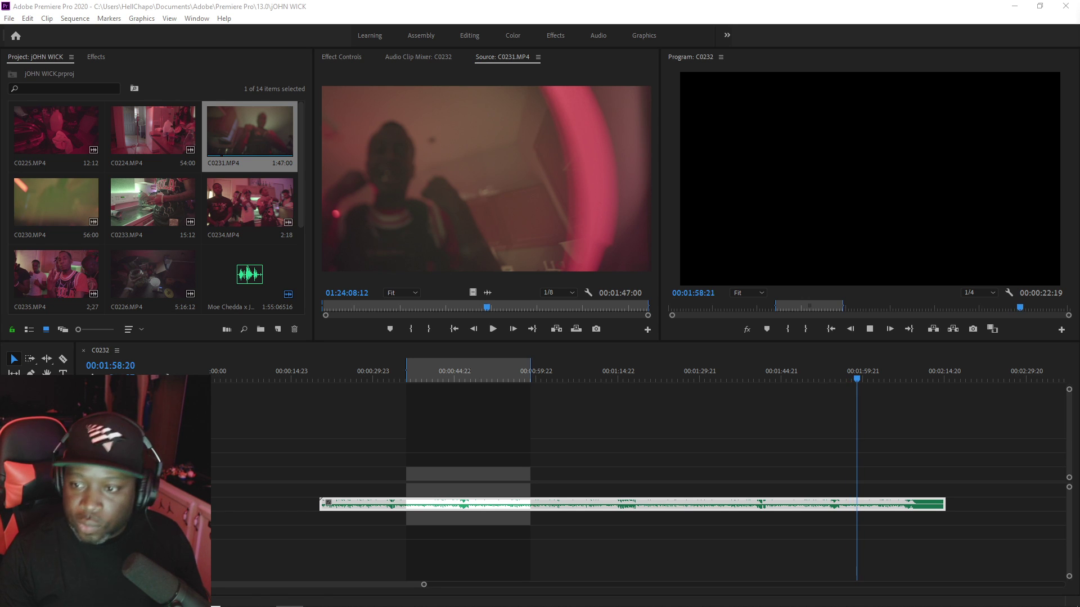
Step: Save the project again and place the sequence playhead at 00:00:22:00, near the start of the audio clip
click(461, 378)
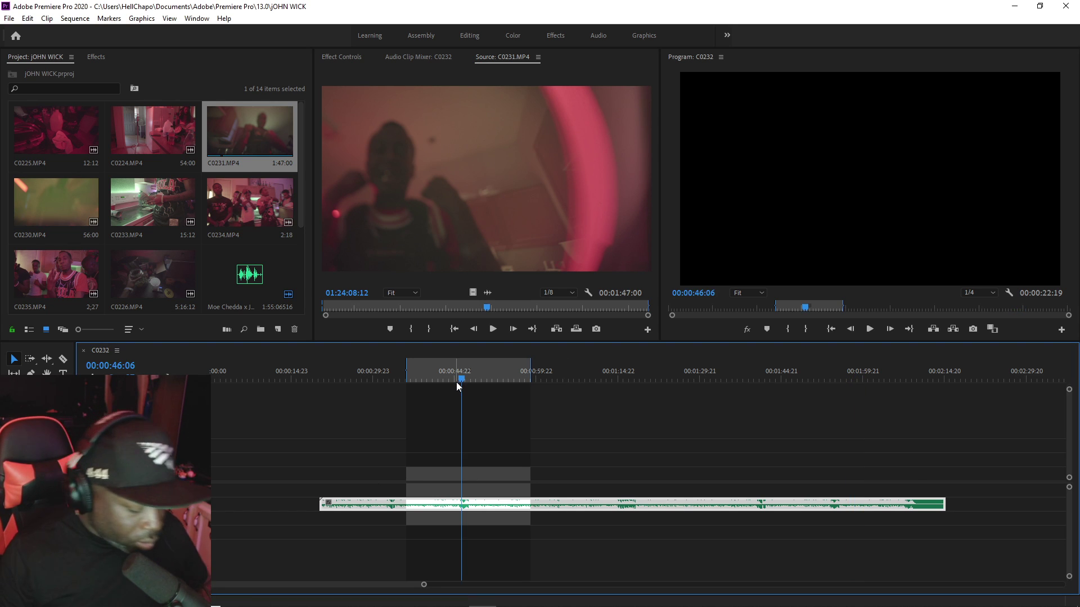
key(ctrl+s)
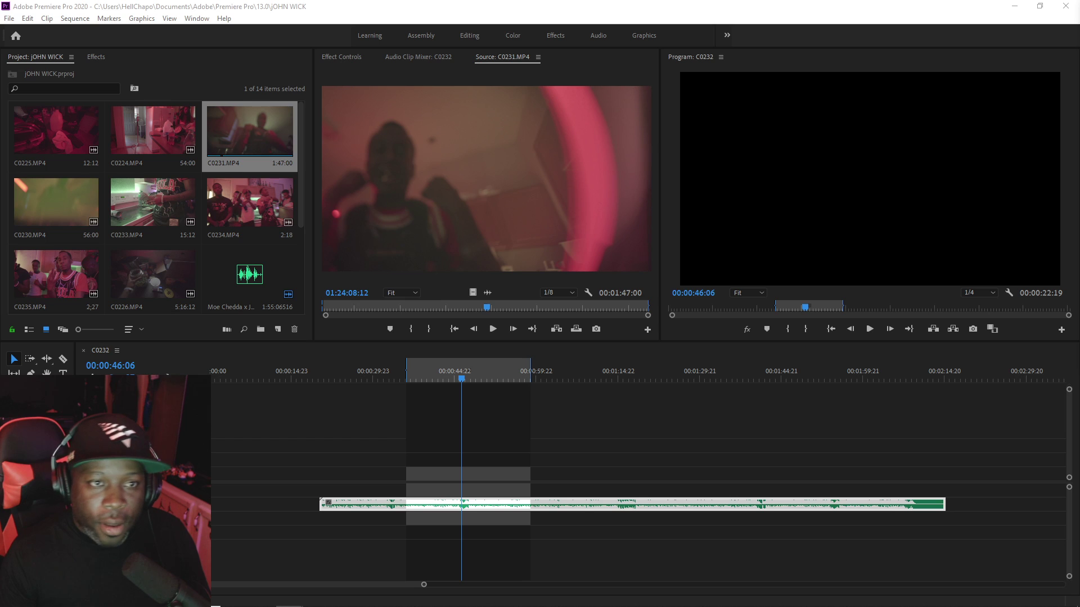
click(357, 376)
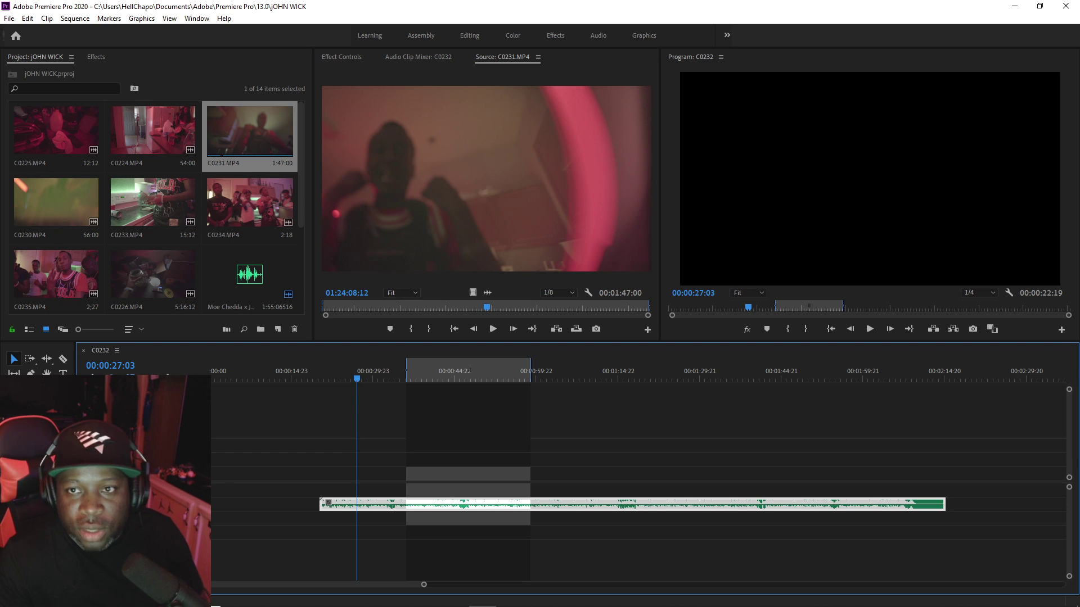
key(alt+Tab)
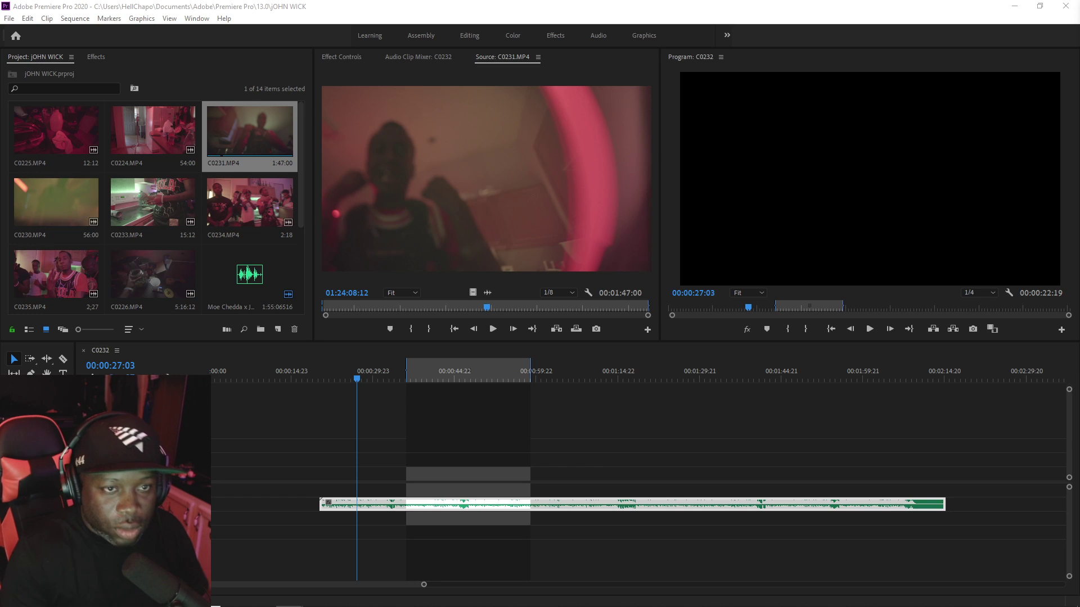
click(330, 375)
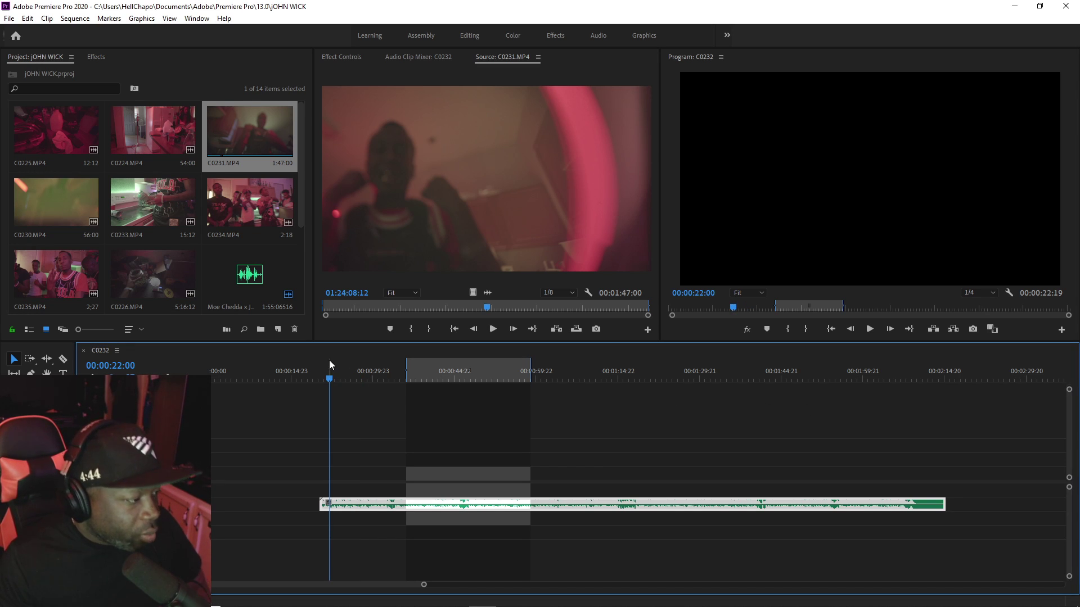
Step: Open Moe Chedda x John wick.mp3 in the source monitor and listen to its opening seconds
double_click(248, 280)
key(space)
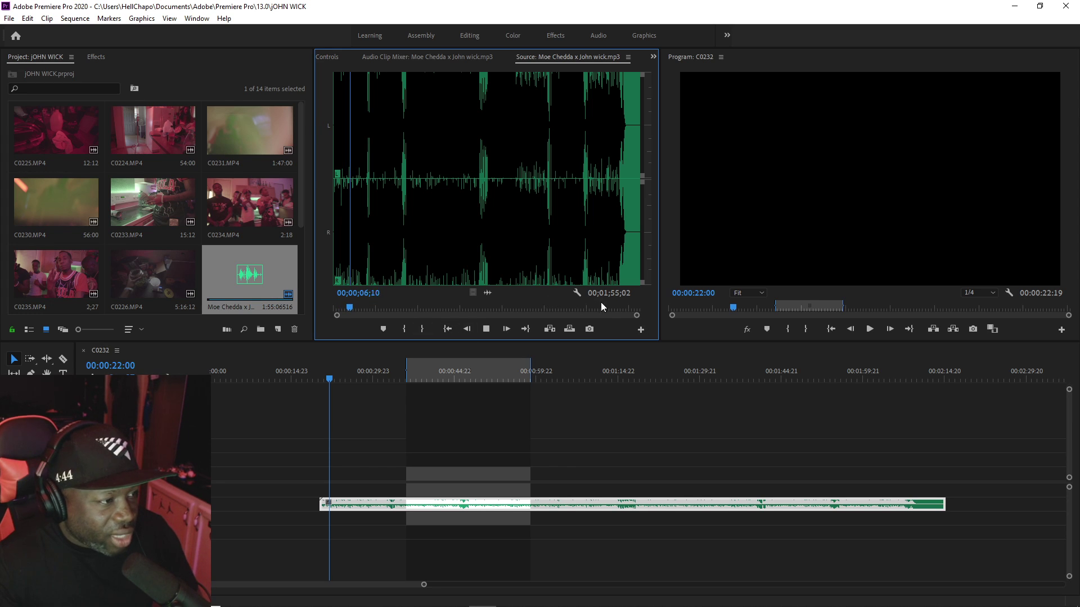
key(space)
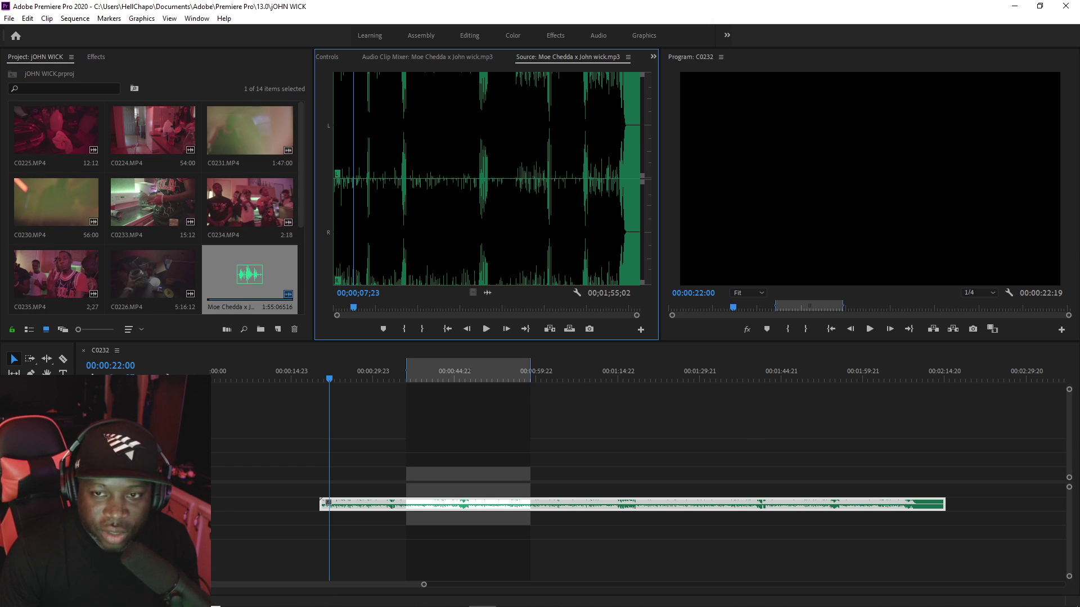
Step: Switch to the media player and start playing the open video
key(alt+Tab)
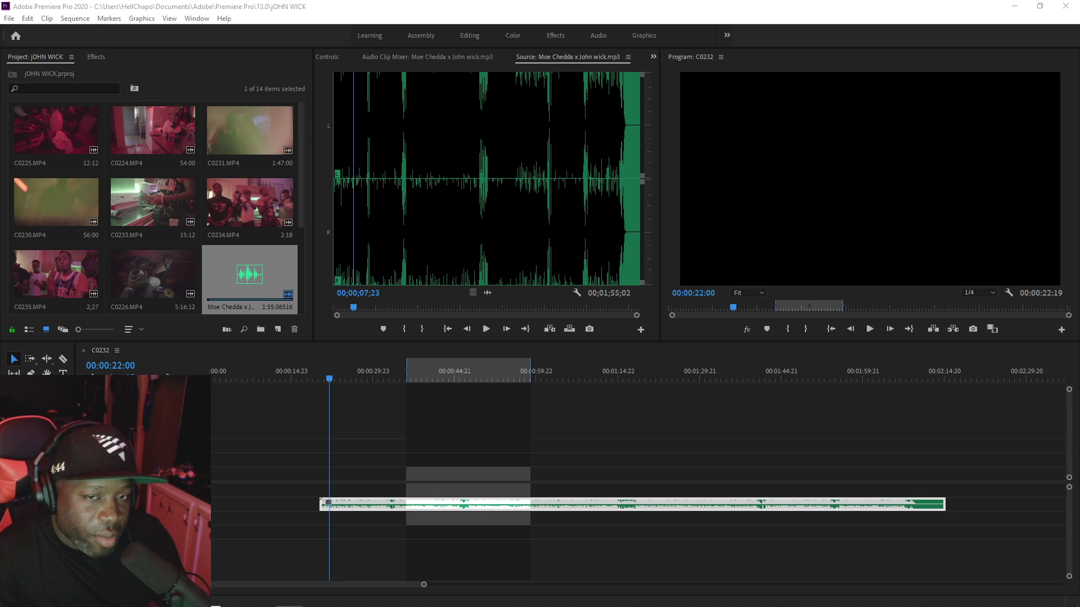
mouse_move(344, 602)
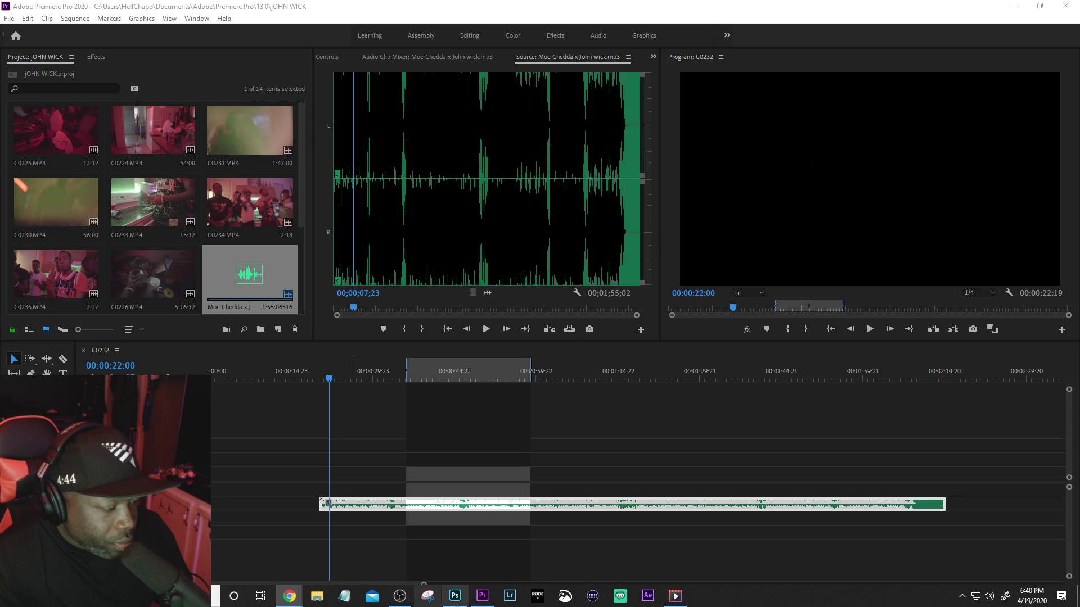
click(675, 595)
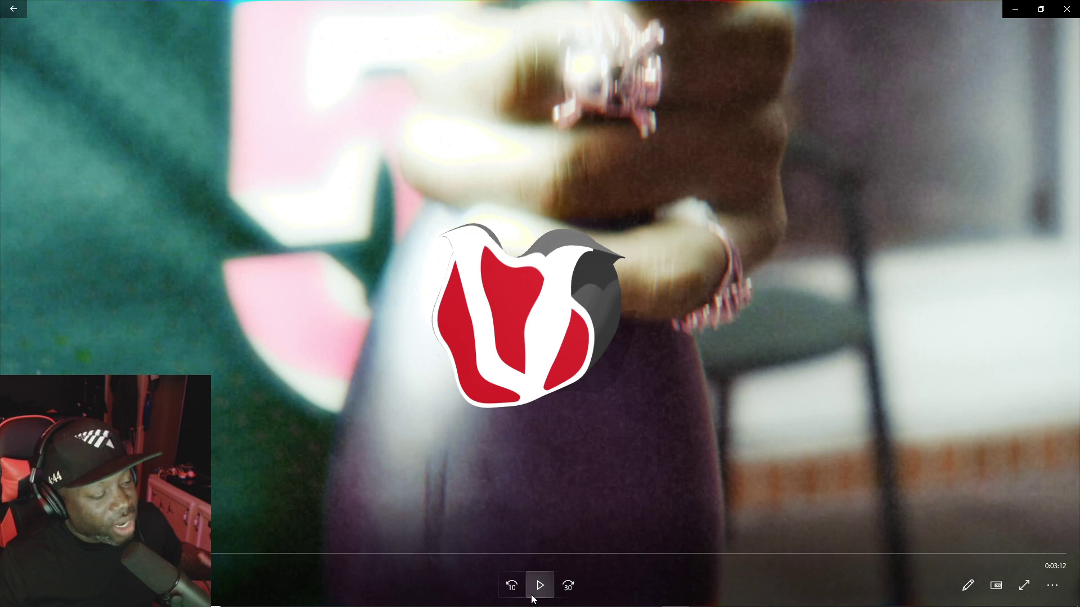
click(535, 595)
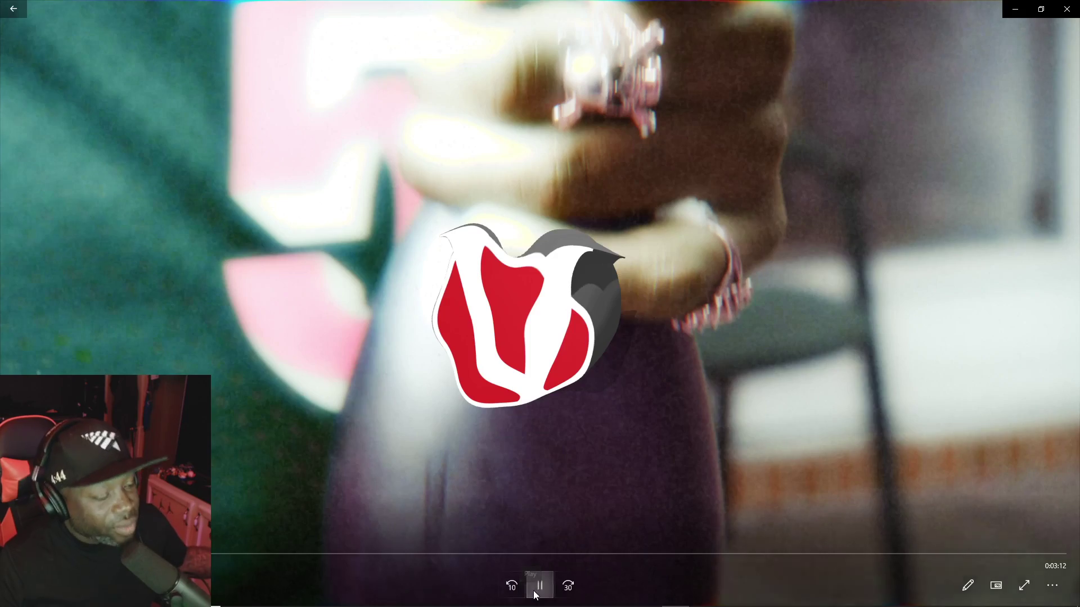
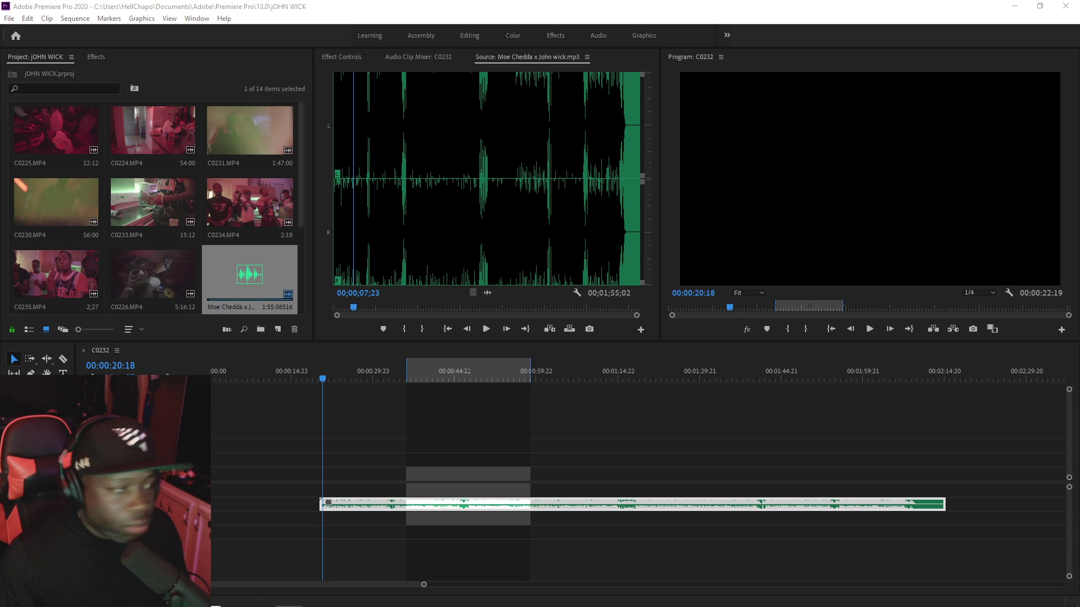
Step: Open the video Moe CHedda x Rich Trap Junkie x Trap Glizzy in a small player window over the timeline
click(319, 377)
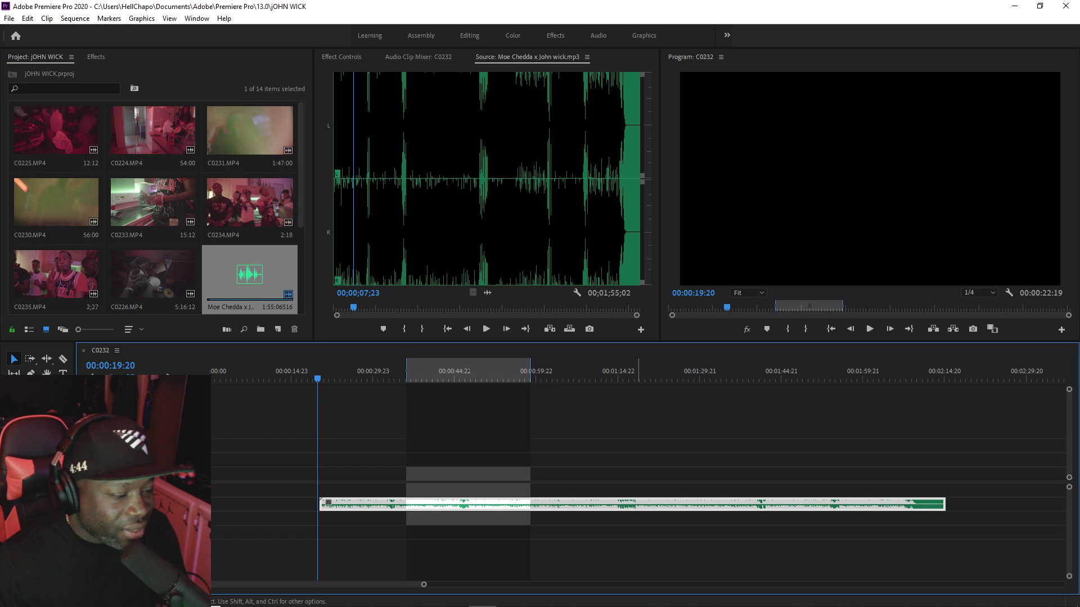
mouse_move(470, 604)
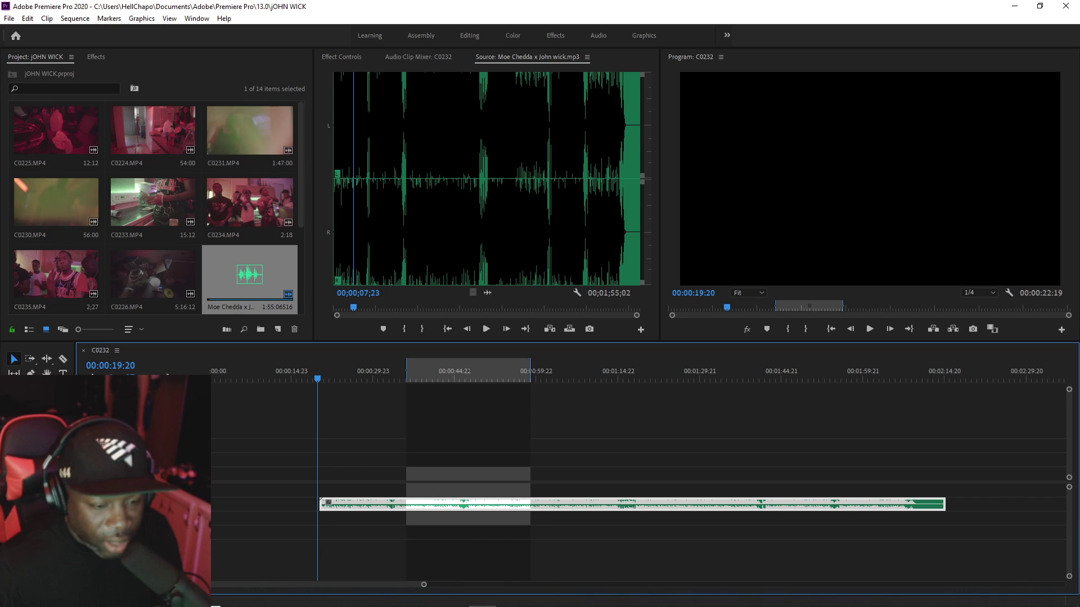
key(super+e)
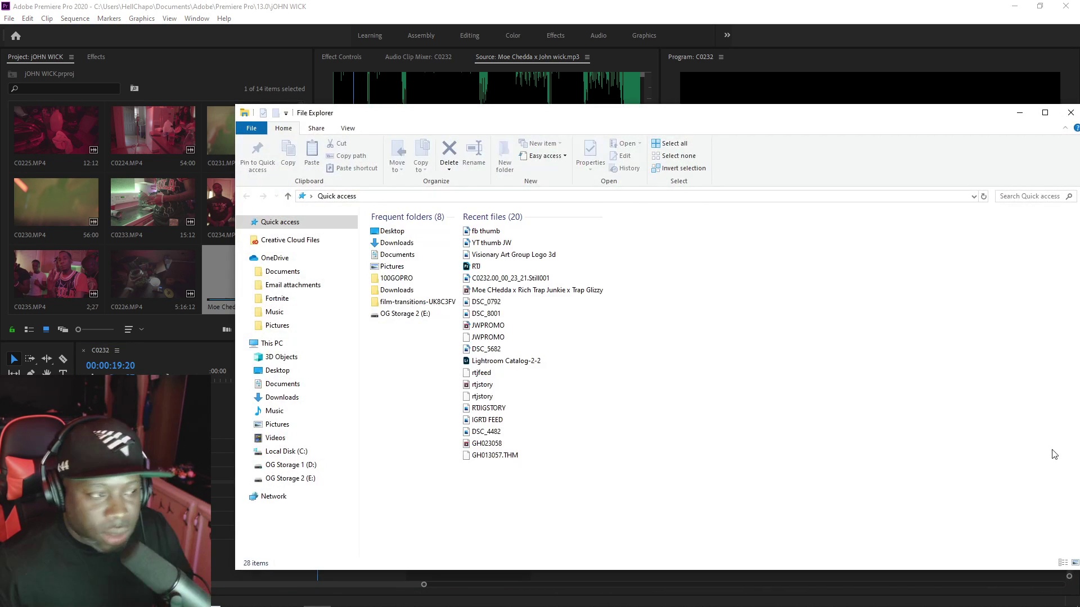
double_click(673, 116)
drag(961, 12, 1079, 101)
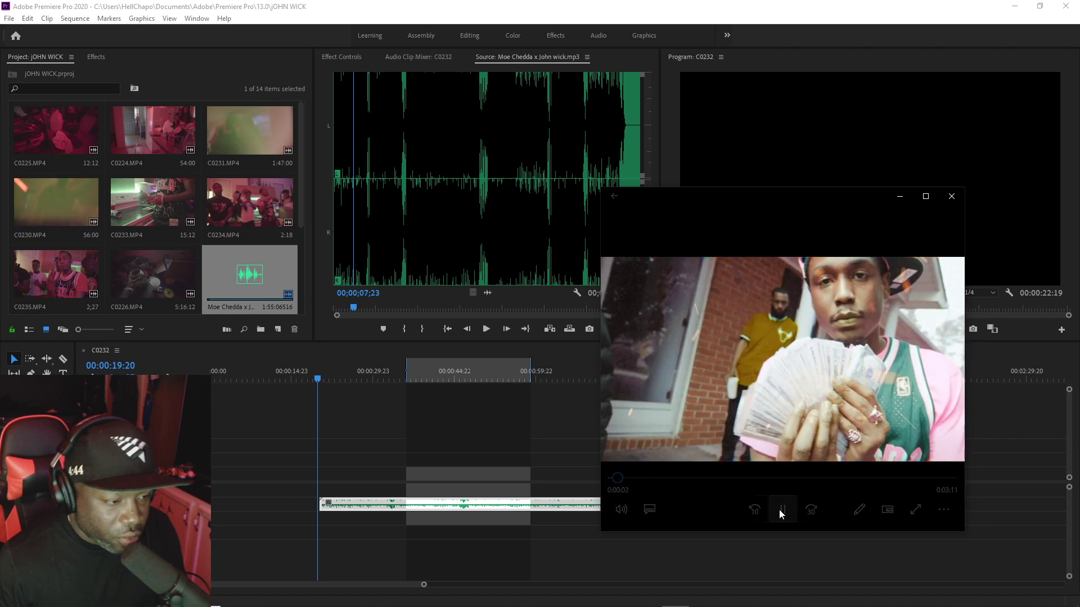
Step: Pause and resume the video around 0:00:03 to show its opening shots
click(782, 513)
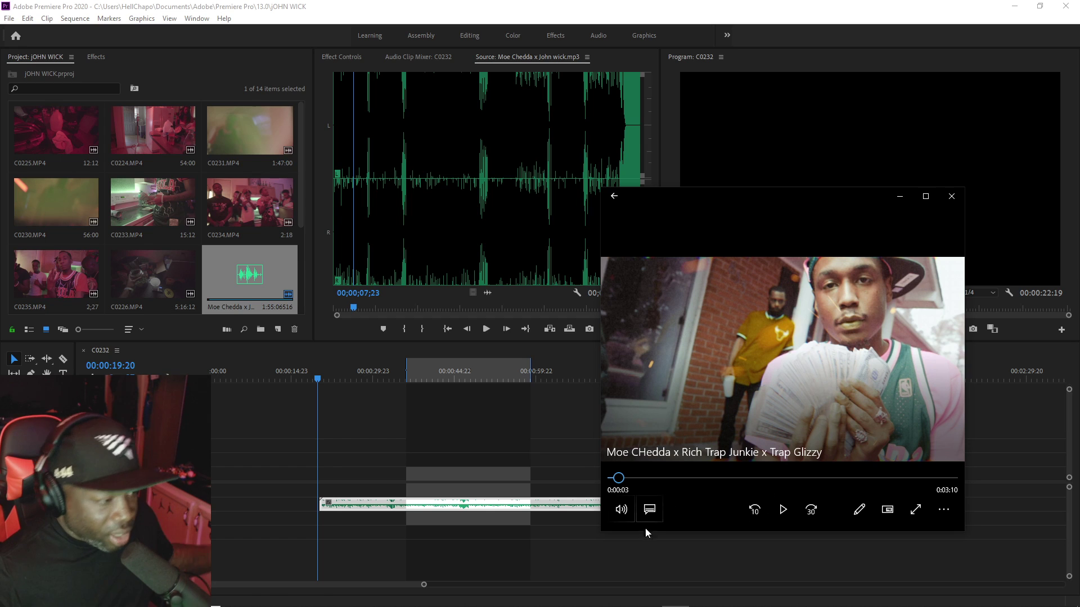
click(783, 510)
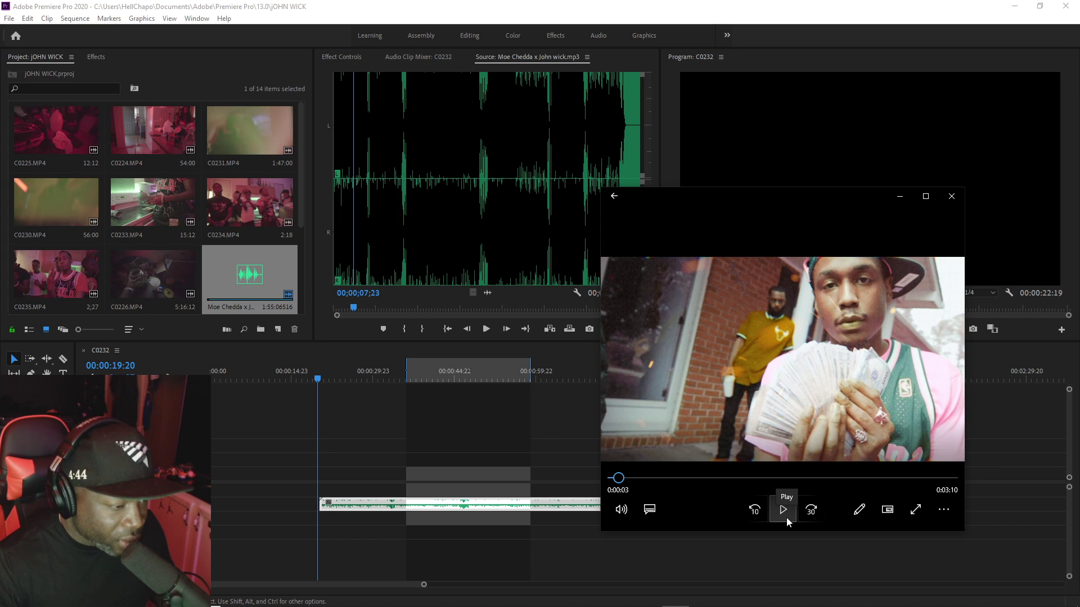
click(783, 510)
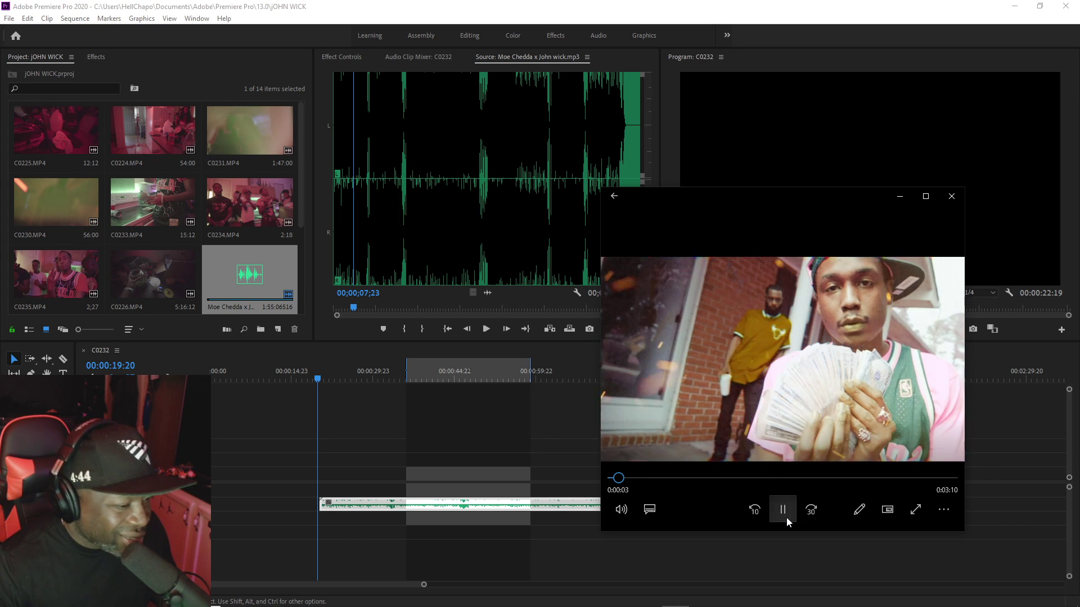
Step: Mute the player, watch the video with a skip ahead to about 0:01:19, and close it
click(621, 509)
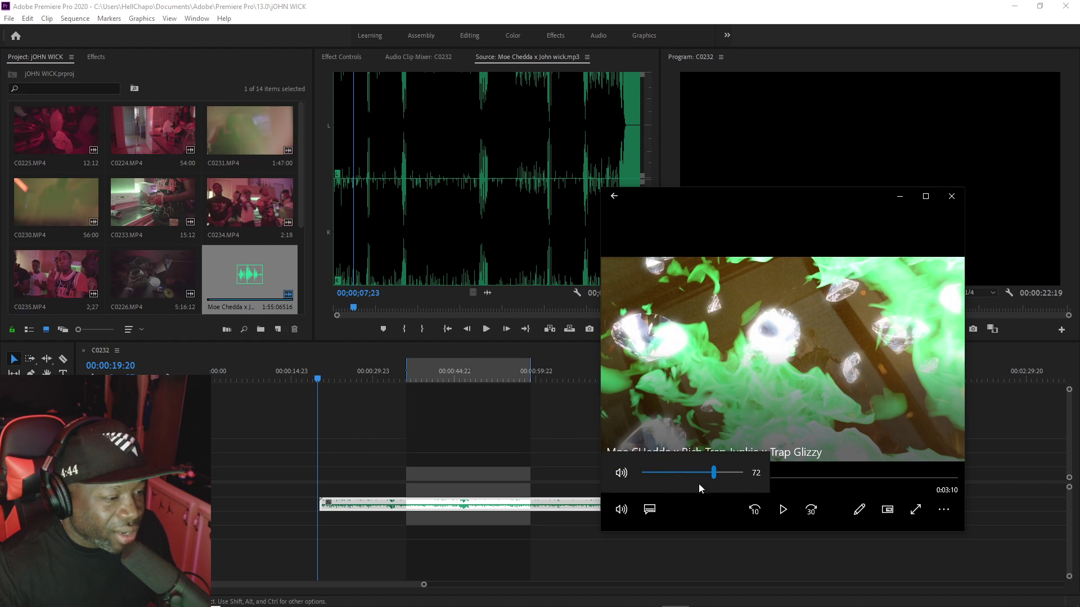
drag(709, 475, 642, 475)
click(782, 512)
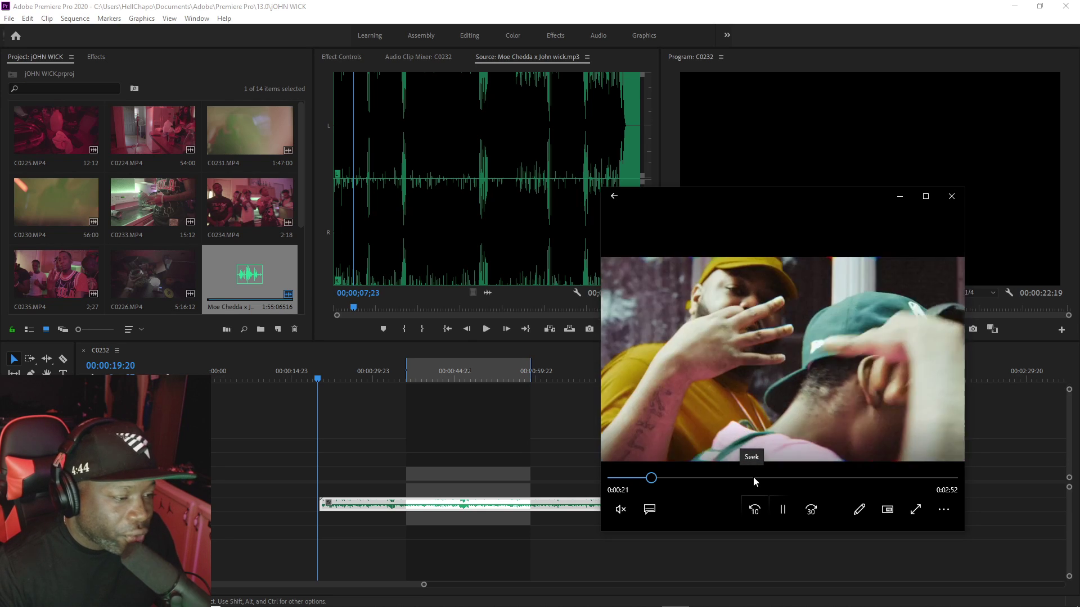
click(753, 478)
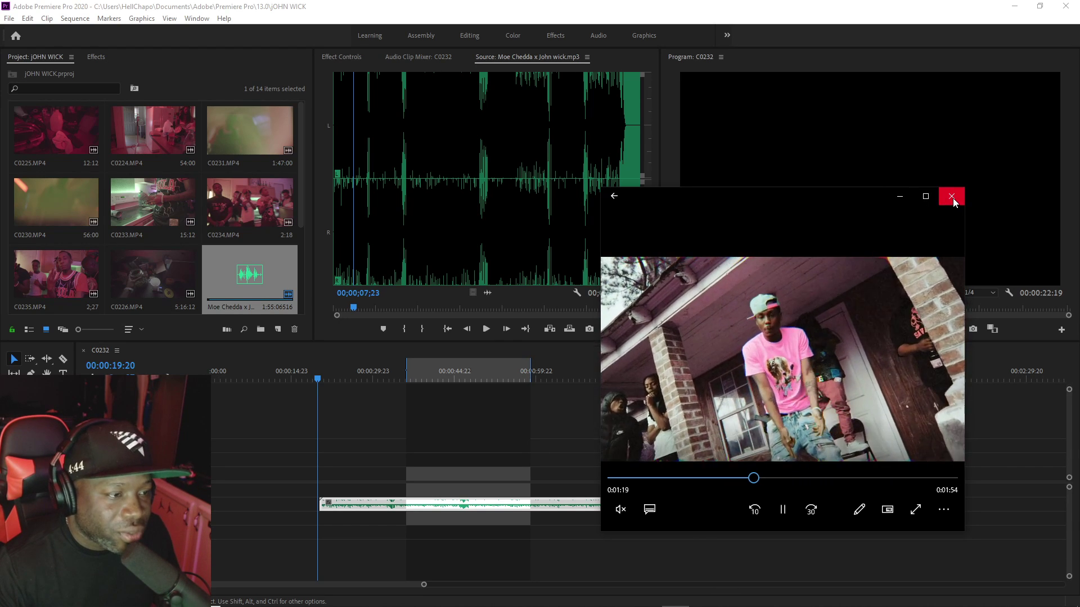
click(952, 197)
Step: Play the sequence from 00:00:19:20, just before the song clip, and replay its opening seconds
click(319, 376)
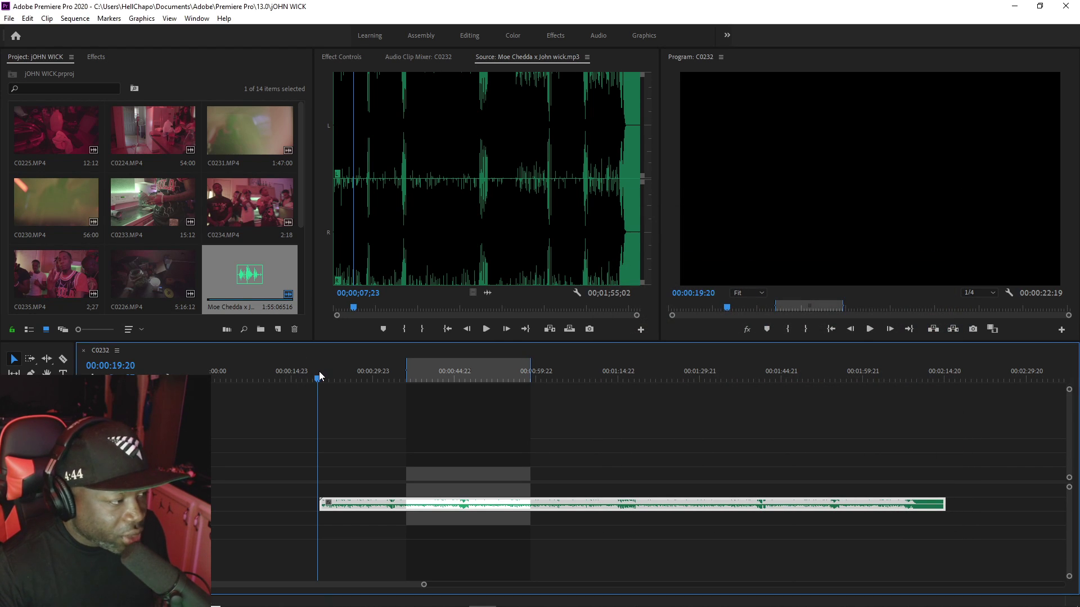
key(space)
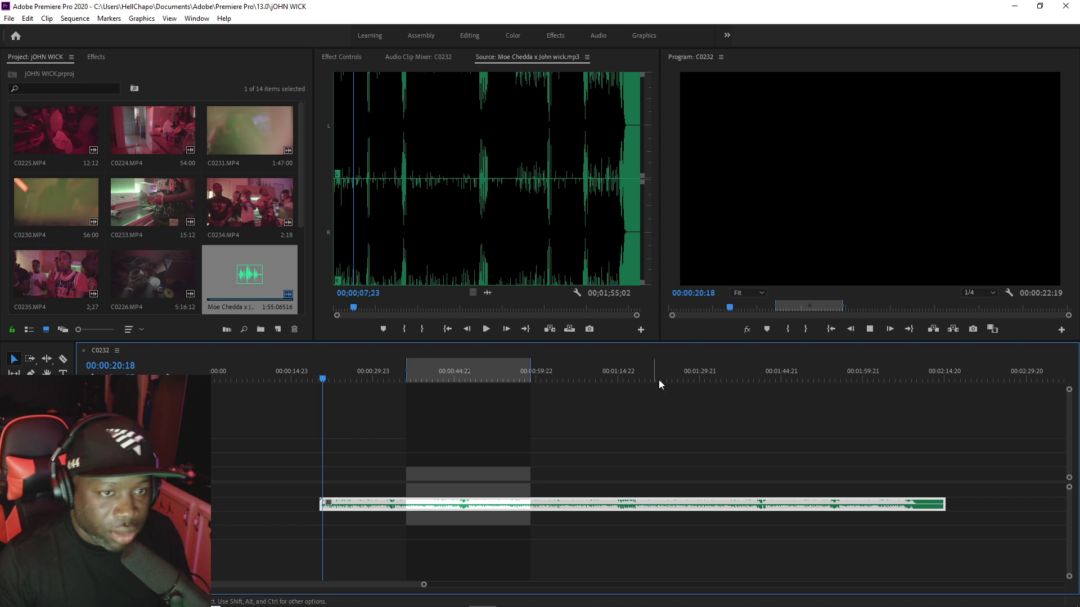
key(alt+Tab)
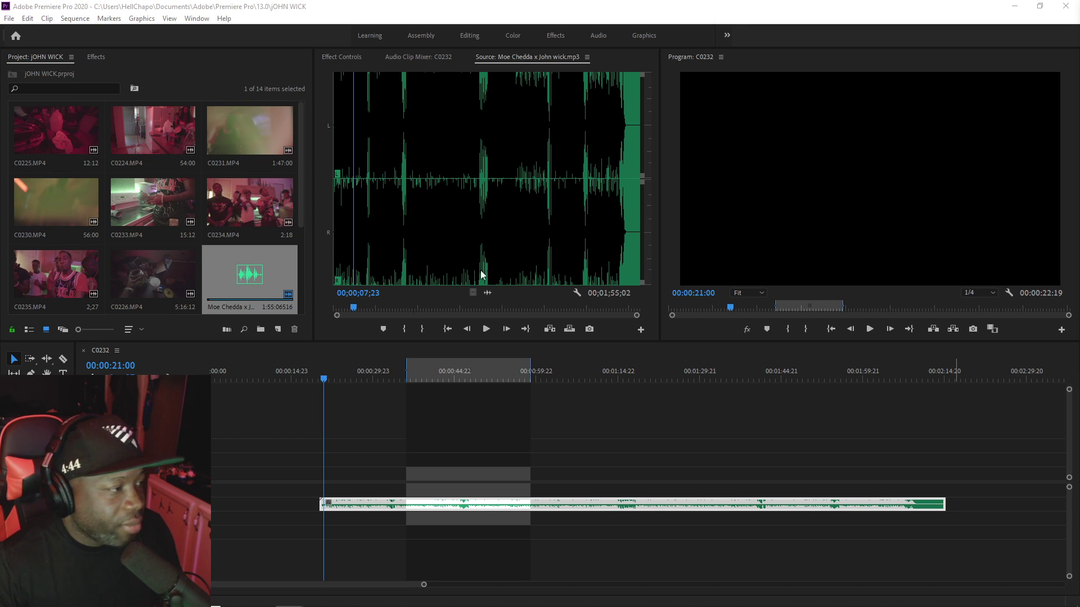
click(317, 379)
key(space)
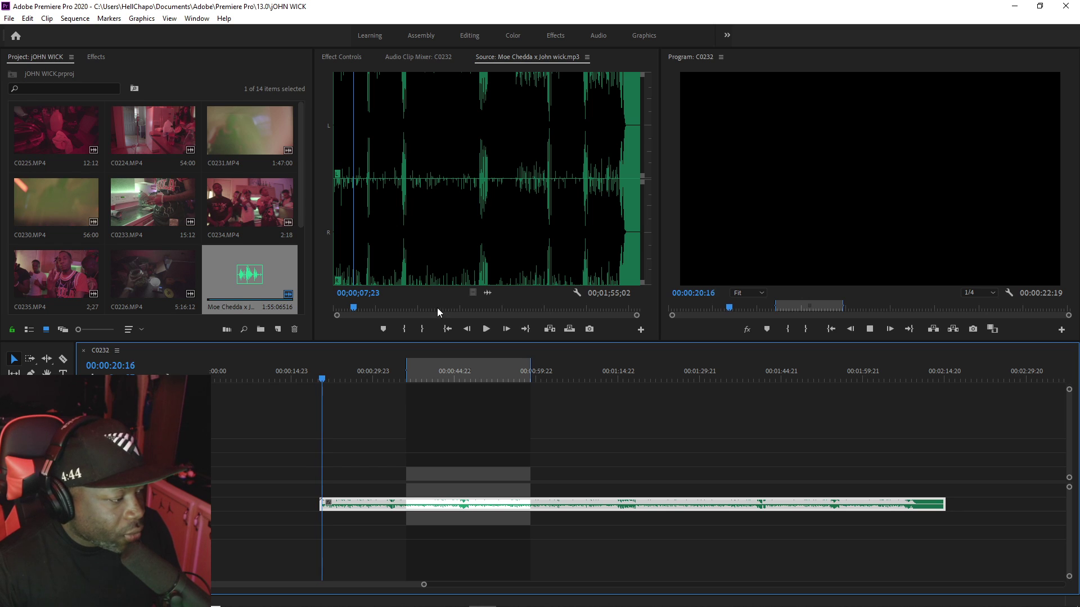
key(space)
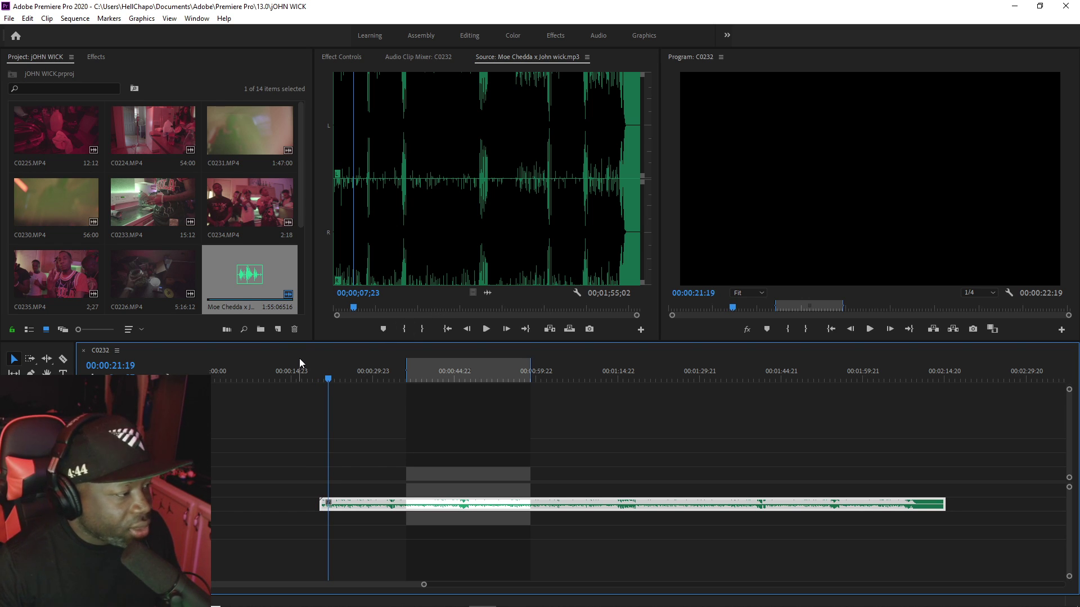
Step: Place the sequence playhead at 00:00:20:03, the start of the song clip, and preview C0231.MP4 in the source monitor
click(321, 373)
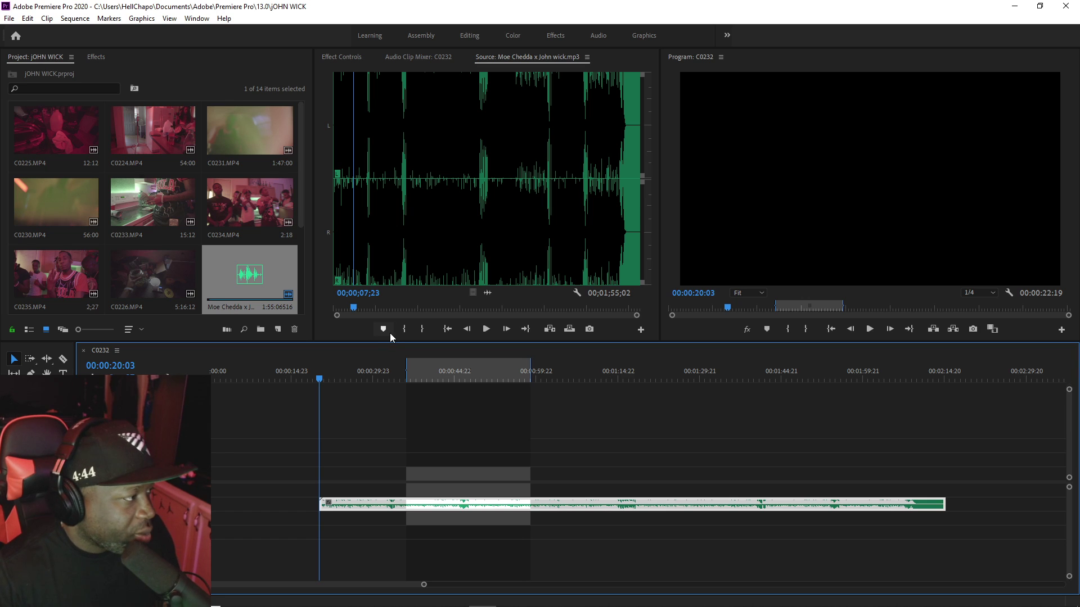
click(396, 397)
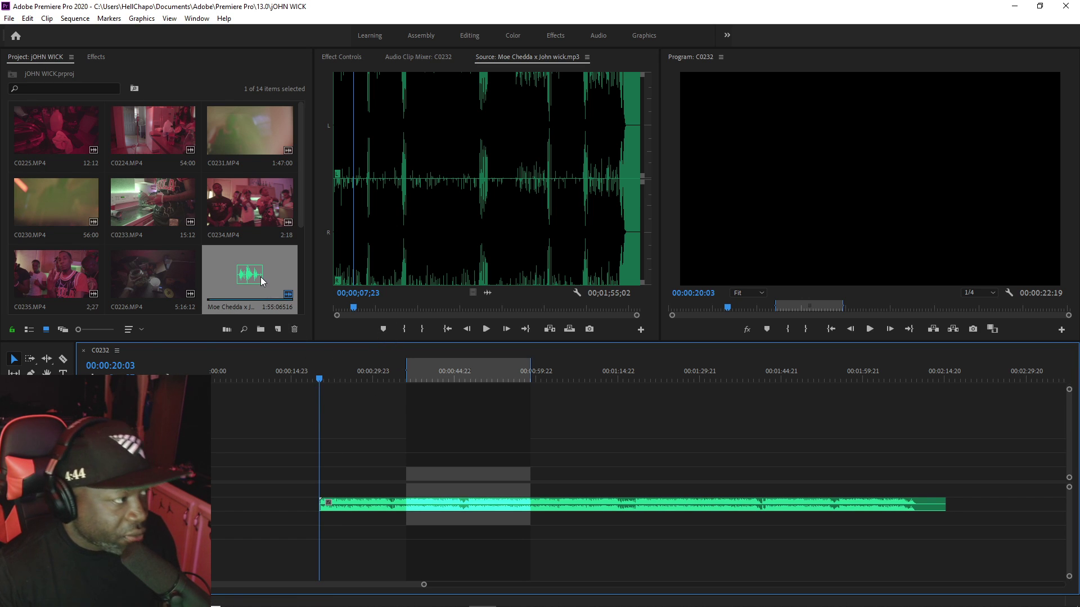
double_click(238, 136)
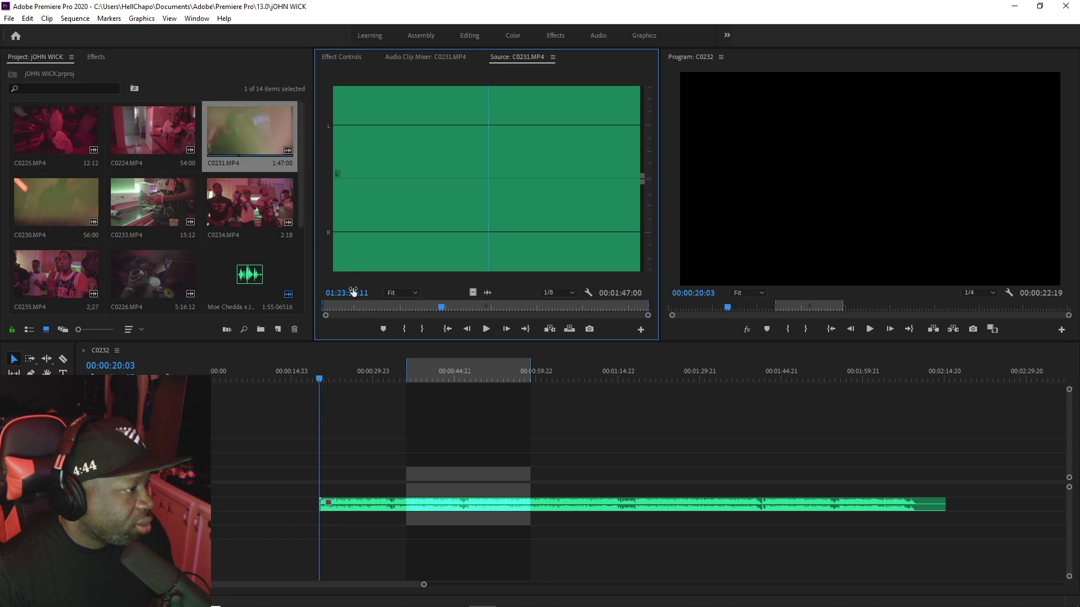
double_click(254, 142)
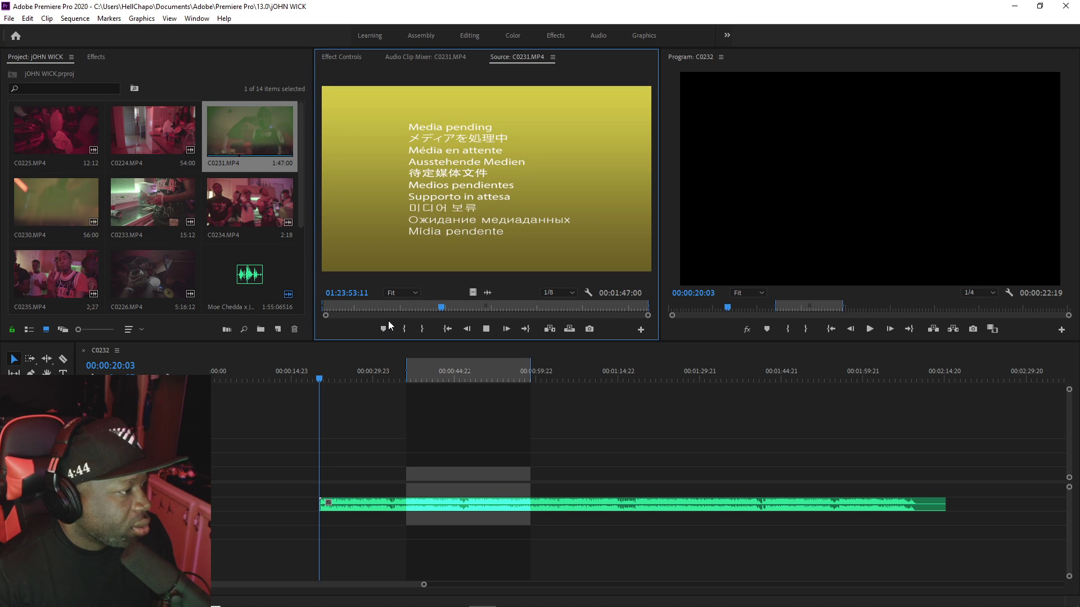
key(space)
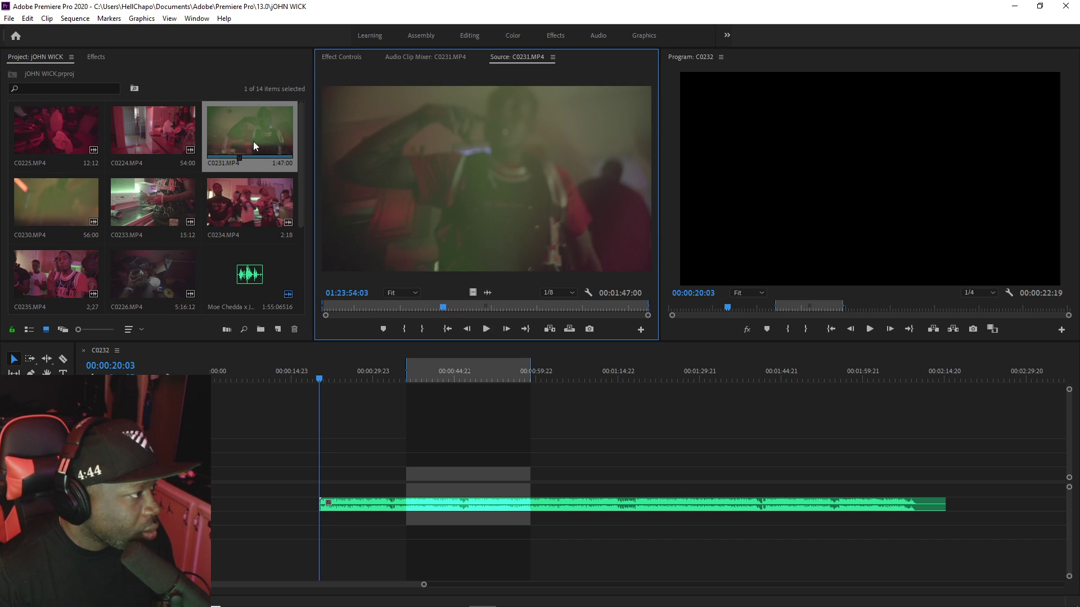
Step: Add C0231.MP4 to the sequence at the song's start and synchronize both clips by audio on track channel 1
drag(381, 327, 396, 527)
right_click(387, 448)
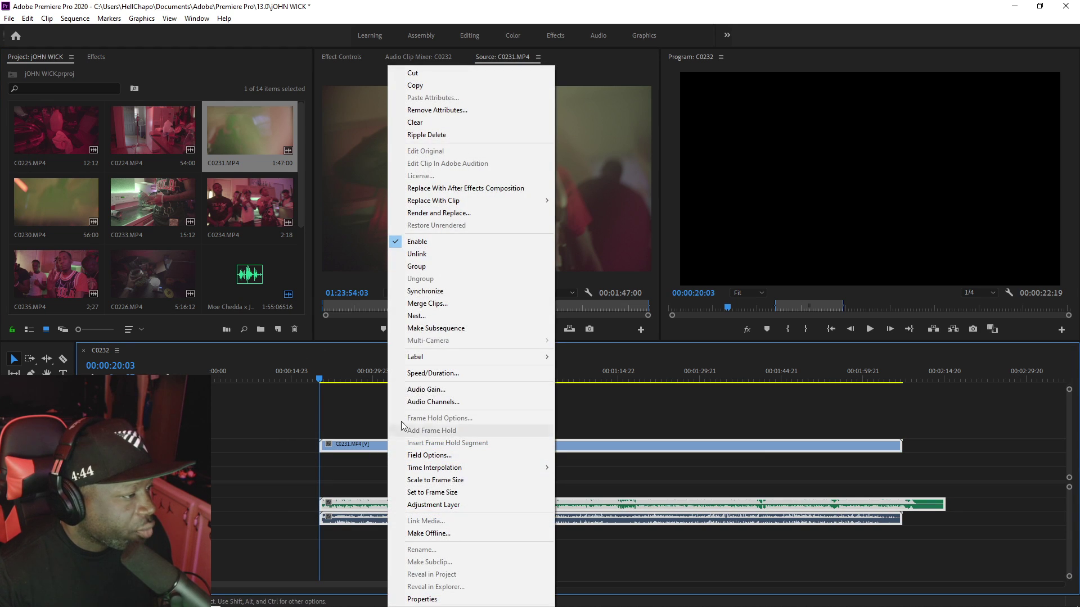
click(429, 293)
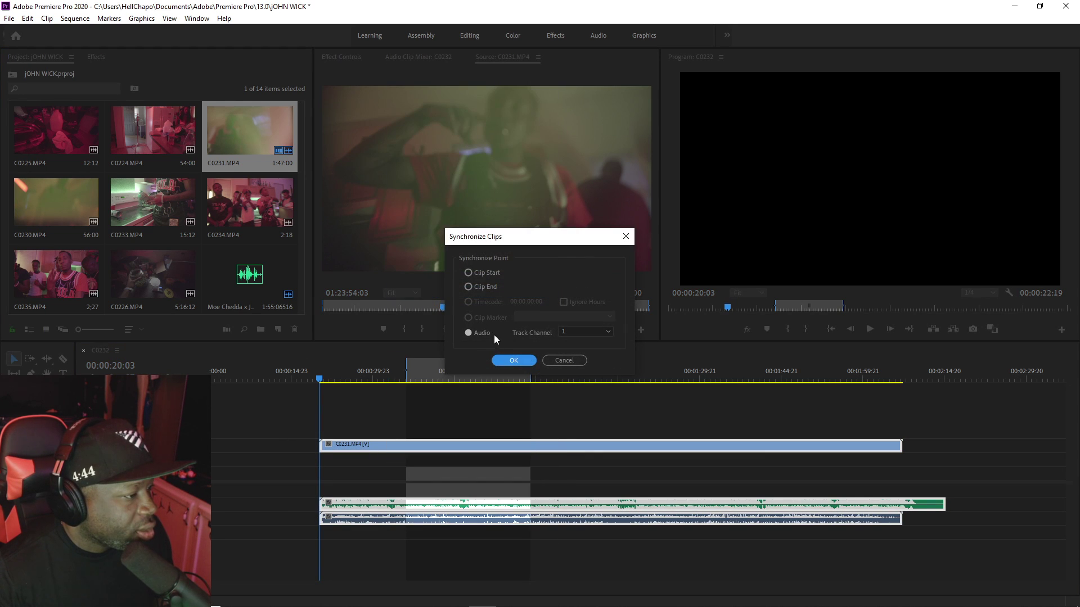
click(512, 360)
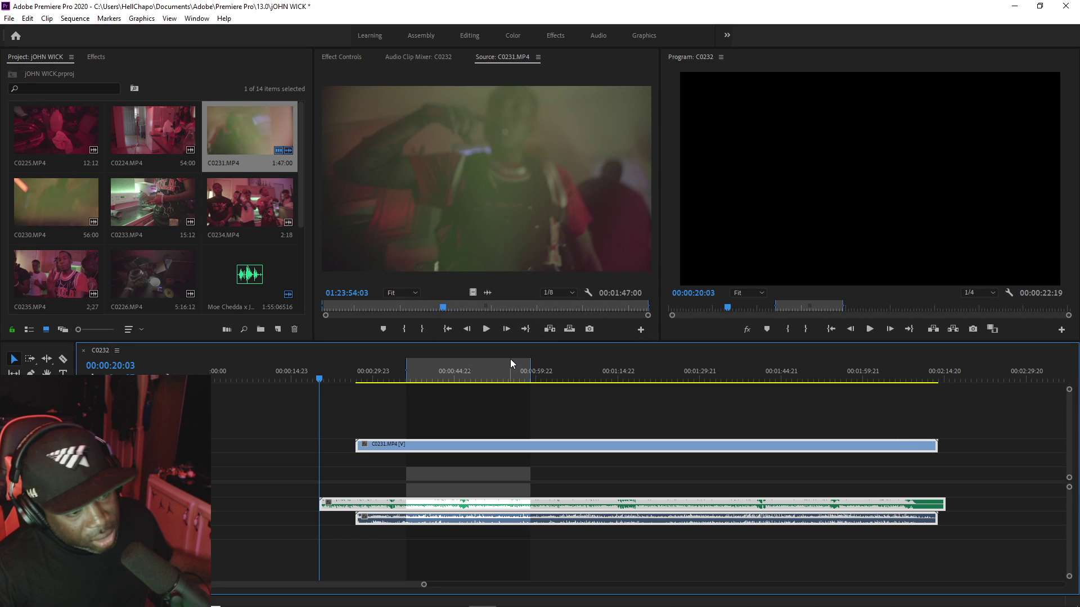
Step: Play the synchronized footage from the start of the C0231.MP4 clip at 00:00:26:20 to check the sync
click(357, 375)
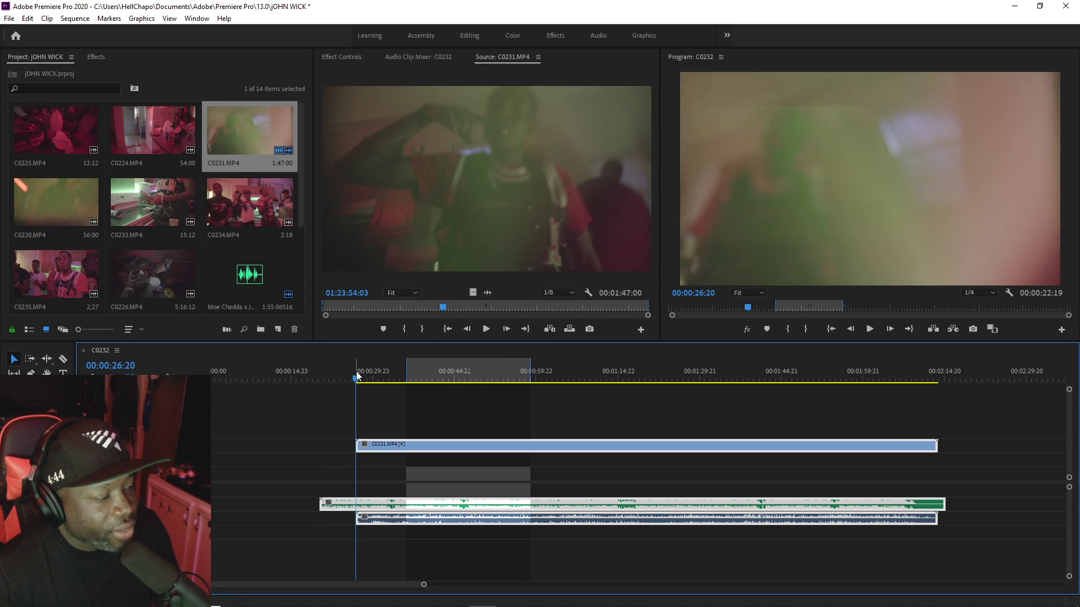
key(space)
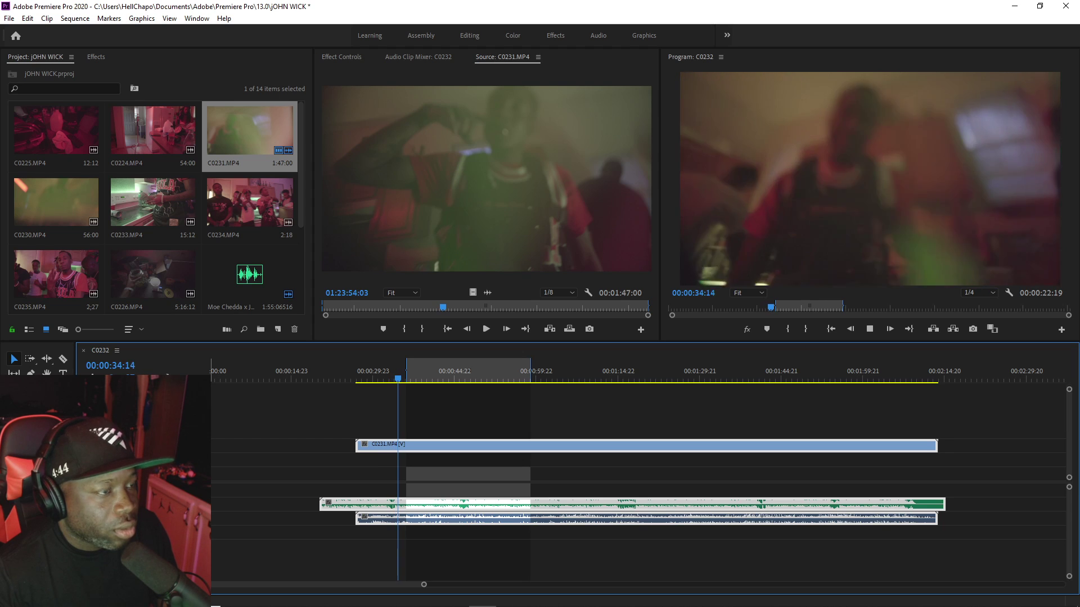
key(space)
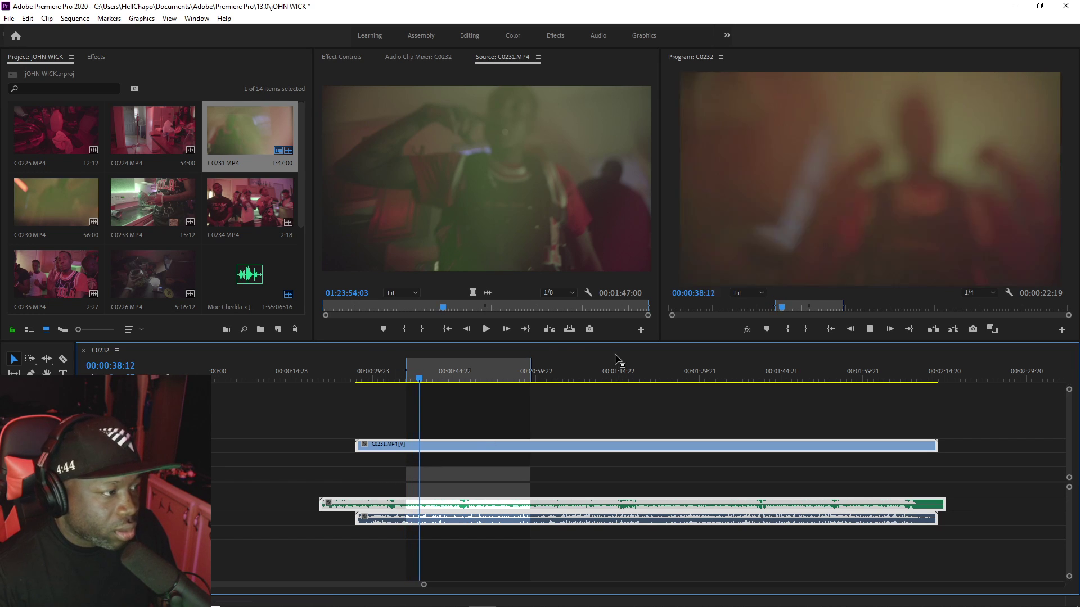
key(space)
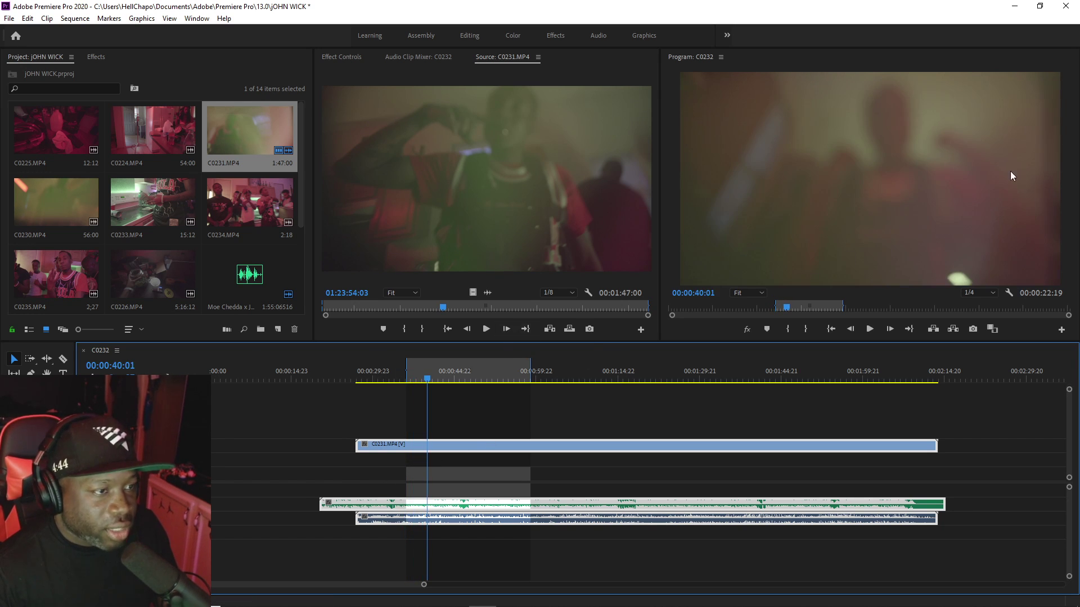
Step: Move the playhead back to near 00:00:35:15 and play a longer stretch of the synchronized clip from just after it
click(405, 383)
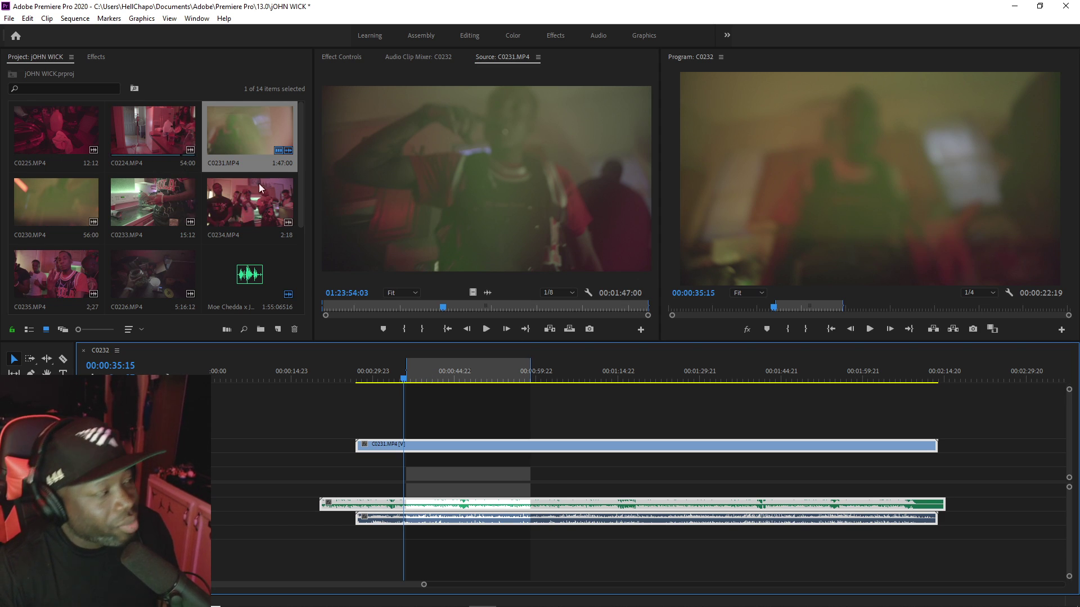
click(418, 380)
key(space)
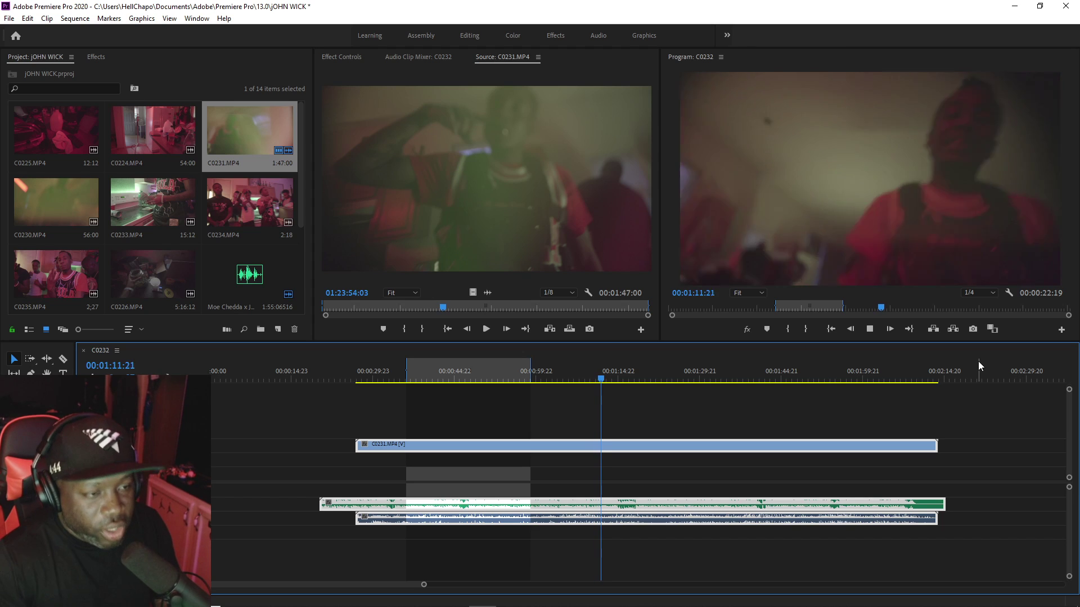
key(space)
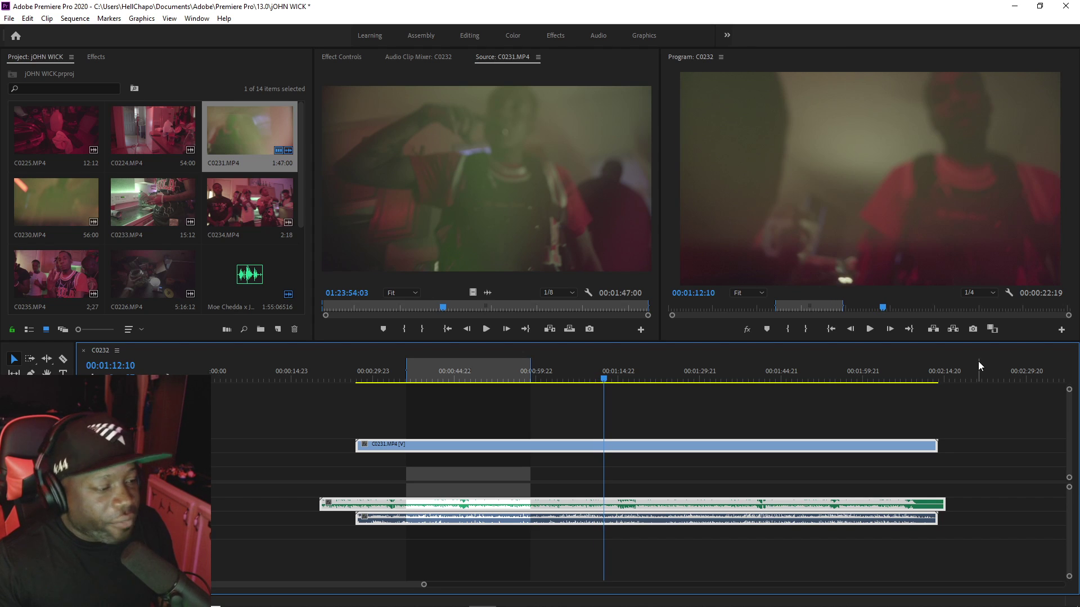
Step: Spot-check later parts of the synchronized C0231.MP4 clip, including around 00:01:32:16, and save the project
click(611, 377)
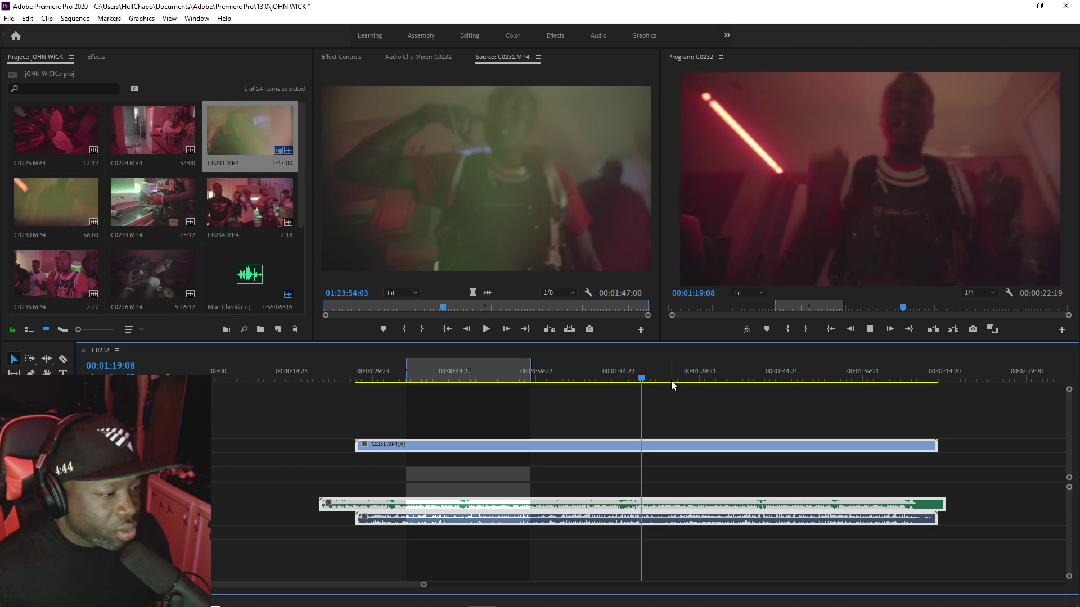
click(688, 375)
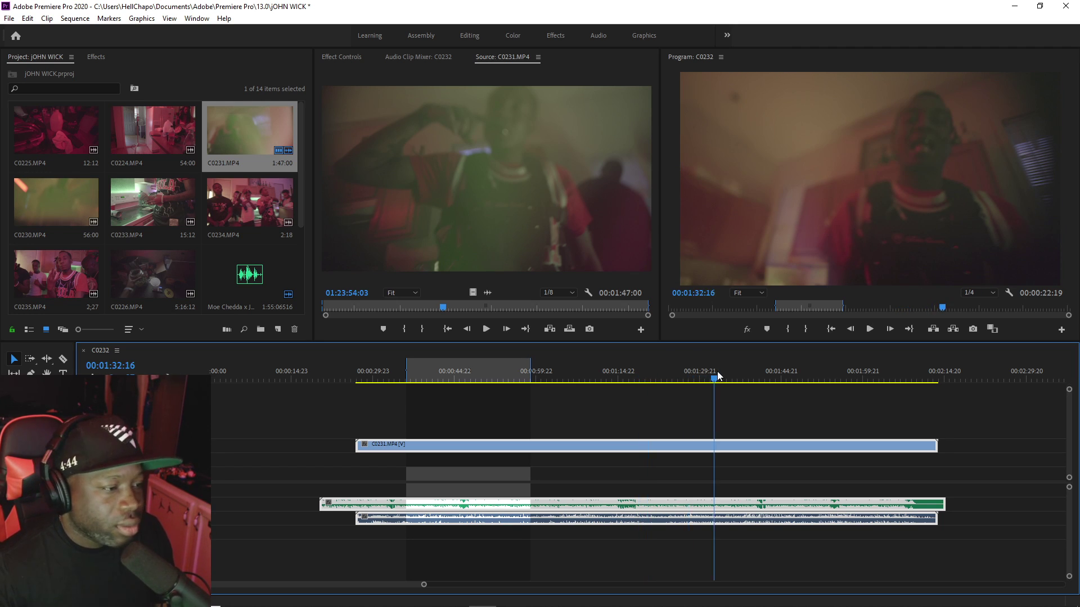
key(space)
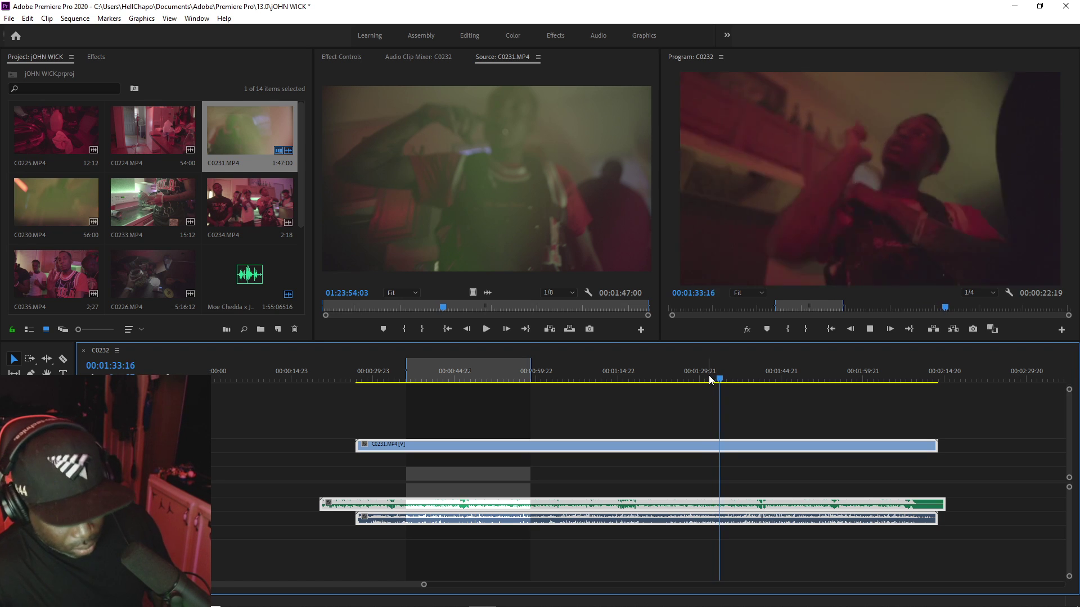
key(ctrl+s)
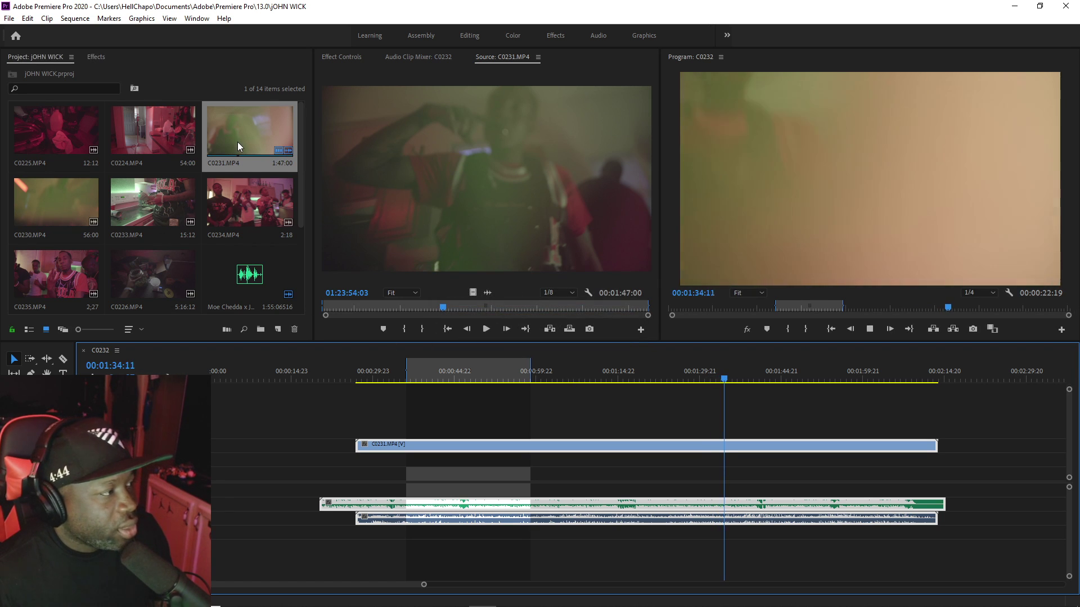
Step: Preview C0230.MP4, move the synchronized C0231.MP4 clip and song down to the lowest tracks, and save the project
double_click(52, 207)
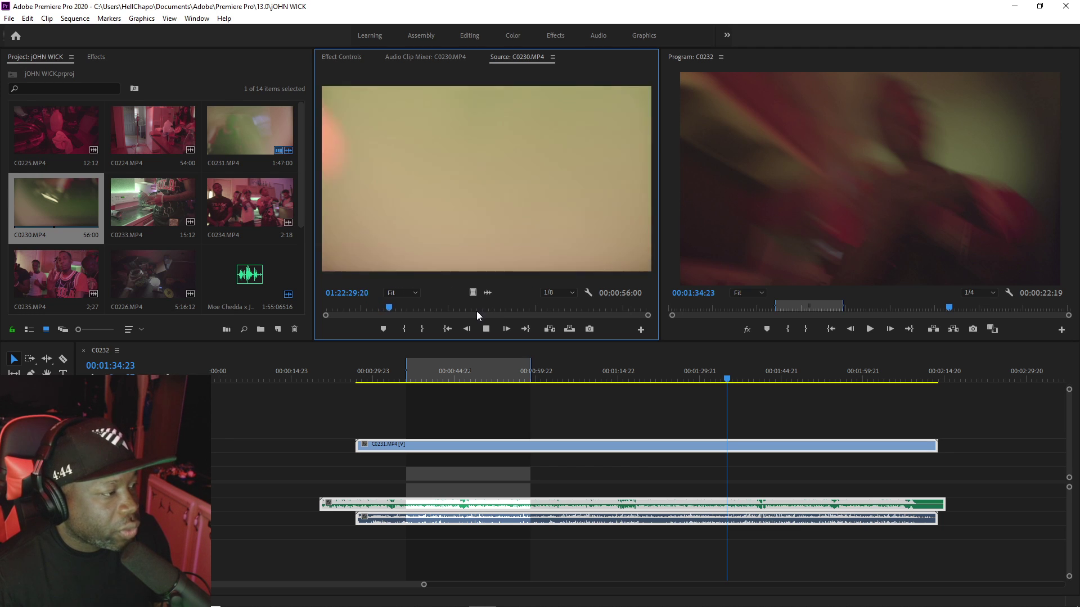
drag(393, 447, 387, 486)
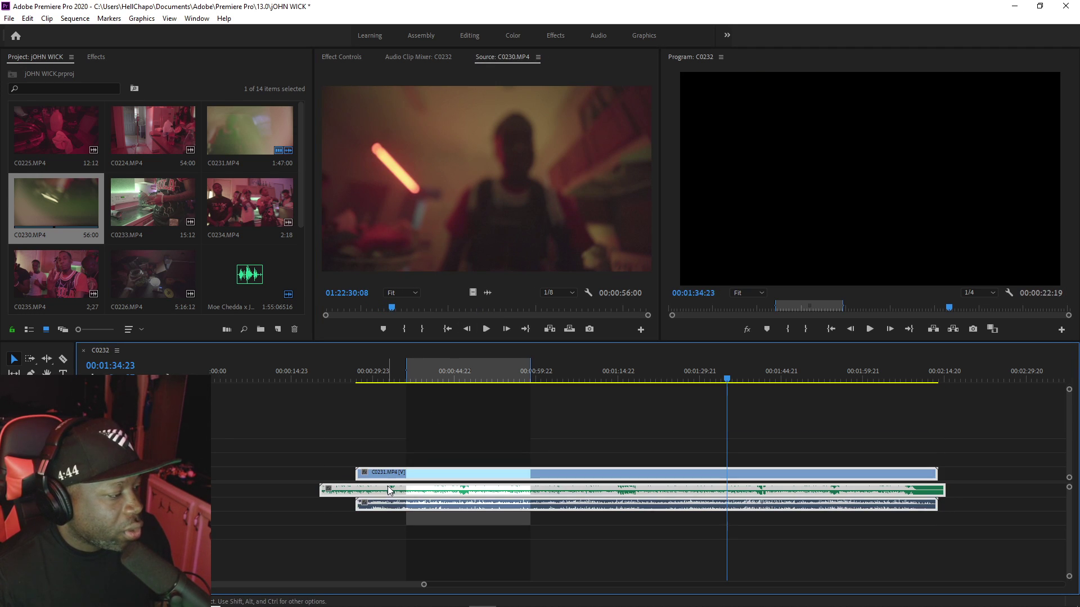
click(366, 376)
click(167, 203)
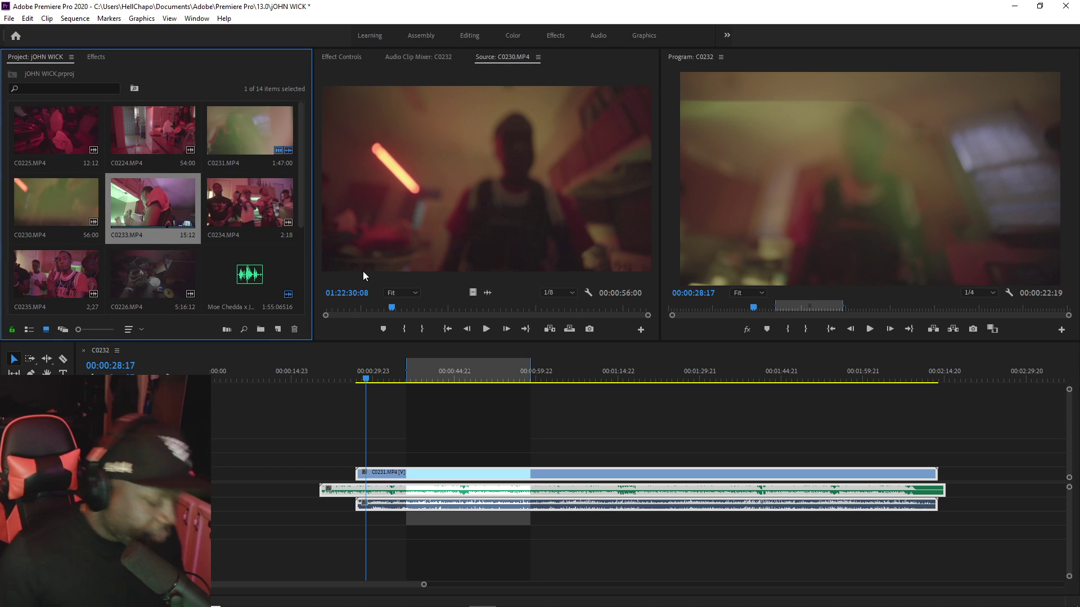
key(ctrl+s)
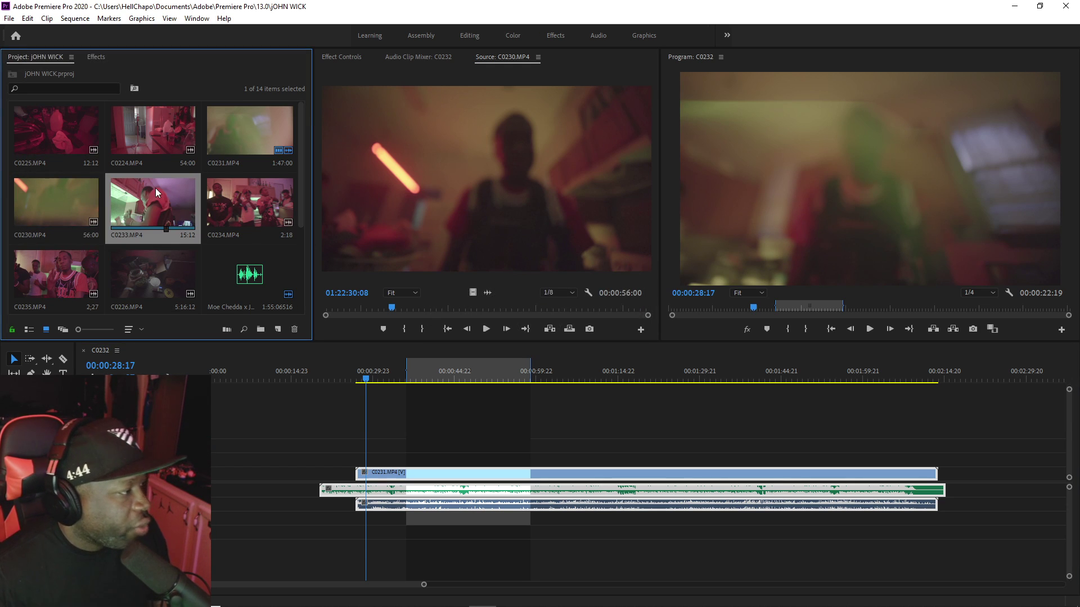
Step: Preview the C0233.MP4 and C0225.MP4 source clips from their beginnings
double_click(137, 195)
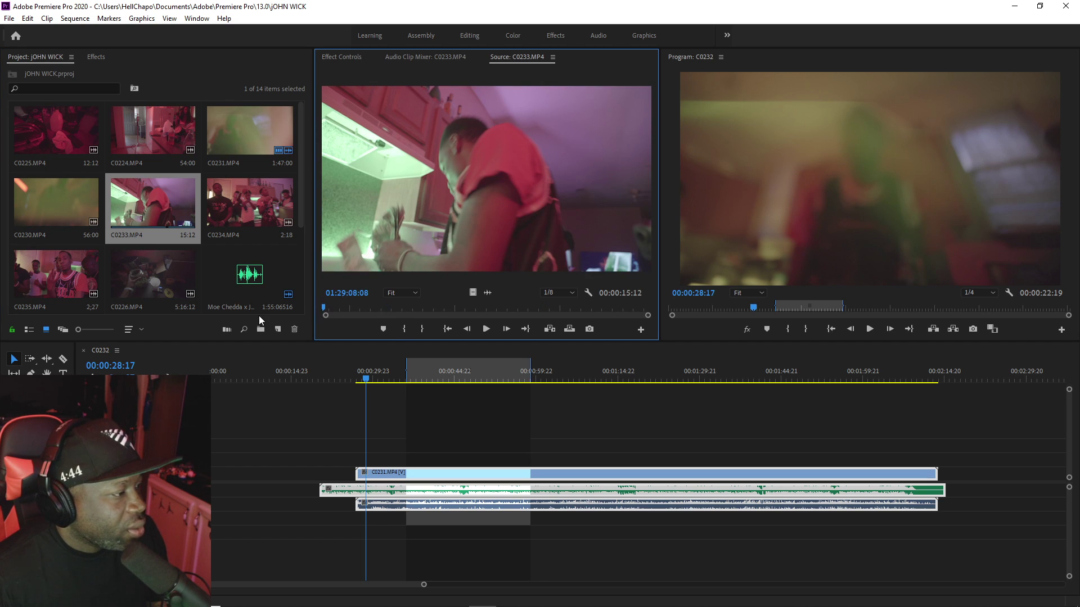
key(space)
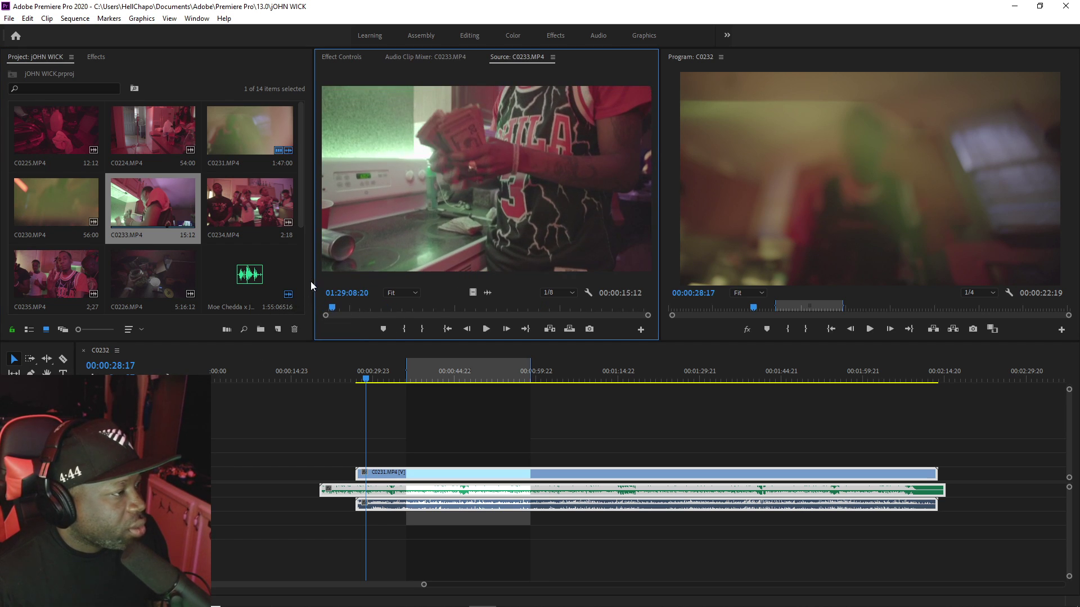
double_click(80, 126)
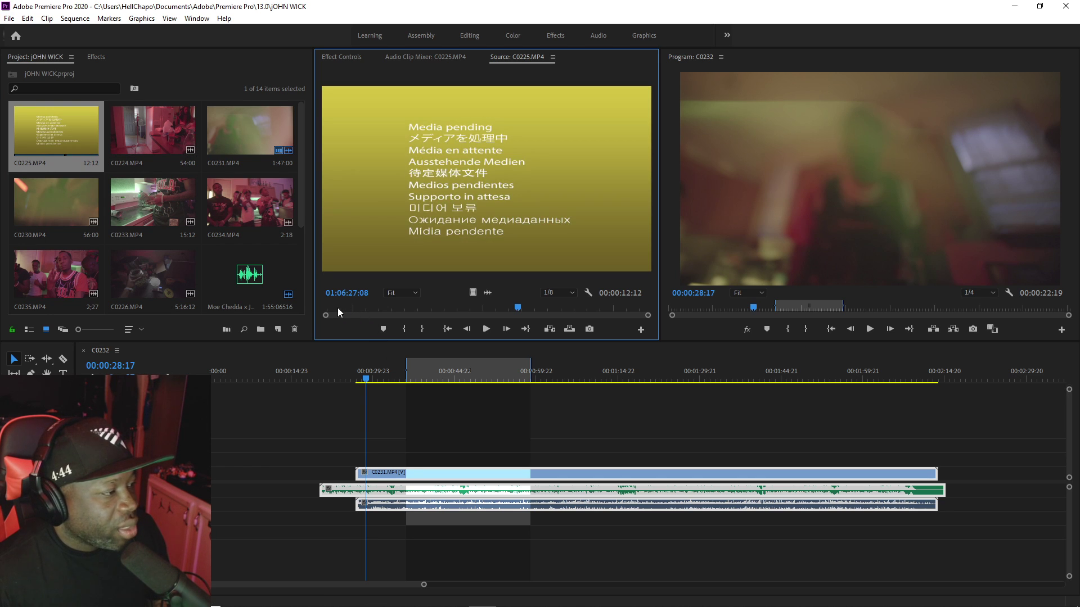
drag(338, 308, 315, 310)
key(space)
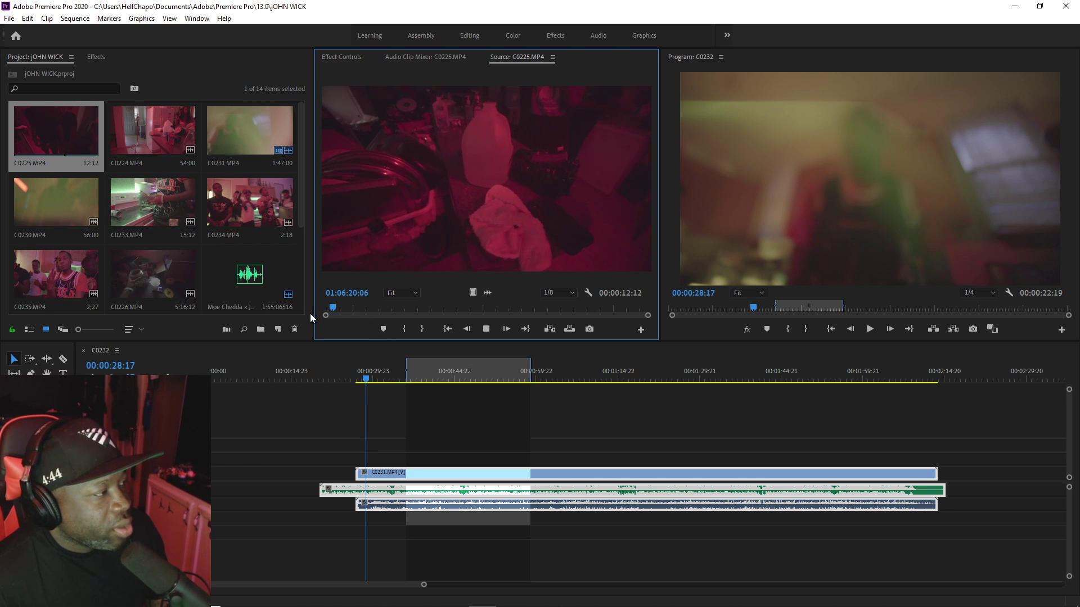
key(space)
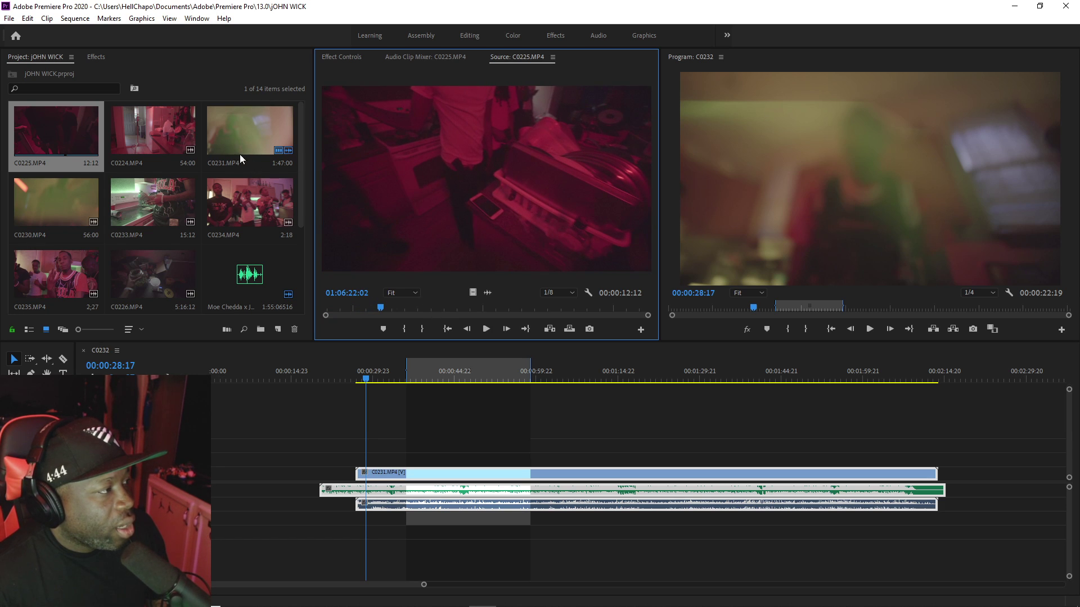
Step: Extend the marked source ranges of C0234.MP4 and C0235.MP4 to cover each clip's full length
double_click(241, 201)
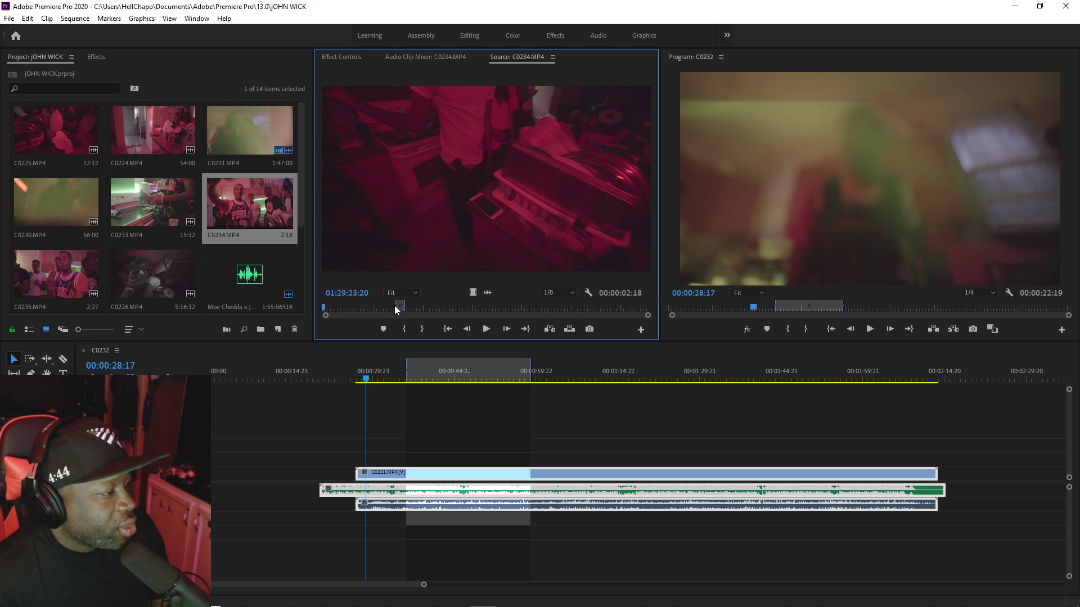
key(i)
drag(406, 306, 648, 306)
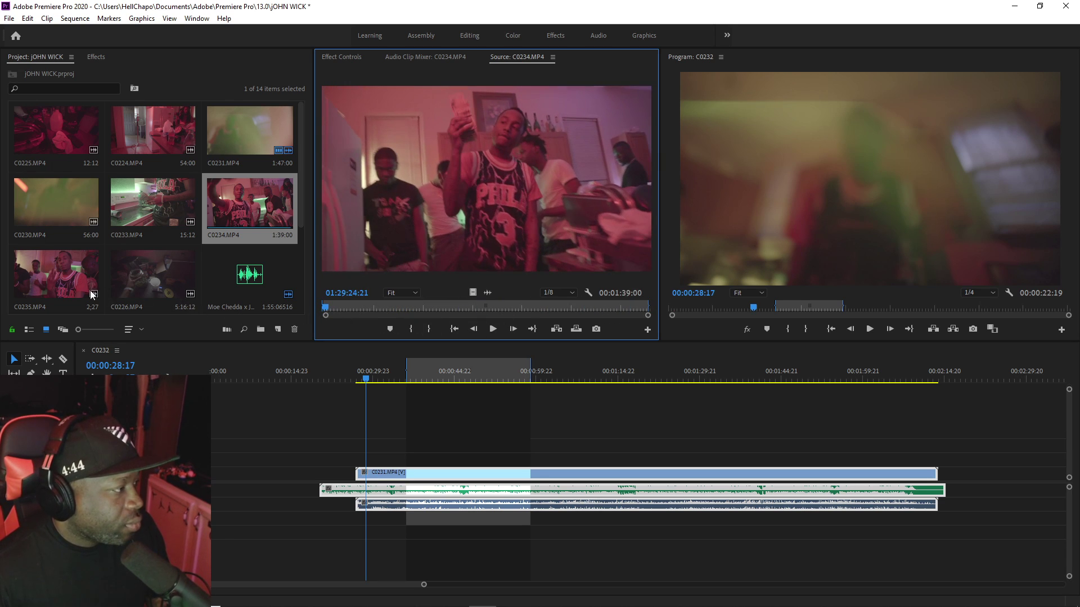
double_click(72, 279)
drag(427, 305, 323, 306)
drag(435, 306, 698, 310)
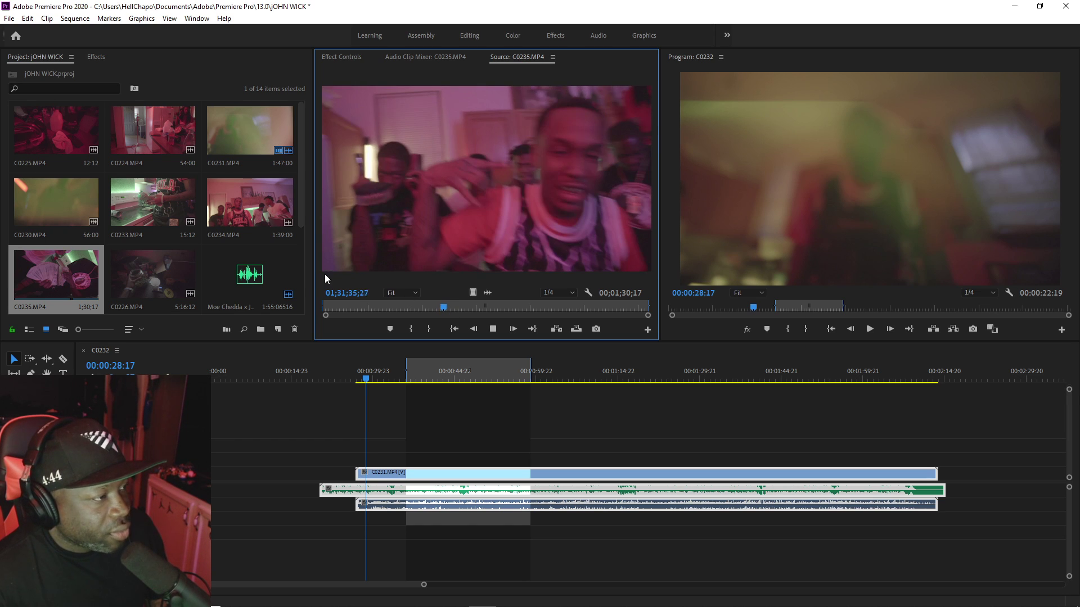
Step: Add C0234.MP4 and C0235.MP4 with their audio on separate tracks above C0231.MP4, both aligned to its start
double_click(251, 207)
drag(251, 207, 419, 360)
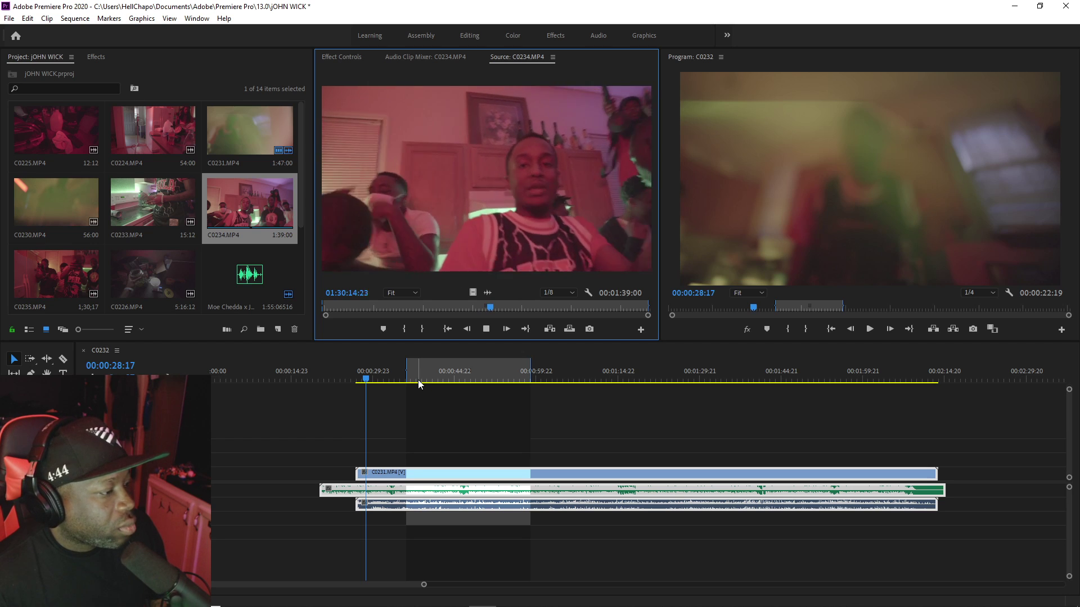
drag(252, 207, 358, 453)
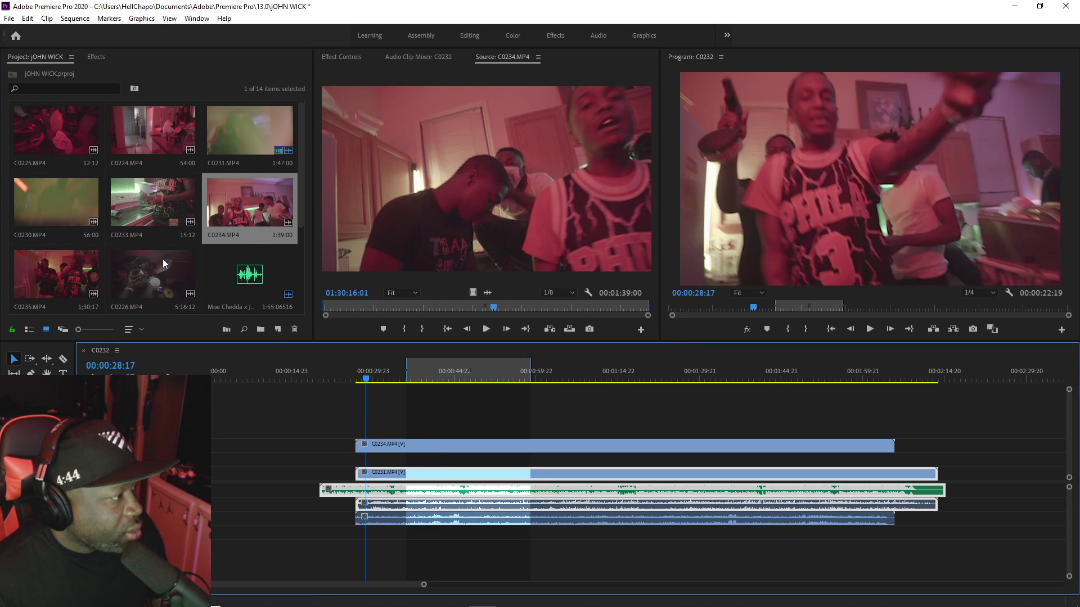
click(55, 268)
double_click(76, 292)
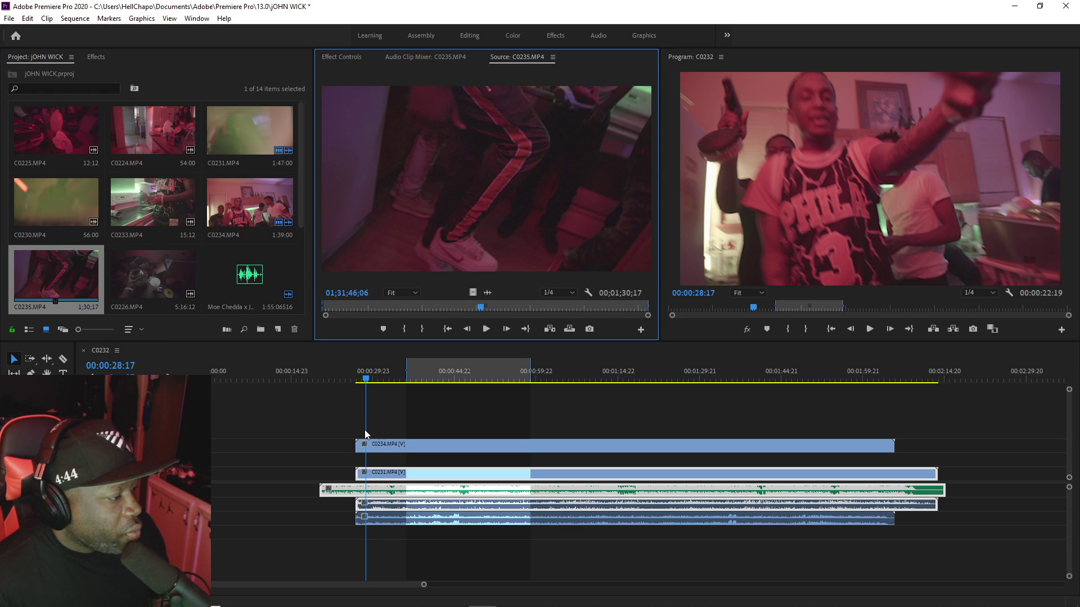
drag(79, 292, 362, 430)
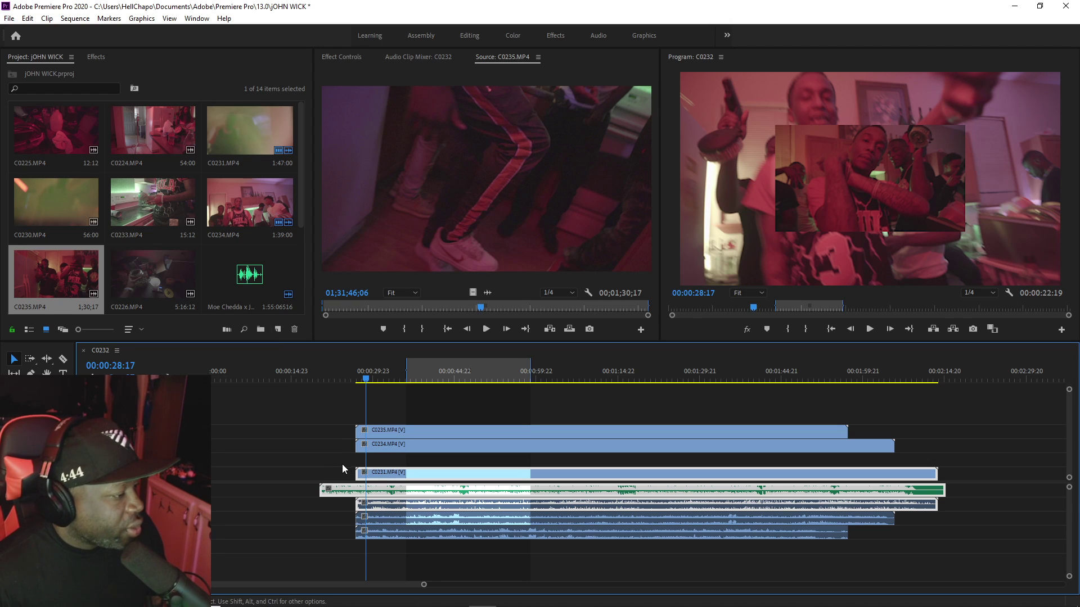
Step: Deselect the sequence clips, save the project, and open C0226.MP4 for review
click(343, 468)
click(160, 215)
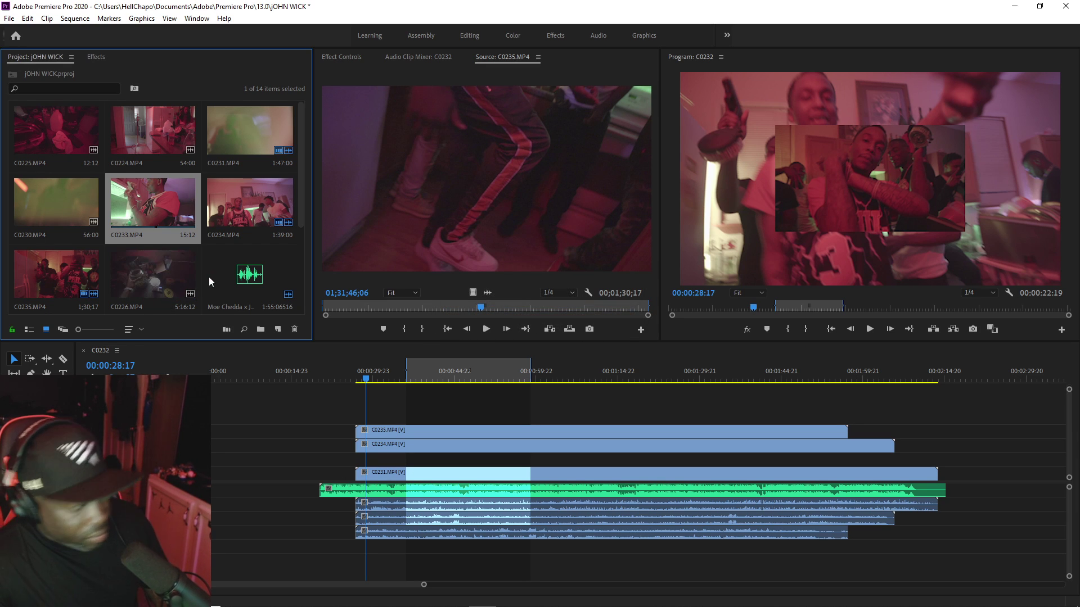
key(ctrl+s)
click(163, 275)
double_click(163, 275)
scroll(163, 275, down, 1)
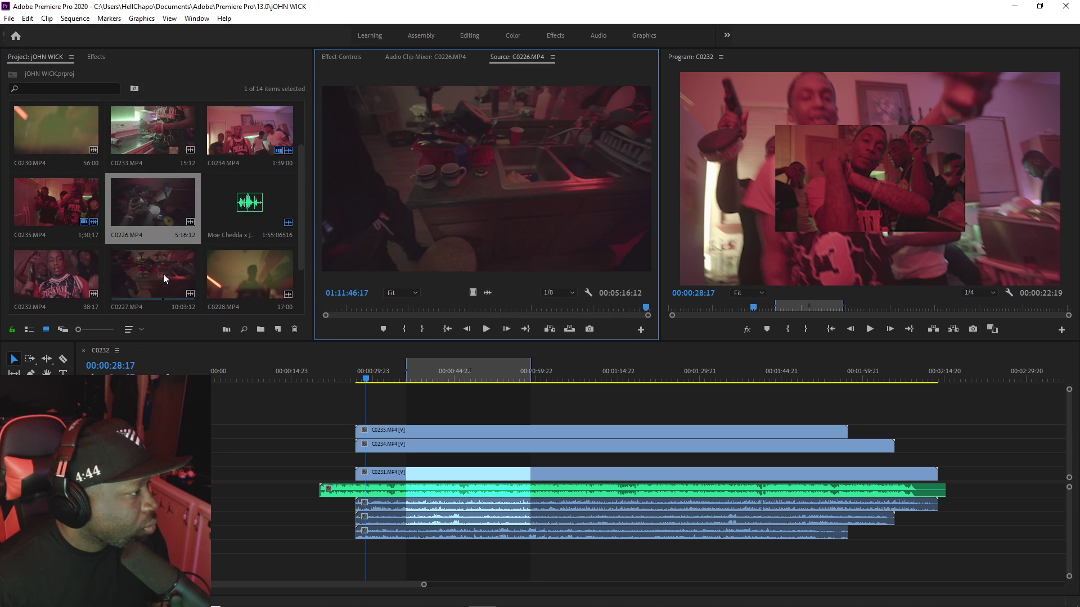
Step: Extend C0232.MP4's marked source range to 00:04:07:00, spot-check its performance takes, and save the project
double_click(67, 260)
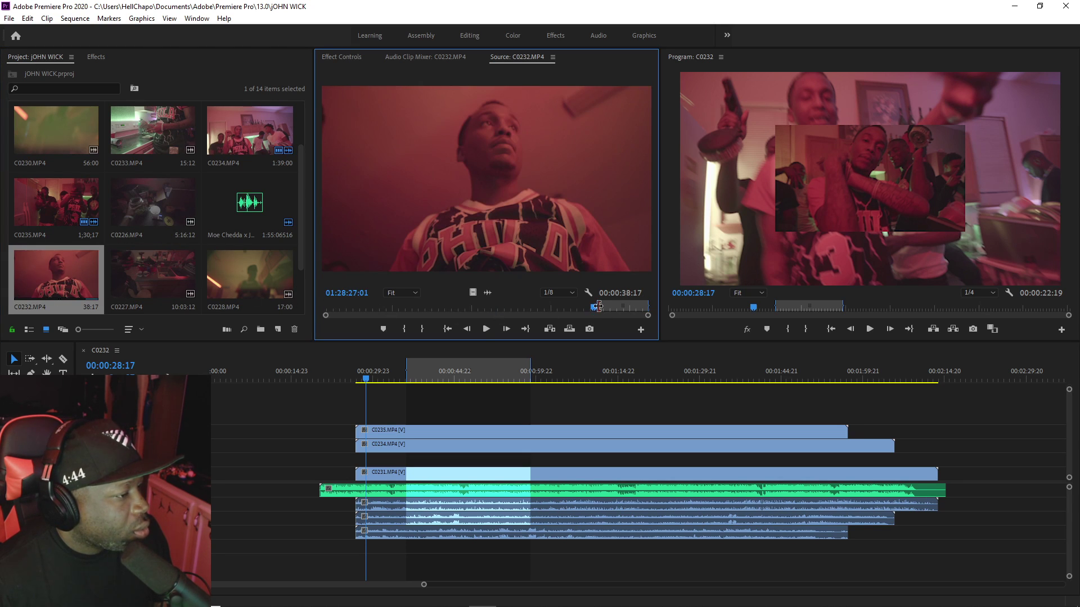
drag(598, 306, 340, 317)
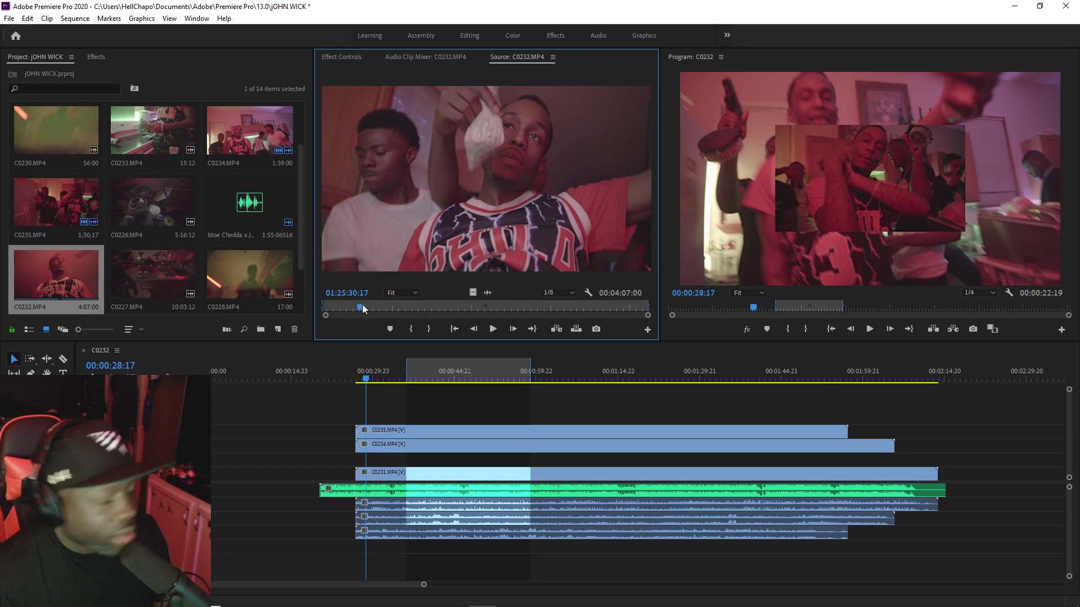
key(space)
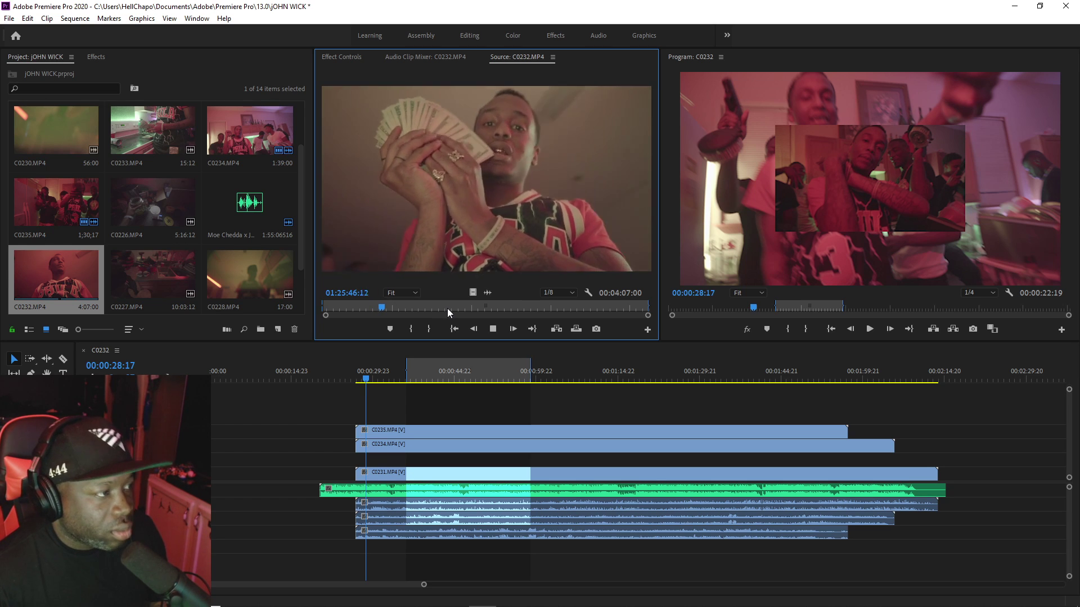
click(469, 307)
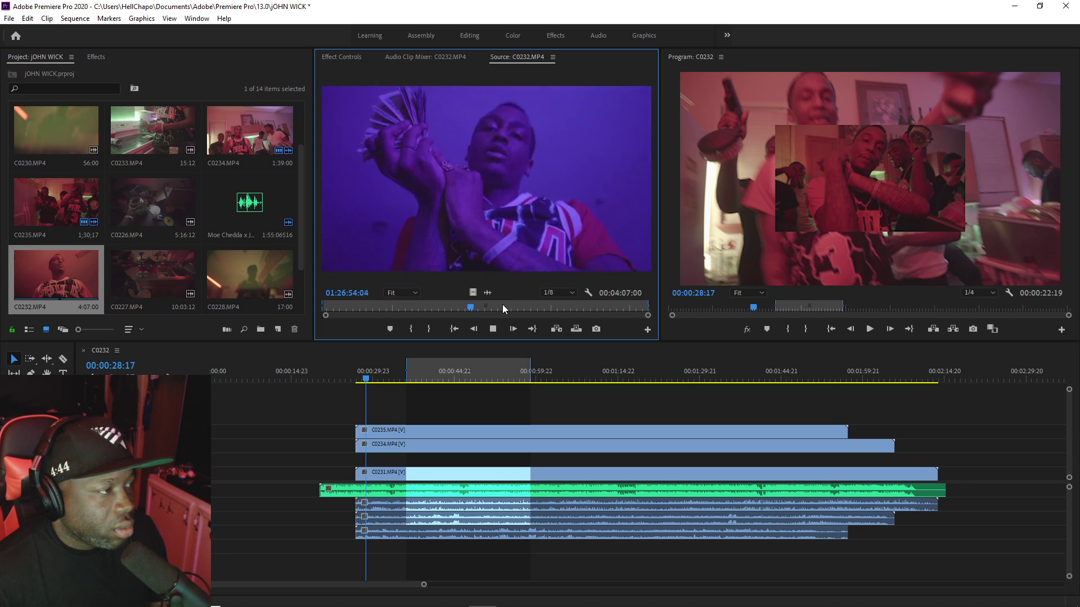
drag(504, 309, 578, 308)
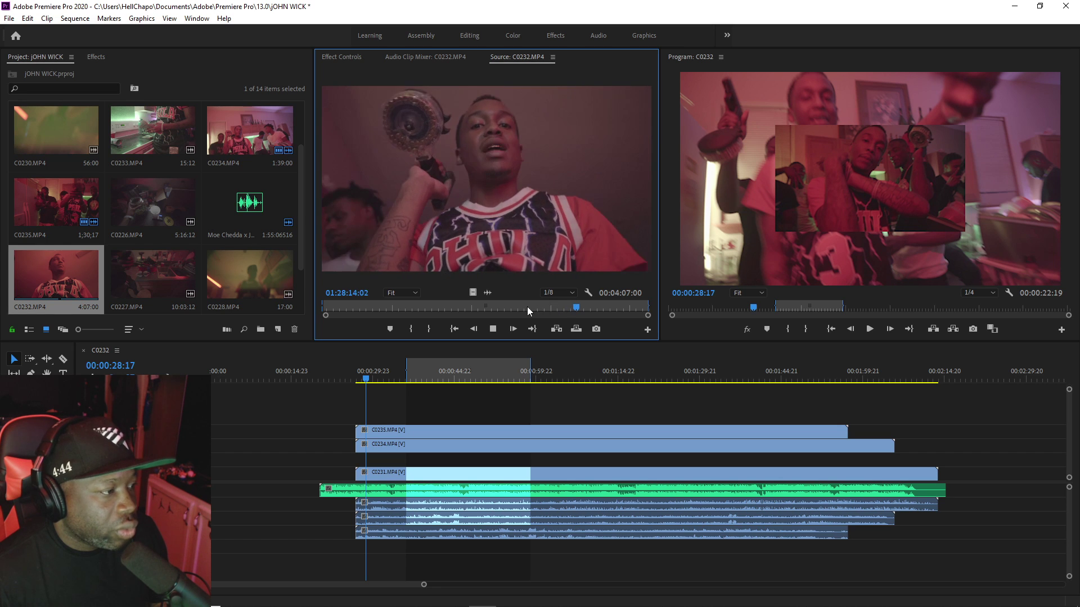
click(469, 309)
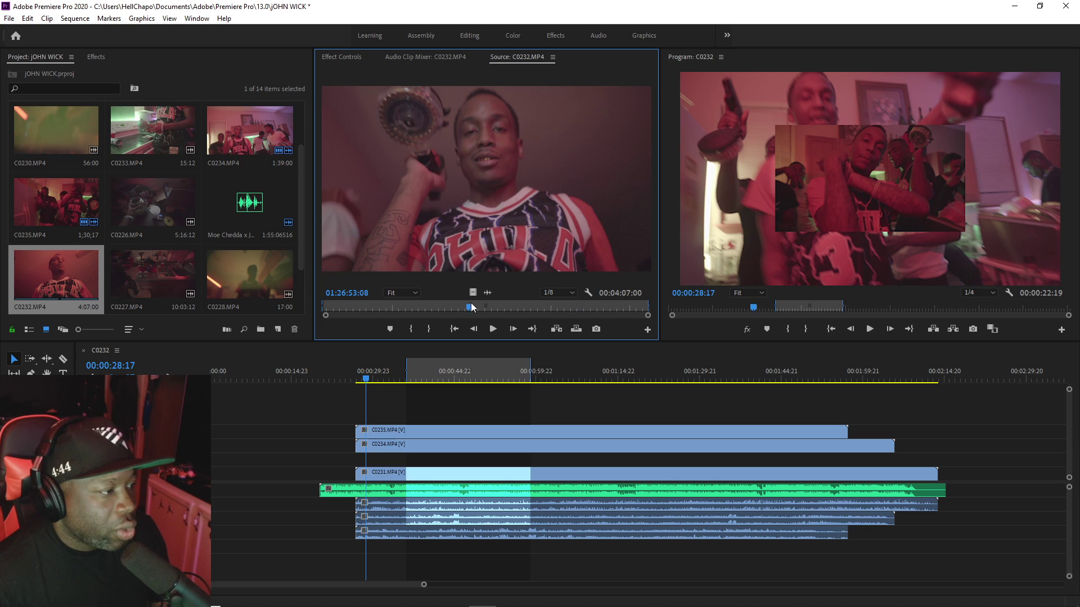
key(ctrl+s)
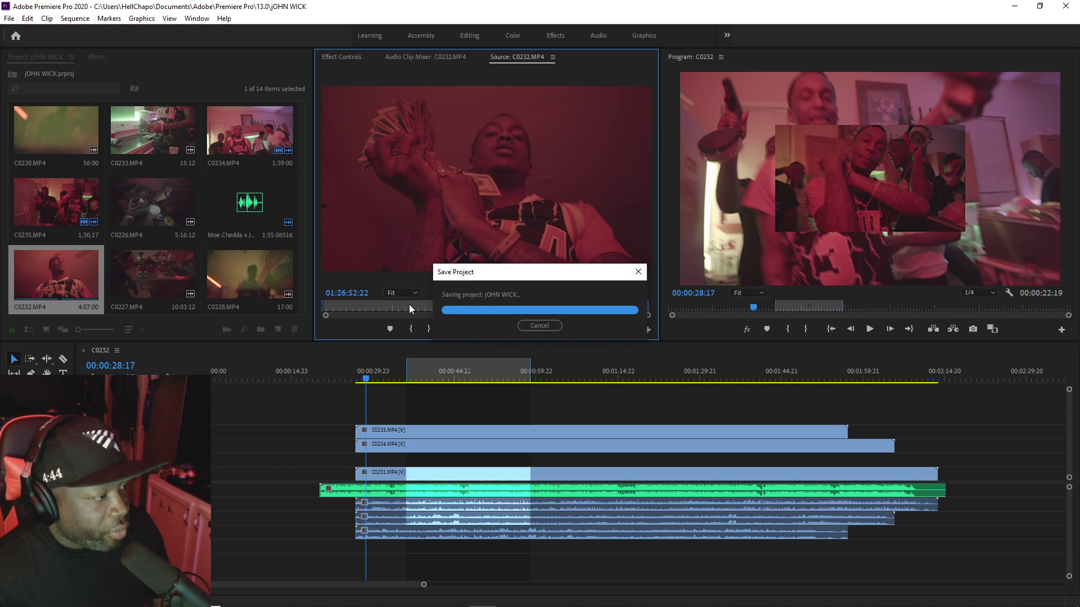
Step: Add C0232.MP4 with its audio to the sequence on the track above C0235.MP4, starting ahead of the song
drag(472, 293, 267, 423)
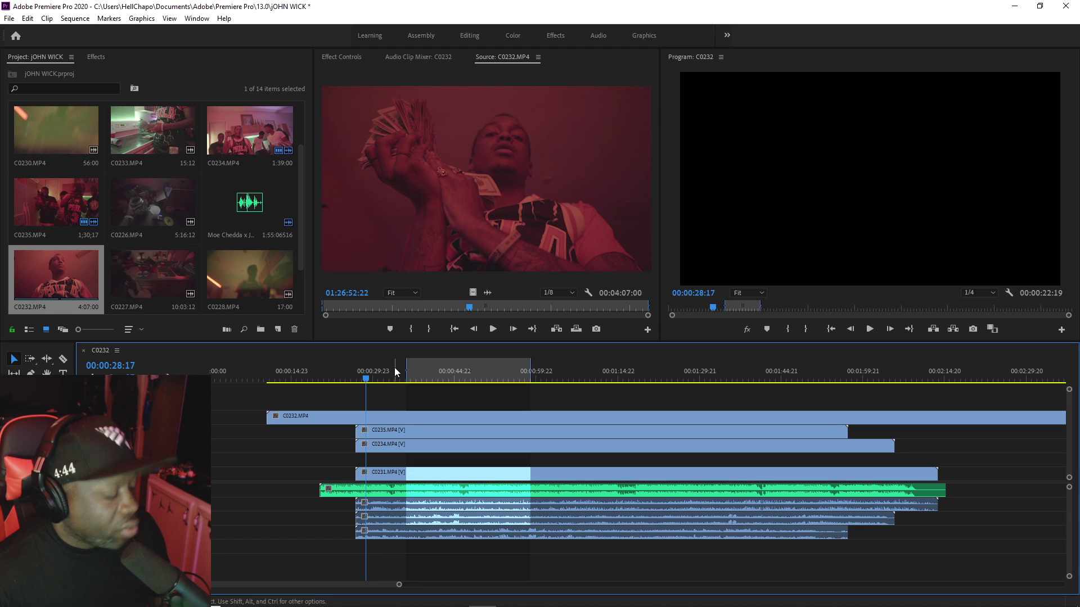
key(ctrl+z)
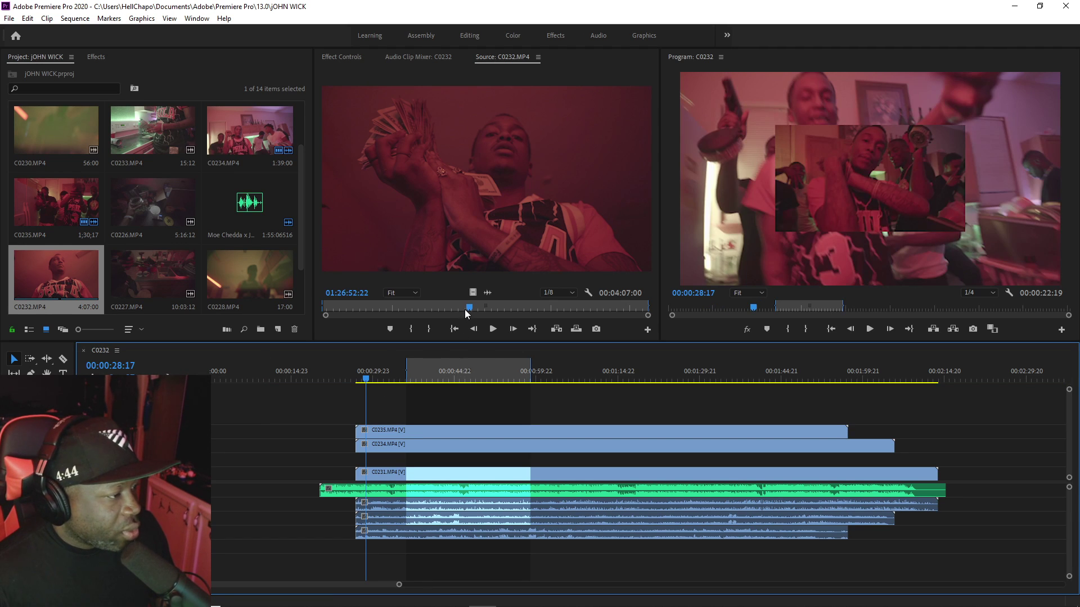
click(466, 308)
key(space)
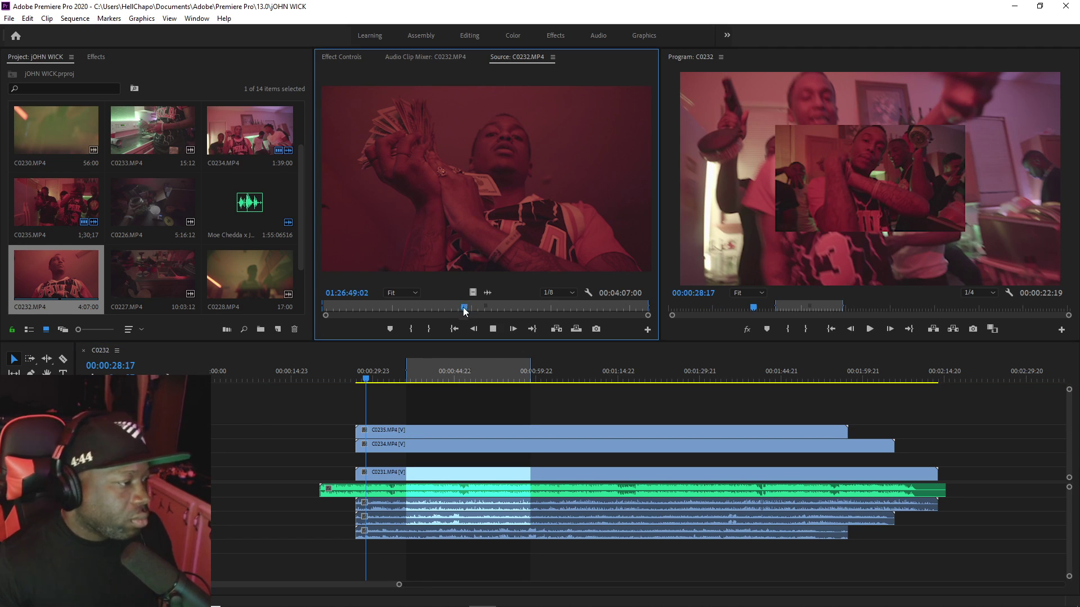
drag(57, 275, 274, 416)
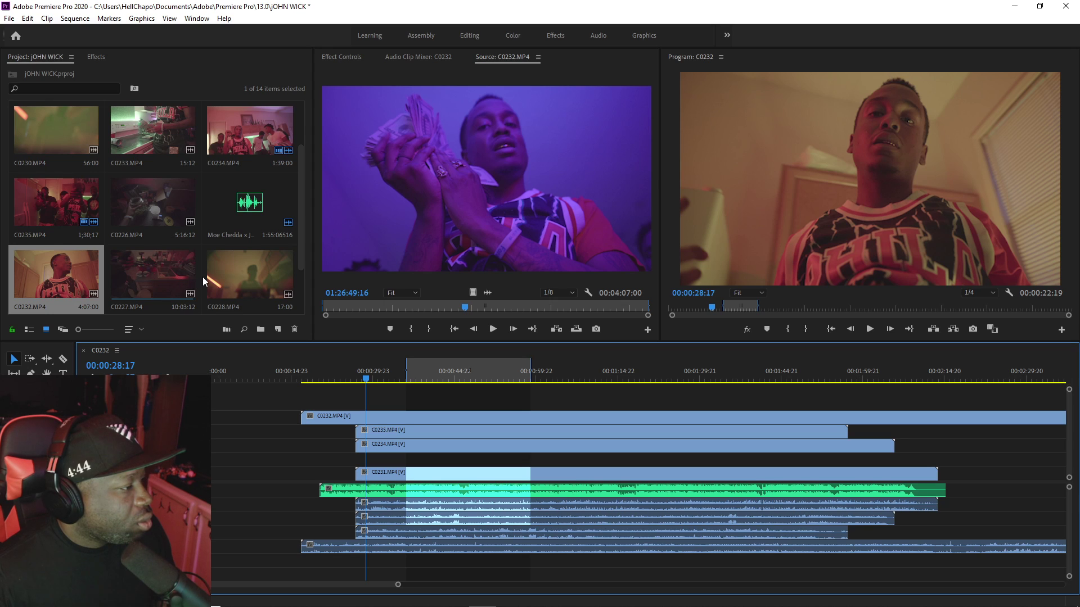
Step: Select the song and all four performance clips in the sequence and synchronize them by audio
scroll(204, 281, down, 1)
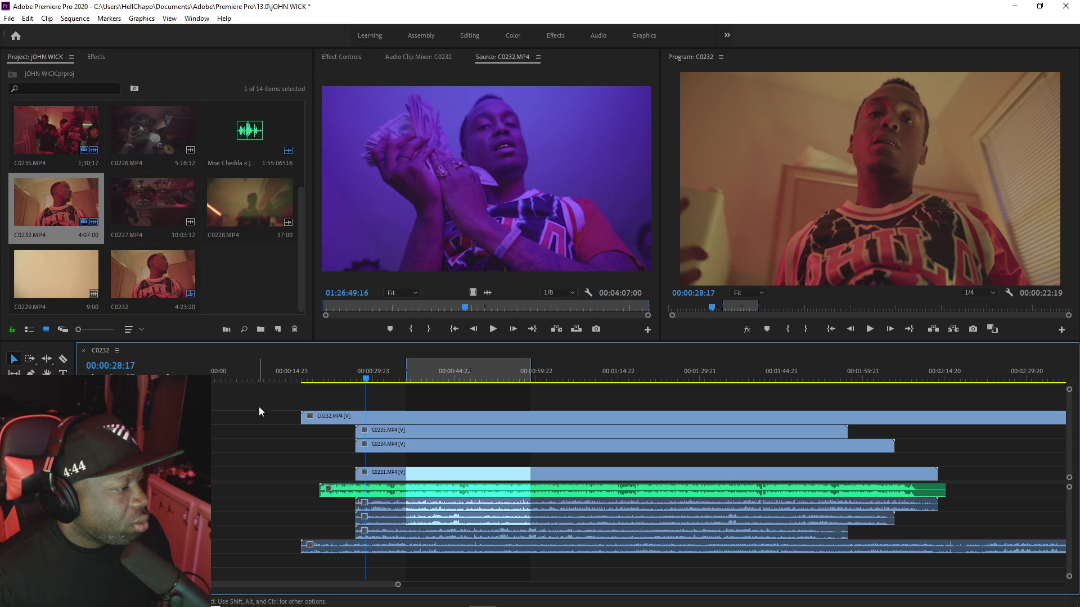
drag(259, 406, 467, 509)
right_click(451, 426)
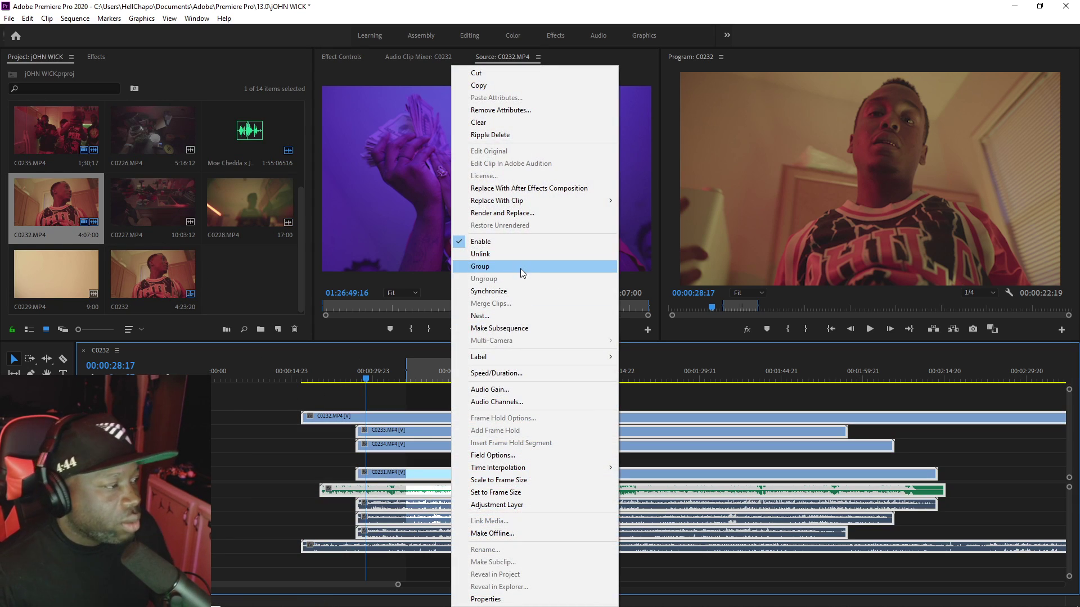
click(518, 290)
click(509, 357)
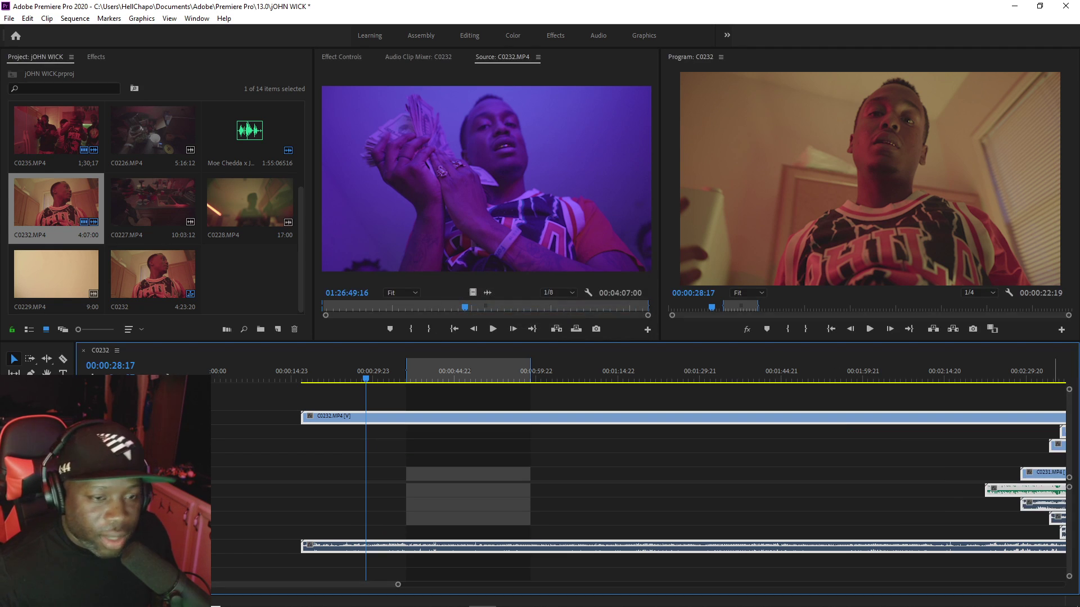
Step: Split C0232.MP4 at the song's start and move the part before the cut earlier, away from the synchronized clips
drag(398, 587, 623, 585)
click(560, 378)
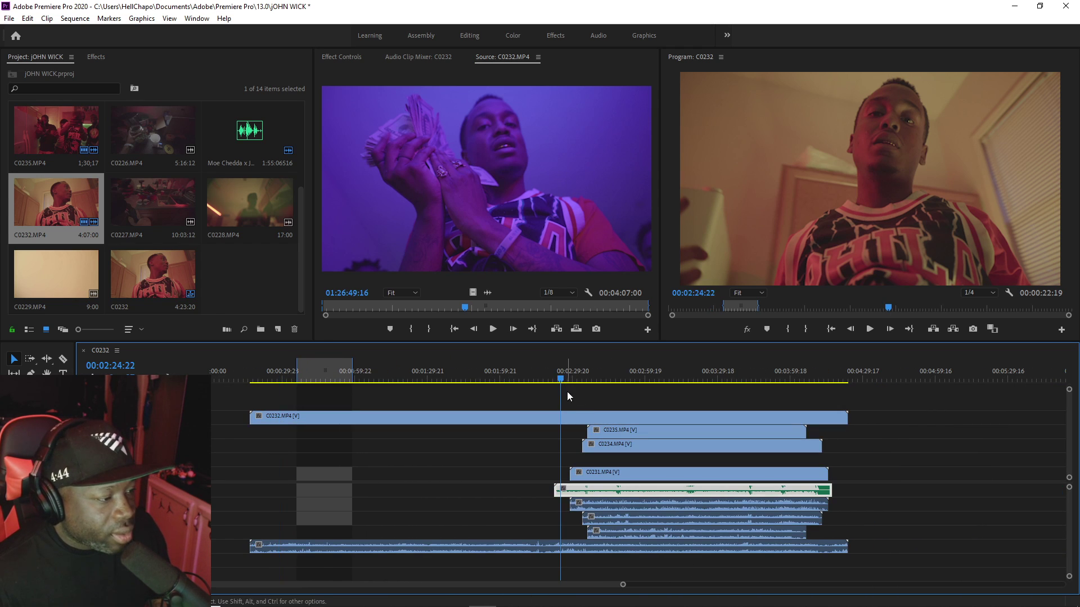
key(c)
click(554, 418)
key(v)
drag(516, 425, 474, 426)
Step: Play the synchronized clips from about 00:02:37 to check C0232.MP4 against the song
drag(562, 378, 591, 380)
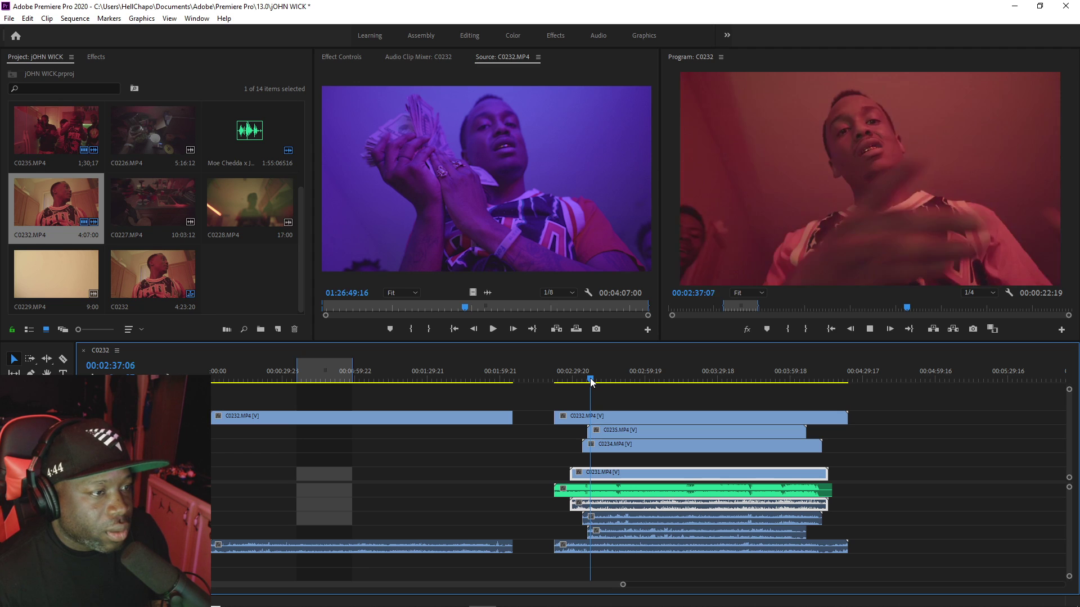
key(space)
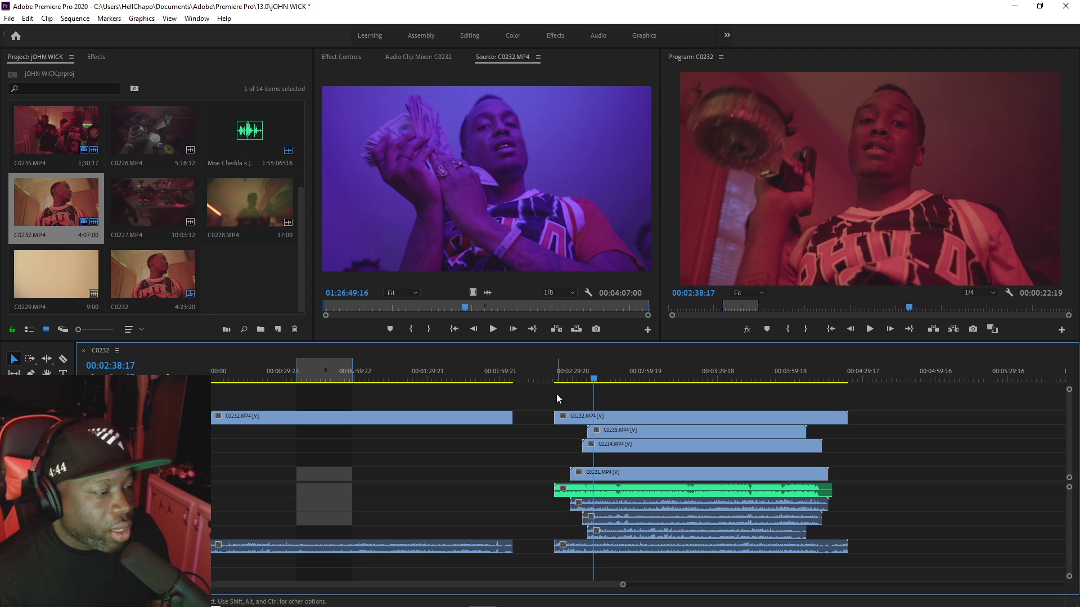
Step: Unlink the synchronized song and performance clips and delete the four camera audio clips below the song
drag(556, 394, 642, 482)
right_click(641, 483)
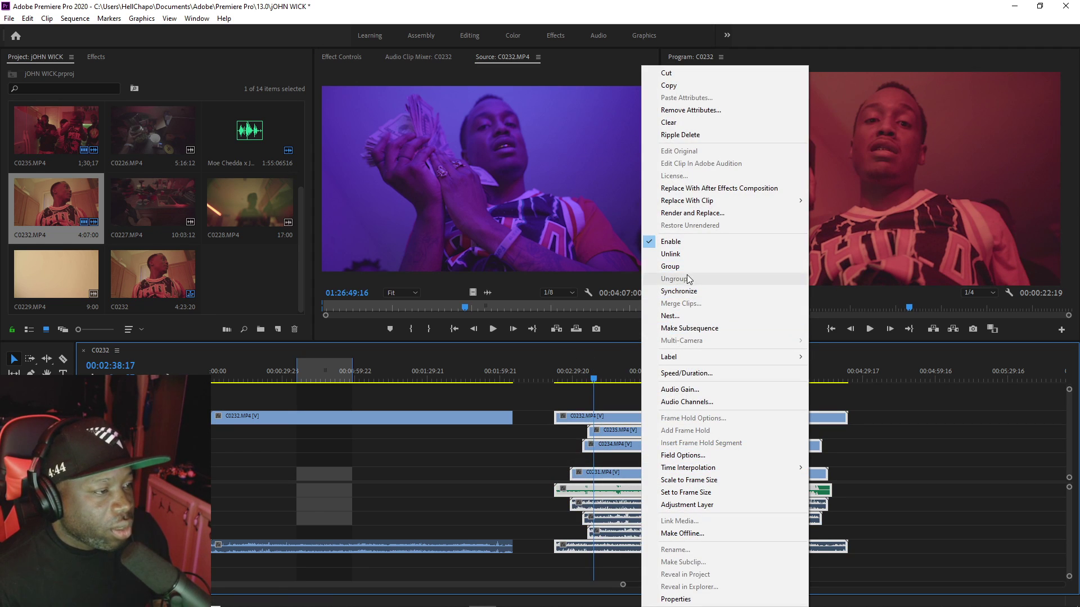
click(686, 254)
drag(538, 505, 700, 561)
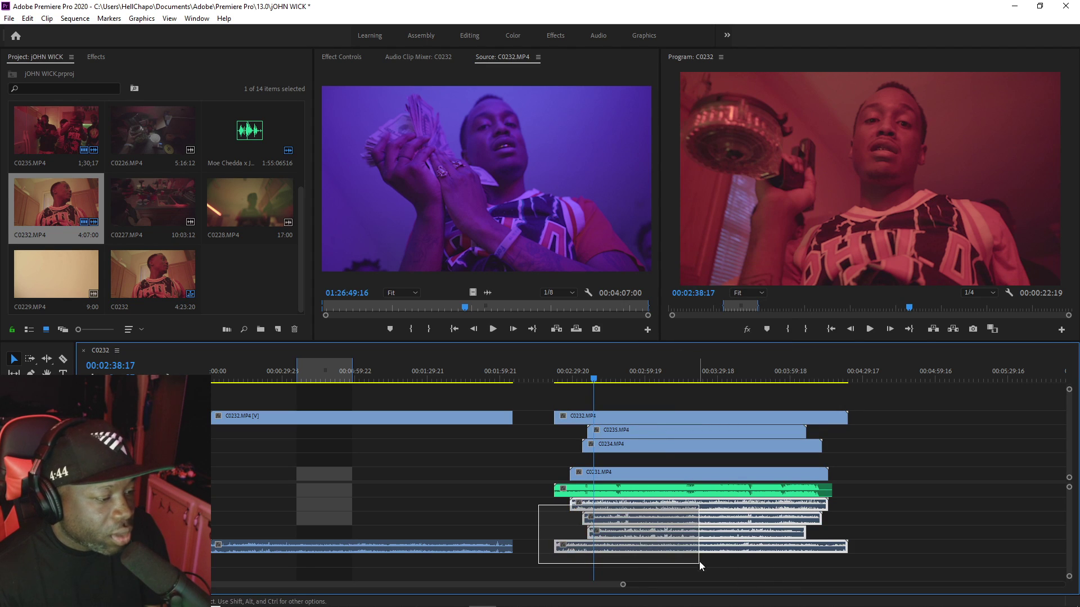
key(Delete)
Step: Lock the song's audio track in the sequence and save the project
click(569, 497)
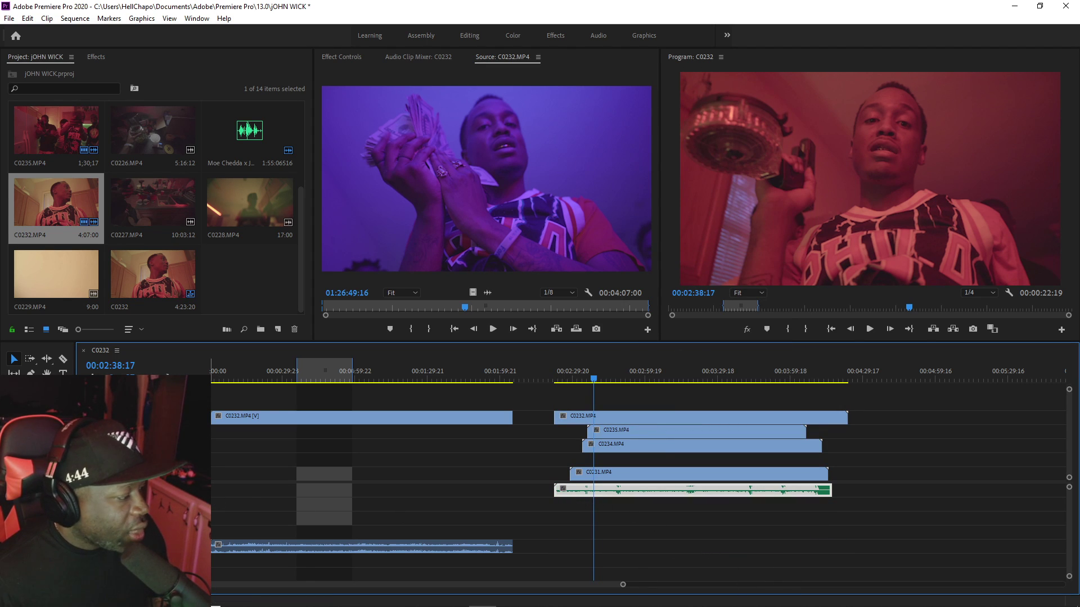
drag(569, 497, 527, 497)
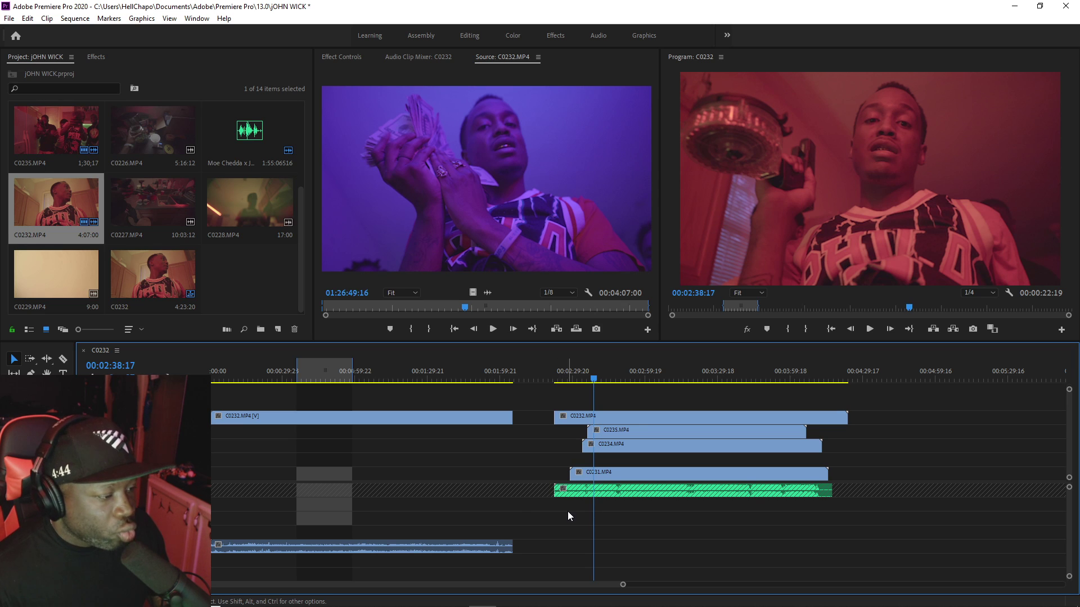
key(ctrl+s)
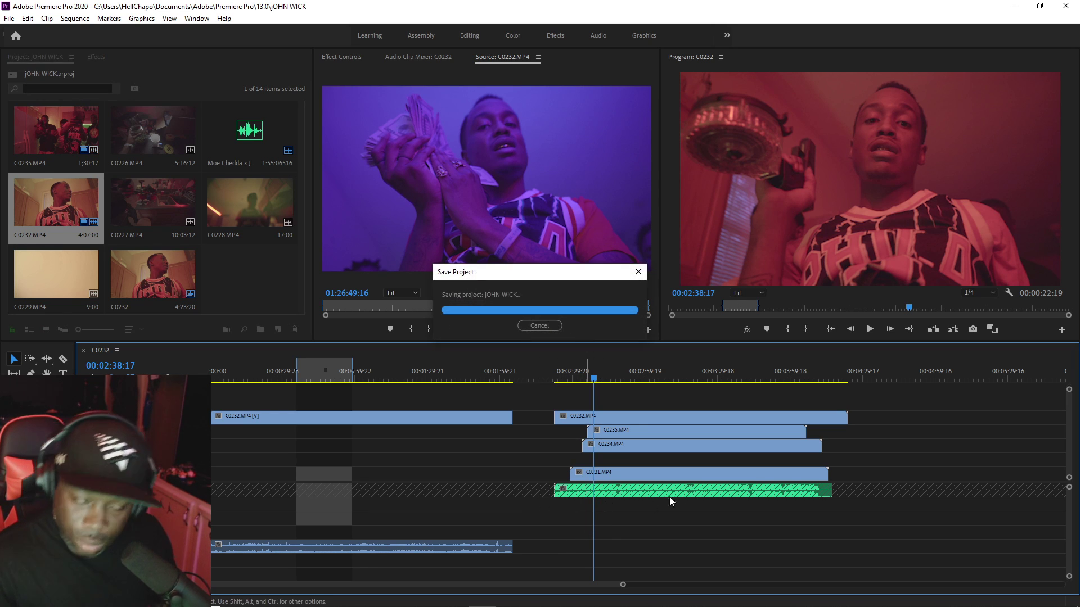
Step: Play the sequence from about 00:02:25 to check C0232.MP4 against the song audio alone
drag(622, 585, 510, 585)
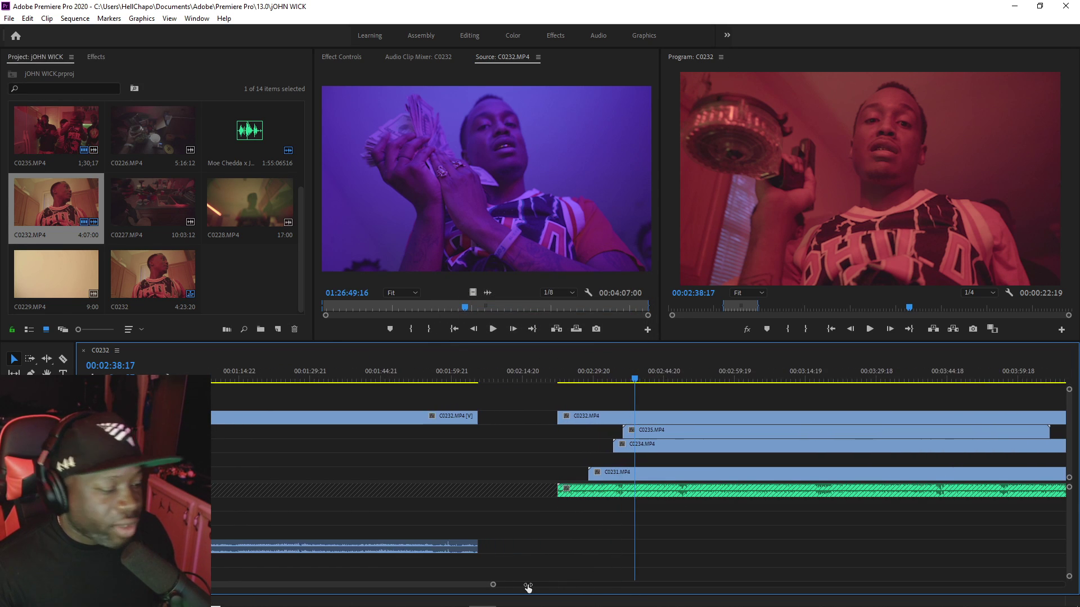
scroll(514, 585, down, 4)
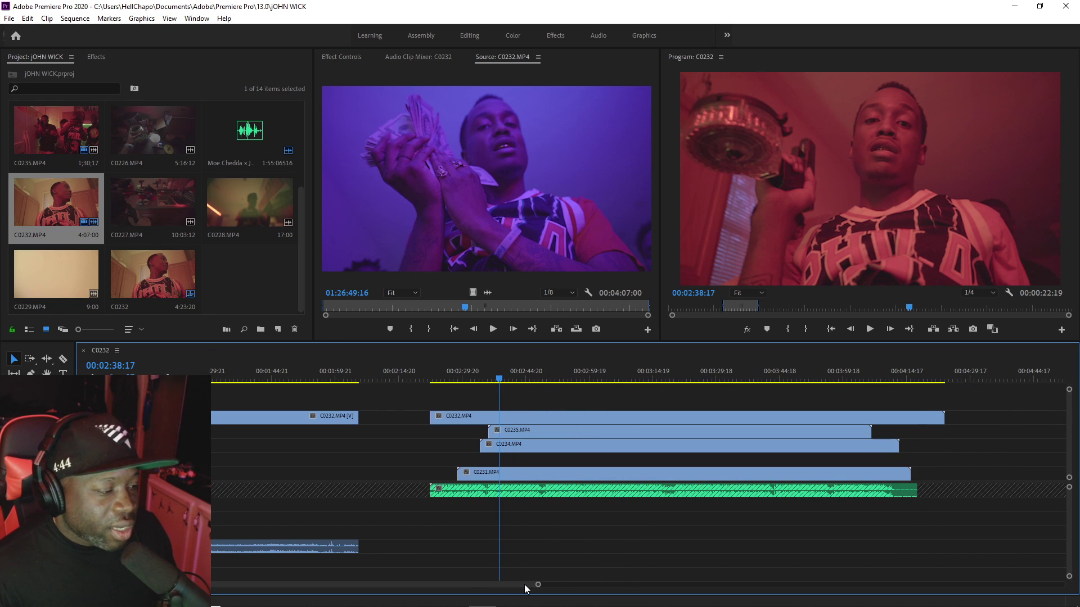
drag(542, 587, 528, 587)
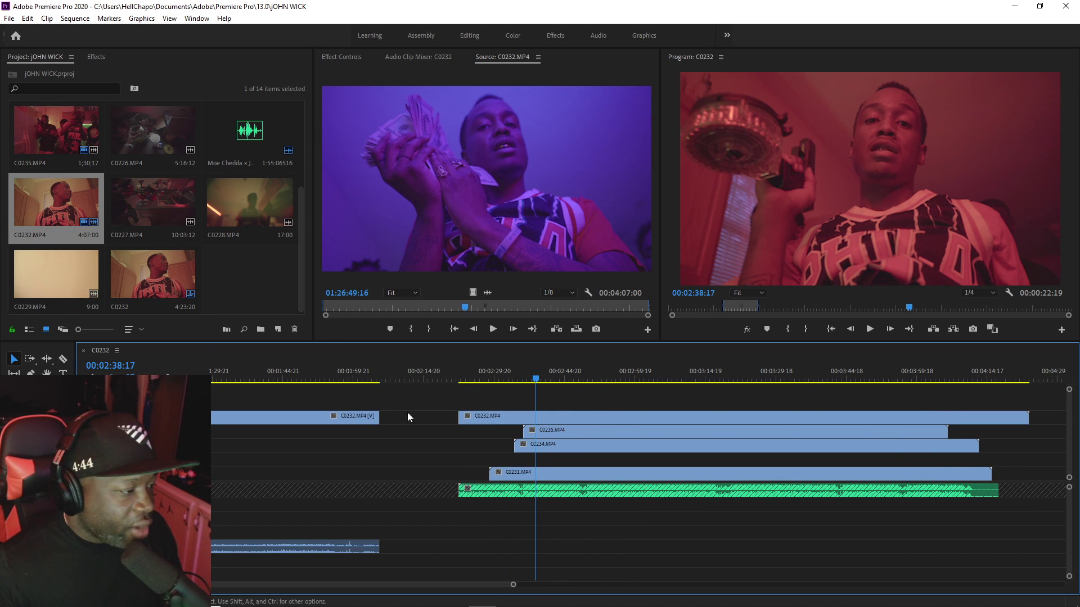
click(445, 372)
key(space)
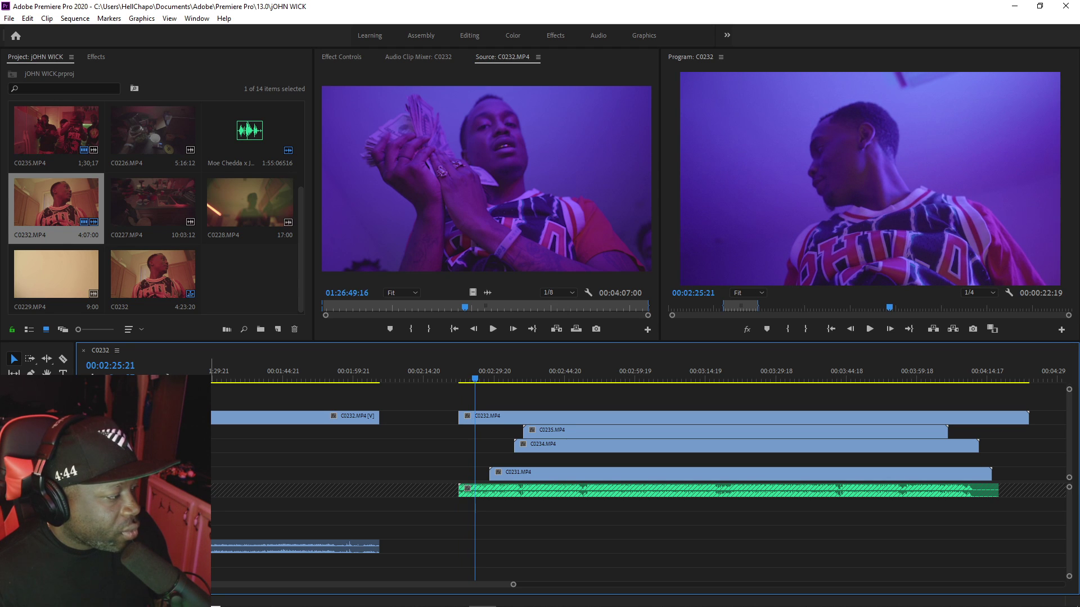
click(99, 490)
click(100, 491)
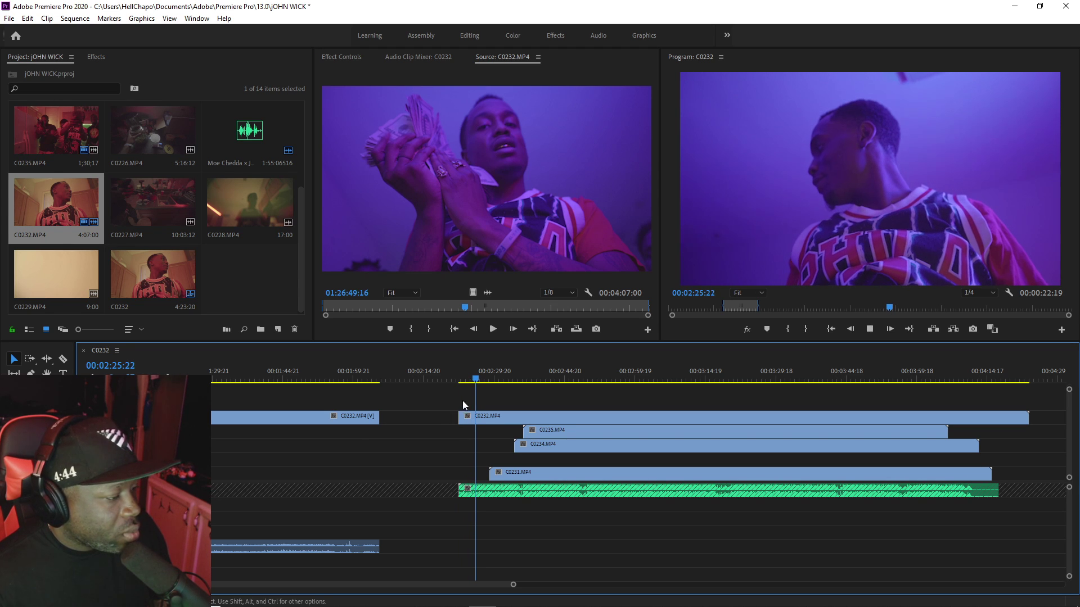
key(space)
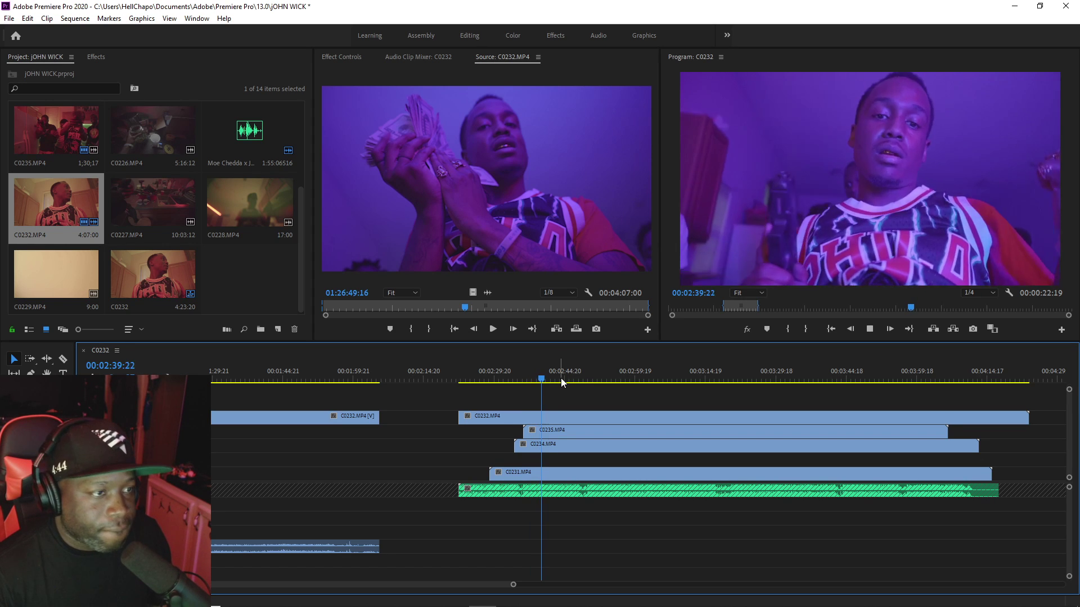
key(space)
Step: Trim the start of the synchronized C0232.MP4 to about 00:02:56 to uncover the performance clips below it
key(d)
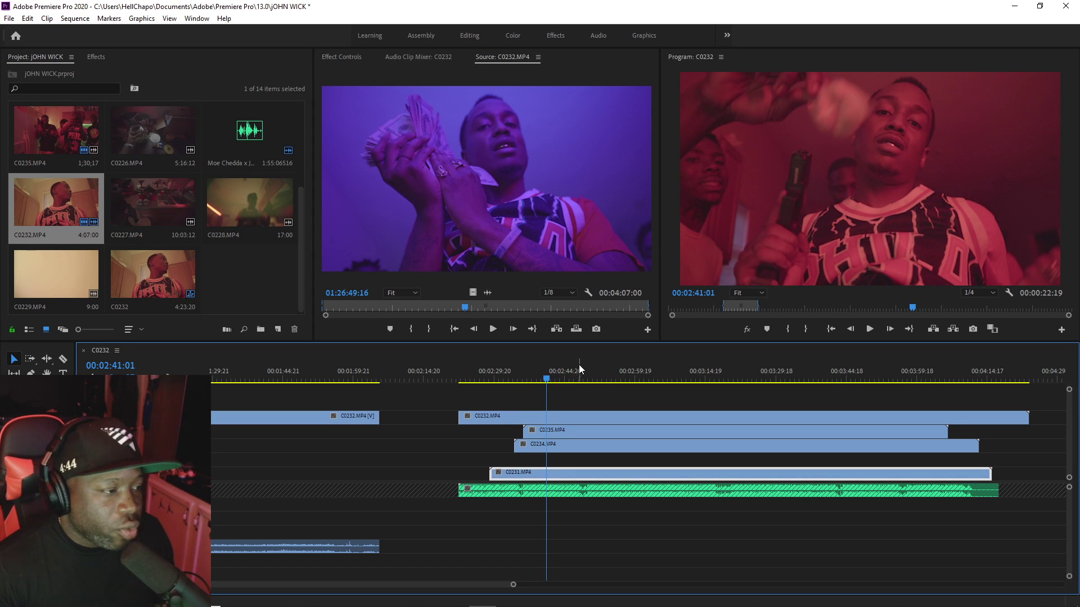
click(579, 378)
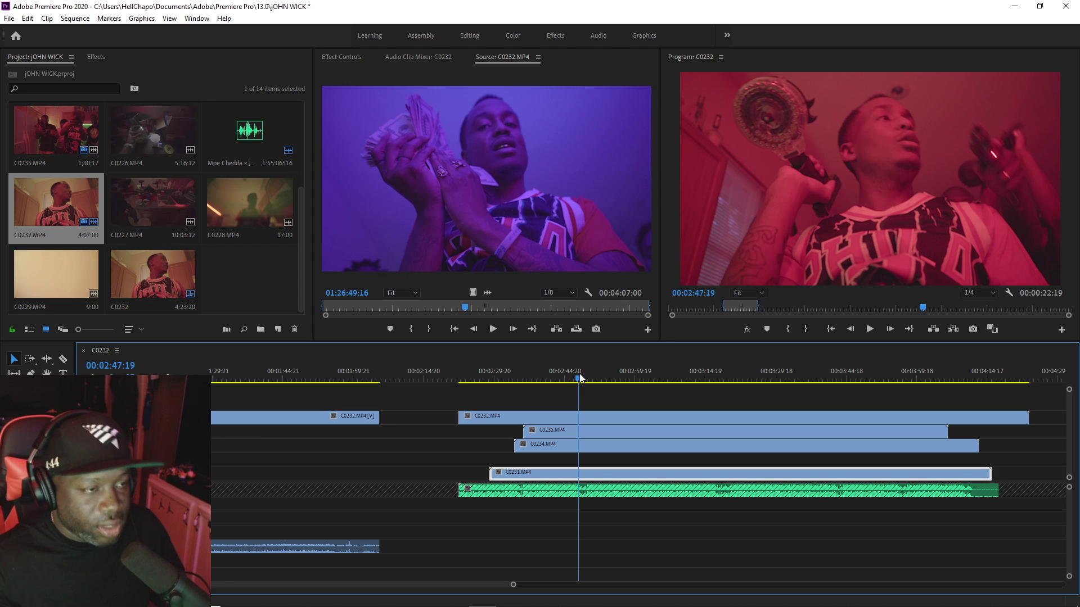
drag(579, 378, 582, 378)
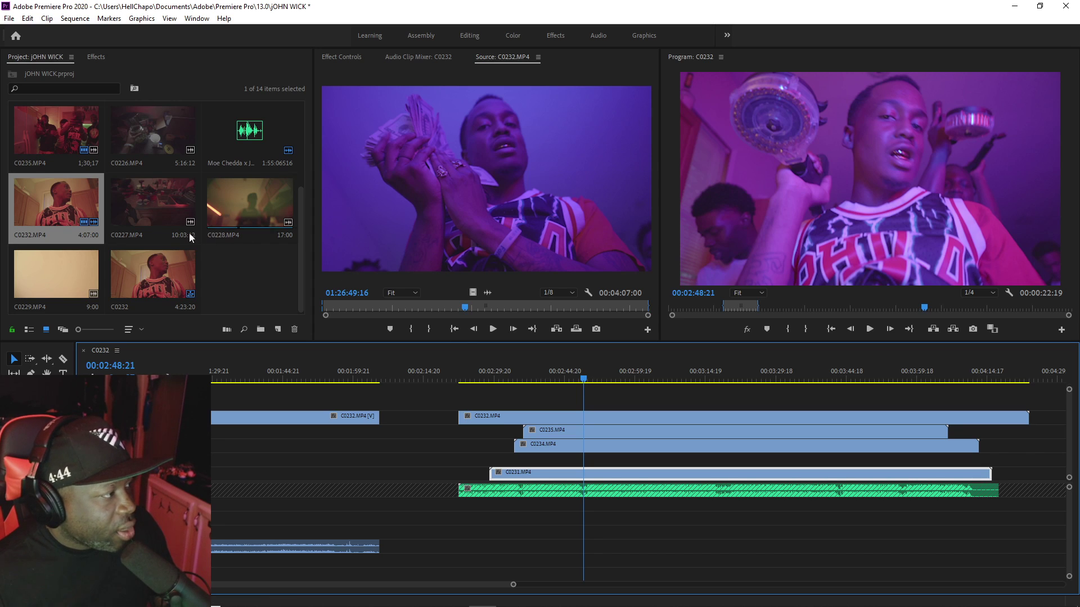
double_click(53, 132)
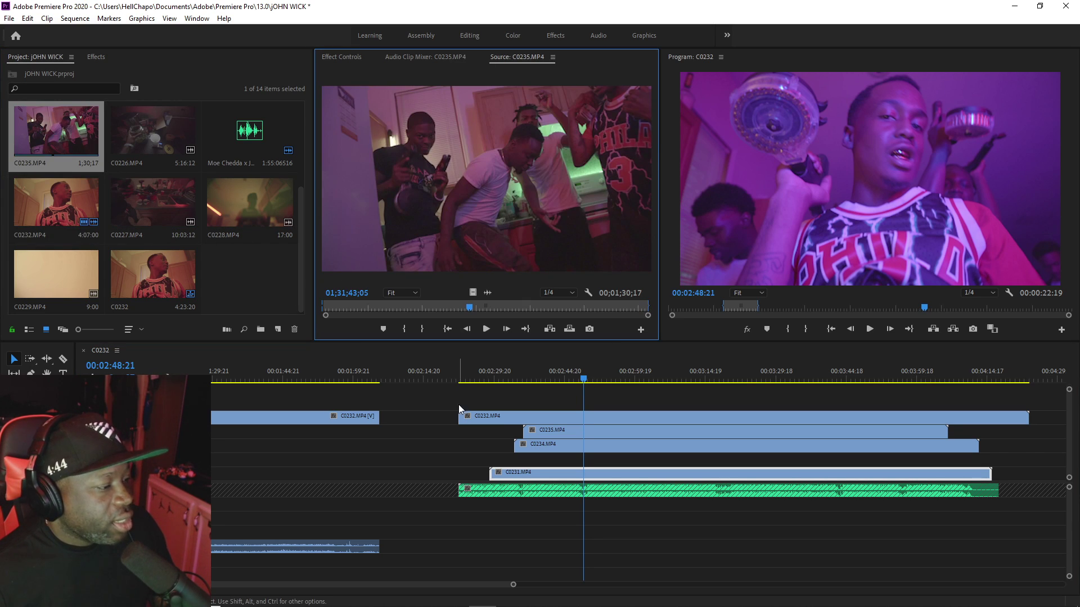
drag(462, 417, 547, 379)
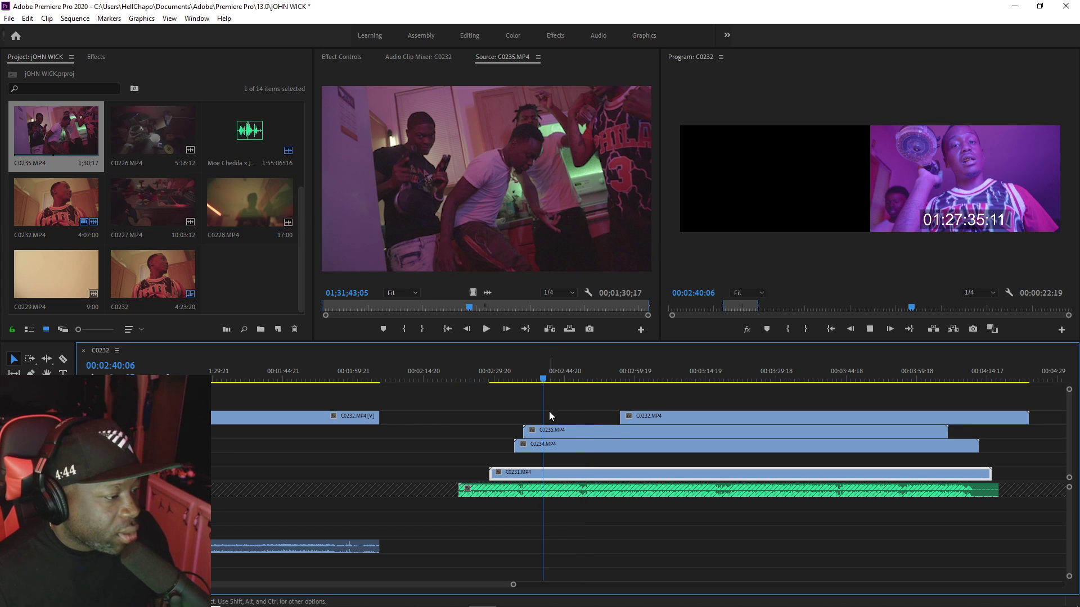
Step: Play the uncovered performance clips from about 00:02:37 to check their picture and sync, and save the project
key(space)
key(space)
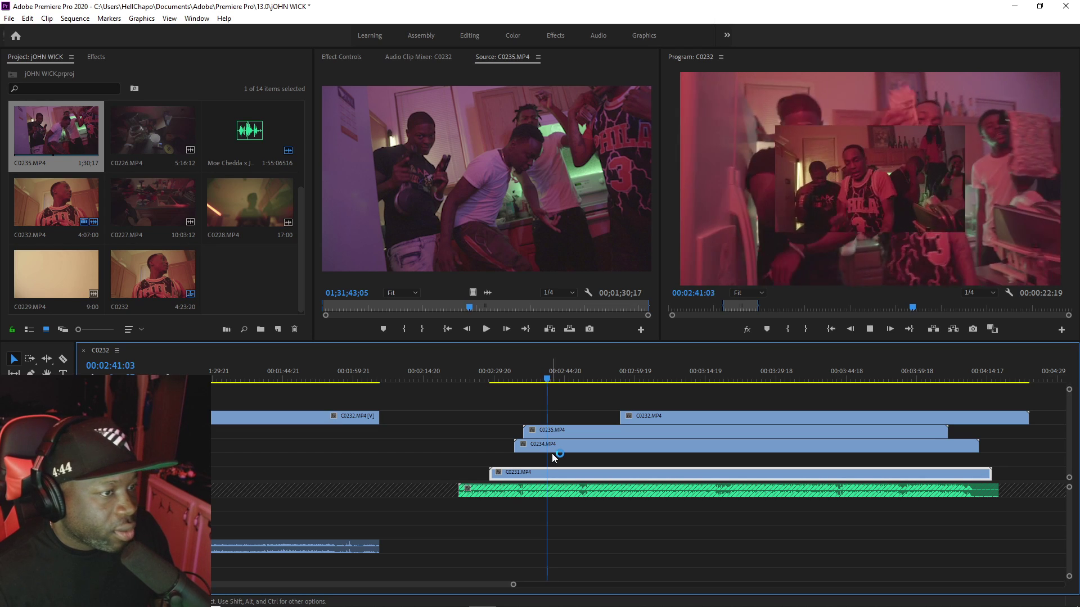
key(space)
click(529, 373)
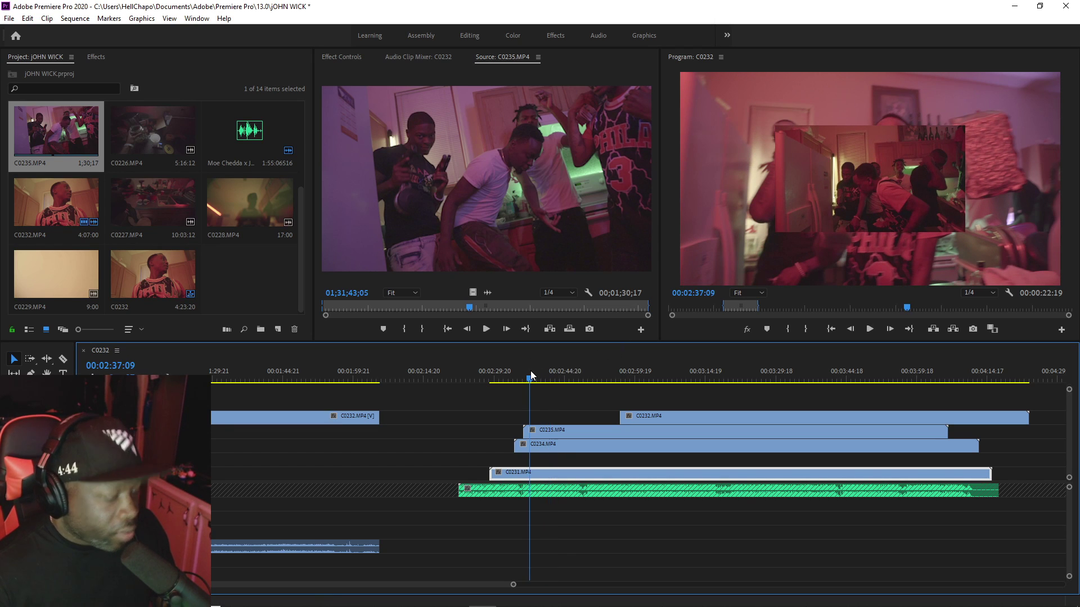
key(ctrl+s)
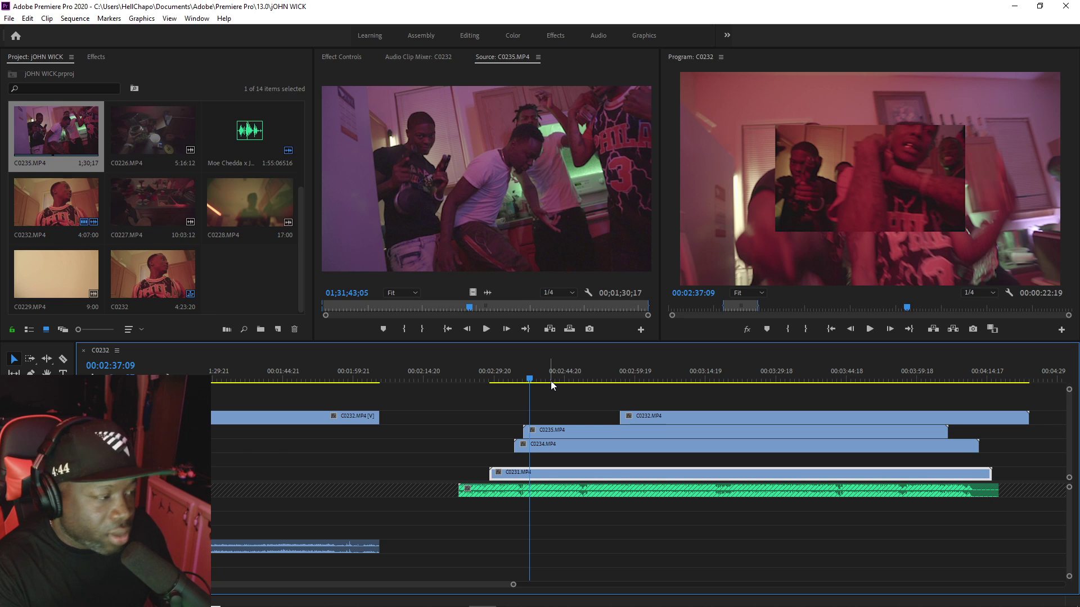
key(space)
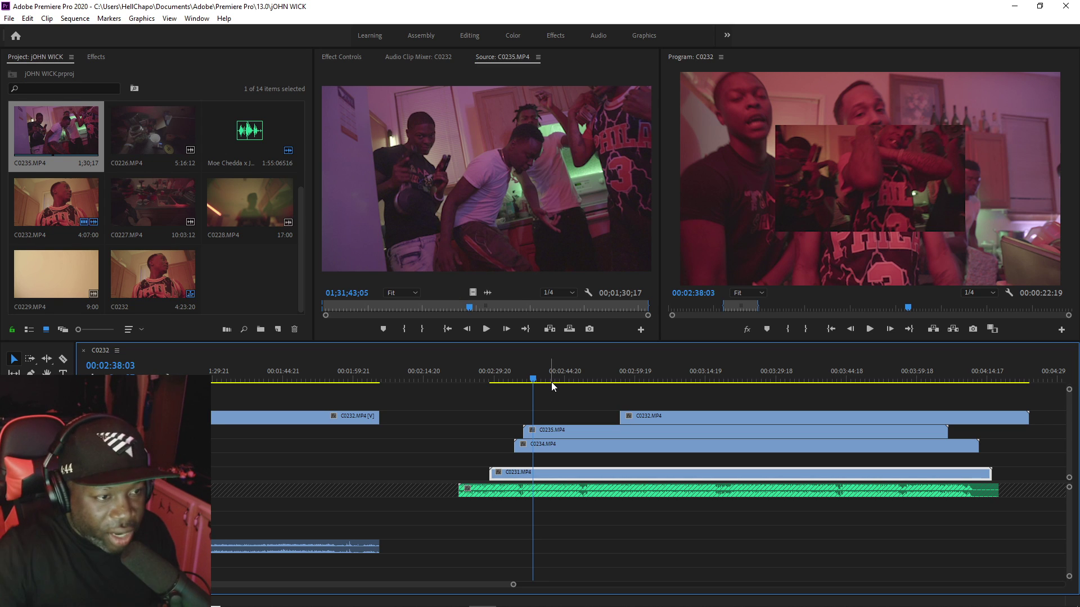
click(481, 367)
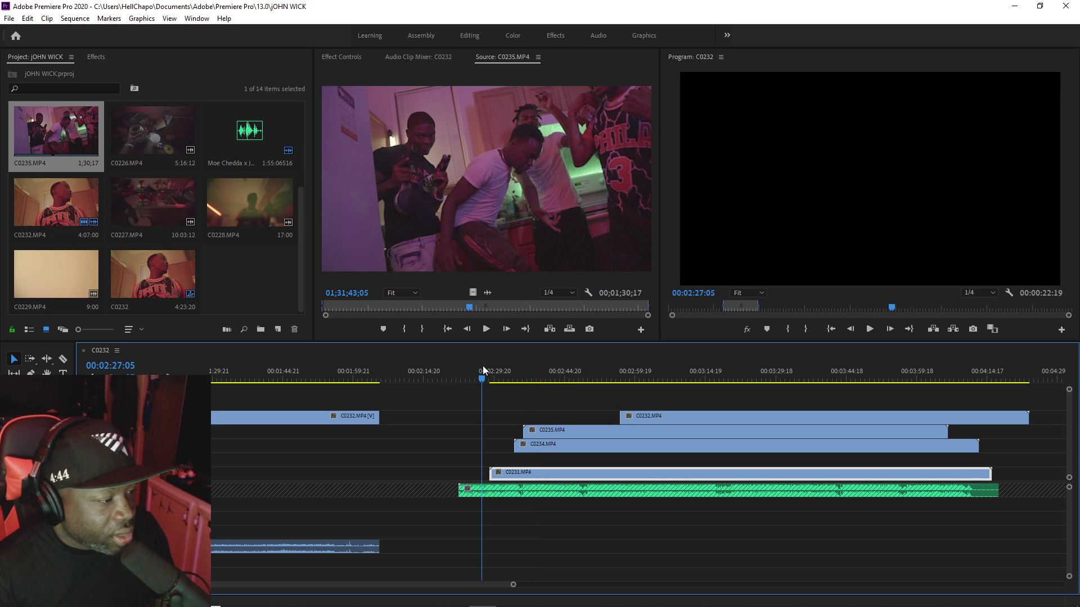
key(ctrl+s)
Step: Scale C0235.MP4 in the sequence to the frame size
key(ctrl+a)
click(524, 377)
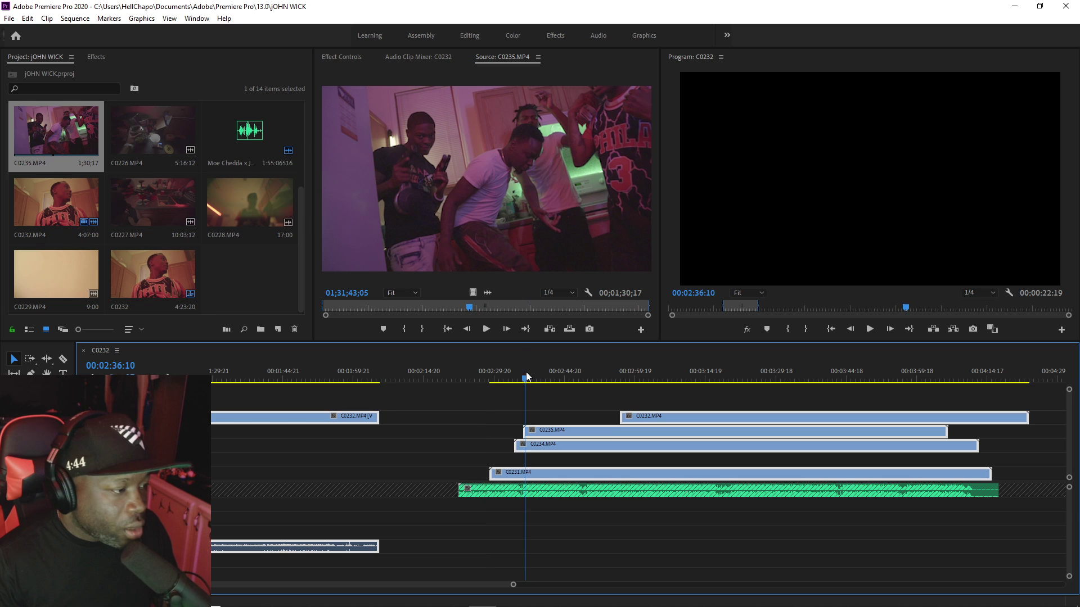
click(559, 382)
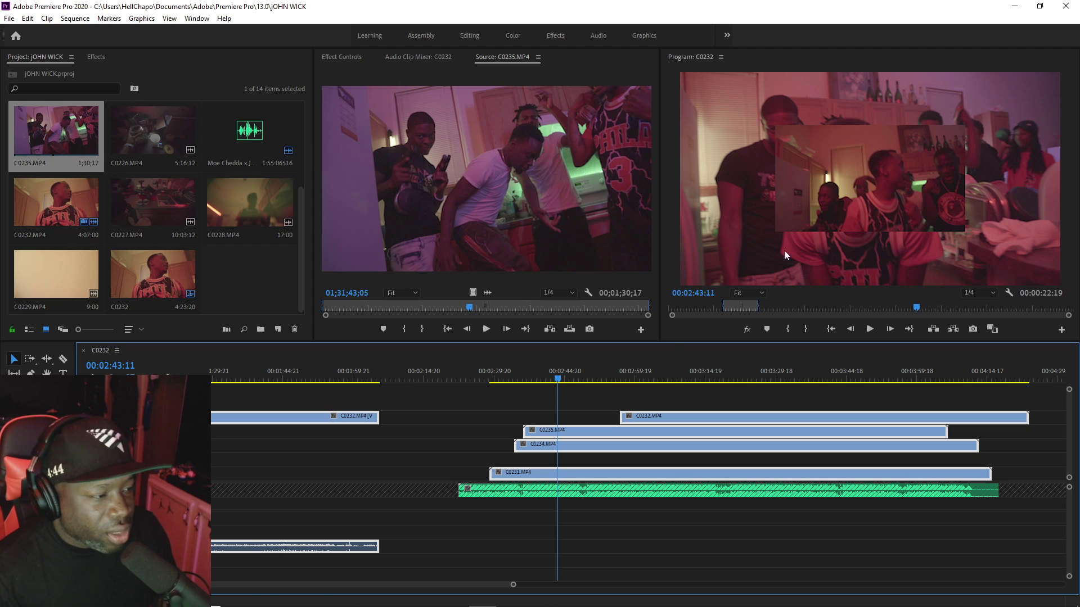
click(577, 417)
right_click(574, 430)
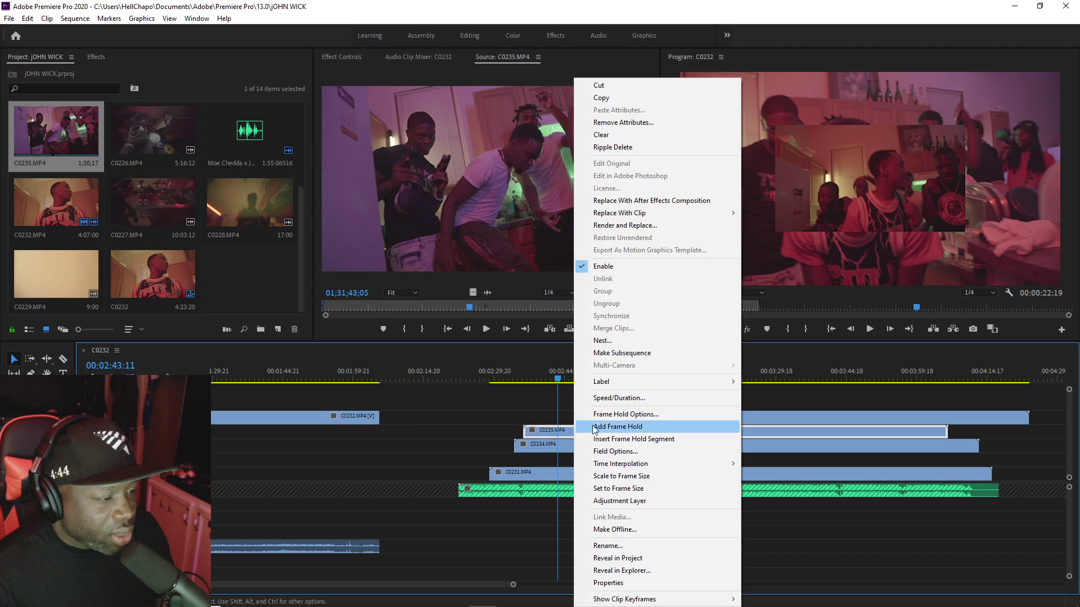
click(616, 476)
Step: Play the scaled C0235.MP4 from about 00:02:43, and the opening of C0231.MP4 from about 00:02:31
key(space)
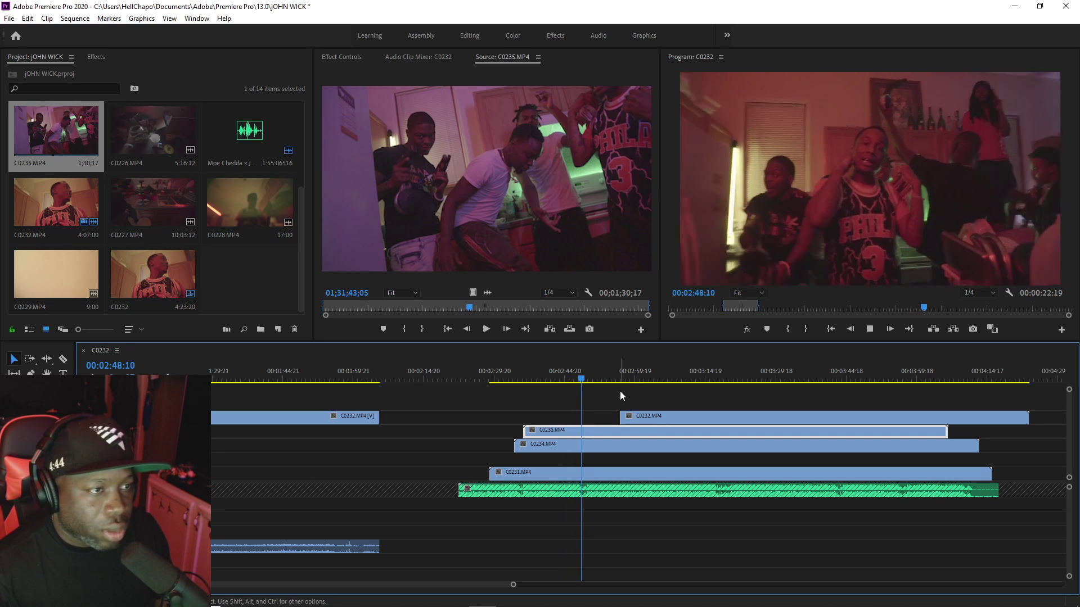
drag(514, 586, 444, 587)
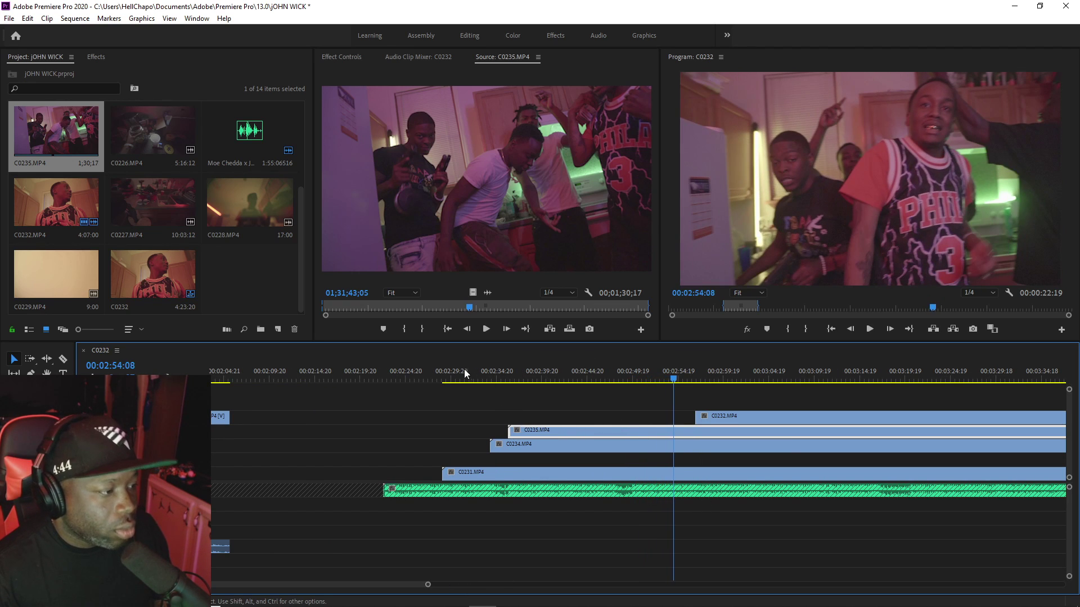
click(460, 378)
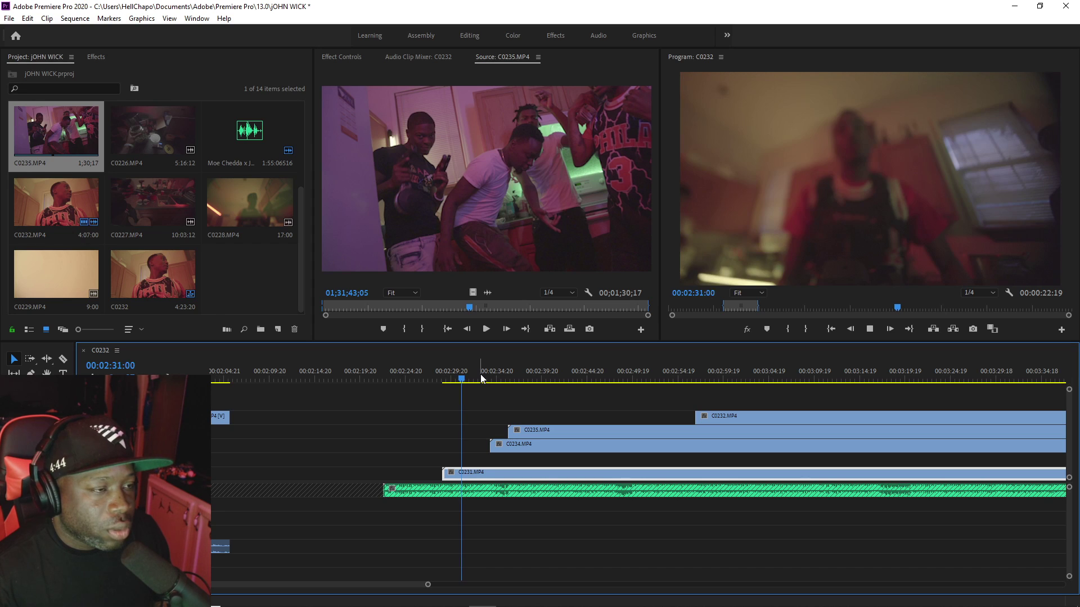
key(space)
Step: Open C0226.MP4 as the source clip and set its In point at 01:10:14:10, at the lighter flame
double_click(234, 208)
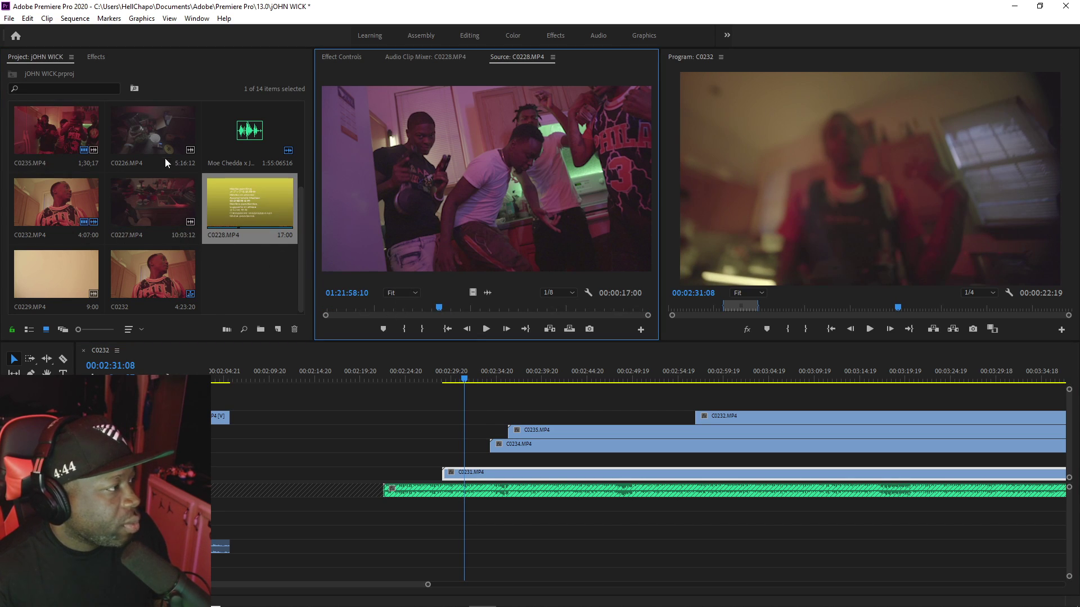
double_click(154, 136)
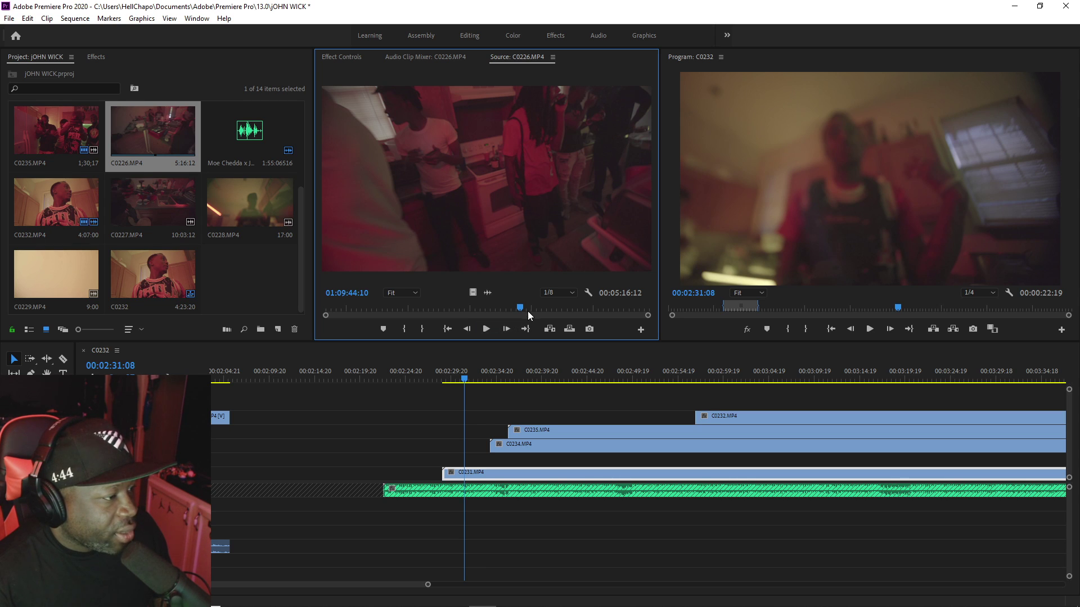
click(551, 309)
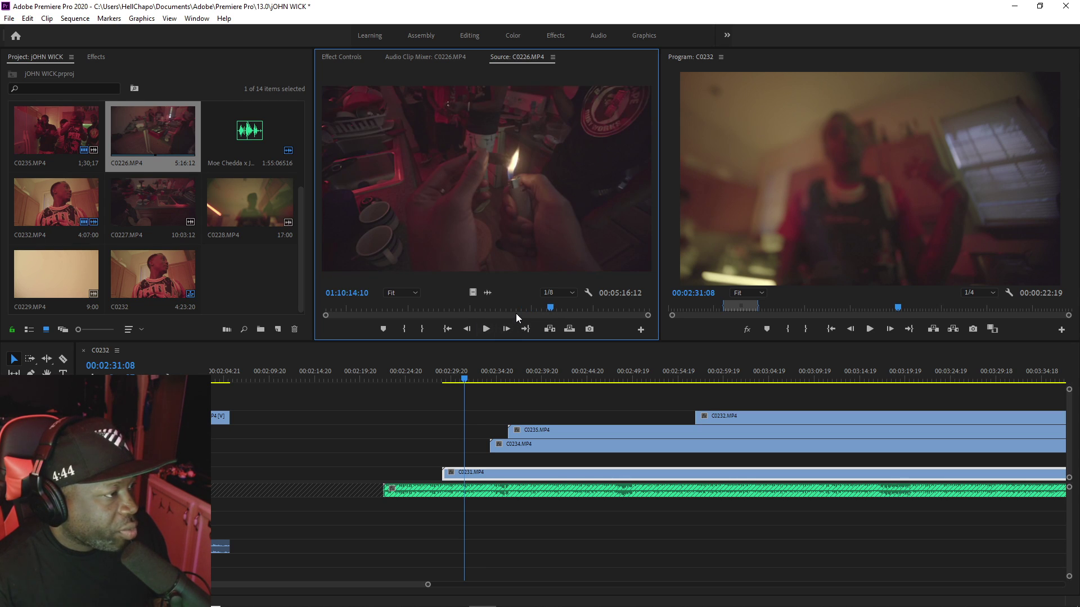
click(404, 329)
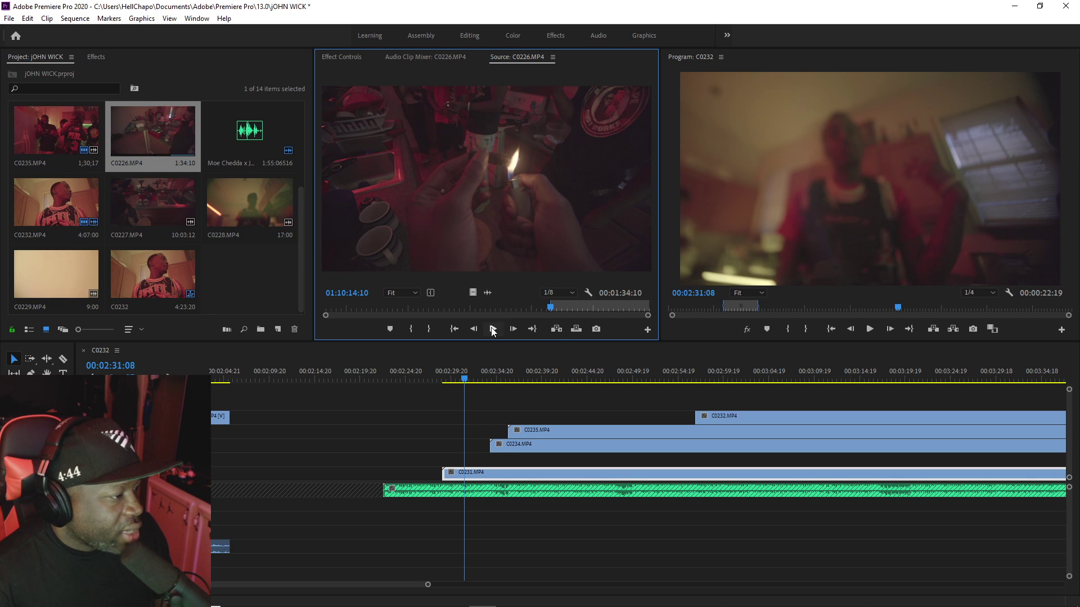
Step: Play source clip C0226.MP4 from its In point, and check the earlier shot around 01:08:25:20
click(498, 329)
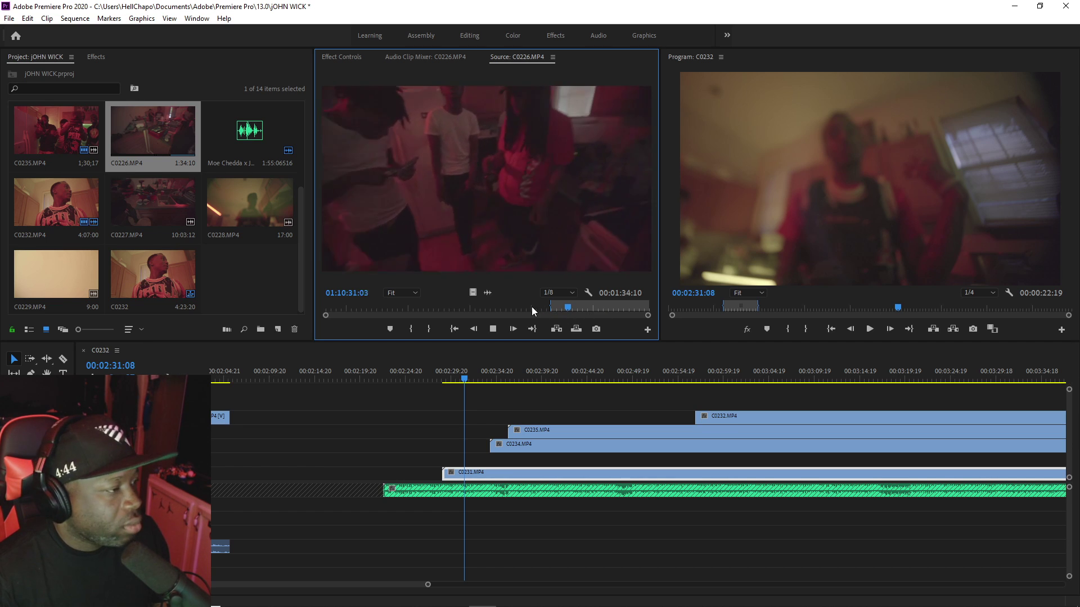
click(439, 308)
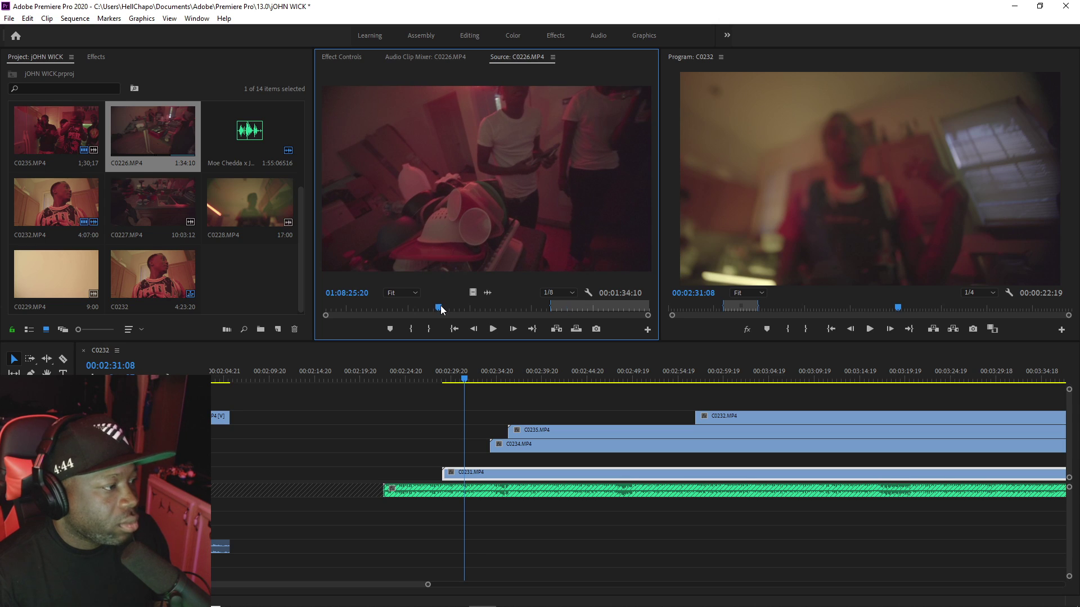
Step: Open C0227.MP4 as the source clip, skim it for usable shots, and set its In point at about 01:16:36, at the cash-counting shot
double_click(141, 201)
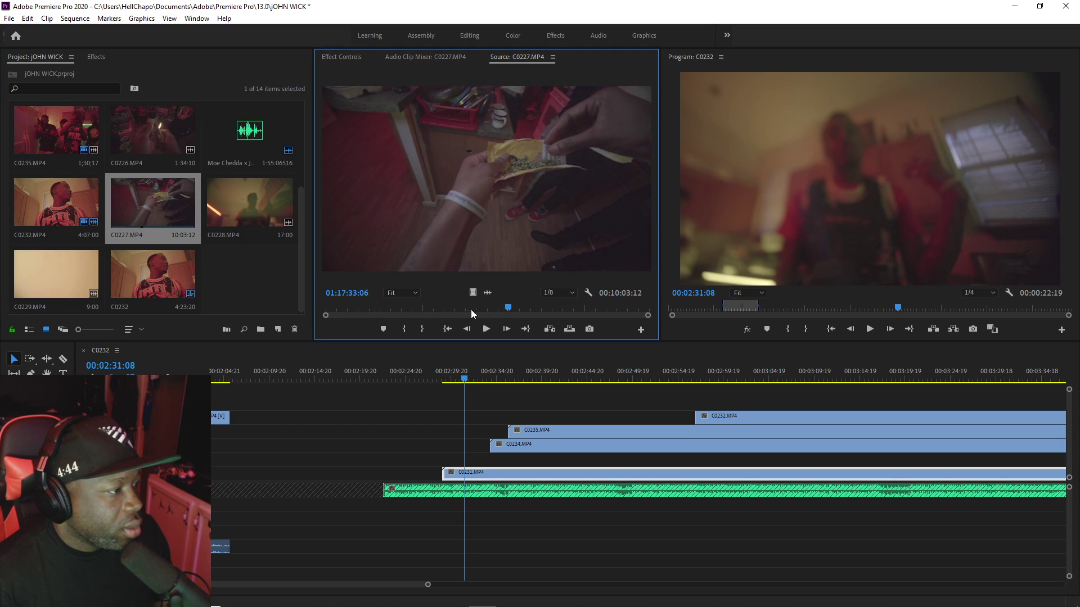
click(512, 308)
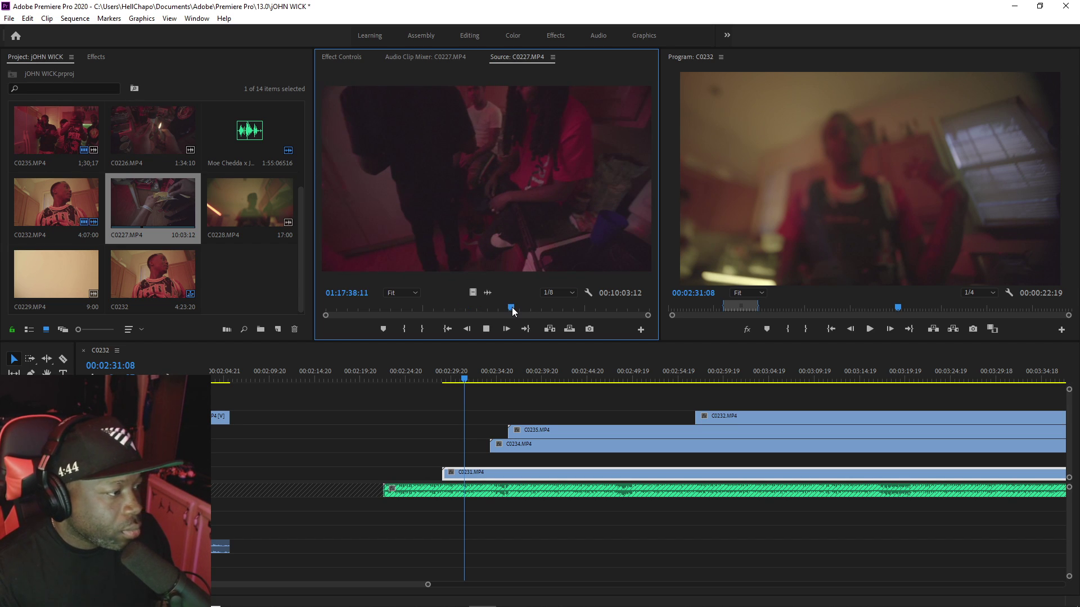
click(535, 307)
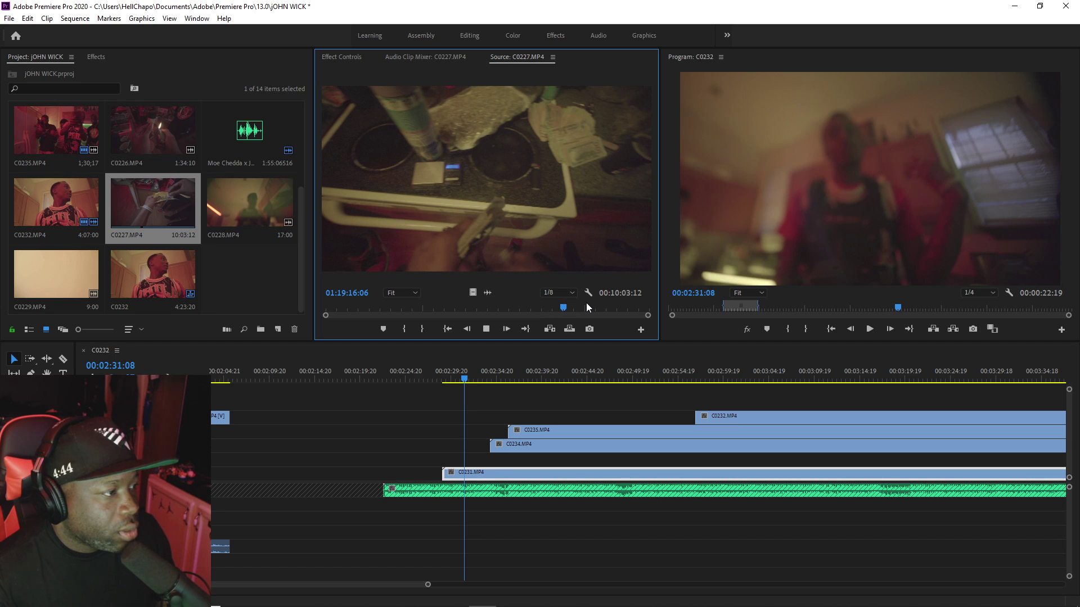
mouse_move(491, 308)
mouse_down()
mouse_move(467, 312)
mouse_move(478, 311)
mouse_up()
click(403, 329)
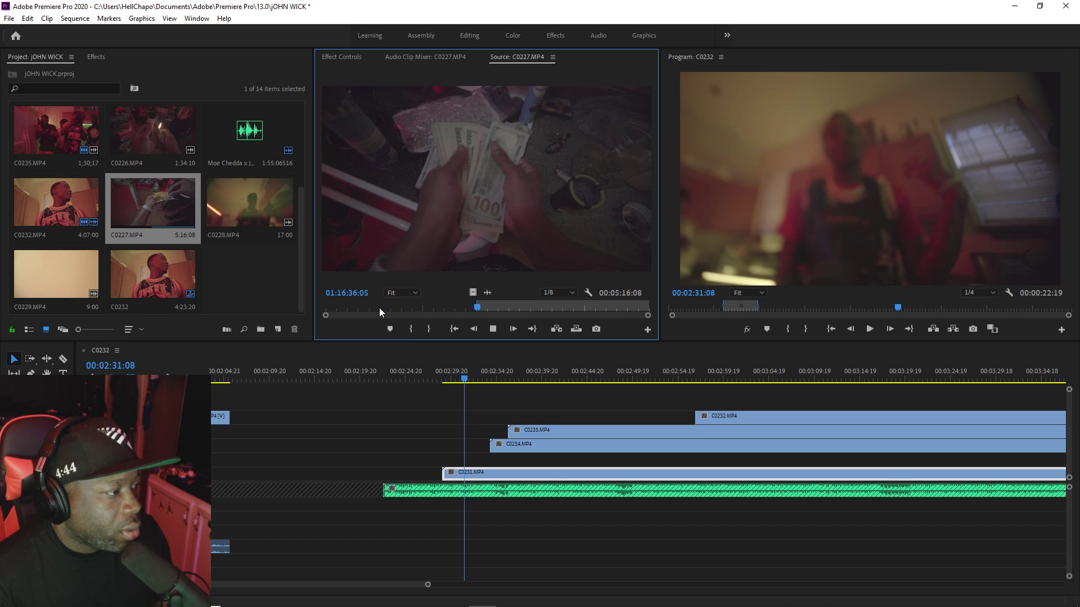
Step: Open C0232.MP4 as the source clip, play the sequence from about 00:02:33:10, and save the project
double_click(39, 194)
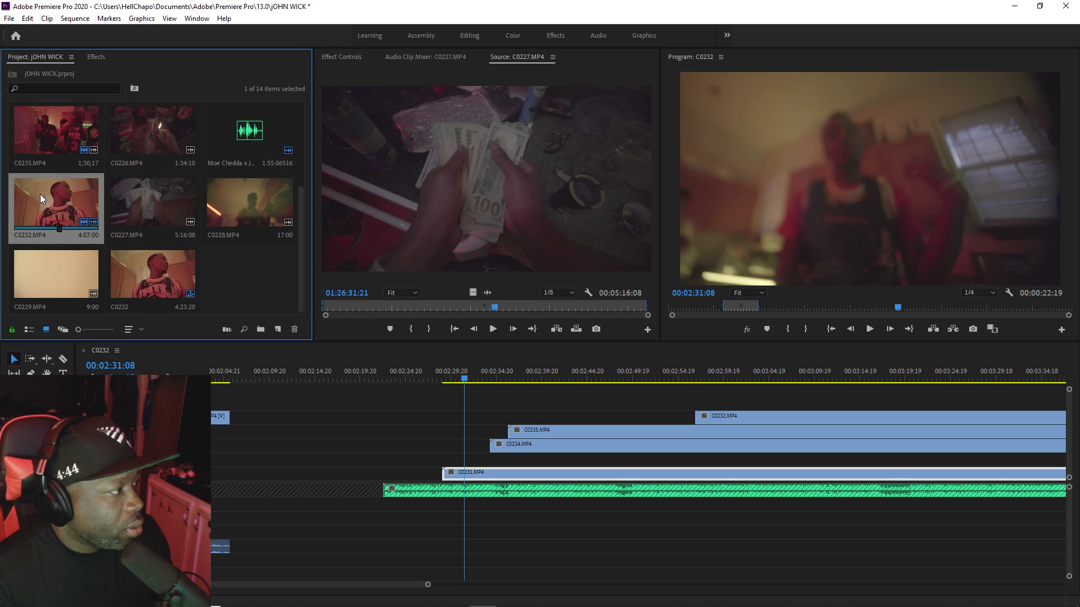
click(484, 376)
key(space)
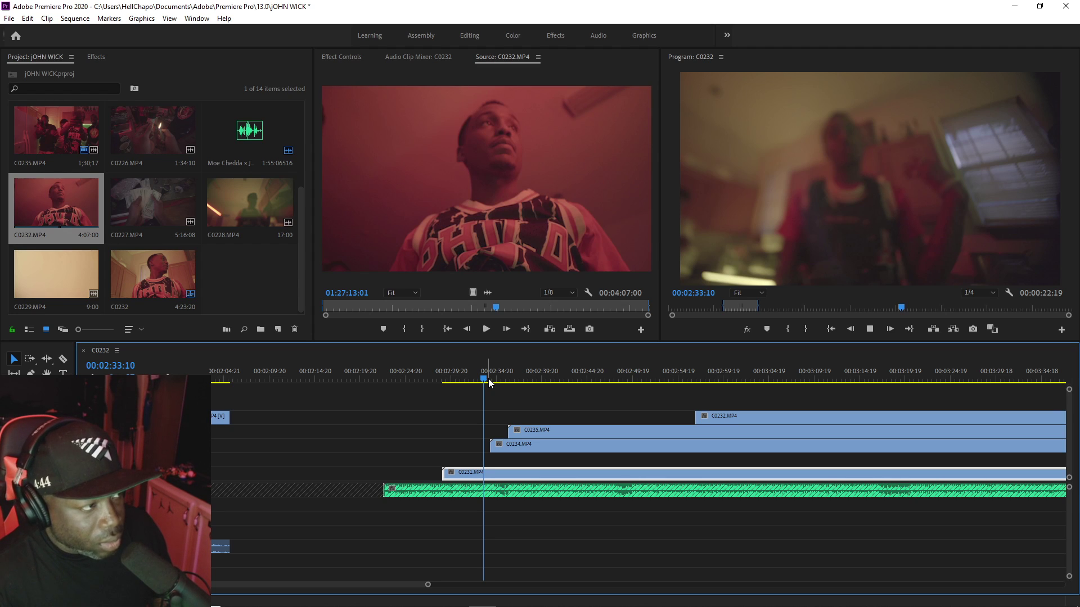
key(space)
key(ctrl+s)
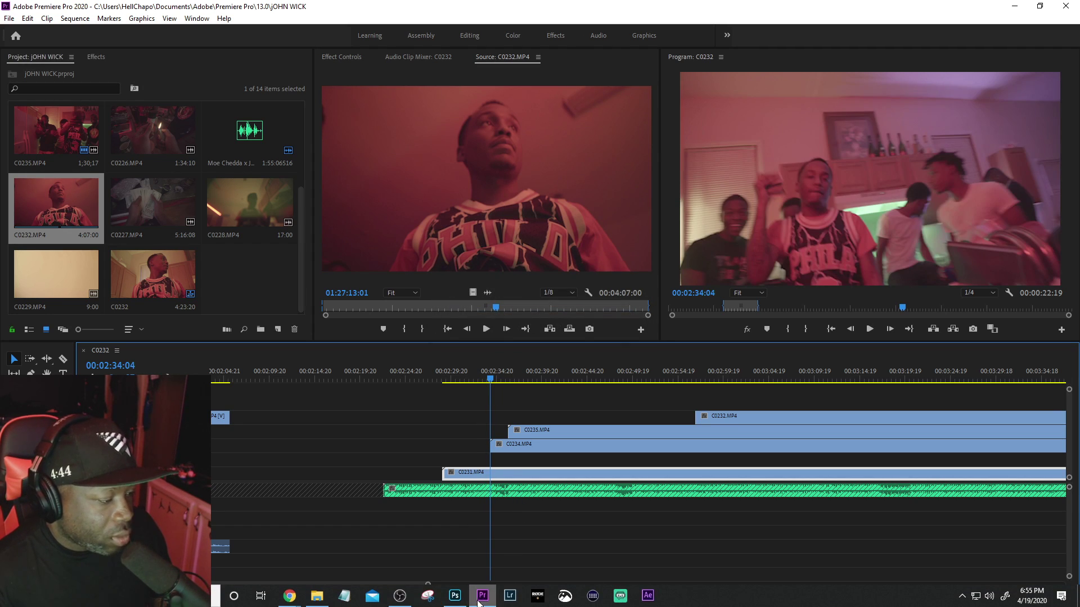
Step: Switch to Photoshop and close it together with its open images, returning to the Premiere Pro sequence
click(454, 596)
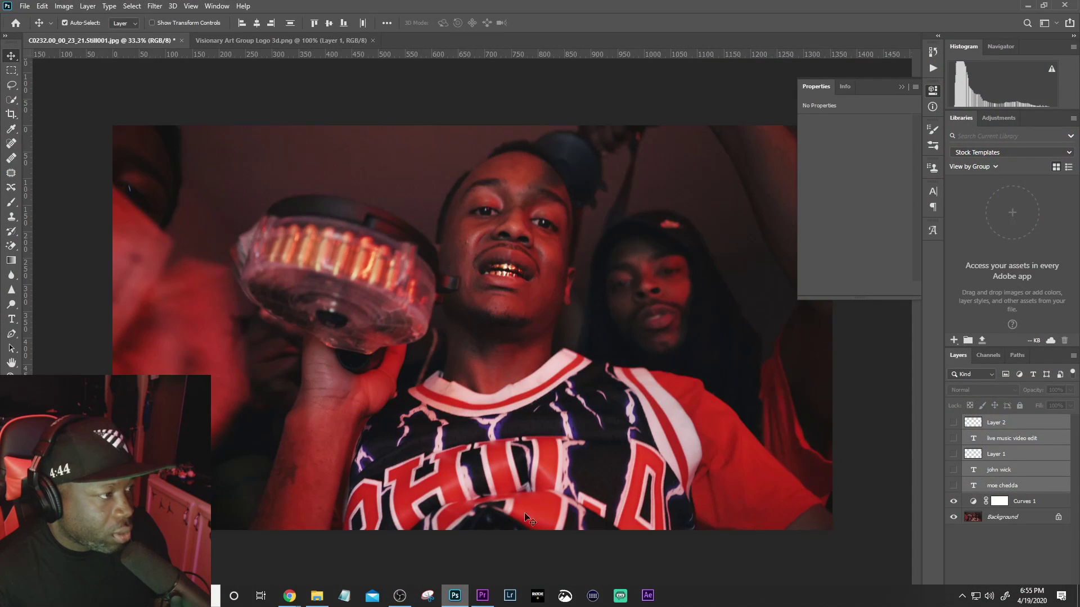
click(1064, 5)
click(534, 232)
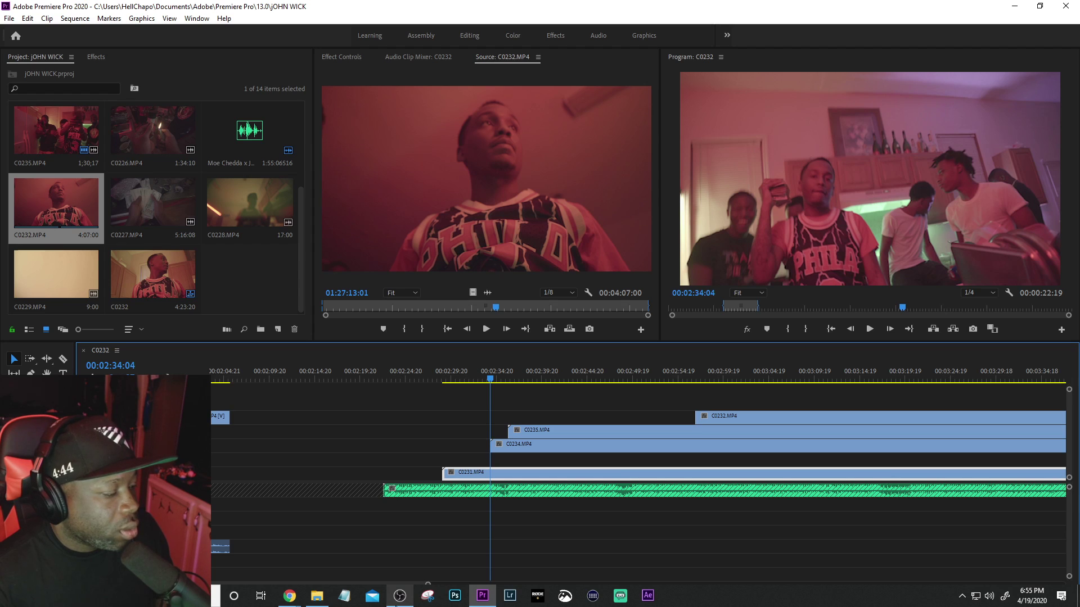
right_click(316, 600)
click(310, 580)
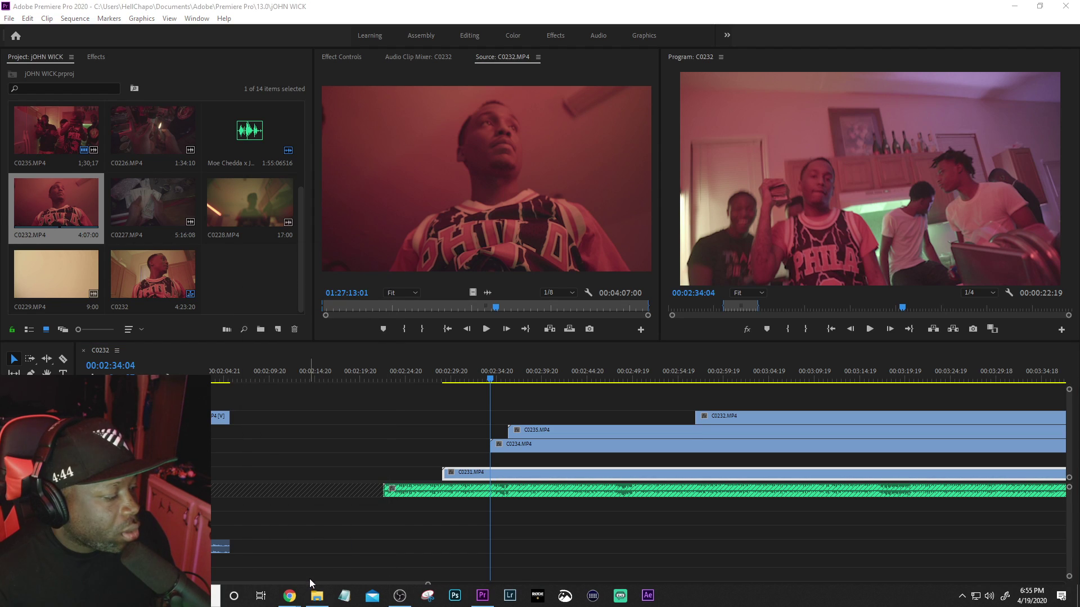
Step: Set the Program monitor's playback resolution to 1/8 and play the sequence from about 00:02:34 to 00:03:11
click(475, 378)
key(space)
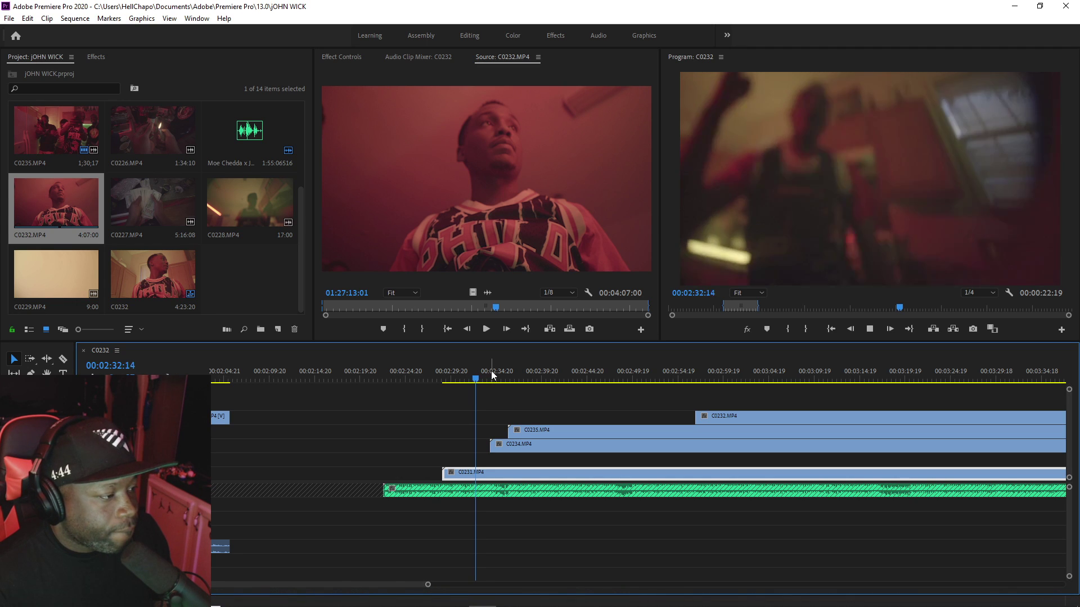
right_click(822, 218)
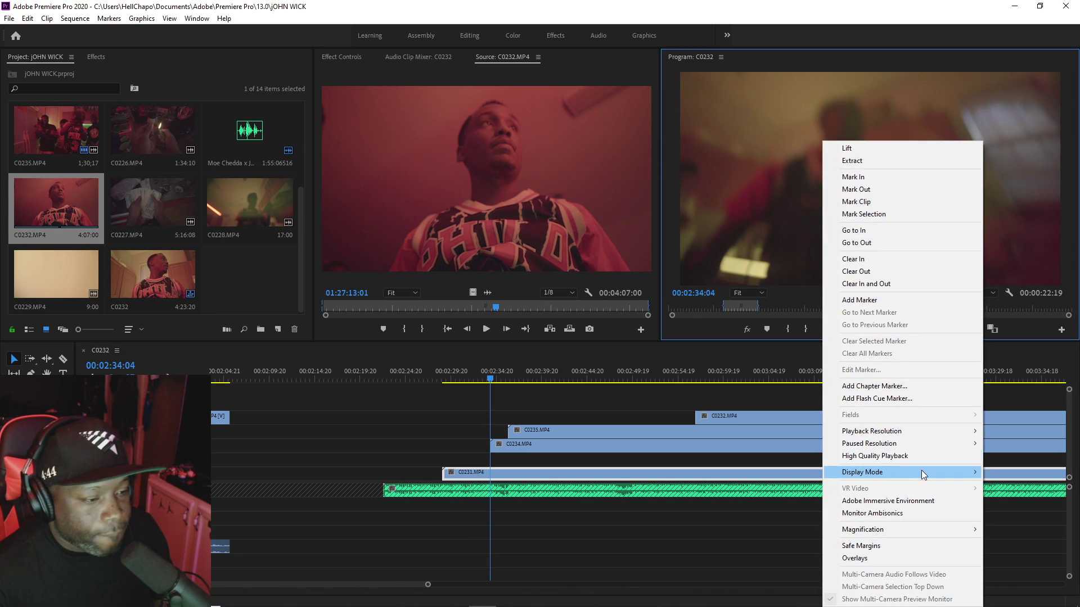
mouse_move(949, 433)
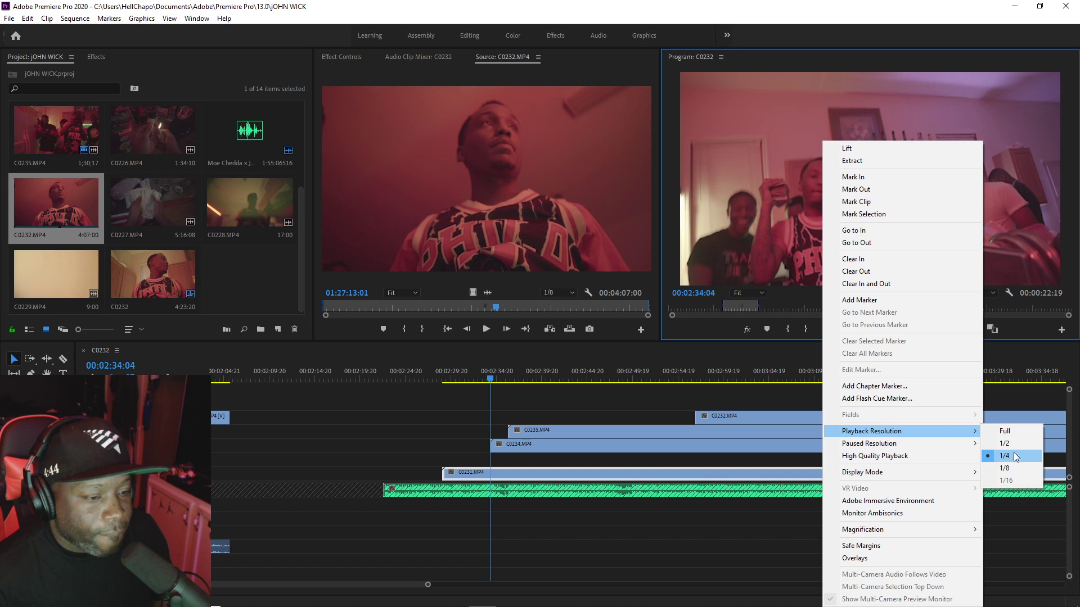
click(1006, 468)
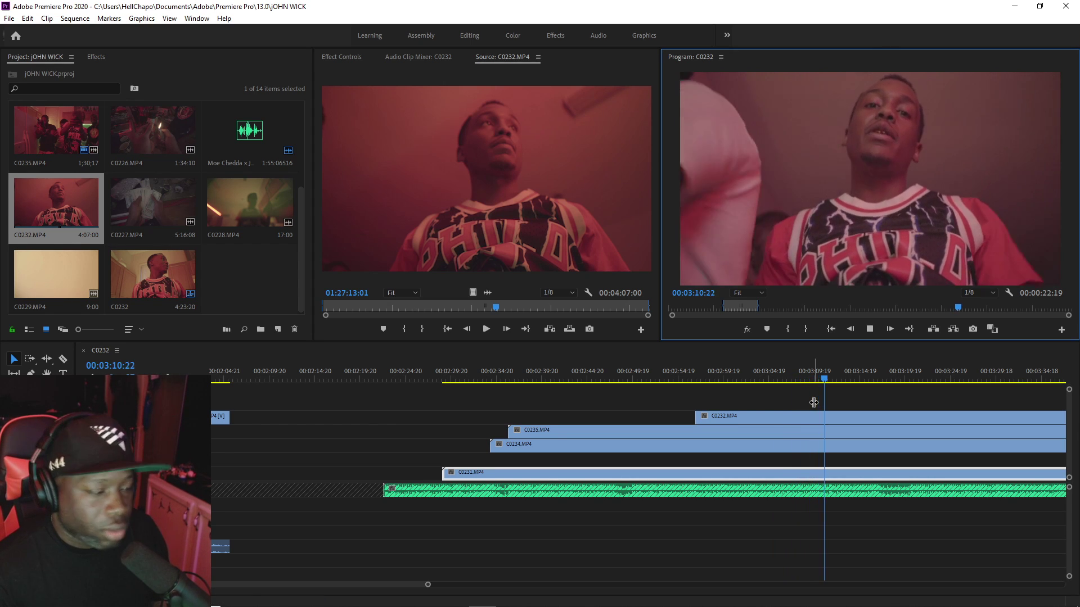
key(space)
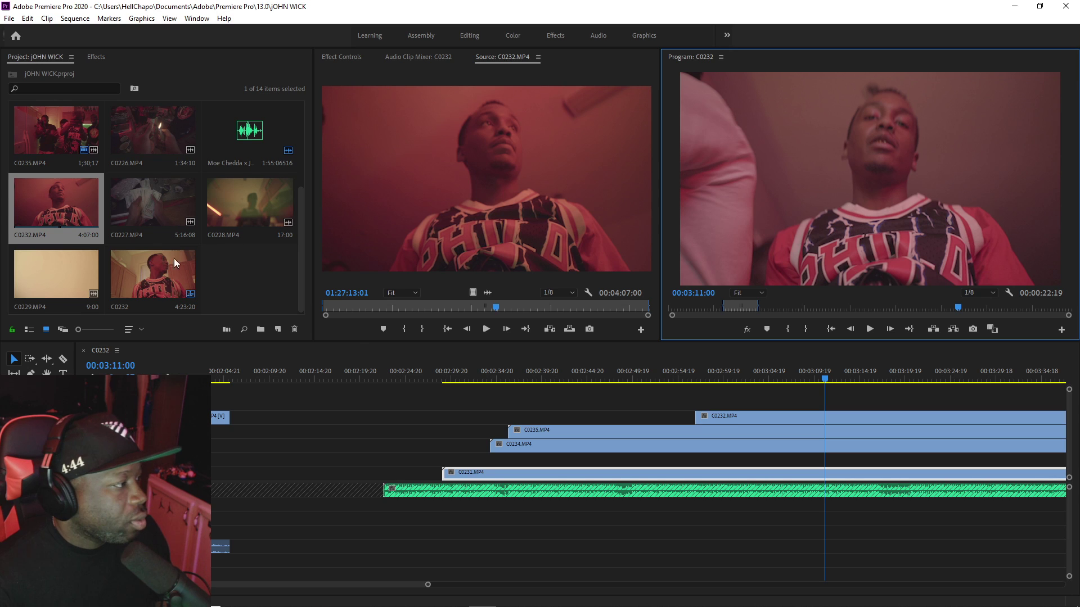
Step: Open C0235.MP4 as the source clip and mark the close-up group shot from about 01:32:17:27 to 01:32:19:23
click(566, 371)
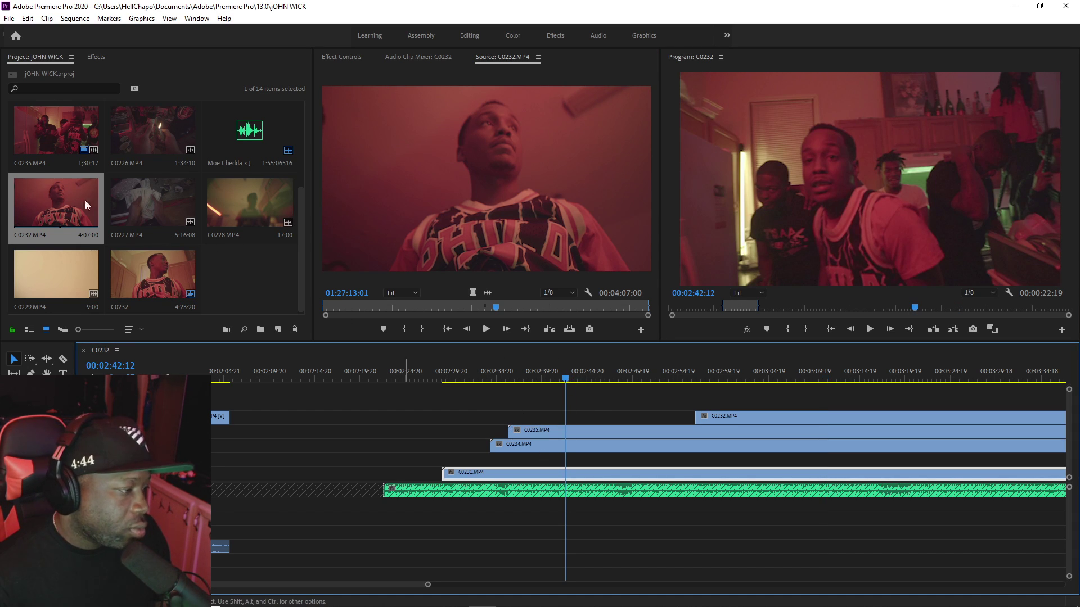
scroll(110, 200, up, 2)
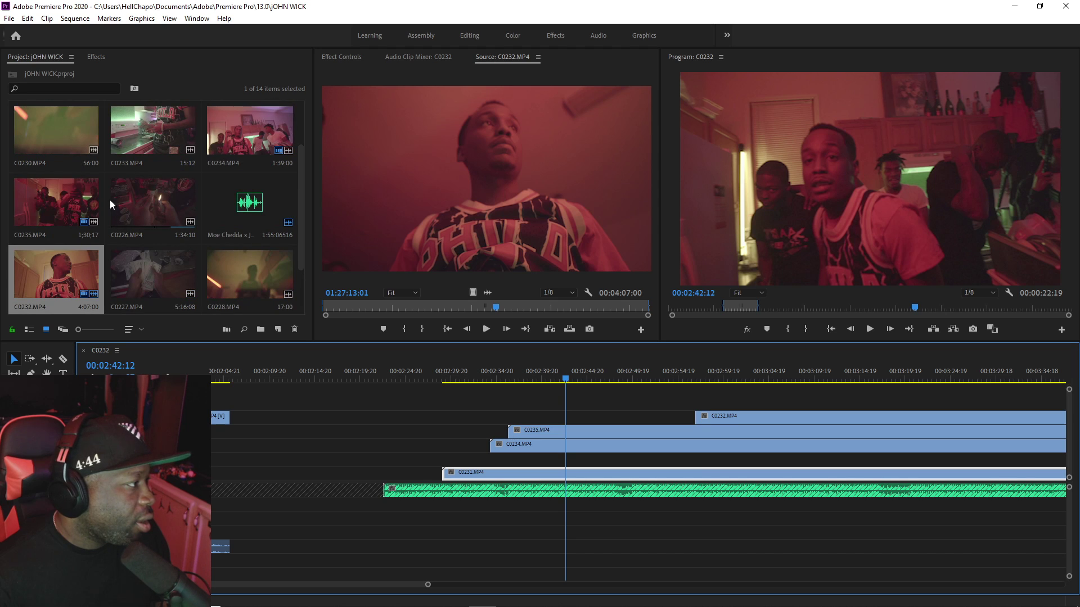
double_click(67, 205)
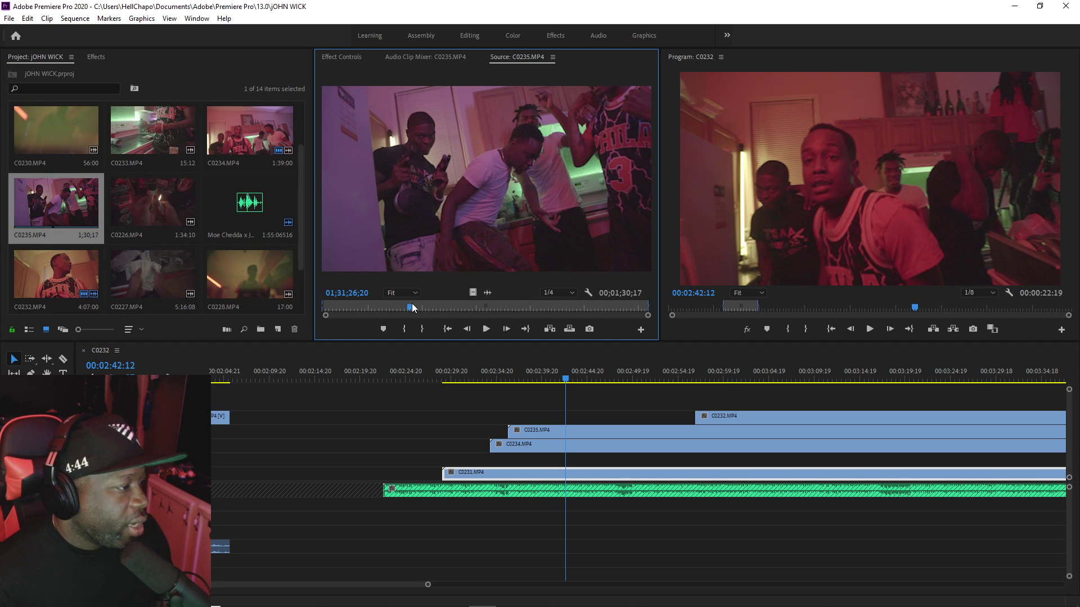
drag(412, 307, 475, 307)
key(space)
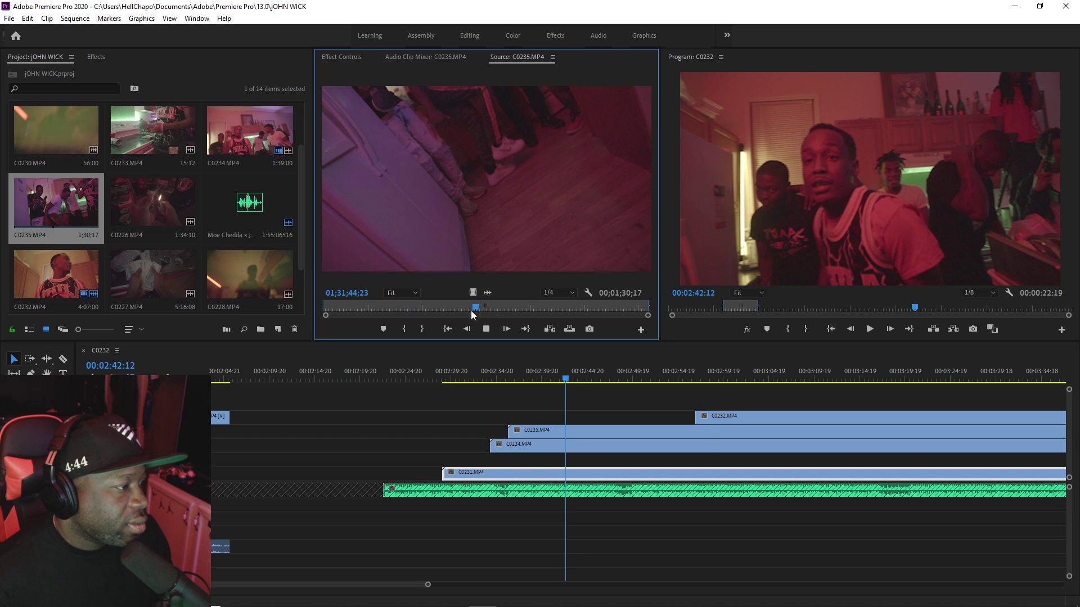
click(404, 328)
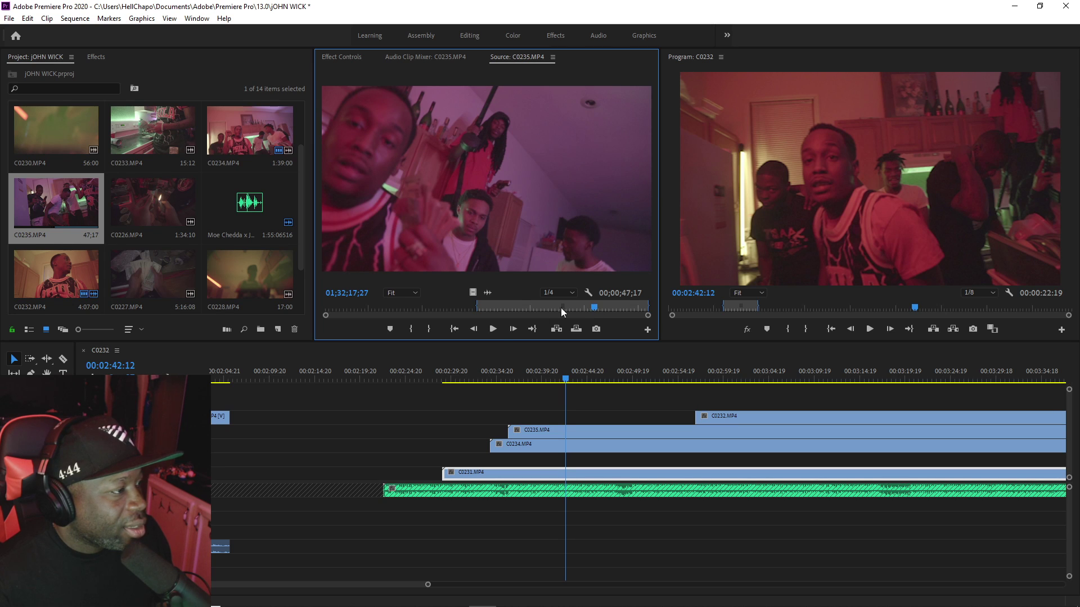
click(410, 330)
key(space)
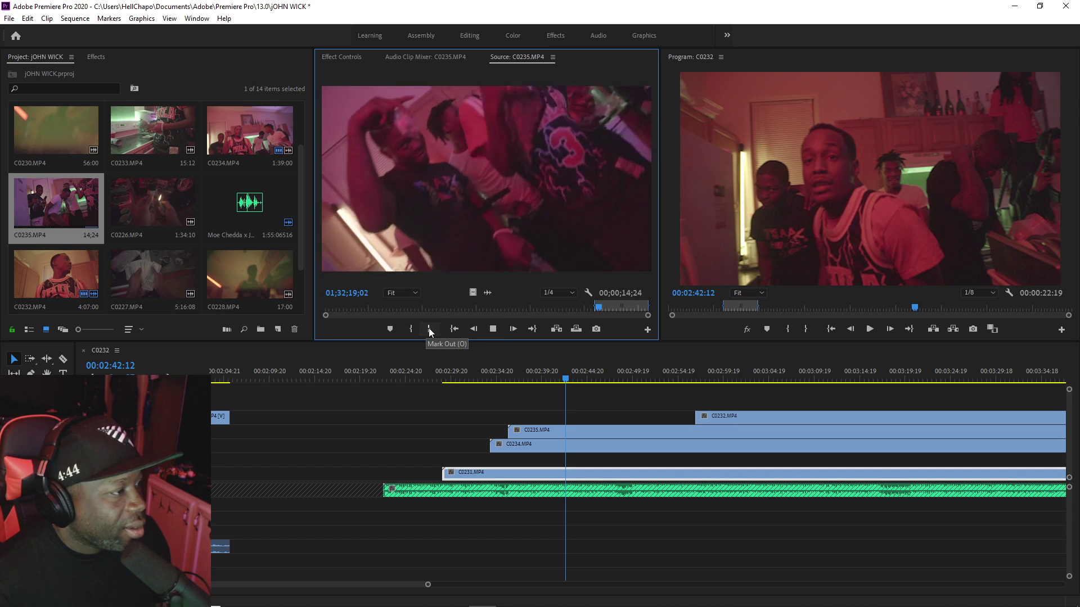
key(space)
click(430, 330)
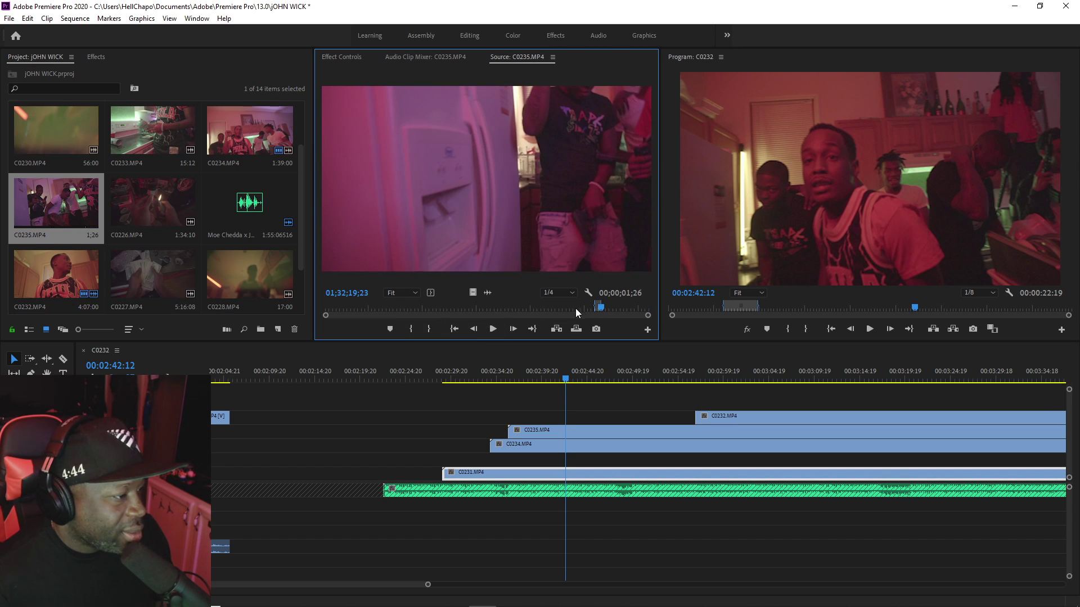
Step: Play the marked C0235.MP4 range and place only its video in the sequence at the start of the song, near 00:02:22
drag(601, 313, 599, 314)
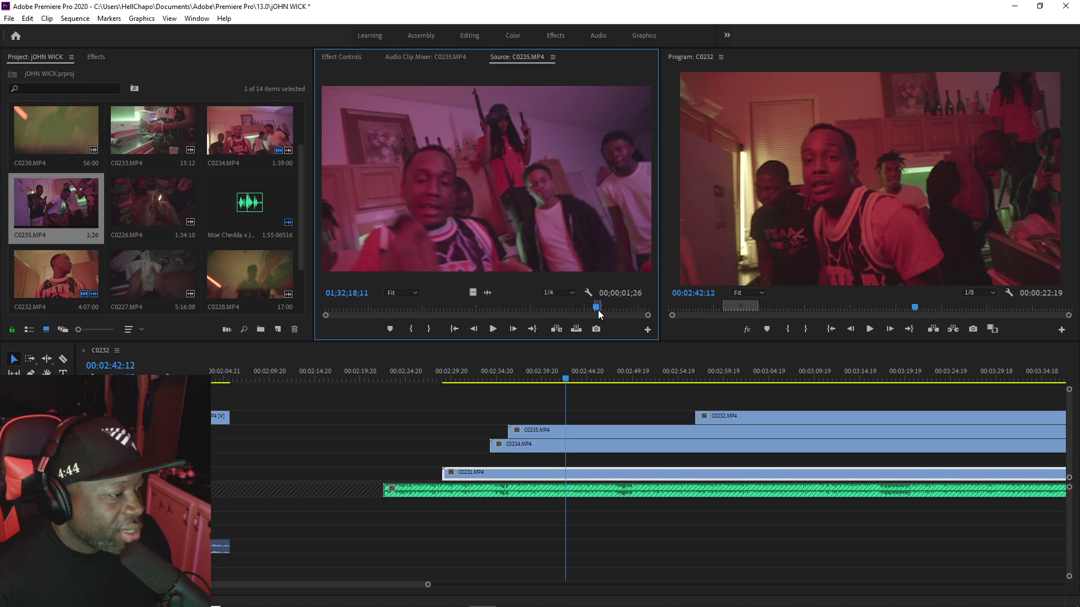
key(space)
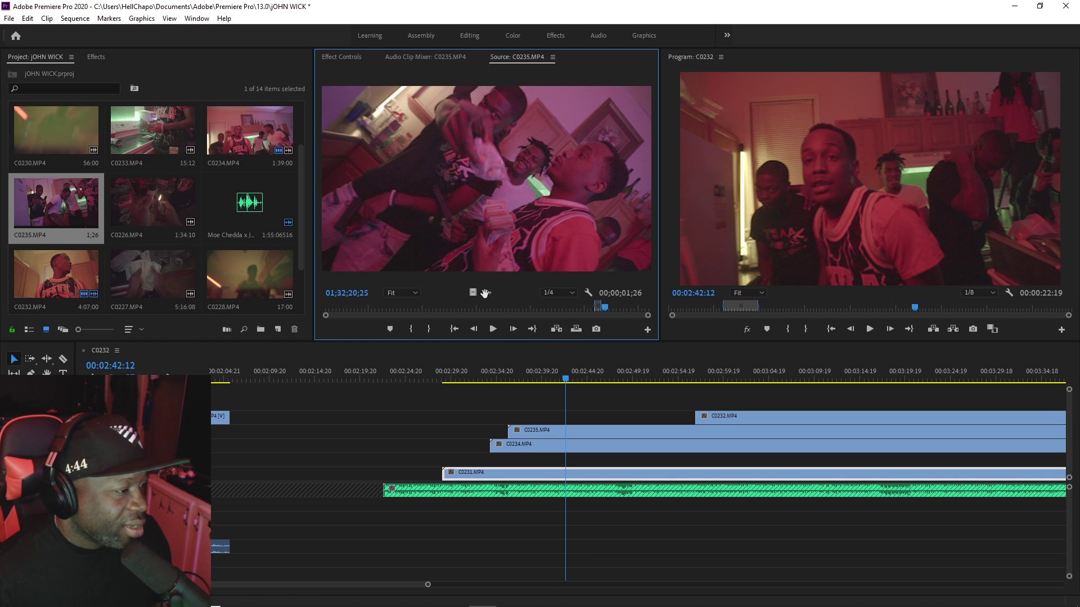
drag(472, 293, 392, 433)
click(388, 376)
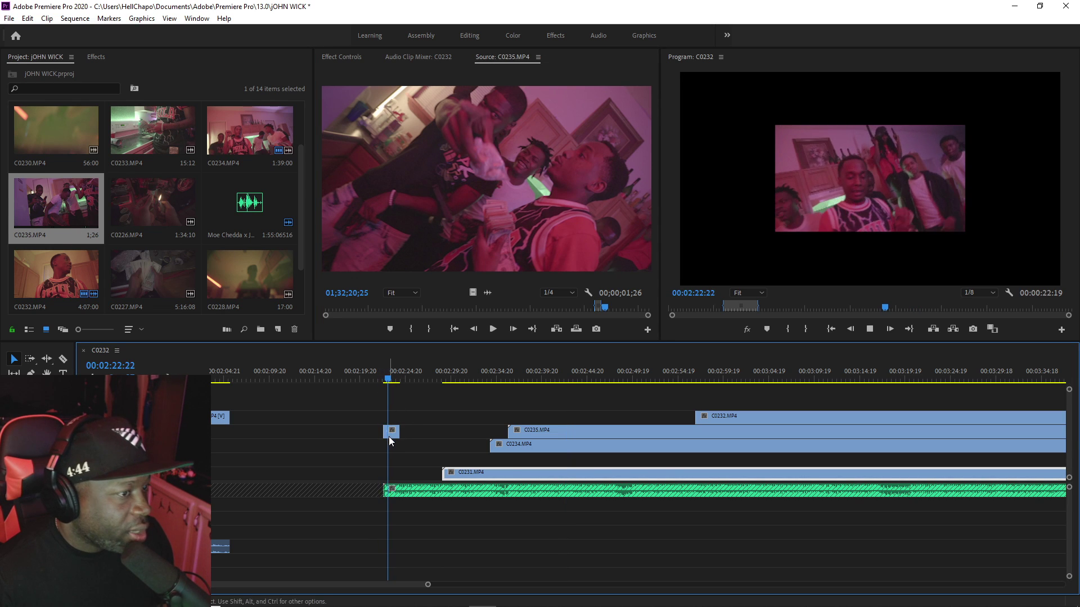
Step: Scale the short C0235.MP4 clip at the start of the song to the frame size
right_click(387, 433)
click(403, 429)
right_click(396, 436)
click(402, 420)
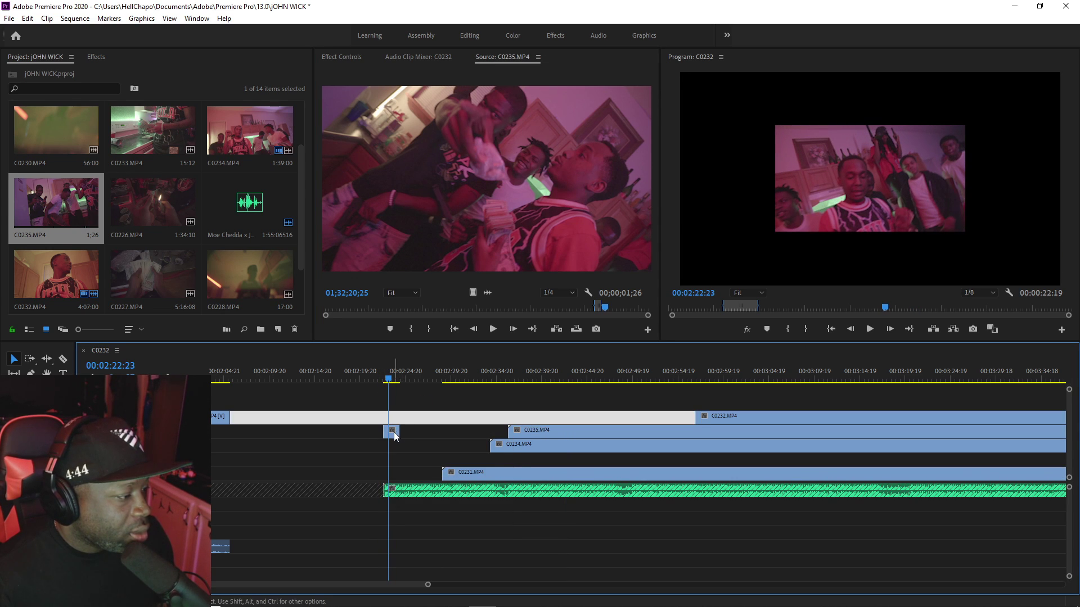
right_click(396, 437)
key(Escape)
drag(427, 585, 327, 584)
right_click(655, 436)
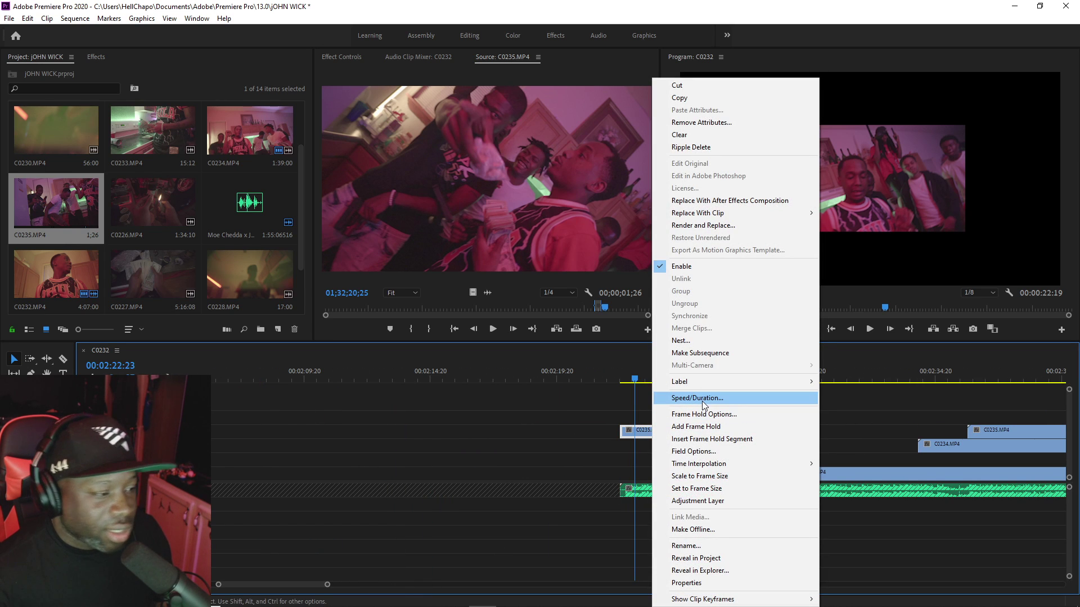
click(768, 475)
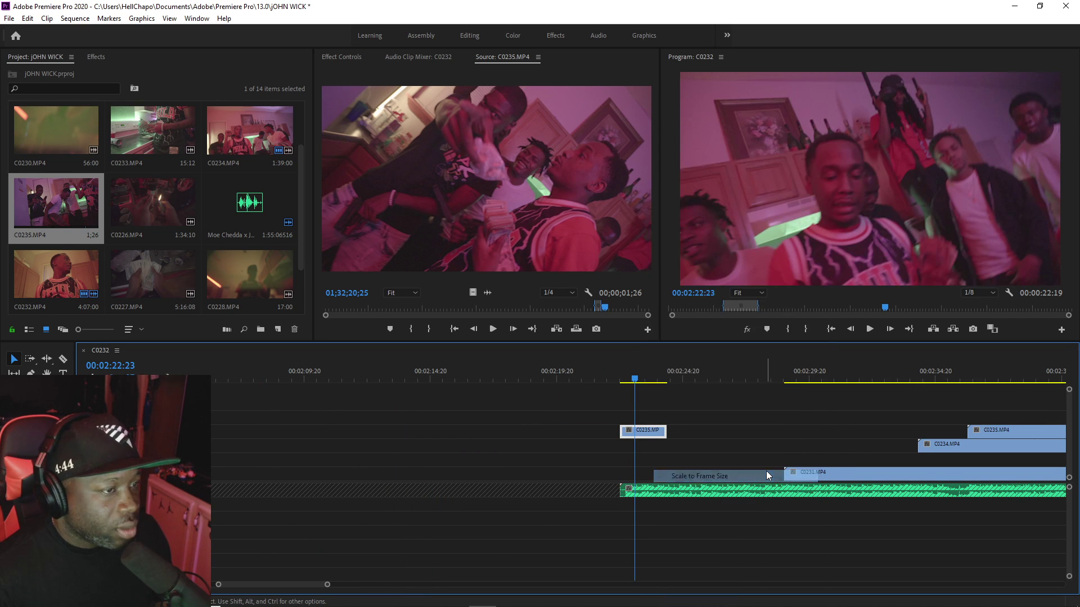
Step: Slow the short C0235.MP4 clip at the start of the song to 30% speed
right_click(650, 434)
click(703, 397)
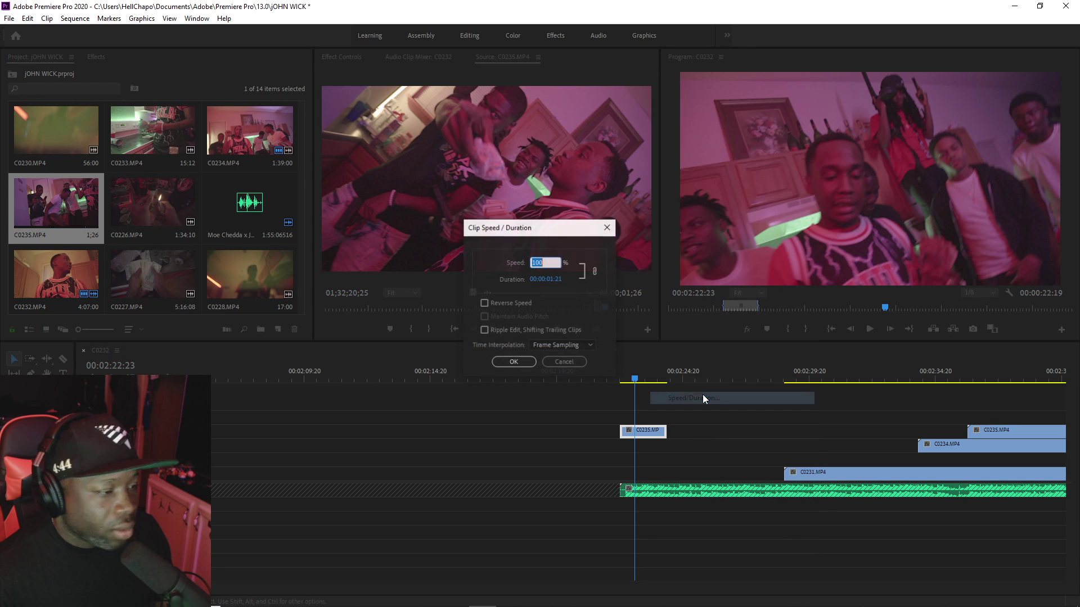
text(30)
key(Return)
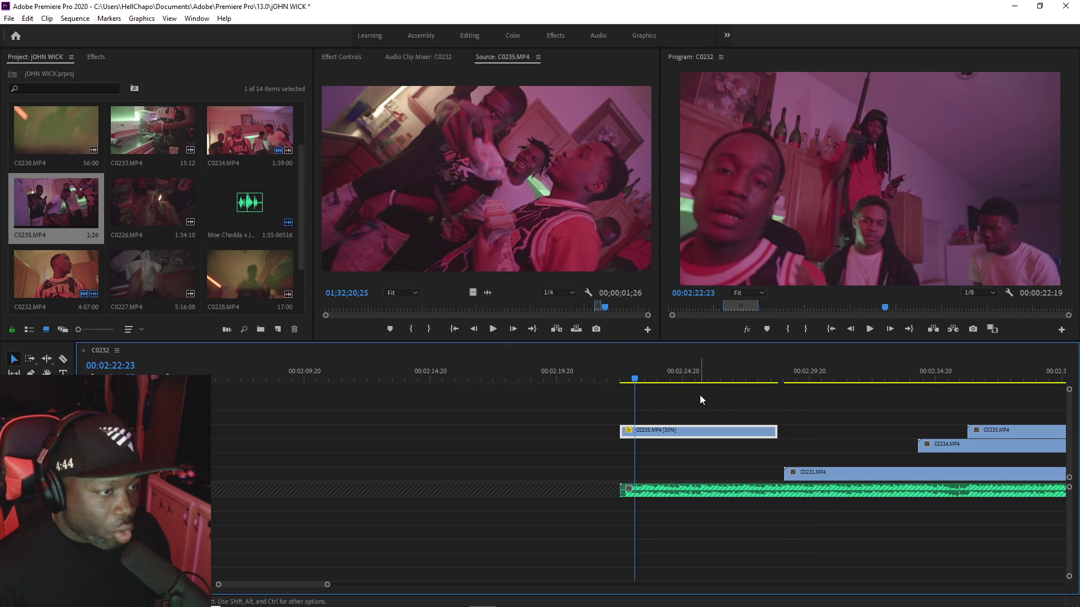
Step: Save the project and play the slowed C0235.MP4 clip from 00:02:22:23 to about 00:02:25
key(ctrl+s)
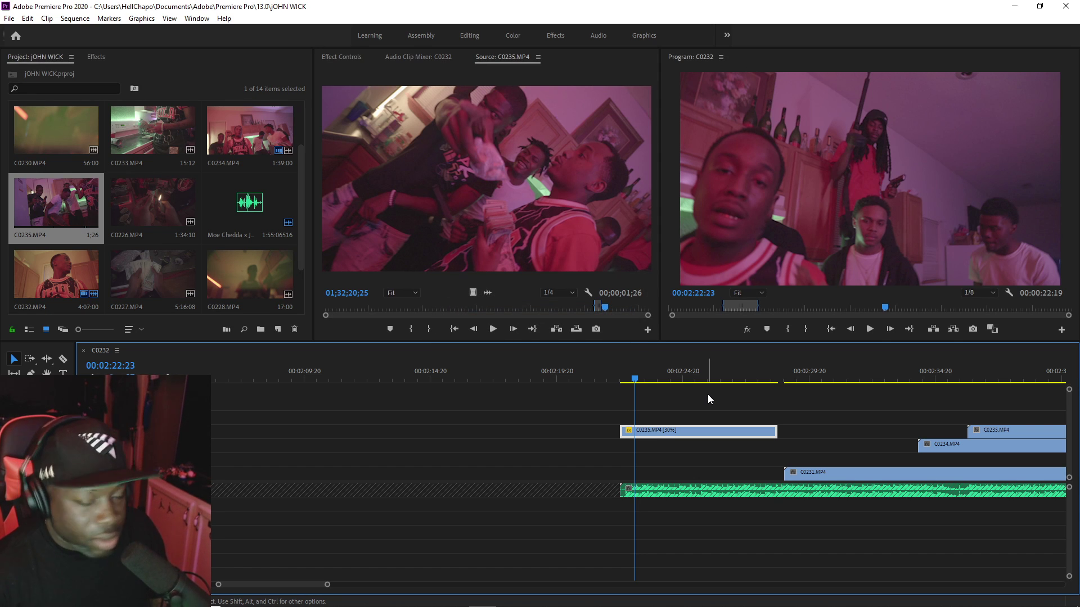
key(space)
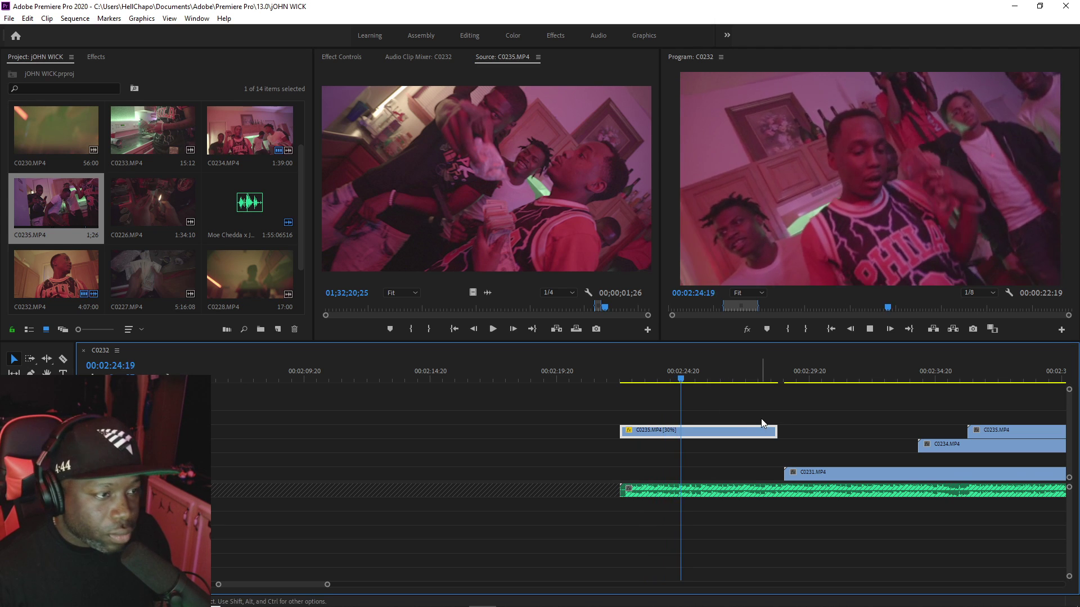
key(space)
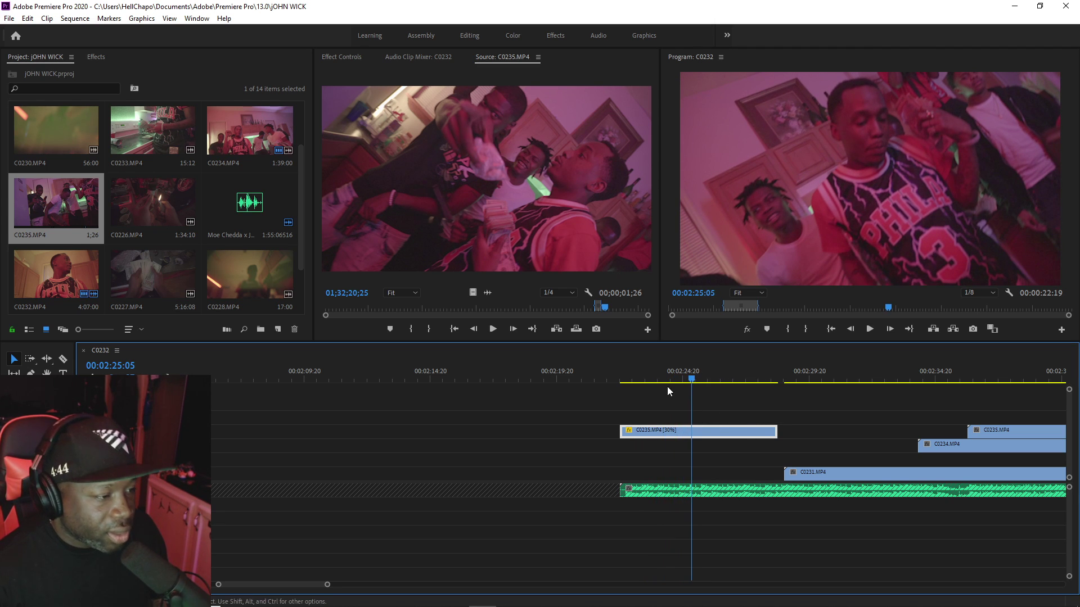
Step: Play the slowed C0235.MP4 clip from the start of the song at 00:02:22:08 to about 00:02:26
click(621, 377)
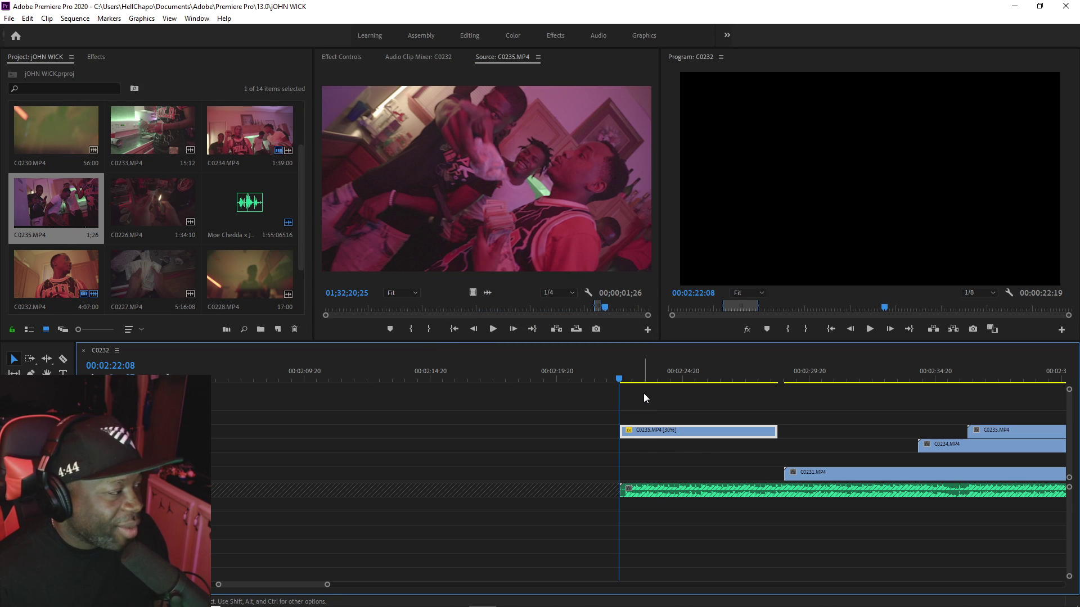
key(space)
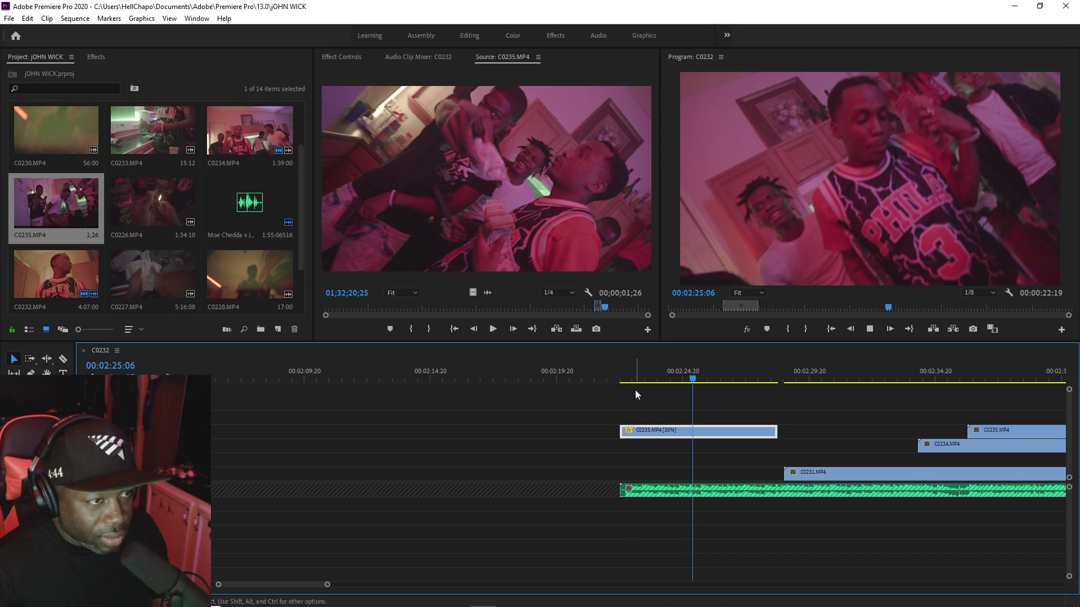
key(space)
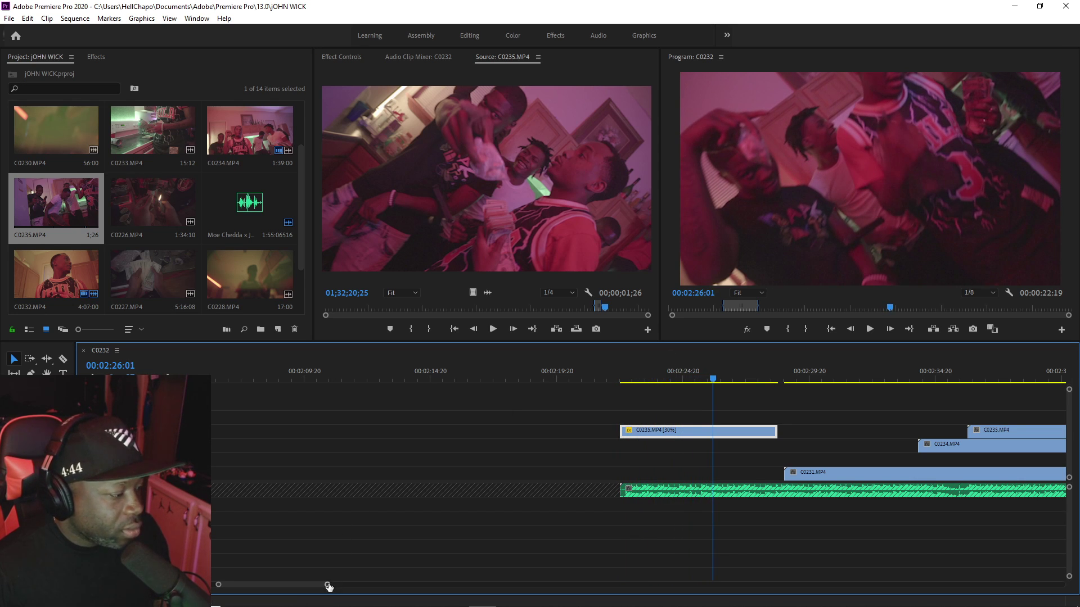
Step: Shift the slowed C0235.MP4 clip slightly to the right so that it ends where the C0231.MP4 clip begins
drag(327, 584, 332, 582)
key(equal)
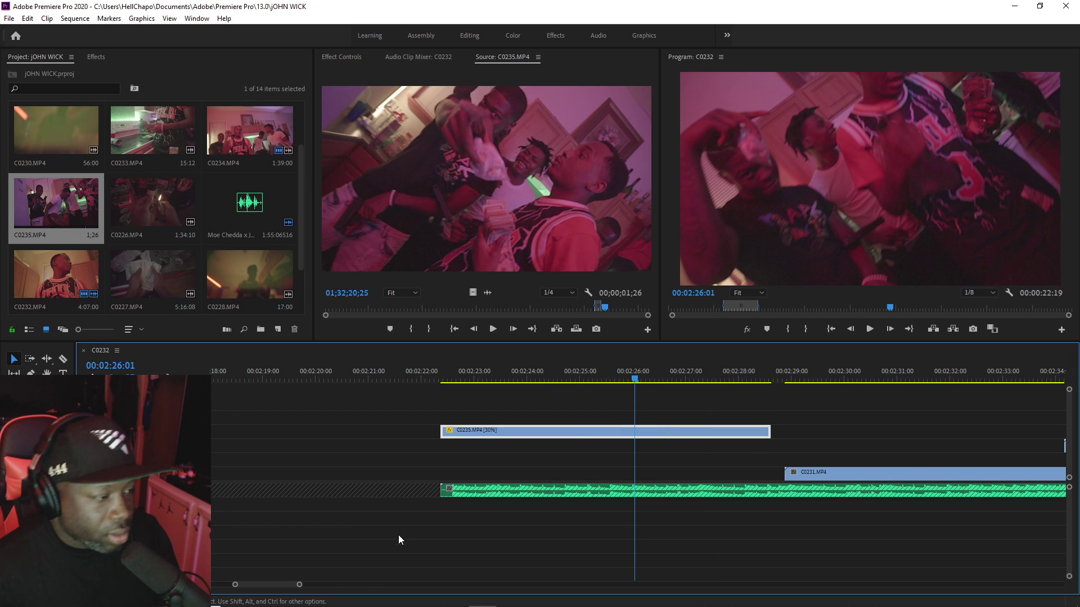
key(Up)
key(space)
drag(460, 436, 473, 437)
click(450, 381)
click(443, 378)
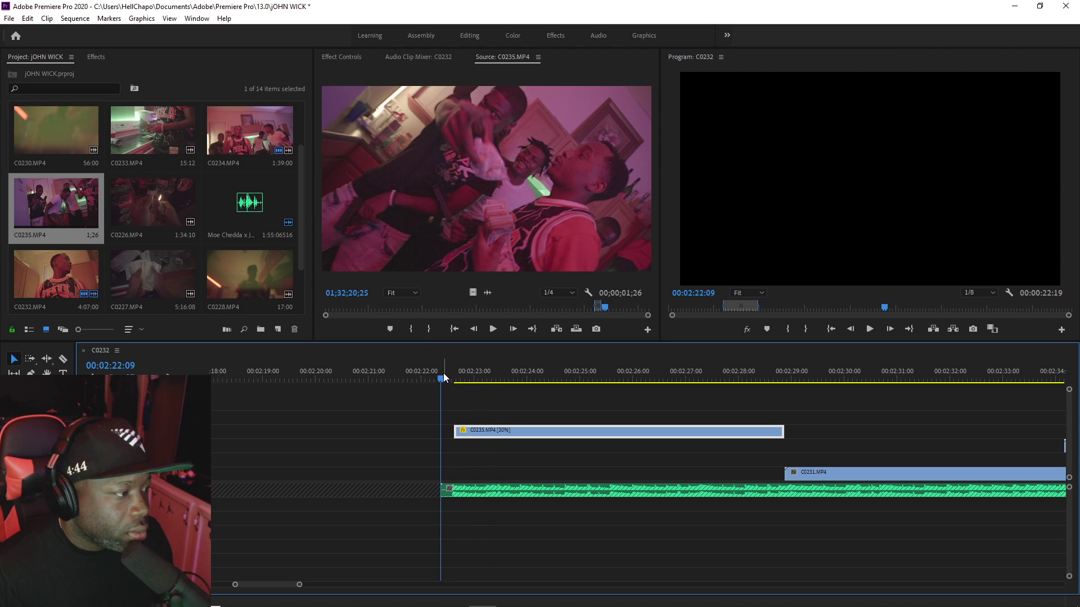
Step: Add a Dip to White transition at the start of the slowed C0235.MP4 clip and shorten it to a few frames
click(96, 57)
click(79, 70)
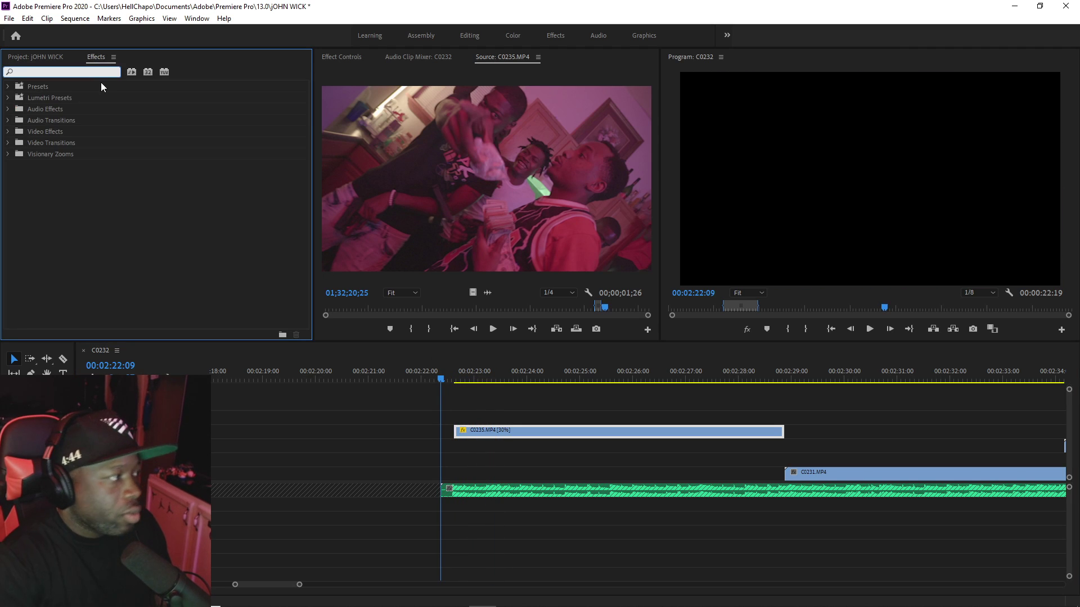
text(dip)
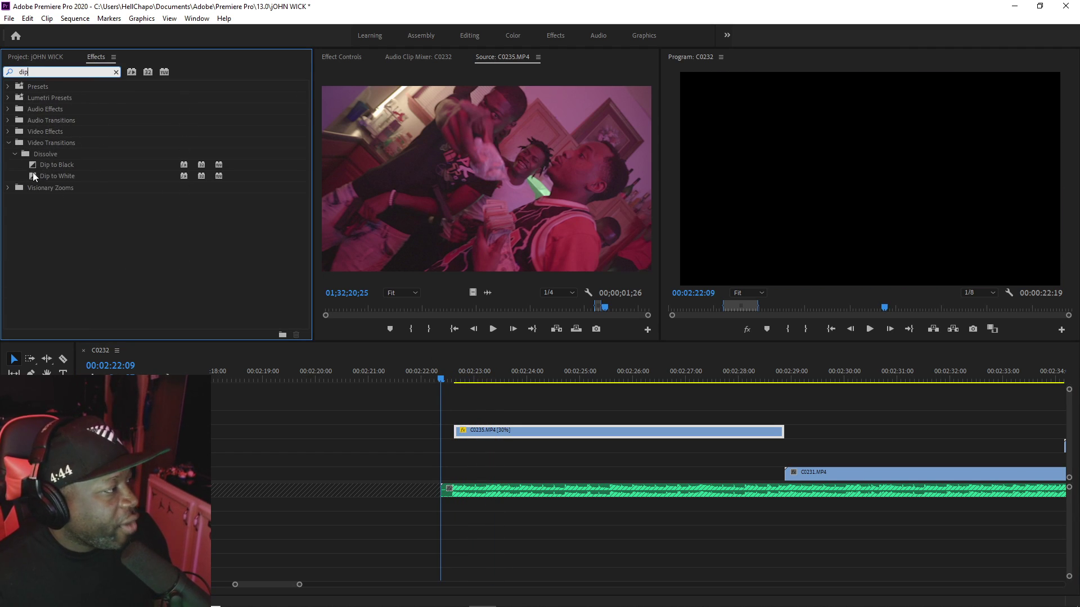
drag(34, 177, 217, 262)
drag(449, 432, 453, 431)
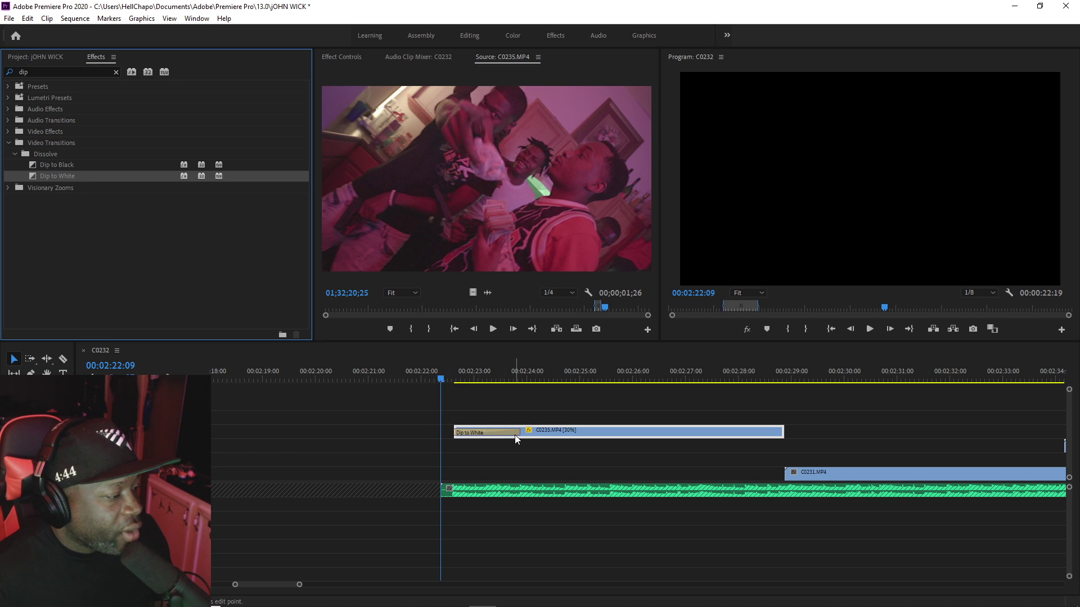
drag(520, 433, 462, 433)
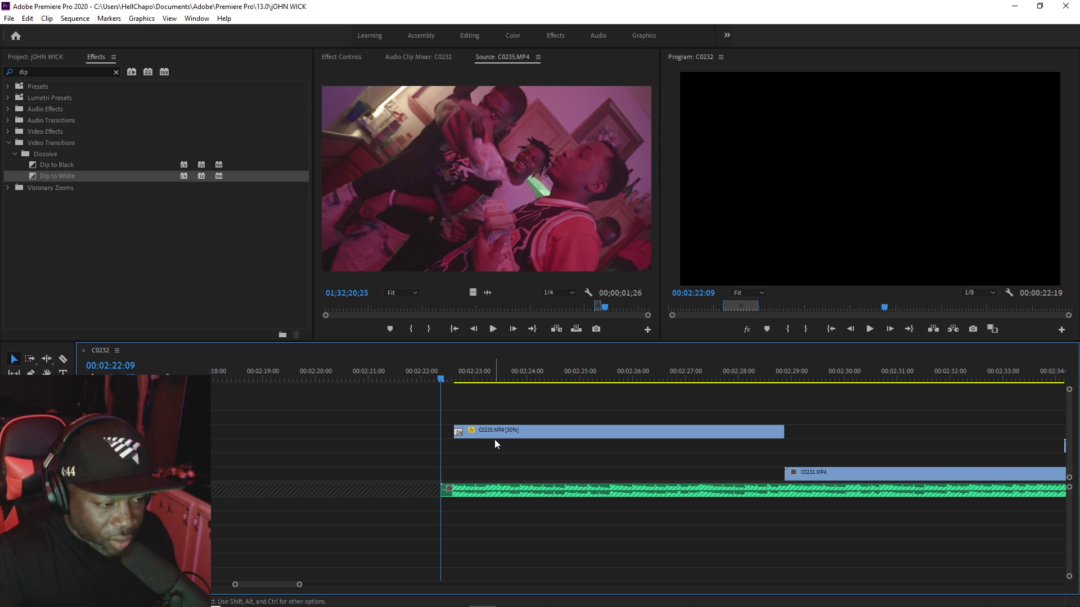
Step: Play the opening from 00:02:22:09 through the new transition to about 00:02:33:17, saving the project along the way
key(space)
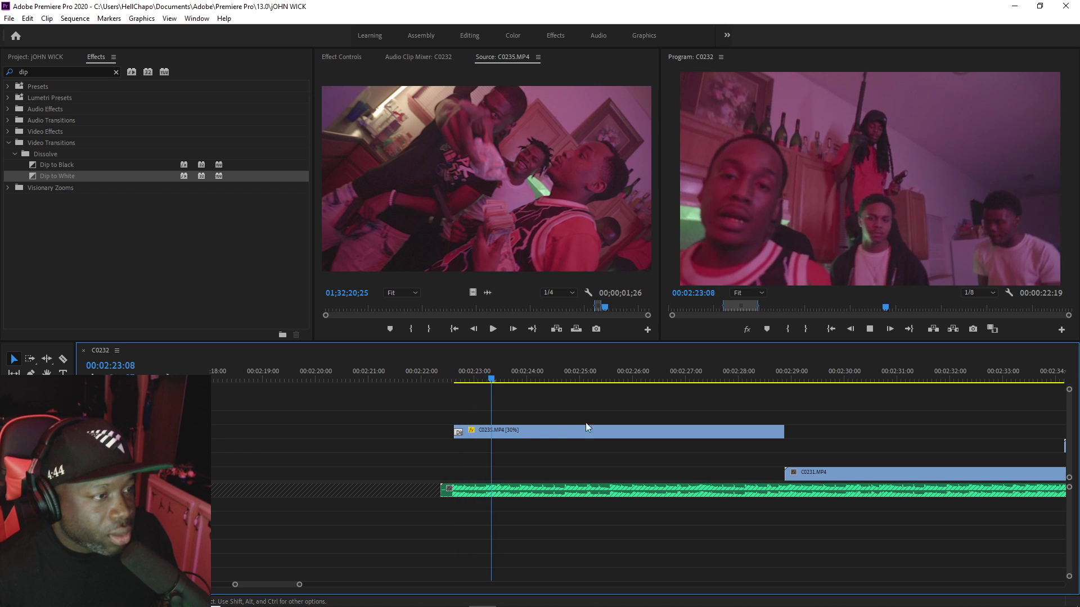
drag(299, 585, 328, 584)
key(space)
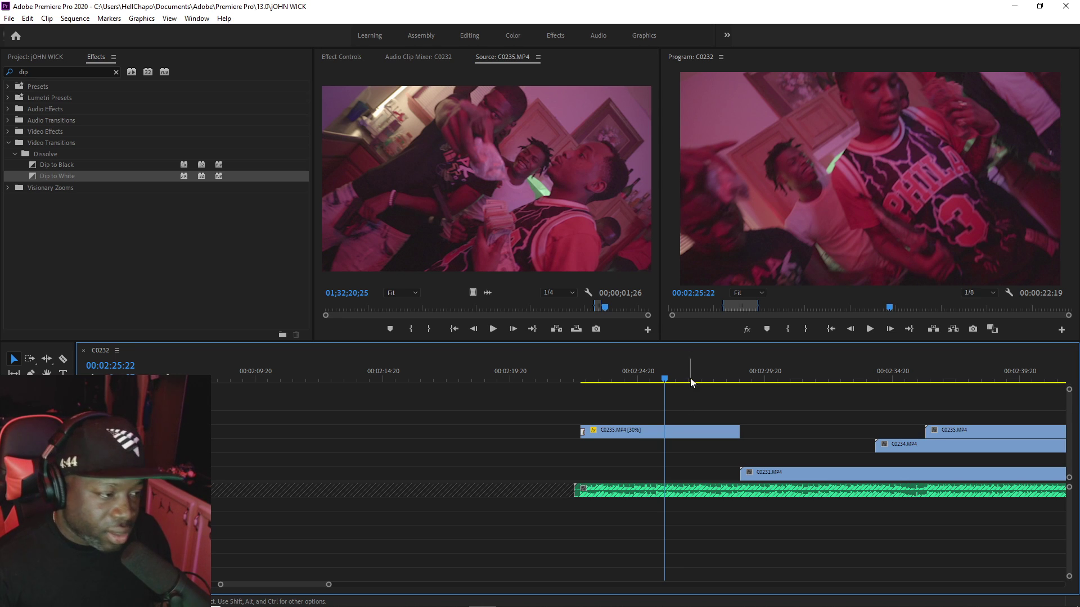
click(651, 376)
key(ctrl+s)
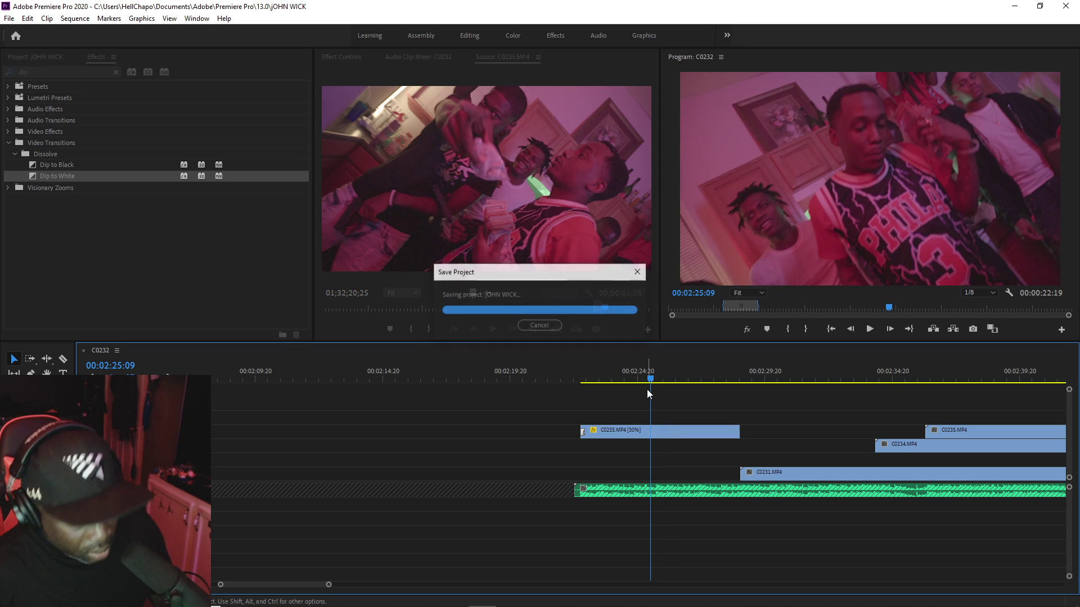
key(space)
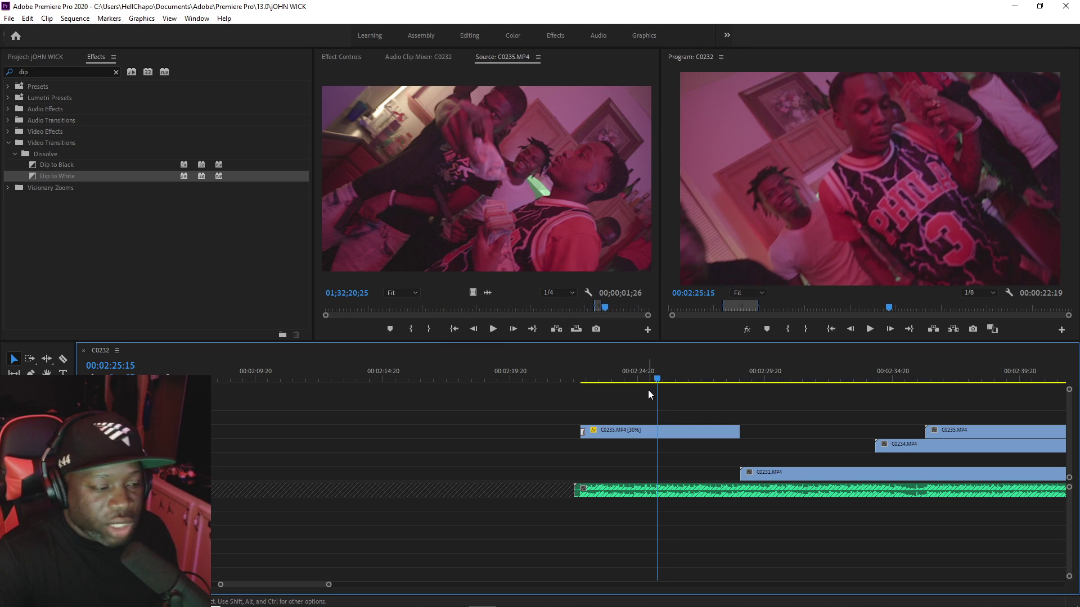
key(space)
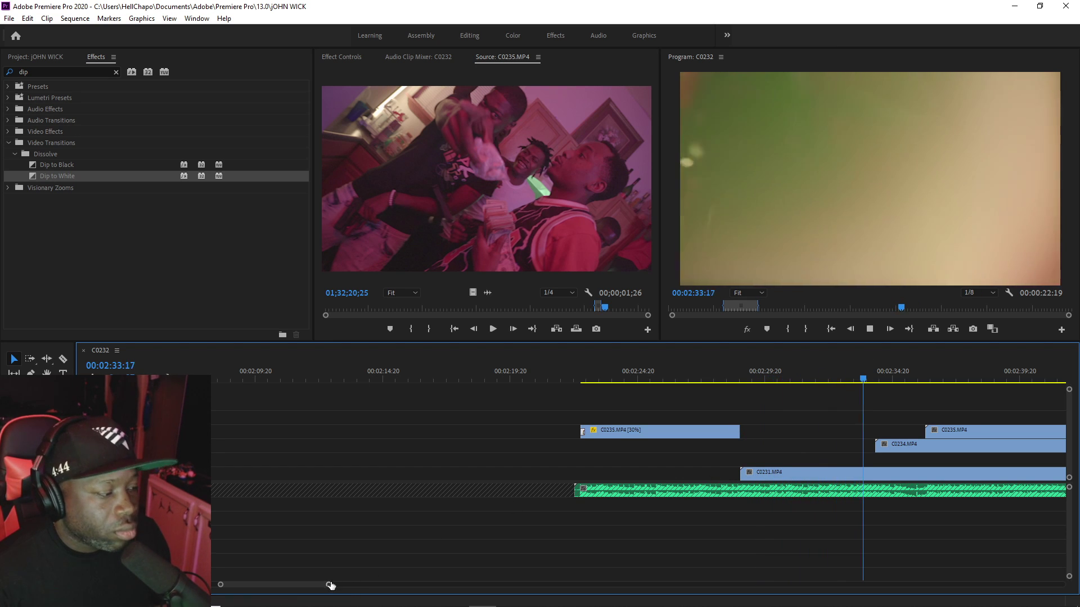
Step: Extend the start of the C0232.MP4 clip back to the end of the slowed C0235.MP4 clip and play from 00:02:27
drag(329, 584, 392, 584)
key(space)
drag(866, 417, 579, 417)
click(565, 375)
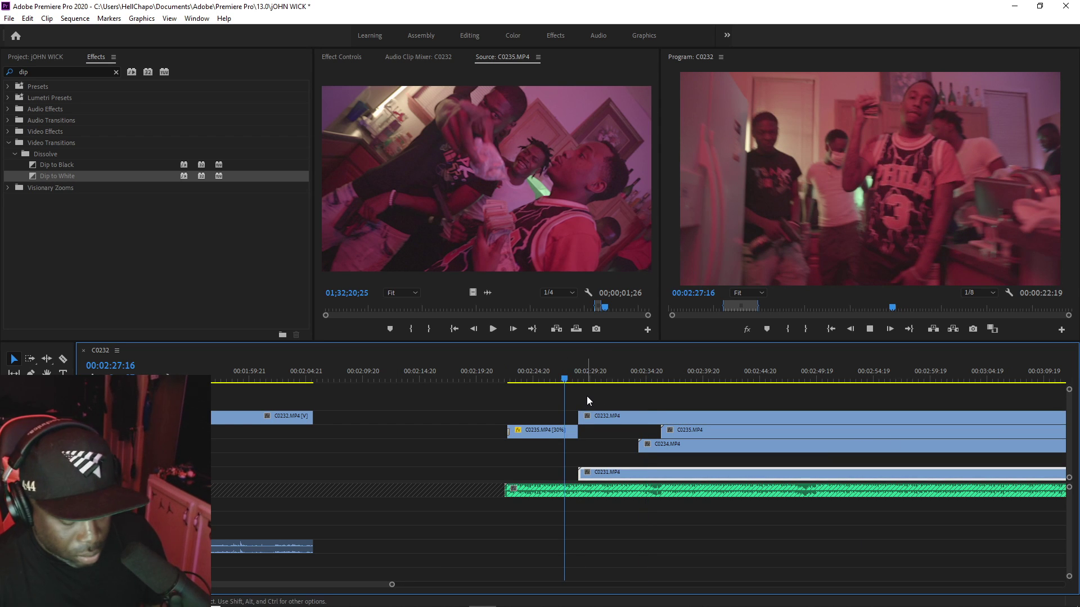
Step: Cut the C0232.MP4 clip at 00:02:36:03, delete the part before the cut, and save the project
key(equal)
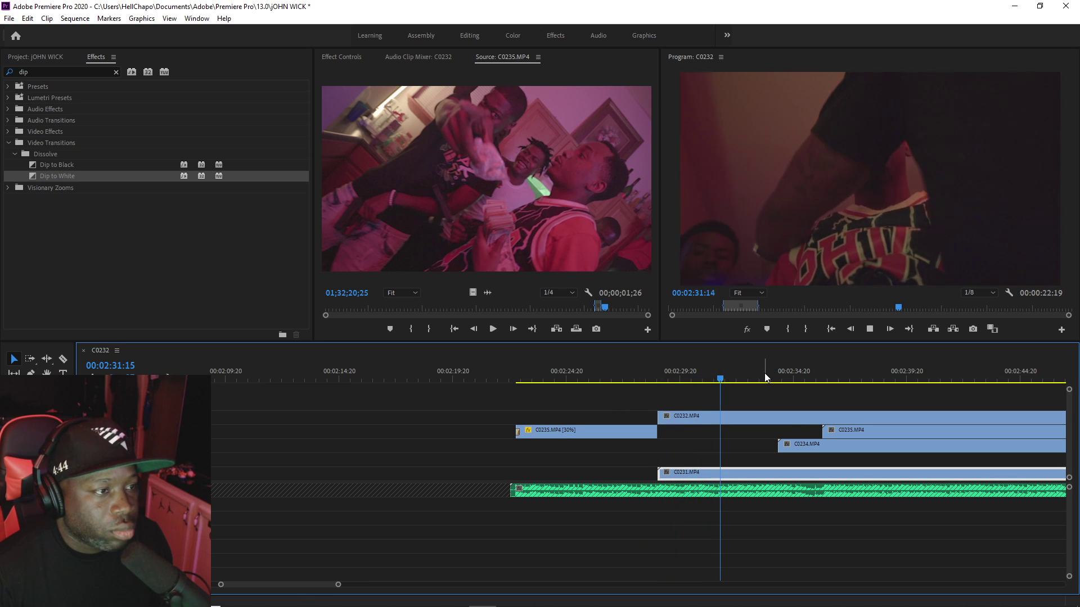
key(c)
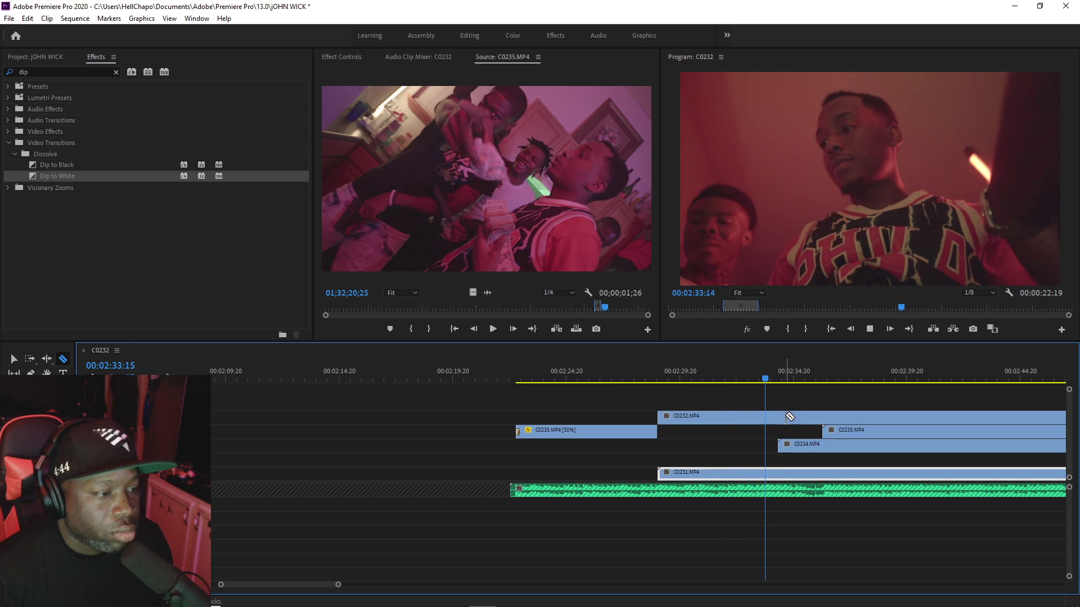
click(810, 416)
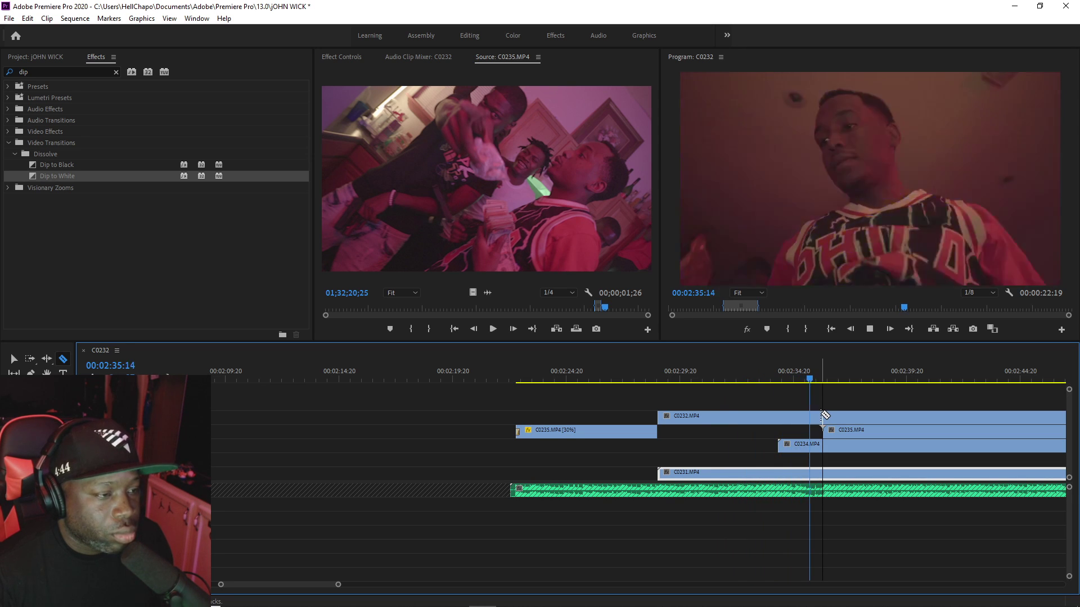
key(space)
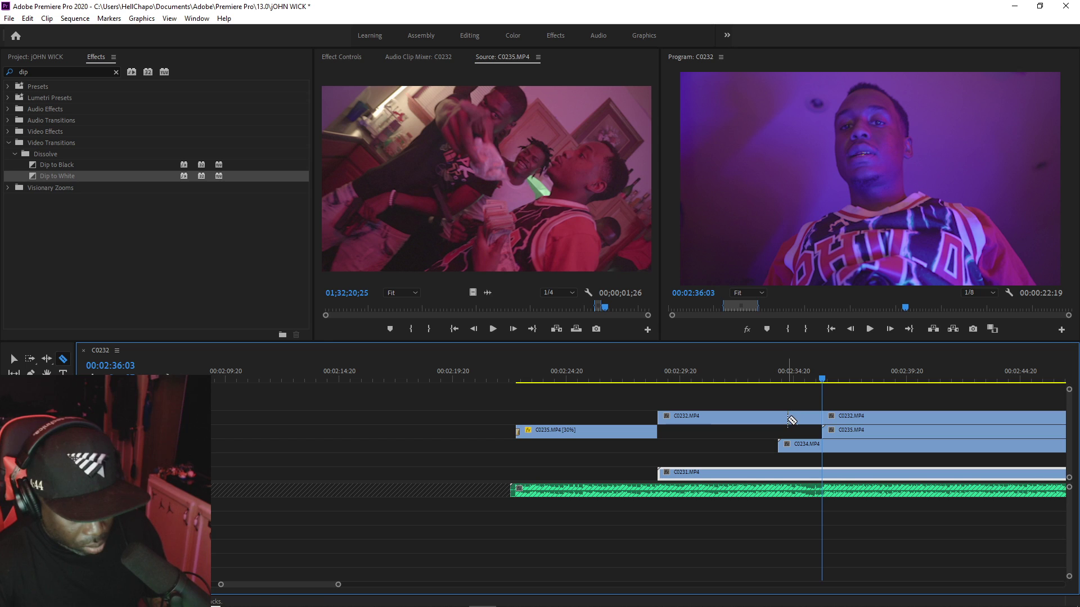
key(v)
click(781, 416)
key(Delete)
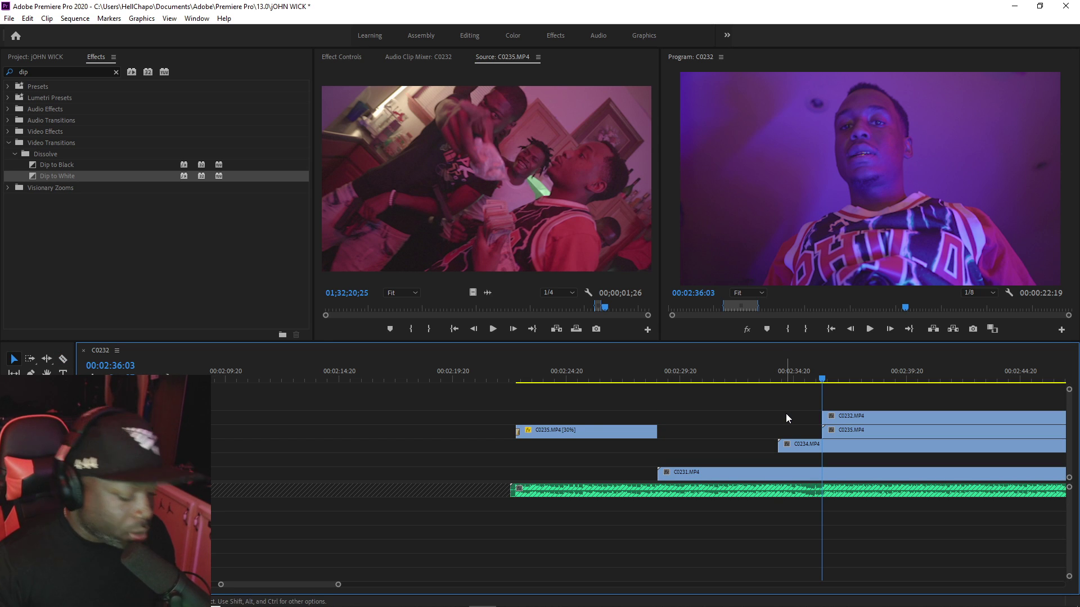
key(ctrl+s)
Step: Play the sequence from just before the C0231.MP4 clip and skim C0226.MP4 in the source monitor for usable footage
click(651, 378)
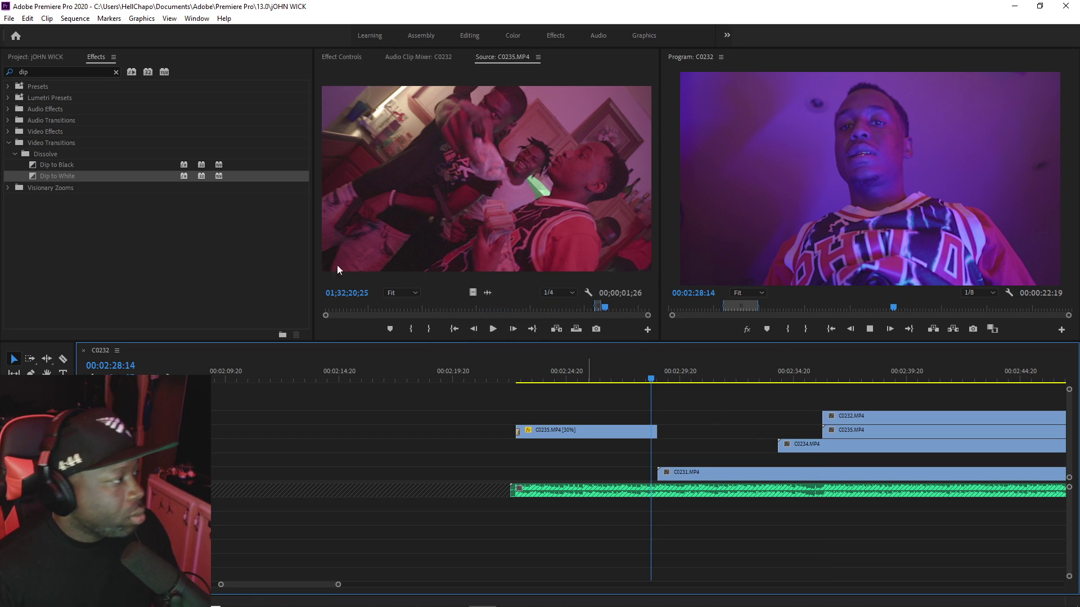
click(36, 56)
double_click(160, 202)
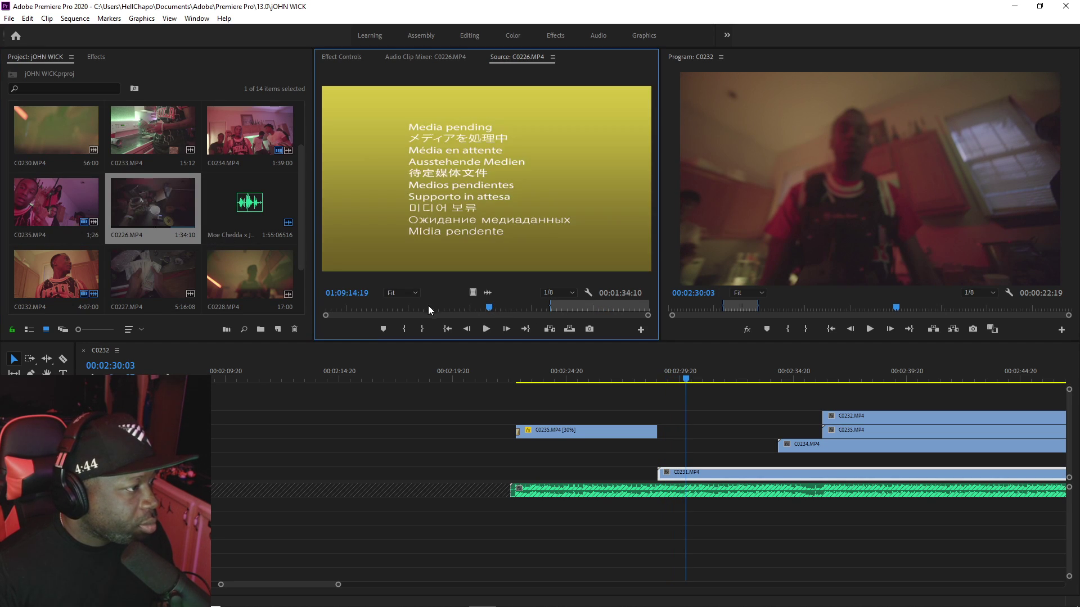
drag(417, 311, 510, 313)
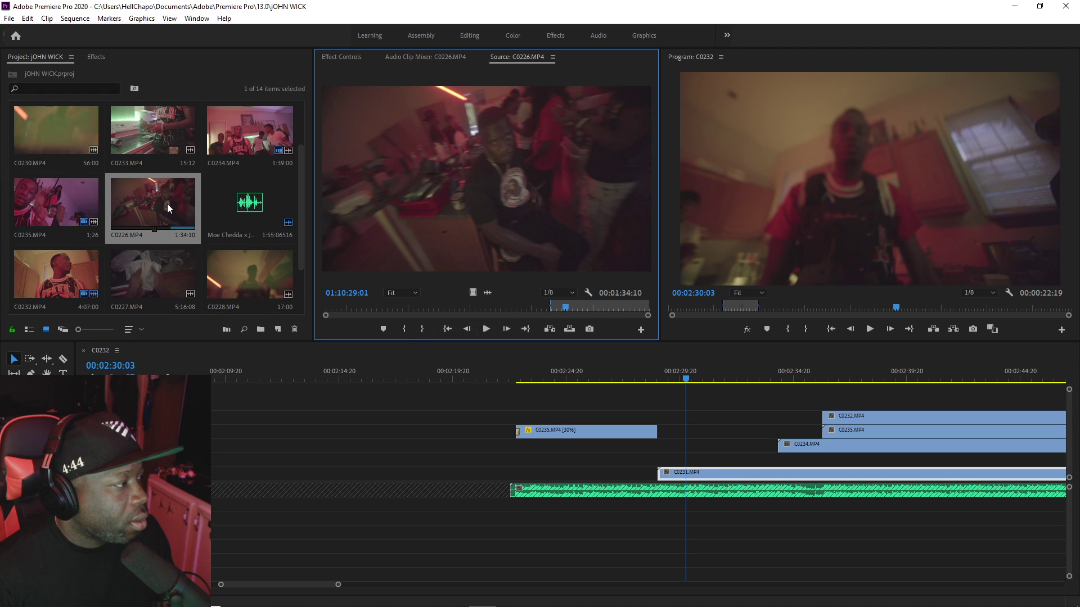
Step: Mark C0234.MP4 from 01:29:52:07 to 01:29:59:04 and place only its video above the other clips at 00:02:28:21
double_click(231, 139)
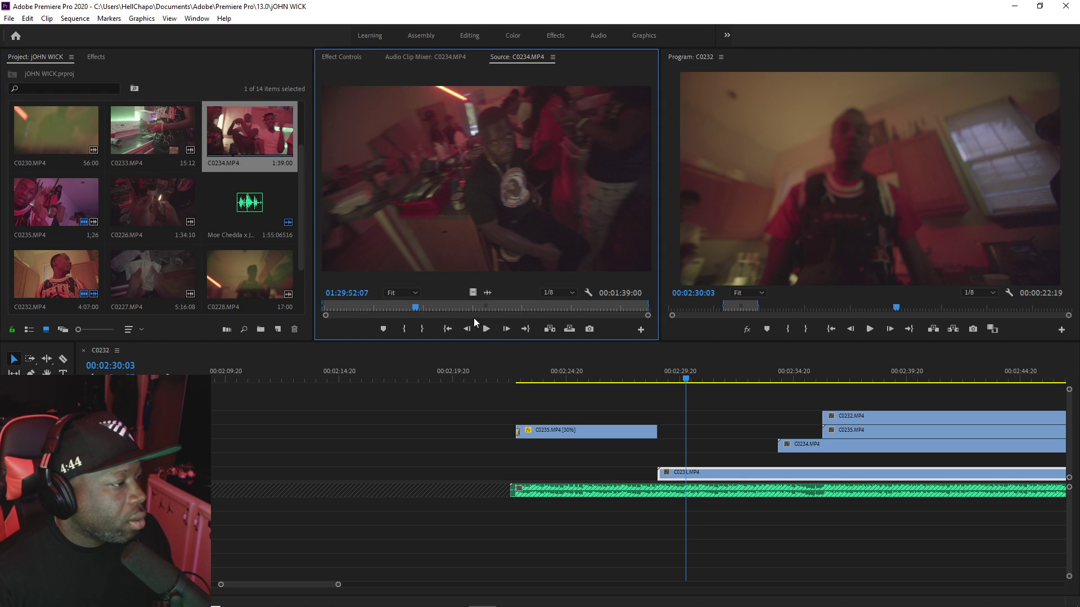
key(space)
click(407, 332)
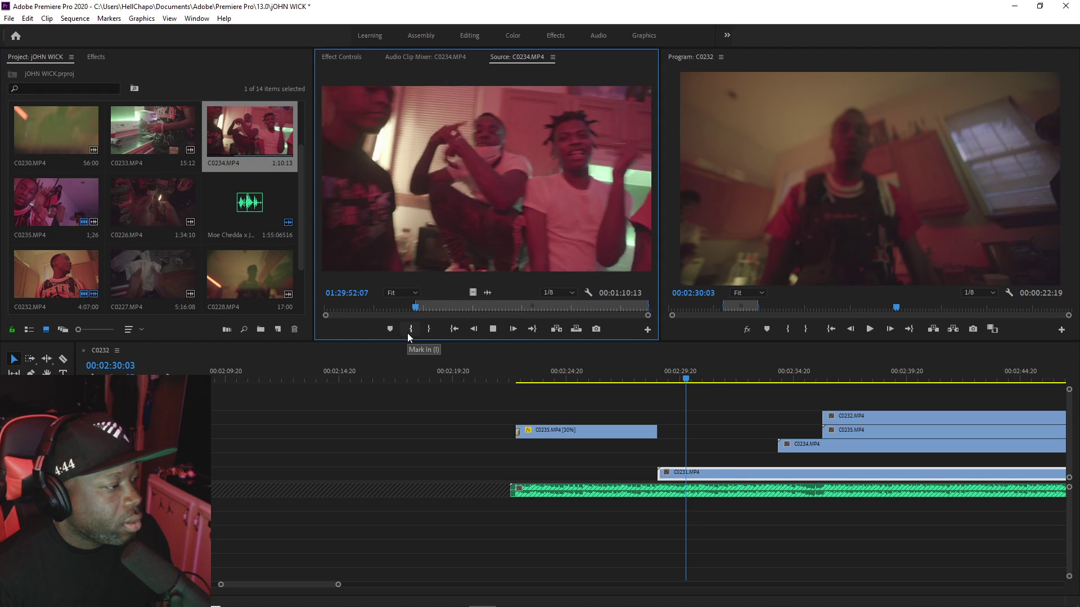
click(439, 307)
click(427, 333)
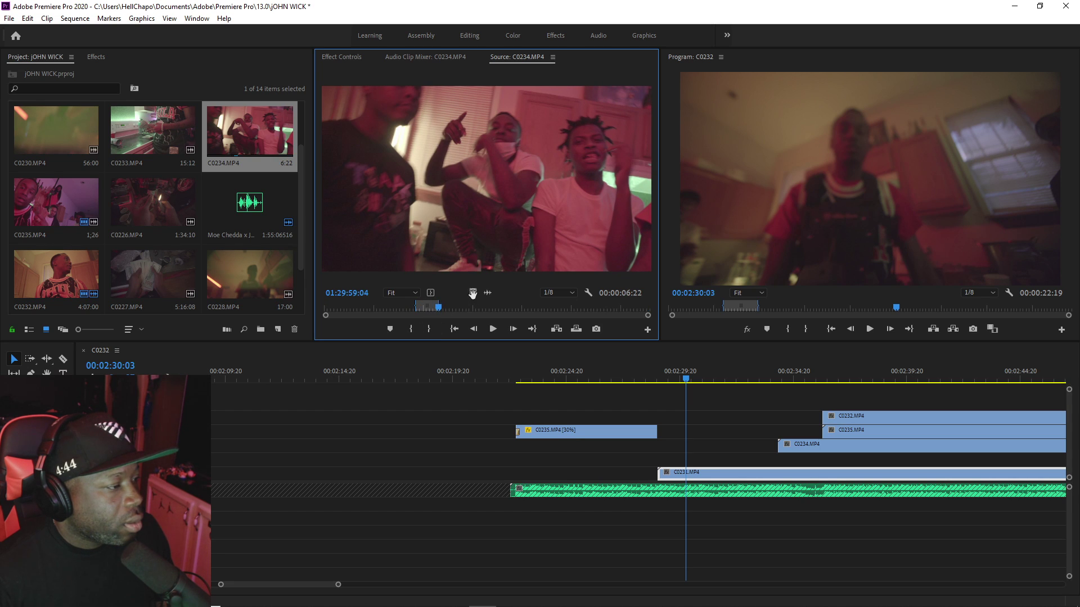
drag(472, 292, 675, 403)
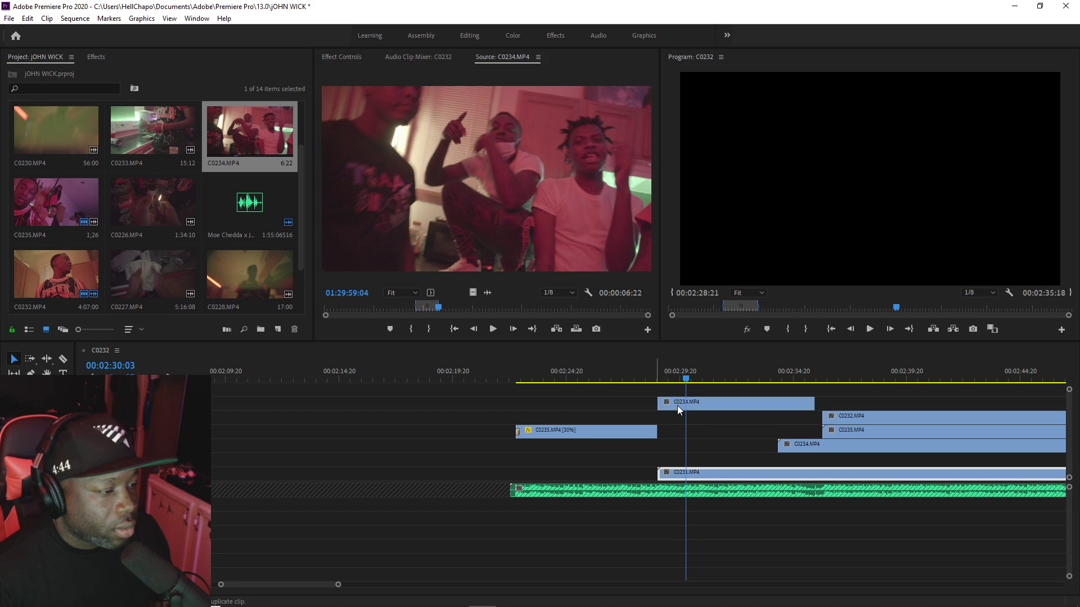
Step: Check the media properties of the C0234.MP4 clip placed at 00:02:28:21
right_click(676, 403)
click(712, 583)
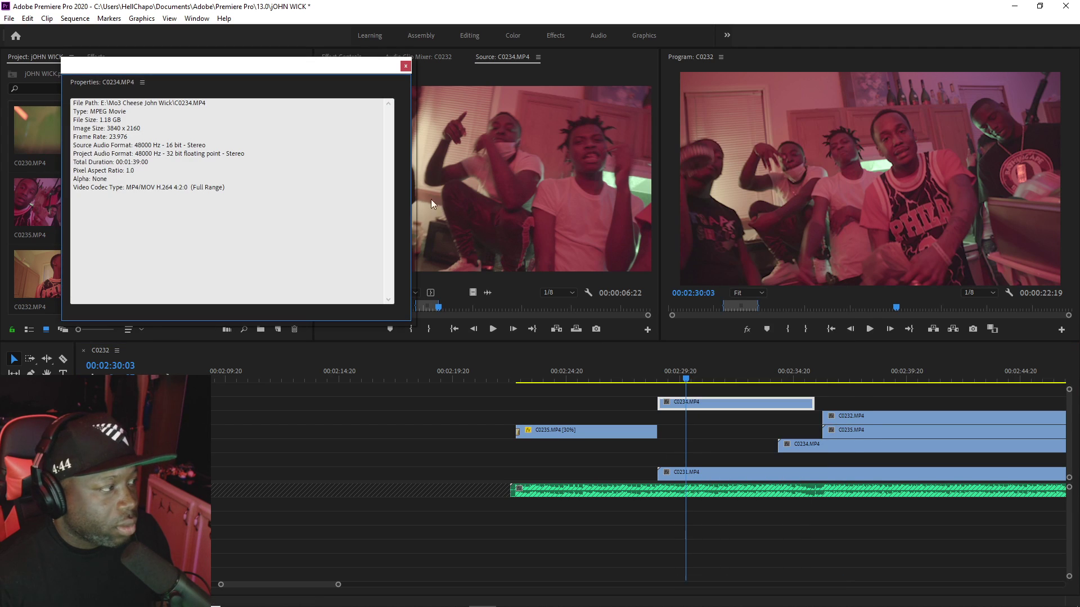
click(406, 66)
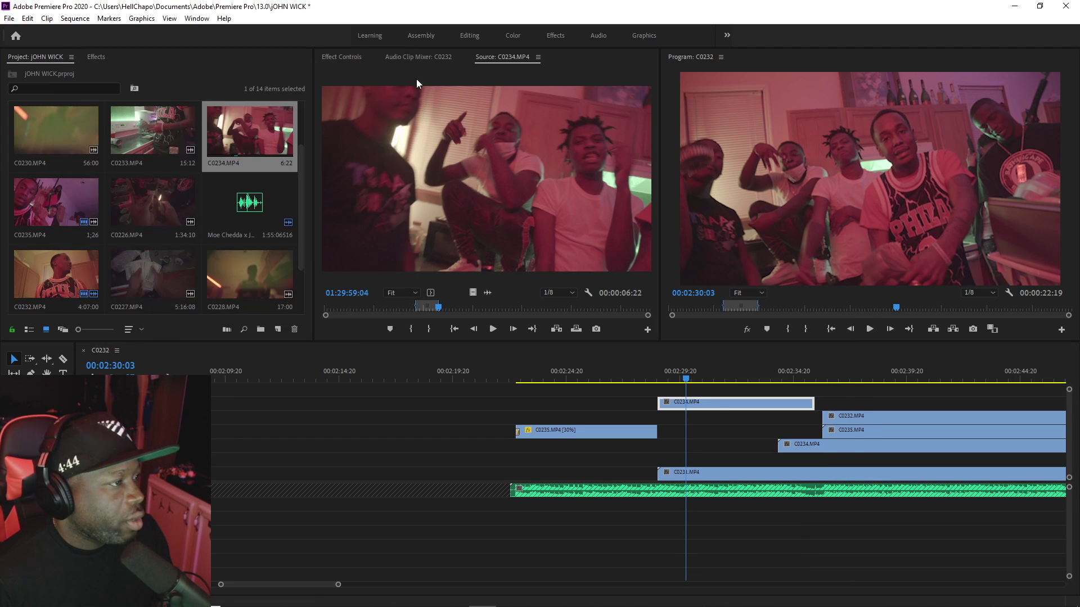
Step: Play the sequence from 00:02:28:08 through the inserted C0234.MP4 clip to 00:02:34:07
click(645, 378)
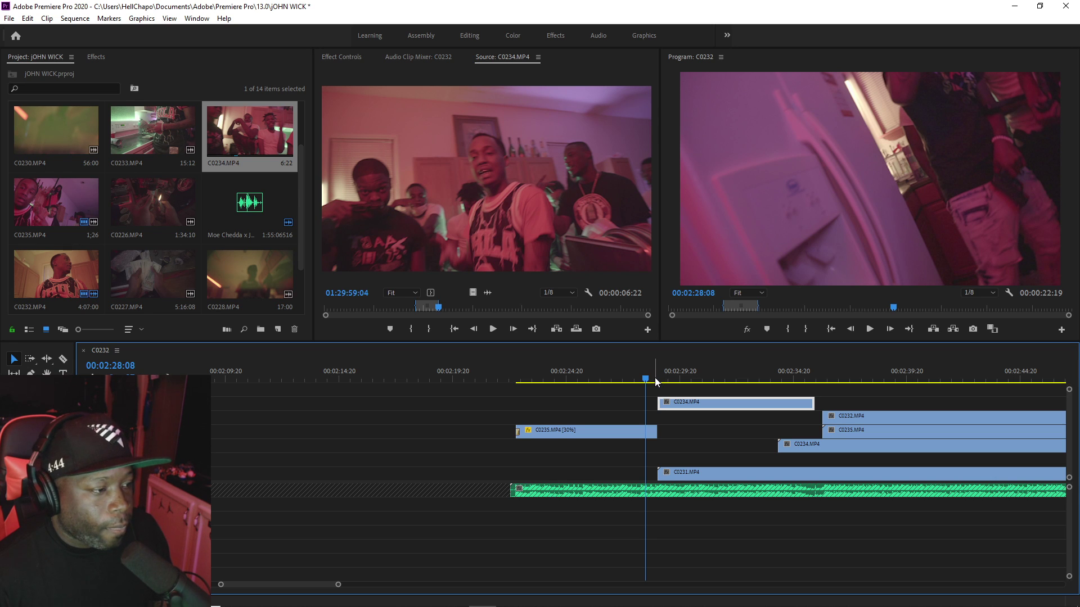
key(space)
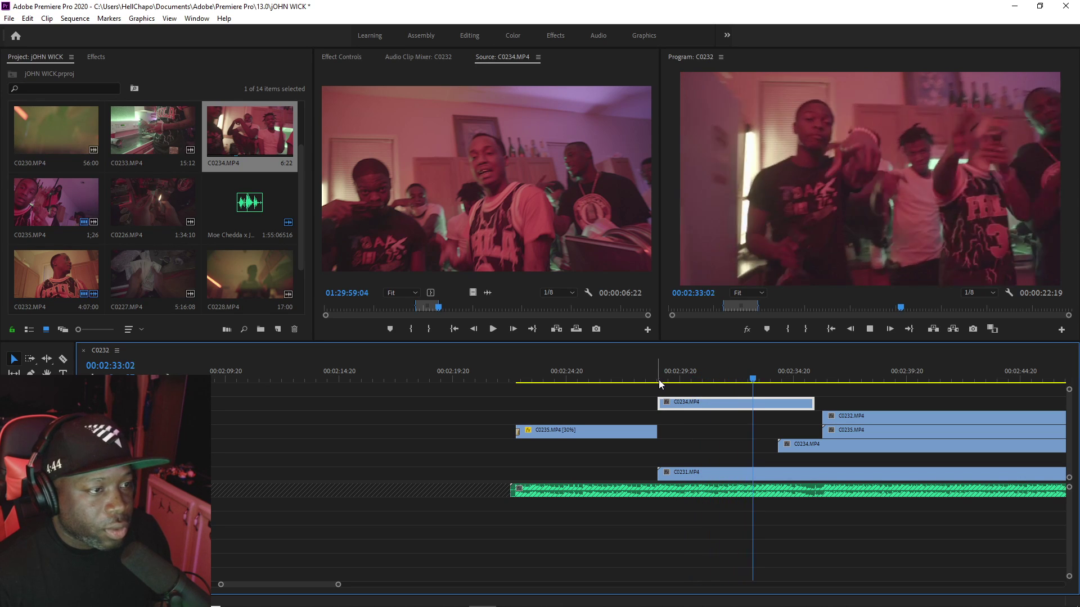
key(space)
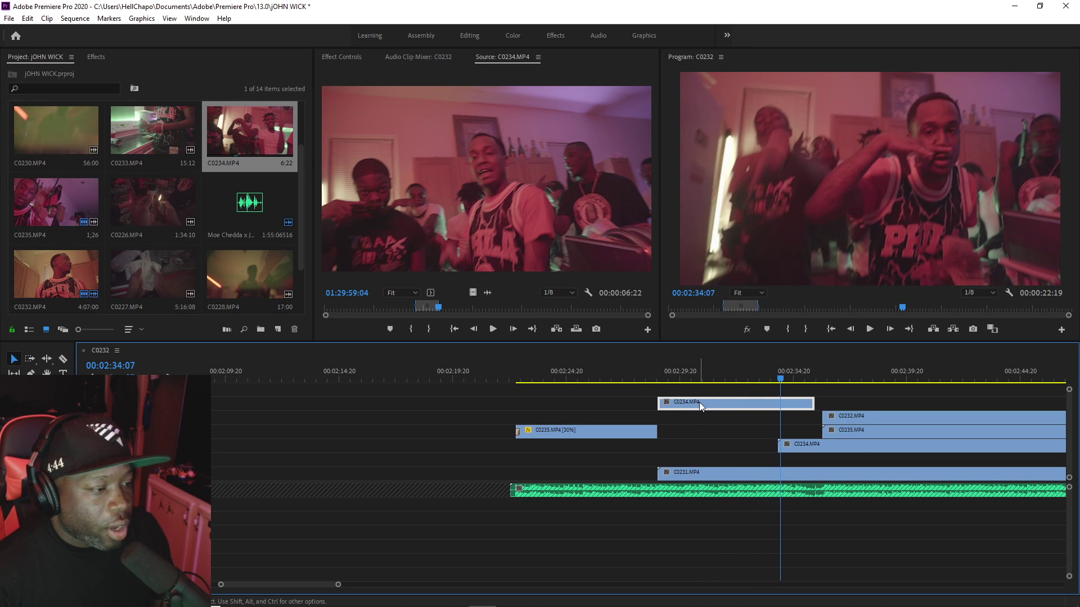
Step: Apply Posterize Time to the C0234.MP4 clip at 00:02:28:21, set its frame rate to 8, and preview the result
right_click(702, 402)
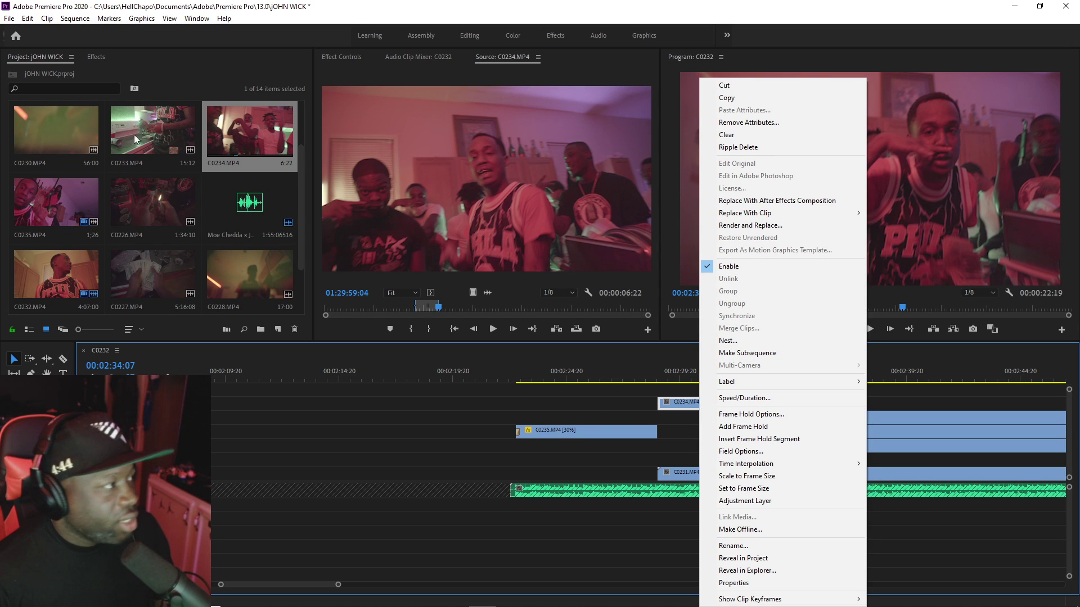
click(96, 57)
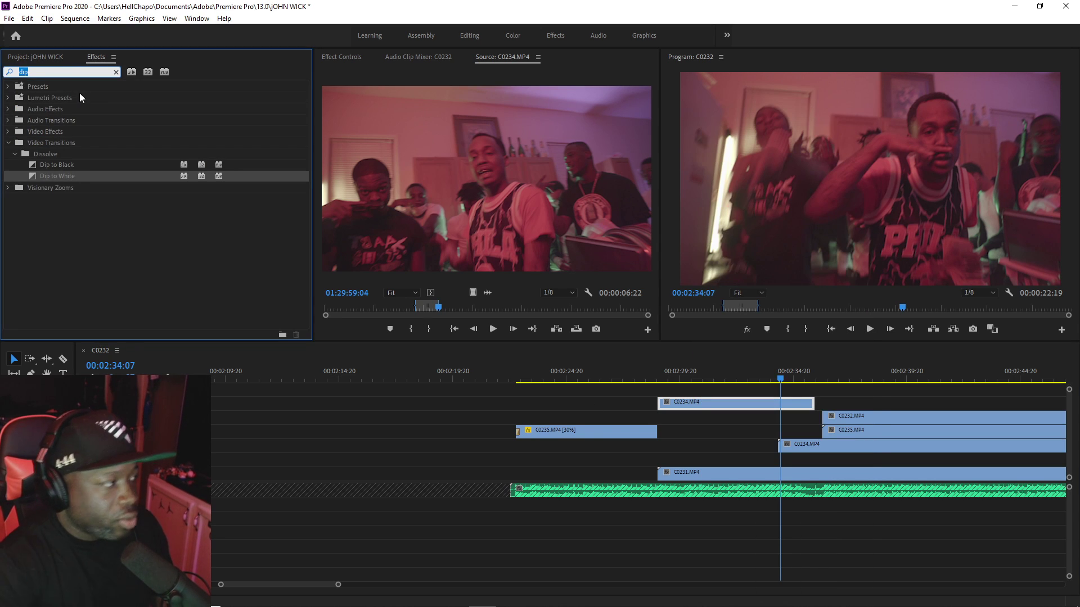
text(pos)
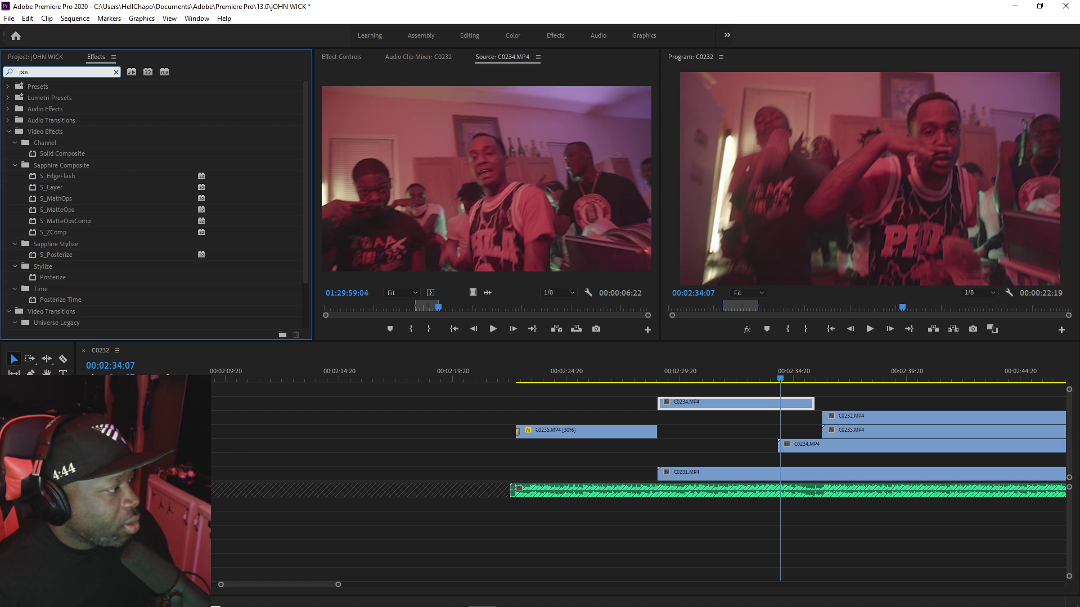
drag(32, 305, 700, 401)
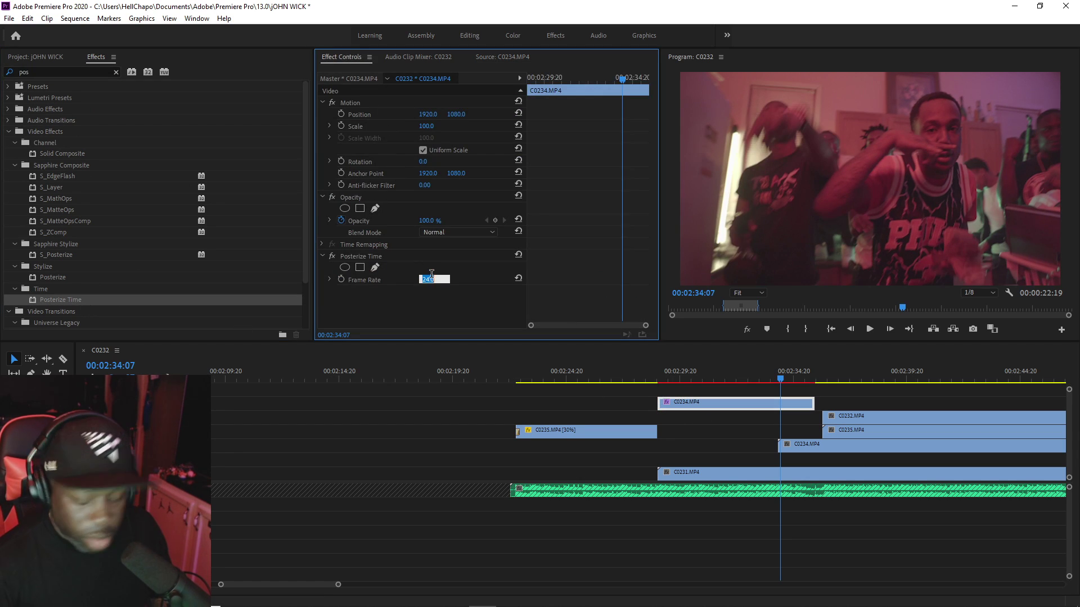
click(648, 378)
key(space)
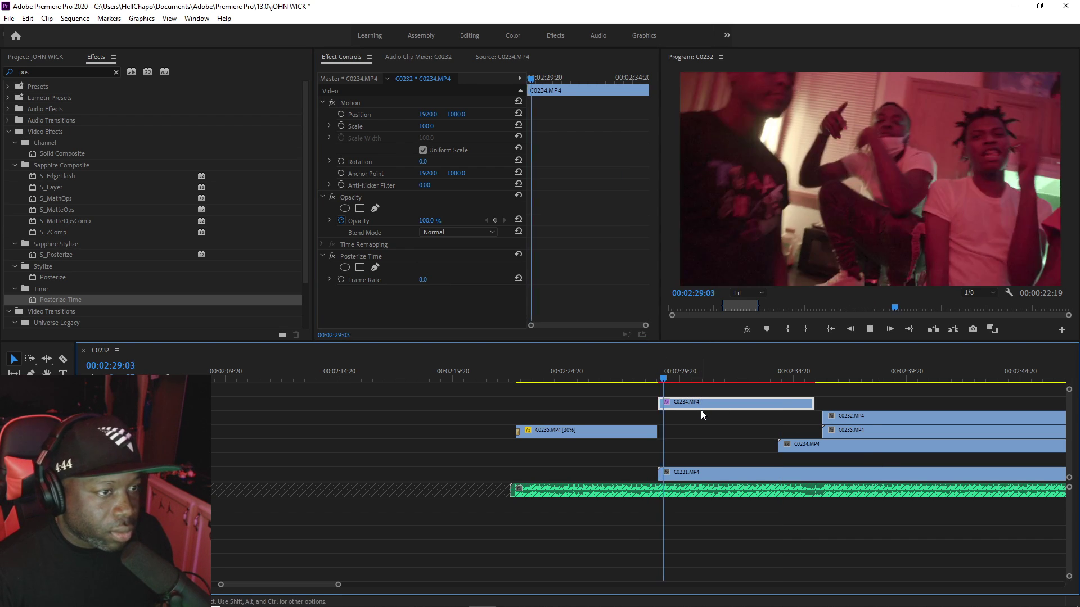
key(space)
Step: Play the posterized C0234.MP4 clip from its start, cut it at 00:02:29:23 and delete the remainder
drag(685, 375, 668, 378)
key(space)
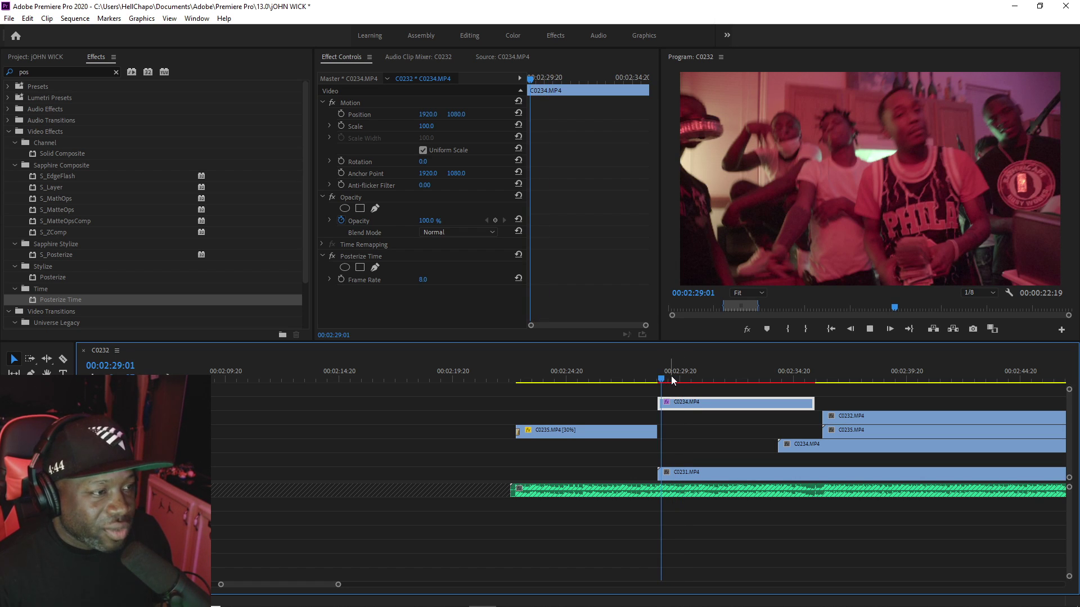
key(space)
key(c)
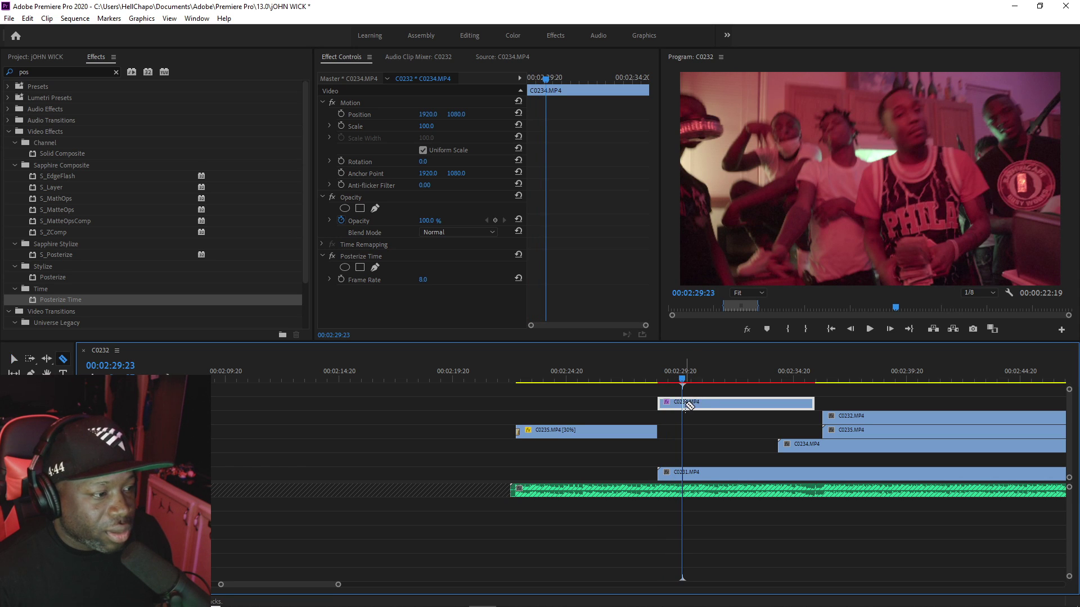
click(686, 403)
key(v)
click(700, 405)
key(Delete)
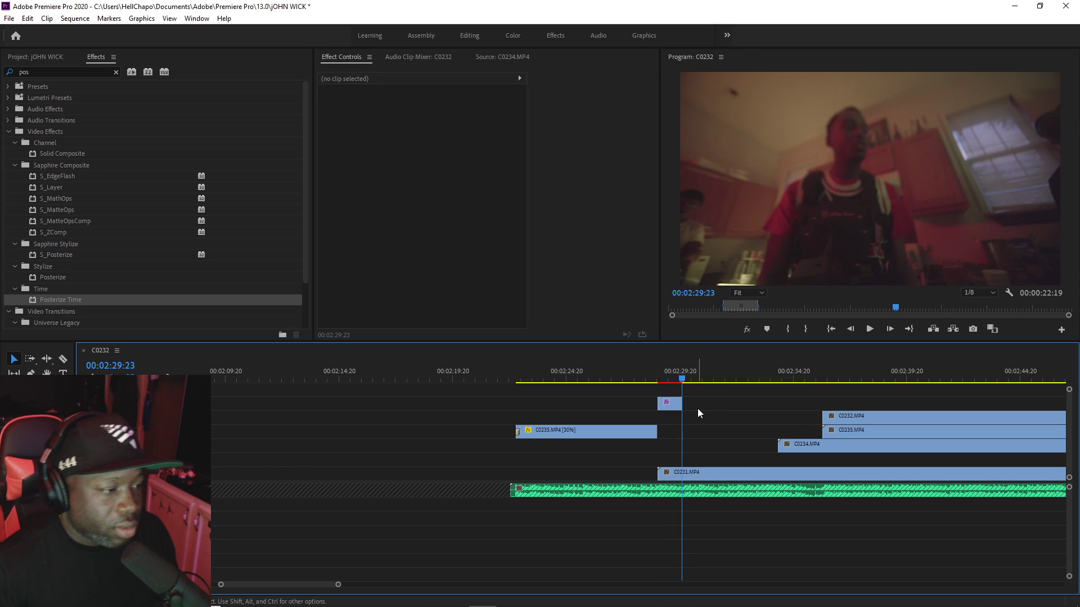
Step: Trim the start of the C0231.MP4 clip to 00:02:29:23, where the shortened C0234.MP4 clip ends
click(647, 364)
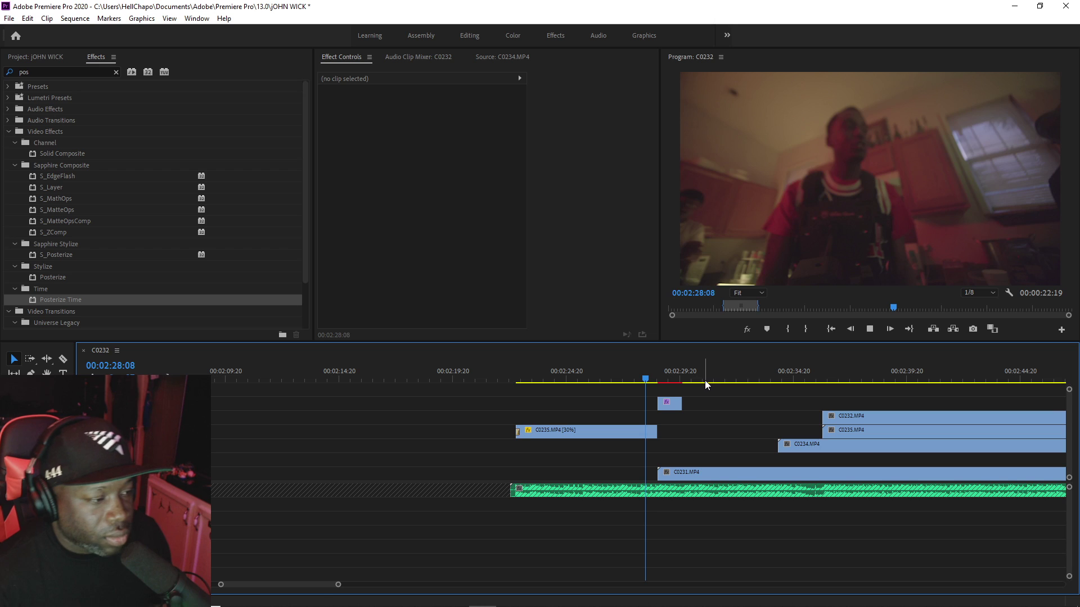
click(686, 376)
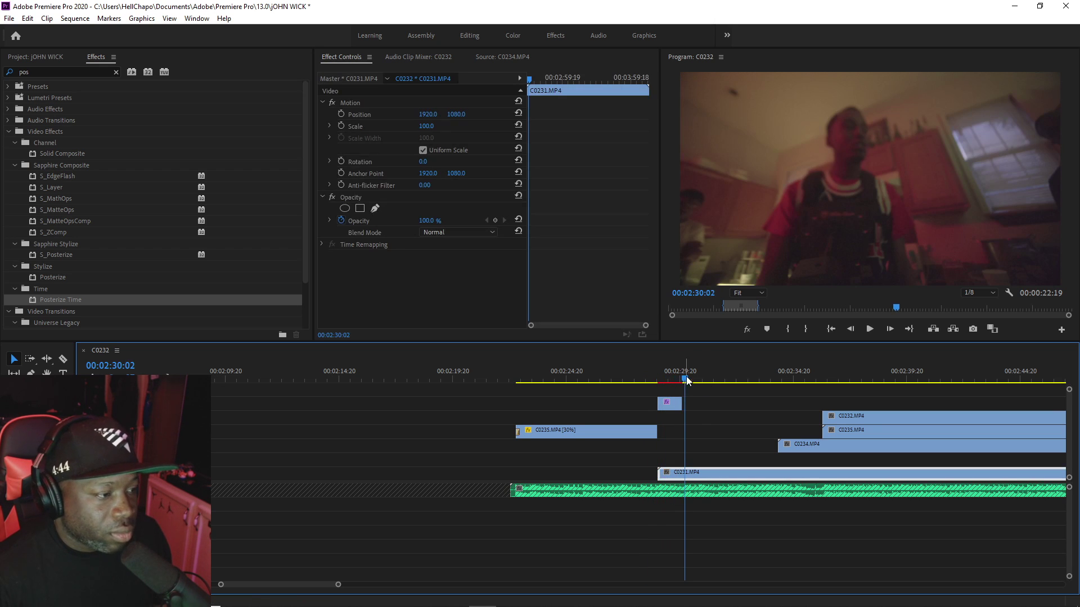
drag(658, 474, 682, 474)
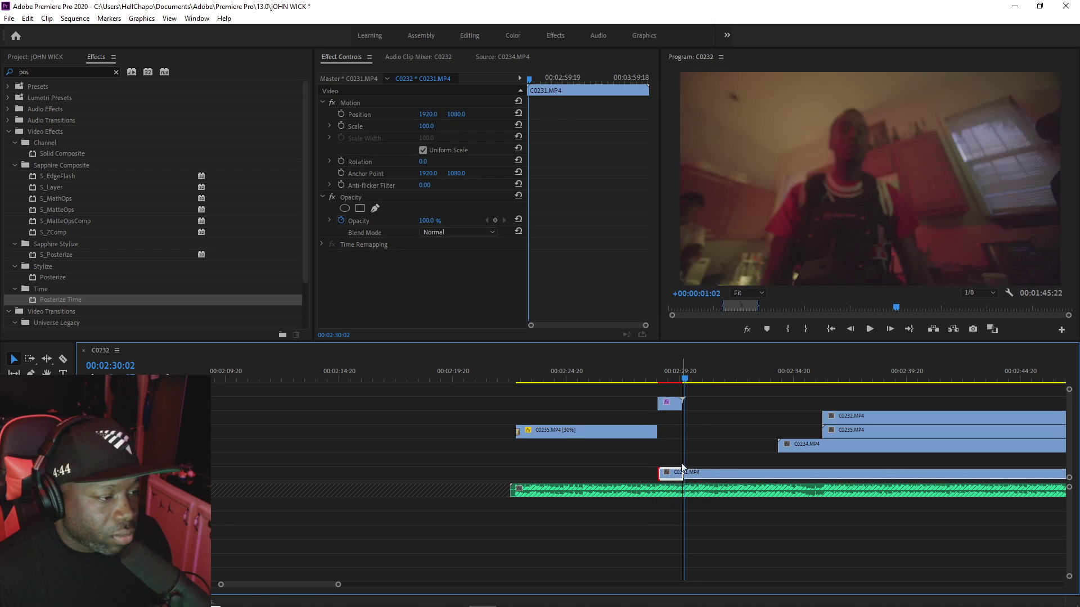
Step: Play the cut between C0234.MP4 and C0231.MP4 and extend the start of C0231.MP4 a few frames earlier
click(650, 369)
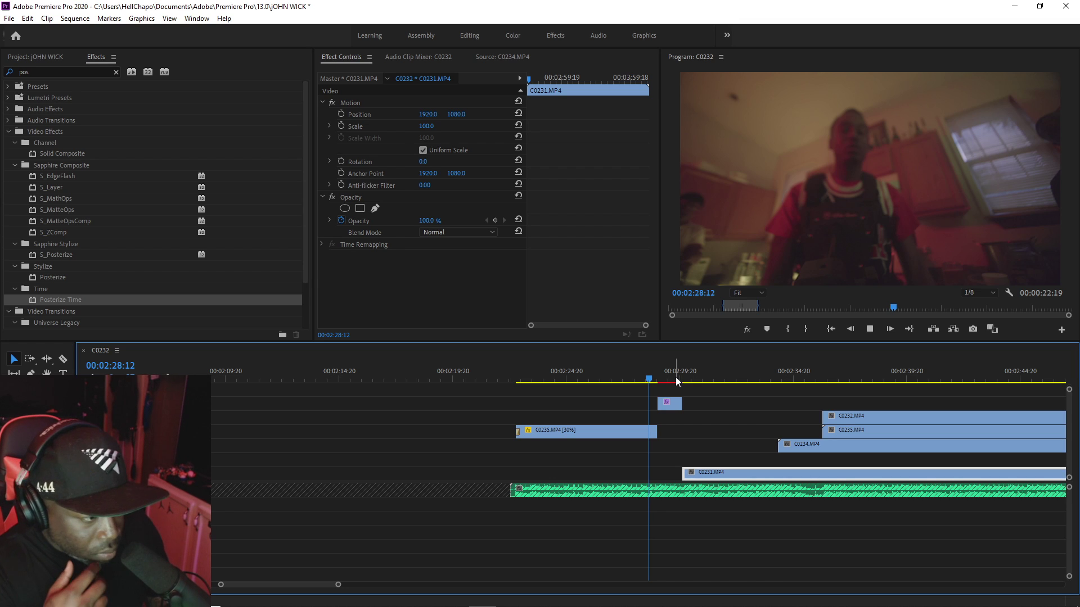
key(space)
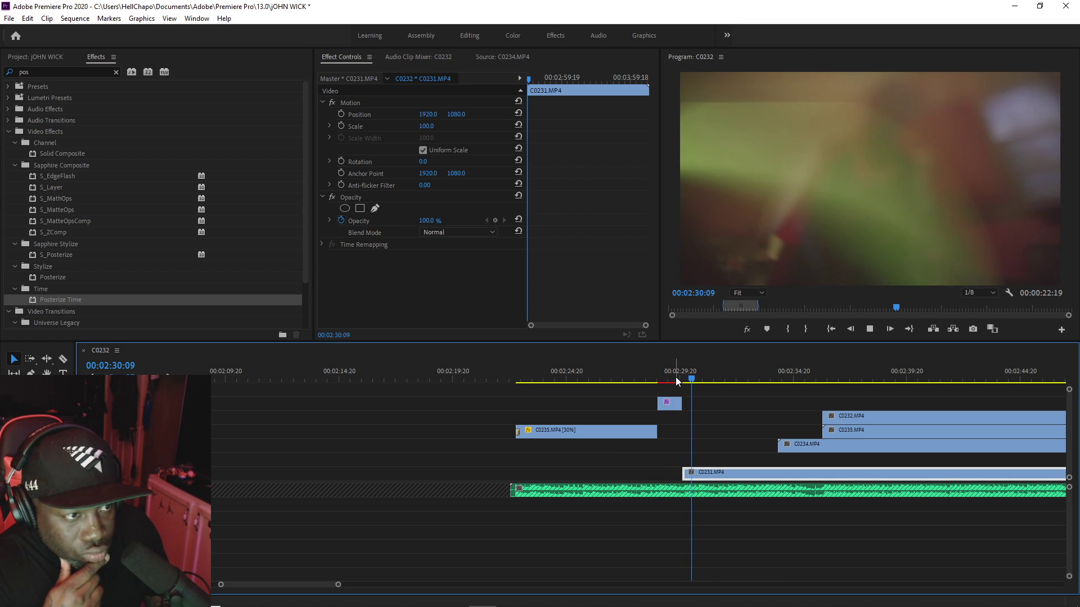
click(676, 381)
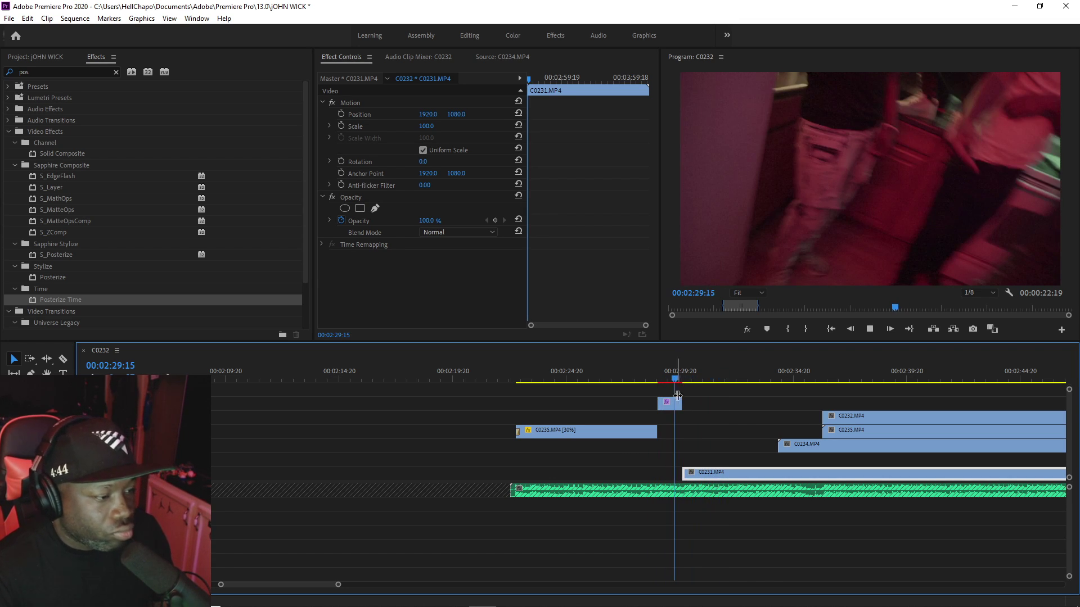
key(space)
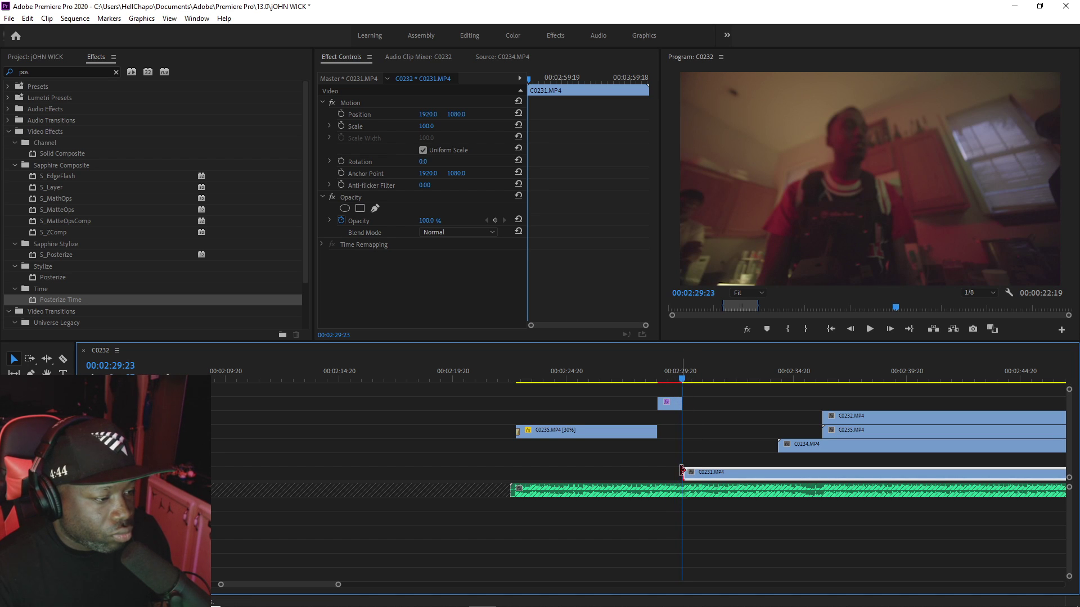
drag(689, 469, 687, 463)
Step: Play from 00:02:28:17 and trim a few frames off the end of the posterized C0234.MP4 clip
key(=)
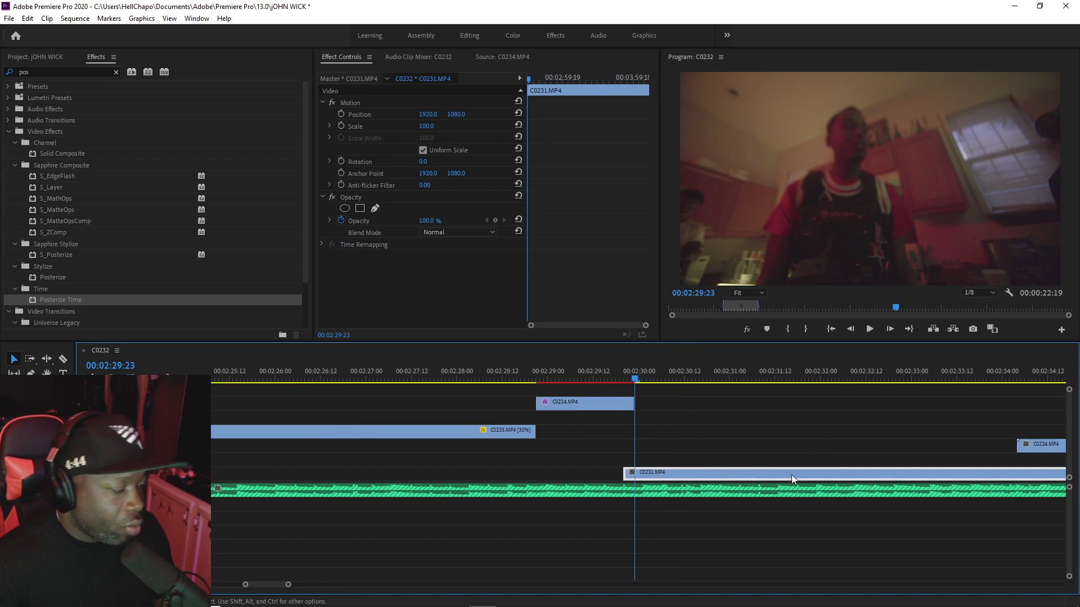
click(519, 395)
key(space)
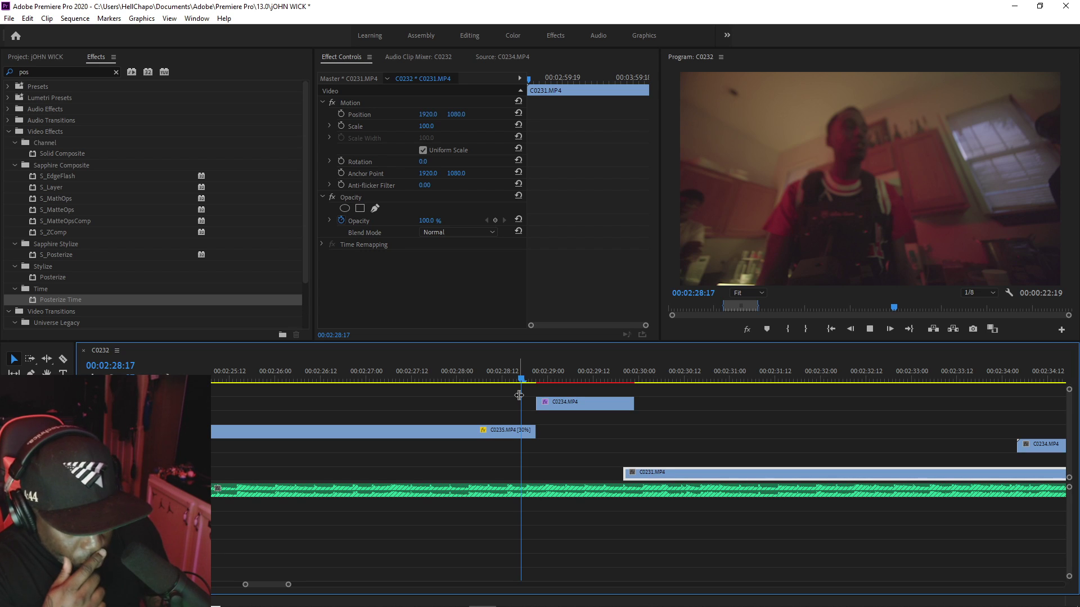
key(space)
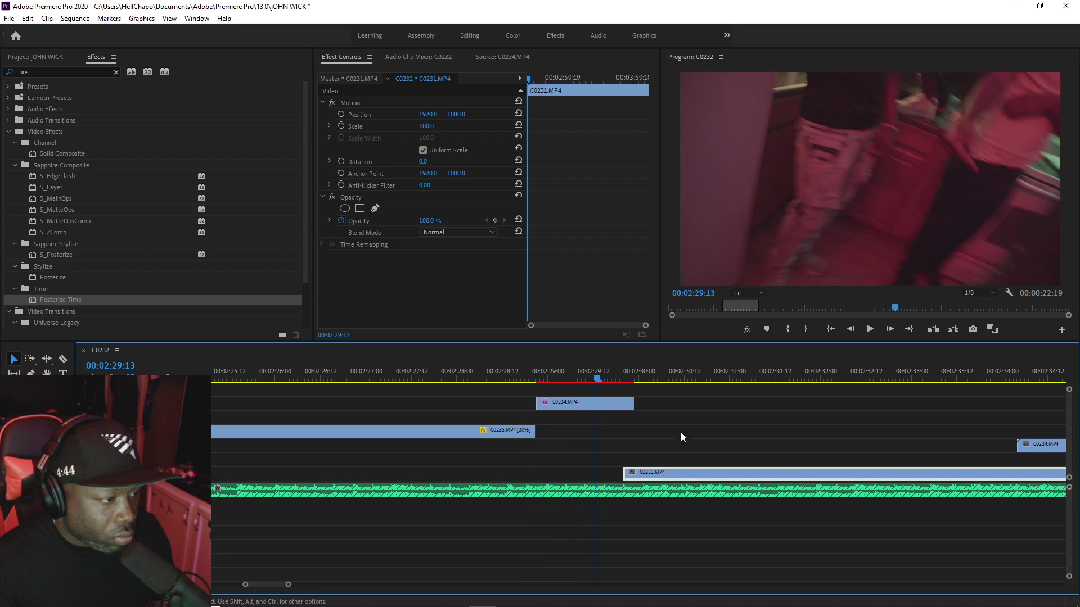
drag(635, 404, 612, 404)
Step: Extend the start of C0231.MP4 to meet the end of the posterized C0234.MP4 clip and play across the cut
click(561, 370)
key(space)
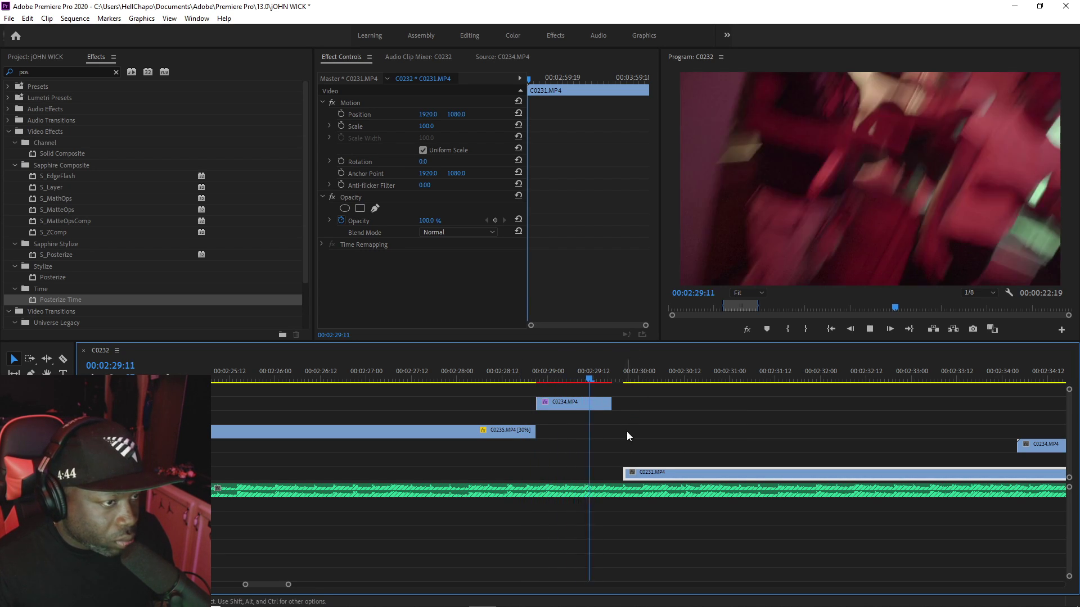
key(space)
click(623, 466)
drag(623, 467, 606, 471)
click(573, 370)
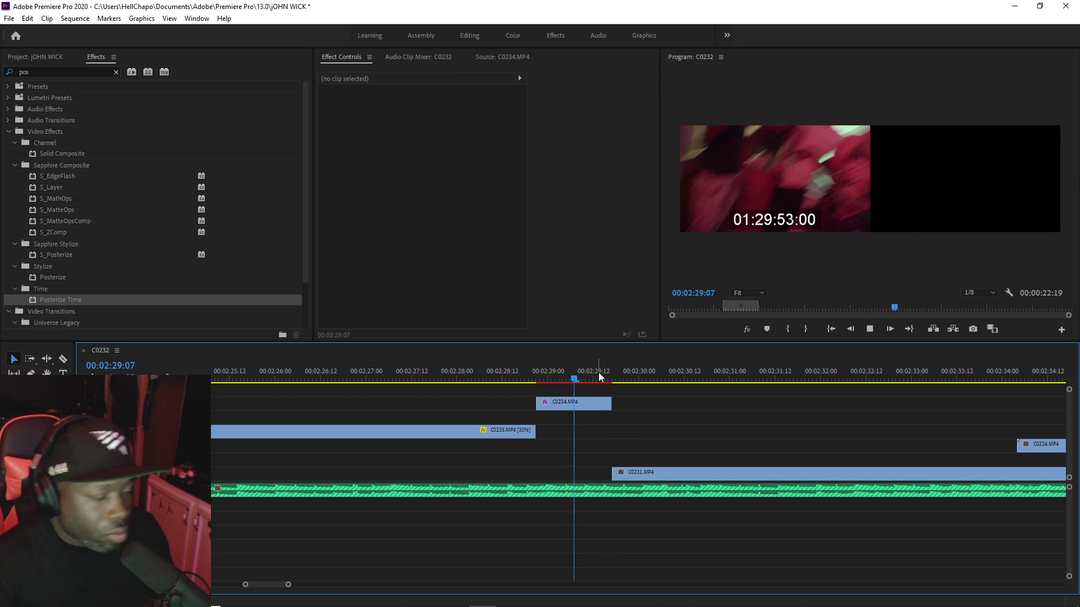
key(space)
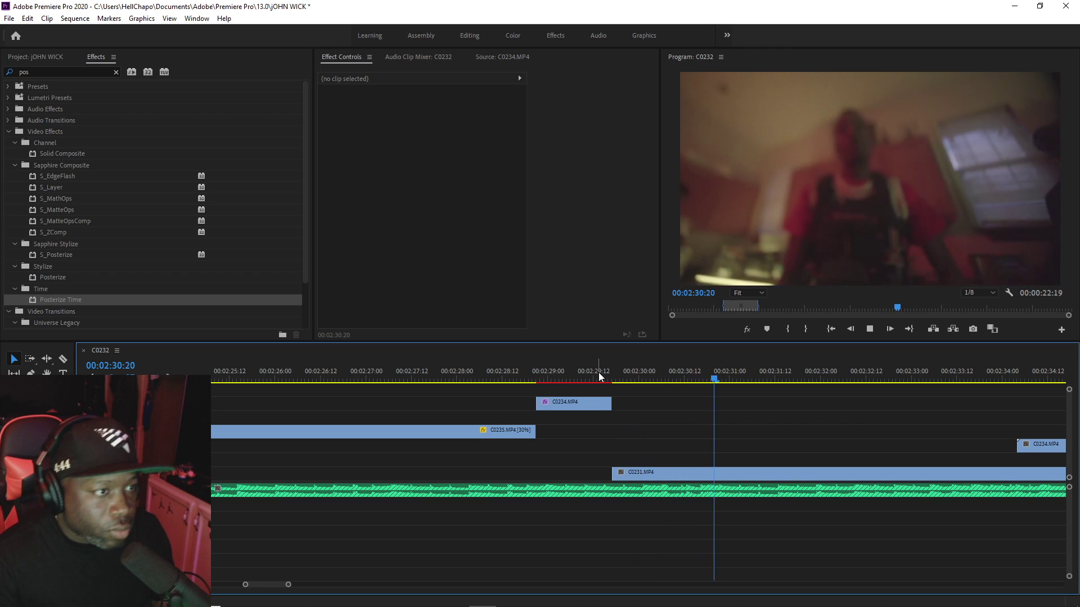
key(space)
Step: Add a Dip to White transition at the start of C0231.MP4 and shorten its duration to 00:00:00:03
key(d)
click(33, 72)
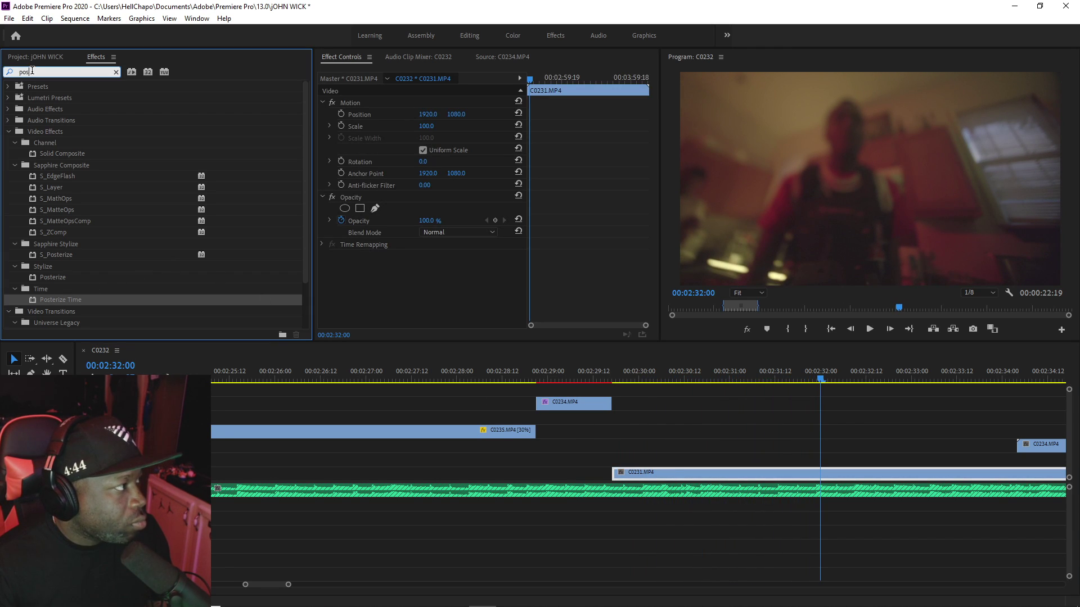
text(dip)
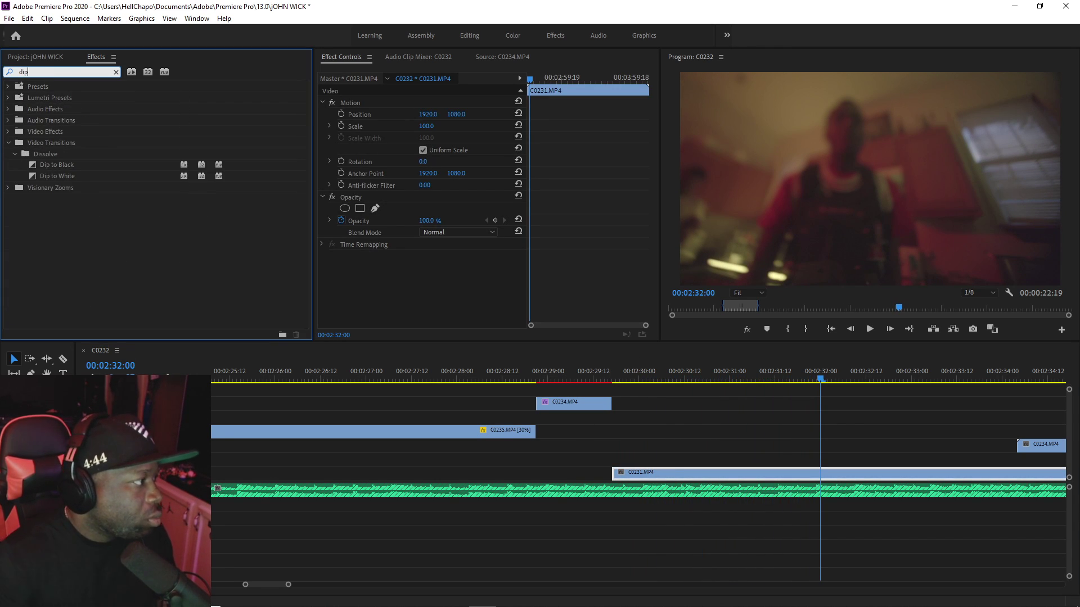
drag(52, 172, 171, 223)
drag(629, 476, 629, 476)
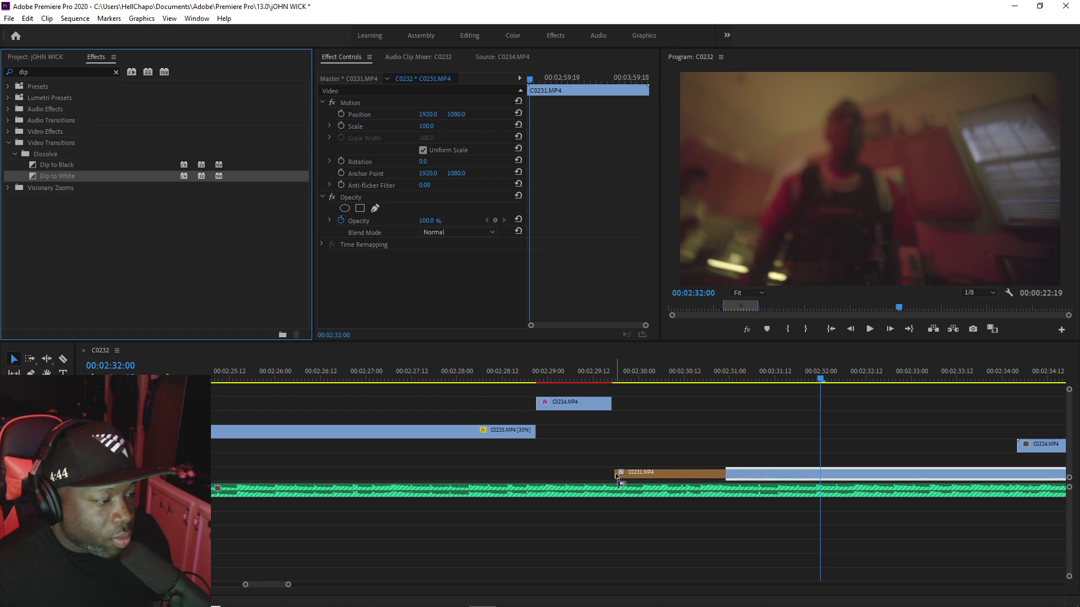
drag(726, 475, 623, 476)
Step: Play from 00:02:28:02 through the new Dip to White transition and save the project
click(464, 379)
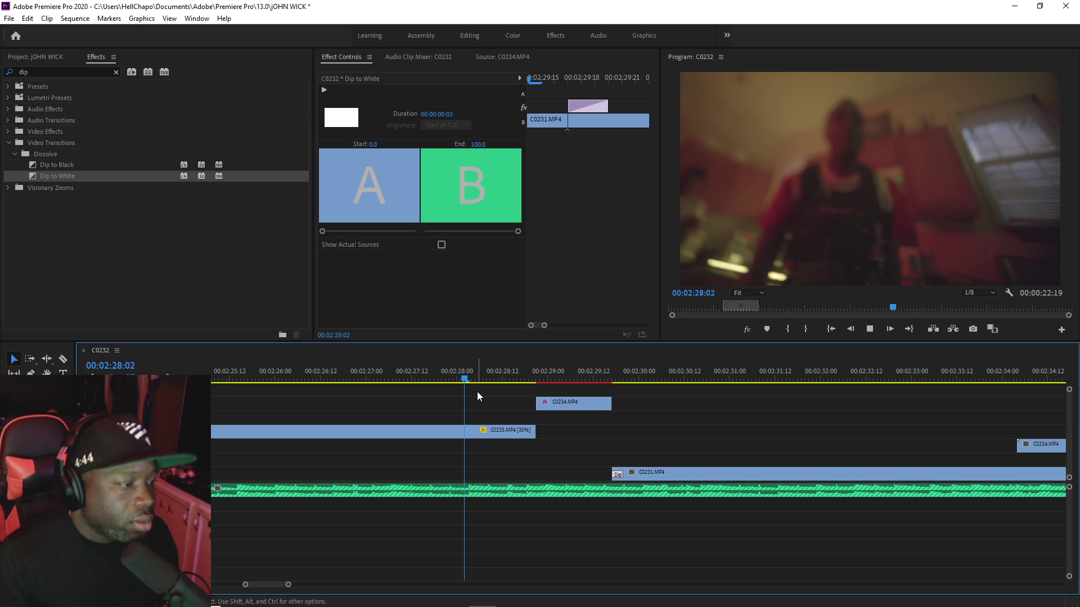
key(space)
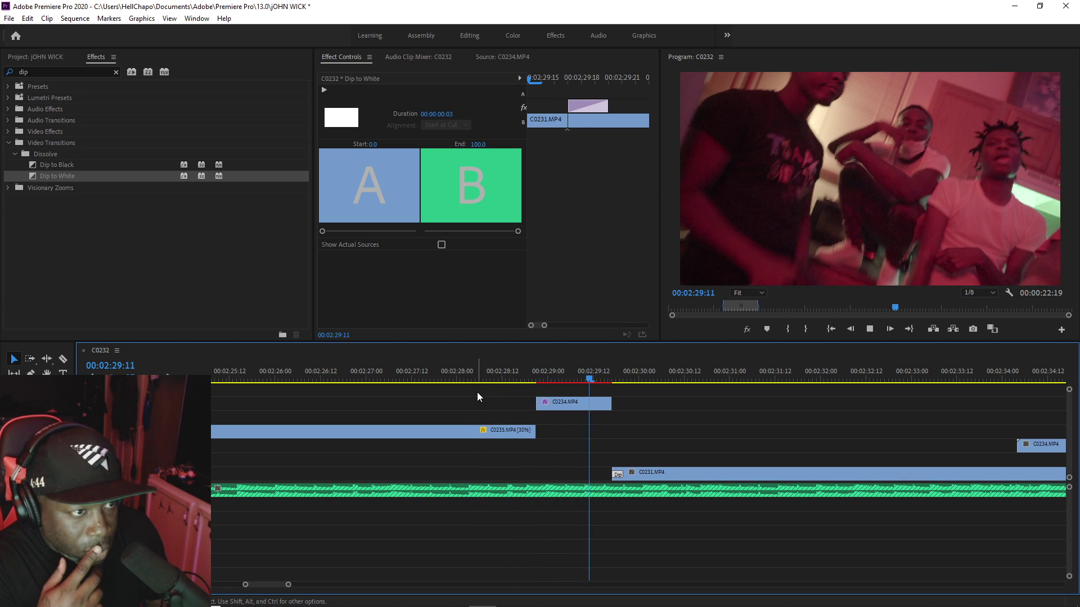
key(space)
key(ctrl+s)
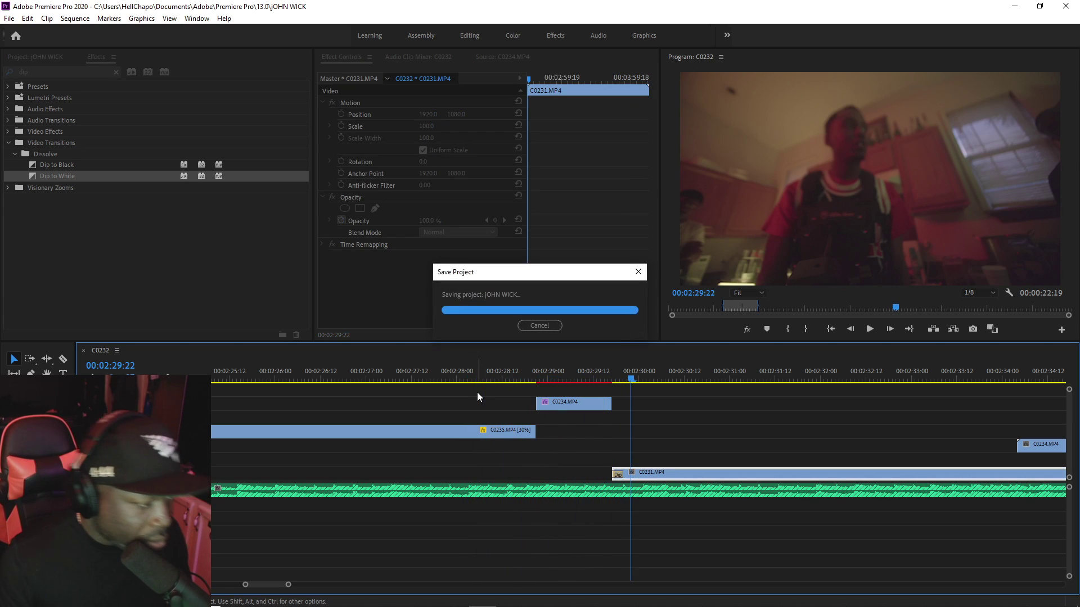
Step: Review the timing of the posterized C0234.MP4 clip by replaying the sequence from 00:02:28:09
click(492, 377)
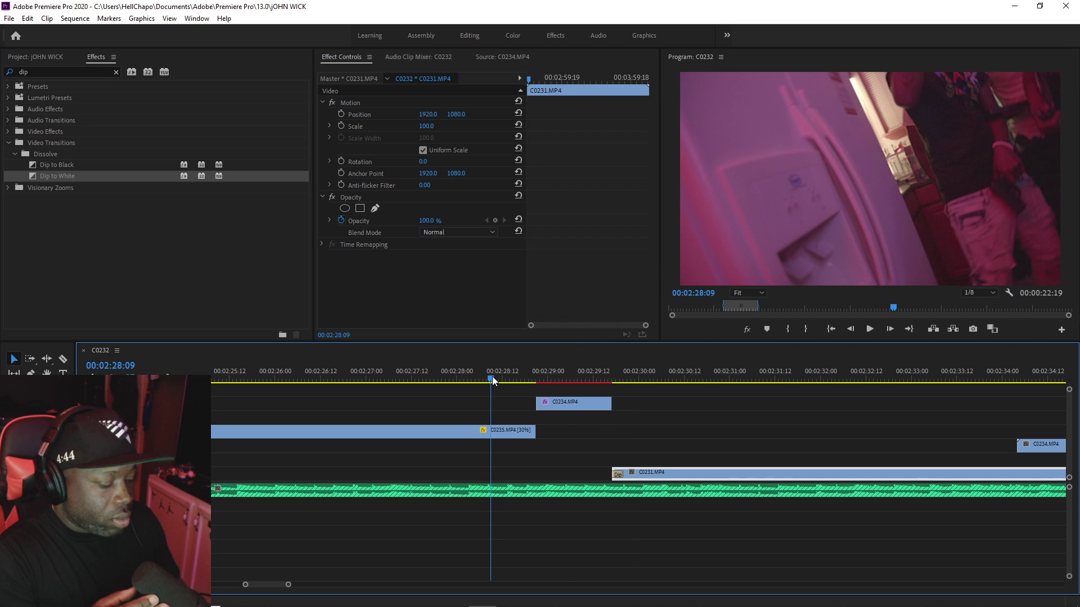
key(space)
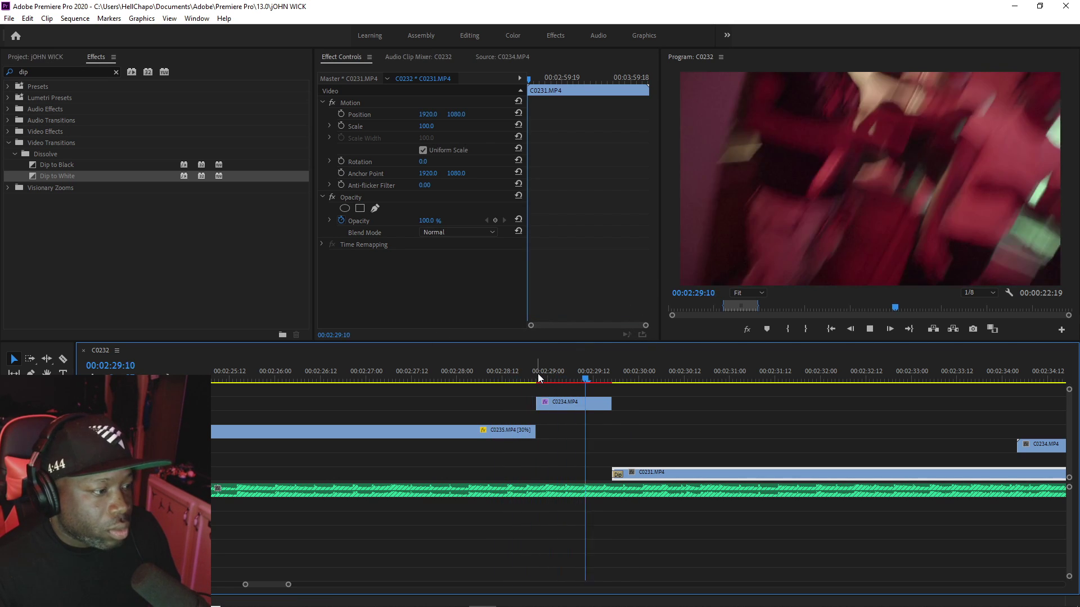
drag(538, 377, 595, 371)
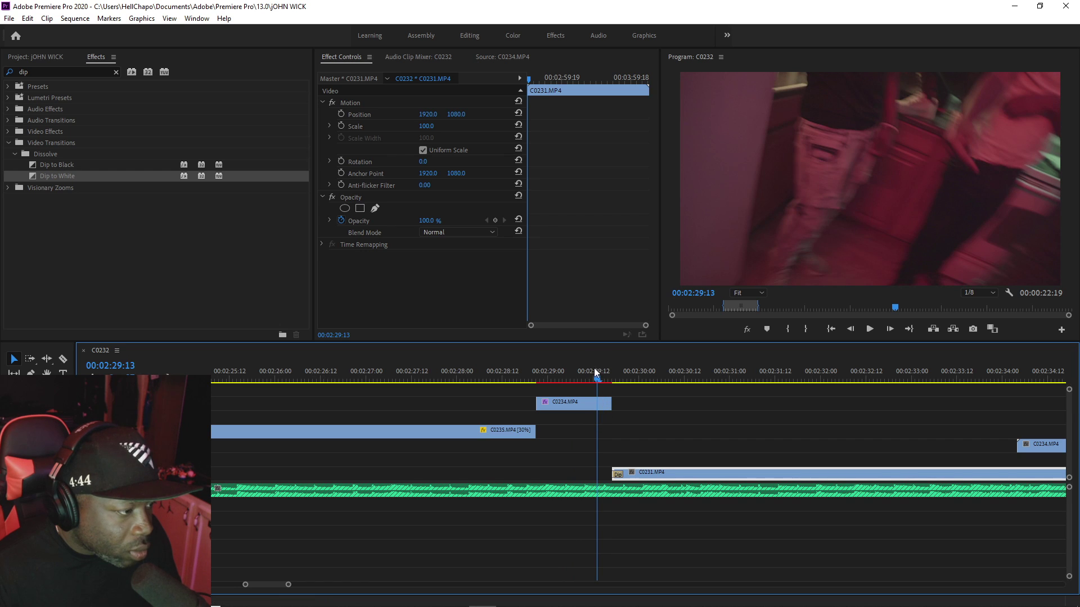
click(515, 371)
key(space)
key(space)
Step: Move the posterized C0234.MP4 clip earlier in small shifts until it starts at 00:02:28:15, playing the sequence after each shift
click(569, 406)
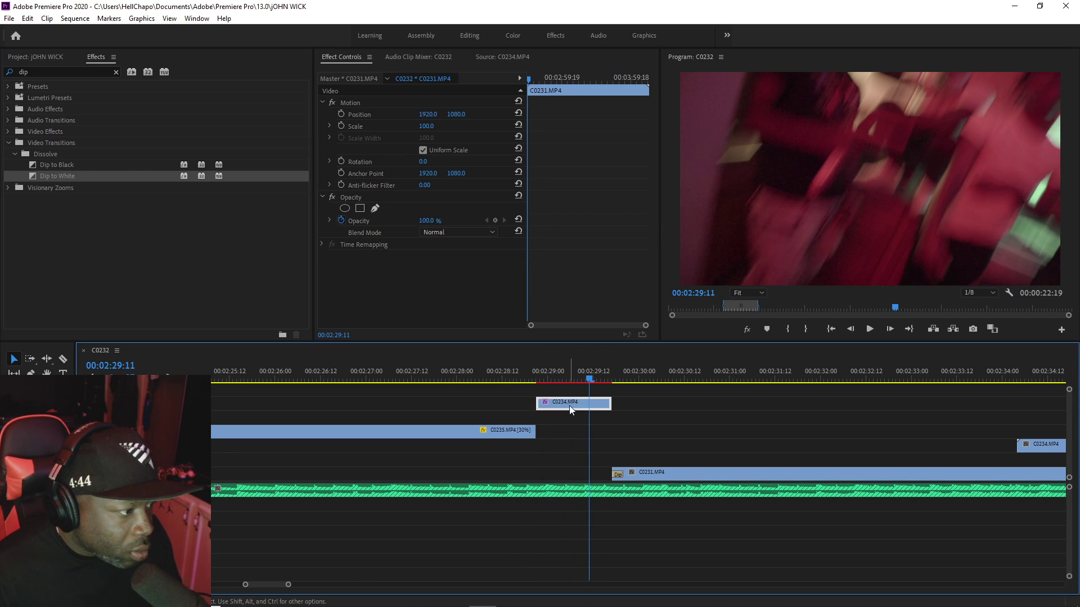
drag(569, 406, 562, 406)
click(492, 372)
key(space)
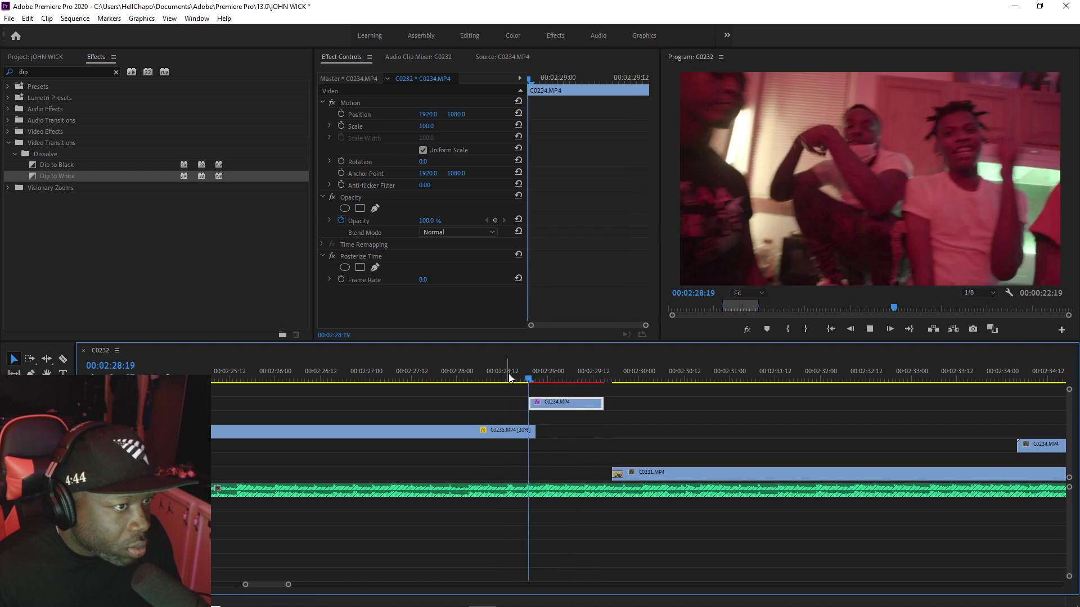
key(space)
key(space)
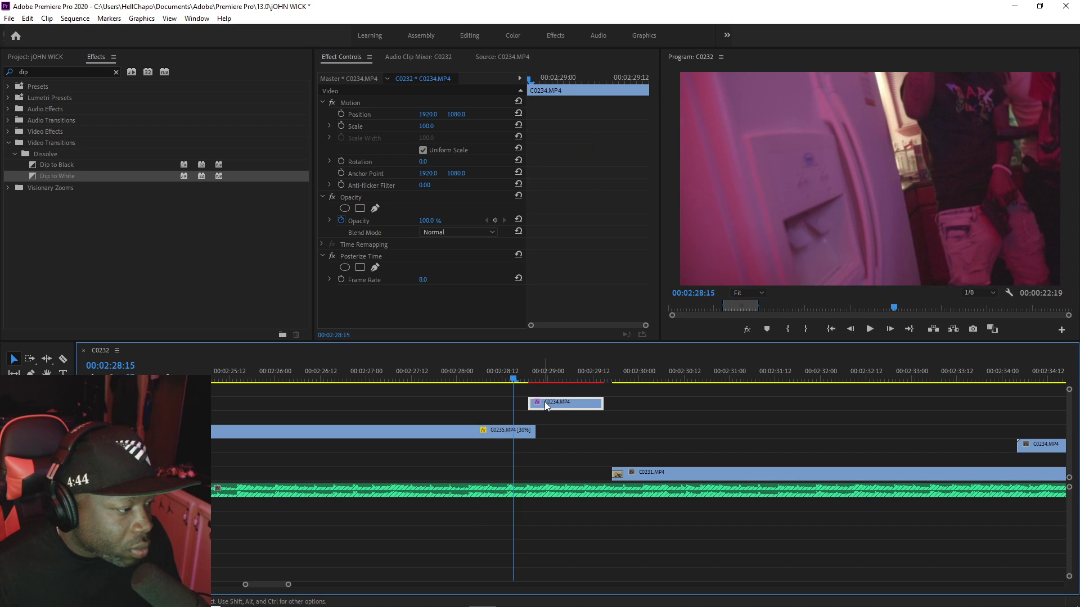
drag(557, 406, 542, 406)
click(487, 373)
key(space)
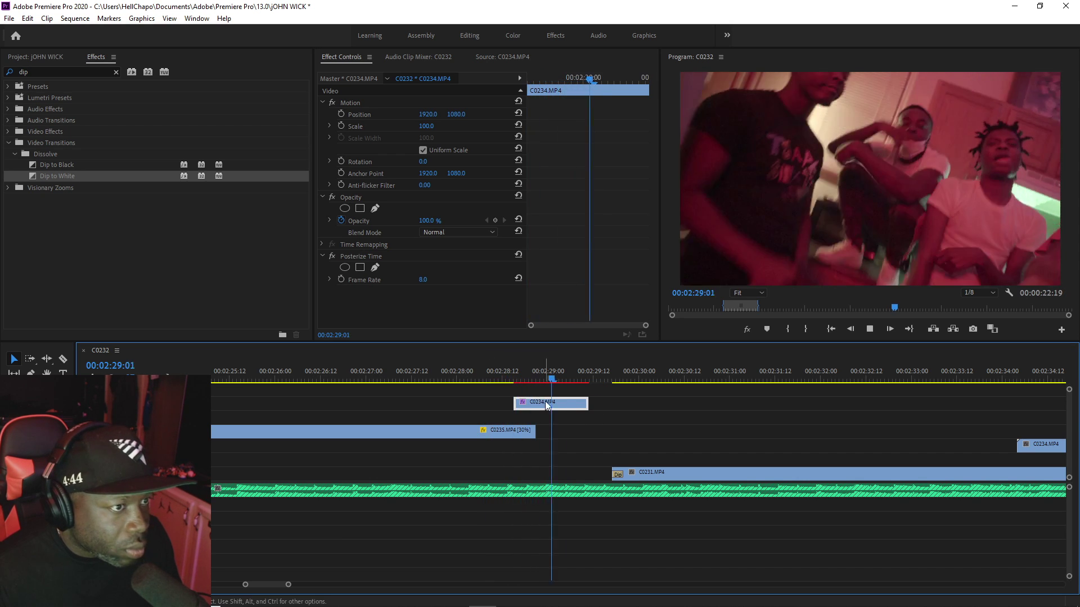
key(space)
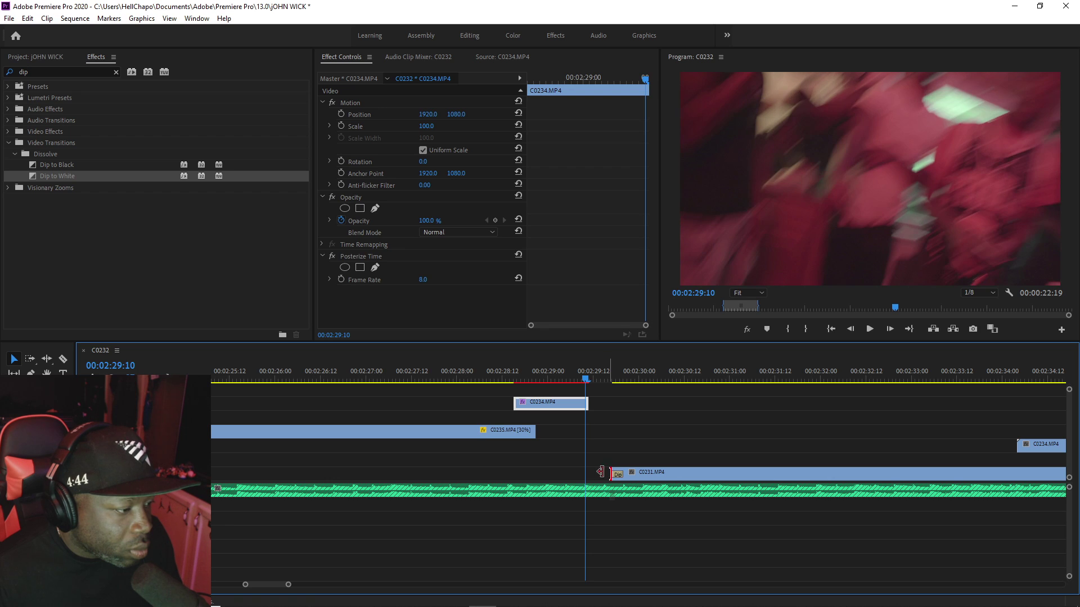
Step: Extend the start of C0231.MP4 back to the end of the posterized C0234.MP4 clip, play the cut and save the project
drag(617, 475, 590, 476)
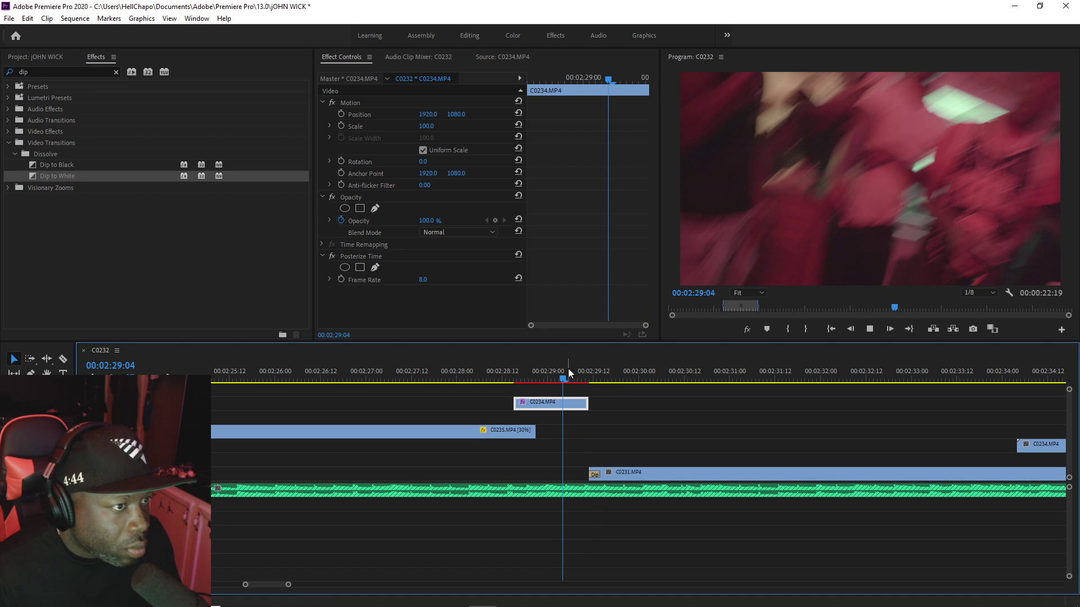
key(space)
click(554, 371)
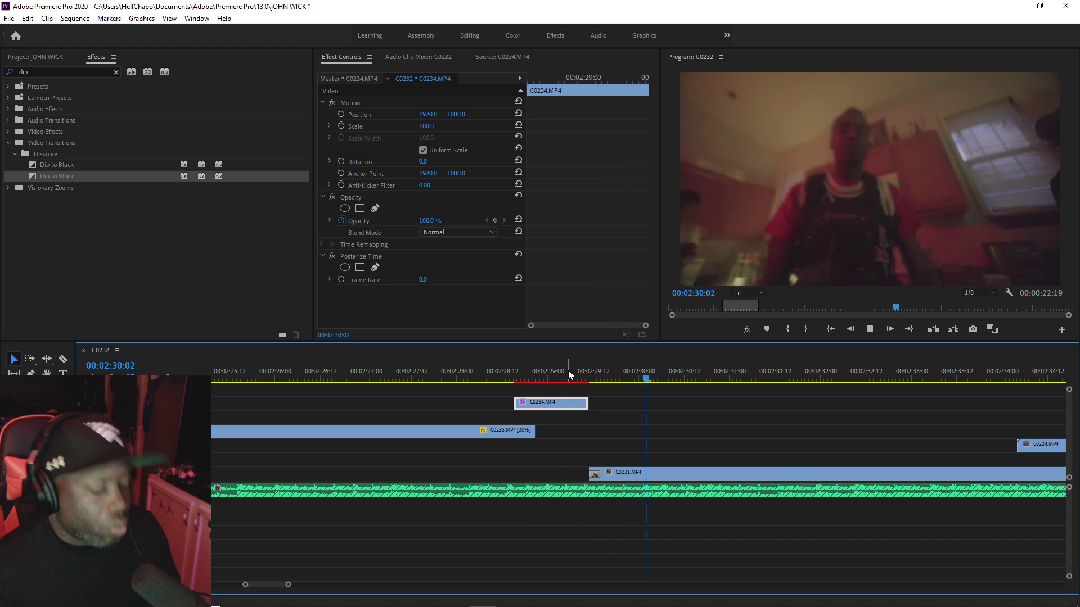
key(space)
key(ctrl+s)
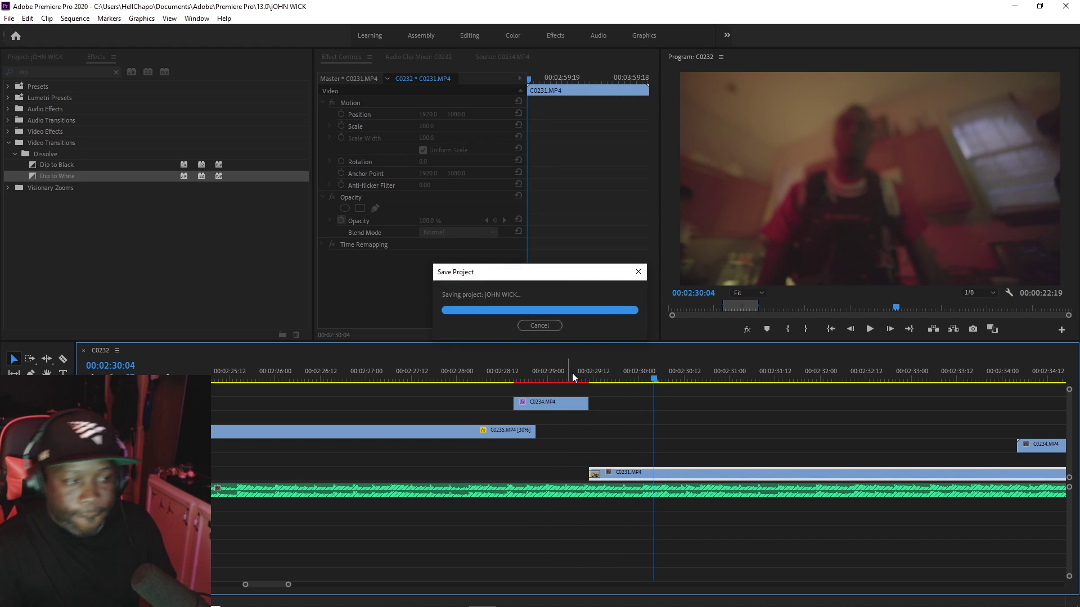
Step: Play on from 00:02:30:04 and split the lower C0234.MP4 clip at 00:02:34:22 and 00:02:36:04
key(space)
key(minus)
key(minus)
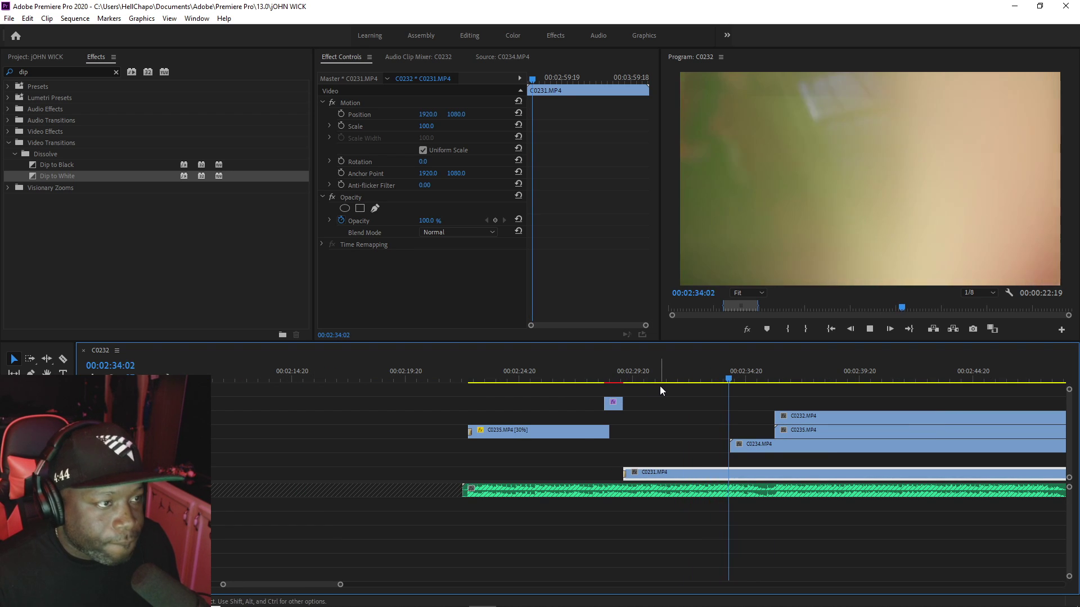
key(space)
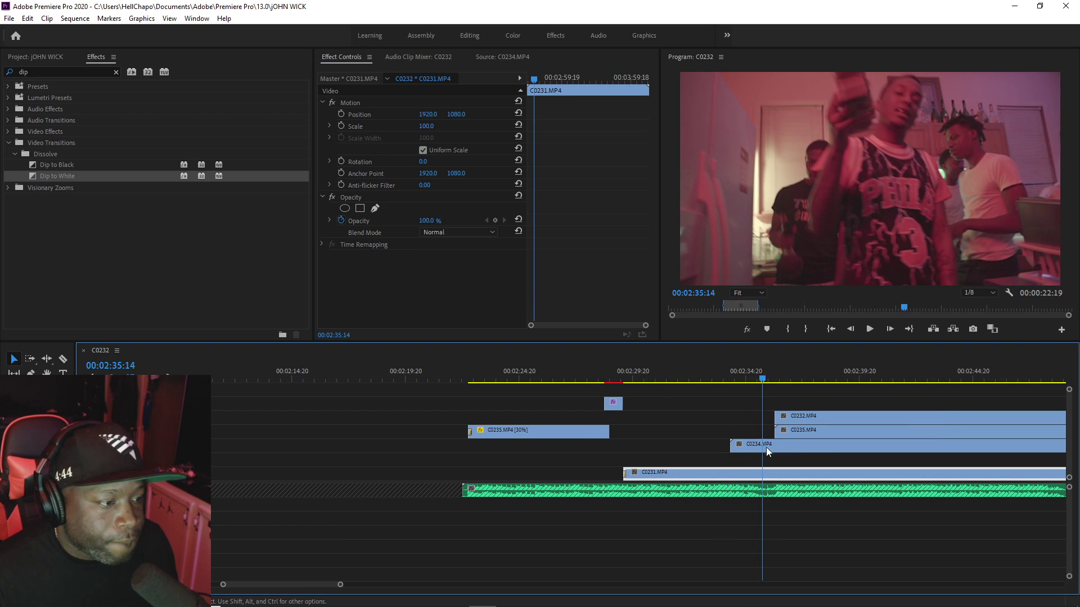
click(726, 371)
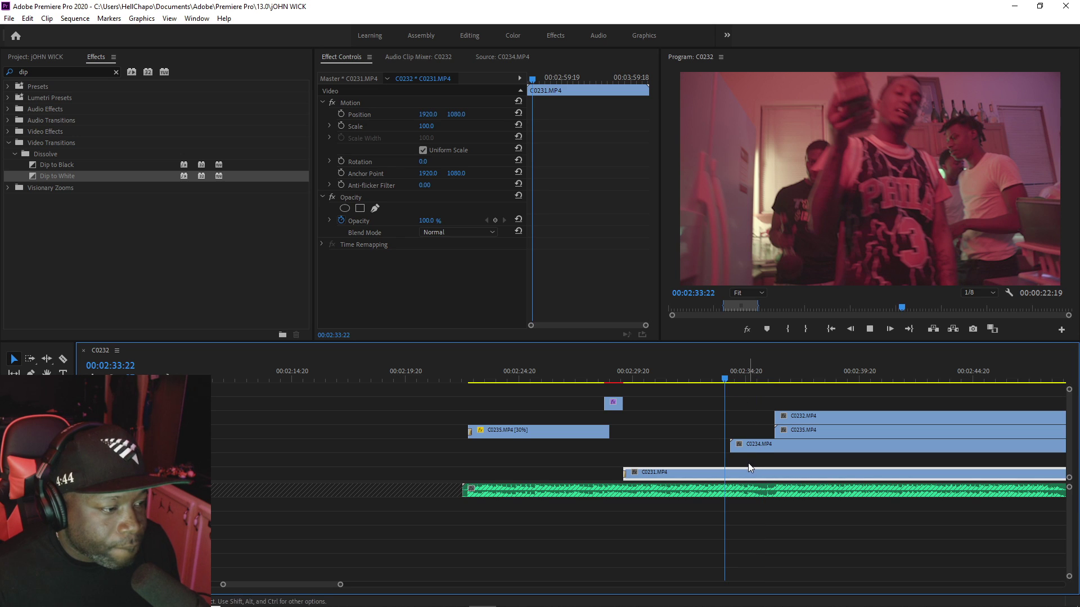
key(space)
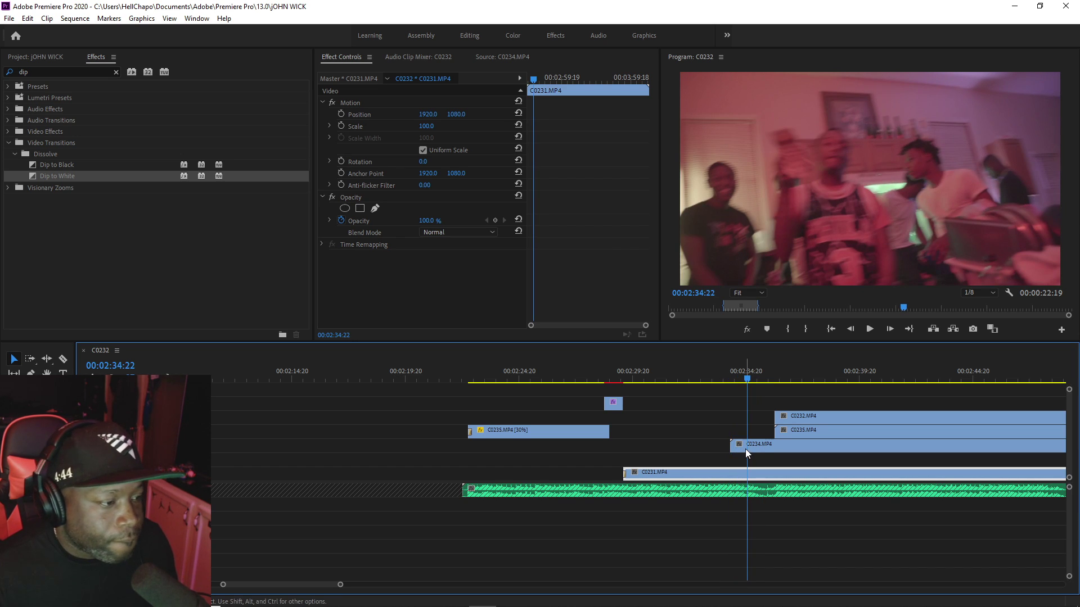
key(space)
key(c)
click(748, 447)
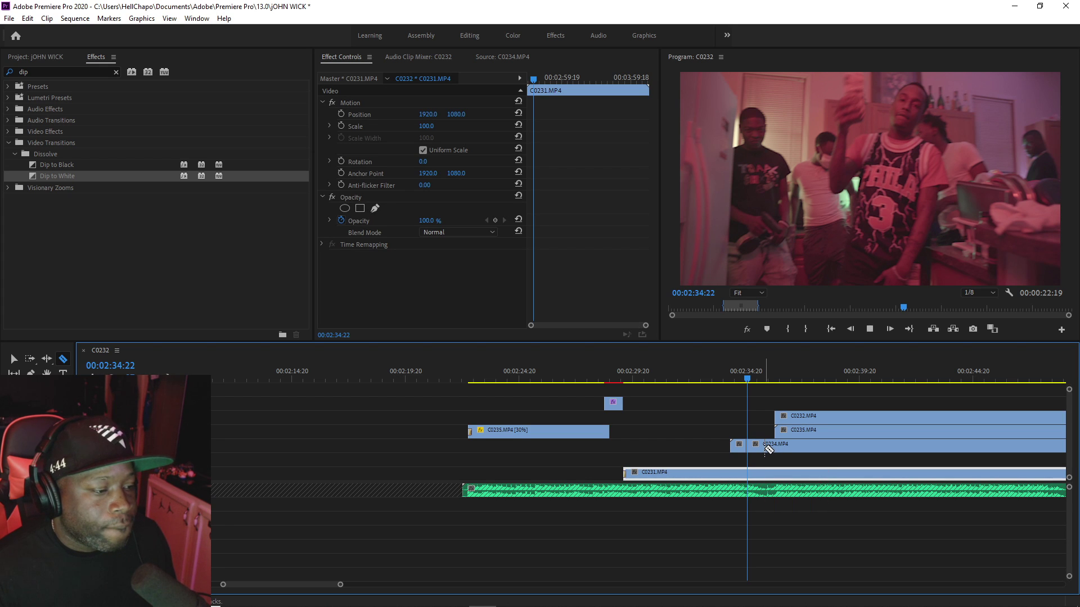
key(space)
key(space)
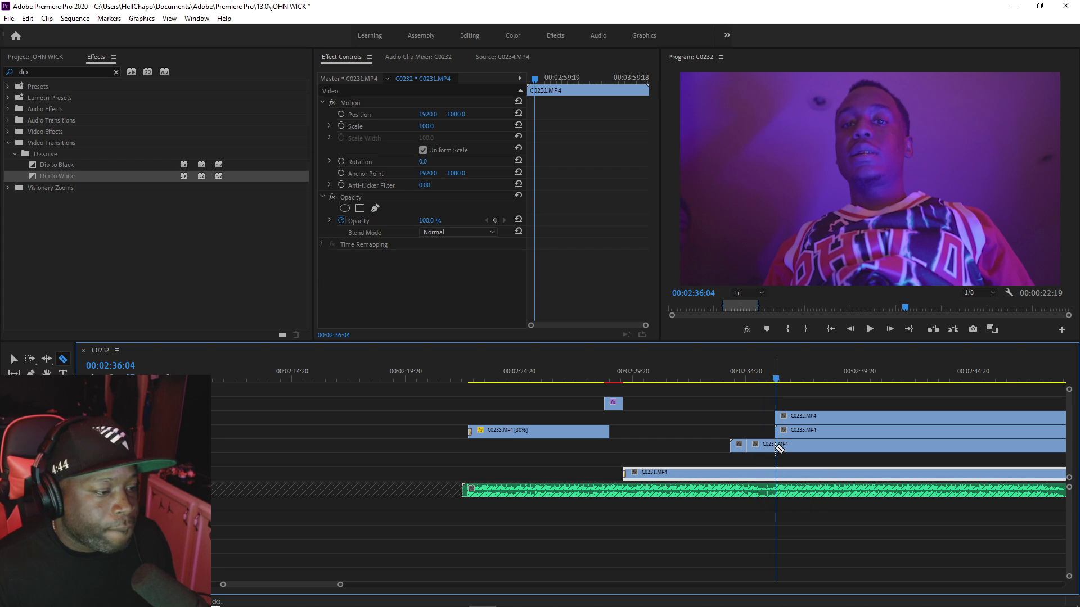
Step: Set the speed of the C0234.MP4 segment between 00:02:34:22 and 00:02:36:04 to 50%
key(v)
right_click(765, 447)
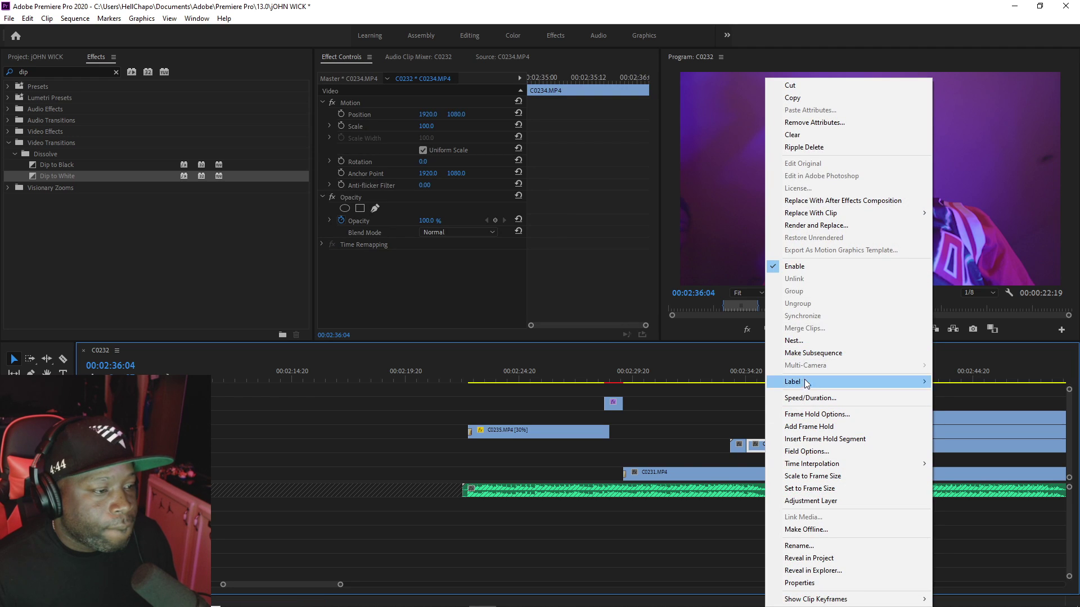
click(805, 398)
text(50)
key(Return)
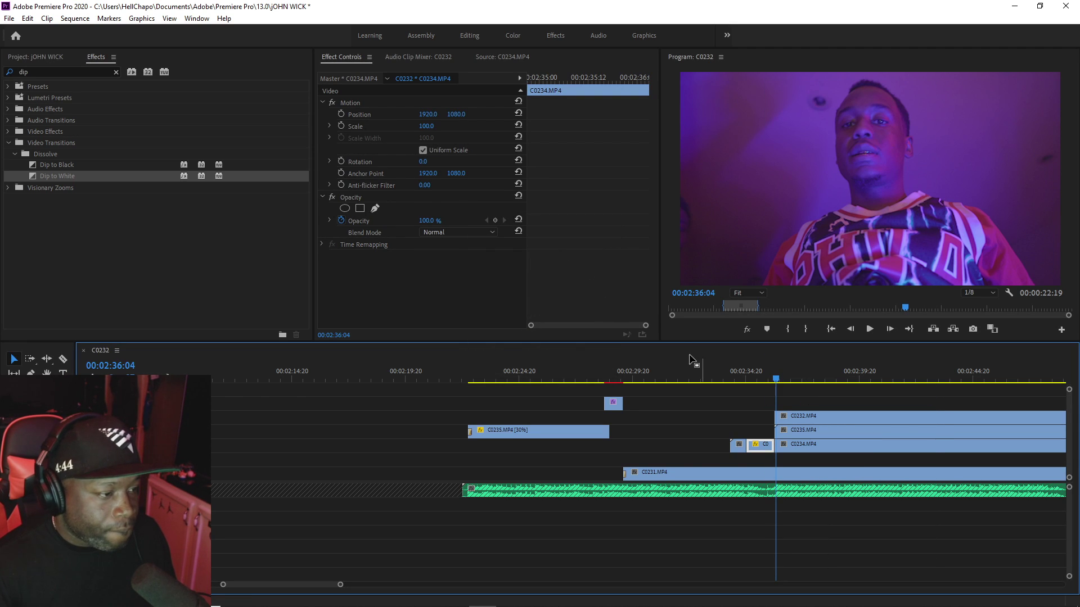
Step: Split C0231.MP4 at the start of the first short C0234.MP4 segment, trim the second part's start to 00:02:36:04 and play it
click(713, 370)
key(c)
click(731, 474)
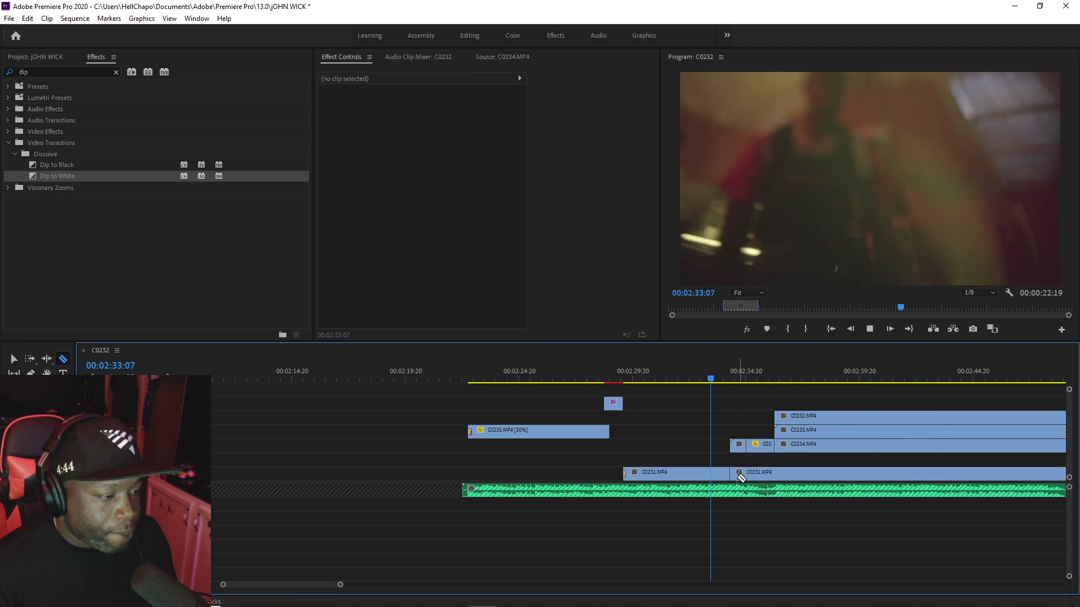
drag(733, 474, 778, 464)
key(space)
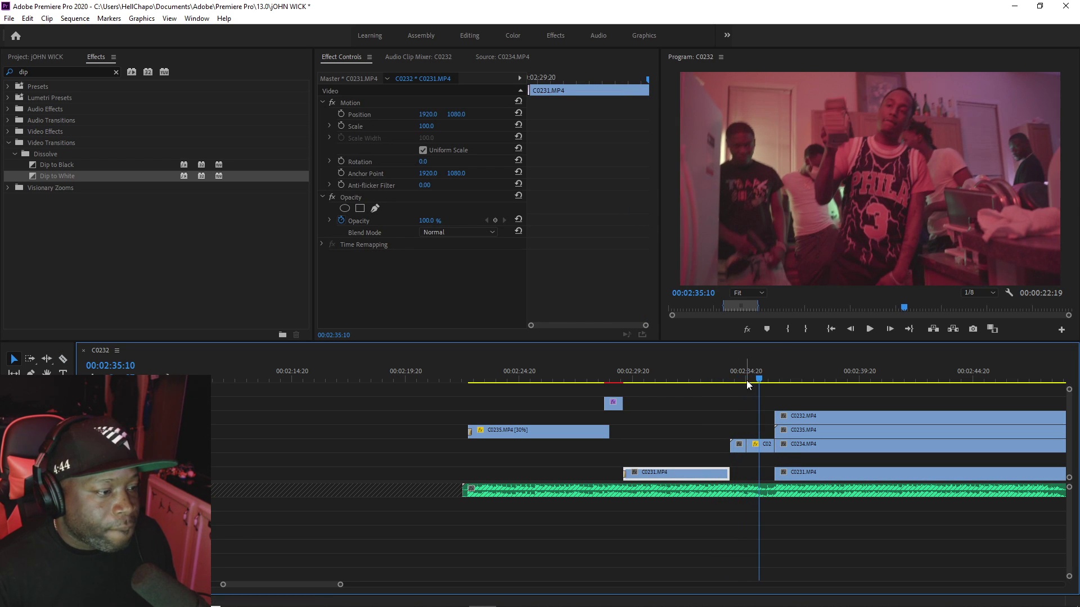
Step: Replay the section, and undo the C0231.MP4 trim and split and the 50% speed change
click(747, 380)
key(space)
key(ctrl+z)
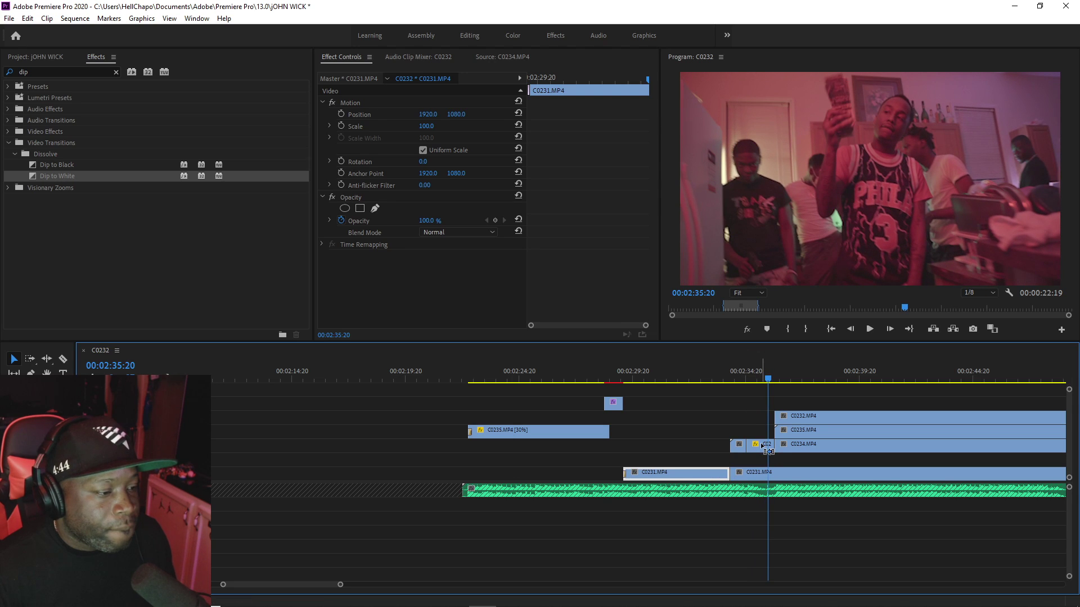
key(ctrl+z)
key(ctrl+z)
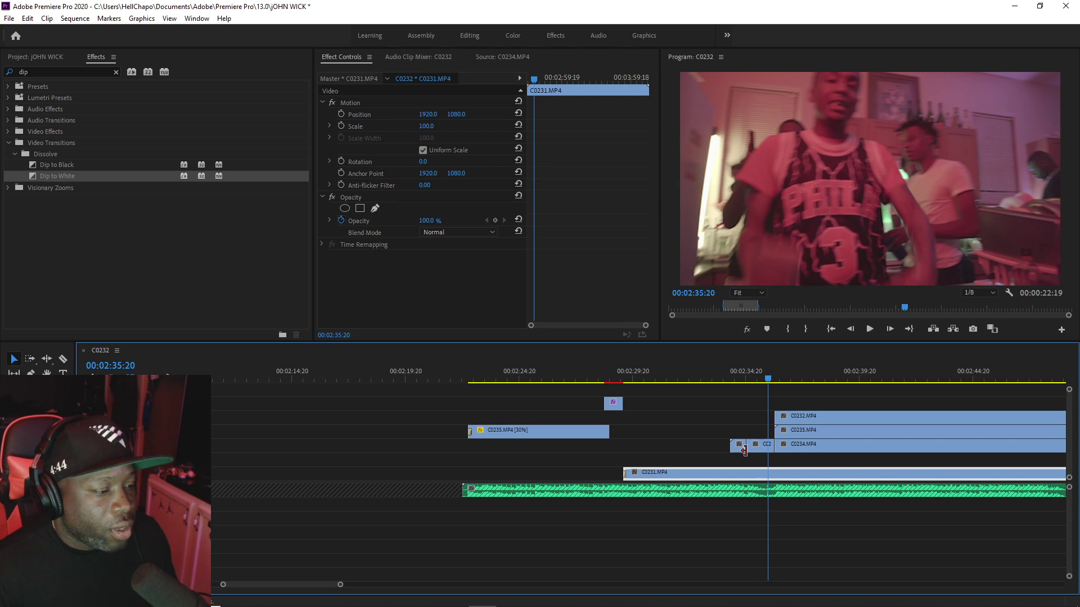
Step: Extend the start of C0235.MP4 back to the 00:02:34:22 split and cut off a 00:00:01:06 opening segment
key(space)
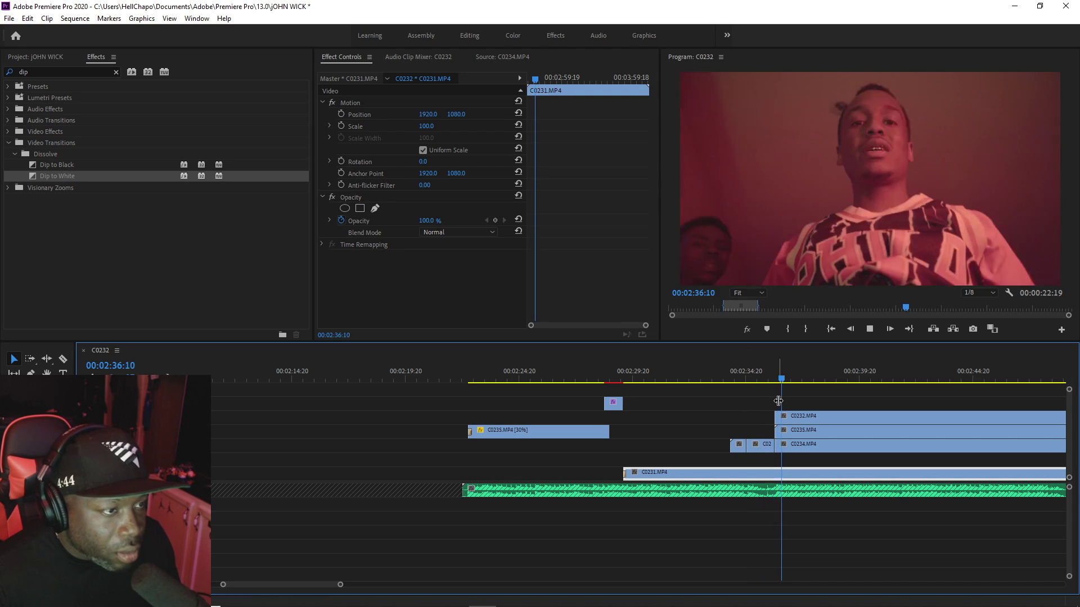
mouse_move(769, 415)
mouse_down()
mouse_move(835, 417)
mouse_move(767, 433)
mouse_up()
key(c)
click(805, 431)
key(v)
Step: Set the speed of the separated C0235.MP4 opening segment to 30%
right_click(767, 433)
click(795, 398)
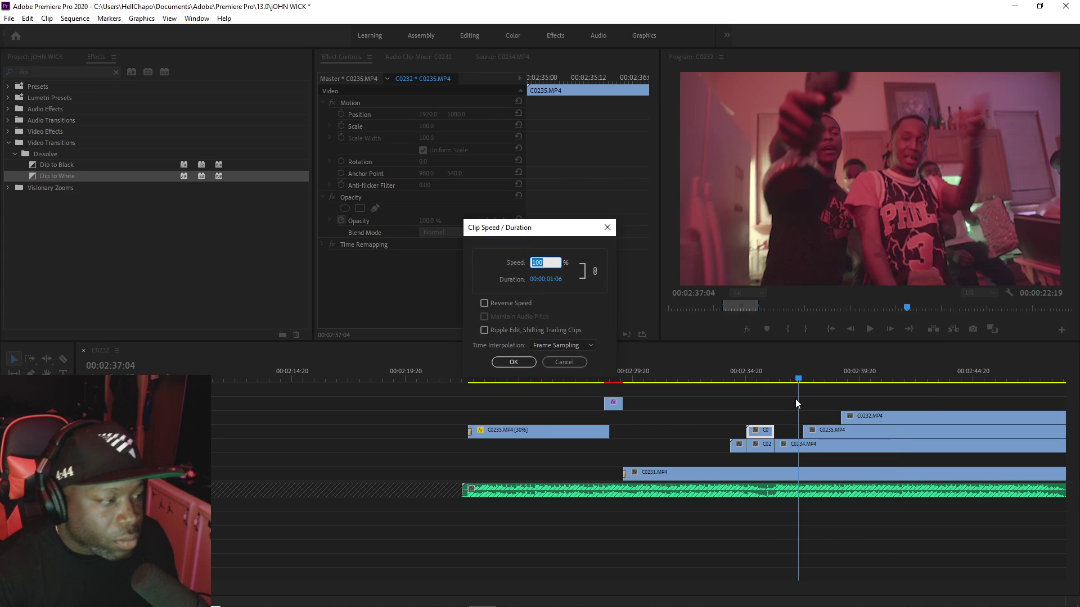
text(30)
key(Return)
Step: Delete the C0234.MP4 segment beneath the slowed C0235.MP4 segment and play the section up to 00:02:36:07
click(725, 377)
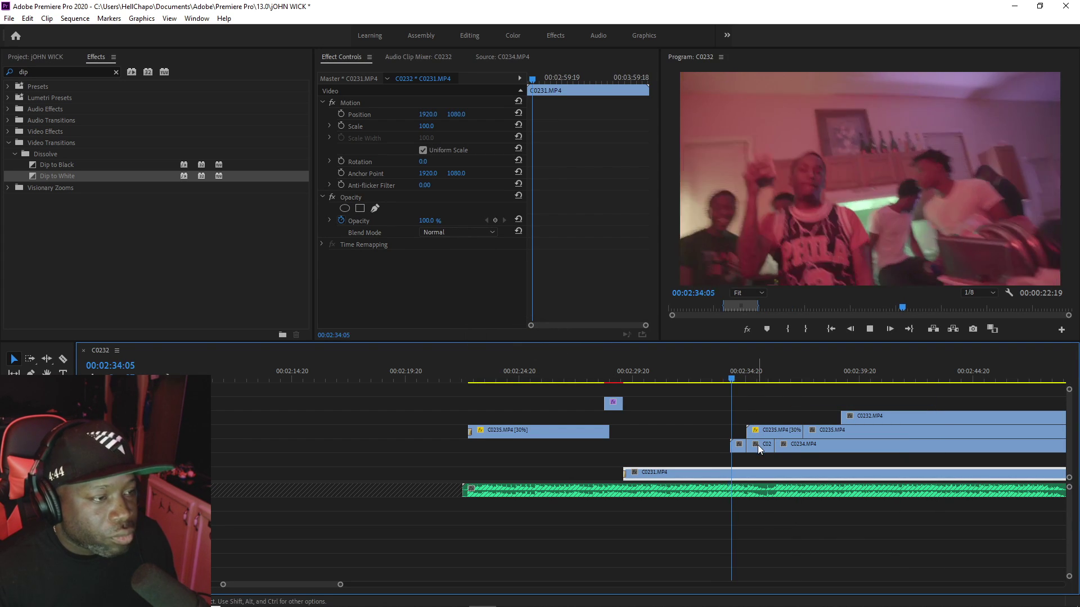
click(756, 444)
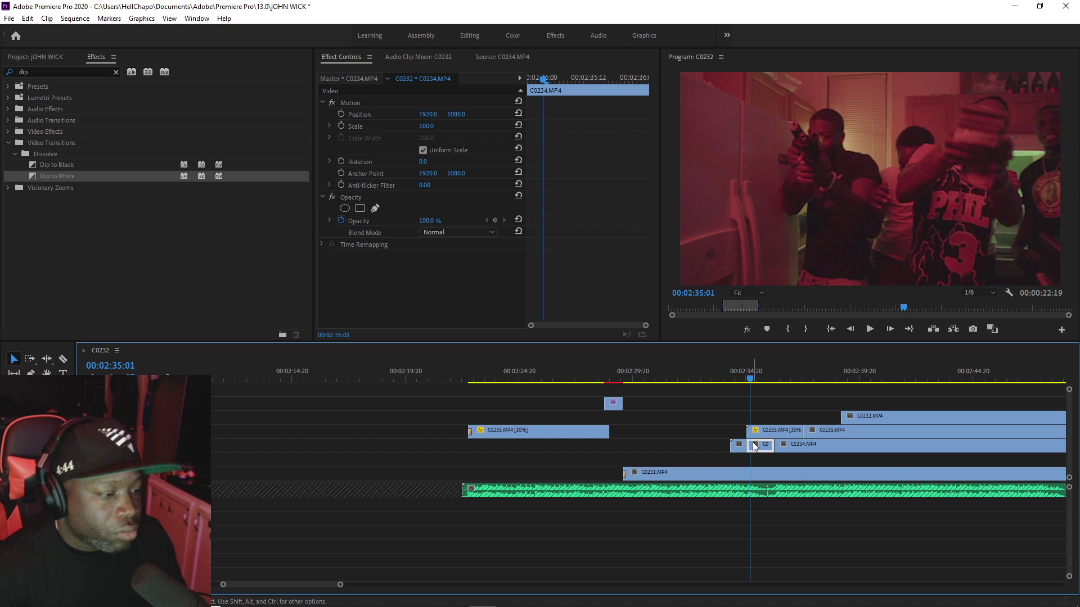
key(Delete)
key(space)
key(space)
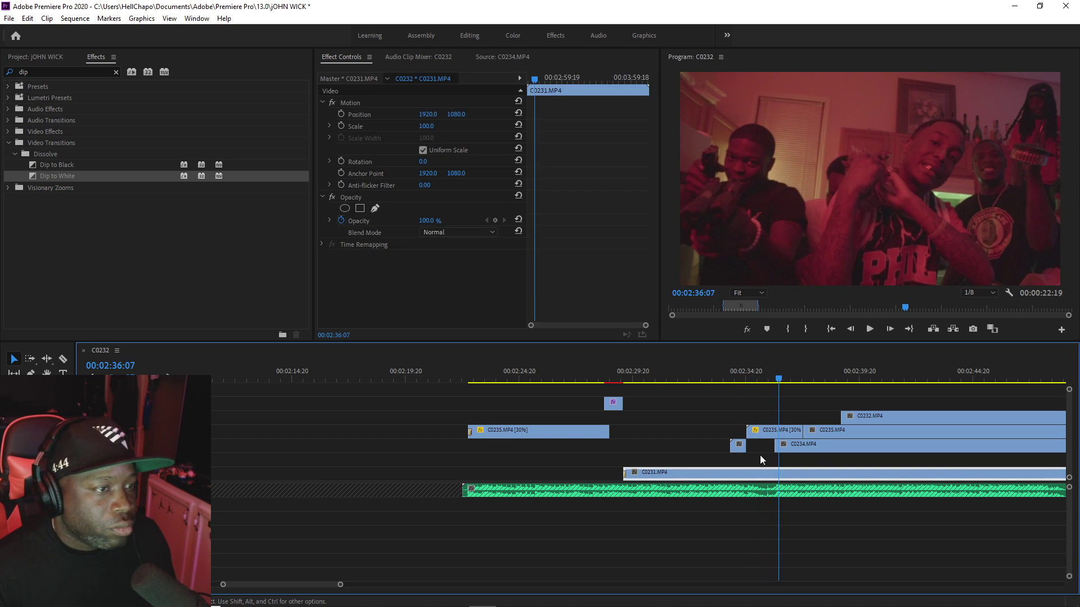
Step: Shorten the end of the 30% C0235.MP4 segment by 23 frames and replay the section
drag(748, 430, 776, 426)
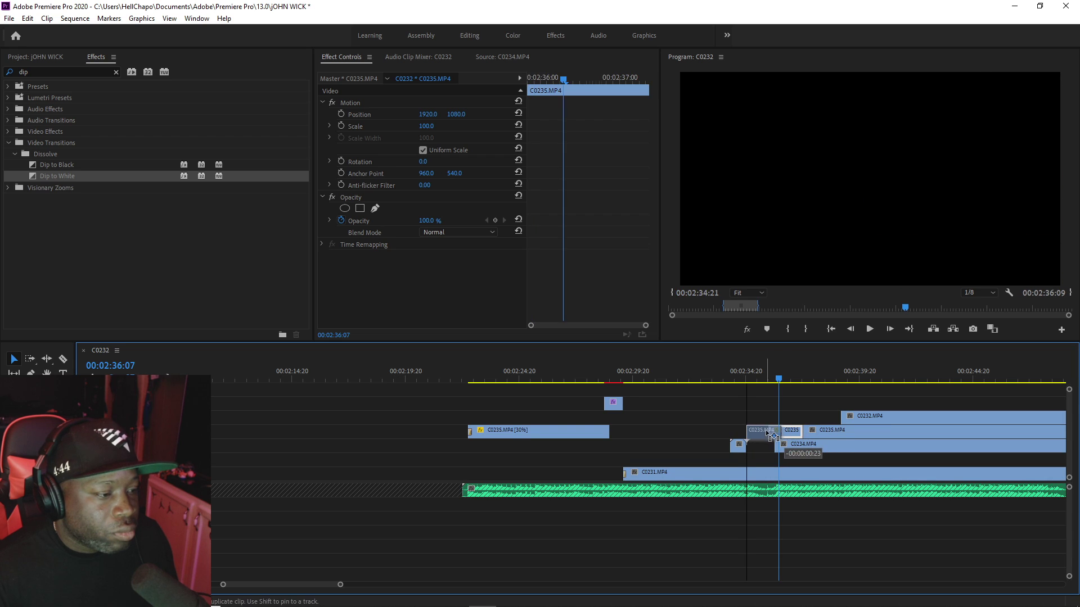
click(737, 373)
key(space)
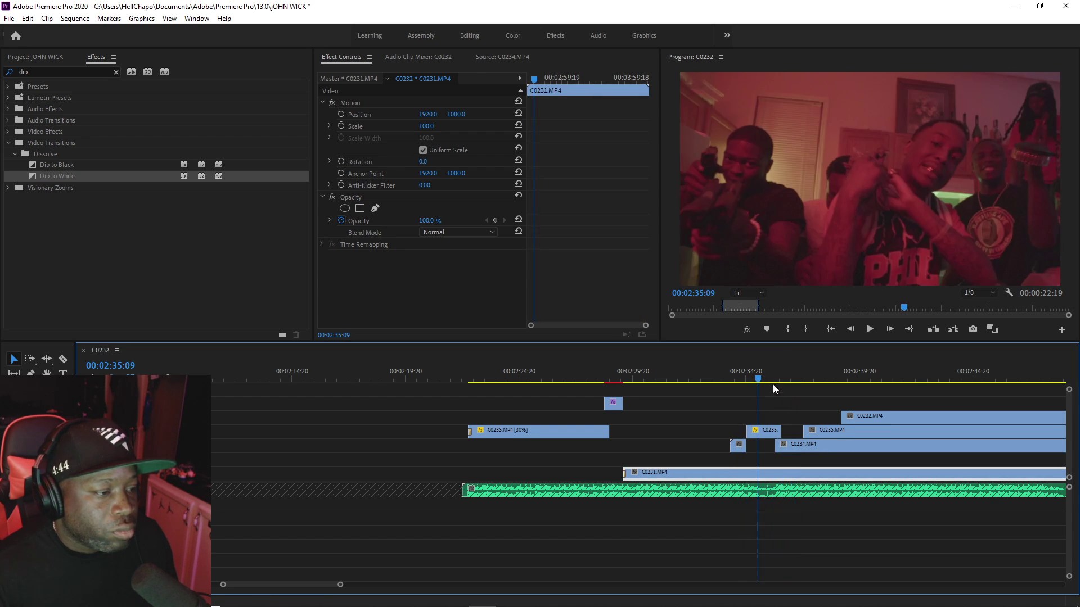
key(space)
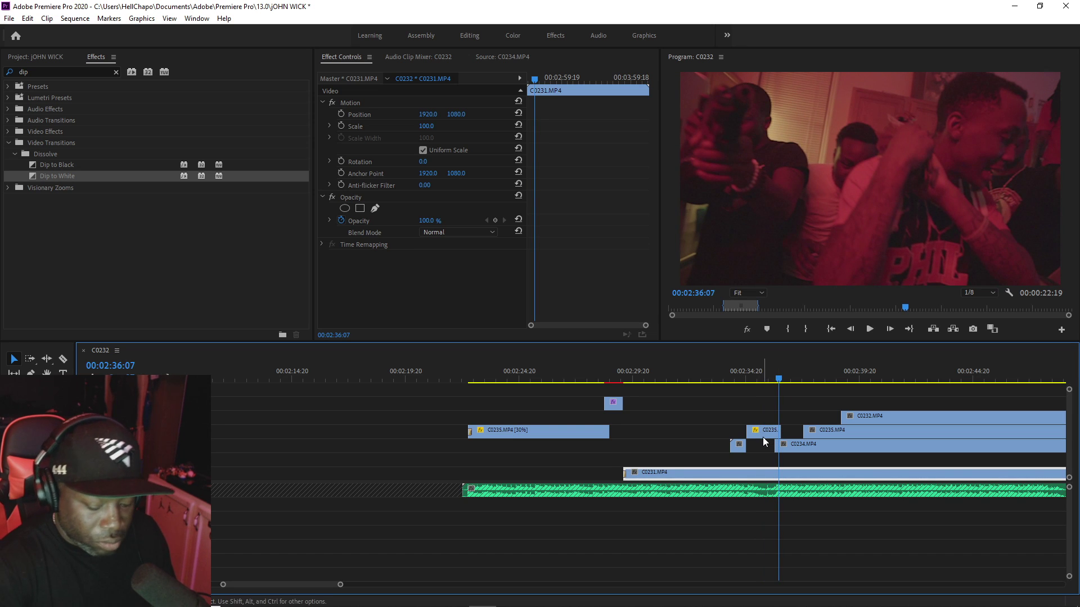
Step: Replay the slowed C0235.MP4 segment and split it at 00:02:36:01
key(=)
click(570, 373)
key(space)
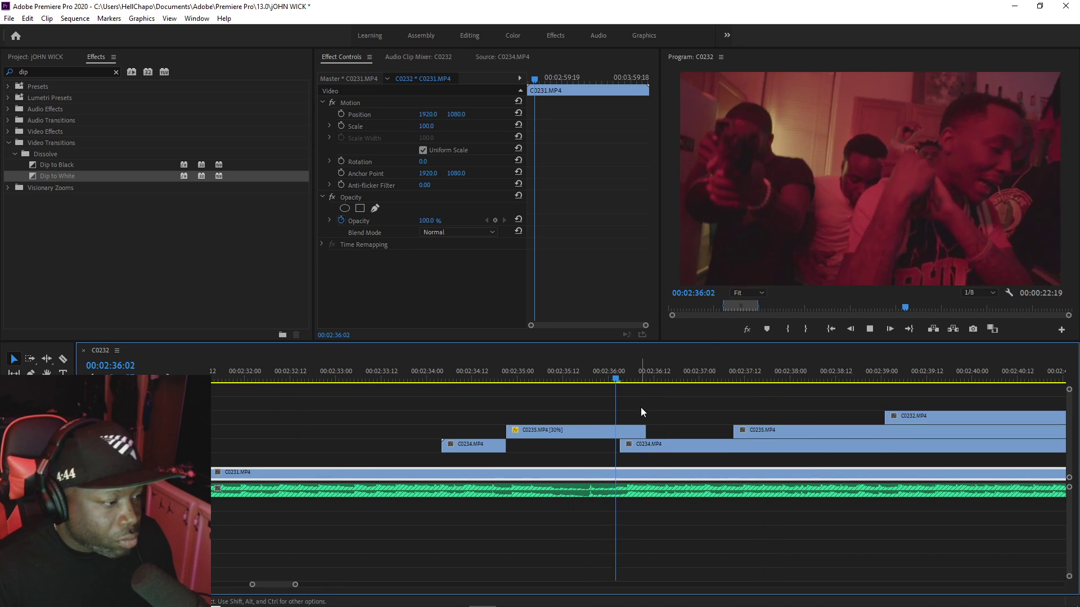
key(c)
click(612, 431)
key(v)
click(633, 432)
key(space)
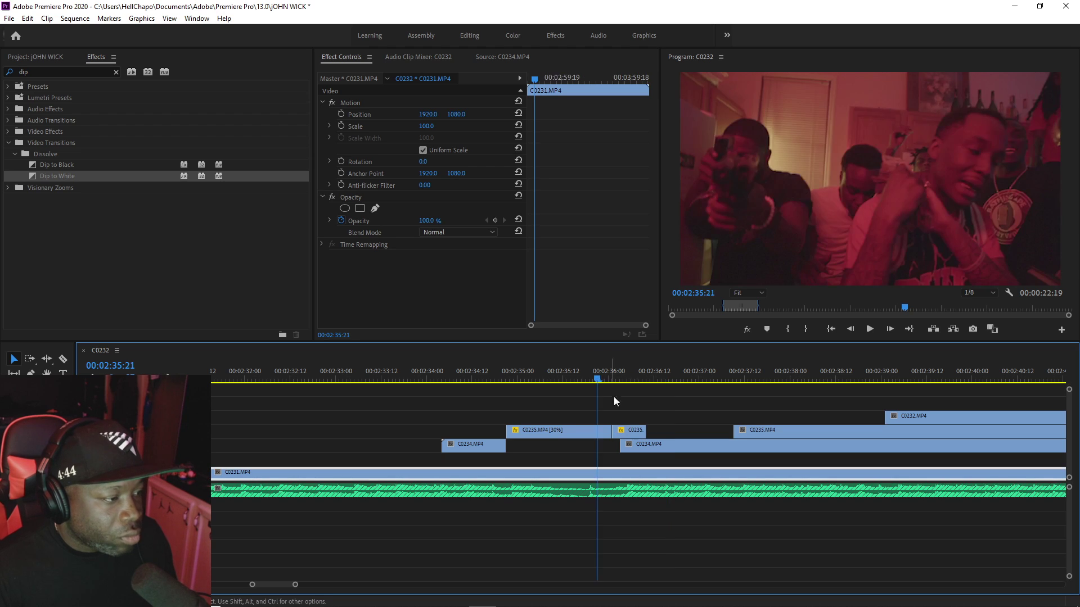
Step: Set the speed of the short split-off end of the C0235.MP4 segment to 100%
right_click(633, 432)
click(677, 398)
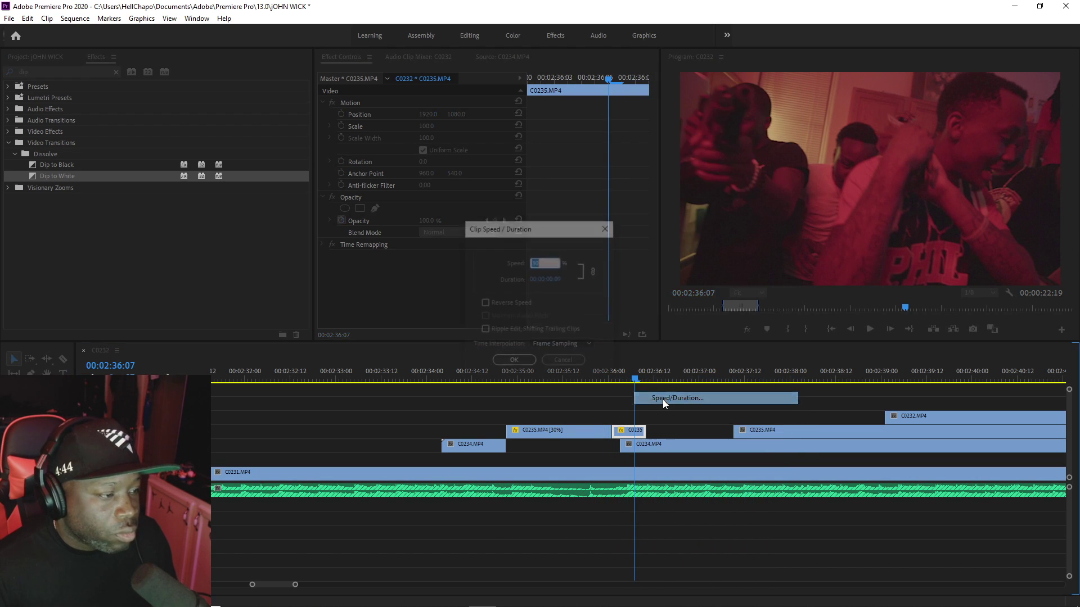
text(100)
key(Return)
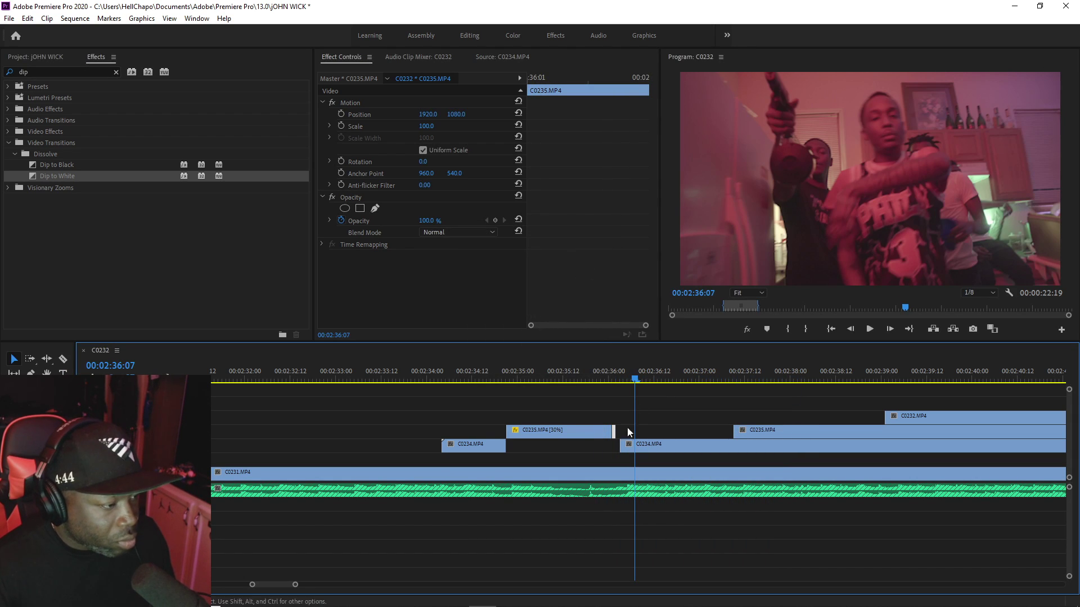
Step: Extend the end of the short C0235.MP4 segment to 00:02:36:07, replay the cut and save the project
drag(616, 432, 638, 432)
click(595, 370)
key(space)
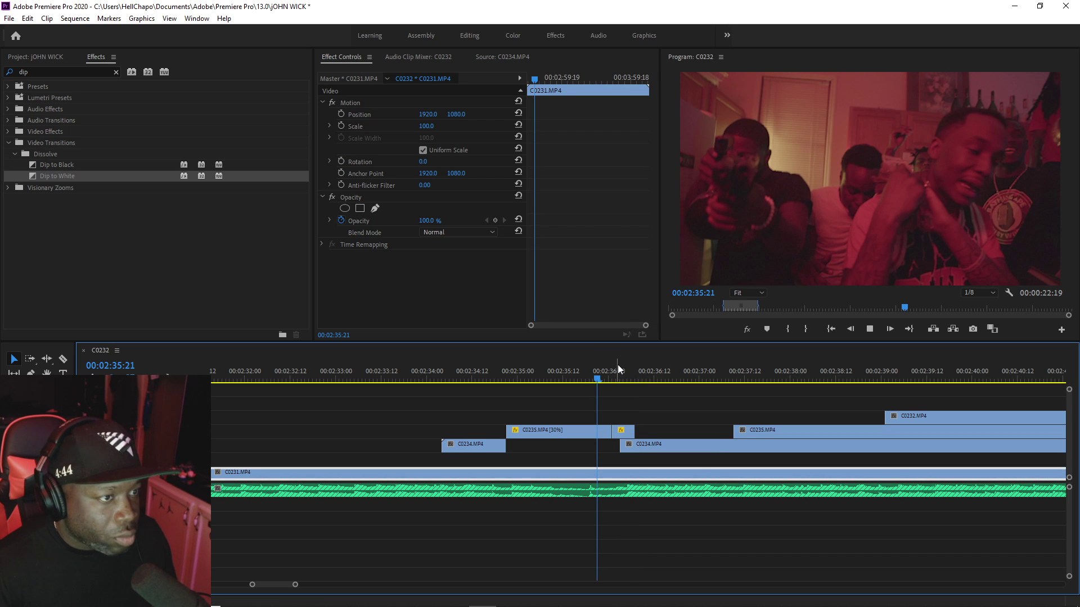
click(613, 369)
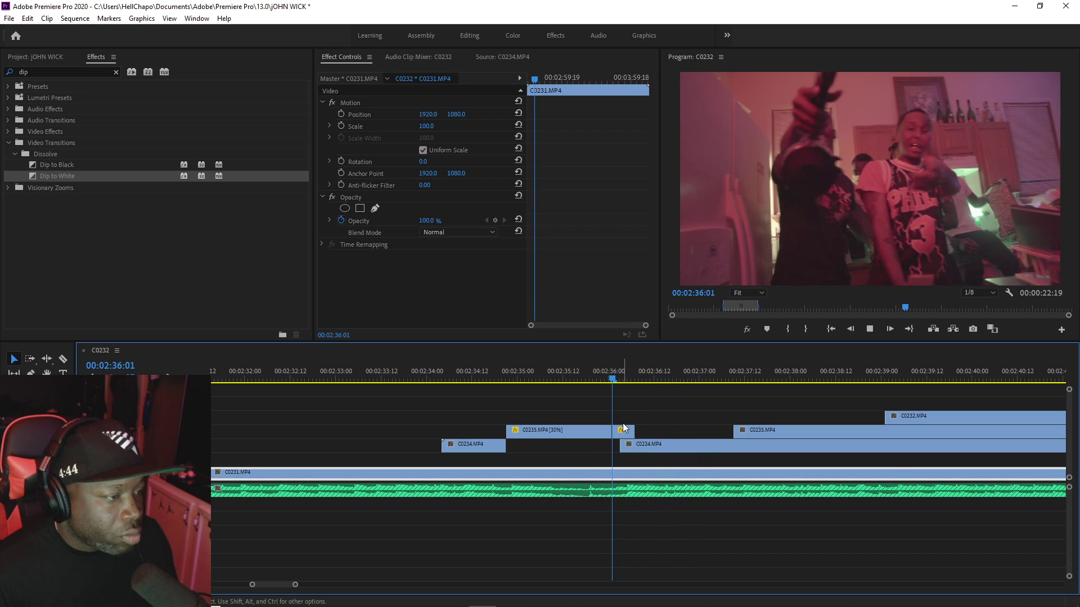
key(space)
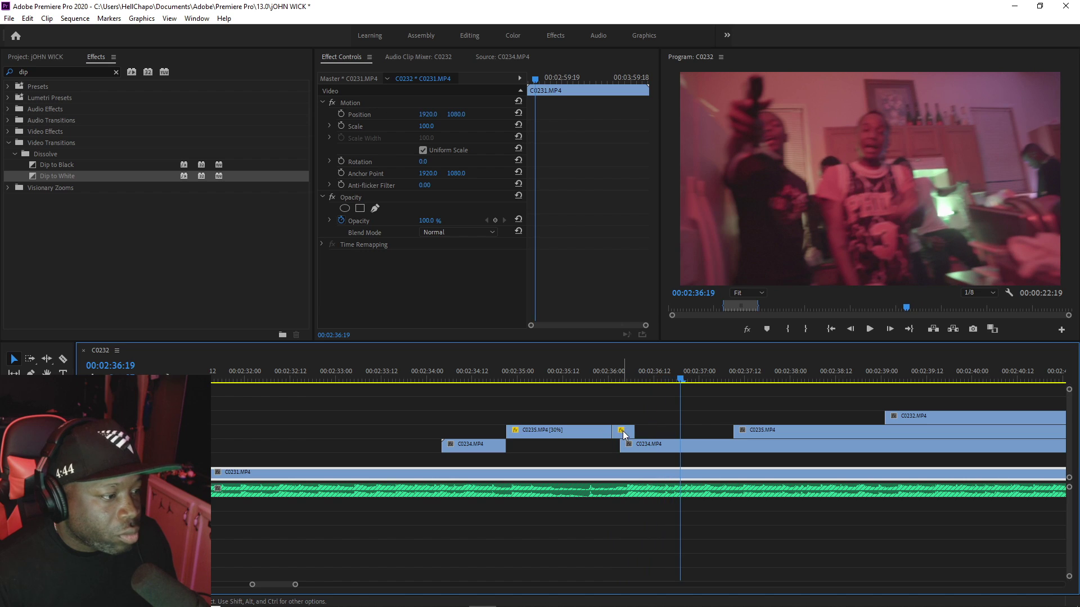
click(623, 431)
key(ctrl+s)
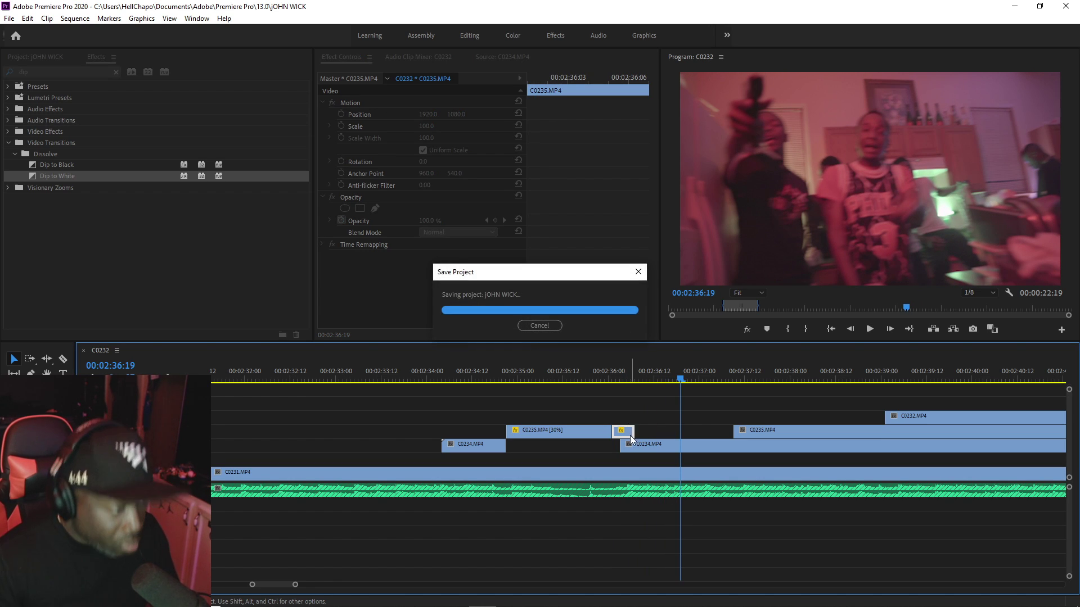
Step: Find the Invert video effect with "inver", apply it to the short C0235.MP4 segment and replay the cut
key(c)
key(v)
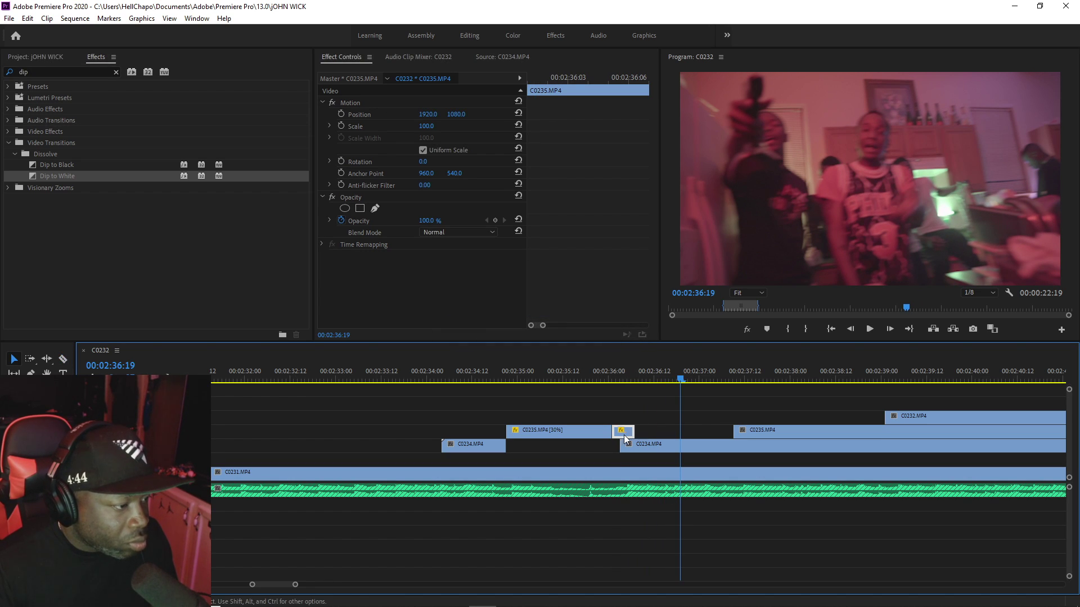
double_click(63, 72)
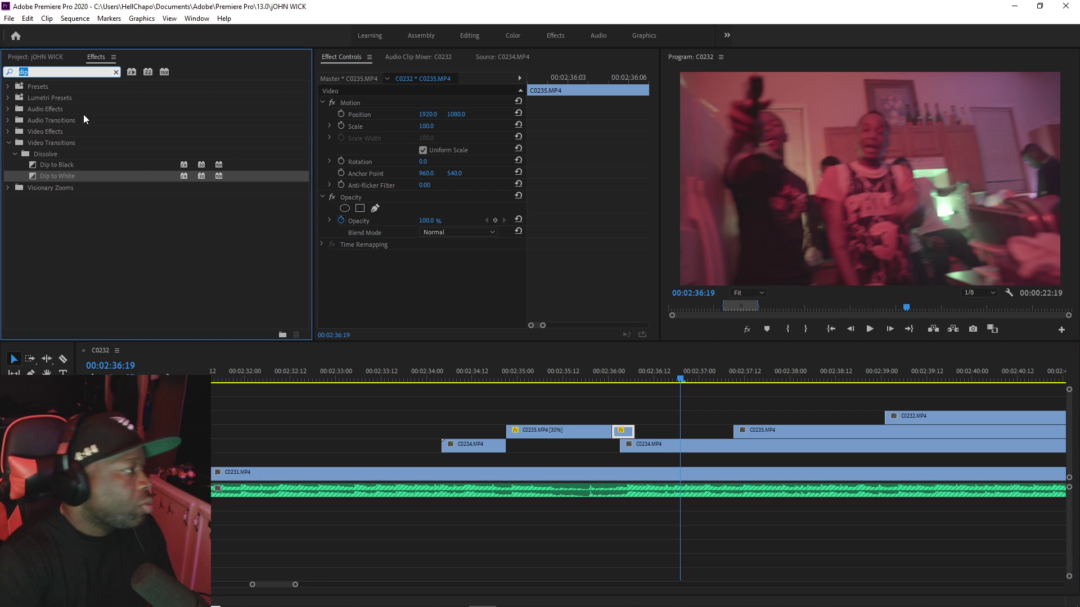
text(inver)
drag(30, 185, 381, 261)
click(592, 365)
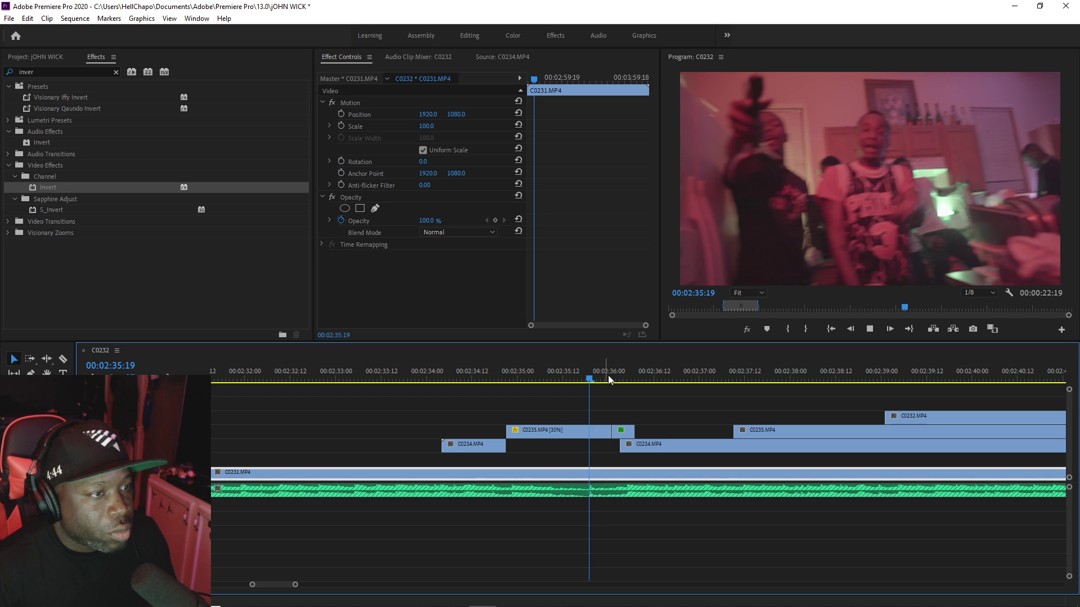
key(space)
click(601, 380)
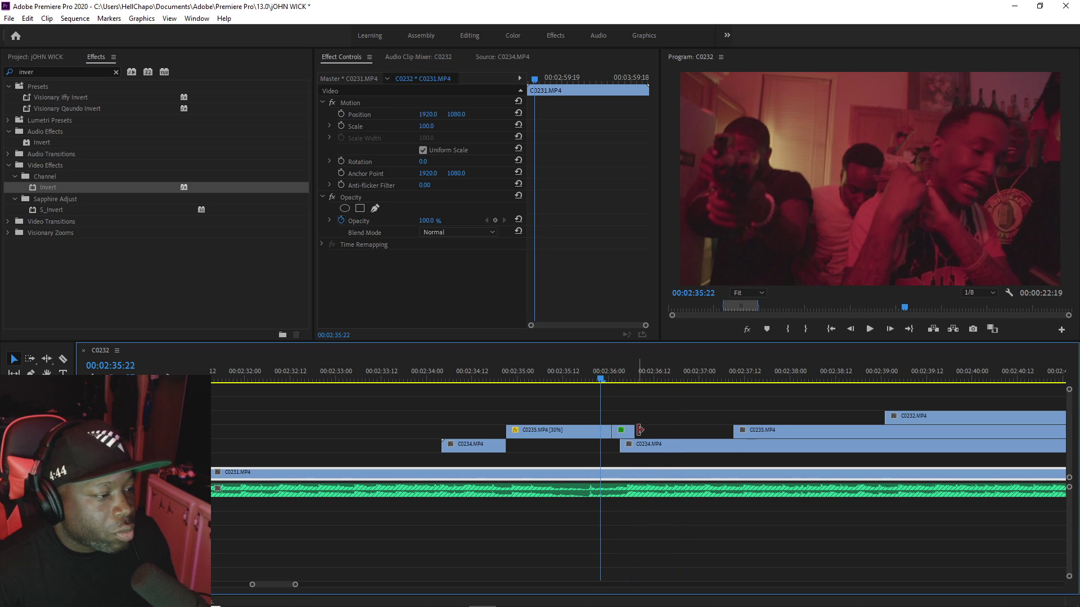
Step: Shift the cut between the slowed C0235.MP4 segment and its short inverted end to 00:02:36:03, save the project and replay the cut
mouse_move(633, 431)
mouse_down()
mouse_move(615, 432)
mouse_move(634, 433)
mouse_up()
key(space)
click(615, 378)
key(space)
click(615, 383)
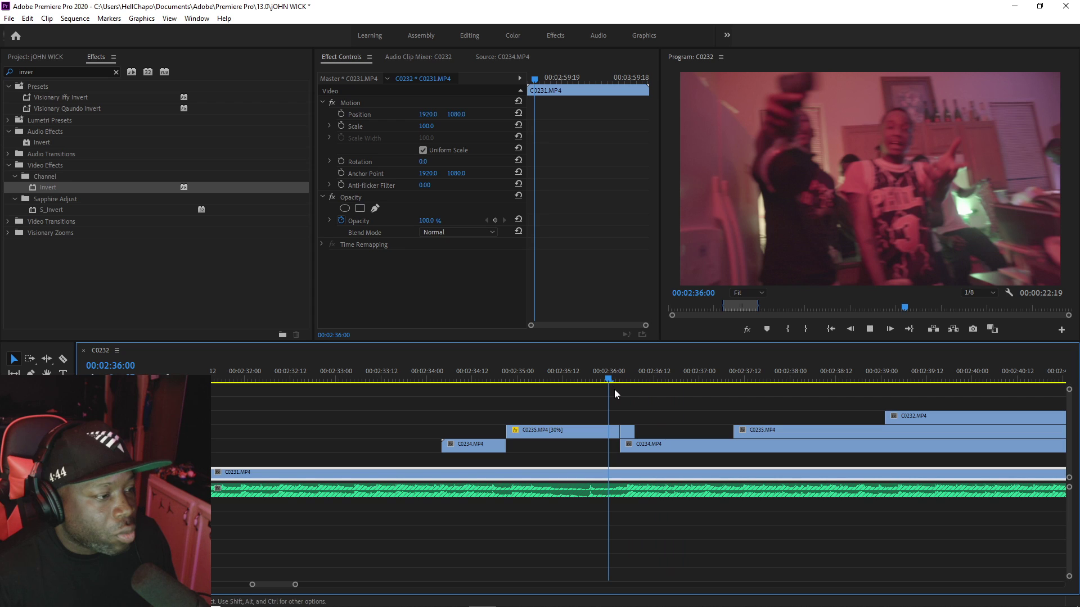
click(619, 378)
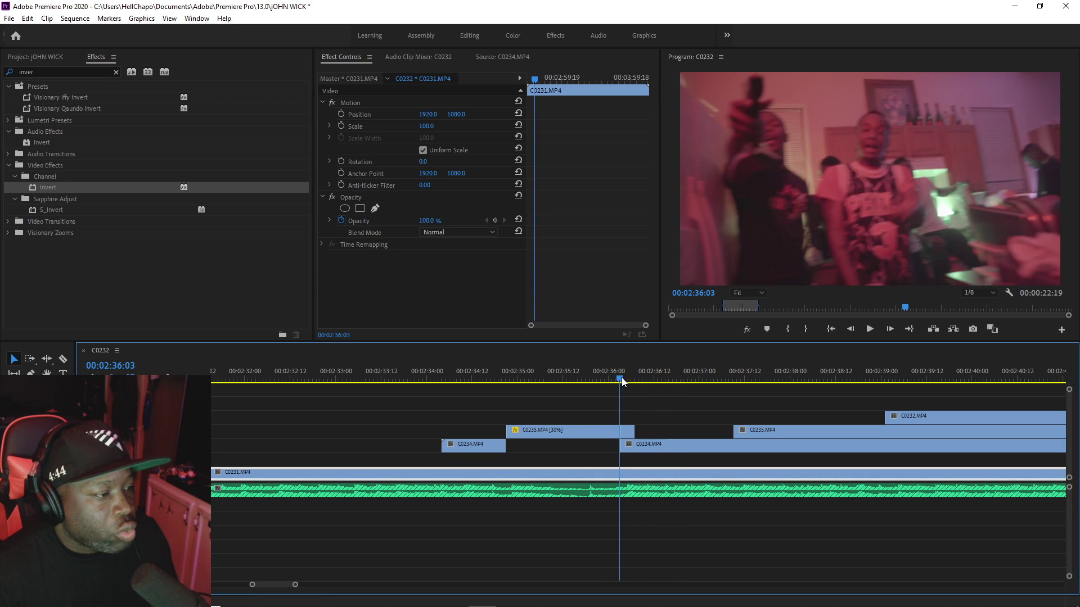
key(ctrl+k)
click(586, 377)
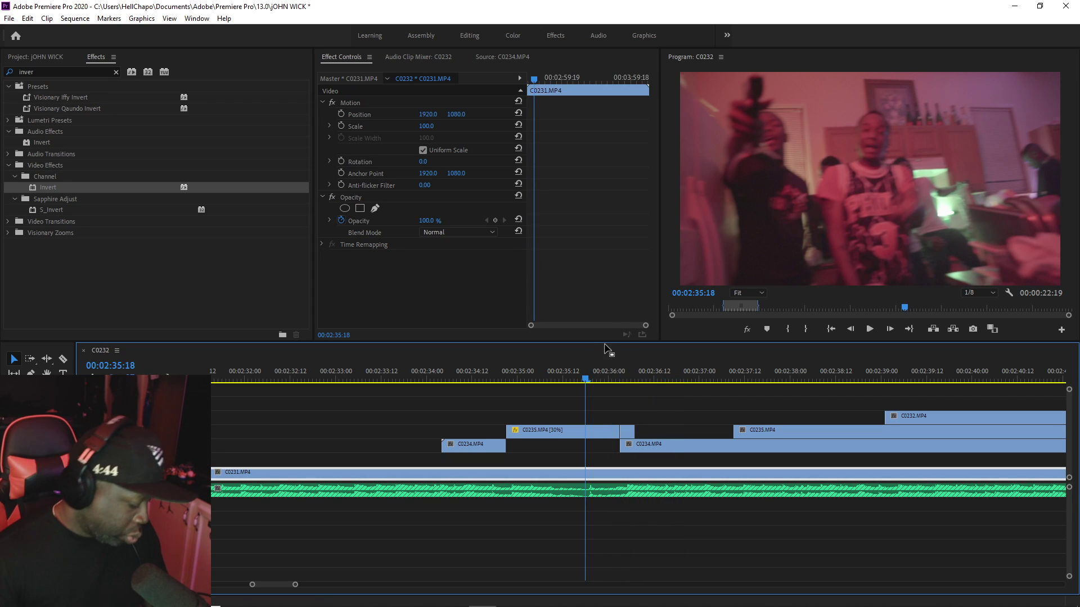
key(ctrl+s)
key(space)
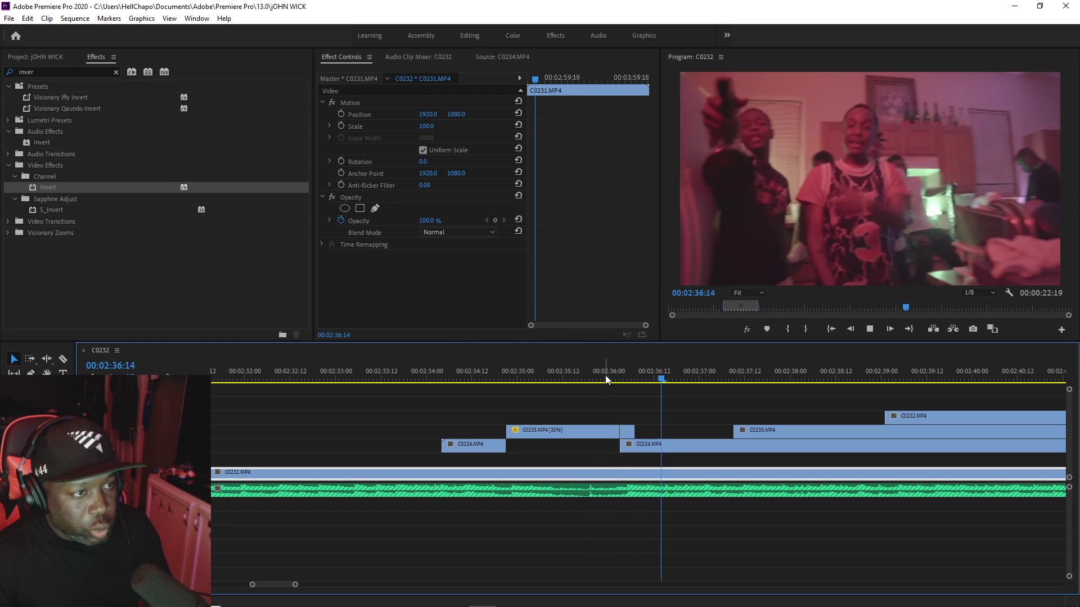
Step: Replay the passage after 00:02:36:00 and split the C0234.MP4 clip at 00:02:37:05 and about 00:02:37:17
click(627, 371)
click(615, 369)
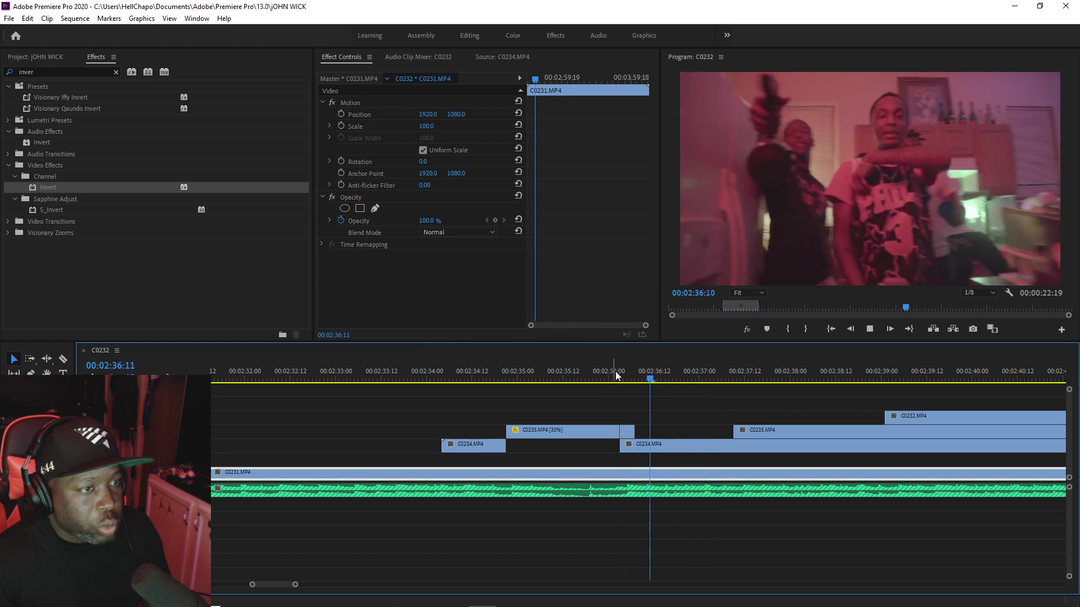
click(609, 372)
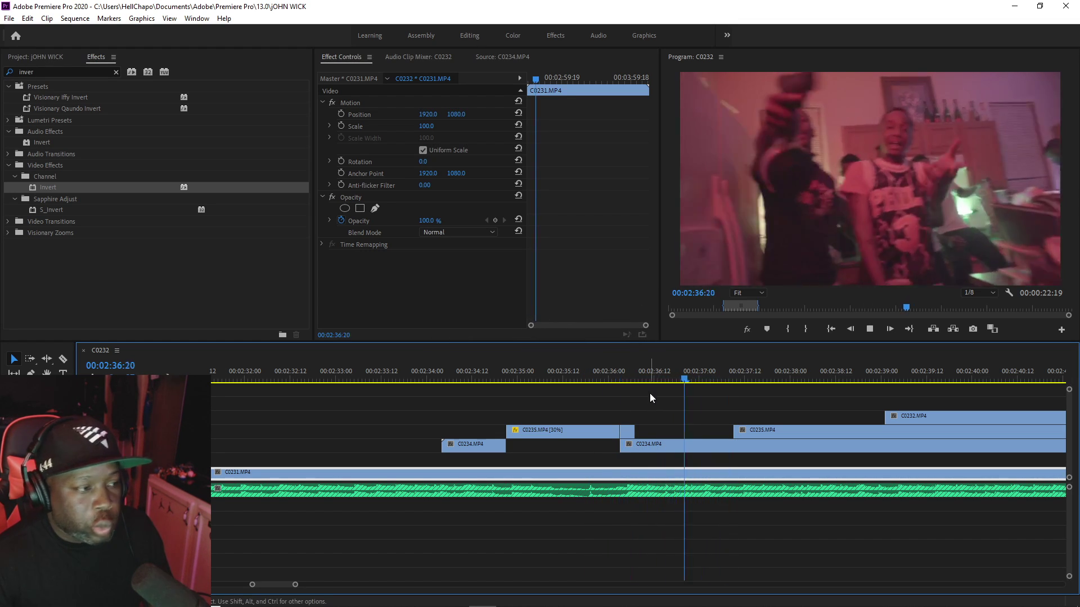
click(641, 373)
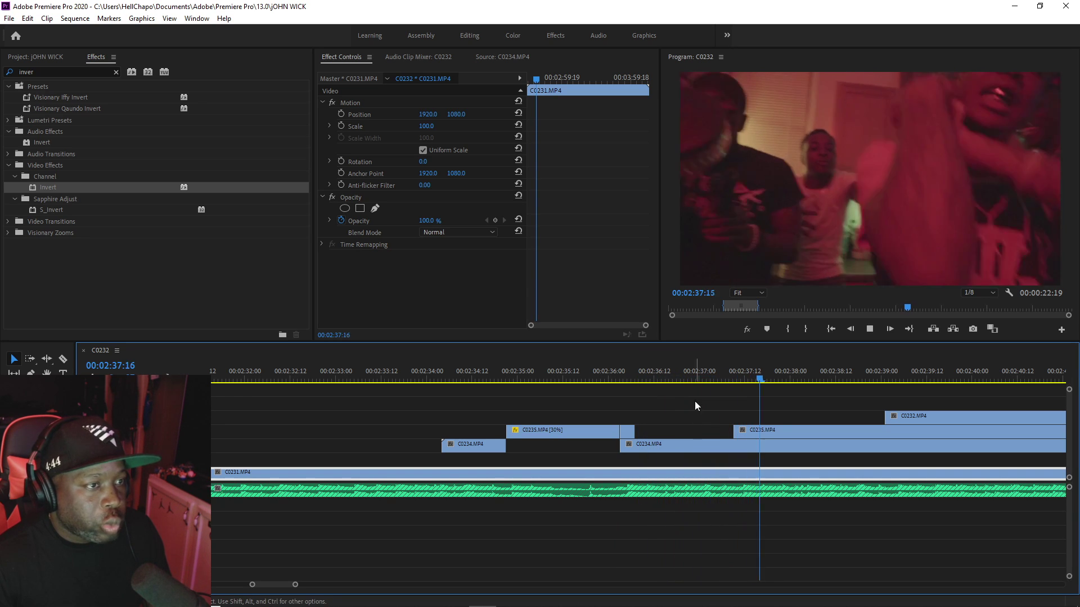
click(640, 375)
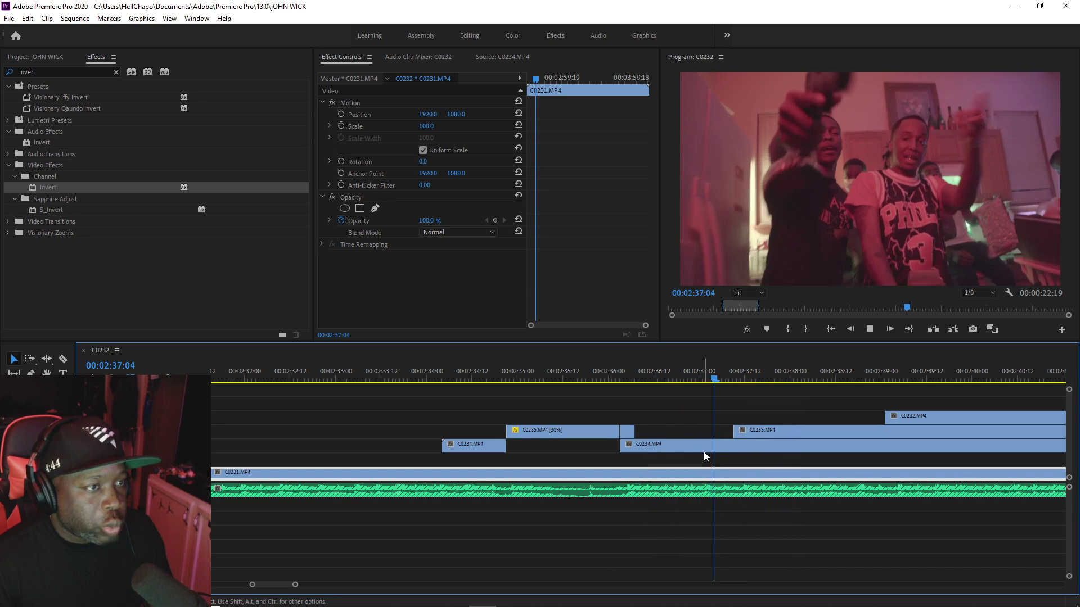
key(space)
key(c)
click(721, 447)
key(v)
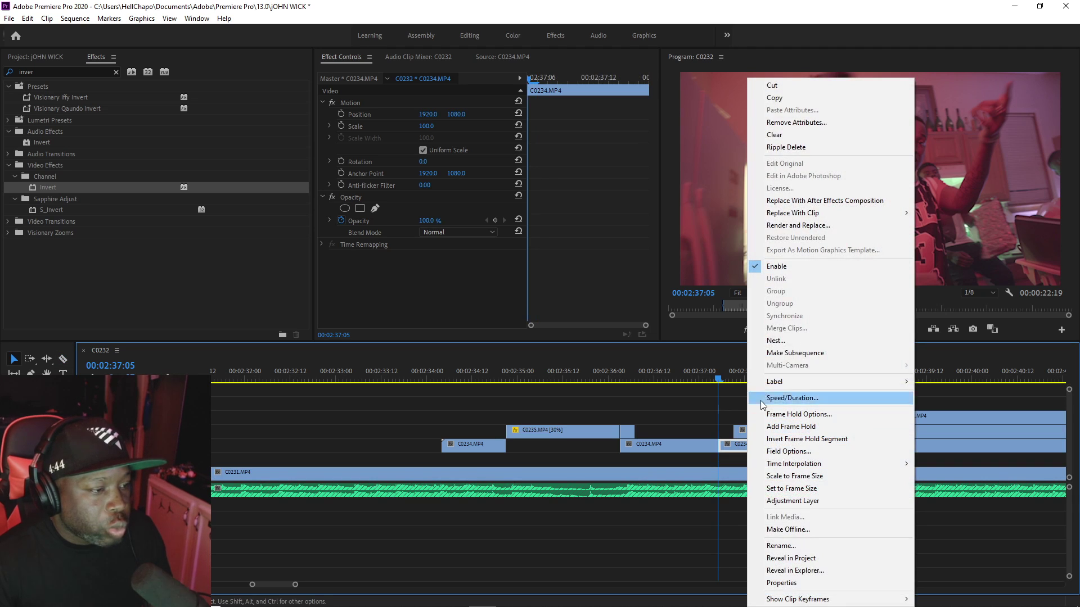
Step: Set the short C0234.MP4 segment to 30% speed, trim the start of the C0235.MP4 clip above it to about 00:02:37:12 and save
right_click(748, 447)
click(781, 398)
text(30)
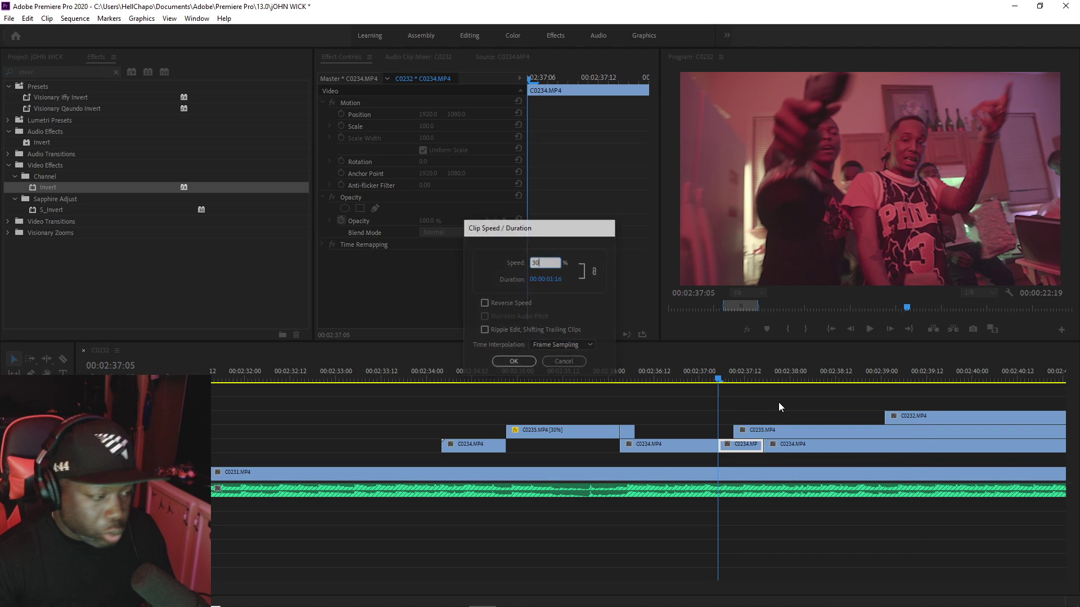
key(Return)
drag(735, 430, 745, 430)
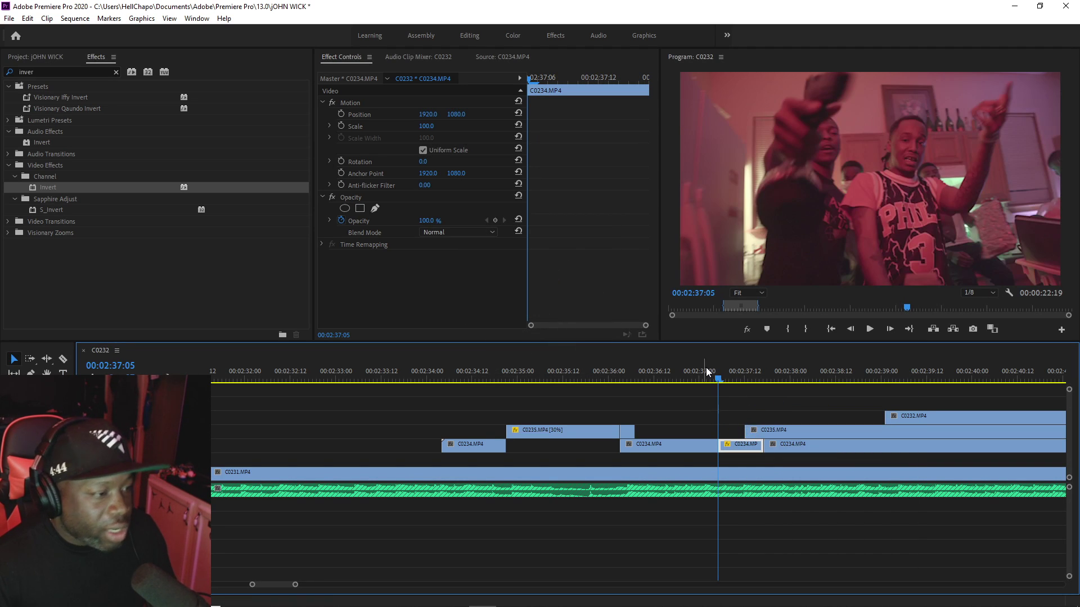
click(703, 372)
key(ctrl+s)
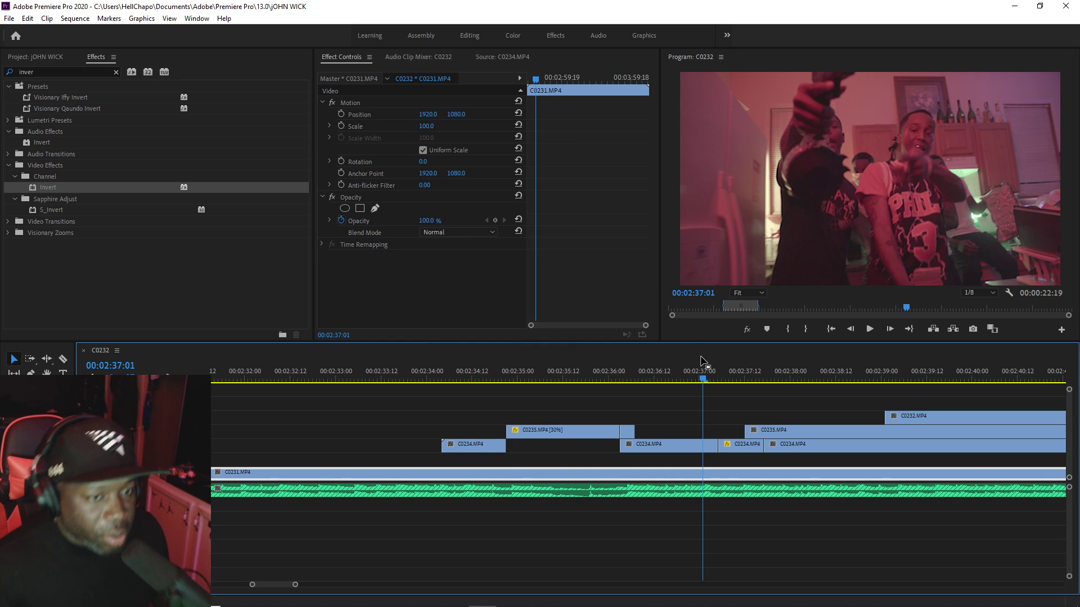
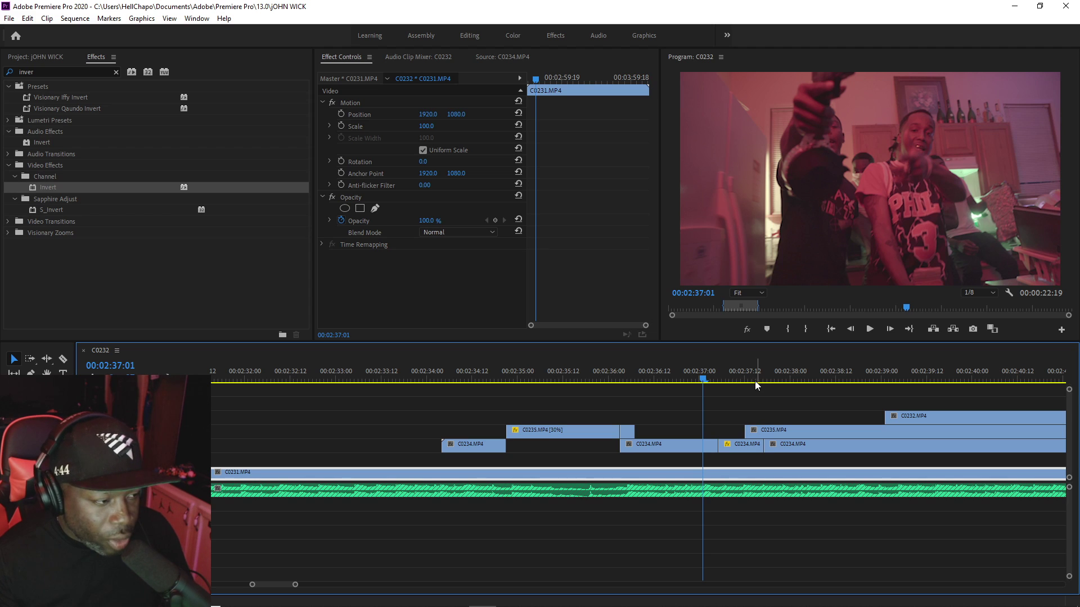
Step: Cut the C0231.MP4 clip away between about 00:02:34:04 and 00:02:37:17, save the project and replay the passage
click(476, 374)
key(c)
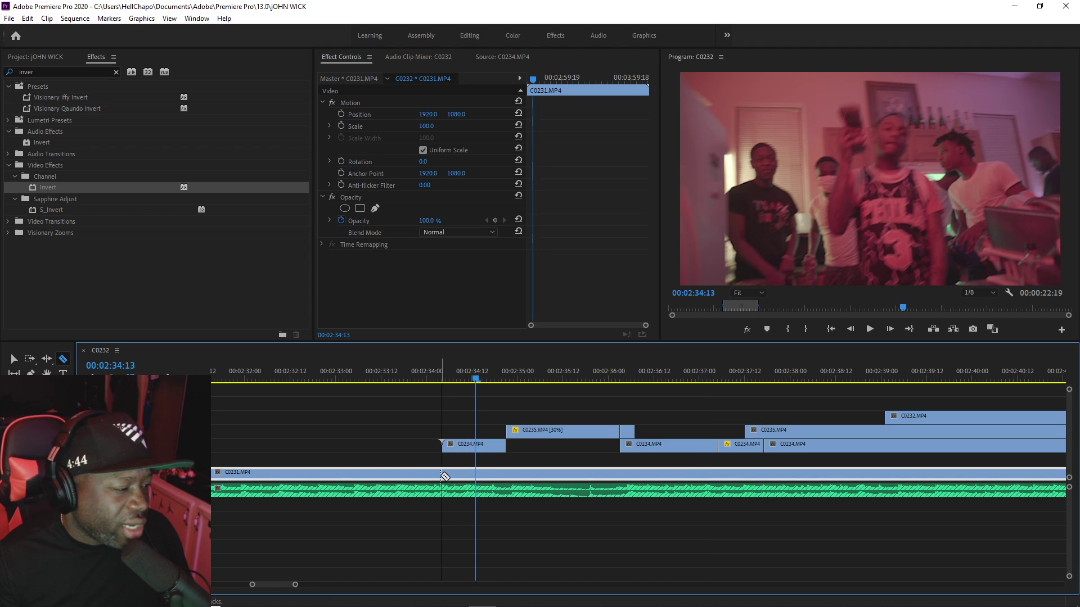
click(447, 472)
drag(450, 471, 766, 464)
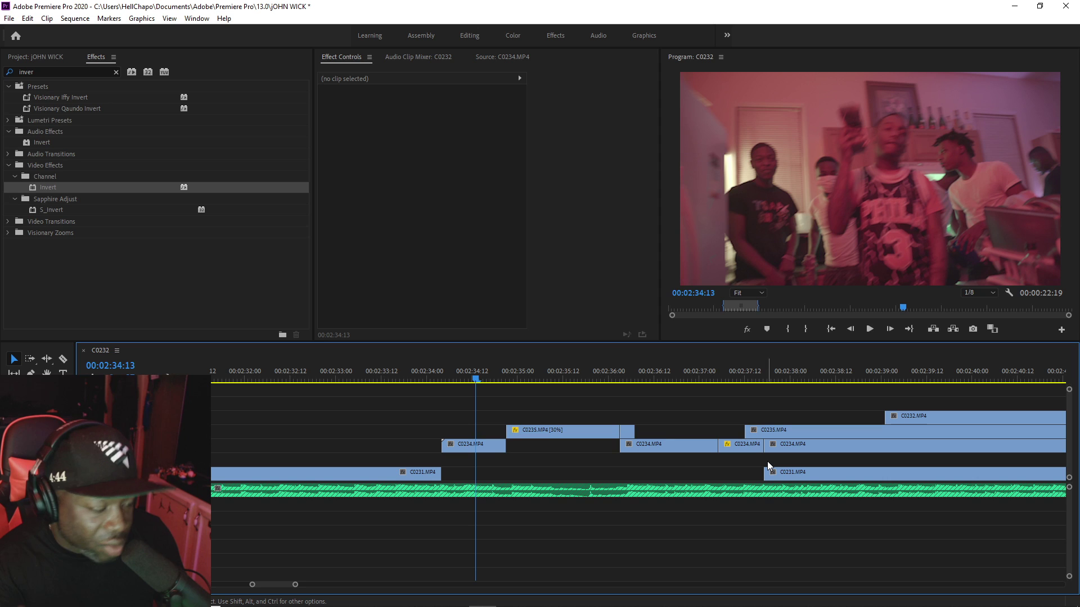
key(ctrl+s)
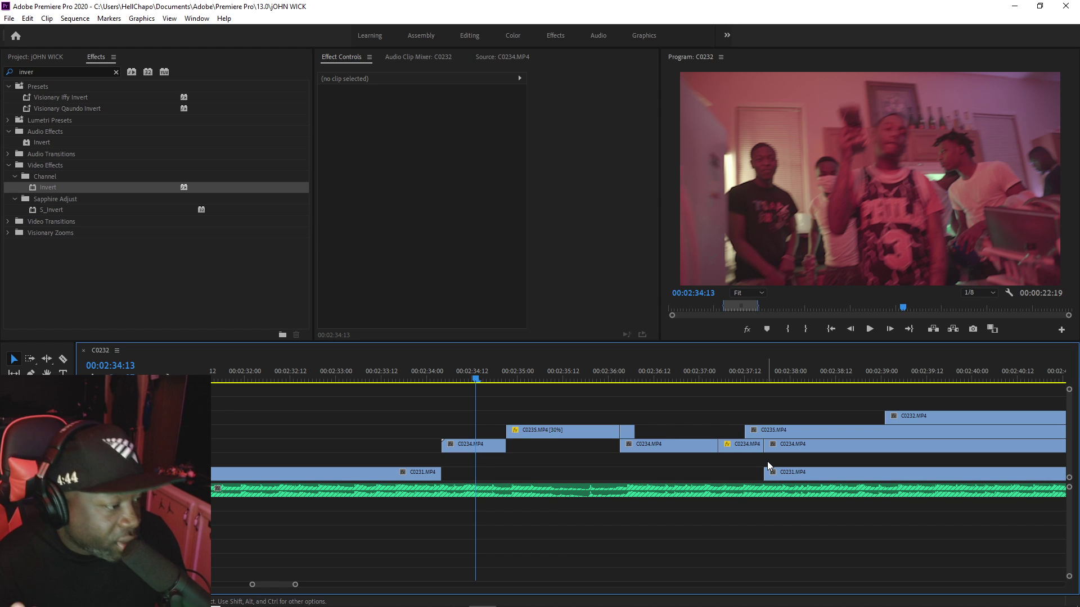
key(space)
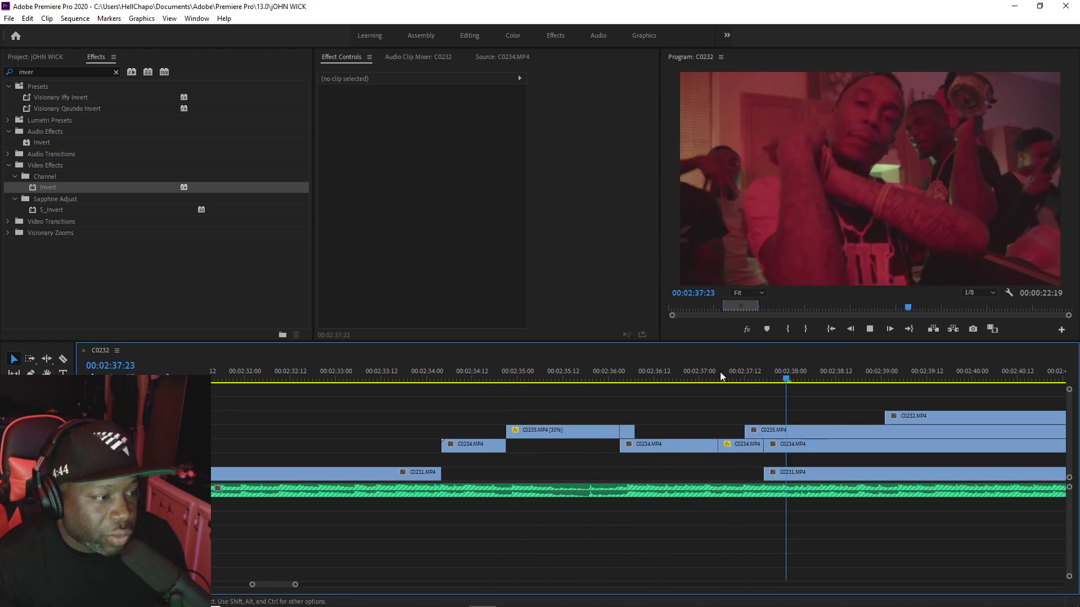
Step: Undo the C0231.MP4 removal, the C0235.MP4 trim, and the C0234.MP4 speed change and splits
click(701, 374)
key(ctrl+z)
key(ctrl+z)
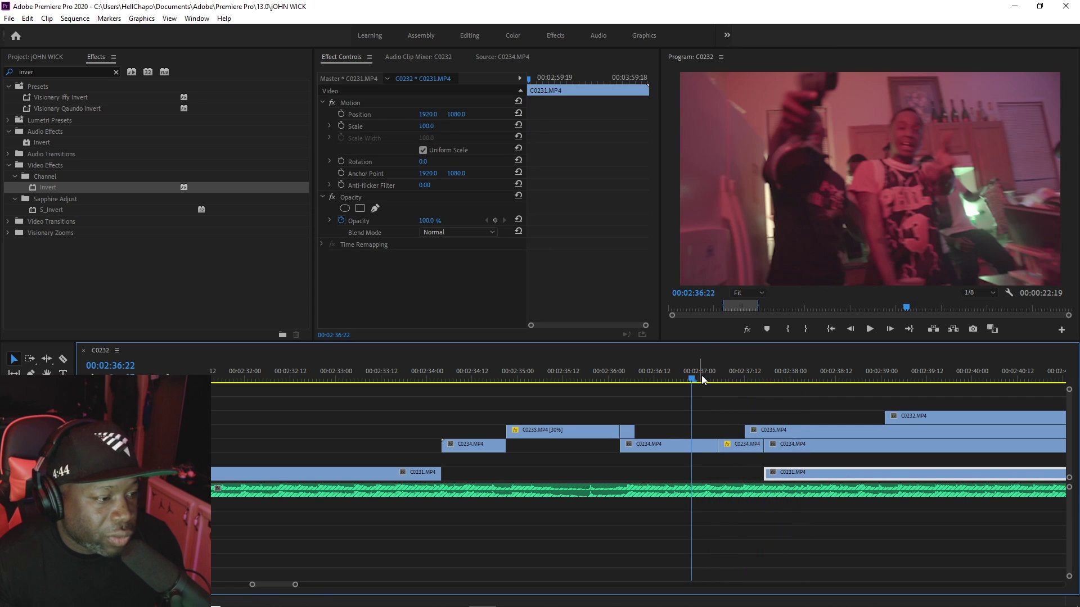
key(ctrl+z)
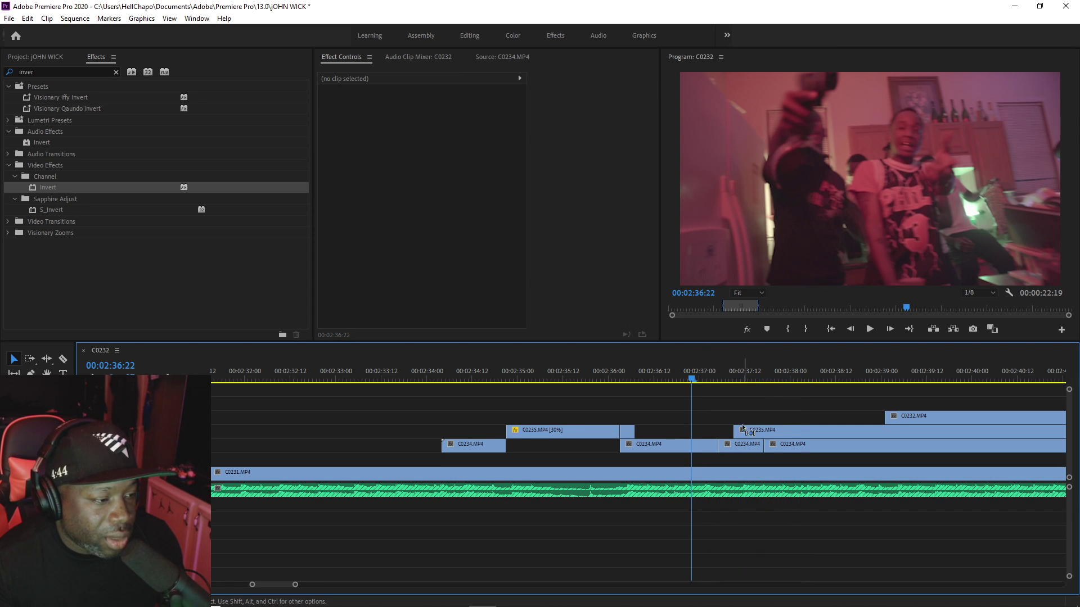
key(ctrl+z)
key(ctrl+z)
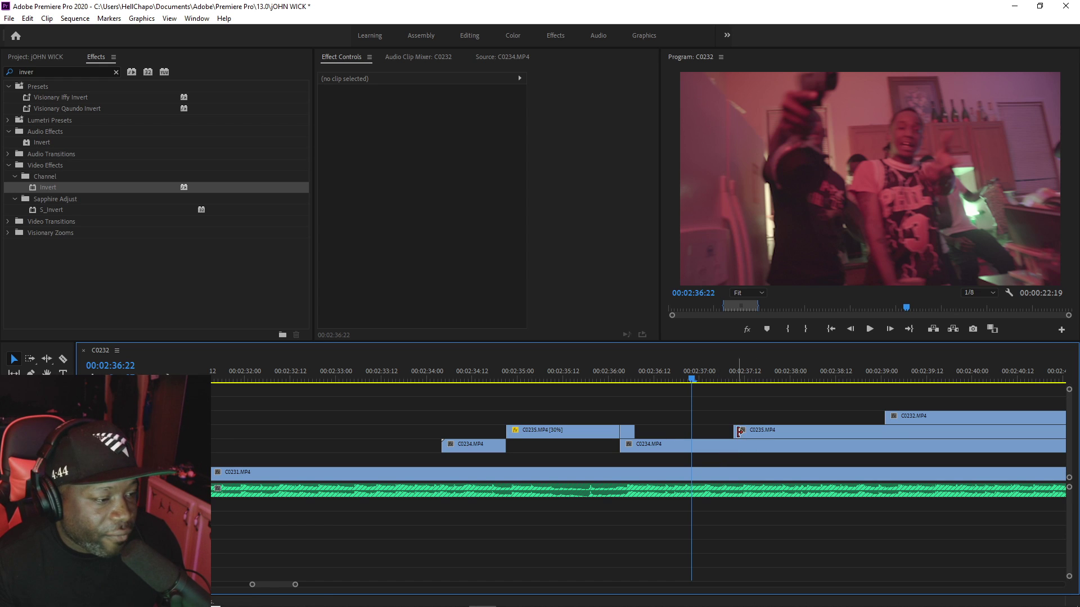
Step: Split the C0235.MP4 clip at about 00:02:39:01 and 00:02:39:09, then play the passage
key(c)
click(884, 431)
click(915, 431)
key(space)
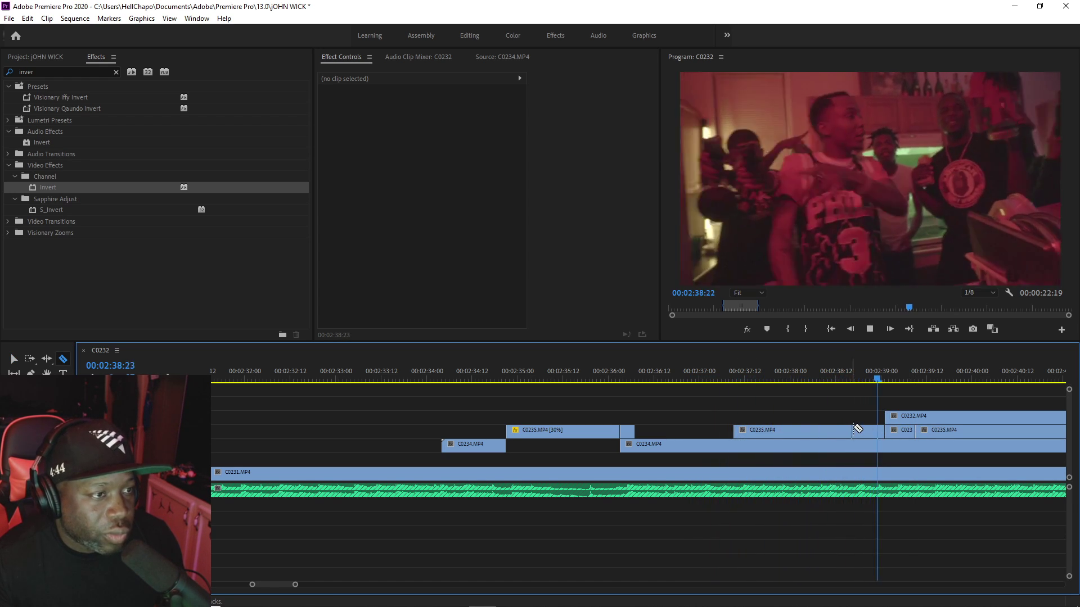
key(space)
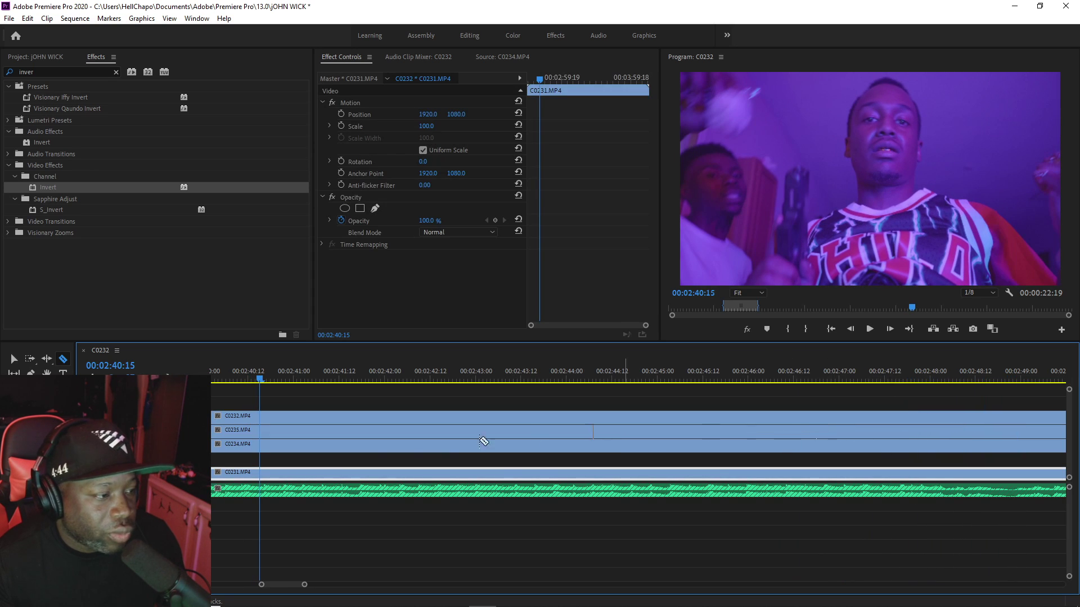
Step: Split C0232.MP4 at 00:02:40:15, delete the part before it and trim the remaining clip's start to about 00:02:49
click(254, 421)
key(v)
click(248, 416)
key(Delete)
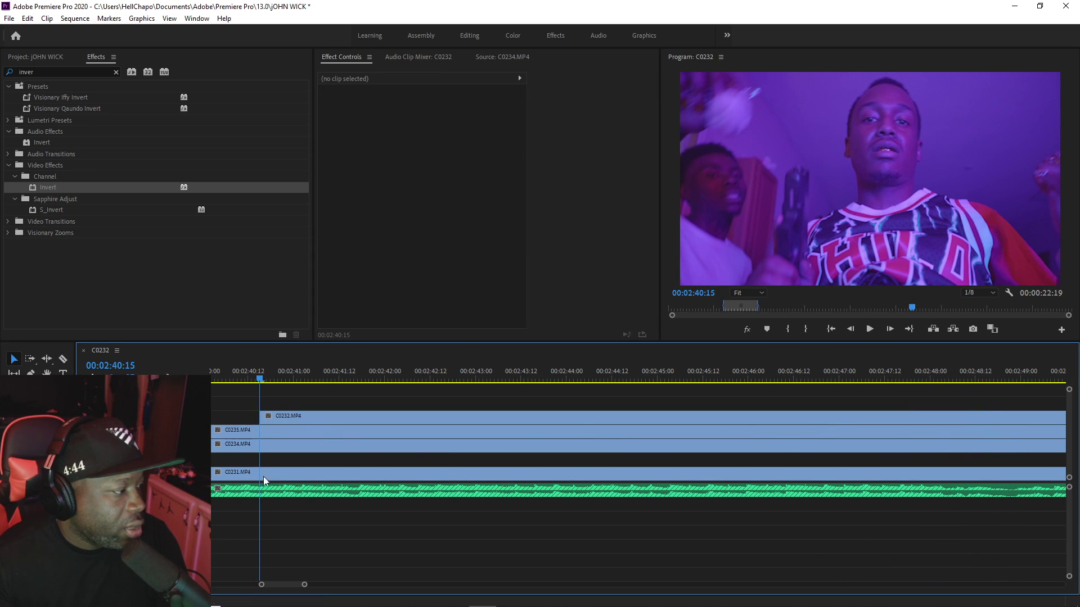
drag(306, 586, 354, 584)
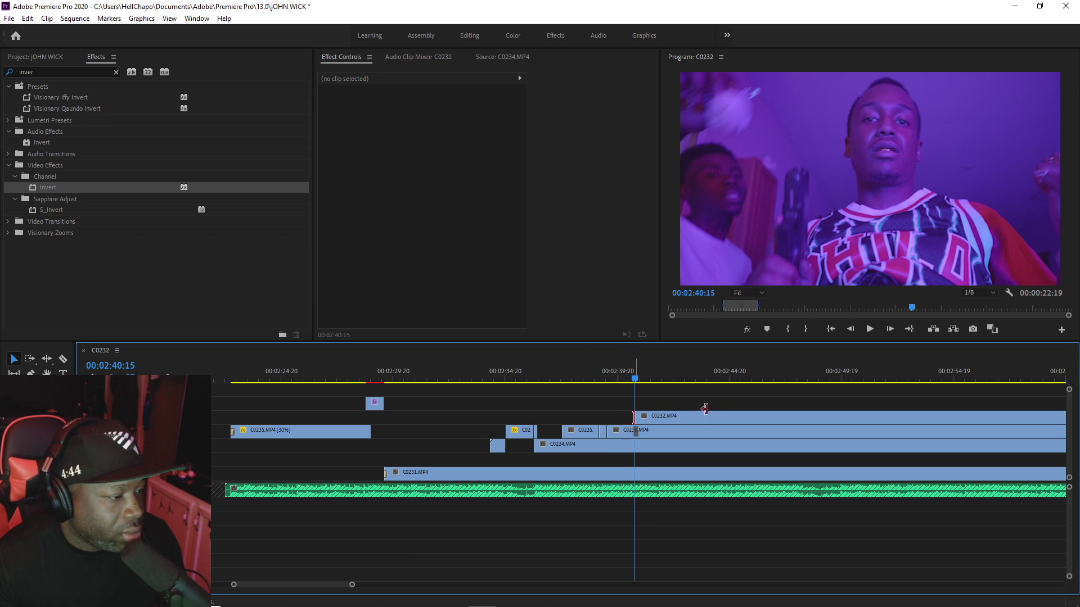
drag(704, 409, 831, 409)
Step: Play back the edited passage around 00:02:36 to 00:02:37 to check the cuts
key(space)
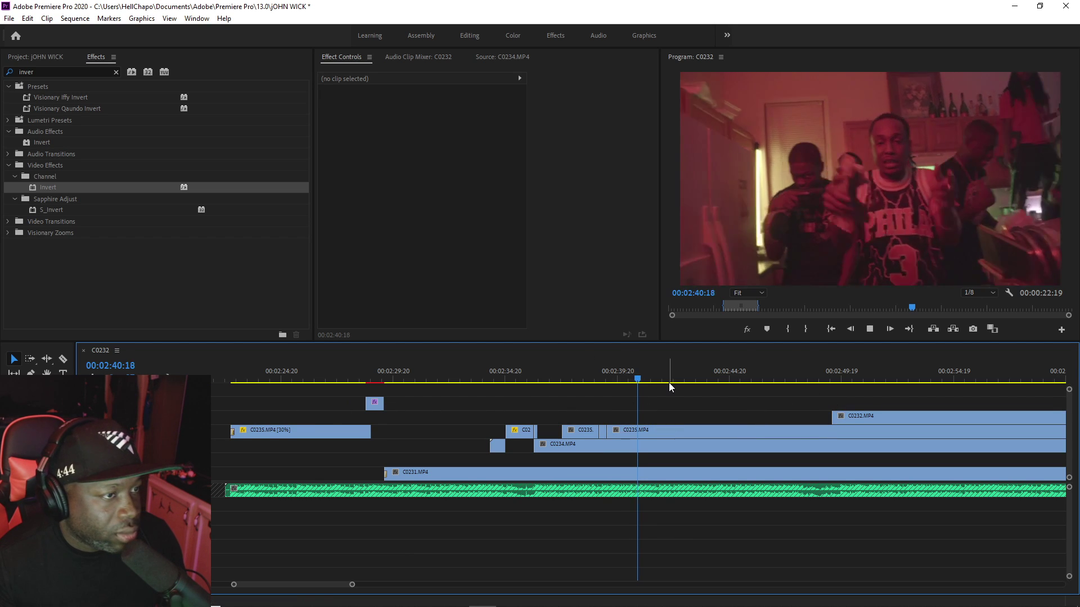
key(d)
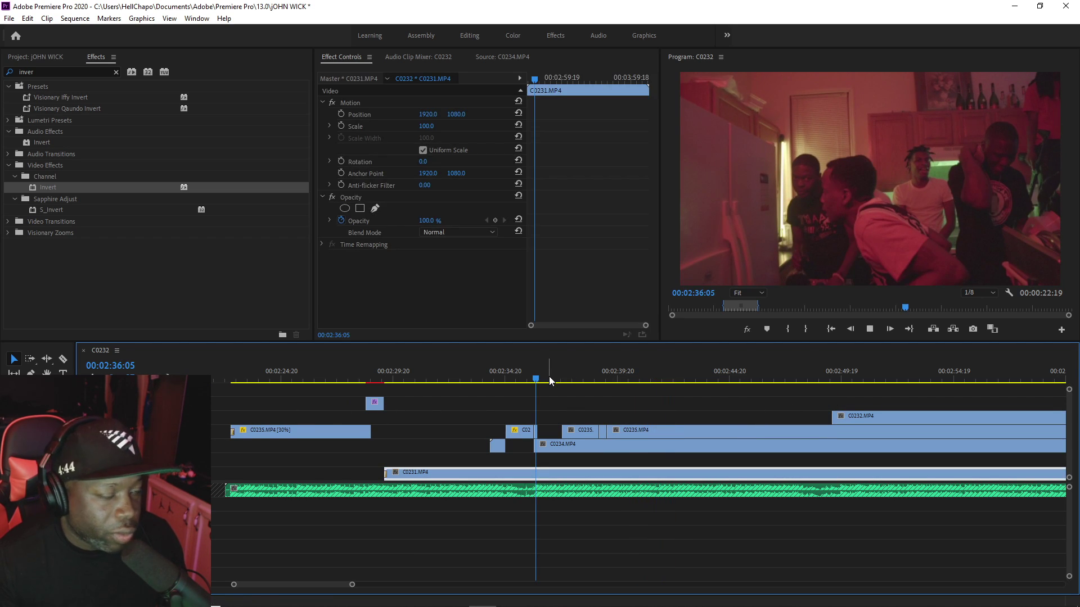
alt+scroll(518, 447, up, 5)
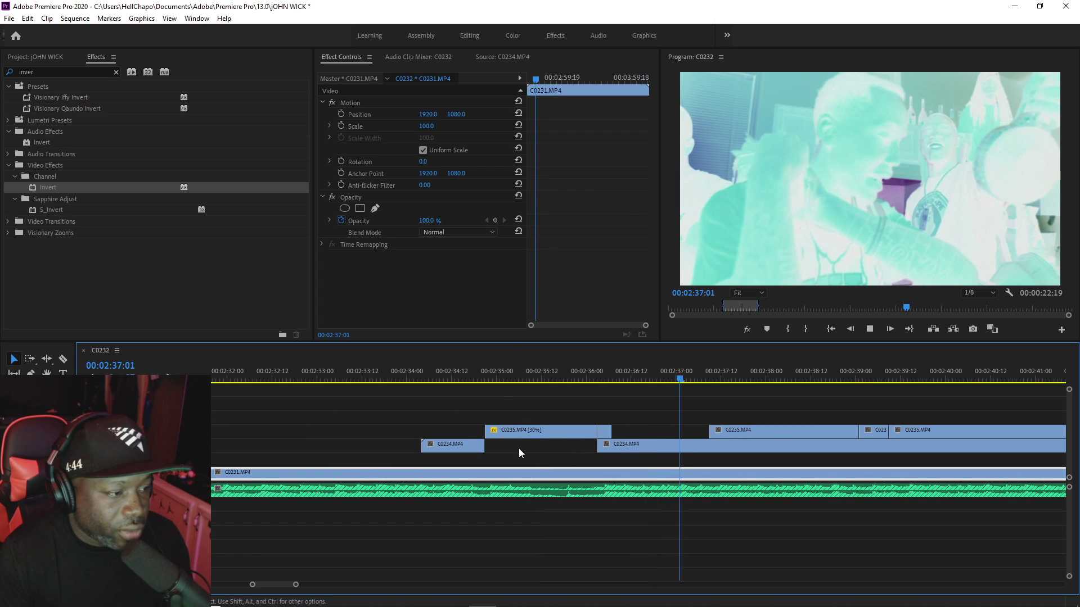
key(space)
alt+scroll(518, 448, down, 3)
key(space)
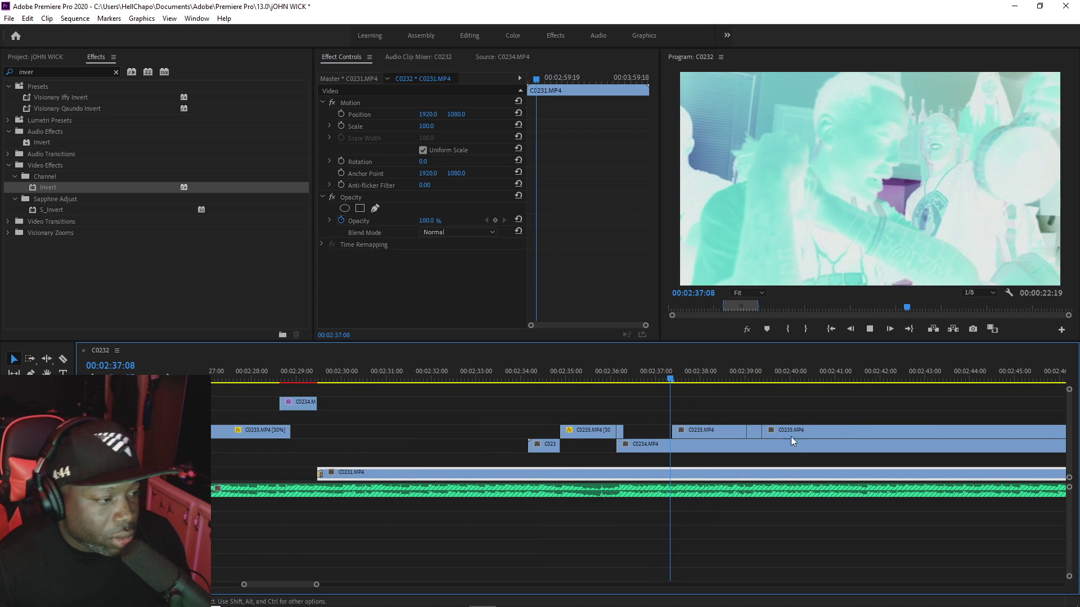
key(space)
Step: Remove the section of C0231.MP4 between about 00:02:34:04 and 00:02:36:03, save the project and replay the passage
click(569, 472)
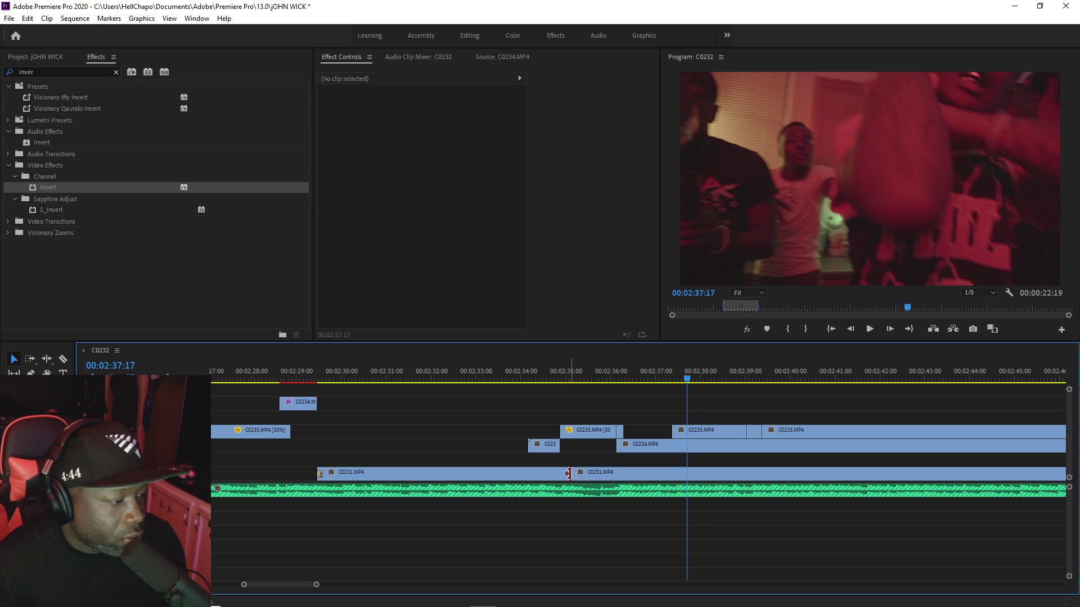
drag(568, 474, 617, 472)
click(616, 380)
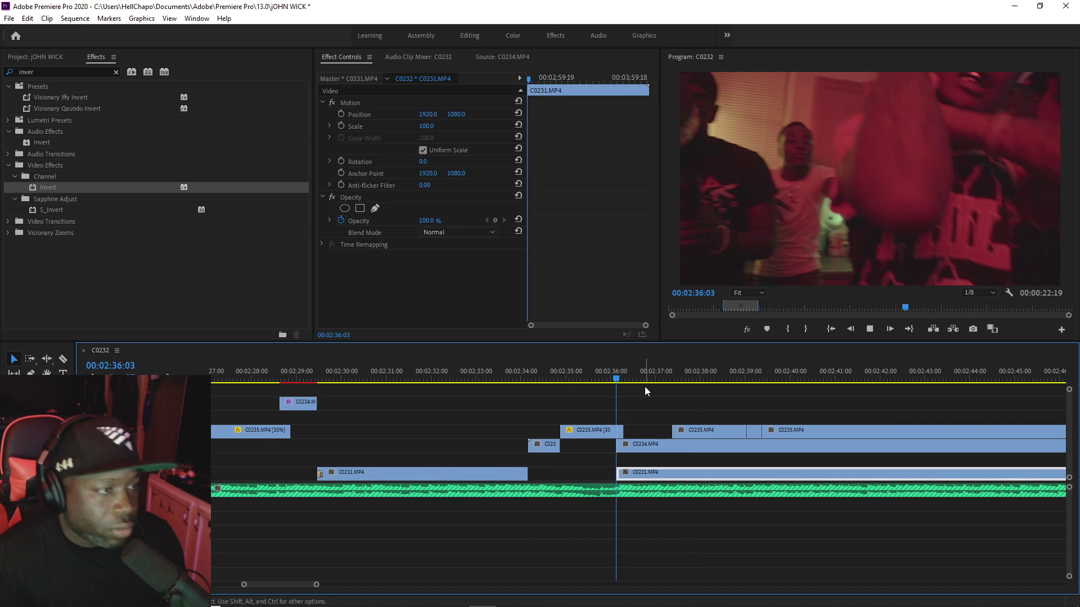
key(space)
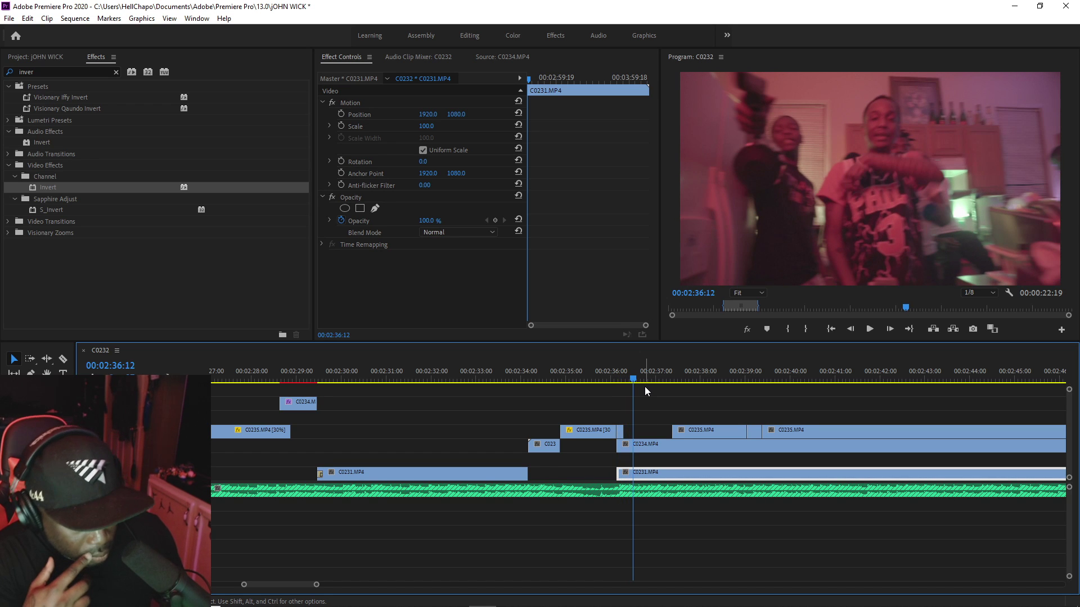
key(ctrl+s)
key(space)
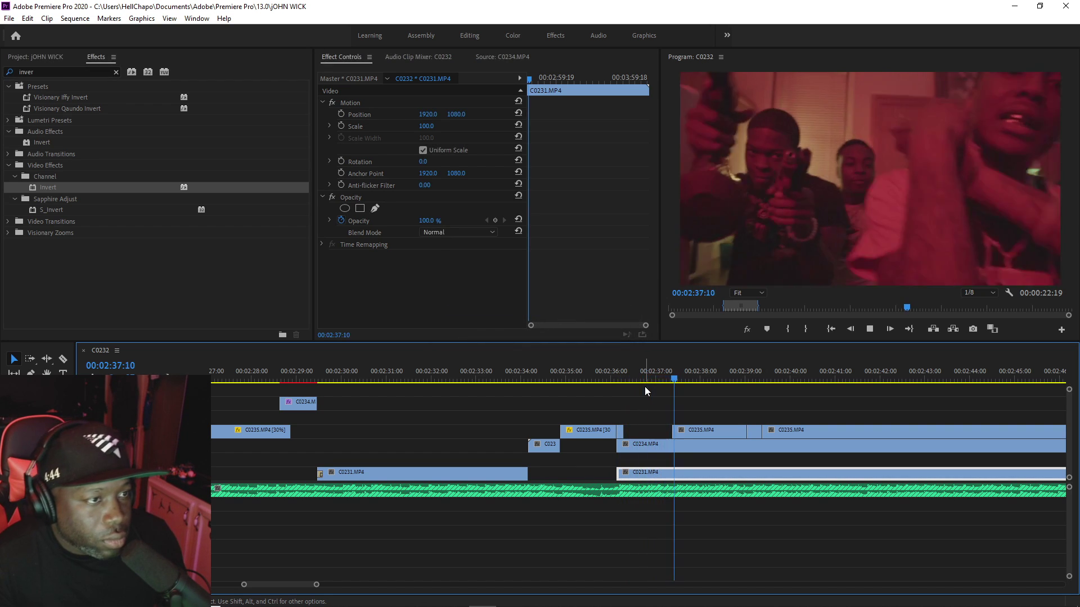
click(614, 376)
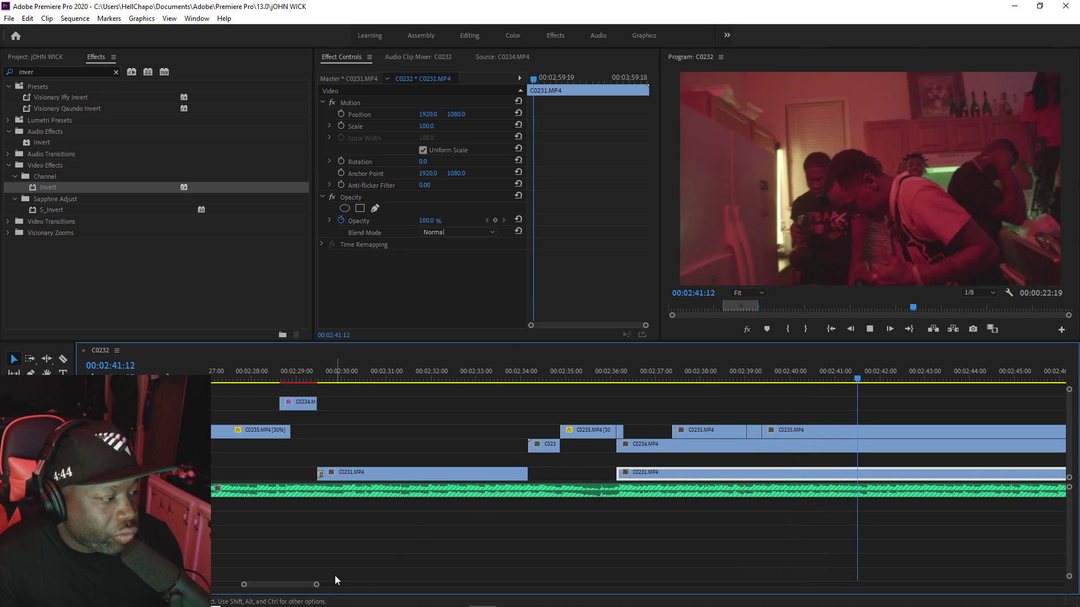
Step: Split C0232.MP4 at about 00:02:51:05 and trim the start of the part that follows to about 00:02:54:08
drag(315, 585, 402, 585)
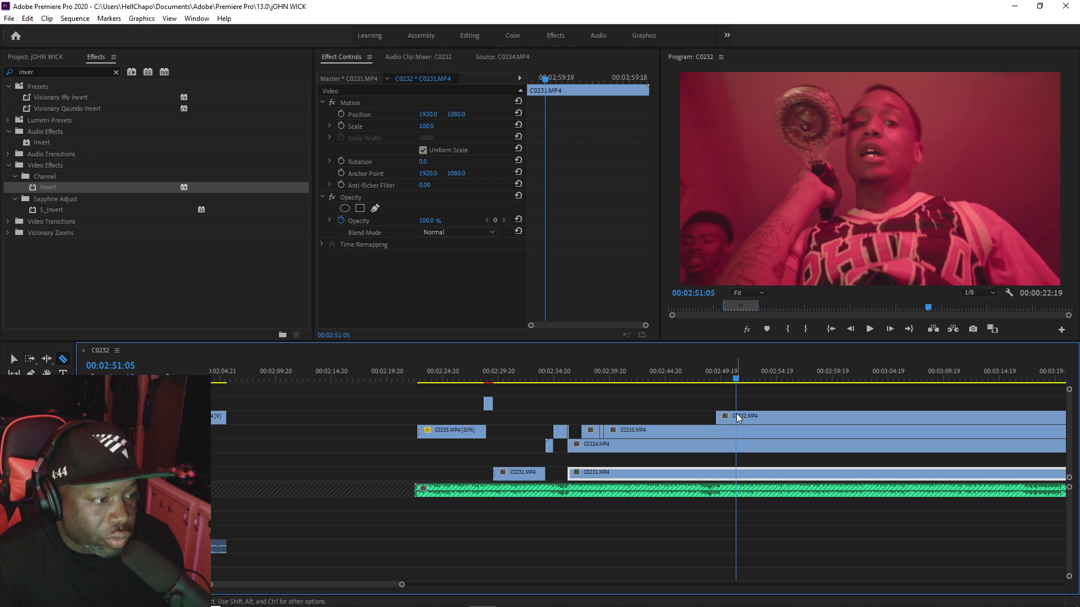
drag(739, 415, 779, 417)
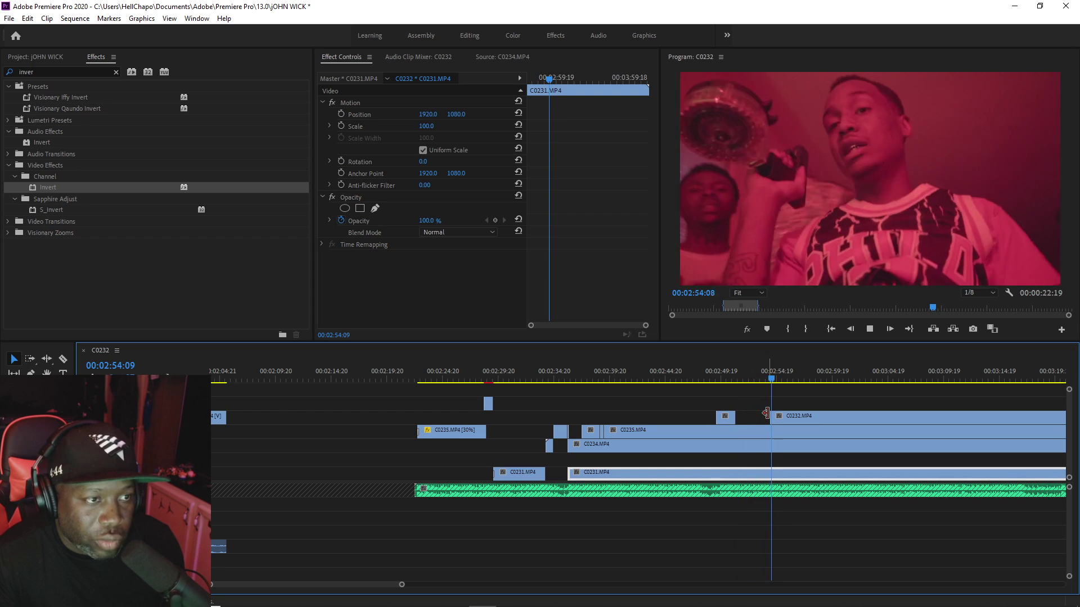
Step: Split C0232.MP4 at 00:02:55:23 and trim the start of the part that follows to about 00:02:59
key(space)
key(c)
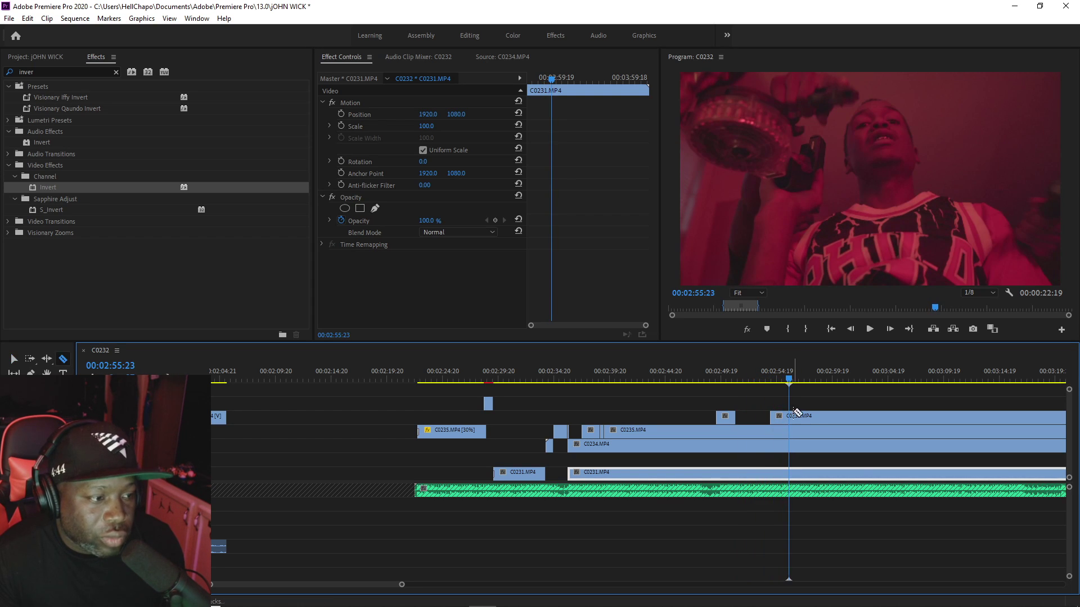
click(793, 417)
key(v)
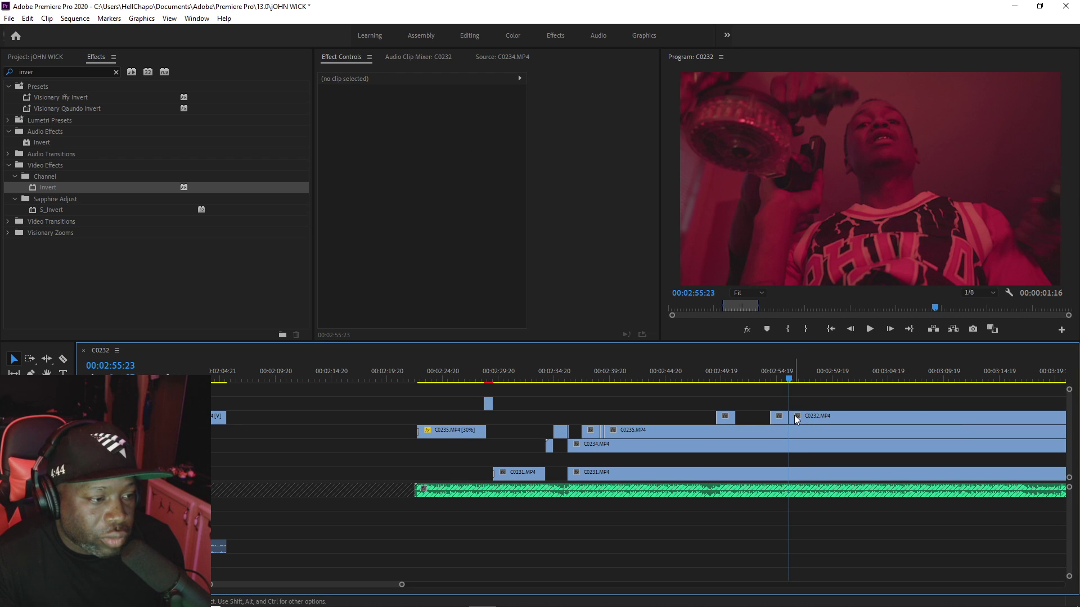
click(794, 415)
drag(796, 415, 829, 416)
Step: Open the file properties of the short C0232.MP4 segment that ends at 00:02:55:23
right_click(779, 416)
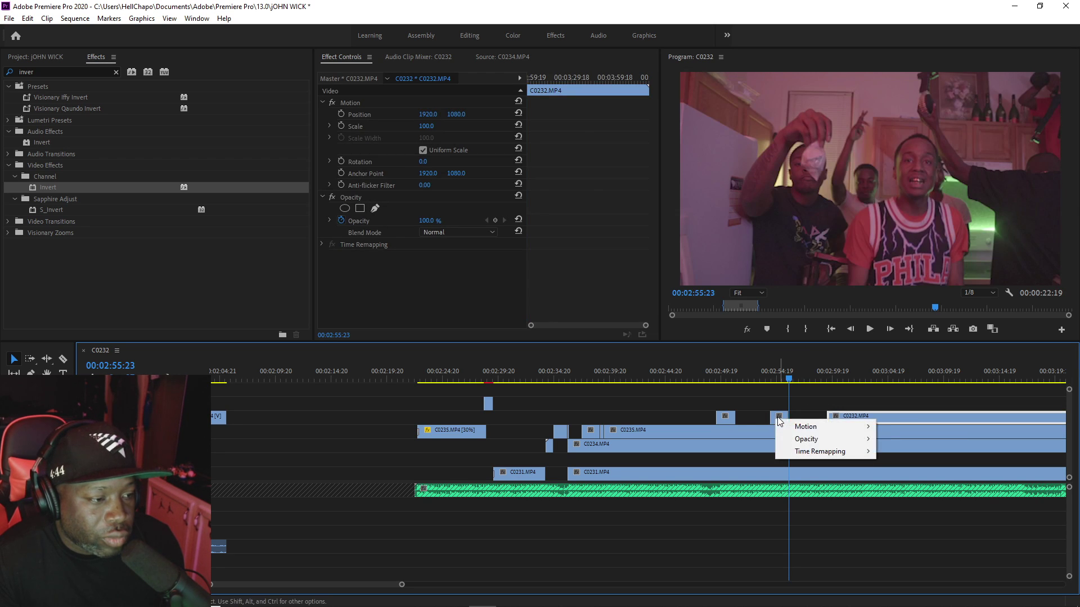
click(786, 405)
right_click(779, 417)
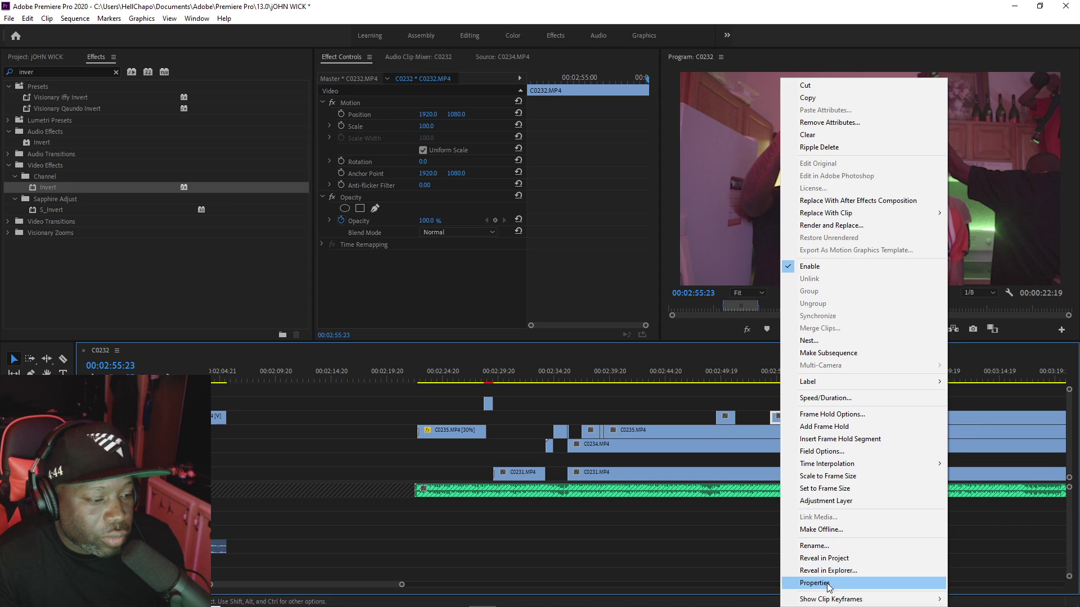
click(810, 585)
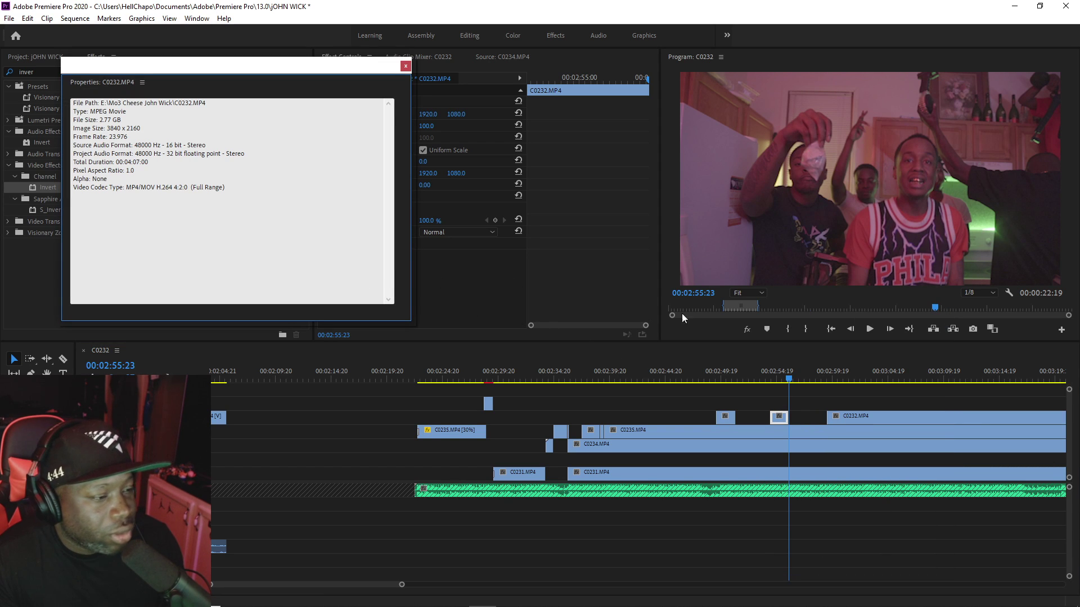
Step: Save the project, close the clip properties and play back the passage from about 00:02:53
click(762, 378)
key(space)
key(ctrl+s)
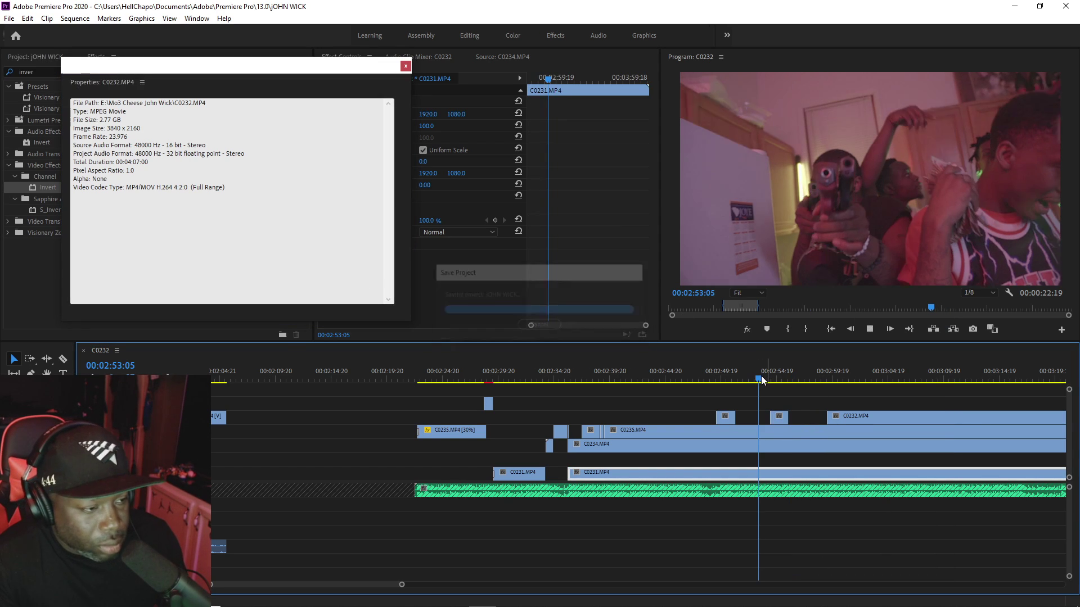
click(405, 68)
key(space)
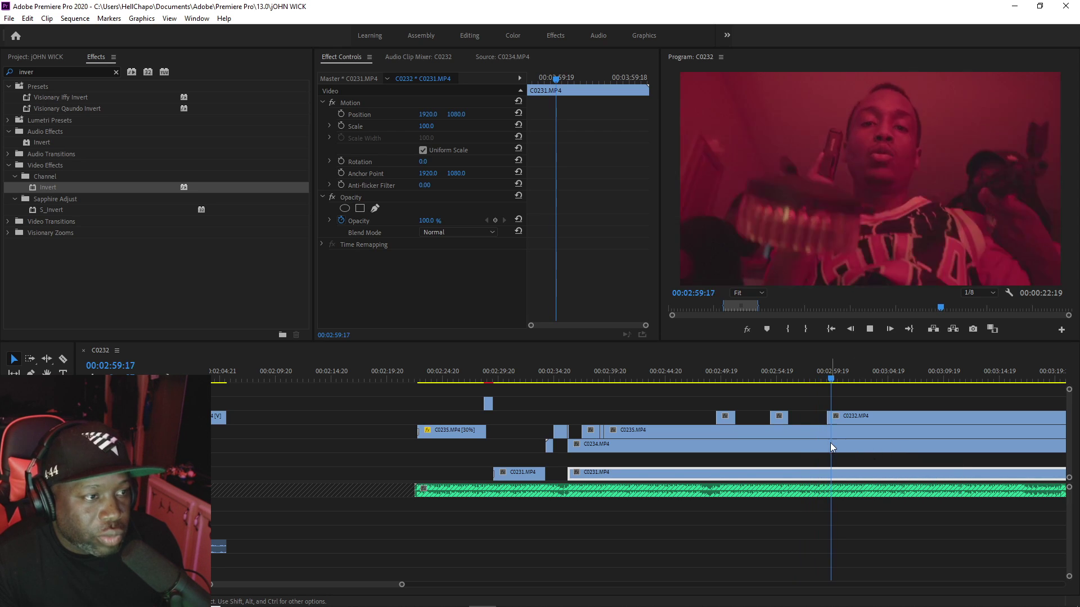
Step: Split C0232.MP4 at 00:03:01:00 and trim the start of the part that follows to about 00:03:06
key(space)
key(c)
click(845, 418)
key(v)
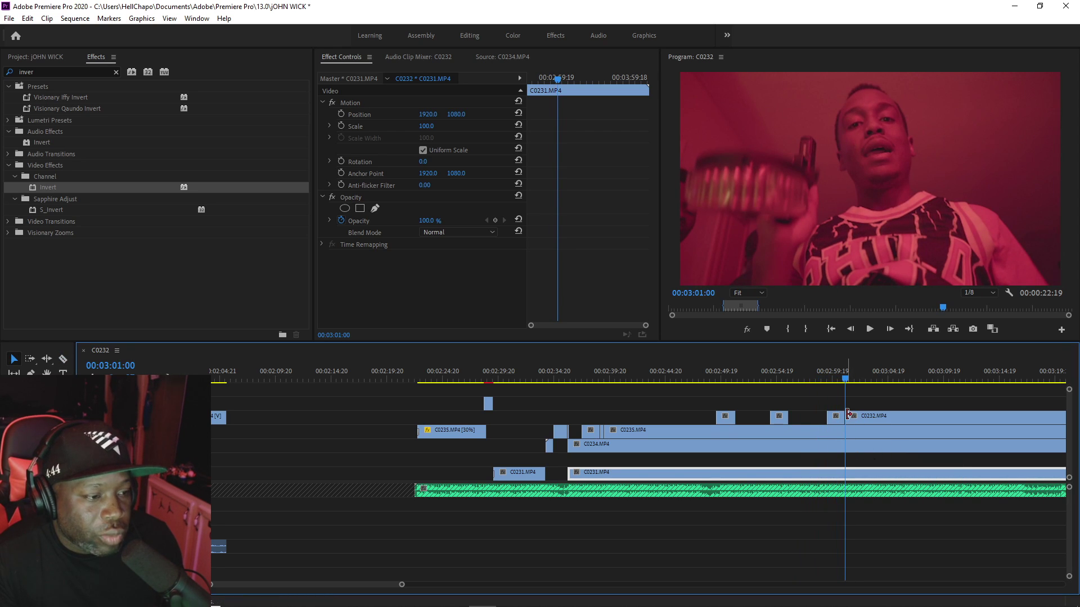
drag(848, 416, 906, 408)
Step: Split C0232.MP4 at 00:03:09:12 and trim the start of the part that follows to about 00:03:15
key(space)
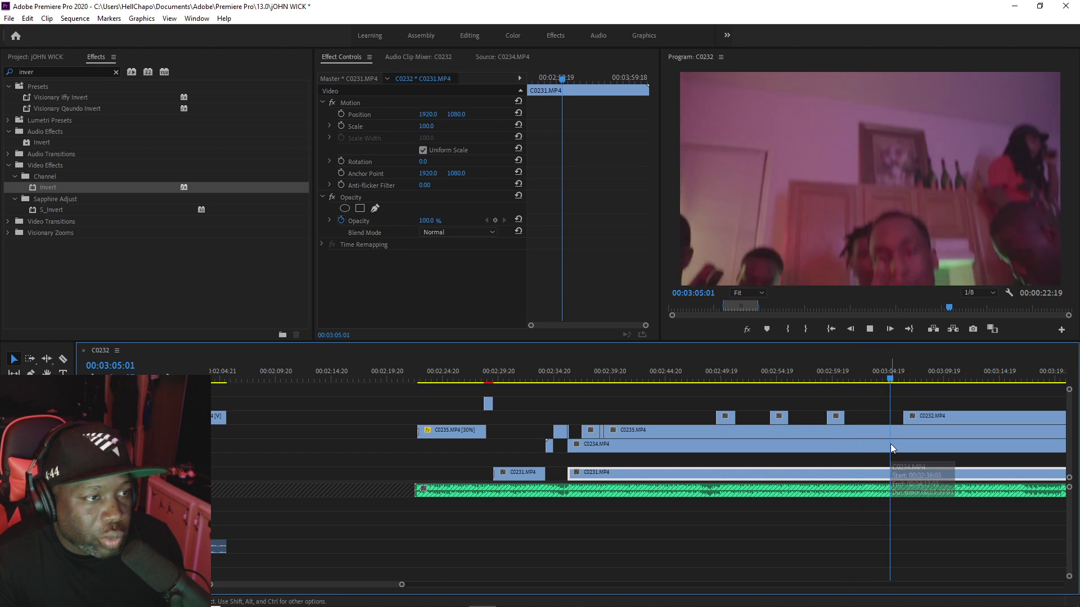
key(space)
key(c)
click(940, 416)
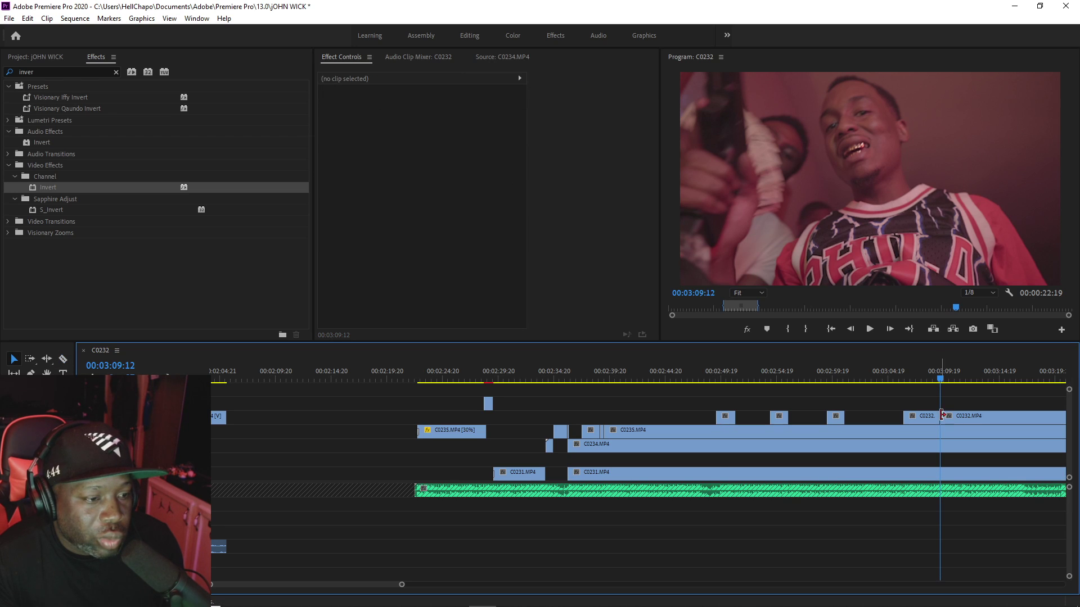
key(v)
drag(942, 415, 1003, 415)
Step: Cut out the C0235.MP4 section between about 00:03:09:12 and 00:03:12 and move it to the topmost clip track at about 00:02:37
key(space)
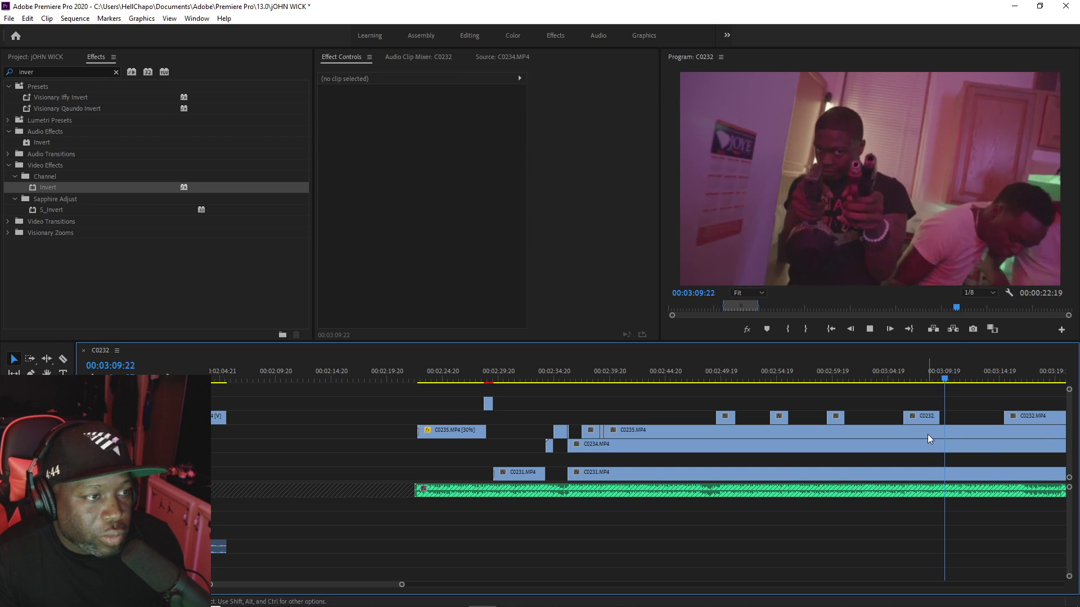
key(space)
key(c)
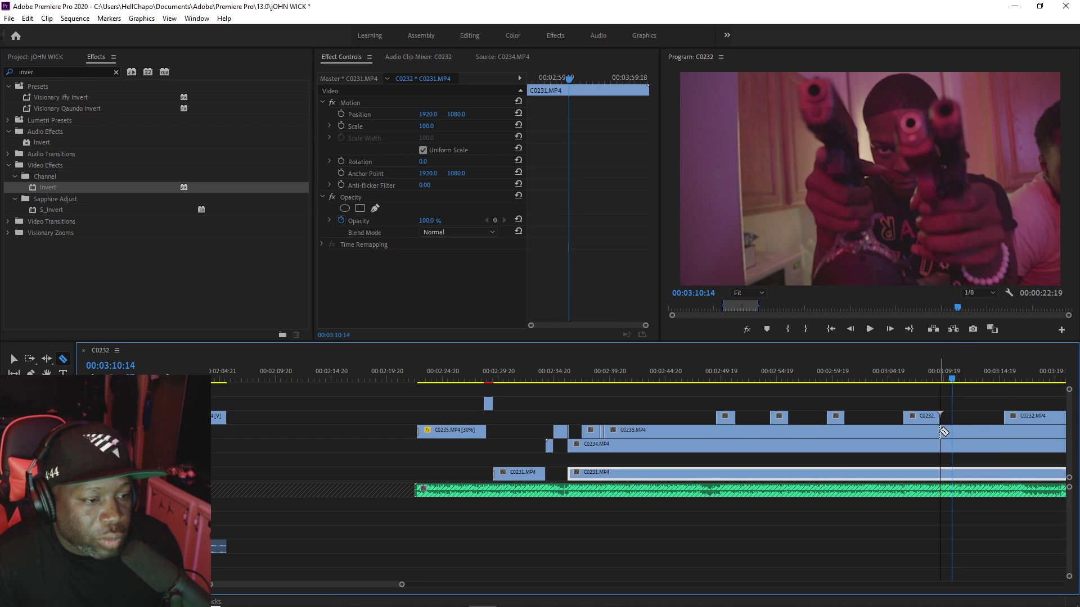
click(943, 431)
click(969, 432)
key(v)
drag(951, 433, 595, 402)
Step: Set the moved C0235.MP4 segment's speed to 30%, save the project and play back from about 00:02:33
right_click(595, 401)
click(626, 394)
text(30)
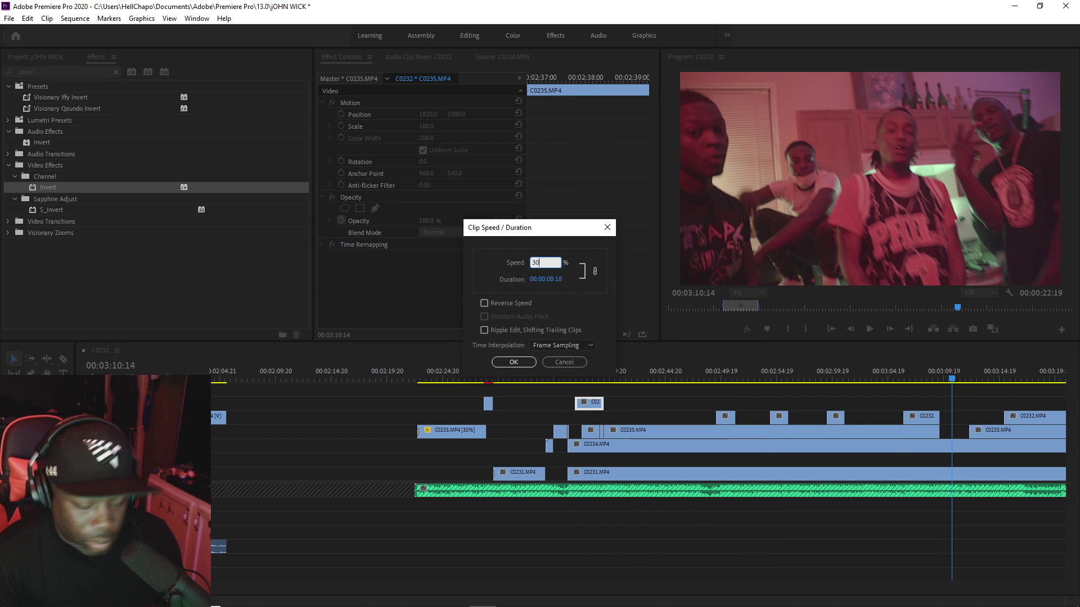
key(Return)
key(ctrl+s)
click(538, 376)
key(space)
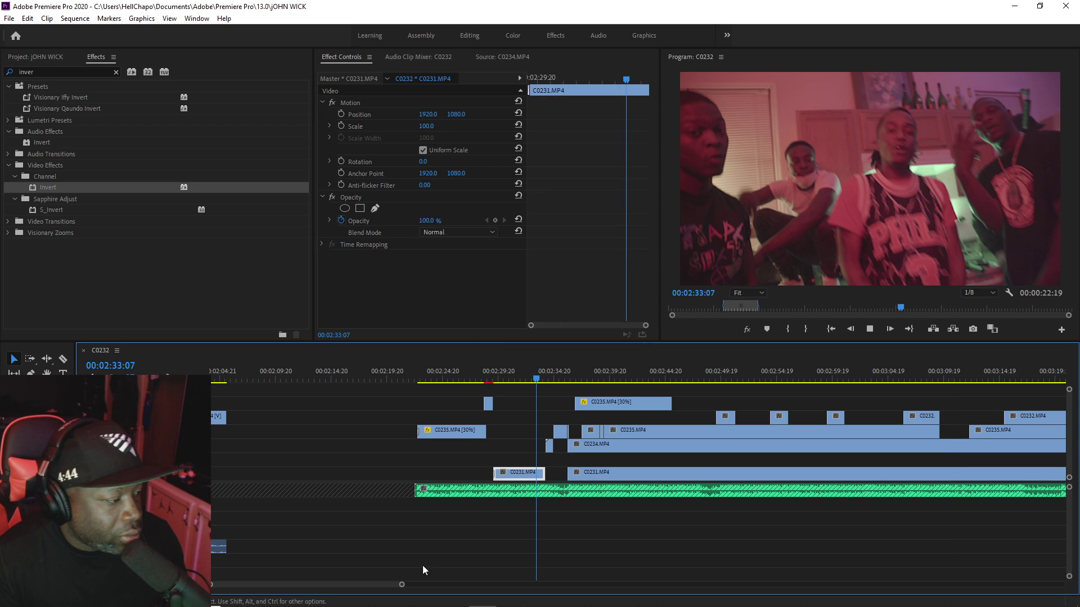
Step: Cut the top-track slow-motion C0235.MP4 clip at about 00:02:39:20, remove its front part and pull the remainder back to the original start
drag(401, 587, 367, 583)
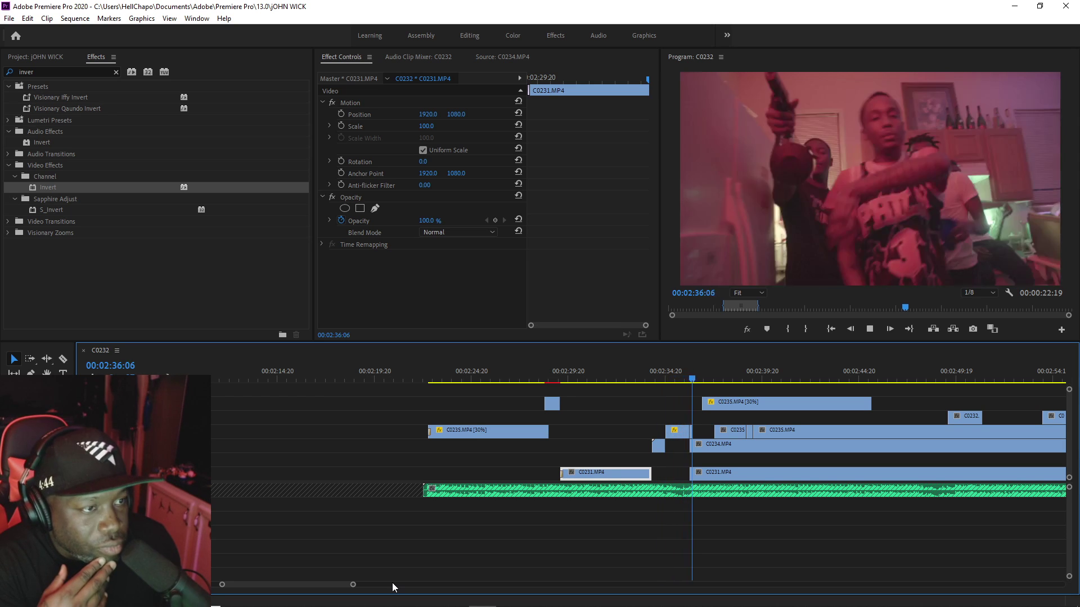
key(space)
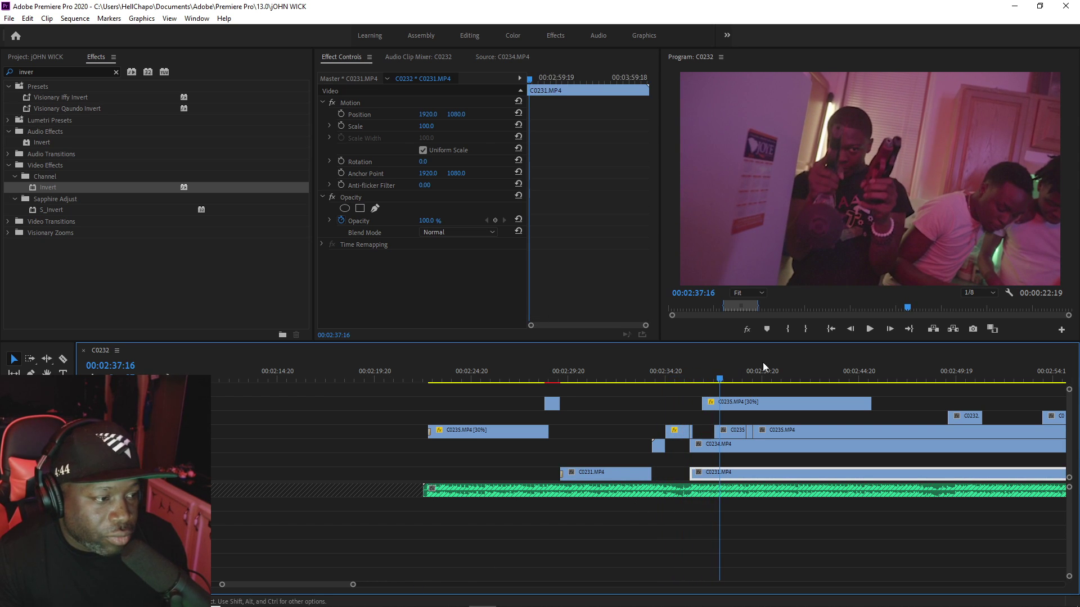
drag(756, 376, 695, 405)
key(c)
click(761, 403)
key(v)
Step: Split the shortened top-track C0235.MP4 clip at 00:02:37:14 and move the rear piece aside to start at about 00:02:44
click(690, 376)
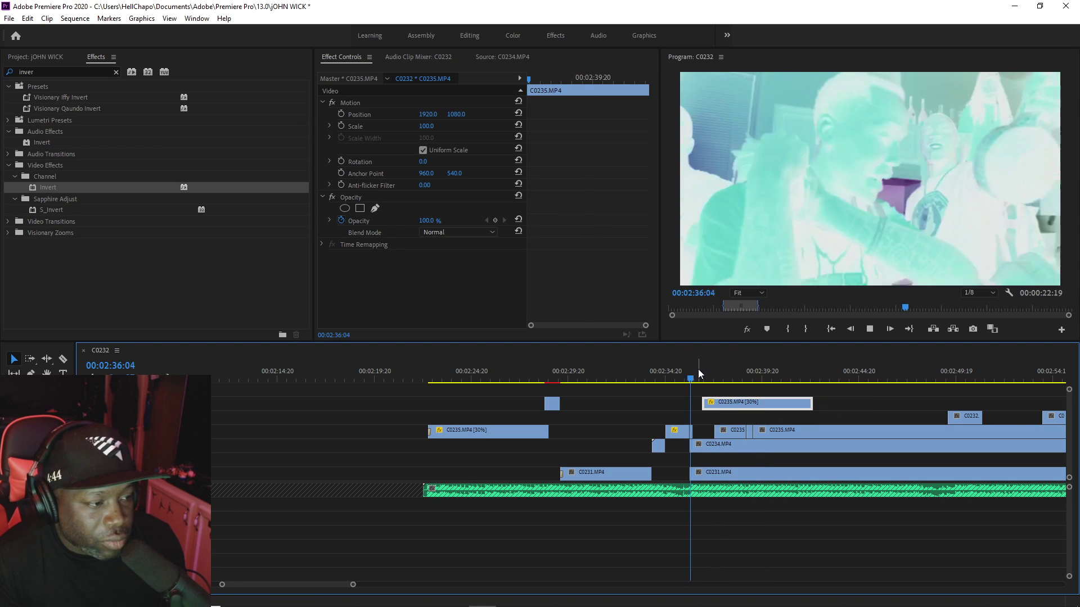
key(space)
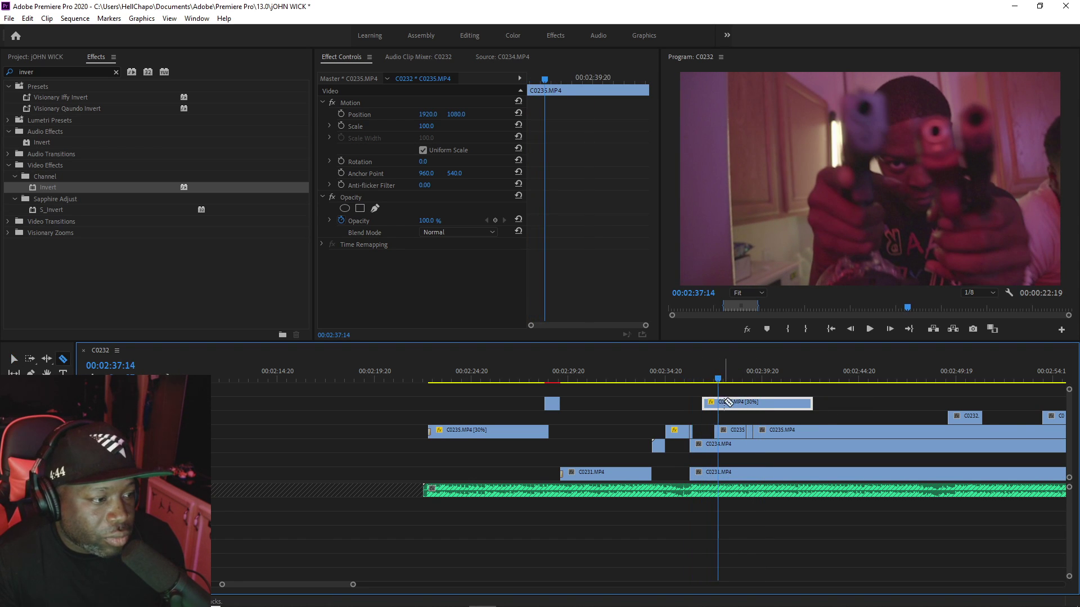
click(726, 403)
key(v)
drag(798, 403, 934, 403)
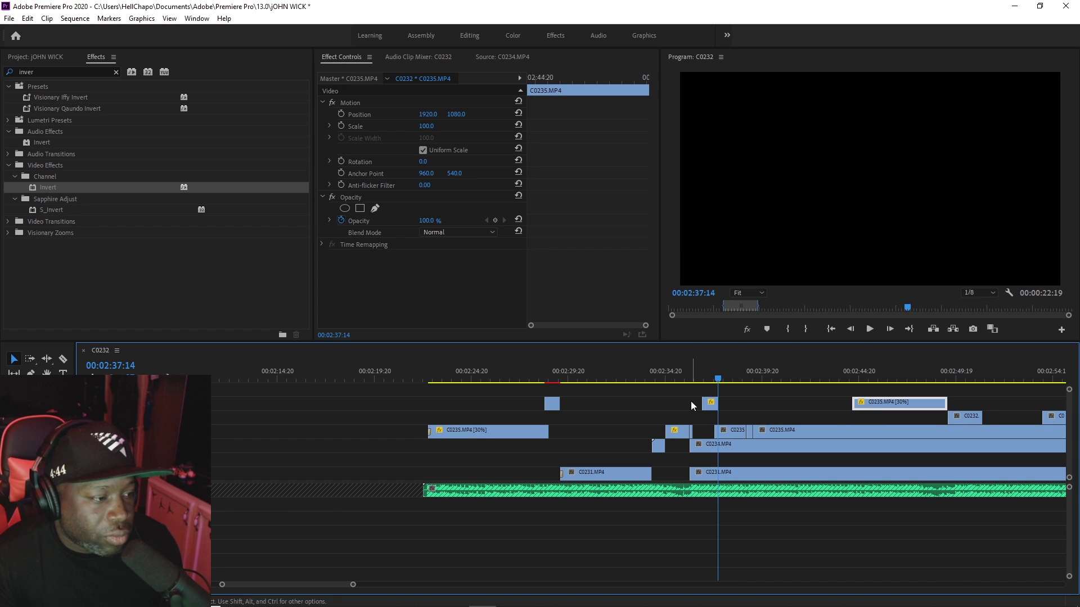
Step: Play the section and shift the short top-track C0235.MP4 piece to start at about 00:02:37:02
key(Up)
key(=)
key(=)
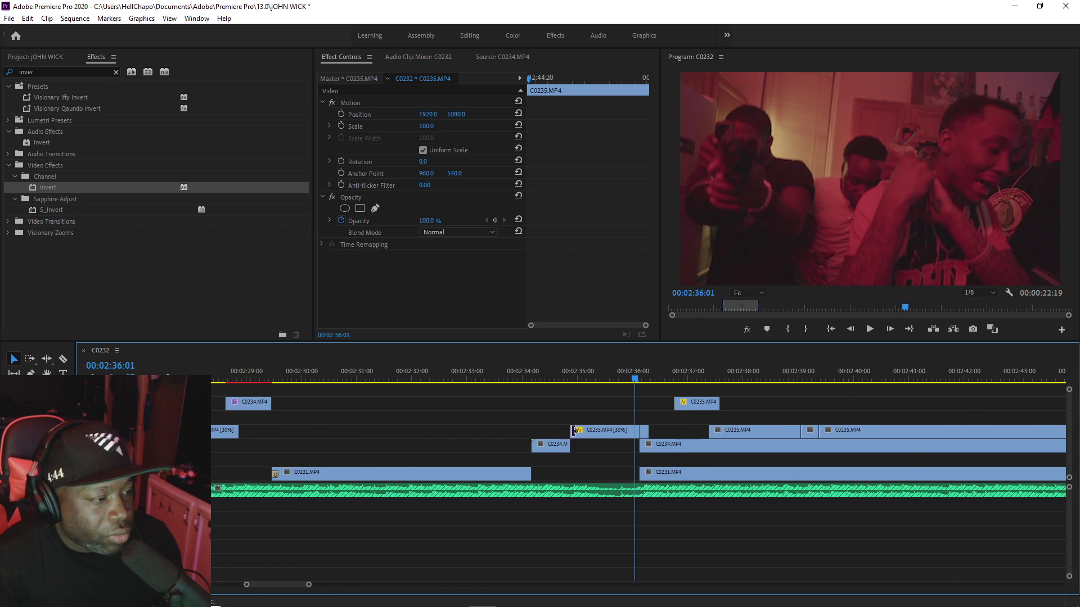
key(space)
click(664, 378)
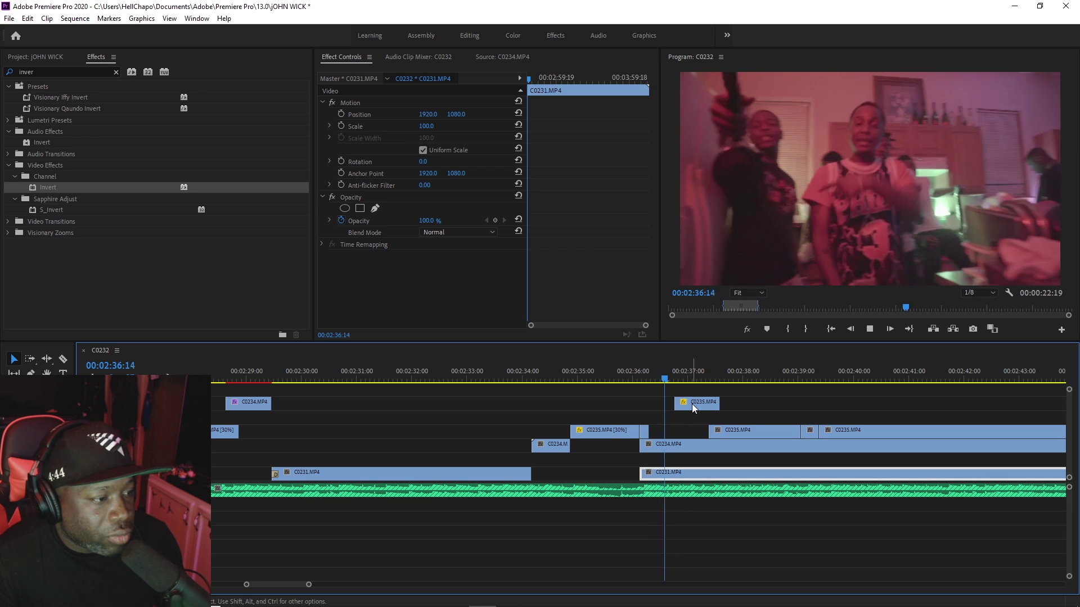
drag(692, 403, 710, 403)
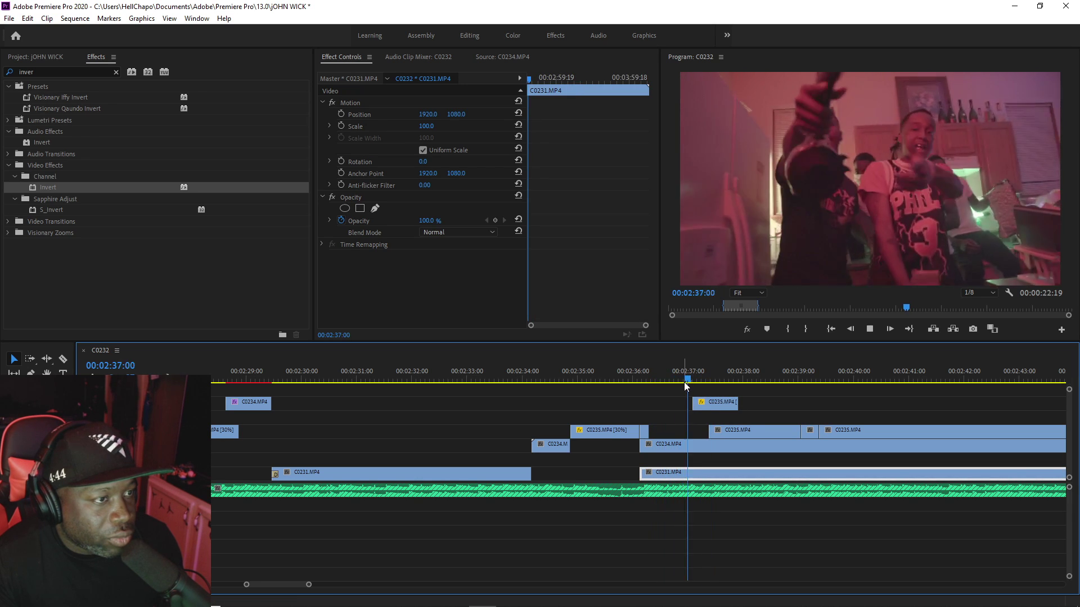
Step: Set the speed of the short top-track C0235.MP4 piece to 150%
key(space)
click(706, 404)
right_click(707, 406)
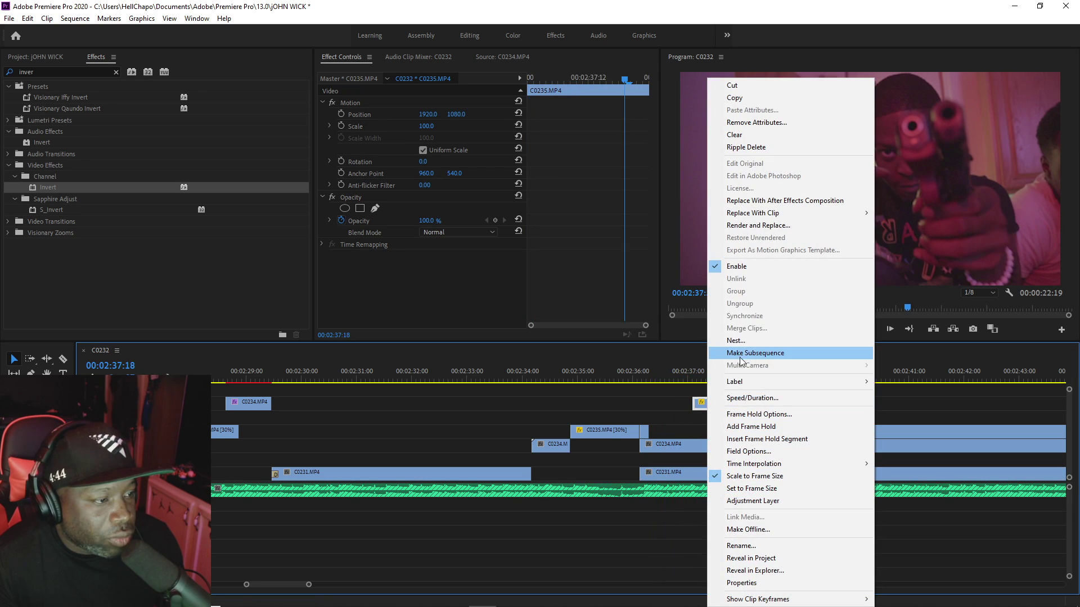
click(745, 400)
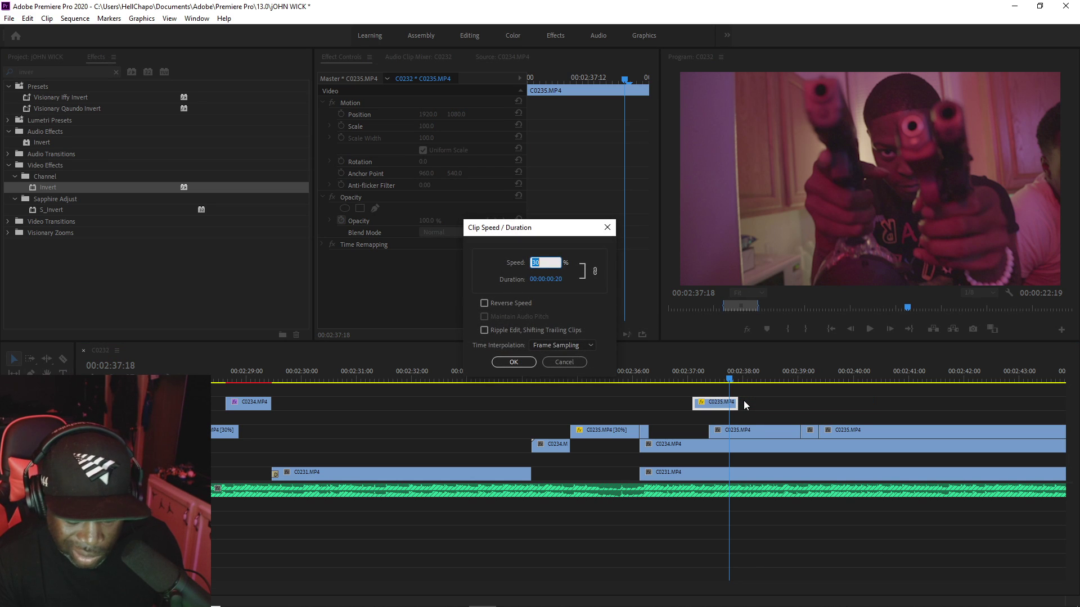
text(15)
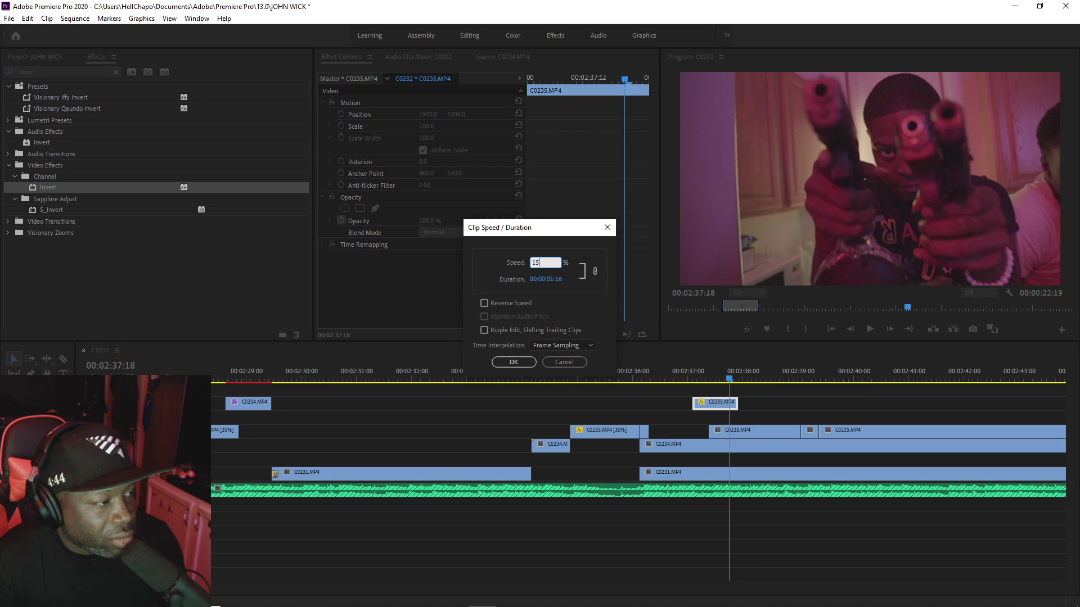
text(0)
key(Return)
Step: Extend the end of the sped-up C0235.MP4 piece to about 00:02:37:20 and play it back
click(690, 376)
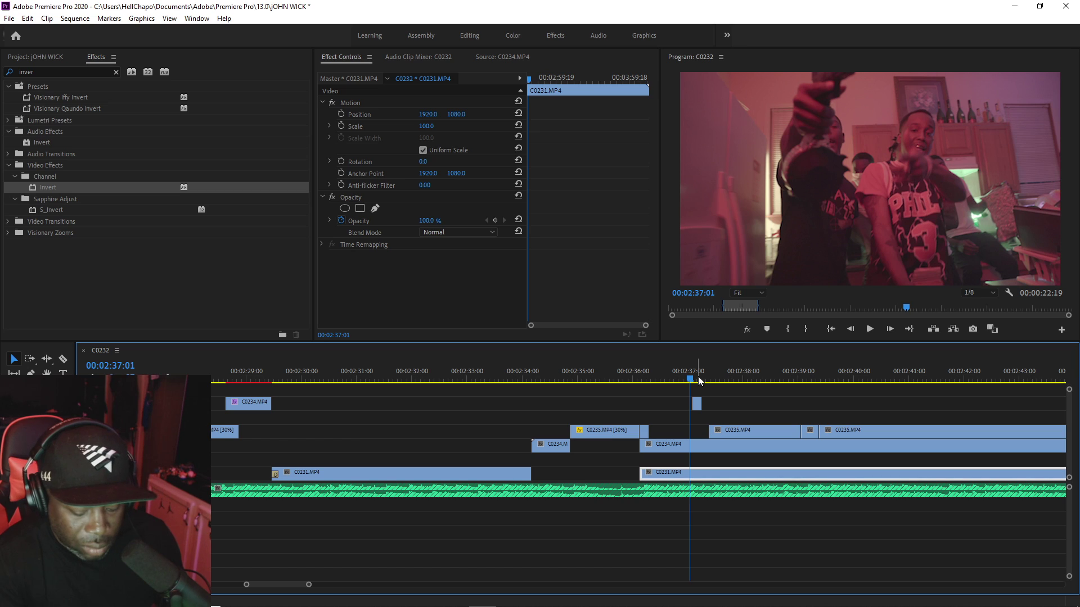
key(=)
key(=)
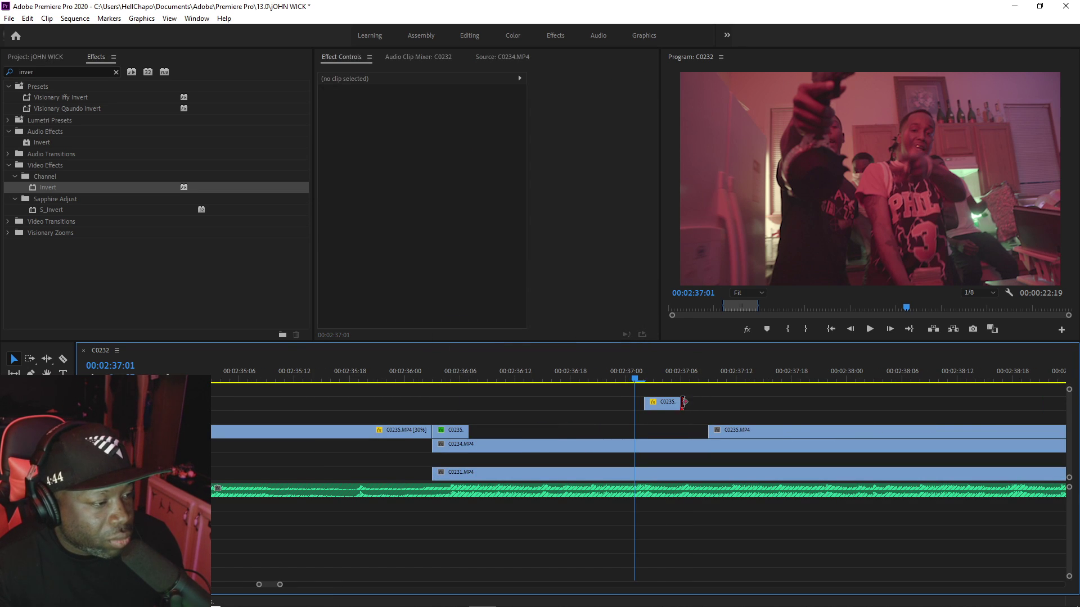
drag(679, 402, 803, 403)
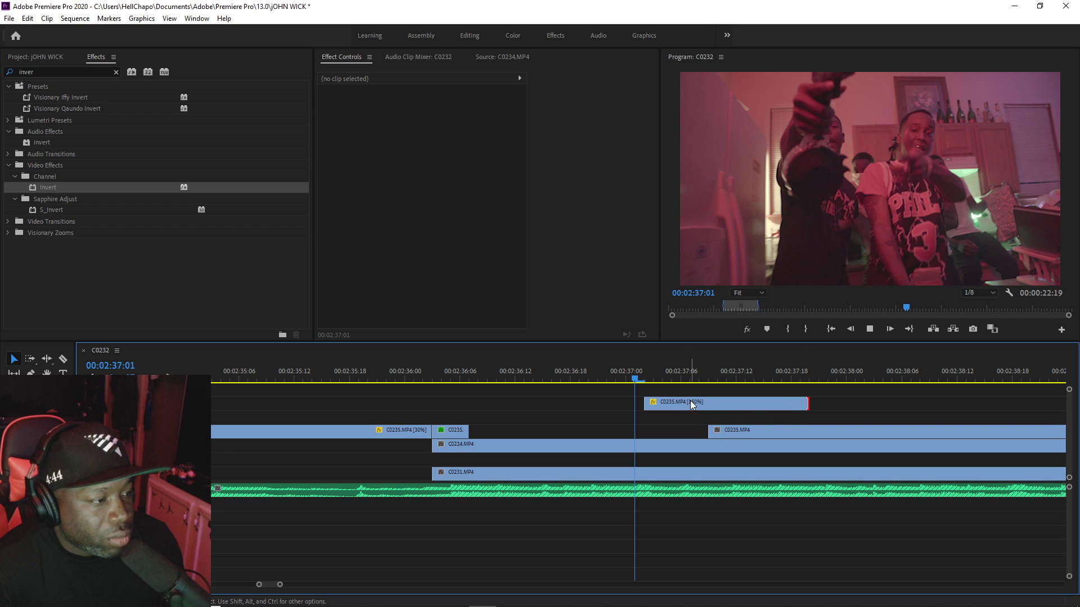
key(space)
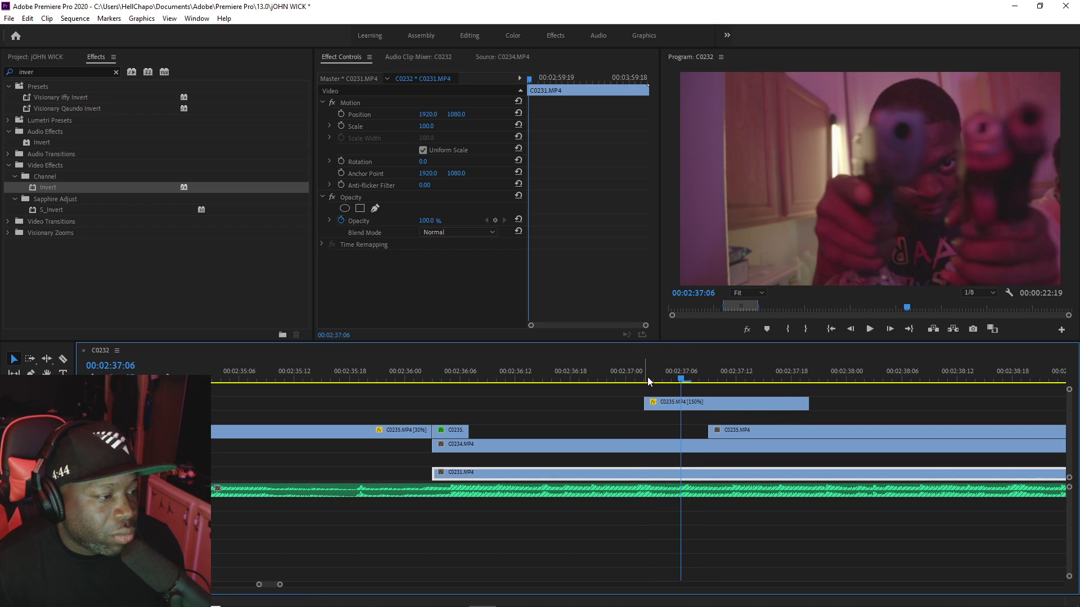
Step: Split the sped-up C0235.MP4 clip at 00:02:37:04 and set the rear part's speed to 30%
drag(648, 381, 664, 380)
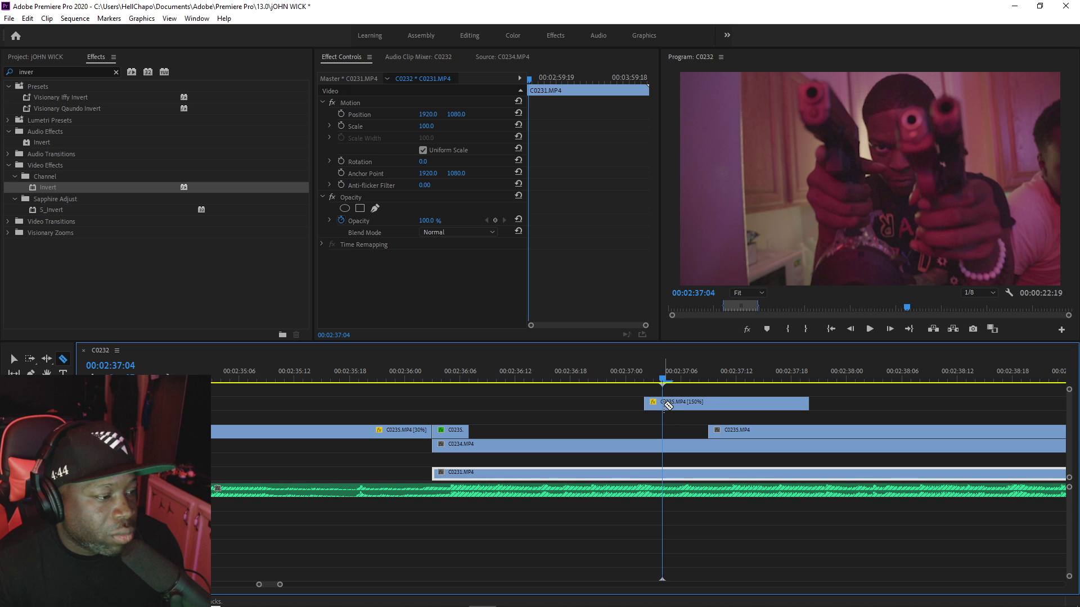
key(v)
right_click(687, 403)
click(732, 398)
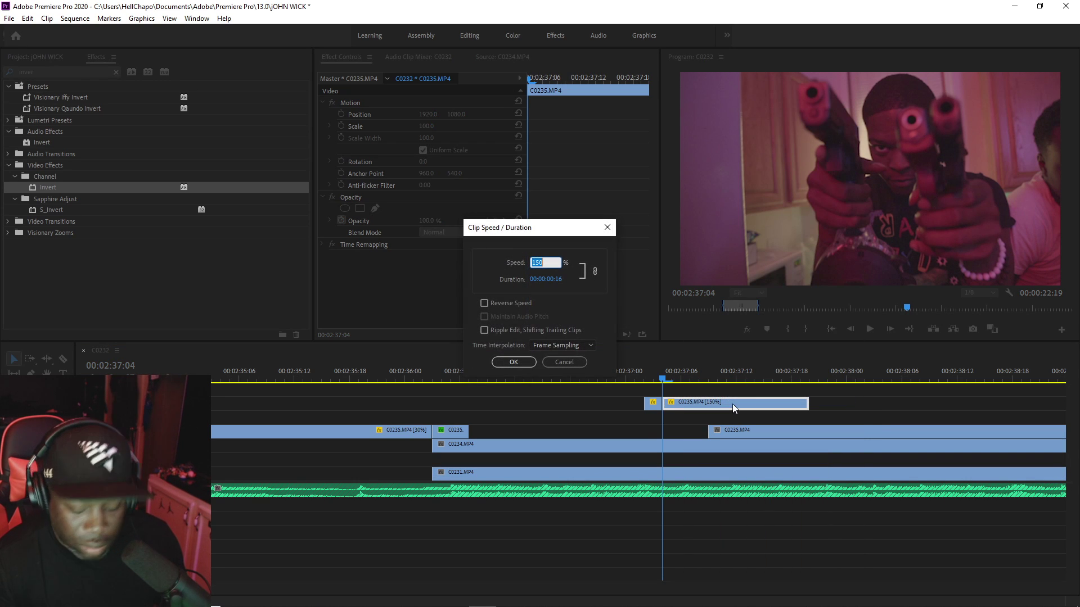
text(30)
key(Return)
Step: Extend the front piece's start to 00:02:37:01, then shift both C0235.MP4 pieces together to start at about 00:02:37:03
click(633, 372)
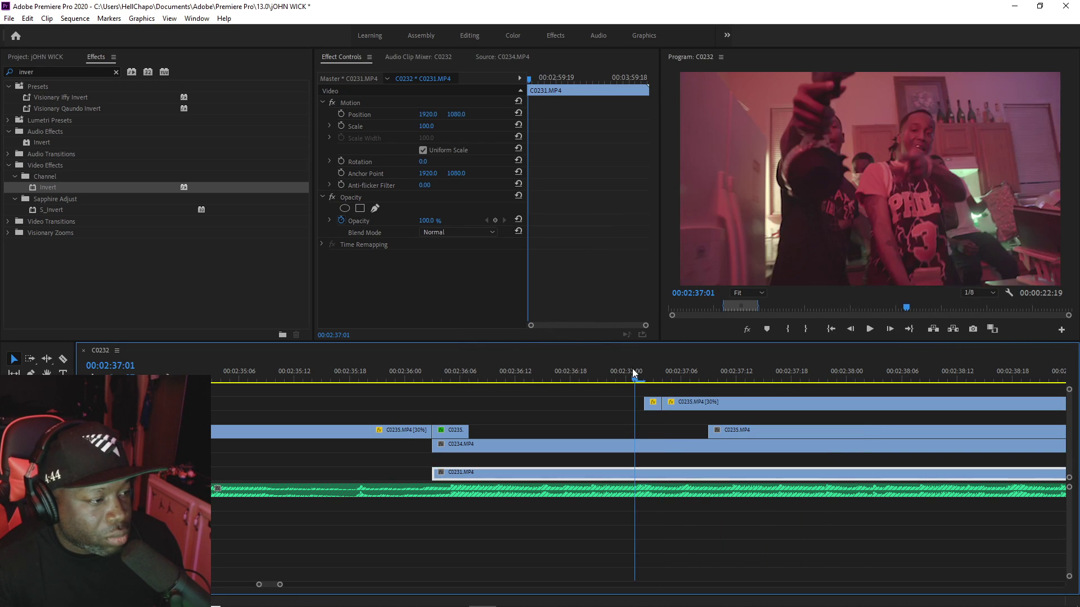
drag(645, 402, 635, 403)
key(space)
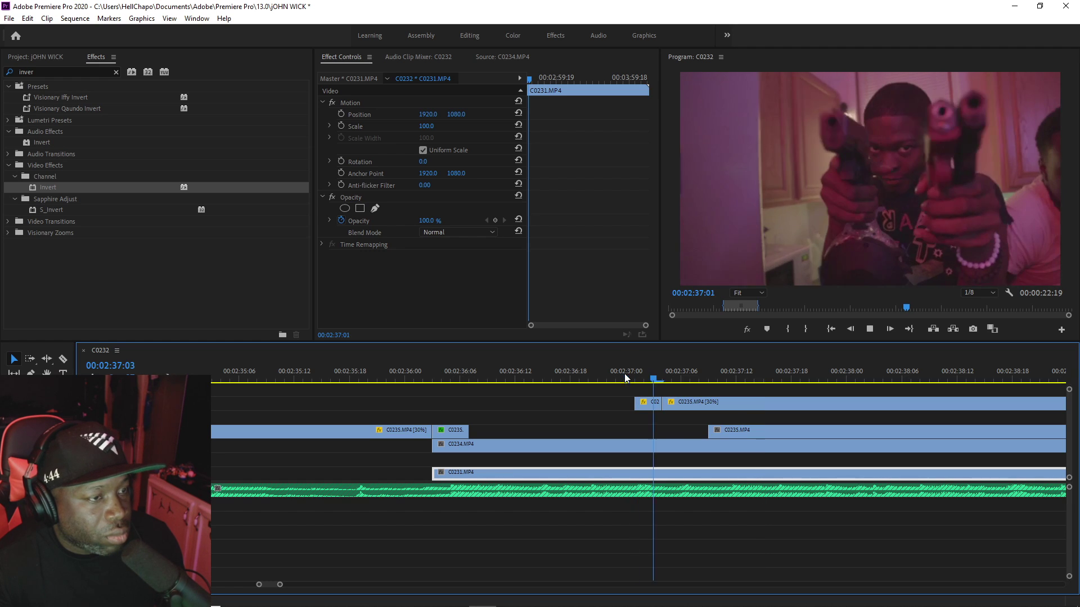
click(625, 372)
drag(667, 403, 685, 397)
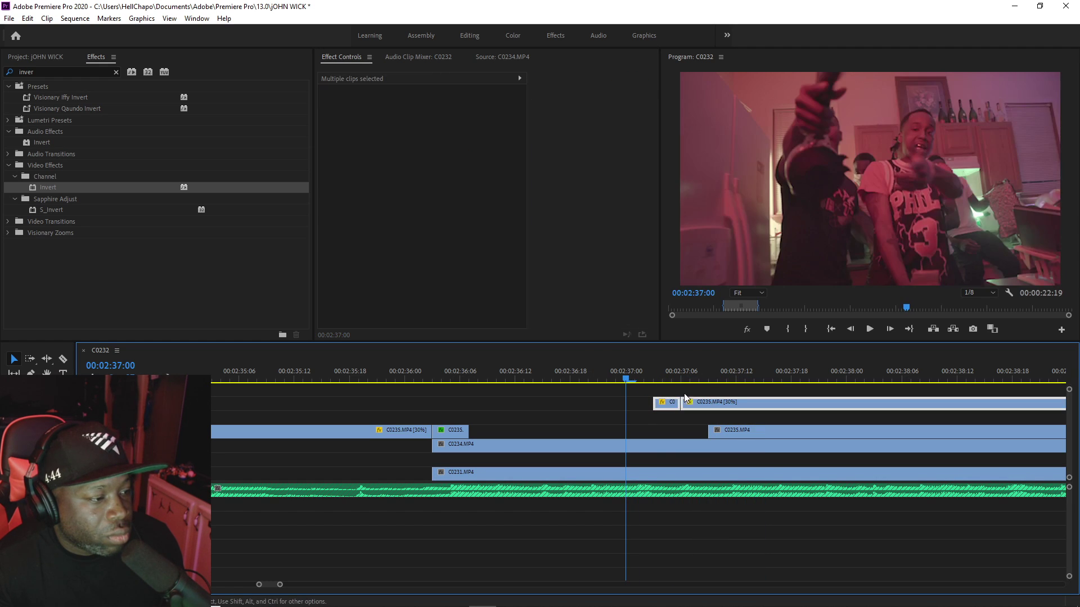
Step: Cut the 30% C0235.MP4 piece at 00:02:37:20 and delete everything after the cut
key(space)
key(space)
key(c)
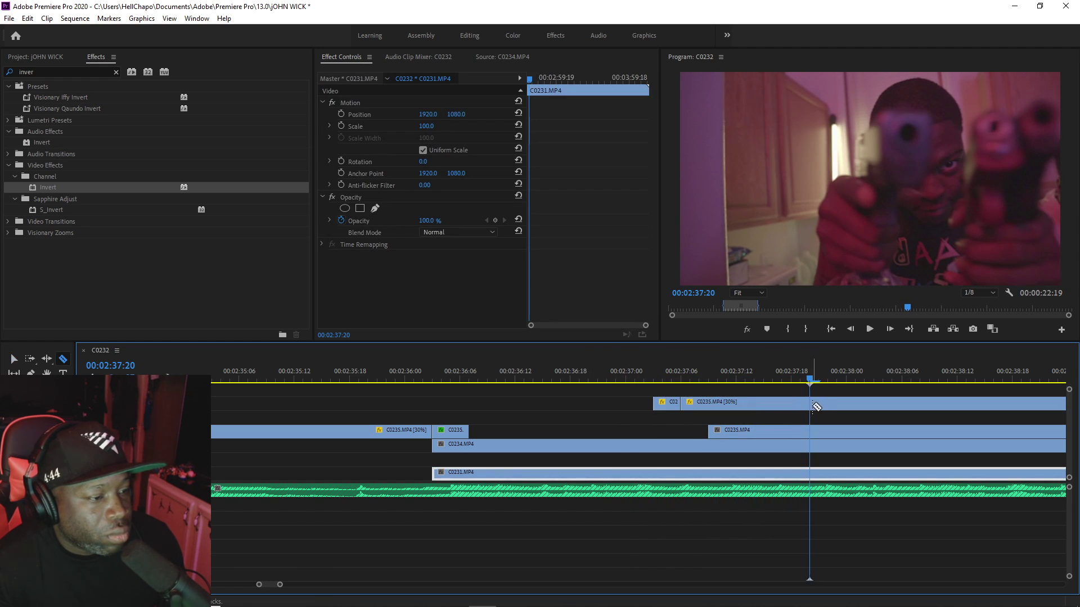
click(811, 403)
key(v)
click(849, 406)
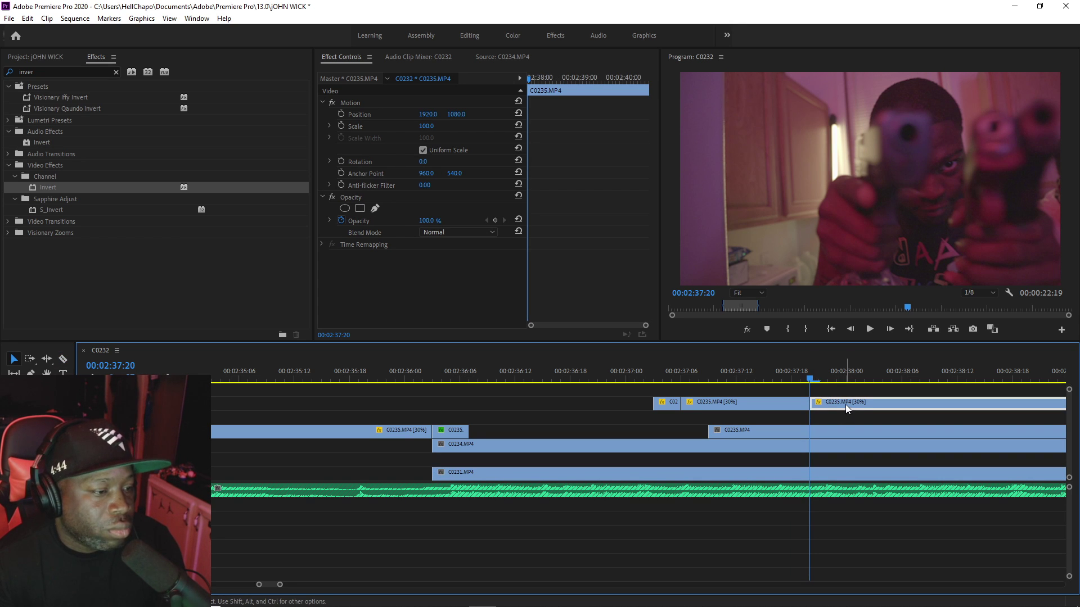
key(Delete)
Step: Split the 30% C0235.MP4 piece at about 00:02:37:14 and set the rear part's speed to 150%
click(641, 371)
key(space)
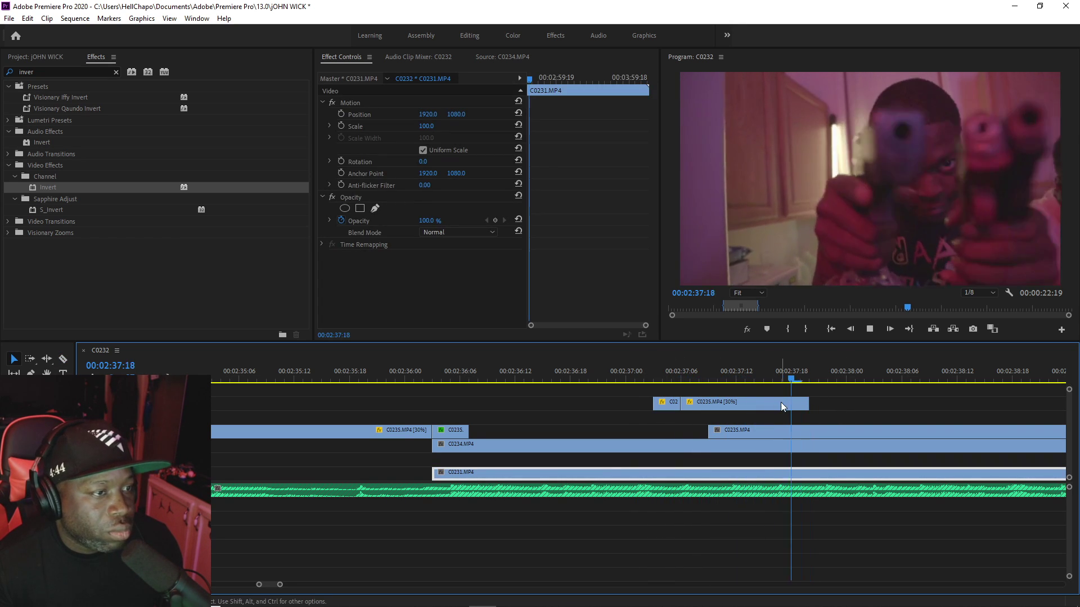
drag(724, 369, 763, 402)
key(c)
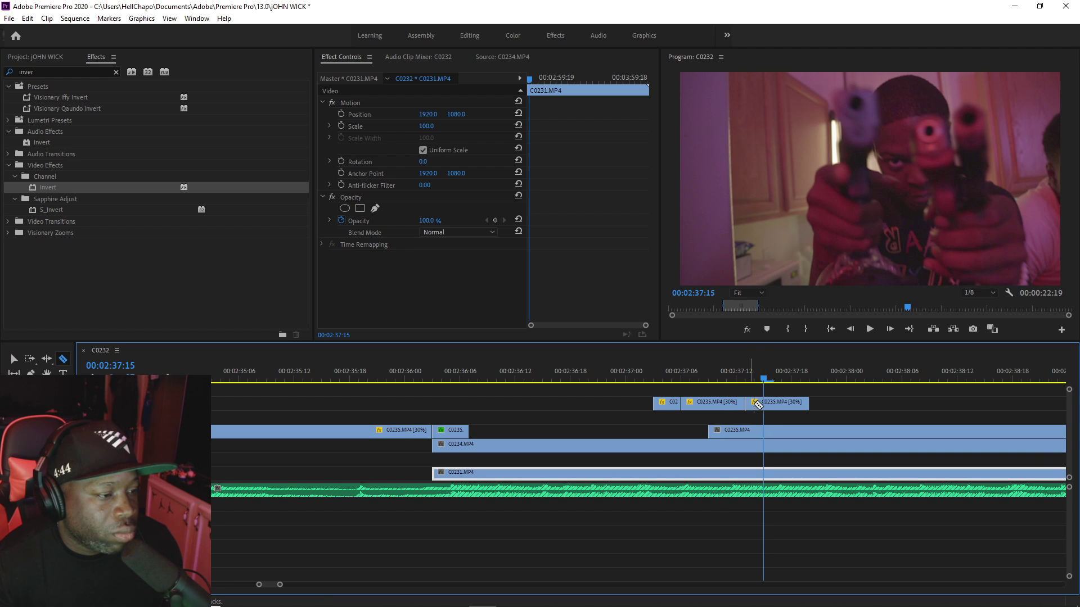
right_click(795, 406)
click(833, 399)
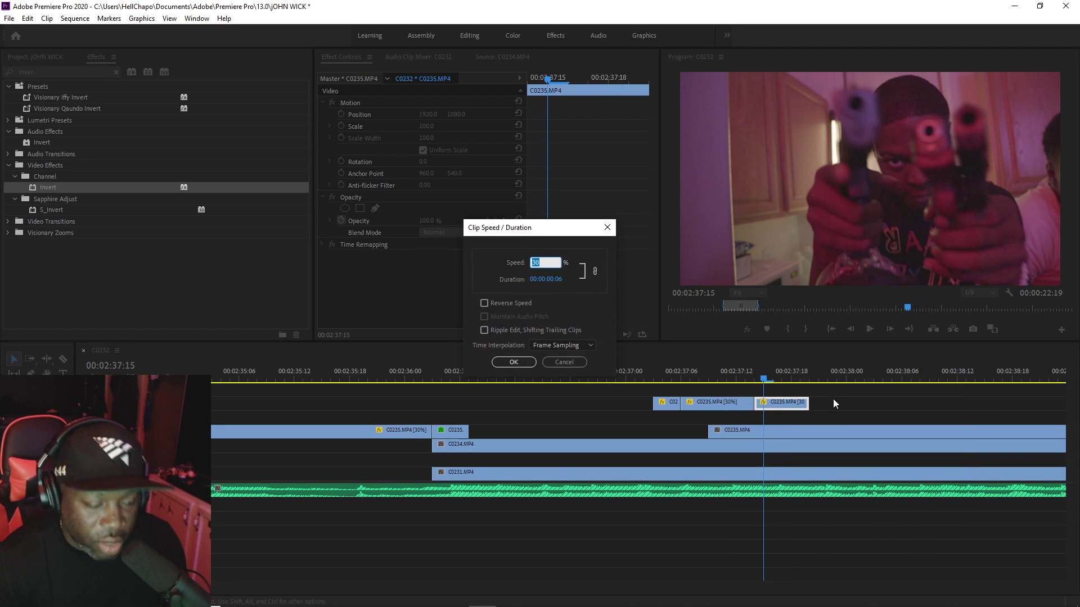
text(150)
key(Return)
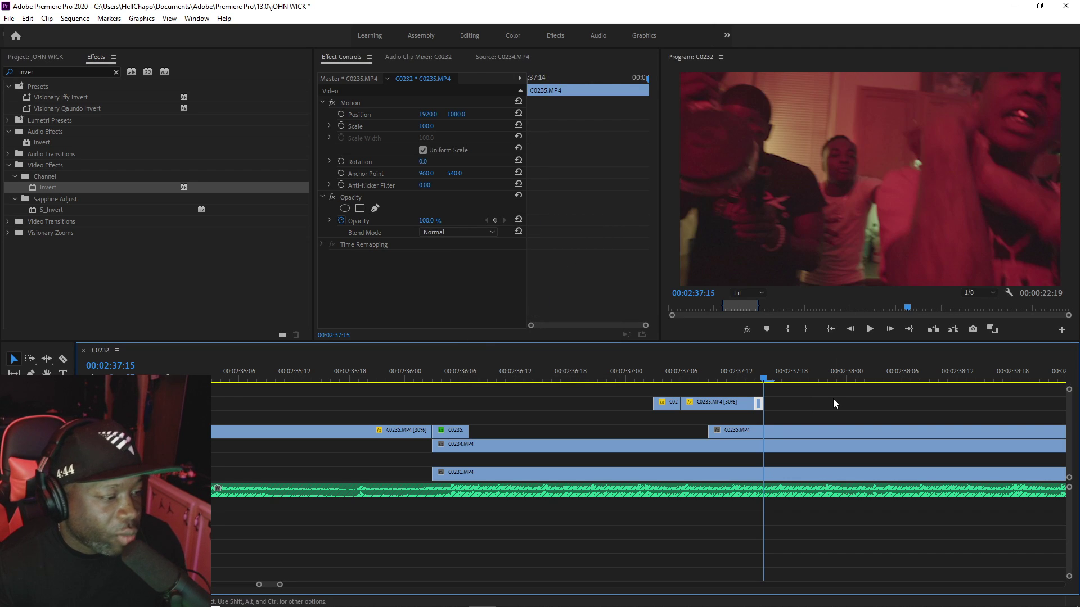
Step: Extend the last sped-up C0235.MP4 piece to end at about 00:02:37:18 and play back the speed ramp
drag(774, 402, 741, 383)
key(space)
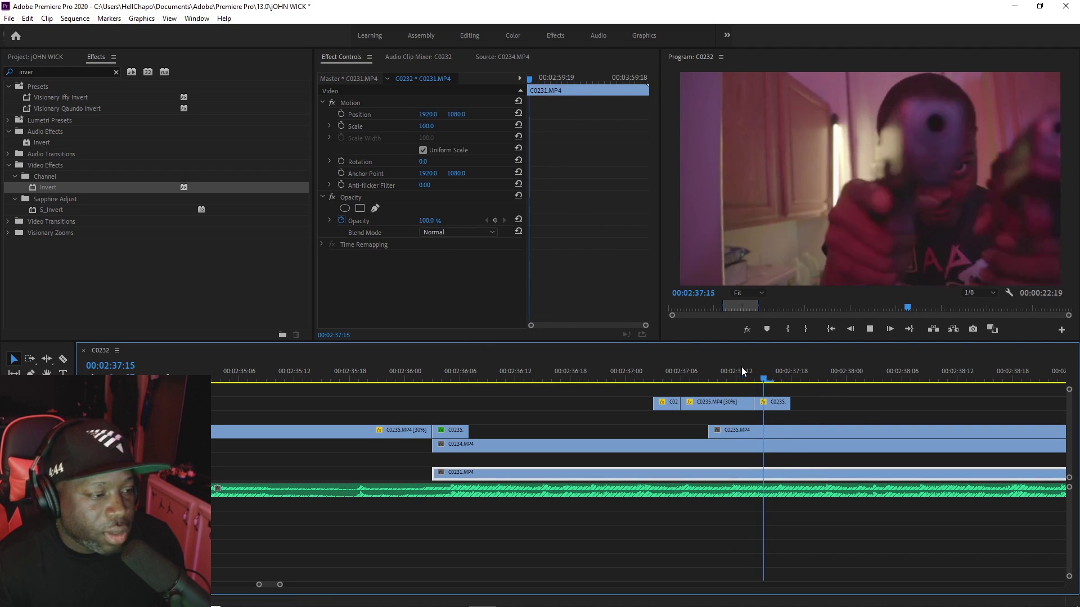
click(763, 380)
key(space)
key(space)
click(625, 370)
key(space)
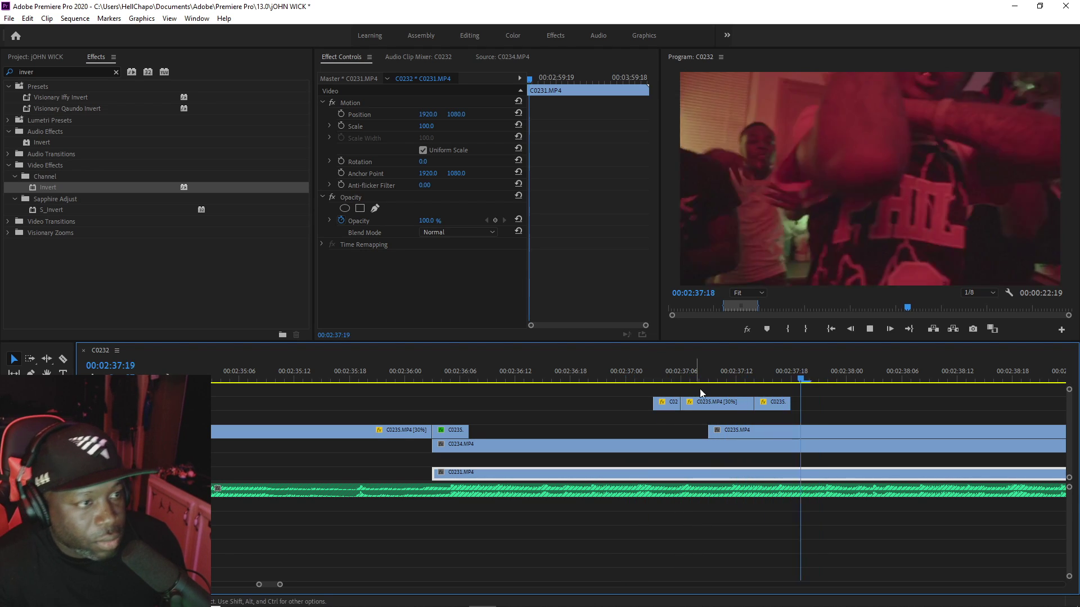
key(space)
Step: Search the effects for "flash" and apply the Visionary Flash preset to the last C0235.MP4 piece of the speed ramp
click(770, 401)
click(24, 72)
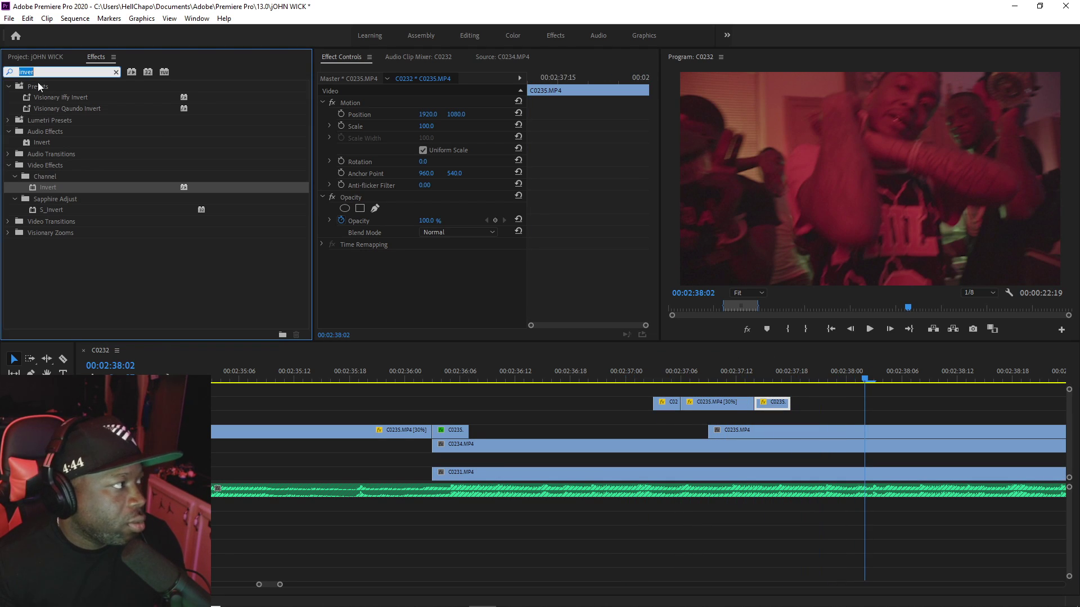
text(flash)
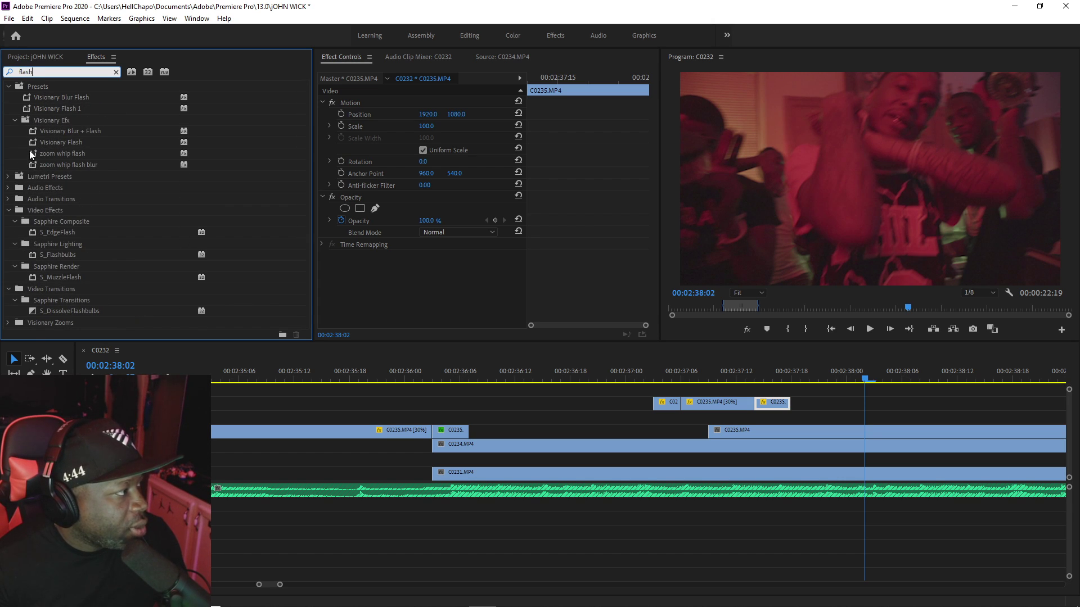
drag(28, 140, 699, 353)
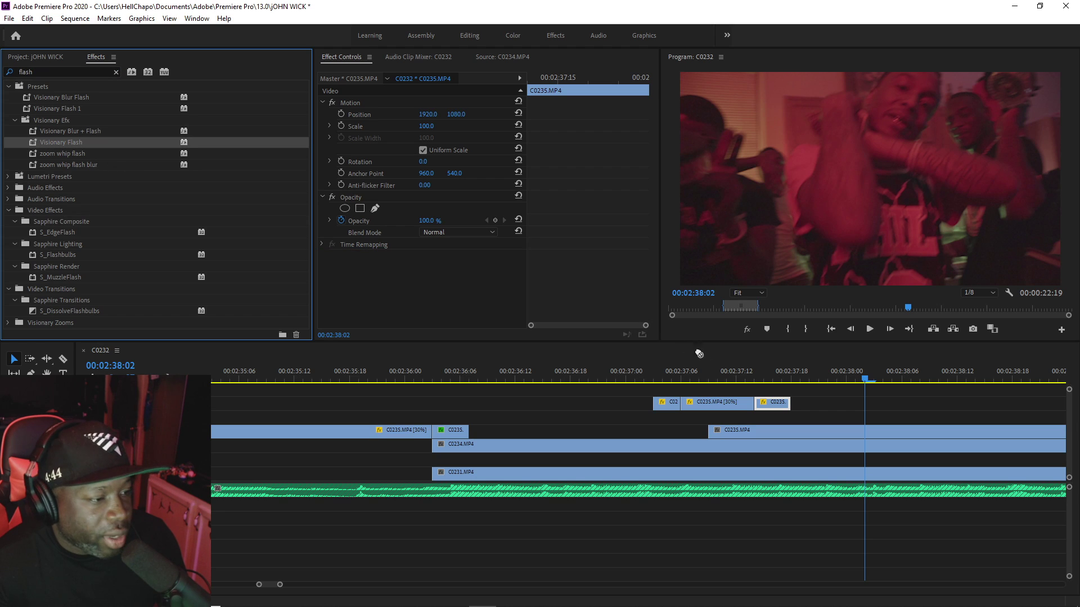
drag(778, 402, 778, 402)
Step: Play back the flashed speed-ramp section from about 00:02:37:02 and save the project
click(646, 377)
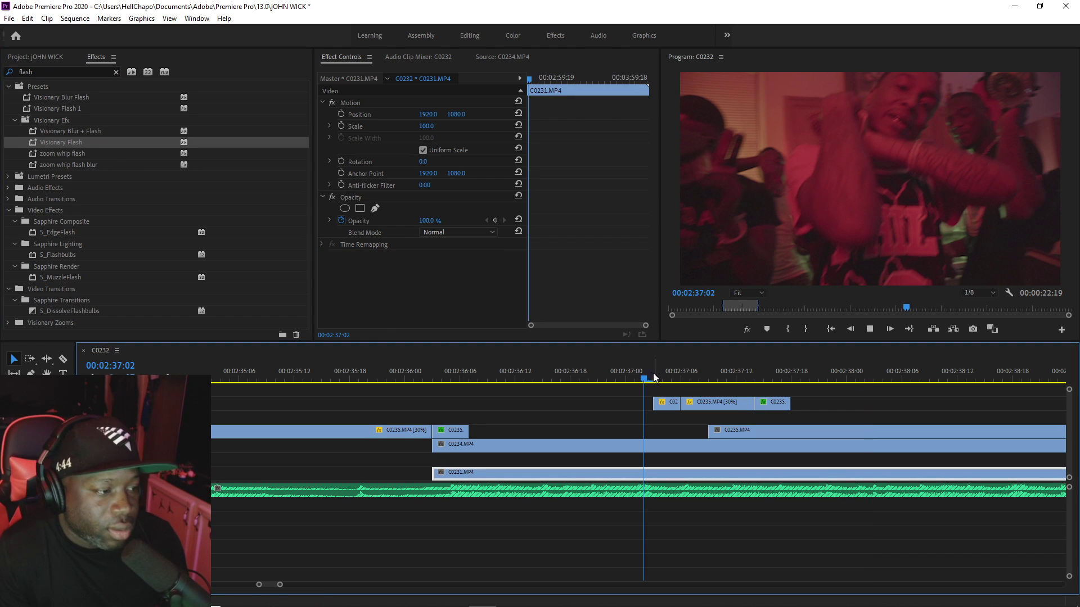
click(719, 360)
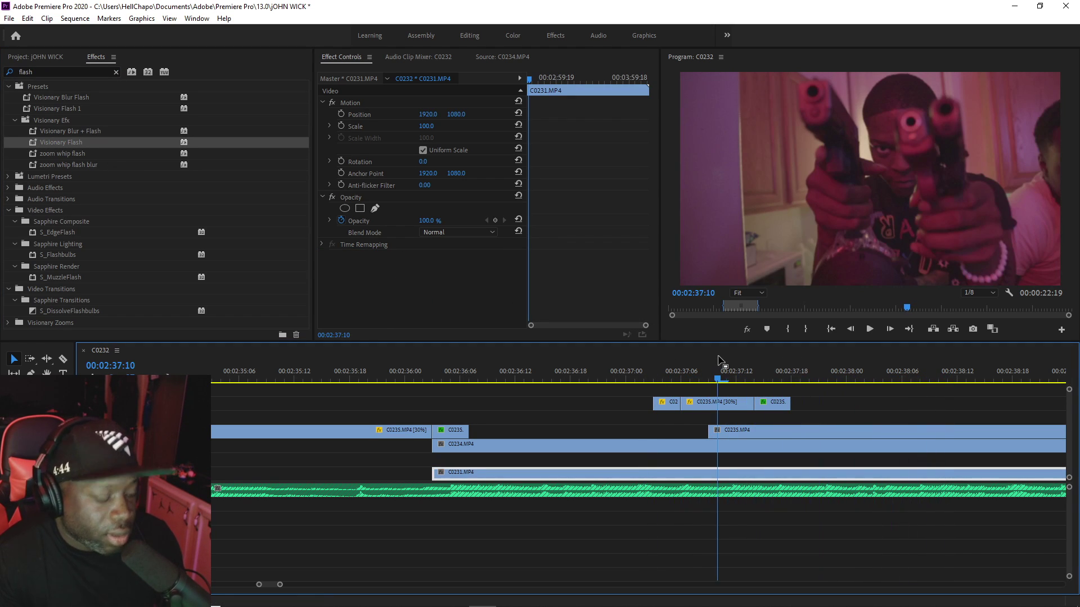
key(ctrl+s)
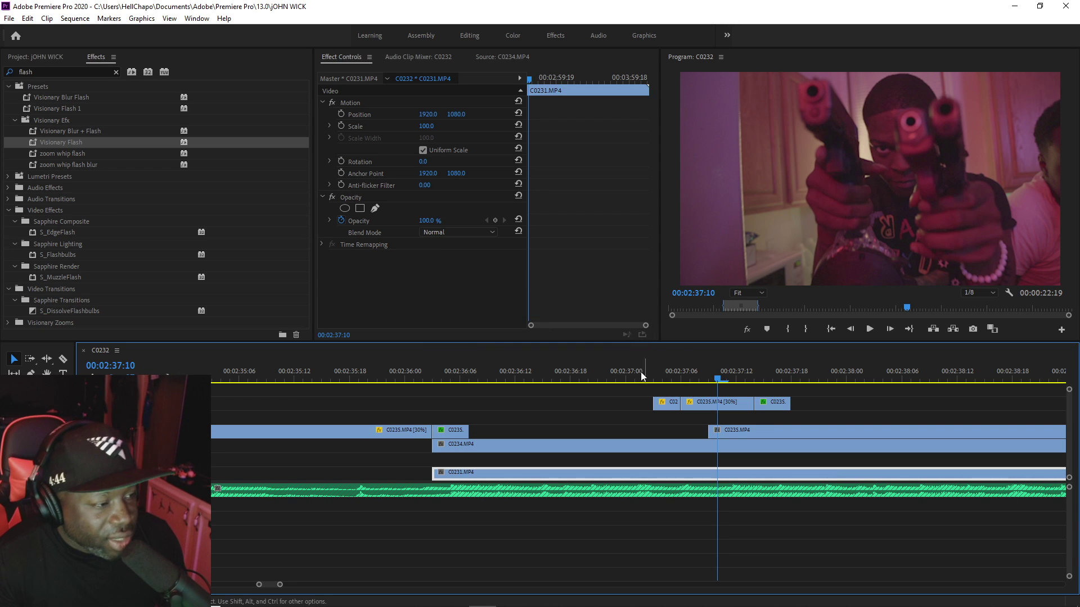
click(647, 373)
key(space)
click(708, 423)
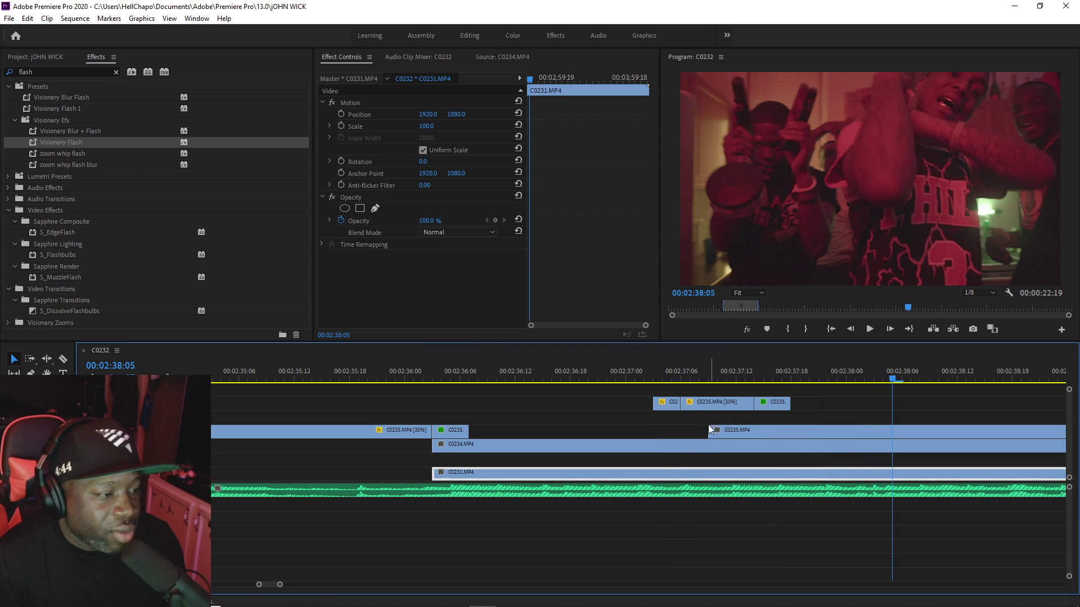
Step: Trim the next C0235.MP4 clip to start at about 00:02:37:18 and open a gap in C0234.MP4 from about 00:02:37:03 to 00:02:37:18
drag(717, 427, 800, 428)
click(615, 373)
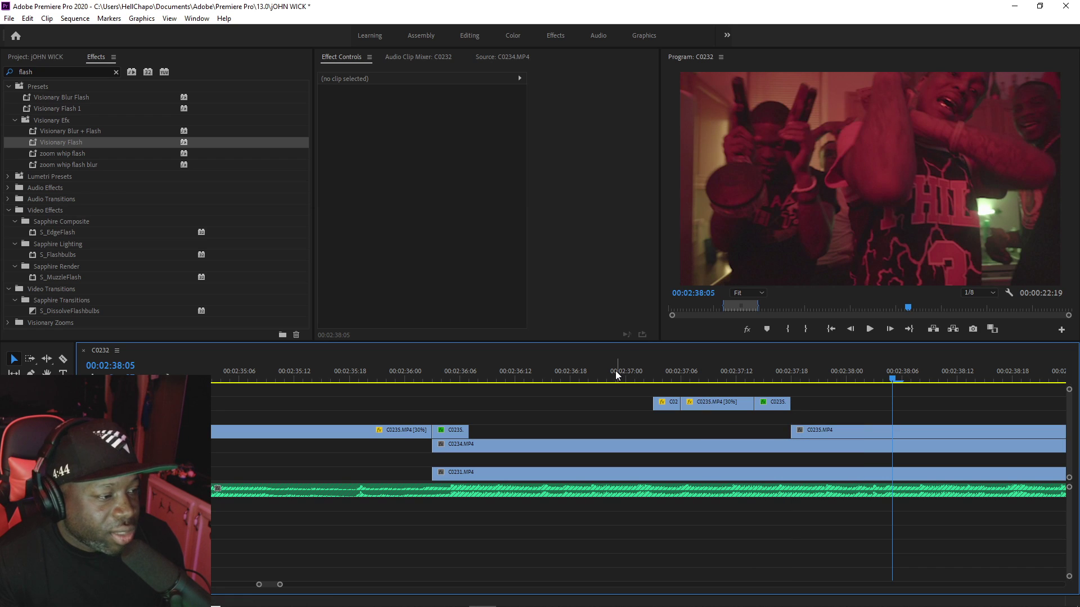
key(c)
click(661, 442)
key(v)
drag(658, 444, 790, 444)
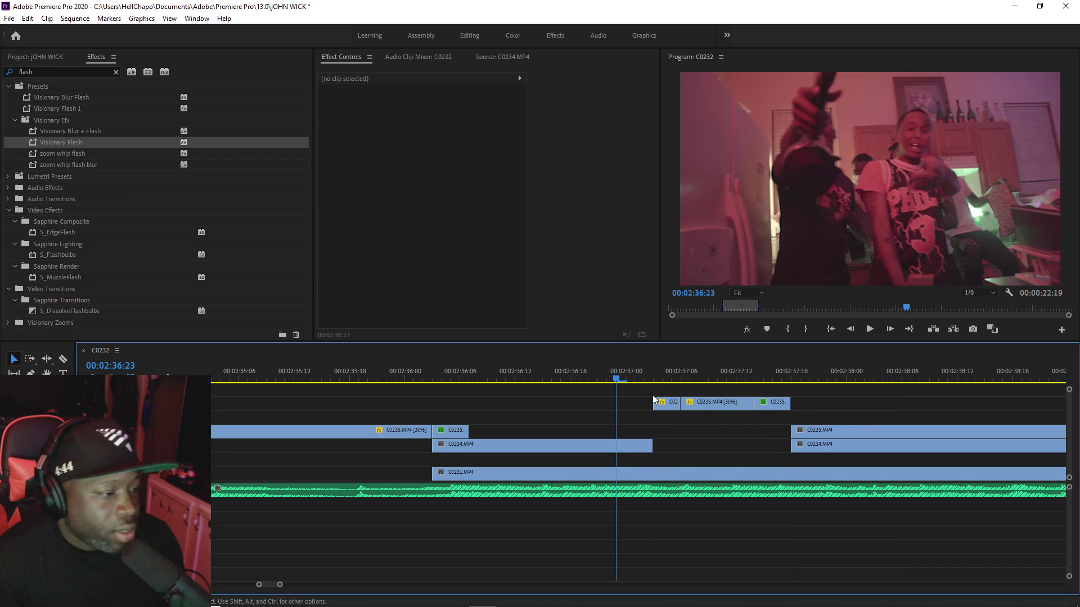
click(770, 403)
right_click(414, 258)
click(428, 275)
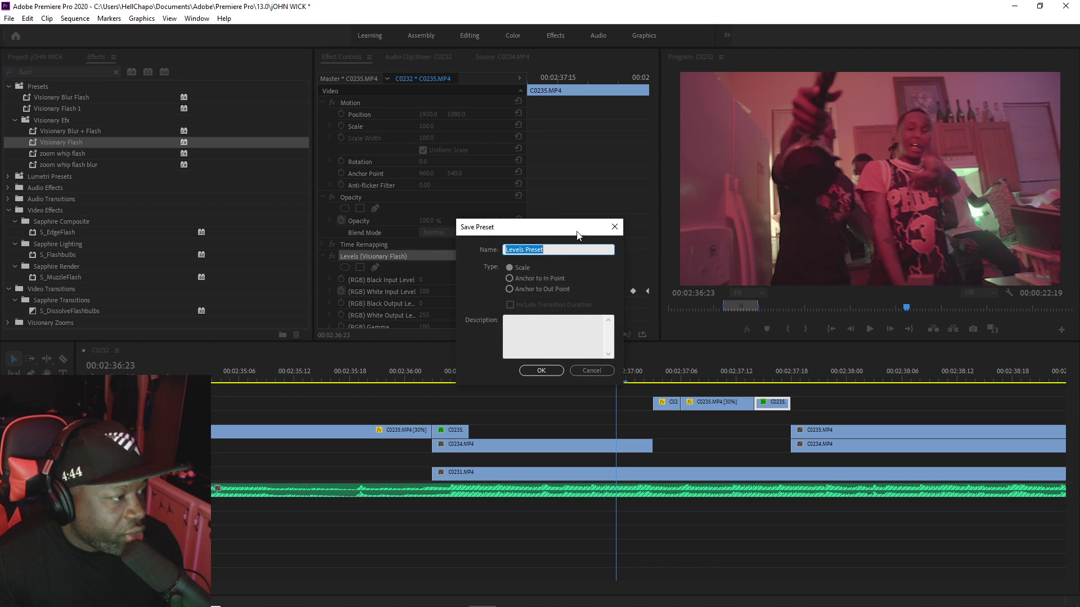
click(592, 370)
Step: Play back the section with the flashed insert from about 00:02:36:21
click(599, 379)
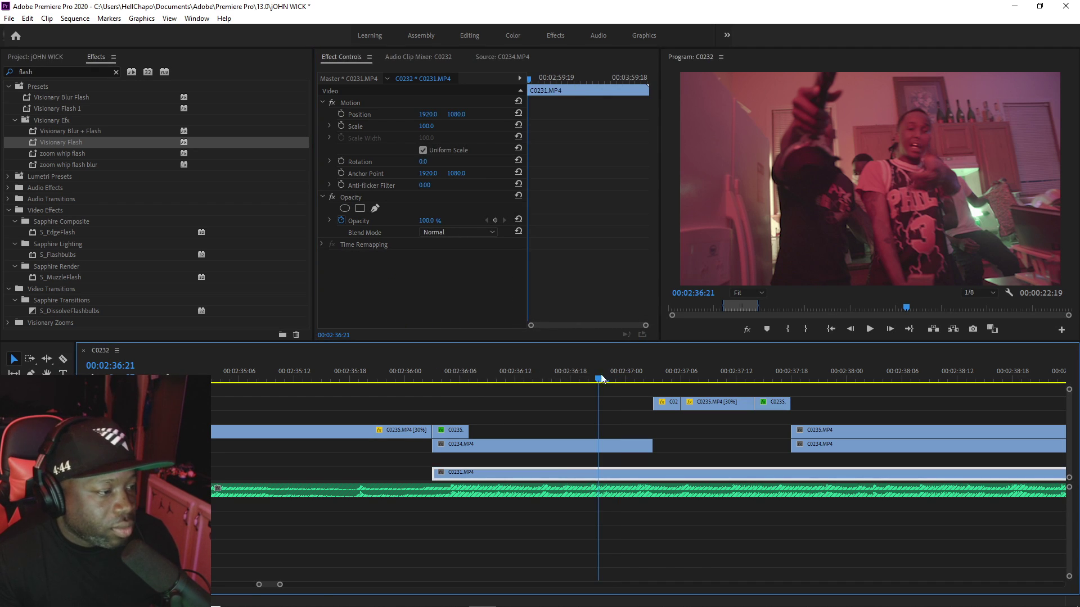
key(space)
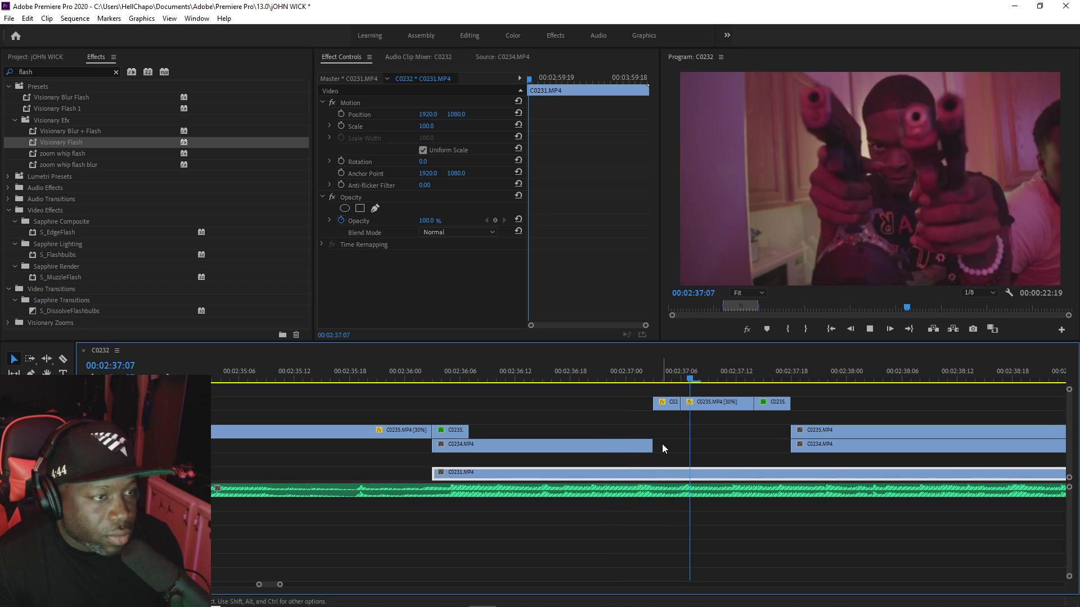
key(space)
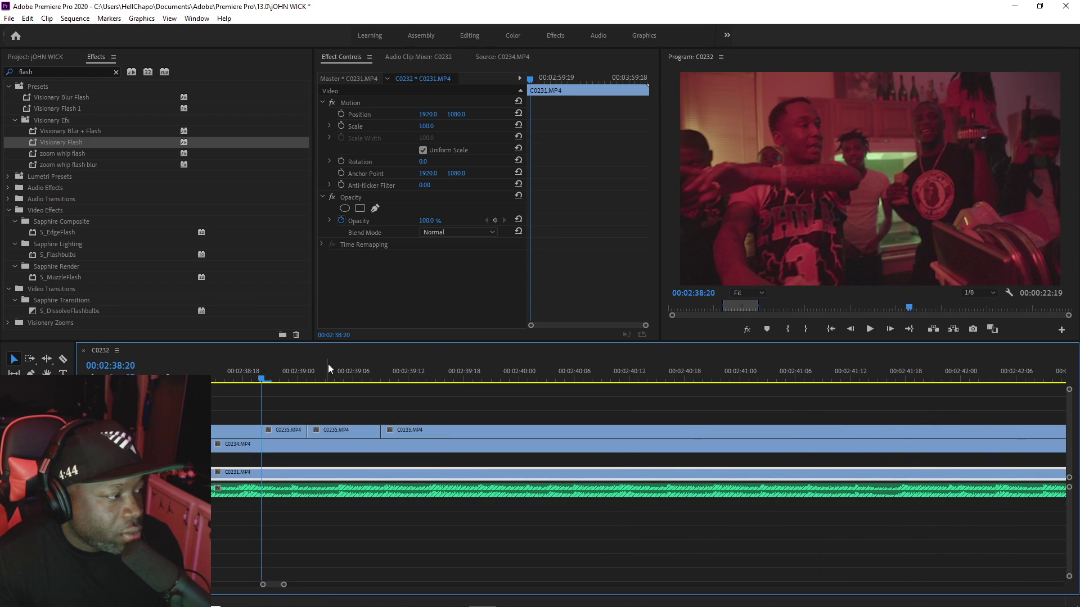
Step: Set the flashed C0235.MP4 piece's scale to 177 and horizontal position to 1103, and play back the insert
drag(286, 585, 297, 585)
click(526, 368)
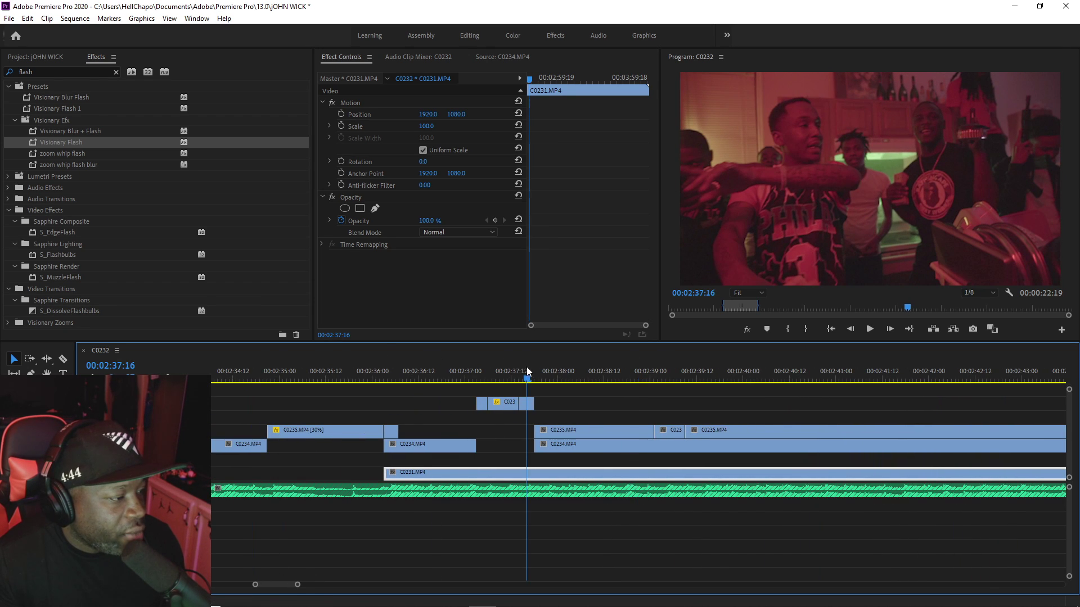
click(526, 406)
click(430, 126)
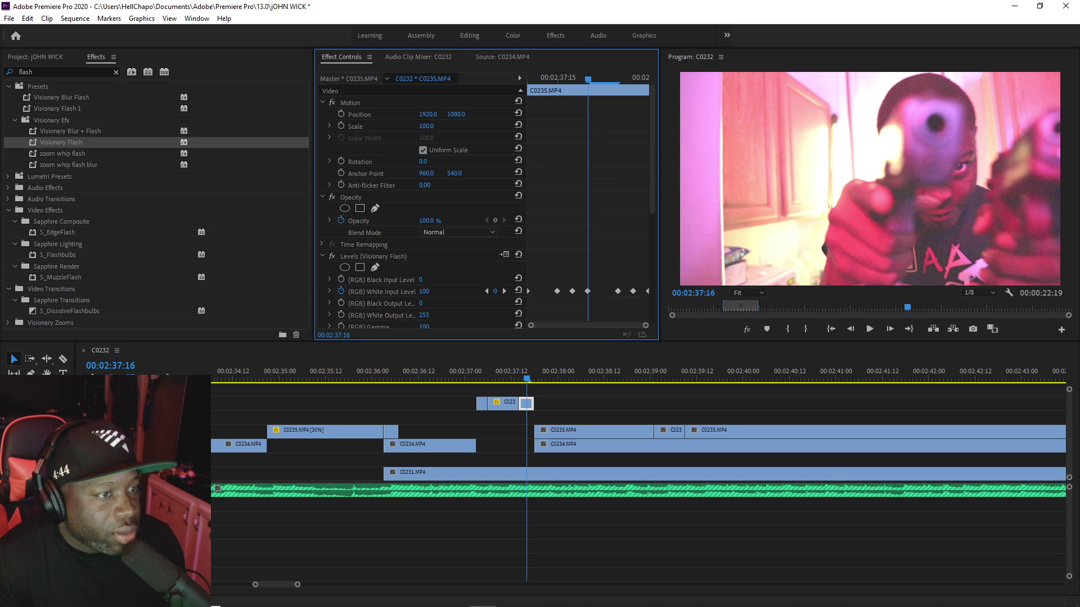
drag(431, 126, 225, 114)
key(space)
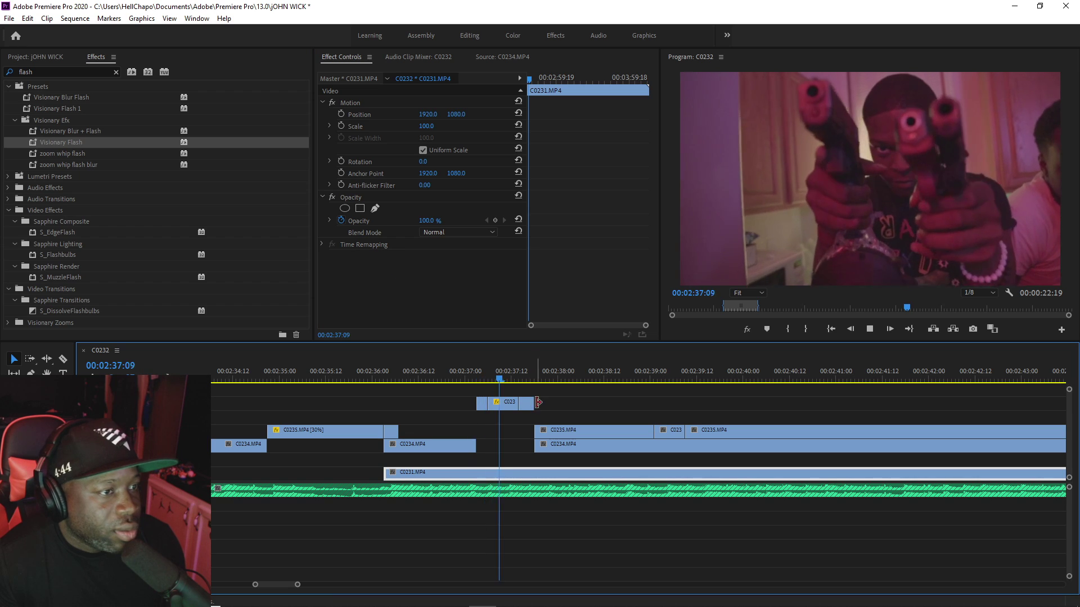
click(529, 383)
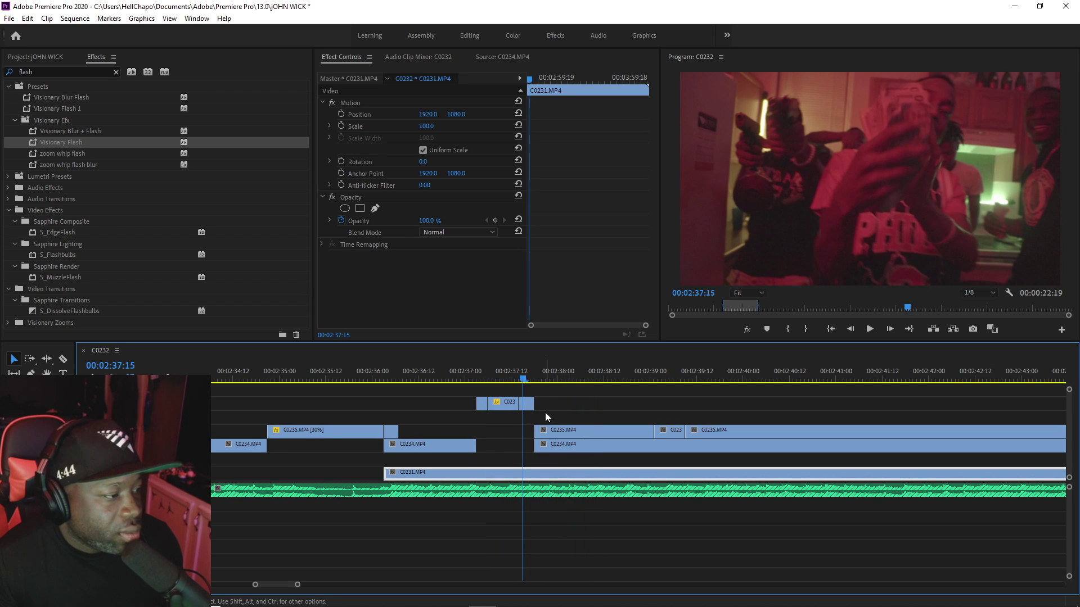
click(527, 403)
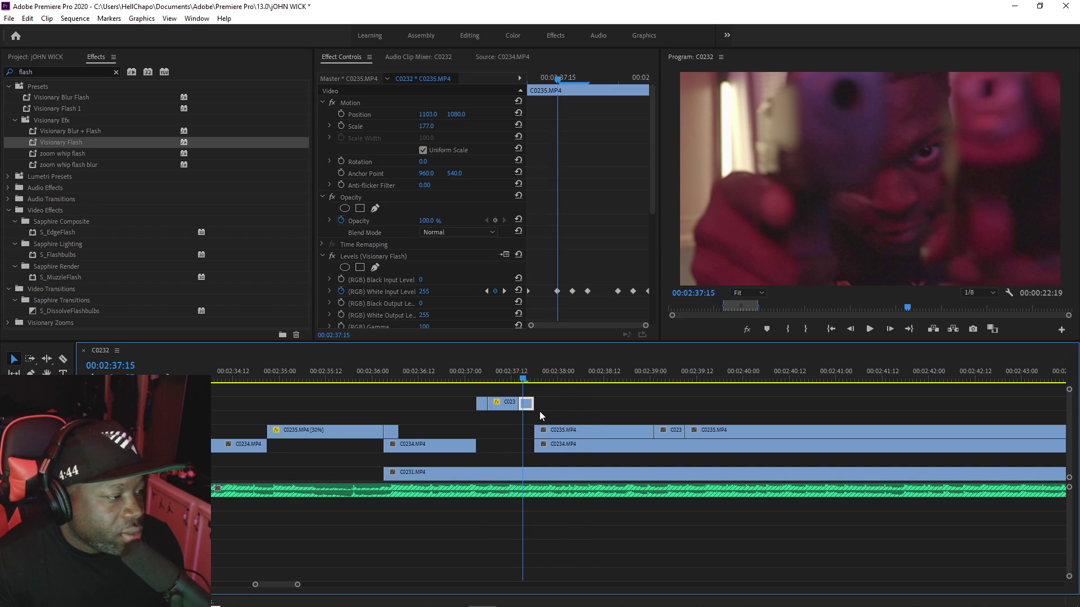
key(Return)
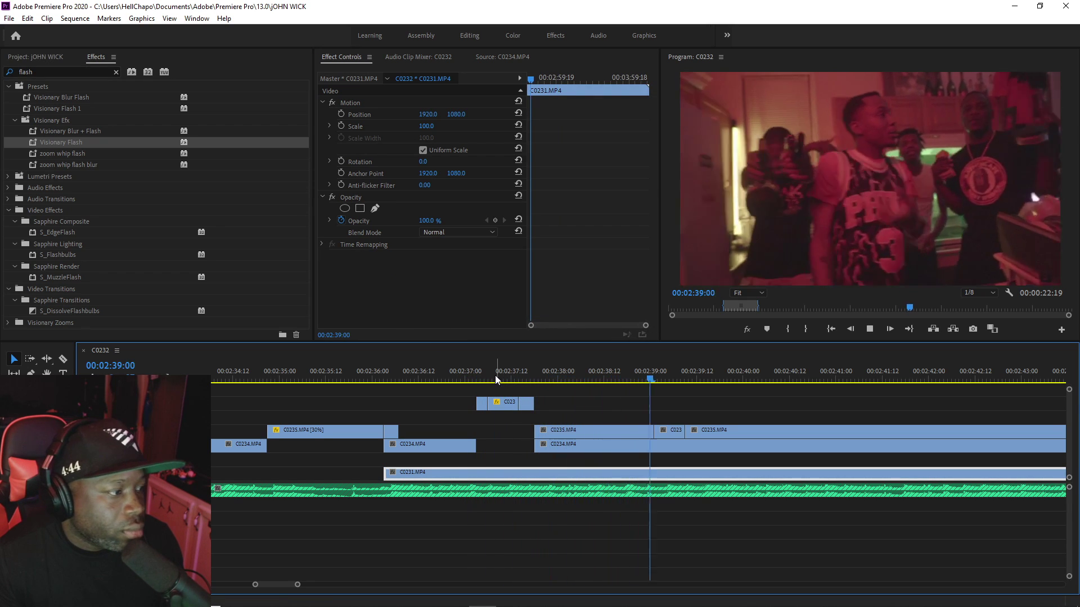
Step: Split the C0235.MP4 clip after the insert at about 00:02:38:03 and set the front part's speed to 30%
click(497, 380)
key(space)
key(c)
click(570, 431)
key(v)
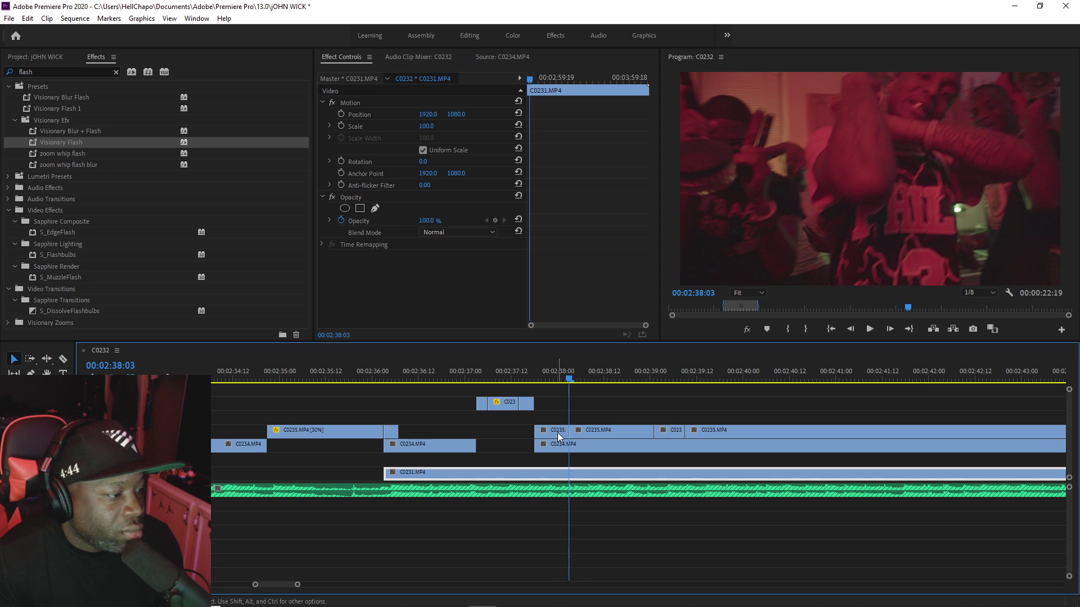
right_click(558, 433)
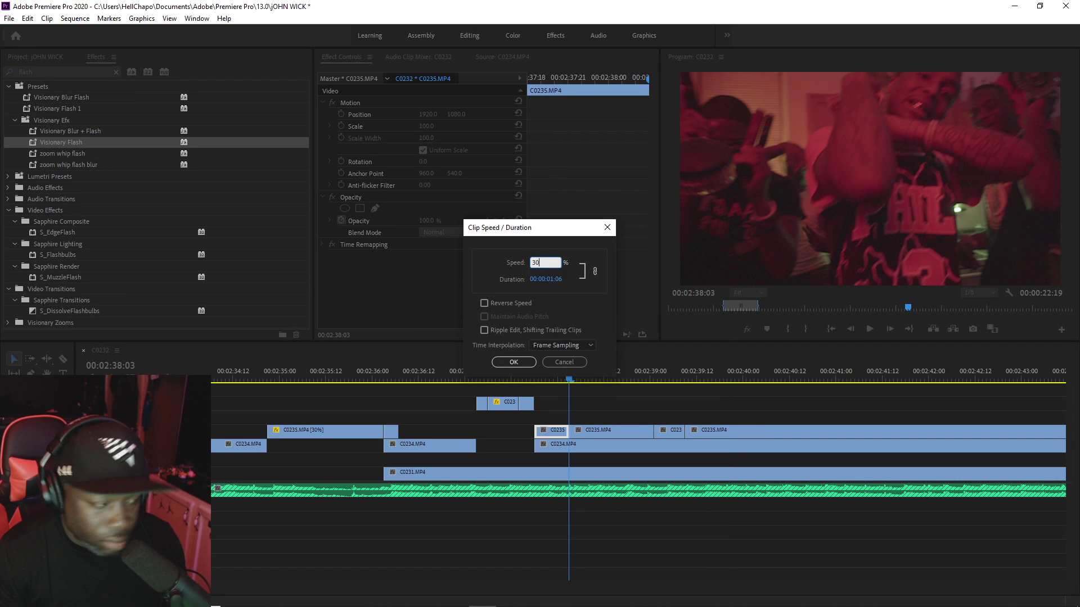
key(Return)
Step: Trim the following C0235.MP4 clip to start at about 00:02:38:15, extend the 30% piece to about 00:02:38:13 and play back
click(531, 371)
key(space)
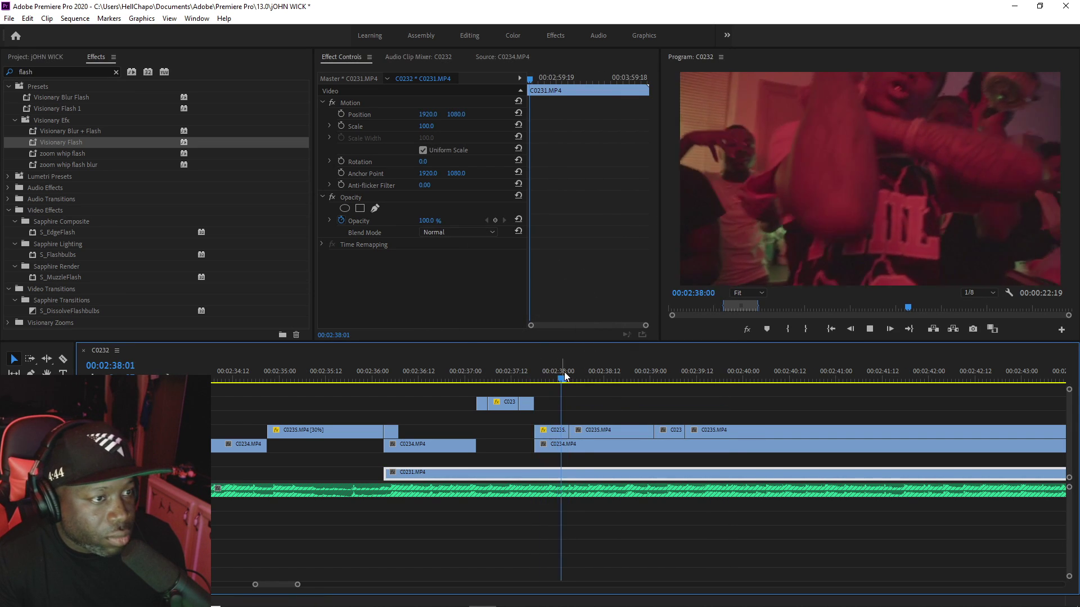
drag(570, 430, 610, 427)
click(484, 370)
key(space)
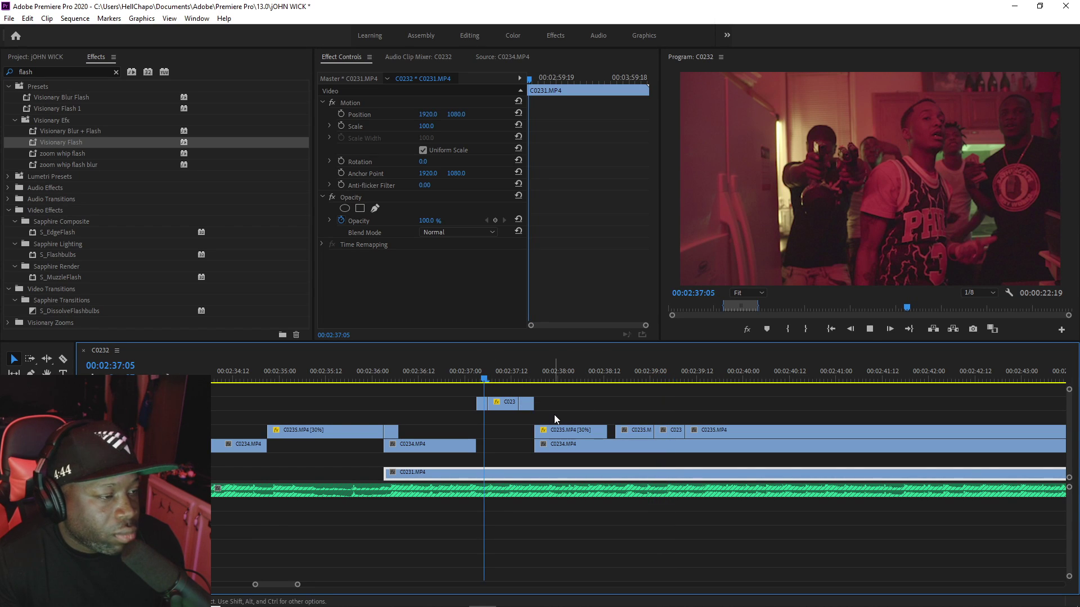
Step: Trim the start of the 30% C0235.MP4 piece to about 00:02:38:03 and play back the section
drag(531, 429, 570, 427)
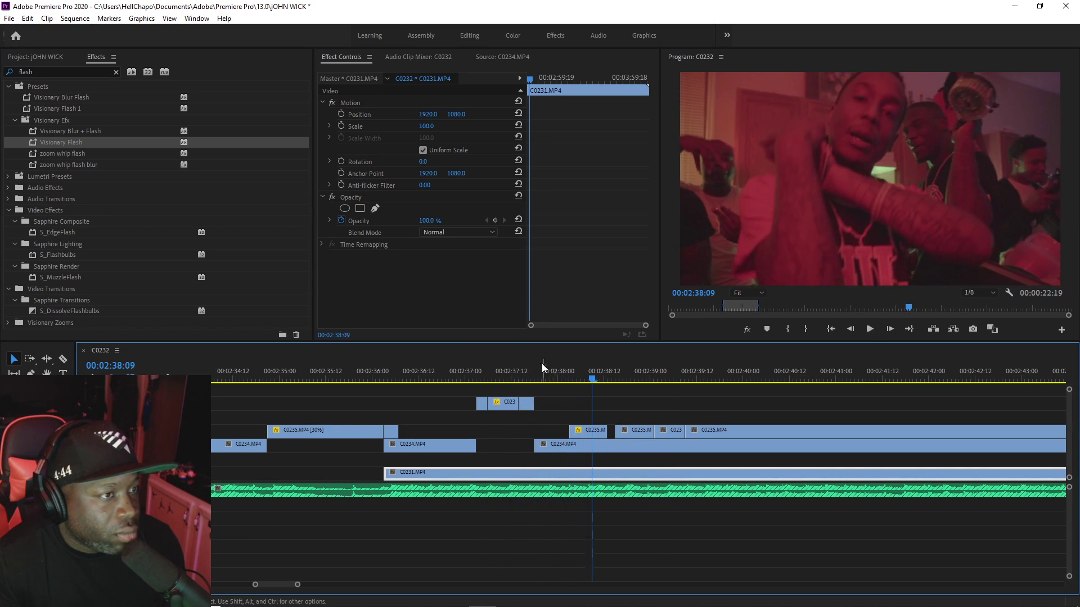
click(516, 374)
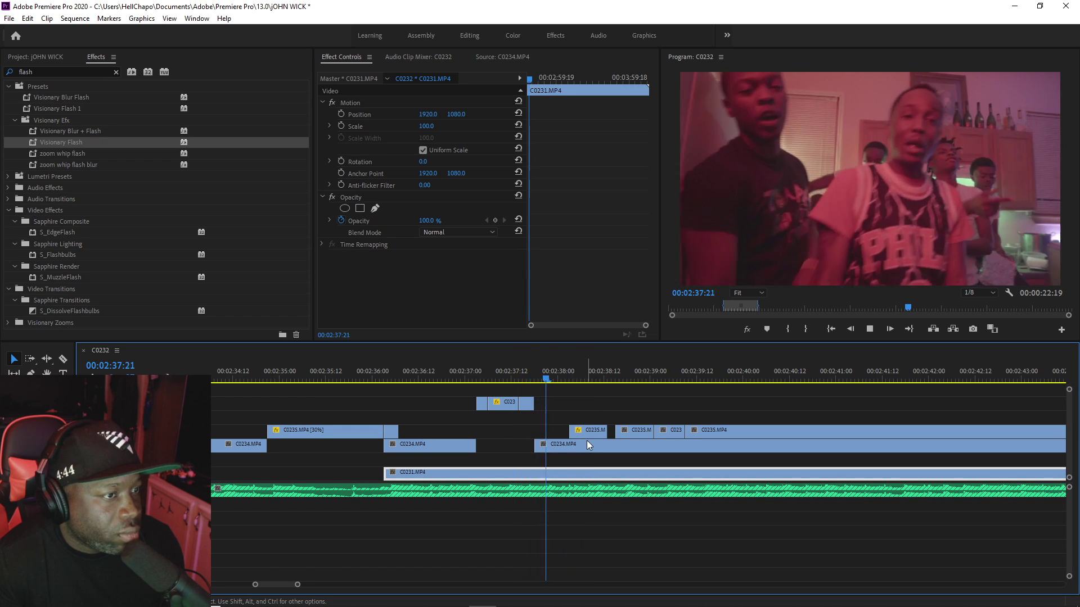
key(space)
Step: Move the shortened 30% C0235.MP4 piece to the upper insert track, starting at about 00:02:39:13, and play back the section
drag(602, 430, 625, 418)
click(523, 371)
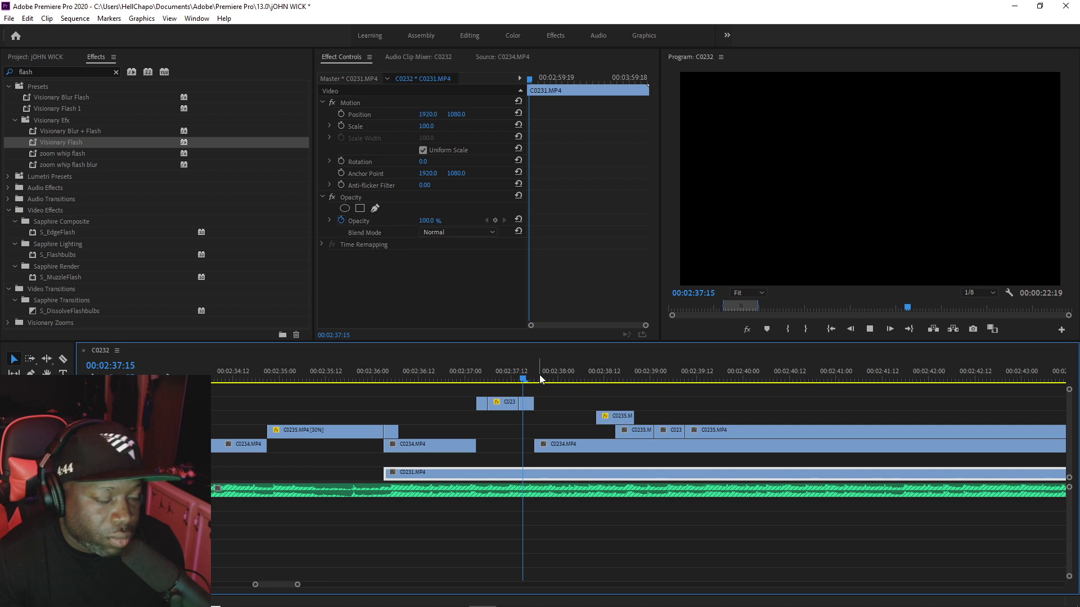
key(space)
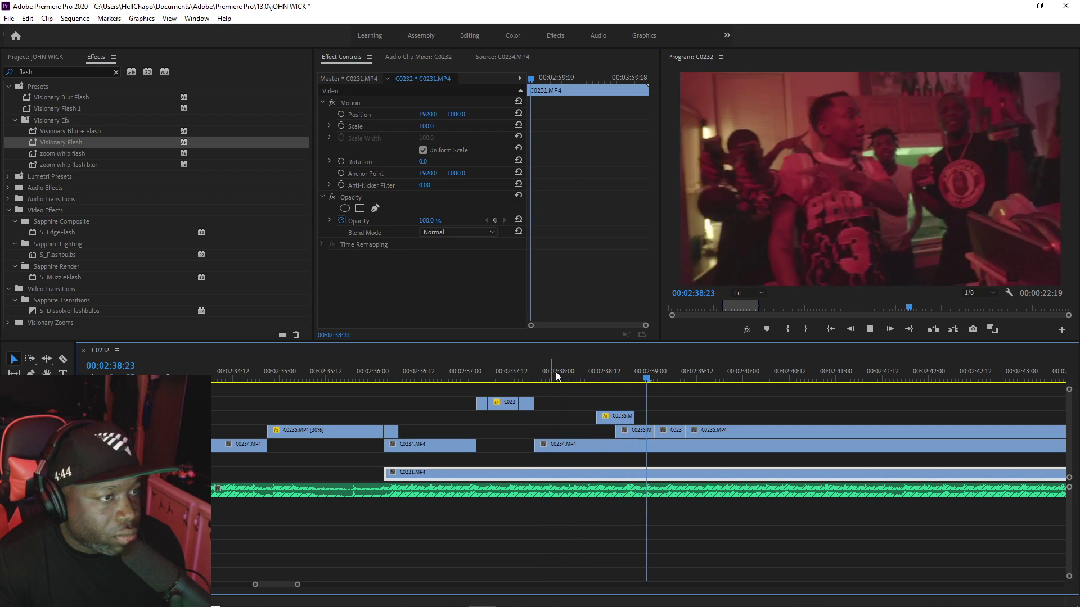
drag(611, 416, 715, 403)
click(561, 372)
key(space)
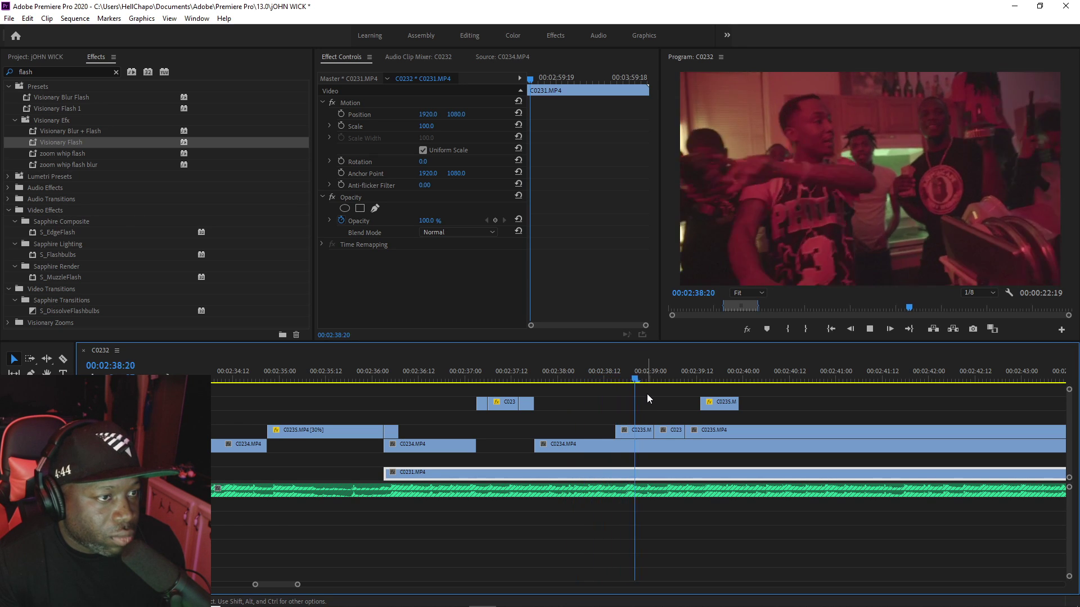
Step: Delete the C0235.MP4 piece between about 00:02:38:15 and 00:02:39:01 and play back the section
click(633, 431)
key(Delete)
click(597, 375)
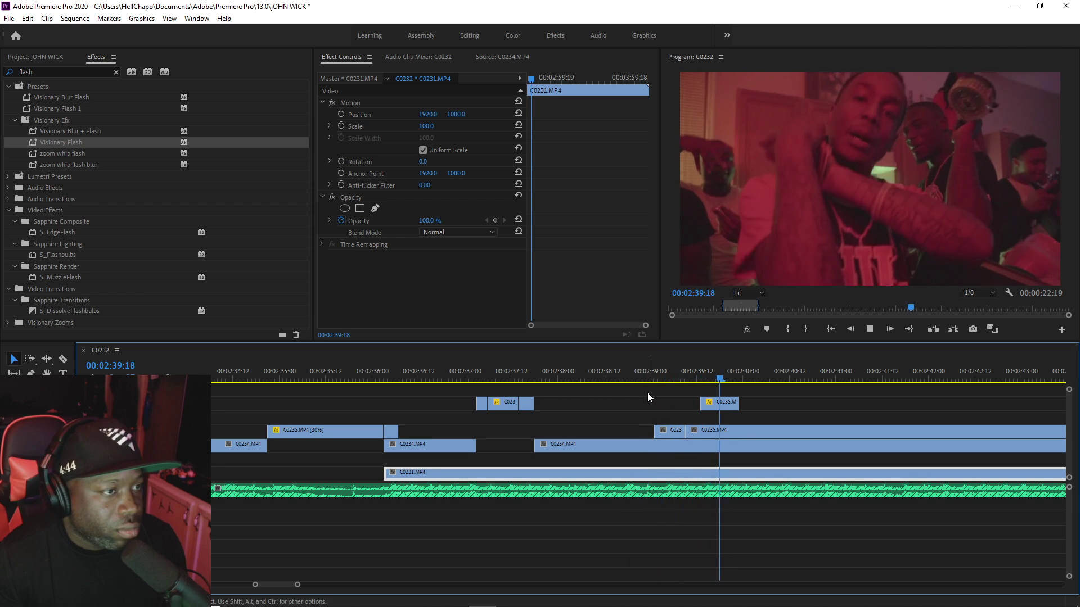
Step: Move the 30% C0235.MP4 piece to the track just above the other C0235.MP4 clips, starting at about 00:02:41:05
drag(724, 408, 798, 408)
click(632, 375)
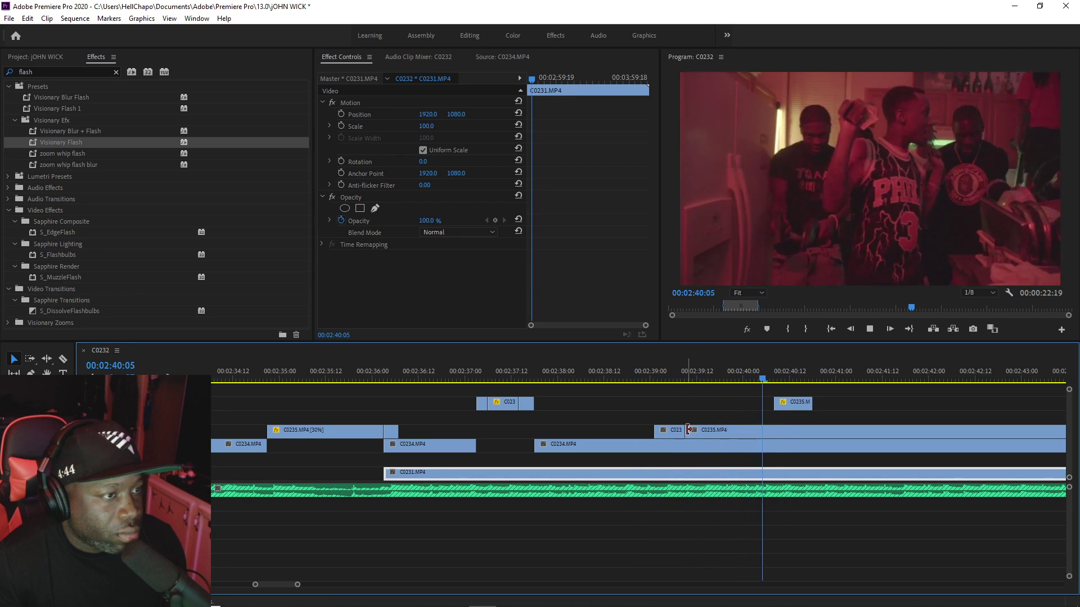
drag(793, 402, 874, 417)
Step: Split the long C0235.MP4 clip at about 00:02:39:23, trim its rear part to start at about 00:02:41:02 and play back
key(c)
drag(741, 430, 844, 430)
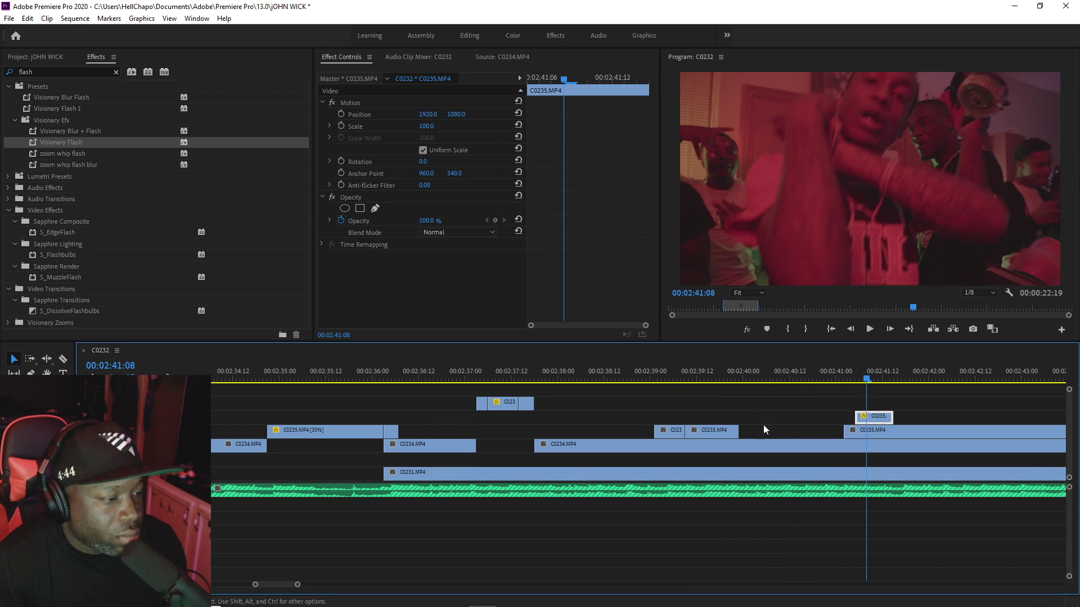
click(737, 378)
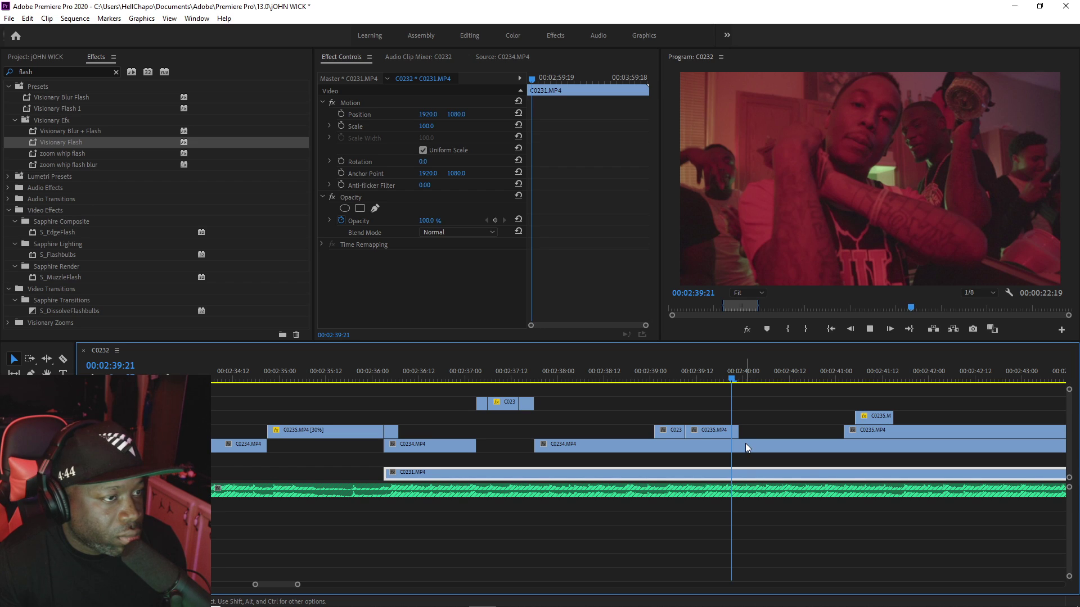
key(space)
Step: Split C0234.MP4 at about 00:02:39:23, then trim the rear part's start to about 00:02:41:13 and the front part's end to about 00:02:39:01
key(c)
click(740, 445)
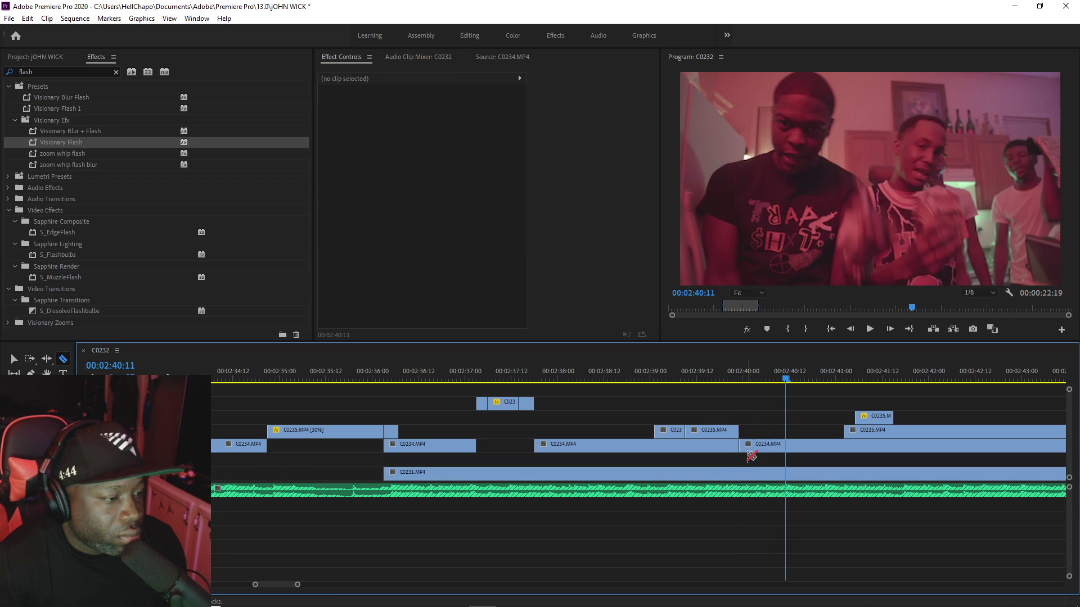
drag(741, 444, 886, 444)
click(737, 378)
key(space)
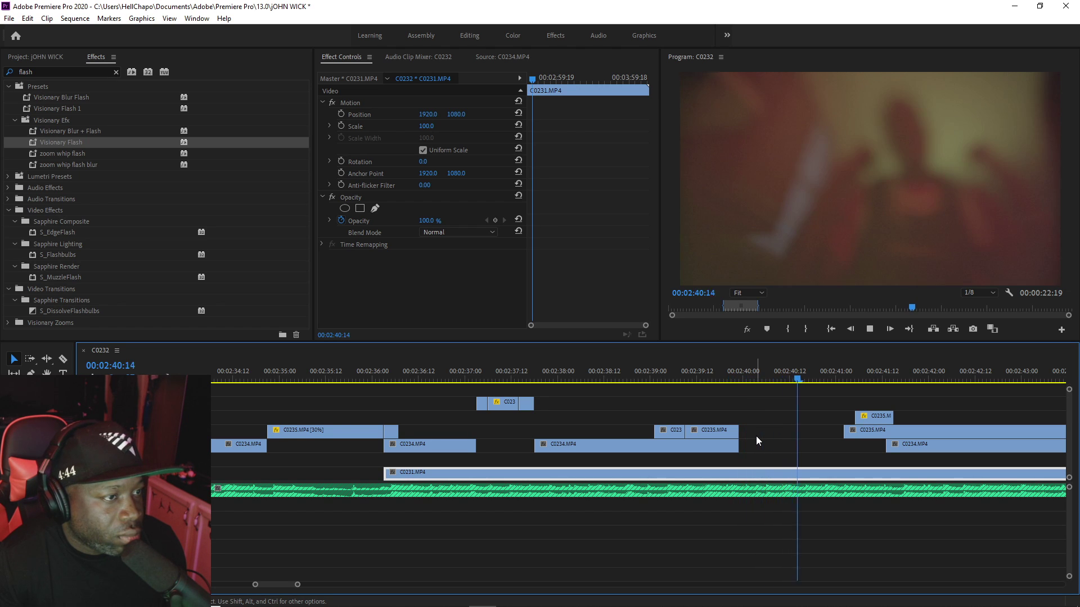
key(space)
drag(739, 447, 653, 446)
Step: Split C0231.MP4 at about 00:02:37:18, trim the rear part's start to about 00:02:39:23, delete the front part and save the project
key(c)
click(535, 472)
key(v)
drag(534, 472, 740, 471)
click(484, 474)
key(Delete)
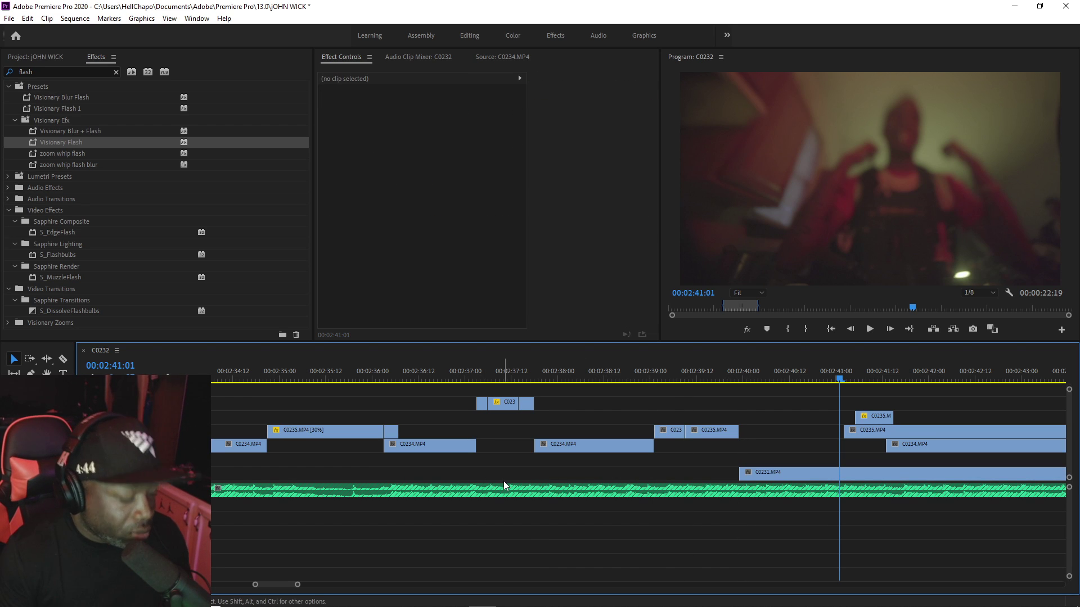
key(ctrl+s)
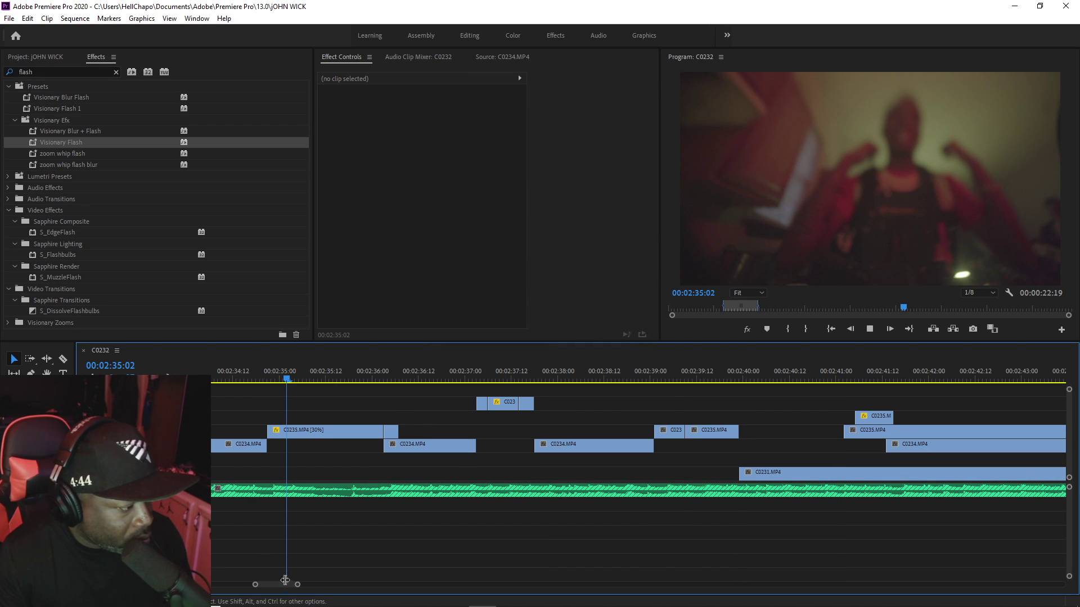
Step: Play back the edited sequence and review the cuts around 00:02:39:21 to 00:02:40:13
drag(298, 585, 341, 583)
key(space)
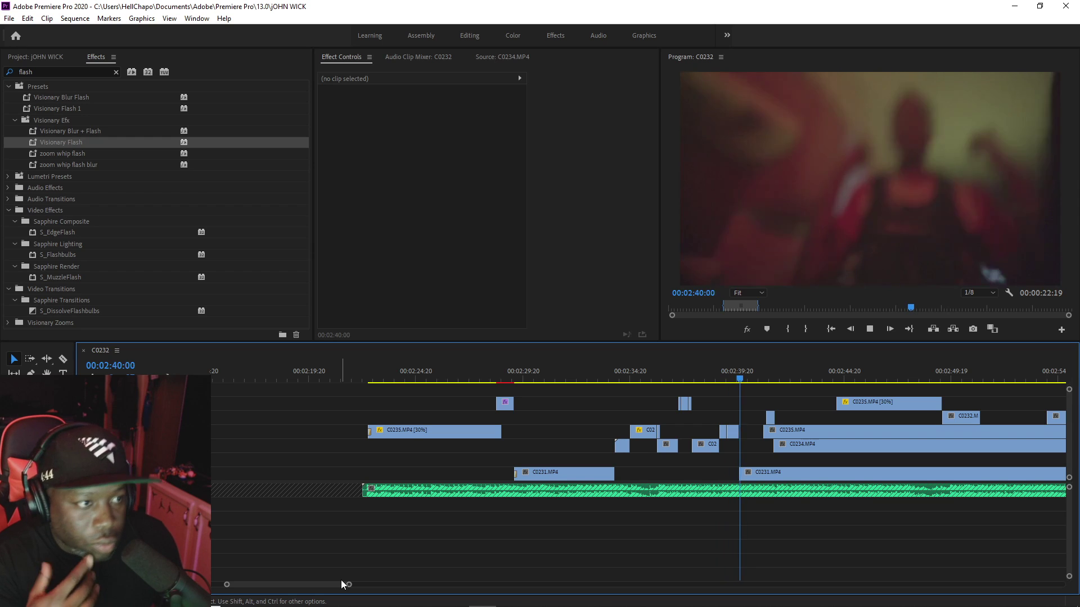
key(space)
key(space)
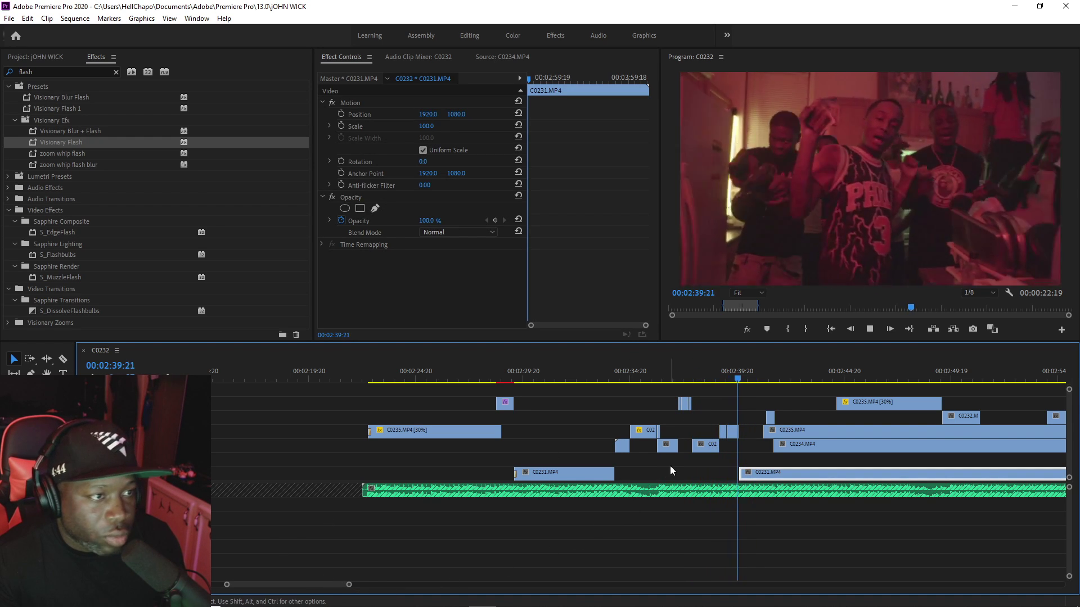
click(711, 364)
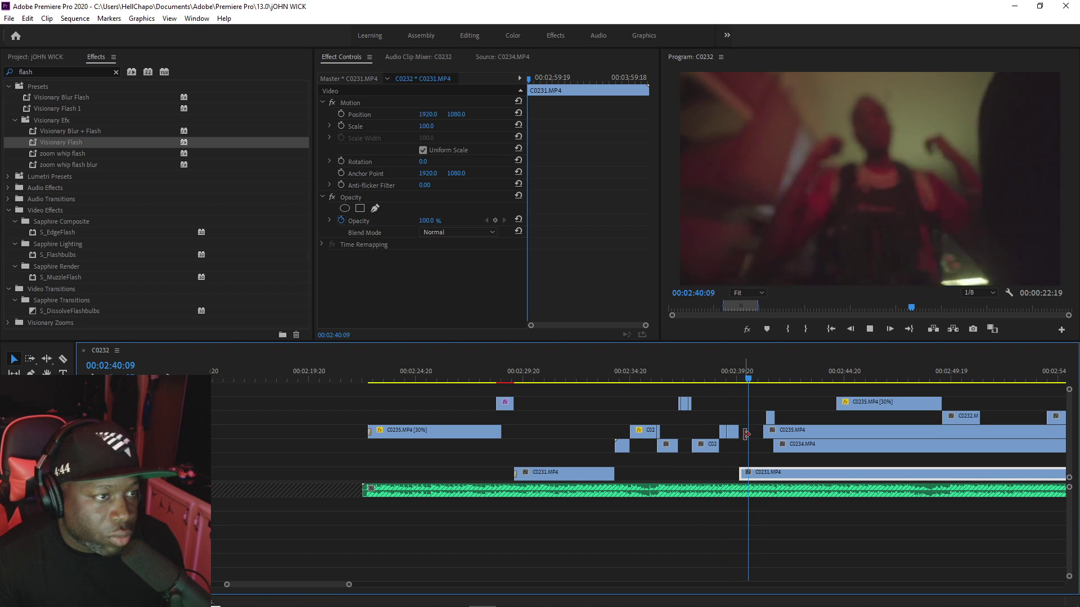
click(709, 362)
key(space)
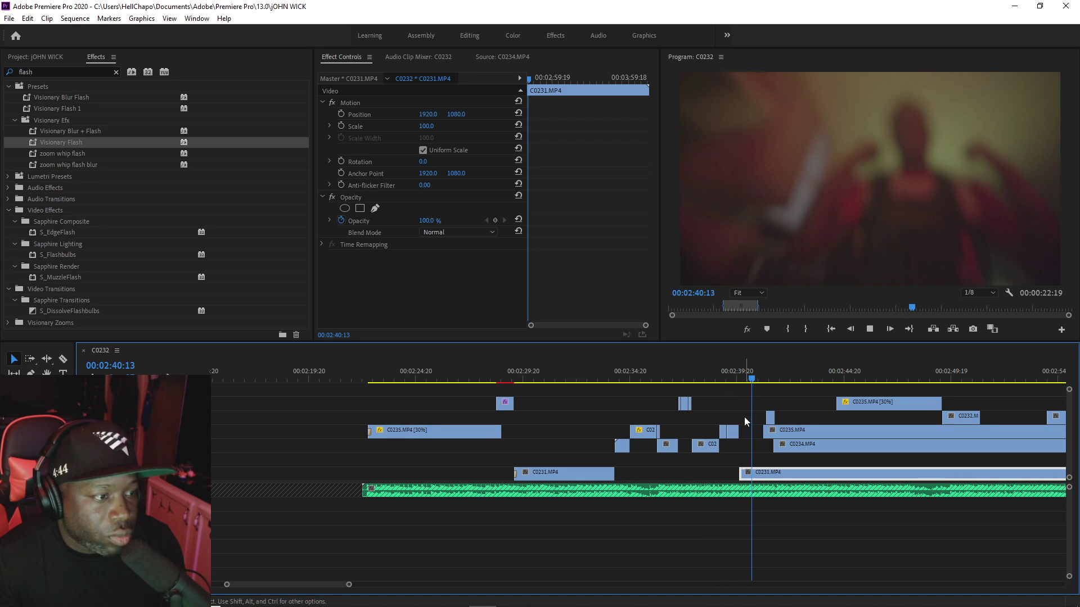
Step: Extend the C0235.MP4 piece to end at about 00:02:40:06 and move the 30% piece to start at about 00:02:41:21
drag(738, 431, 745, 431)
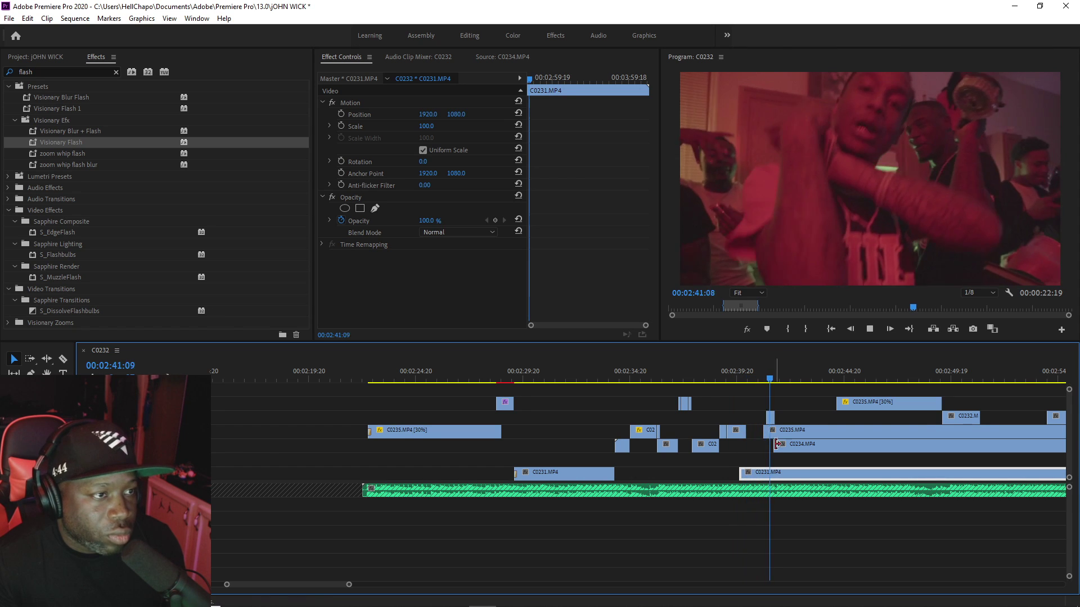
drag(770, 417, 794, 418)
click(747, 371)
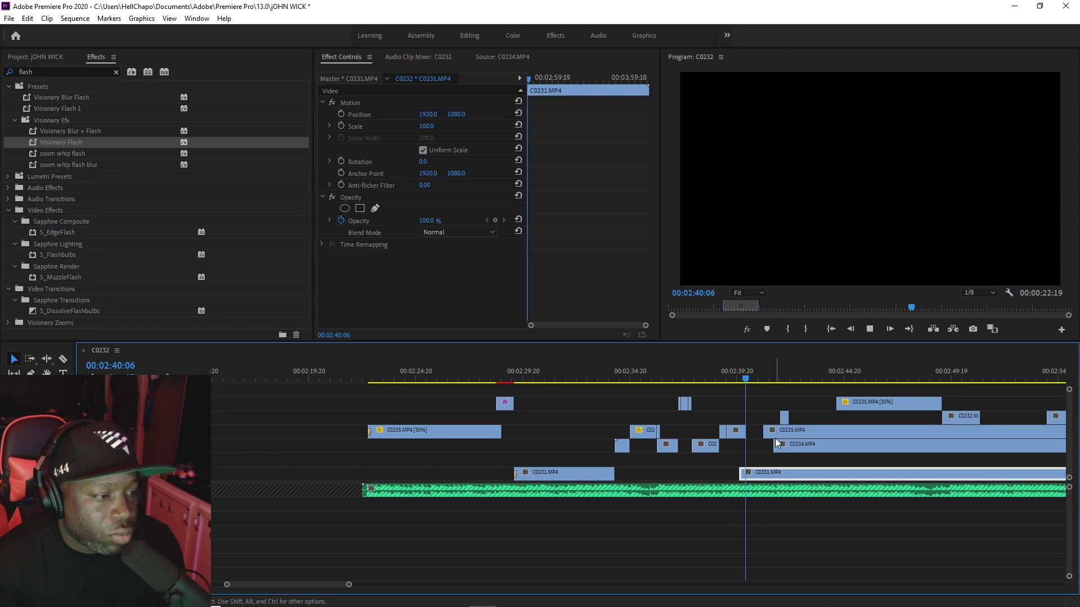
Step: Move the short C0235.MP4 piece to start at about 00:02:42:16 and play back the section from 00:02:41:03
key(space)
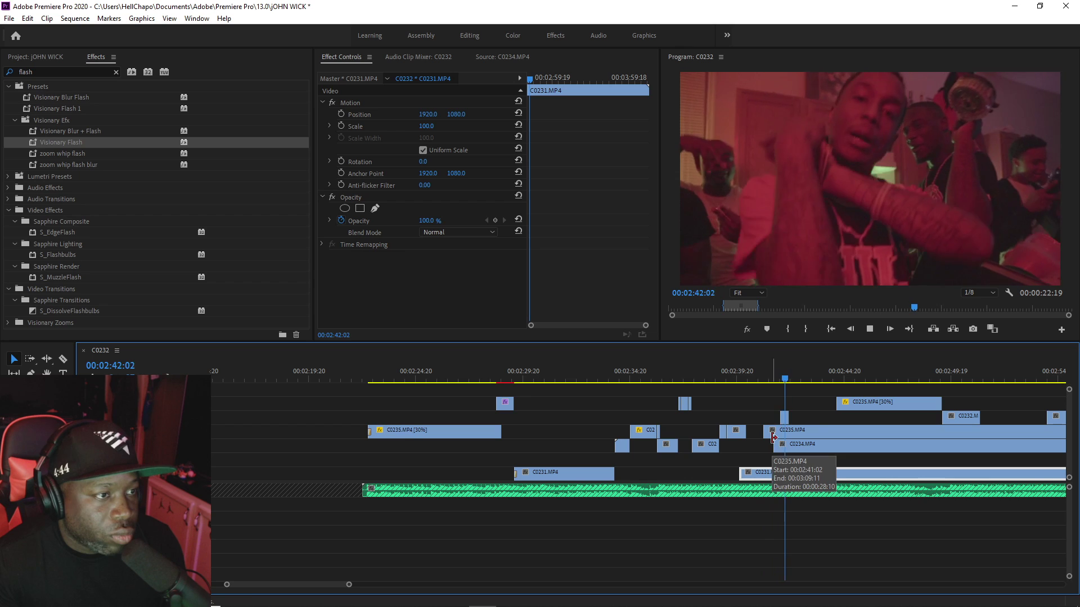
drag(788, 422, 804, 422)
click(764, 371)
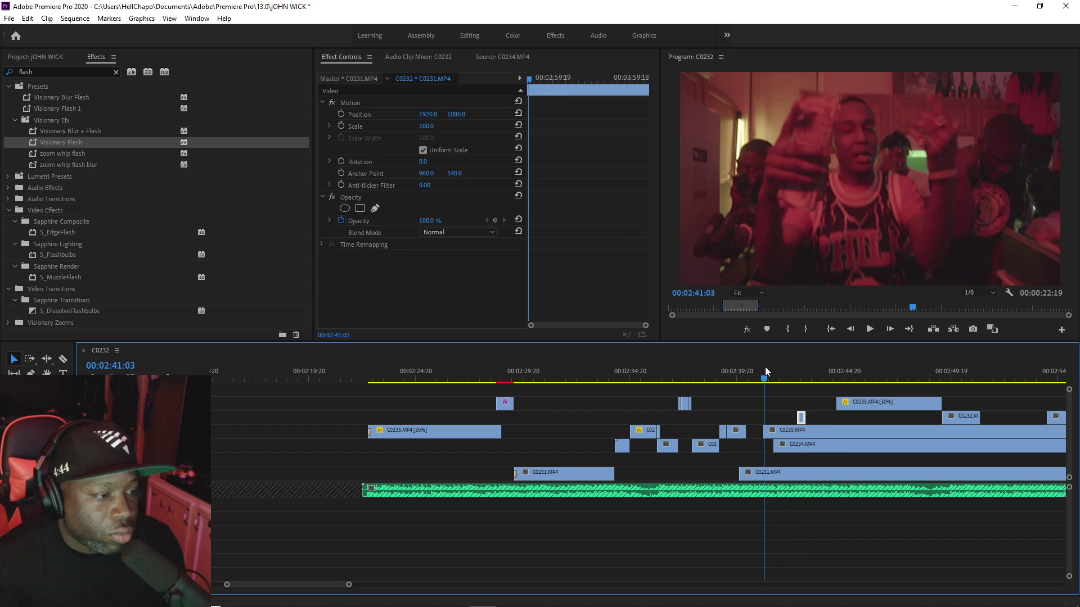
key(space)
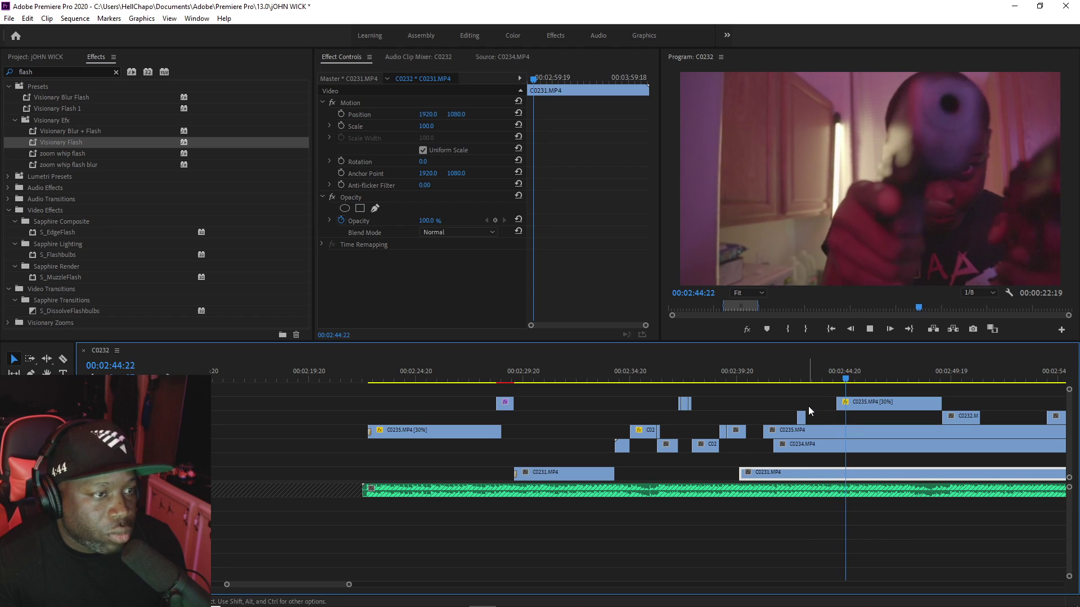
Step: Delete the 30% C0235.MP4 clip around 00:02:45:08 and save the project
key(space)
click(850, 406)
key(Delete)
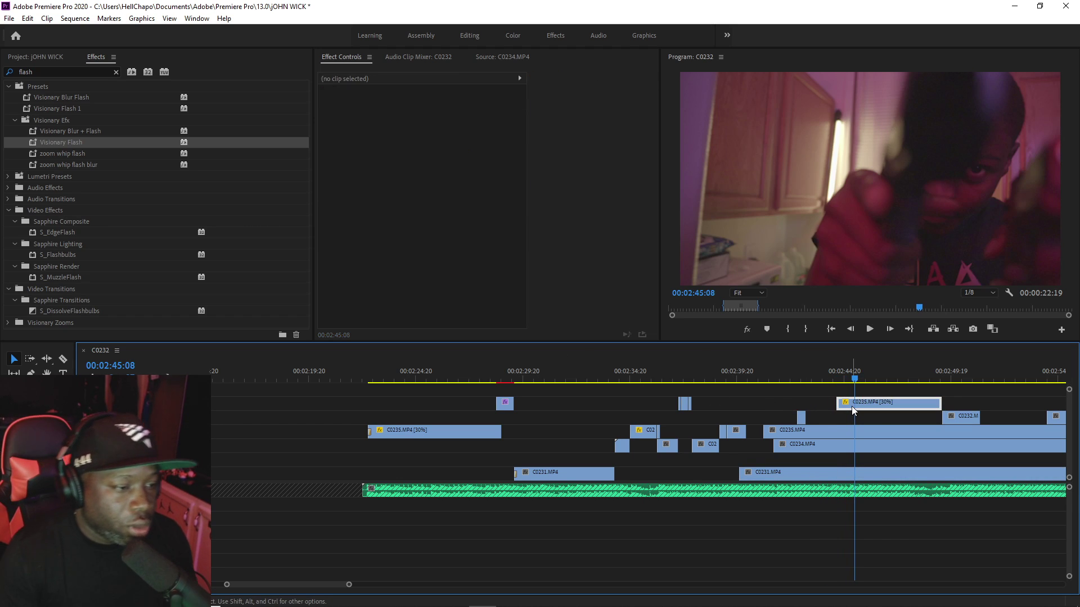
key(ctrl+s)
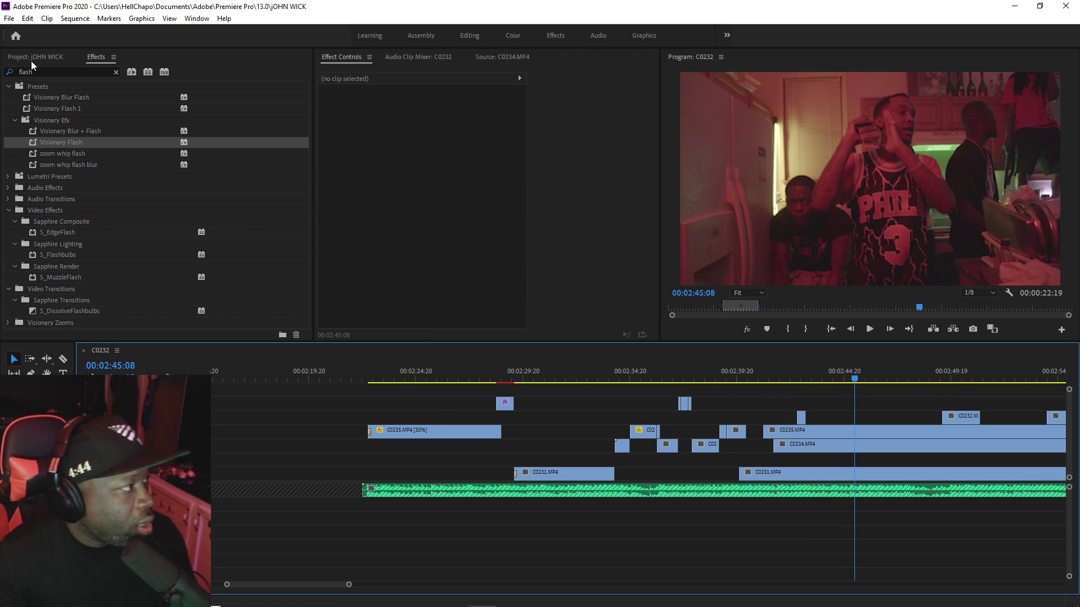
Step: Open C0234.MP4 in the source viewer and scan through it for usable footage
click(32, 59)
scroll(133, 166, up, 1)
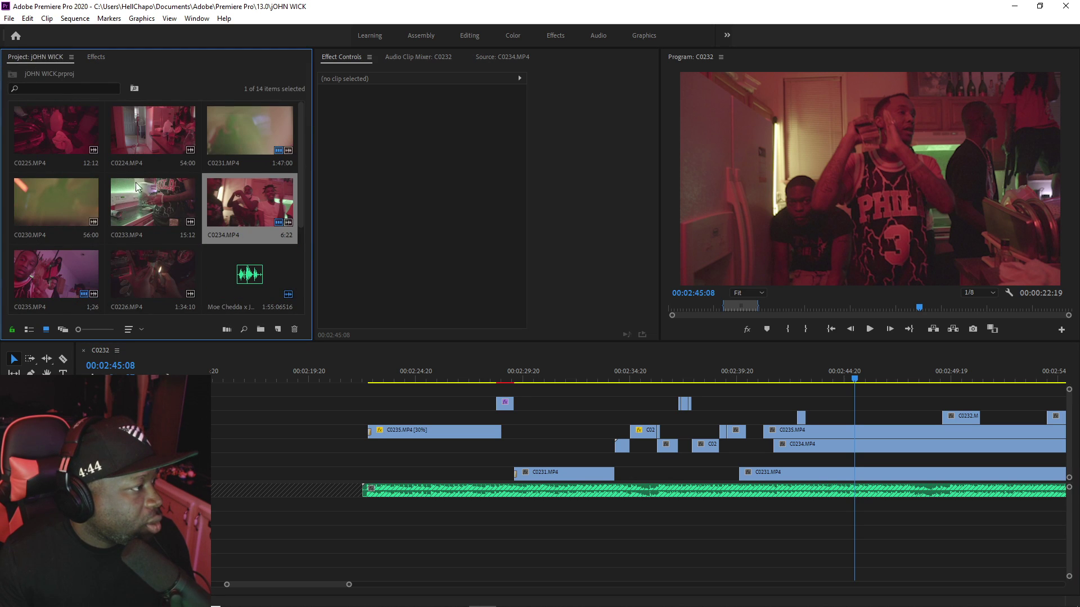
double_click(246, 216)
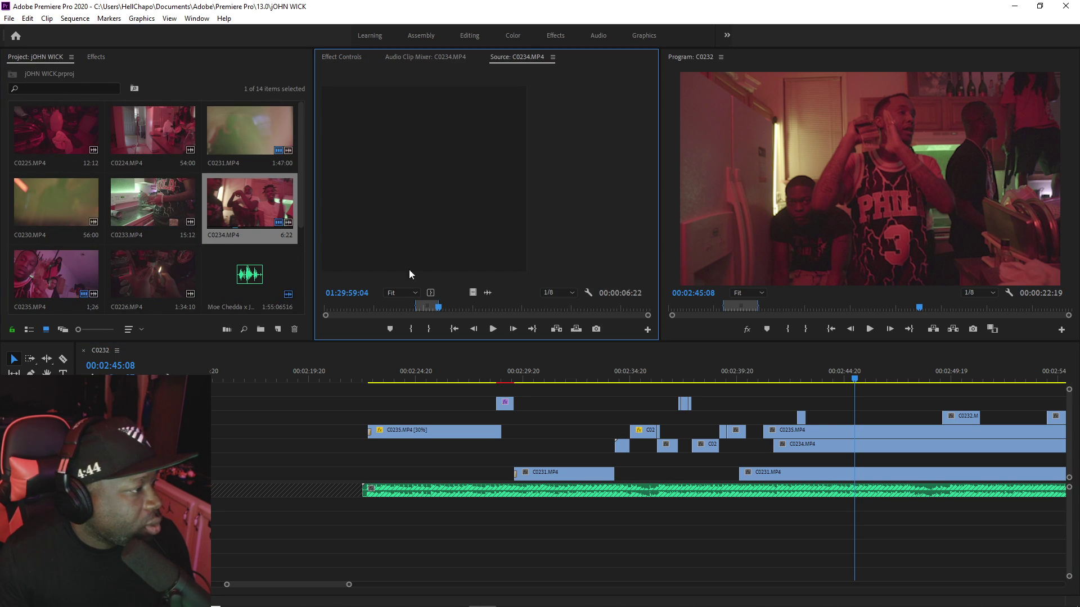
click(369, 307)
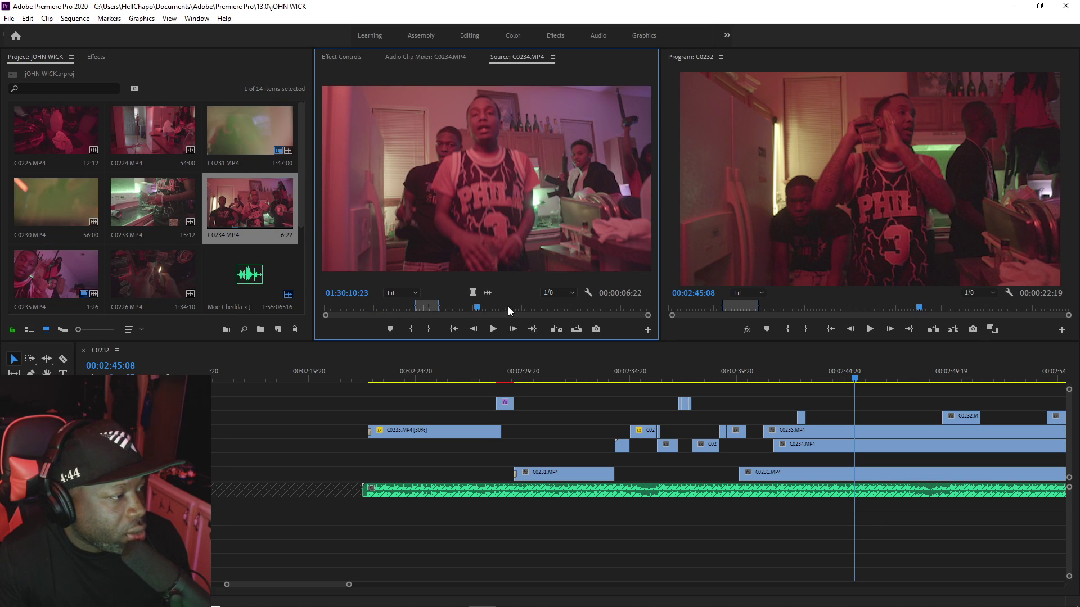
click(552, 306)
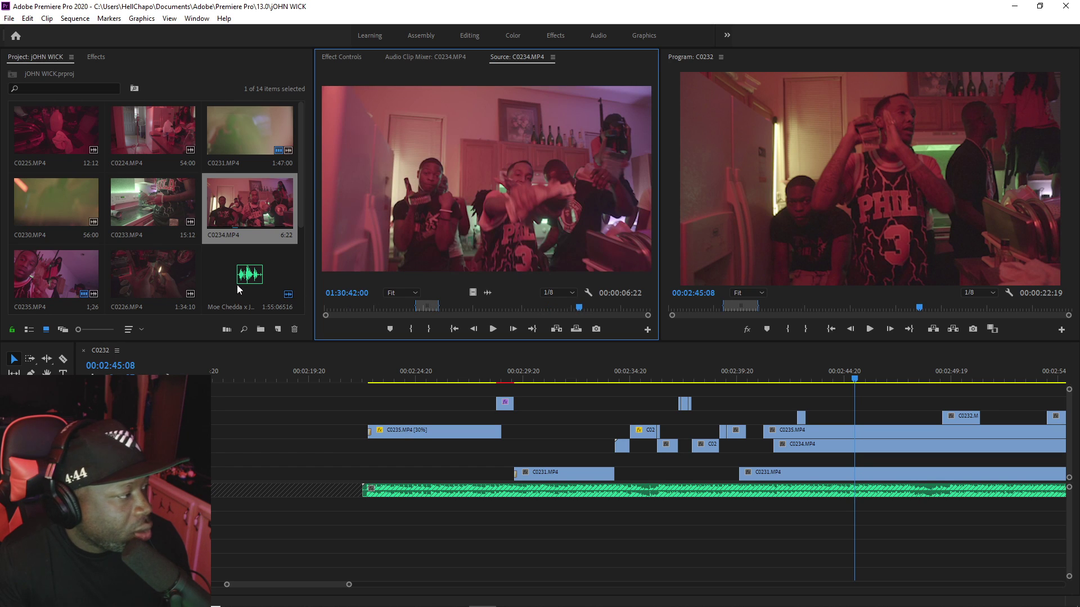
Step: Open C0235.MP4 as the source and mark a range from about 01;31;44;09 to 01;31;48;05
double_click(58, 275)
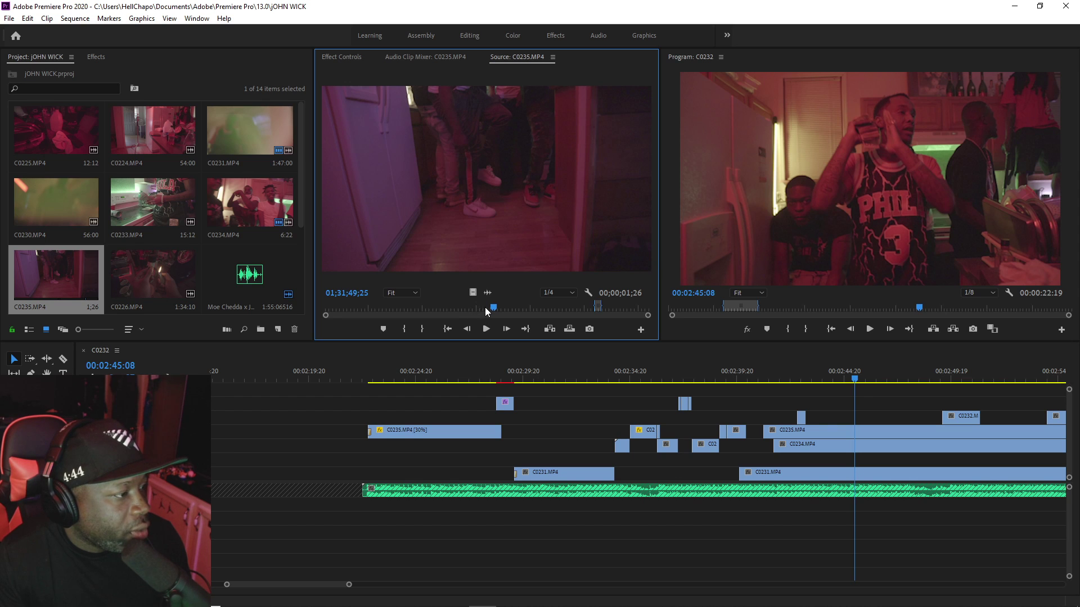
click(403, 331)
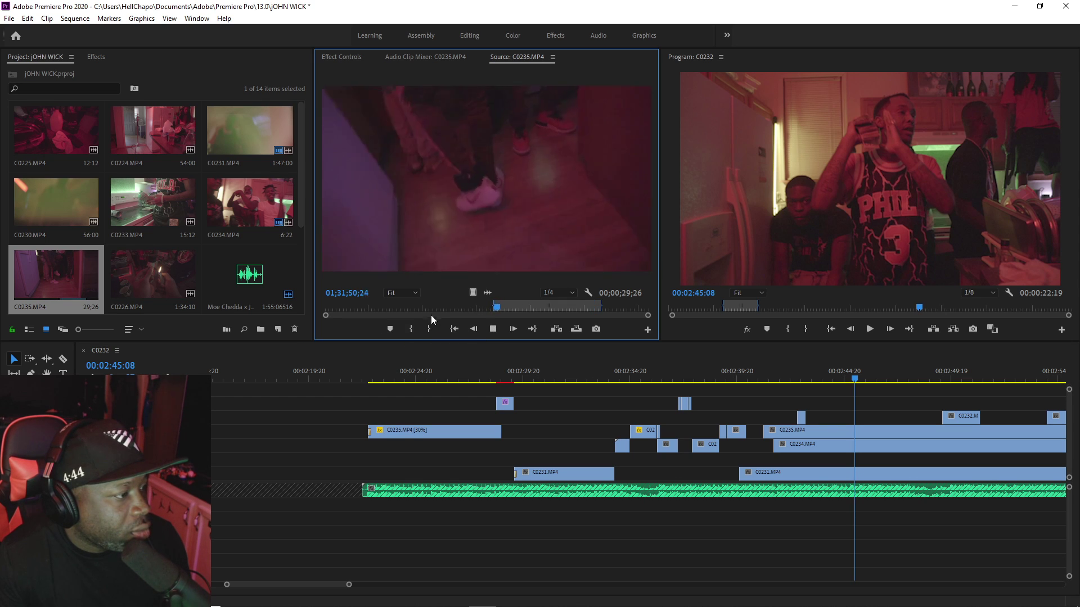
click(457, 309)
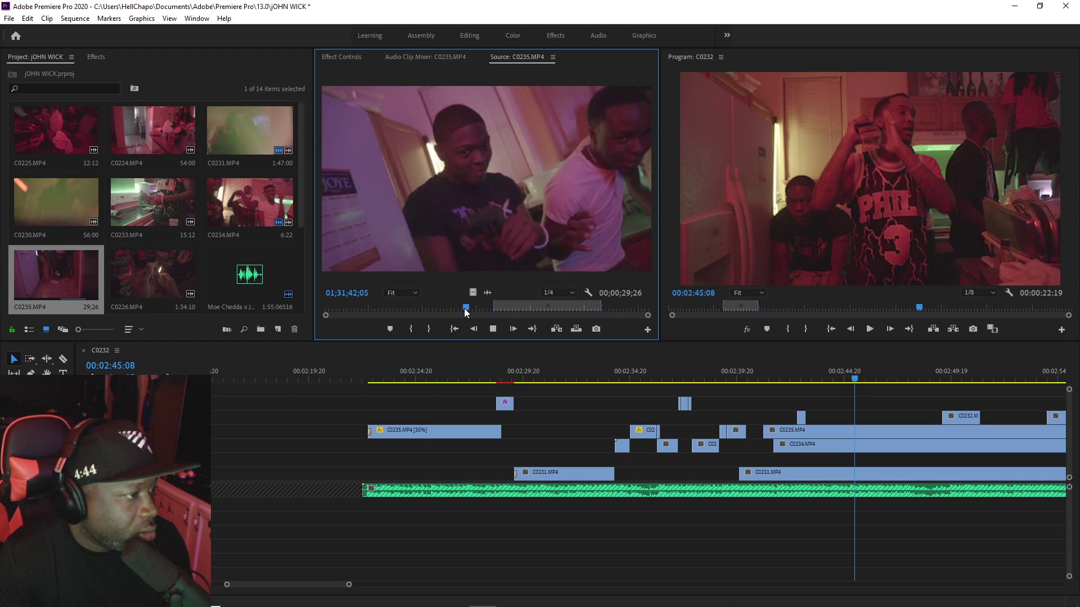
key(i)
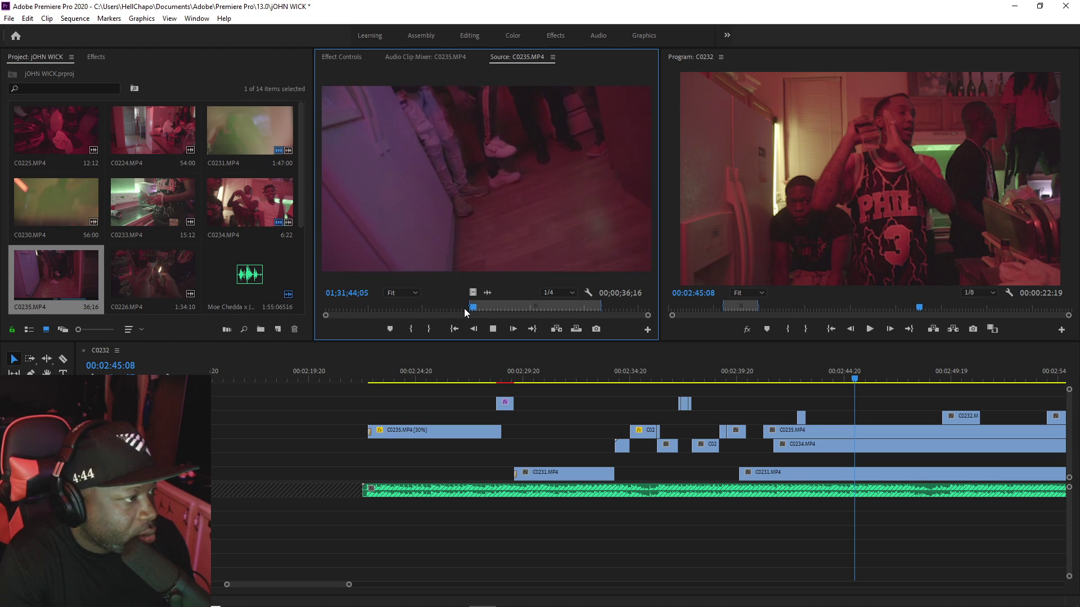
key(i)
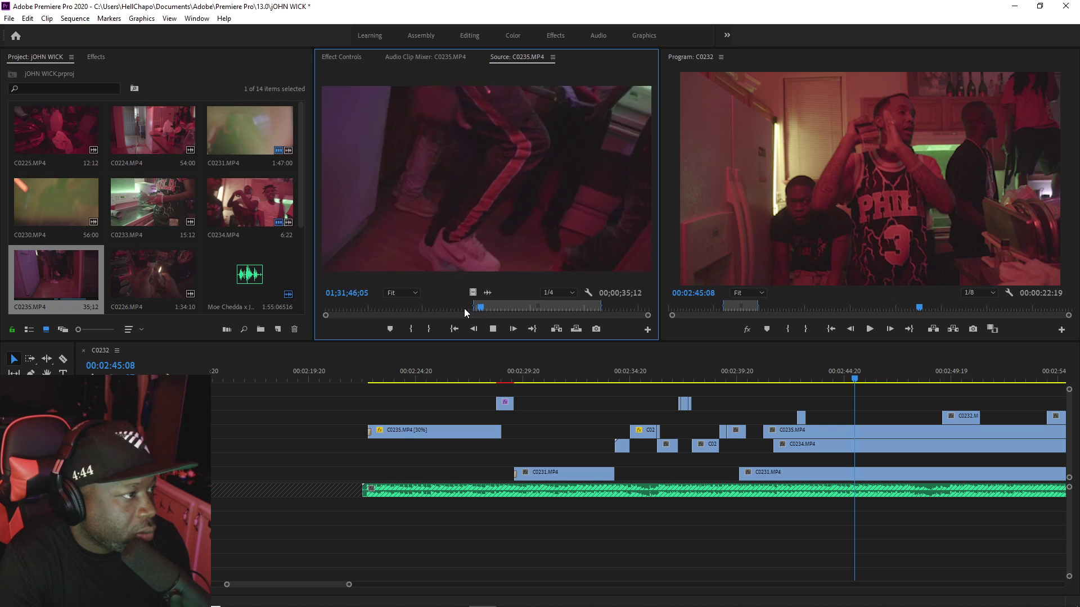
key(o)
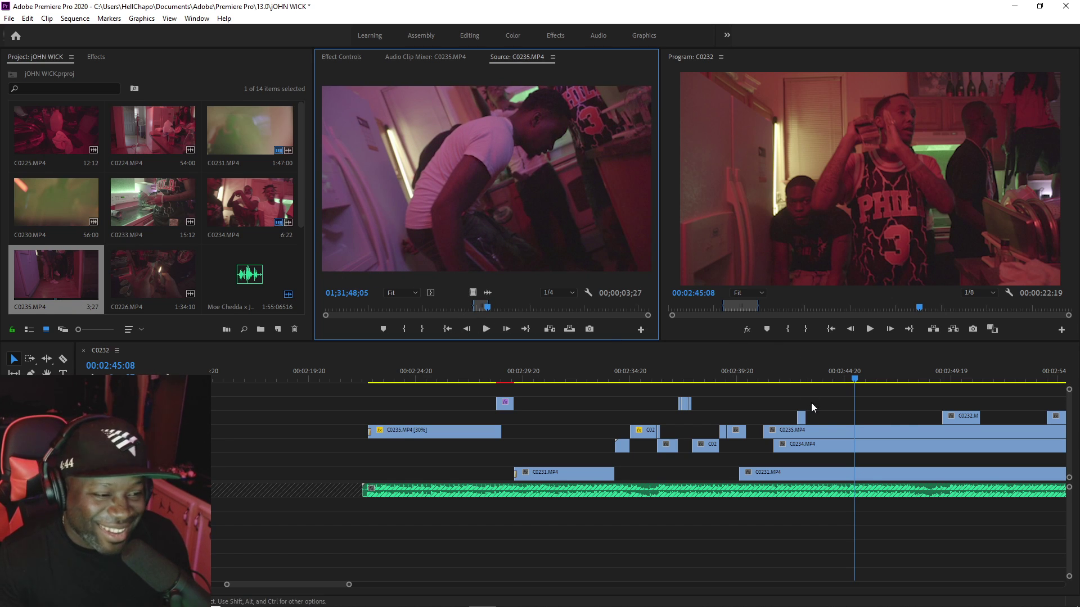
Step: Place the marked C0235.MP4 range on the upper track at about 00:02:43:15, scale it to frame size and set its speed to 30%
drag(474, 293, 860, 403)
right_click(860, 402)
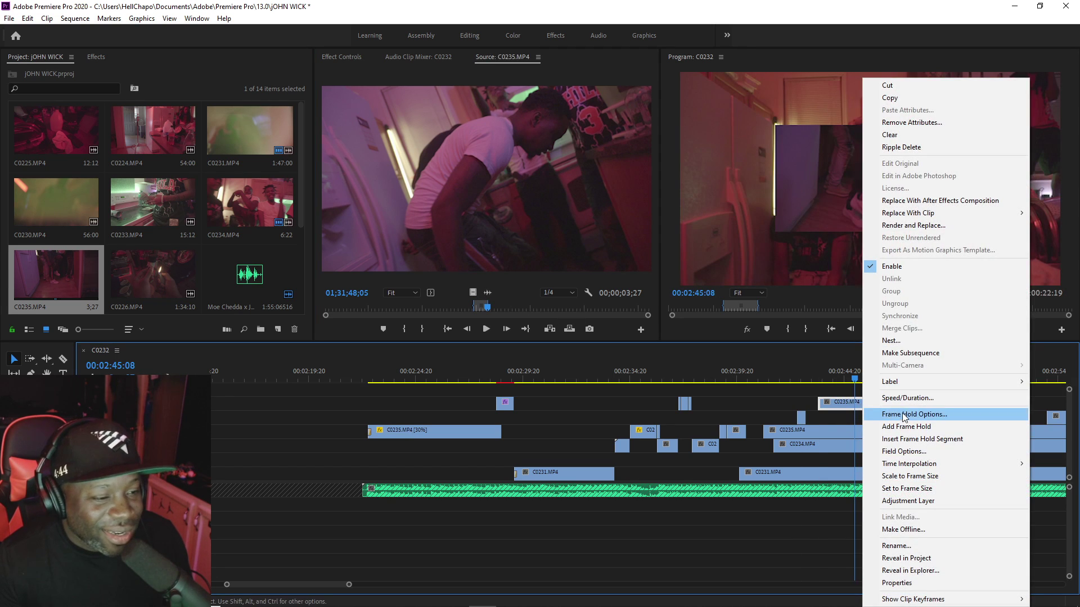
click(910, 476)
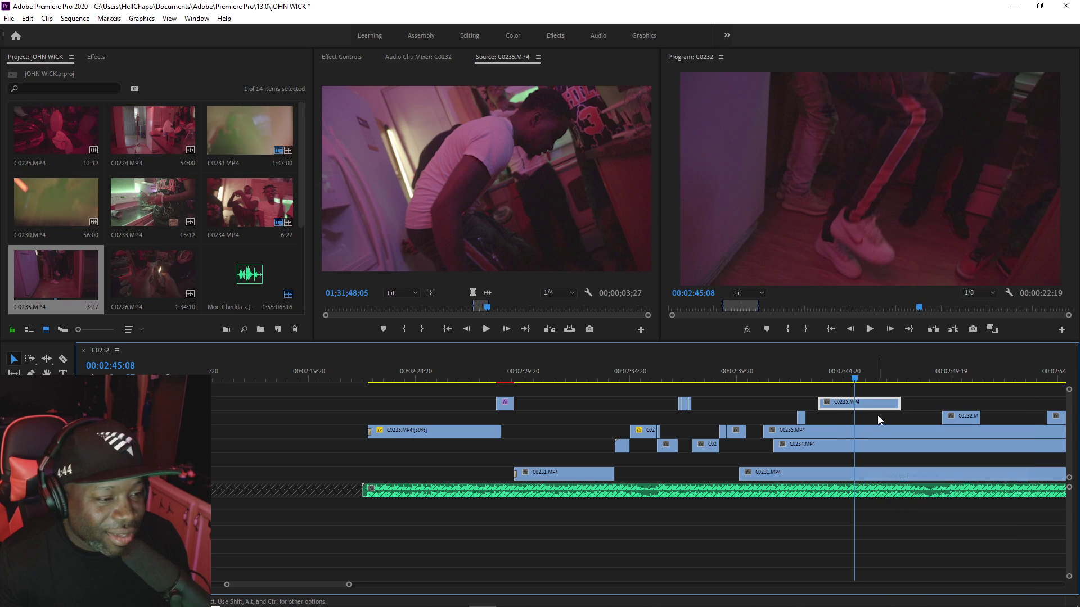
right_click(854, 403)
click(898, 398)
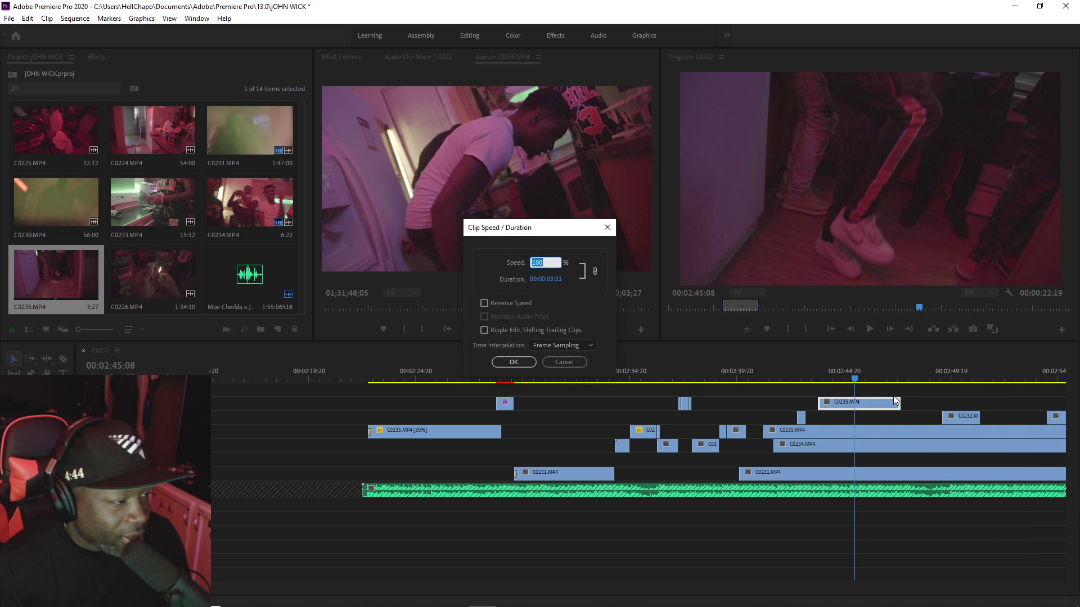
text(30)
key(Return)
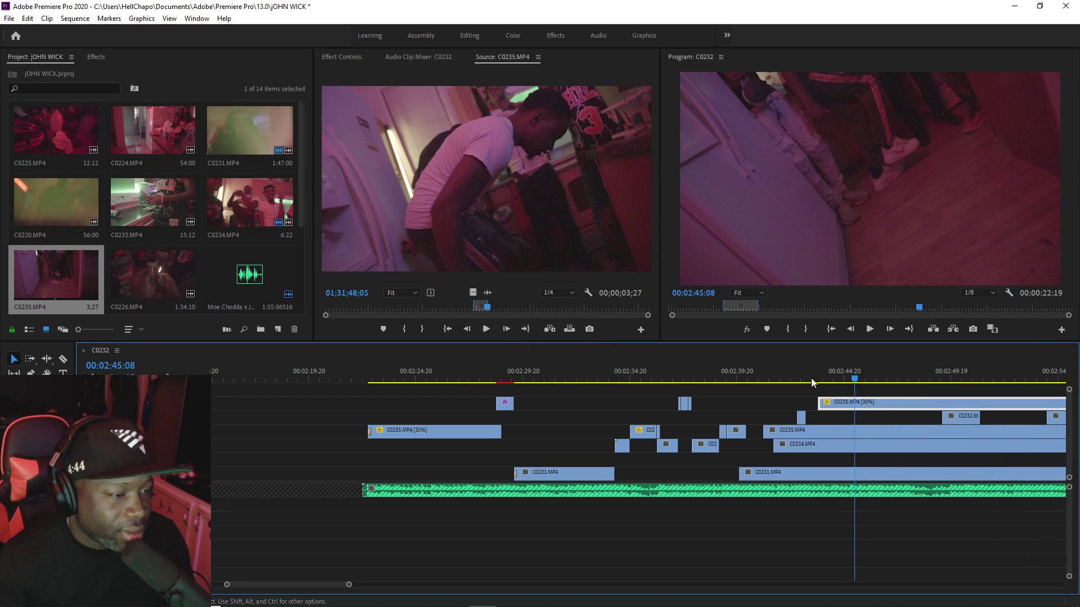
Step: Split the new 30% C0235.MP4 clip at 00:02:44:23 and about 00:02:51:11 and delete the middle part
click(799, 365)
key(space)
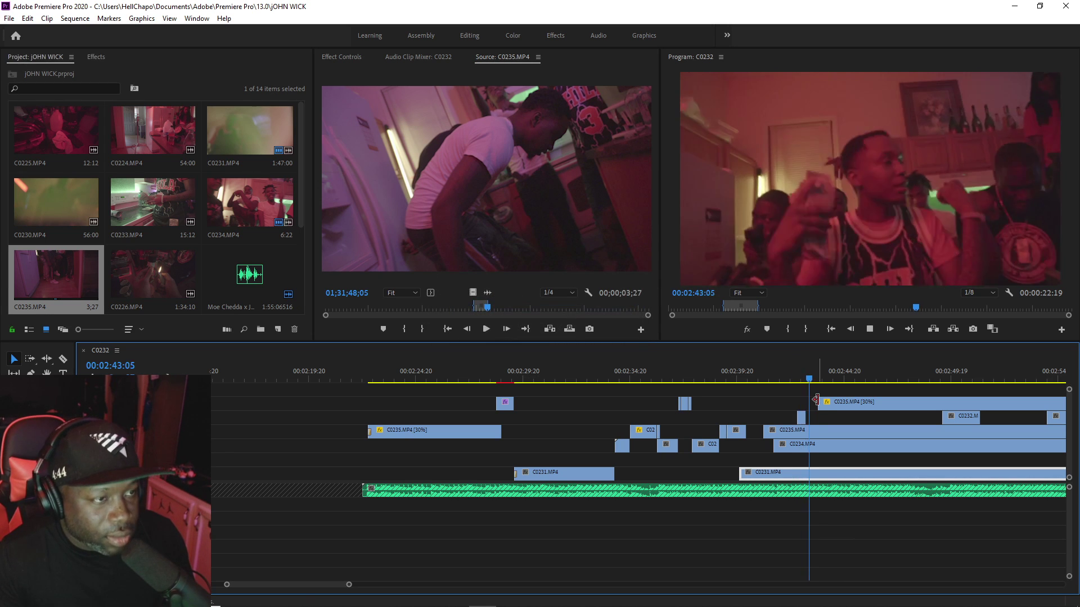
key(space)
key(c)
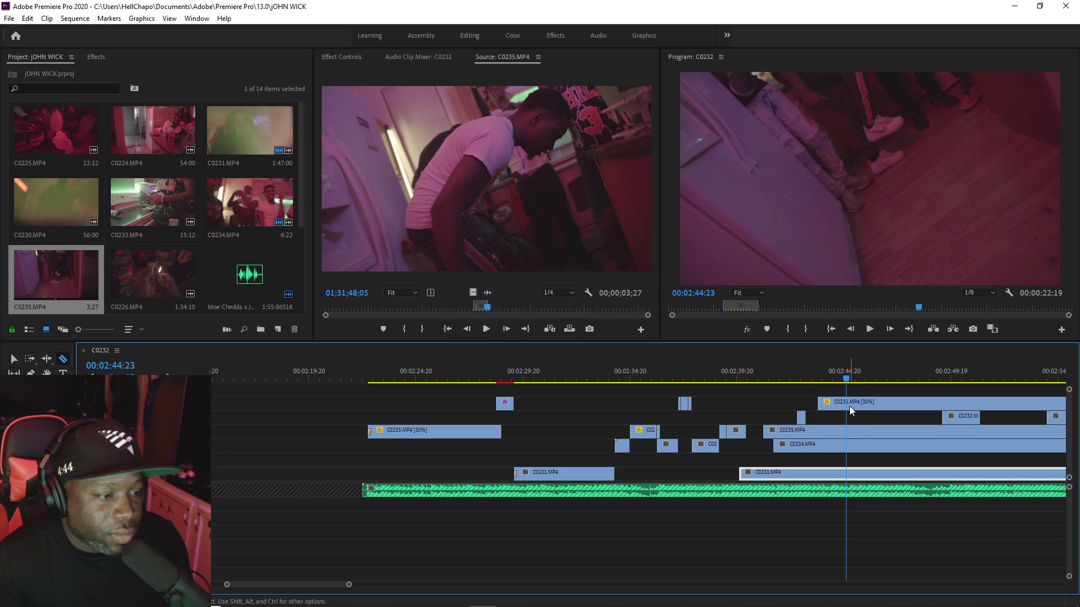
drag(907, 376, 985, 379)
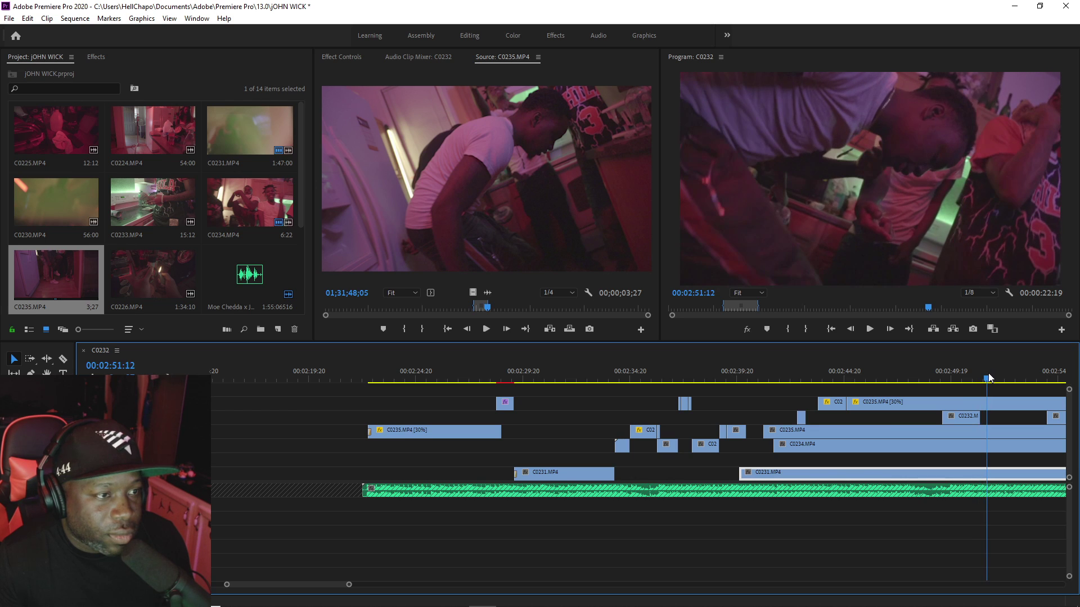
key(v)
click(950, 401)
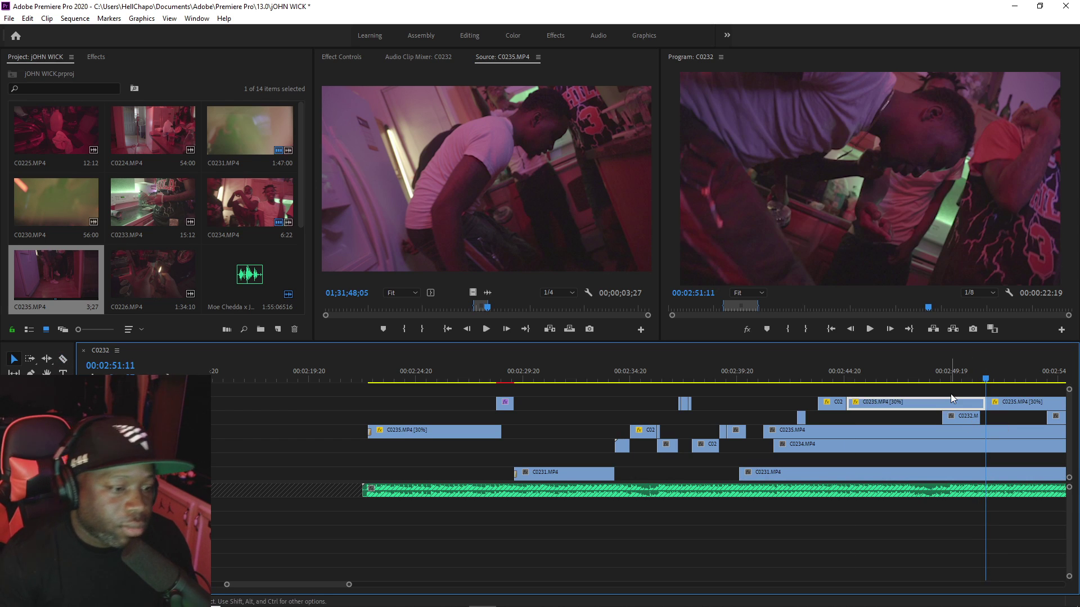
key(Delete)
Step: Move the remaining rear piece one track up to start at about 00:02:44:17 and play back the join
drag(1000, 408, 863, 388)
click(812, 378)
key(space)
key(space)
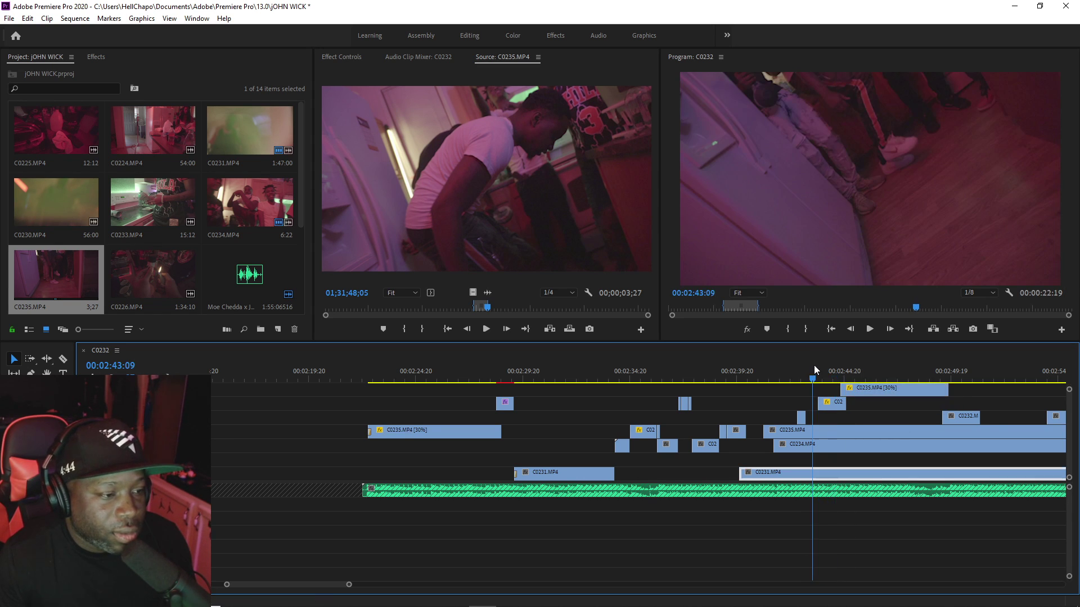
Step: Split the raised piece at about 00:02:46:03, delete its rear part and move the front part down behind the first 30% piece
key(space)
key(c)
click(871, 391)
key(v)
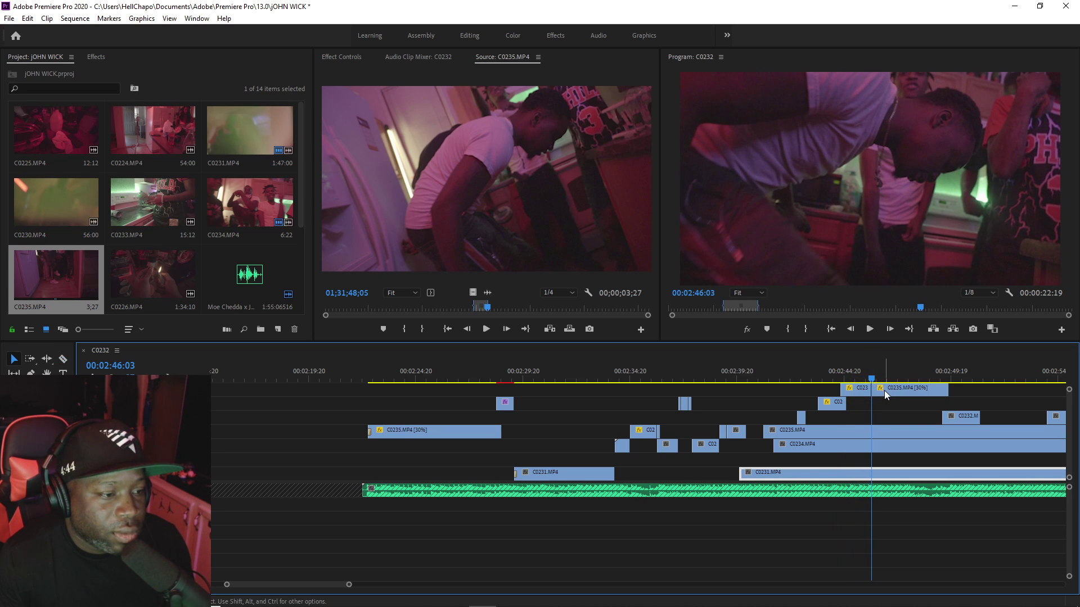
click(885, 391)
key(Delete)
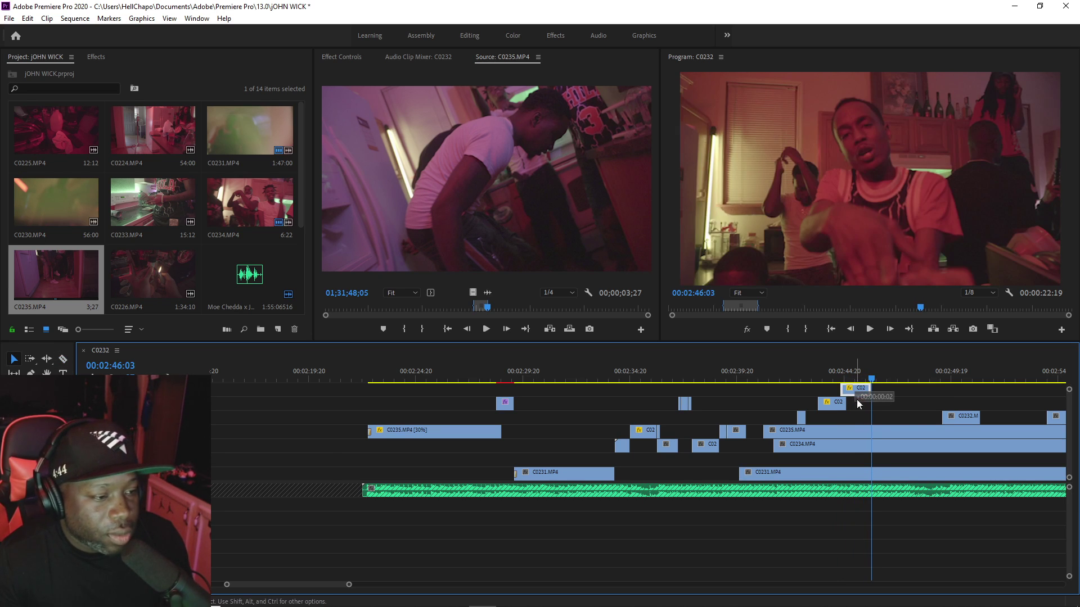
drag(856, 389, 857, 403)
Step: Play back the cuts from about 00:02:40 and move the short C0235.MP4 piece aside to about 00:02:46:15 on the upper track
click(713, 376)
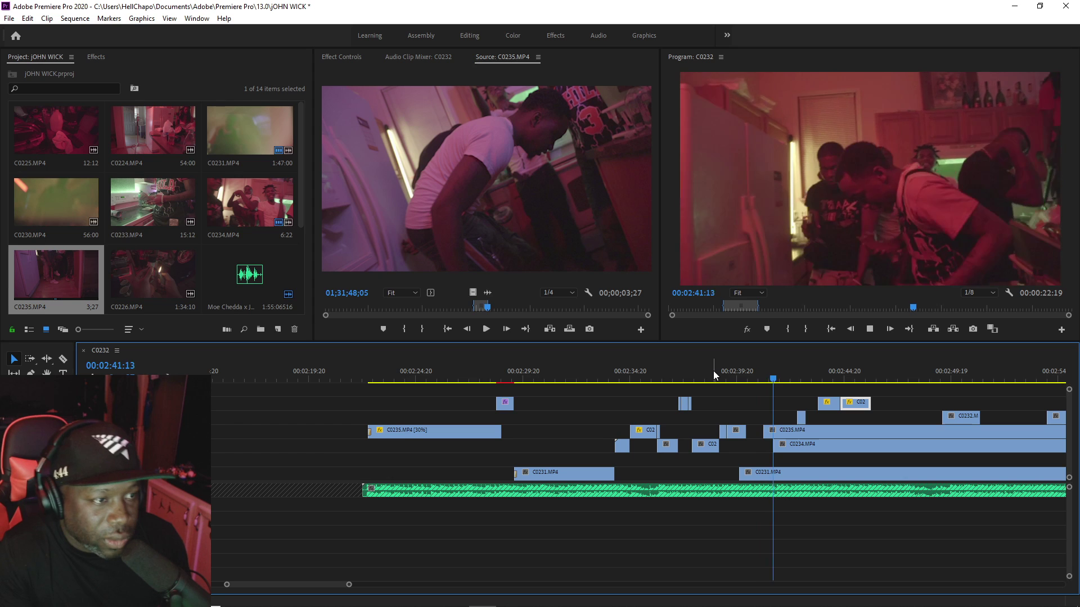
click(747, 375)
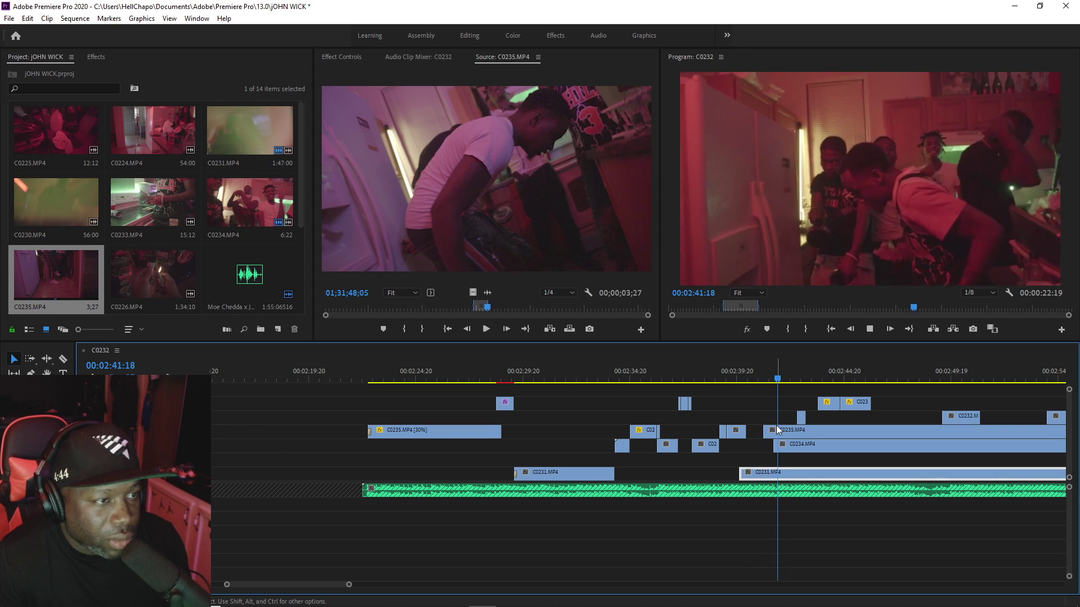
drag(813, 388, 782, 395)
key(equal)
key(equal)
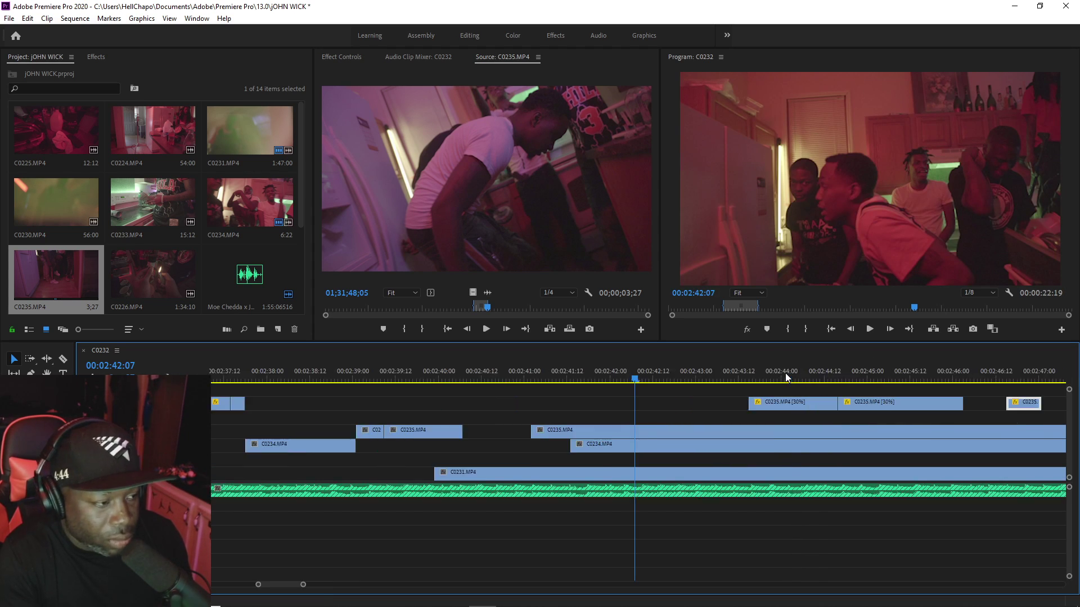
Step: Move both adjoining 30% C0235.MP4 pieces one track down so the first starts at 00:02:41:21
click(487, 372)
key(space)
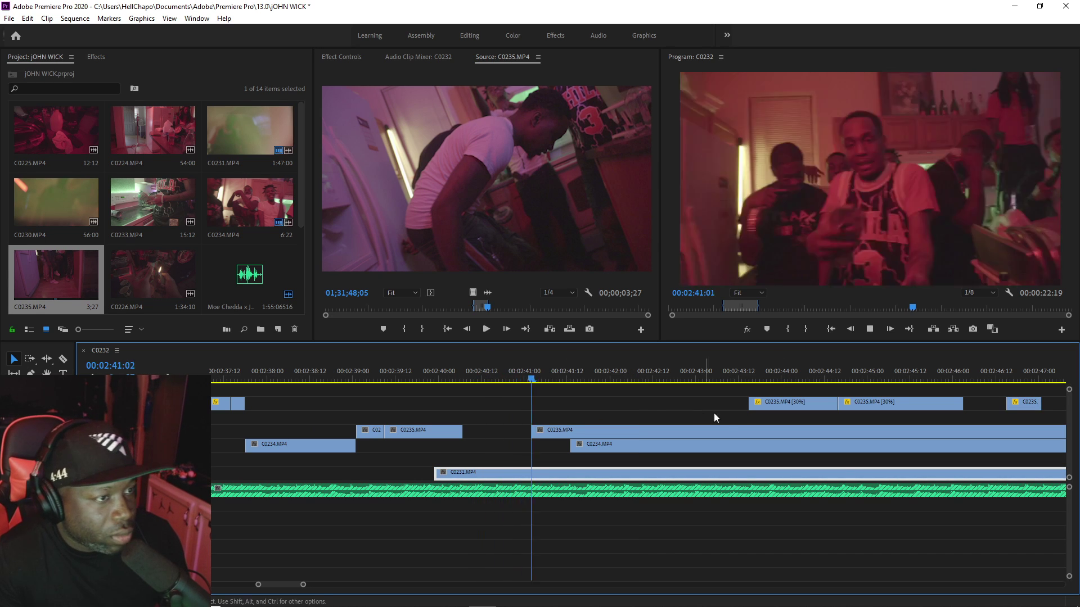
drag(717, 398, 900, 418)
drag(802, 403, 652, 409)
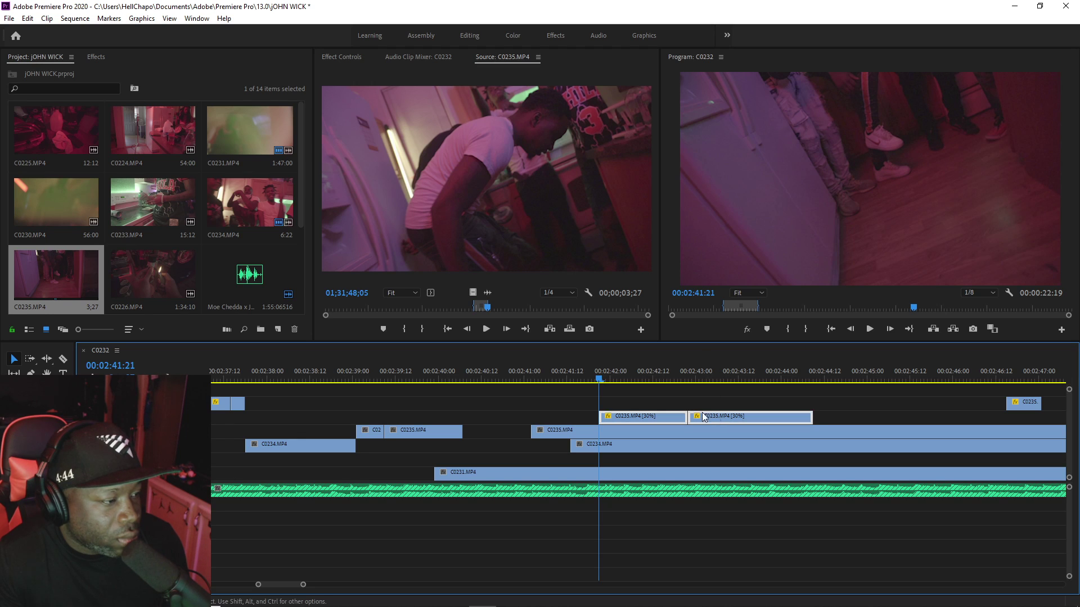
Step: Play back the moved pieces and shift the second one a track up to start at about 00:02:42:16
click(605, 396)
key(space)
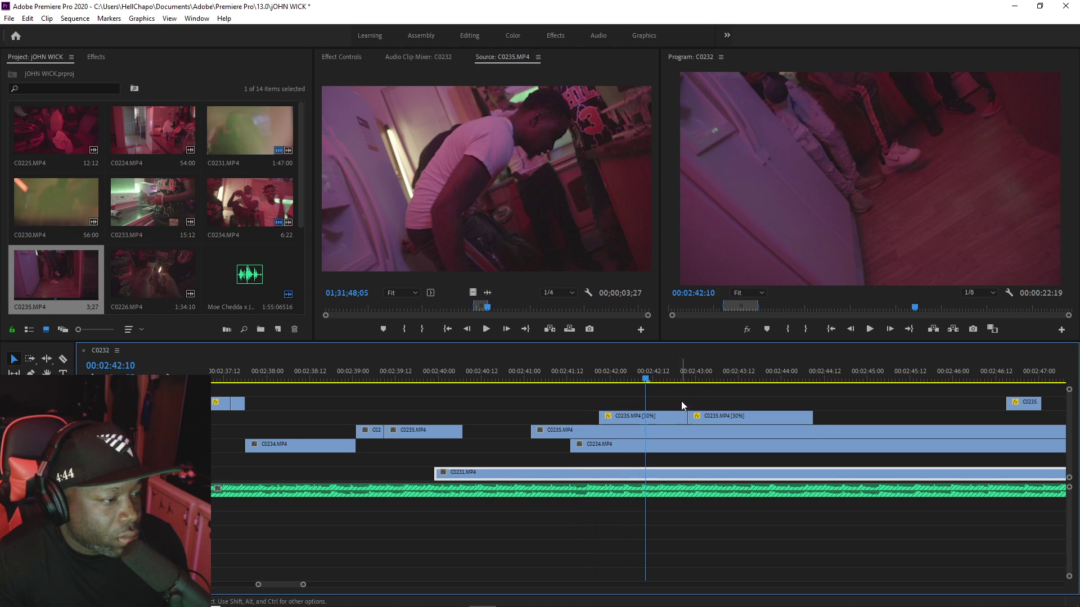
drag(697, 418, 677, 403)
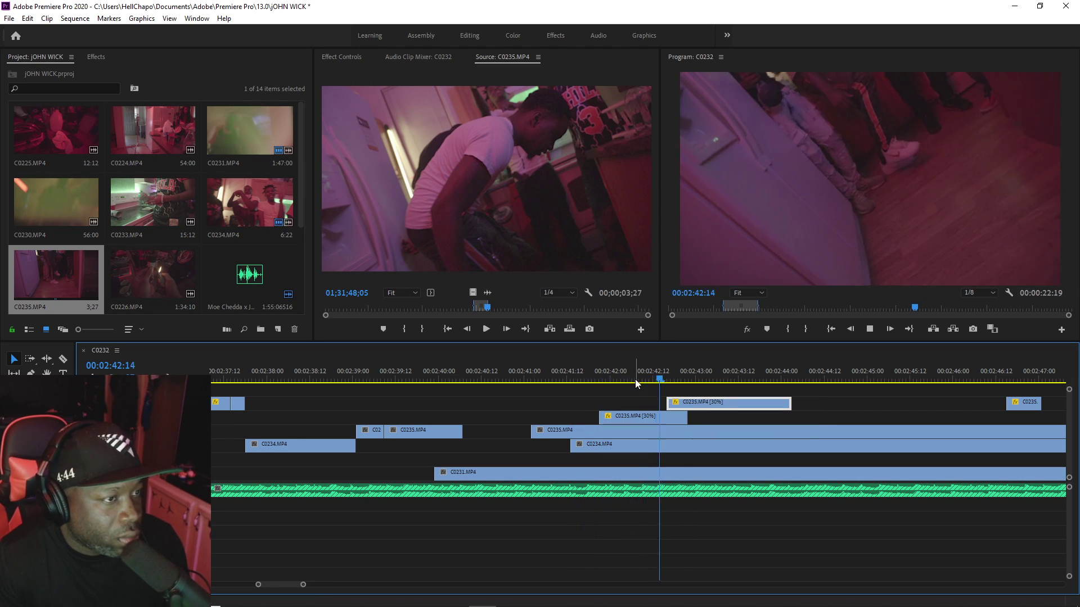
Step: Split the second 30% C0235.MP4 piece at about 00:02:43:16 and speed up its rear part
key(c)
click(754, 403)
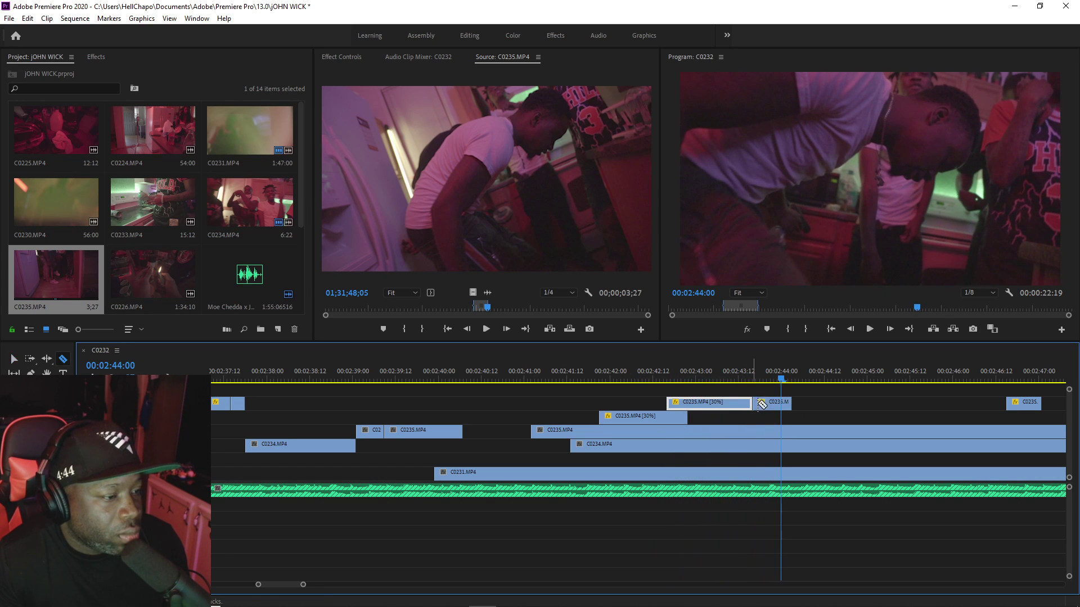
key(v)
right_click(769, 402)
click(793, 396)
text(2:44:)
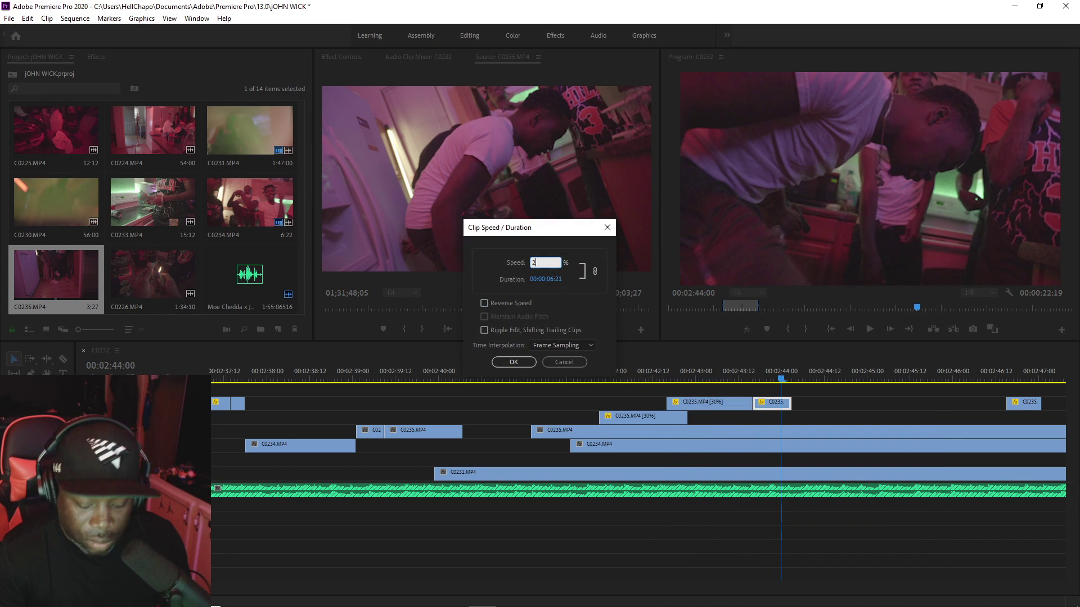
text(0)
key(Return)
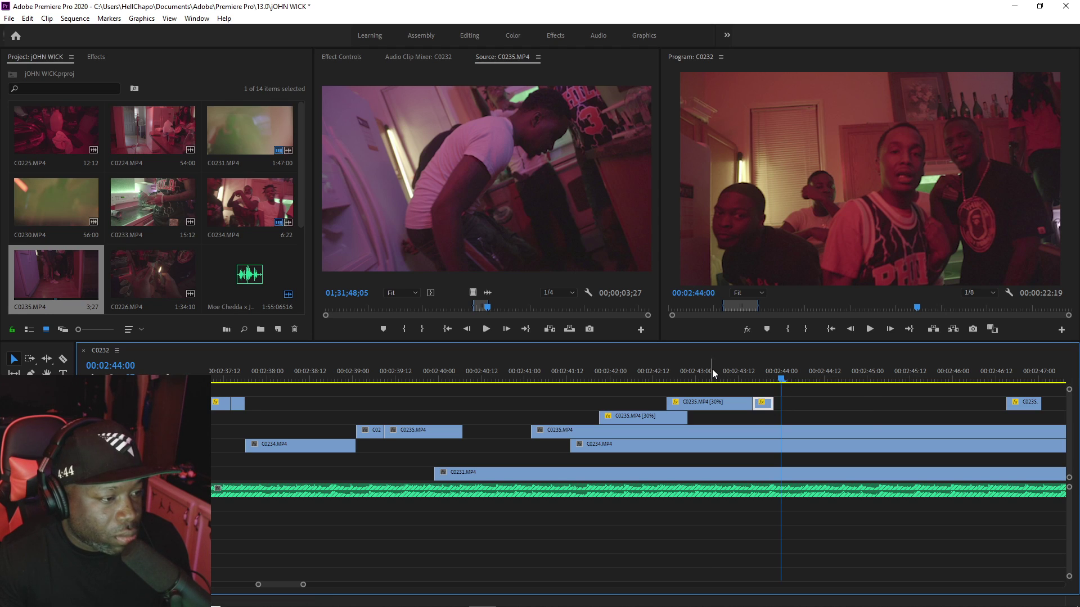
Step: Play back the sped-up rear part from about 00:02:43:05 and delete it from the upper track
click(713, 374)
key(space)
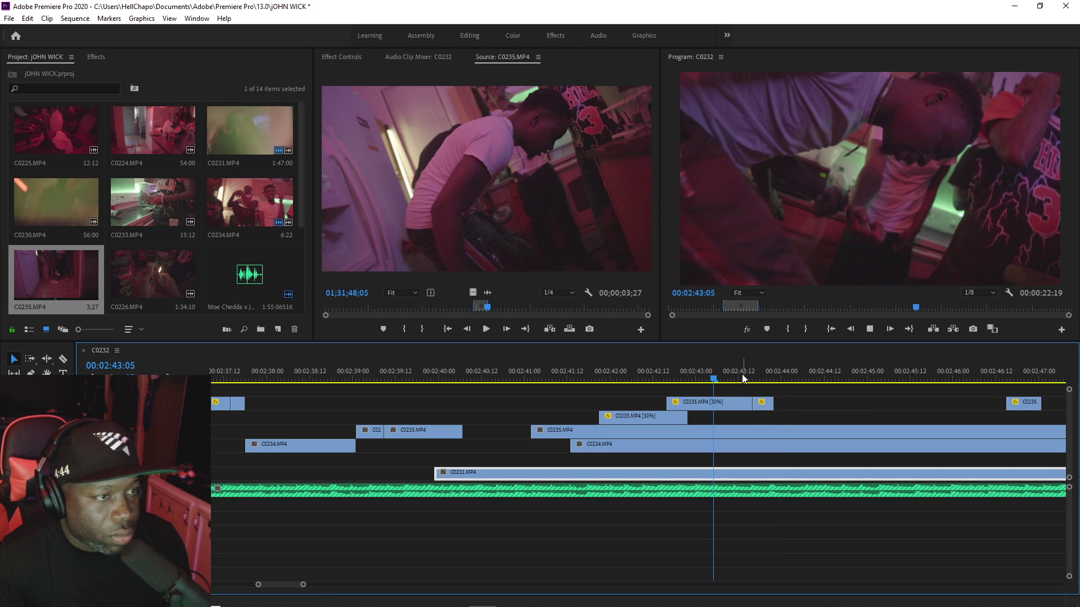
click(764, 403)
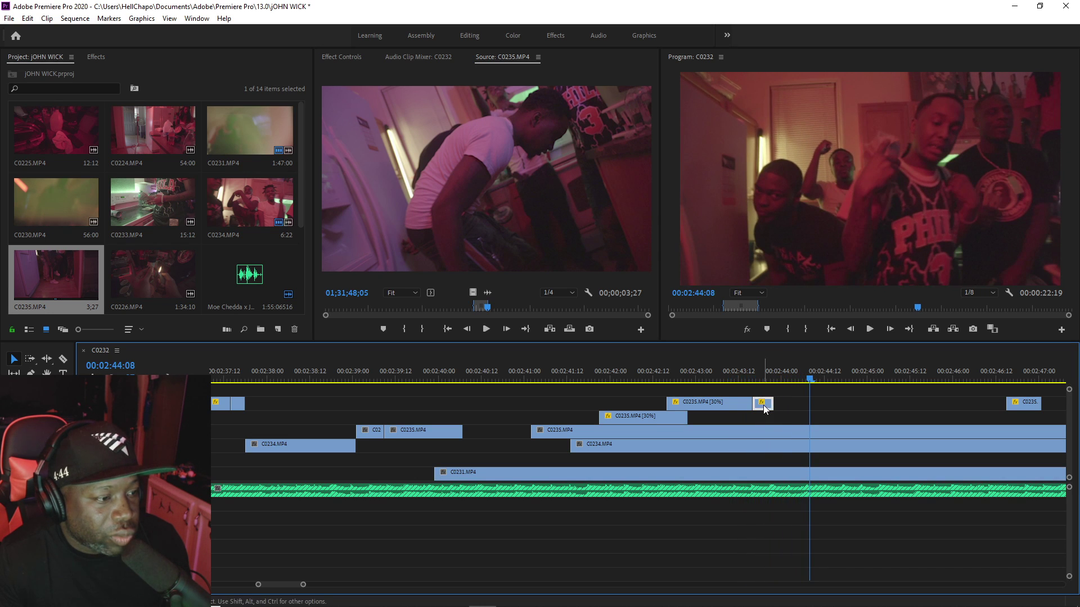
Step: Play back the remaining 30% C0235.MP4 piece on the top track and extend its end to about 00:02:44:13
click(702, 378)
key(space)
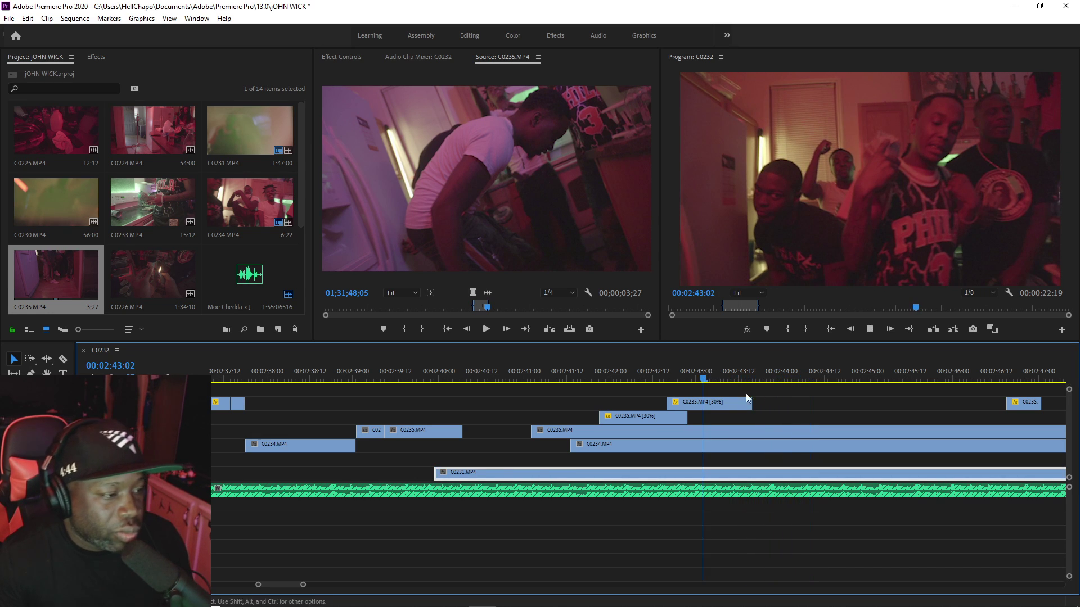
key(space)
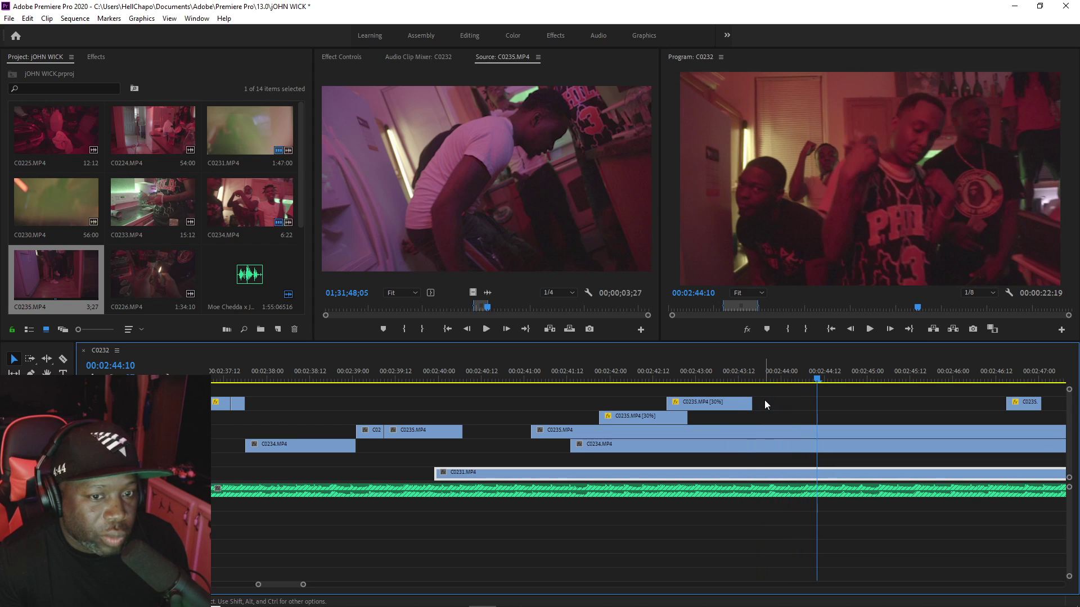
key(space)
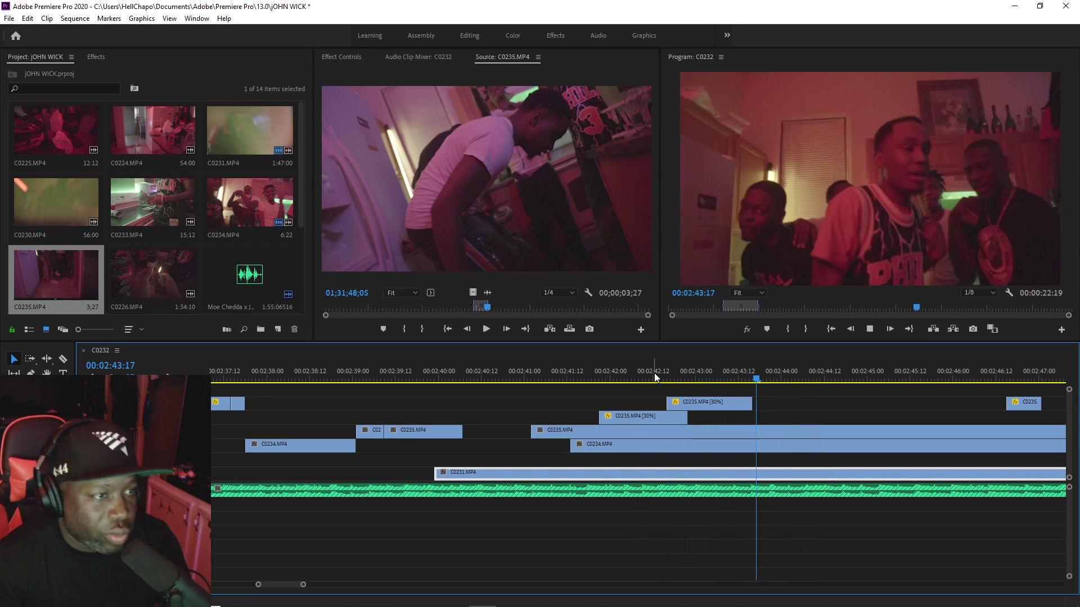
key(space)
drag(775, 401, 797, 401)
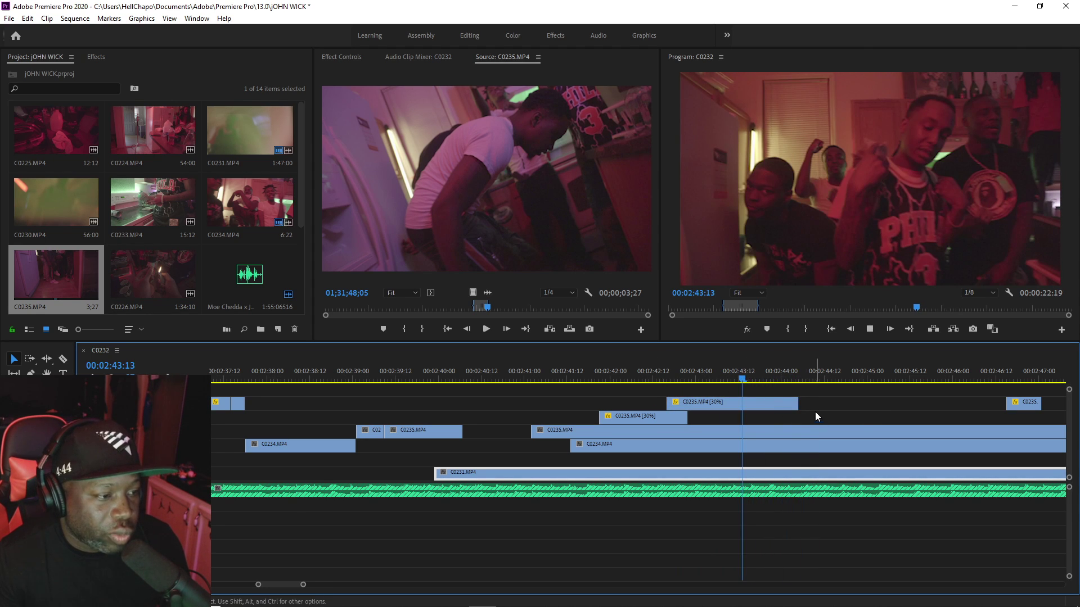
key(space)
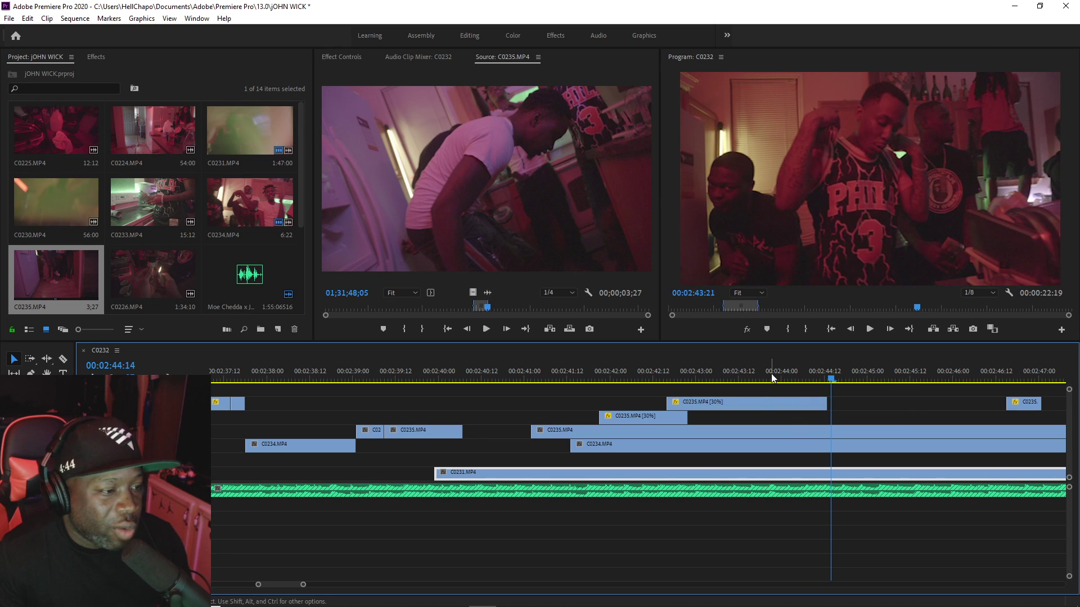
Step: Save the project and play back the extended piece from about 00:02:43:06
key(ctrl+s)
click(718, 372)
key(space)
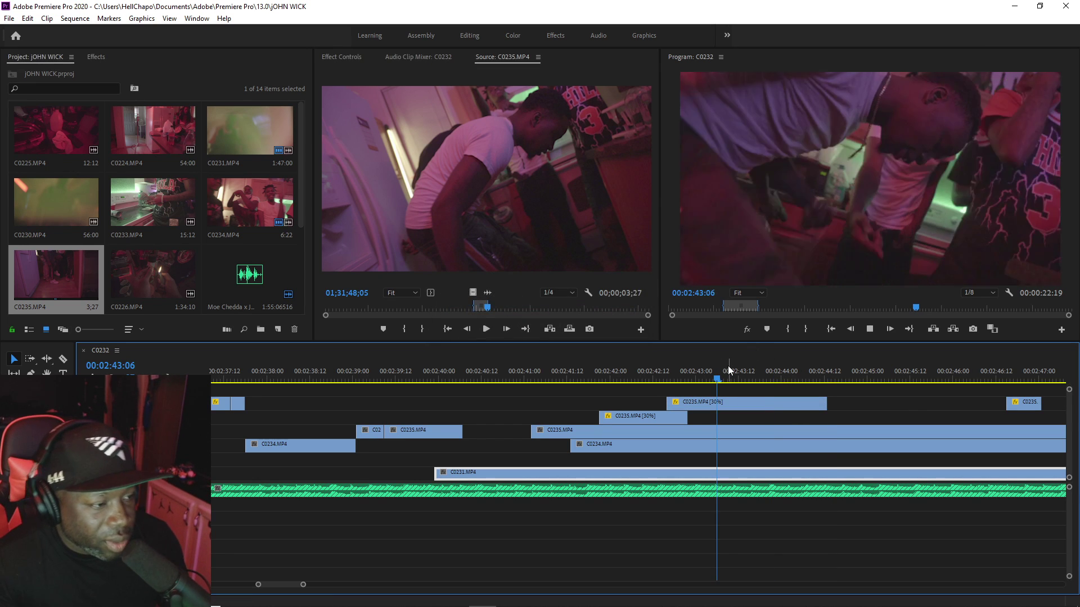
key(space)
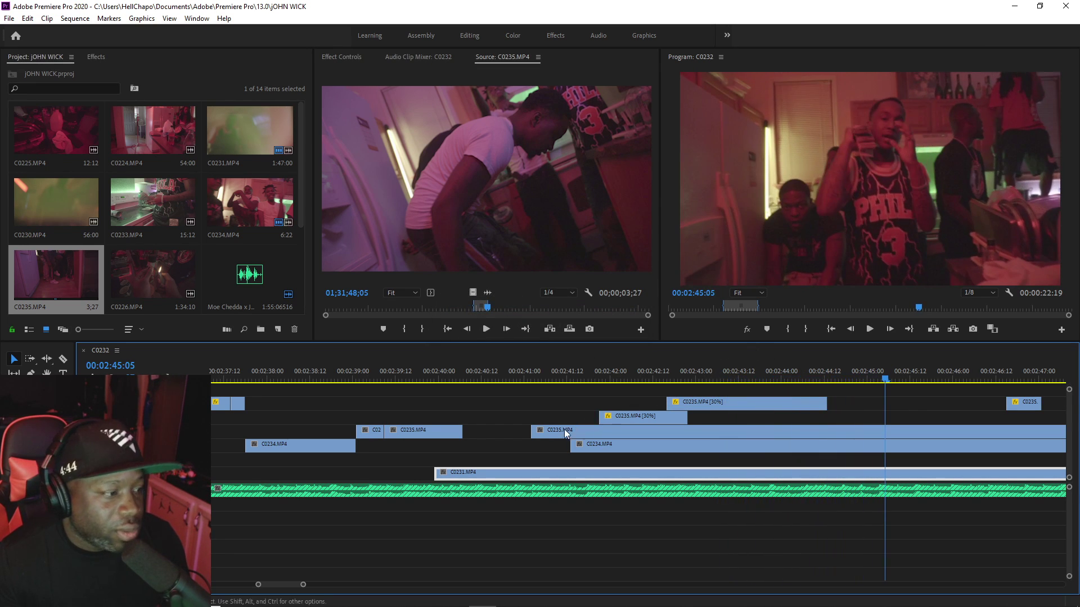
Step: Split the long C0235.MP4 take at about 00:02:42:22 and trim the starts of its rear part and C0234.MP4 to about 00:02:44:13
click(689, 431)
key(v)
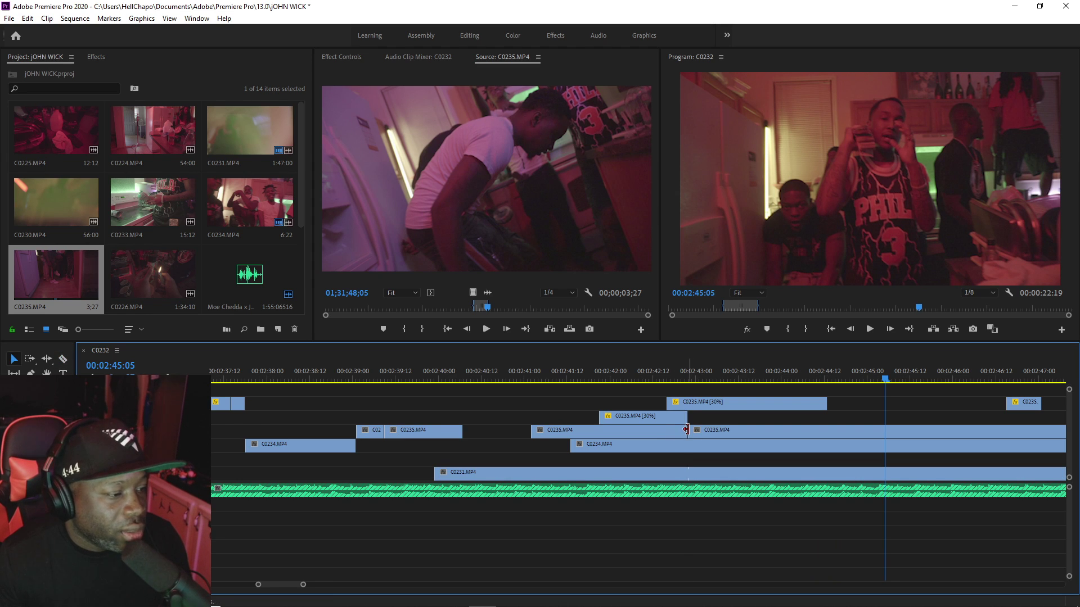
drag(690, 431, 828, 431)
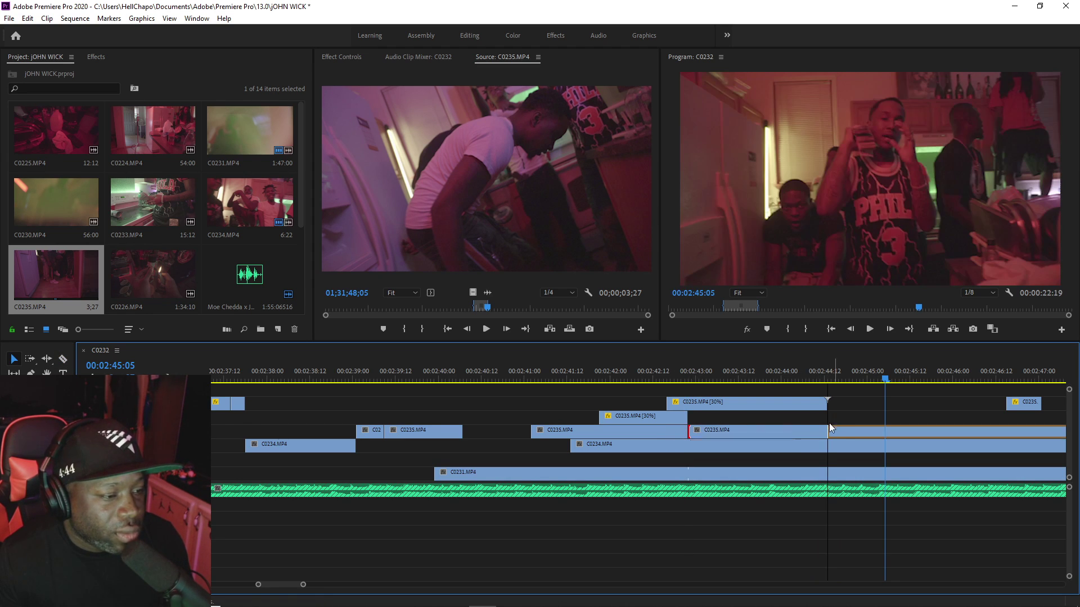
drag(572, 444, 828, 439)
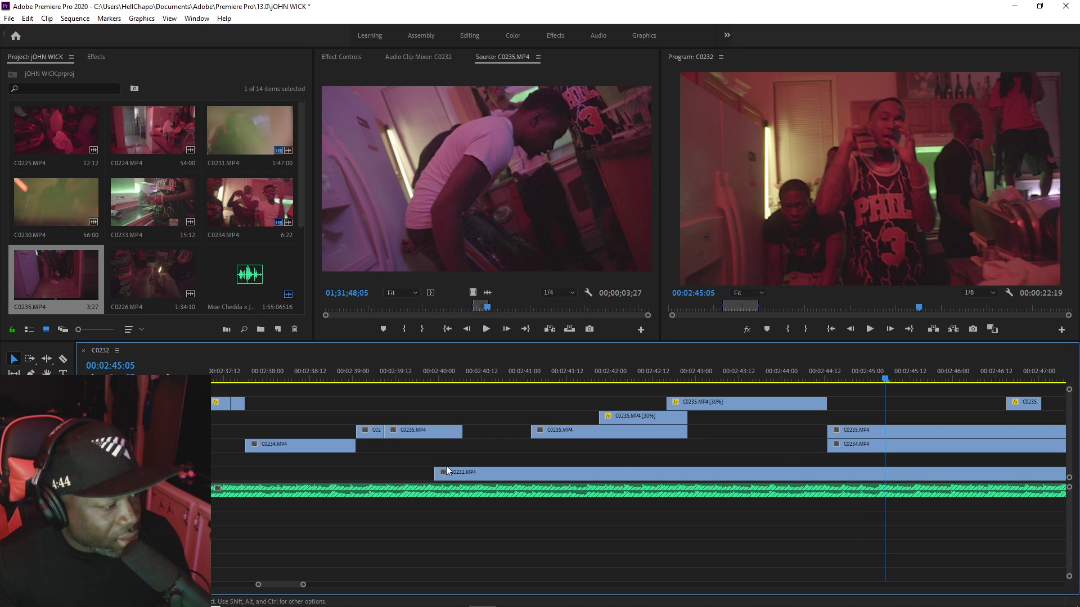
Step: Trim C0231.MP4 to fill the gap from the C0235.MP4 piece's end to about 00:02:41:02, with its split-off rear starting at about 00:02:45:14
drag(436, 469, 463, 466)
key(c)
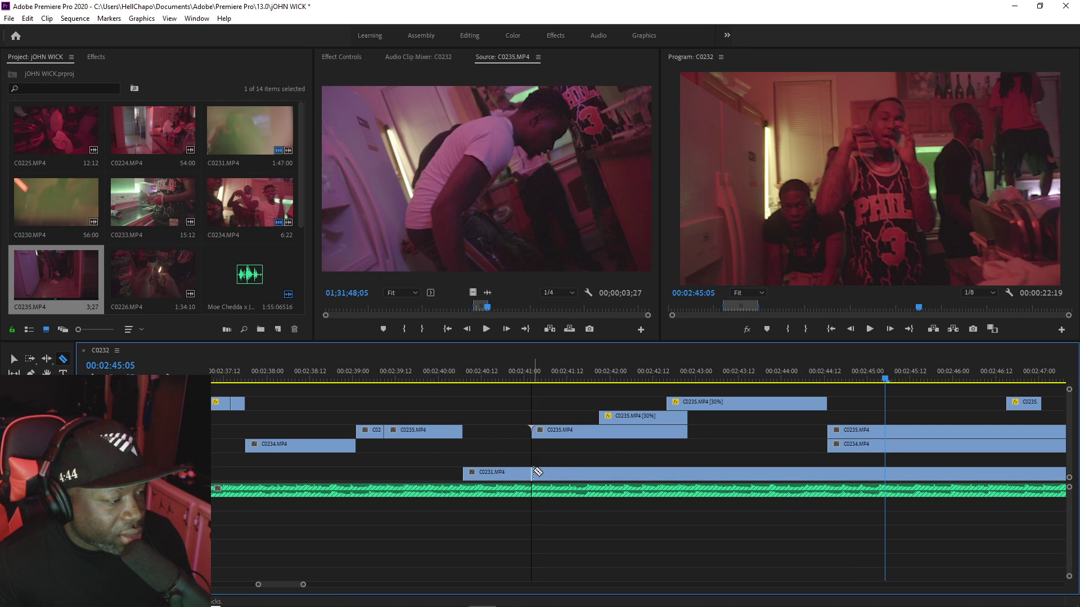
click(531, 474)
key(v)
drag(532, 472, 917, 467)
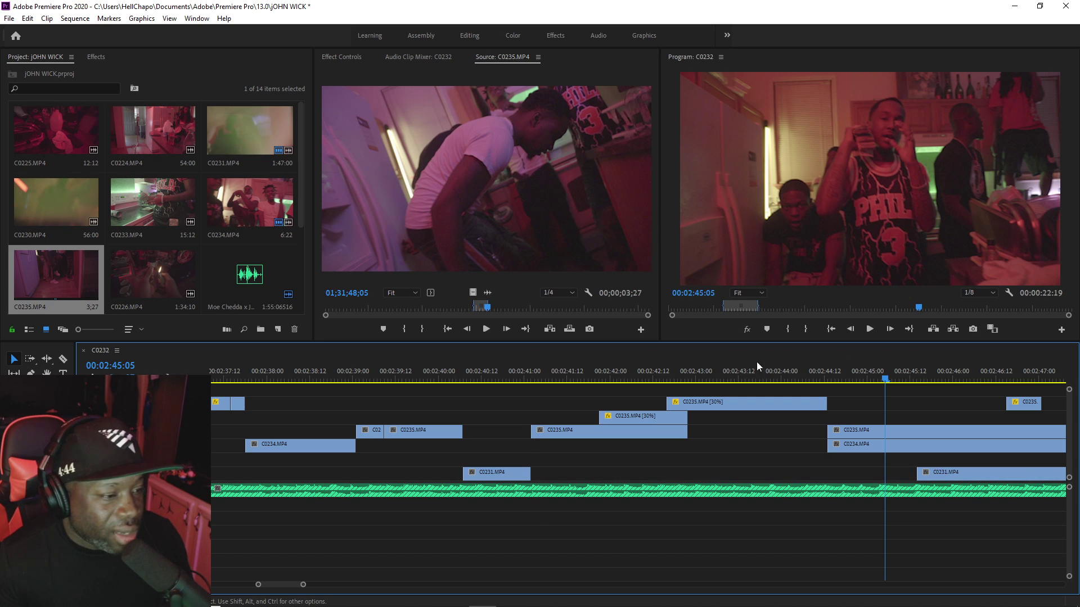
Step: Play back the trimmed cuts, save the project and replay the edit from about 00:02:32:12
click(501, 372)
key(space)
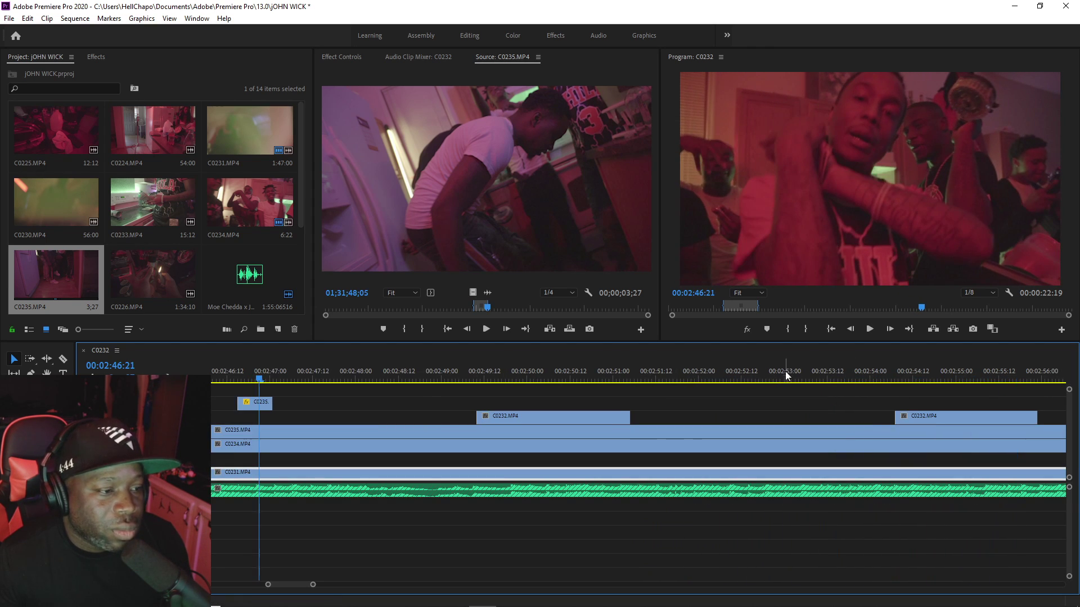
drag(314, 587, 378, 585)
click(402, 371)
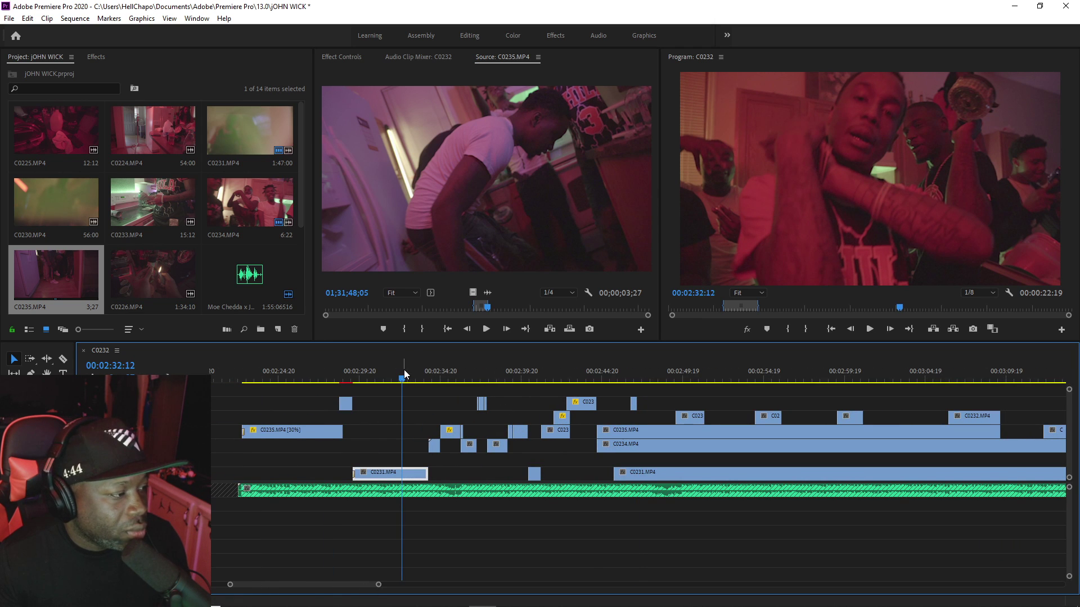
key(ctrl+s)
key(space)
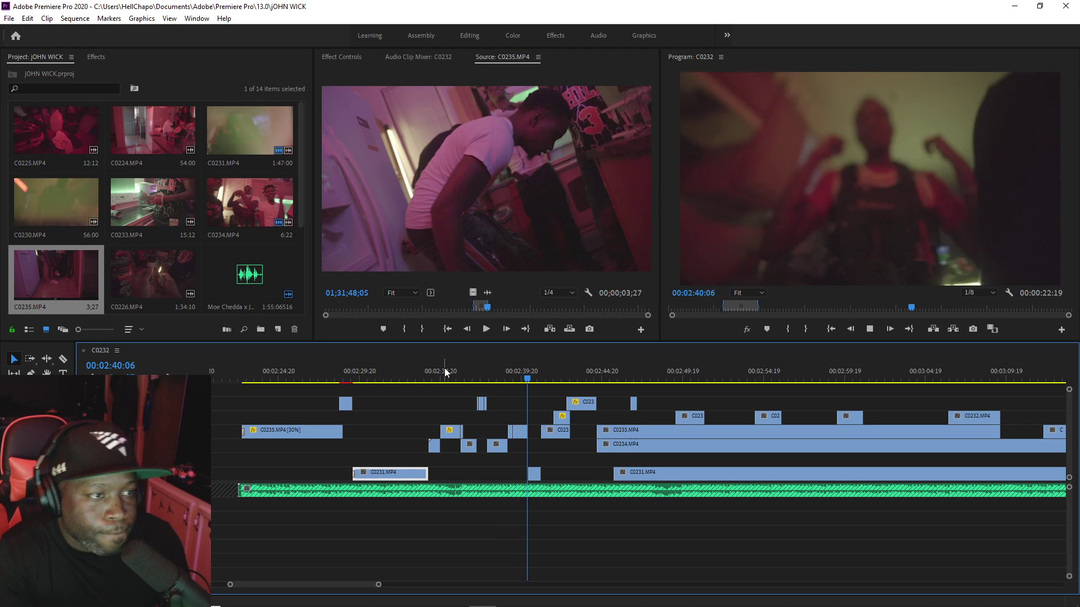
Step: Replay the cuts from about 00:02:36:20 and again from about 00:02:38:02
click(473, 373)
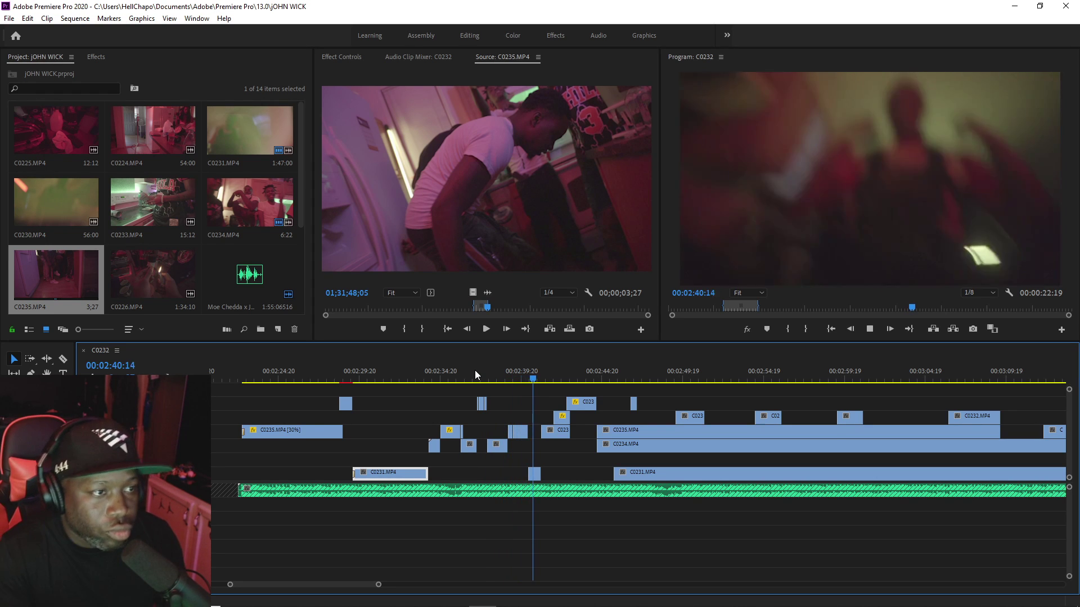
click(475, 373)
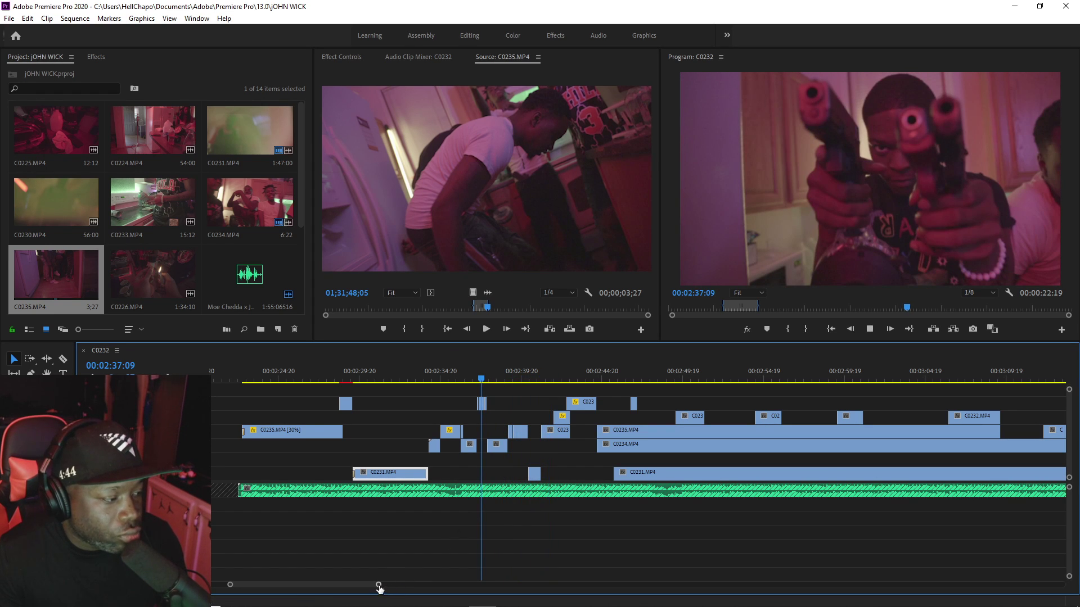
drag(378, 584, 320, 586)
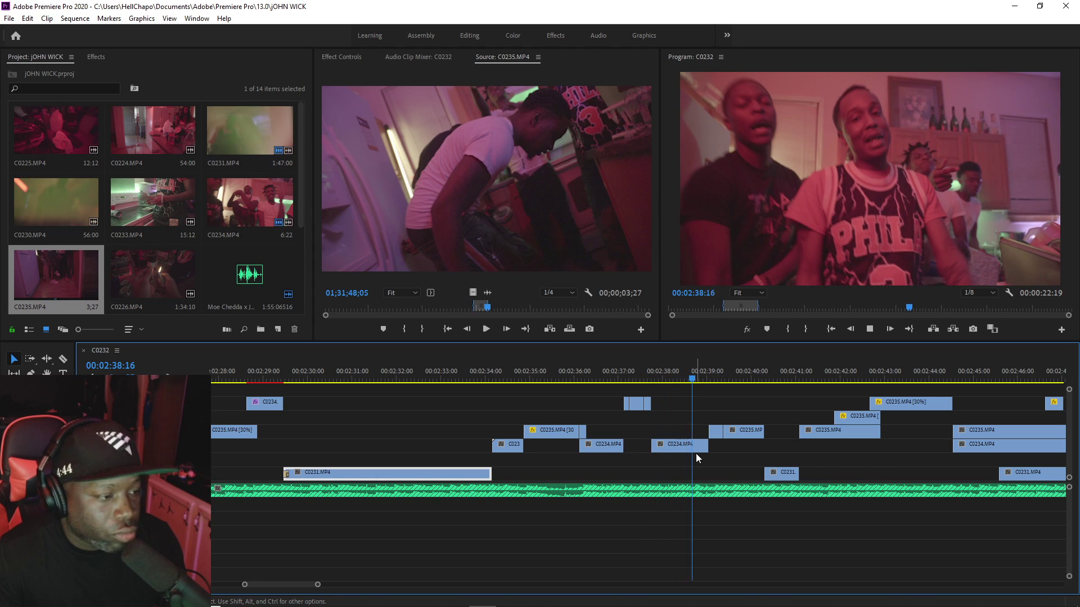
click(665, 377)
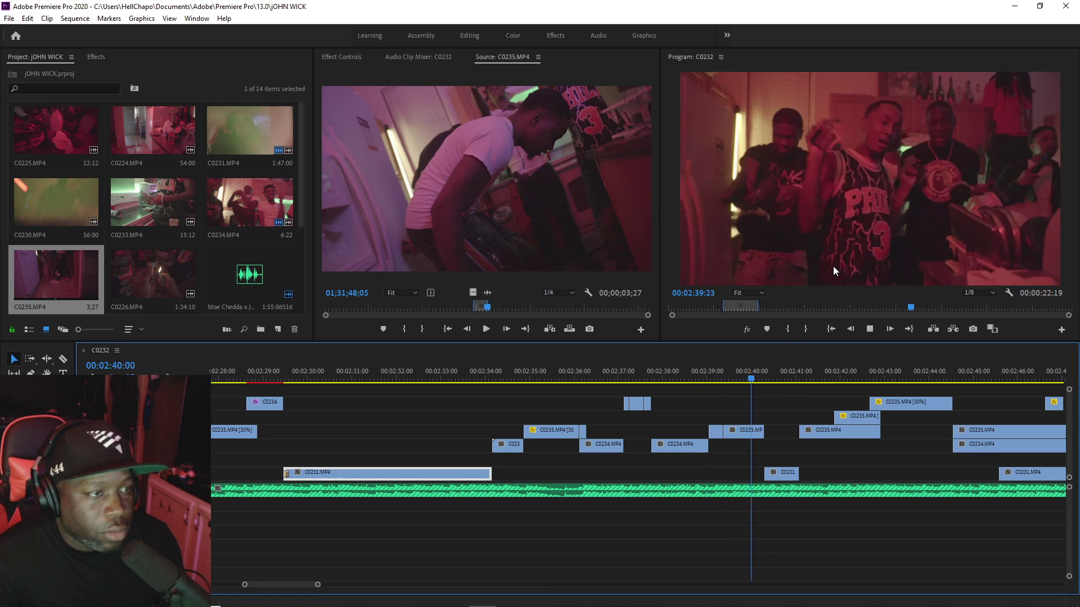
Step: Check the program monitor's playback resolution options and replay the short C0231.MP4 piece from about 00:02:40:10
right_click(859, 258)
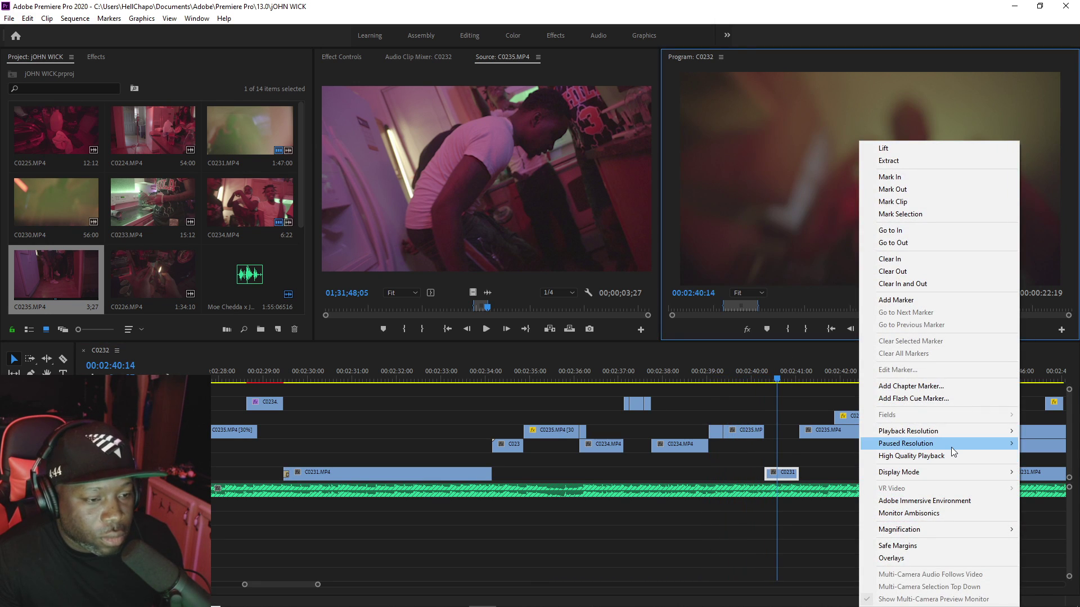
mouse_move(951, 447)
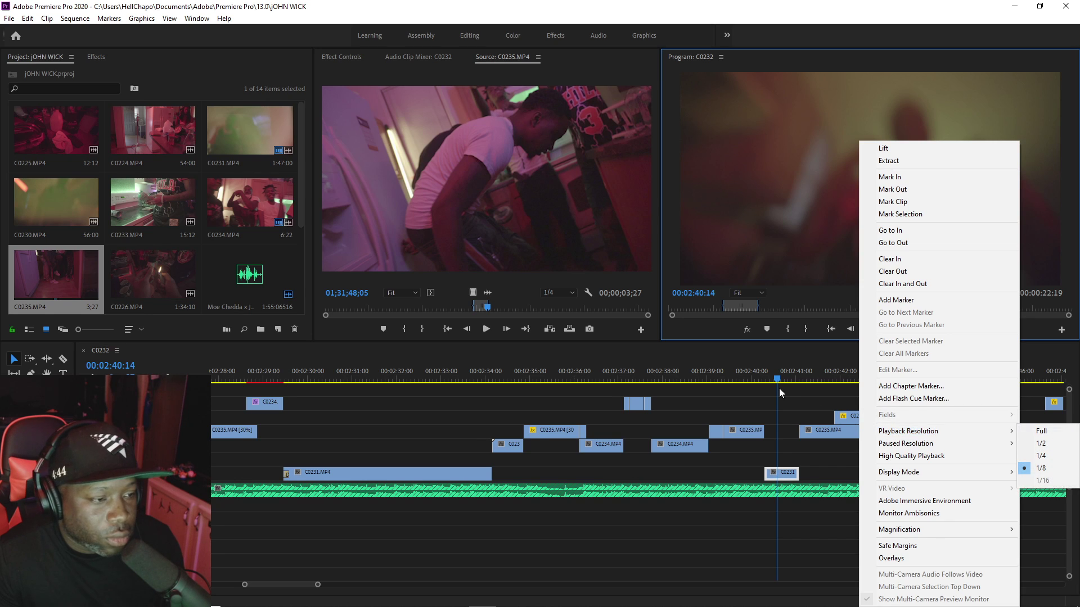
click(770, 380)
key(Return)
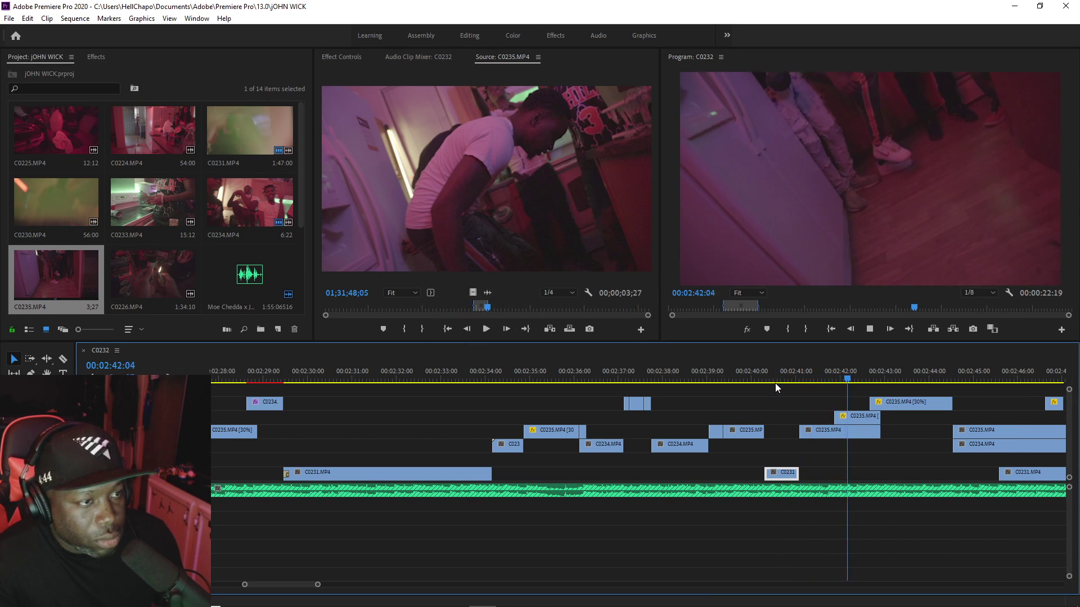
Step: Play back from about 00:02:41:00 and split the following C0235.MP4 piece at 00:02:41:12
click(797, 380)
key(space)
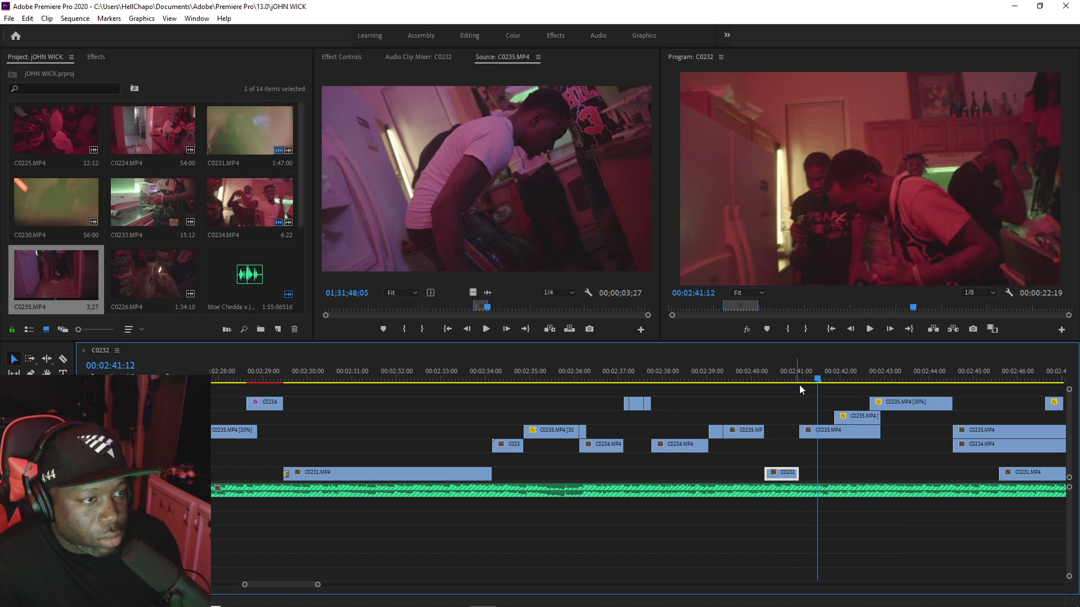
key(c)
click(822, 433)
key(v)
Step: Set the rear C0235.MP4 part's scale to 150 and its vertical position to 534
right_click(822, 432)
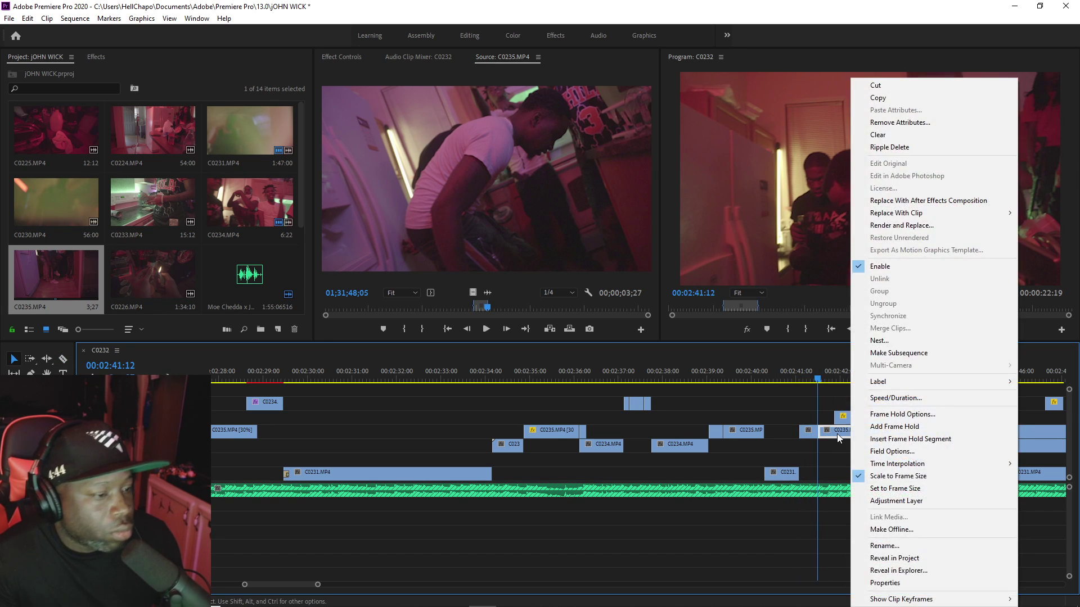
click(366, 91)
click(341, 58)
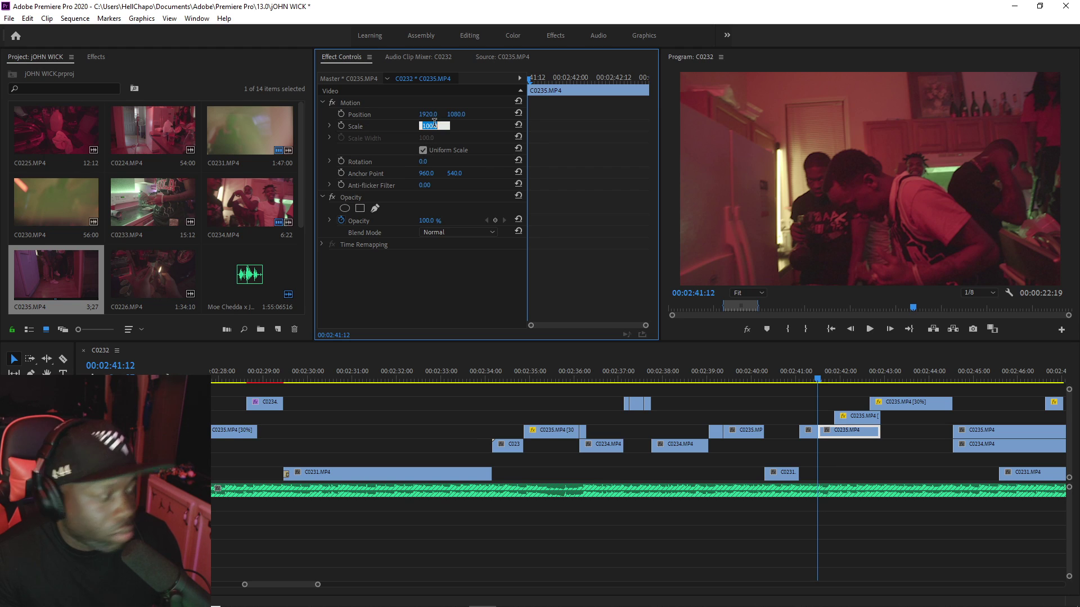
key(Return)
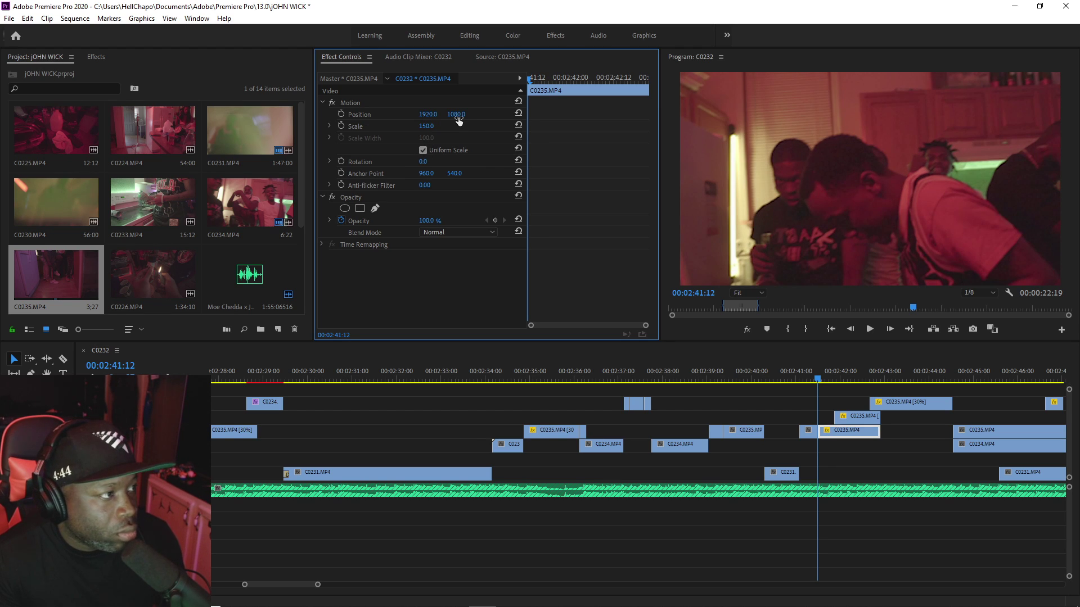
drag(457, 114, 489, 122)
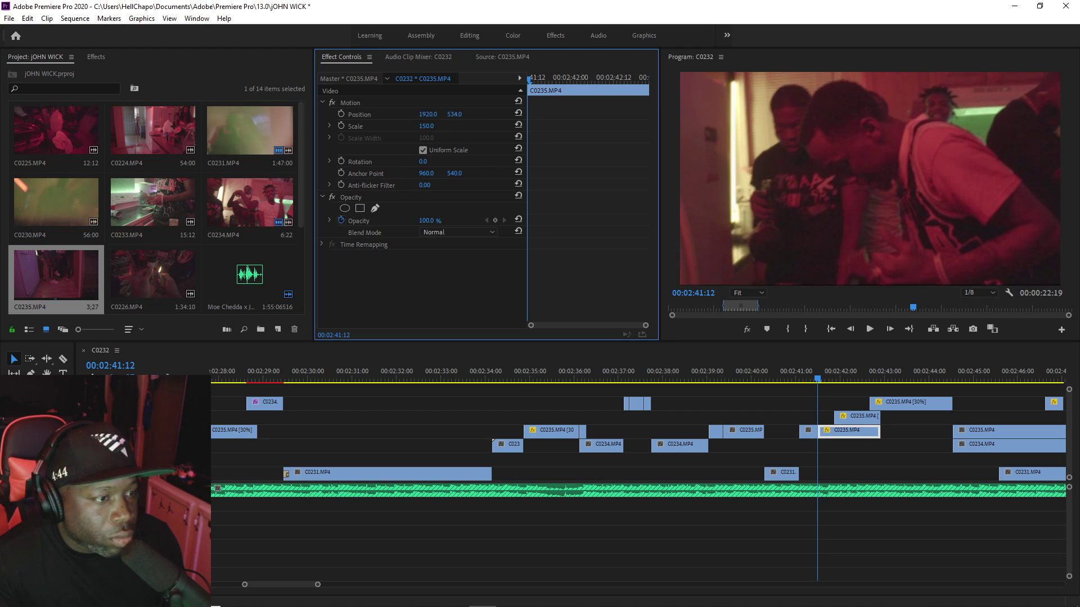
Step: Play back the enlarged cut and shift the overlying first 30% C0235.MP4 piece to start at about 00:02:42:00
click(781, 374)
key(space)
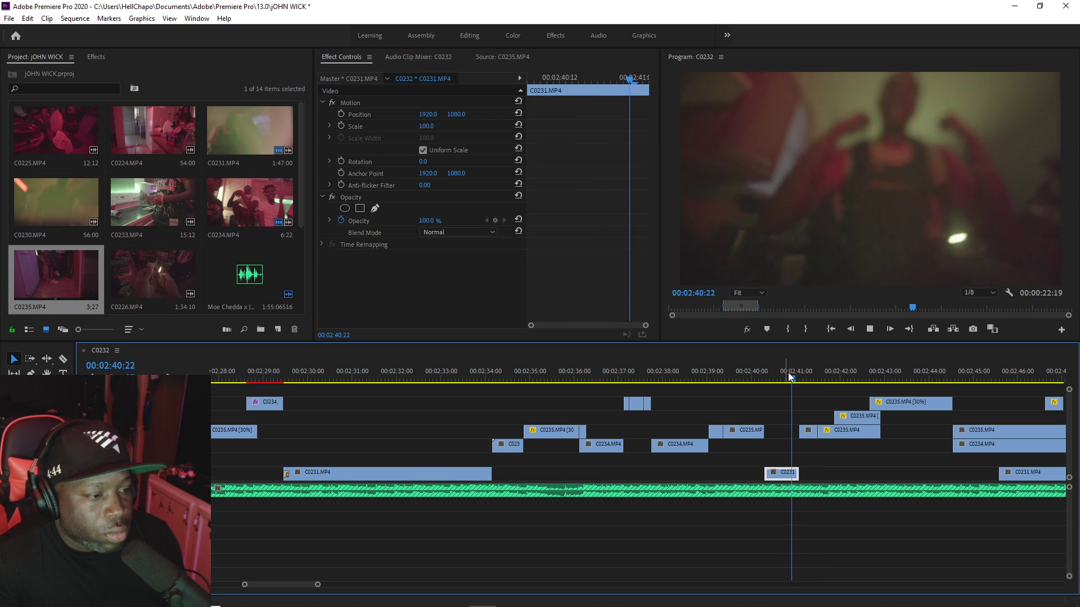
drag(844, 416, 849, 416)
click(813, 371)
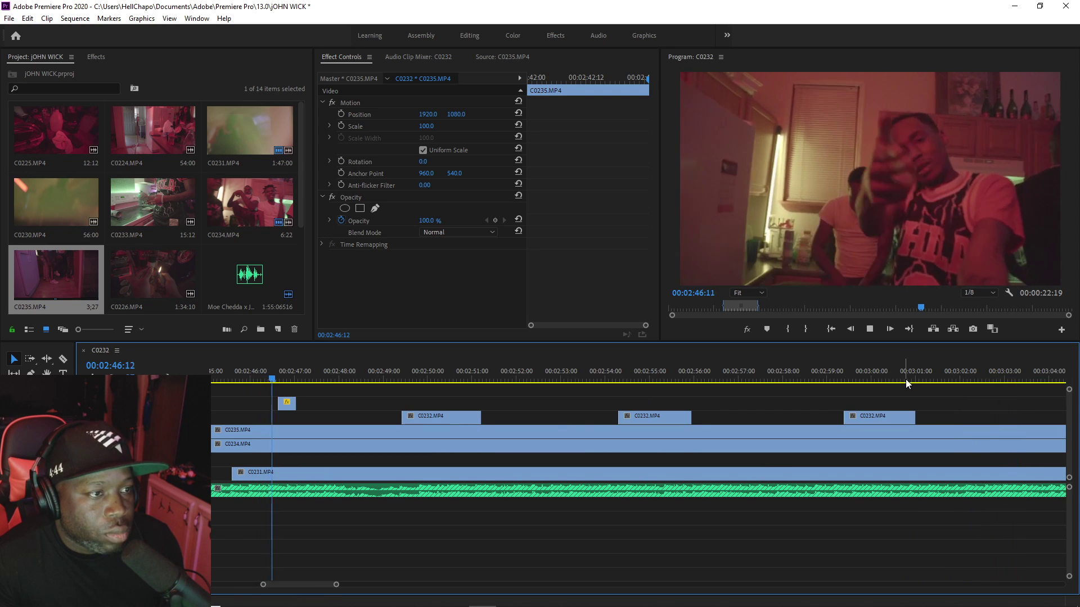
key(Up)
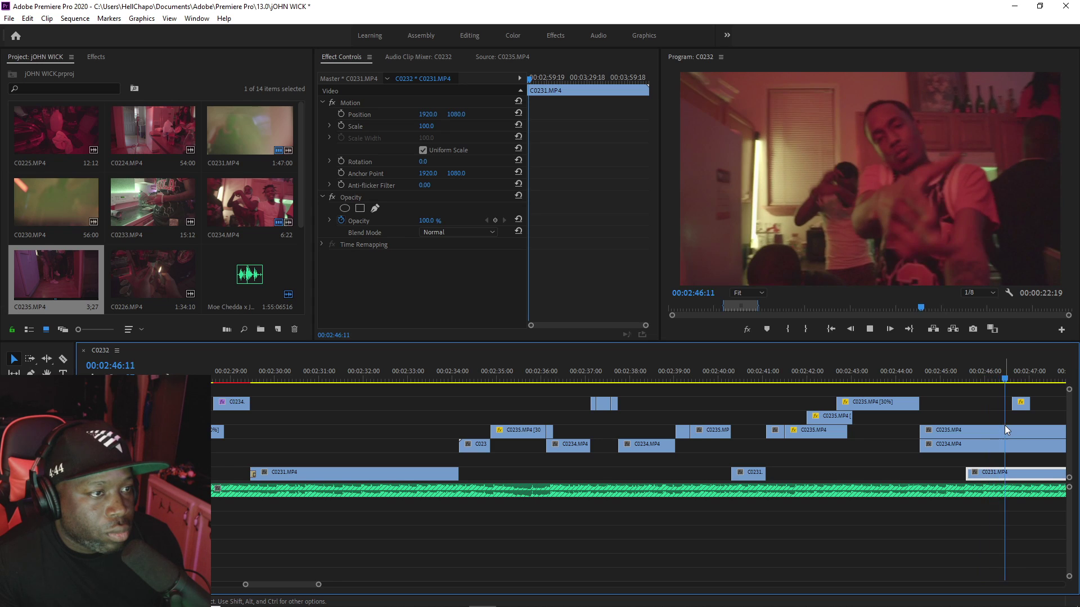
Step: Shift the short uppermost C0235.MP4 piece to start at about 00:02:47:10
click(1021, 404)
drag(1024, 411, 1057, 412)
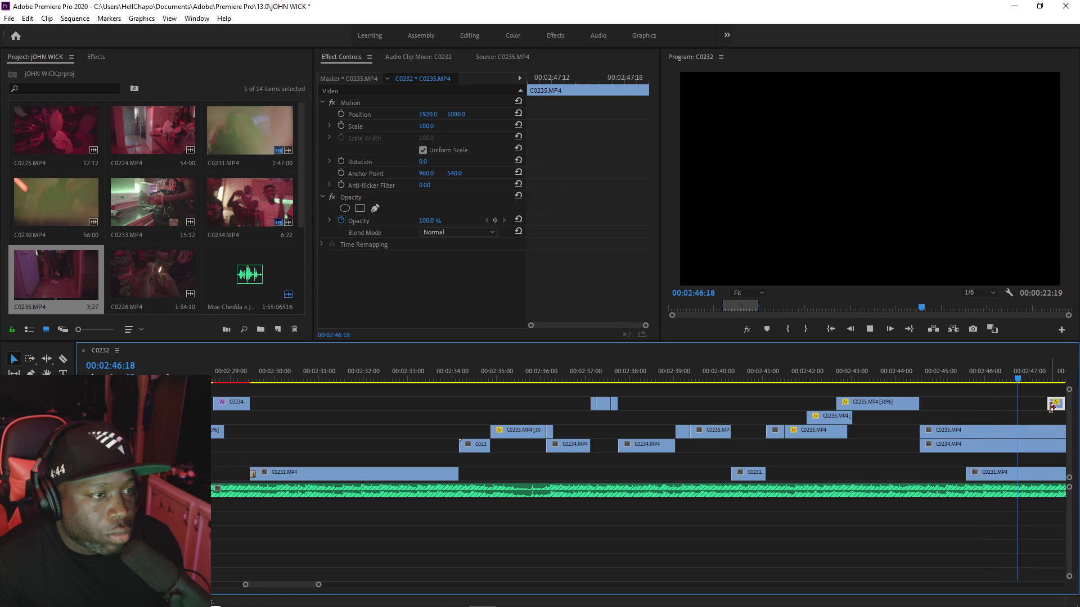
key(space)
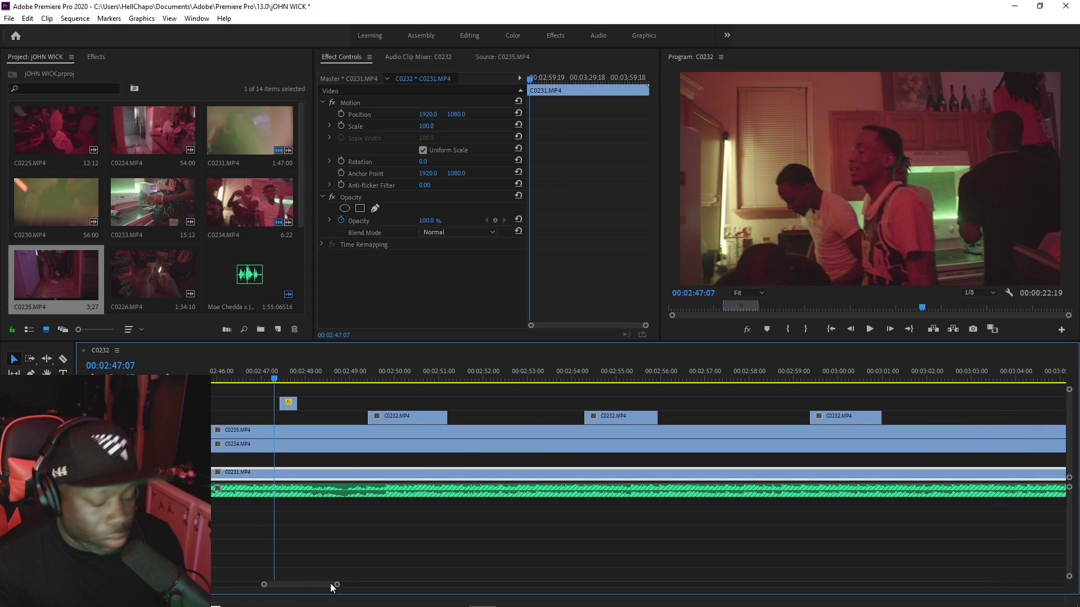
Step: Play back from 00:02:47:07 and shift the short uppermost C0235.MP4 piece to start at about 00:02:53:18
key(minus)
key(minus)
key(minus)
key(minus)
key(minus)
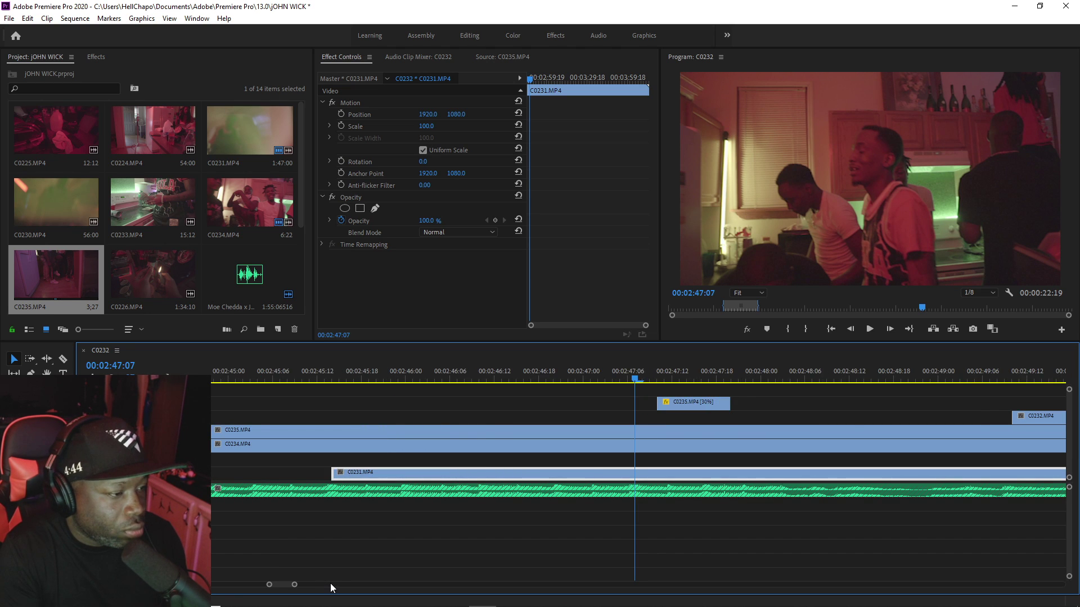
mouse_move(454, 602)
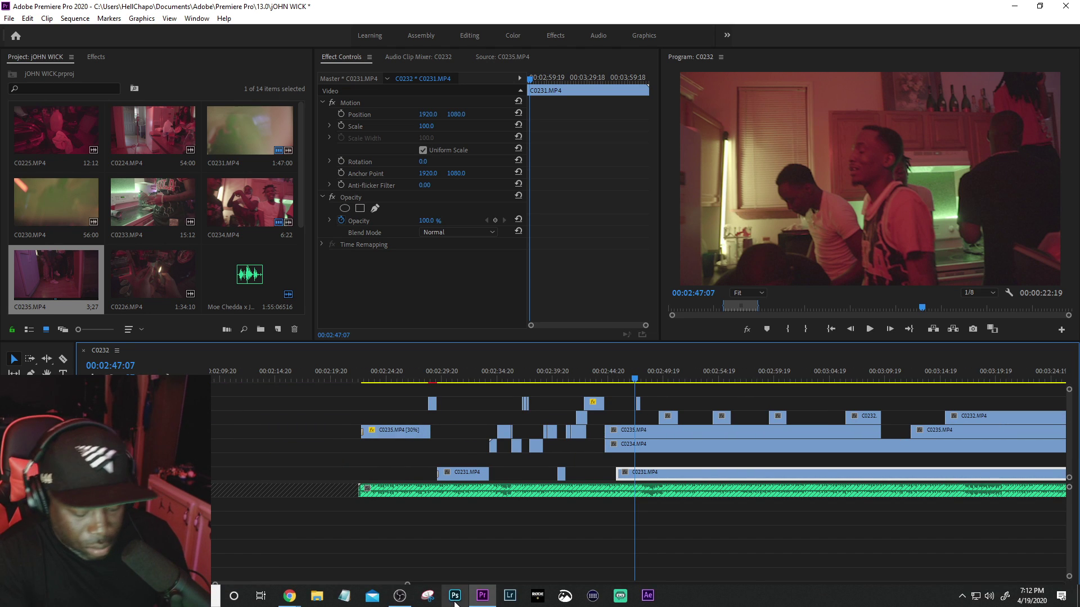
key(equal)
key(equal)
key(equal)
key(equal)
key(equal)
key(space)
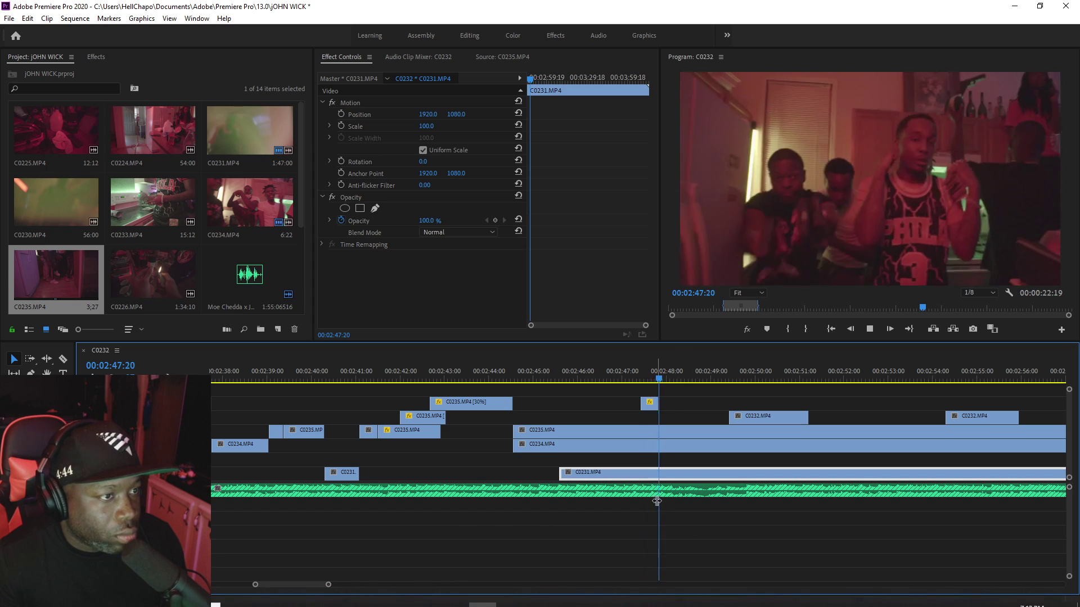
drag(651, 402, 930, 402)
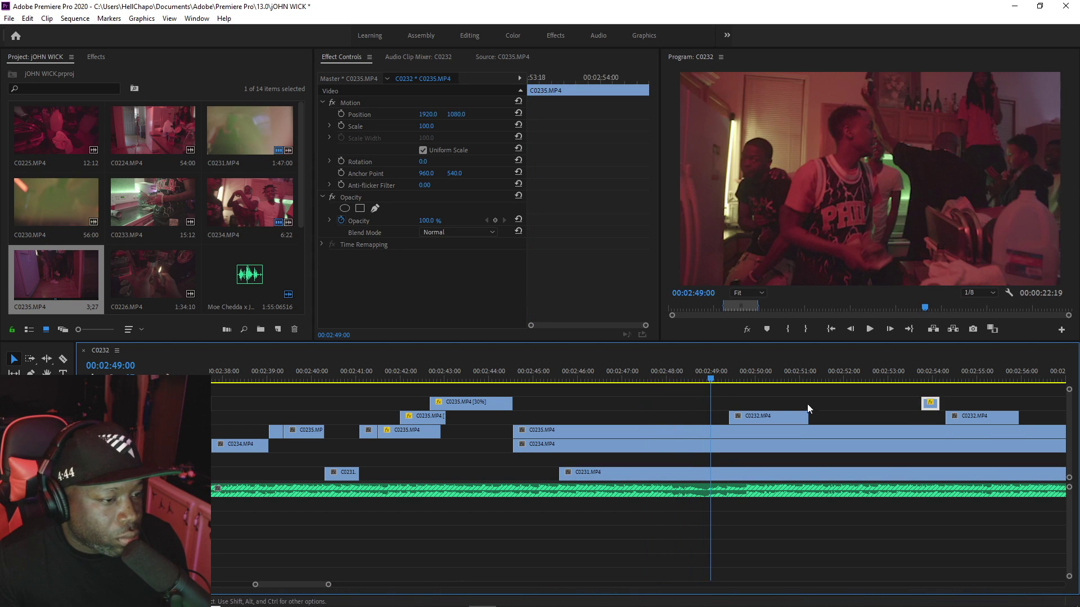
Step: Split the long C0235.MP4 clip at about 00:02:47:03 and trim the rear part's start to about 00:02:52:09
click(604, 377)
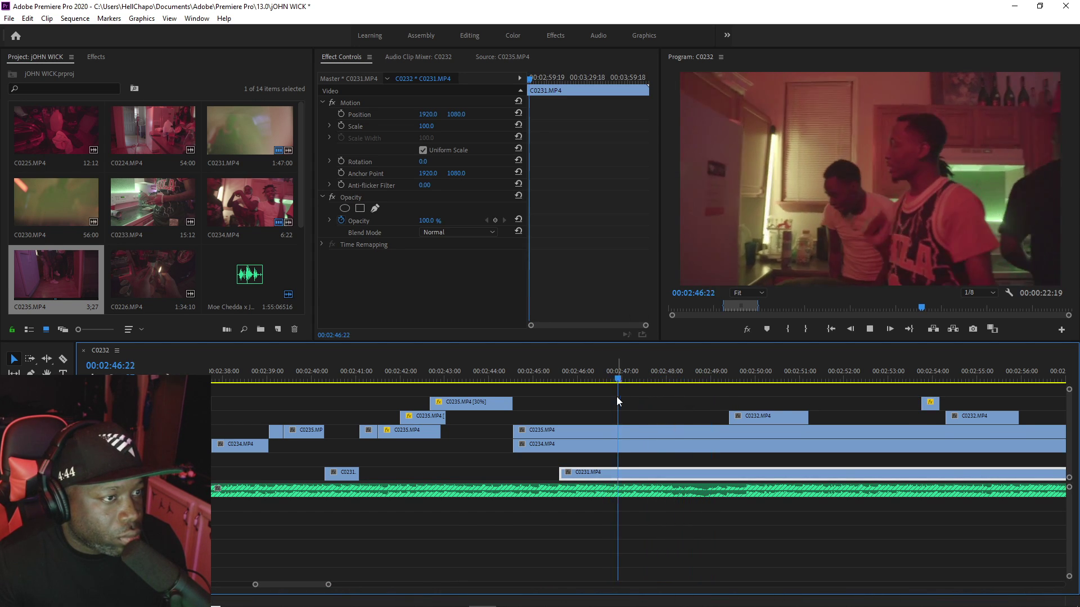
key(c)
click(629, 430)
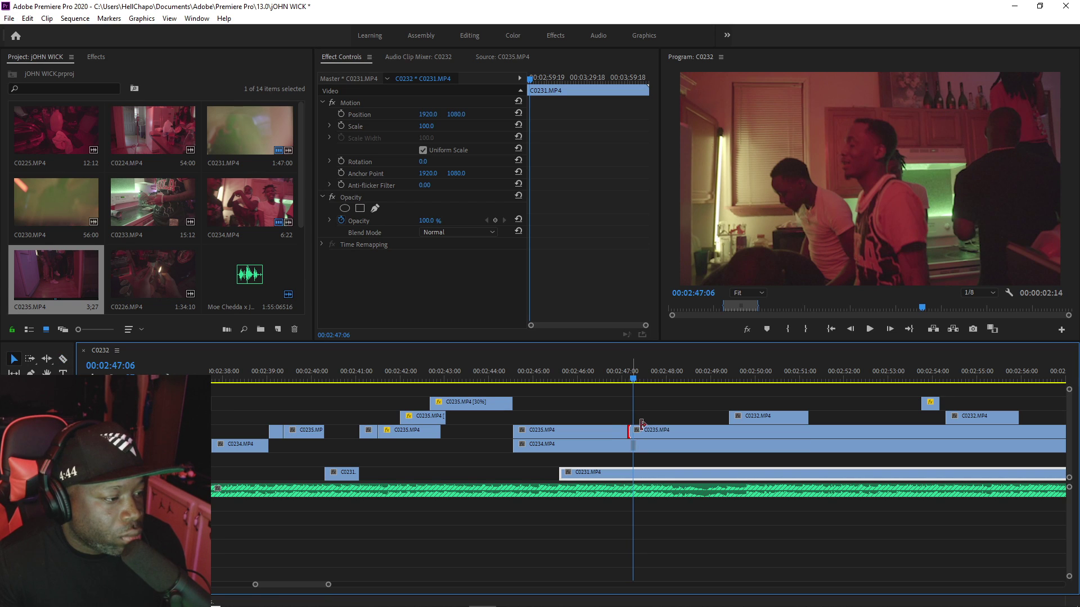
drag(631, 429, 861, 430)
Step: Replay the passage around 00:02:46:09 and save the project
click(597, 363)
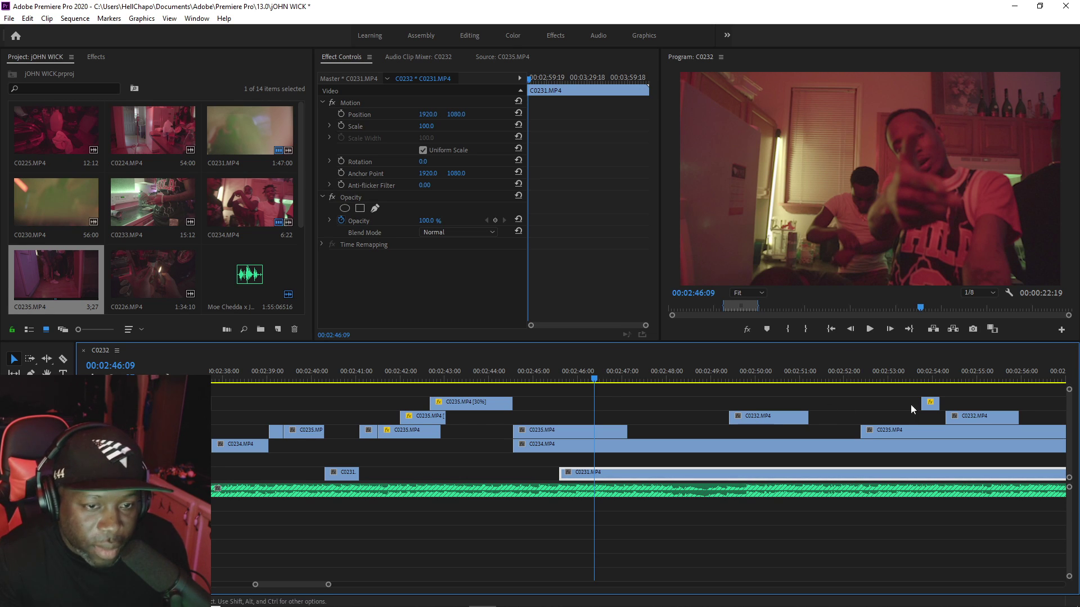
key(alt+Tab)
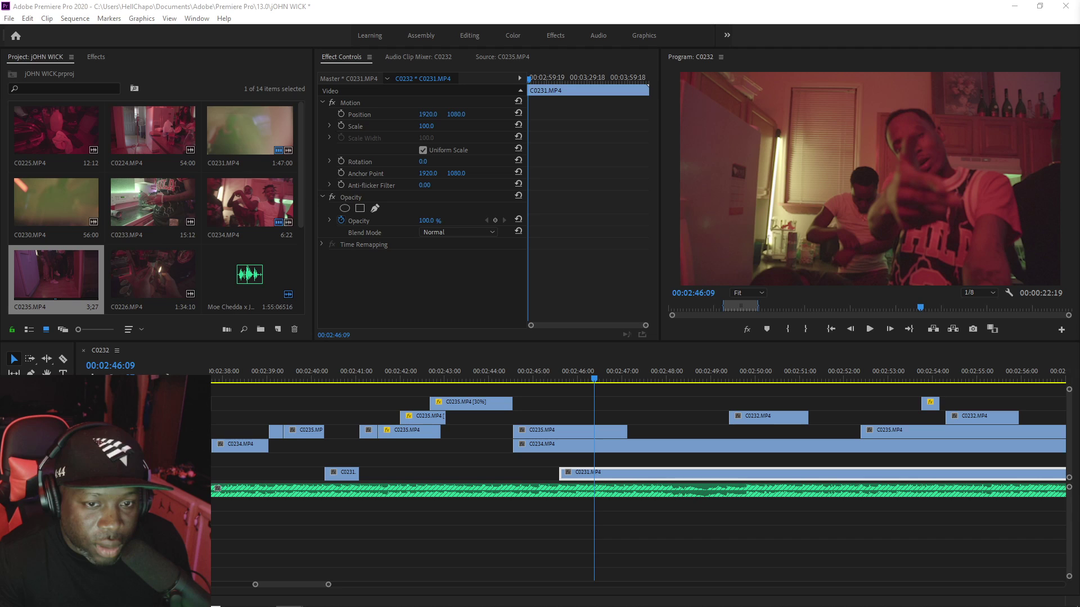
click(507, 375)
key(ctrl+s)
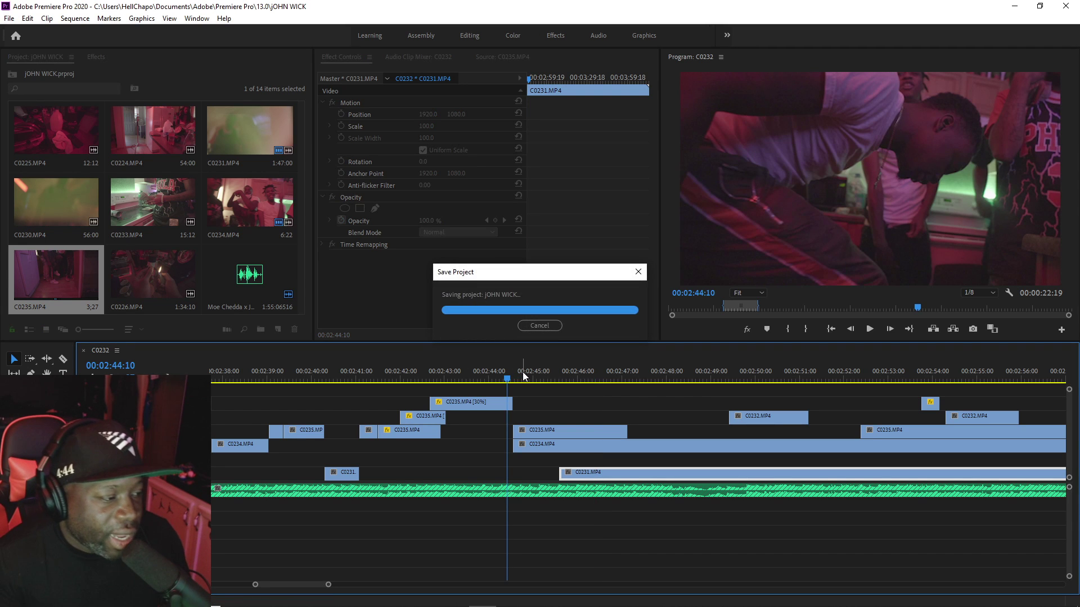
Step: Play back from 00:02:44:10 and trim the long C0234.MP4 clip's start to about 00:02:47:03
key(space)
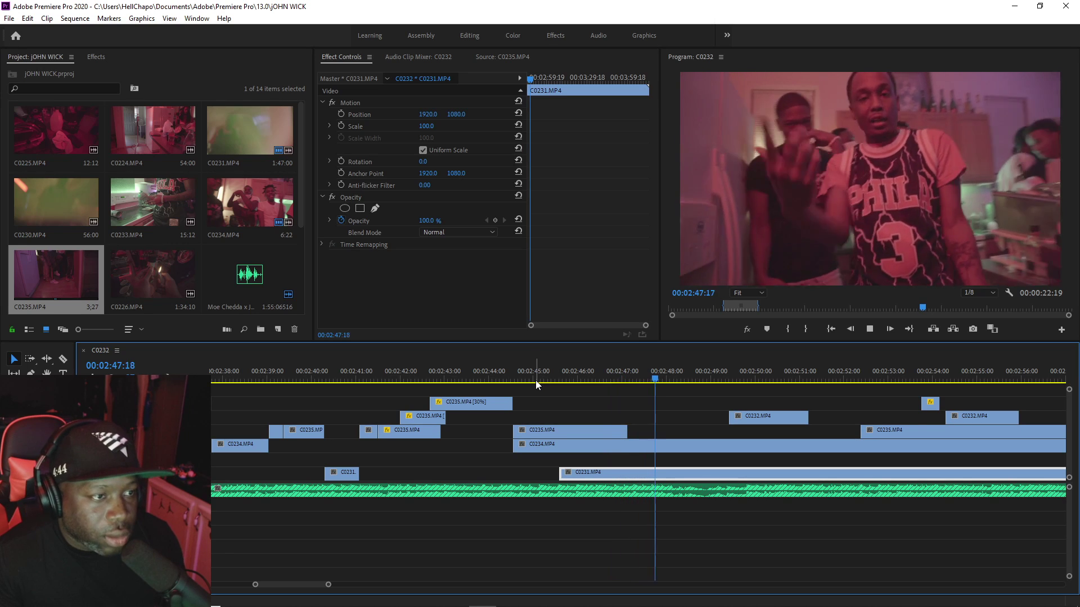
key(space)
drag(514, 445, 628, 444)
click(582, 373)
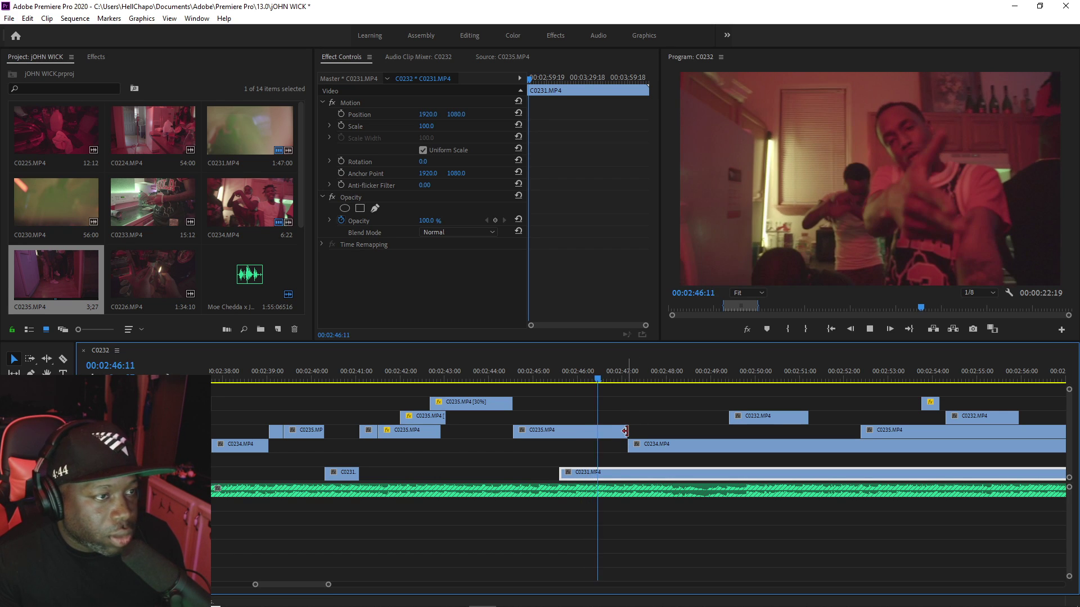
Step: Try trimming the end of the C0235.MP4 piece above to about 00:02:46:06 and replay the cut
drag(625, 433, 589, 433)
click(568, 380)
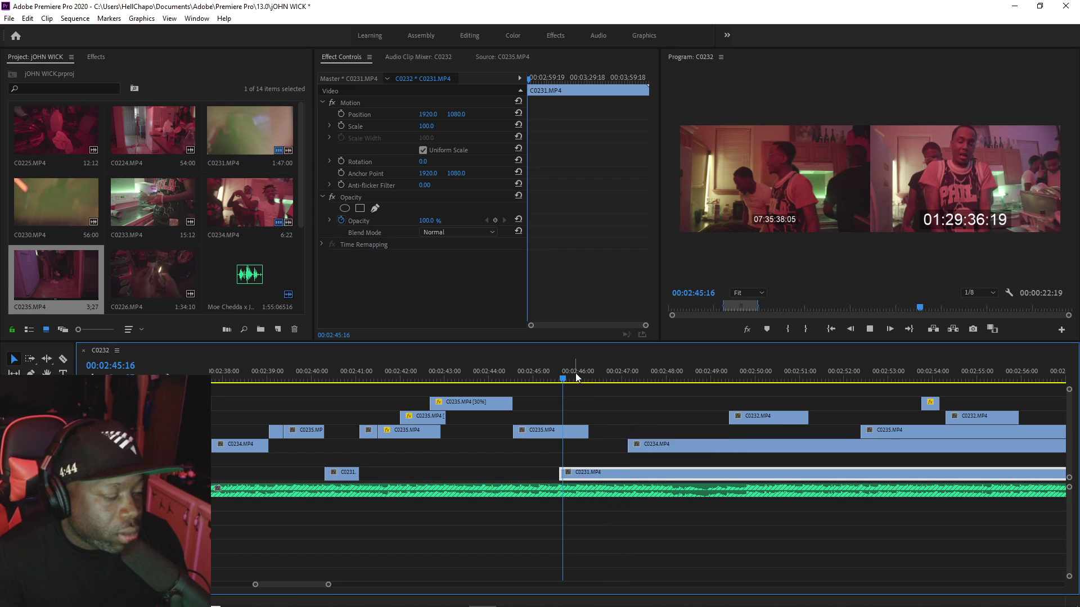
key(space)
key(space)
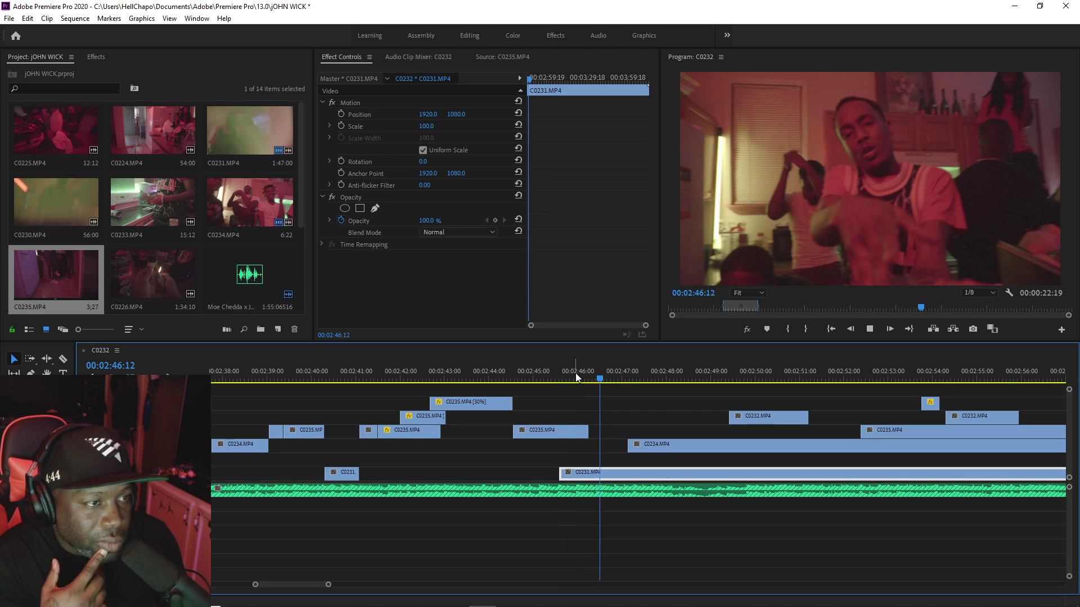
key(space)
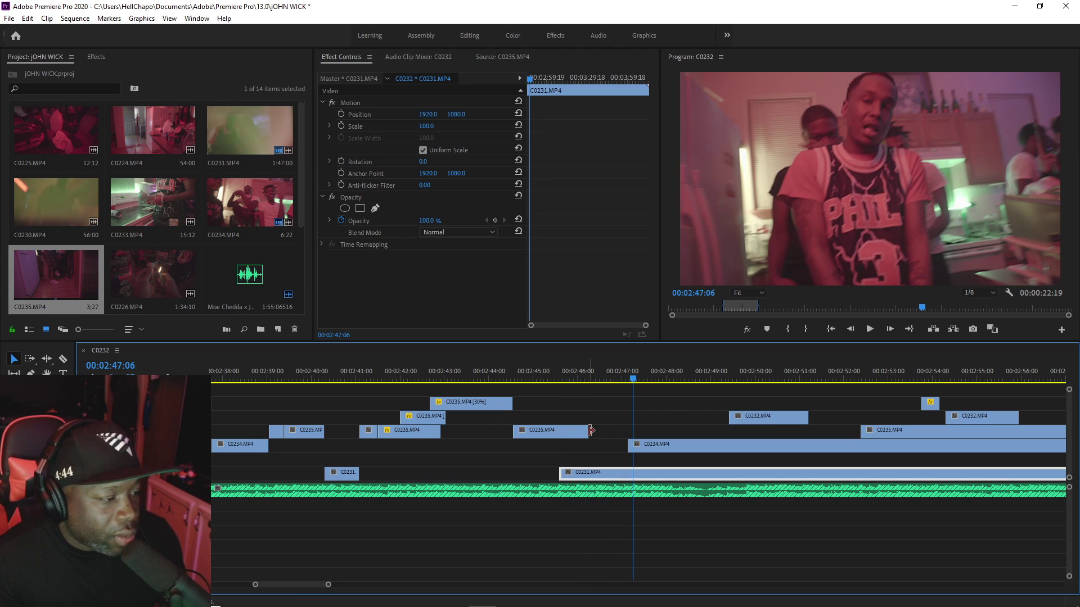
Step: Restore the C0235.MP4 piece's end to about 00:02:47:03 and trim the long C0231.MP4 clip's start to about 00:02:52:09
drag(632, 466, 861, 471)
click(570, 373)
key(space)
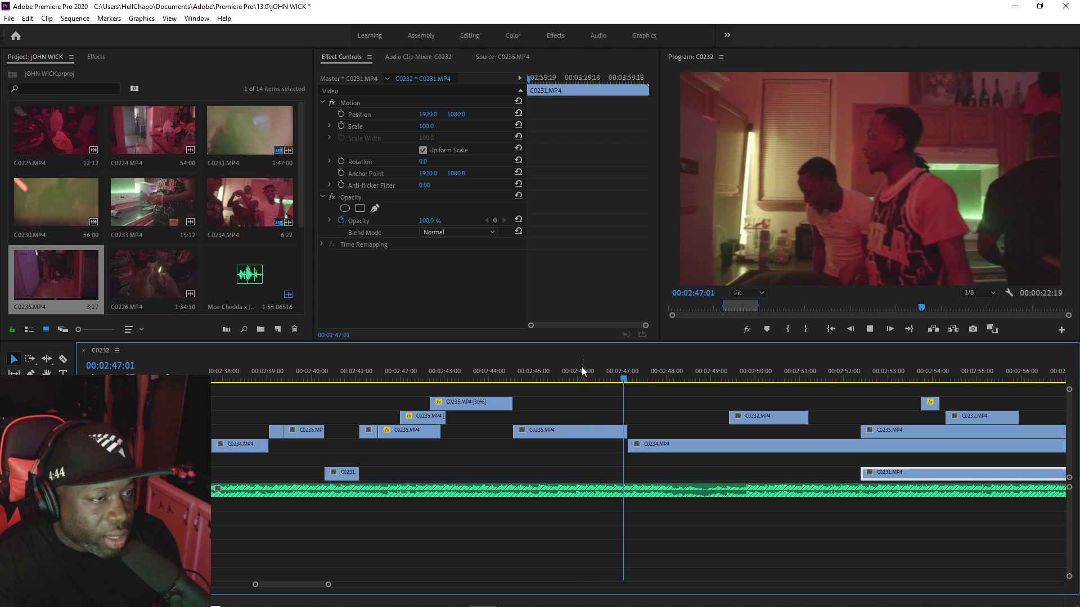
key(space)
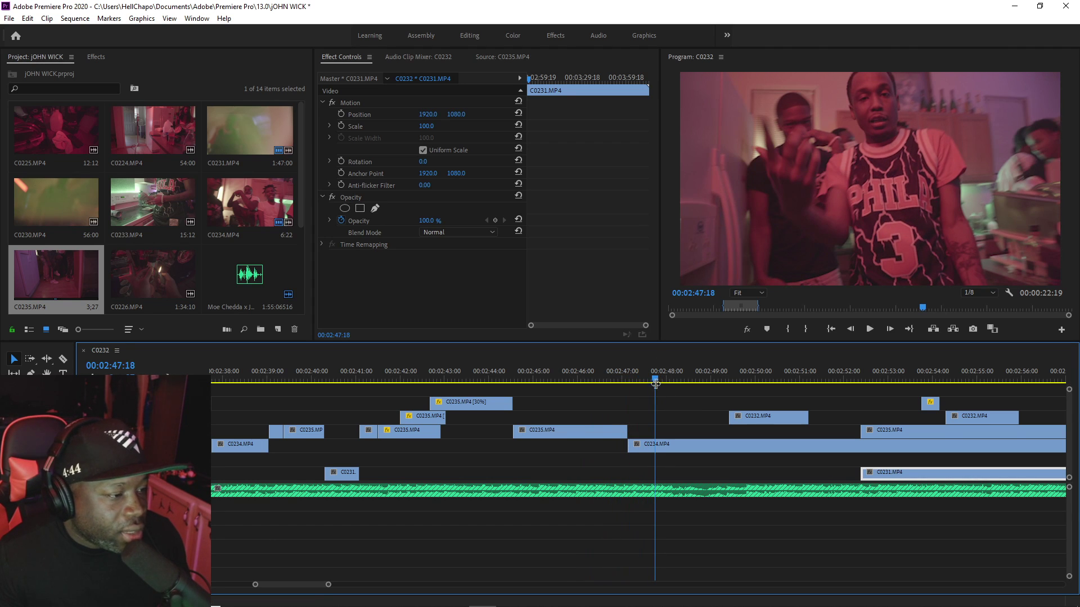
Step: Play back from about 00:02:47:00 and trim the following C0232.MP4 insert's start to about 00:02:49:12
click(622, 373)
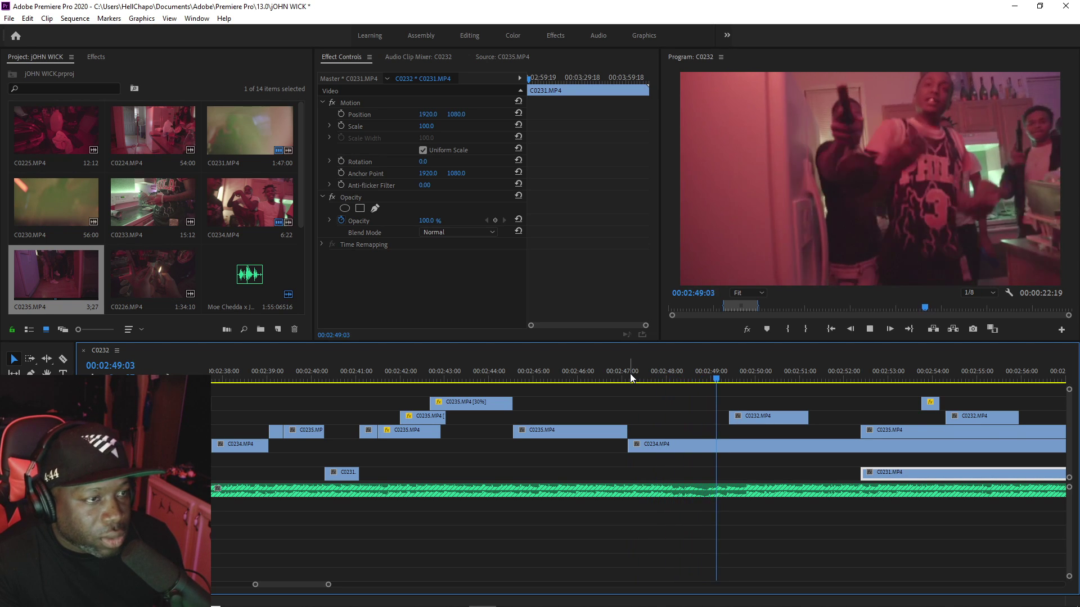
click(675, 372)
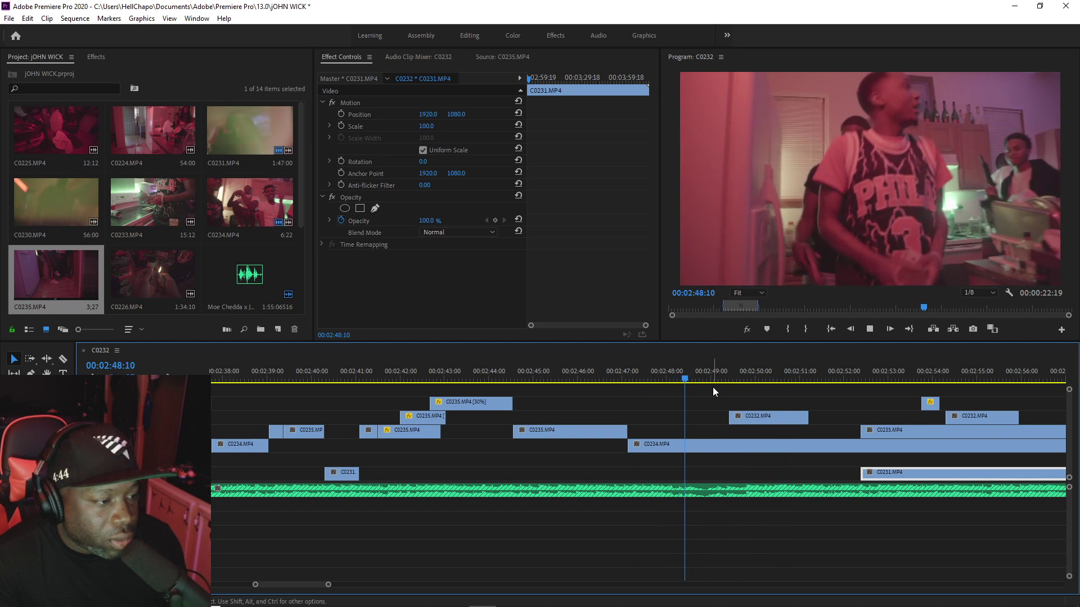
key(space)
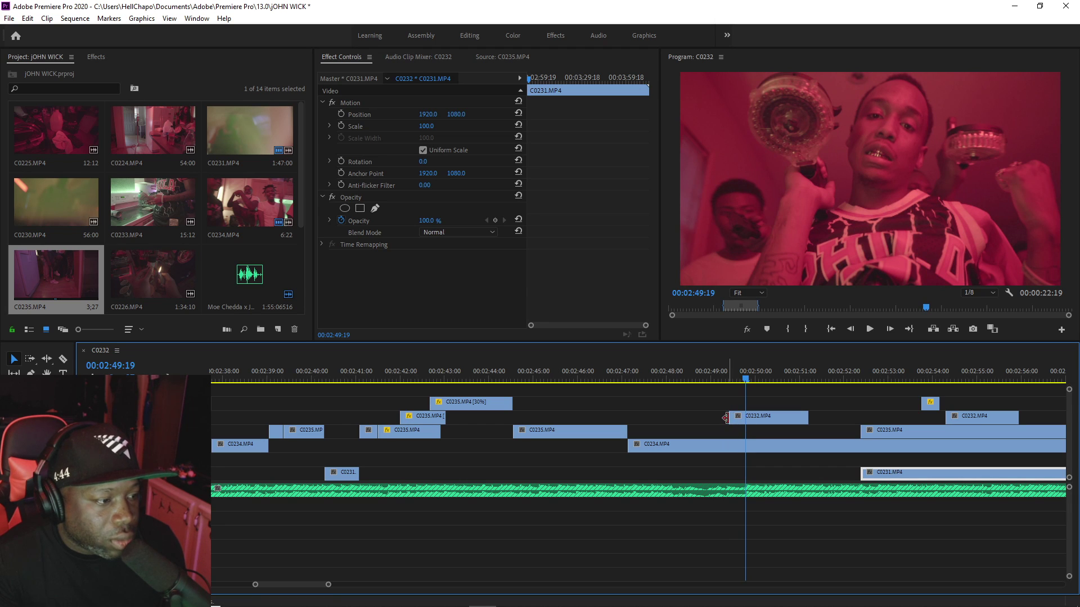
drag(730, 417, 733, 417)
click(720, 372)
key(space)
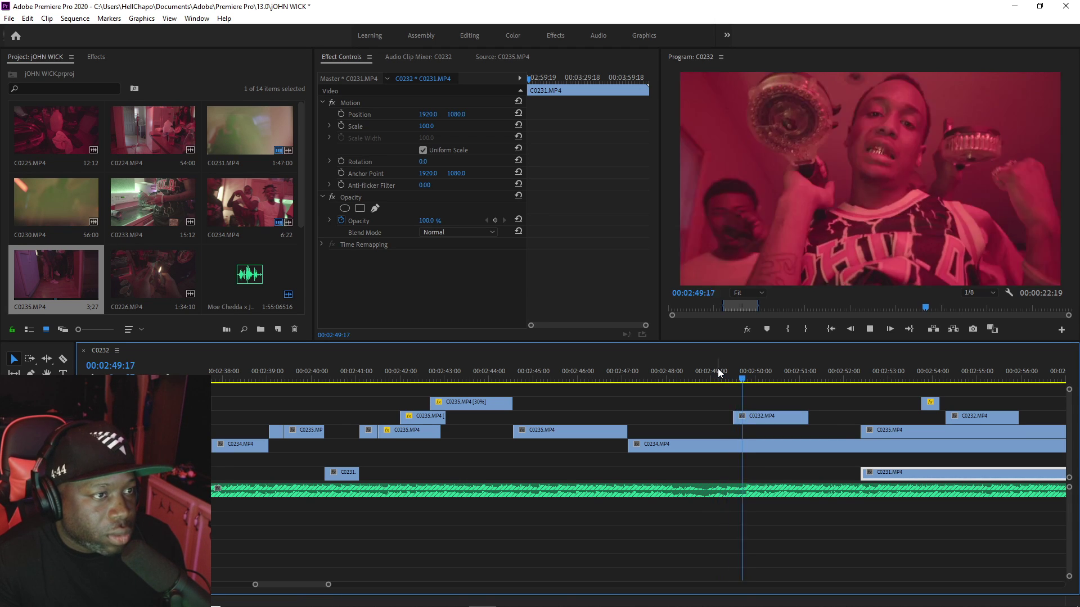
Step: Play back to 00:02:58:02, split C0235.MP4 at about 00:02:55:22 and 00:02:59:09, and delete the section between those cuts
click(718, 371)
click(711, 371)
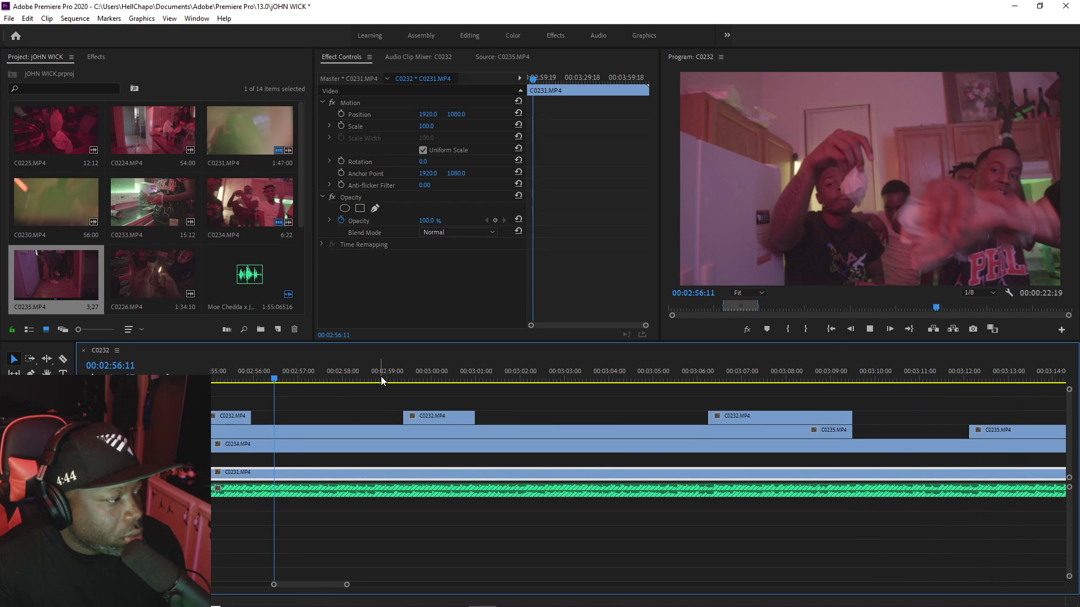
key(space)
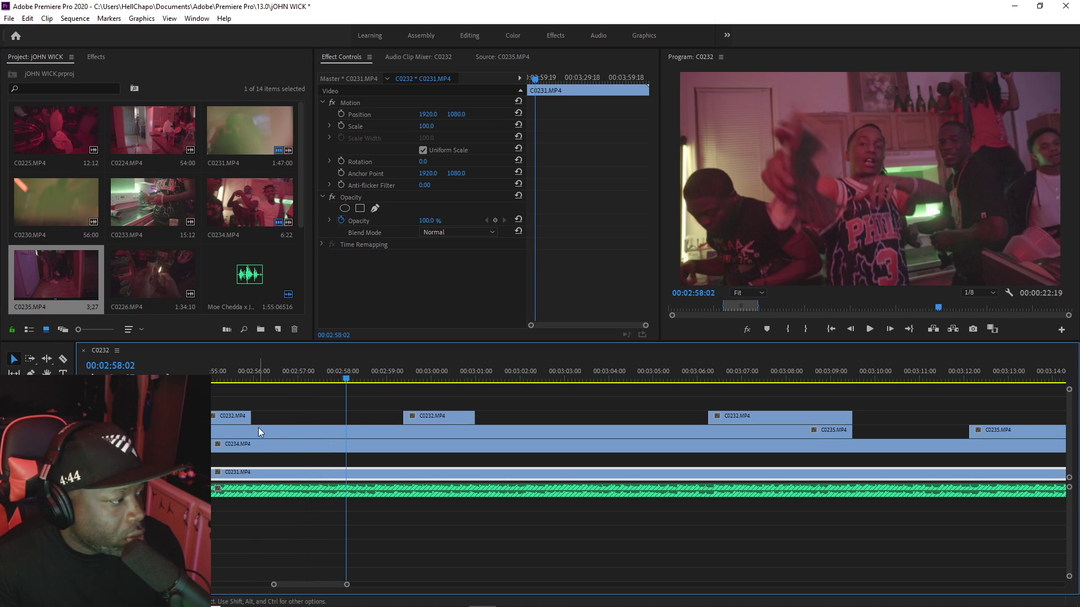
key(c)
click(251, 431)
click(403, 431)
key(v)
click(383, 432)
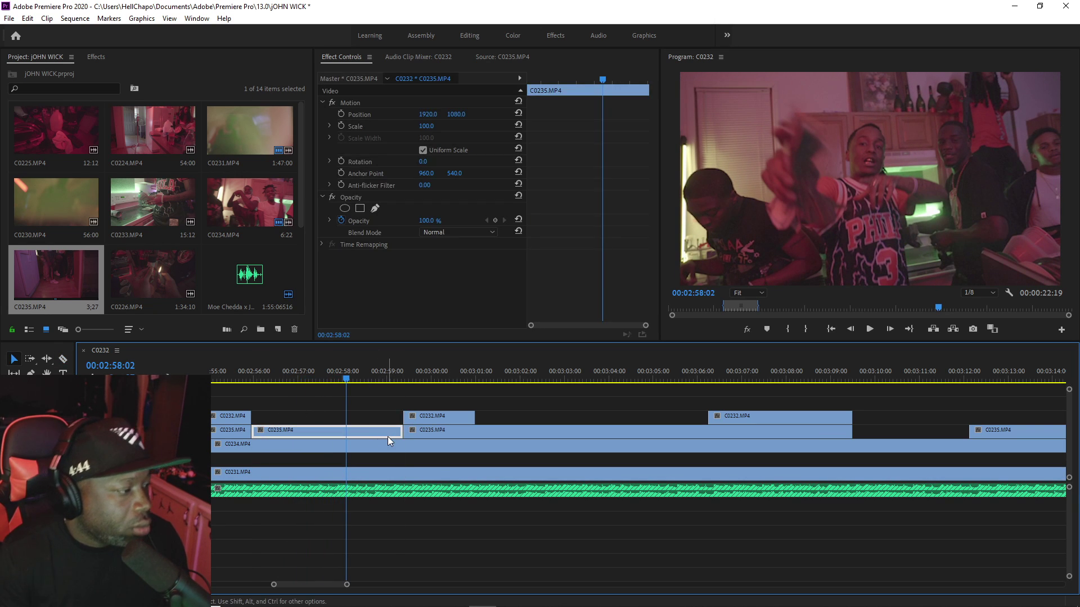
key(Delete)
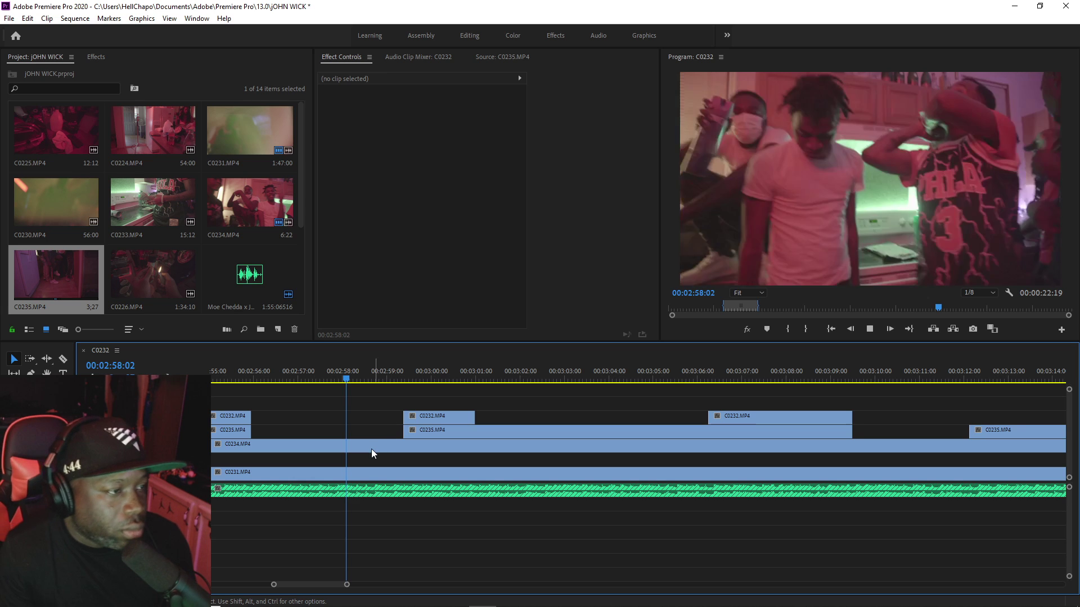
Step: Play back to 00:03:04:03, split C0235.MP4 where the C0232.MP4 insert ends, and delete its section up to about 00:03:02:16
key(space)
key(d)
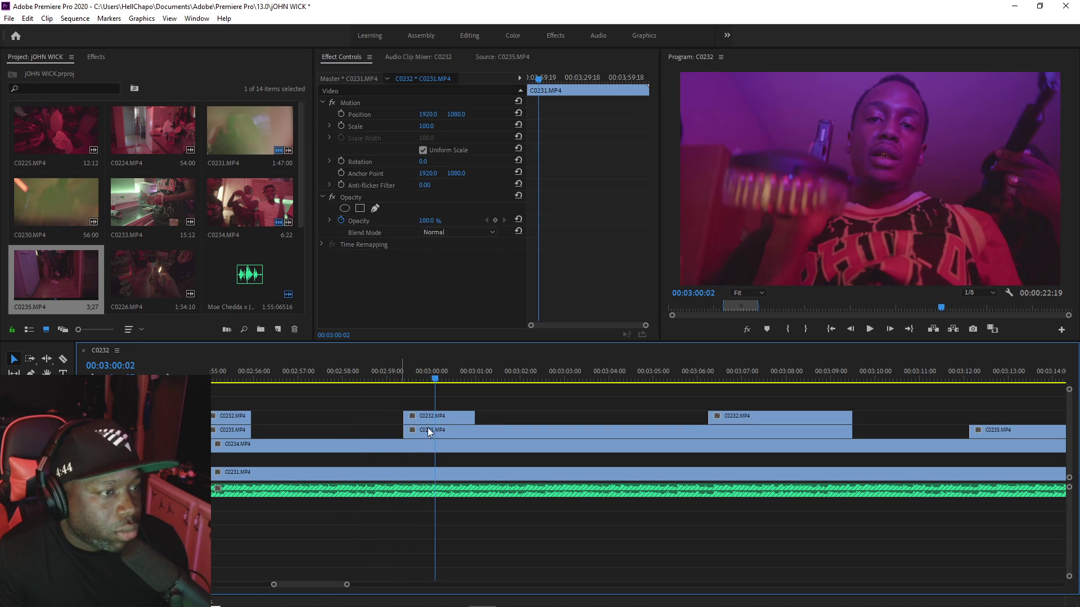
key(space)
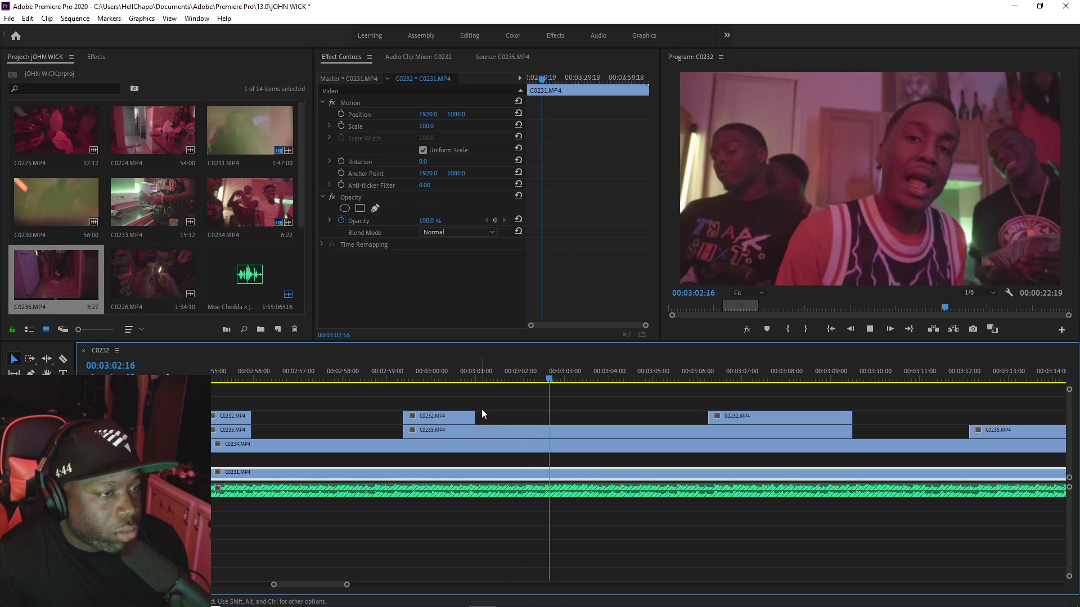
key(space)
key(c)
click(475, 430)
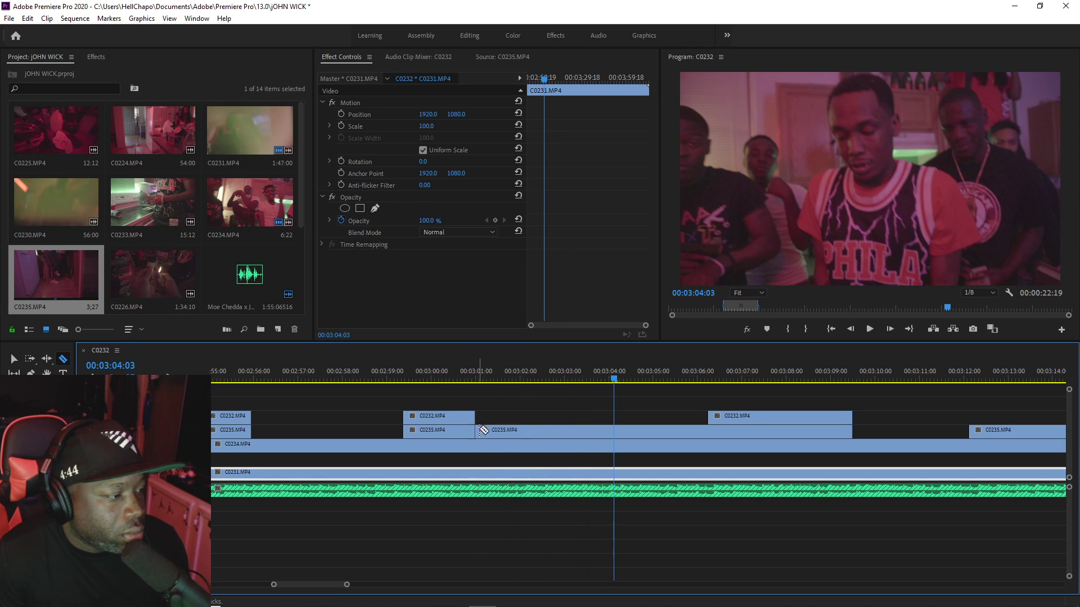
key(v)
click(530, 431)
key(Delete)
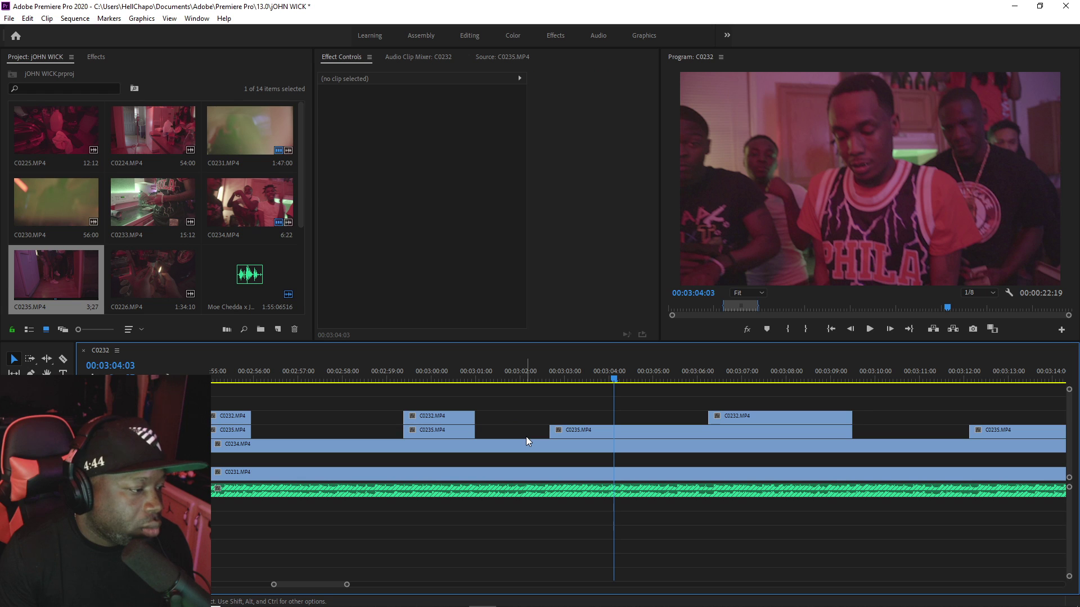
Step: Replay the new take changes from about 00:03:00:10 through 00:03:10:12
click(448, 379)
key(space)
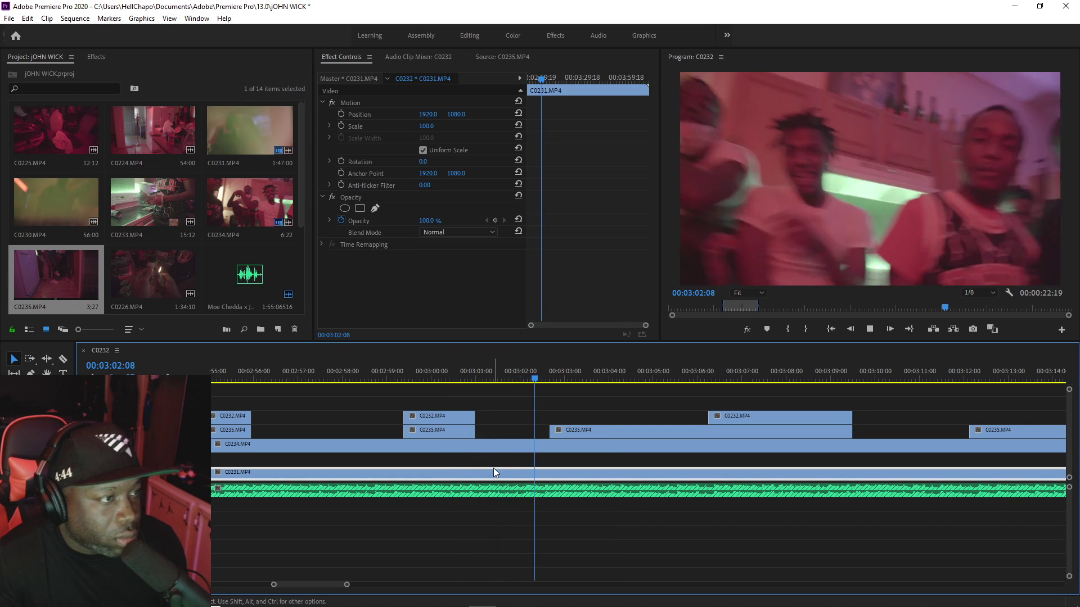
key(space)
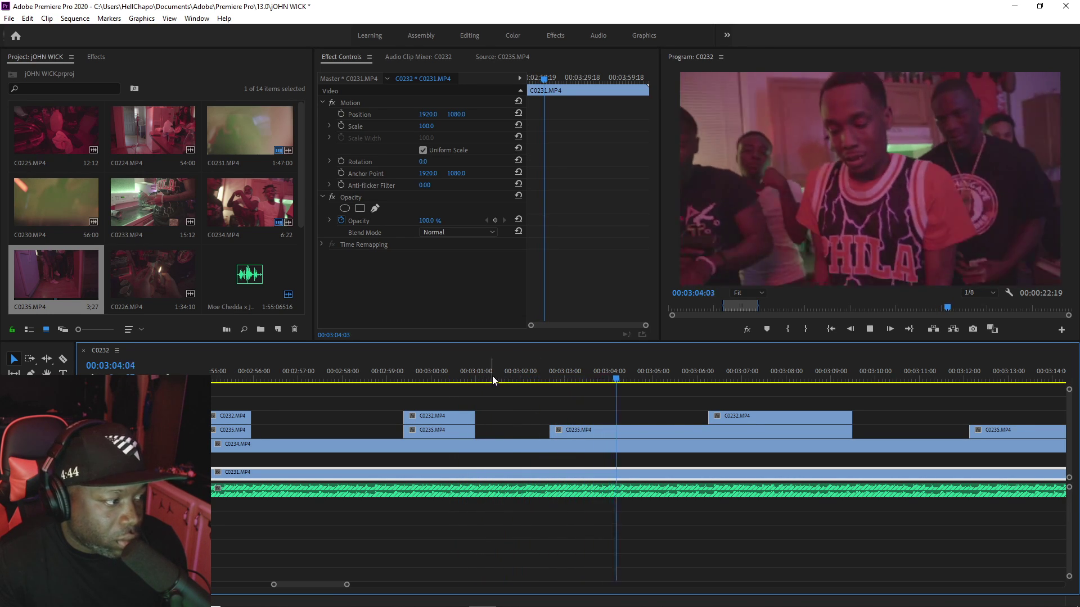
click(474, 376)
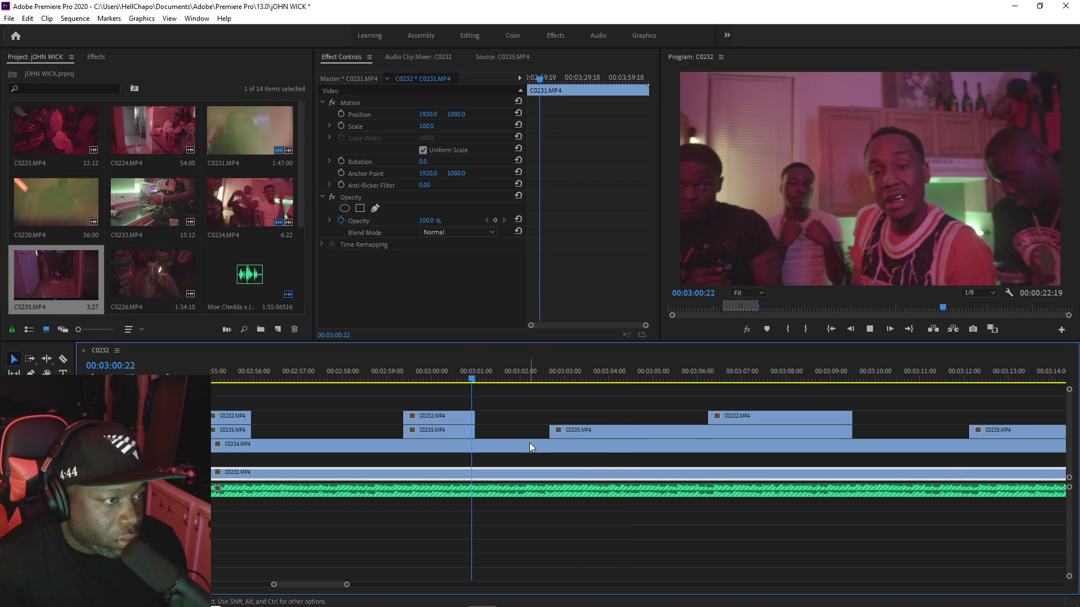
key(space)
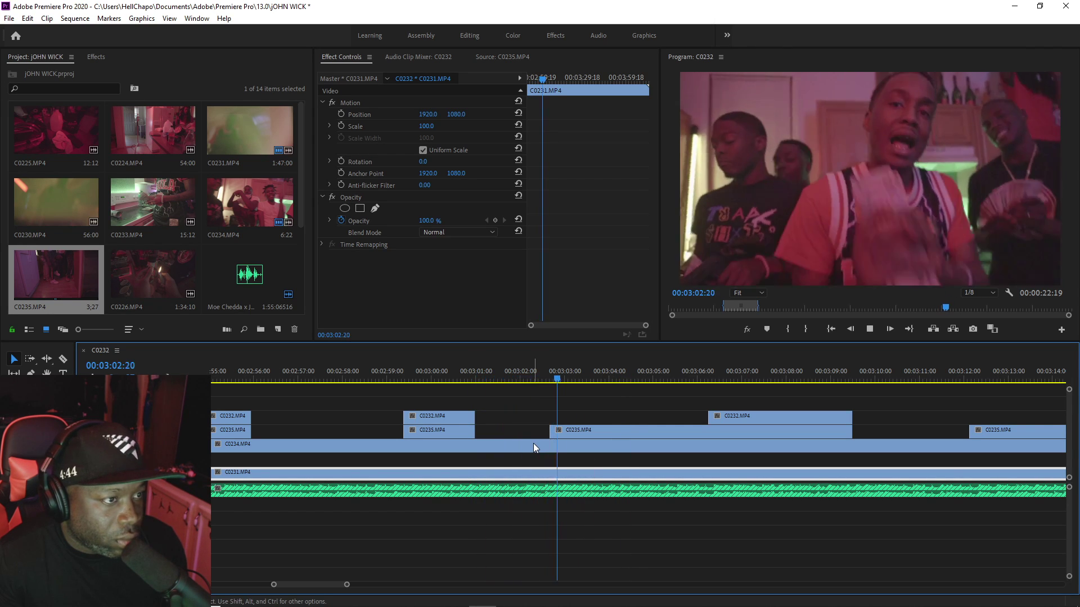
click(541, 378)
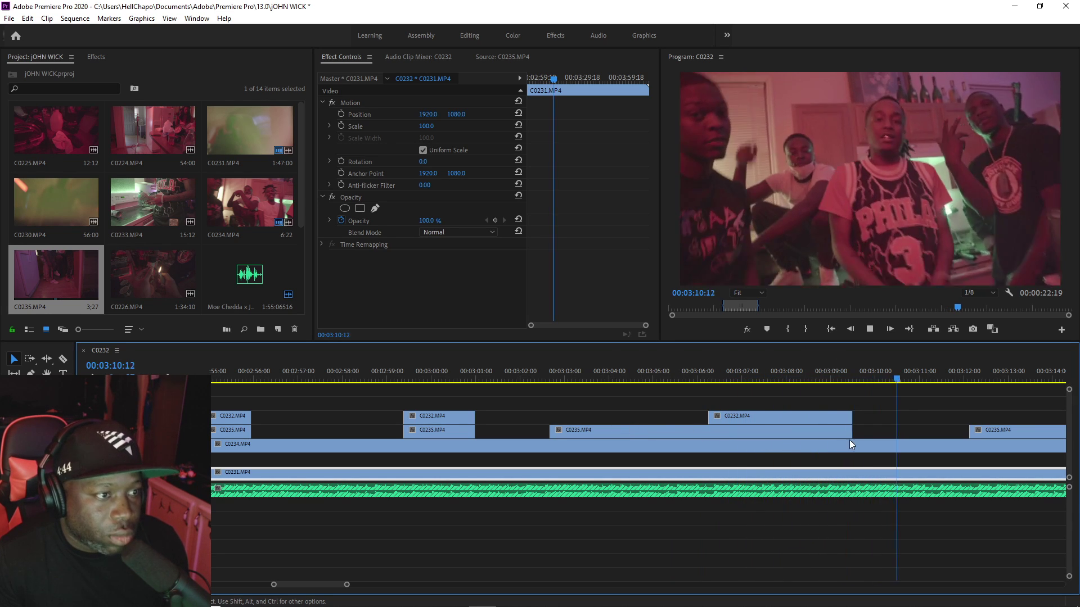
Step: Play back from about 00:03:09:08, split C0234.MP4 at 00:03:10:01, and remove its section back to the preceding C0232.MP4 insert's end
click(847, 374)
key(space)
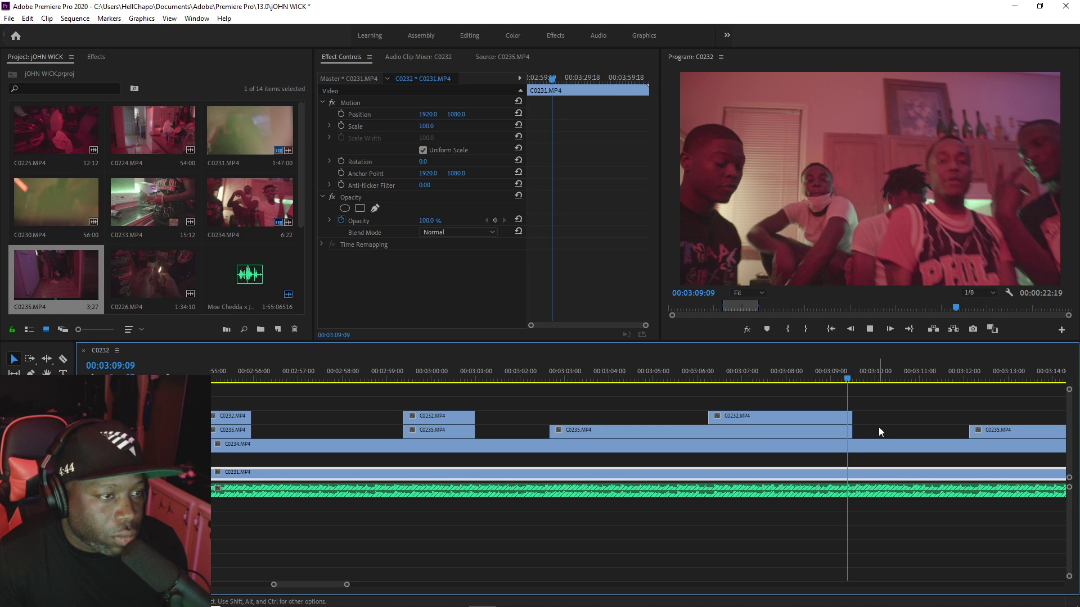
click(847, 375)
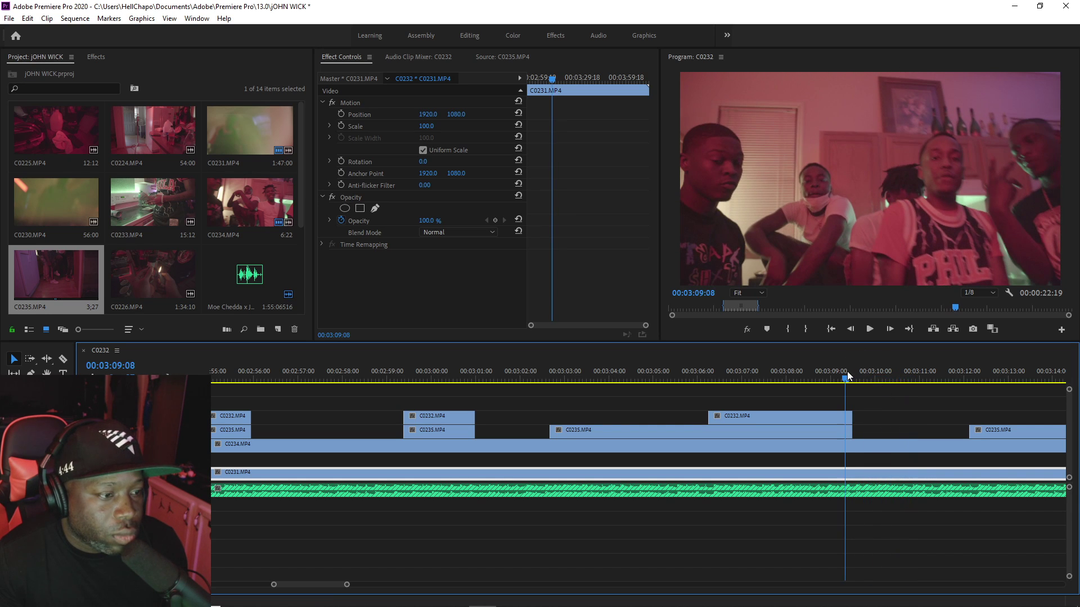
key(space)
drag(867, 374, 847, 371)
key(space)
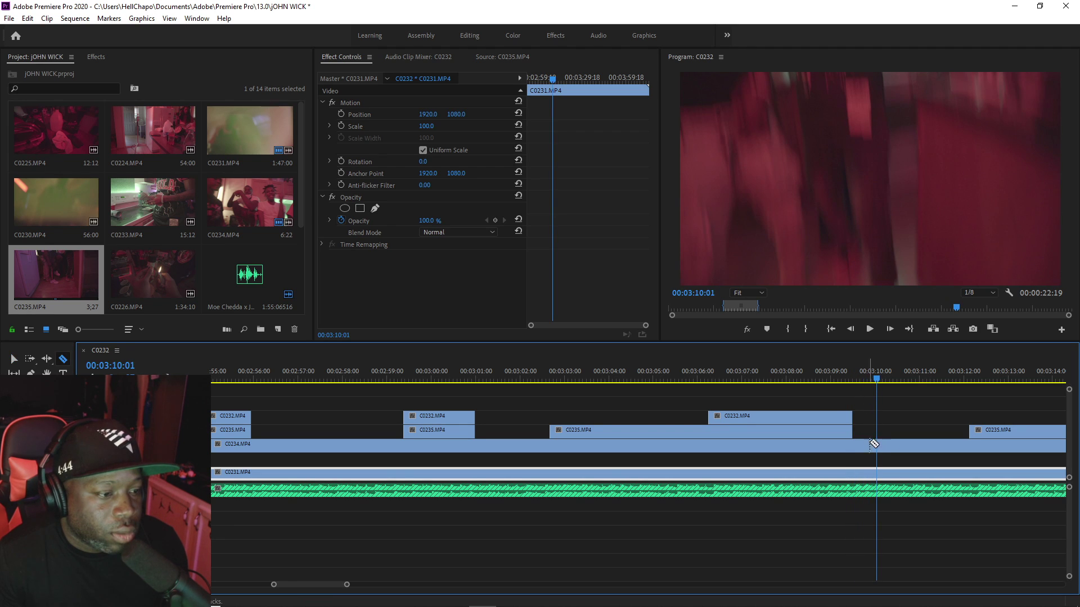
drag(873, 442, 851, 443)
Step: Replay the new gap in C0234.MP4 and the following cuts from about 00:03:09:00 through 00:03:13:07
click(827, 371)
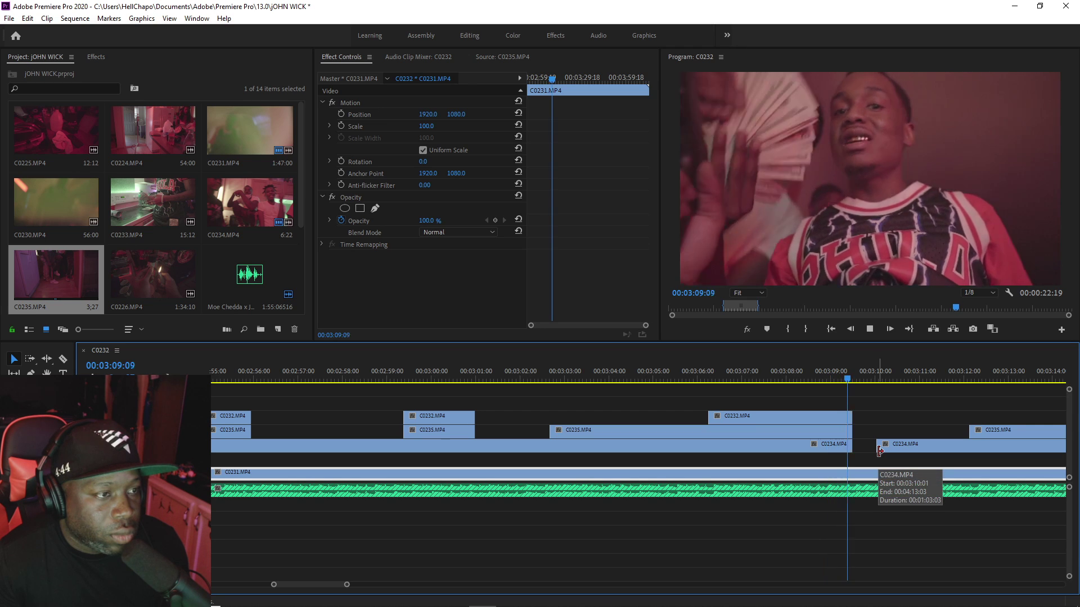
key(space)
click(847, 378)
key(space)
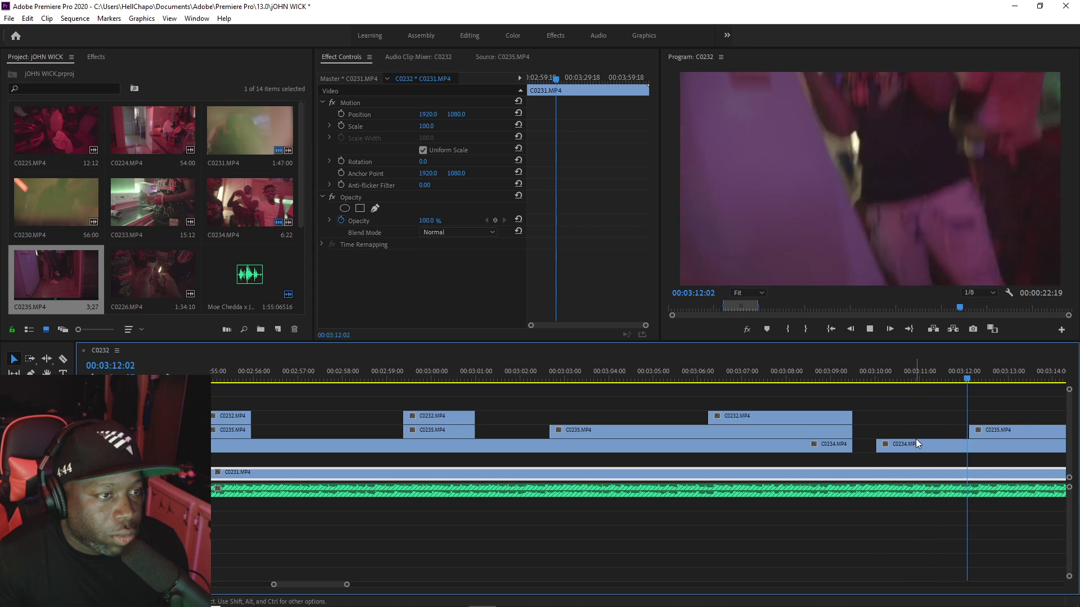
click(879, 371)
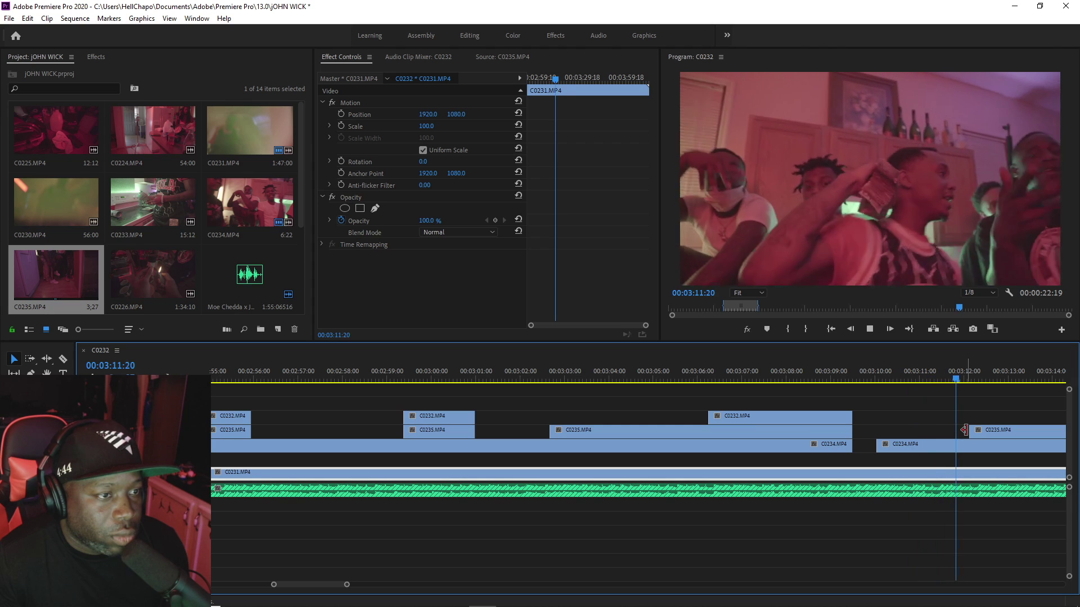
key(space)
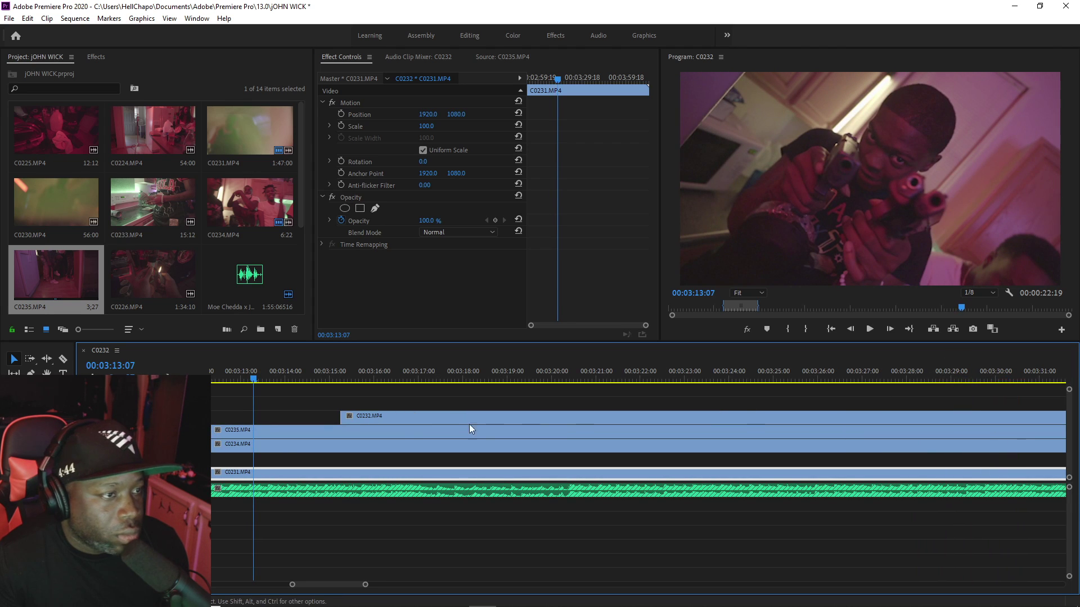
Step: Split C0235.MP4 where the last C0232.MP4 insert begins and delete its section before that cut
key(minus)
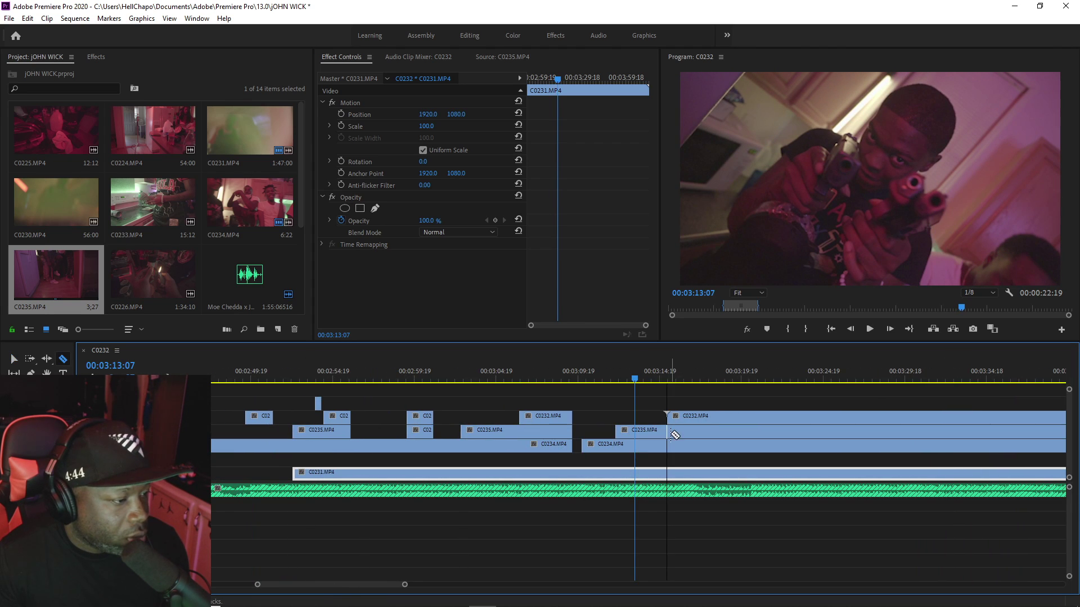
click(668, 430)
key(v)
click(655, 432)
key(Delete)
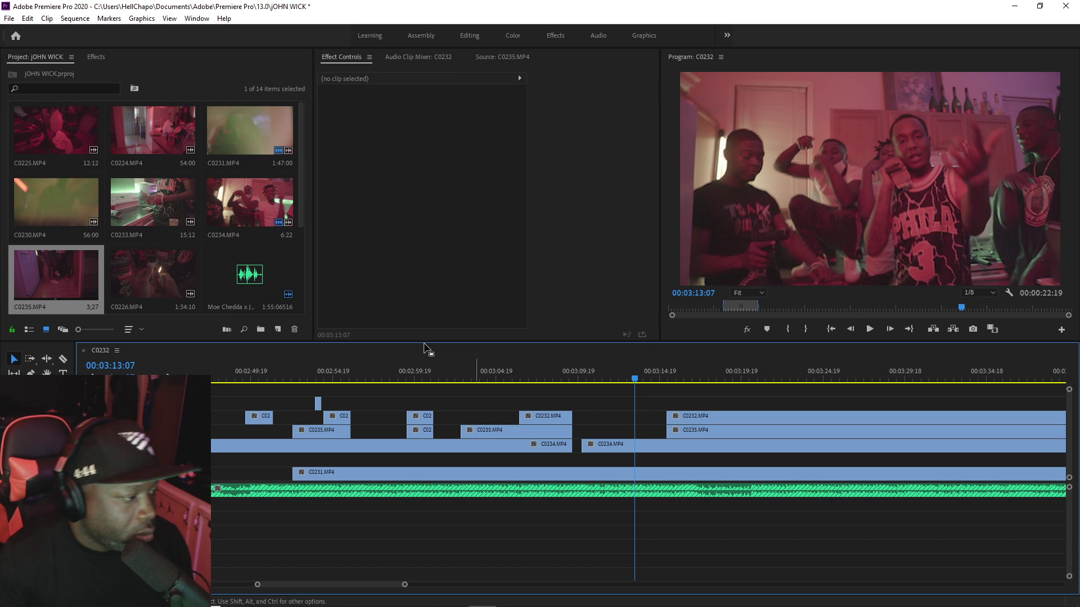
Step: Play back to 00:03:04:09, try splitting C0235.MP4 there, and undo the split
click(421, 371)
key(space)
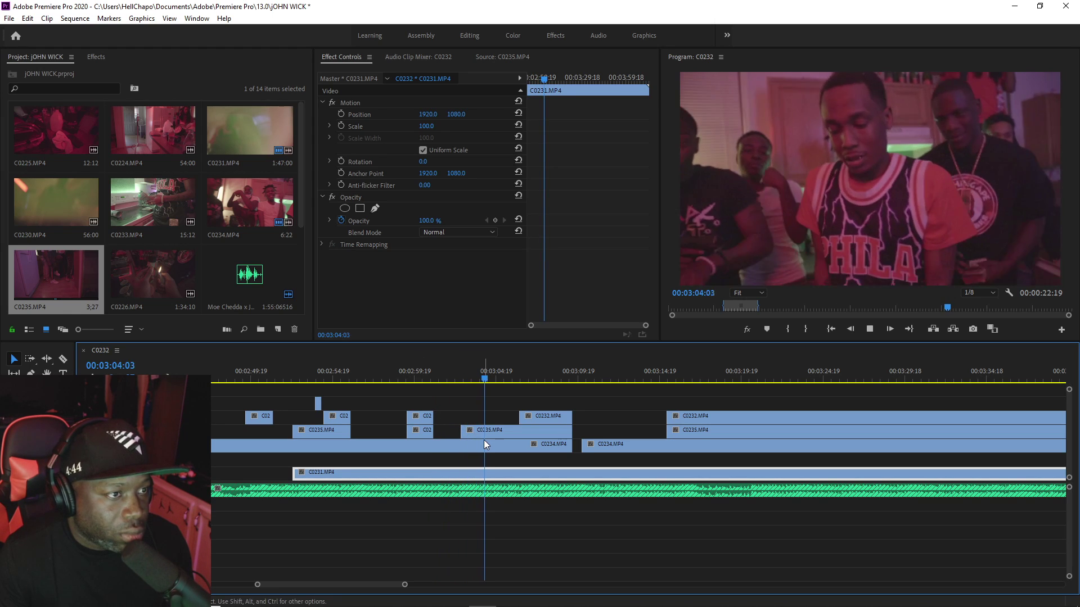
key(space)
click(496, 431)
key(v)
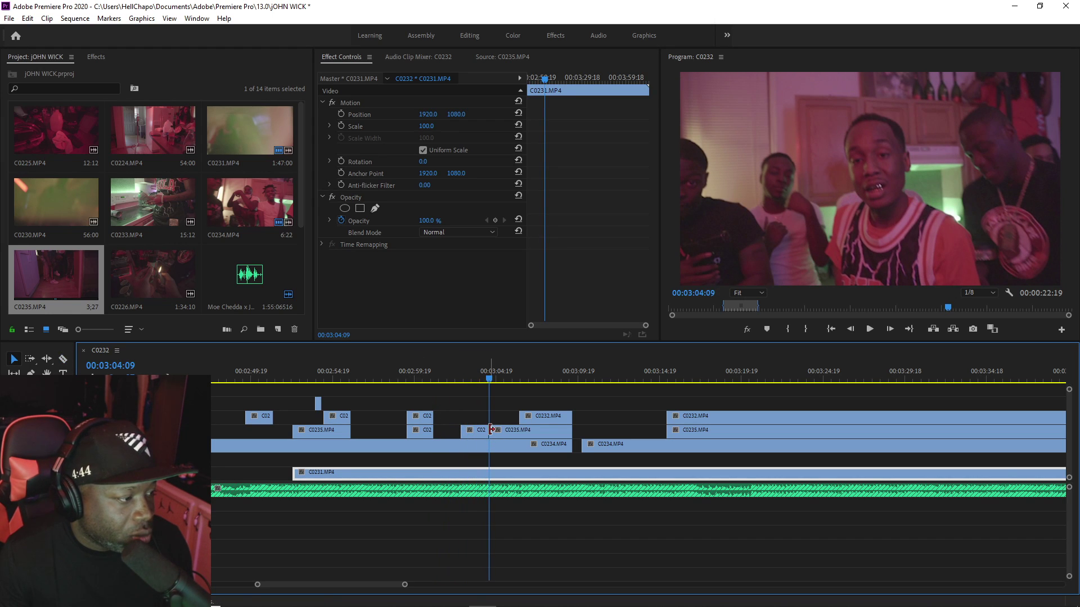
key(ctrl+z)
Step: Try trimming the last C0234.MP4 section's start to about 00:03:12:01, play the result, and restore the start to about 00:03:10:01
key(space)
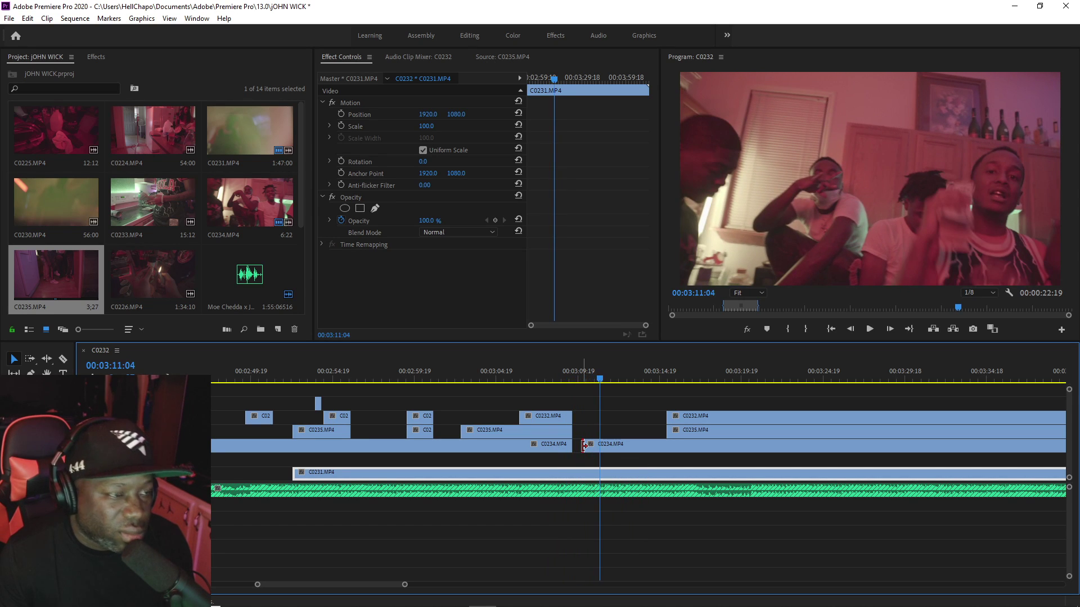
drag(584, 446, 615, 445)
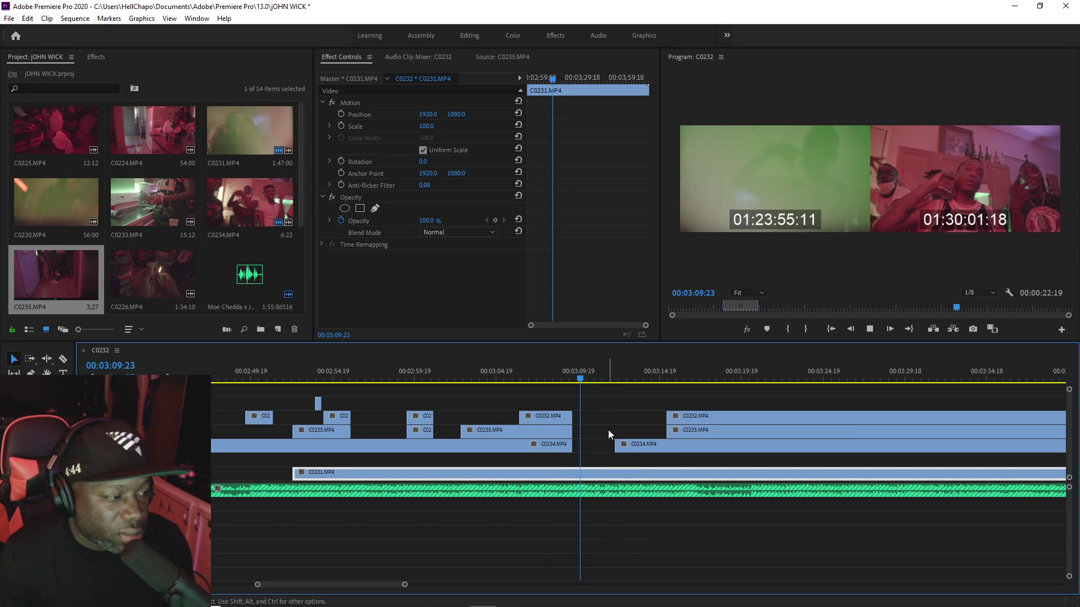
key(space)
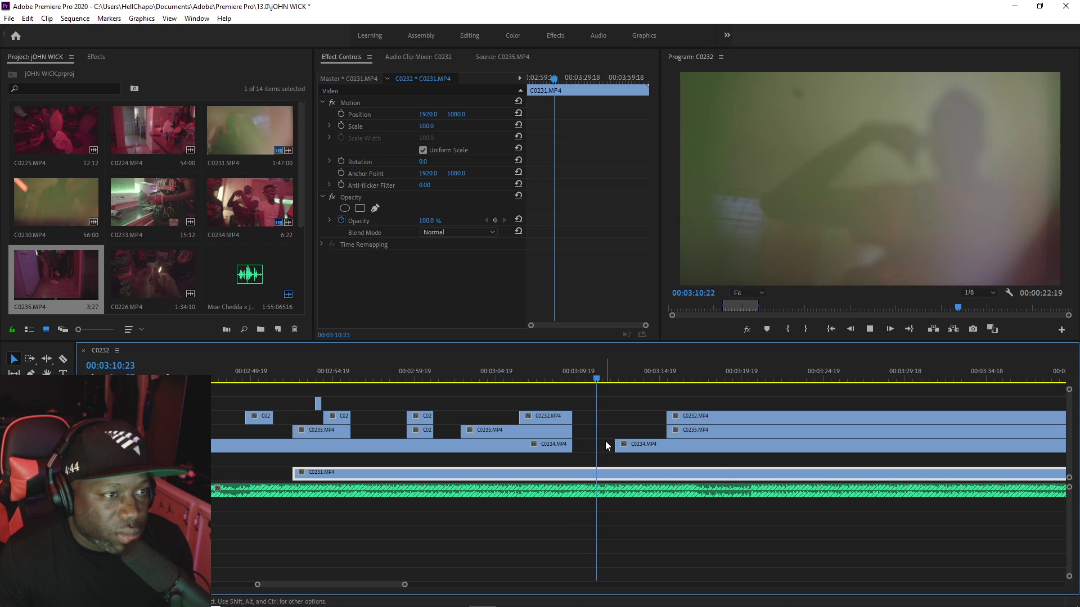
key(space)
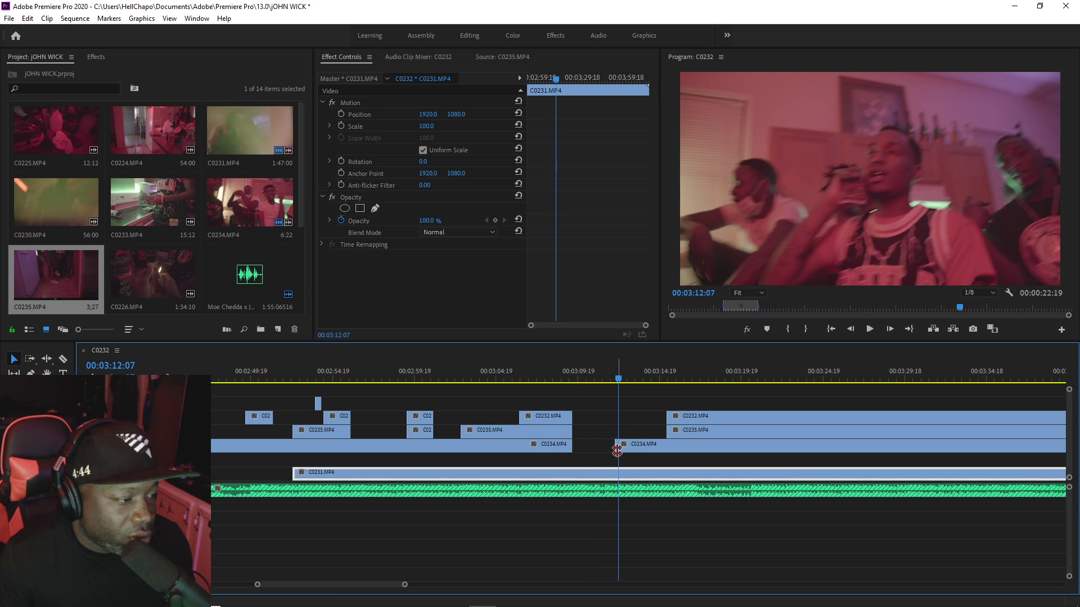
drag(617, 450, 582, 447)
Step: Play back to 00:02:57:12, split C0234.MP4 at about 00:02:55:22, trim the later section's start to about 00:02:58:05, and save the project
click(484, 377)
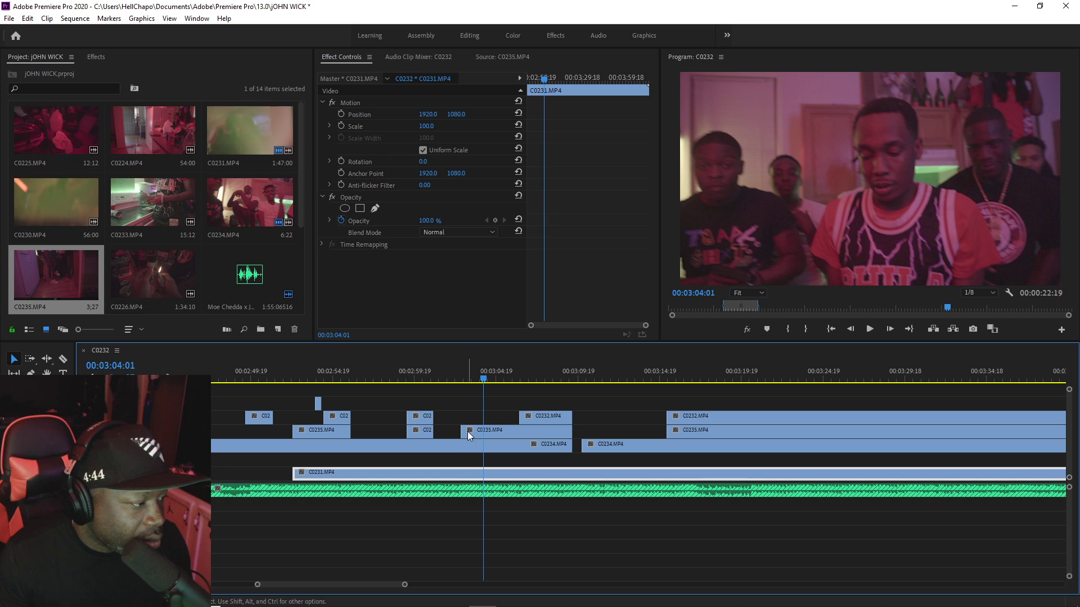
click(358, 378)
key(space)
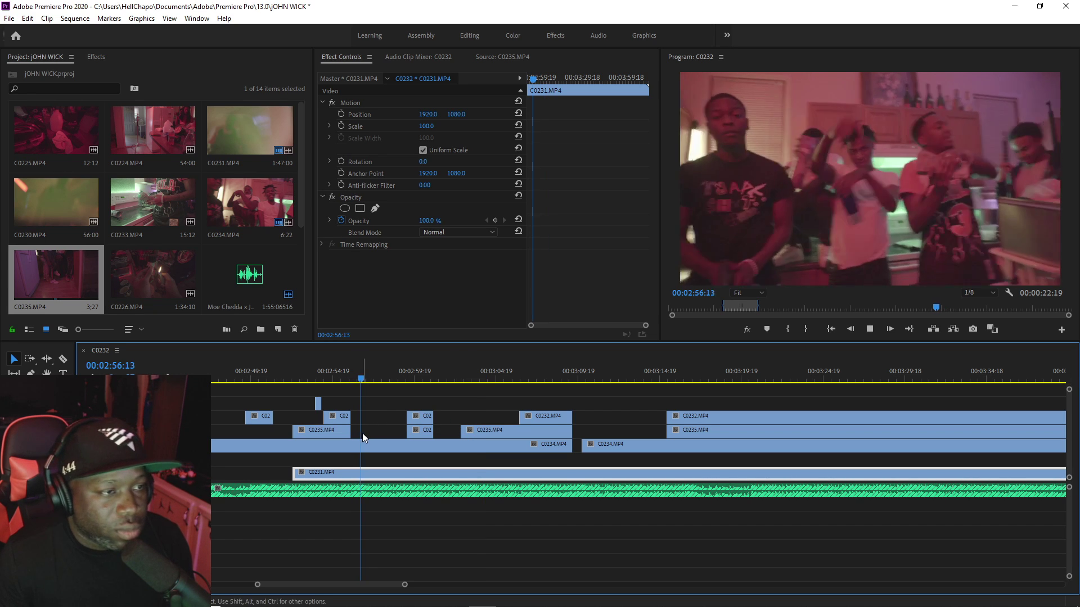
key(space)
key(c)
click(354, 449)
key(v)
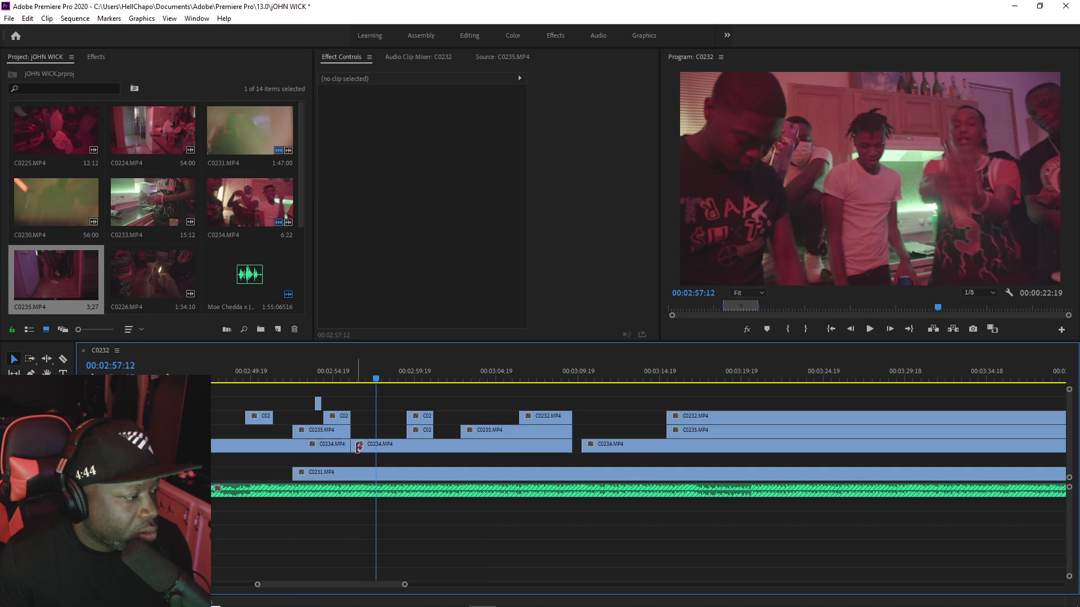
drag(353, 444, 387, 444)
drag(345, 379, 338, 380)
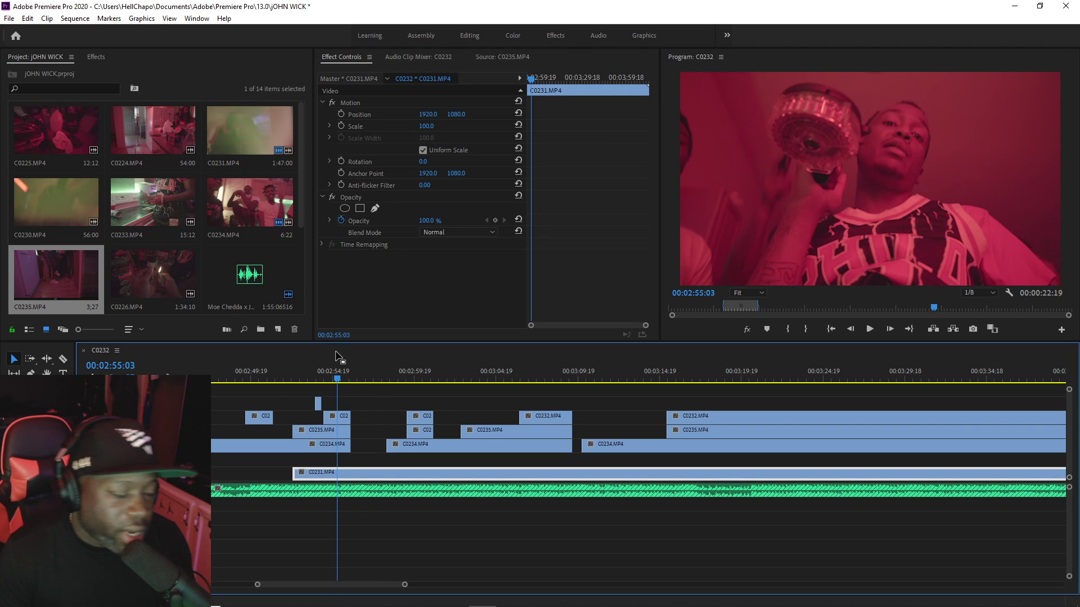
key(ctrl+s)
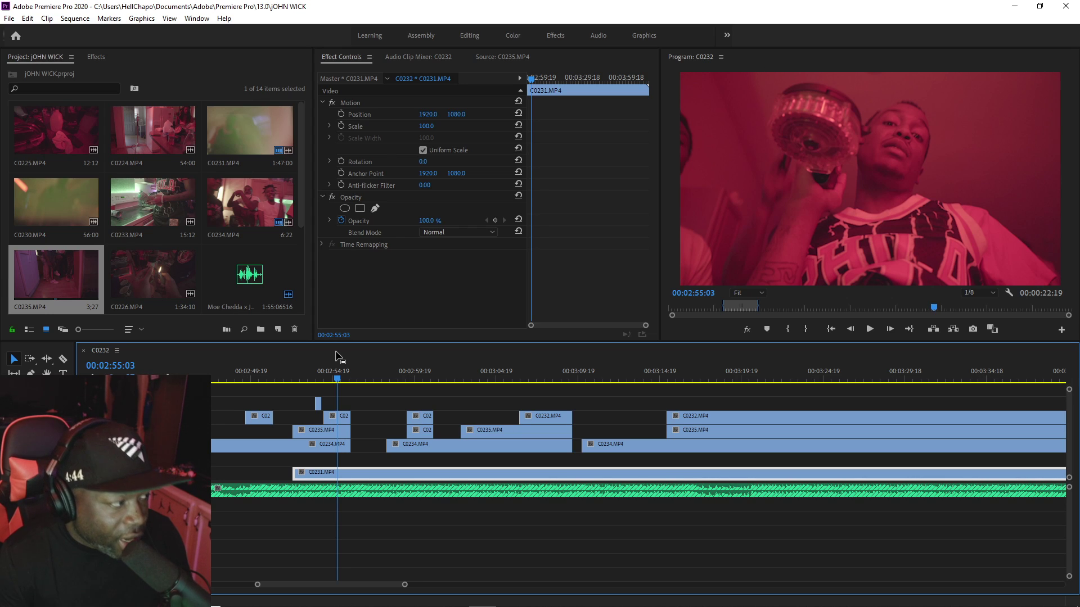
Step: Open C0226.MP4 for source preview and mark its in point at 01:07:54:14
double_click(133, 280)
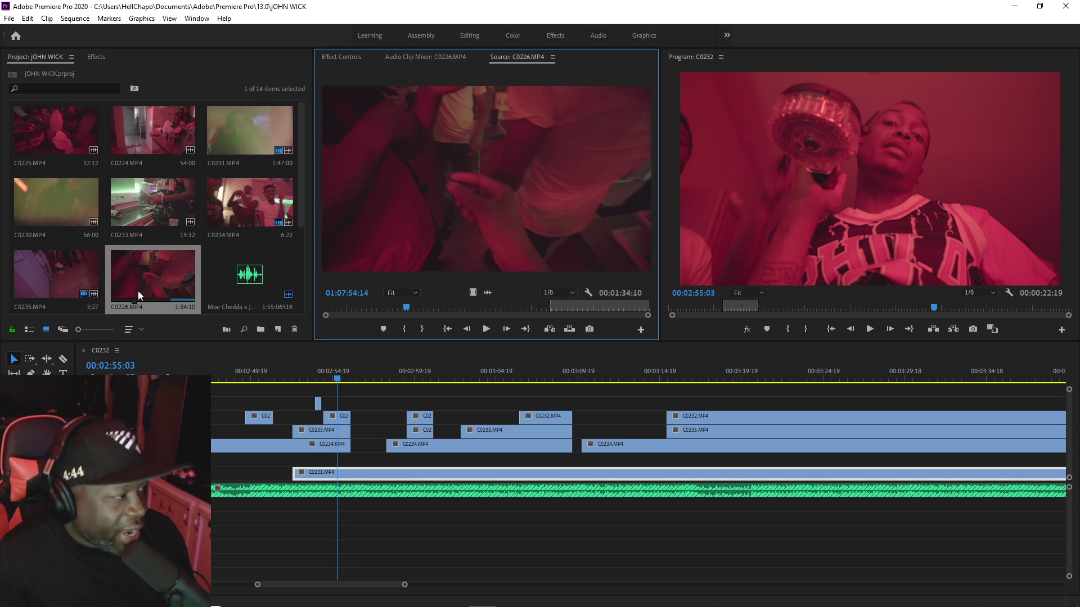
click(406, 329)
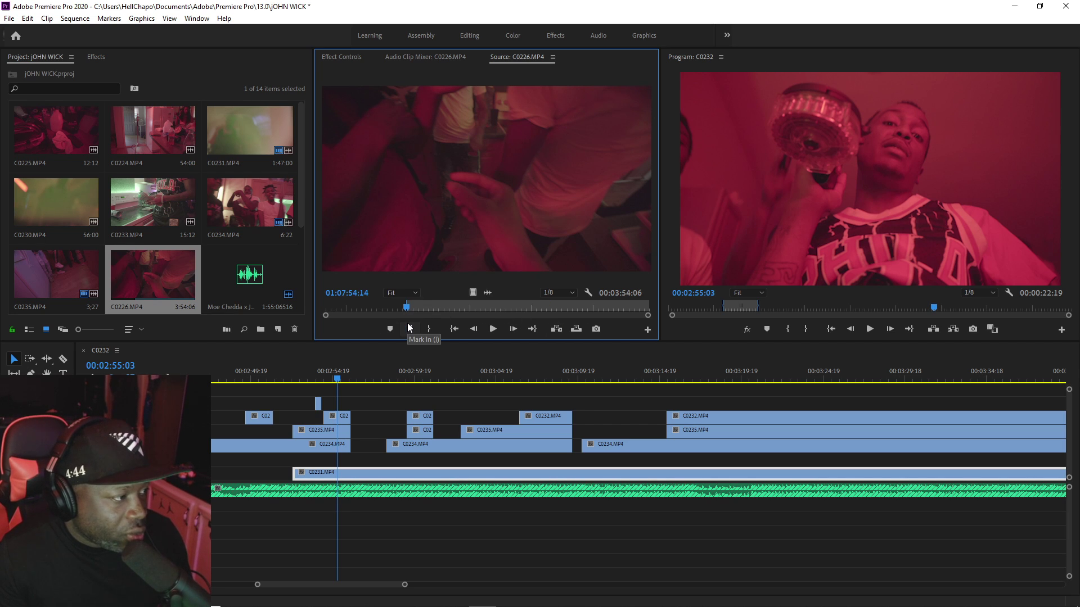
drag(411, 313, 480, 309)
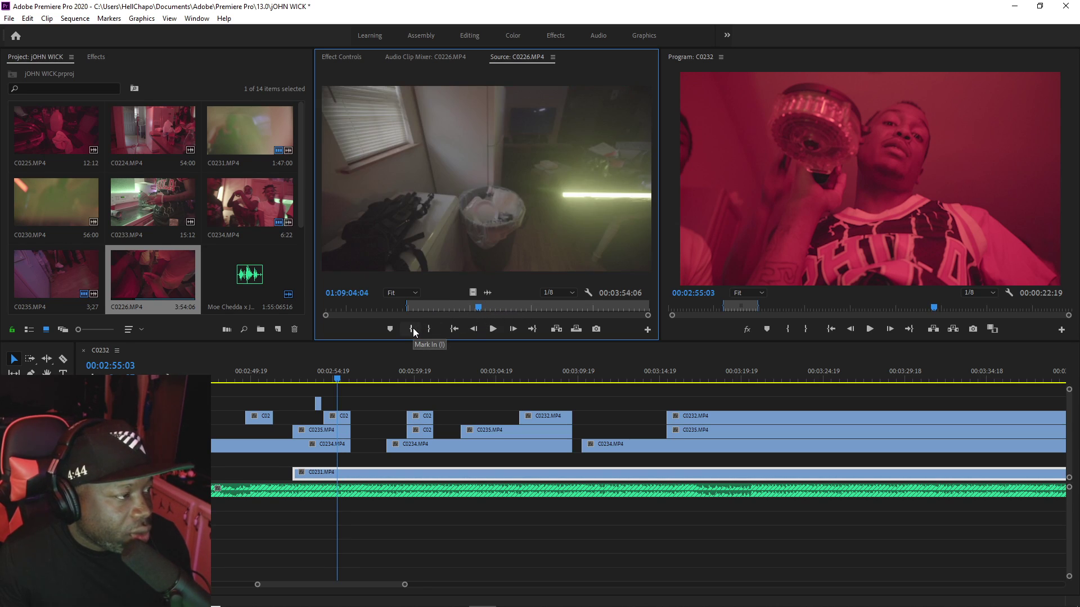
Step: Scan the C0226.MP4 source footage between 01:06:54:17 and 01:10:36:19 for a usable shot
click(437, 309)
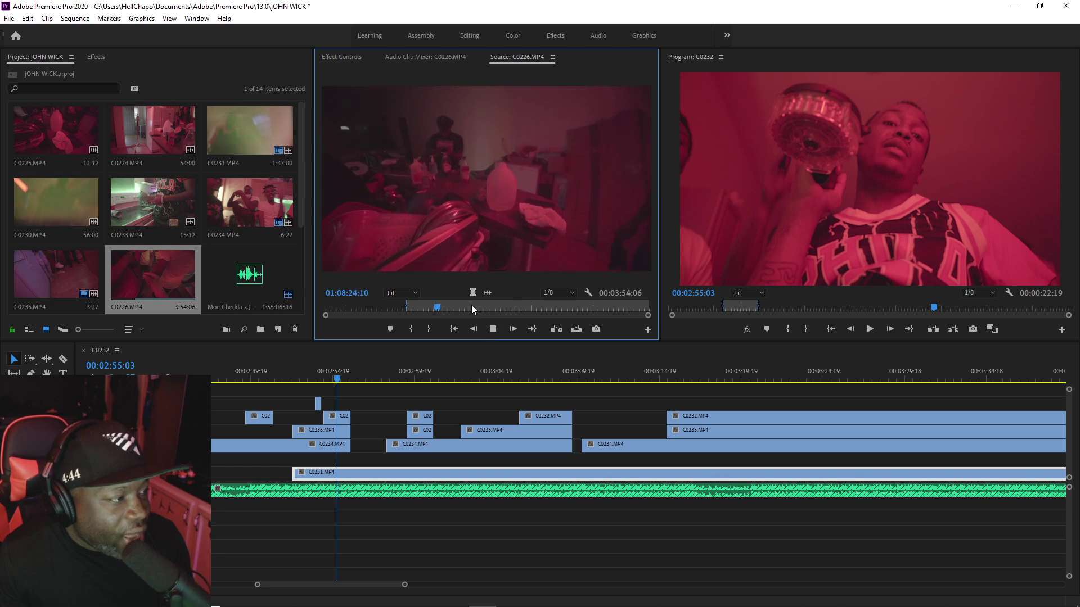
click(495, 308)
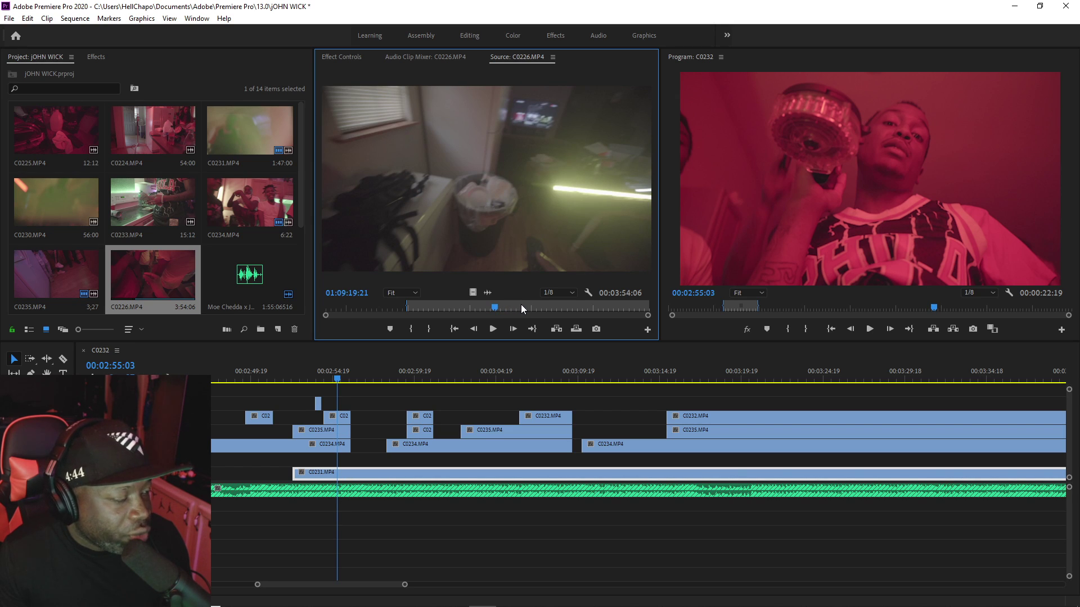
click(521, 308)
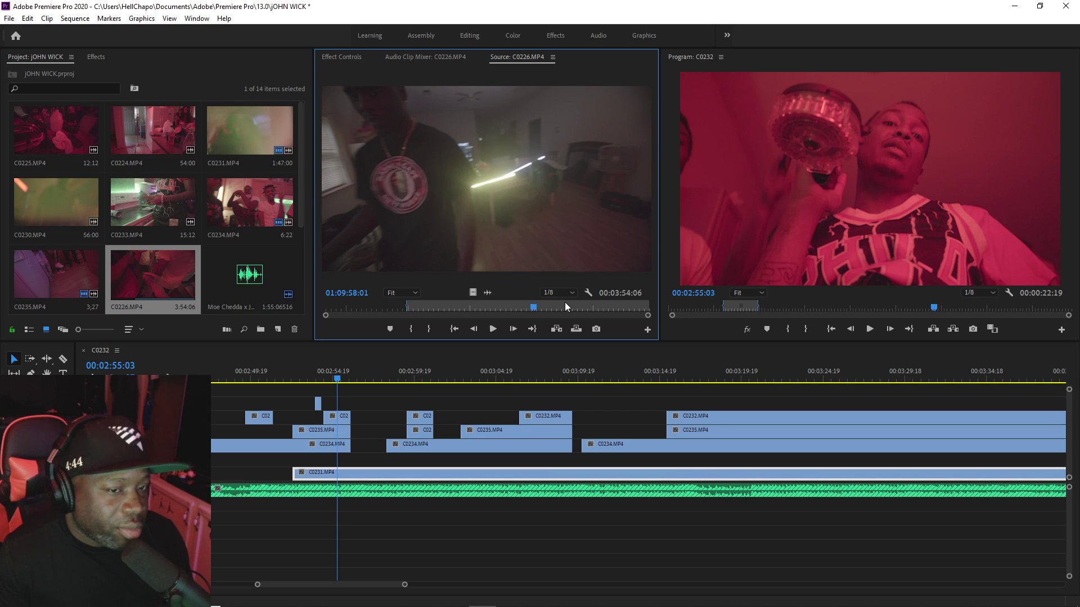
click(365, 309)
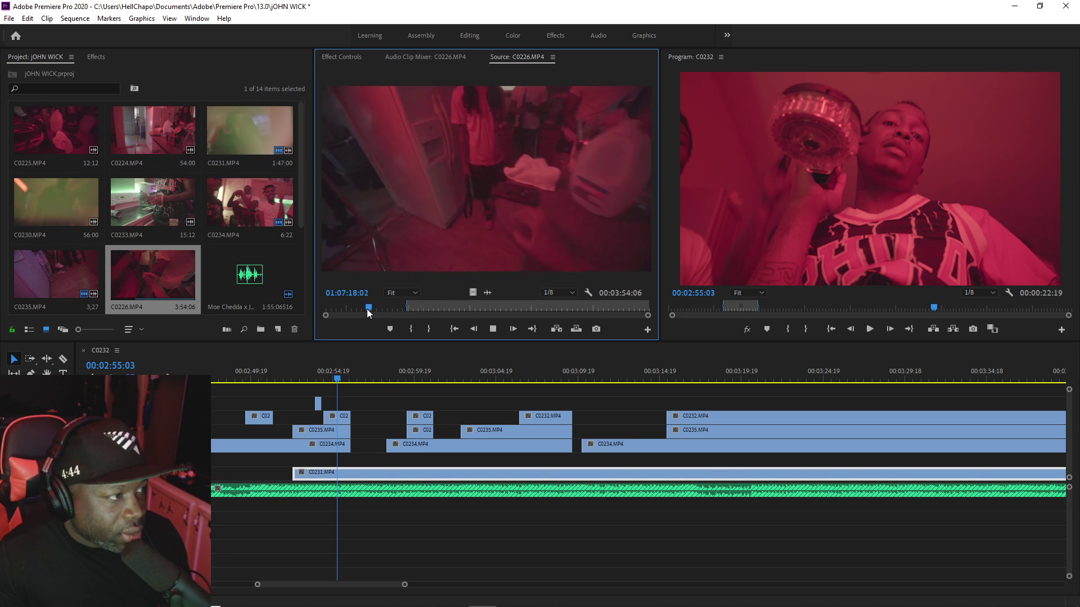
key(space)
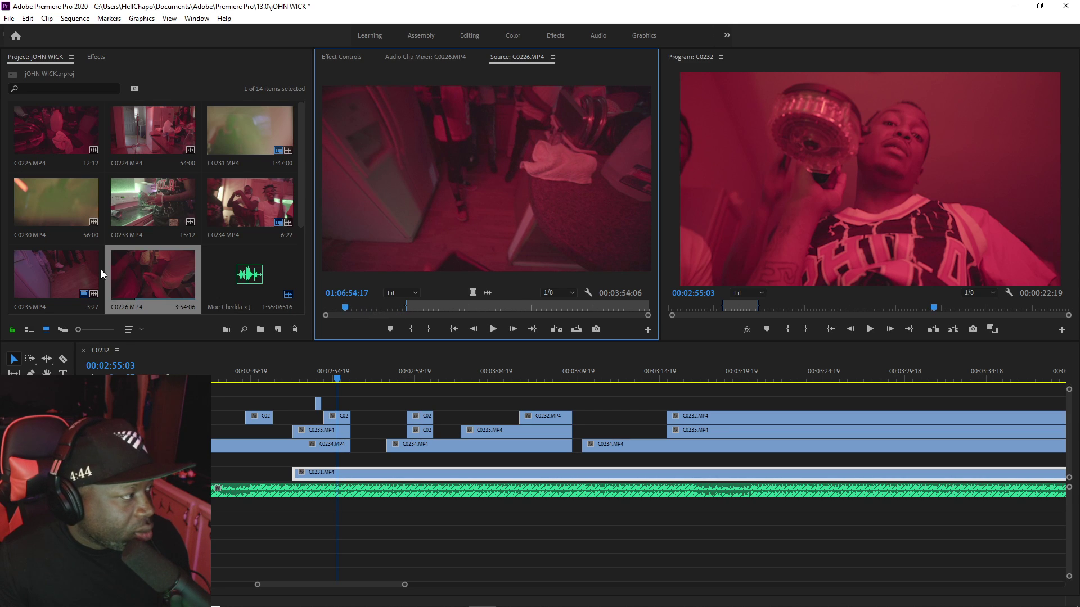
key(space)
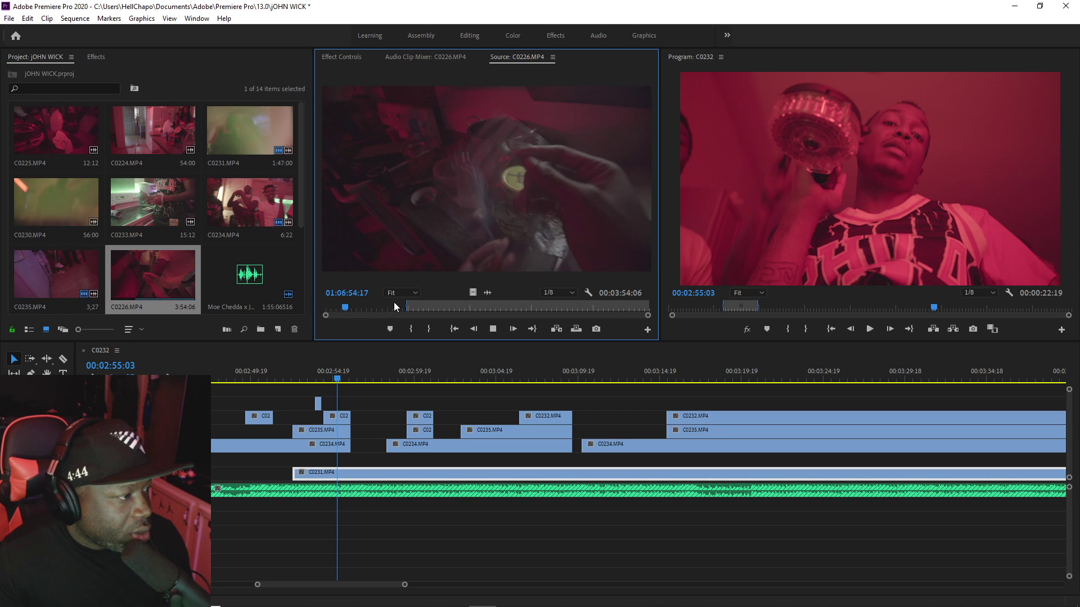
click(526, 308)
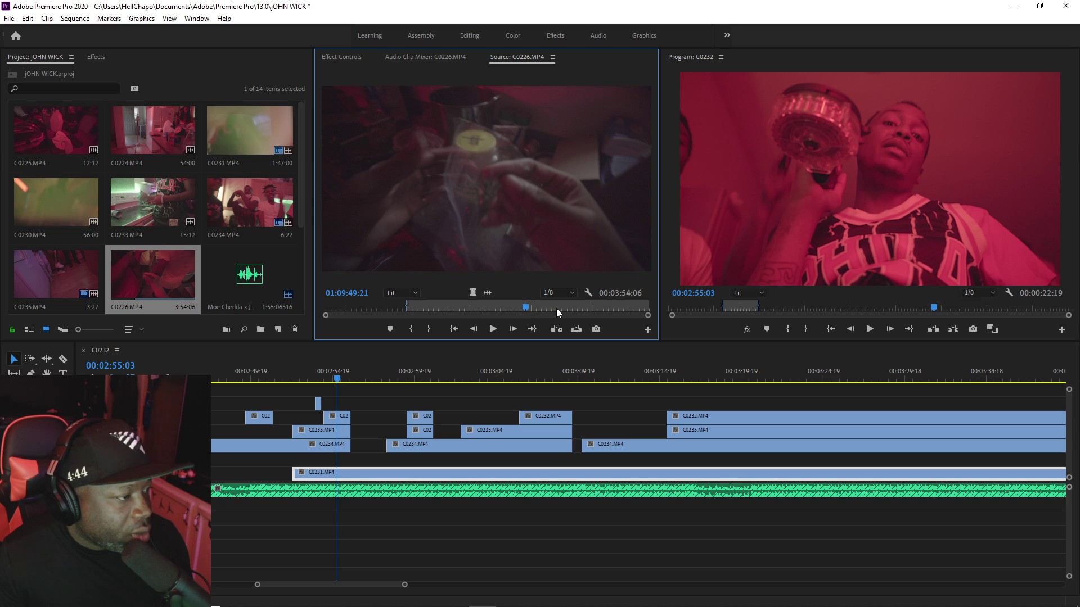
key(space)
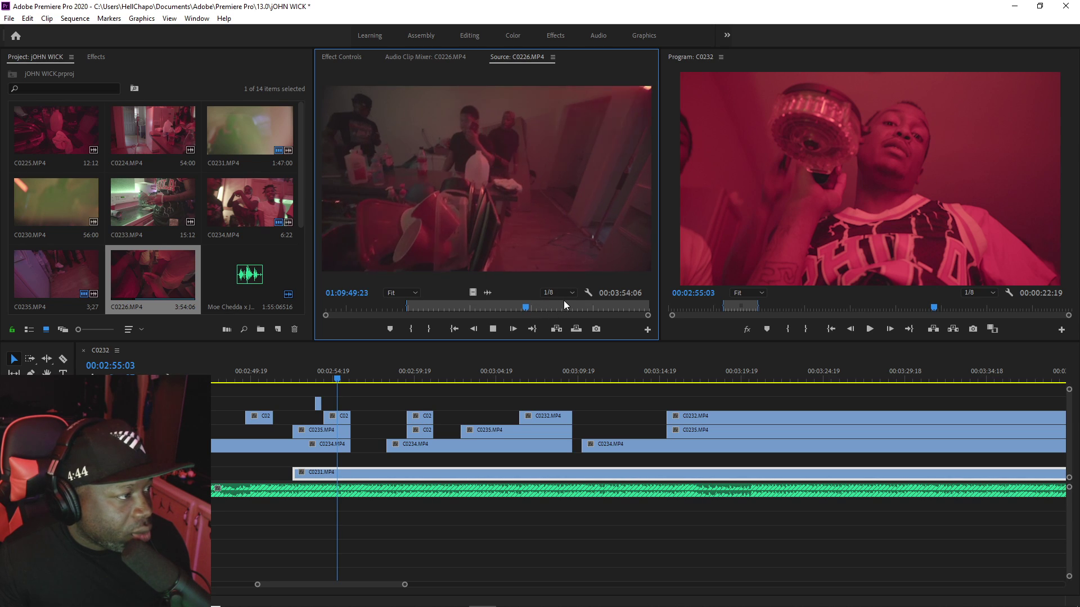
click(572, 307)
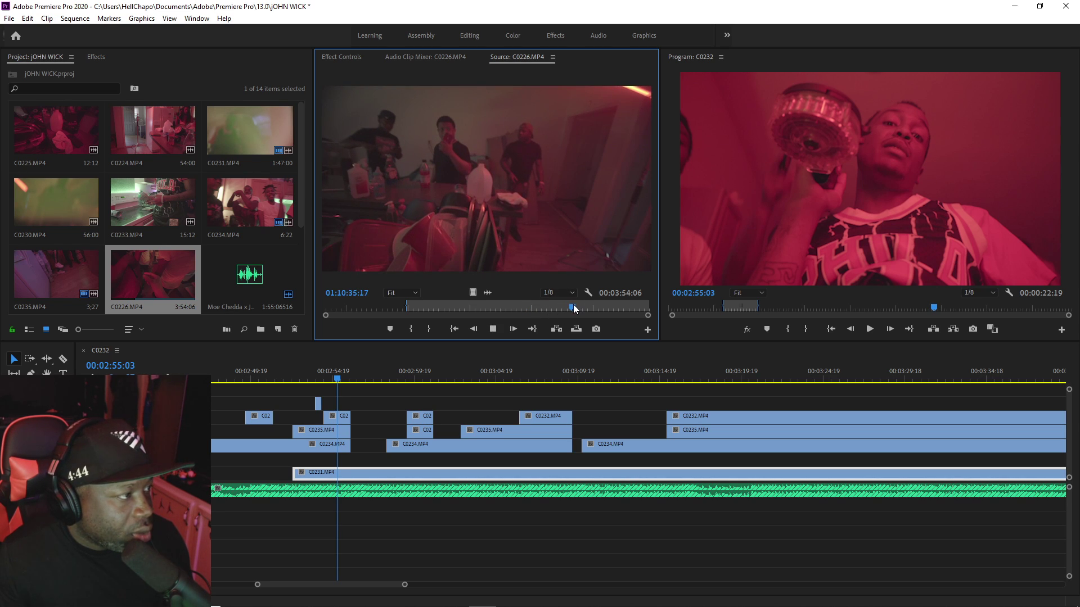
Step: Mark the lighter shot in C0226.MP4 with an in point at about 01:10:08 and an out point at about 01:10:11:01
key(space)
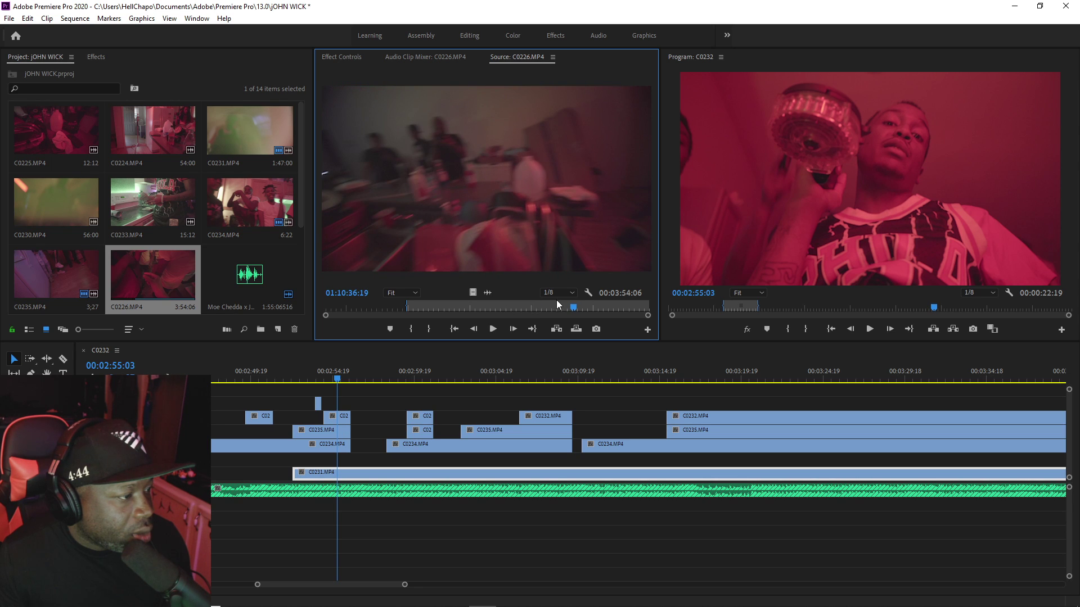
key(space)
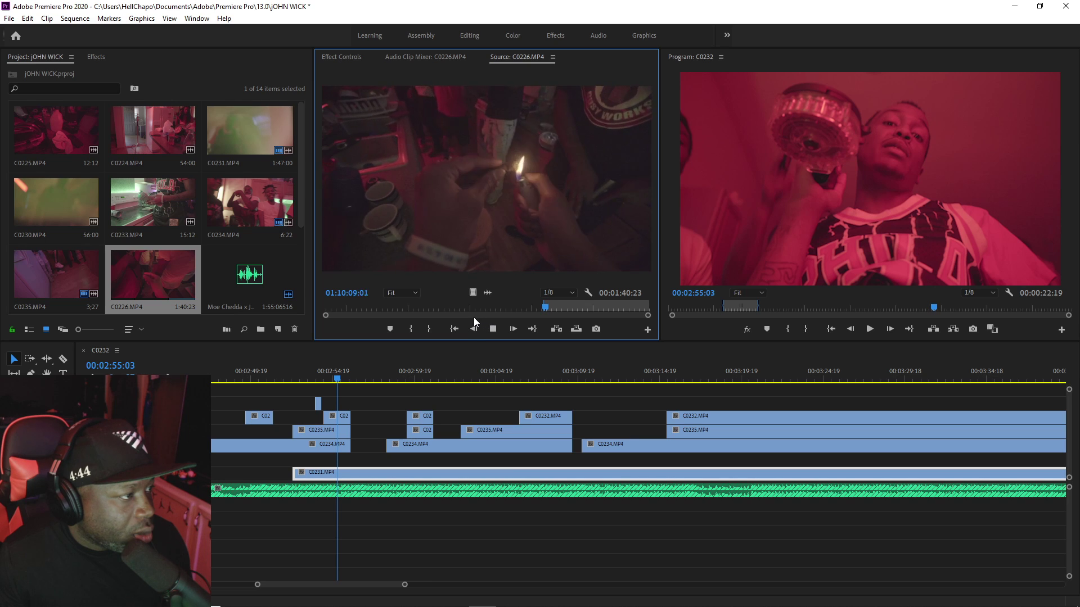
click(428, 328)
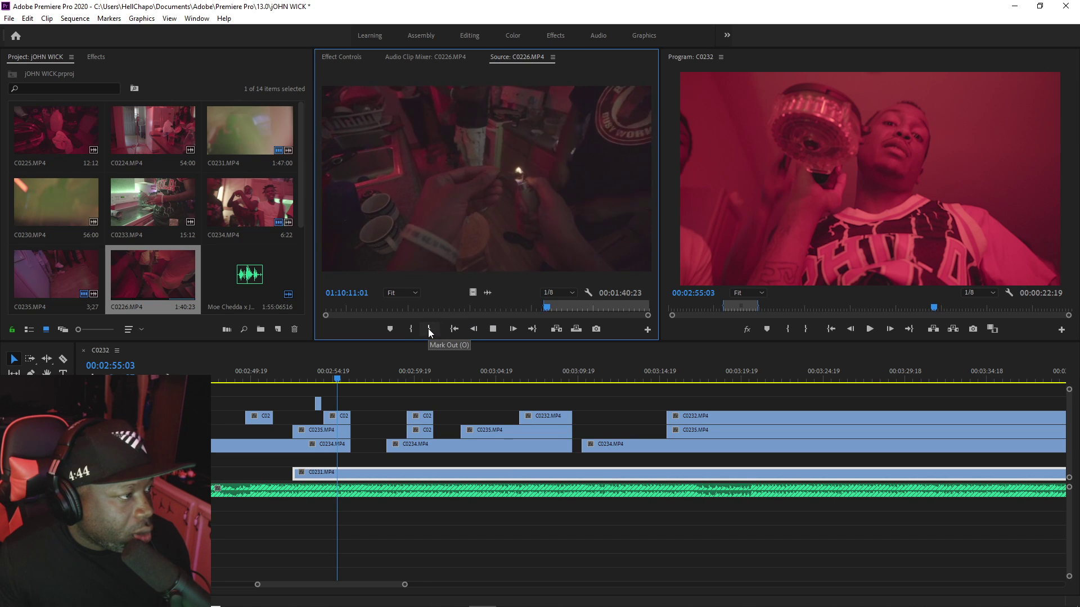
Step: Set the C0226.MP4 source out point to about 01:10:11:21 and place its video on the sequence's uppermost clip track just after 00:02:55:03
click(420, 330)
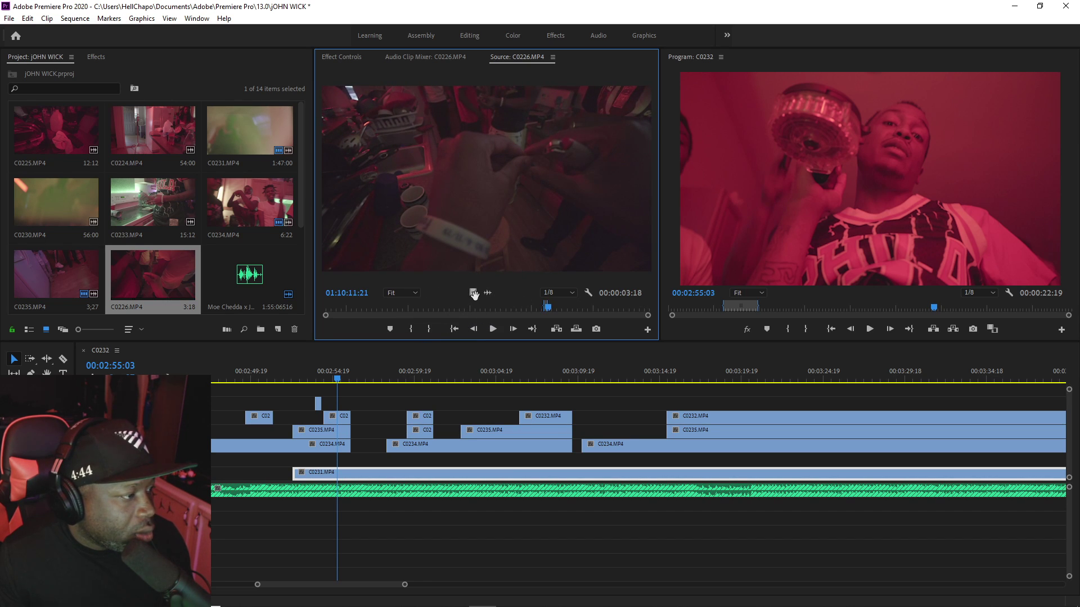
drag(408, 380, 374, 400)
right_click(374, 400)
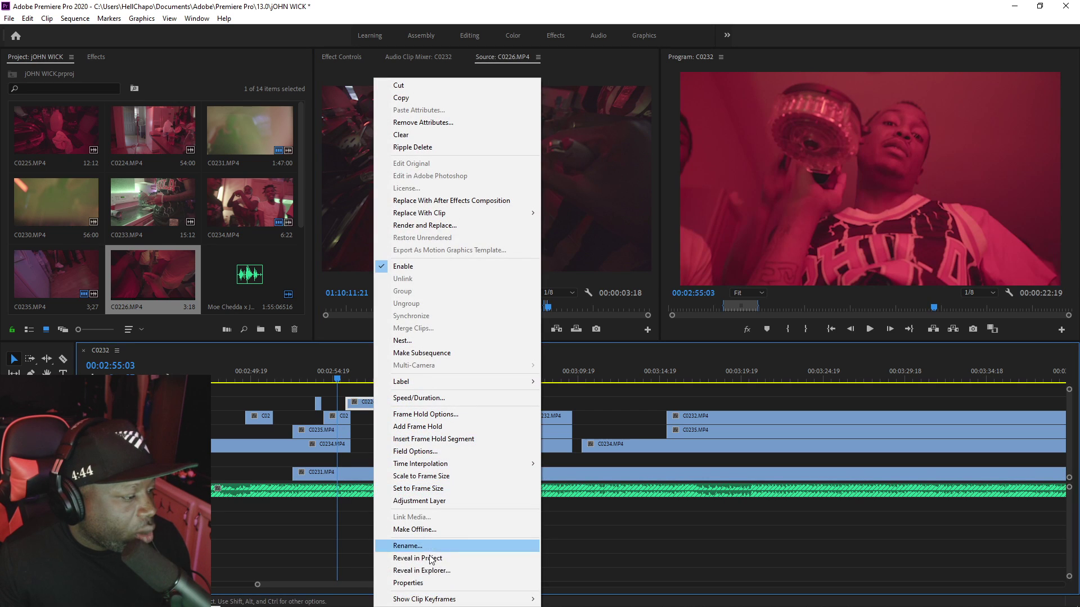
click(183, 308)
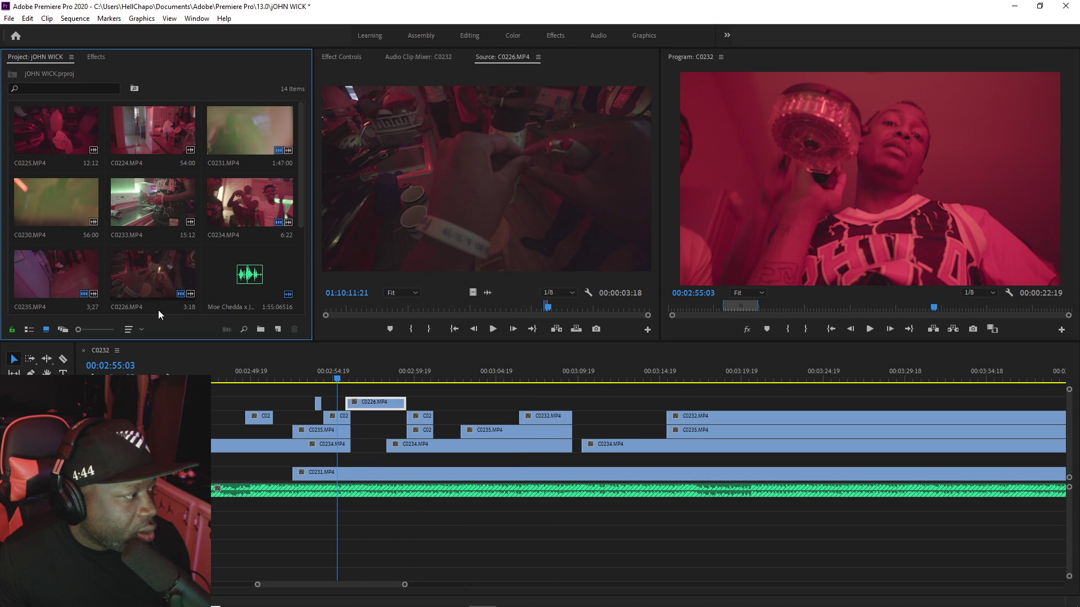
Step: Play back the cut from 00:02:48:08 and move the C0226.MP4 clip along its track to start at about 00:03:07:06
click(227, 378)
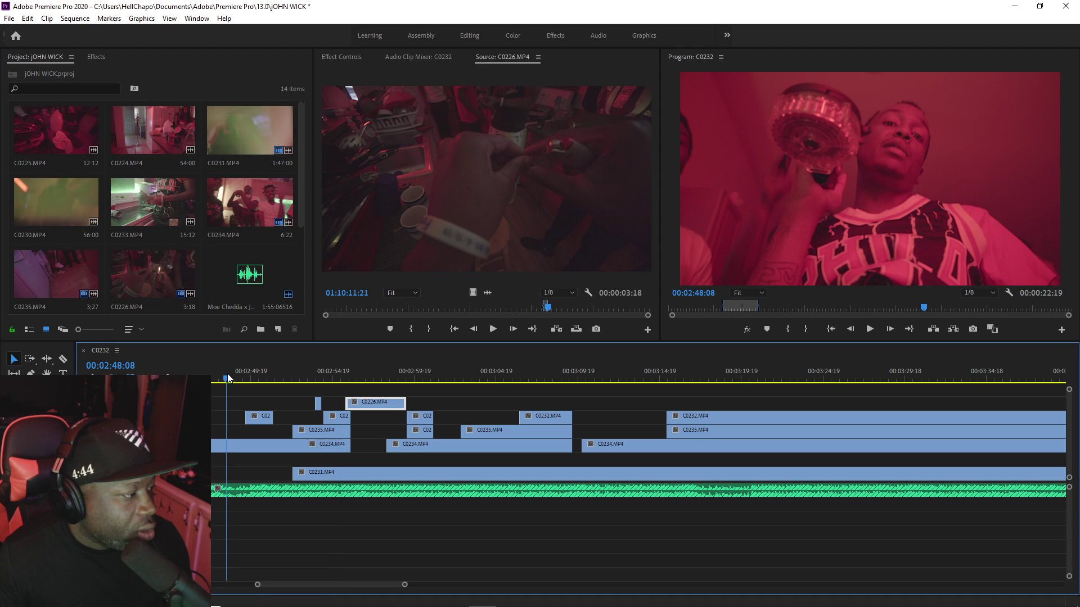
drag(406, 586, 412, 585)
key(space)
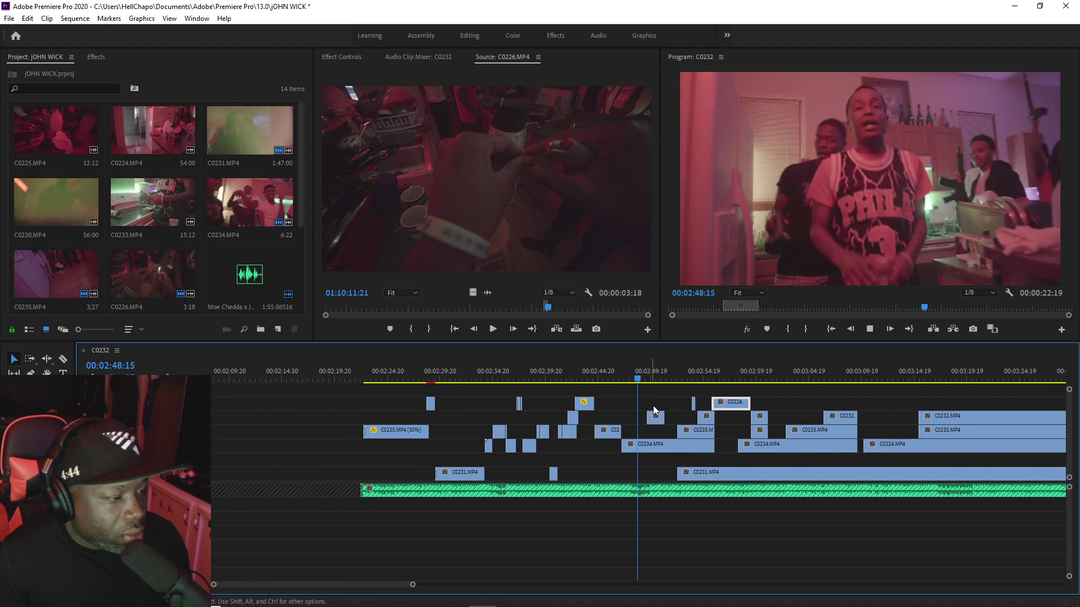
click(703, 375)
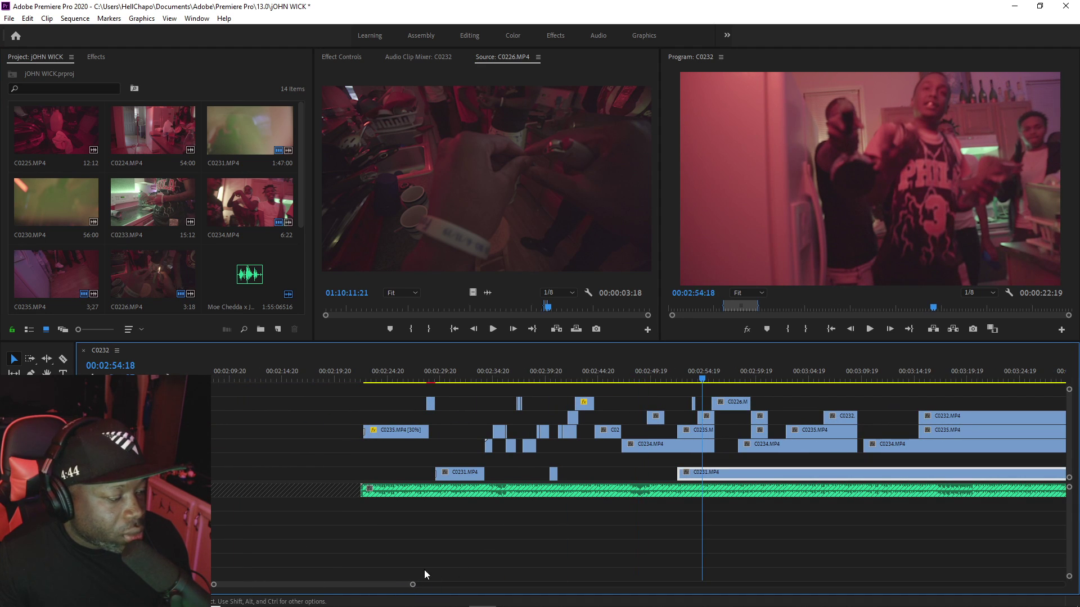
drag(416, 591, 309, 585)
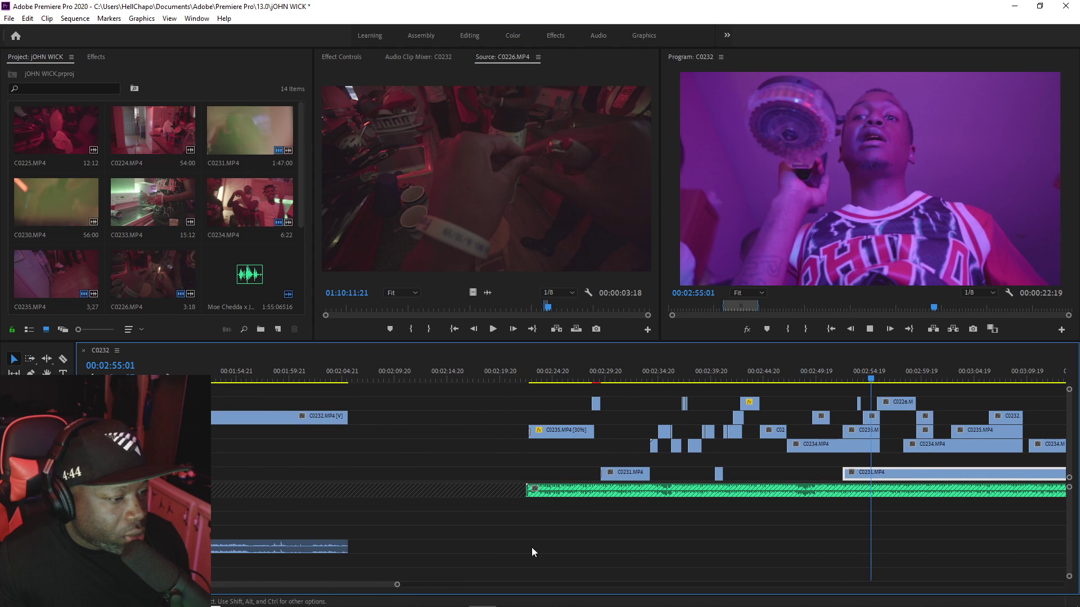
key(=)
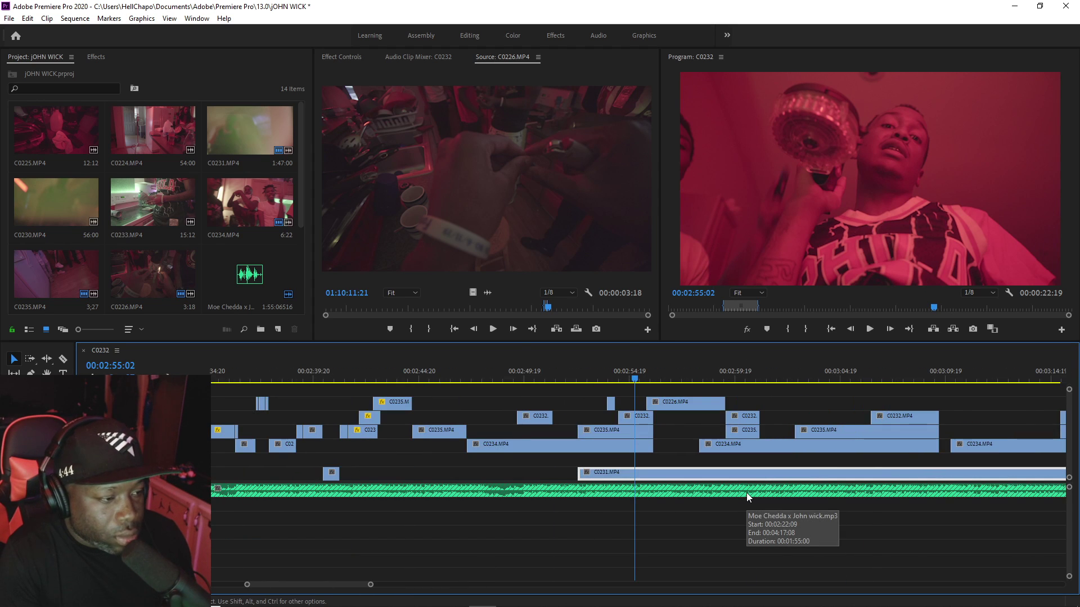
key(space)
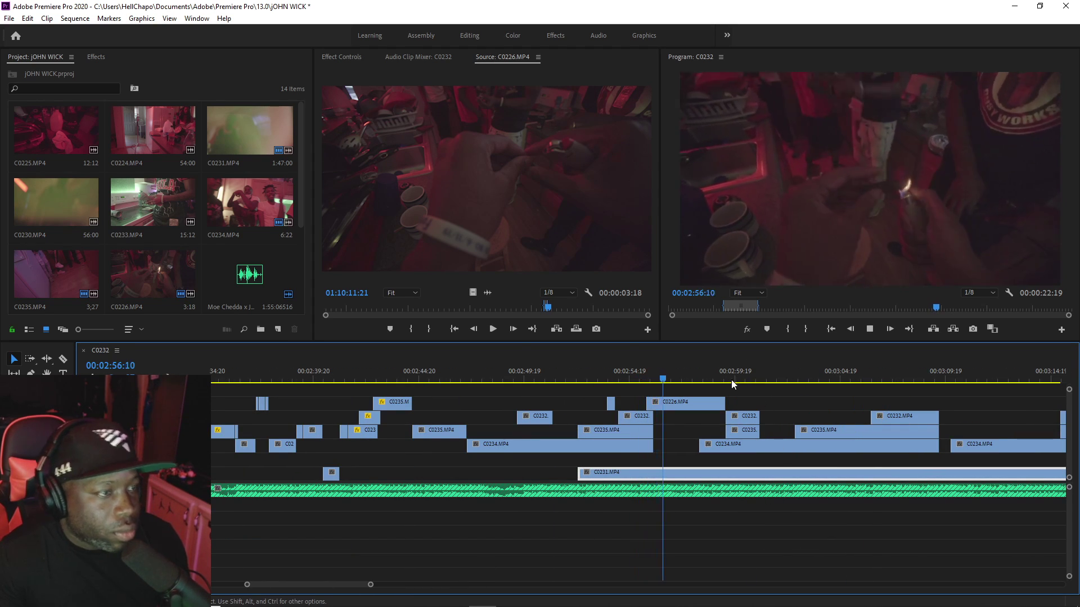
drag(679, 404, 924, 404)
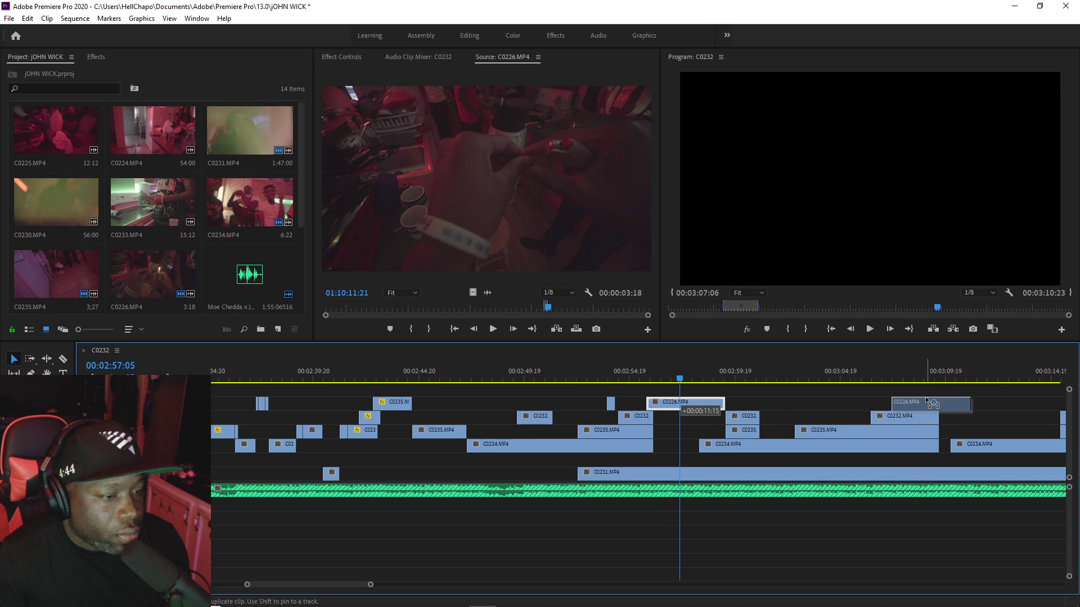
Step: Play back from about 00:02:55 to 00:02:59:00 and split C0231.MP4 at both ends of the gap between the C0234.MP4 clips
click(634, 370)
click(645, 374)
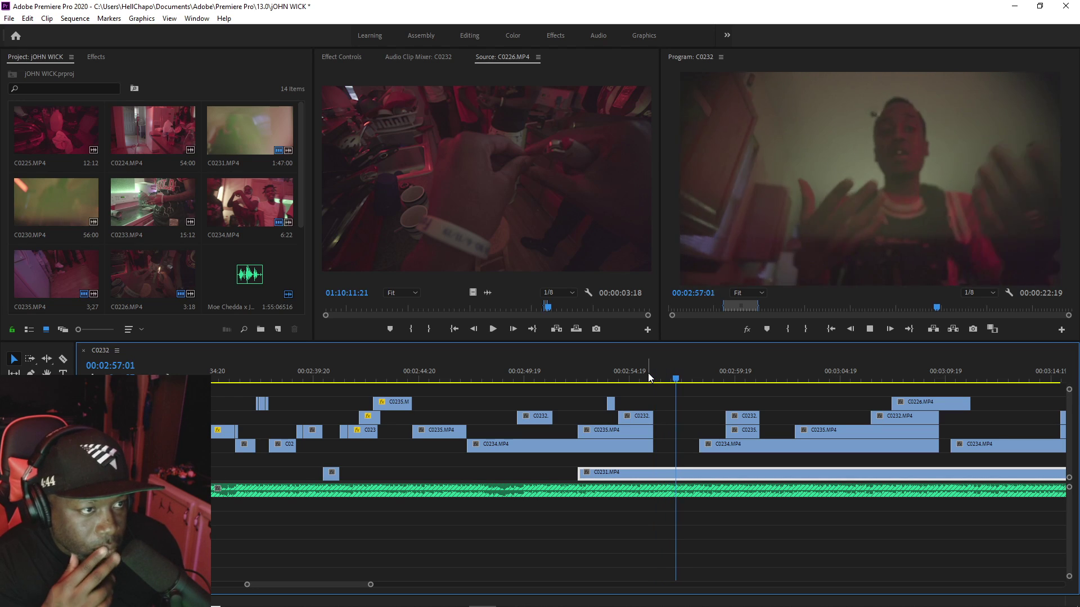
key(space)
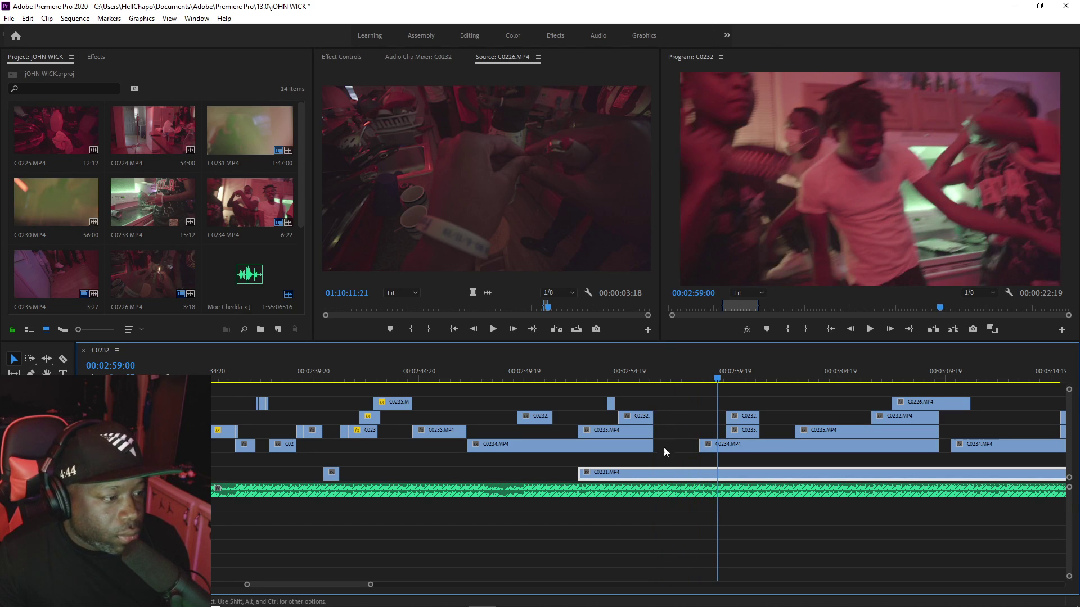
key(c)
click(658, 474)
key(v)
Step: Give the C0231.MP4 section that spans the gap the Mango label colour
right_click(698, 474)
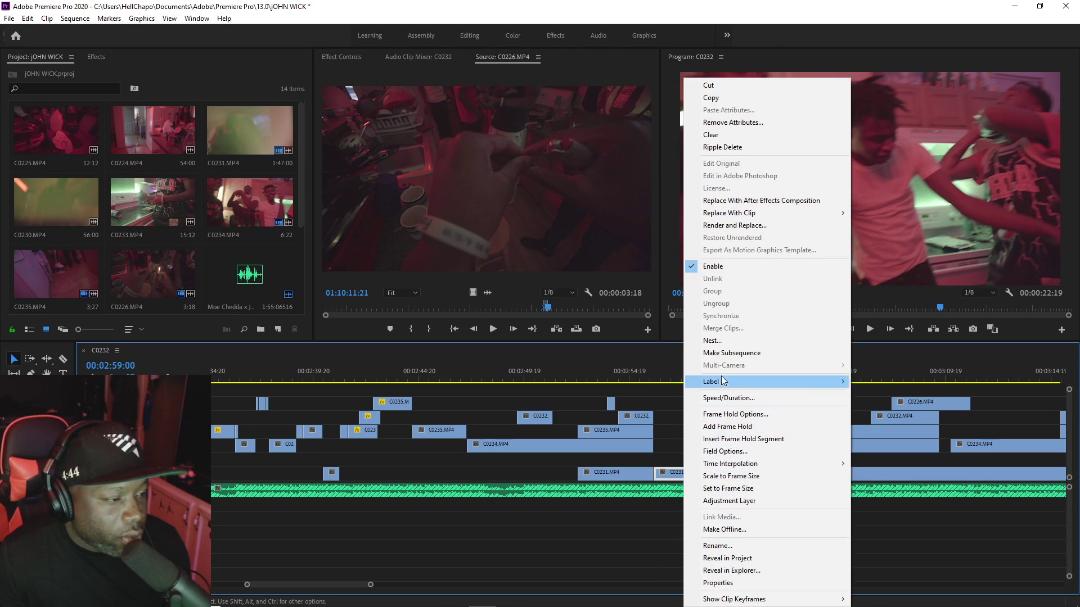
click(678, 476)
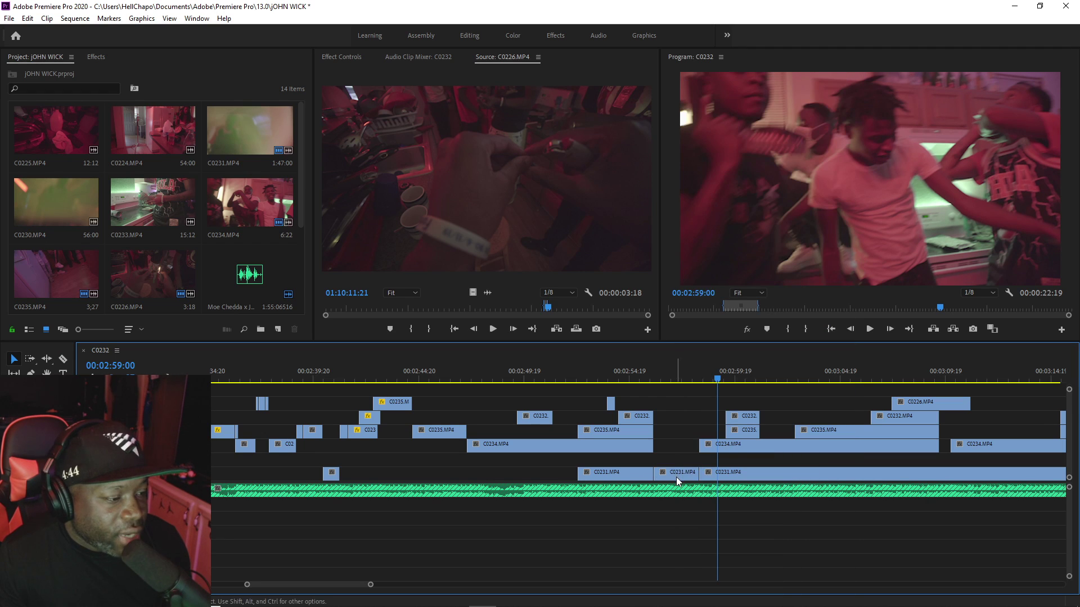
right_click(676, 477)
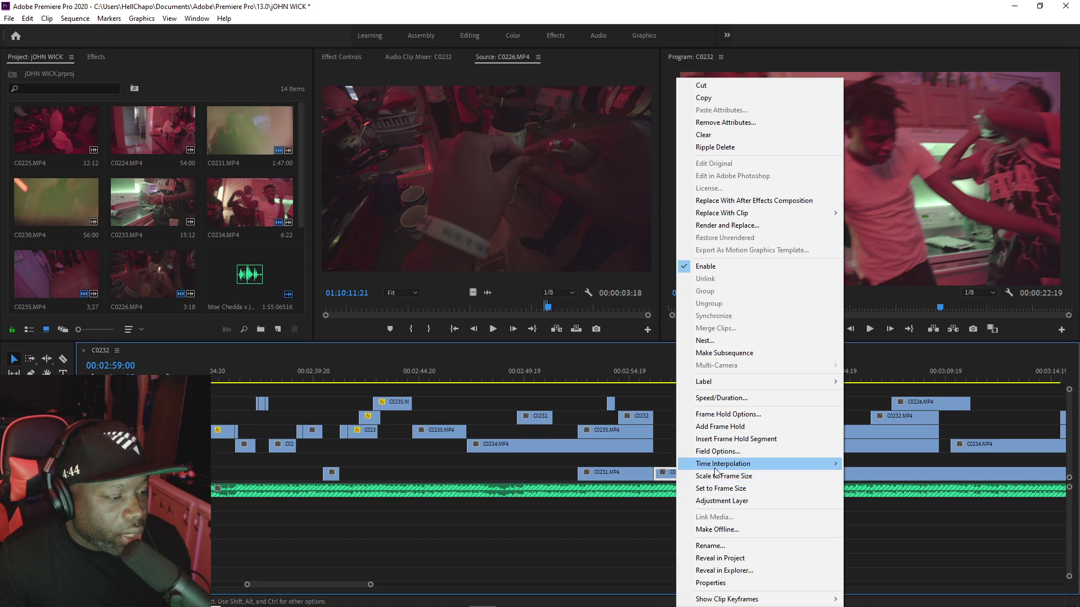
mouse_move(738, 383)
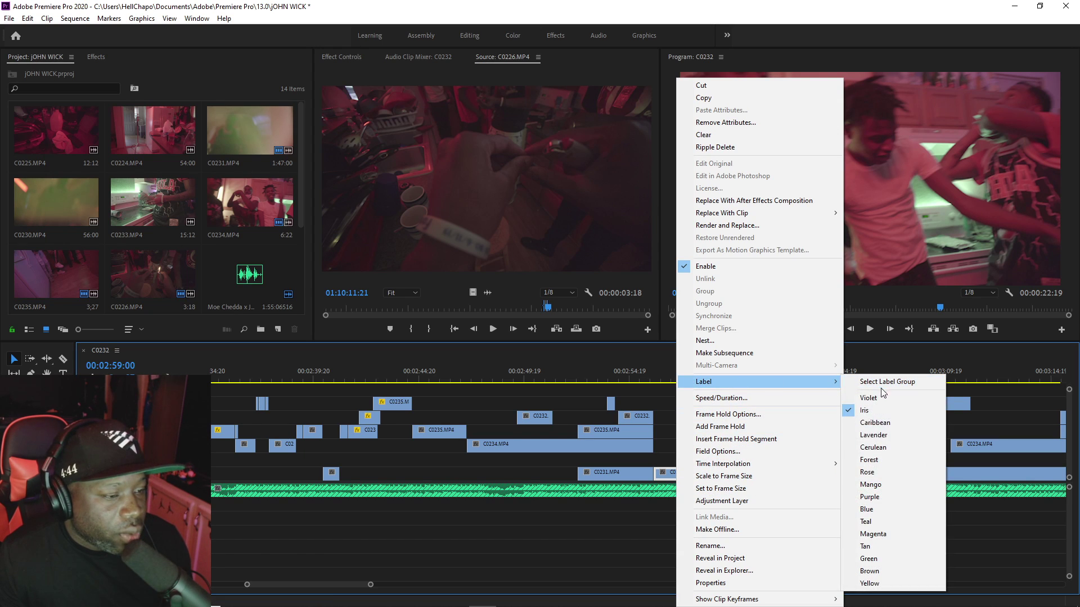
click(872, 485)
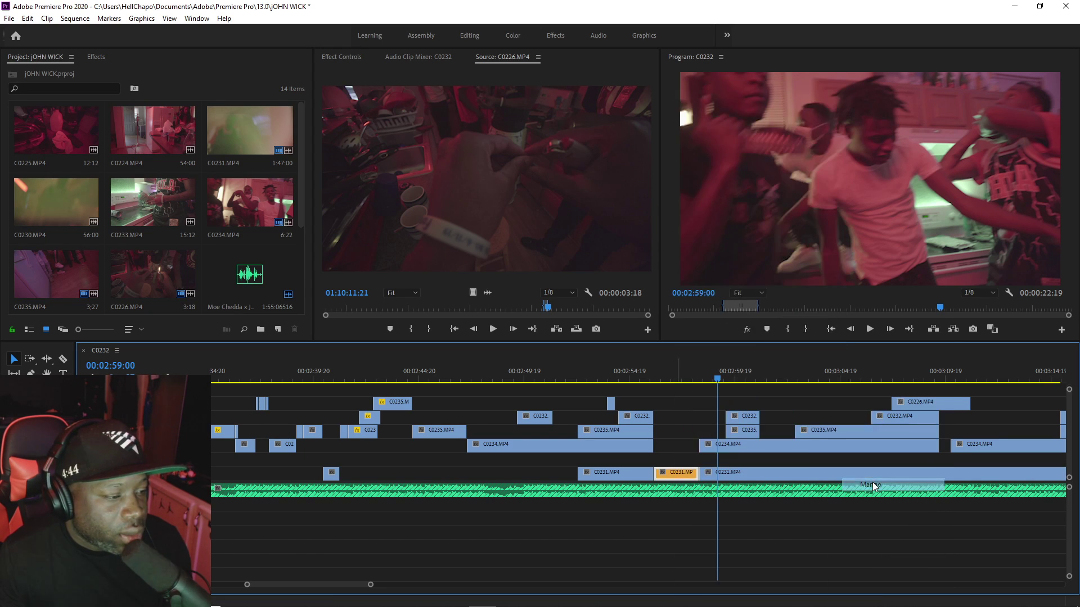
Step: Delete the C0231.MP4 section directly before the Mango-labelled one and play the cut from 00:02:55:16
click(648, 378)
key(Delete)
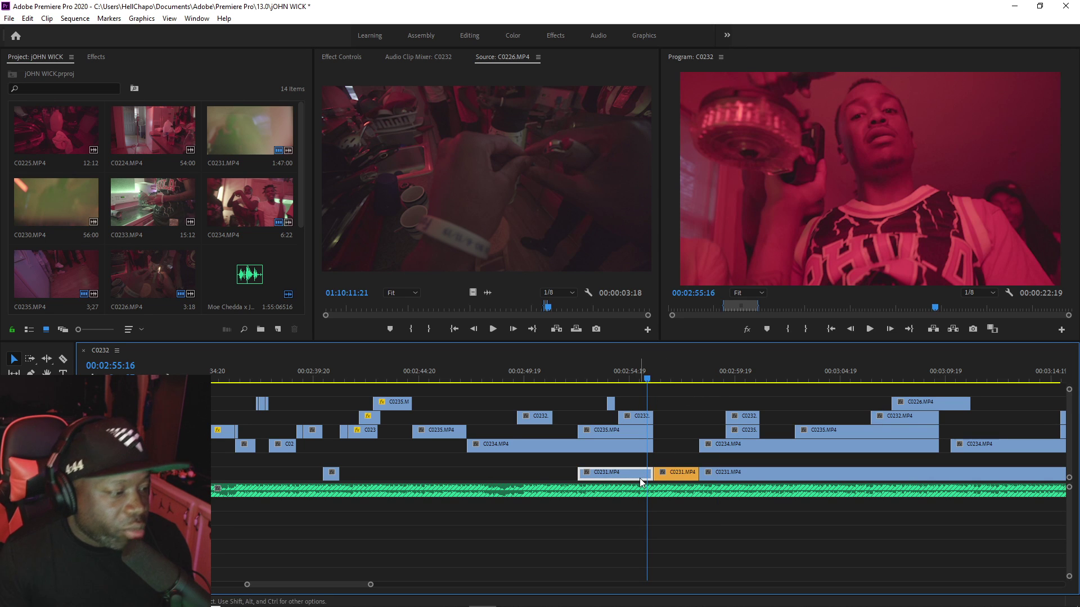
key(space)
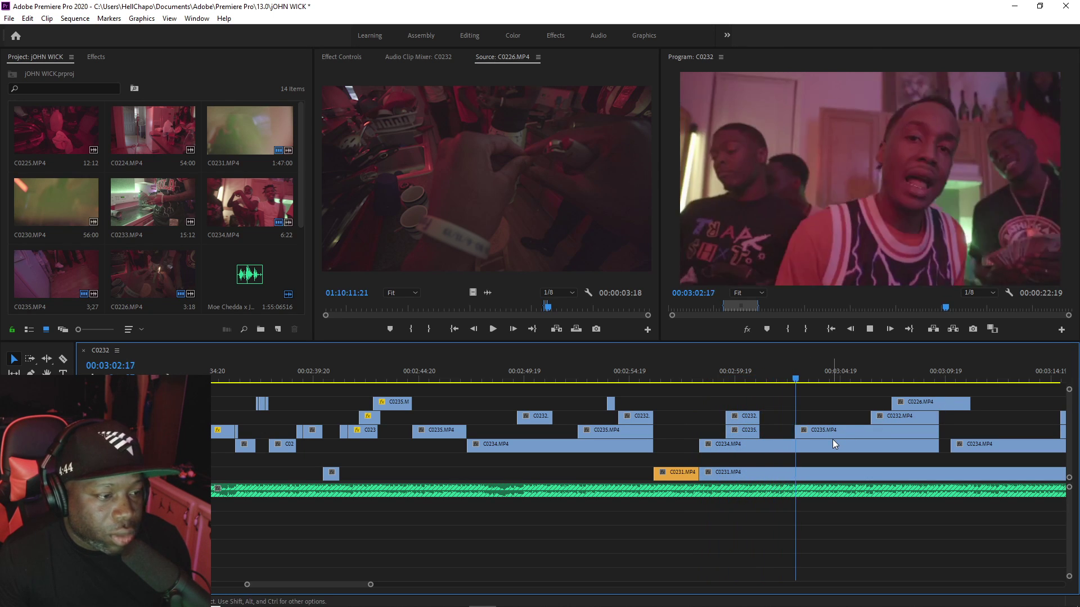
Step: Replay the cut into C0235.MP4 near 00:03:02:14 and split that clip at about 00:03:03:19
click(812, 473)
click(788, 371)
key(space)
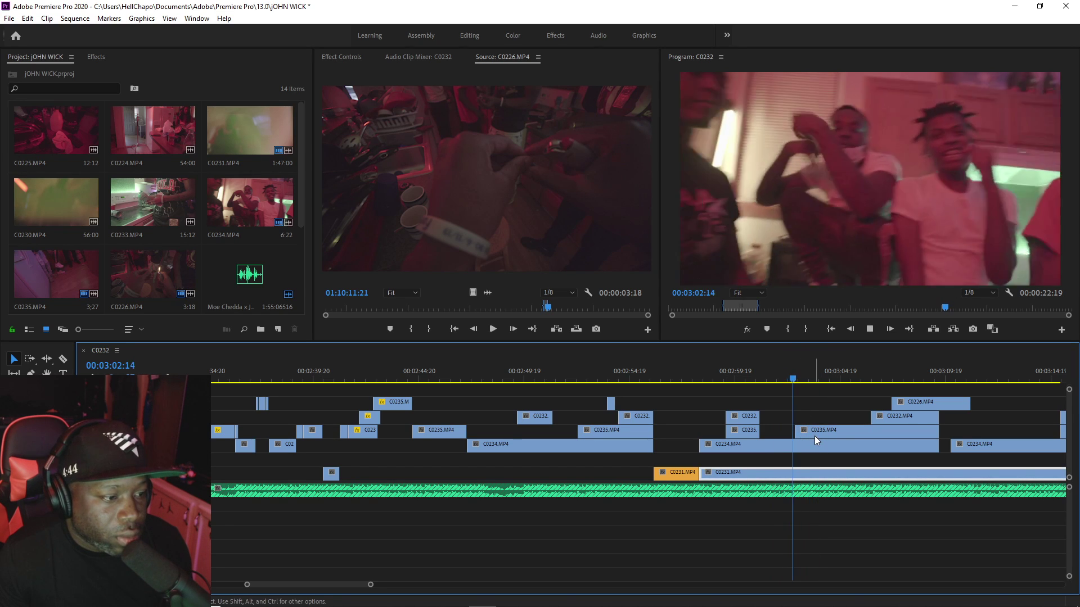
key(space)
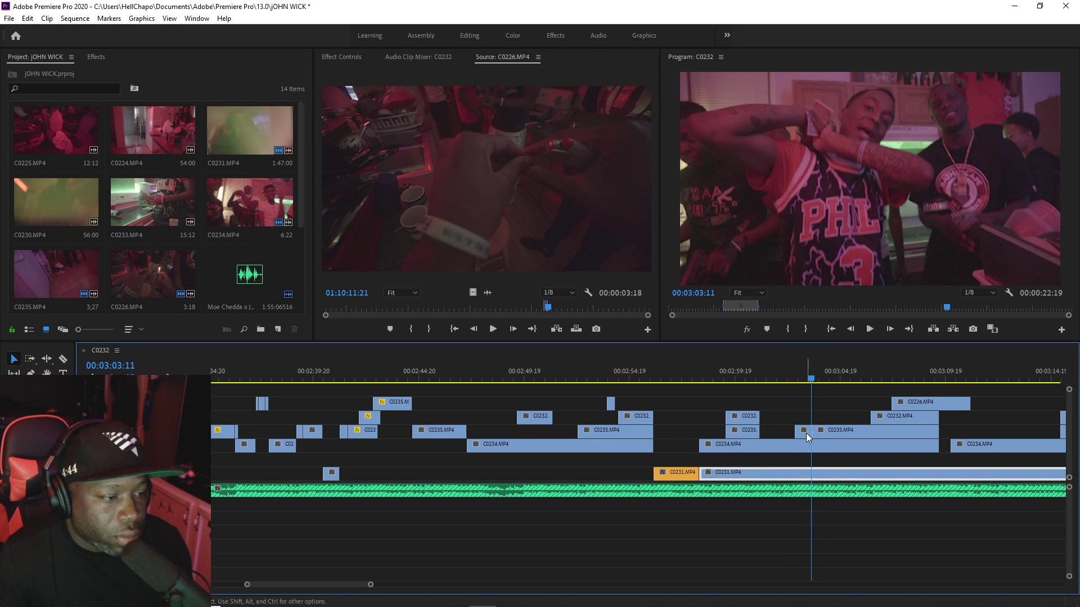
click(804, 405)
key(c)
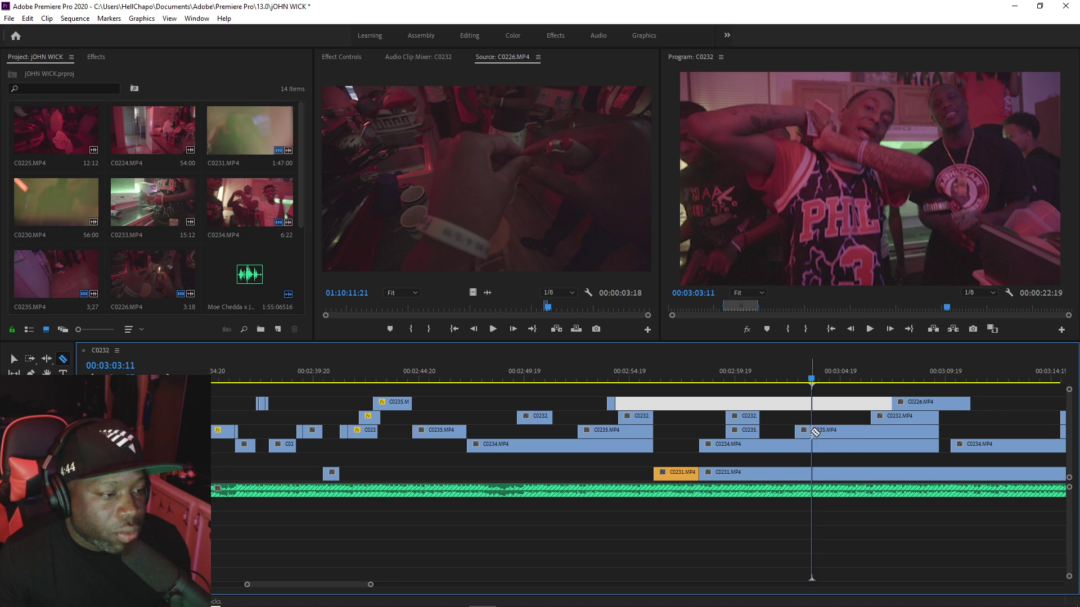
click(820, 433)
Step: Set the speed of the short first section of the split C0235.MP4 clip to 50%
key(v)
right_click(813, 432)
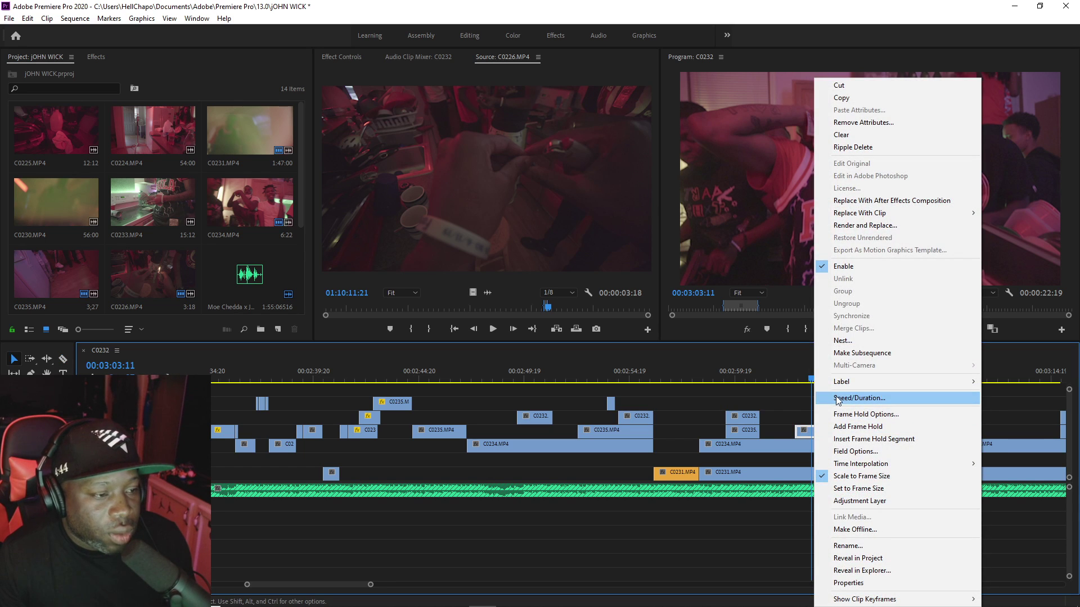
click(835, 399)
text(50)
key(Return)
Step: Play the slowed C0235.MP4 section, shorten it to end at about 00:03:03:10, and extend the following section back to meet it
click(789, 363)
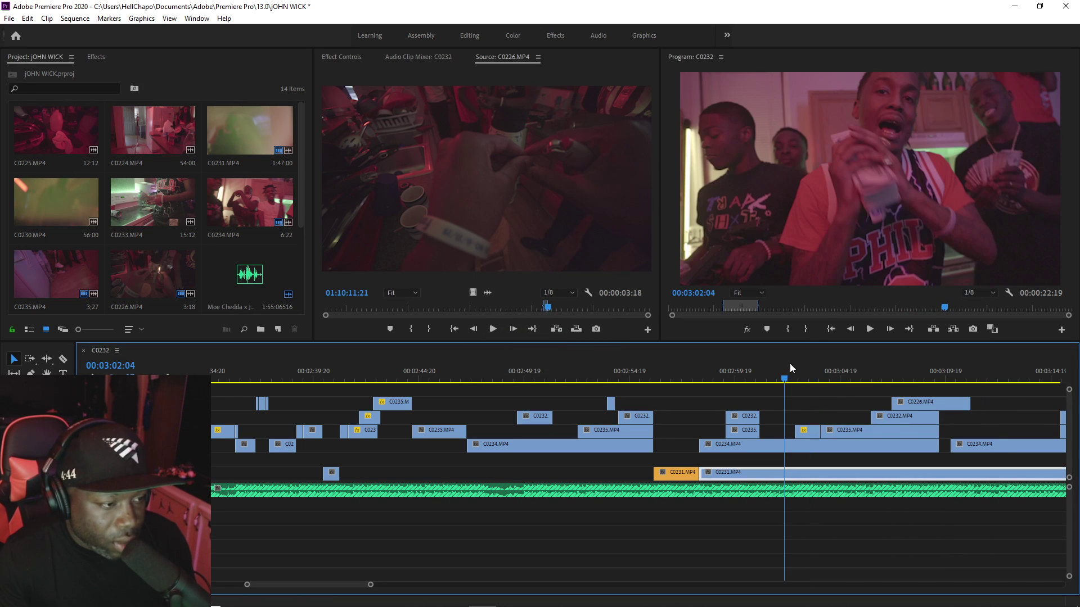
key(space)
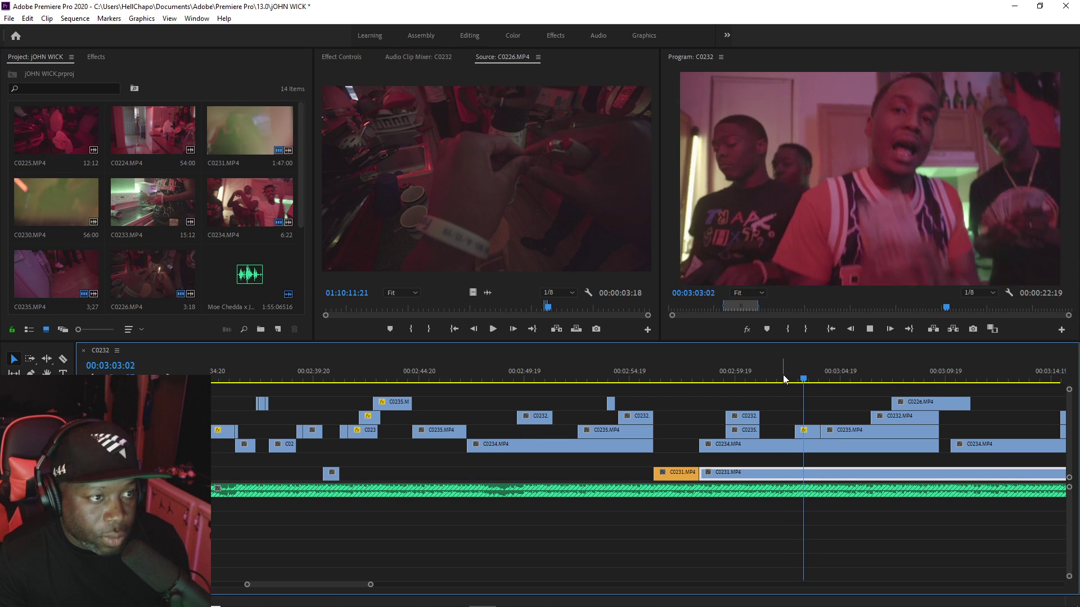
key(space)
click(818, 433)
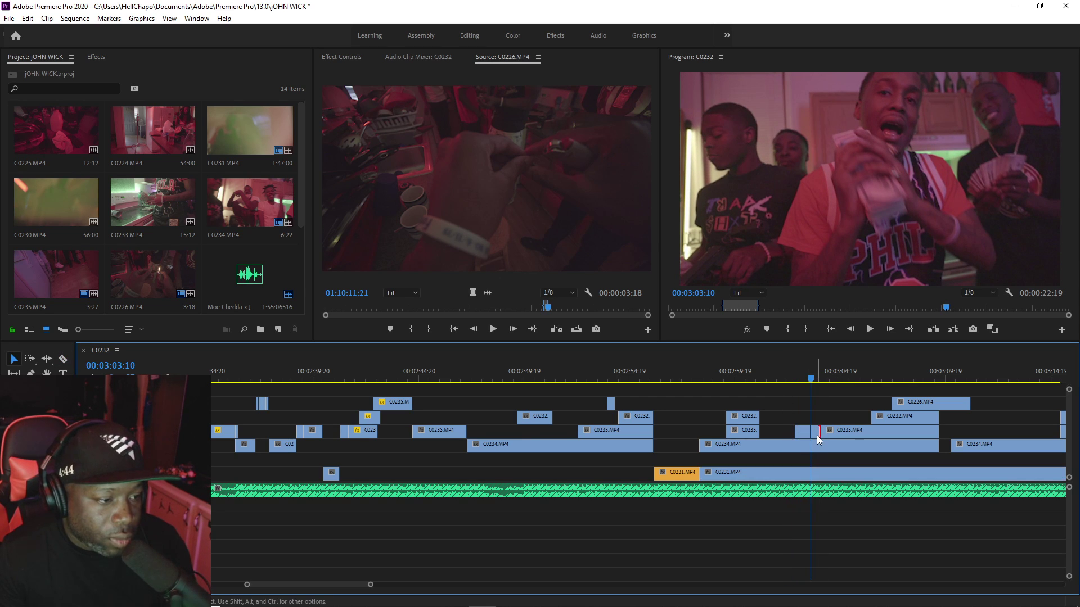
drag(818, 433, 808, 433)
Step: Lift the short C0235.MP4 section out of the cut, remove it, and extend the following section back over its place
click(798, 381)
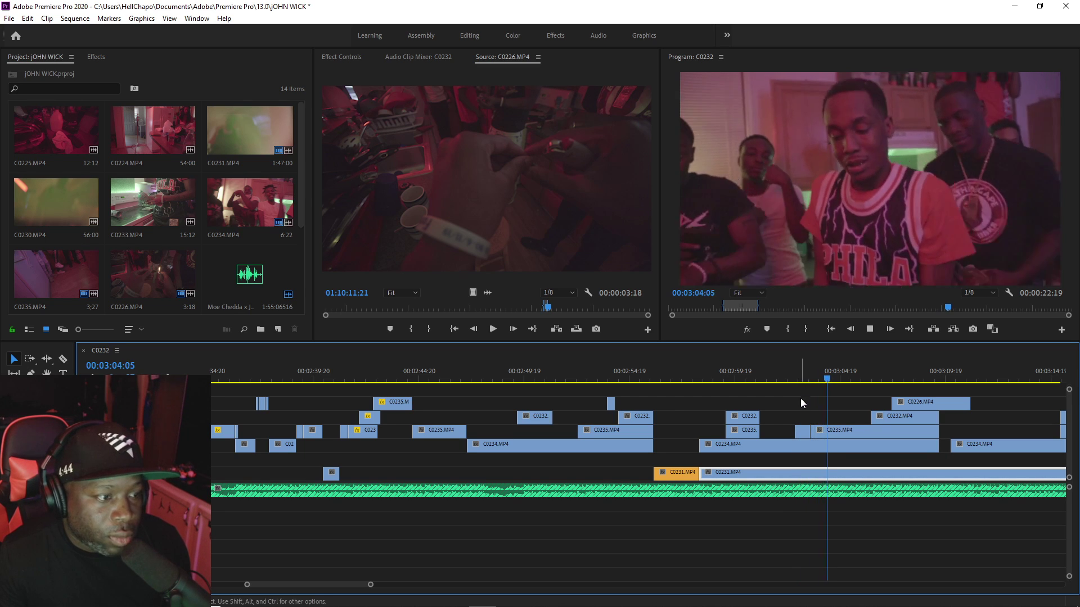
click(795, 378)
click(803, 432)
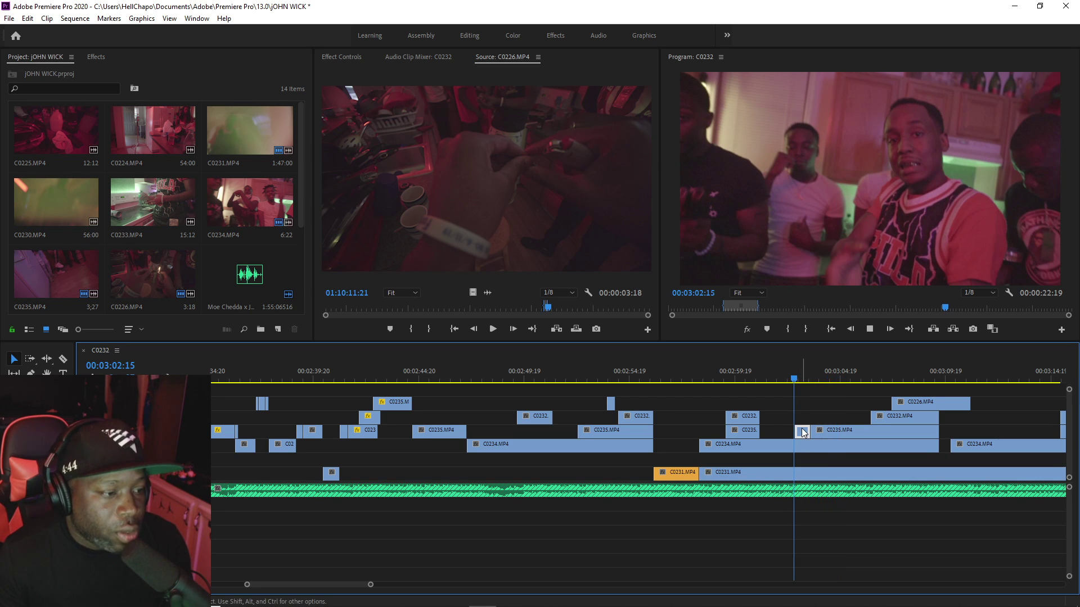
drag(803, 432, 799, 422)
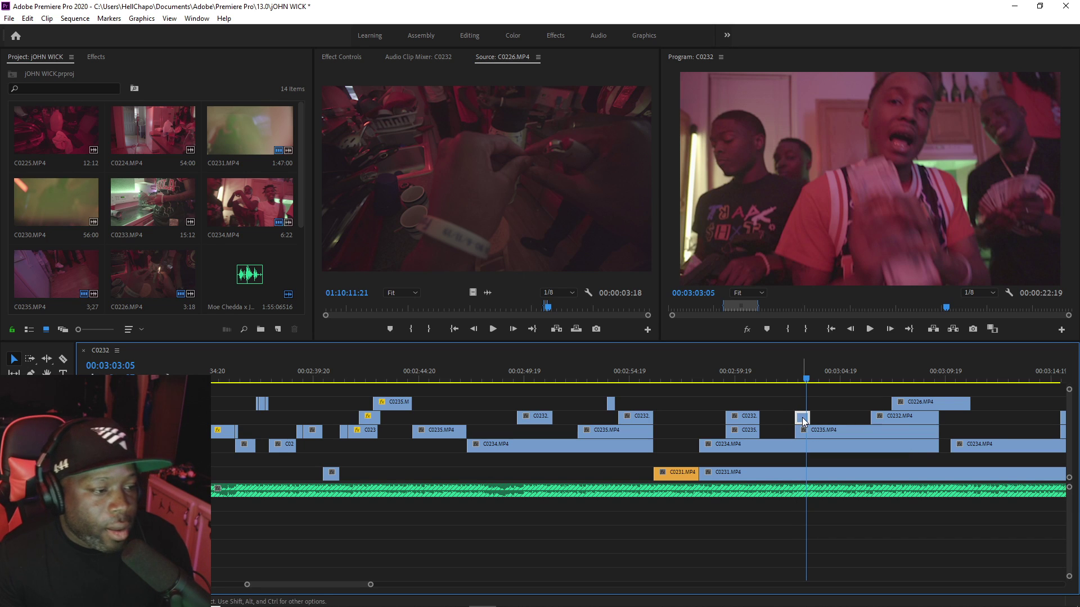
click(781, 380)
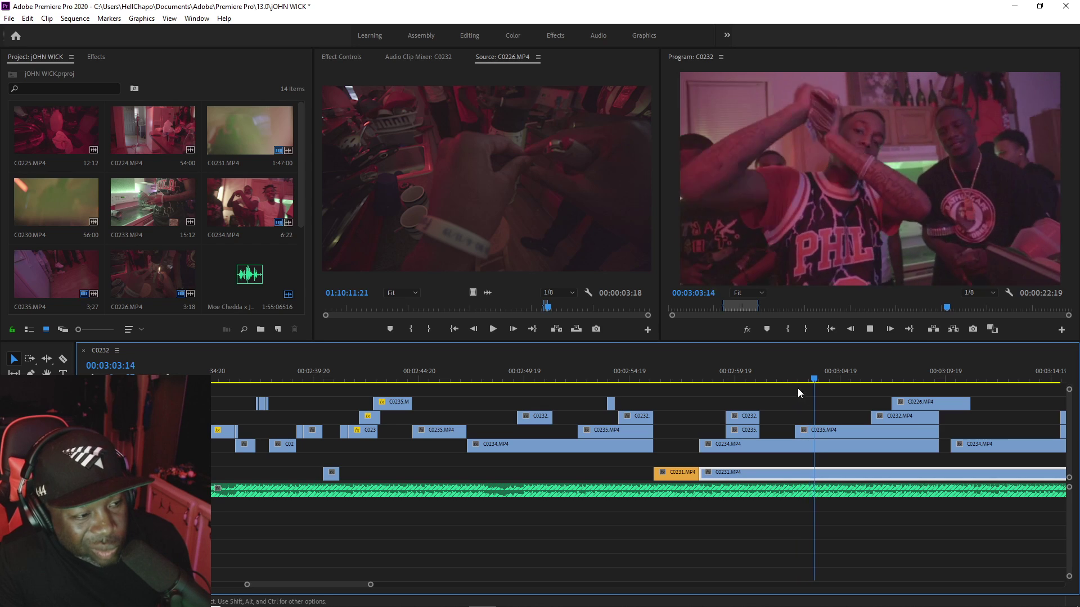
Step: Split C0234.MP4 at about 00:02:59:08 and trim the later section's start forward by 00:00:01:15
key(space)
key(c)
click(729, 444)
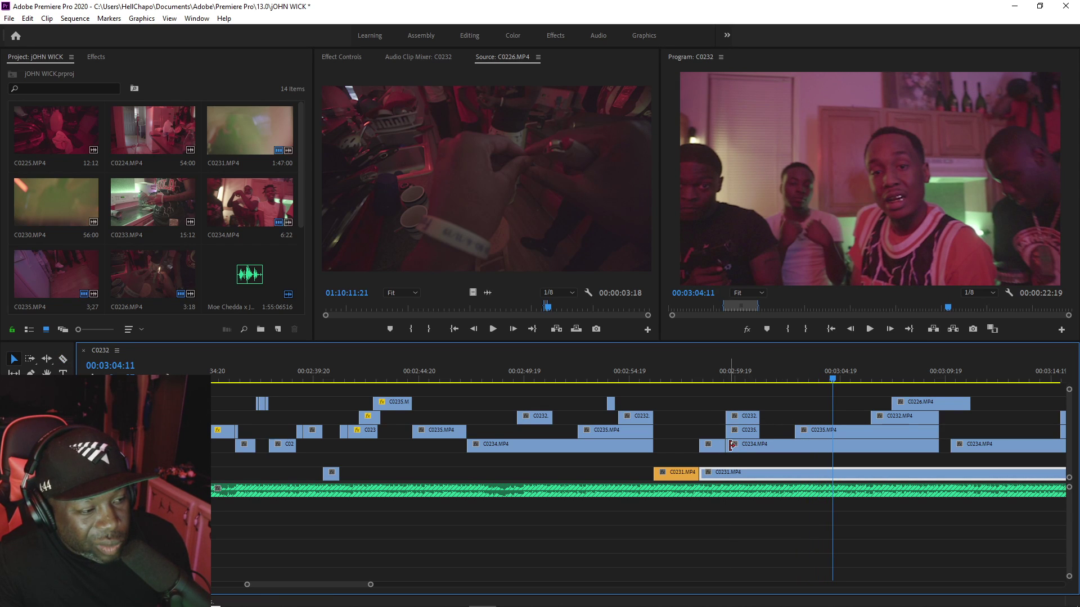
drag(731, 445, 761, 444)
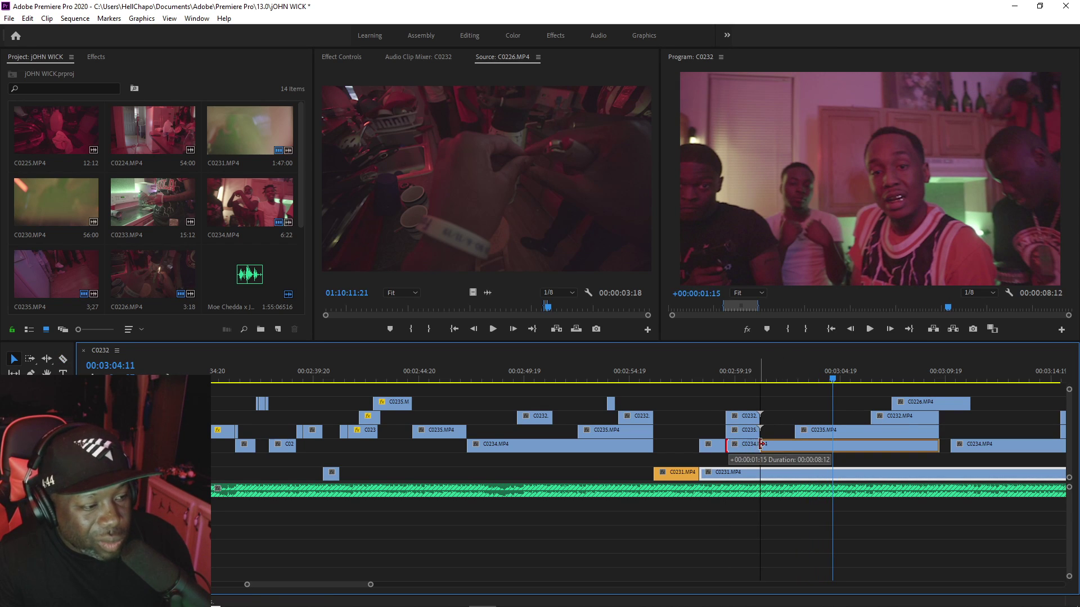
Step: Move the C0232.MP4 clip at about 00:02:59:08 down one track over the C0235.MP4 clip and play back the cut
drag(737, 417, 737, 430)
click(729, 378)
key(space)
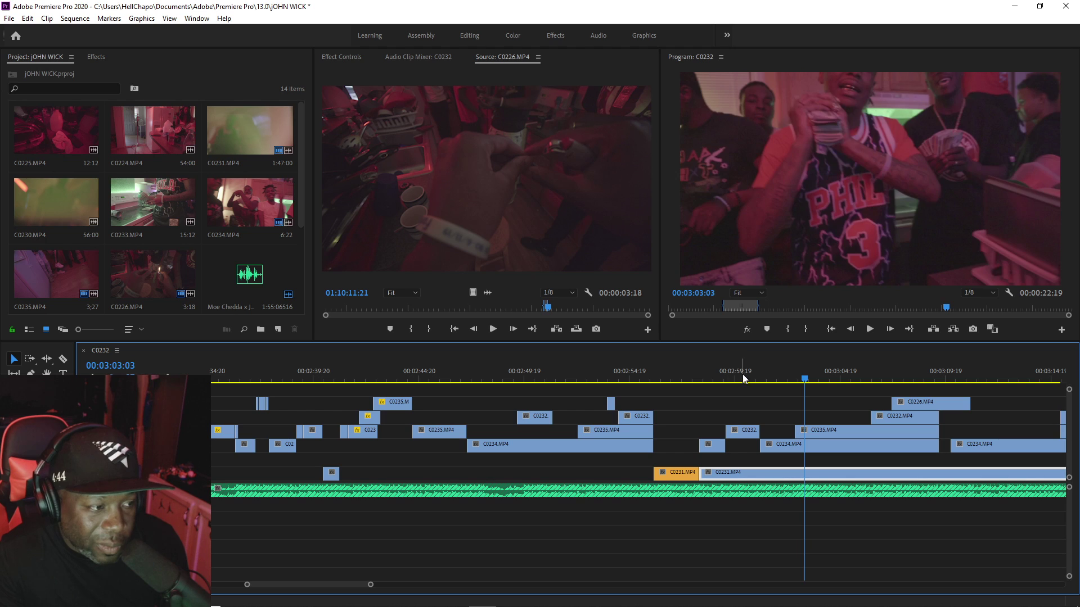
Step: Move the cut between the C0232.MP4 clip and the following C0234.MP4 section to 00:03:00:17, then replay it
click(753, 376)
click(754, 377)
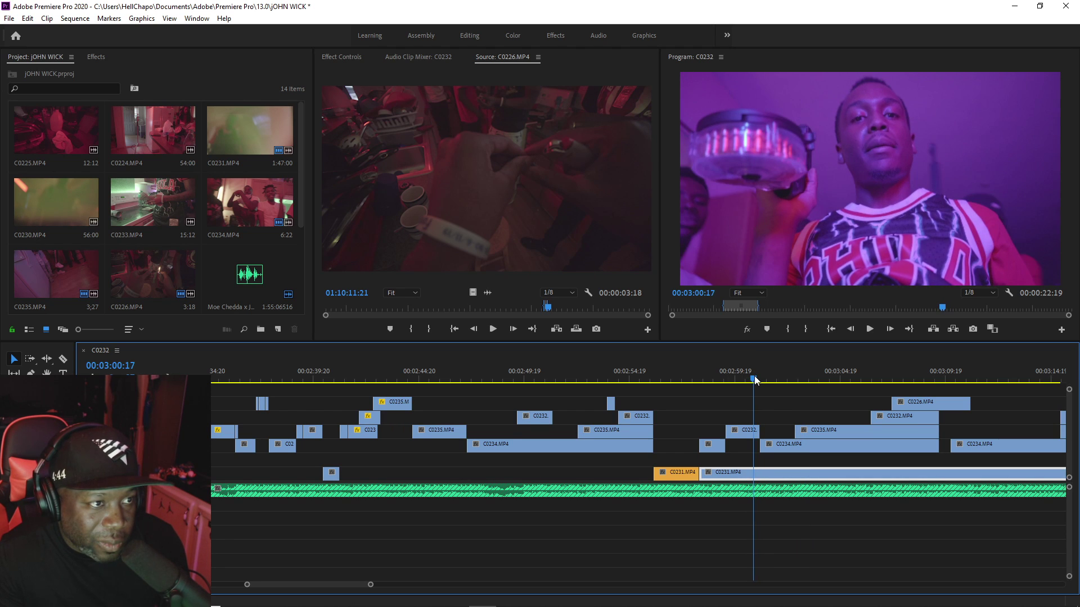
drag(765, 433, 753, 444)
key(space)
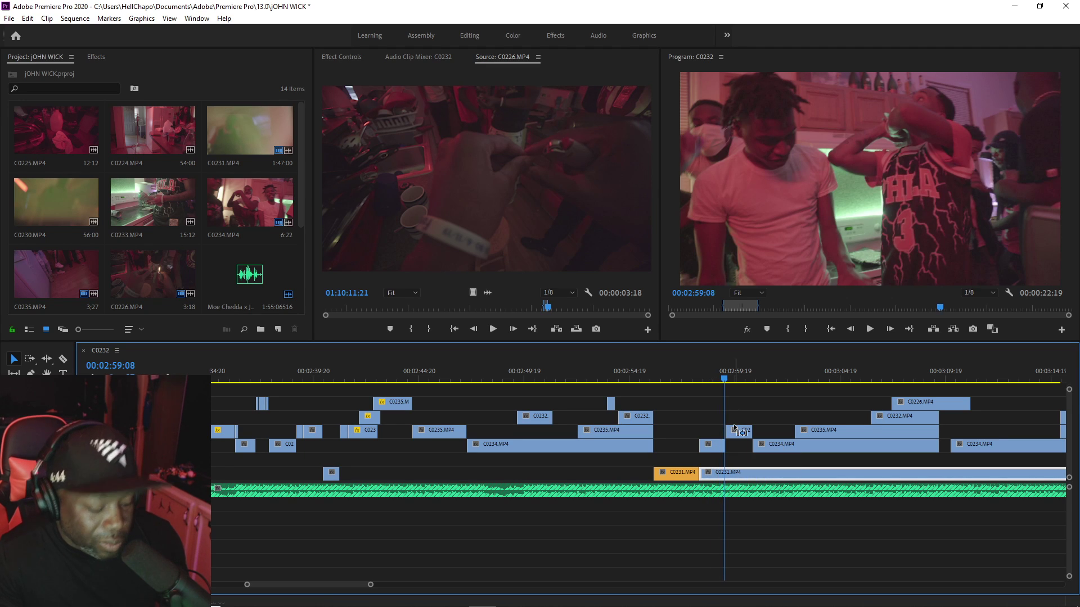
Step: Save the project, play back from 00:02:59:08, and trim the end of C0235.MP4 back to the start of the overlying C0232.MP4 section
key(ctrl+s)
key(space)
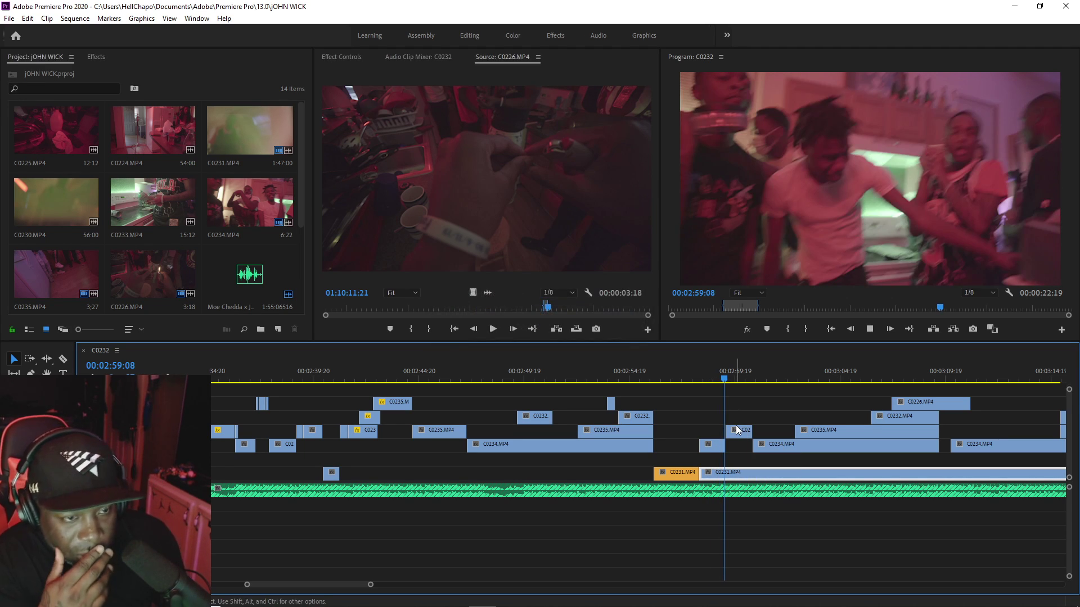
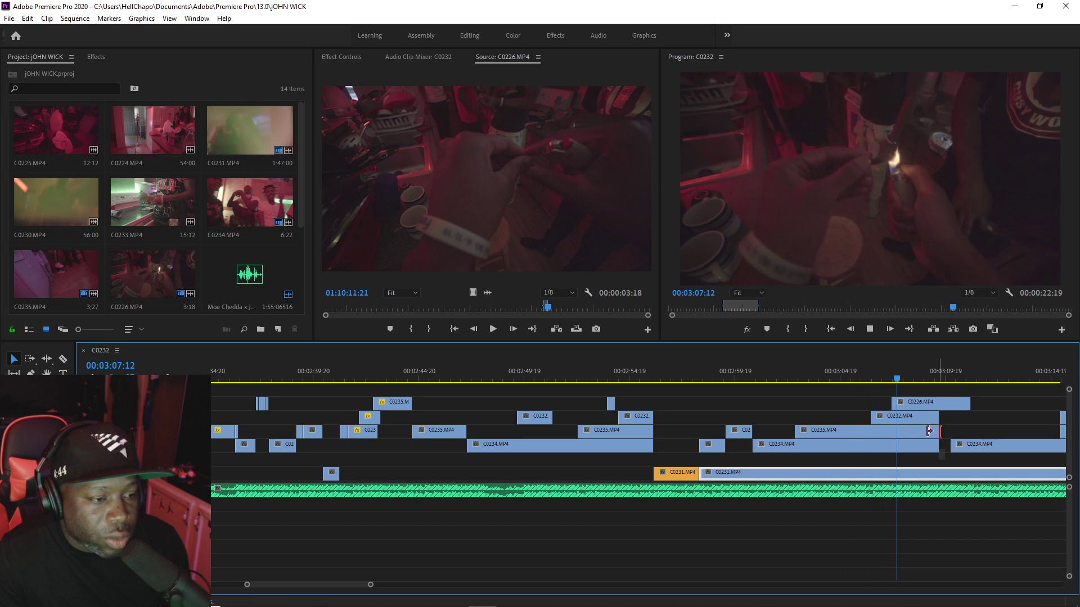
drag(929, 430, 870, 430)
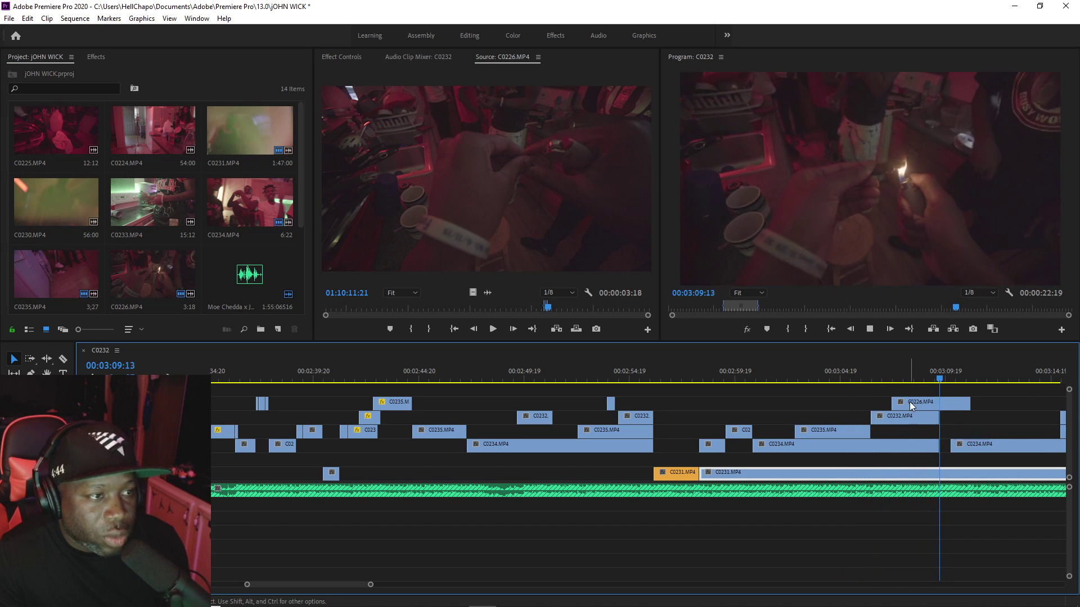
Step: Move the C0226.MP4 clip out of the cut to the empty area before the song near 00:02:14:20, and replay the passage
drag(371, 586, 495, 590)
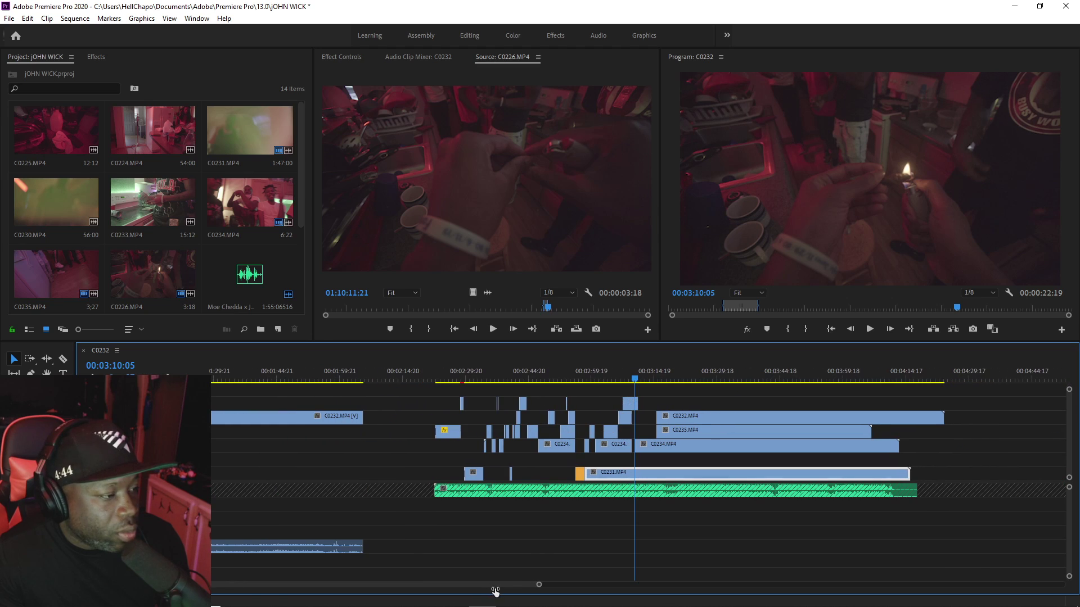
right_click(629, 403)
key(Escape)
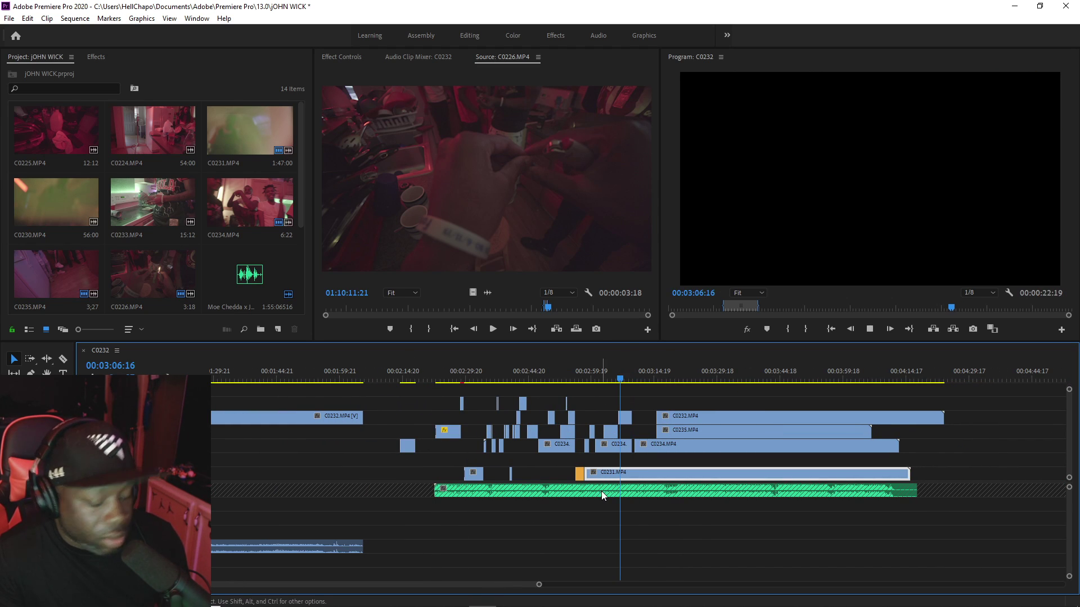
key(equal)
key(space)
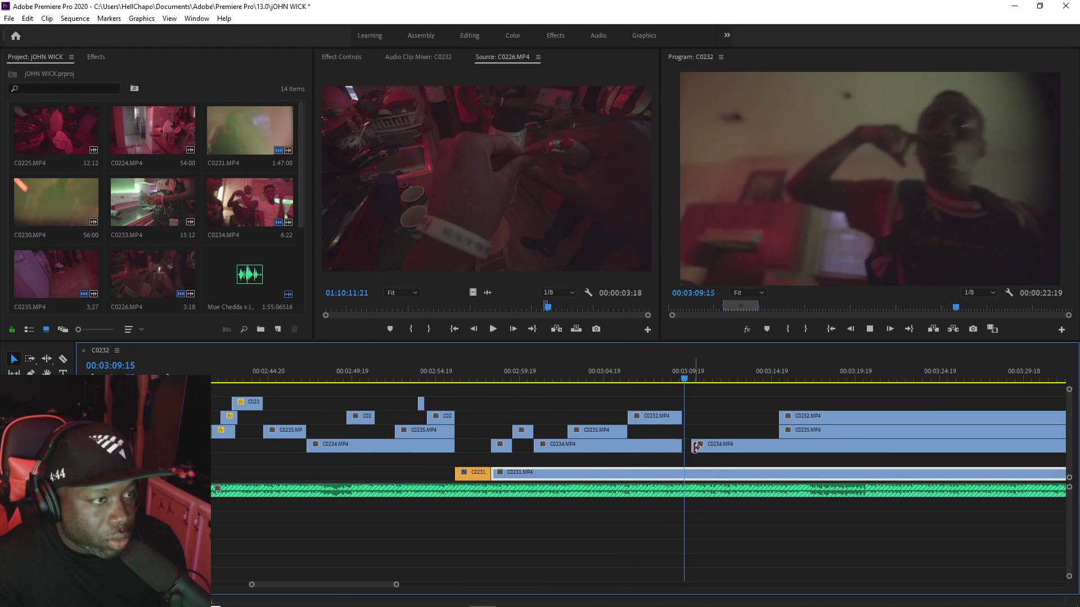
Step: Split C0234.MP4 at about 00:03:11:03 and extend the start of the long C0235.MP4 section back to about 00:03:12:21
key(space)
key(c)
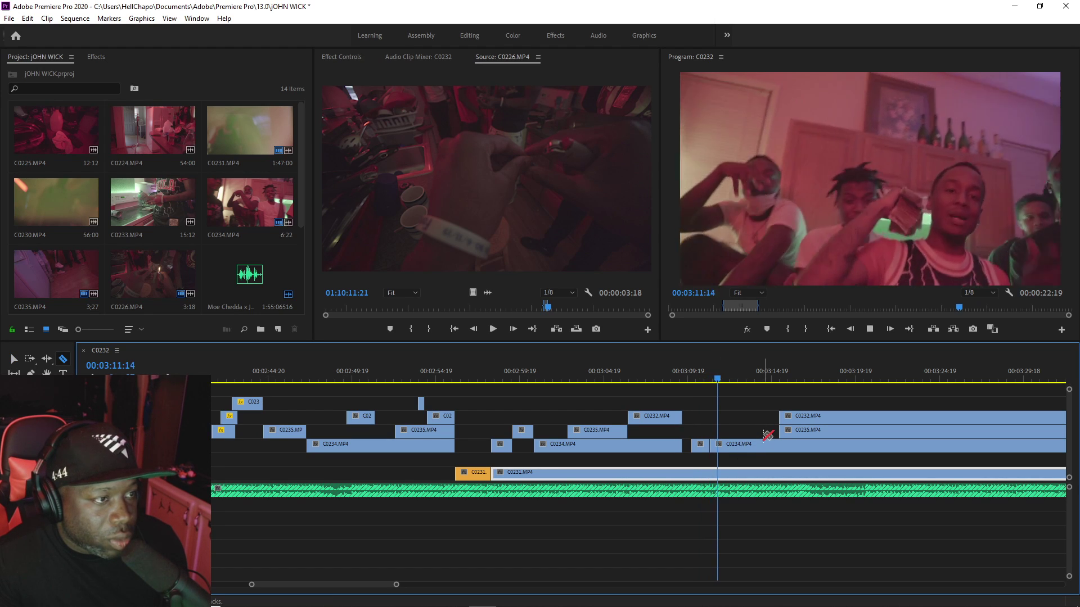
key(space)
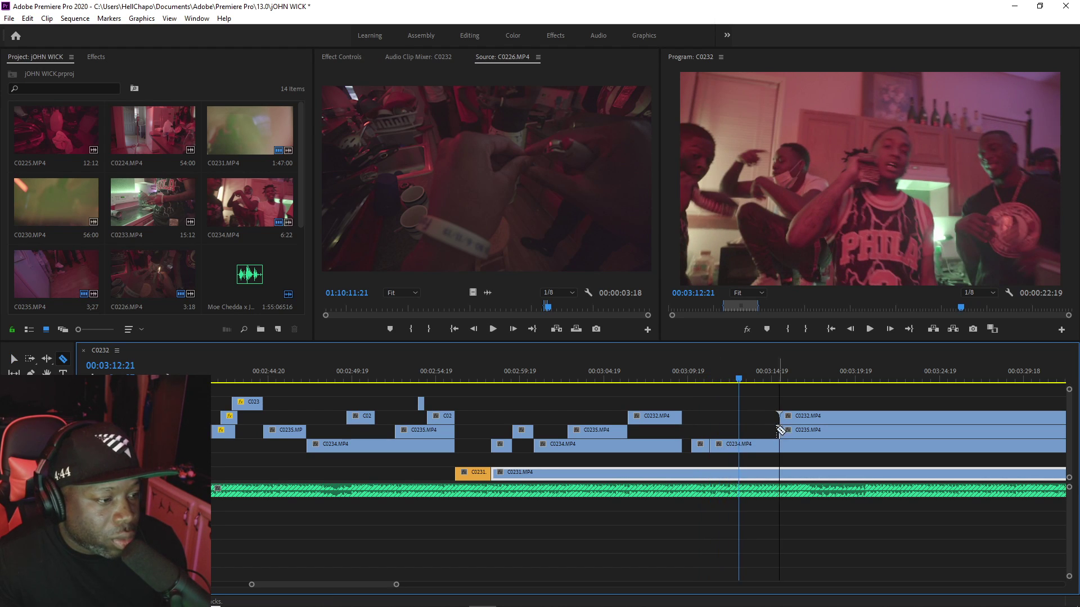
drag(767, 431, 742, 431)
key(space)
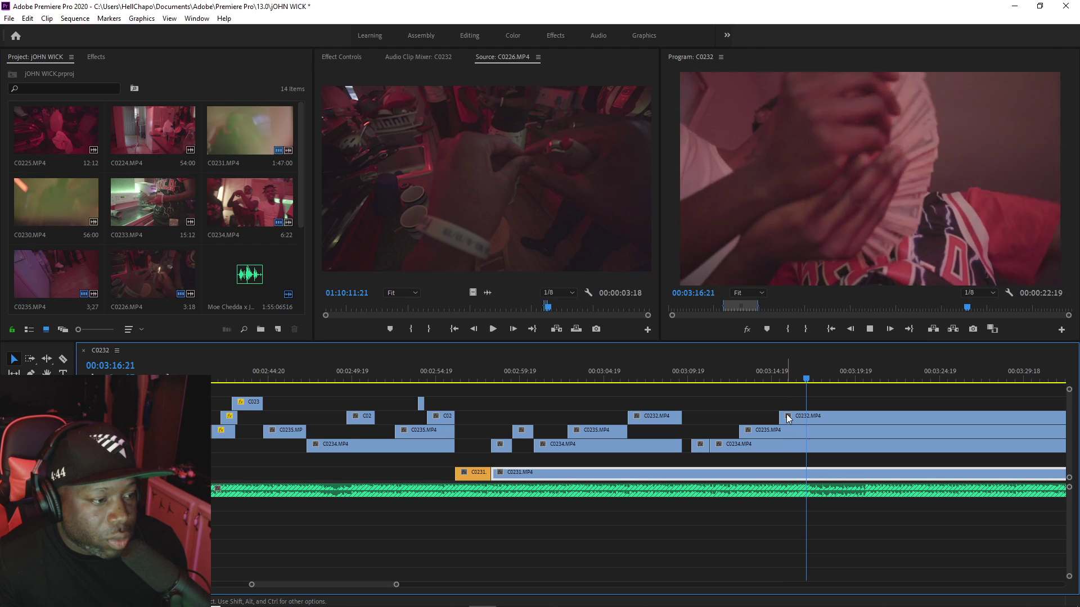
Step: Split the long C0232.MP4 section at about 00:03:21:15 and delete the part before the split
click(888, 417)
key(v)
click(857, 416)
key(Delete)
Step: Review the passage from about 00:03:11:14 and trim the start of C0235.MP4 forward to line up with the C0232.MP4 start
click(721, 380)
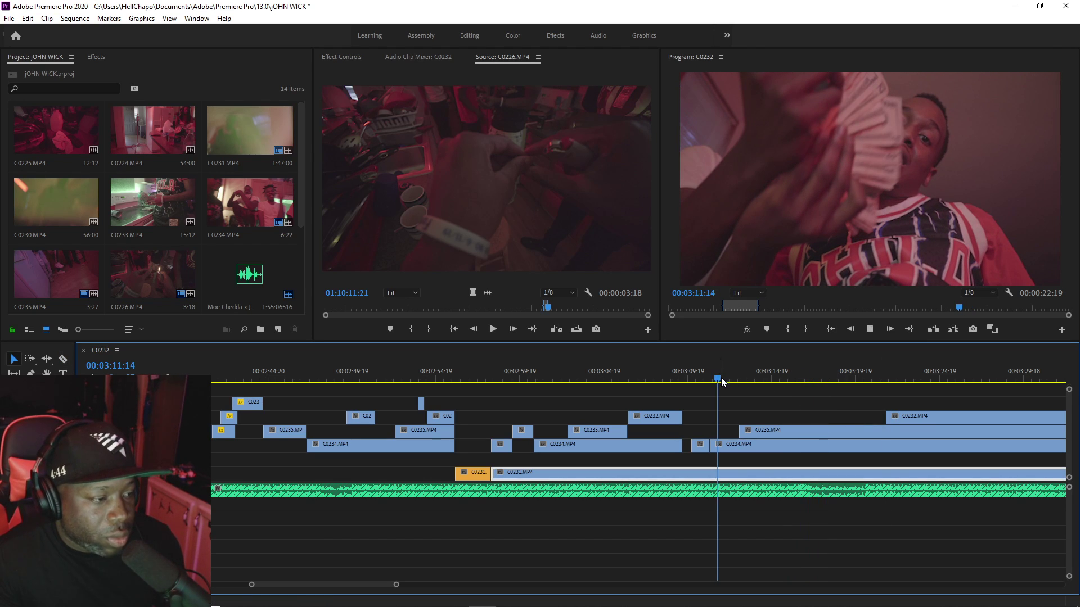
click(778, 372)
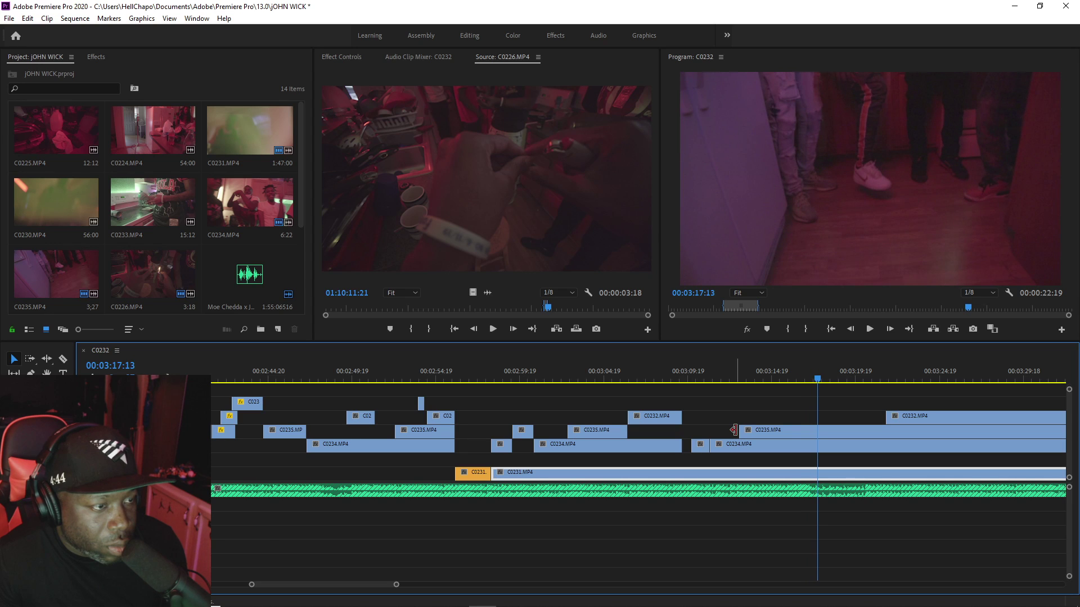
drag(758, 427, 890, 428)
click(729, 373)
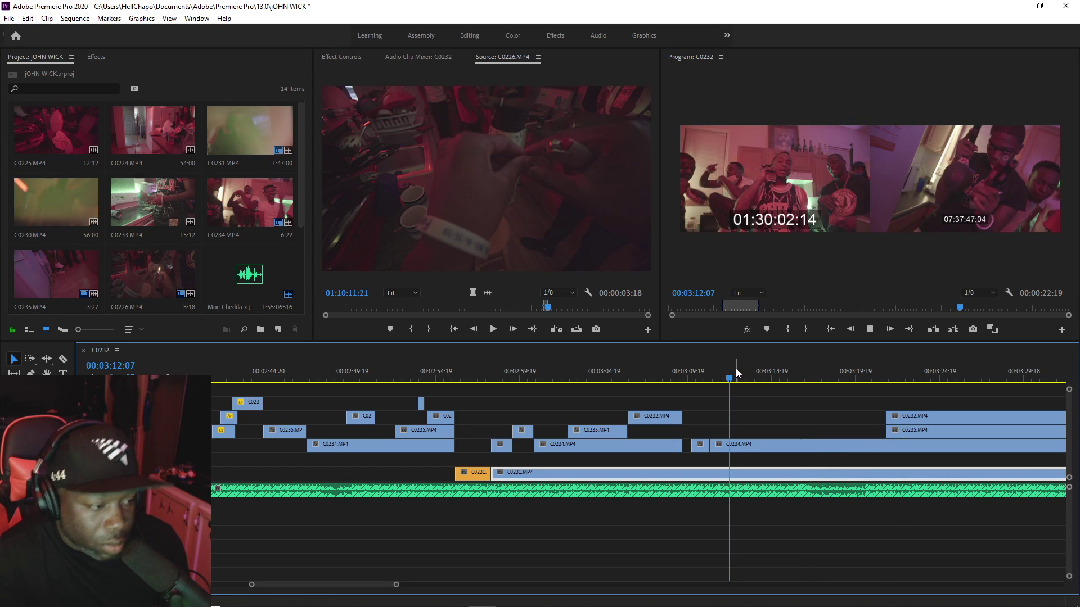
Step: Split C0234.MP4 at about 00:03:13:05 and trim the later section's start forward to about 00:03:17:13
key(c)
key(space)
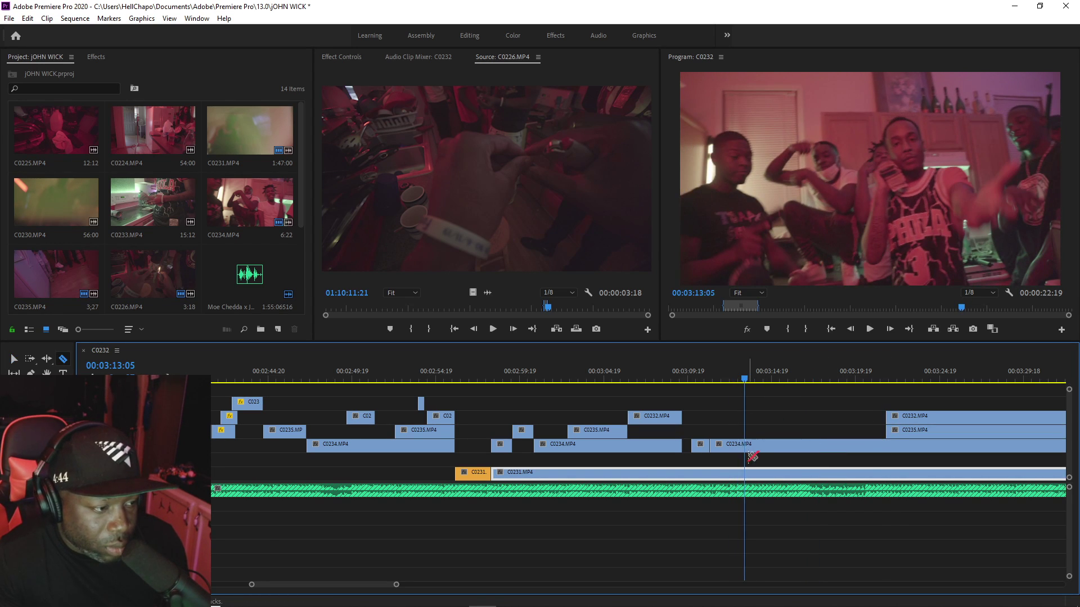
click(749, 446)
key(space)
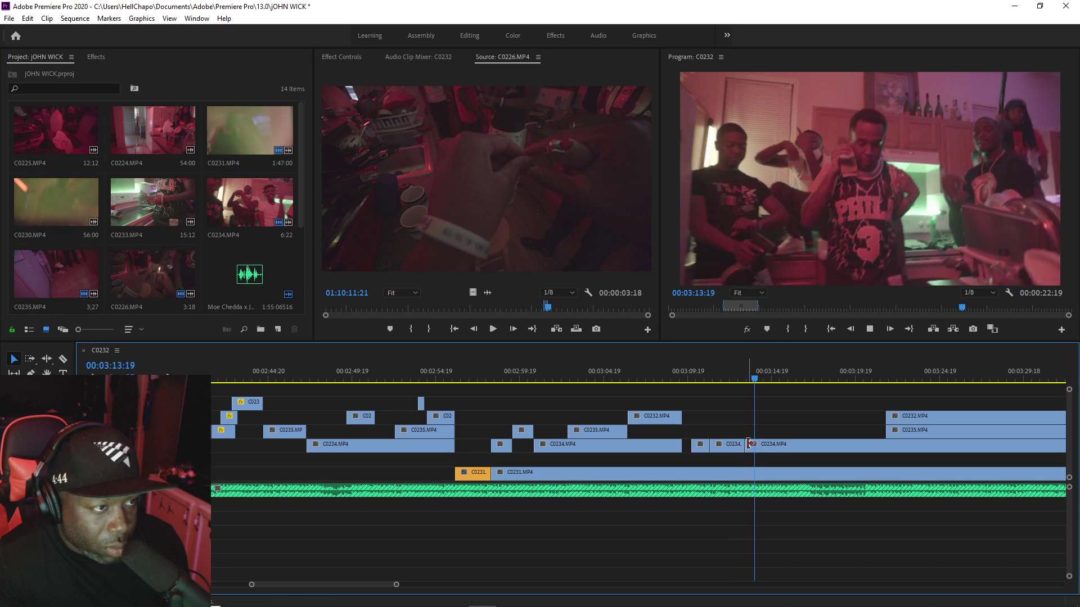
key(space)
drag(749, 444, 821, 444)
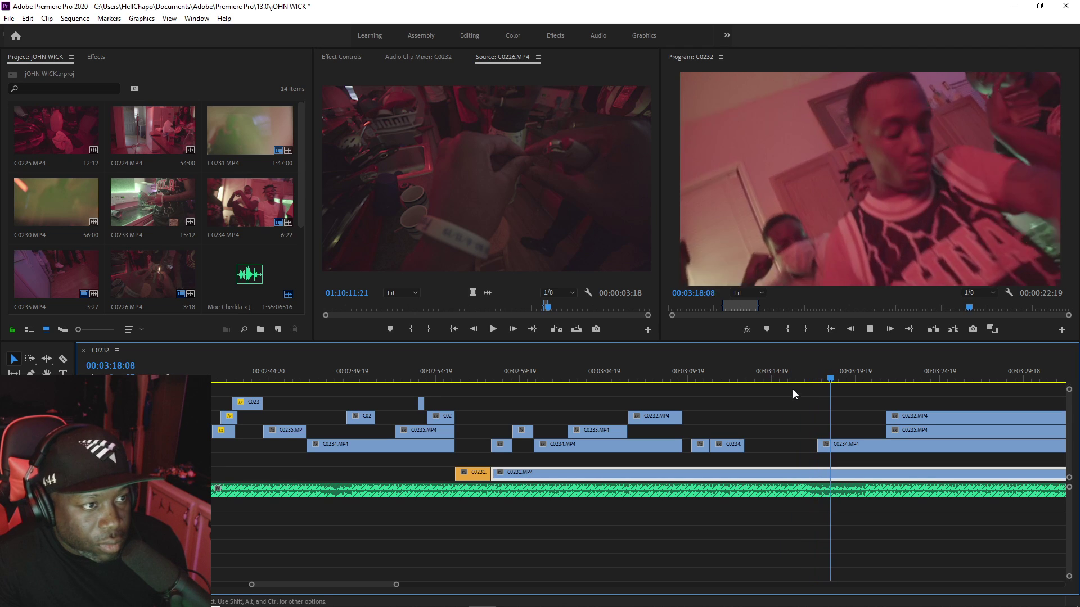
Step: Split C0234.MP4 at about 00:03:19:16, trim the later section's start forward to about 00:03:23:04, and play on from the split
key(space)
key(c)
click(860, 446)
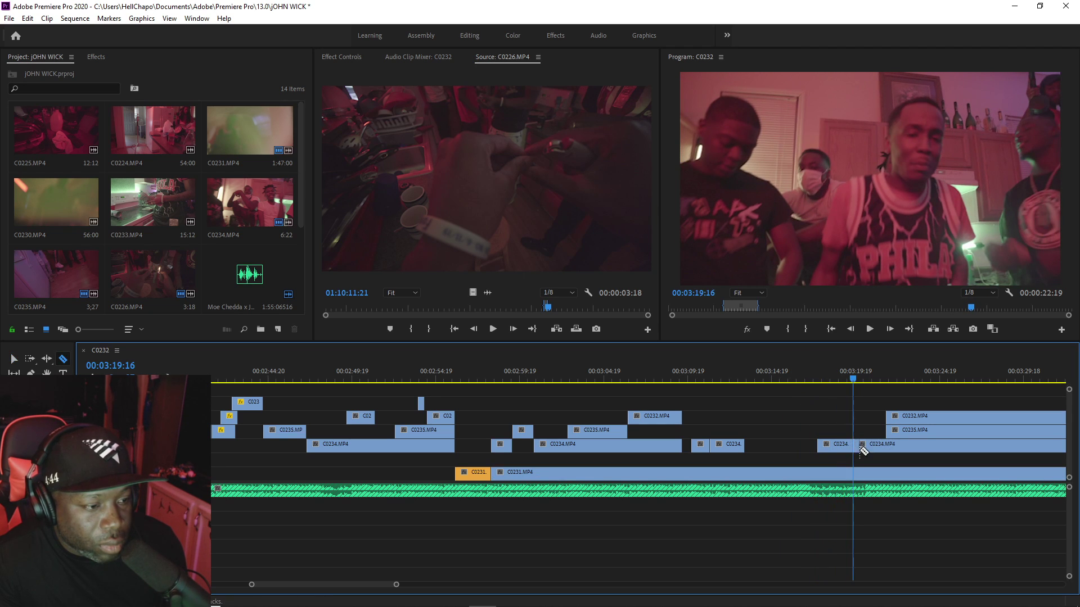
drag(873, 443, 905, 442)
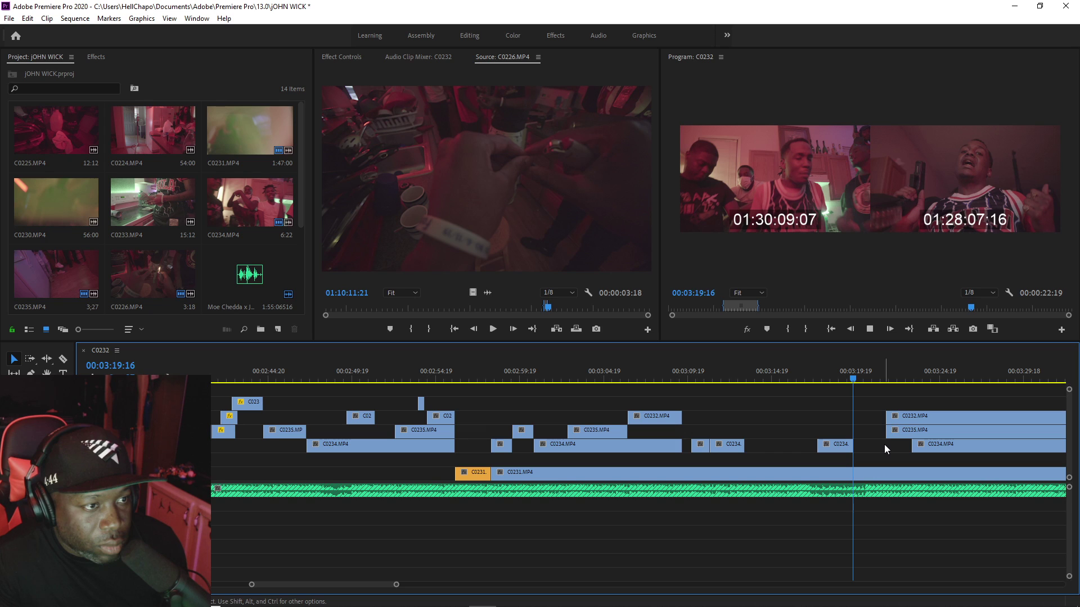
key(space)
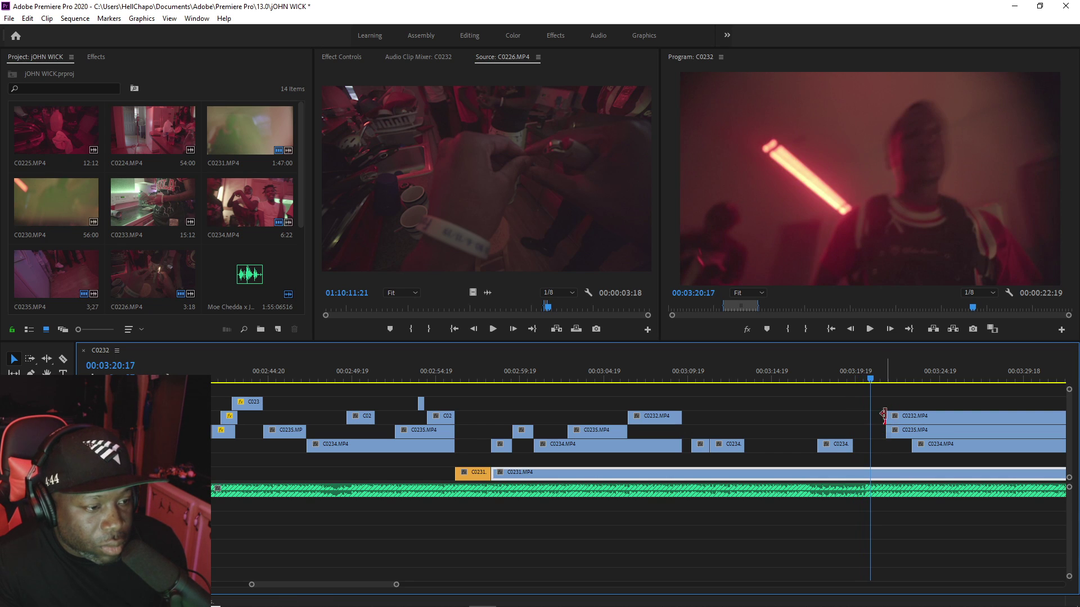
Step: Extend the start of the C0232.MP4 section back to the end of the C0234.MP4 section at 00:03:13:05 and replay the cut
drag(883, 414, 847, 414)
key(space)
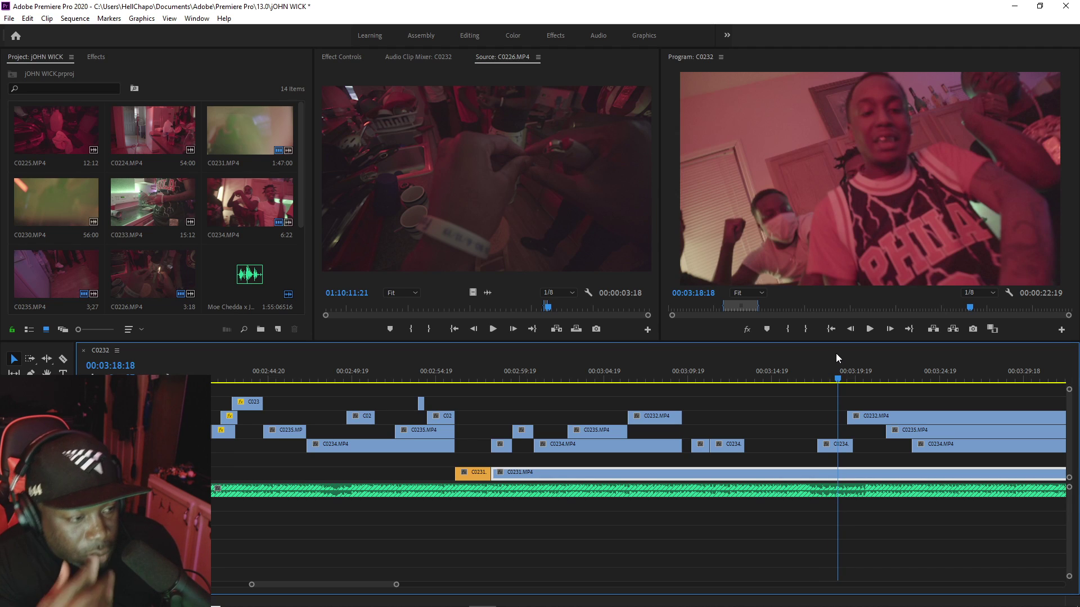
drag(847, 416, 735, 423)
click(738, 366)
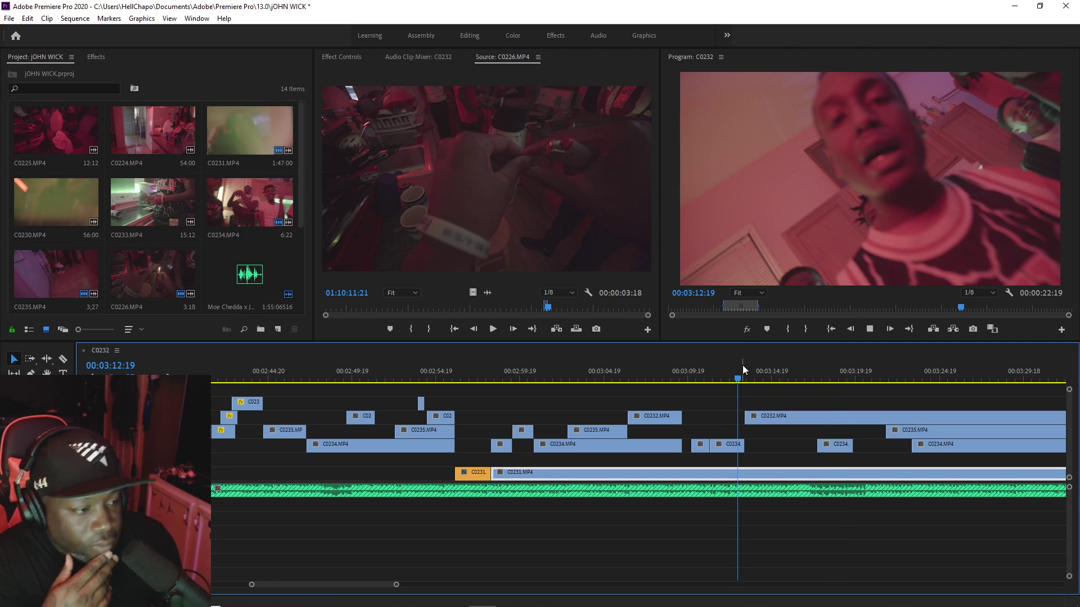
key(space)
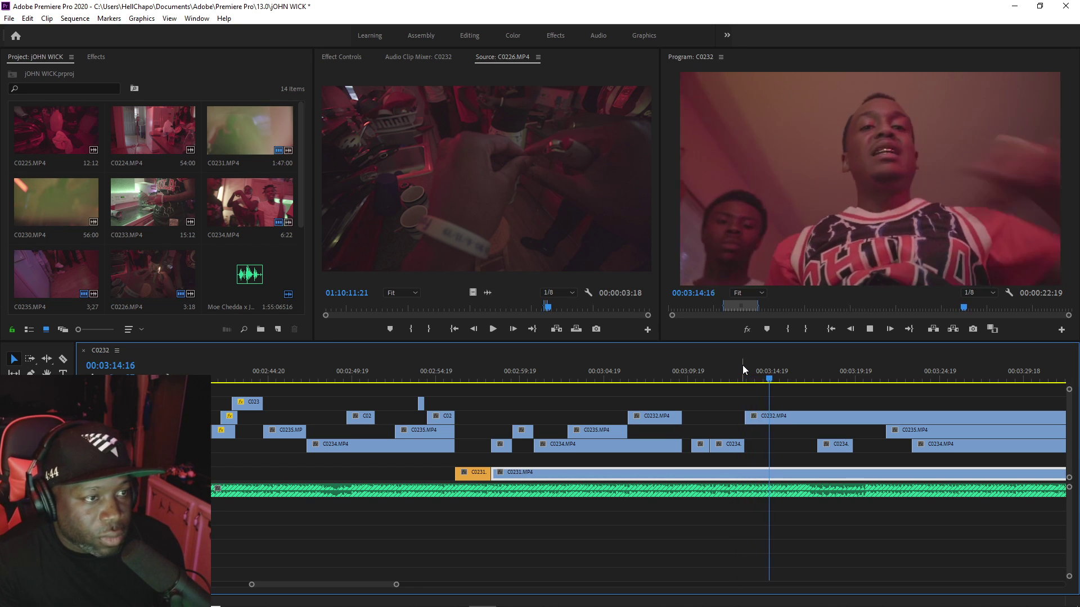
Step: Split C0232.MP4 at about 00:03:15:21, trim the later section's start forward to about 00:03:19:16, and replay the transition
key(space)
key(c)
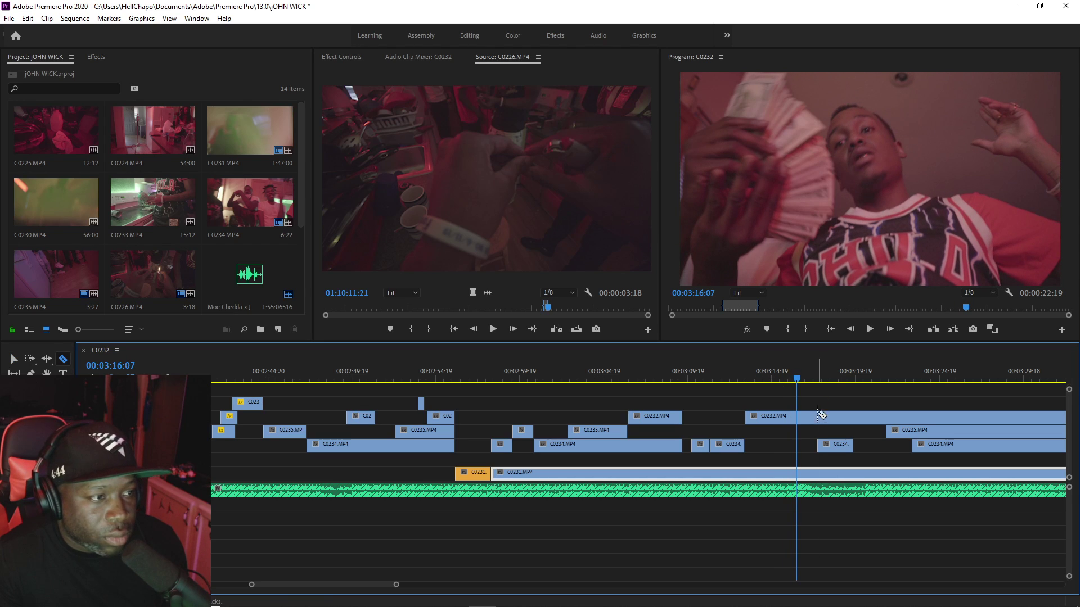
click(792, 418)
drag(793, 416, 854, 416)
click(783, 371)
key(space)
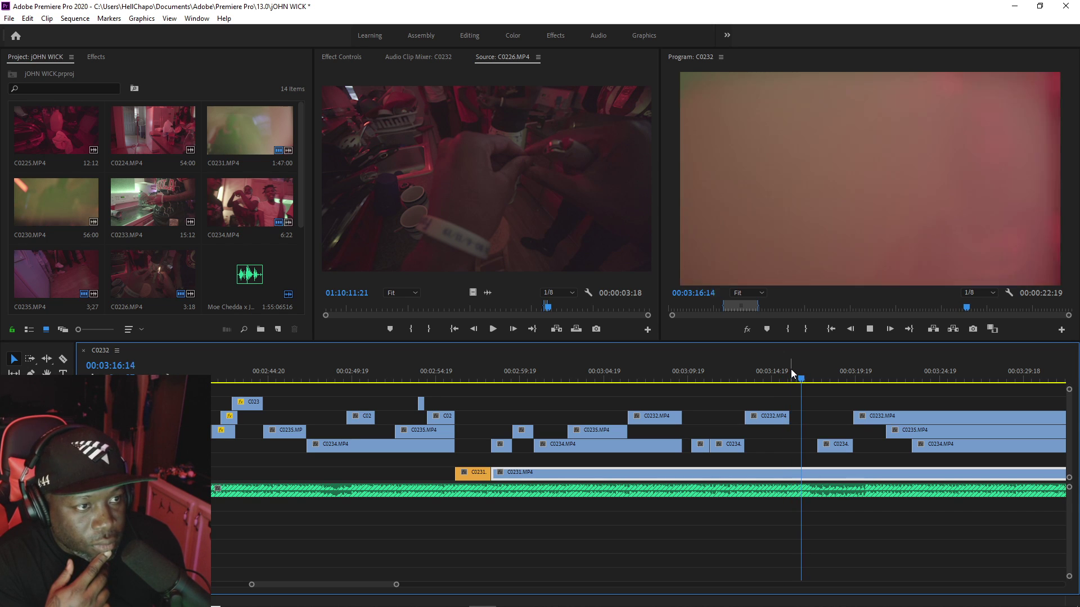
Step: Split C0231.MP4 at both edges of the gap between the C0232.MP4 and C0234.MP4 sections, from 00:03:15:21 to about 00:03:17:13
key(space)
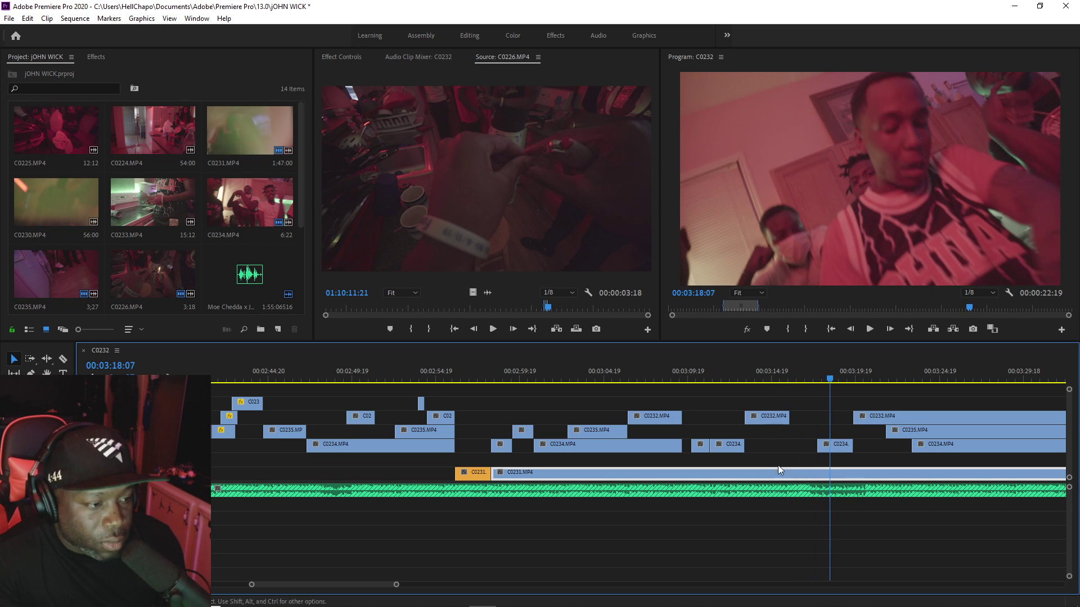
key(c)
click(797, 472)
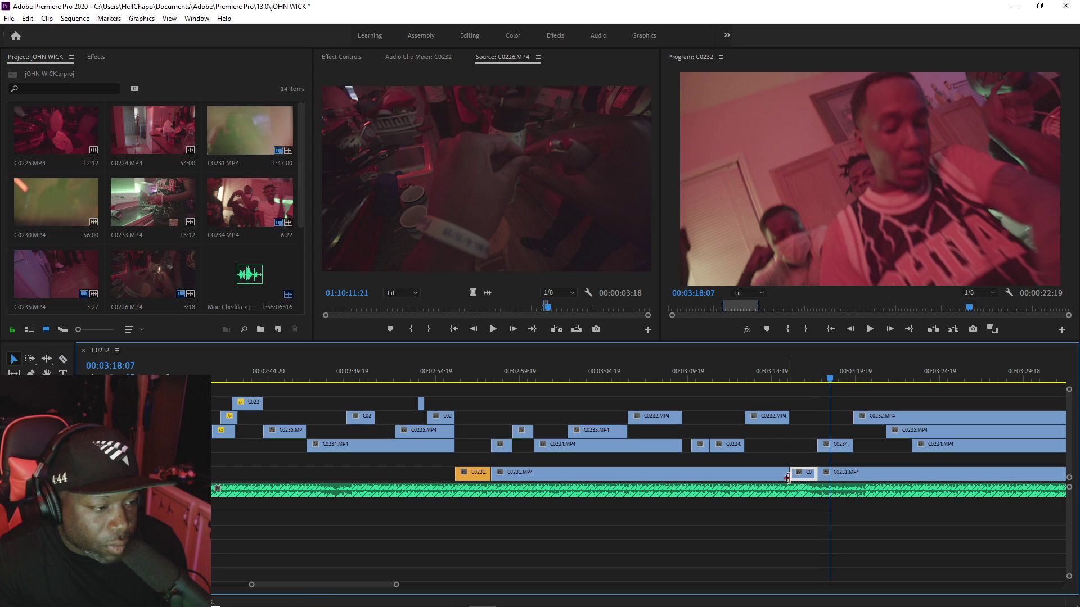
Step: Reduce the earlier C0231.MP4 section to the short gap near 00:03:09:15, trim the C0234.MP4 end back to the C0235.MP4 start, and save
drag(750, 472, 512, 473)
drag(685, 475, 684, 479)
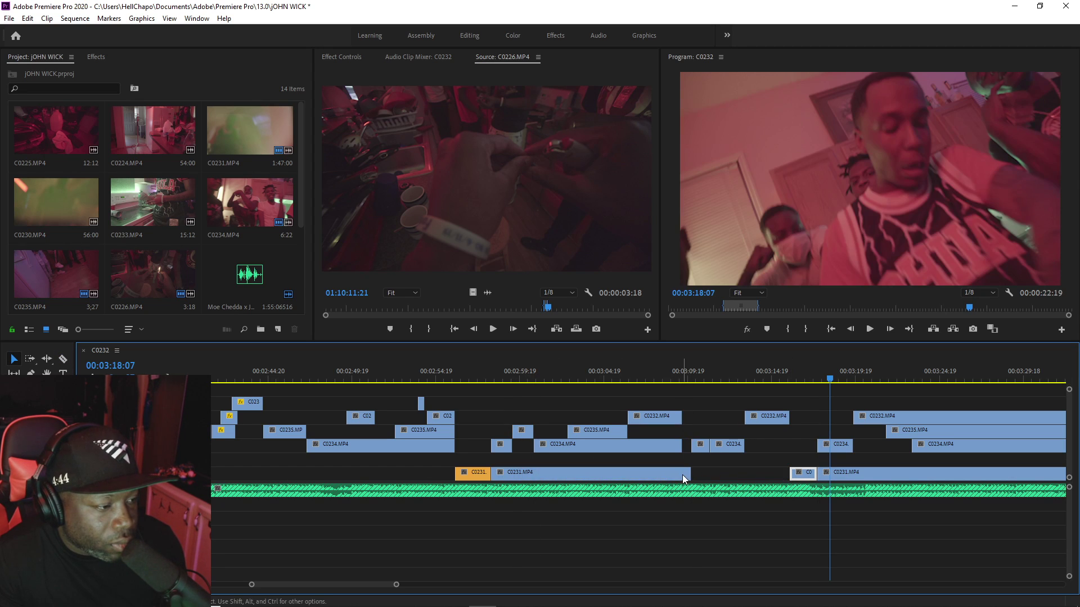
click(666, 479)
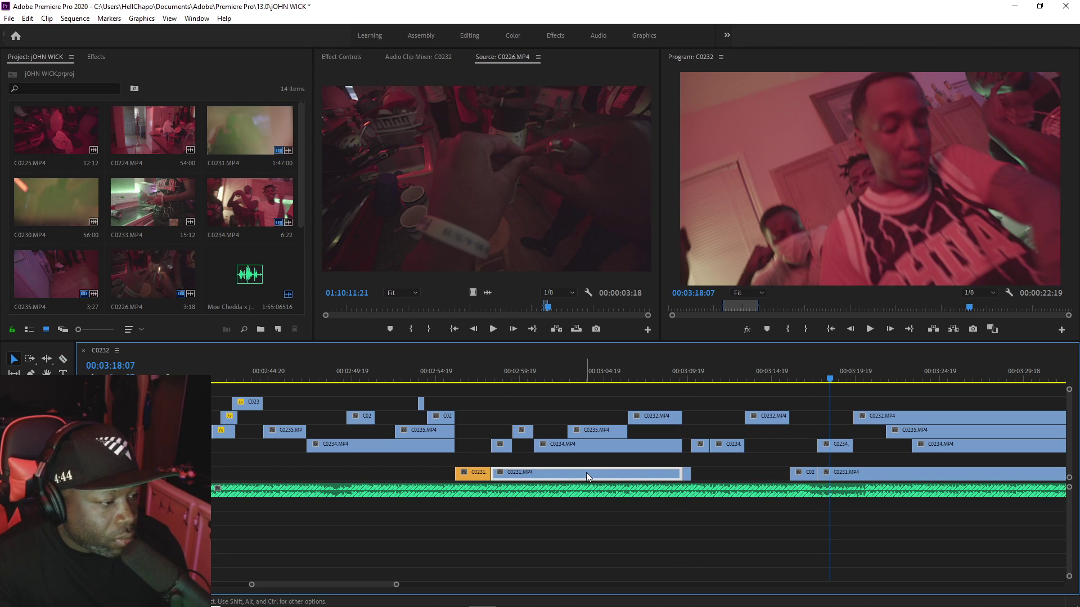
key(Delete)
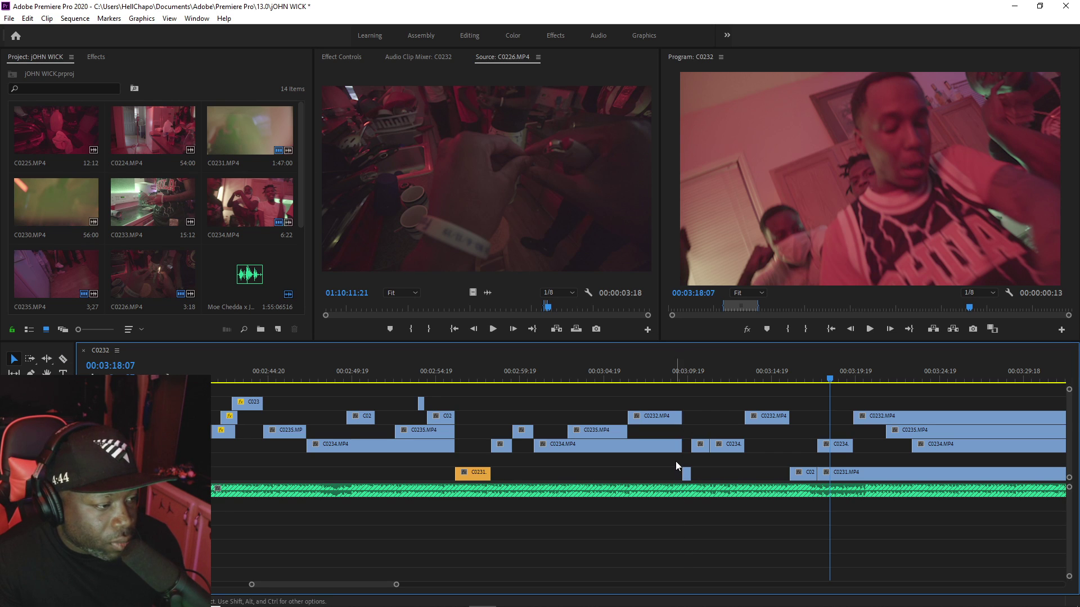
drag(679, 447, 573, 444)
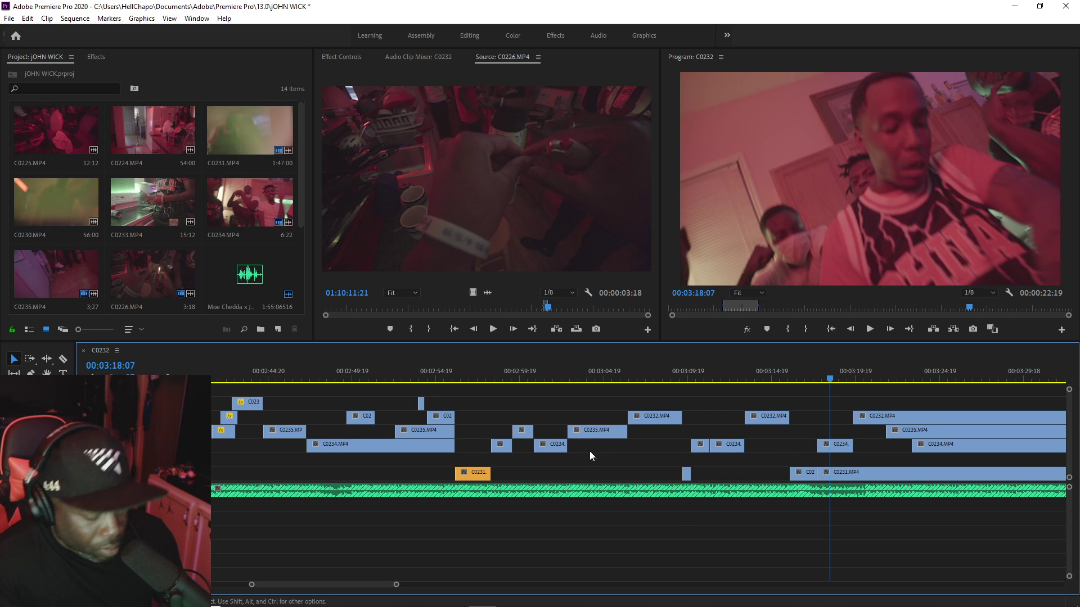
key(ctrl+s)
Step: Open the short C0231.MP4 piece at 00:03:15:21 in the source view and give it the Mango label
double_click(808, 477)
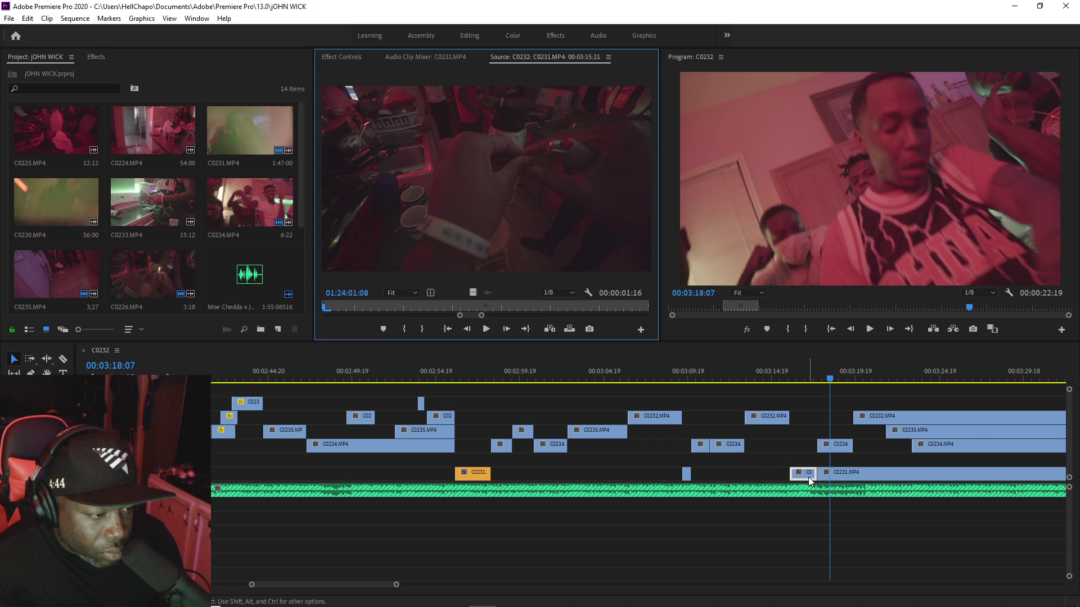
right_click(808, 477)
mouse_move(916, 382)
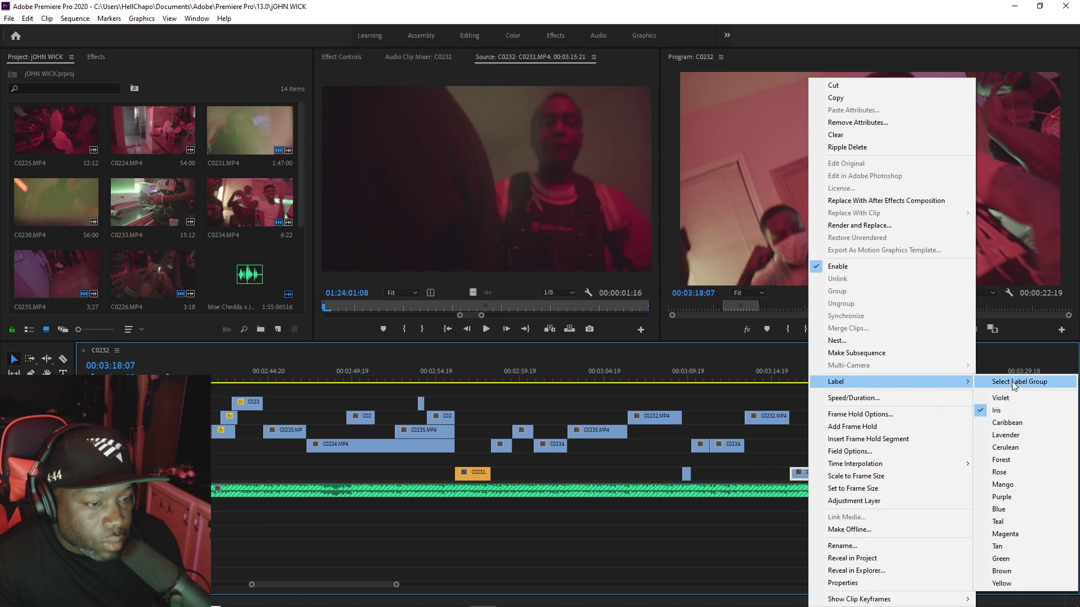
click(1003, 484)
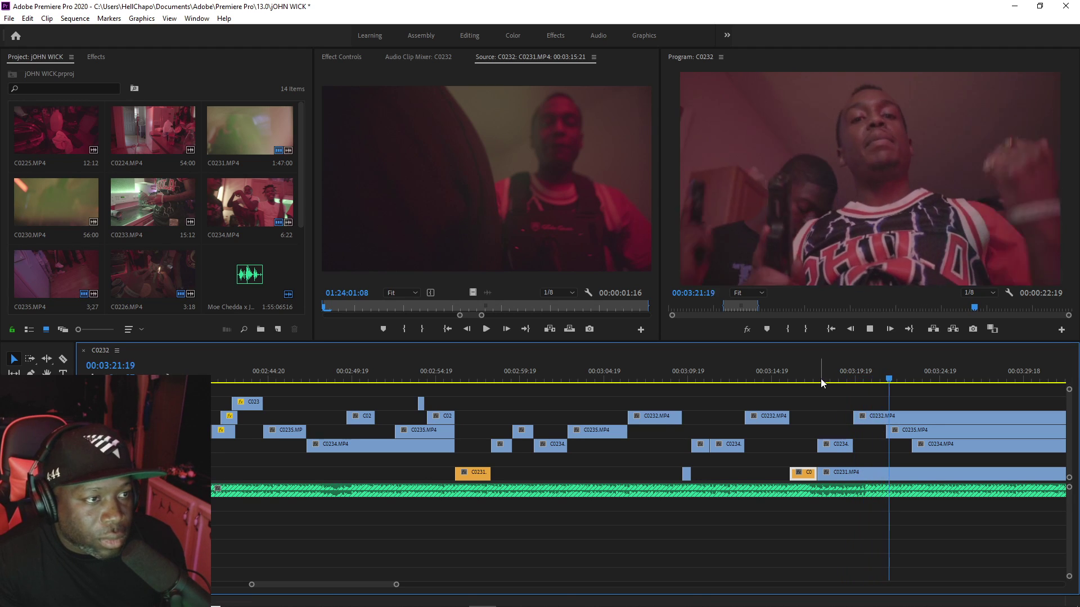
Step: Replay from 00:03:19:11, split C0232.MP4 at about 00:03:21:07, and trim the later section's start forward to about 00:03:24:16
click(850, 376)
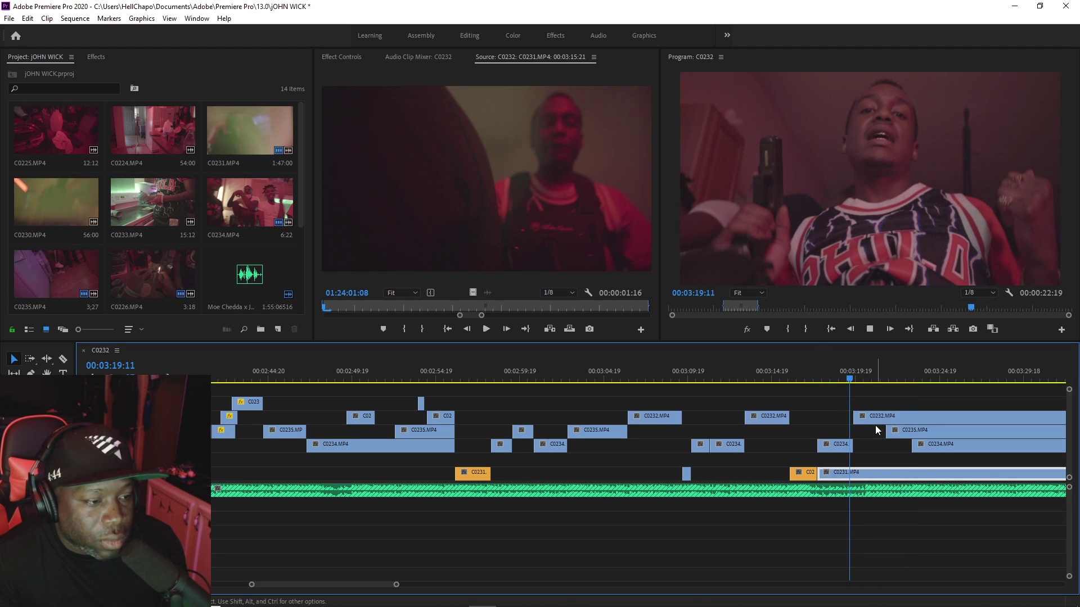
key(space)
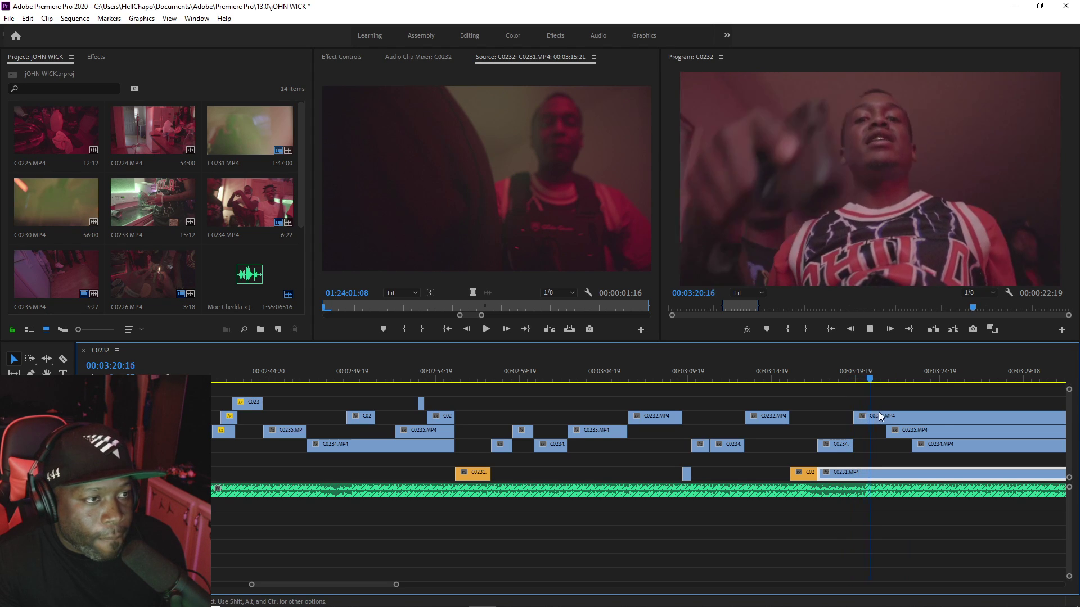
key(c)
click(881, 417)
drag(885, 416, 938, 416)
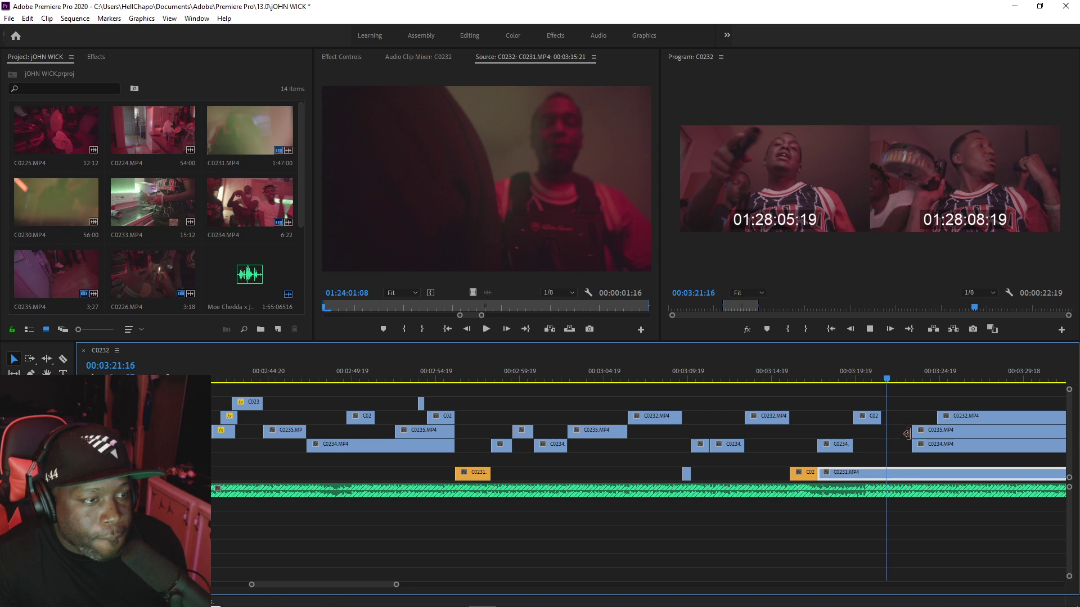
Step: Trim C0231.MP4's start to about 00:03:21:09, and split C0232.MP4 at 00:03:26:10, trimming its later section's start to about 00:03:30:05
drag(818, 472, 882, 464)
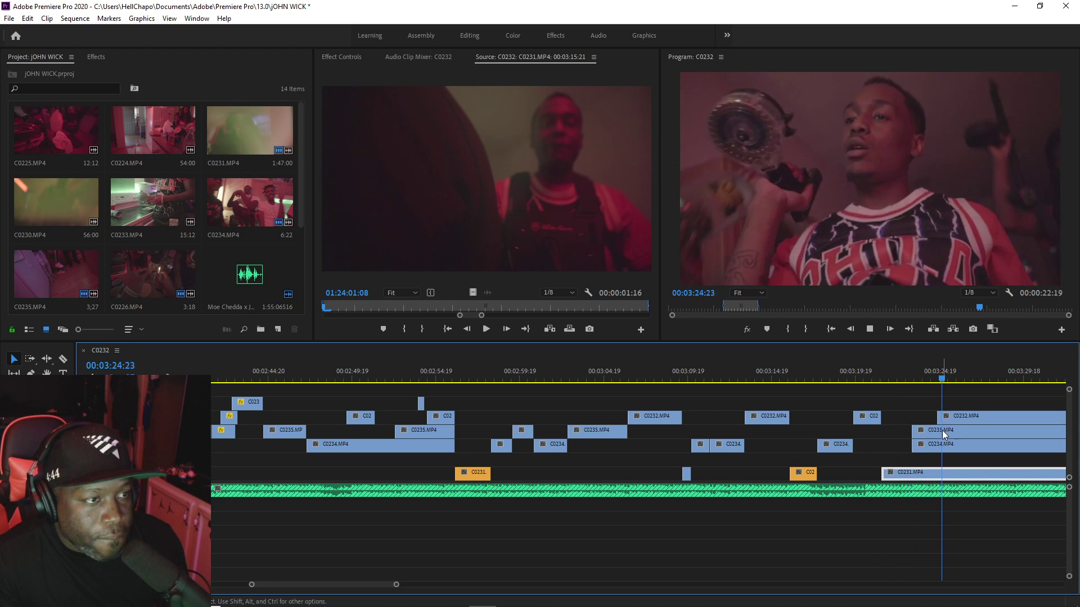
key(space)
ctrl+click(974, 419)
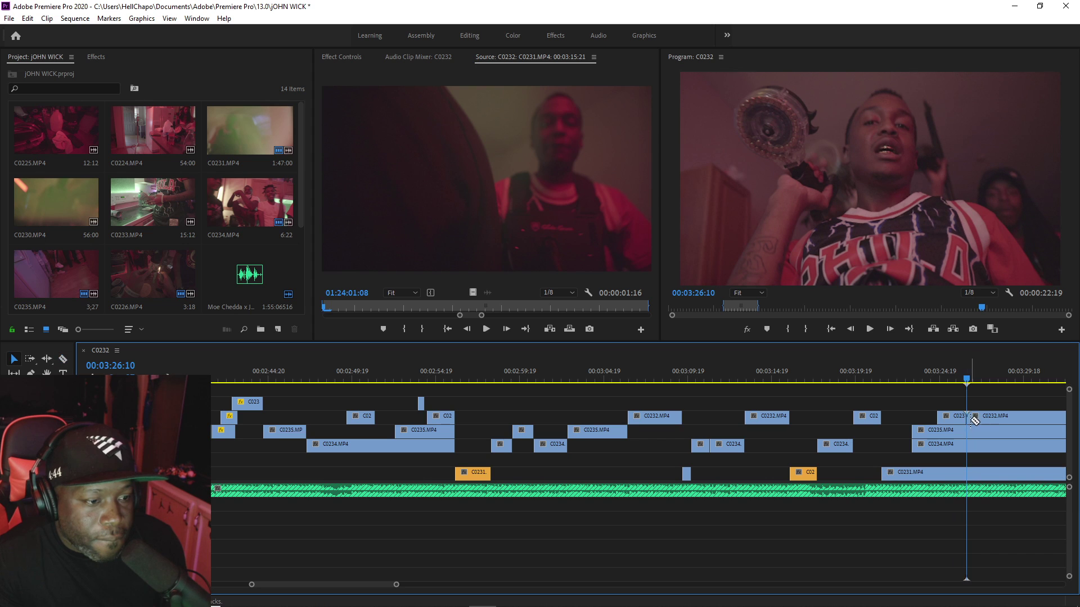
drag(999, 410, 1033, 415)
Step: Replay from about 00:03:23:03, split C0235.MP4 at 00:03:24:15 where the C0232.MP4 section starts, and delete the piece before the cut
click(914, 363)
key(space)
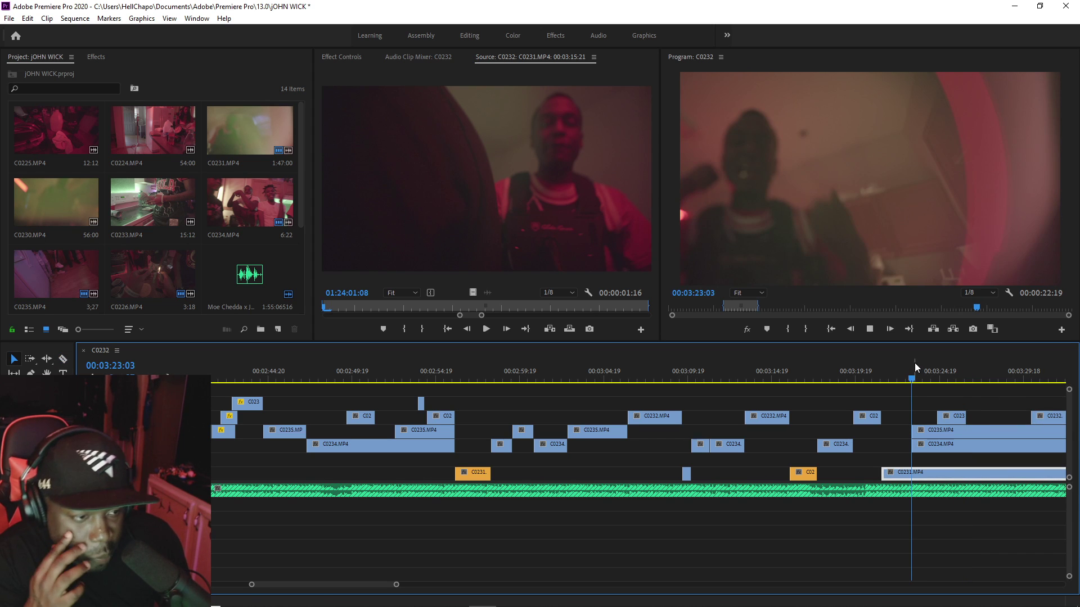
key(space)
key(c)
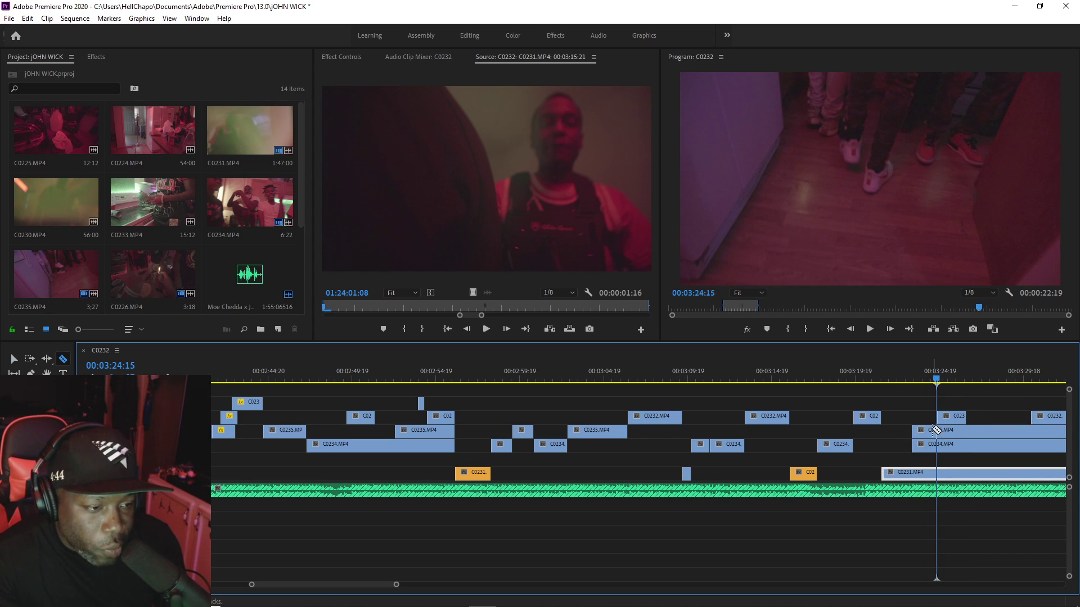
key(v)
click(932, 434)
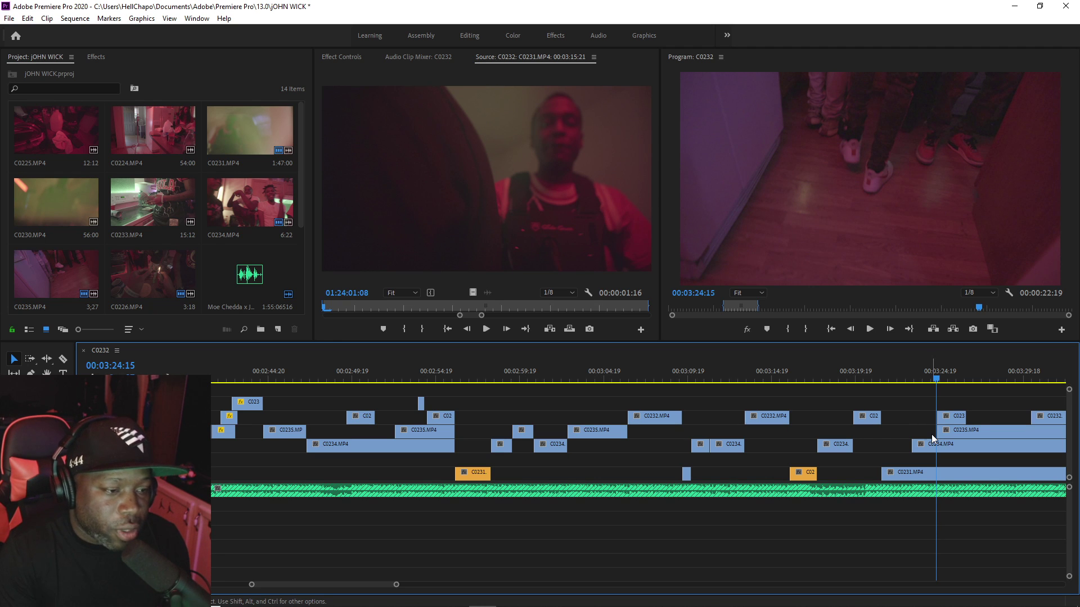
Step: Replay from about 00:03:21:16 and split C0235.MP4 at both edges of the C0232.MP4 gap, at about 00:03:26:10 and 00:03:30:05
click(886, 363)
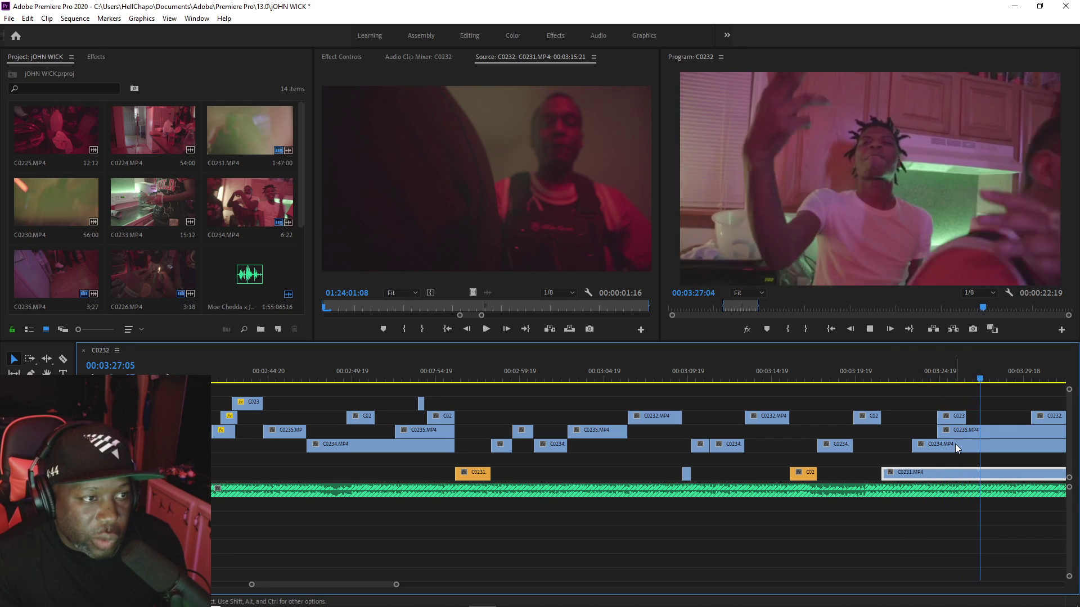
key(c)
click(968, 431)
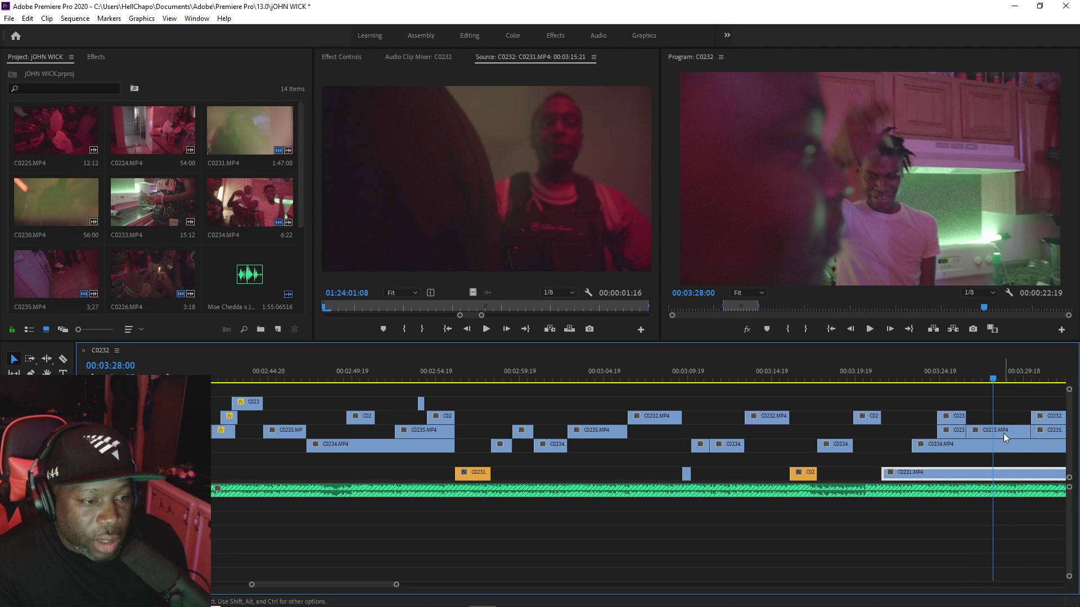
click(1004, 430)
Step: Replay the middle C0235.MP4 piece and split it at about 00:03:27:10 and 00:03:28:18
key(space)
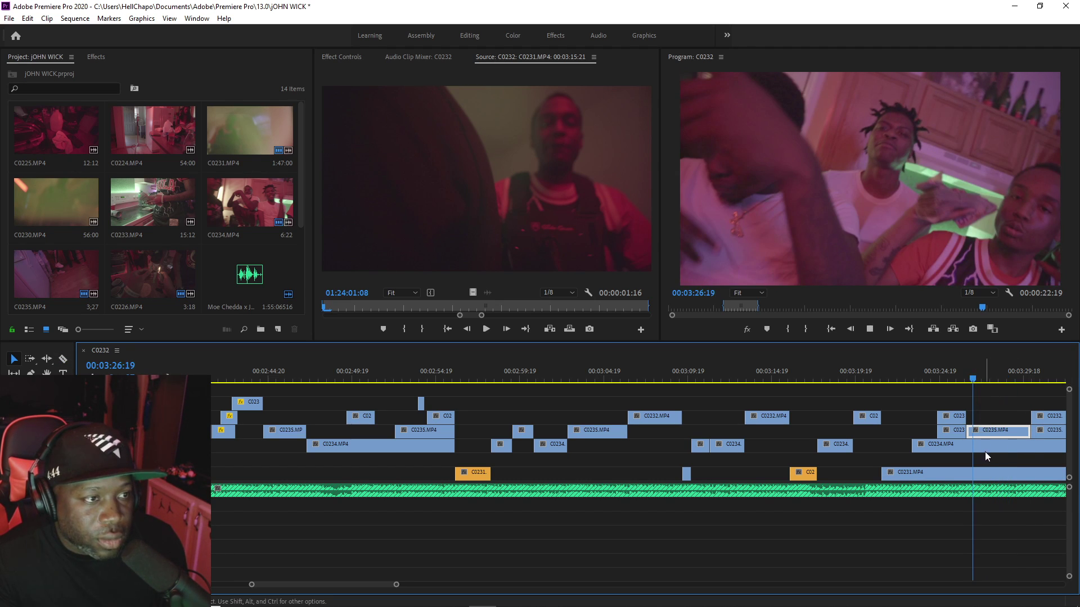
key(c)
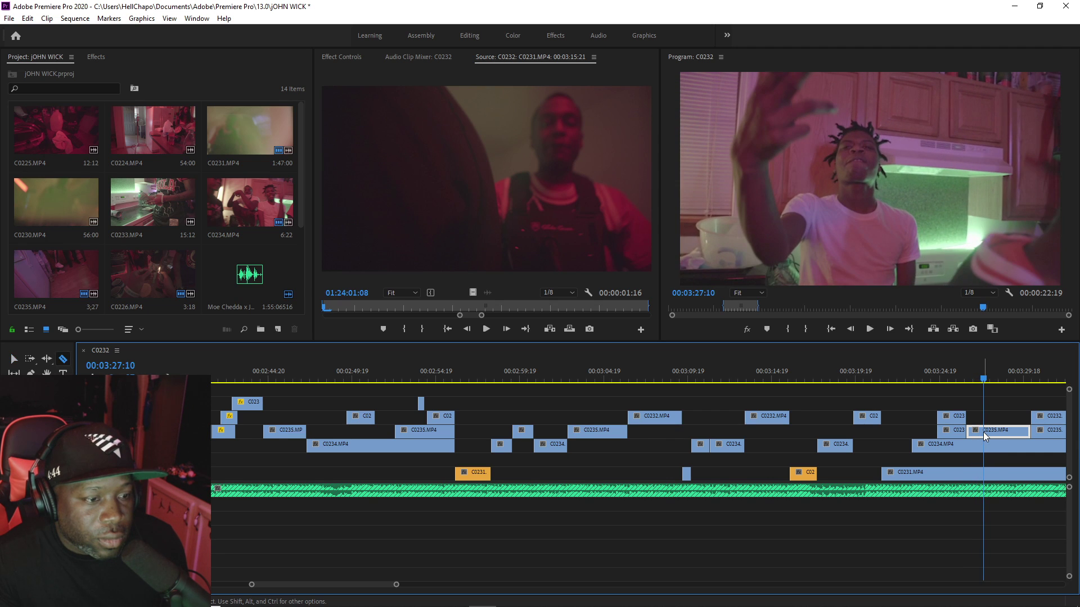
click(982, 431)
key(space)
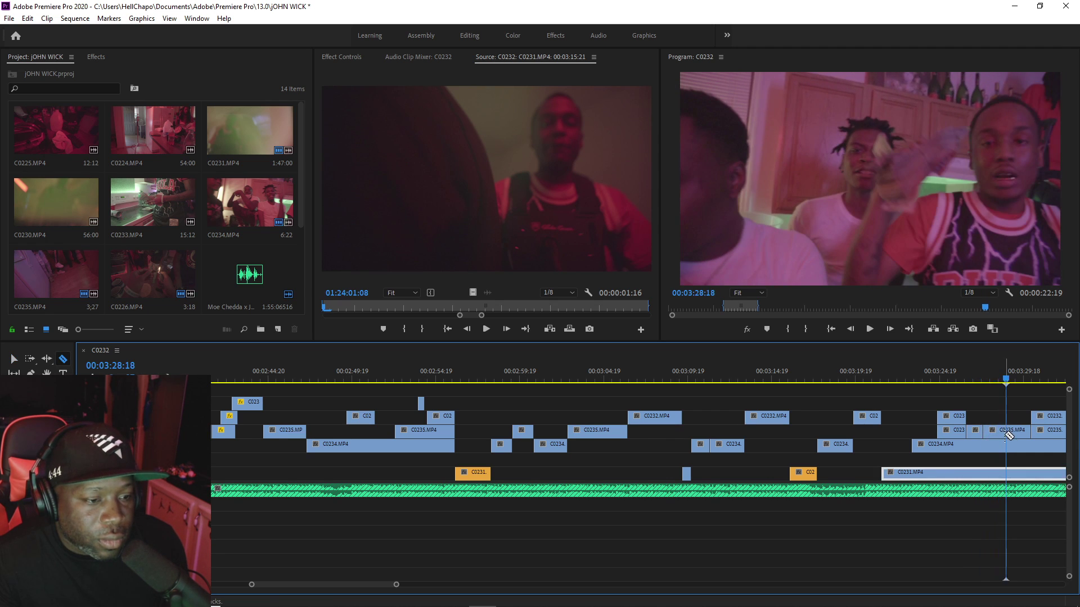
Step: Set the speed of the C0235.MP4 piece between 00:03:27:10 and 00:03:28:18 to 200%
key(v)
right_click(999, 434)
click(957, 398)
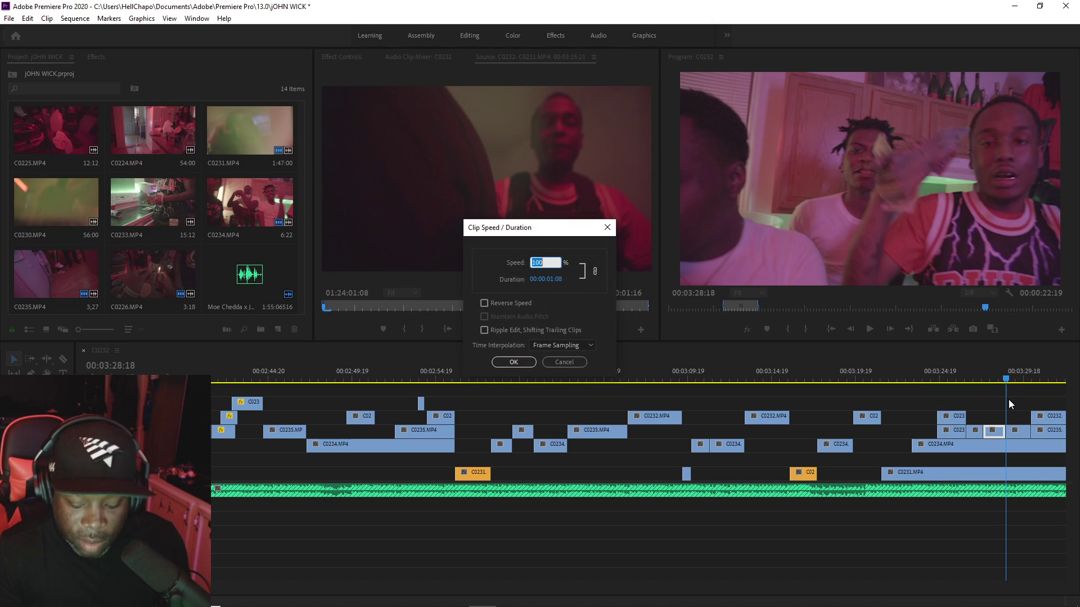
text(200)
key(Return)
Step: Move the sped-up C0235.MP4 piece onto the uppermost used video track above the orange C0231.MP4 section near 00:02:56, and play it back
drag(997, 433, 521, 408)
click(447, 374)
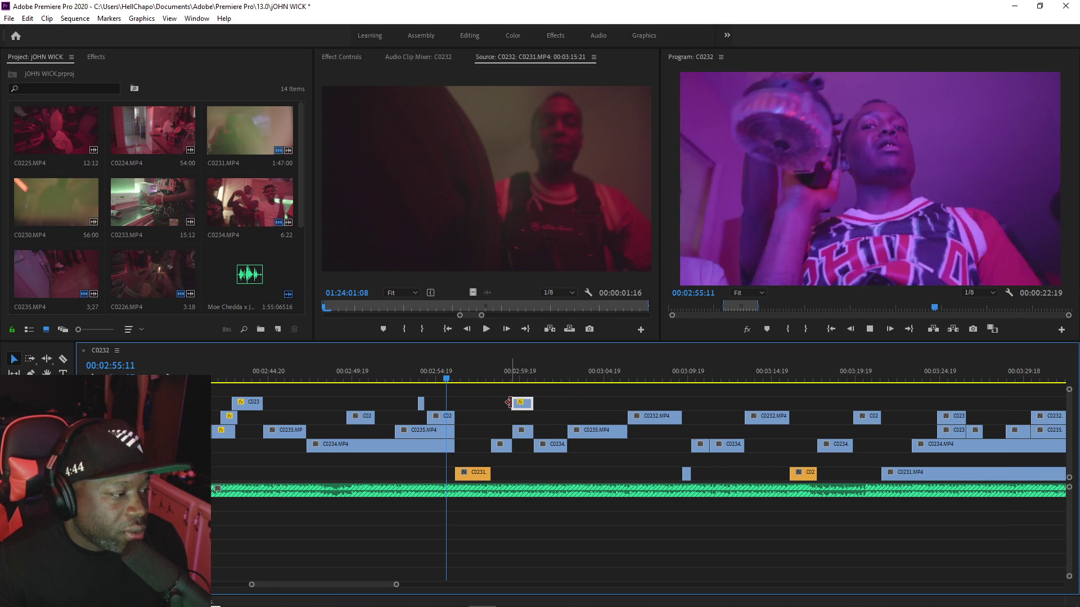
drag(522, 408, 469, 409)
key(space)
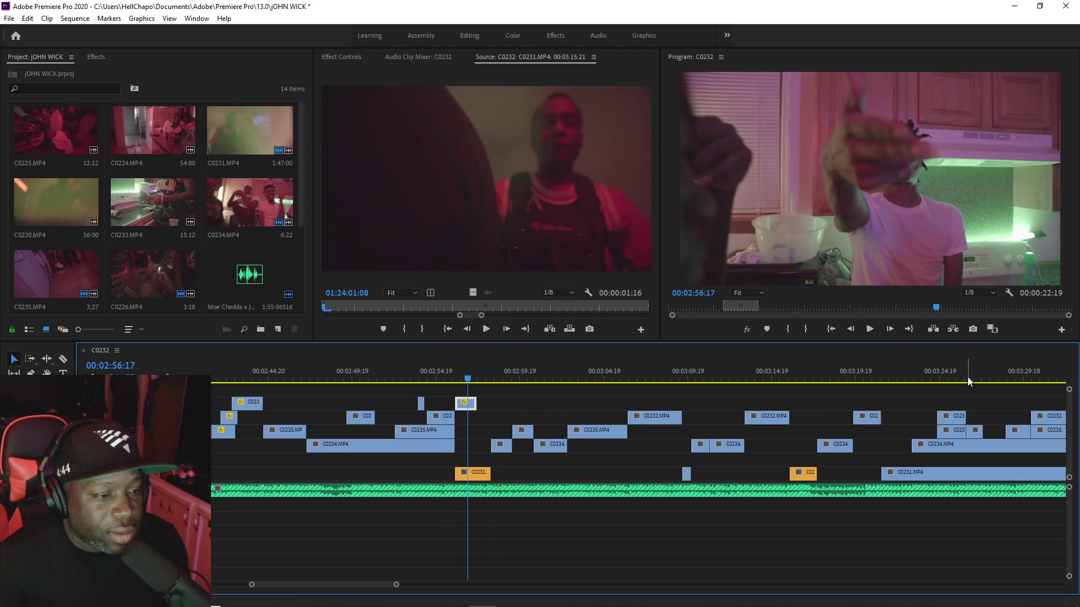
click(949, 379)
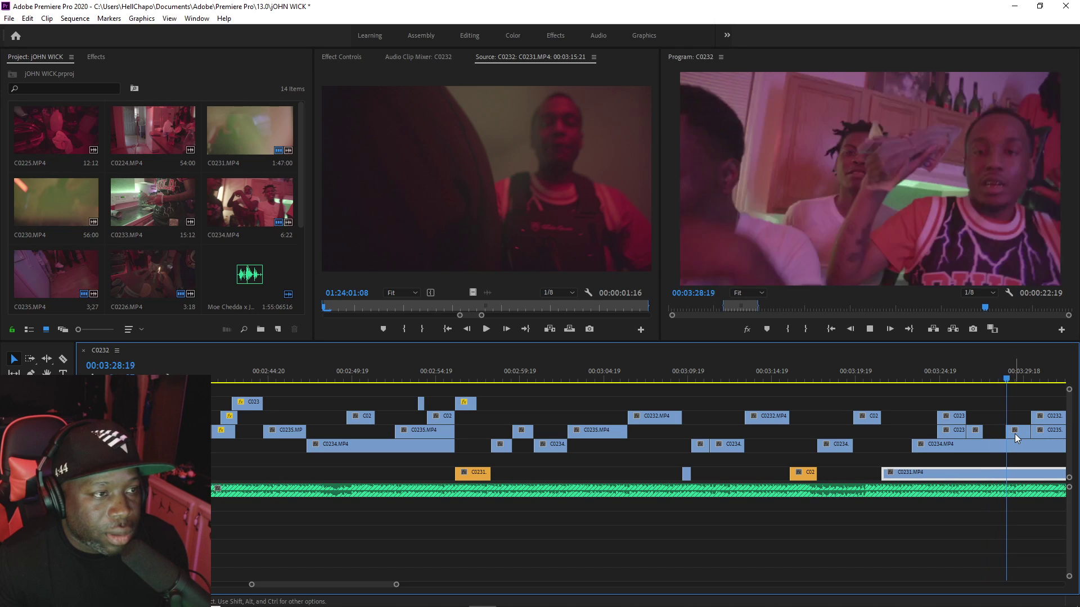
key(space)
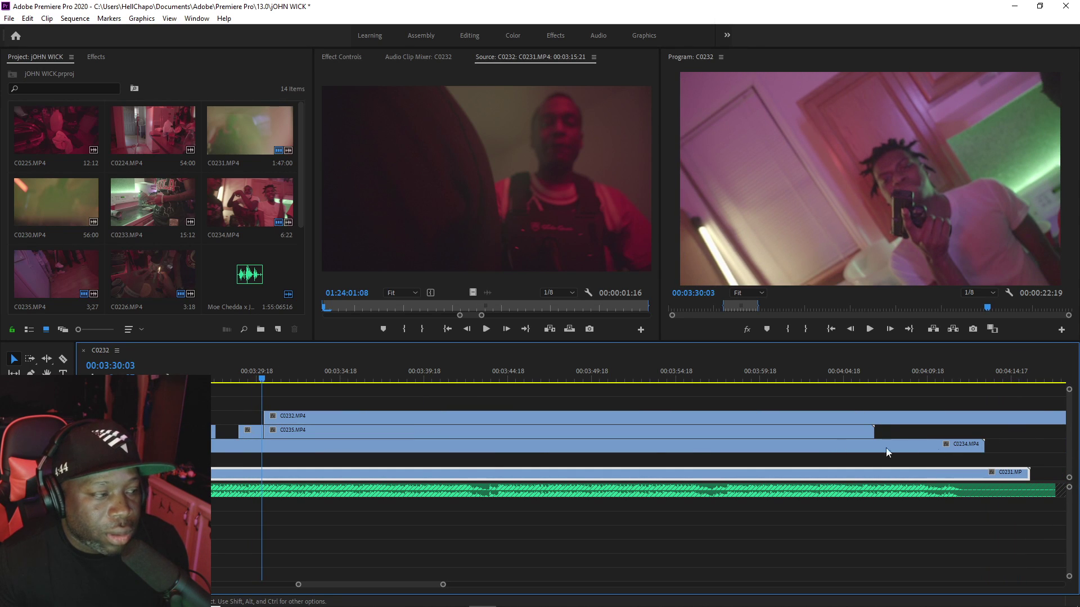
key(space)
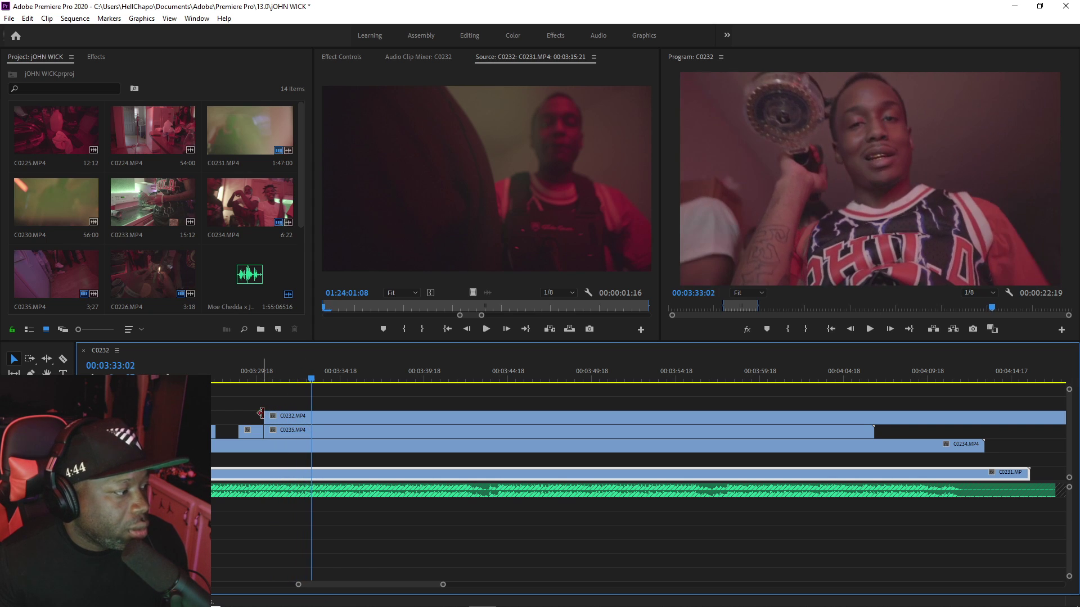
drag(265, 416, 312, 416)
click(277, 372)
drag(279, 368, 272, 371)
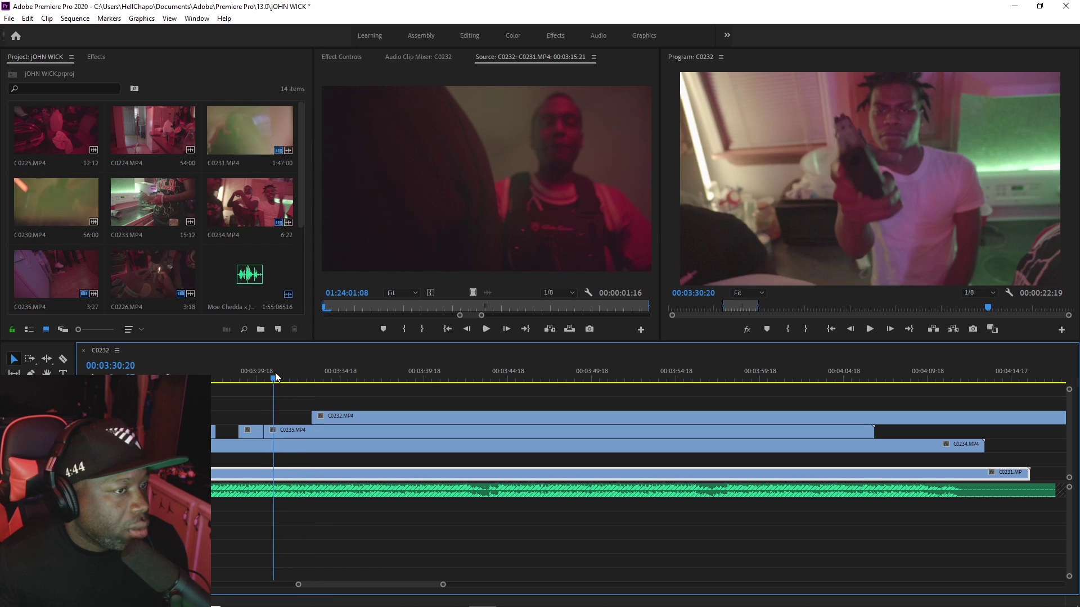
key(c)
click(273, 431)
key(space)
key(space)
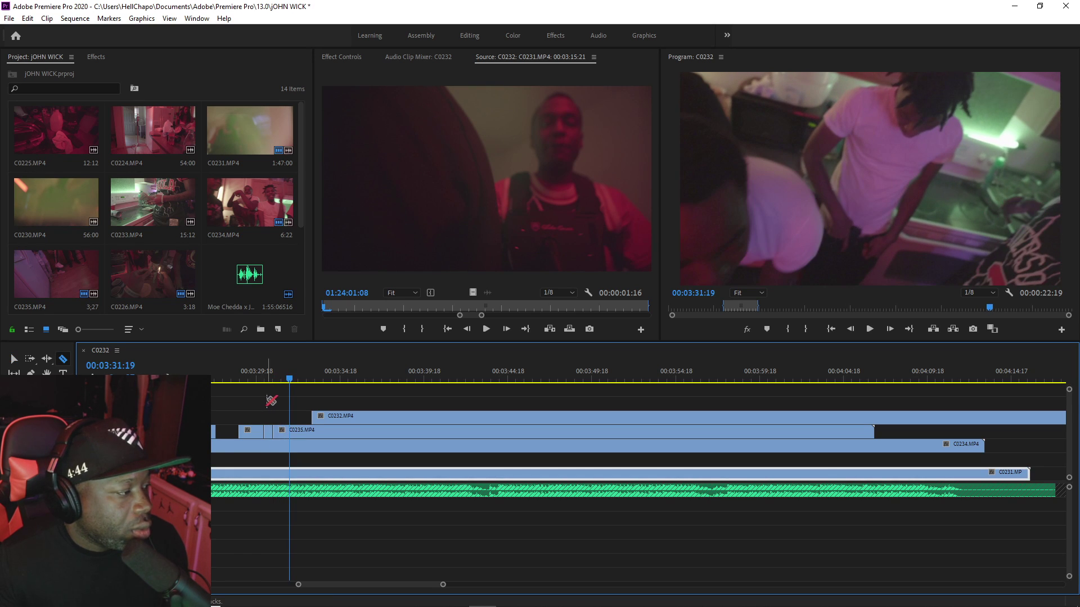
key(ctrl+z)
Step: Trim the last C0232.MP4 section's start forward to about 00:03:35:05 and replay the C0235.MP4 footage up to 00:03:30:03
key(v)
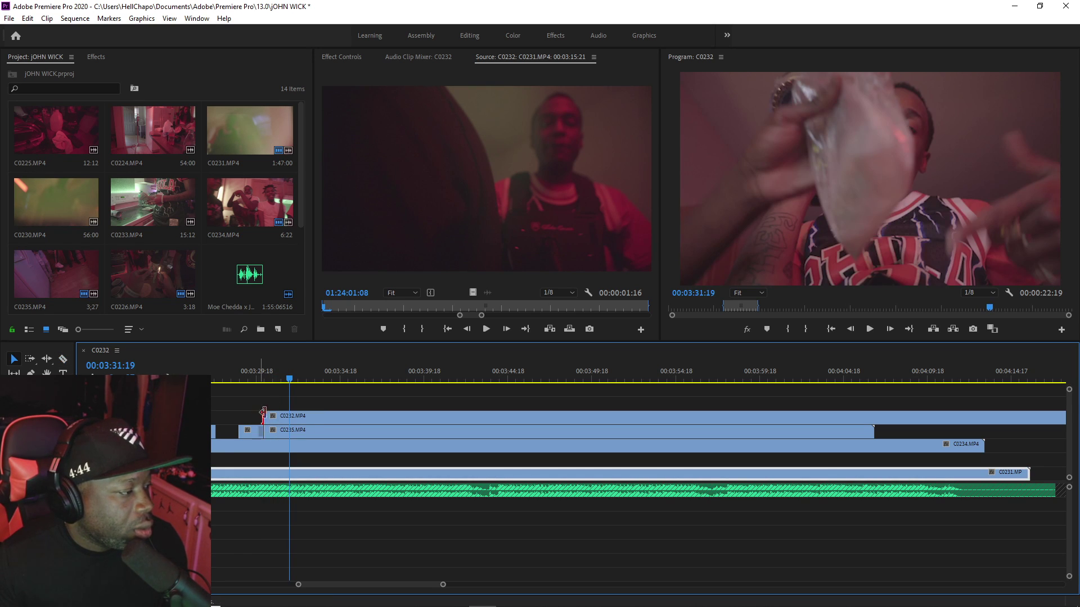
drag(264, 418, 348, 417)
click(252, 379)
key(space)
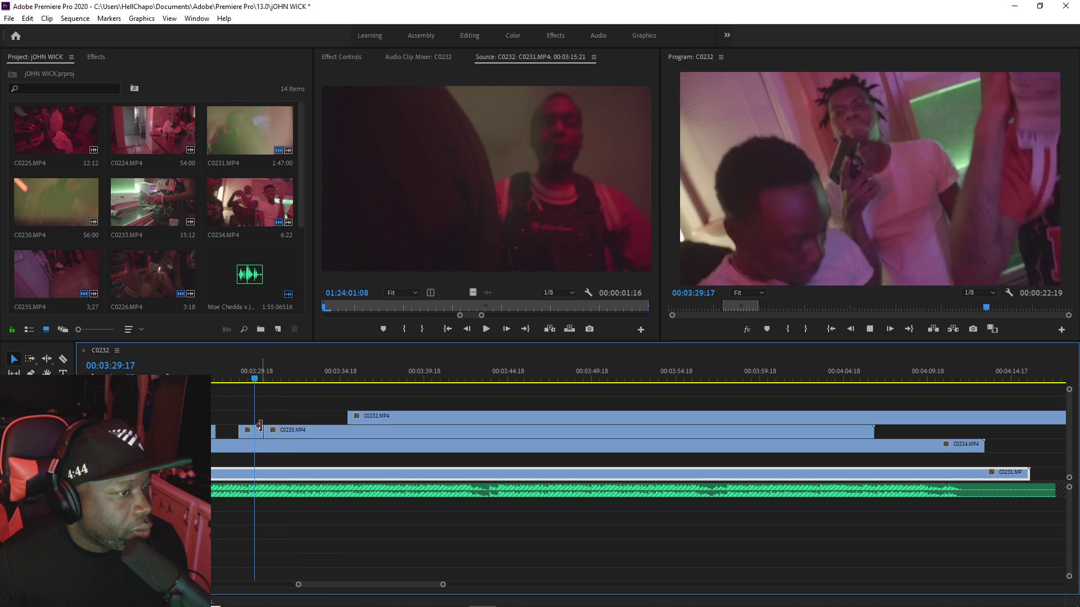
key(space)
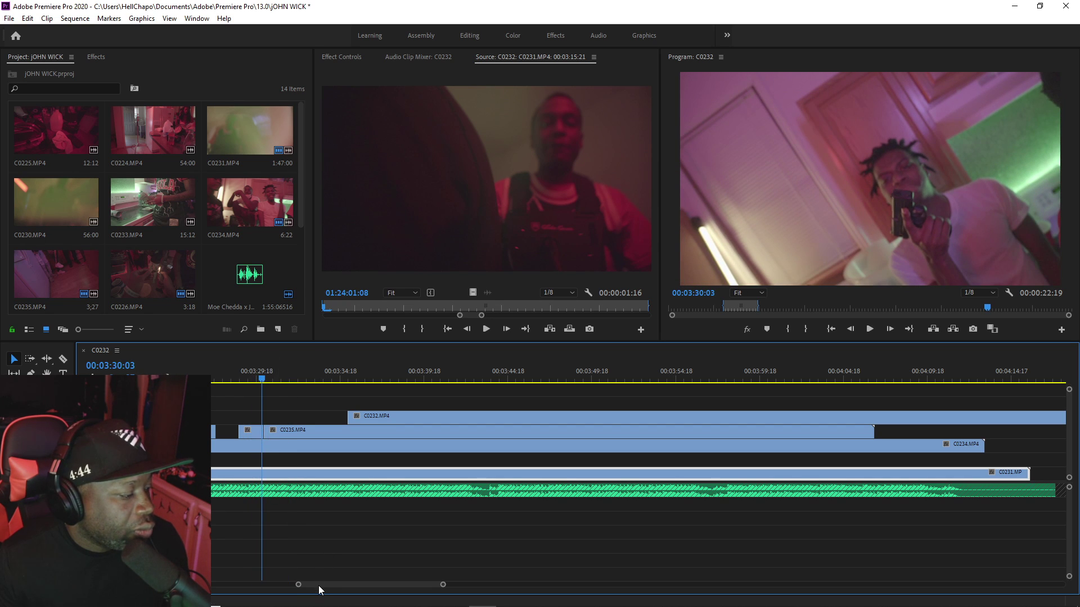
Step: Move the short C0235.MP4 piece ending near 00:03:30:03 over the sped-up piece above the orange C0231.MP4 section near 00:02:56
drag(319, 589, 292, 586)
drag(672, 431, 281, 404)
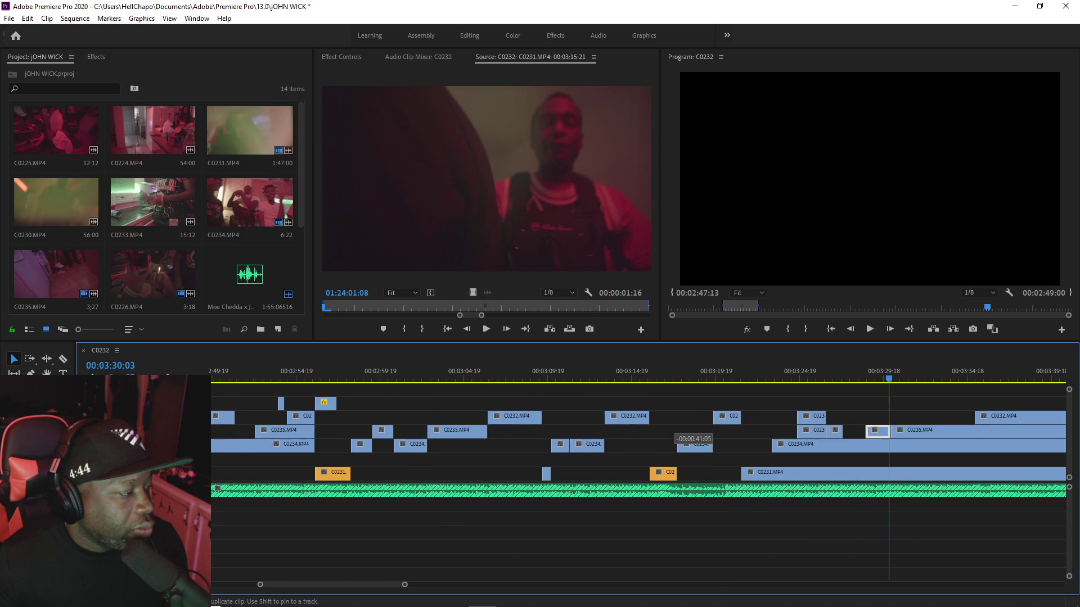
drag(417, 405, 325, 401)
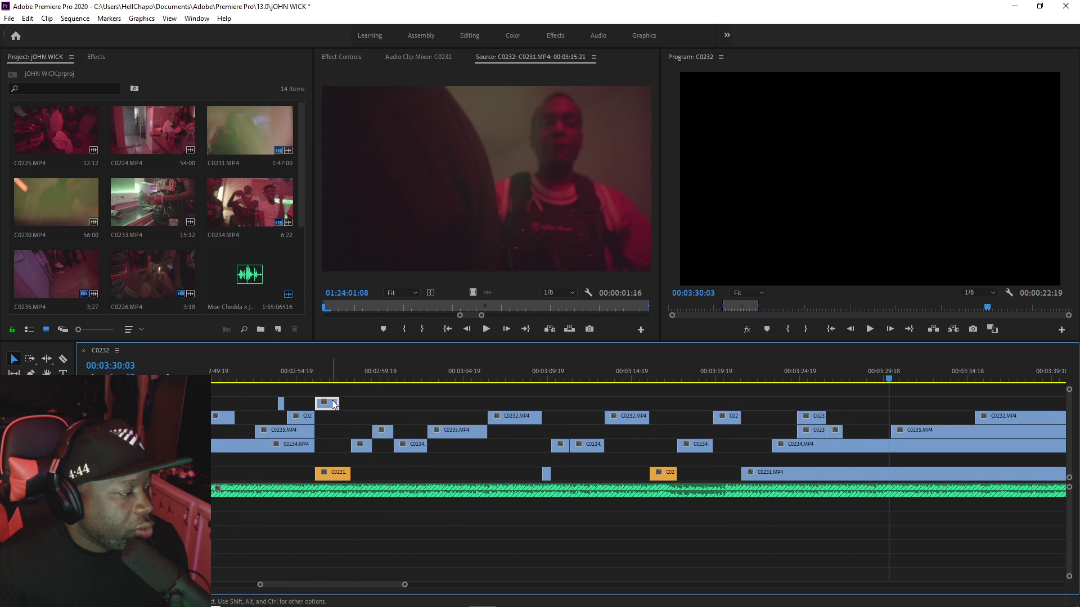
Step: Set the speed of the moved C0235.MP4 piece to 30%
right_click(333, 404)
click(343, 396)
text(3)
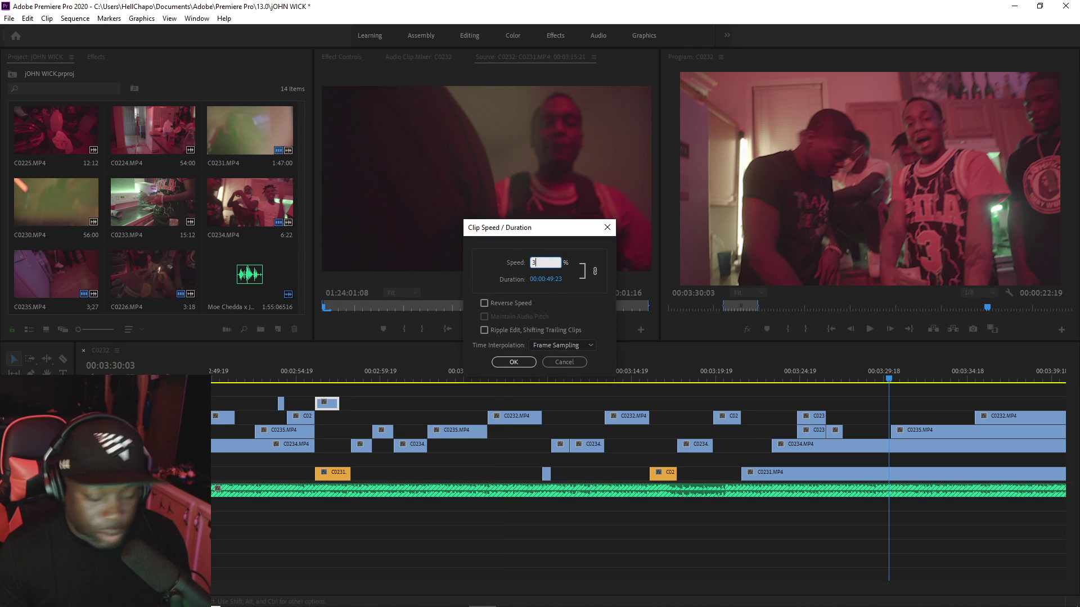
text(0)
key(Return)
Step: Replay the slowed C0235.MP4 piece, split it at 00:02:56:18, and extend the later part's end to about 00:03:06:04
key(Up)
key(space)
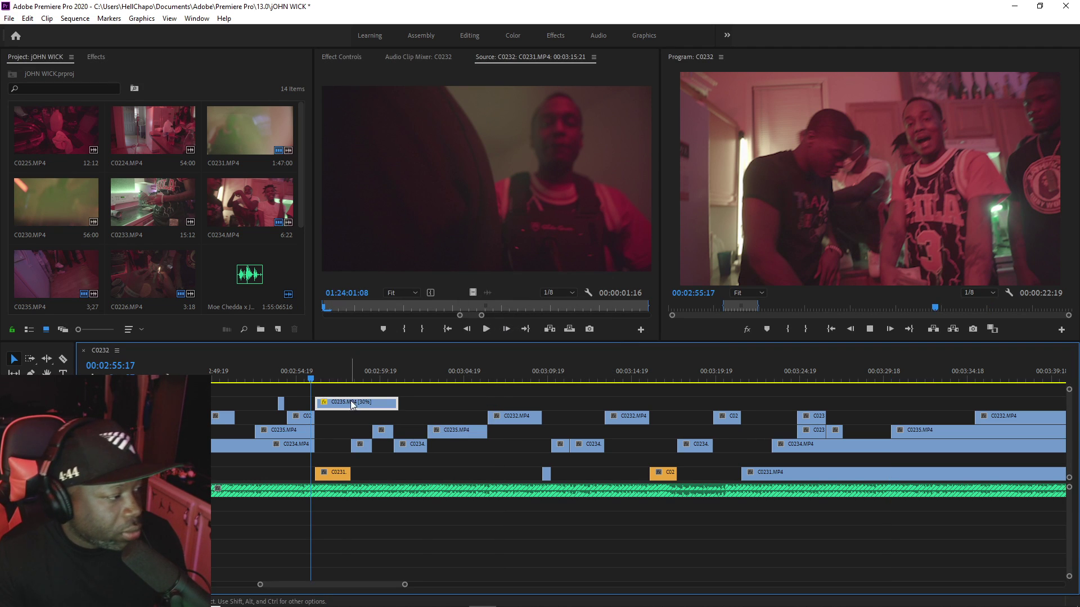
key(space)
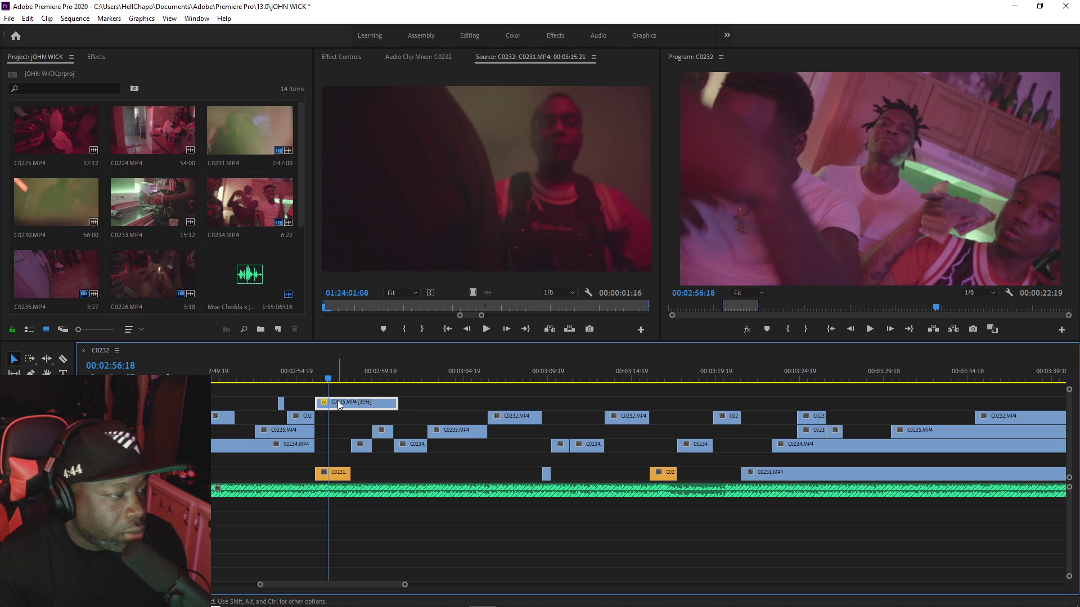
key(c)
click(332, 403)
drag(367, 370, 487, 402)
Step: Trim the later slowed C0235.MP4 part's start to 00:03:00:21 and move it back against the earlier part at 00:02:56:18
key(v)
mouse_move(400, 370)
mouse_down()
mouse_move(433, 370)
mouse_move(398, 372)
mouse_up()
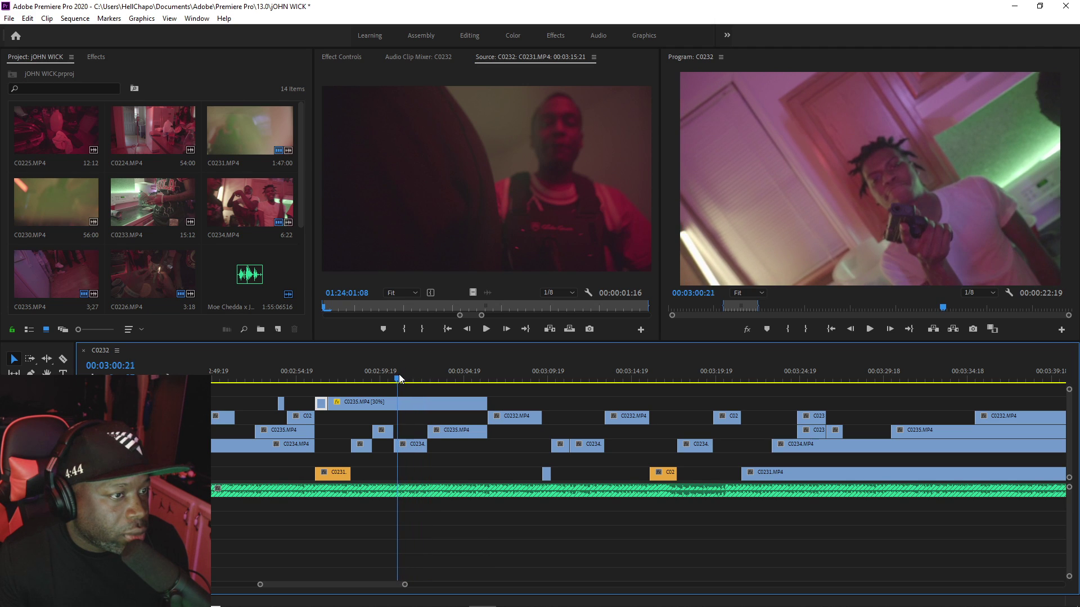
drag(431, 404, 362, 412)
Step: Split the slowed C0235.MP4 piece at about 00:02:58:05, delete the remainder after the cut, and play back the result
key(Up)
key(space)
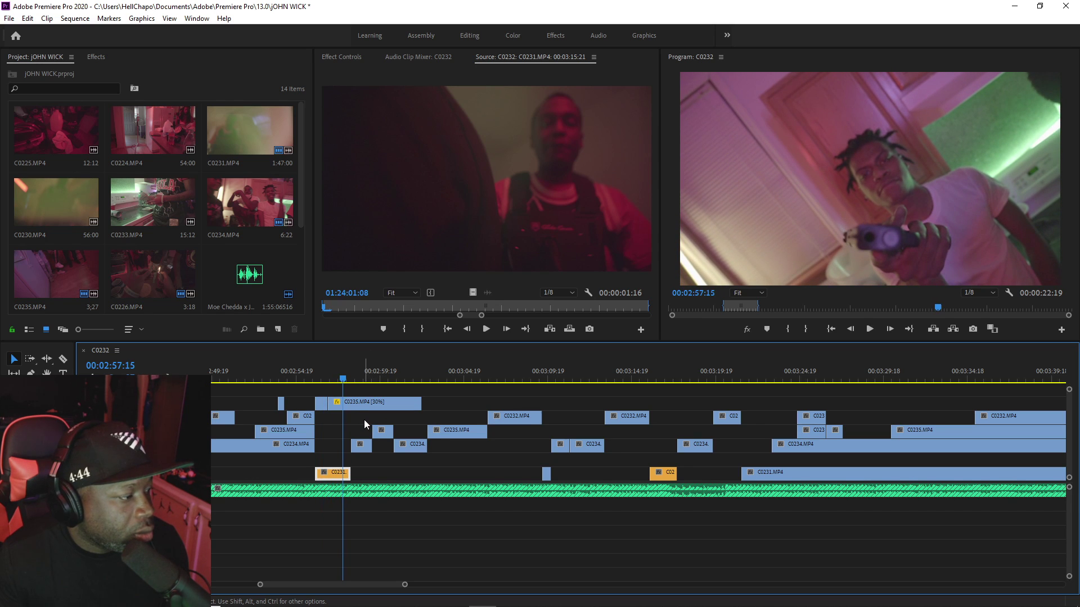
key(space)
key(ctrl+k)
click(368, 406)
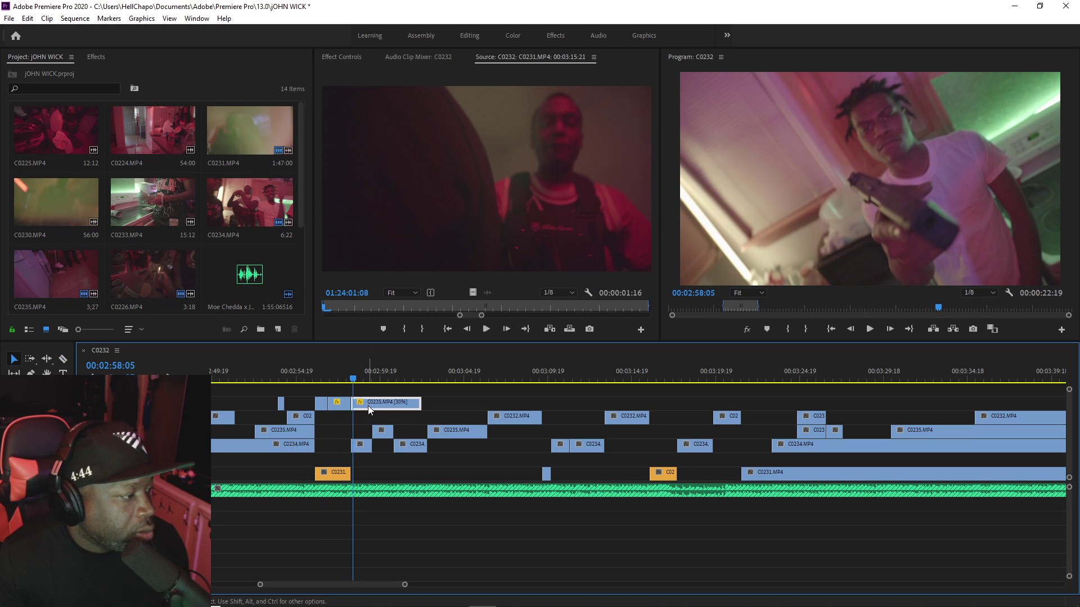
key(Delete)
click(335, 371)
key(space)
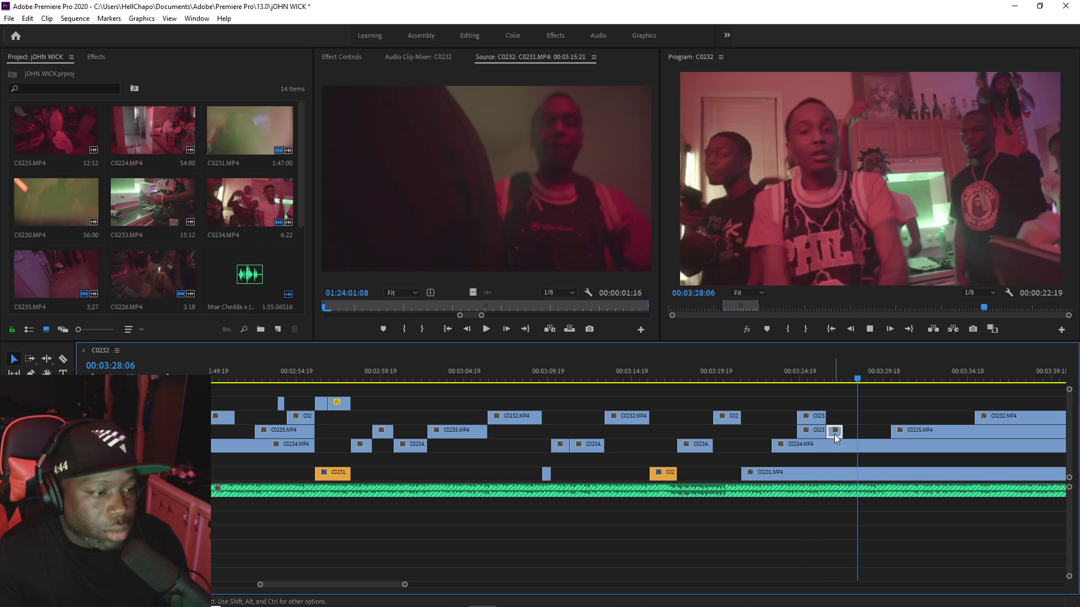
Step: Delete the short C0235.MP4 piece at 00:03:26:10, and cut out the C0234.MP4 section from there to about 00:03:30:05
click(817, 371)
key(c)
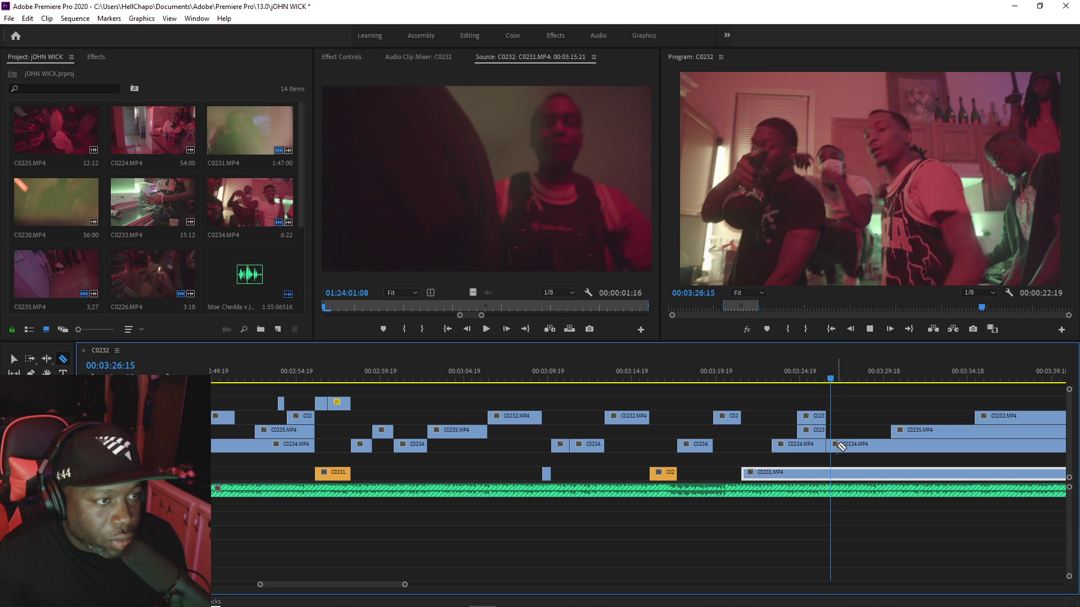
click(892, 444)
key(v)
click(873, 447)
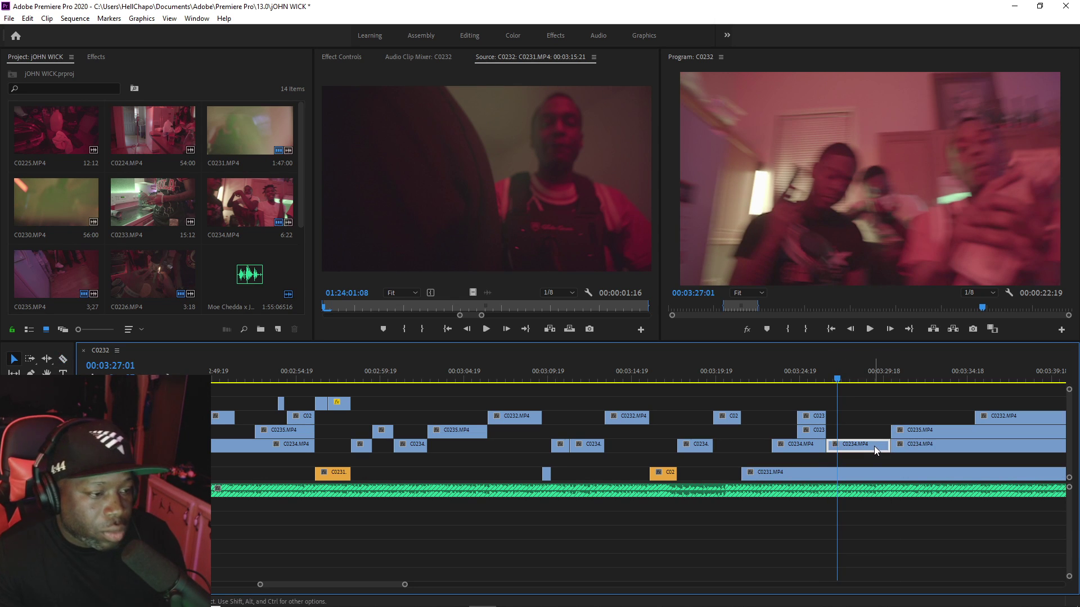
key(Delete)
Step: Review the section after 00:03:27:01, split the C0235.MP4 clip at 00:03:34:00, and continue playback to 00:03:34:12
key(space)
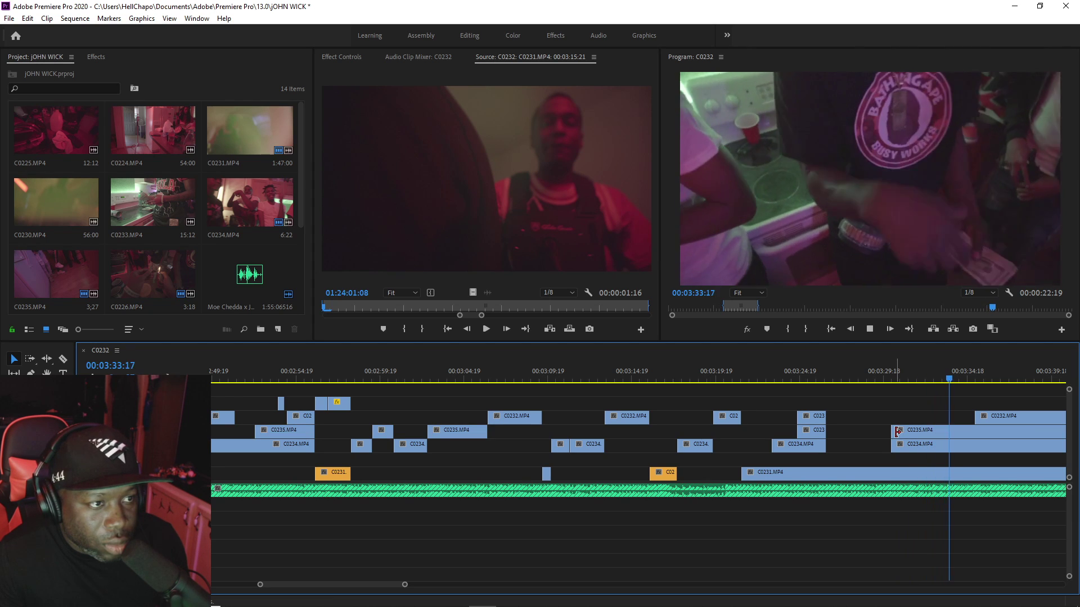
click(900, 472)
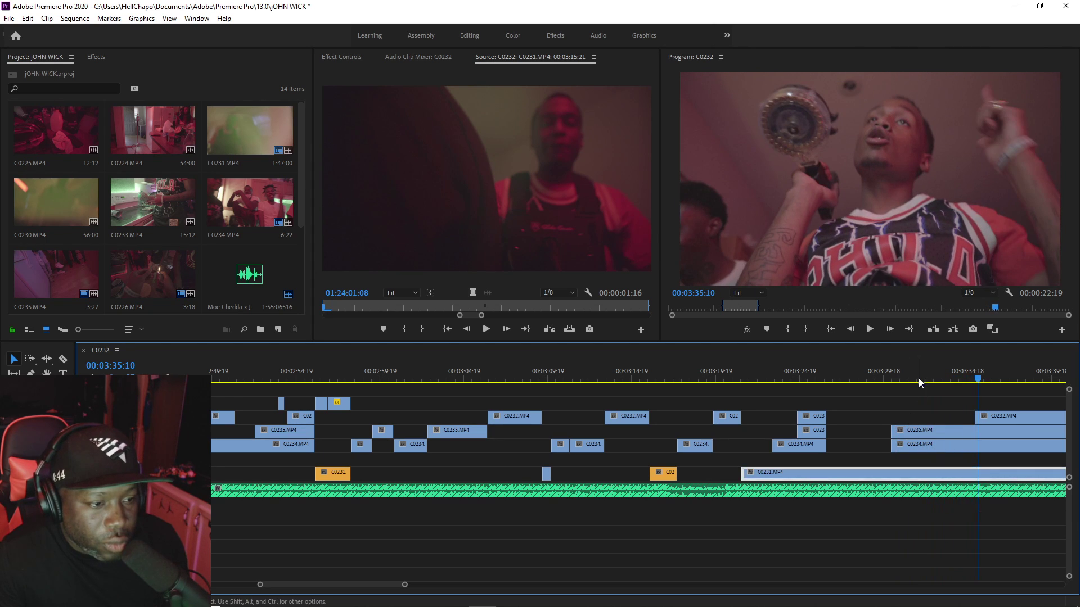
click(918, 380)
key(c)
key(space)
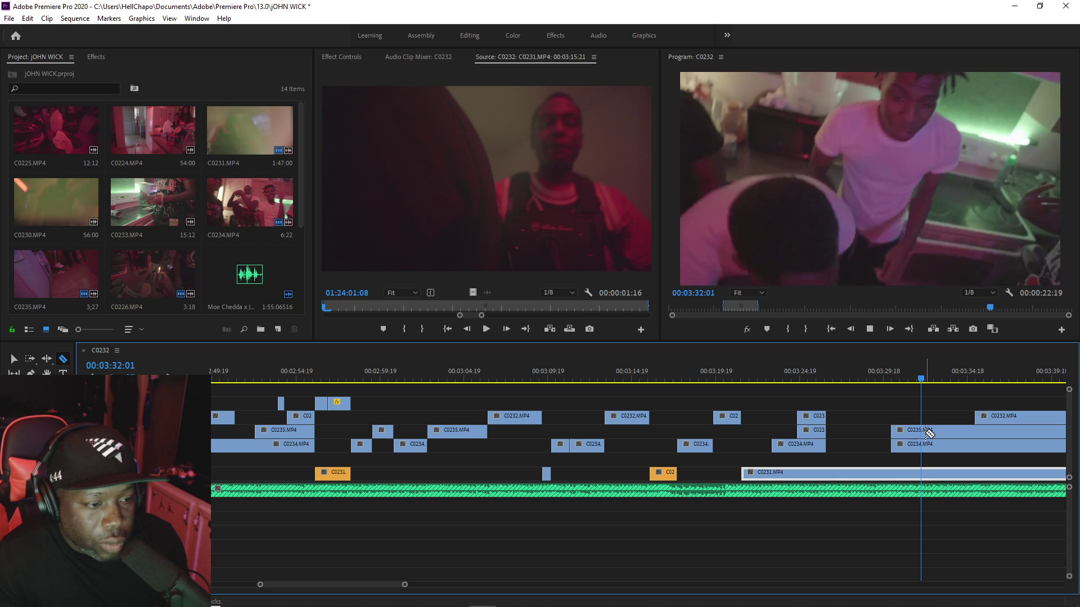
key(space)
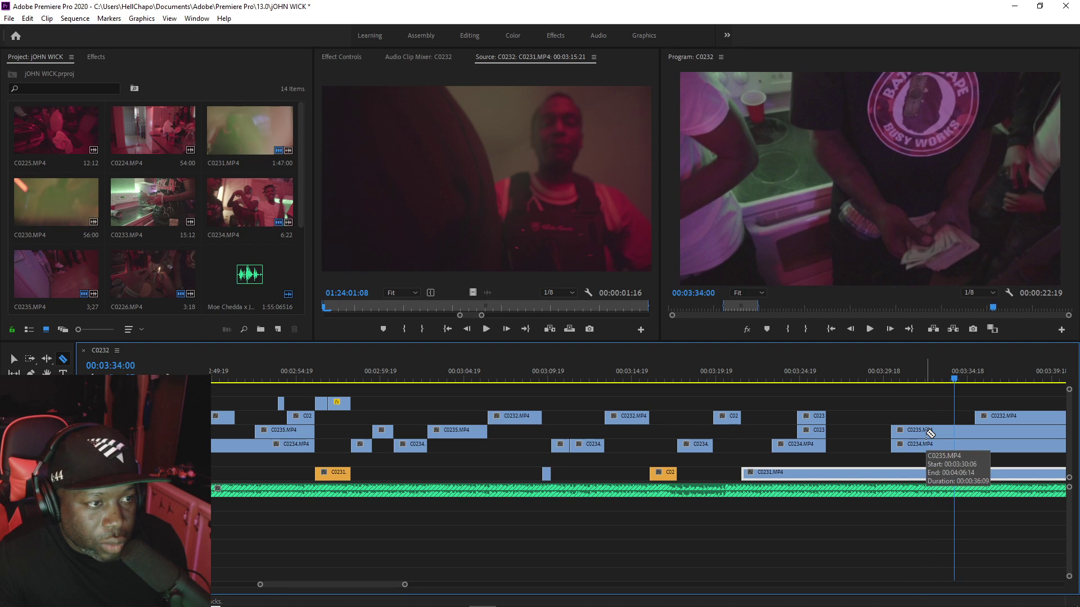
key(space)
key(space)
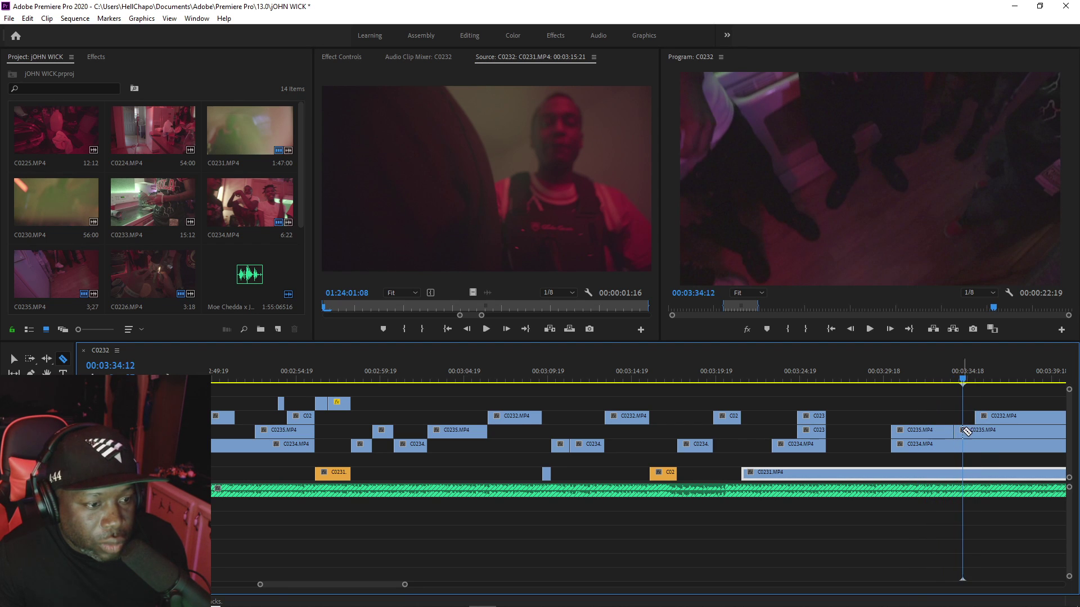
Step: Trim the later C0235.MP4 piece's start to 00:03:34:12 and the C0232.MP4 clip's start above it to about 00:03:35:20, checking playback
key(v)
drag(955, 430, 993, 417)
key(space)
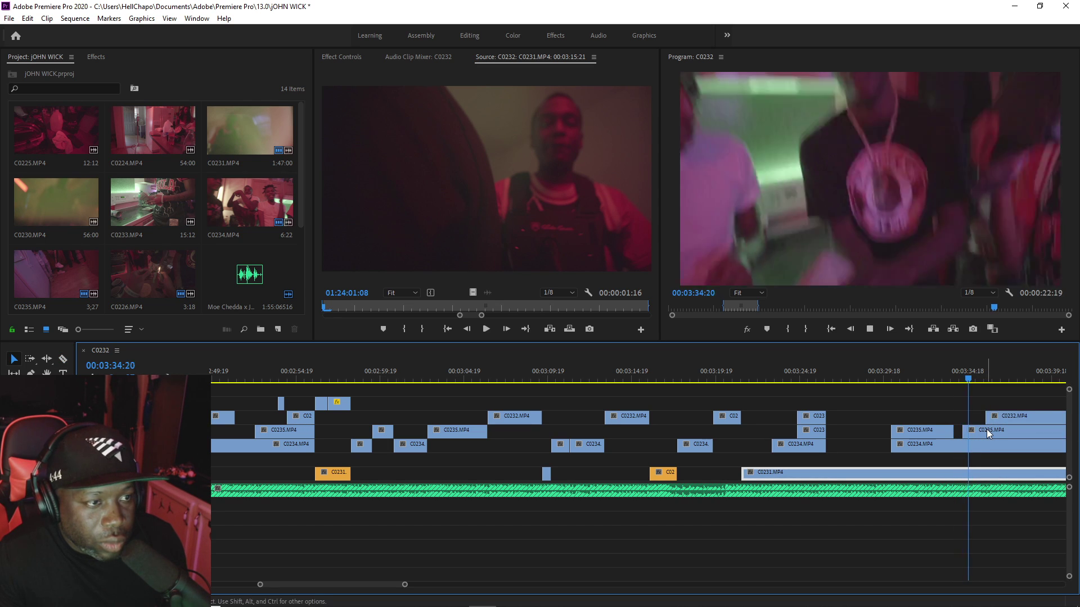
key(space)
Step: Split the C0235.MP4 piece at 00:03:35:20 and move its short first part to the uppermost used video track at about 00:03:21:20
click(987, 429)
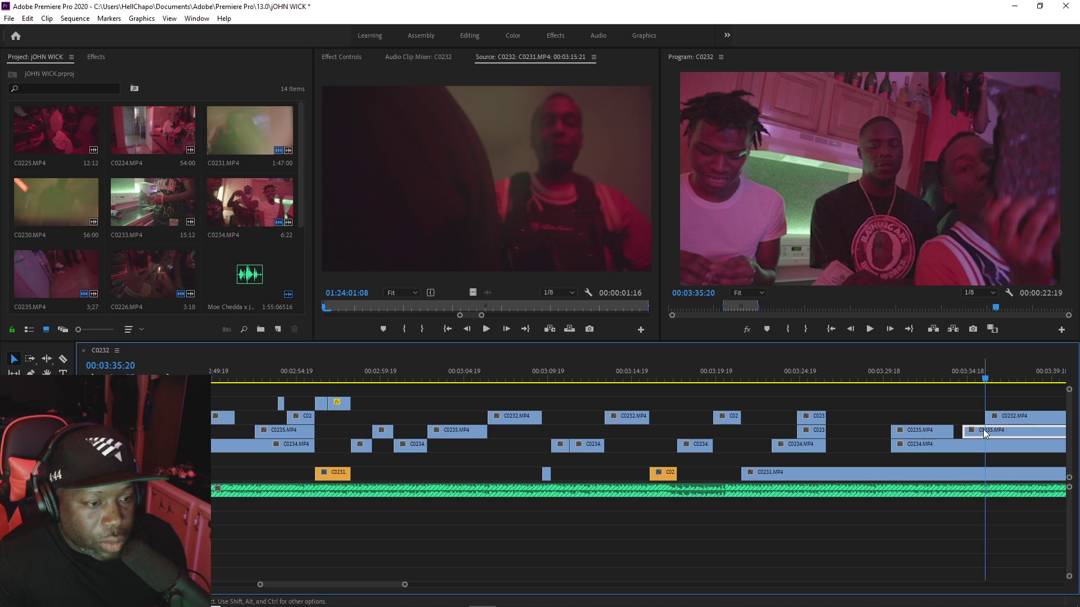
key(ctrl+k)
drag(977, 431, 764, 403)
Step: Save the project while reviewing the edited cuts from about 00:02:56:18 and again from 00:03:11:08
click(328, 376)
key(space)
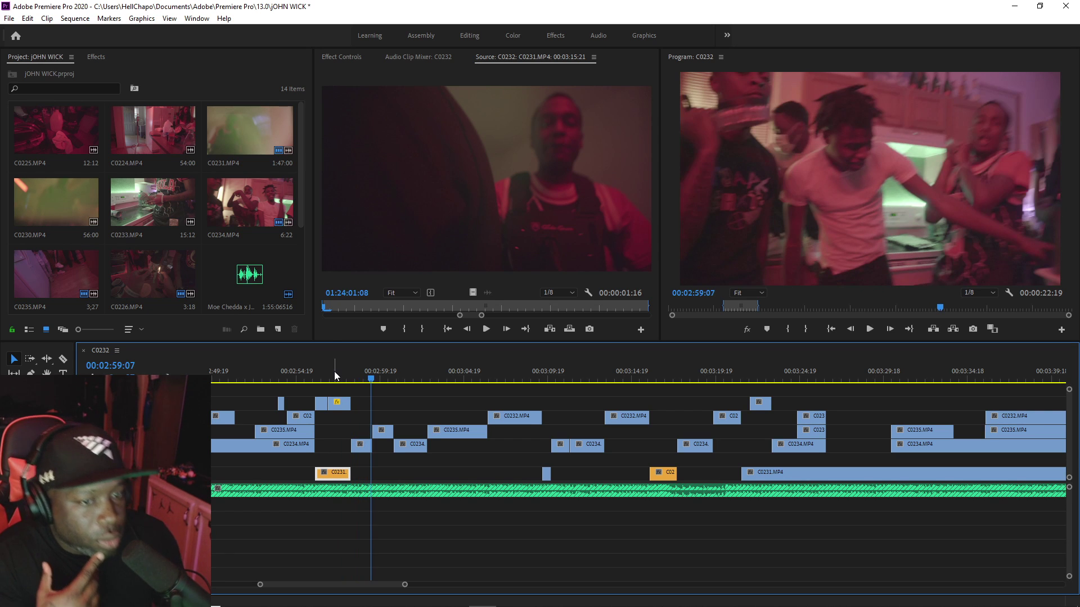
key(ctrl+s)
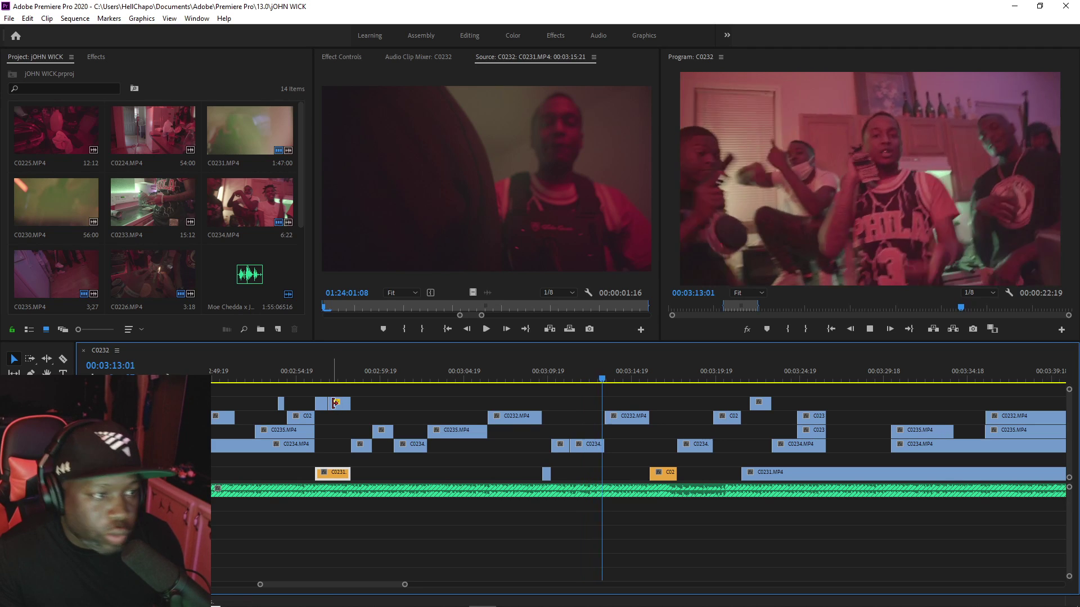
key(space)
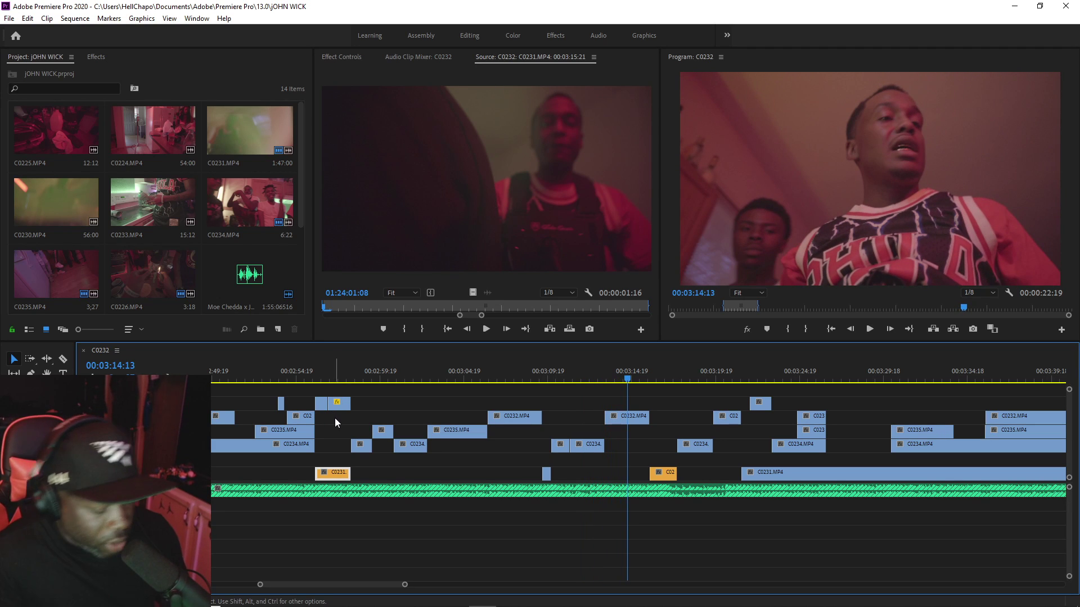
key(ctrl+s)
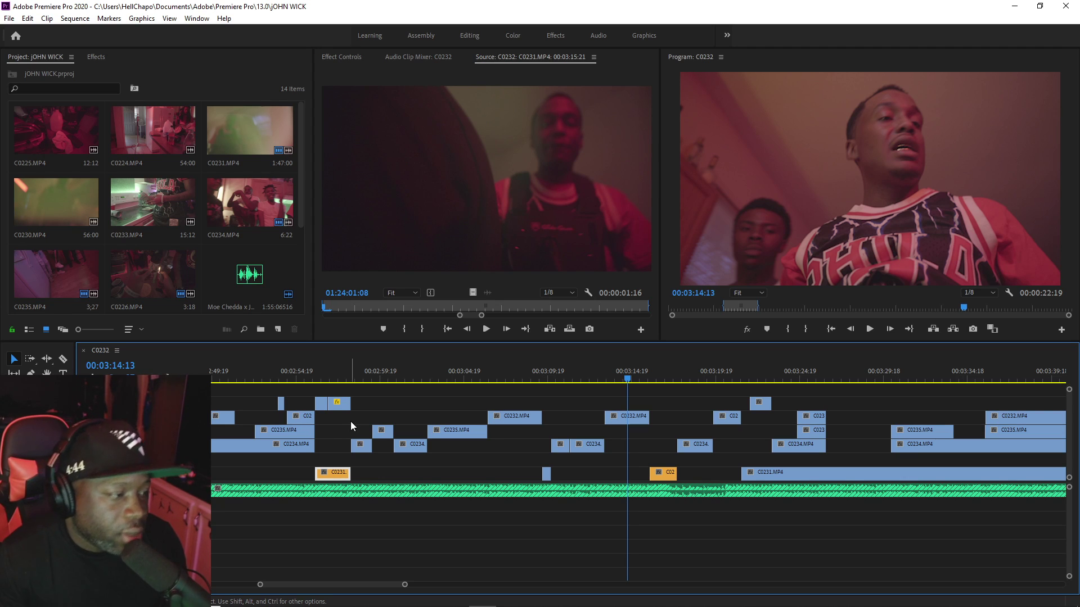
click(574, 378)
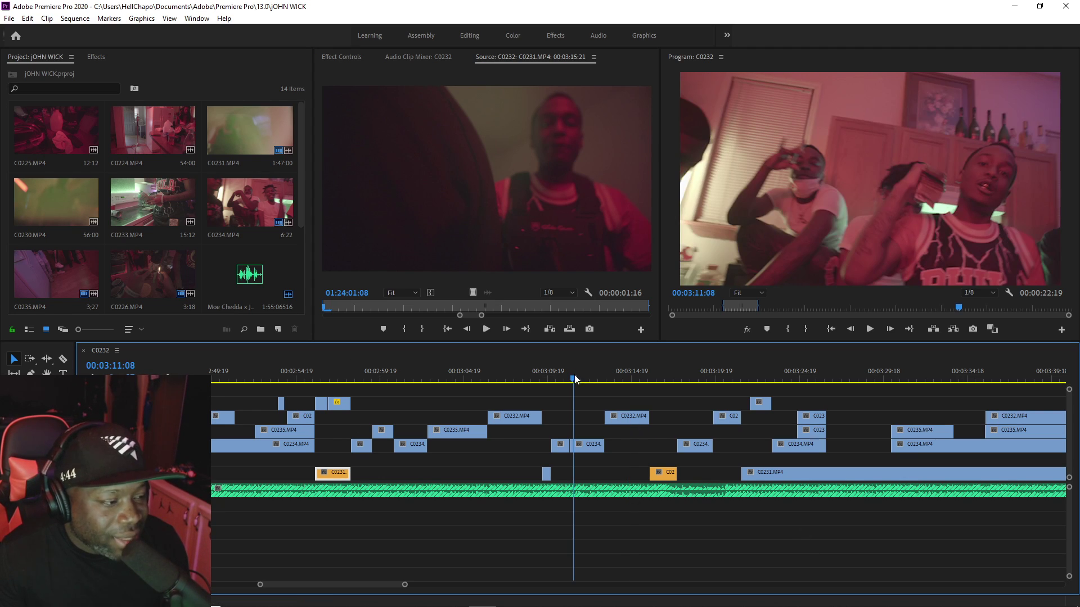
key(space)
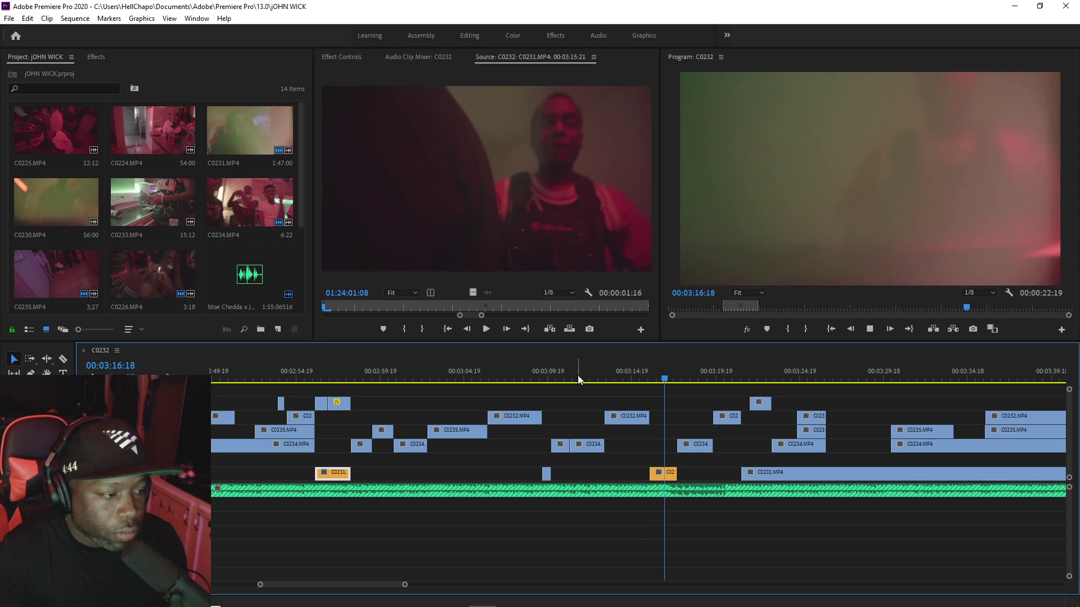
Step: Save the project and play the sequence from 00:03:17:00 to review the cuts
key(ctrl+s)
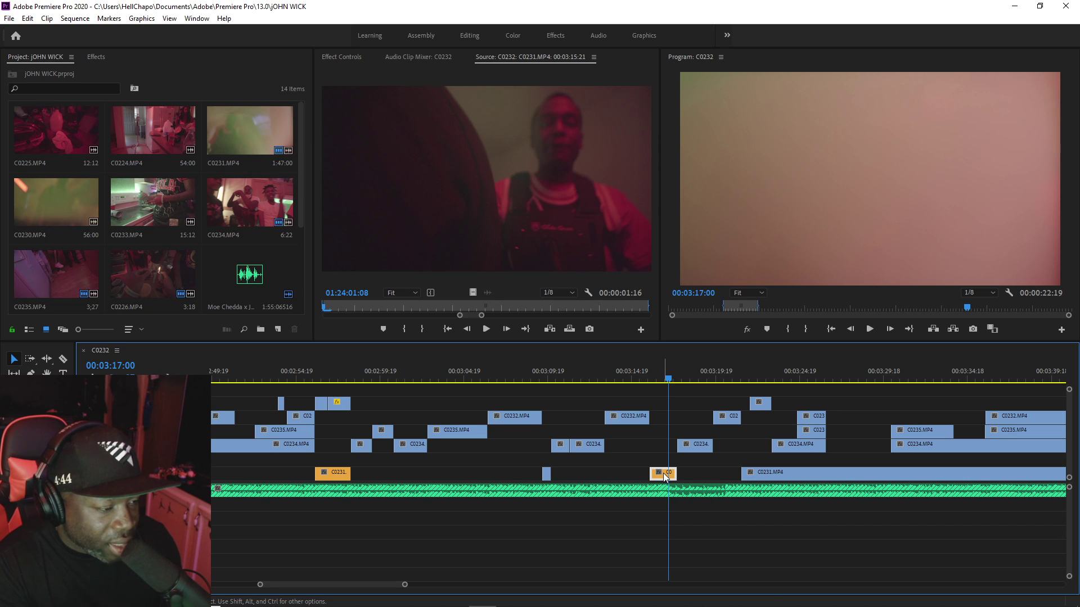
key(space)
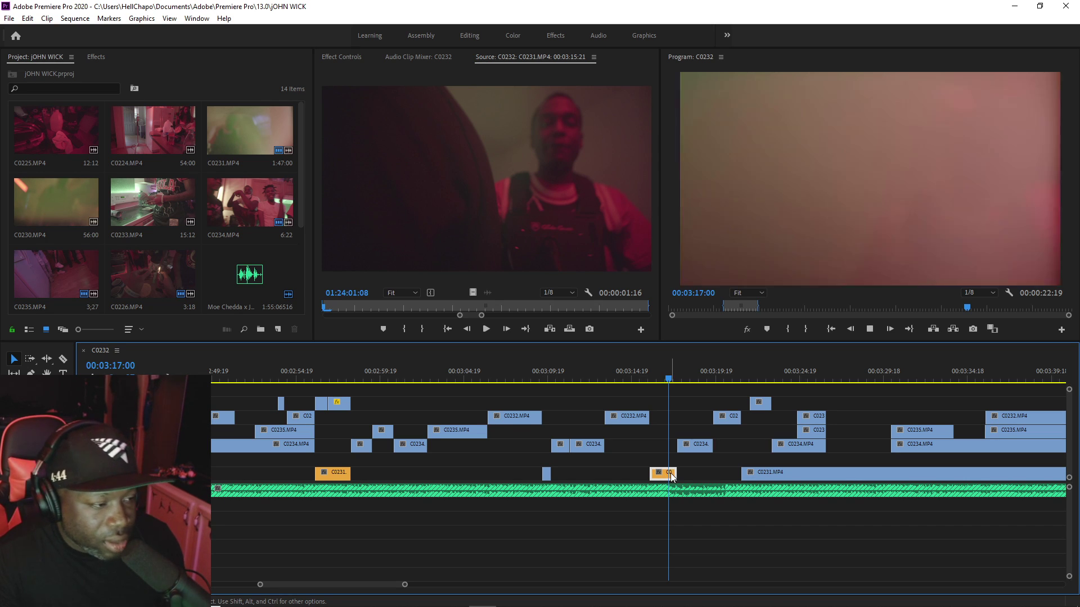
key(space)
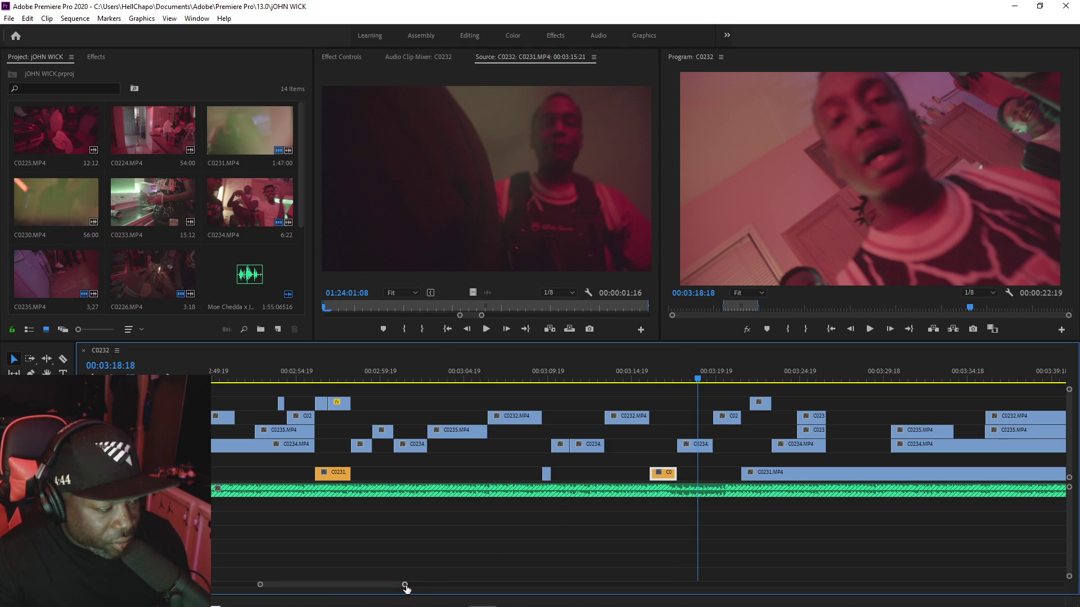
drag(406, 586, 460, 589)
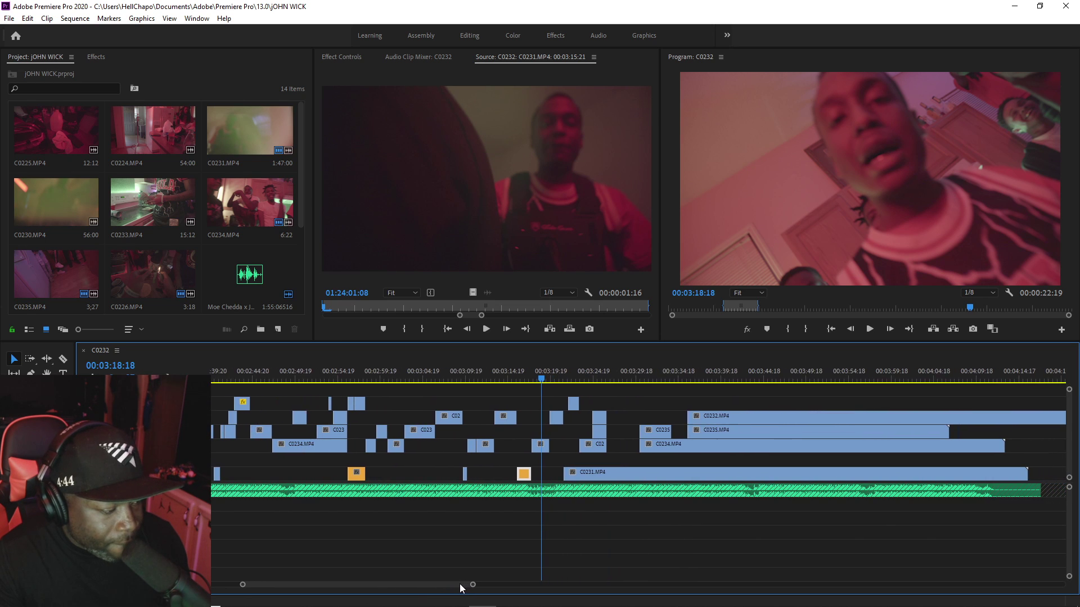
key(space)
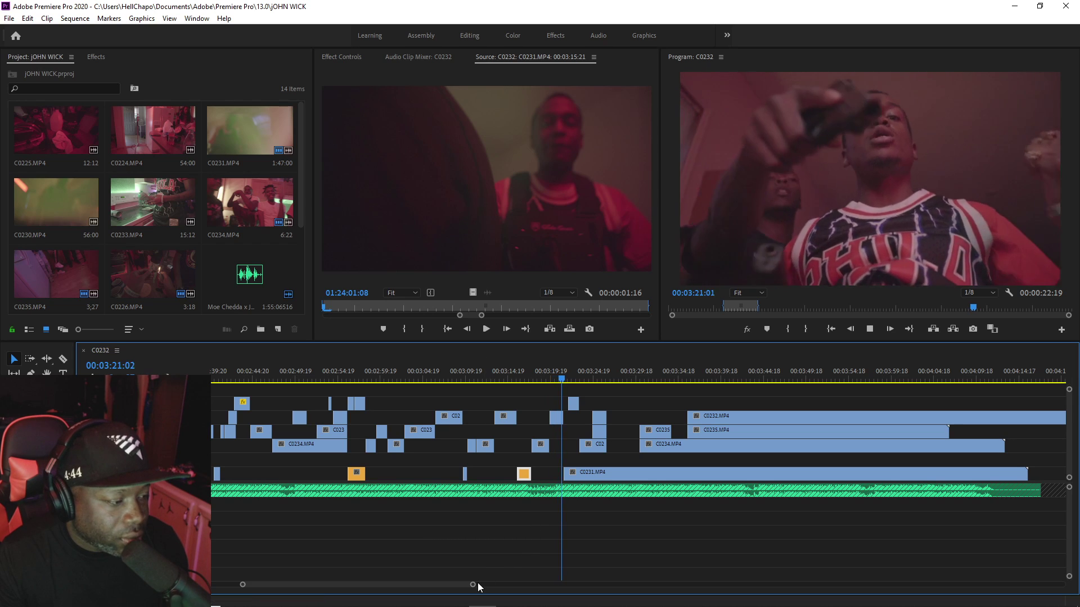
drag(474, 585, 378, 586)
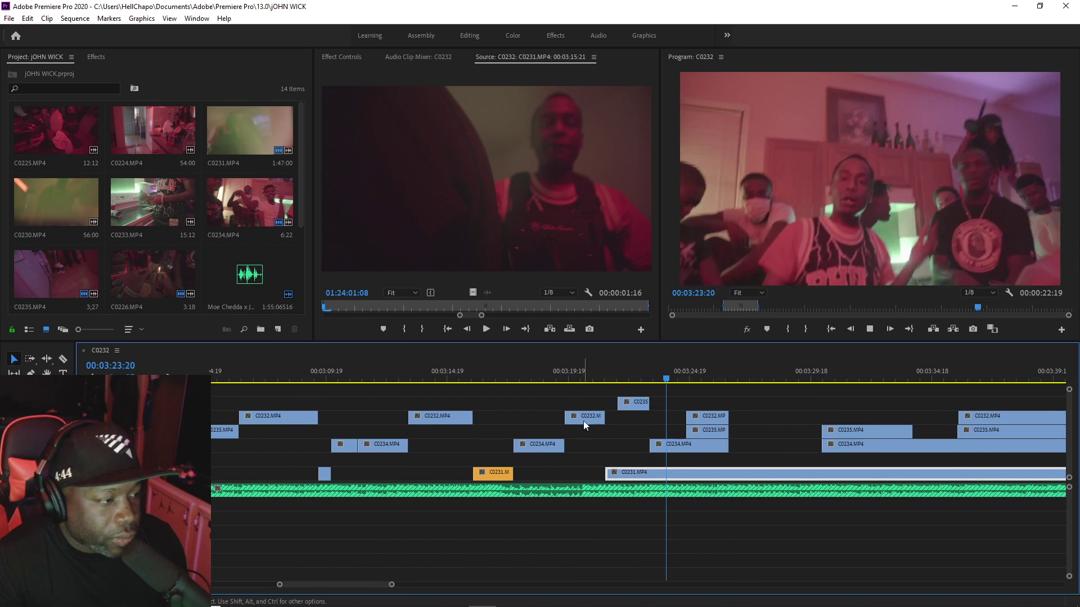
Step: Replay the section around 00:03:21 to check the cuts between the C0232, C0231 and C0235 clips
click(608, 380)
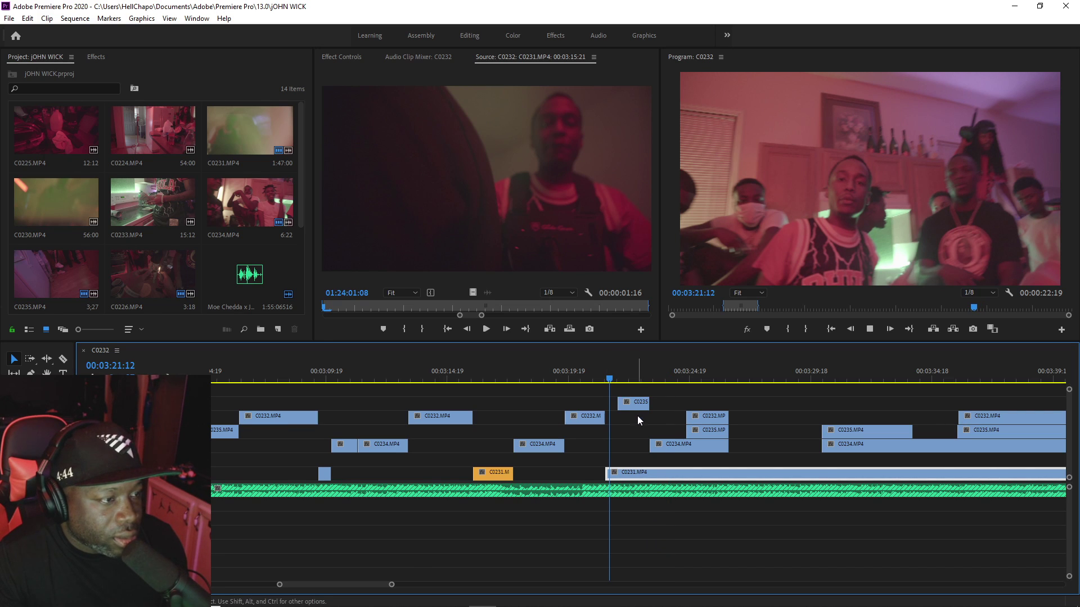
key(space)
key(c)
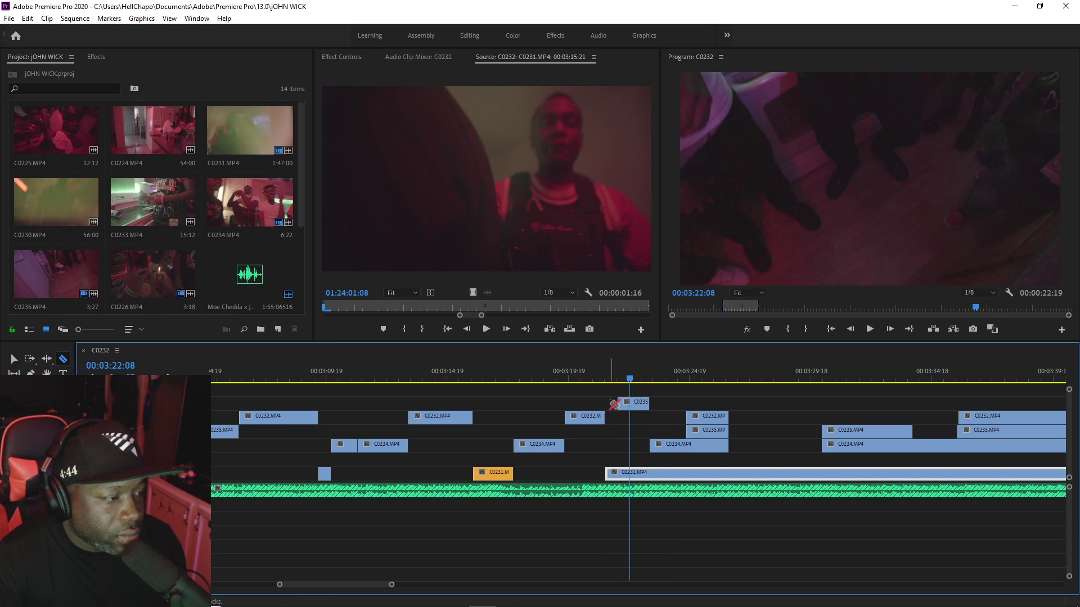
click(594, 380)
key(space)
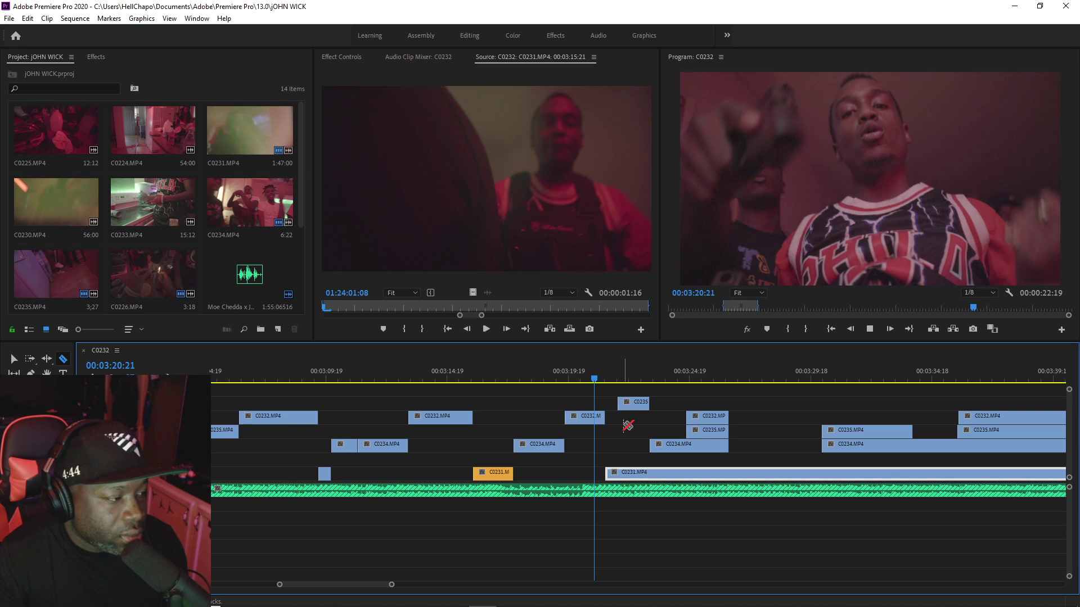
click(603, 381)
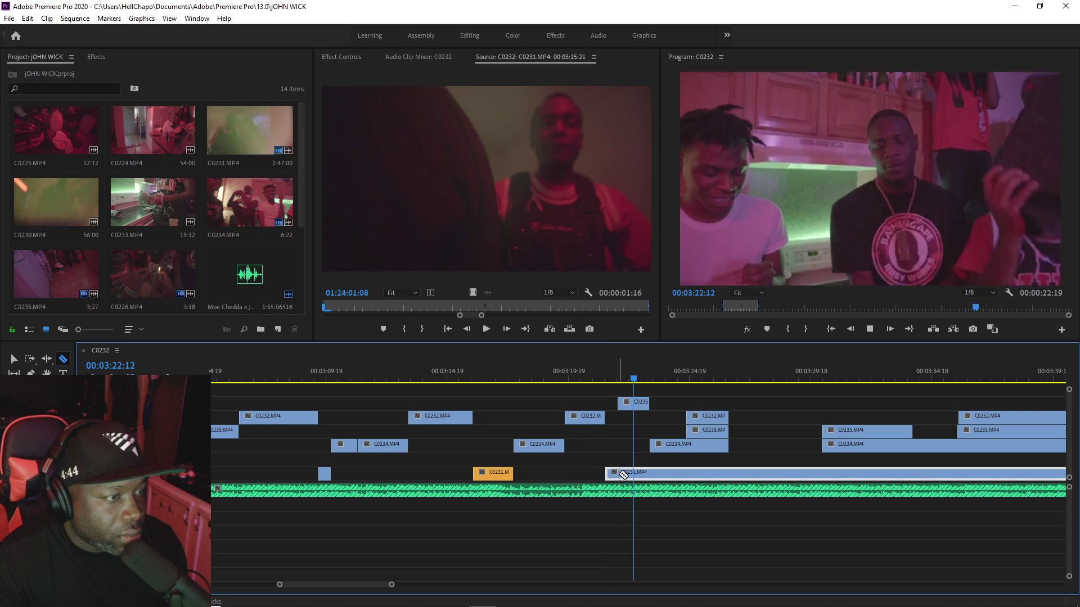
click(615, 377)
key(space)
key(space)
Step: Trim the C0235 clip's start to 00:03:22:00 and move the clip two tracks down
key(equal)
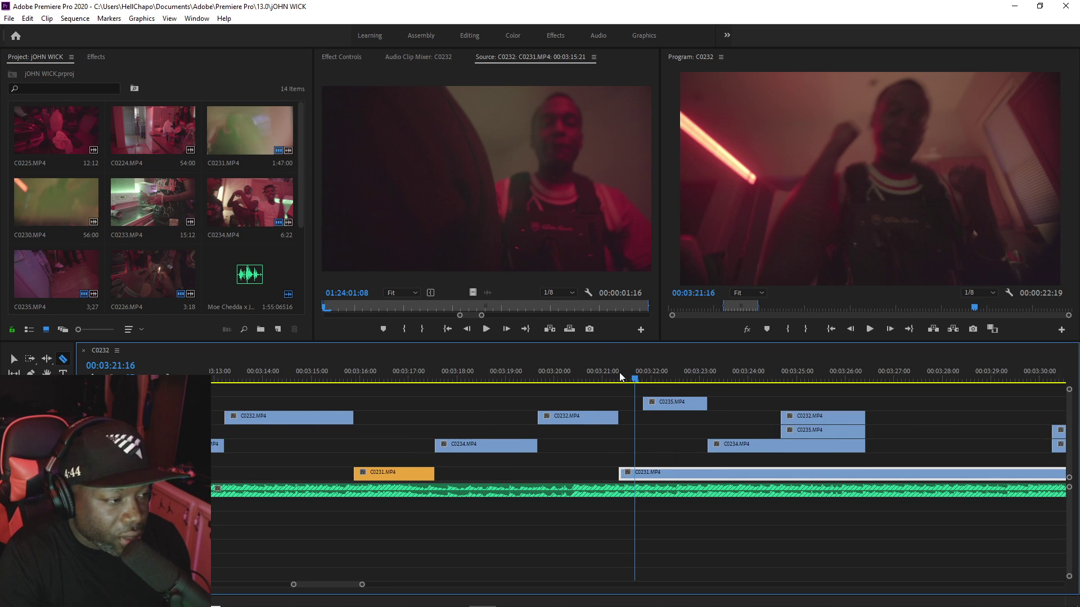
key(equal)
click(667, 381)
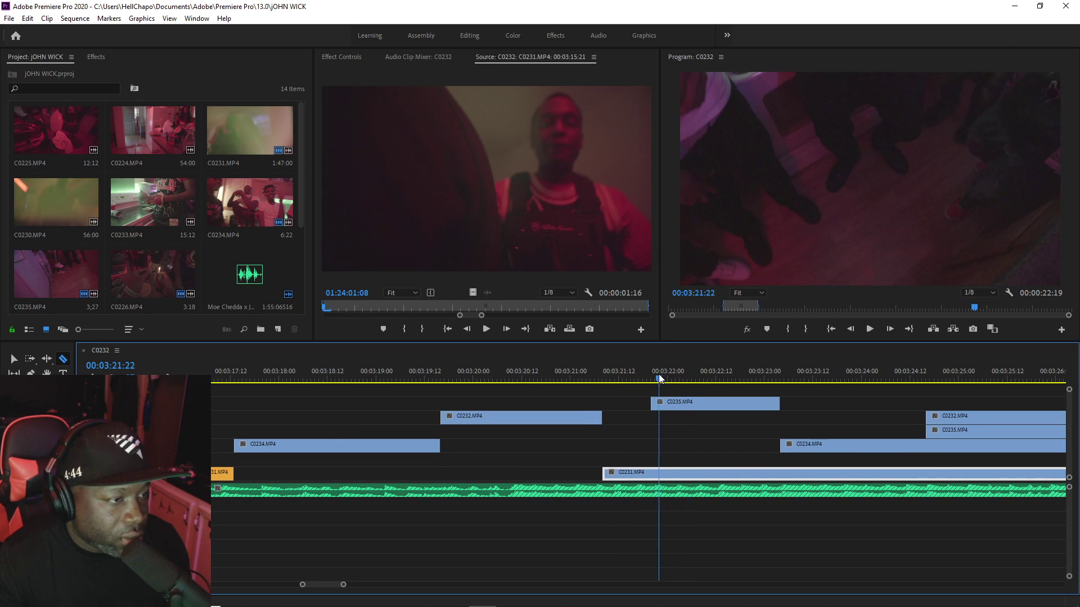
key(v)
drag(652, 404, 675, 436)
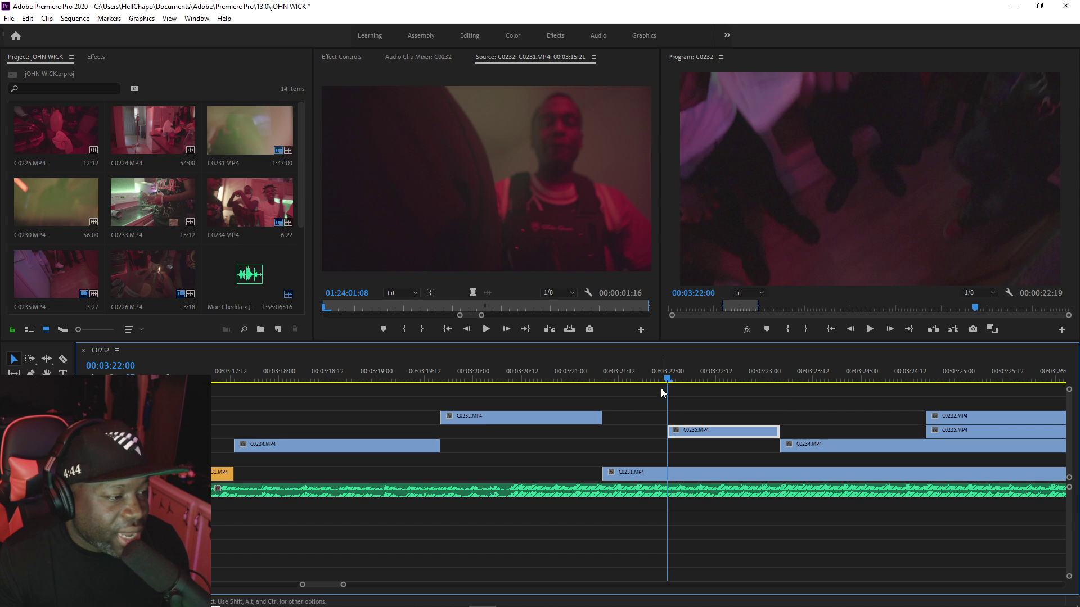
key(space)
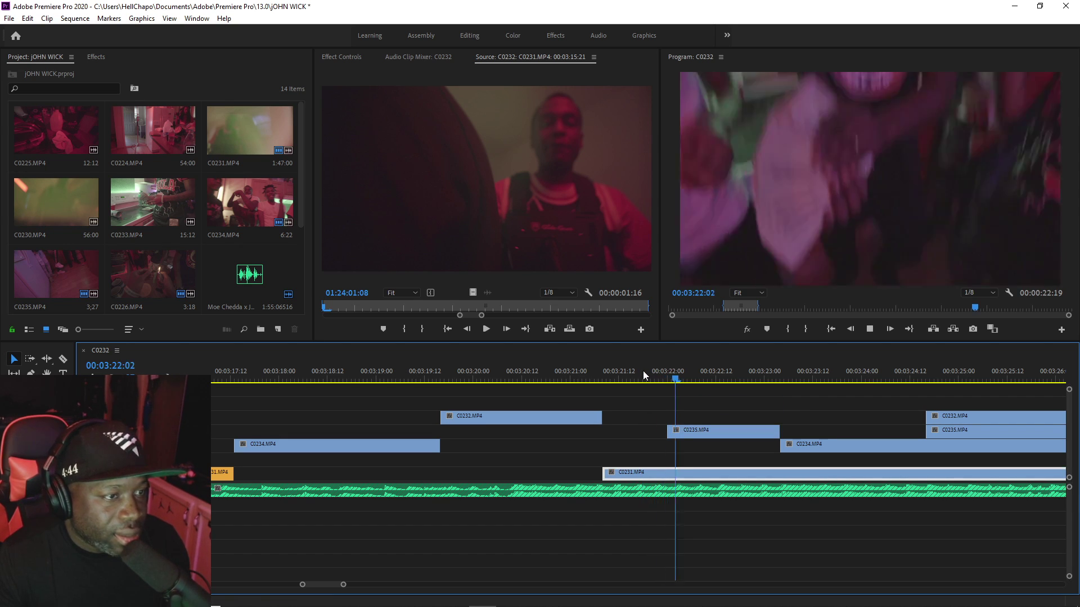
Step: Split the C0231 clip at 00:03:22:00 and trim the remainder's start to where the stacked C0232 and C0235 clips begin
click(643, 373)
key(c)
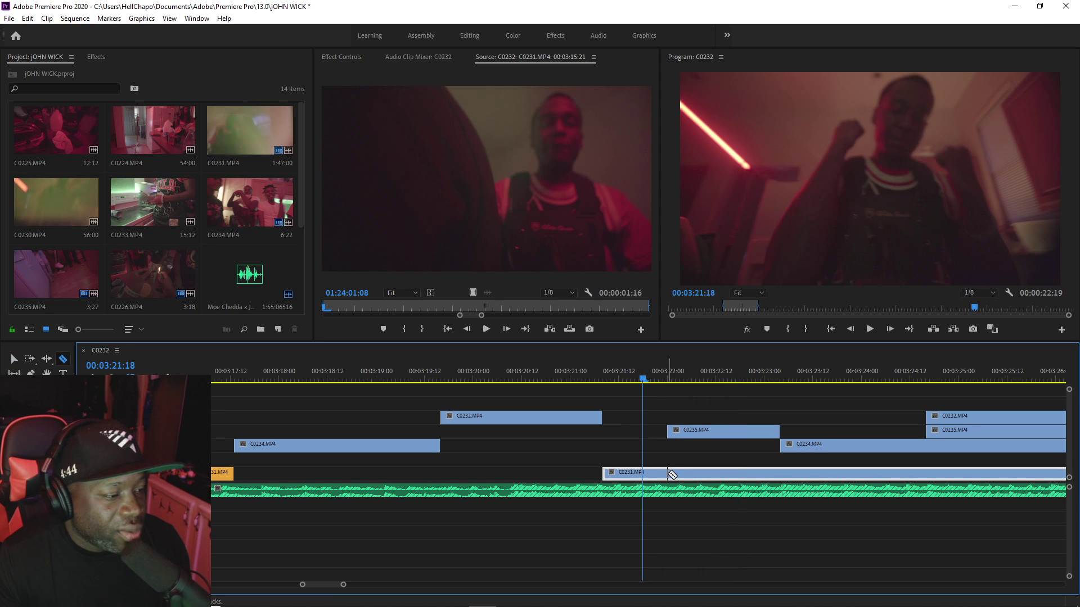
click(667, 473)
key(v)
drag(670, 472, 925, 460)
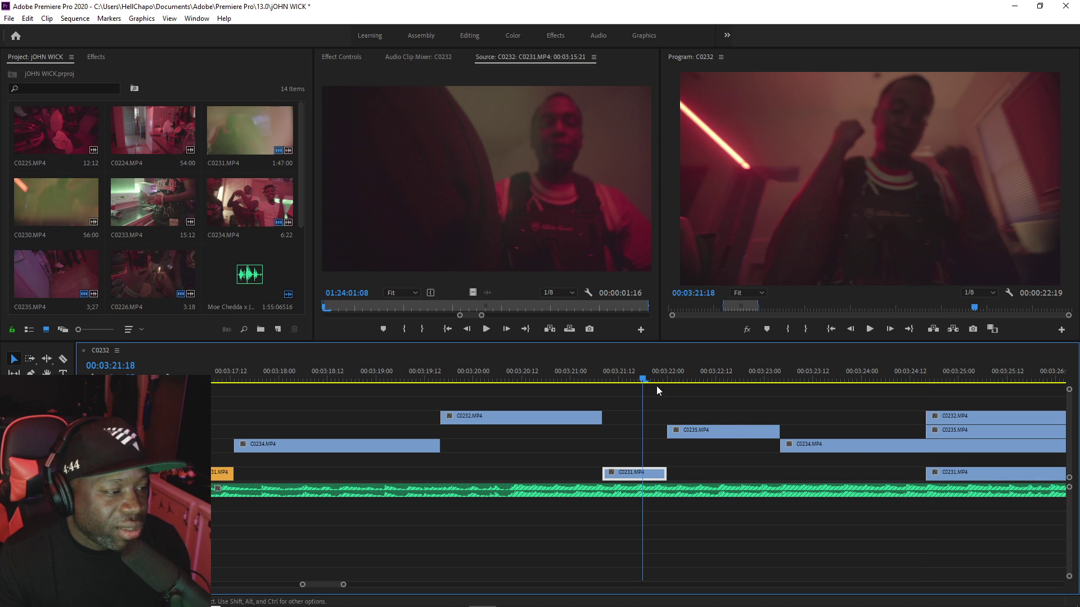
Step: Play back the cut from C0232 to the shortened C0231 clip and save the project
key(space)
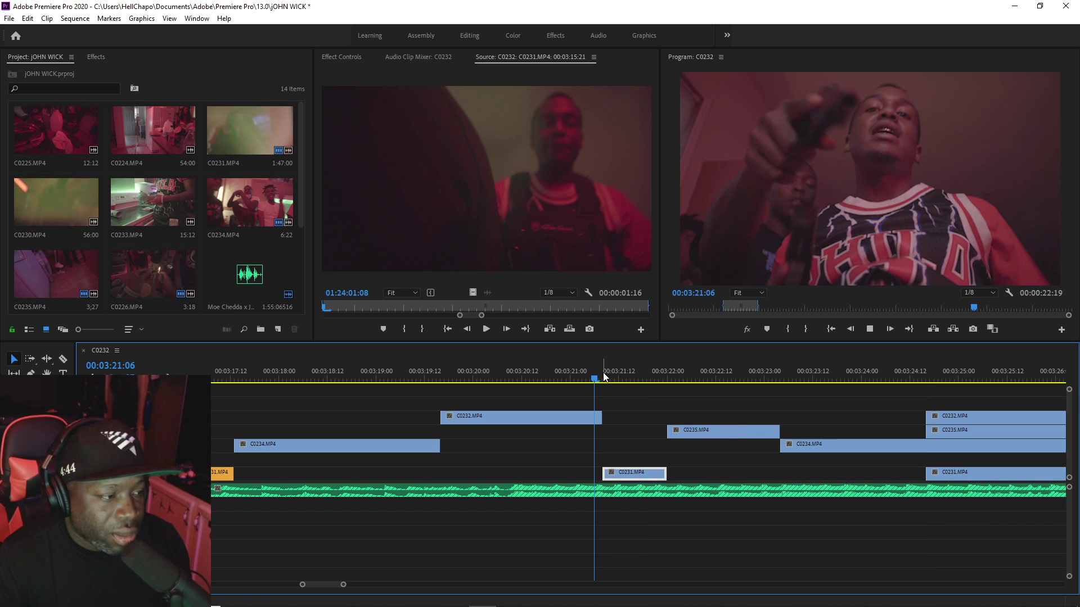
key(space)
key(ctrl+s)
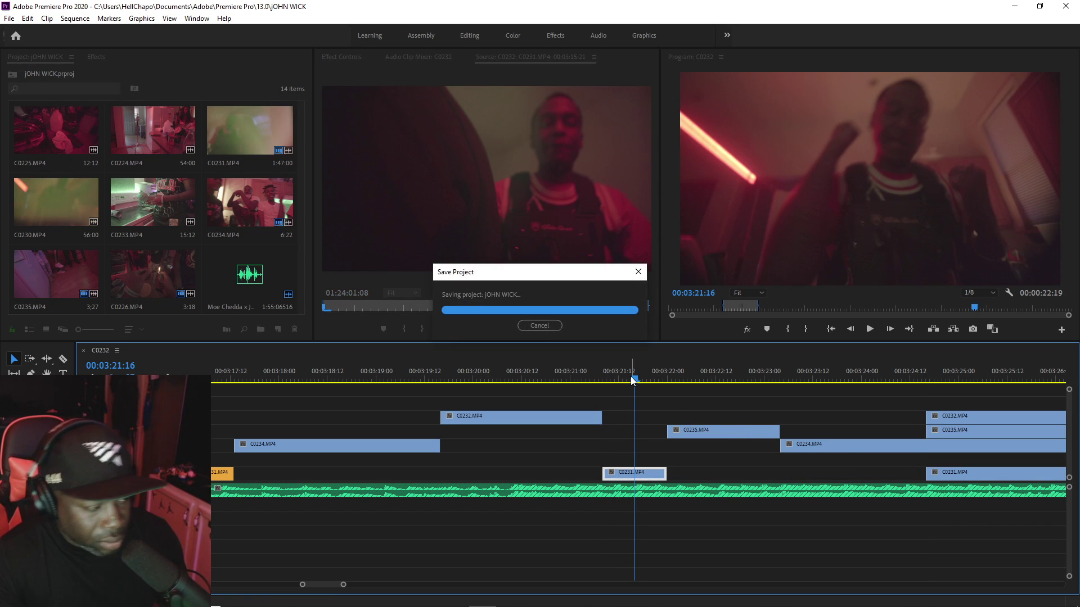
Step: Trim the C0234 clip's start to align with the stacked clips and extend C0232's start back to the end of the preceding C0235 clip
key(space)
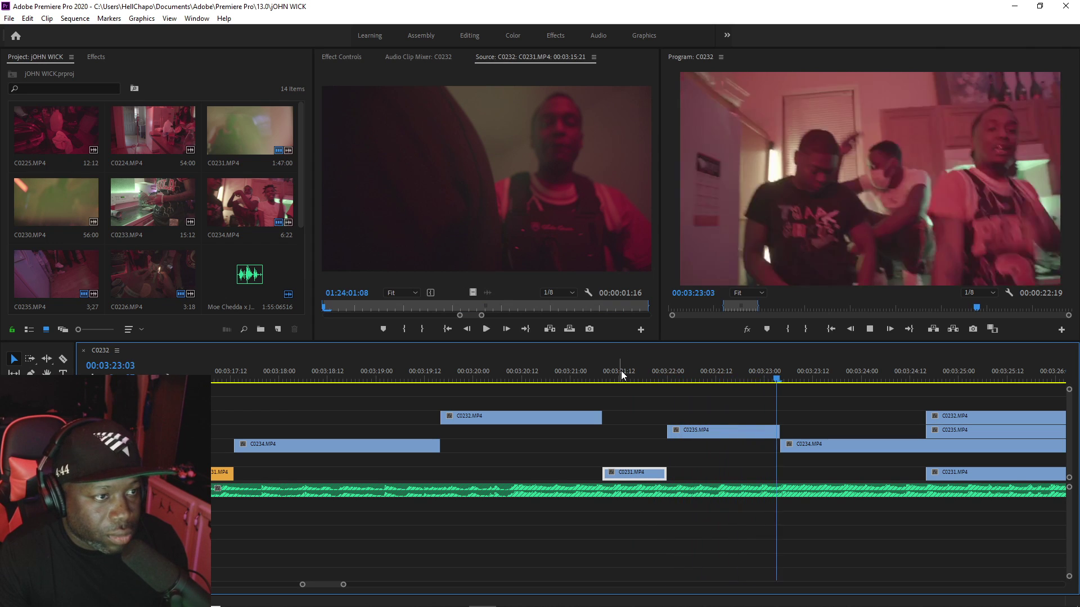
key(space)
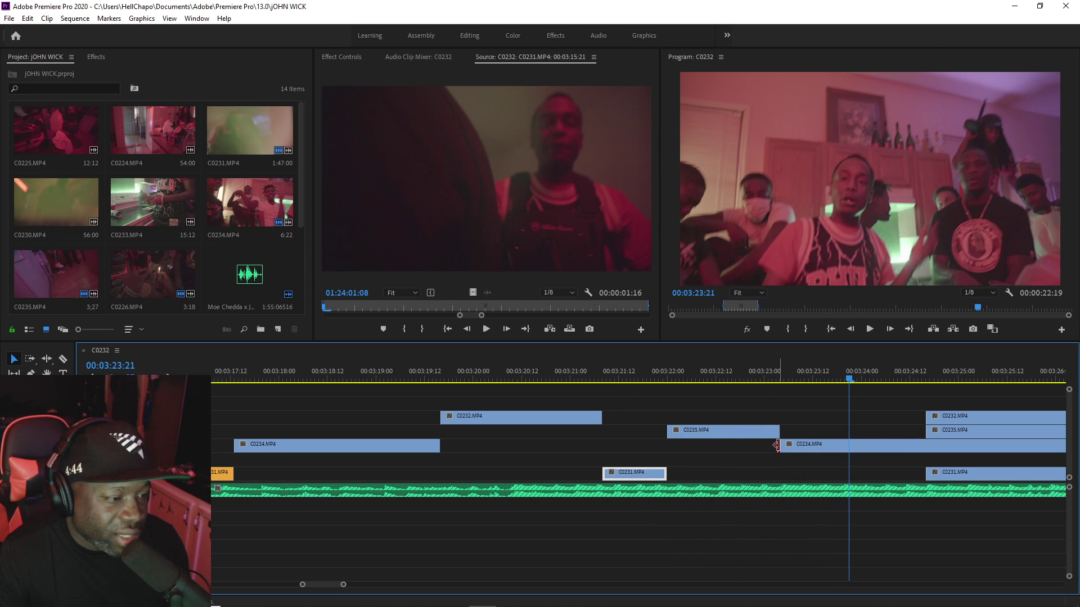
drag(776, 446, 926, 446)
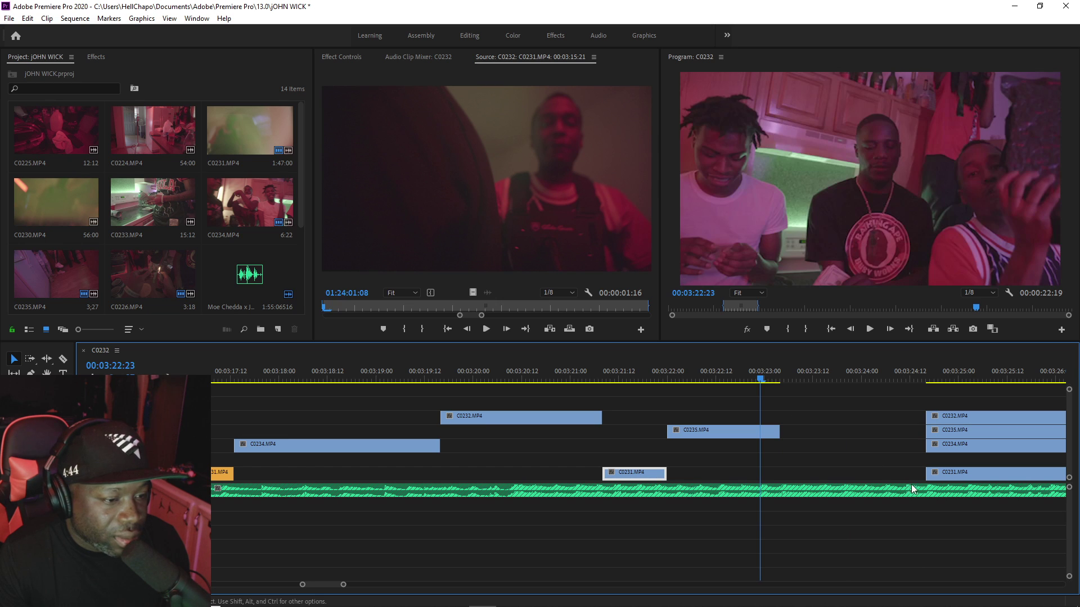
click(928, 459)
drag(861, 416, 782, 417)
key(space)
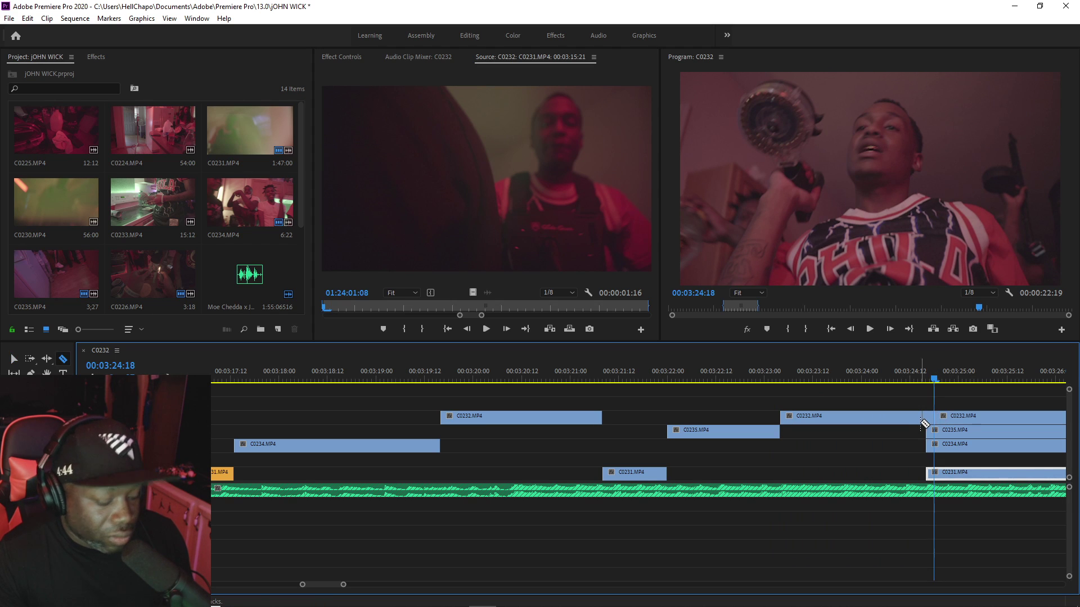
Step: Remove the C0232 piece that follows the cut at 00:03:24:18
key(minus)
key(minus)
key(minus)
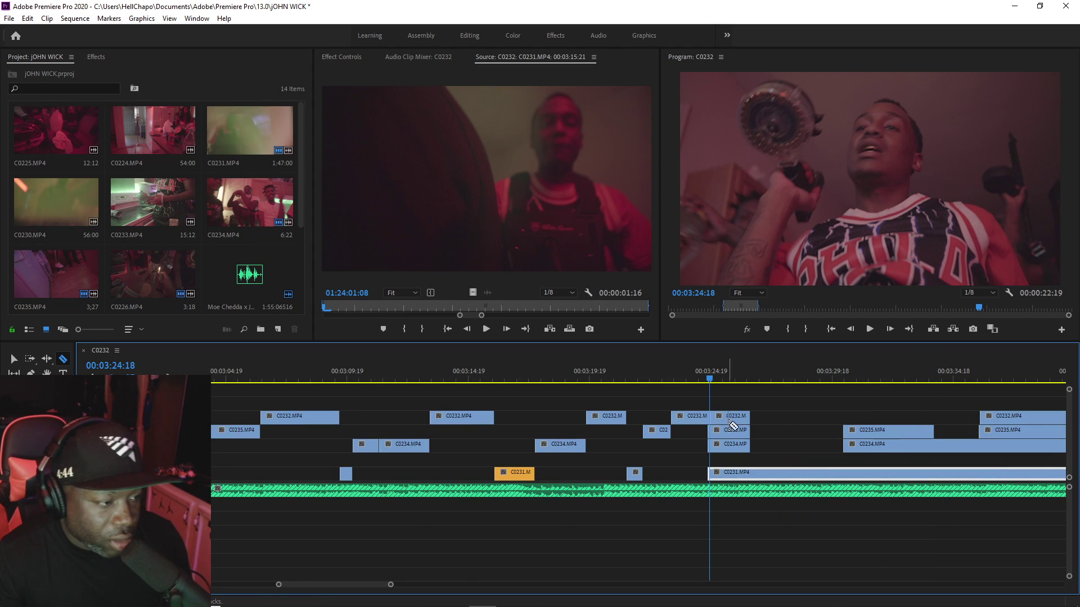
drag(752, 416, 727, 417)
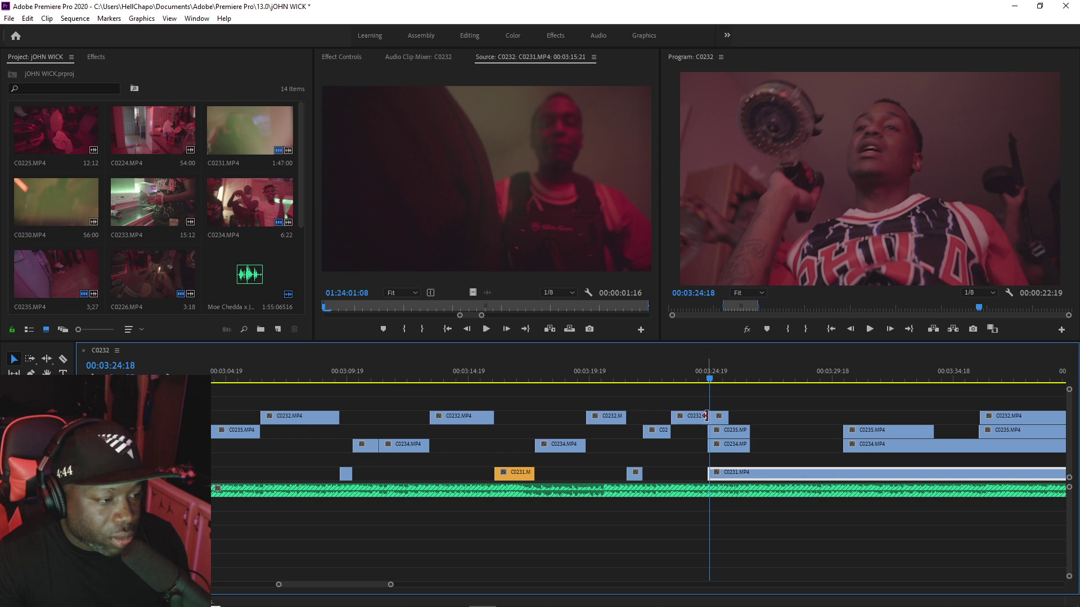
key(space)
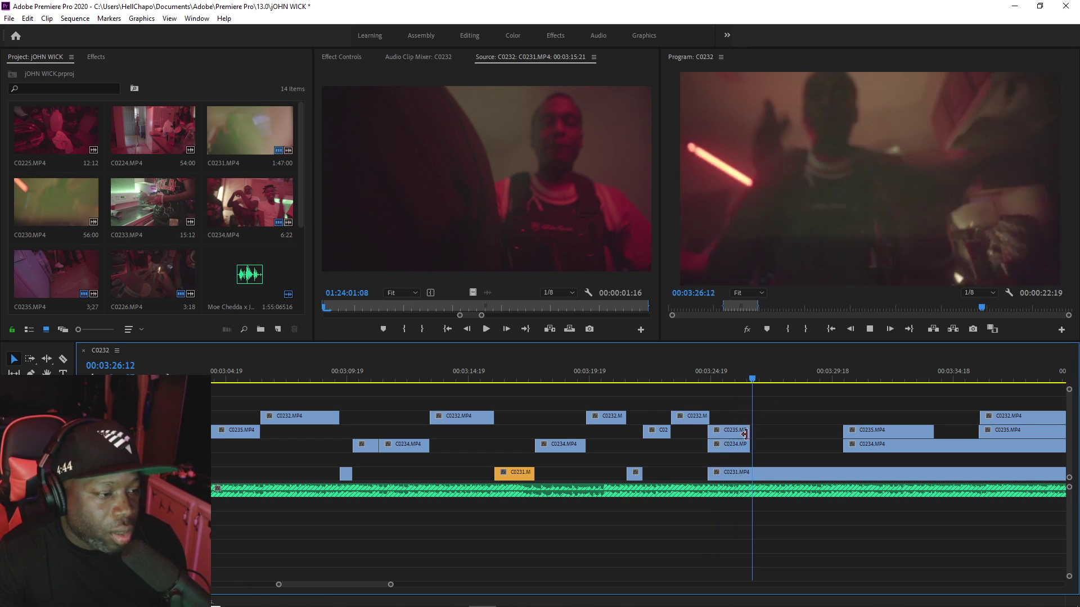
Step: Review the C0235 clip above C0234 around 00:03:25 and delete it from the timeline
click(711, 373)
key(space)
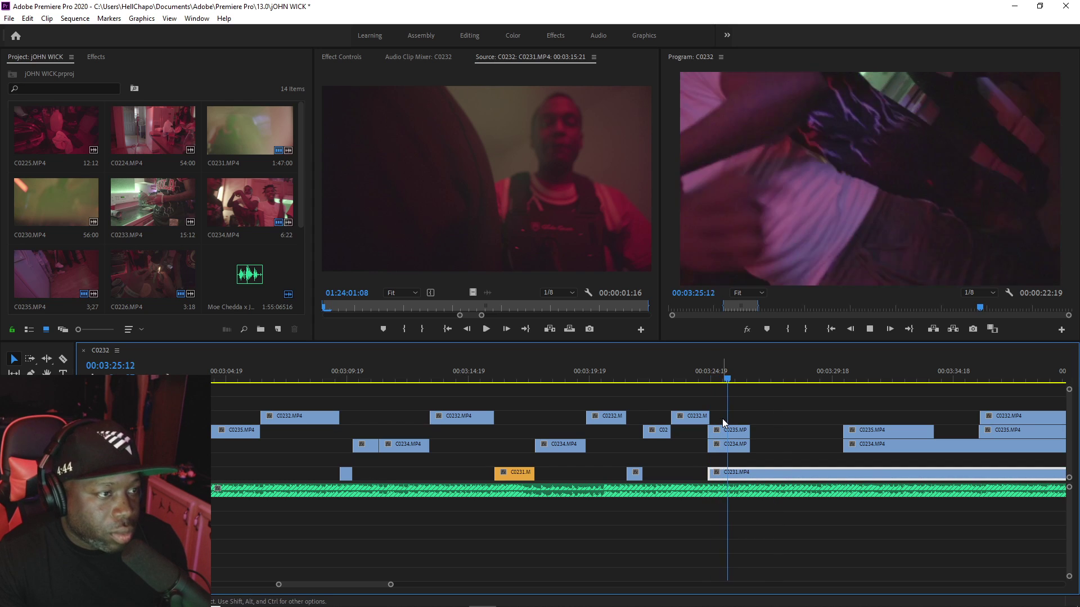
key(space)
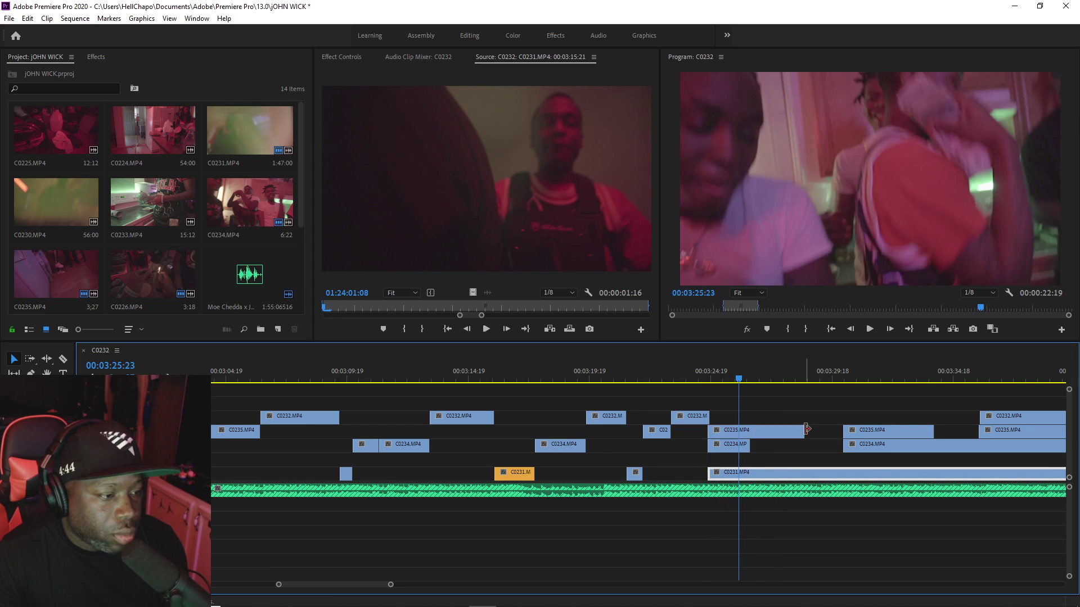
key(space)
key(space)
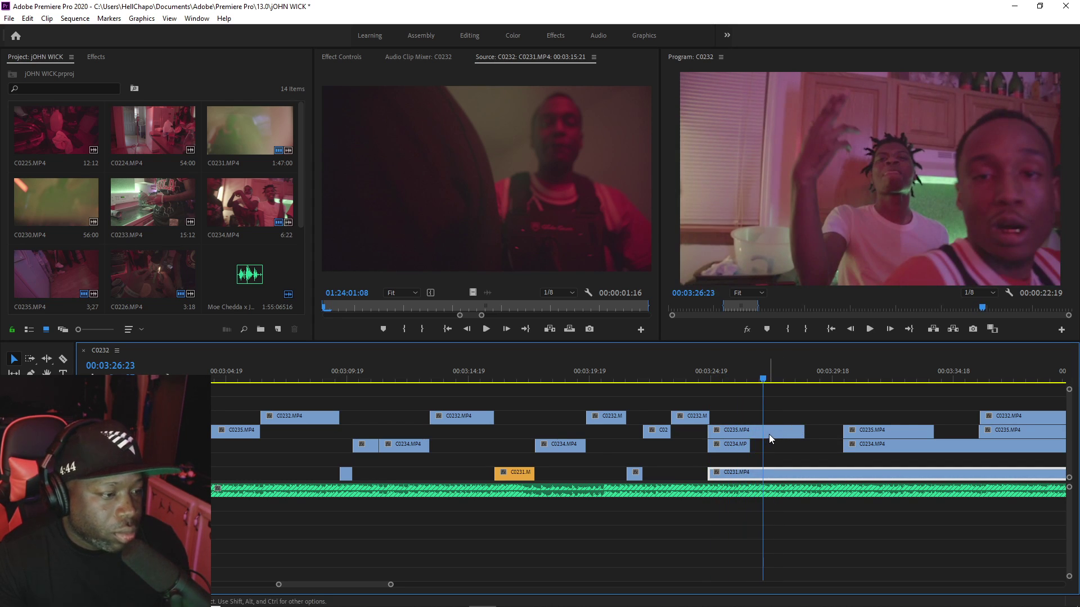
click(770, 435)
key(Delete)
Step: Move the C0231 clip's start to about 00:03:29:18 and extend the C0234 clip's end to the next C0234 clip
click(704, 377)
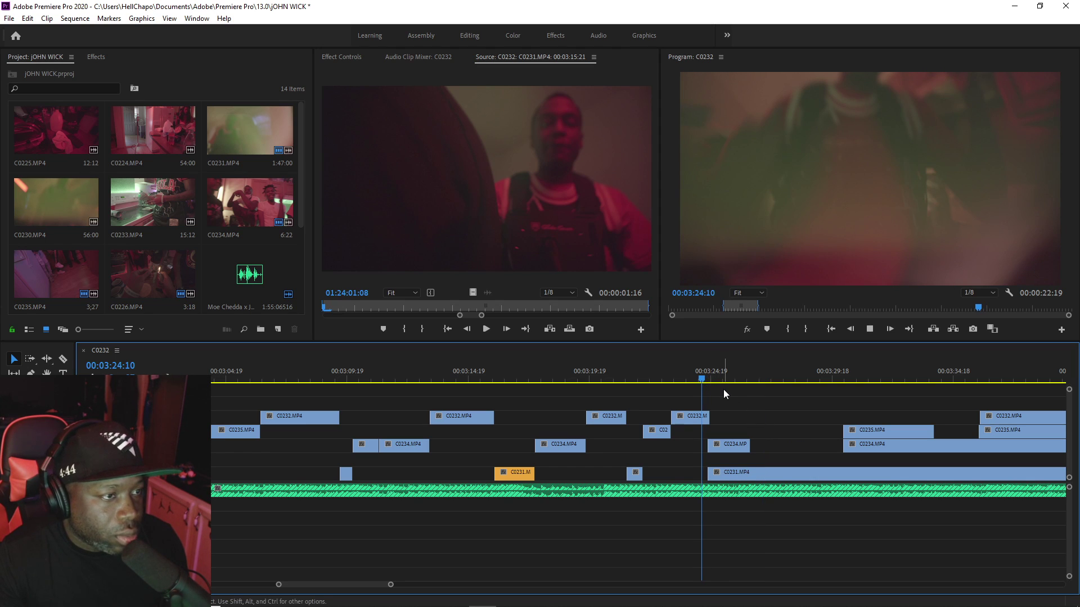
key(space)
key(d)
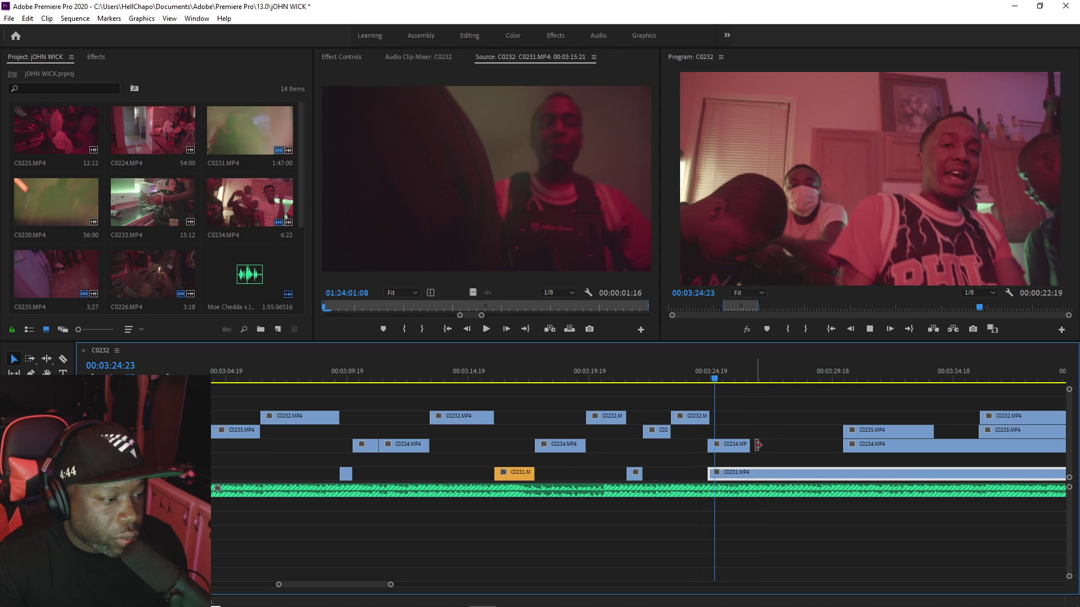
key(space)
drag(709, 472, 831, 467)
drag(749, 445, 879, 444)
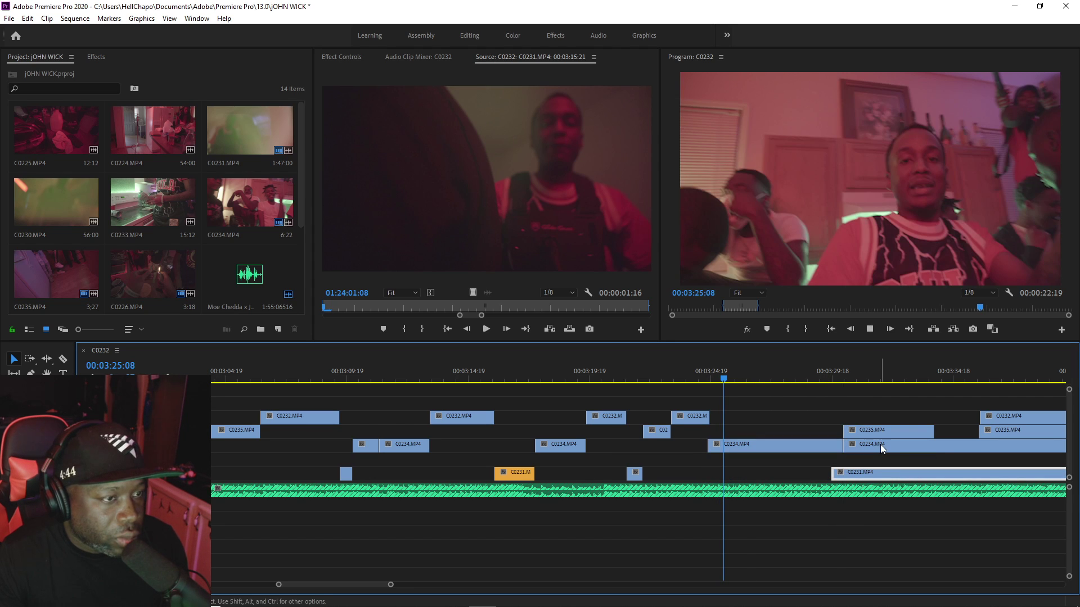
Step: Trim the C0234 clip's end and the C0231 clip's start to meet at about 00:03:26:00, then save the project
key(space)
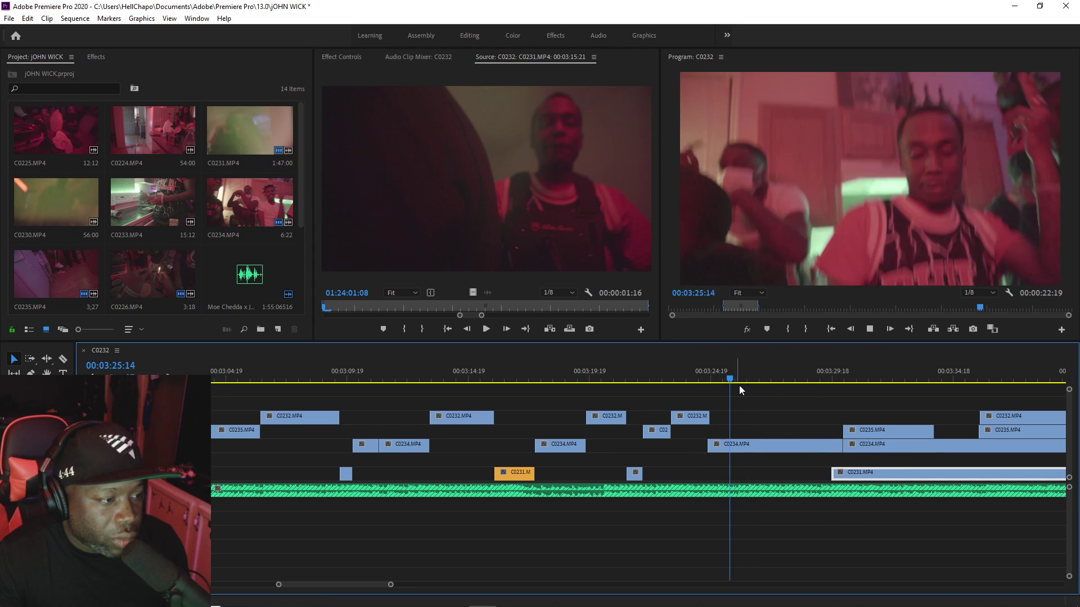
key(space)
drag(819, 445, 740, 444)
drag(821, 472, 741, 473)
click(722, 378)
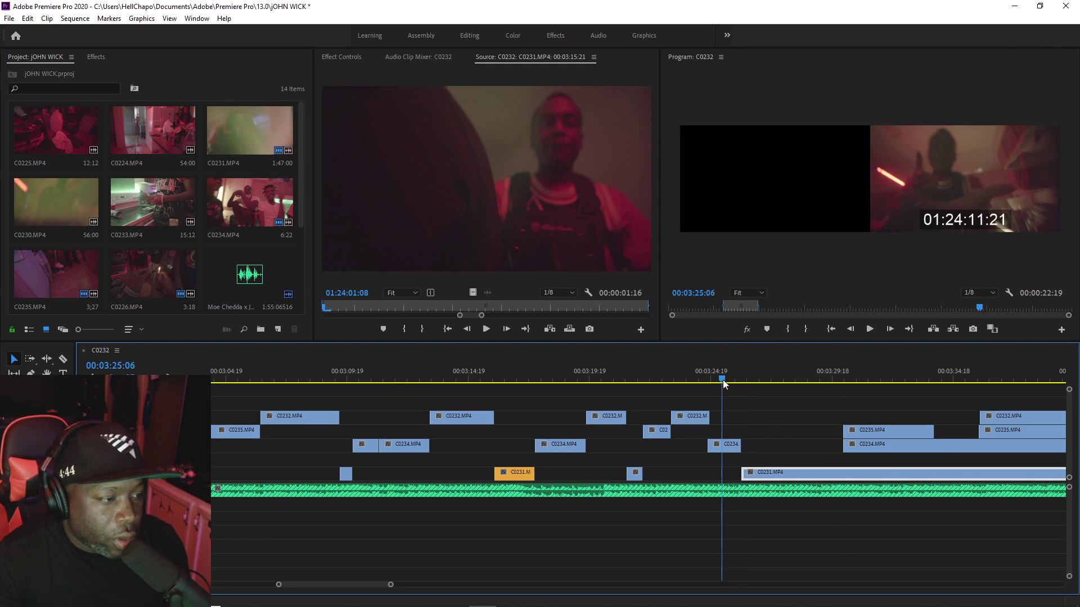
key(ctrl+s)
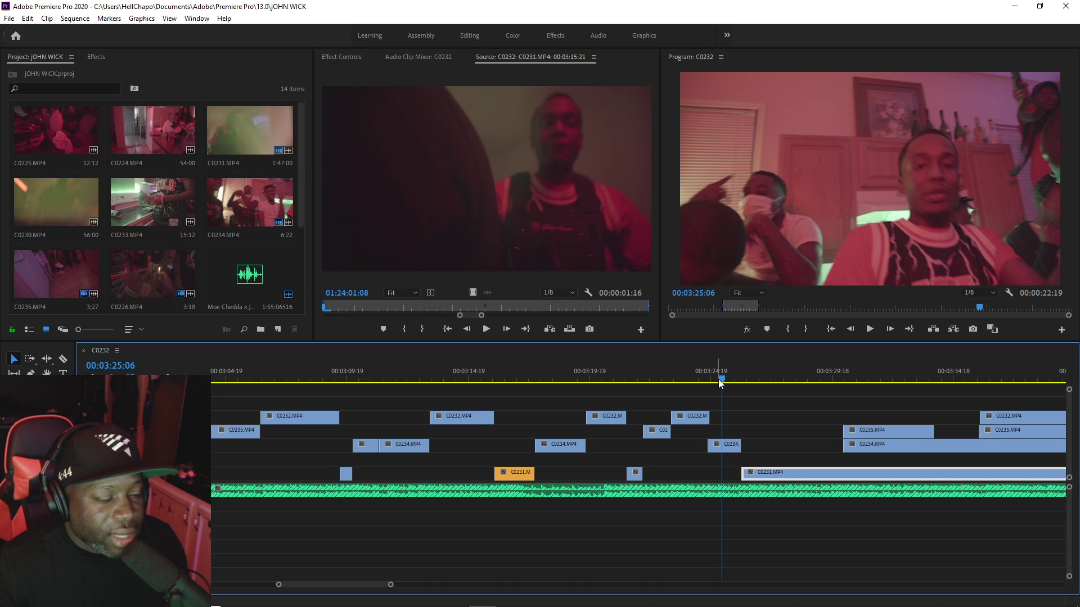
Step: Try extending the C0234 clip's end to about 00:03:29:03, cut the extension back off at 00:03:26:01, and save the project
drag(742, 444, 825, 436)
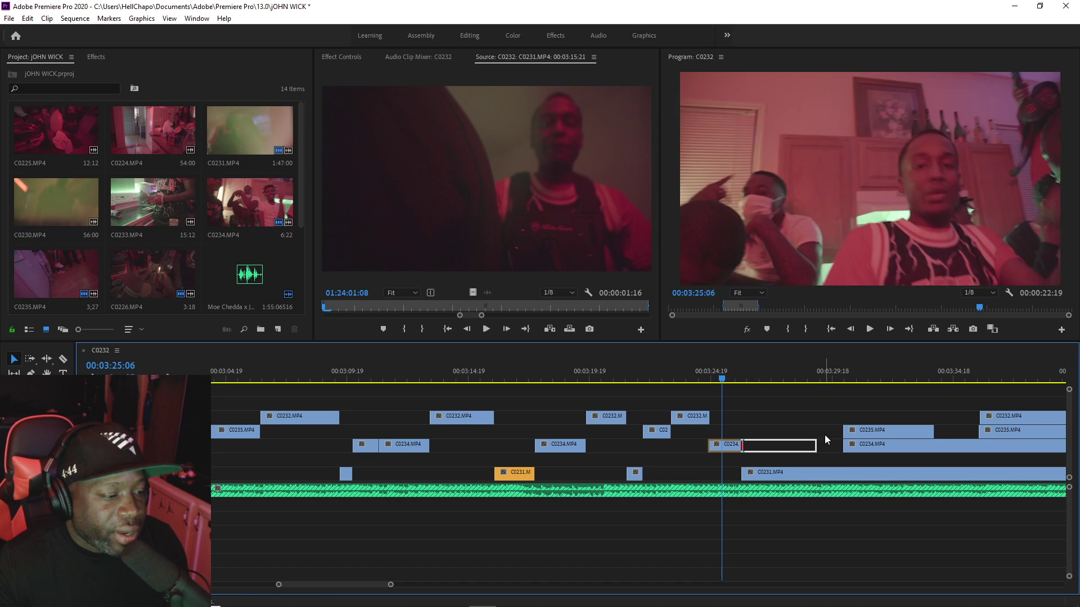
key(space)
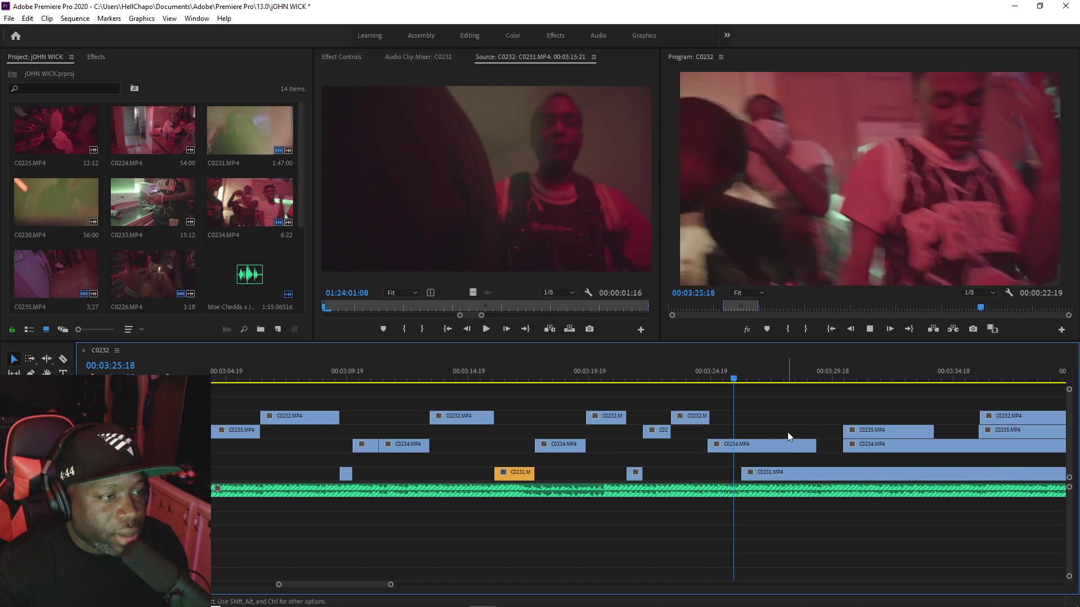
drag(741, 371, 737, 401)
key(space)
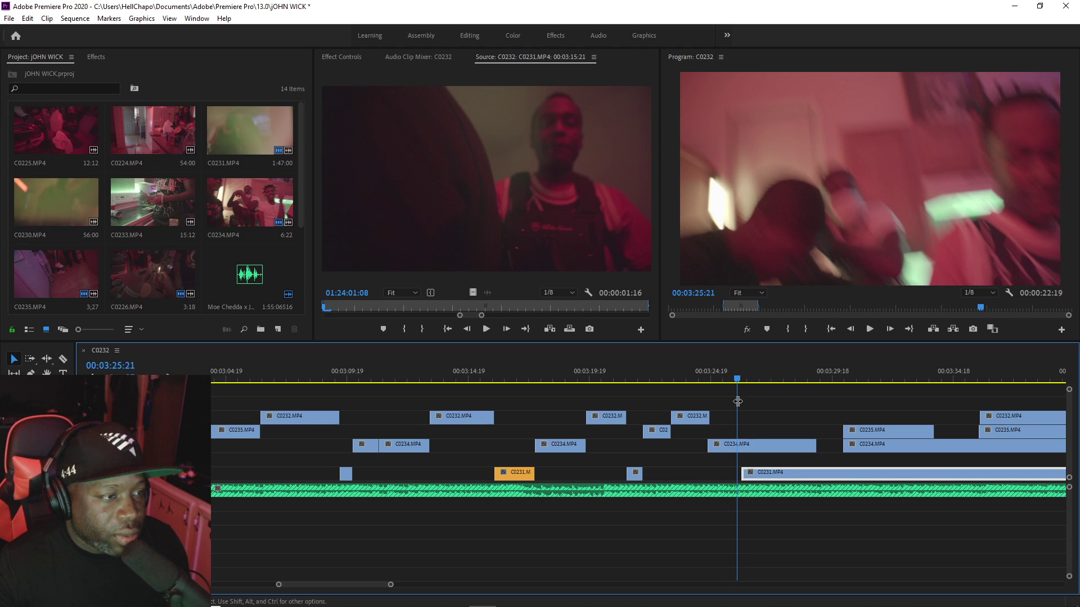
click(742, 445)
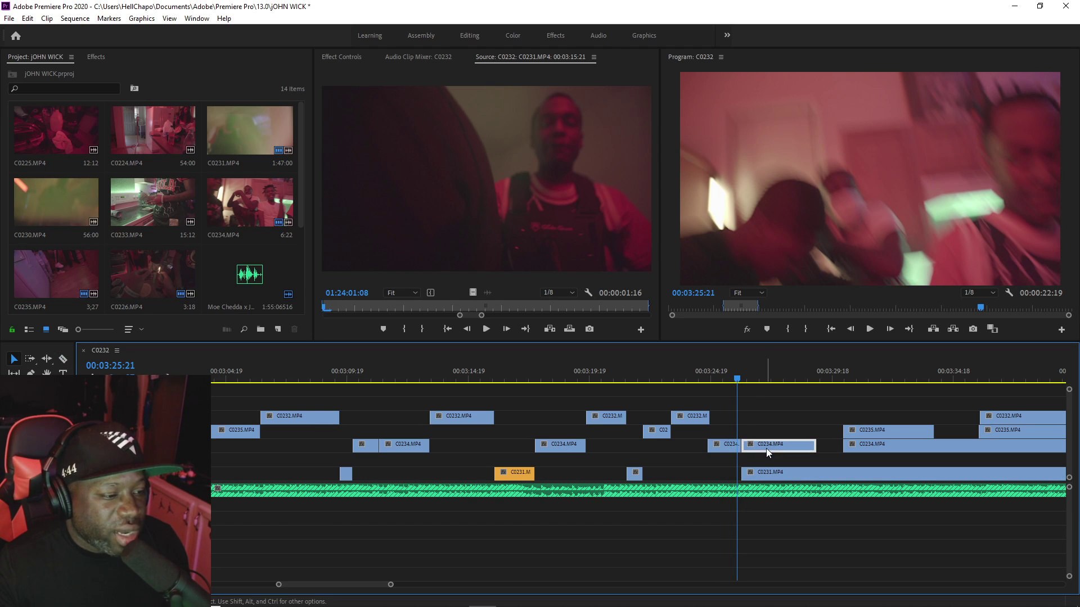
key(Delete)
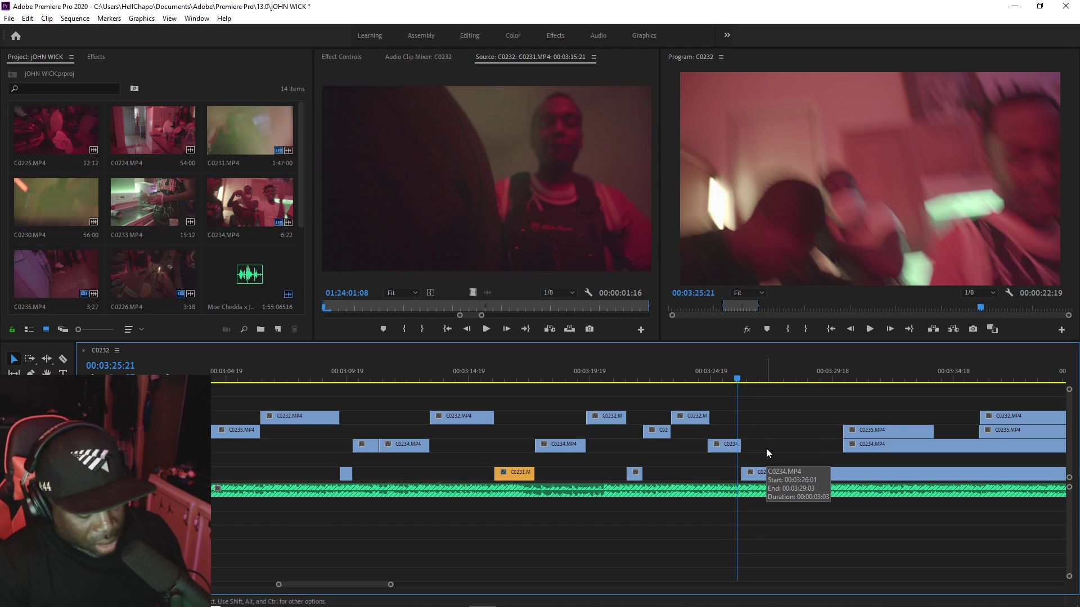
key(ctrl+s)
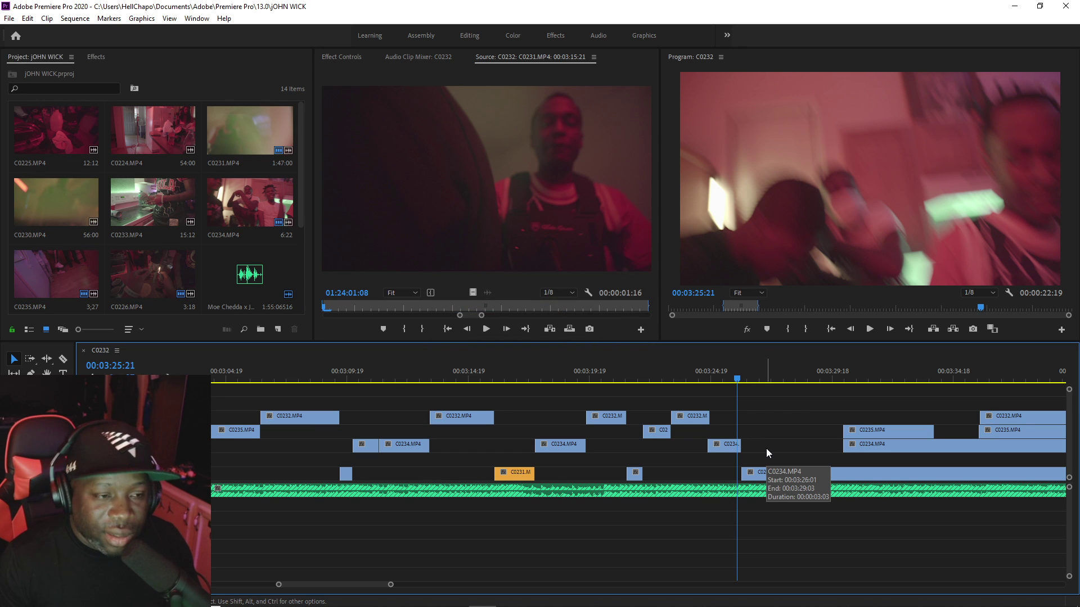
Step: Split the C0231 clip at about 00:03:27:17 and label its first piece Mango
click(714, 376)
key(space)
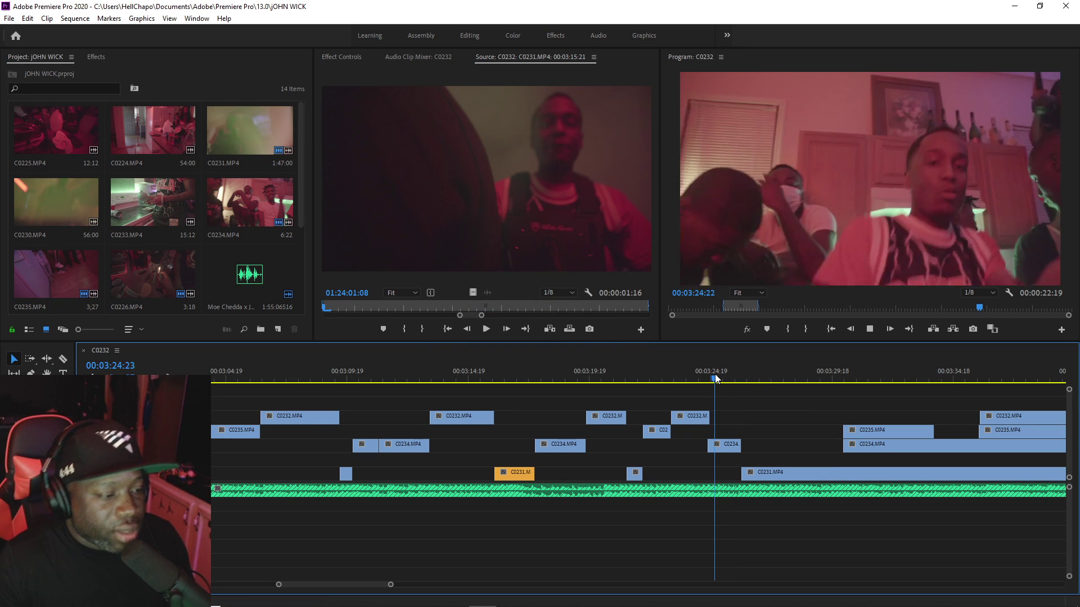
click(721, 373)
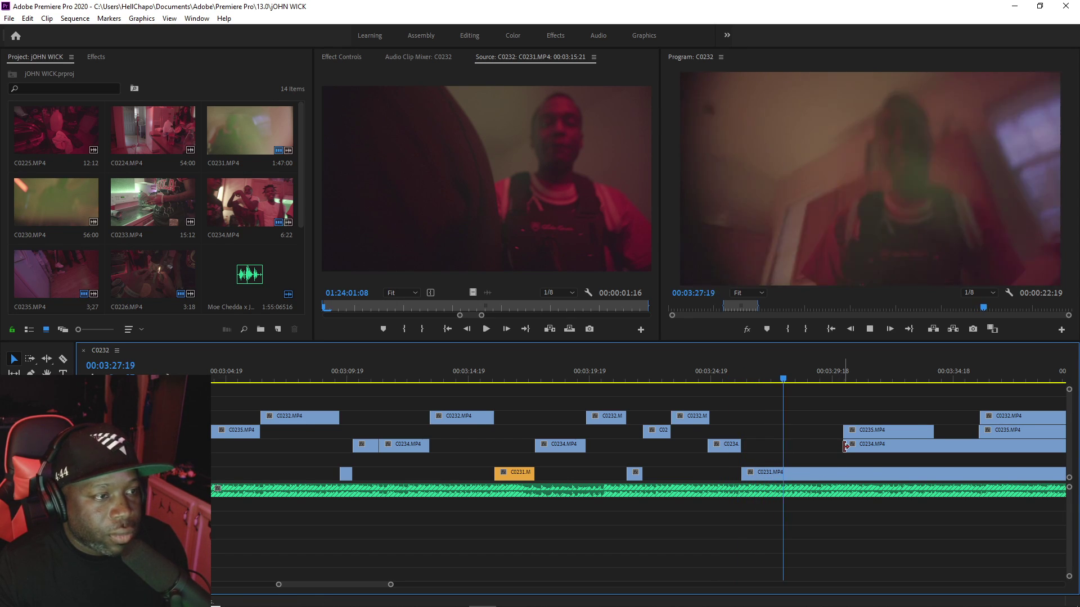
click(790, 475)
right_click(766, 476)
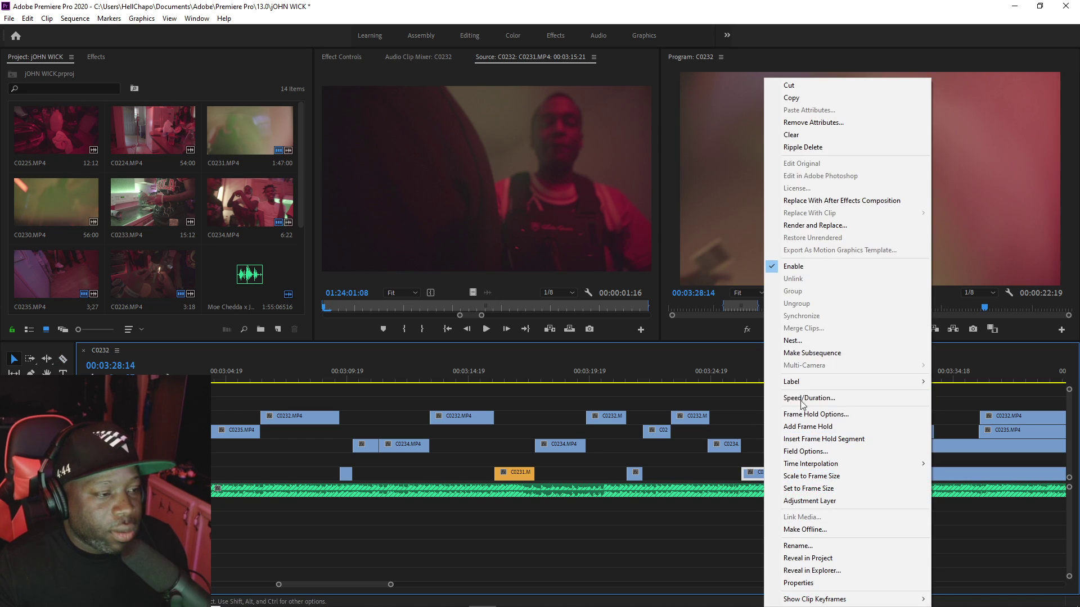
mouse_move(841, 381)
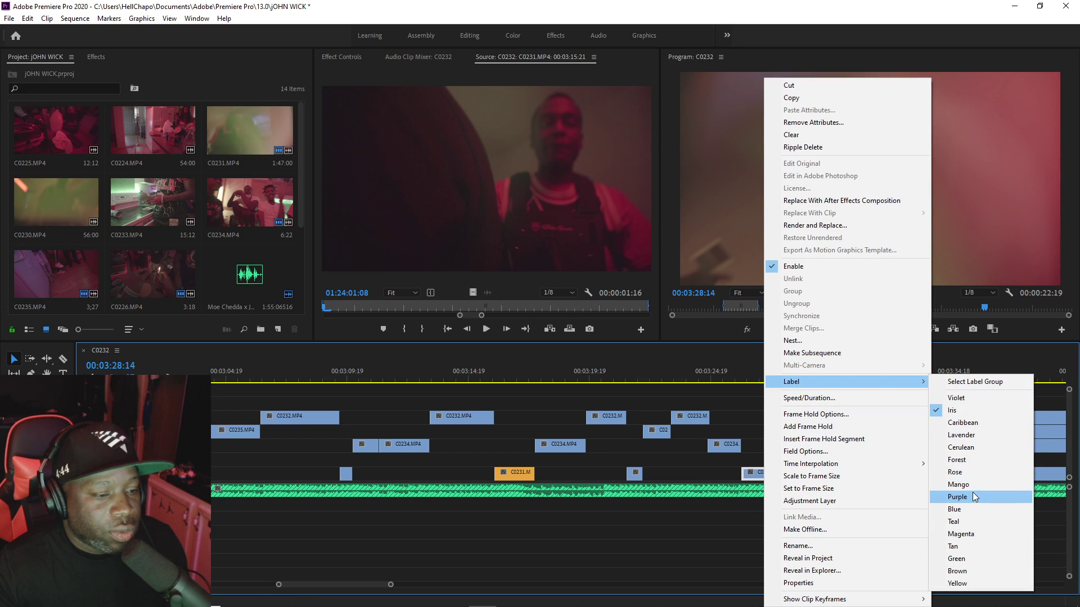
click(956, 484)
Step: Play on from about 00:03:27:00 and delete the short C0235 clip above C0234 that starts around 00:03:30
click(767, 381)
key(space)
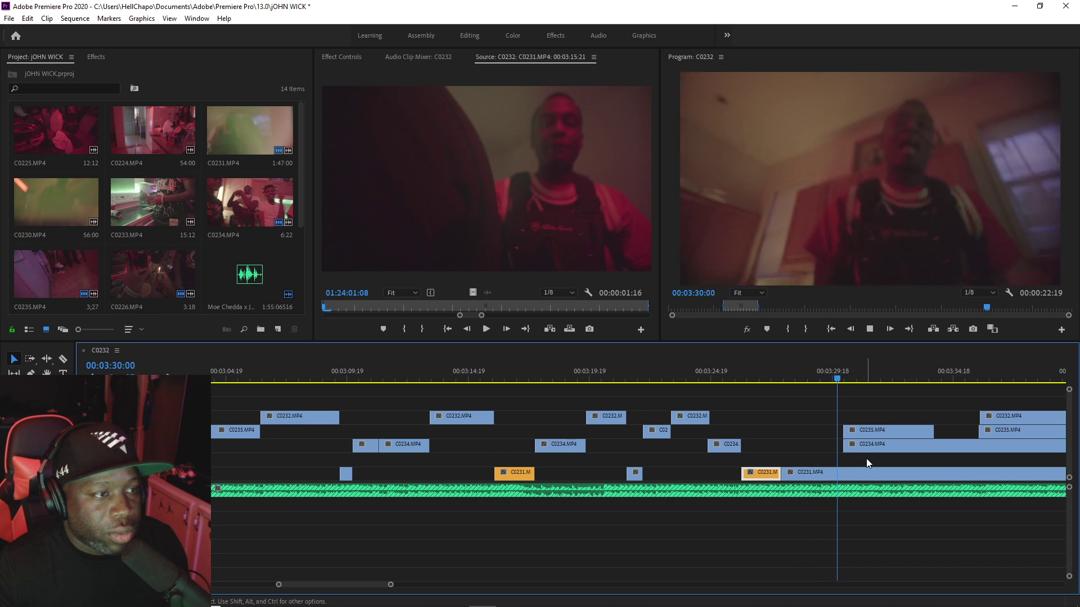
click(873, 430)
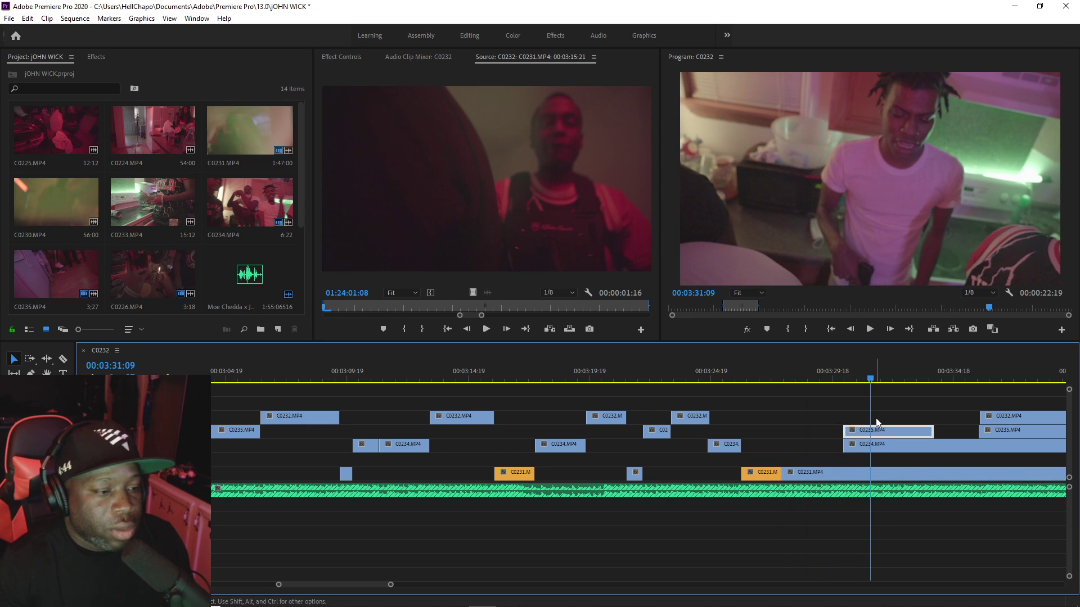
key(Delete)
Step: Split the C0234 clip at about 00:03:33:21 and trim the first piece's end back to about 00:03:32:06
click(822, 371)
key(space)
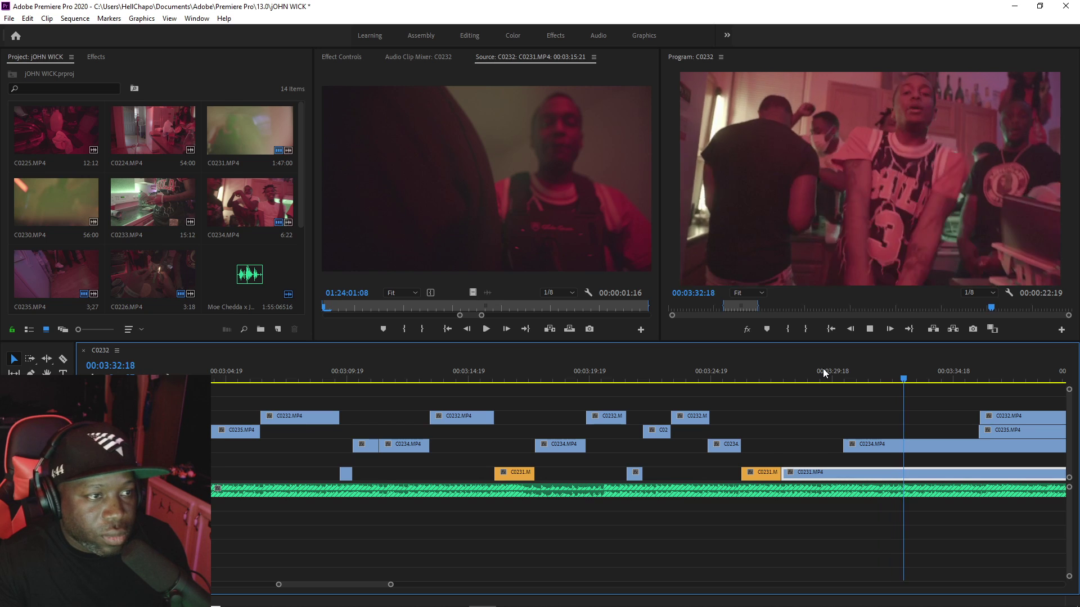
key(space)
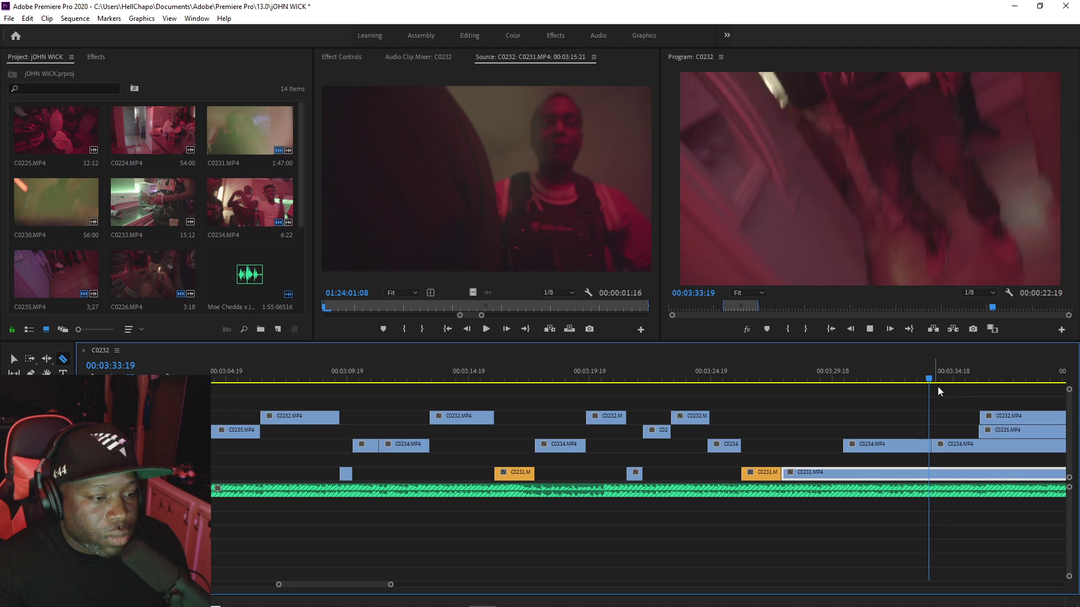
key(v)
drag(928, 445, 890, 445)
Step: Extend the C0235 clip's start back to about 00:03:27:17, trim the unlabeled C0231 clip's start to about 00:03:30:06, and save the project
drag(980, 431, 767, 430)
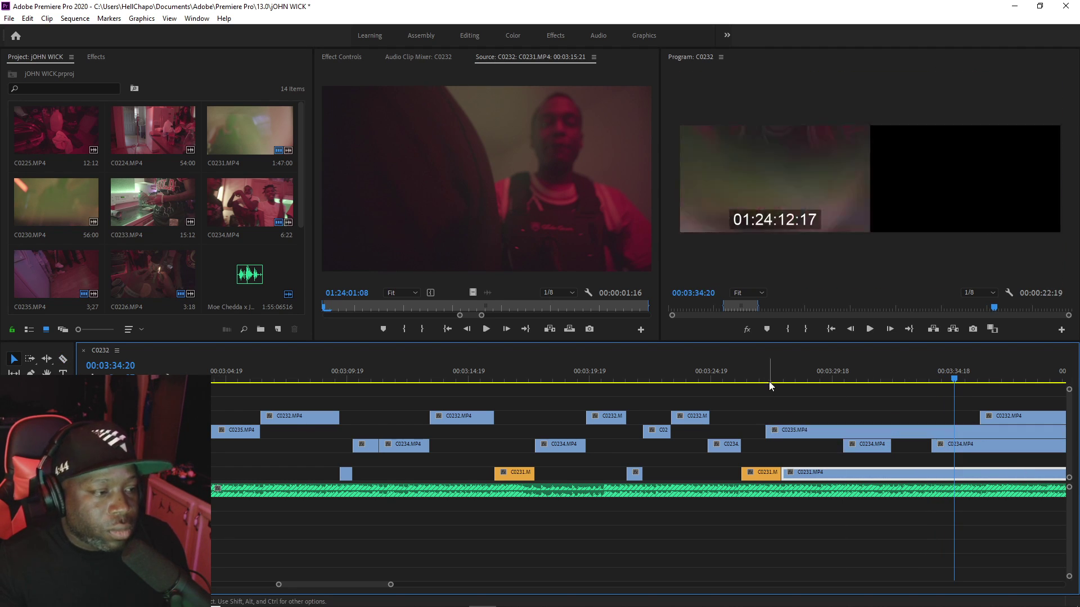
click(770, 383)
key(space)
drag(790, 470, 855, 466)
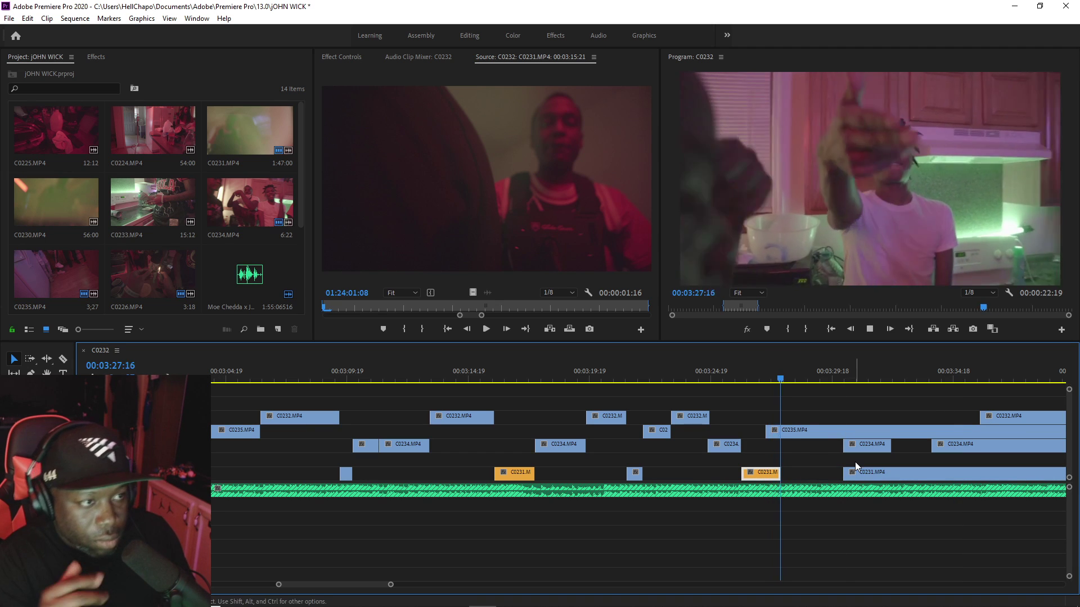
key(space)
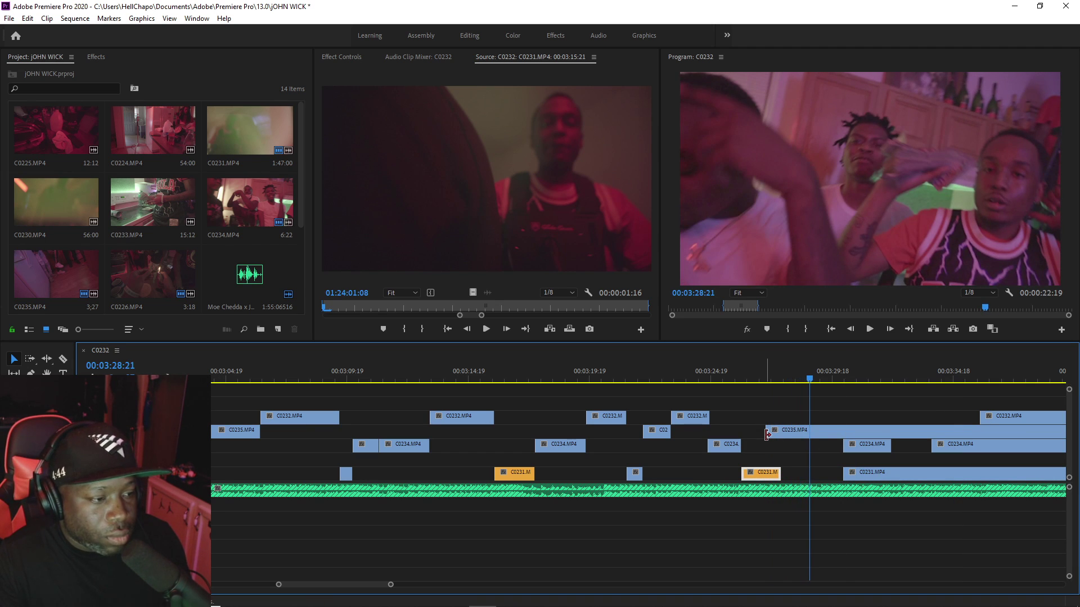
drag(767, 431, 775, 432)
key(ctrl+s)
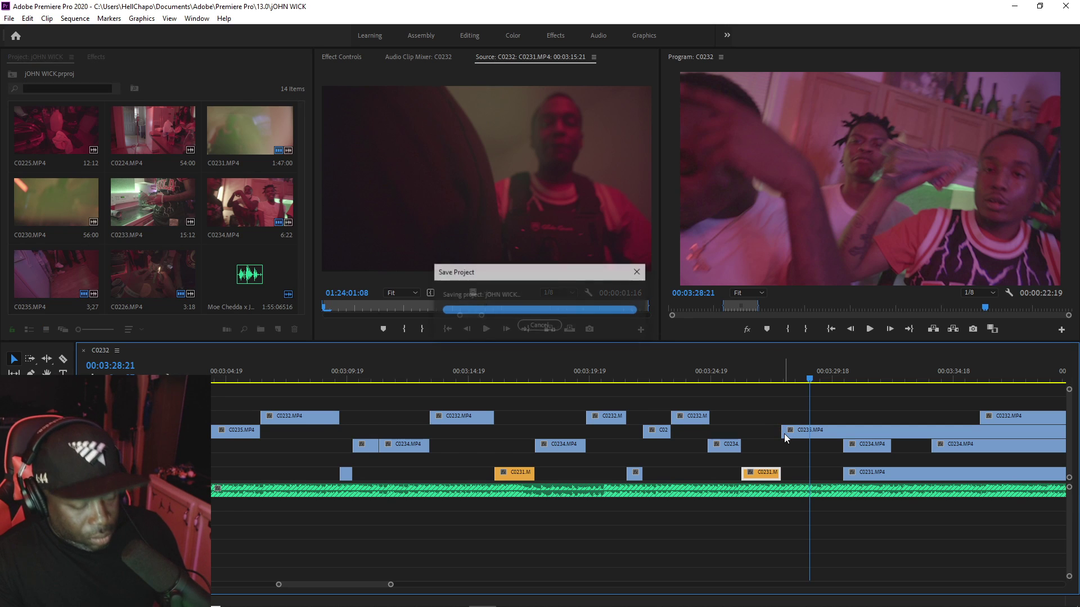
Step: Remove the C0235 section before the second C0234 piece and trim the remaining C0235 clip's start to about 00:03:34:08
key(space)
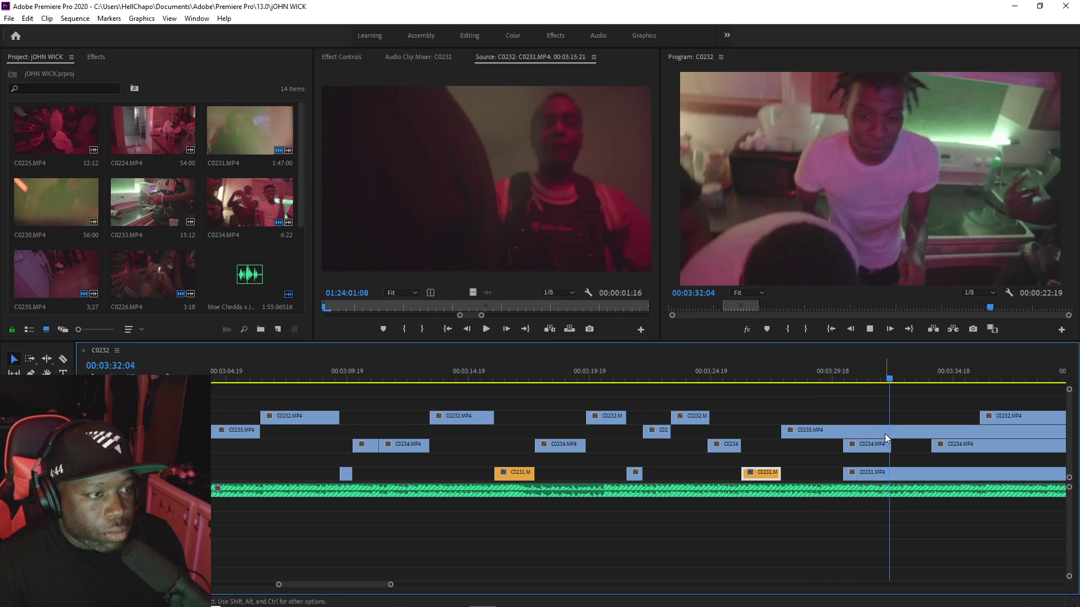
key(space)
key(d)
ctrl+click(931, 432)
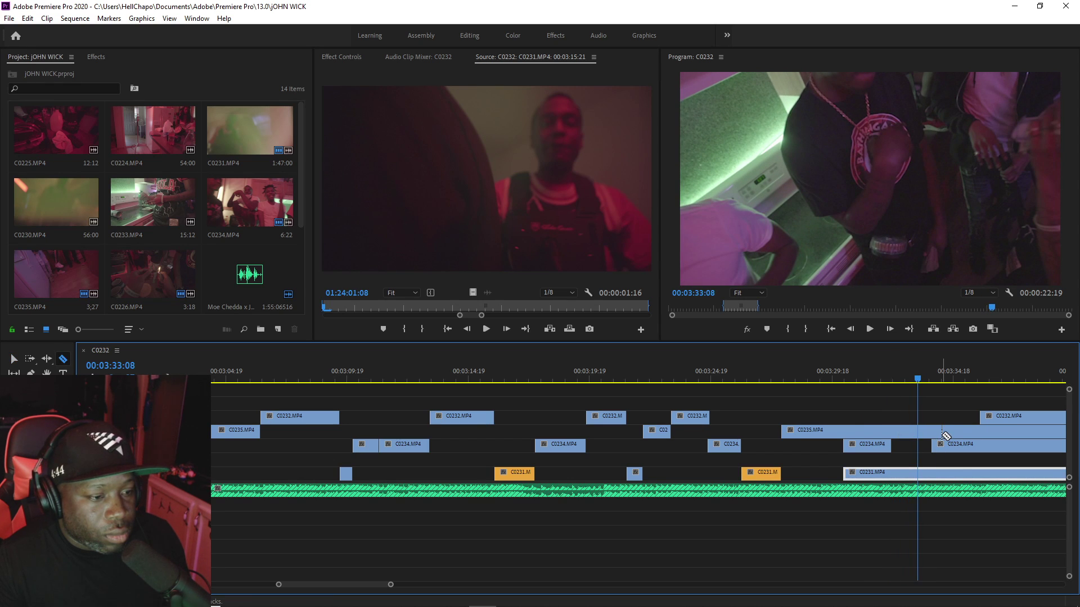
click(912, 432)
key(Delete)
click(849, 364)
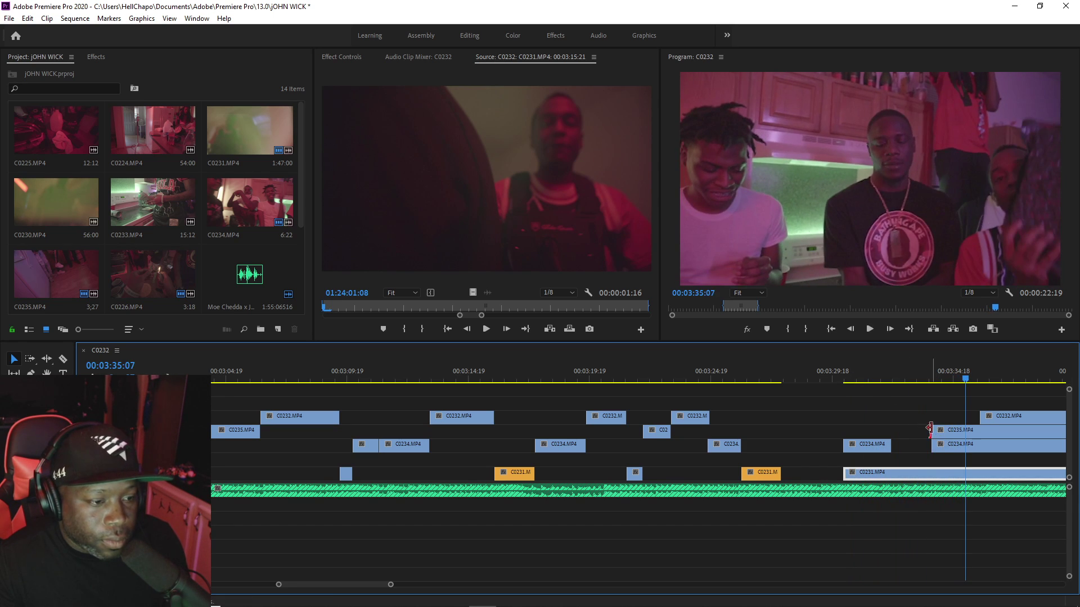
drag(932, 433, 942, 433)
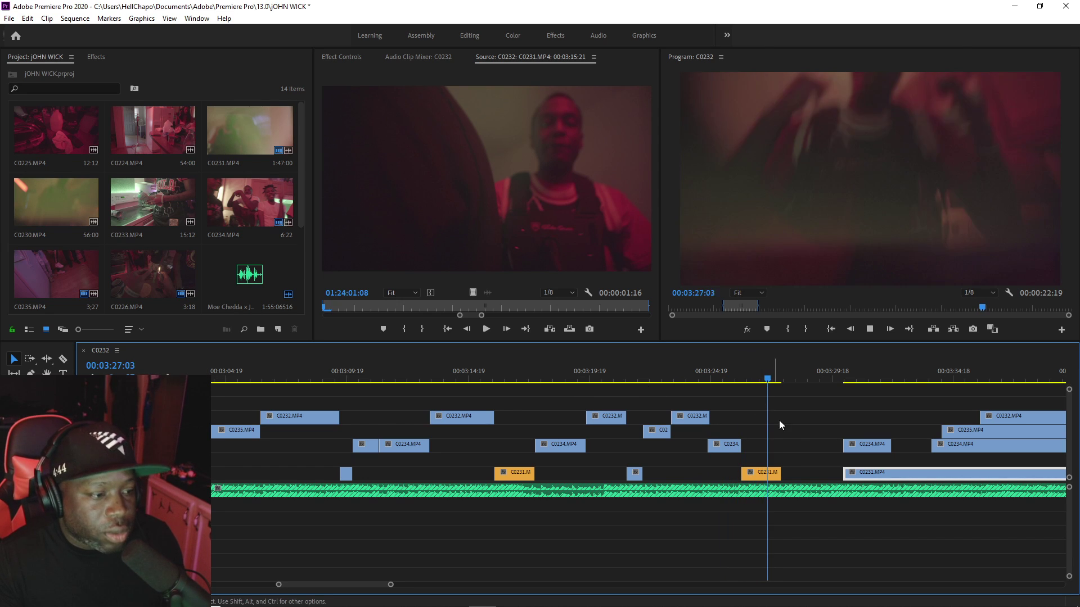
Step: Restore the C0231 section from about 00:03:27:17 to 00:03:30:06 as a separate piece and label it Mango
key(space)
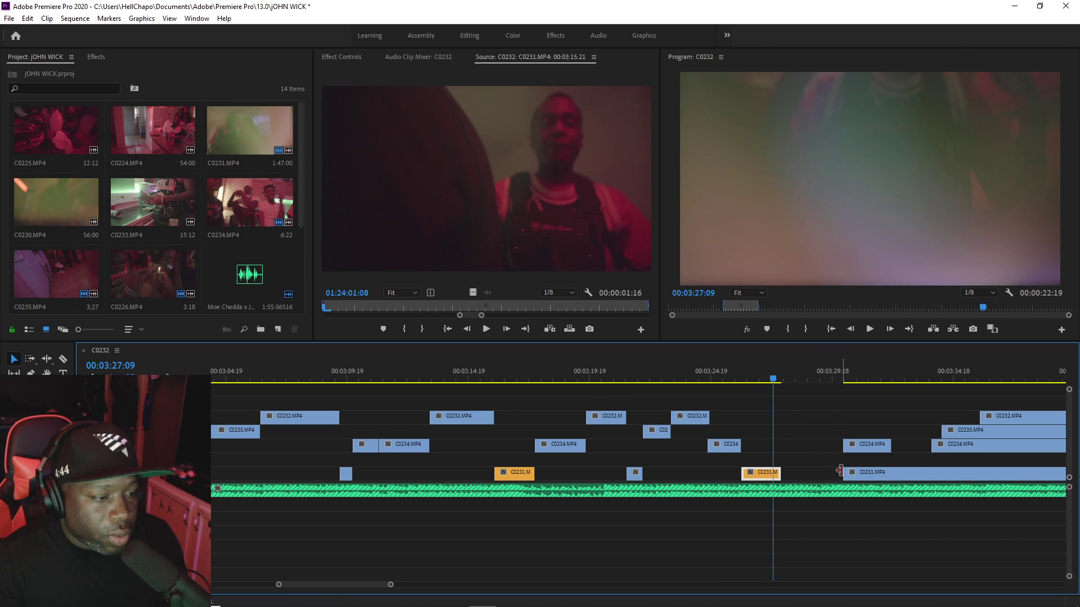
key(ctrl+z)
key(c)
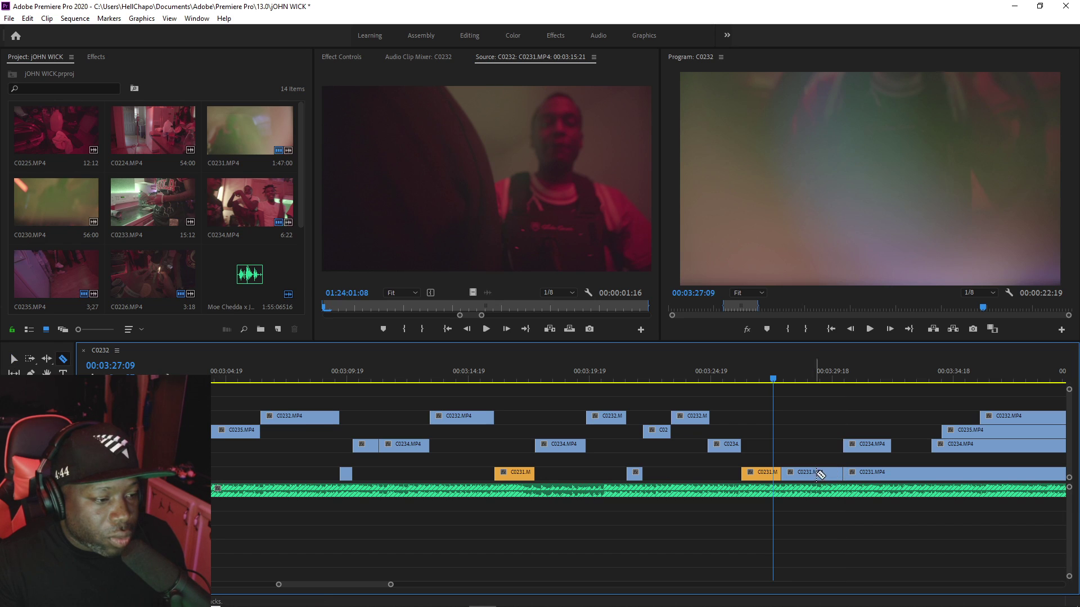
right_click(820, 477)
mouse_move(909, 383)
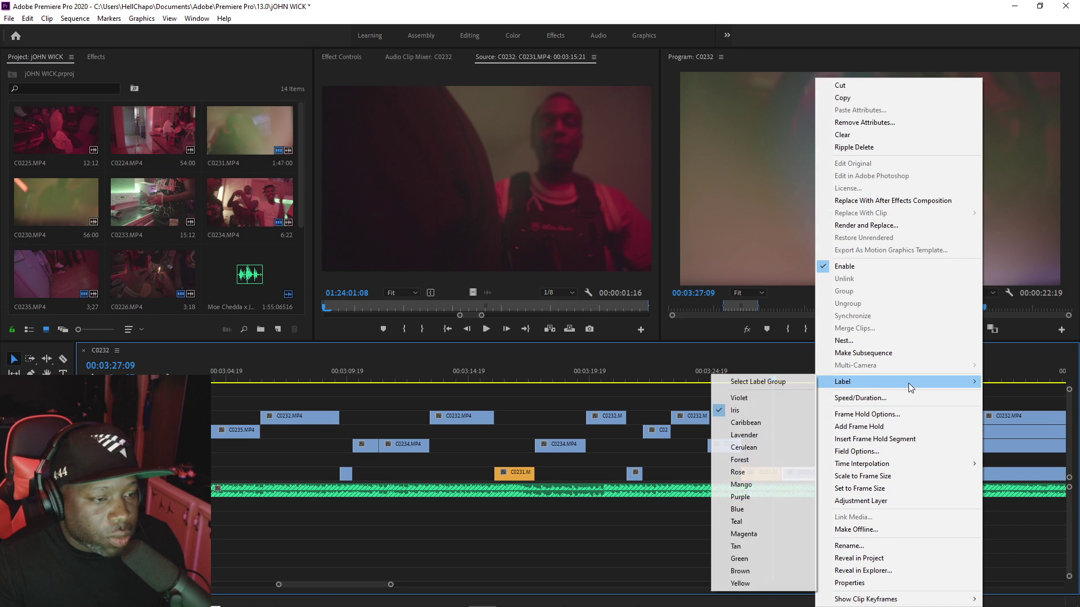
click(774, 484)
Step: Trim the unlabeled C0231 clip's start to the end of the C0234 piece at about 00:03:32:07
click(855, 378)
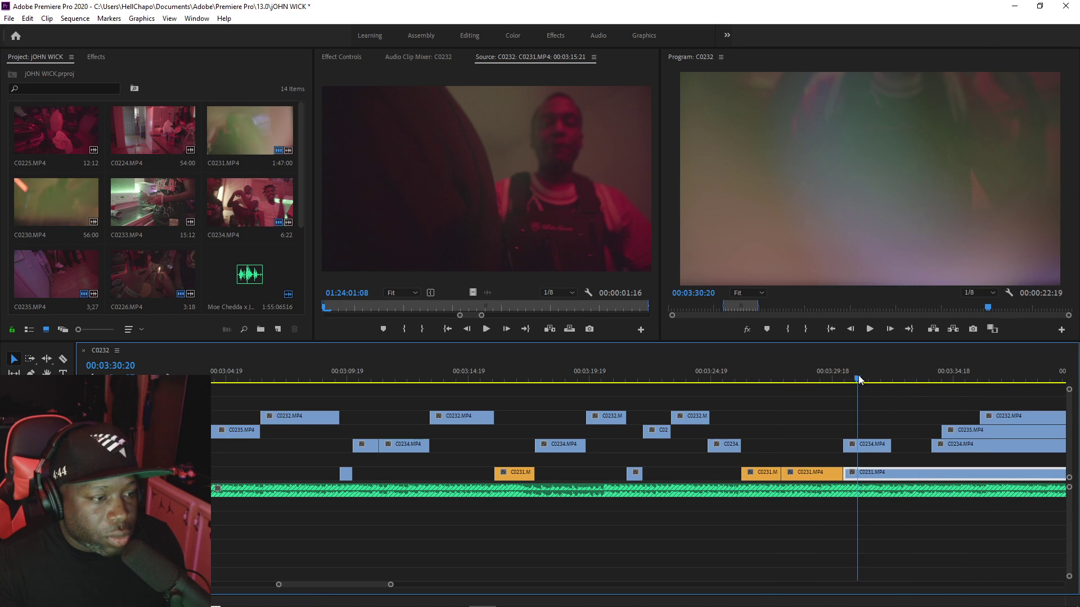
key(space)
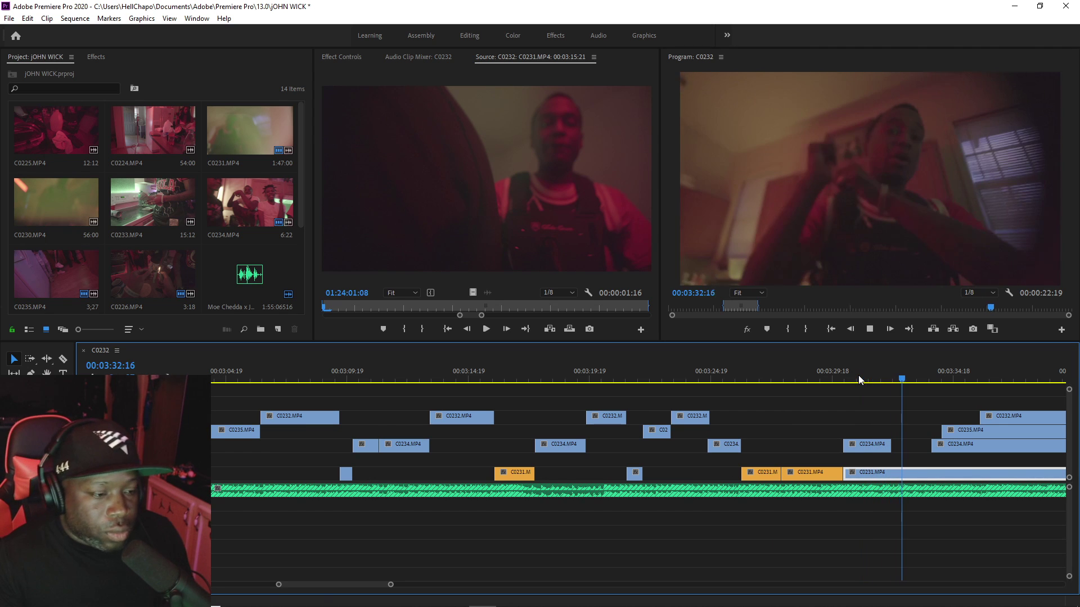
key(space)
drag(845, 472, 896, 472)
Step: Review the section from about 00:03:32 and trim the C0235 clip's start to align with the C0232 clip above it
click(888, 382)
key(space)
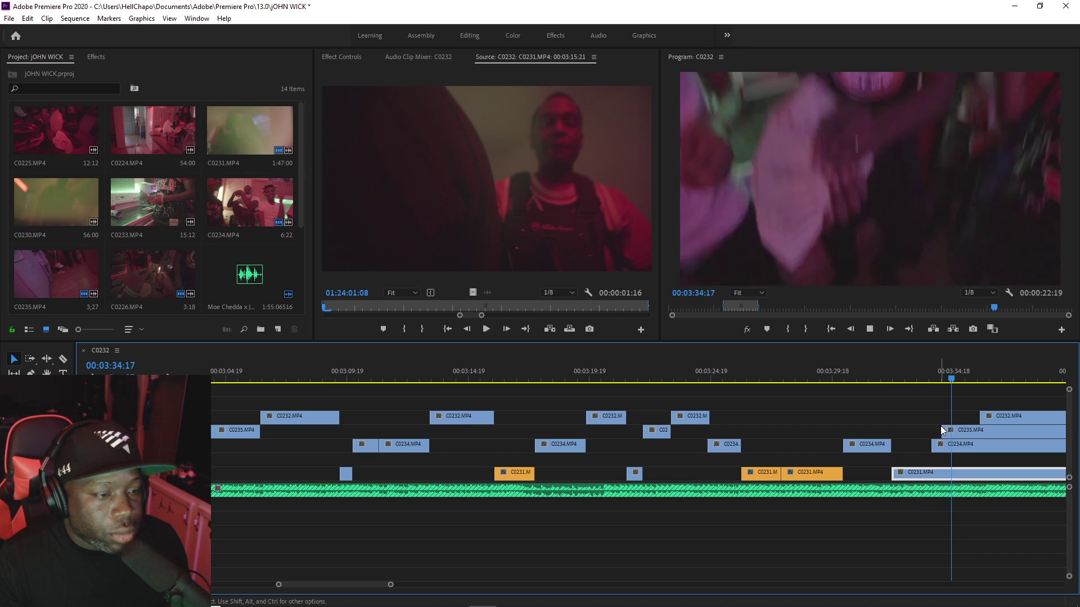
key(space)
drag(942, 431, 980, 426)
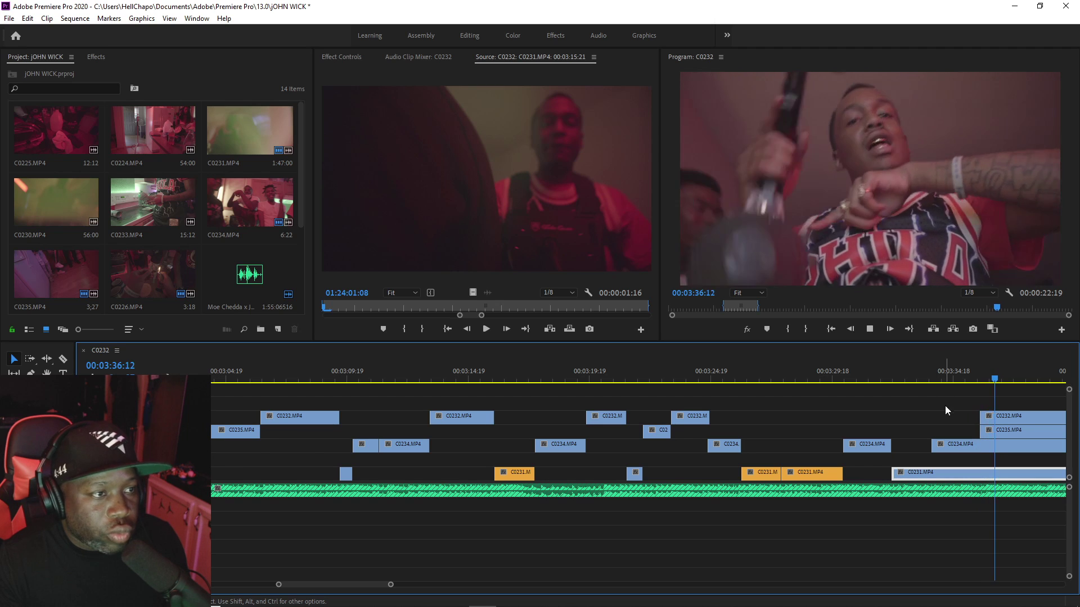
Step: Split the last C0232 clip at about 00:03:38:05, trim the second piece's start to about 00:03:39:18, and play back the gap
key(space)
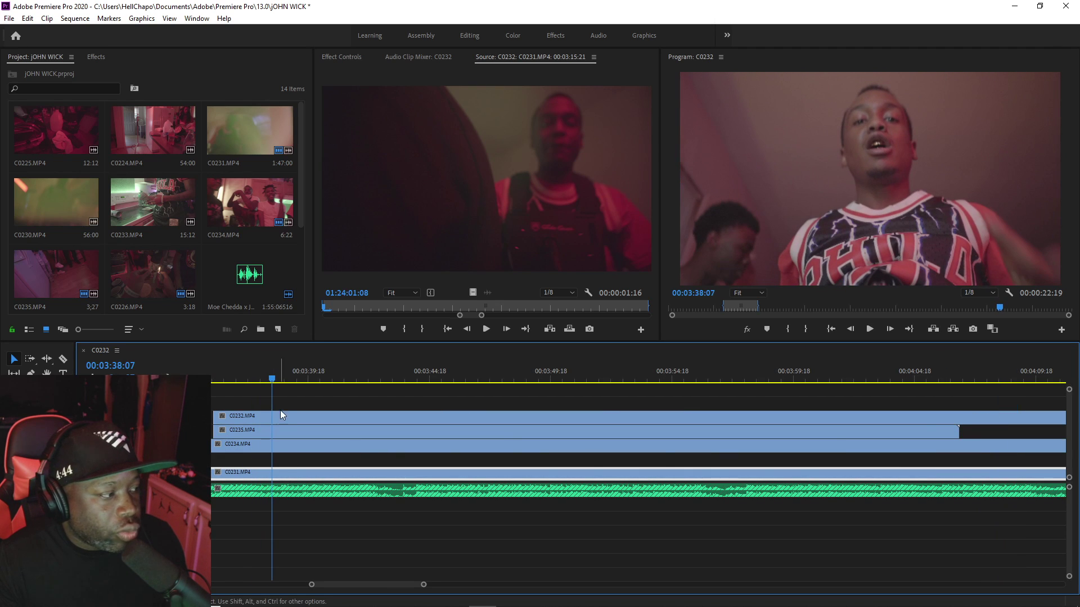
key(space)
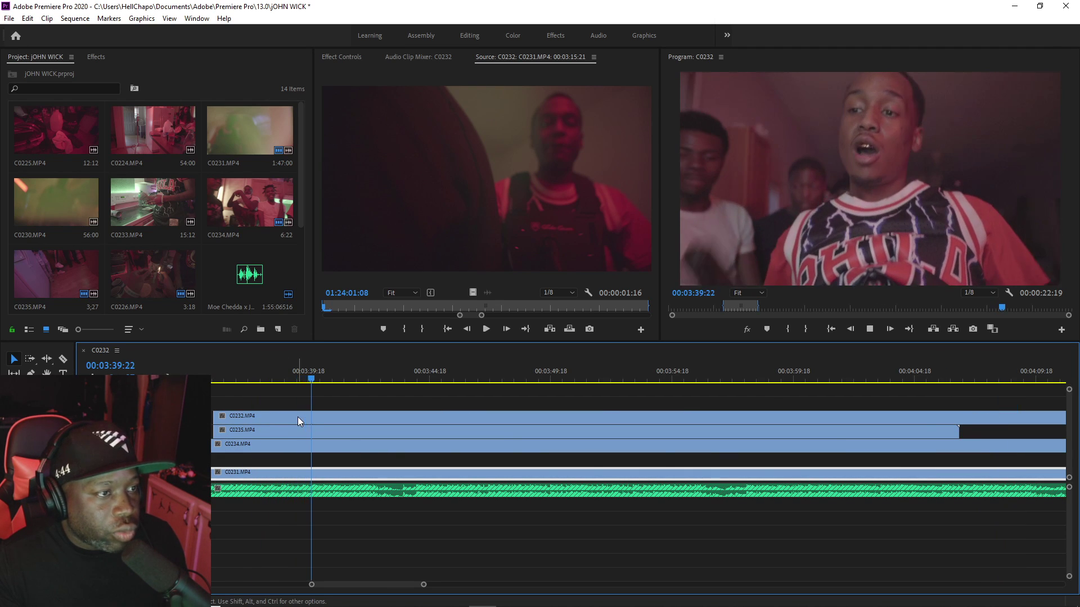
key(c)
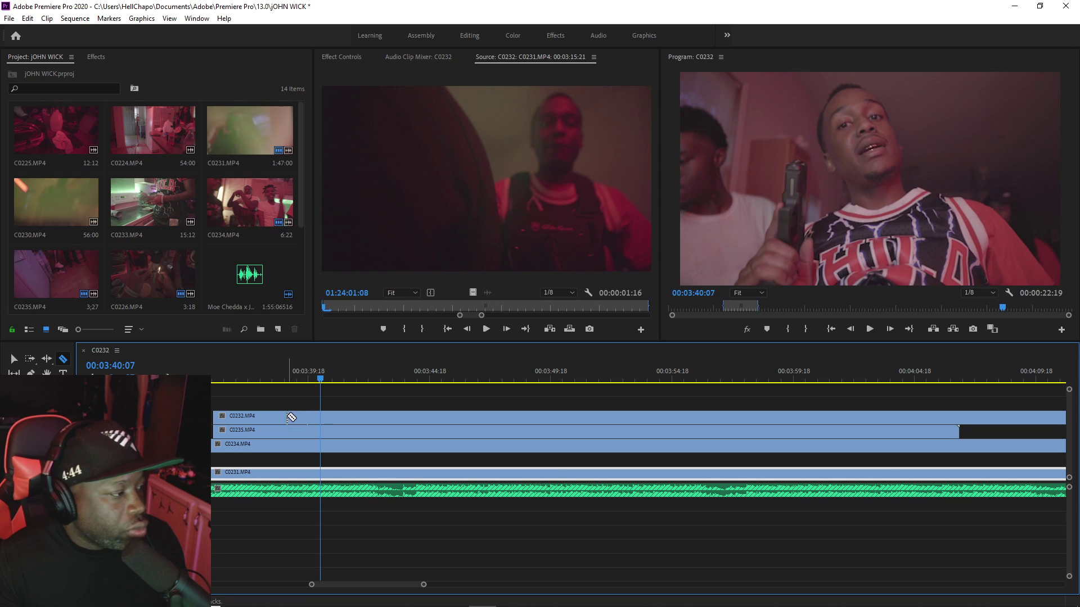
click(243, 372)
key(space)
scroll(253, 371, up, 10)
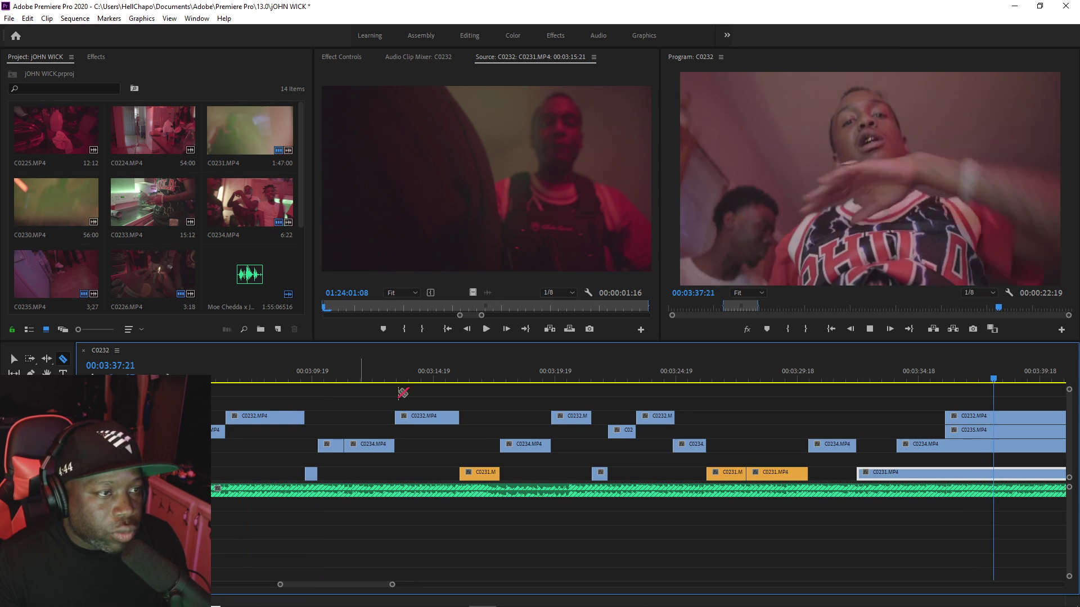
key(space)
click(1005, 421)
key(v)
drag(1002, 417, 1017, 421)
key(space)
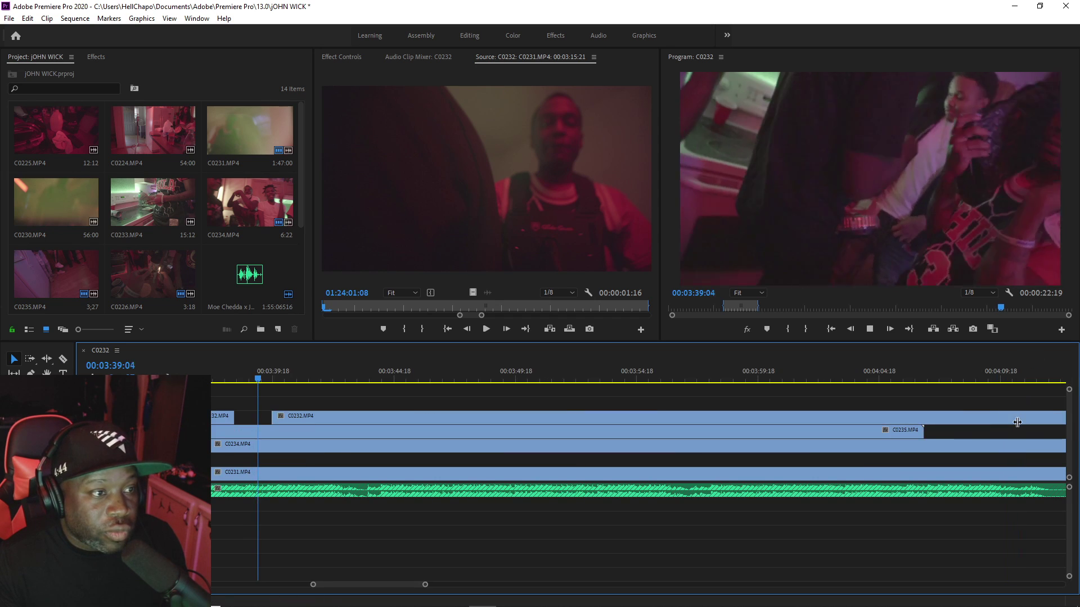
key(space)
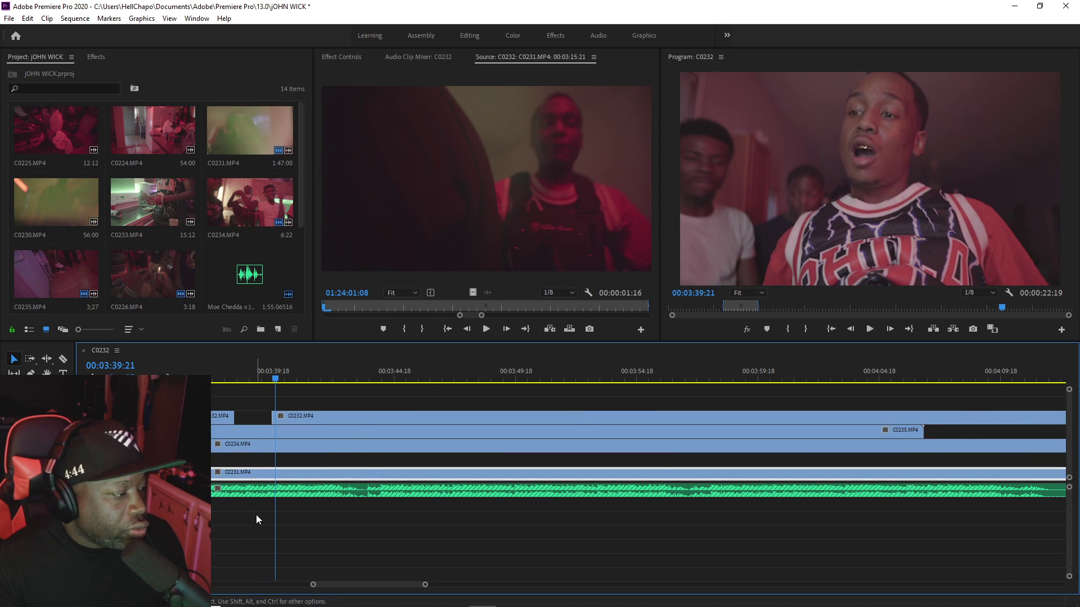
Step: Trim the C0235 clip's start to about 00:03:40:22 and save the project
drag(314, 585, 298, 584)
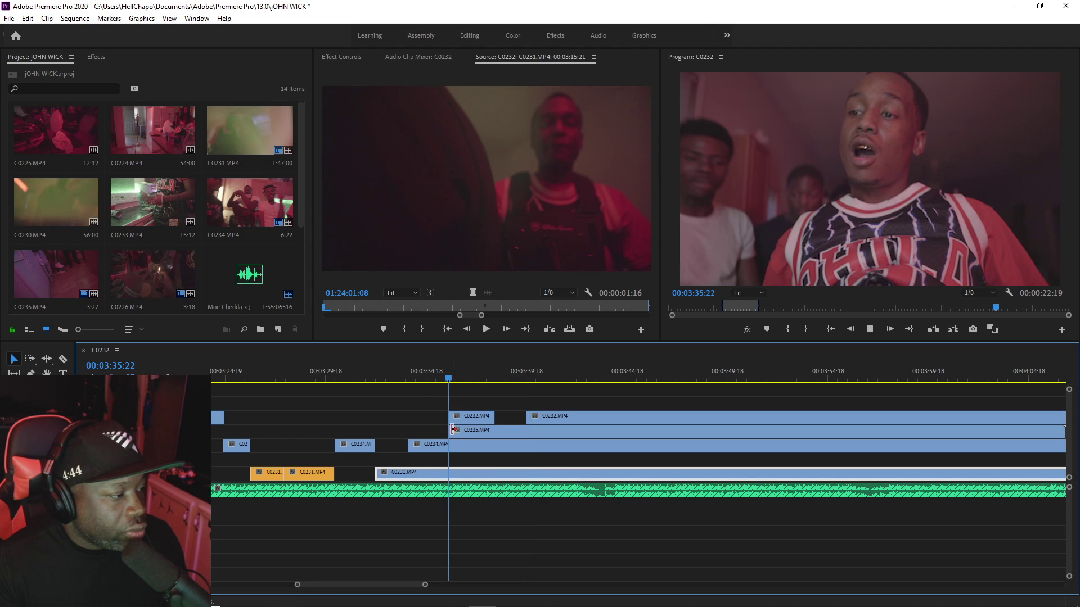
drag(452, 429, 495, 430)
key(space)
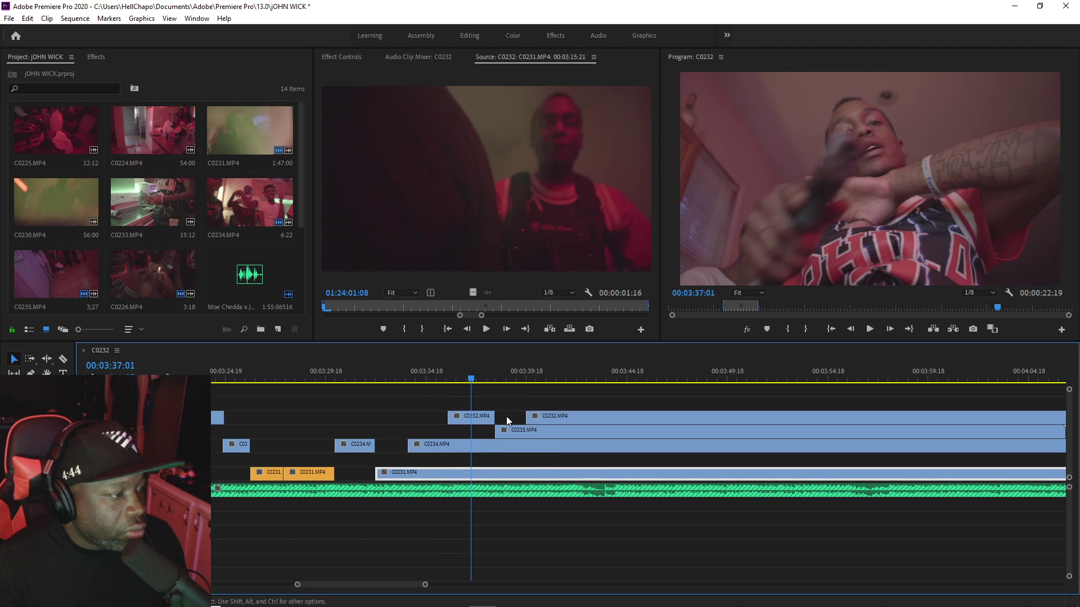
key(ctrl+s)
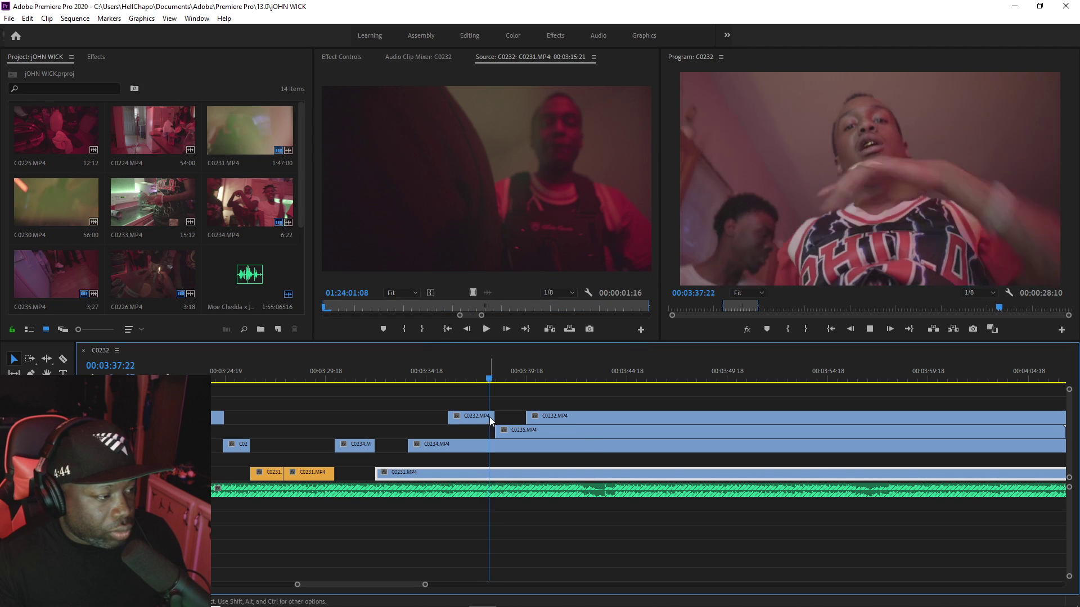
drag(495, 429, 550, 429)
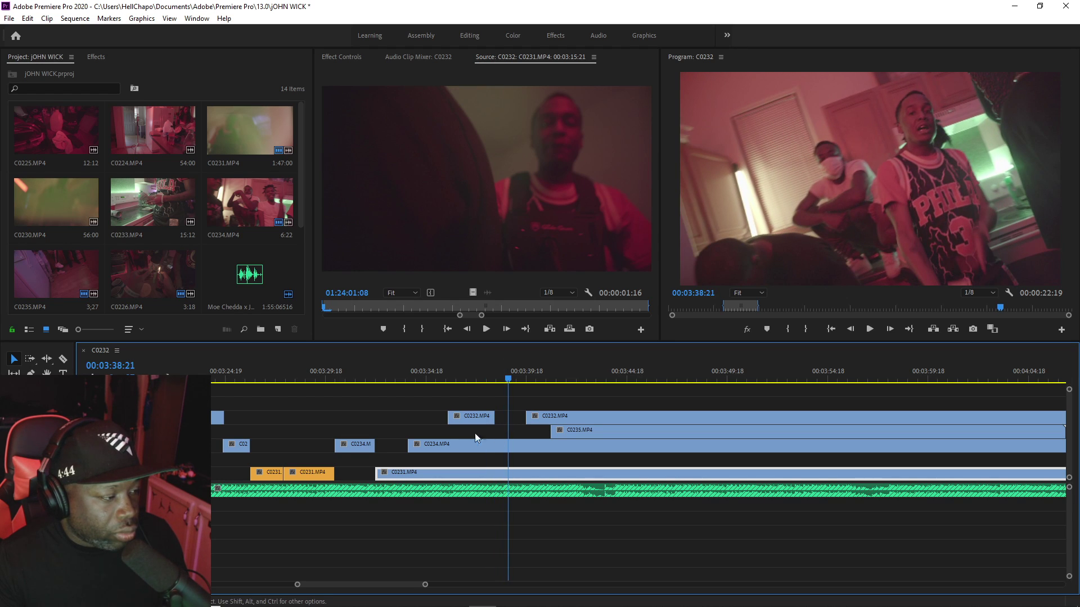
Step: Split the C0234 clip at about 00:03:35:22, trim the second piece's start to the end of the short C0232 piece, and play it back
click(449, 444)
drag(469, 443, 495, 441)
click(495, 382)
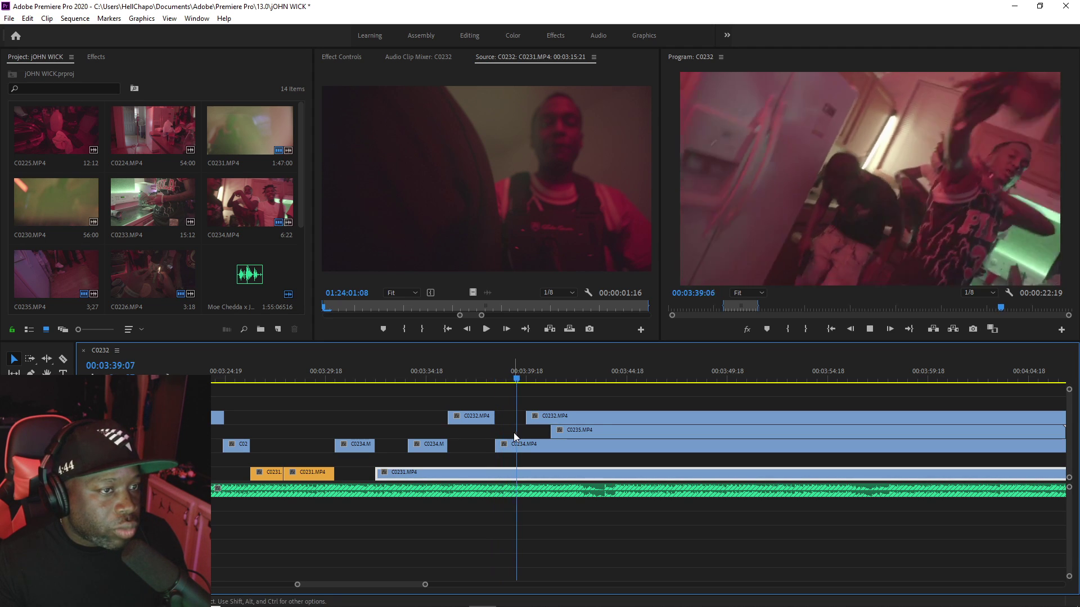
key(space)
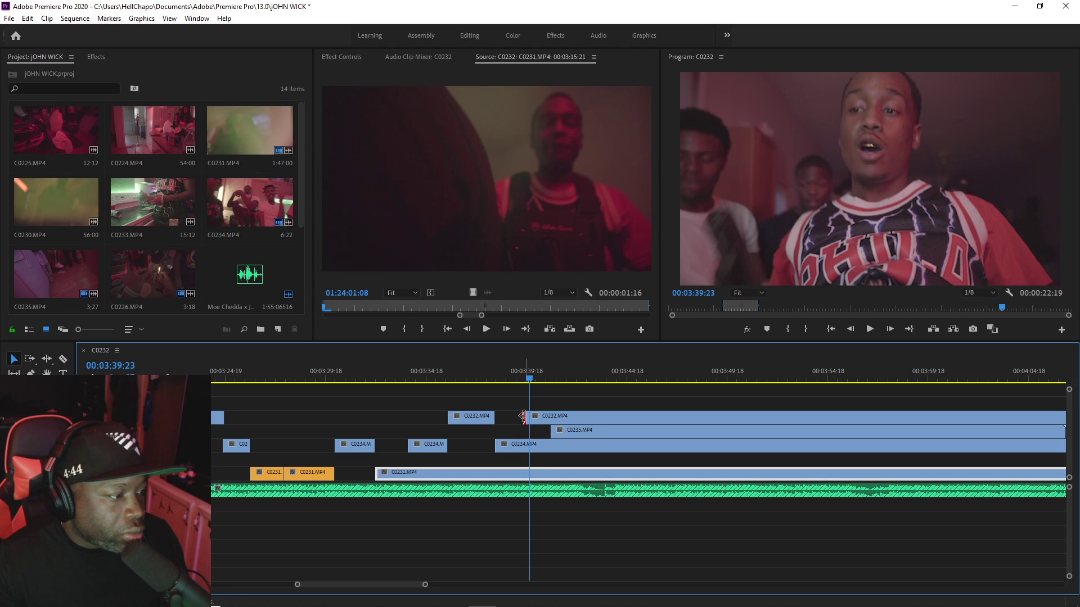
Step: Trim the long C0232 clip's start to about 00:03:39:23 and play back the cut
drag(523, 416, 527, 416)
click(520, 378)
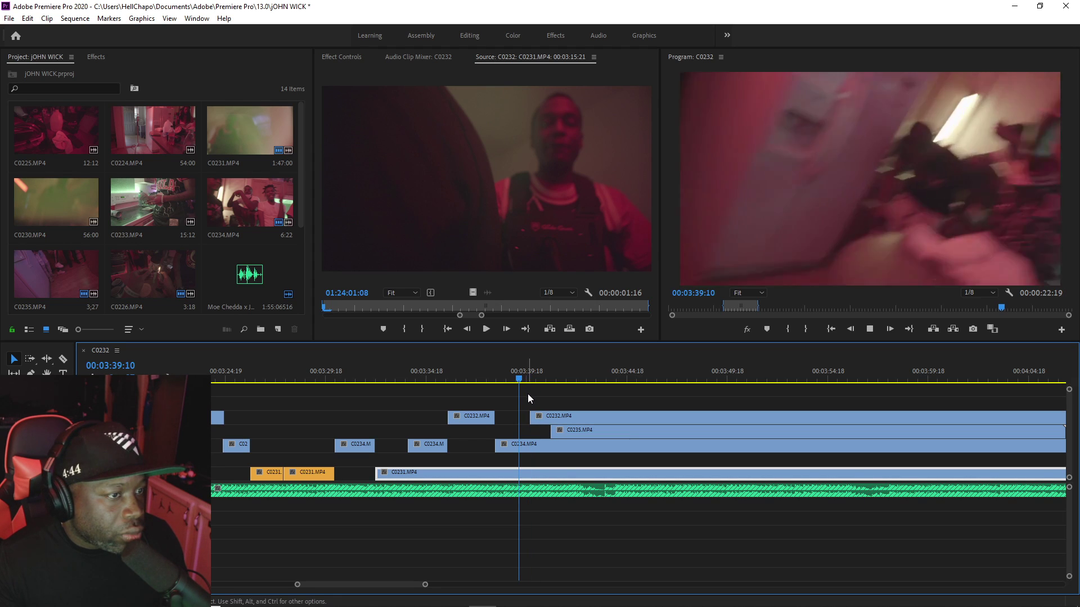
key(space)
Step: Split the C0234 clip at 00:03:39:13 and trim the second piece's start to align with the long C0232 clip
key(Right)
key(Right)
key(Right)
key(Right)
key(Right)
key(Right)
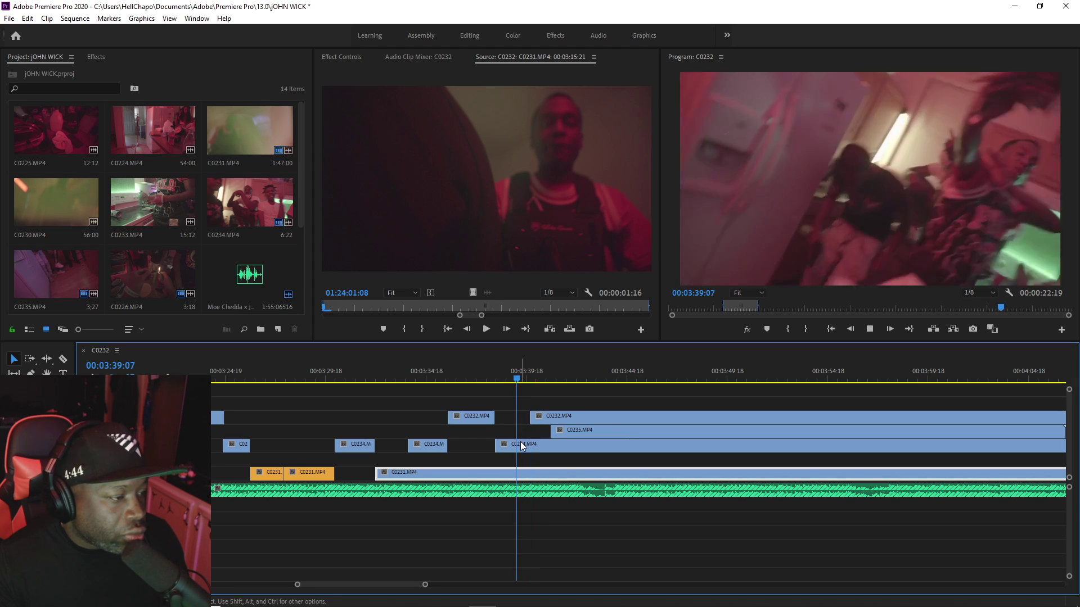
key(ctrl+k)
drag(524, 444, 530, 444)
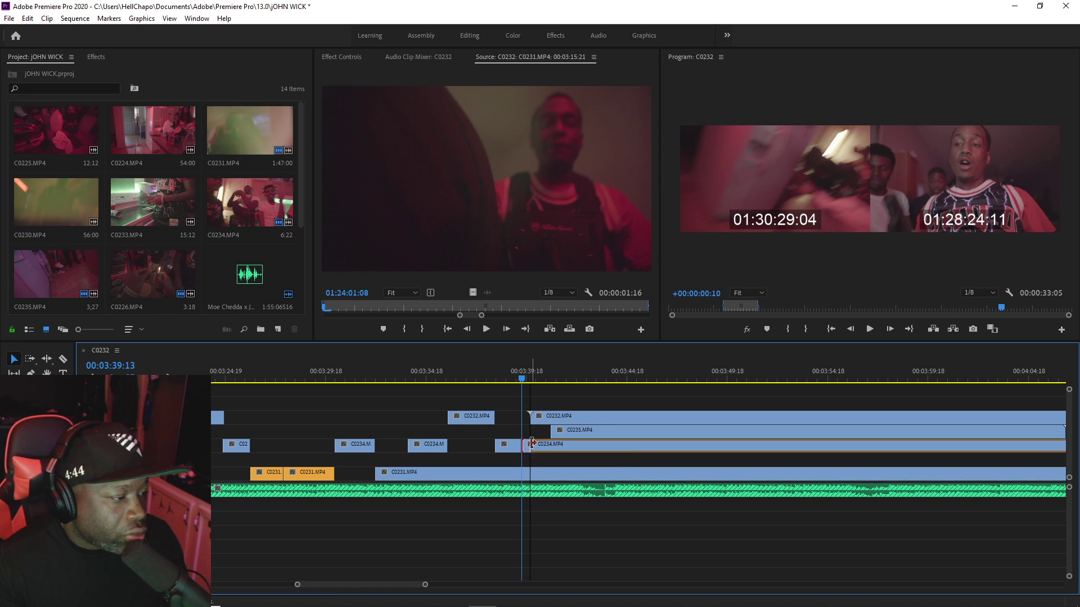
Step: Trim the short C0232 piece's start to about 00:03:37:00 while reviewing the section
key(space)
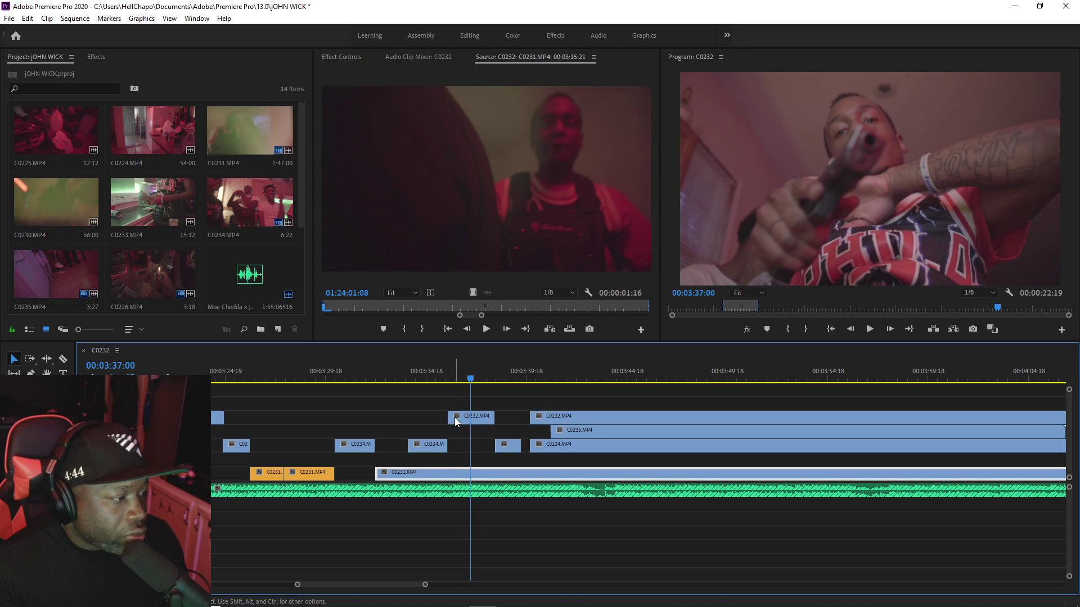
drag(466, 415, 470, 415)
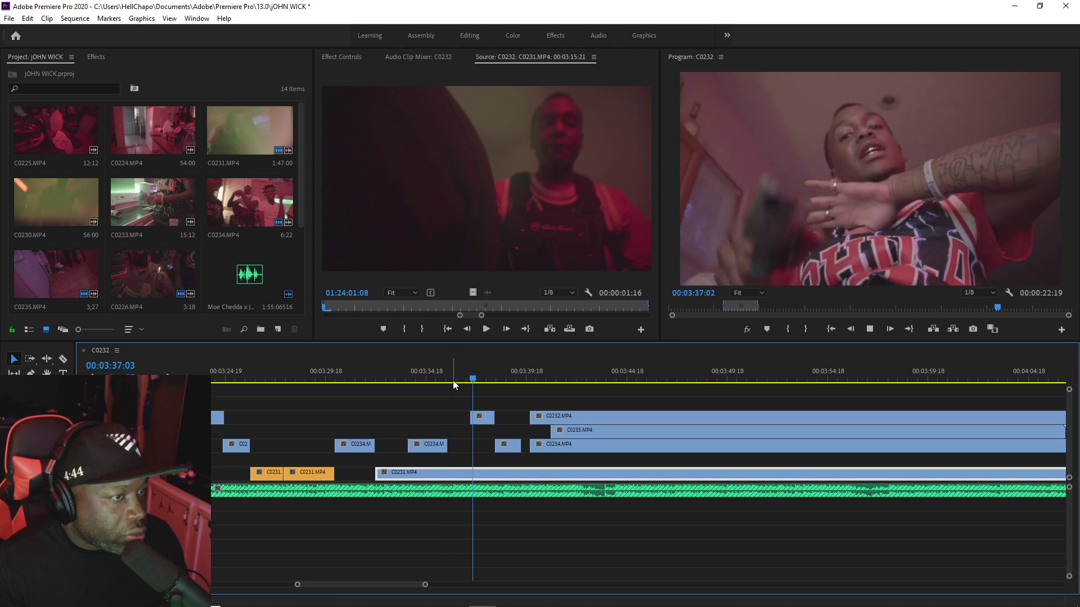
drag(453, 381, 435, 376)
Step: Split the C0231 clip where the C0234 piece above begins, then trim the second part's start to that piece's end at about 00:03:35:22
key(c)
click(408, 472)
key(v)
drag(411, 473, 448, 469)
key(space)
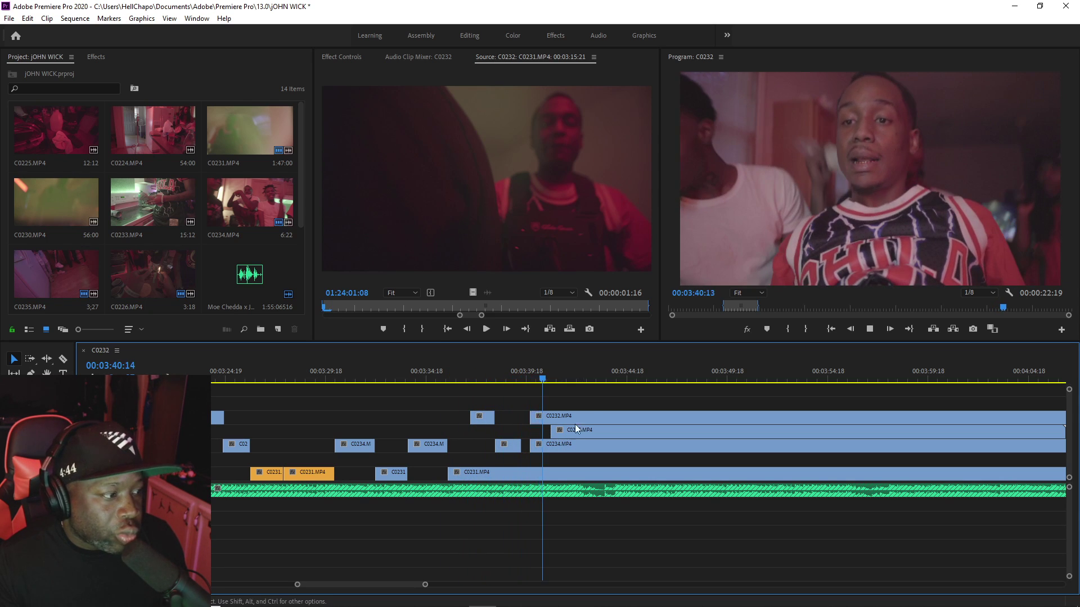
Step: Trim the long C0232 clip's start to align with the C0235 clip at about 00:03:40:22 and play back the result
key(space)
drag(528, 415, 551, 415)
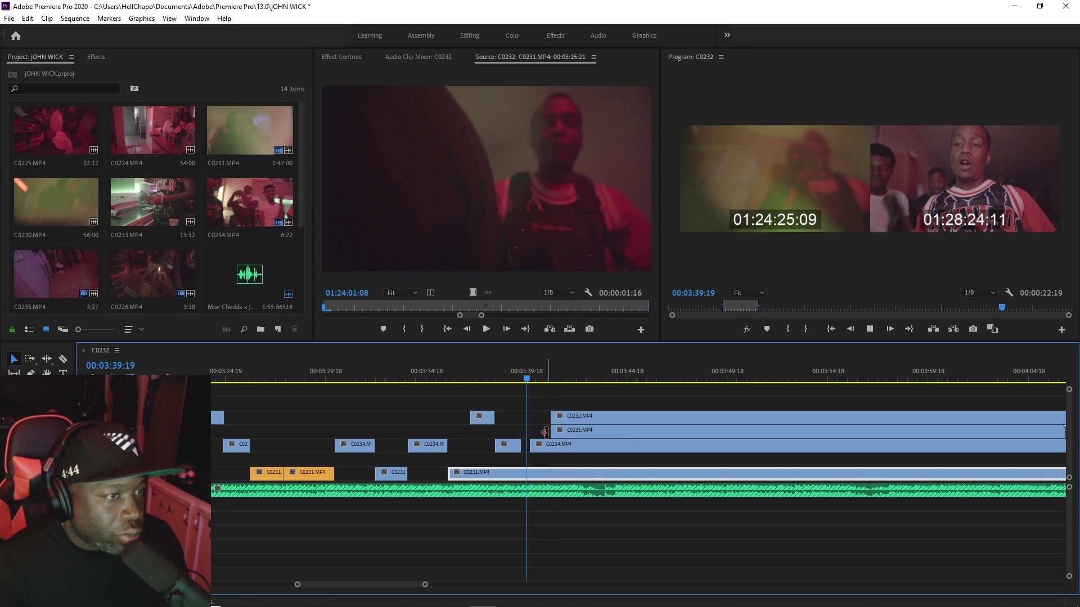
key(space)
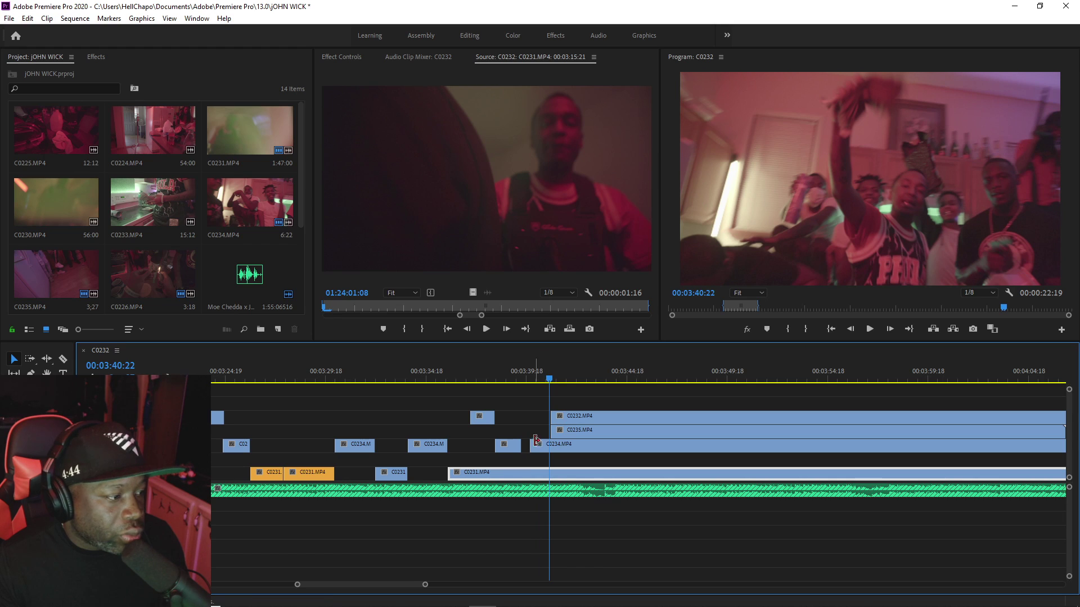
Step: Split the C0234 clip at about 00:03:41:18, move its first piece above the C0232 clip to about 00:03:44:09, and play back the section
key(c)
click(565, 445)
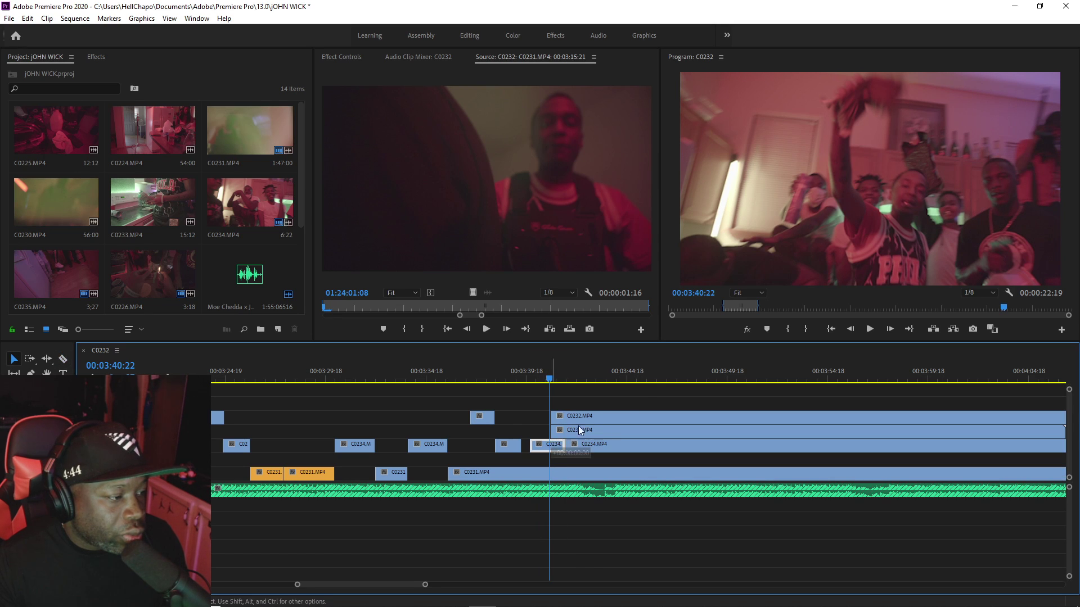
drag(580, 430, 573, 396)
click(522, 379)
key(space)
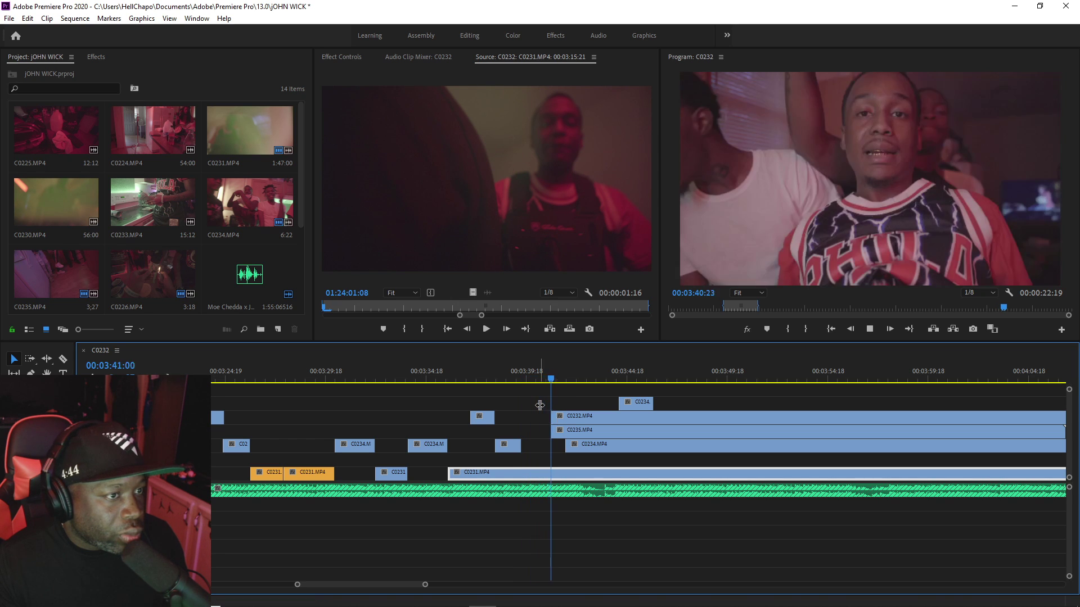
click(532, 371)
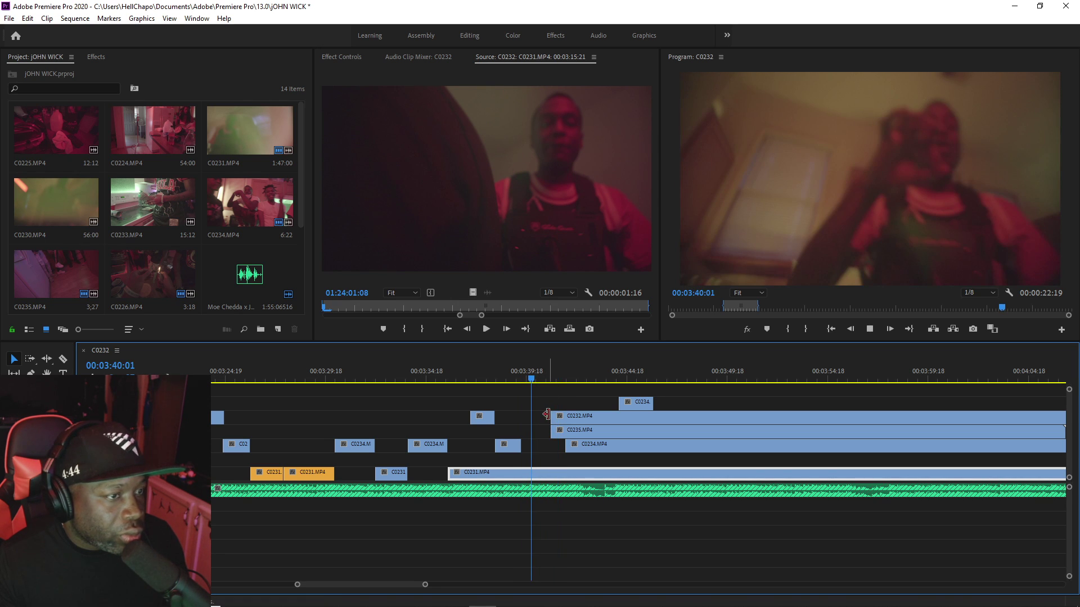
key(space)
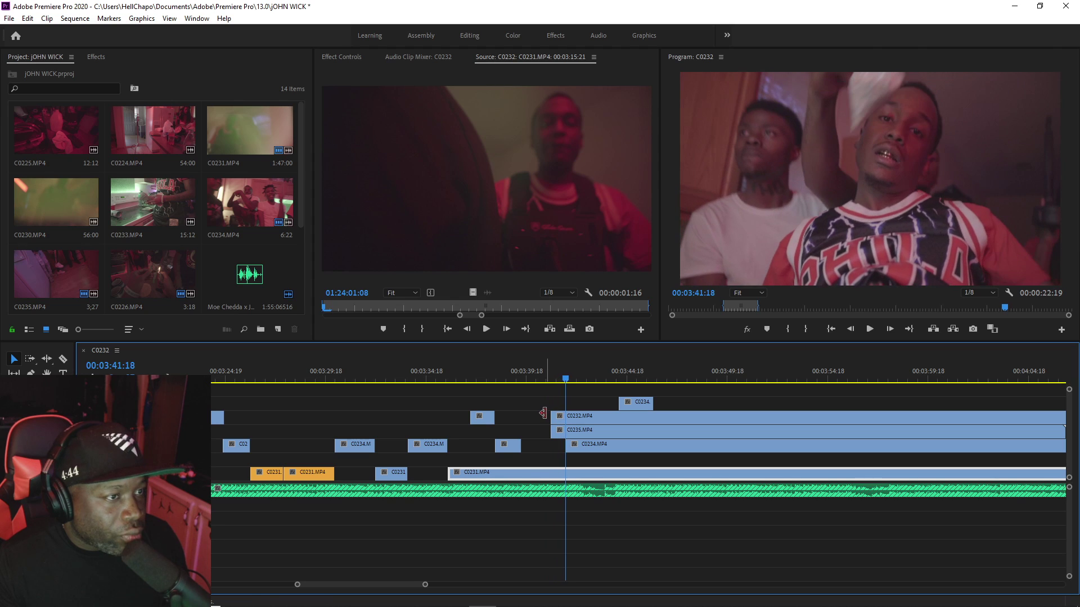
Step: Split the C0232 clip at about 00:03:43:06, delete the piece before the cut, and play back the section
click(590, 371)
drag(550, 415, 557, 416)
click(596, 417)
key(v)
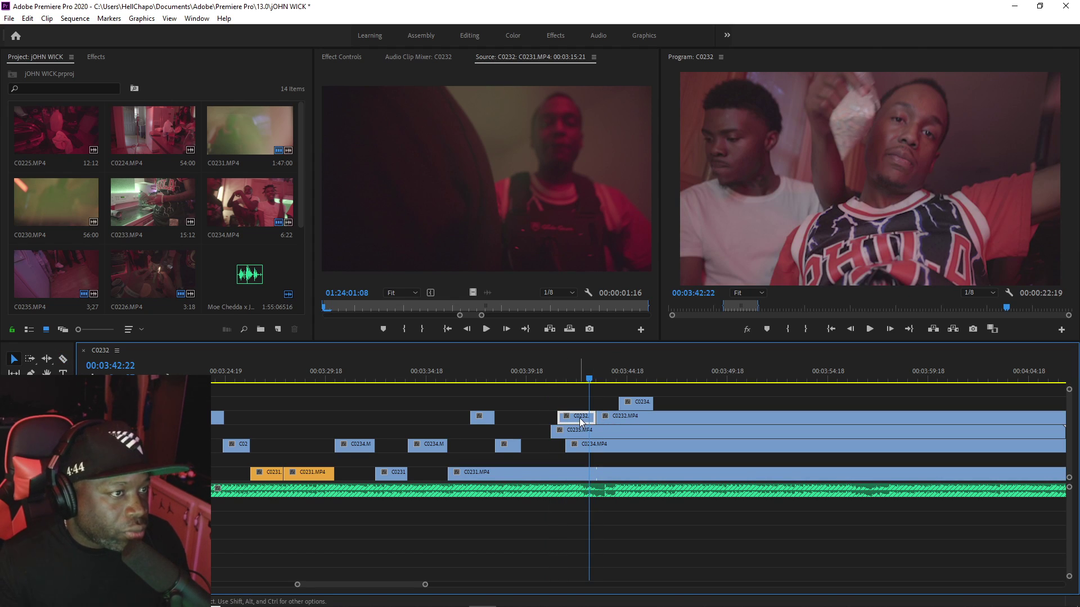
key(Delete)
click(542, 371)
key(space)
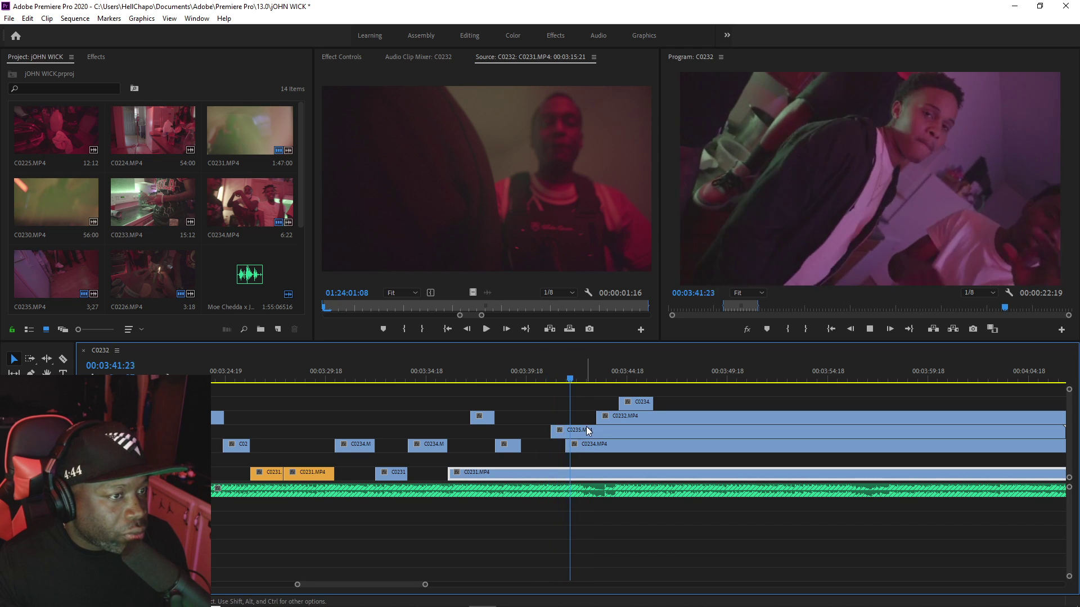
Step: Split the C0235 clip at about 00:03:42:13 and 00:03:44:09, and move the middle piece to the highest track at about 00:03:34:14
key(space)
key(c)
click(585, 430)
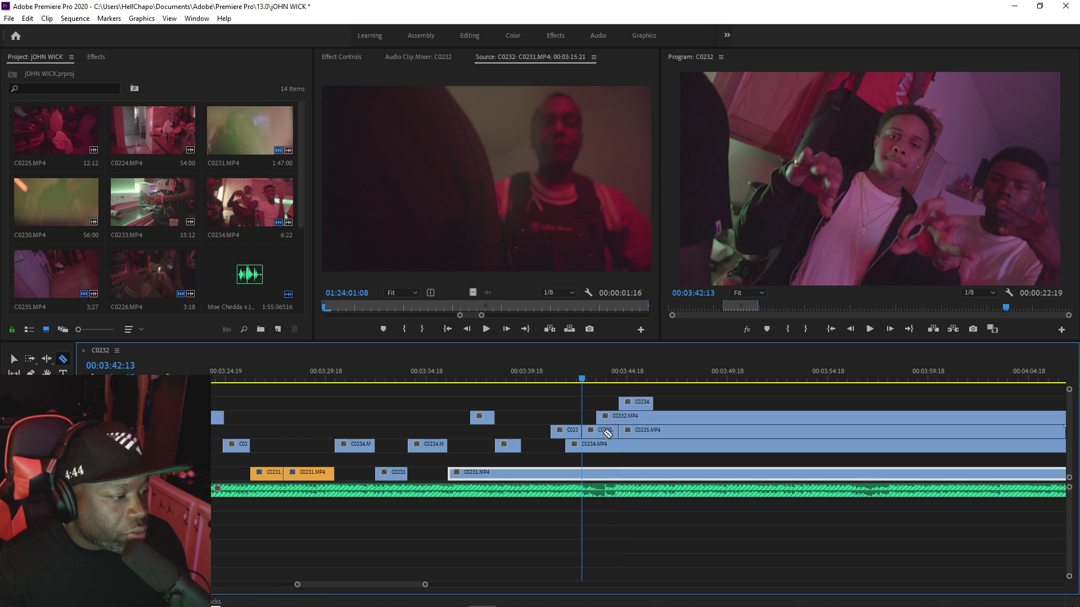
key(v)
drag(608, 433, 448, 391)
Step: Split the C0231 clip at about 00:03:37:00 and trim the second piece's start to the end of the short C0234 piece
click(480, 374)
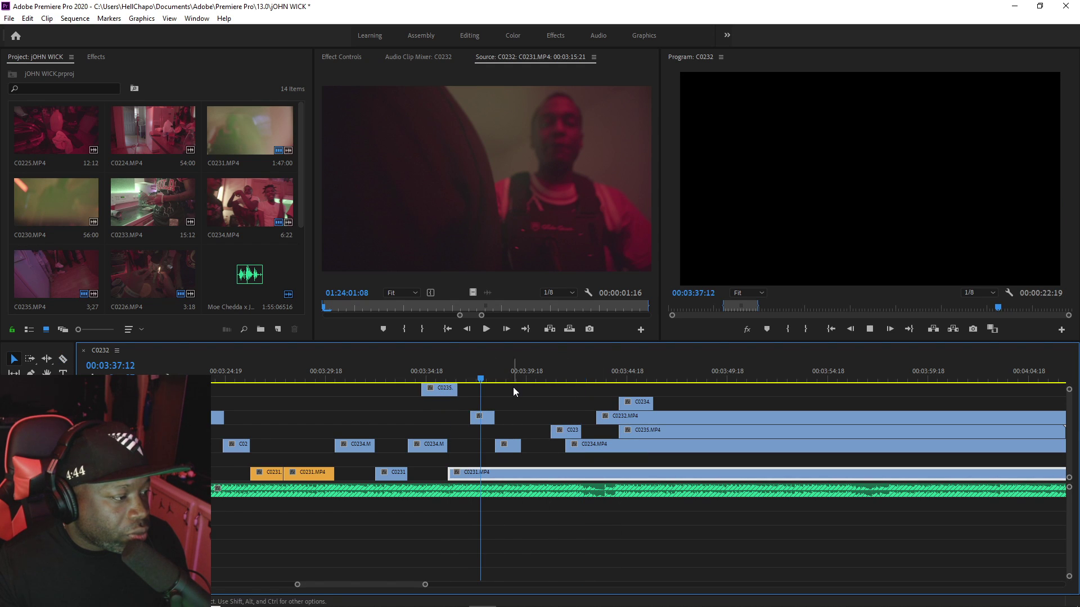
key(space)
key(space)
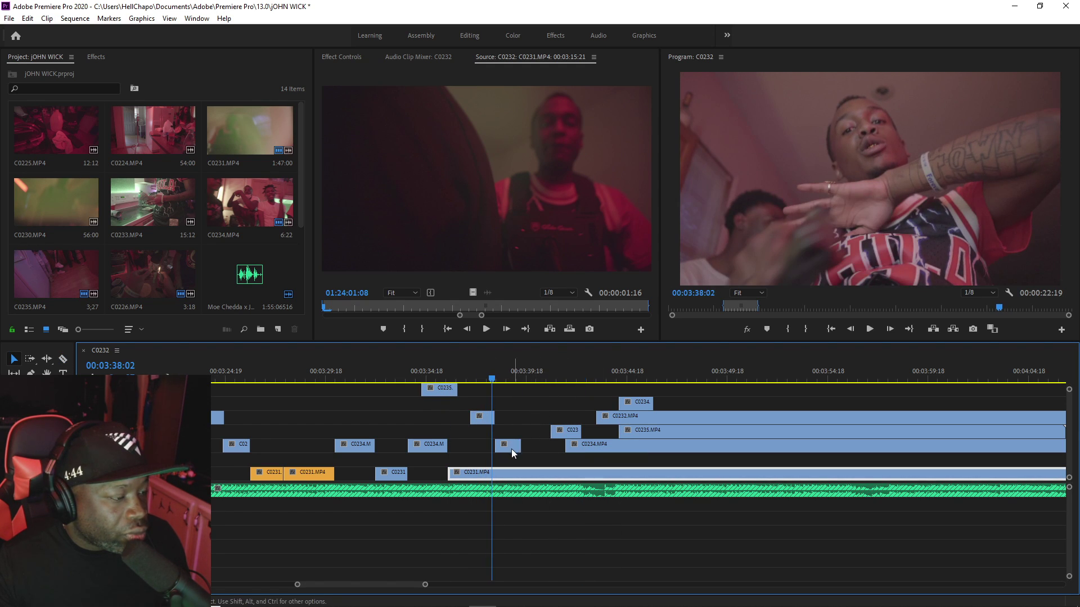
key(c)
click(472, 474)
key(v)
drag(472, 474, 519, 469)
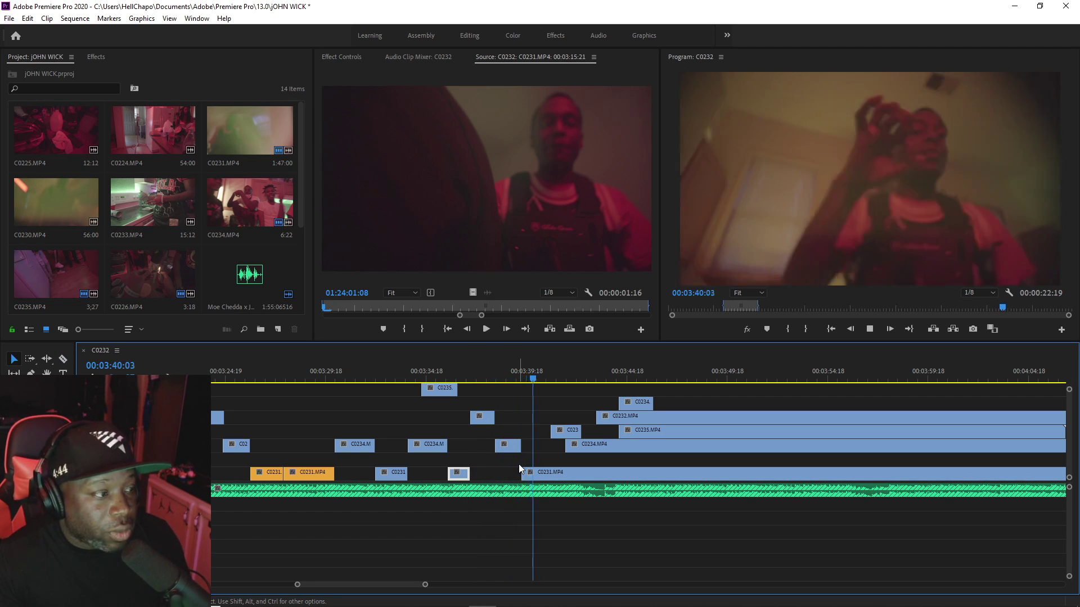
click(562, 472)
Step: Set the speed of the C0235 piece on the highest track to 30%
click(449, 391)
right_click(448, 394)
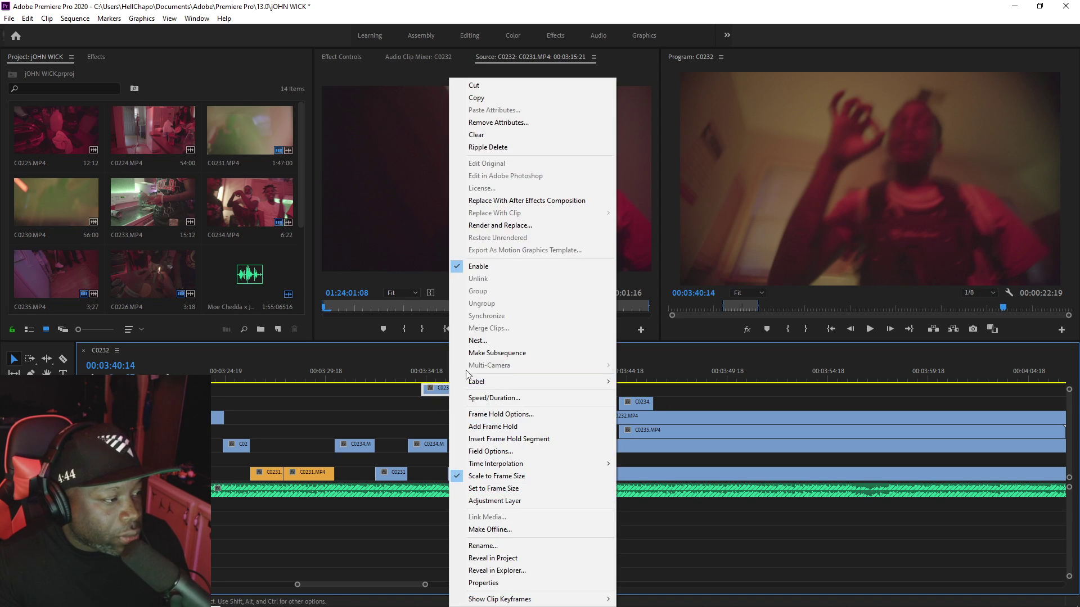
click(488, 396)
text(30)
key(Return)
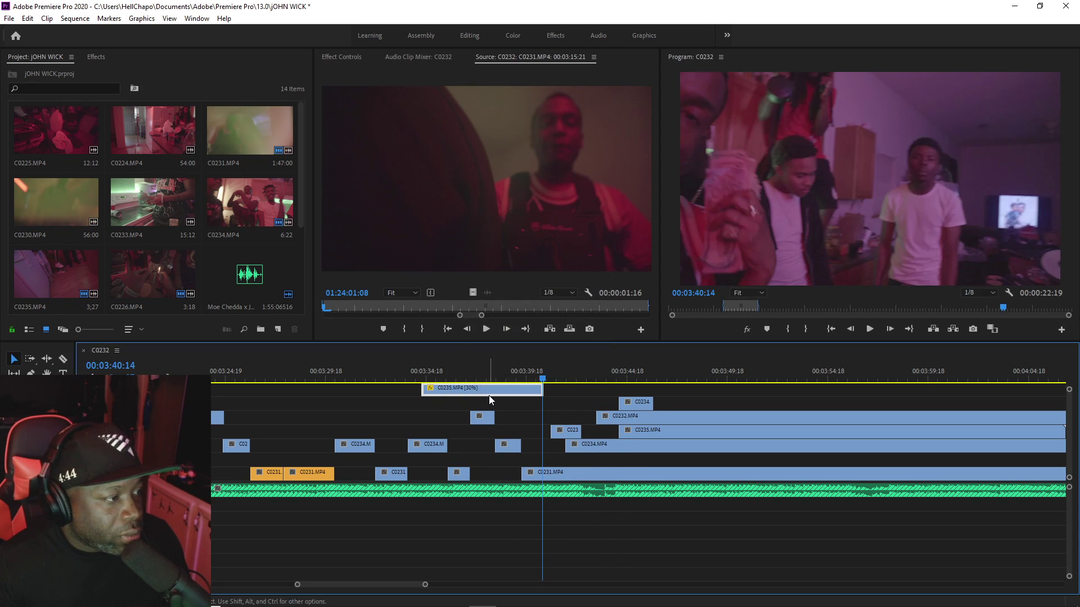
Step: Split the slowed C0235 piece at about 00:03:36:01 and 00:03:37:16, keeping only the middle section and moving it to about 00:03:40:11
drag(502, 364, 453, 371)
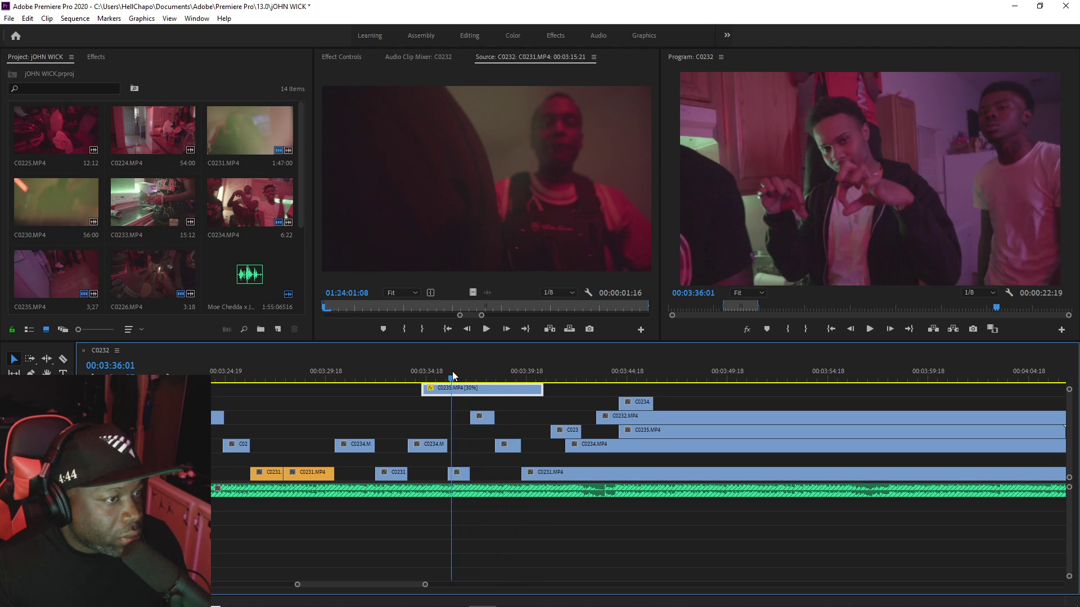
key(c)
click(484, 392)
key(v)
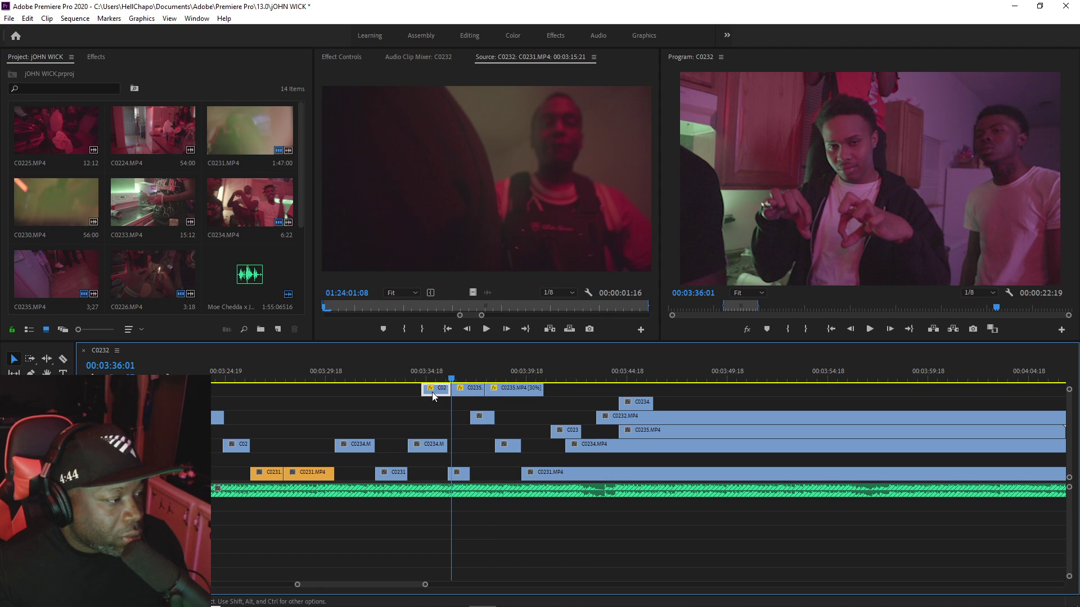
drag(464, 393, 560, 404)
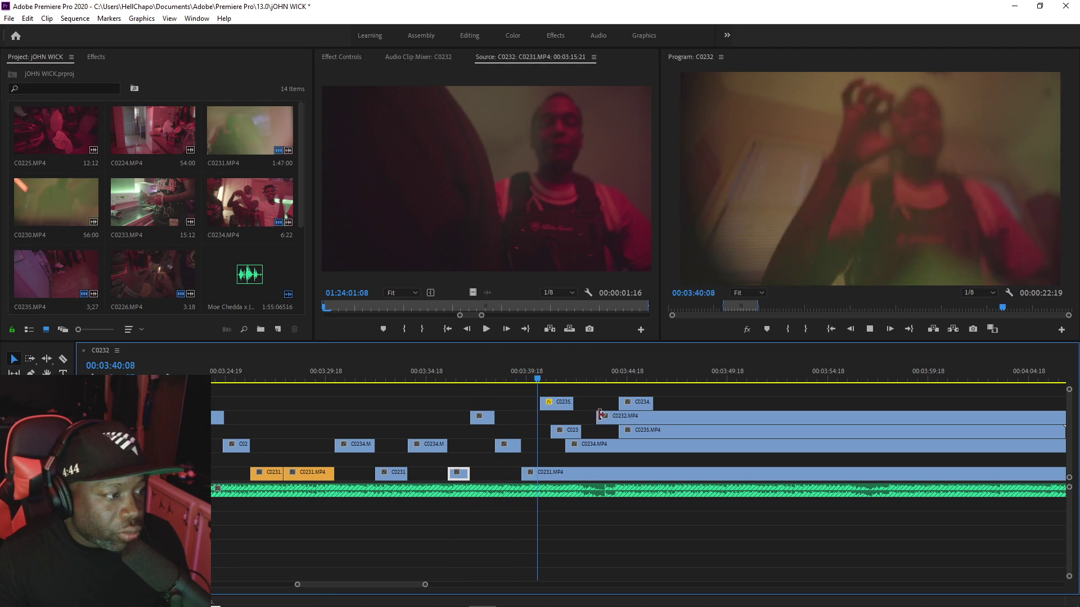
Step: Split the C0232 clip at 00:03:47:16, trim the second piece's start to about 00:03:51:16, and play back the gap
key(space)
key(d)
key(Down)
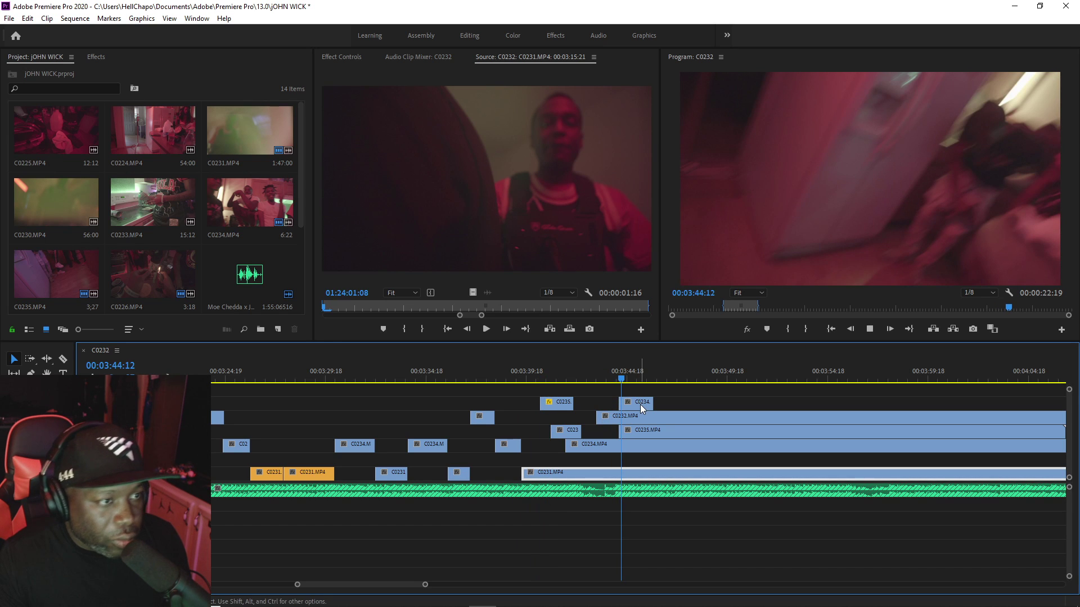
key(space)
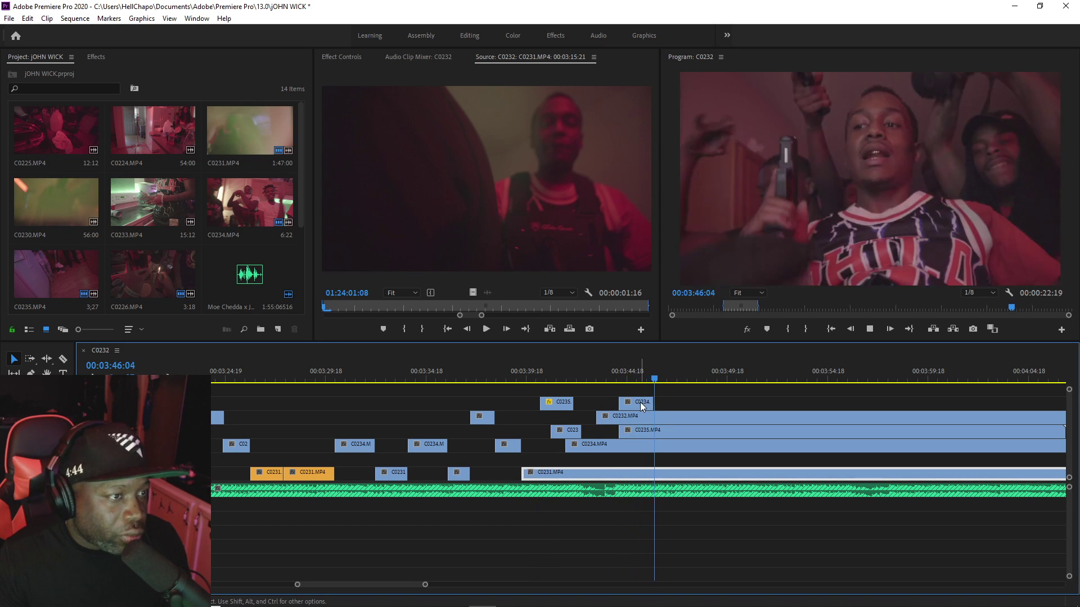
key(space)
key(c)
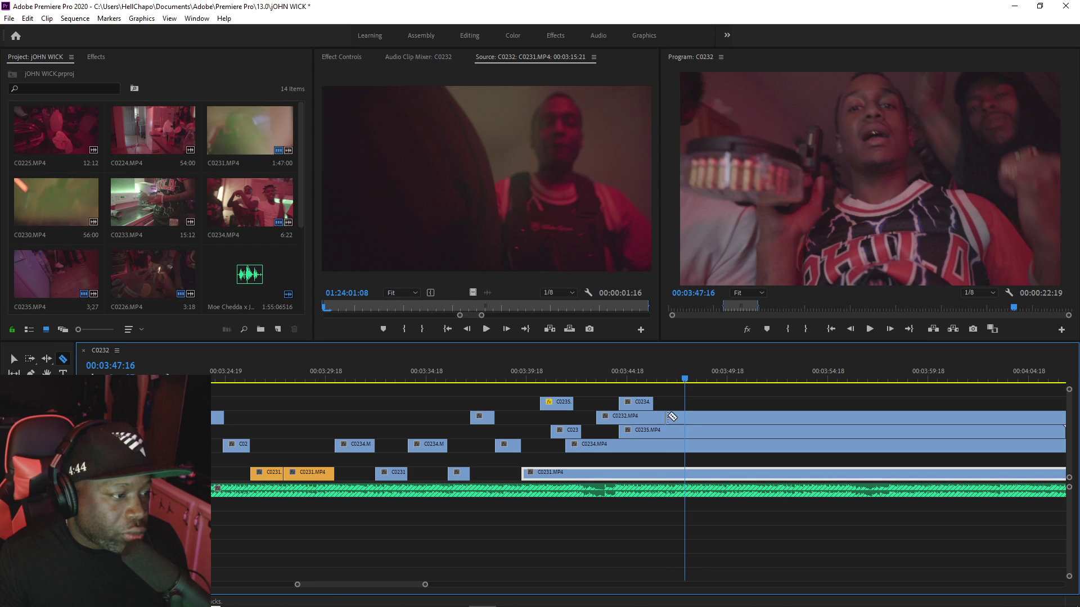
drag(688, 415, 765, 416)
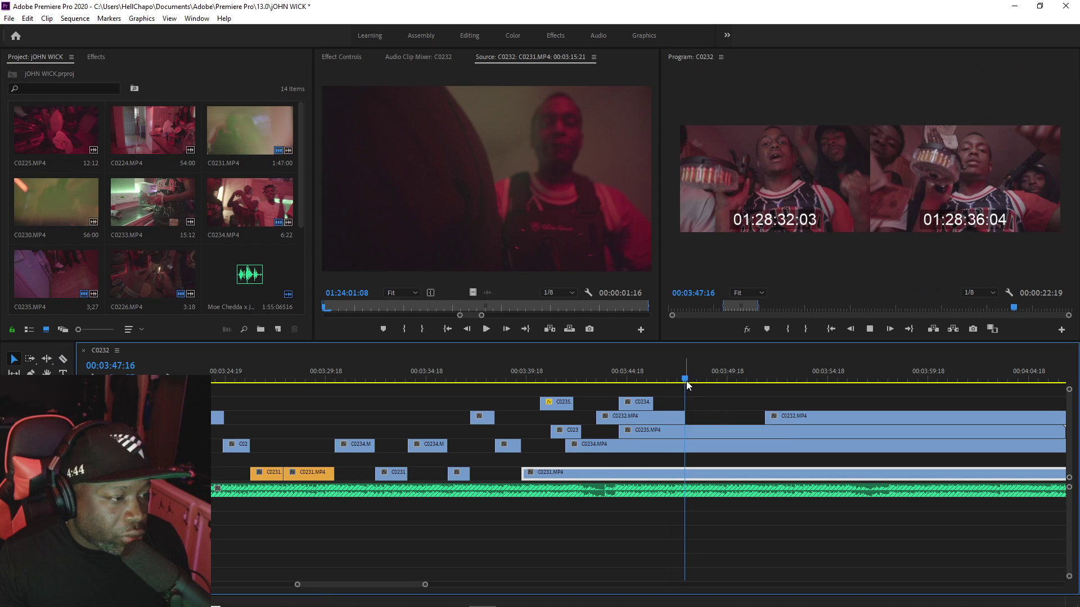
key(space)
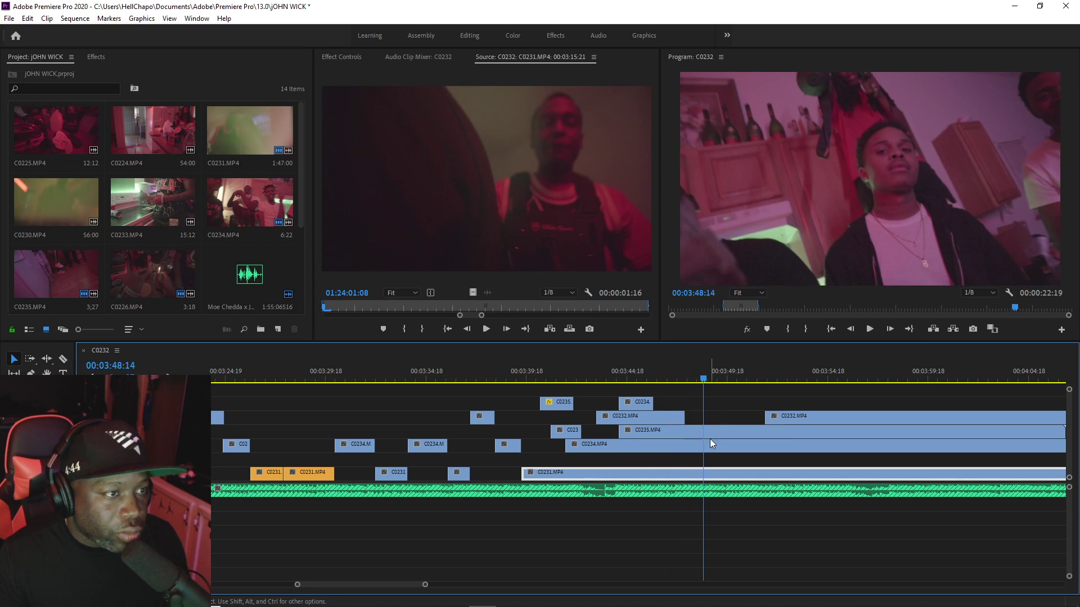
key(space)
key(space)
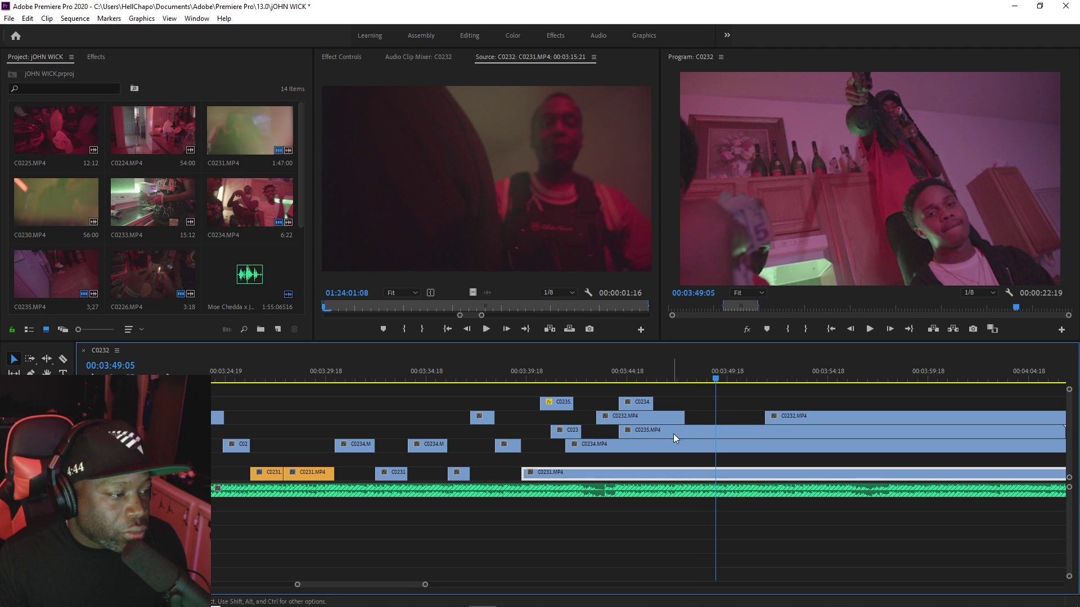
Step: Move the 00:00:03:07 piece of the C0235 clip to a higher track starting at 00:03:47:16 and play it back
key(v)
drag(697, 431, 697, 392)
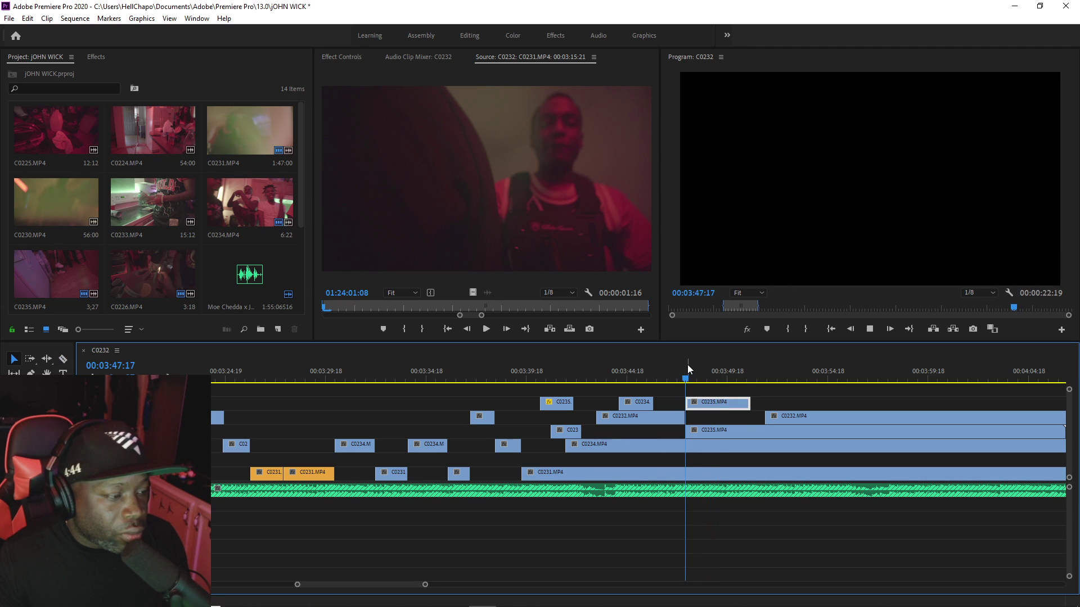
key(space)
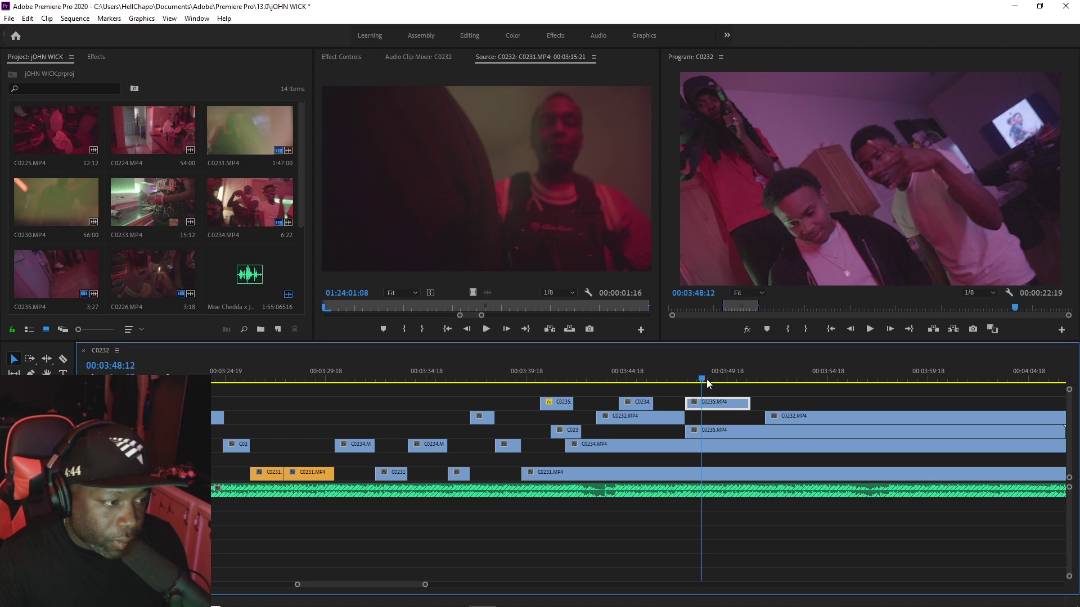
click(683, 381)
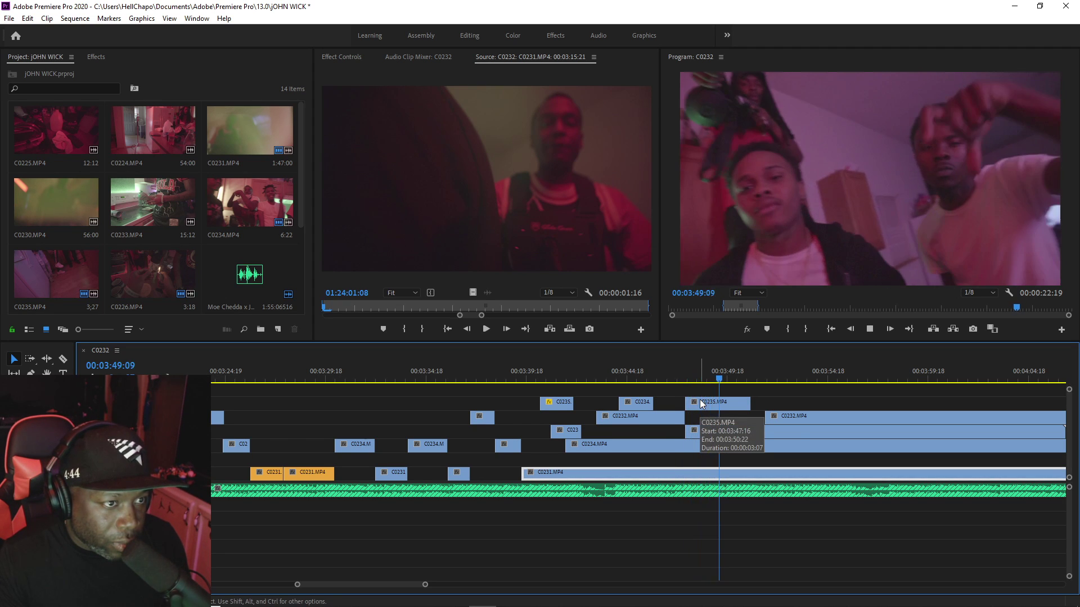
key(space)
click(682, 380)
key(space)
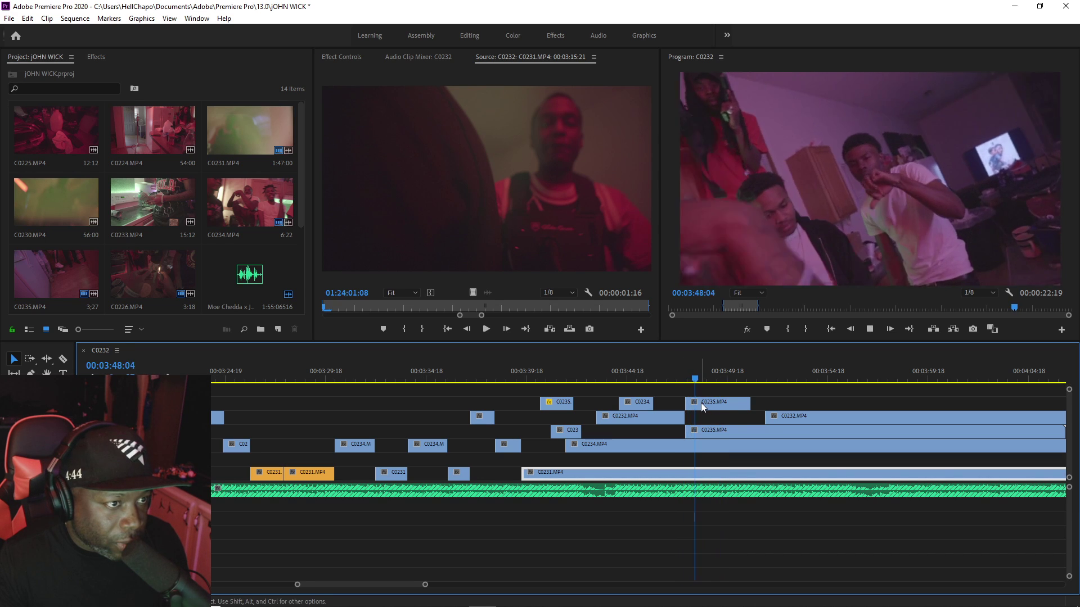
Step: Split the raised C0235 piece at 00:03:48:09 and about 00:03:49:13, delete its last part, and save the project
key(space)
key(c)
click(725, 403)
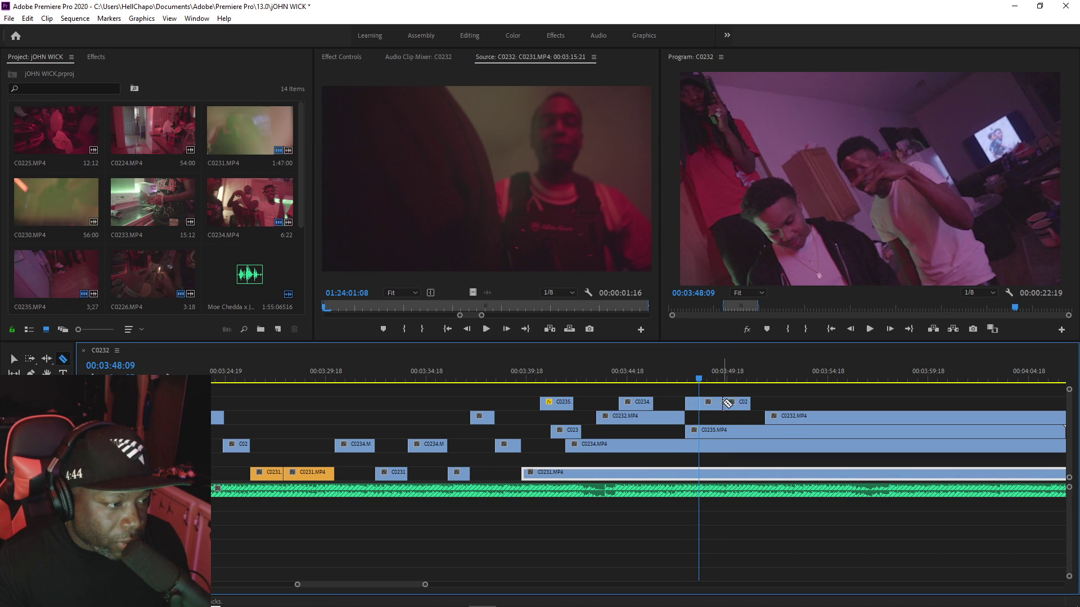
key(v)
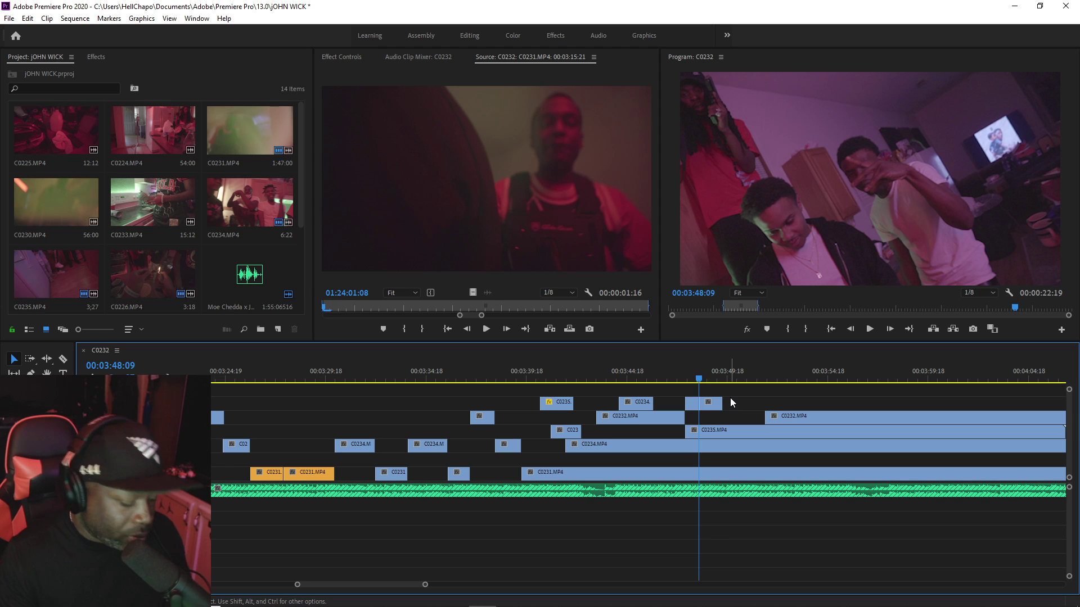
key(ctrl+s)
Step: Set the speed of the C0235 piece starting at 00:03:48:09 to 30%
right_click(717, 403)
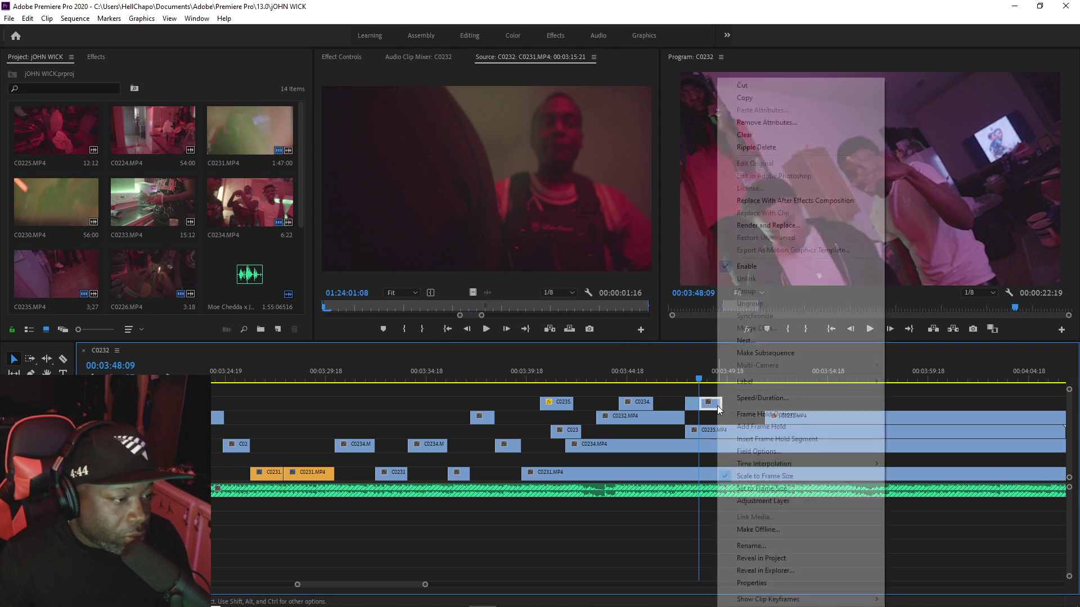
click(750, 399)
text(30)
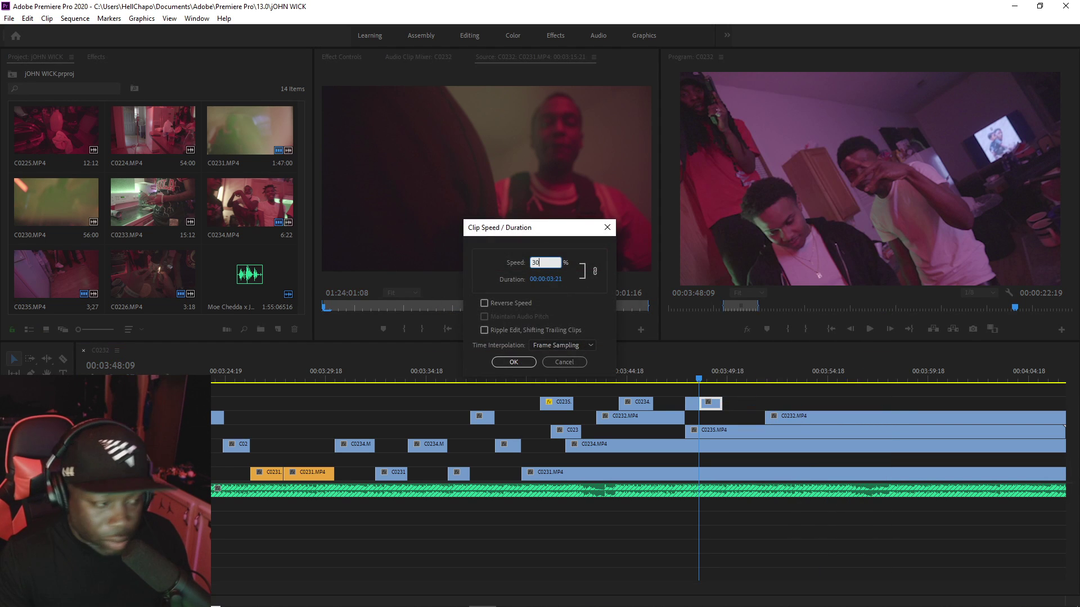
key(Return)
Step: Cut the slowed C0235 piece off at about 00:03:49:12 and group it with the short piece before it
key(space)
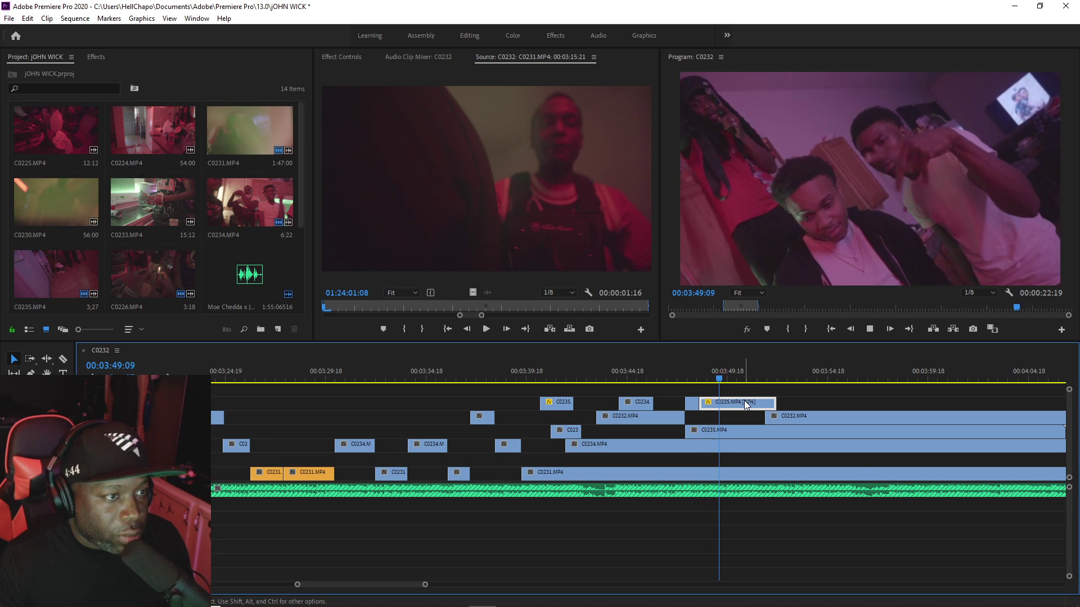
key(c)
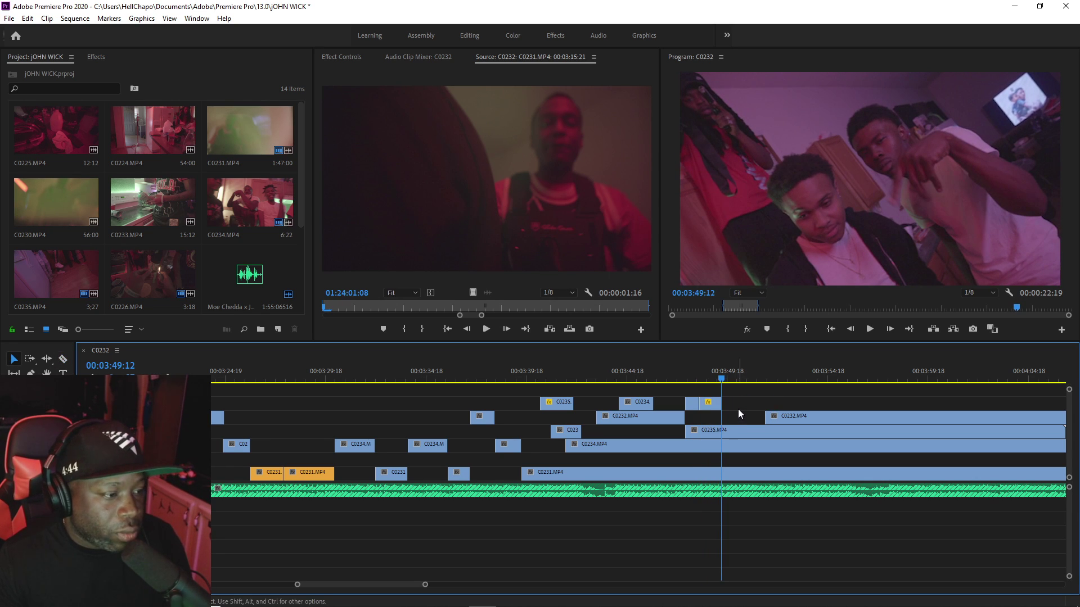
drag(738, 410, 693, 403)
right_click(712, 407)
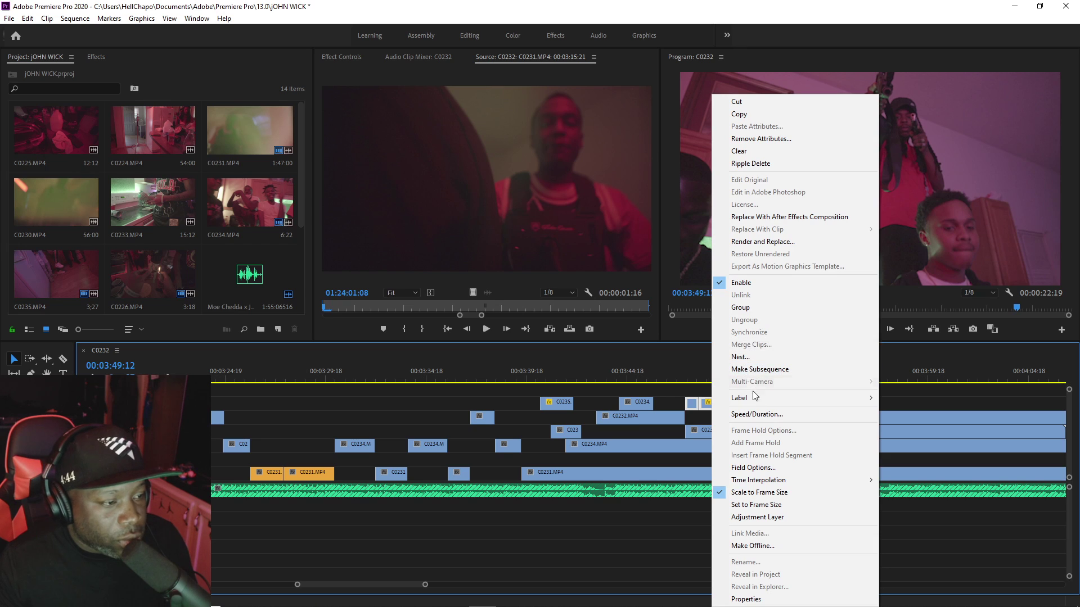
click(751, 309)
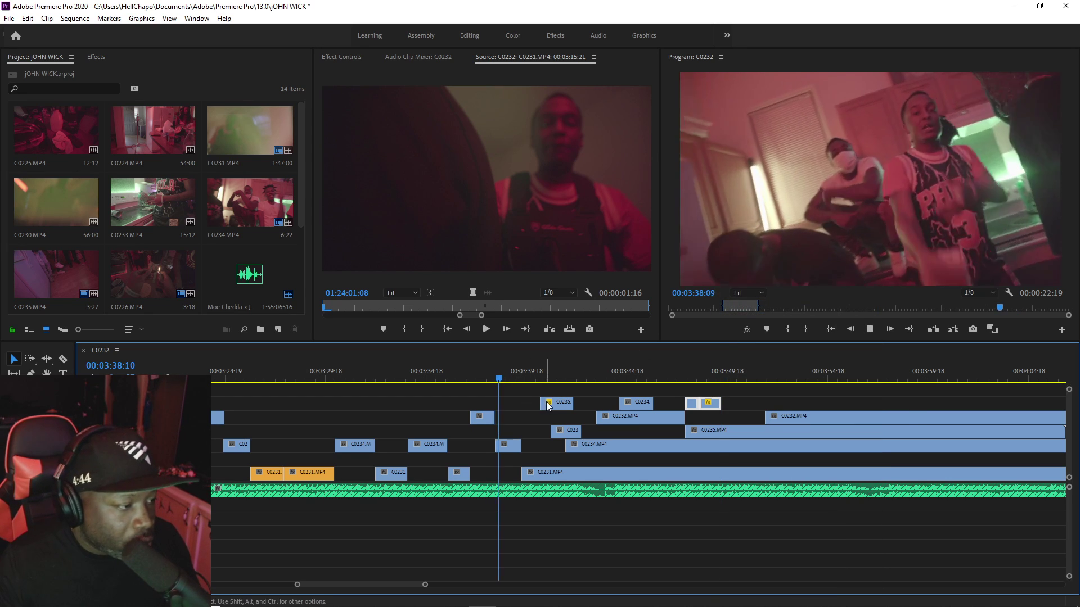
Step: Move the slowed C0235 piece at about 00:03:40:11 down one track
drag(557, 403, 552, 417)
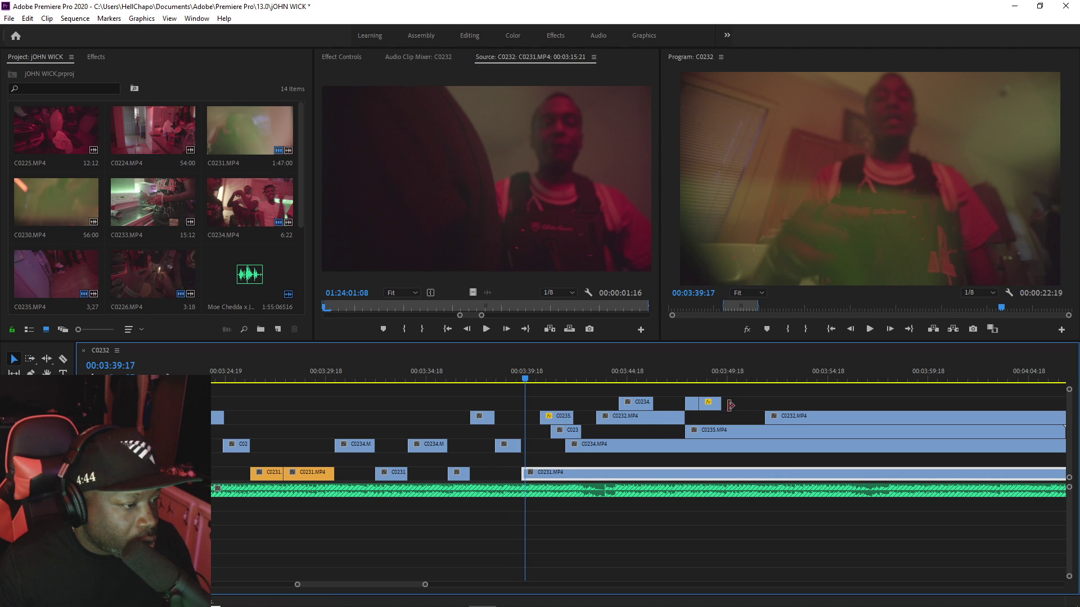
click(713, 405)
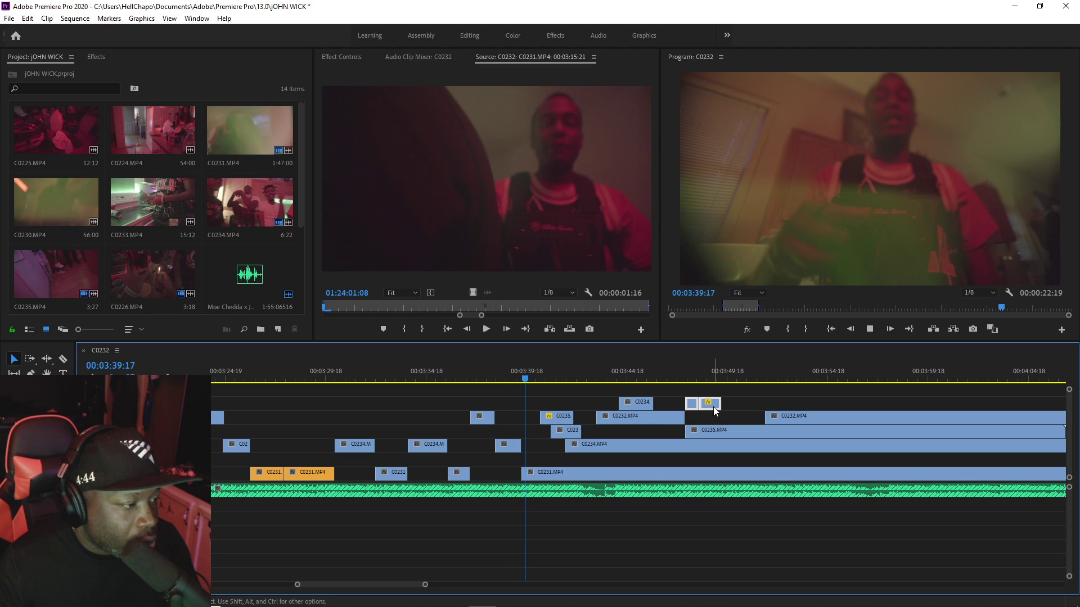
Step: Split the C0231 clip at about 00:03:40:11 and trim the second piece's start to about 00:03:42:12
key(space)
key(c)
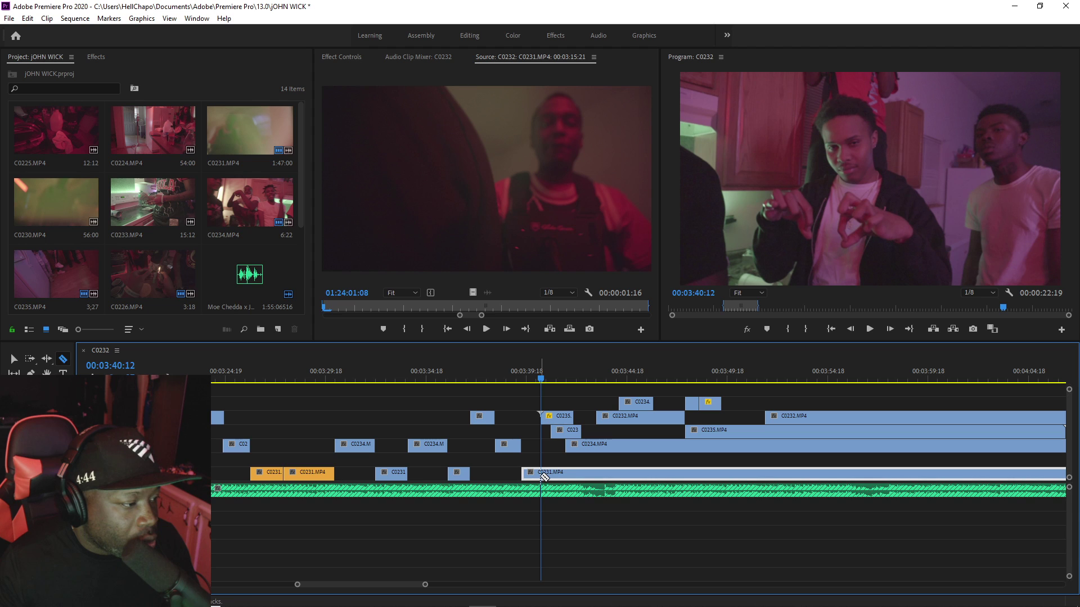
click(543, 476)
key(v)
drag(541, 474, 579, 471)
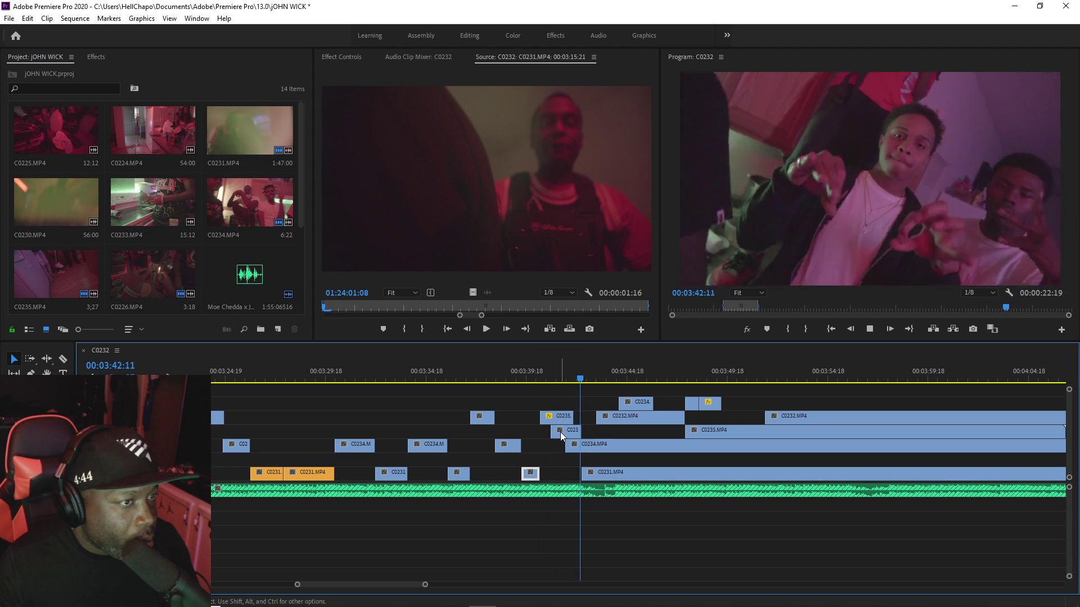
Step: Play back from 00:03:41:19 and trim the start of the C0232 piece to about 00:03:44:09
click(566, 375)
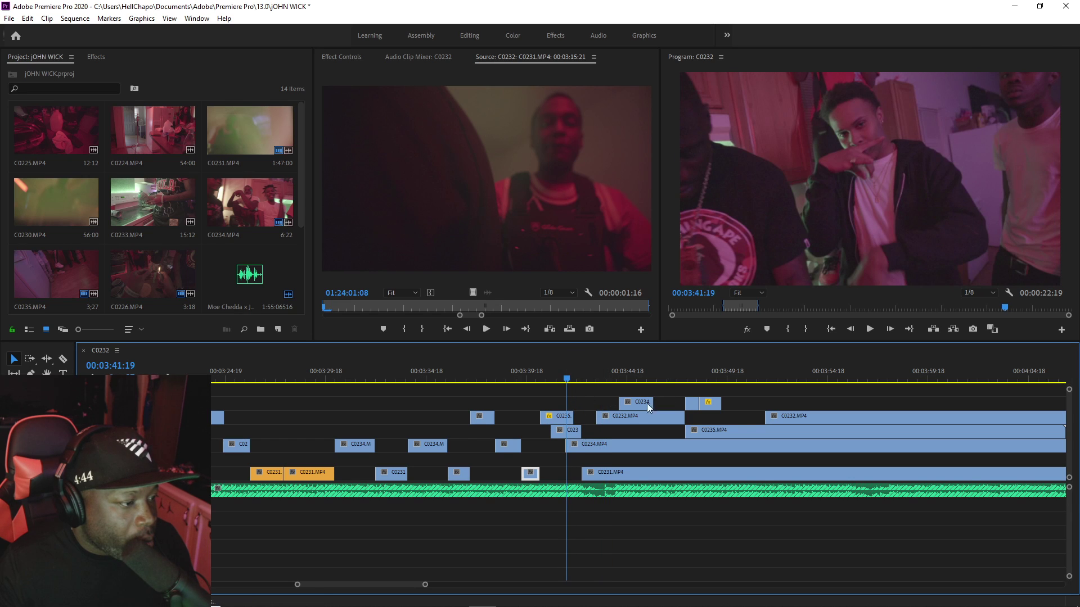
key(space)
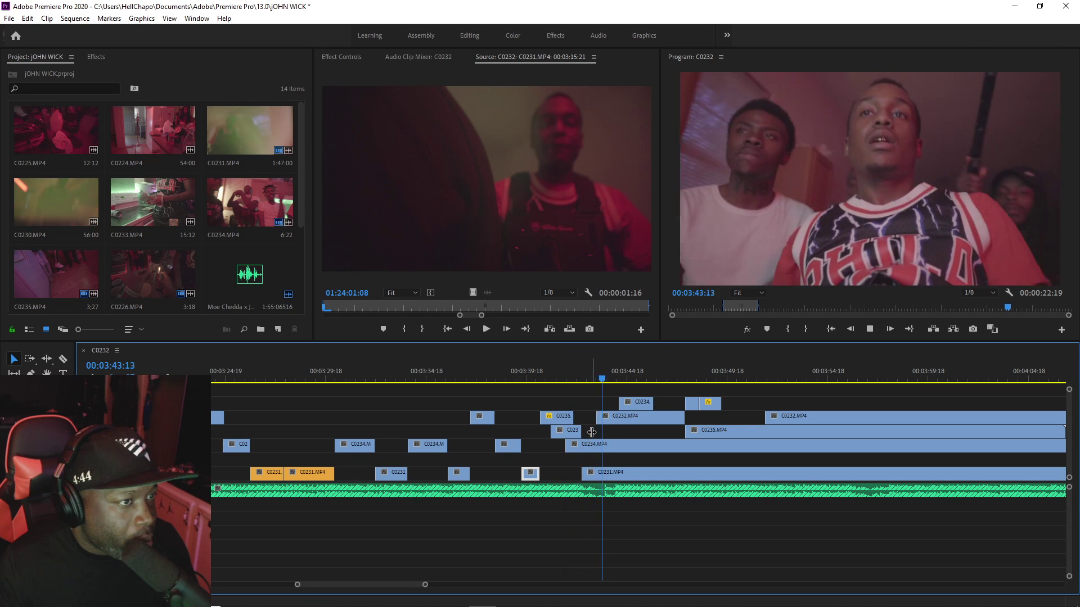
key(space)
key(d)
key(Down)
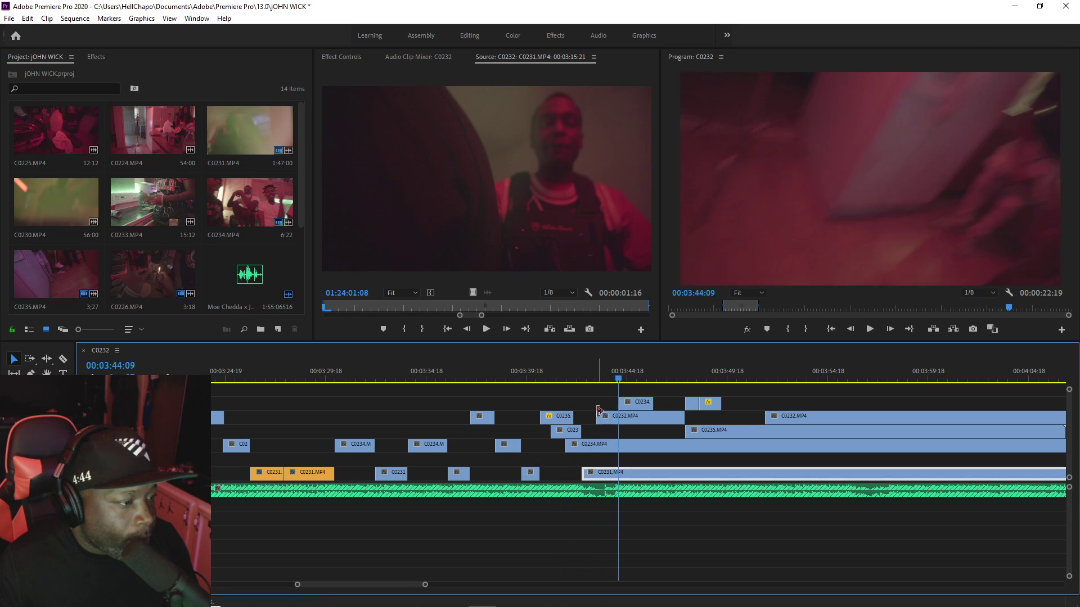
drag(597, 421, 619, 421)
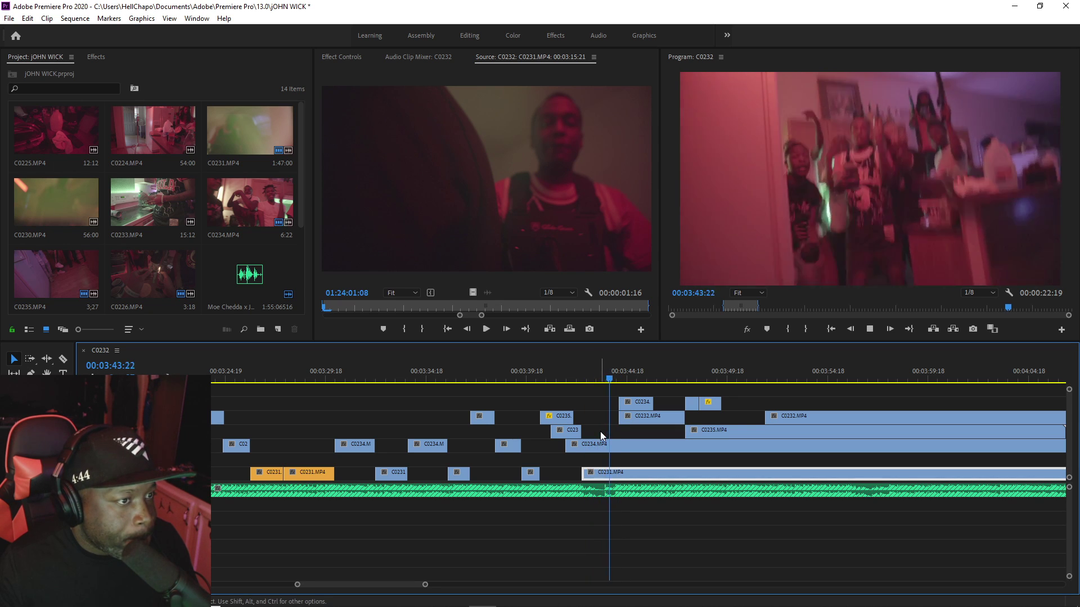
Step: Move the short C0234 piece up a track to about 00:03:53:18 and trim the C0232 piece's start to about 00:03:45:14
key(space)
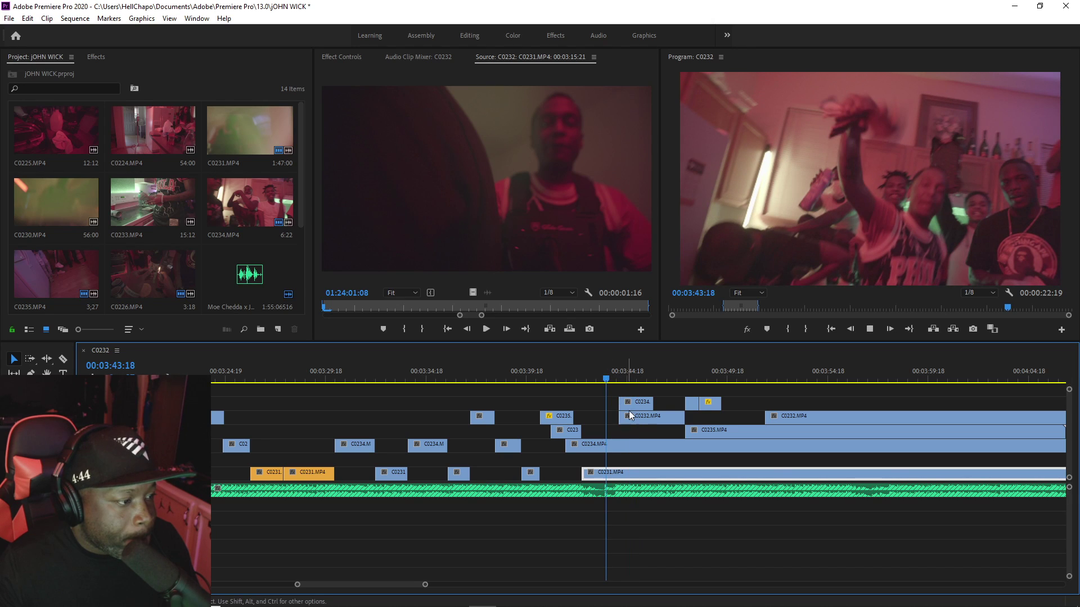
drag(629, 411, 819, 392)
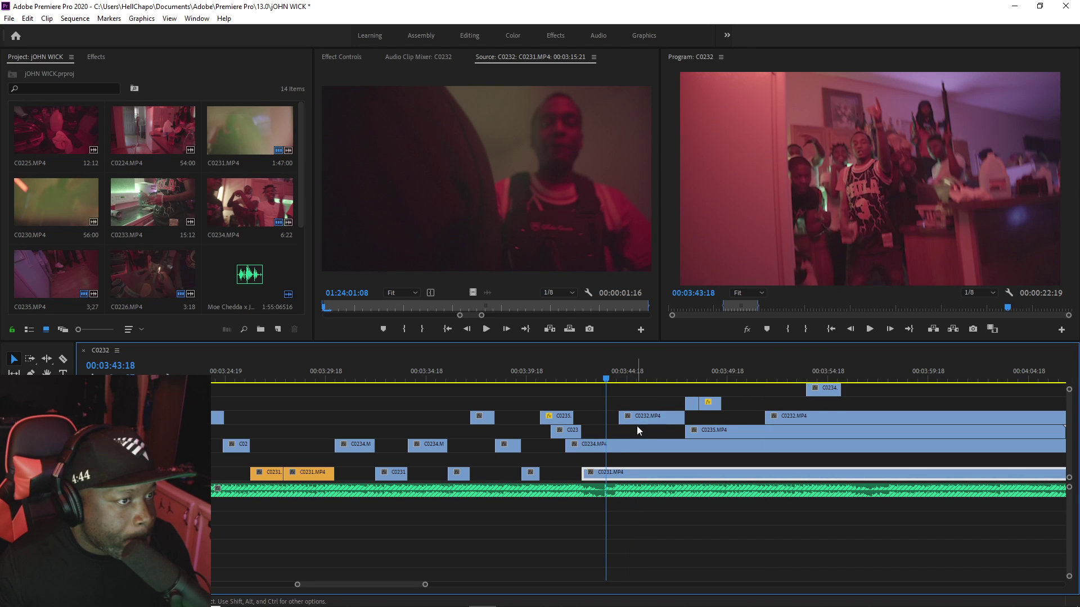
key(space)
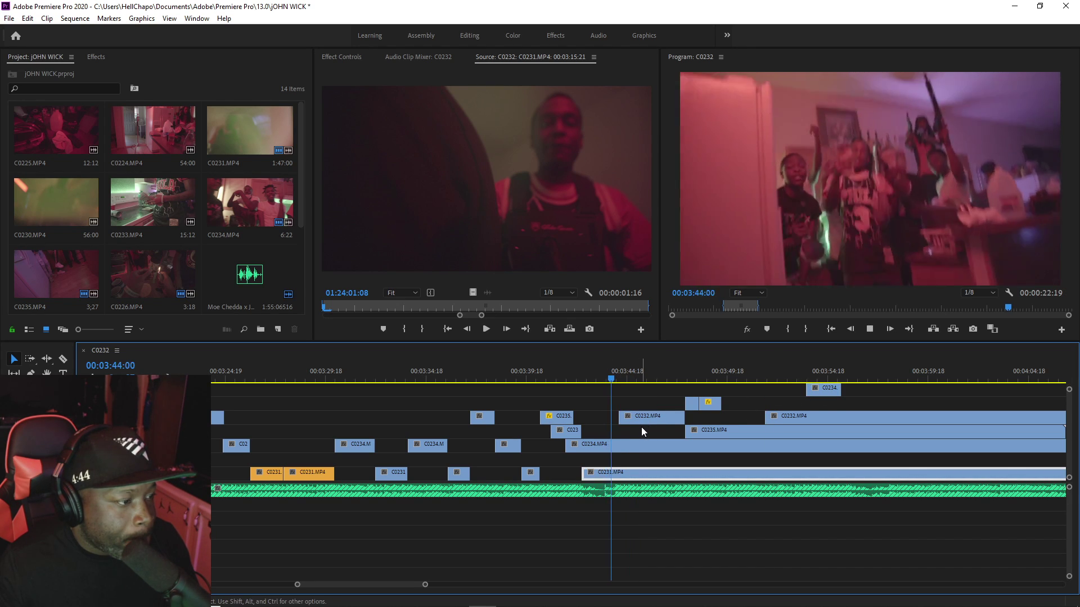
drag(620, 417, 643, 415)
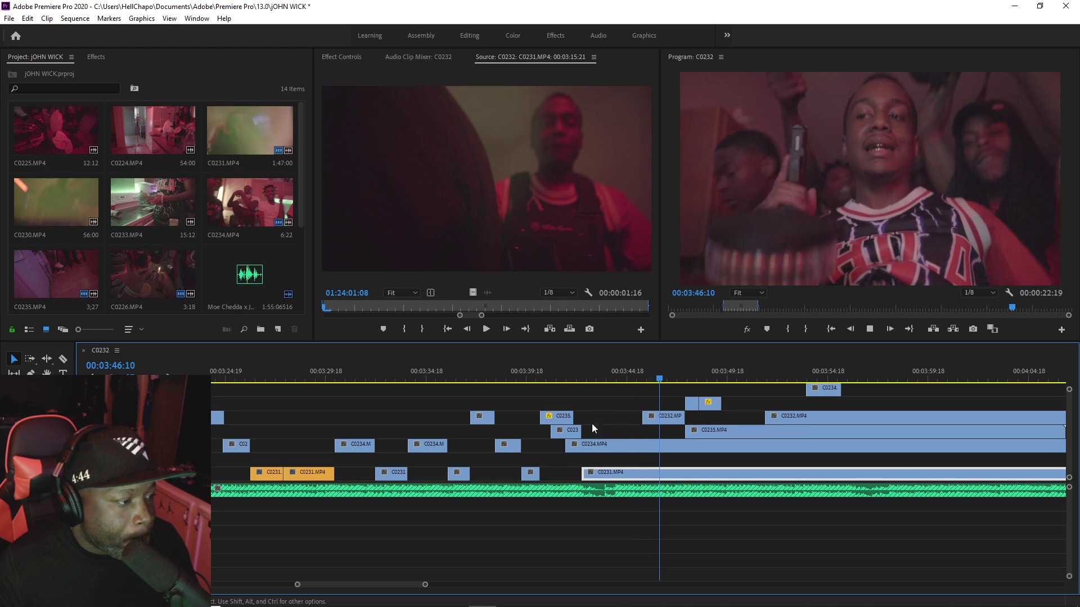
Step: Split the C0234 clip at about 00:03:45:14, trimming the first piece's start to about 00:03:42:12 and the second's to about 00:03:49:12
key(space)
drag(565, 444, 722, 445)
key(c)
click(643, 444)
key(v)
Step: Play back from about 00:03:43:00 and trim the C0231 clip's start to about 00:03:45:14
click(593, 373)
key(space)
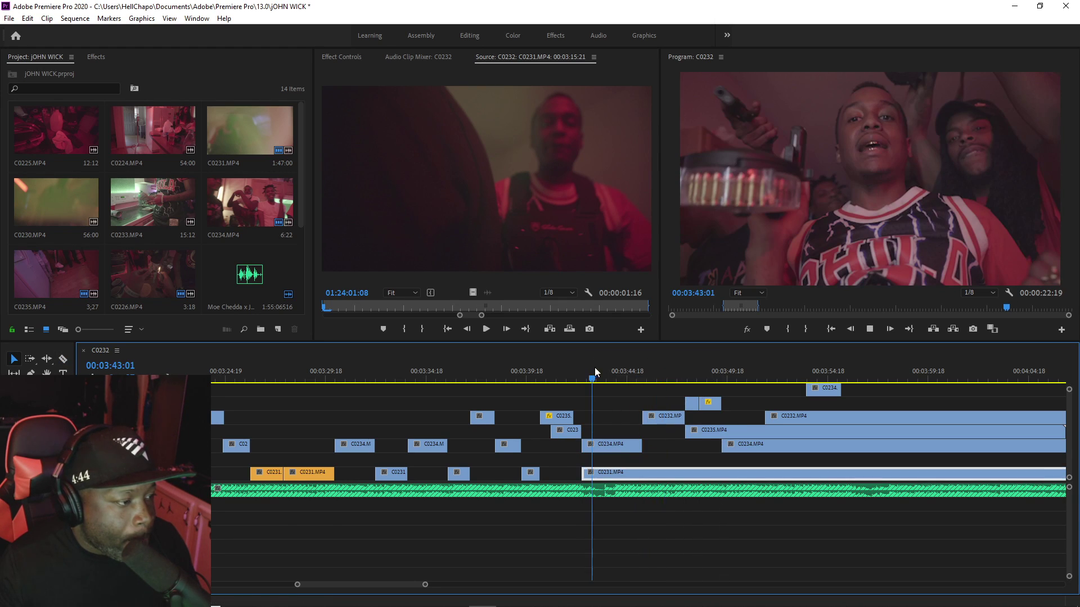
drag(591, 472, 643, 472)
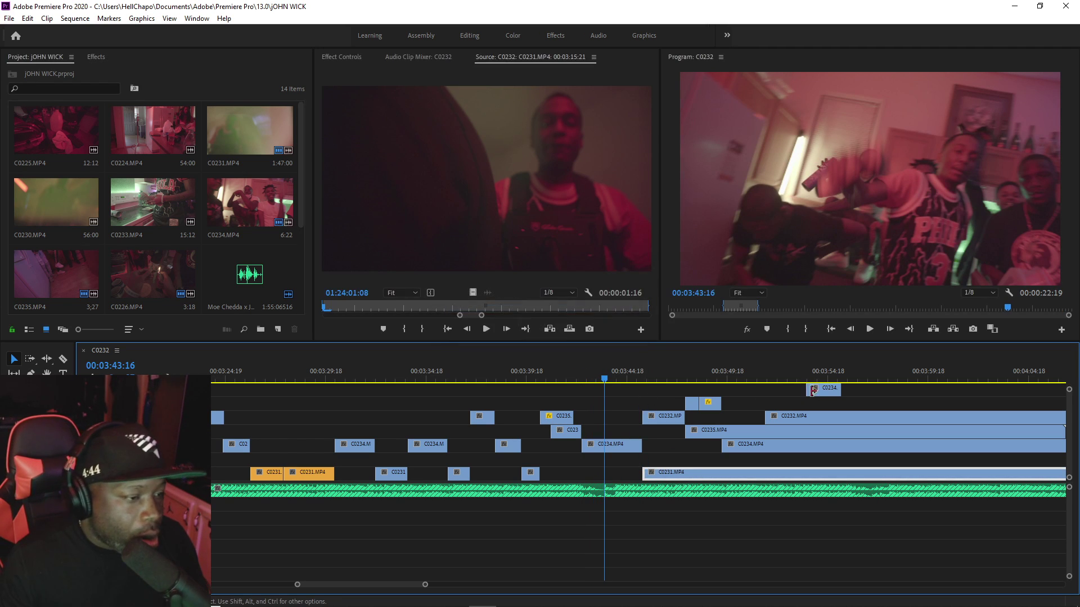
Step: Move the grouped C0235 pieces earlier and down one track, directly after the slowed C0235 piece at about 00:03:42:03
click(711, 404)
drag(710, 404, 631, 404)
key(Up)
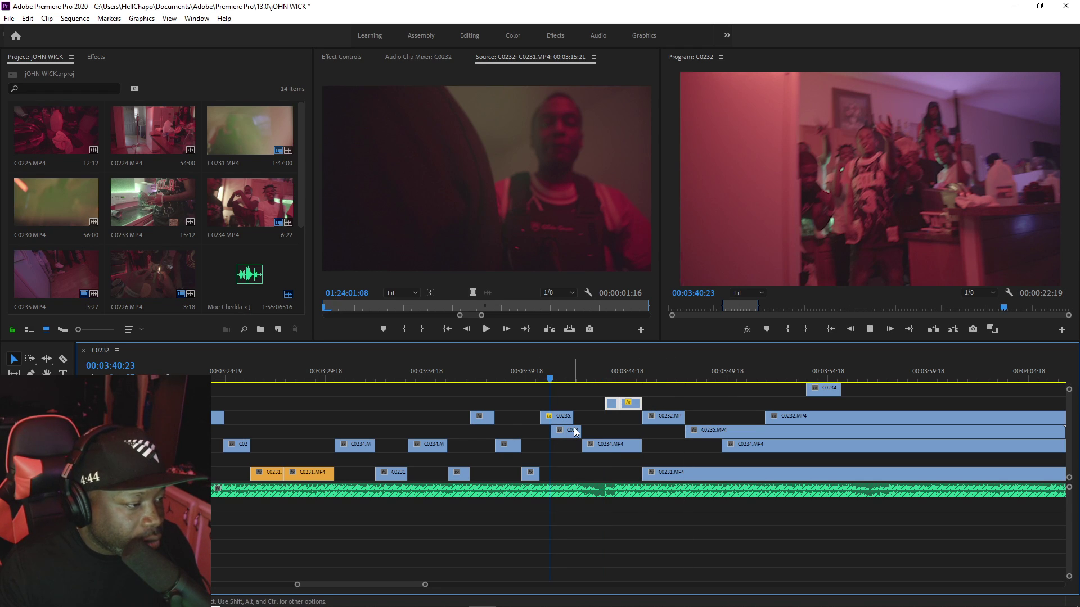
key(space)
key(space)
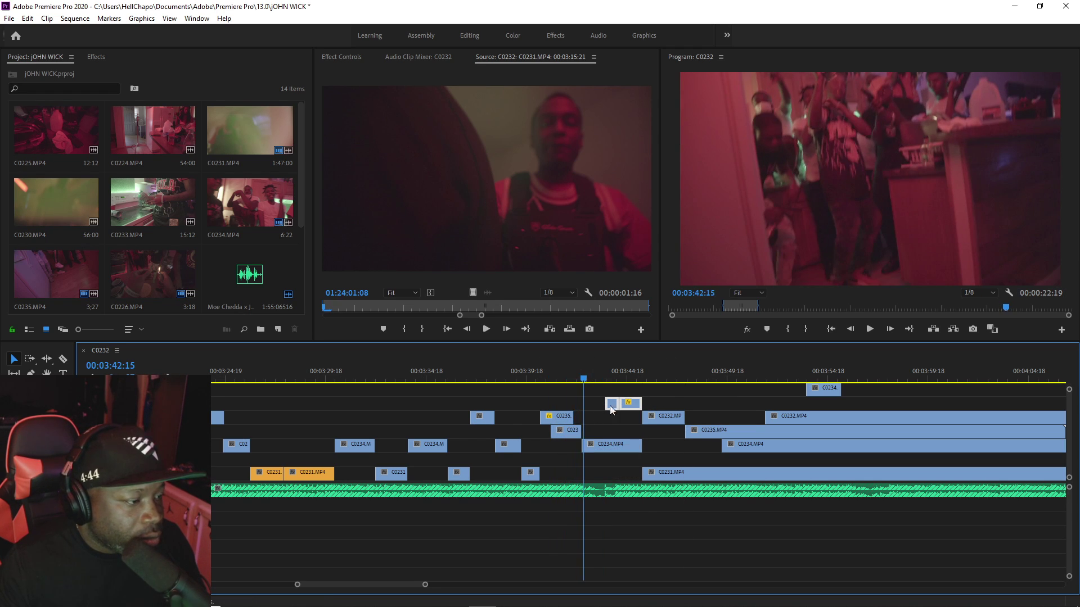
drag(631, 407, 599, 416)
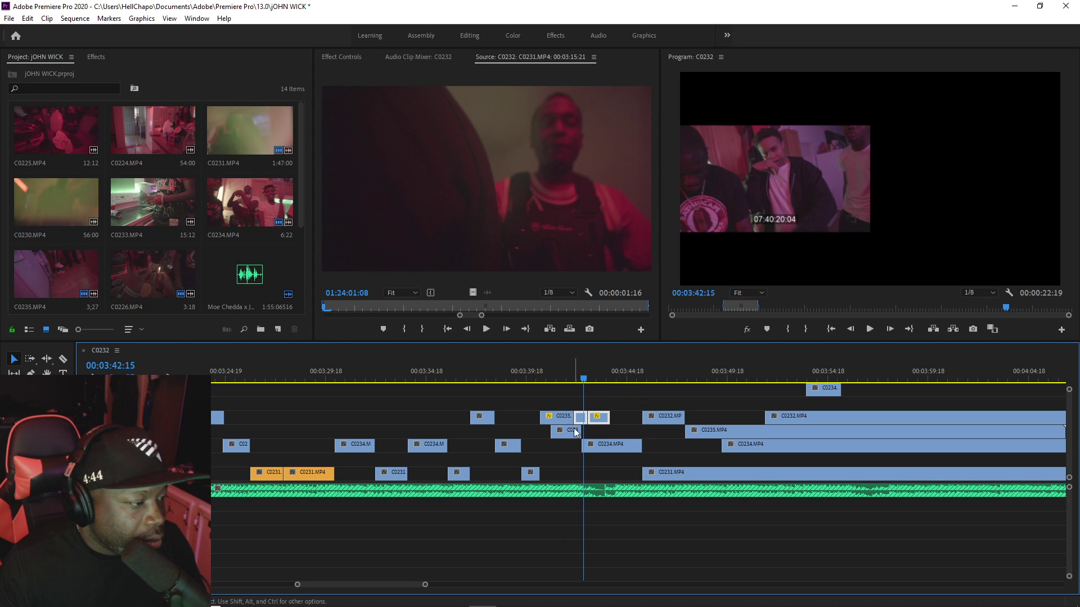
Step: Move the grouped C0235 pieces up one track to start at about 00:03:41:07, playing back to check their timing
click(534, 373)
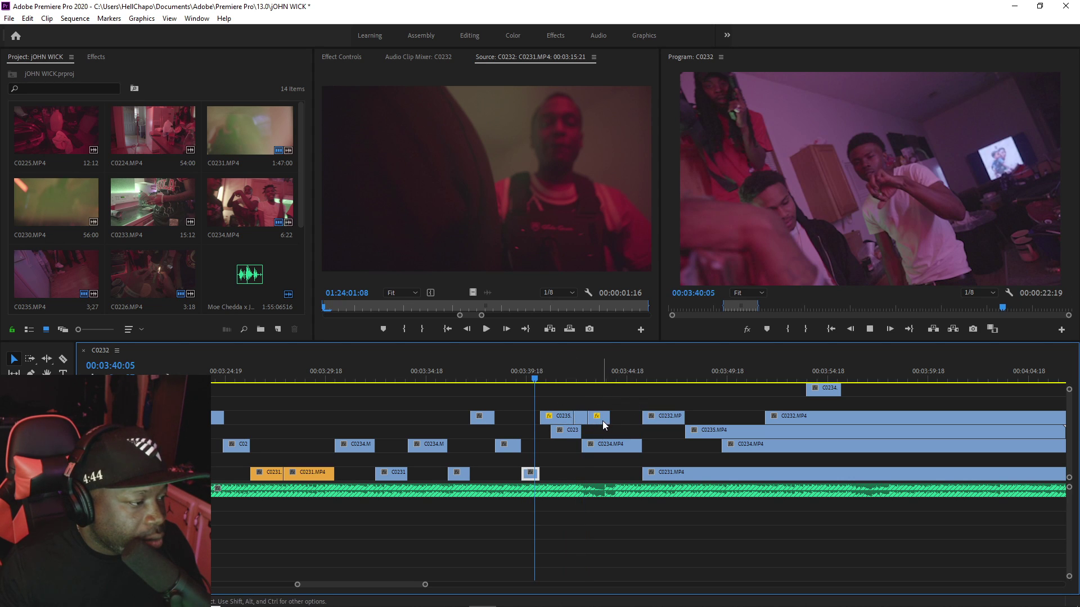
key(space)
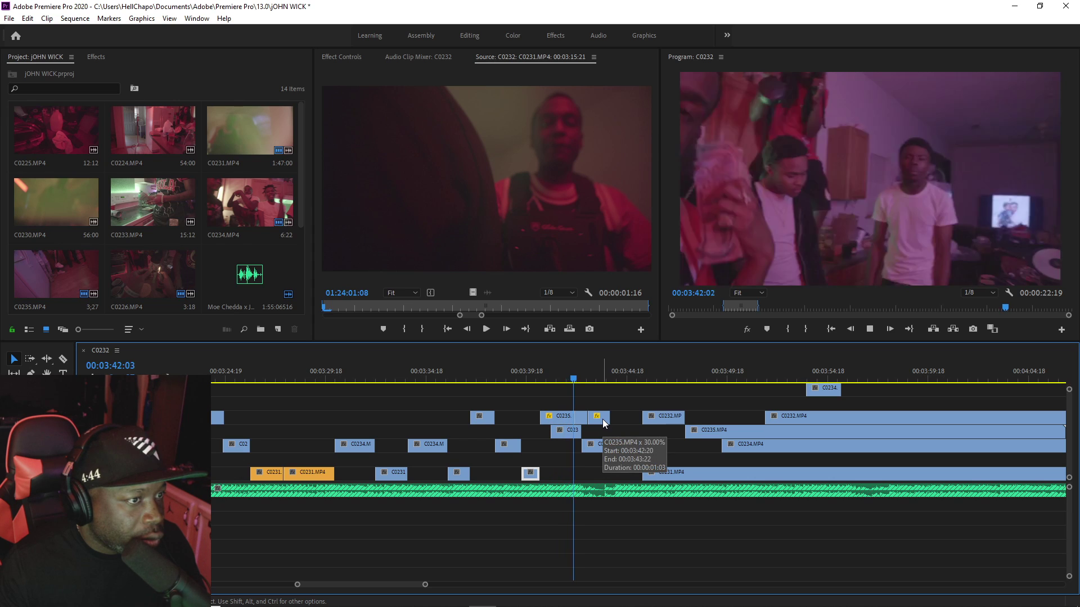
drag(603, 419, 592, 406)
click(541, 375)
key(space)
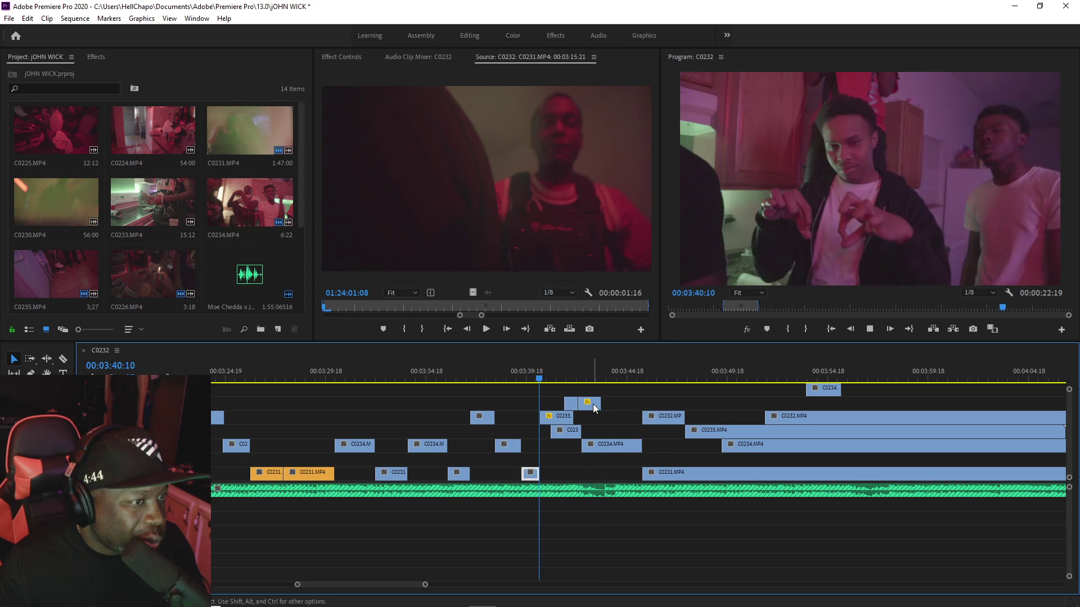
drag(592, 403, 586, 404)
key(space)
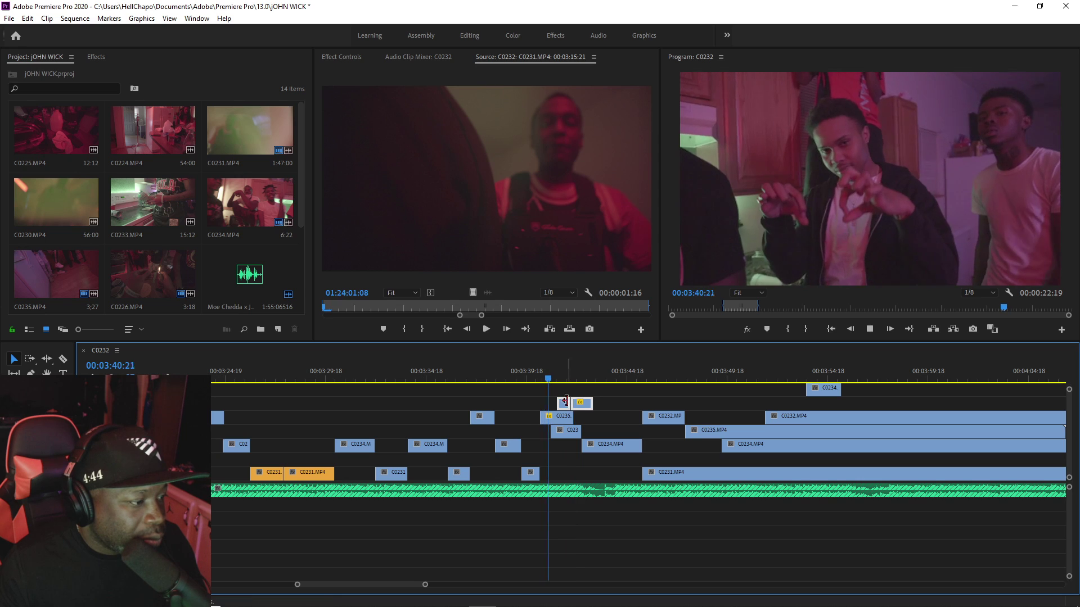
Step: Shorten the grouped C0235 pieces from their start, extend the slowed C0235 piece's start to about 00:03:40:09, and play back
drag(556, 404, 534, 420)
click(550, 378)
key(space)
click(547, 379)
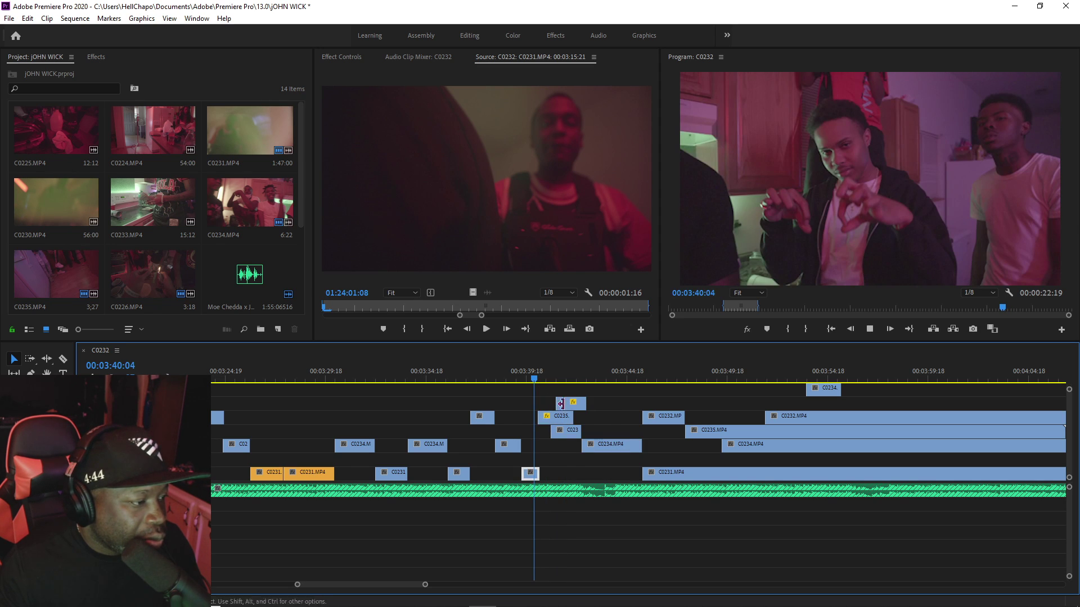
key(space)
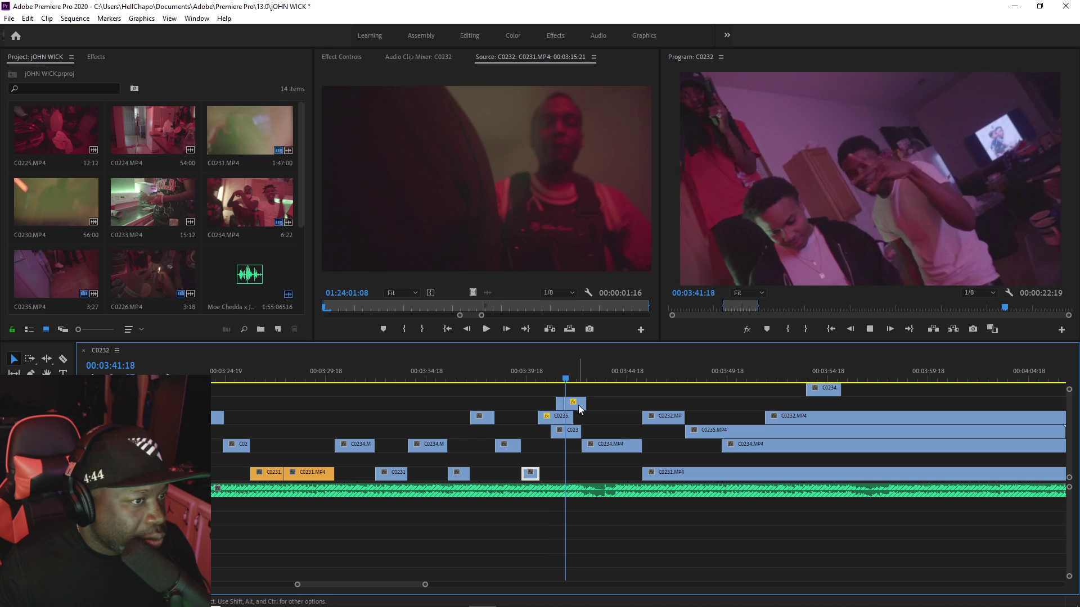
Step: Play back the C0235 cut from about 00:03:41:02 and again from about 00:03:40:18, selecting the grouped C0235 pieces
click(554, 376)
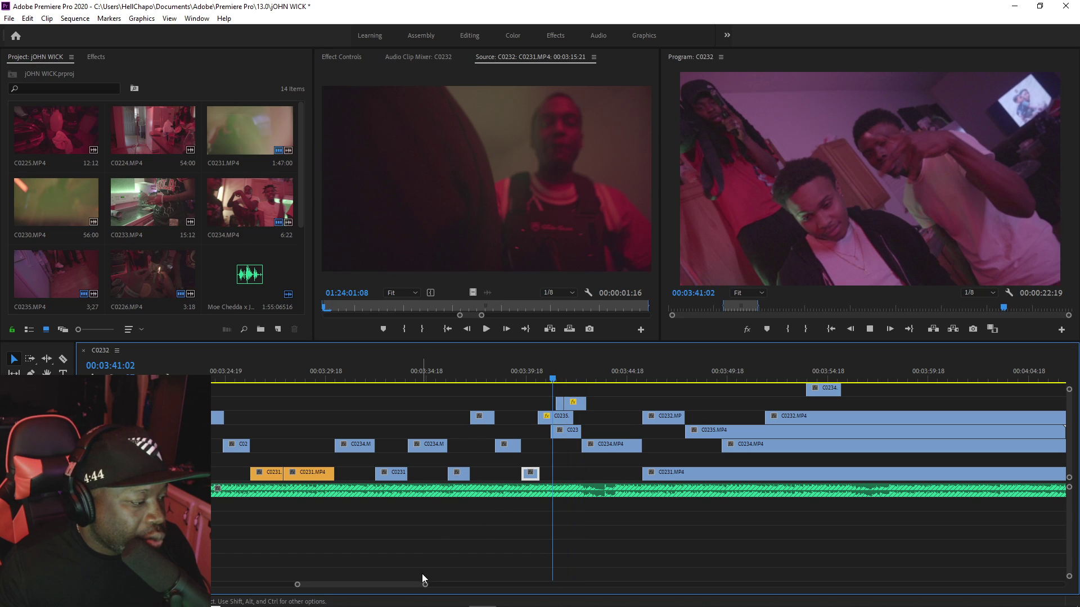
drag(424, 585, 399, 585)
key(space)
drag(632, 373, 659, 403)
click(622, 371)
key(space)
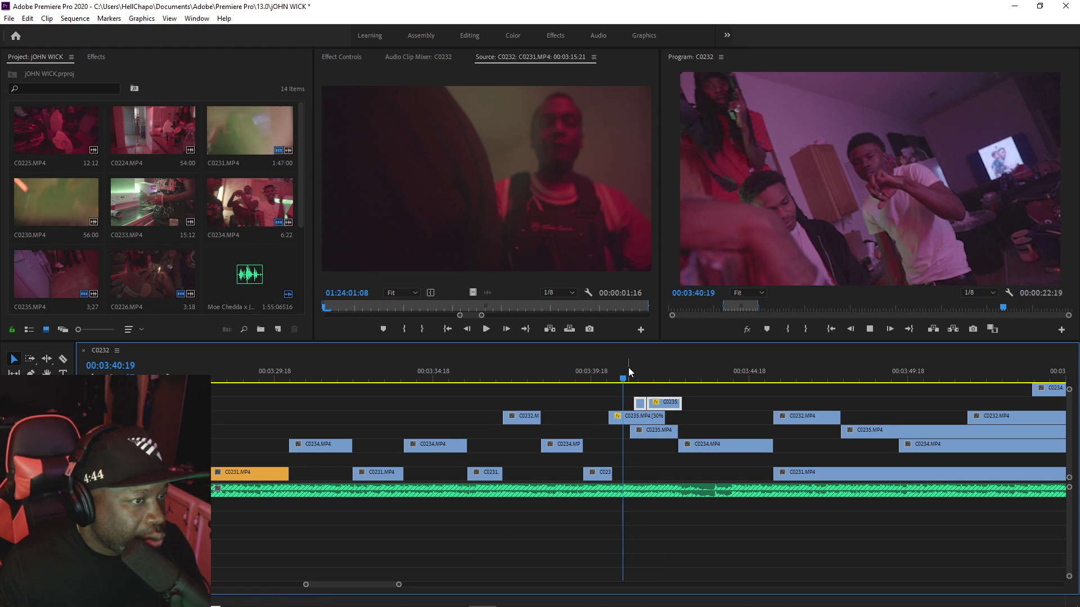
key(space)
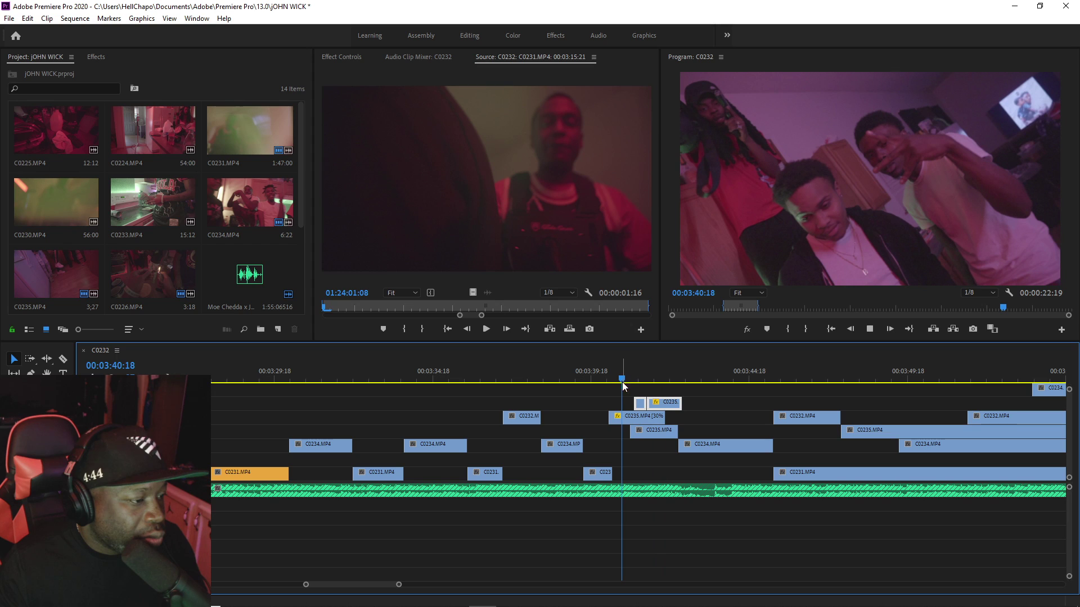
Step: Move the slowed C0235 piece to start at about 00:03:40:11 and the grouped C0235 pieces to start at about 00:03:41:13
drag(632, 422, 627, 422)
click(588, 378)
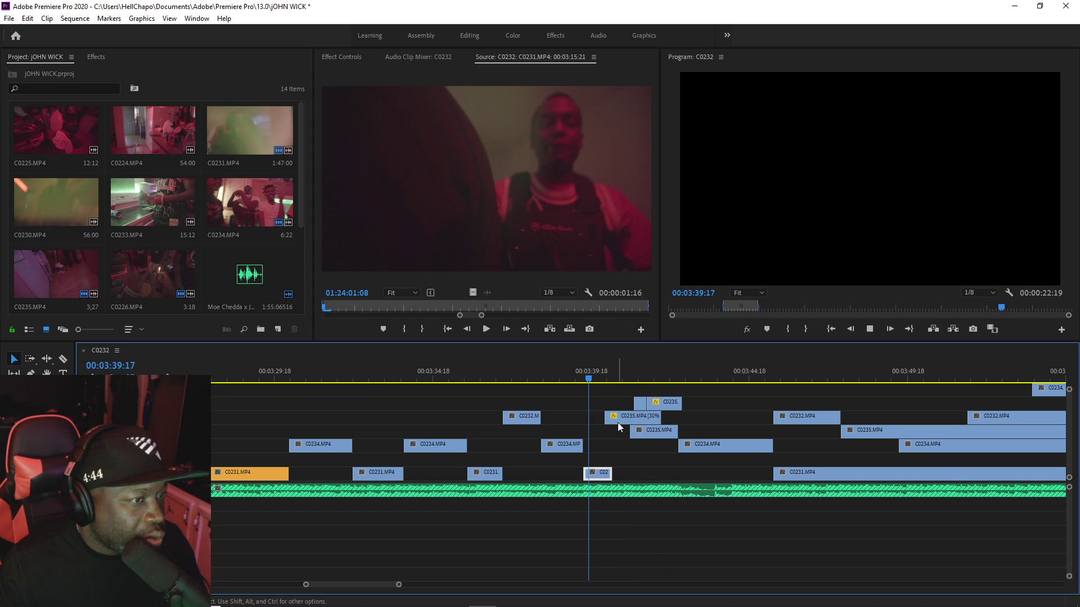
key(space)
drag(618, 419, 670, 402)
key(space)
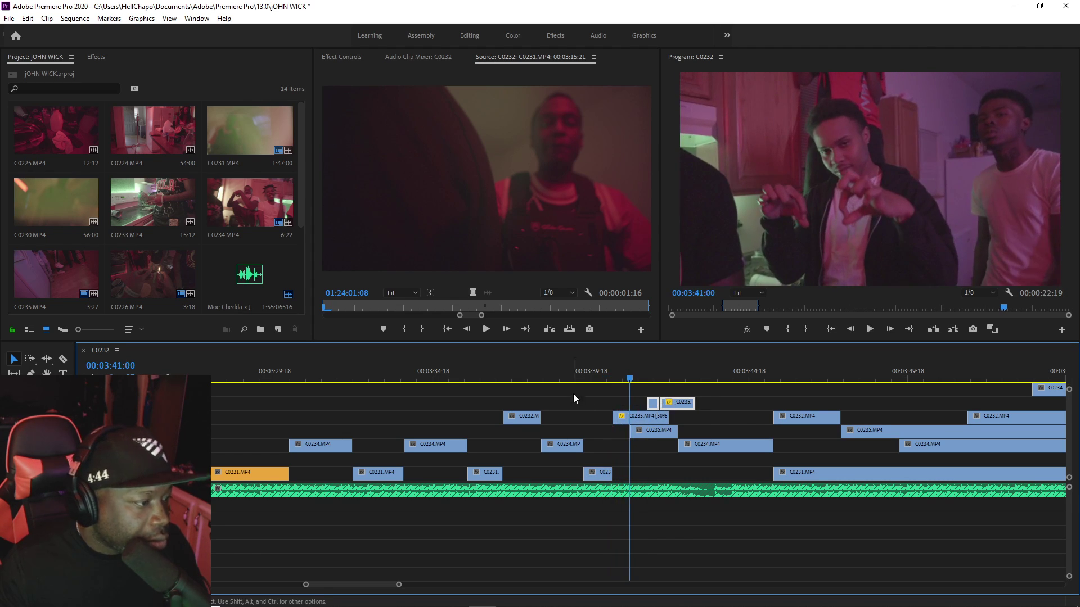
Step: Extend the C0231 clip's end to about 00:03:40:14 and move the slowed C0235 piece to start directly after it
click(573, 378)
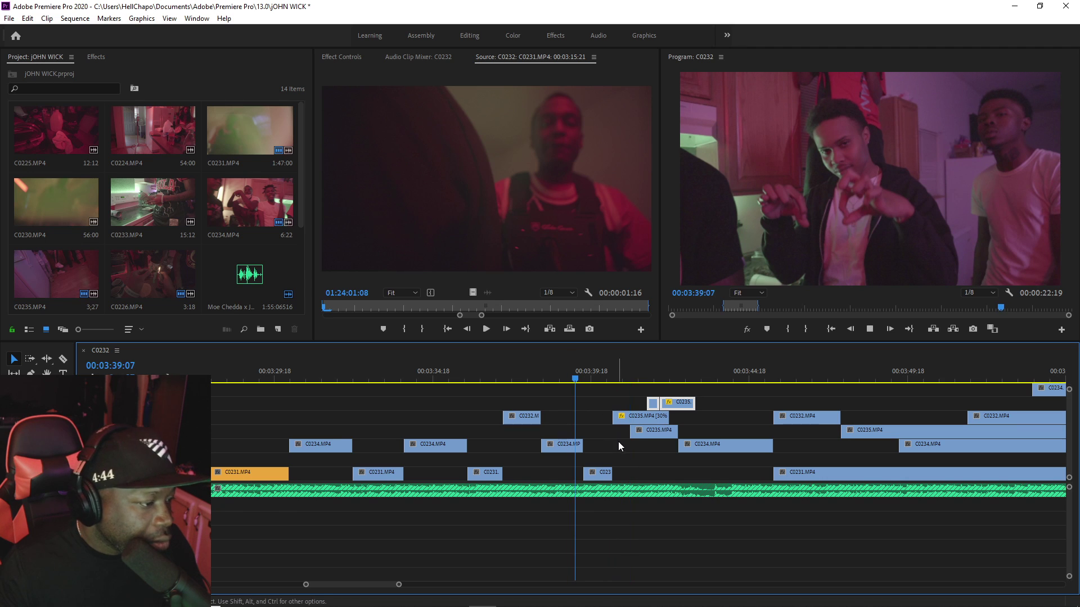
click(617, 474)
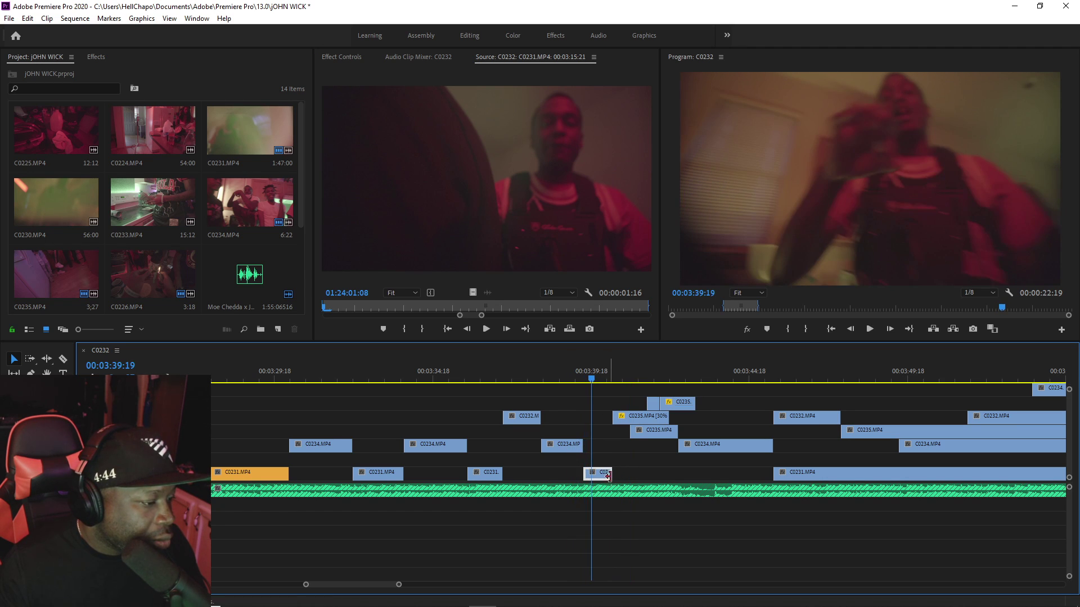
key(space)
drag(621, 468, 618, 468)
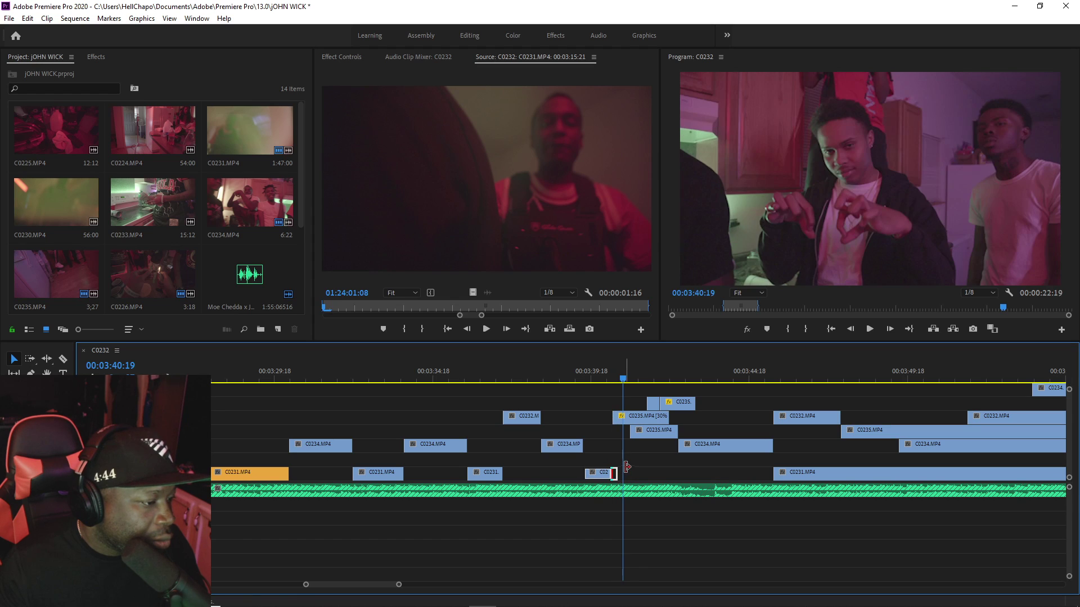
alt+drag(640, 419, 649, 424)
Step: Play back and shorten the ends of the last grouped C0235 piece to about 00:03:42:22 and the C0232 clip to about 00:03:46:19
key(space)
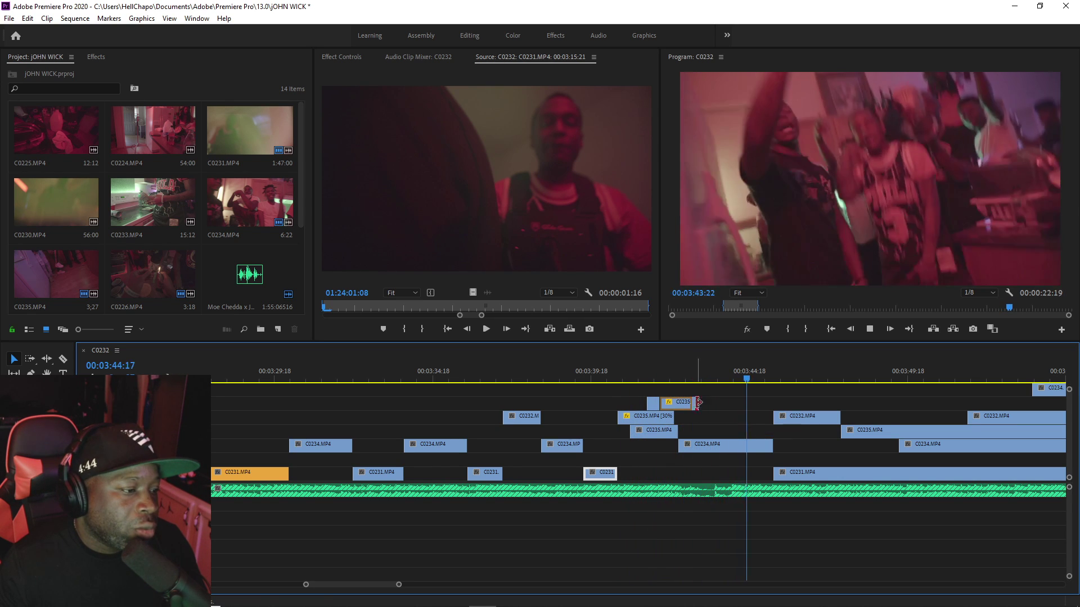
click(674, 372)
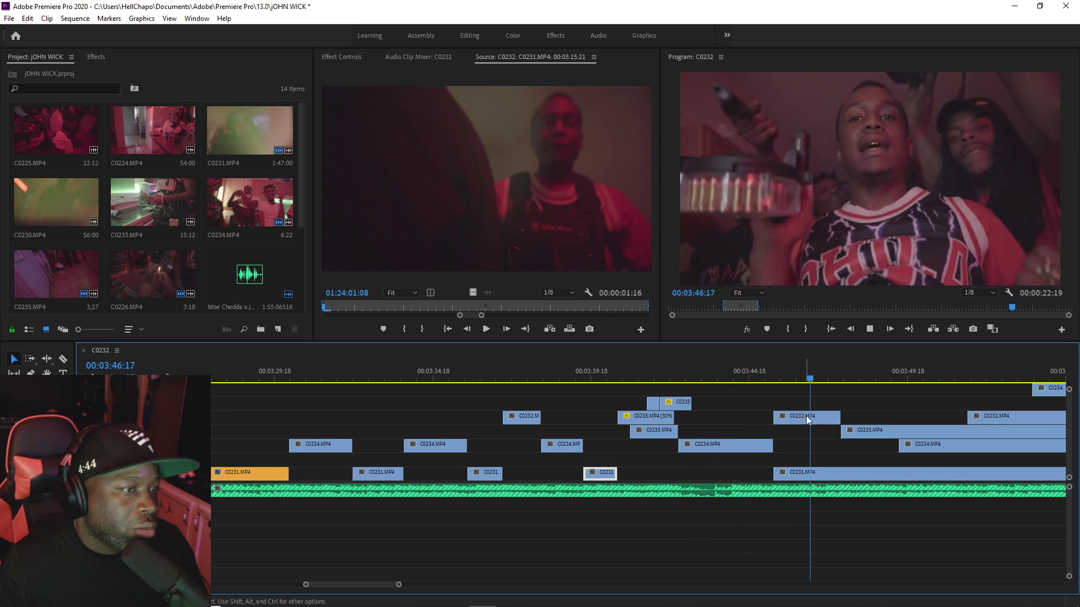
key(space)
drag(843, 418, 800, 375)
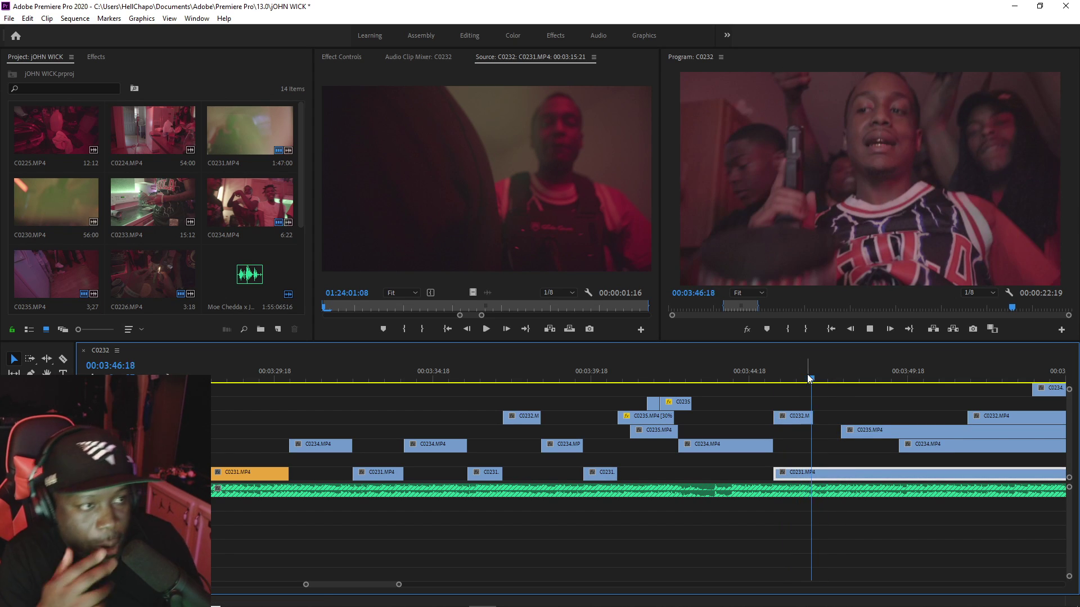
key(space)
Step: Delete the unslowed C0235 clip beneath the slowed C0235 piece and save the project
click(653, 430)
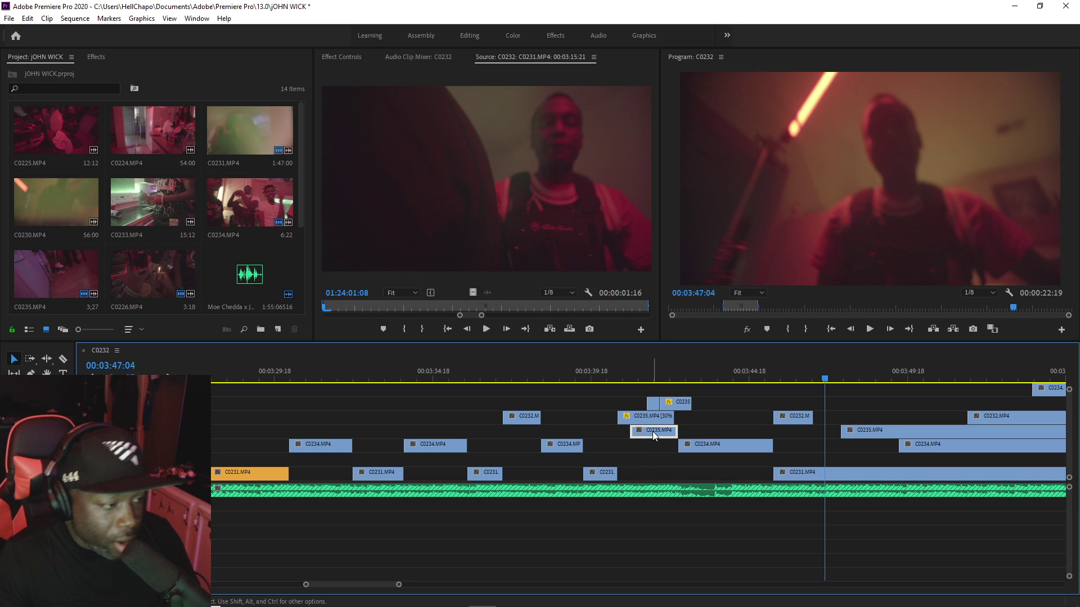
key(Delete)
key(ctrl+s)
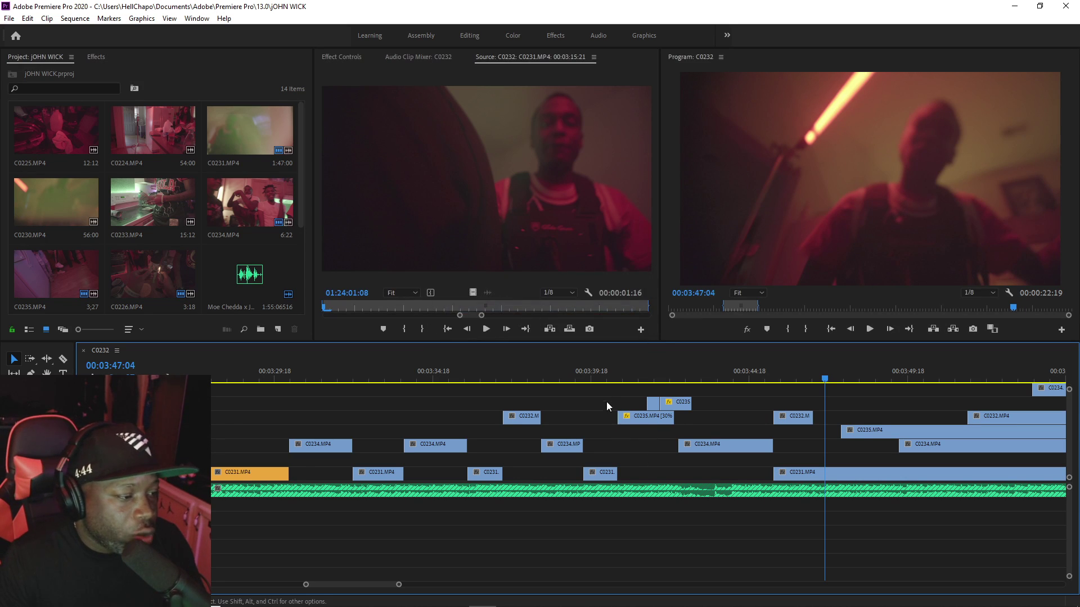
Step: Move the slowed and grouped C0235 pieces down one track, trim the overlapping slowed piece's end and C0234 clip's start, and save
drag(602, 396, 646, 432)
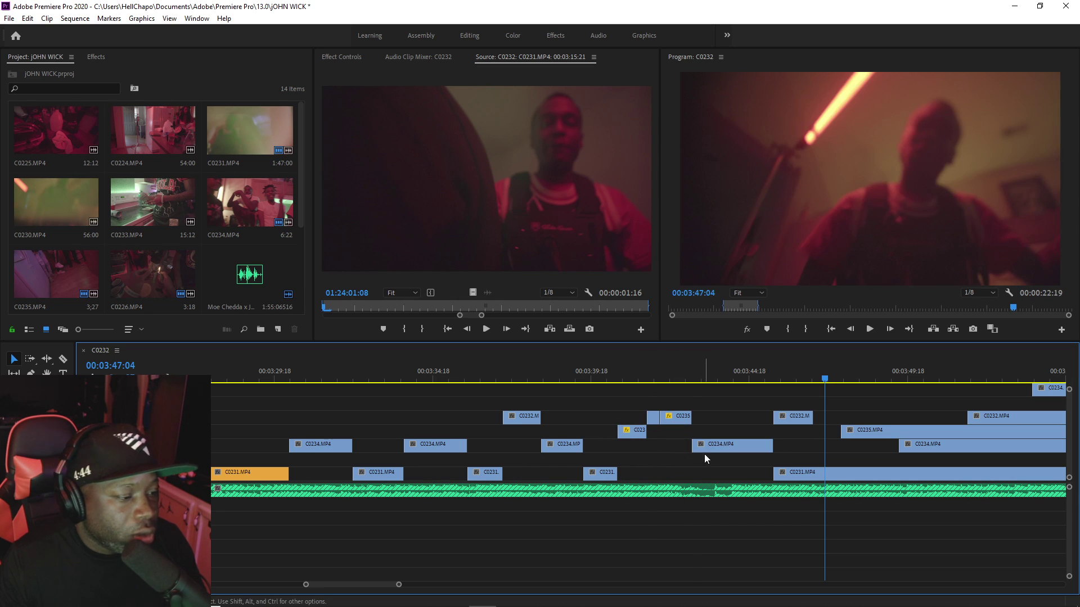
key(ctrl+s)
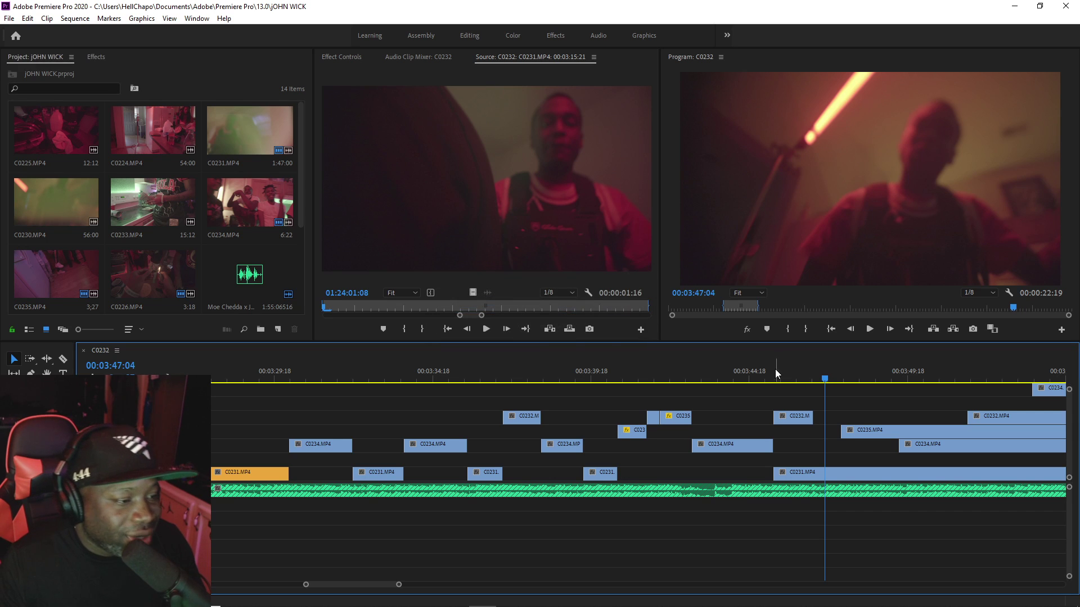
Step: Play back from about 00:03:45:05 and trim the starts of the C0235 clip to 00:03:48:18 and the C0231 clip to 00:03:46:19
click(764, 372)
key(space)
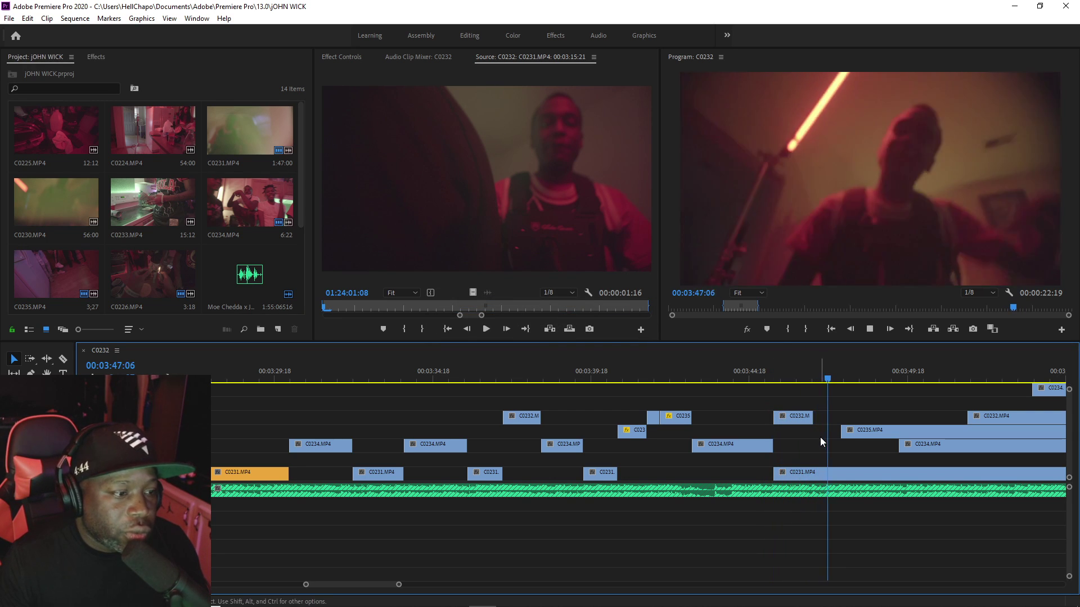
click(798, 371)
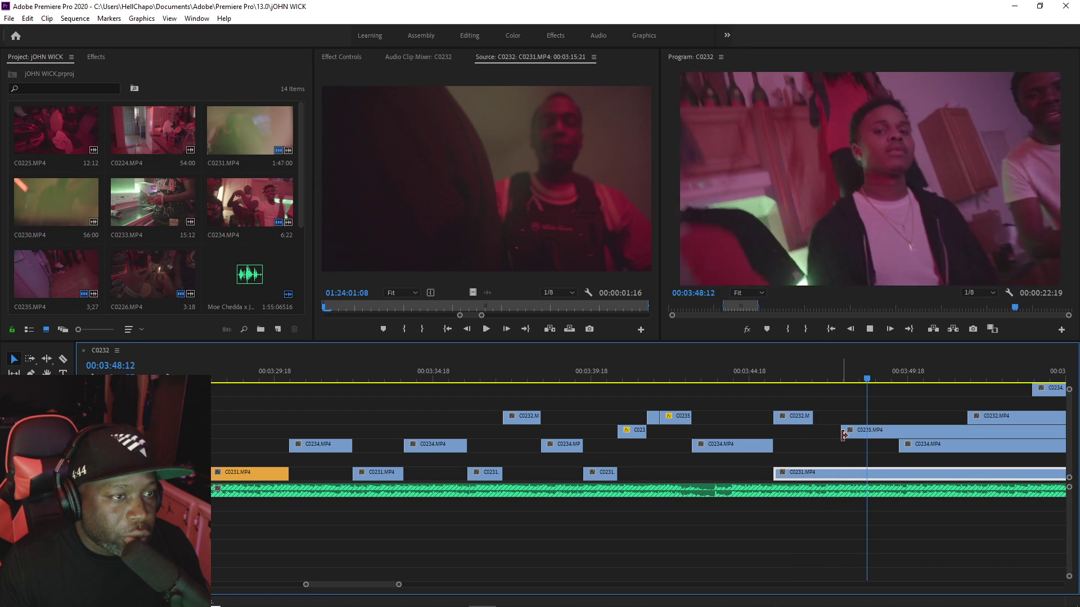
drag(842, 432, 875, 430)
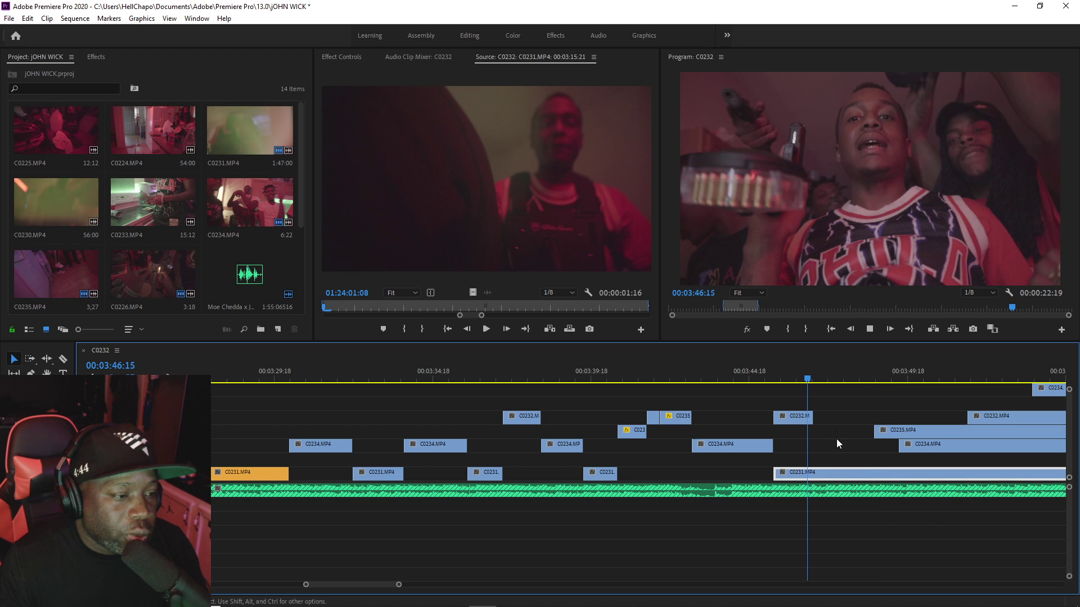
drag(775, 473, 814, 471)
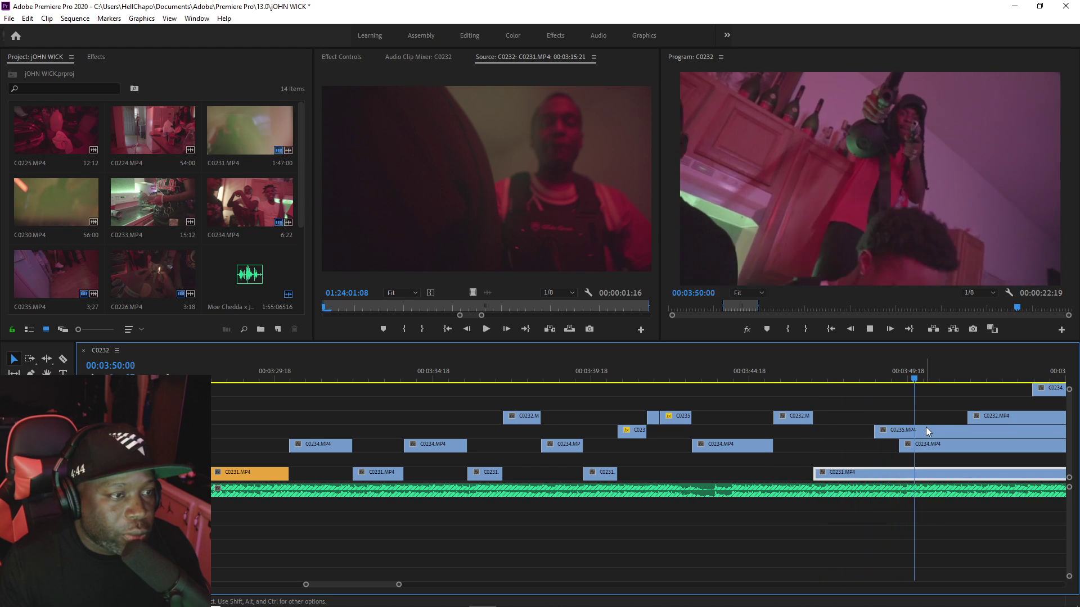
Step: Split the C0235 clip at about 00:03:50:05 and 00:03:51:16 and move the middle piece back to start at 00:03:48:18
key(space)
key(c)
click(924, 433)
click(967, 433)
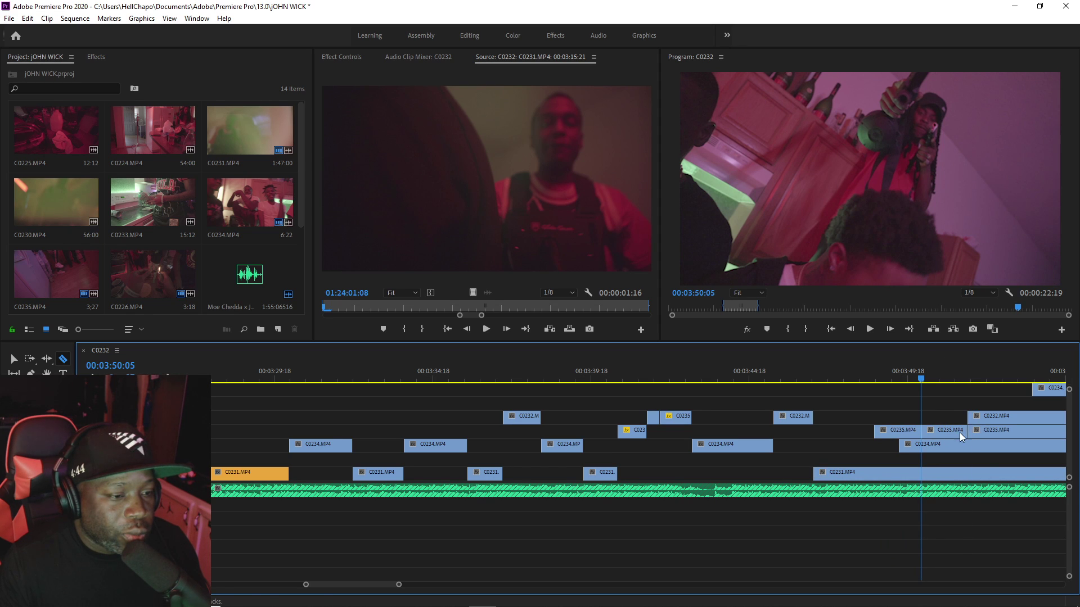
key(v)
drag(950, 433, 902, 433)
Step: Slow the moved C0235 piece to 30% speed, play back from 00:03:48:12 and nudge the piece one frame later
right_click(902, 433)
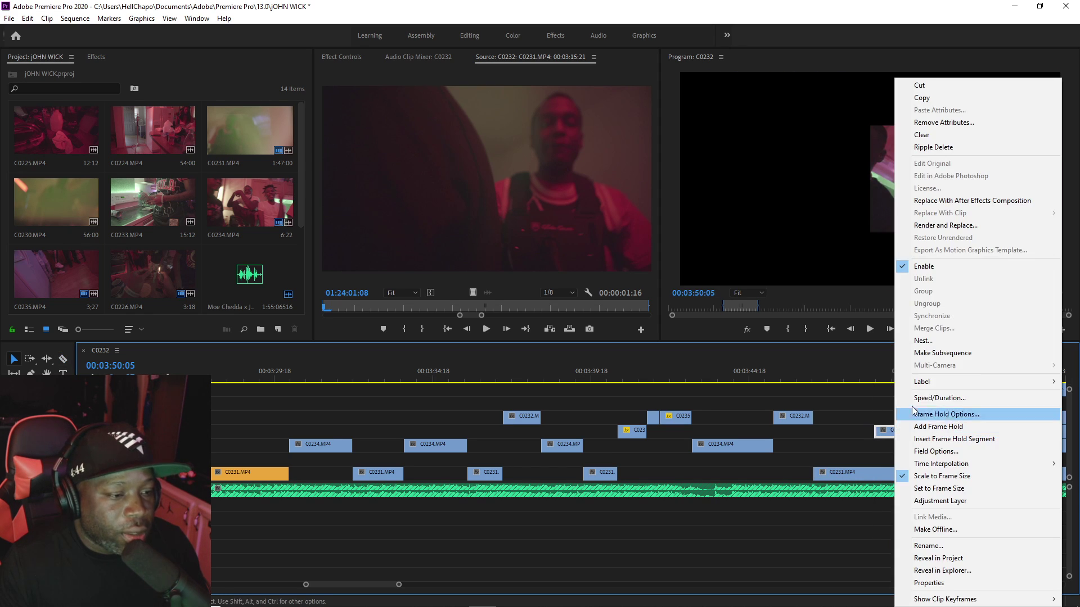
click(942, 399)
text(30)
key(Return)
click(868, 377)
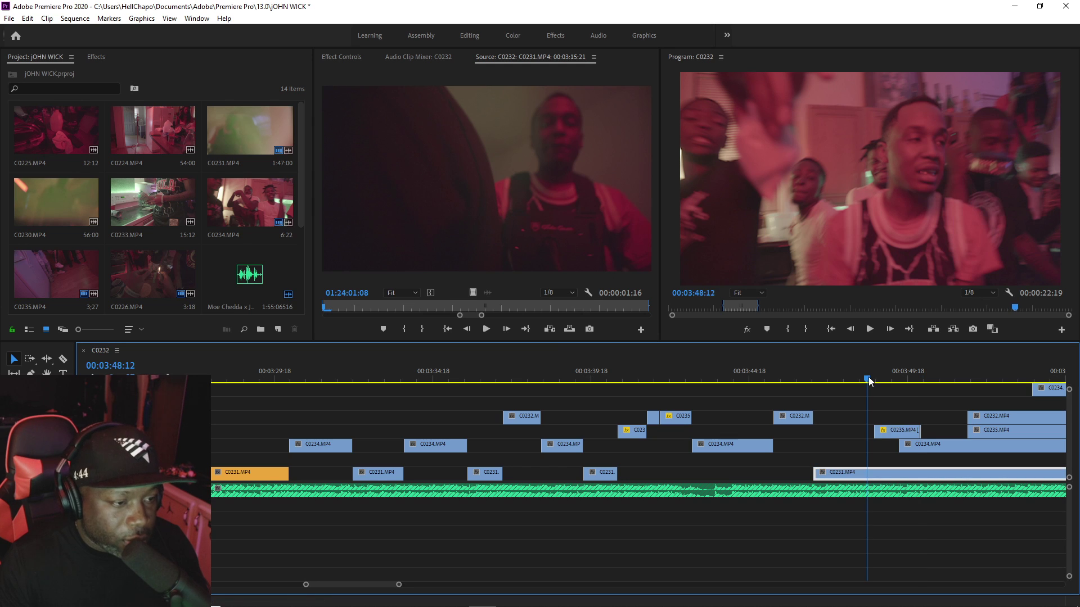
key(space)
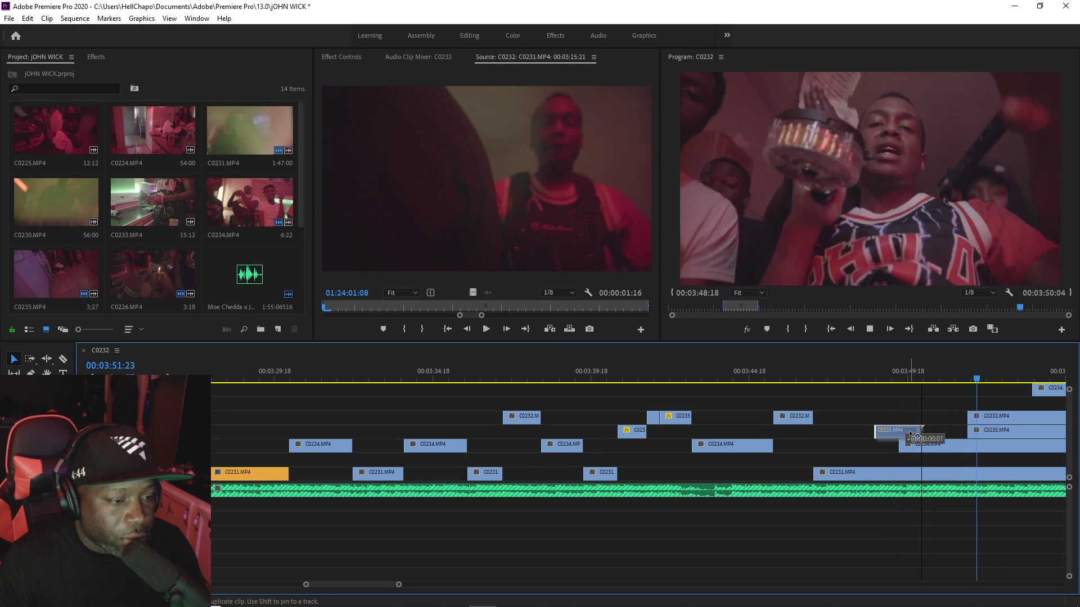
Step: Play back from about 00:03:48:15 and split the C0232 clip at the uppermost C0234 clip's end, about 00:03:55:10
click(872, 376)
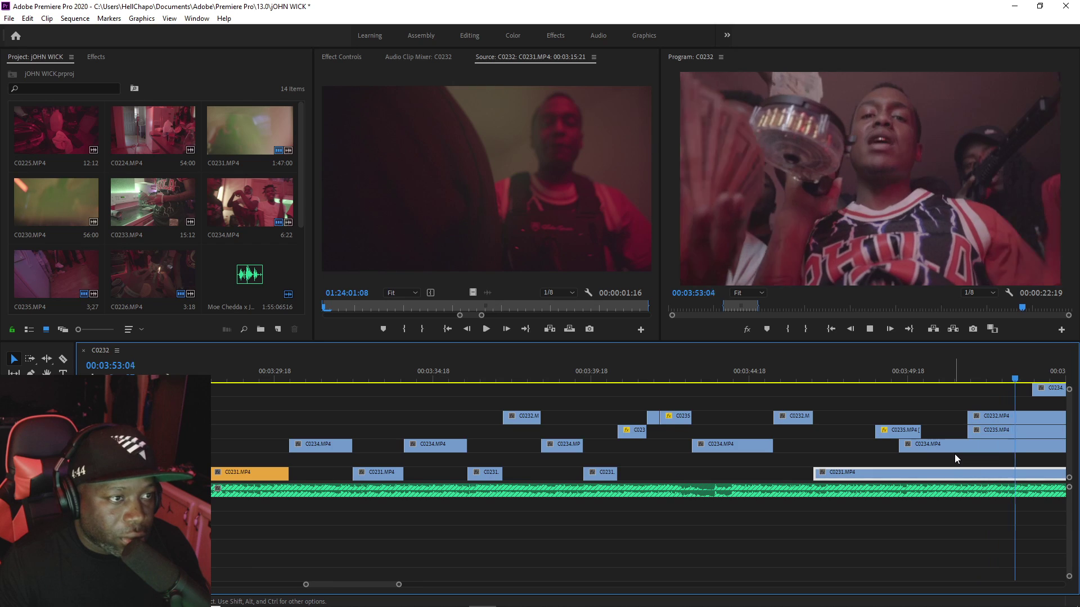
key(space)
key(c)
key(space)
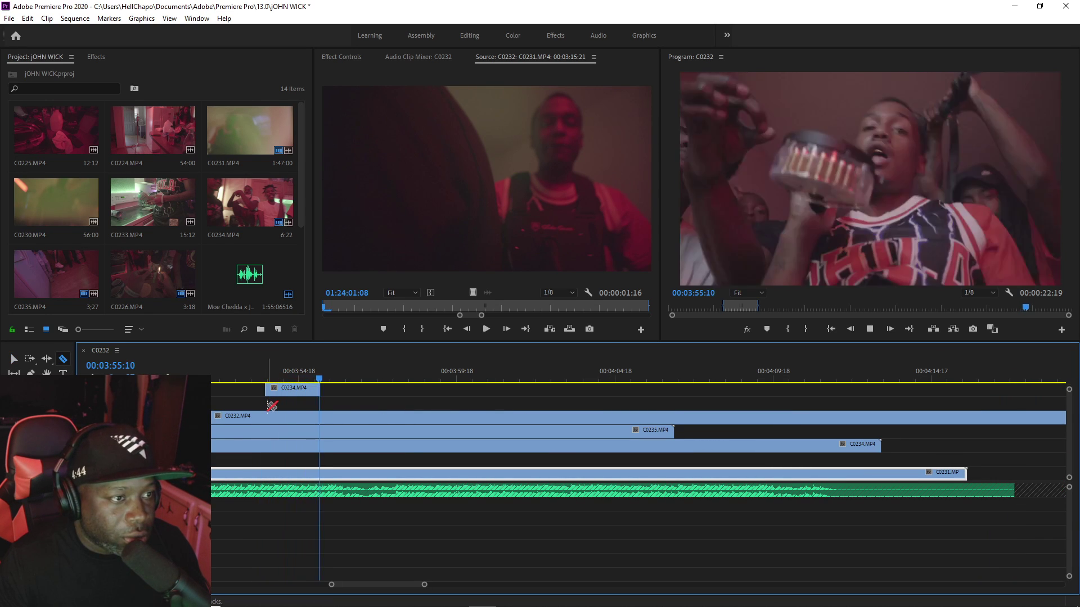
key(space)
click(320, 417)
key(v)
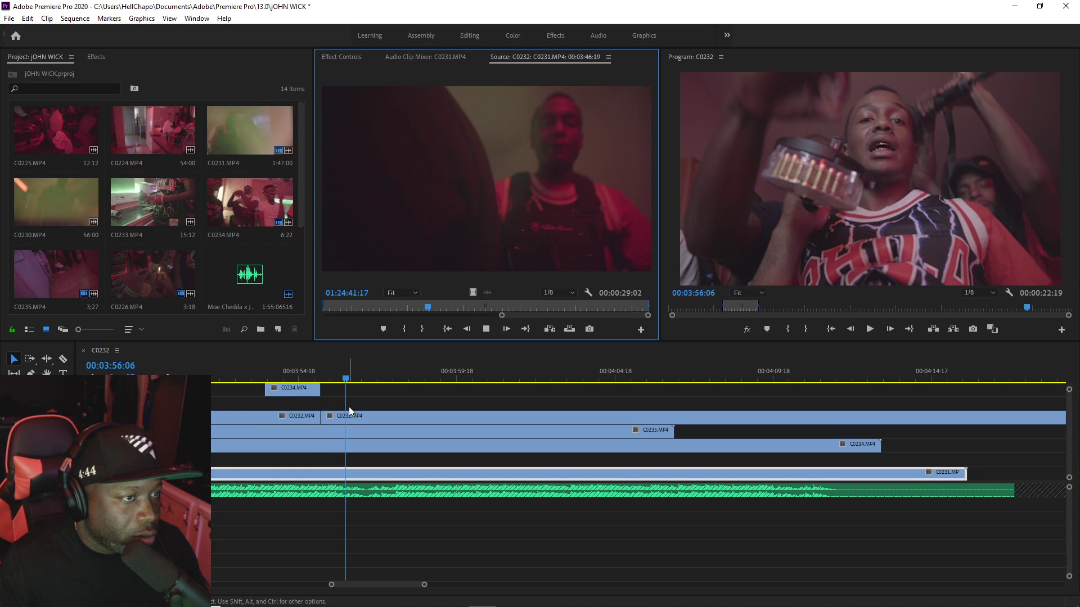
Step: Save the project, split the C0232 clip at about 00:03:56:22 and trim the following piece's start to 00:03:59:06
key(space)
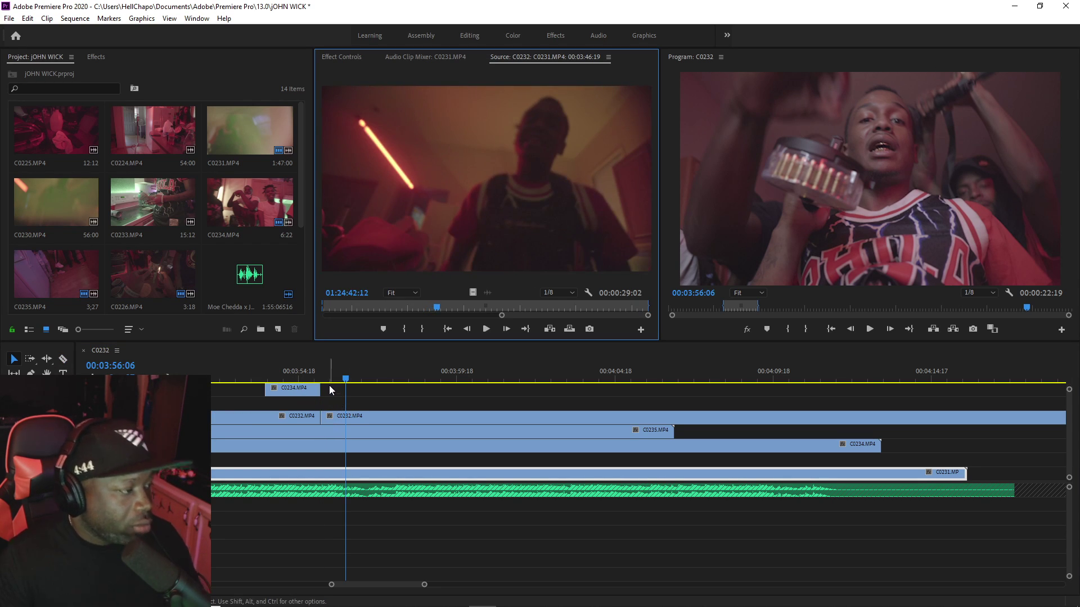
click(330, 390)
key(Up)
key(space)
key(ctrl+s)
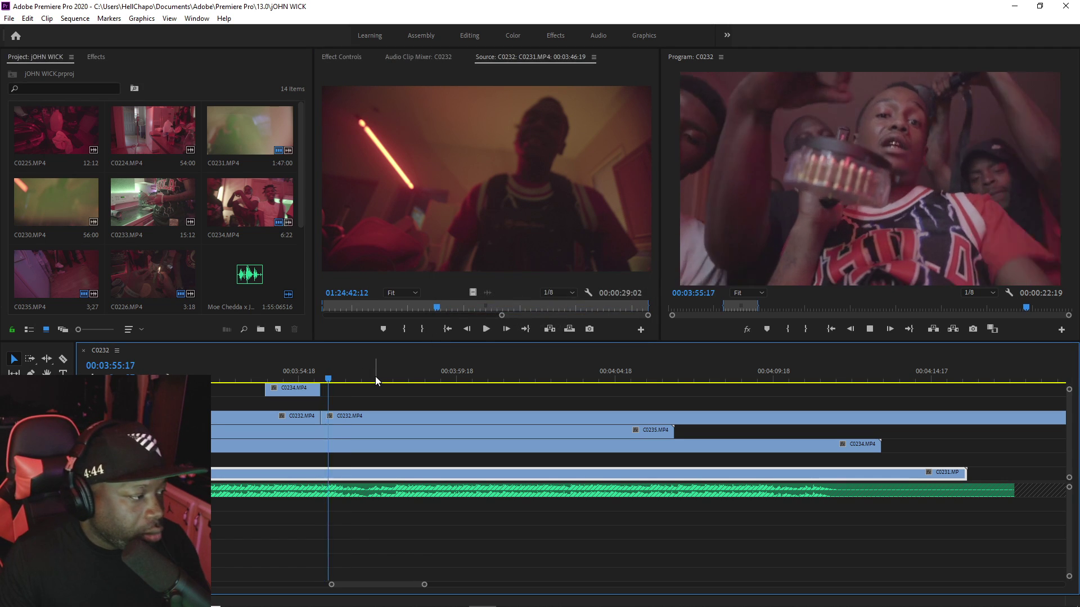
key(space)
key(ctrl+k)
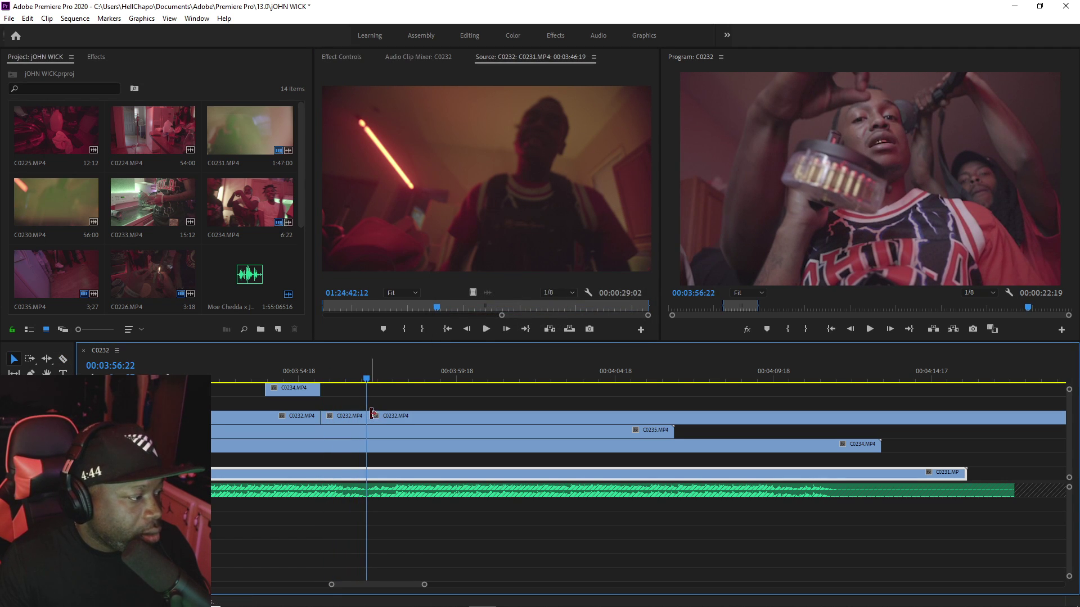
drag(373, 414, 444, 412)
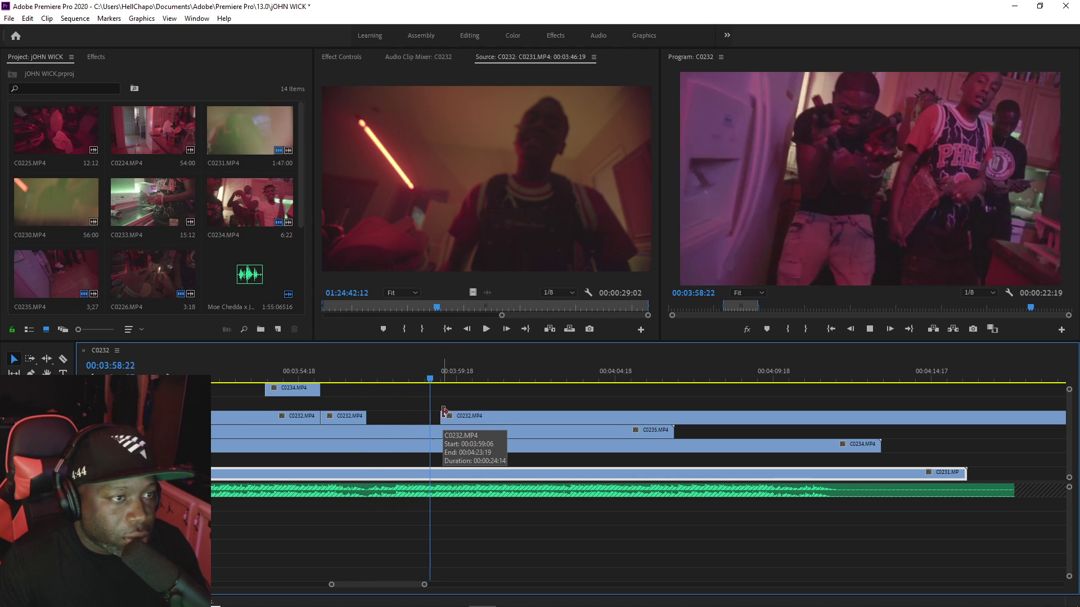
Step: Split the C0235 clip at about 00:03:59:05 and 00:03:56:22 and delete the piece in between
key(space)
key(c)
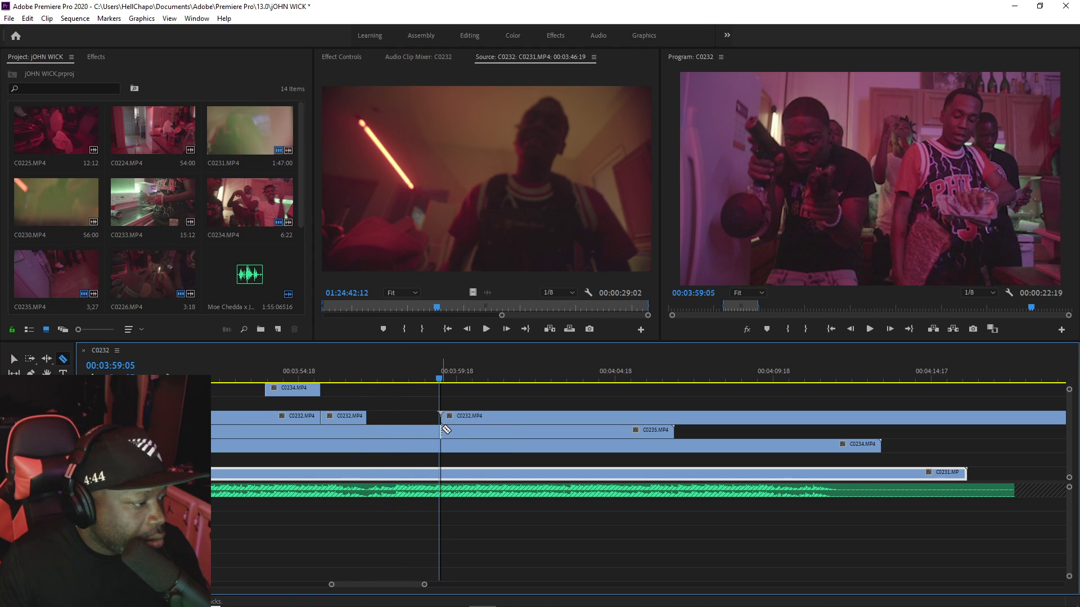
click(441, 430)
click(367, 431)
key(v)
click(394, 430)
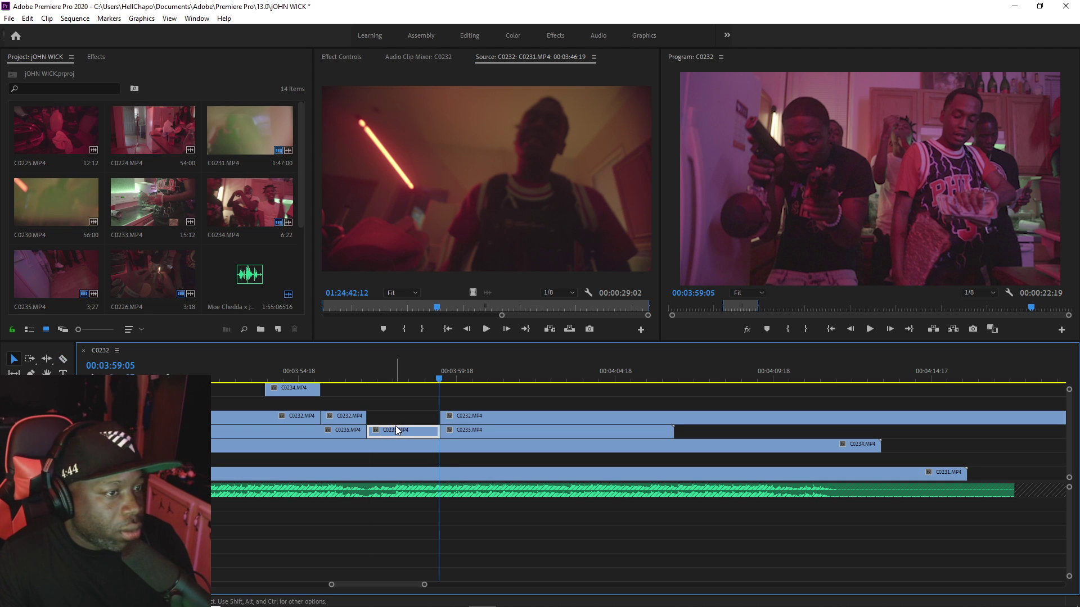
key(Delete)
Step: Play back from about 00:03:57:01 and trim the last C0232 piece's start to about 00:04:01:13
click(371, 372)
key(space)
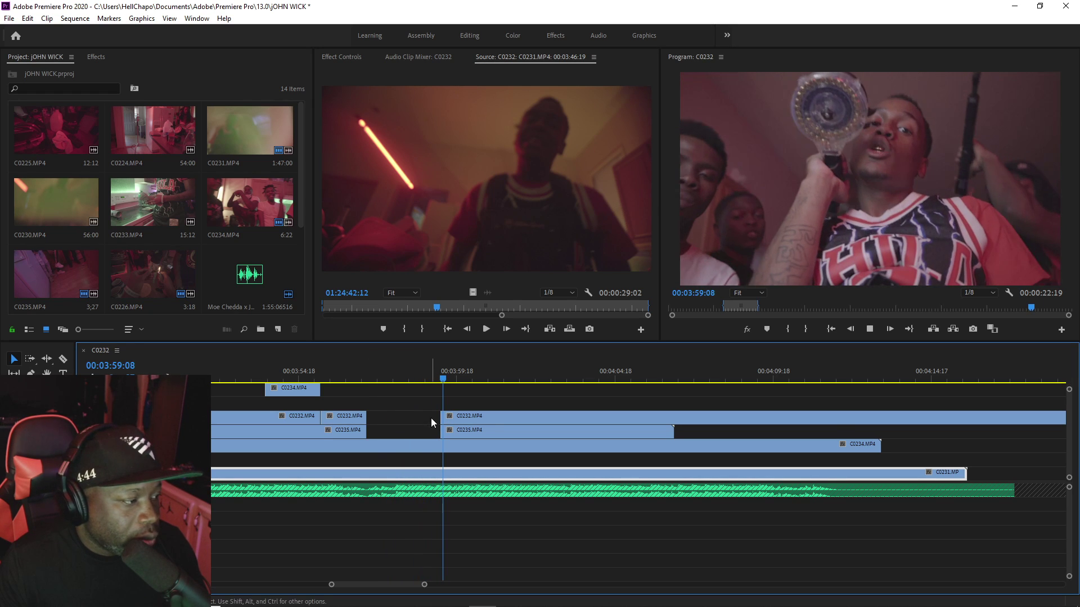
key(space)
click(432, 412)
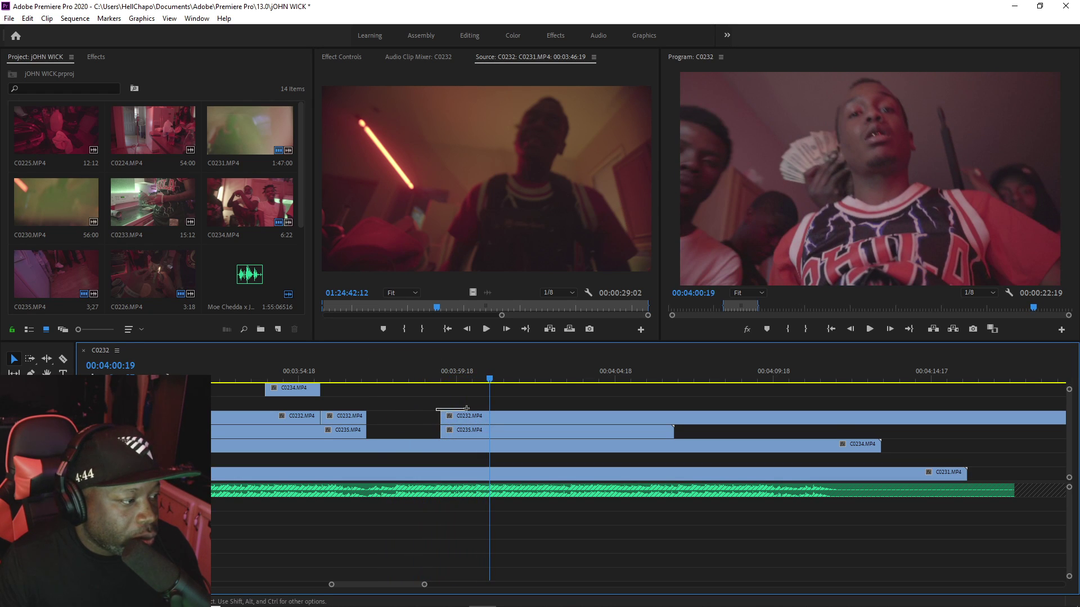
drag(440, 416, 510, 414)
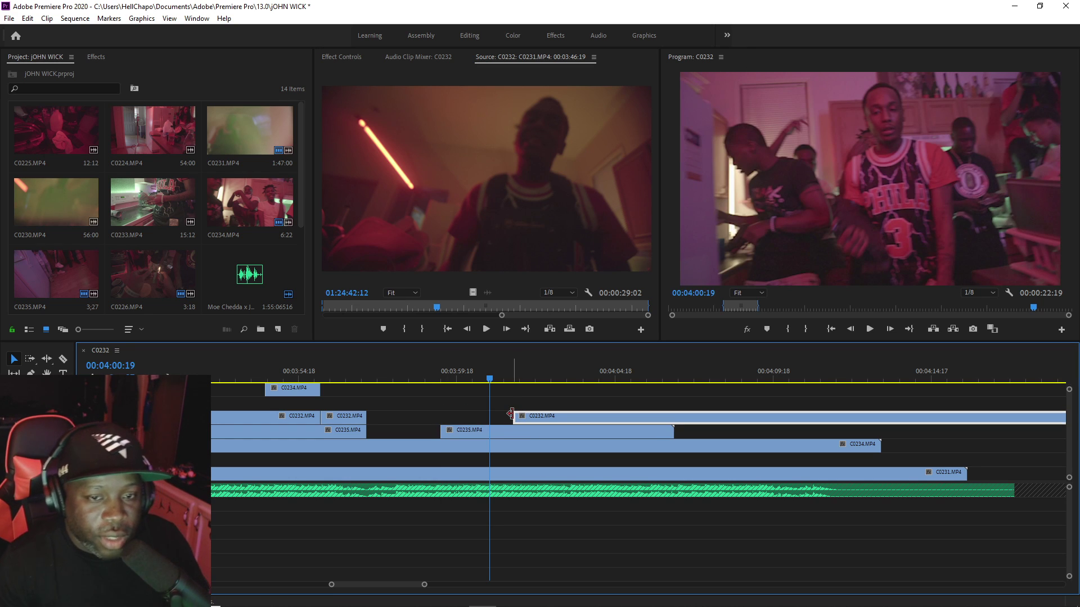
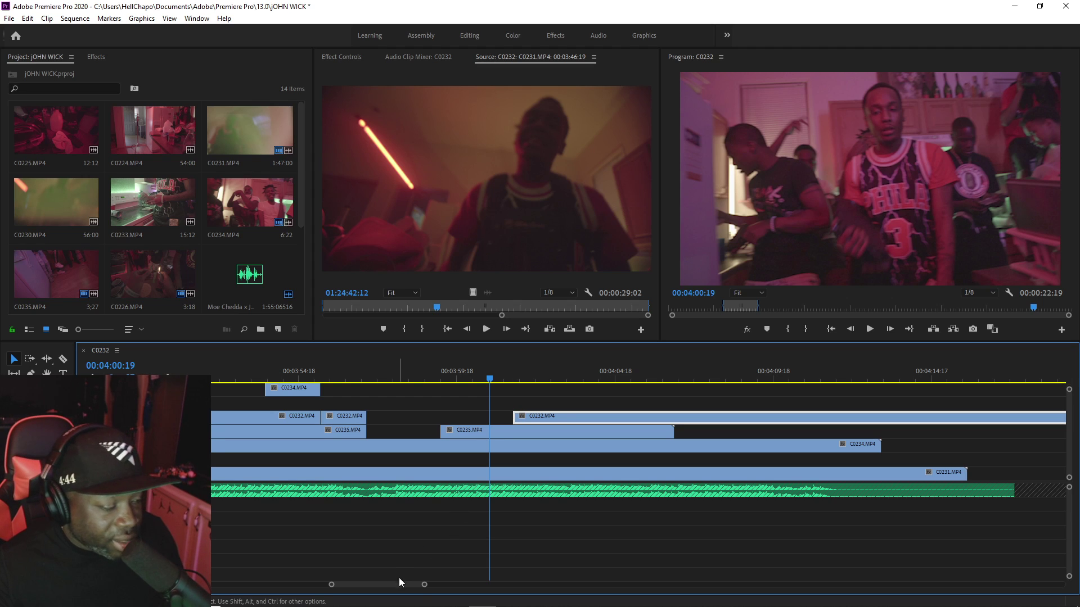
Step: Move the playhead to about 00:03:51:04 and save the project
drag(424, 587, 597, 597)
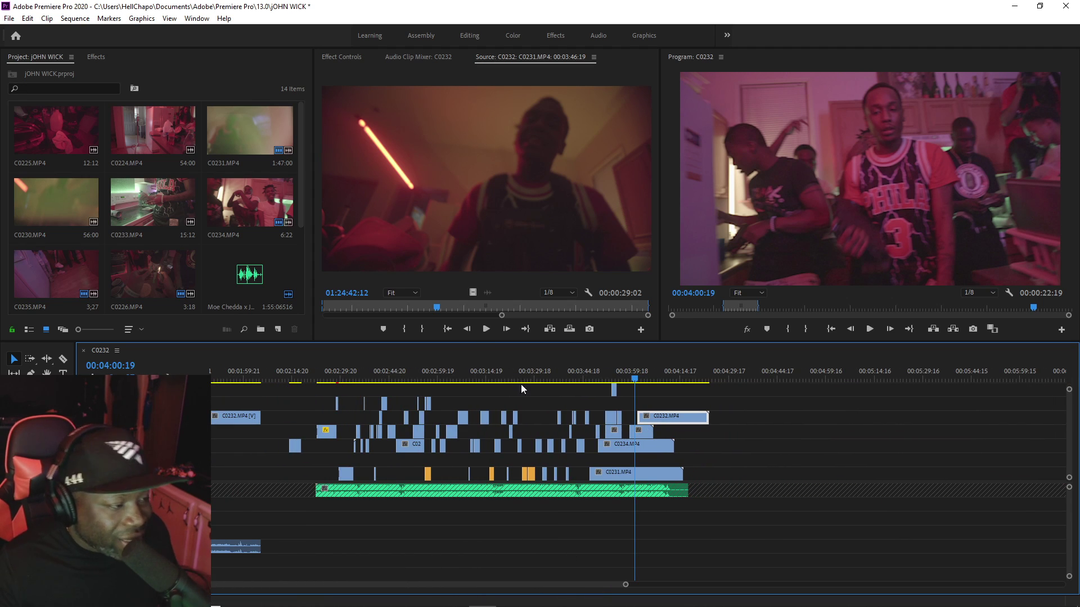
drag(611, 378, 605, 378)
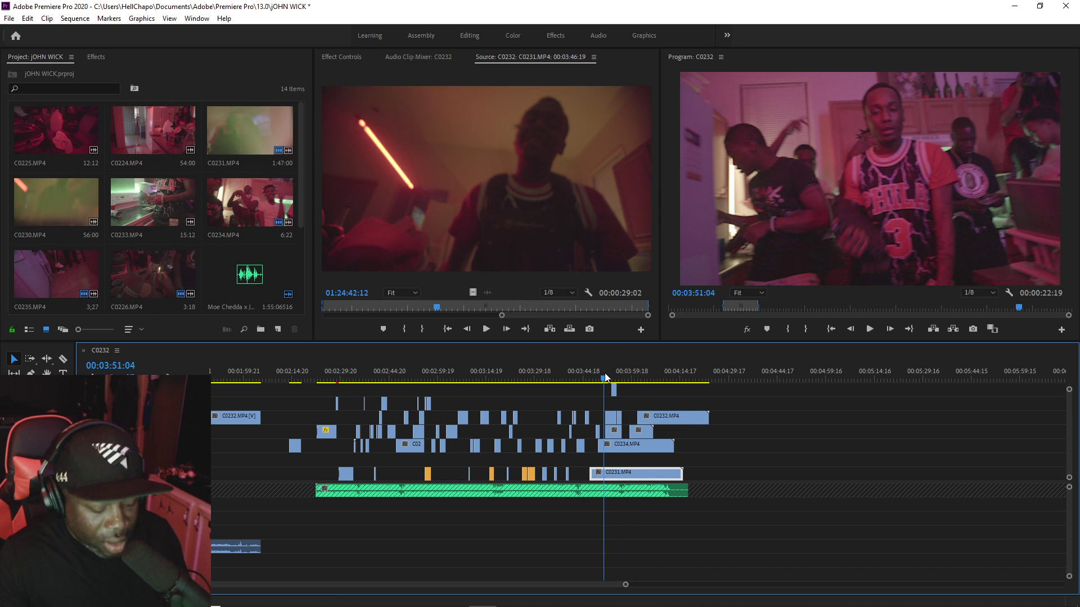
key(ctrl+s)
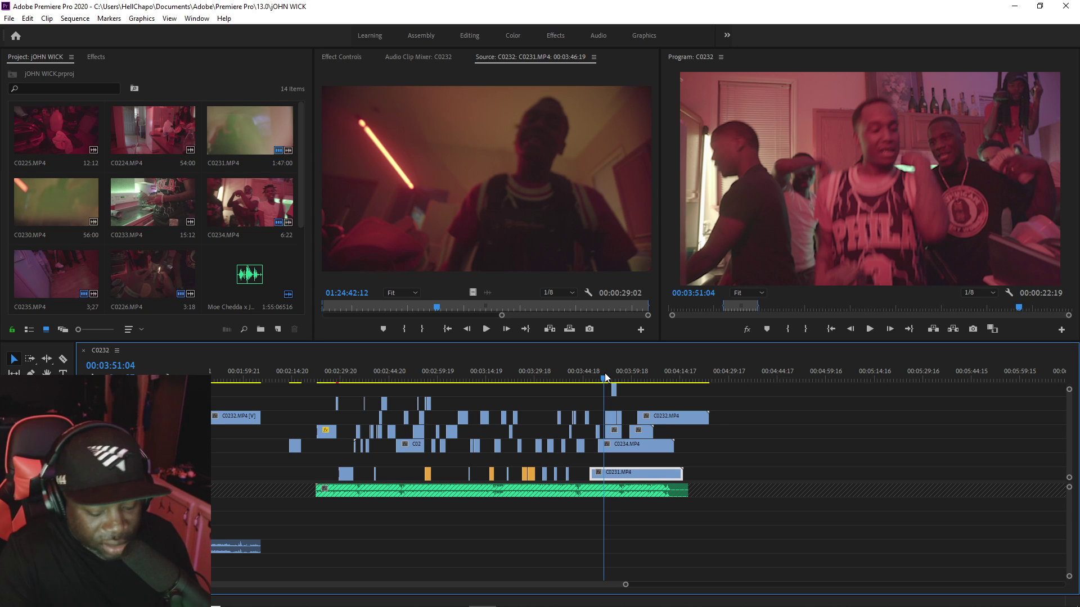
Step: Play back from 00:03:47:09, split the long C0231 clip at about 00:03:48:18 and trim the following piece's start to about 00:03:51:17
key(=)
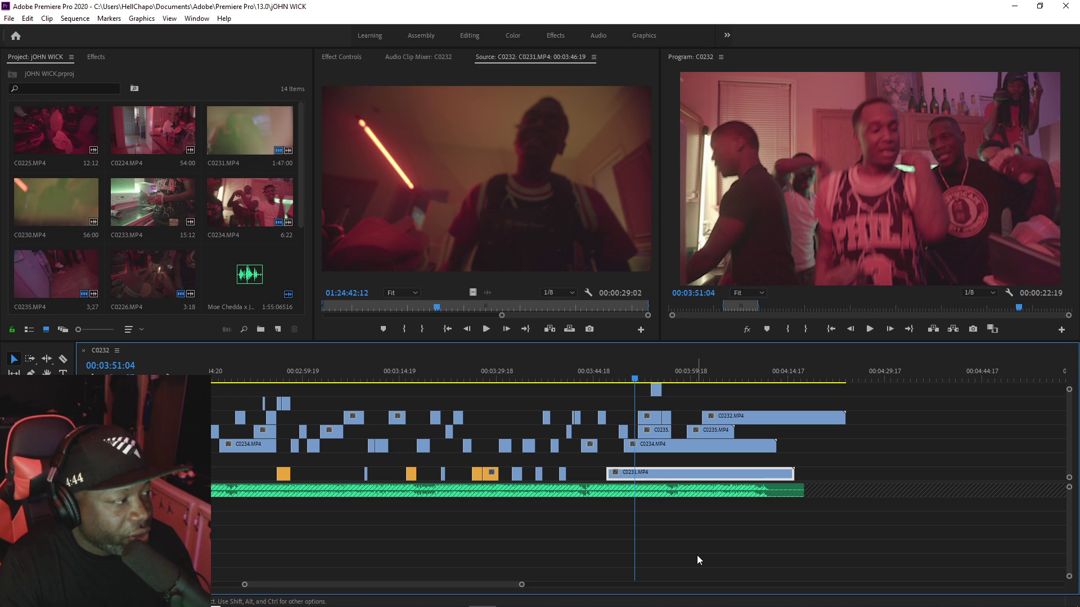
click(611, 376)
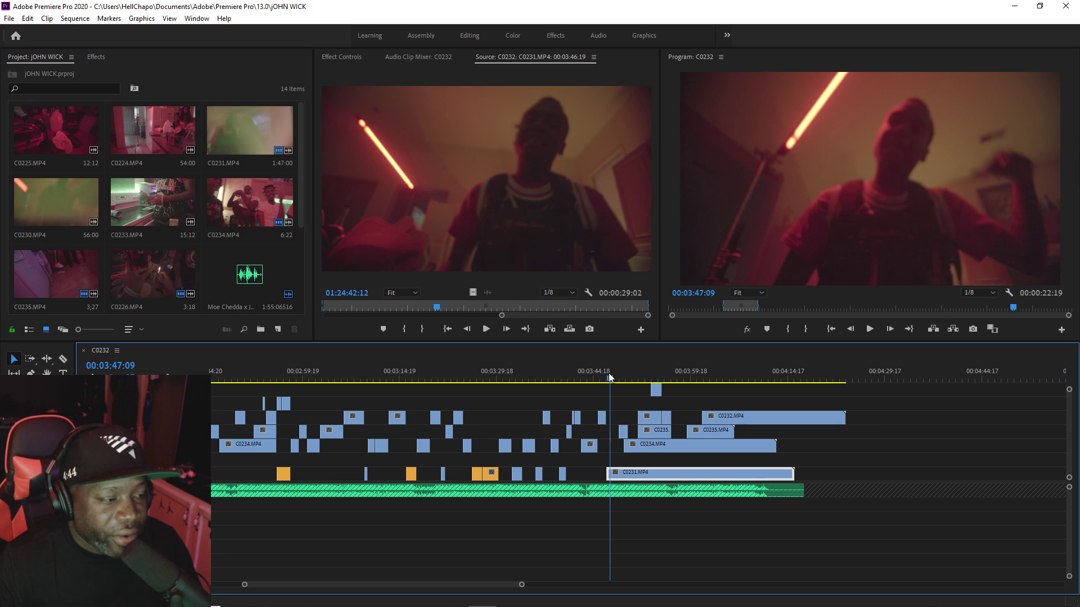
key(space)
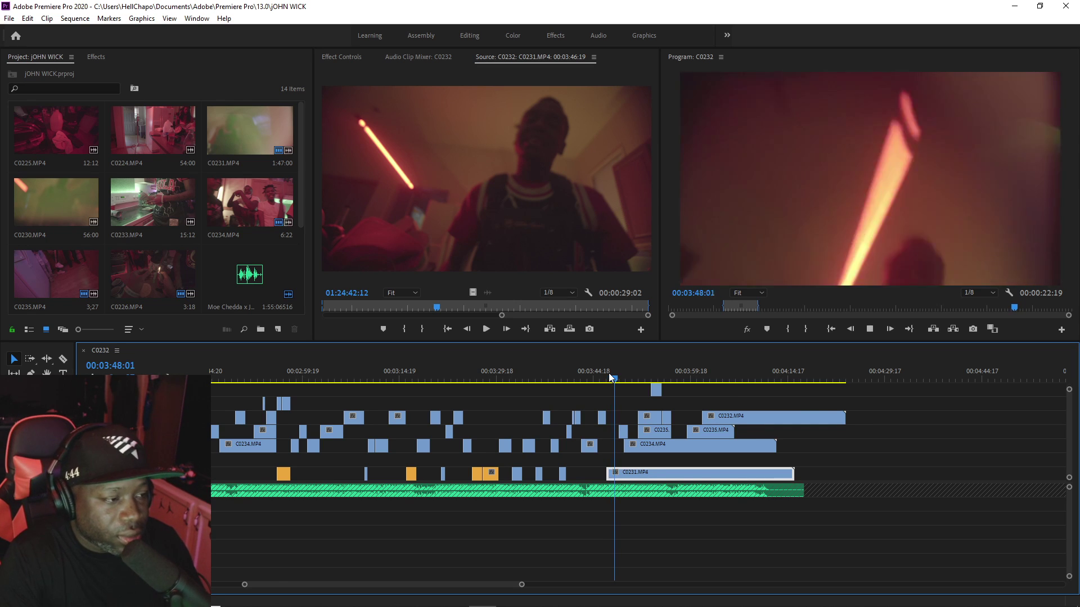
key(equal)
key(equal)
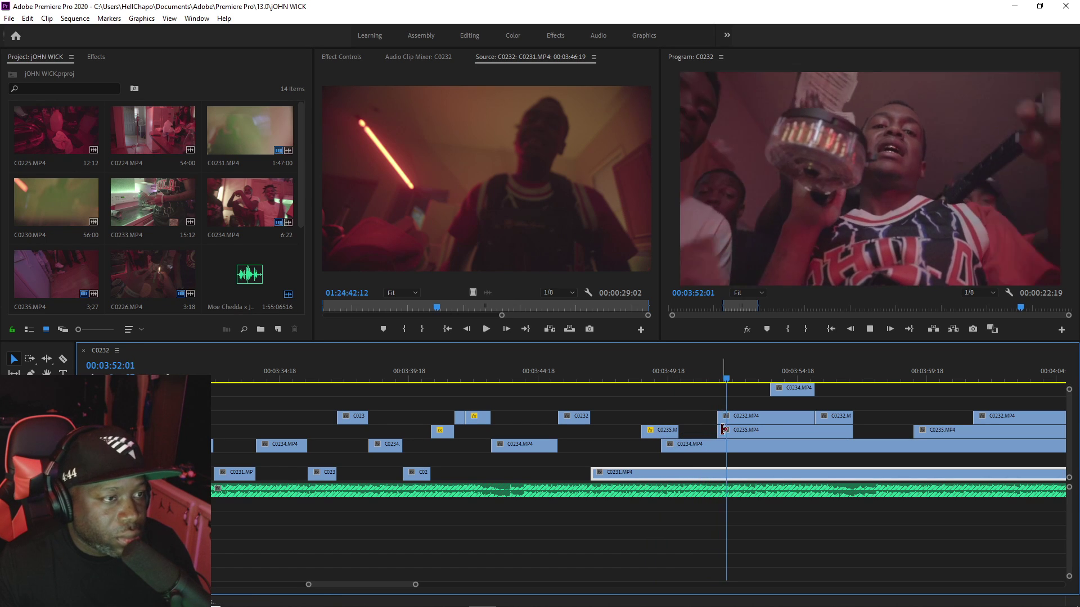
key(space)
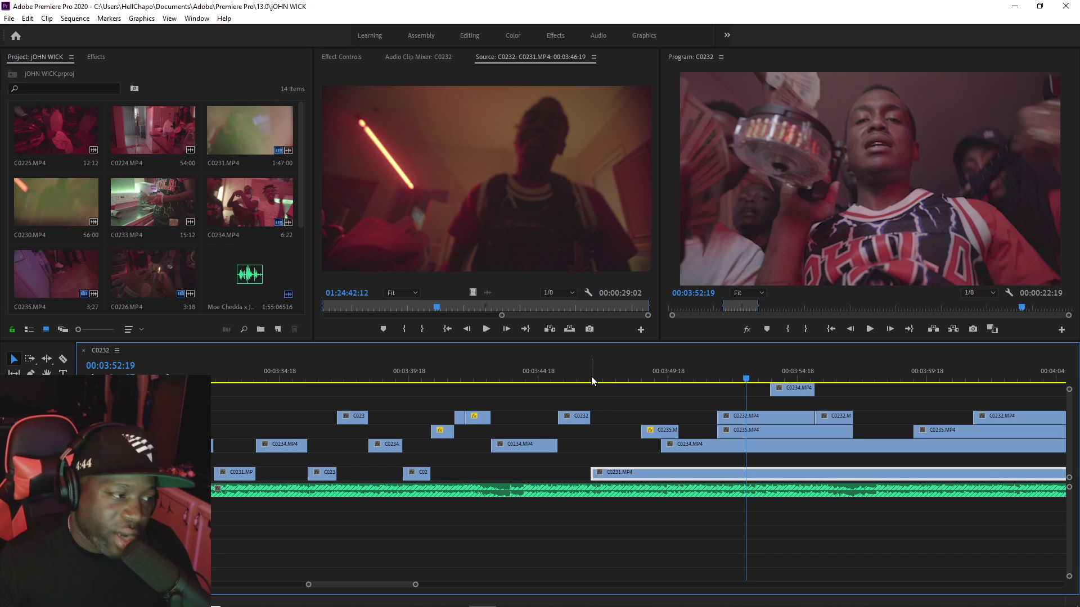
key(c)
click(643, 473)
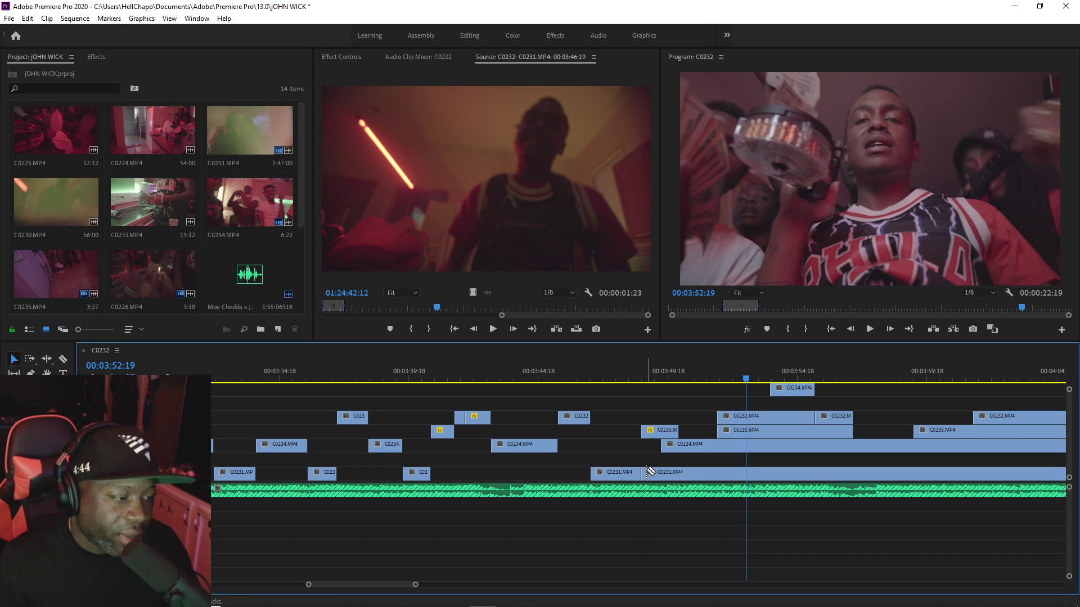
drag(644, 470, 718, 464)
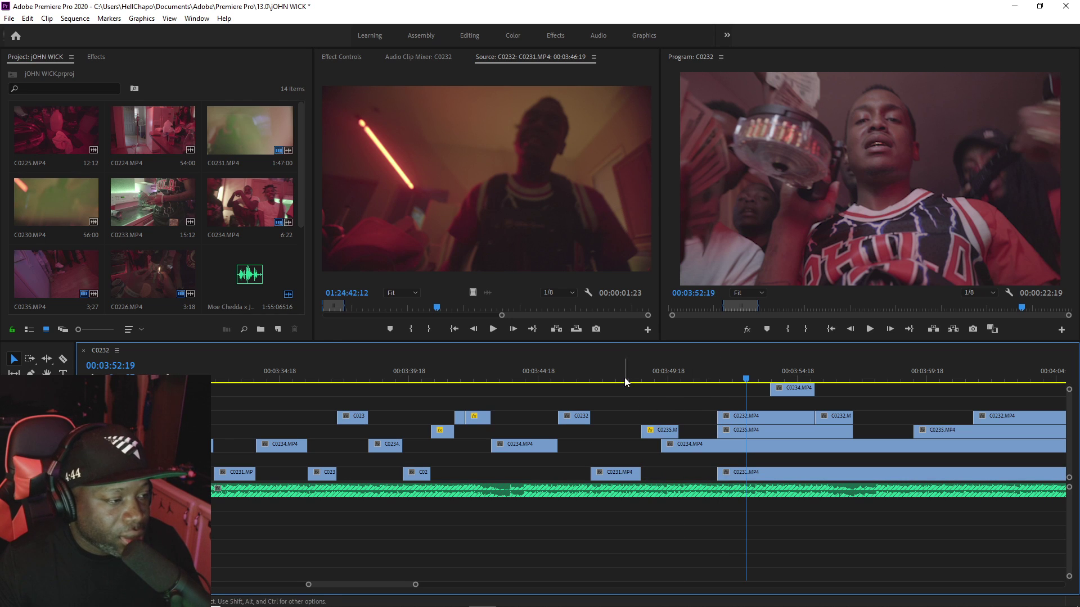
Step: Play back from about 00:03:48 and trim the long C0234 clip's start to 00:03:50:05, where the C0235 clip above ends
click(624, 379)
key(space)
drag(661, 446, 679, 447)
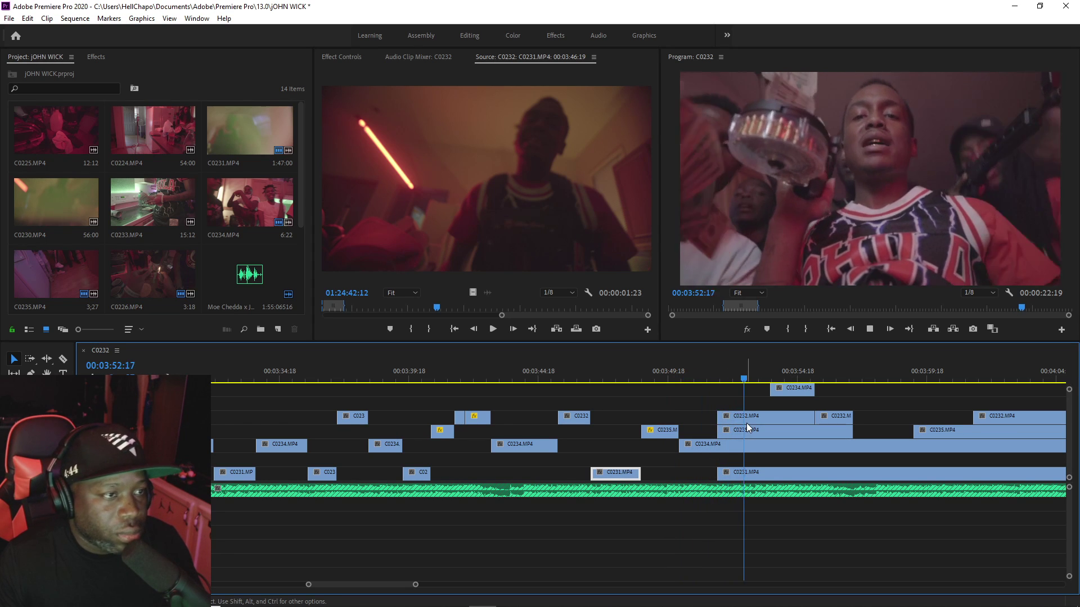
Step: Split the C0232 clip at about 00:03:53:11 and delete the piece right after the cut
key(space)
key(c)
click(763, 417)
key(v)
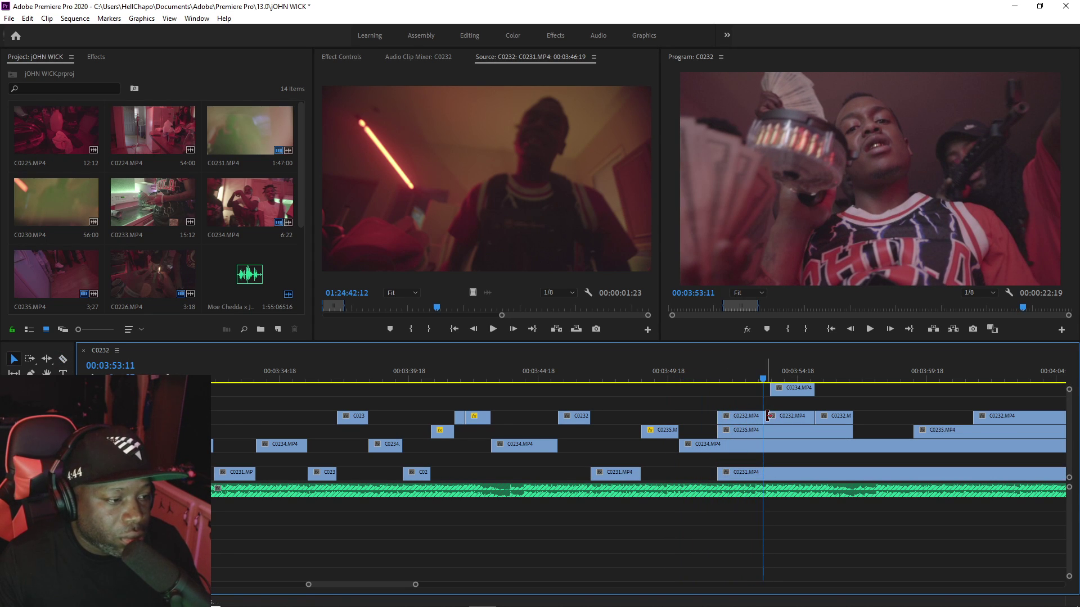
key(Delete)
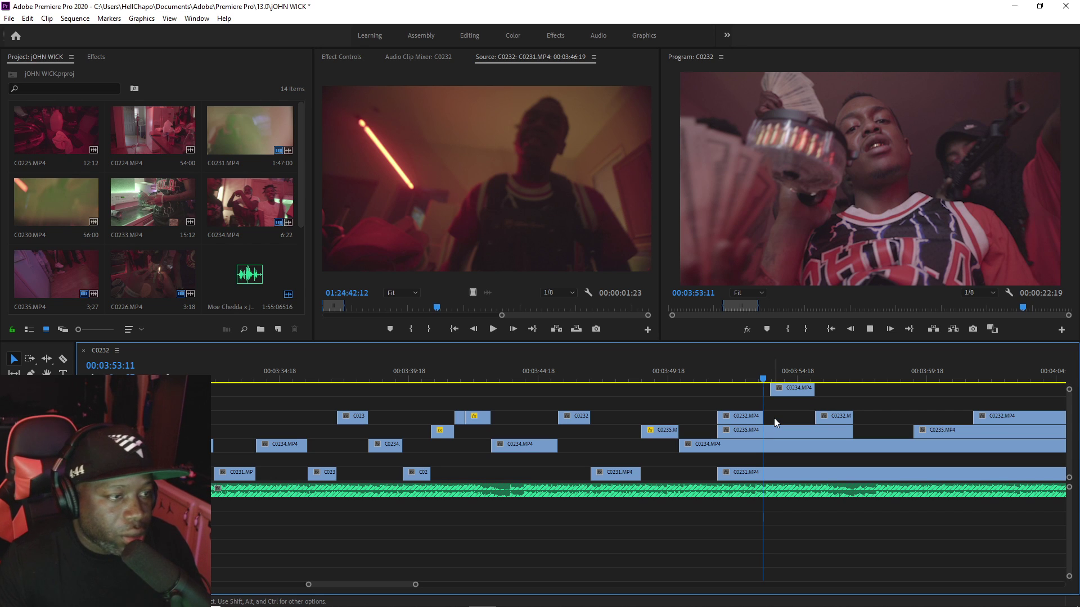
Step: Play back to 00:03:54:11 and move the uppermost C0234 clip along the timeline so it starts at about 00:03:58:00
key(space)
key(space)
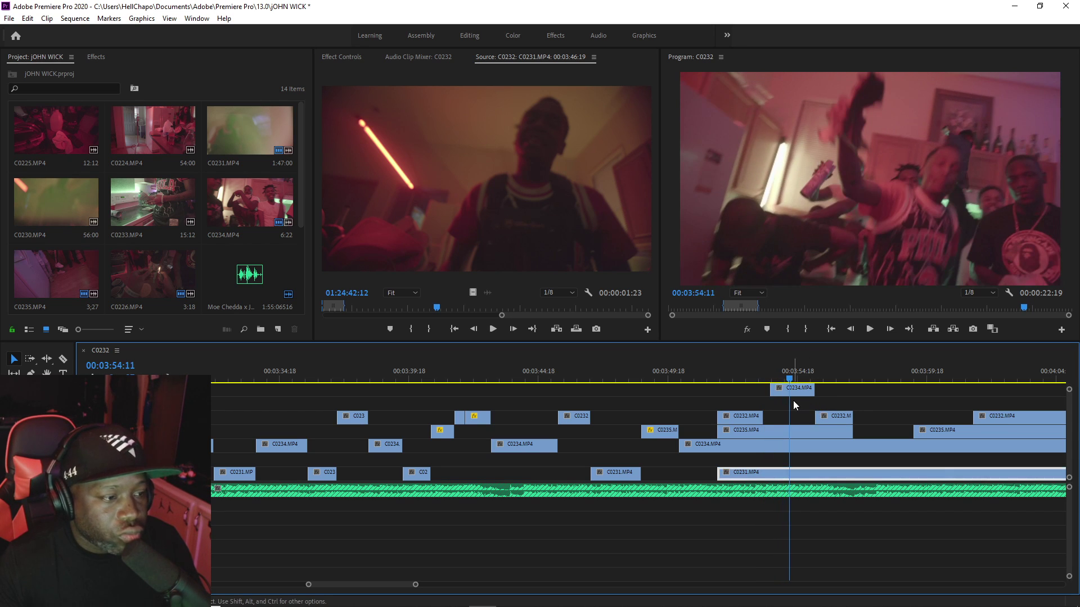
drag(792, 388, 903, 388)
Step: Play back from about 00:03:52:17 and delete the C0235 clip that lies beneath the C0232 clips
click(748, 373)
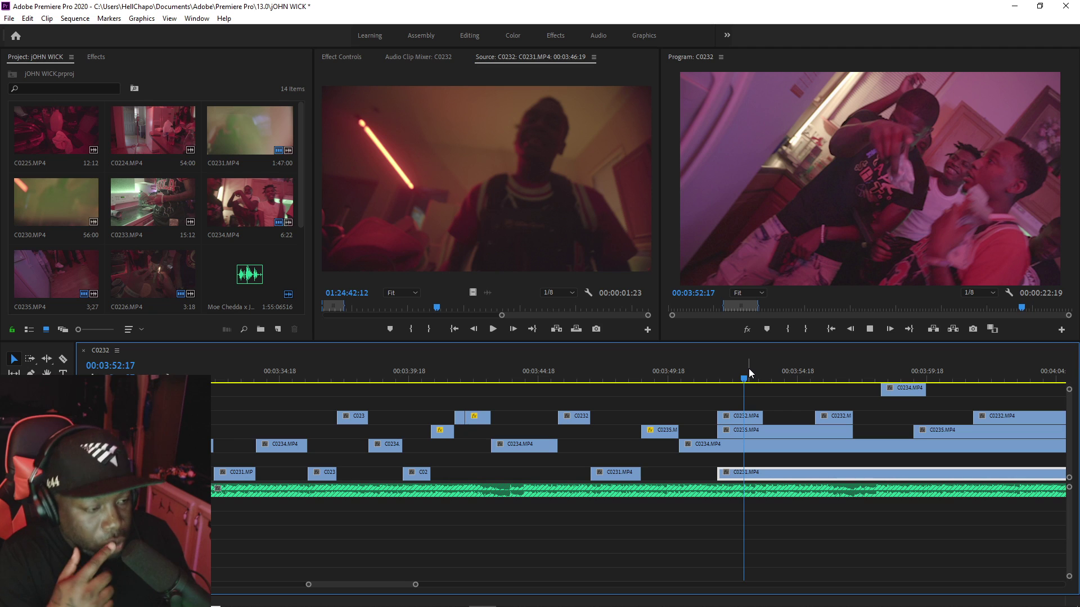
key(space)
key(space)
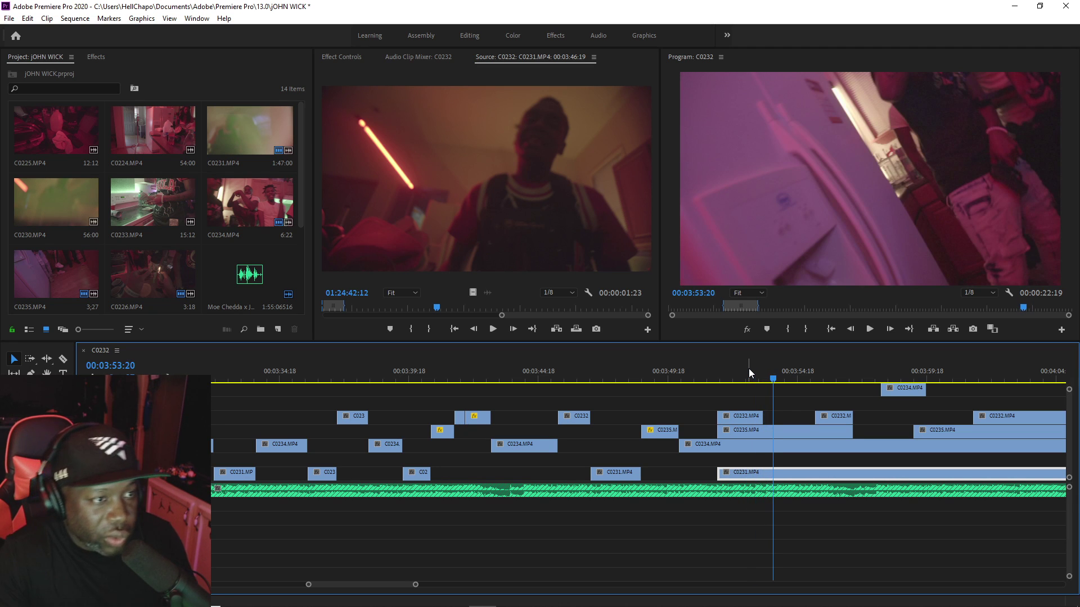
mouse_move(725, 431)
mouse_down()
mouse_move(811, 431)
mouse_move(717, 444)
mouse_up()
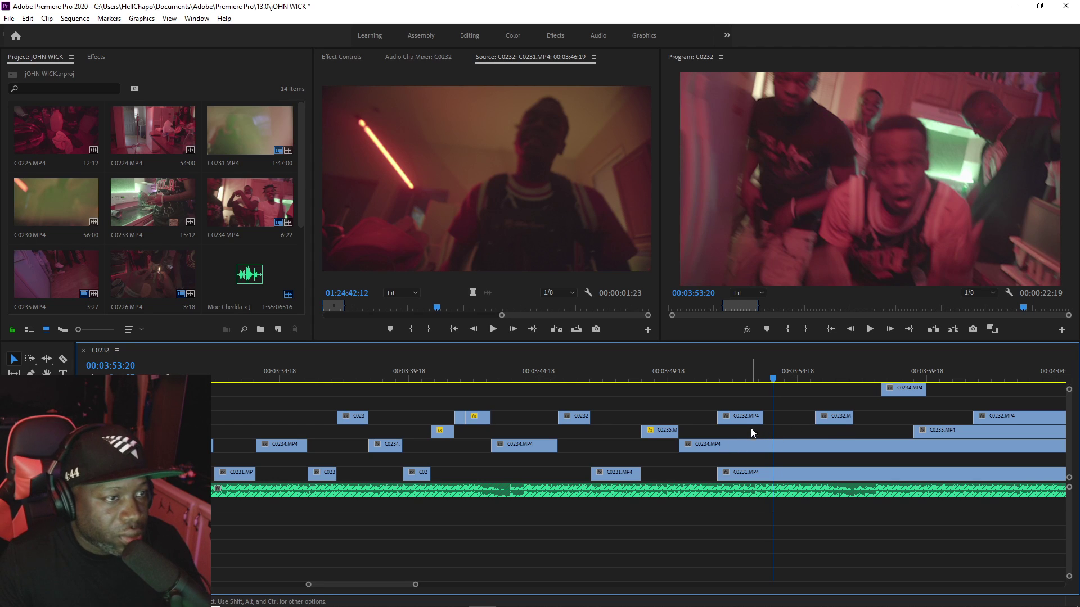
Step: Play back to 00:03:56:06 and delete the short C0232 clip that starts at about 00:03:55:12
key(space)
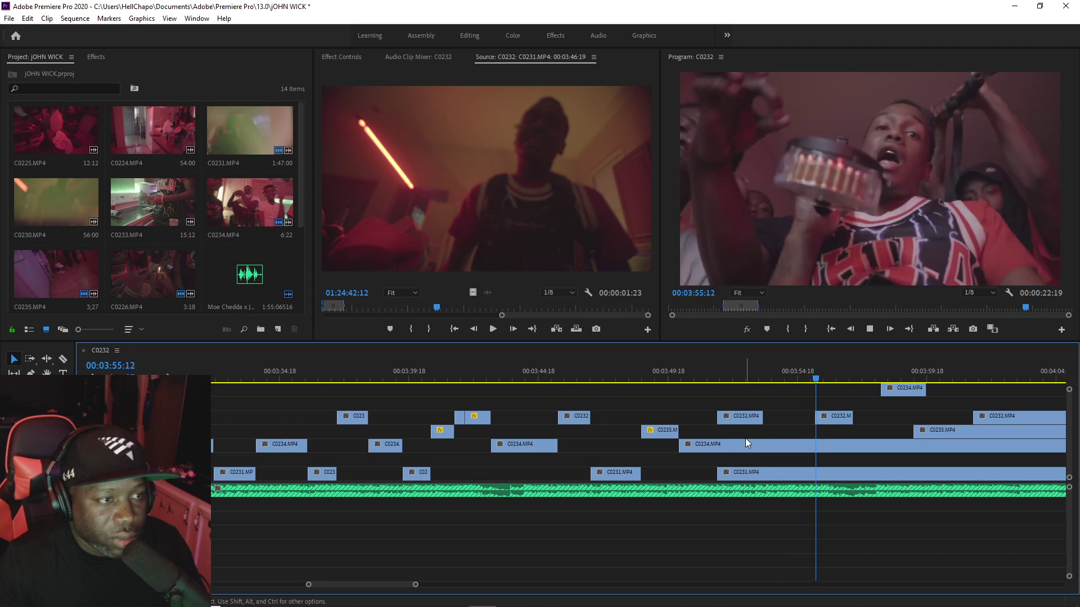
drag(827, 417, 825, 420)
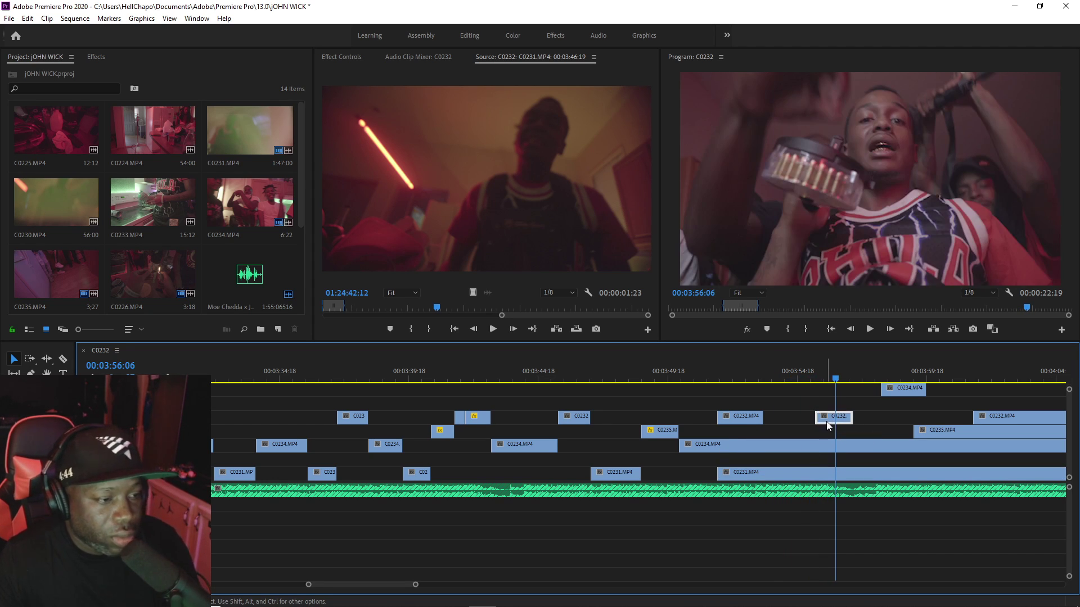
key(Delete)
Step: Review from 00:03:53:03, split the long C0234 clip at about 00:03:55:05 and trim the following piece's start to about 00:03:57:09
click(755, 379)
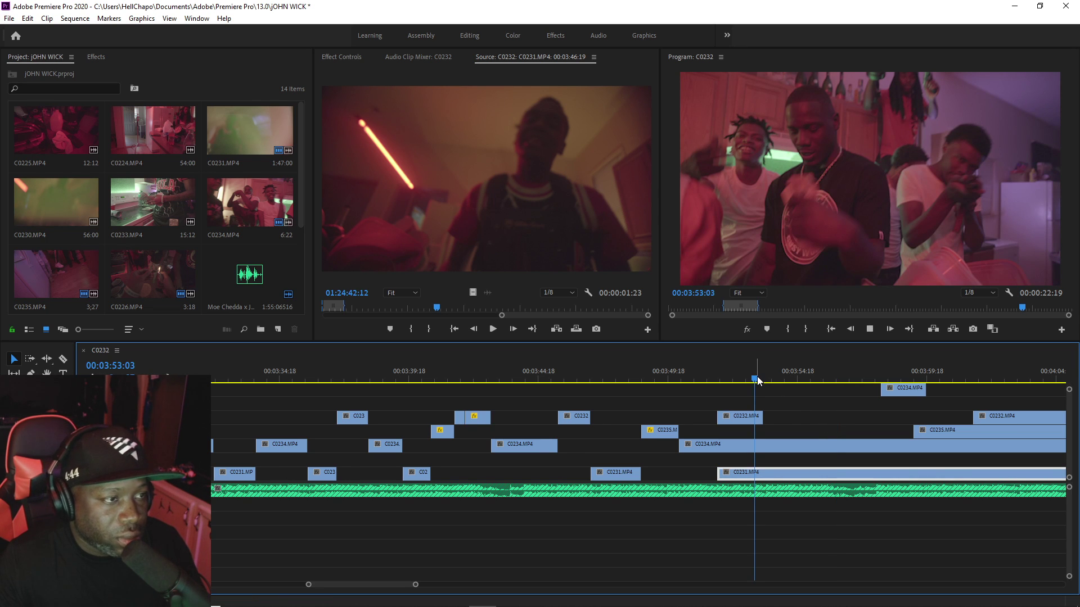
key(space)
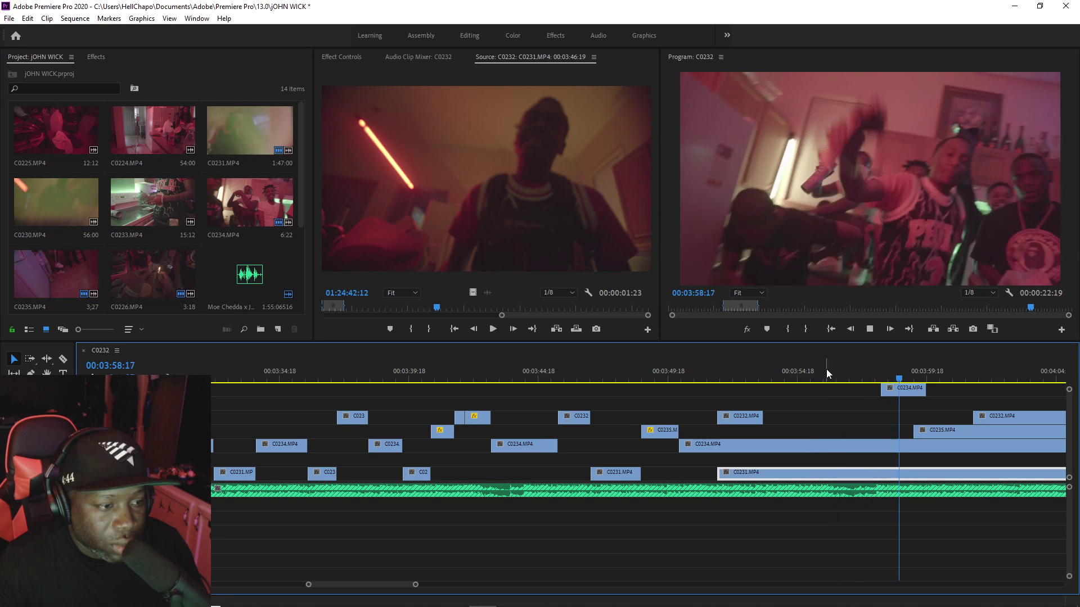
click(779, 374)
key(space)
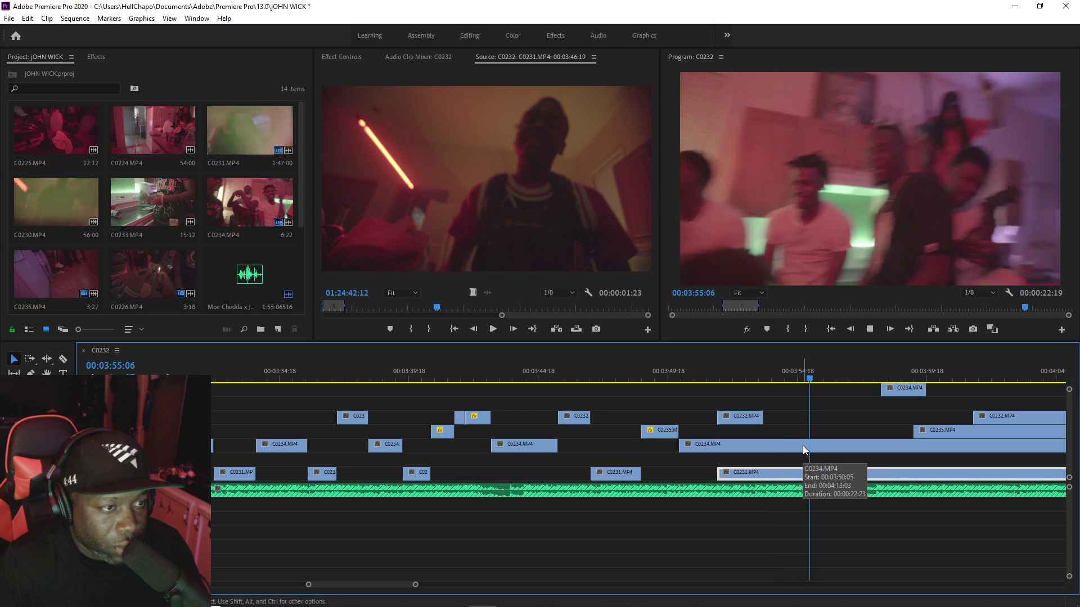
key(space)
key(c)
click(810, 447)
key(v)
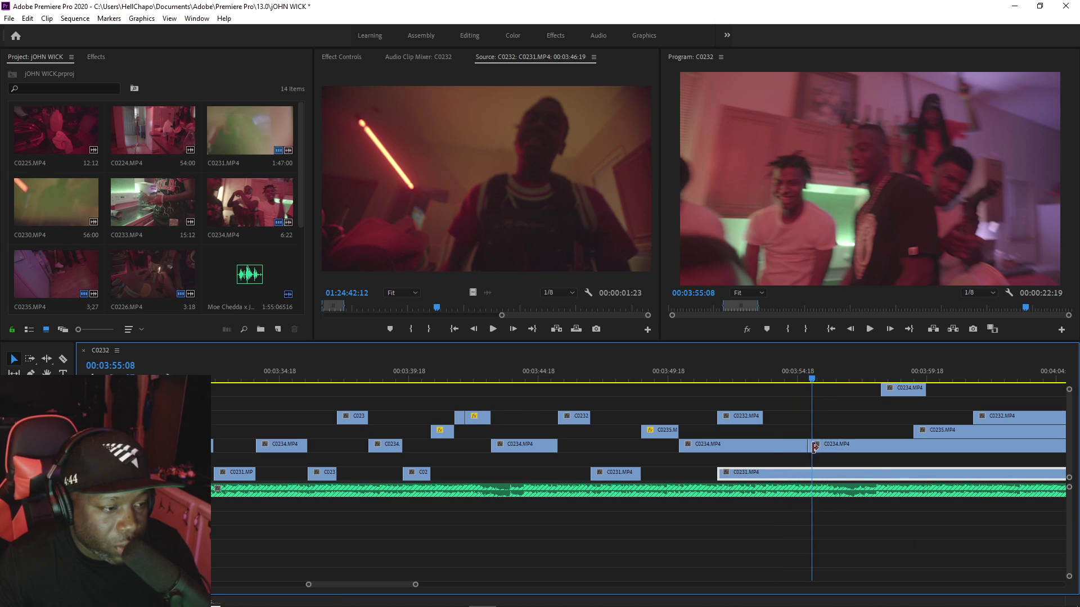
drag(835, 443, 866, 444)
Step: Play back across the new gap and trim the last C0231 clip's start to the preceding C0234 piece's end, about 00:03:55:05
click(799, 376)
key(space)
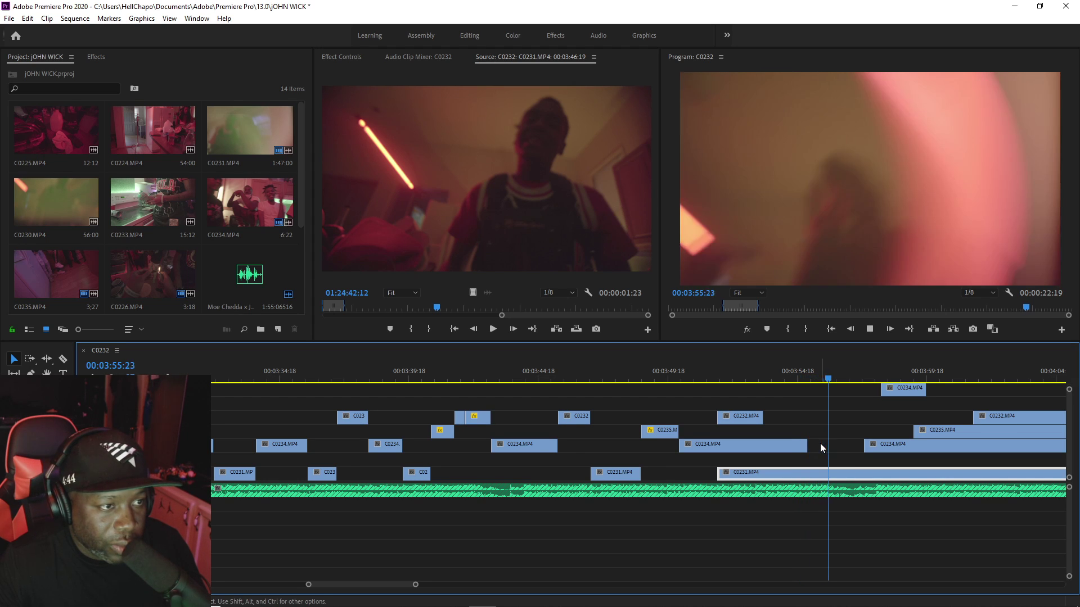
key(space)
drag(719, 472, 808, 470)
Step: Split the C0234 clip at the C0232 clip's end, about 00:03:53:11, and trim the earlier piece's end to the C0232 clip's start
key(c)
click(763, 444)
key(v)
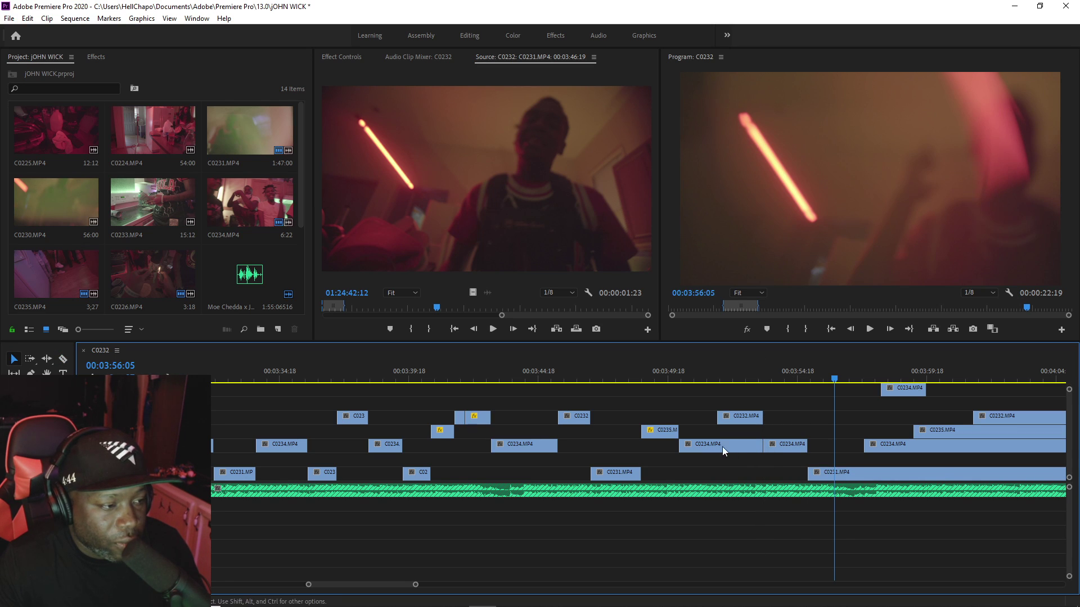
drag(755, 445, 717, 444)
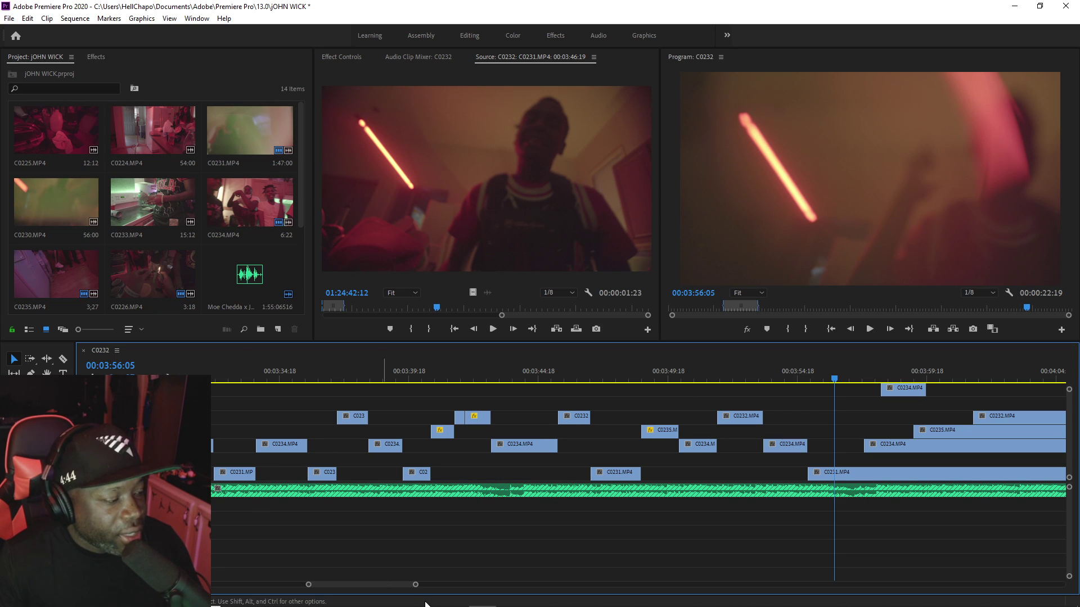
Step: Move the playhead to 00:03:13:23 and save the project
drag(414, 585, 596, 582)
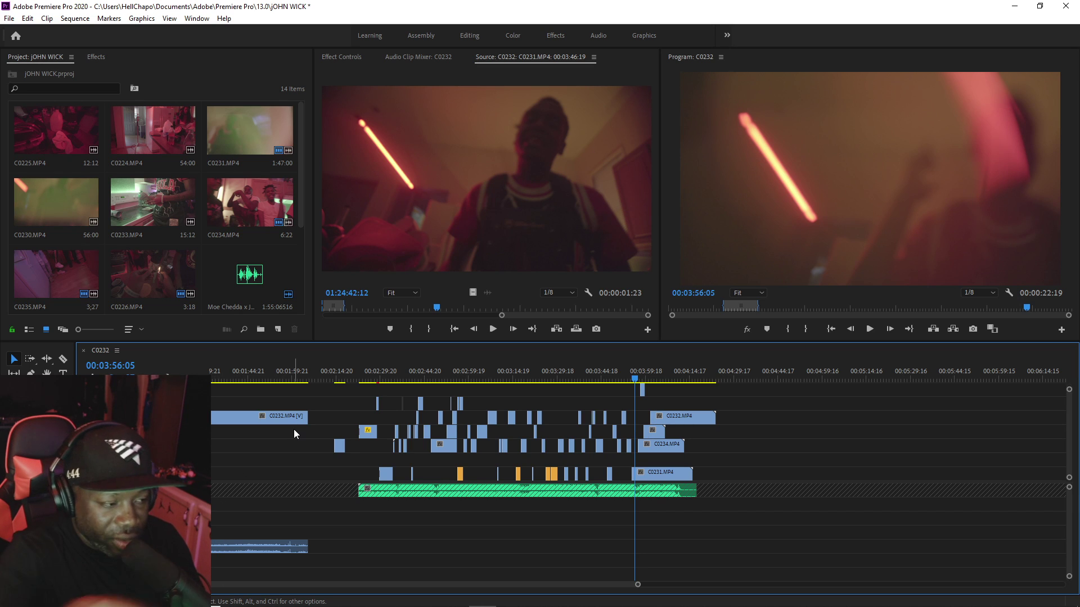
click(511, 372)
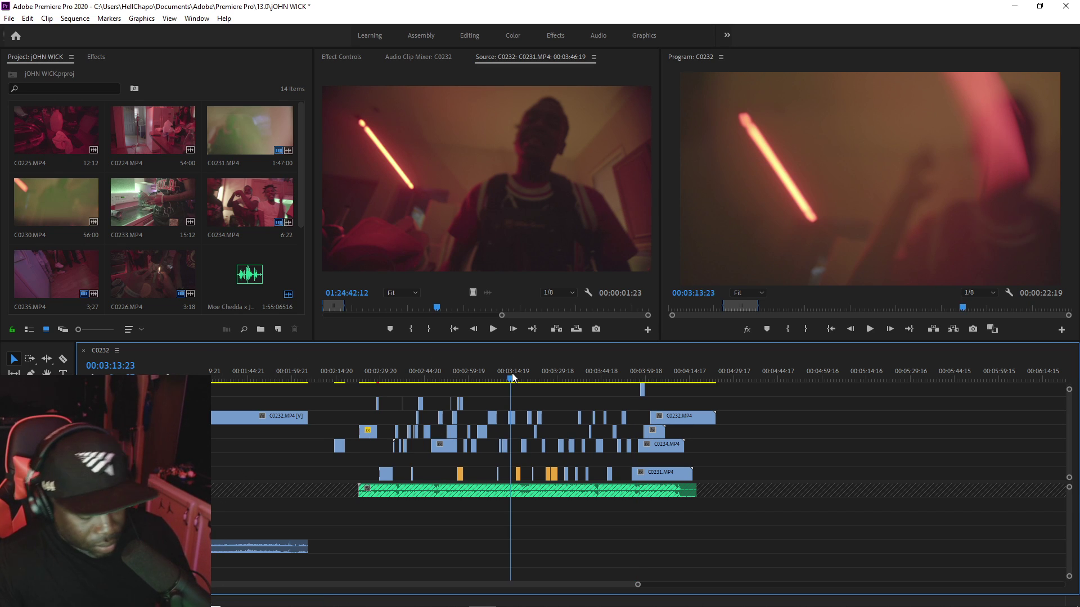
key(ctrl+s)
Step: Play back the edited section from about 00:03:41 to 00:03:47:16 to review the cuts
click(591, 372)
key(space)
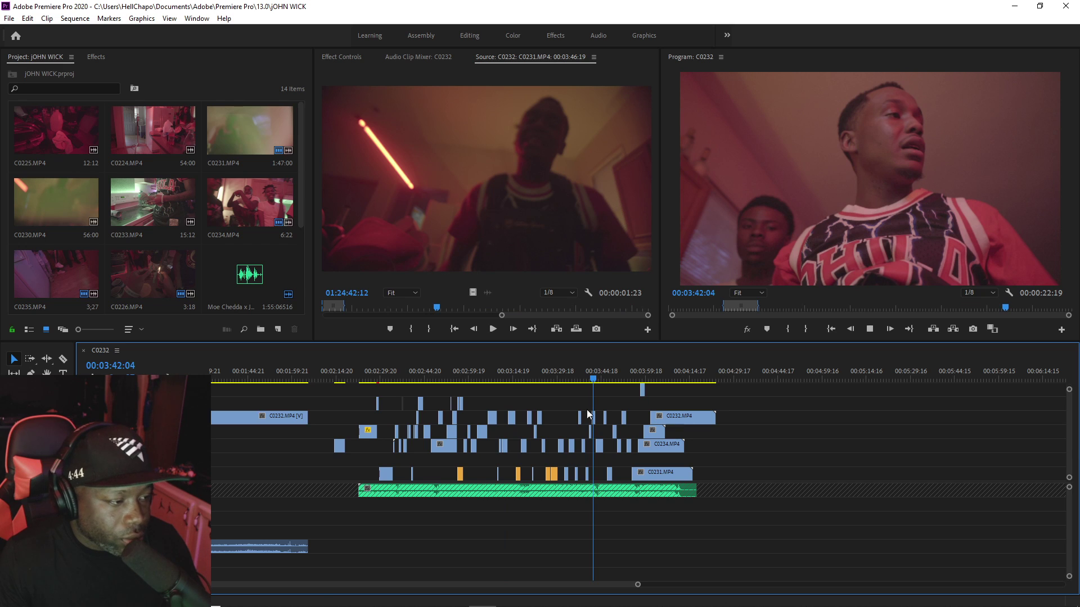
drag(627, 584, 490, 585)
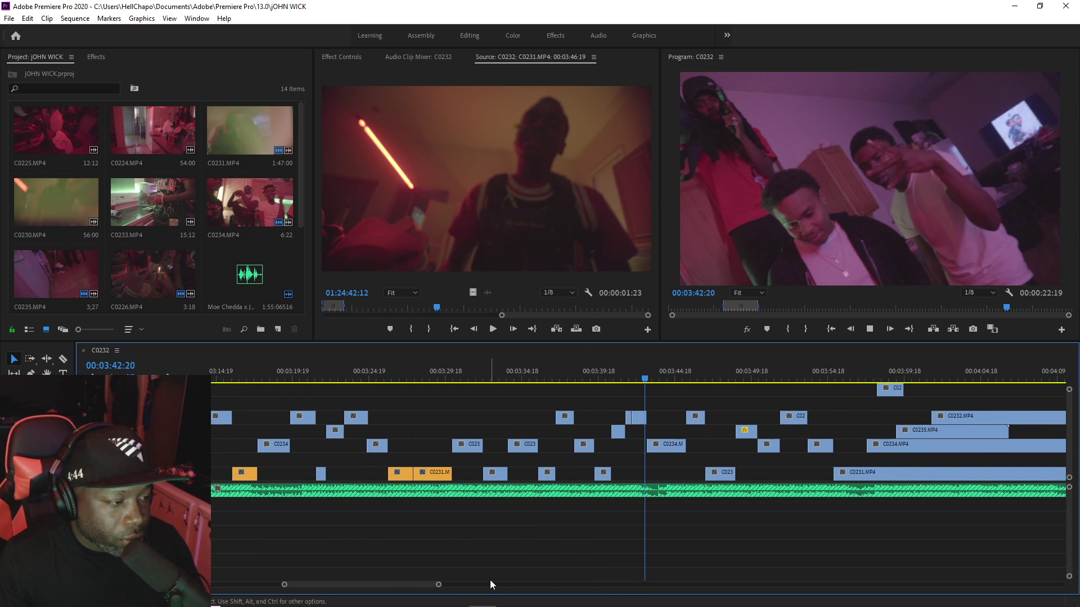
key(space)
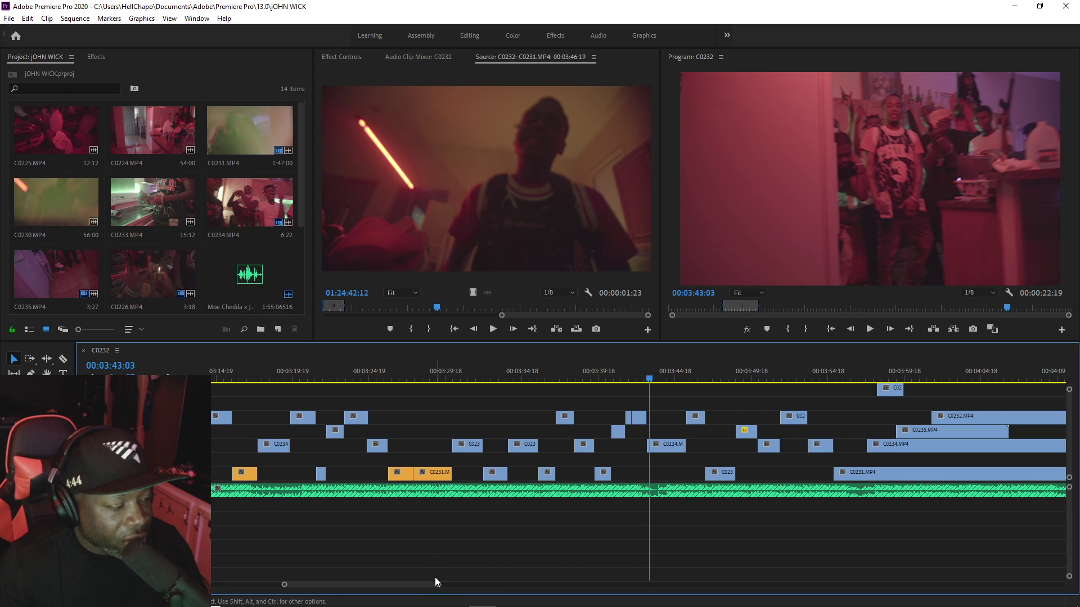
drag(430, 586, 446, 584)
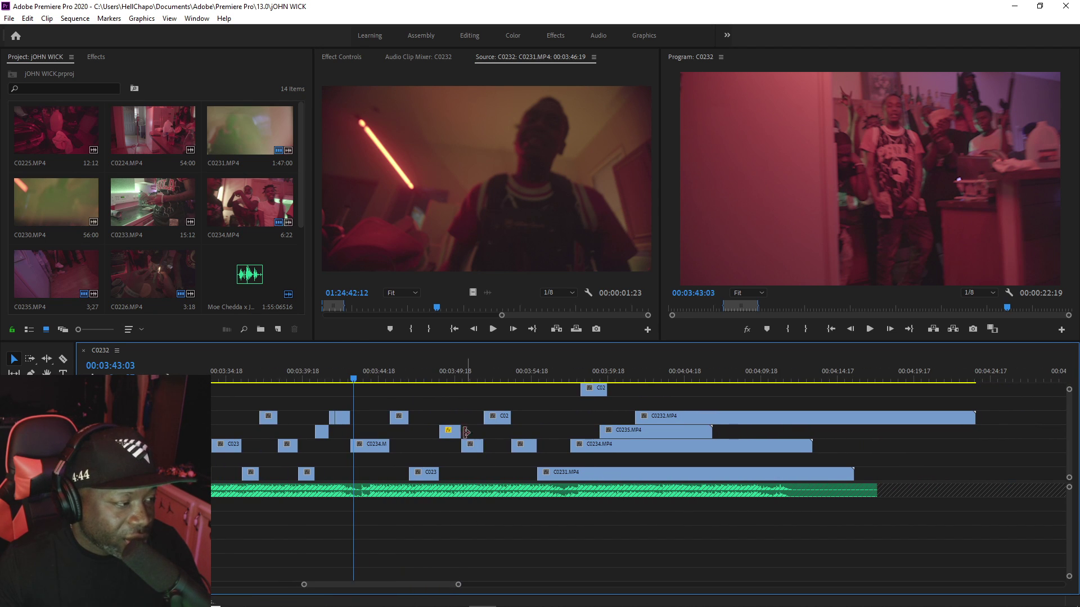
key(space)
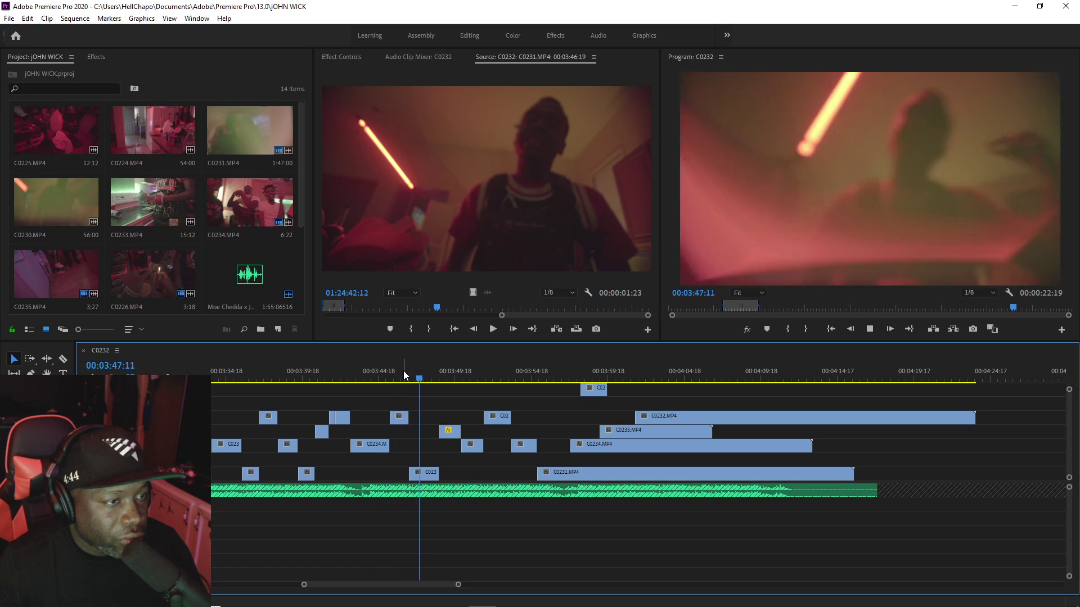
key(space)
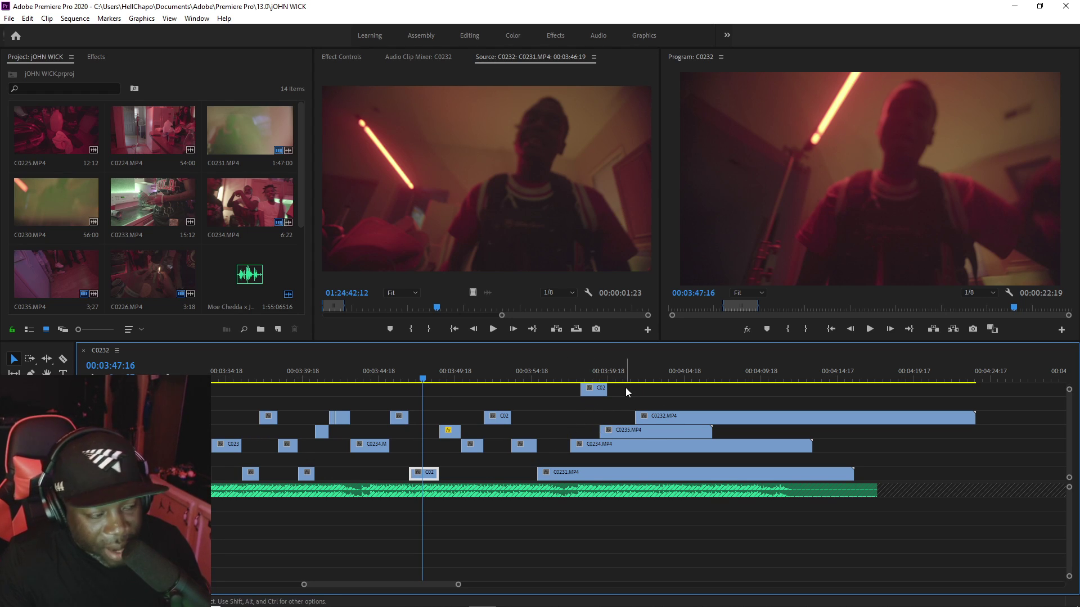
Step: Play back from 00:03:54:19 and move the short topmost C0234 clip later to start at about 00:04:07:00
click(533, 377)
key(space)
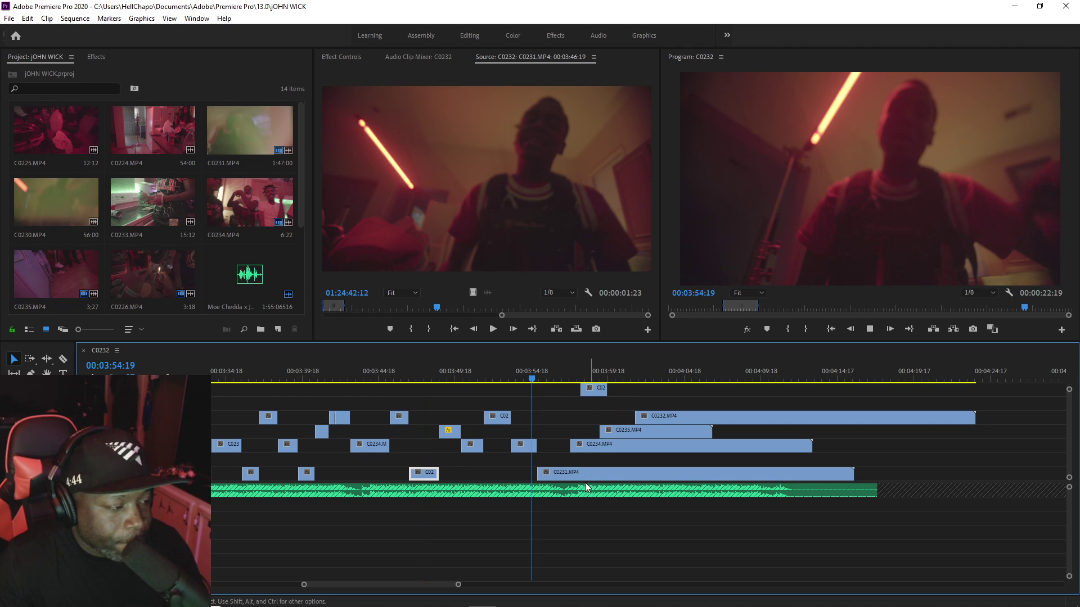
key(=)
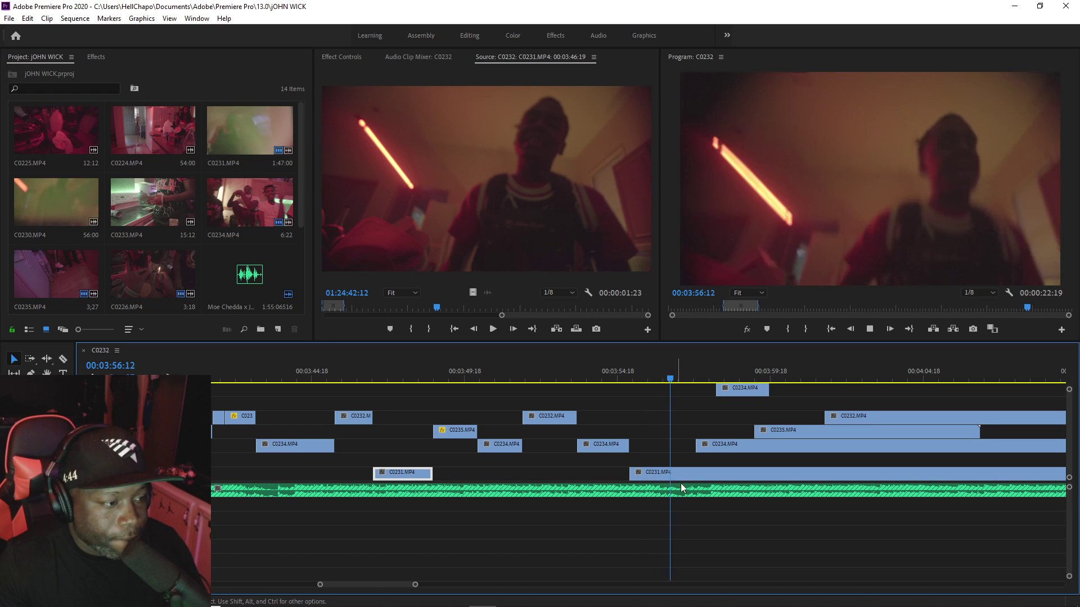
click(694, 471)
key(space)
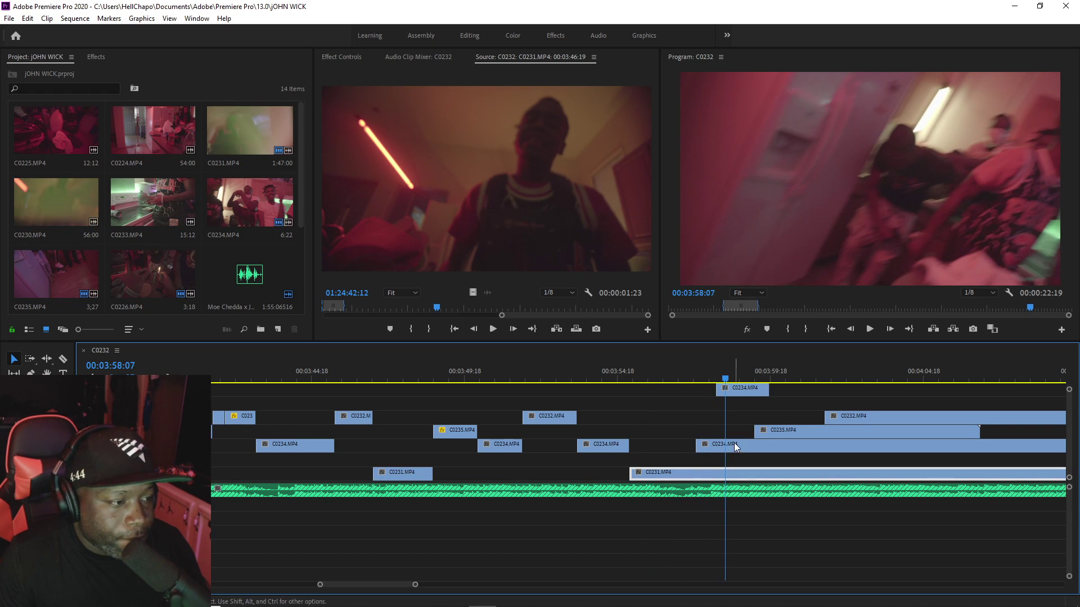
key(space)
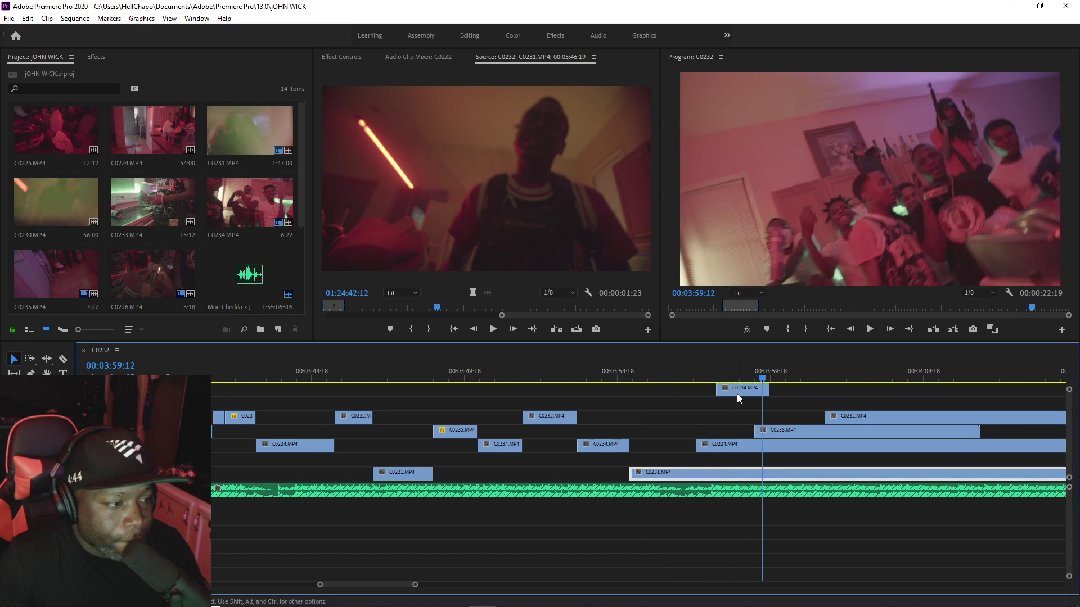
drag(738, 398, 1013, 394)
Step: Split the last C0231 clip at the start of the long C0234 clip, about 00:03:57:08, and play back across the cut
click(681, 365)
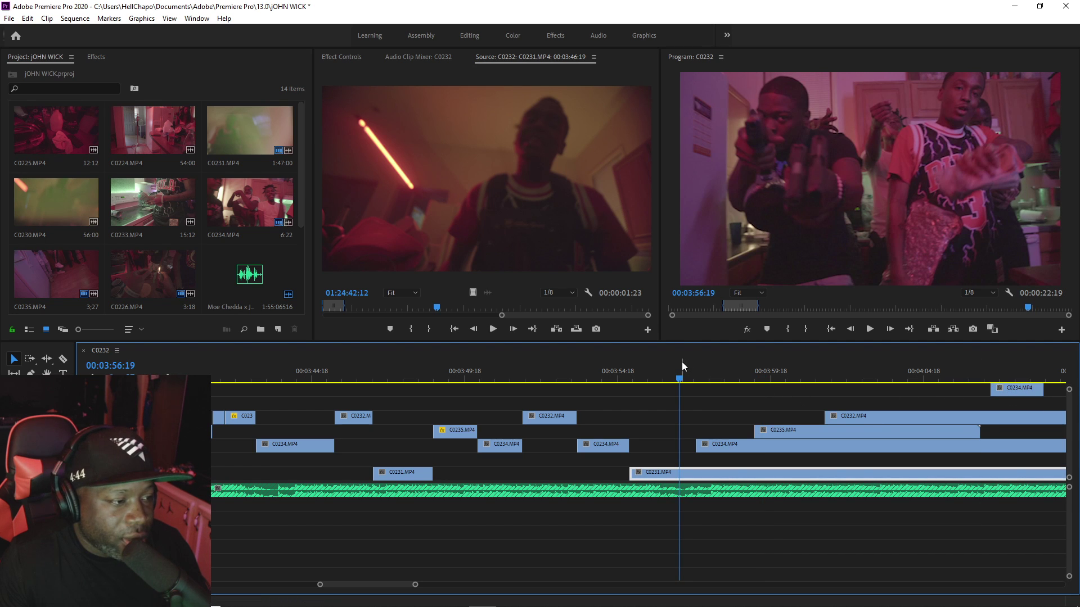
key(c)
click(699, 472)
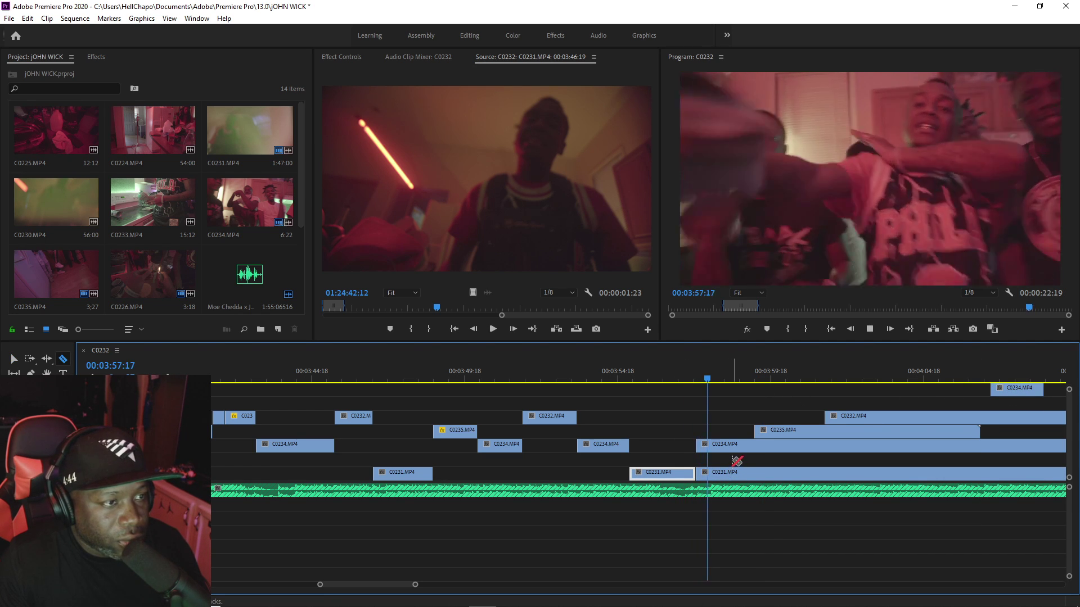
key(space)
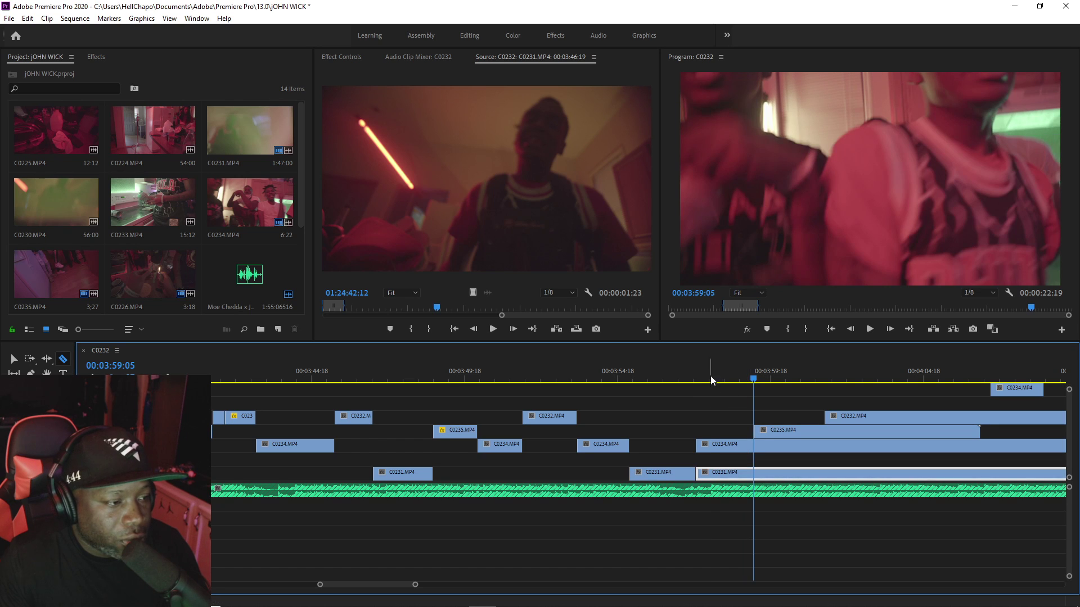
Step: Play back from about 00:03:57:19 and split the last C0235 clip at about 00:04:00:00 and 00:04:01:03
click(711, 380)
key(v)
key(space)
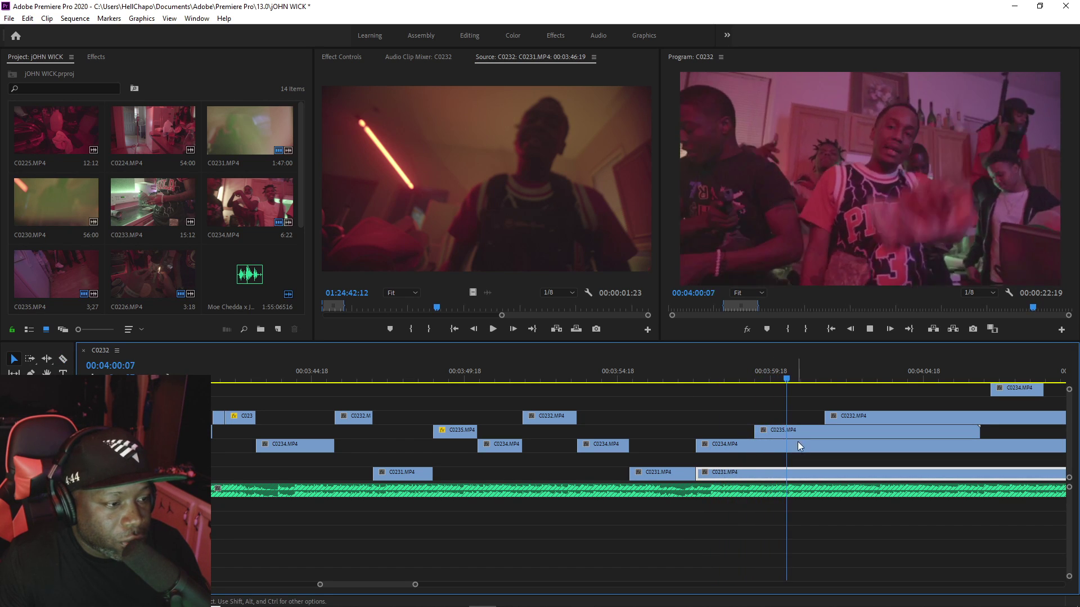
drag(796, 380, 775, 372)
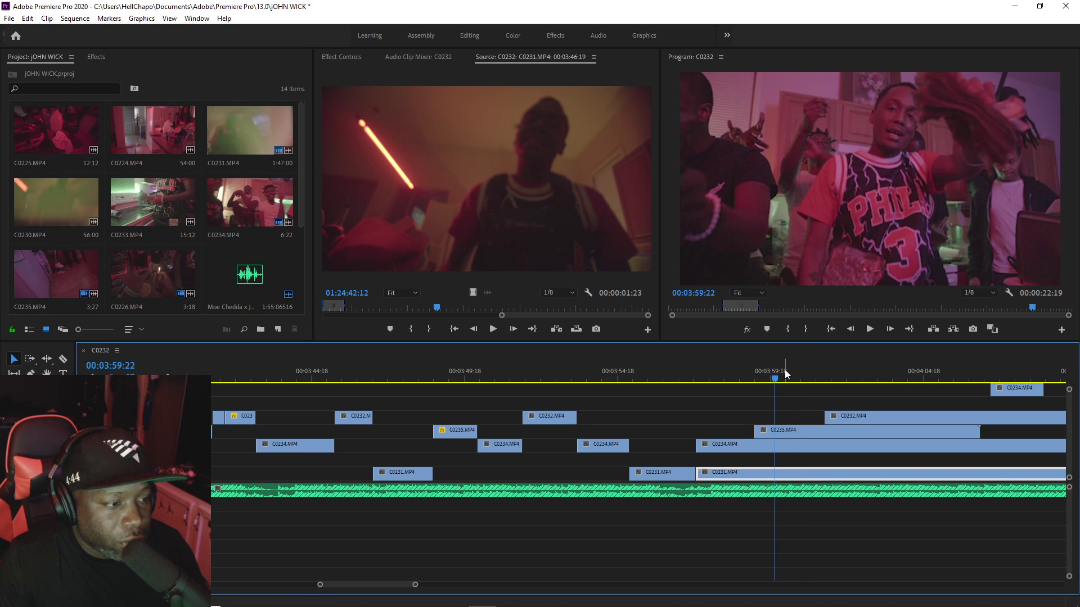
click(785, 373)
drag(779, 378, 783, 377)
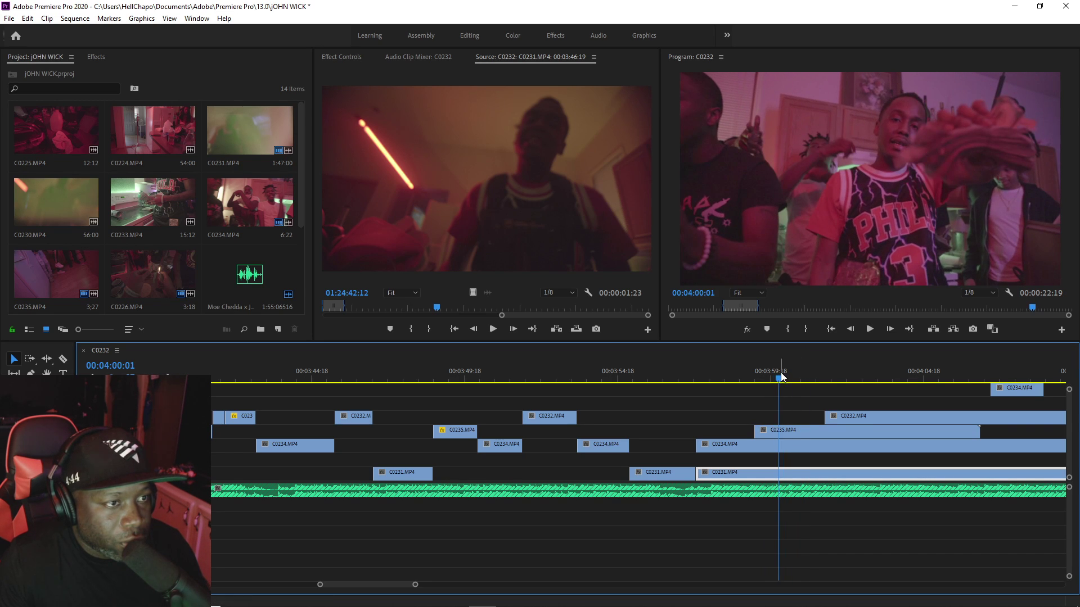
key(space)
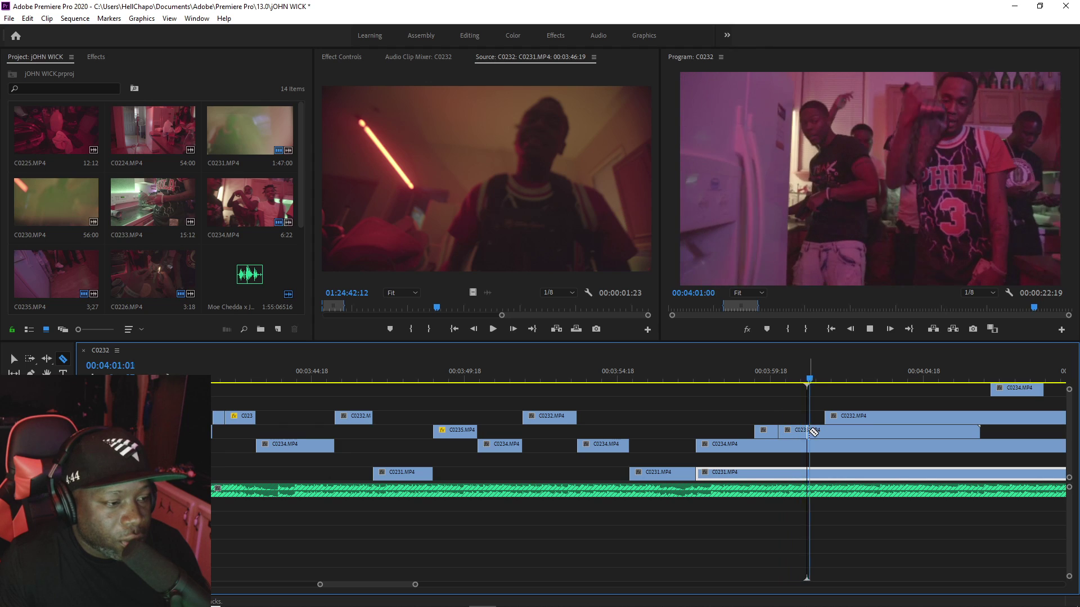
key(space)
Step: Set the speed of the middle C0235 piece to 200%
key(v)
right_click(795, 431)
click(811, 398)
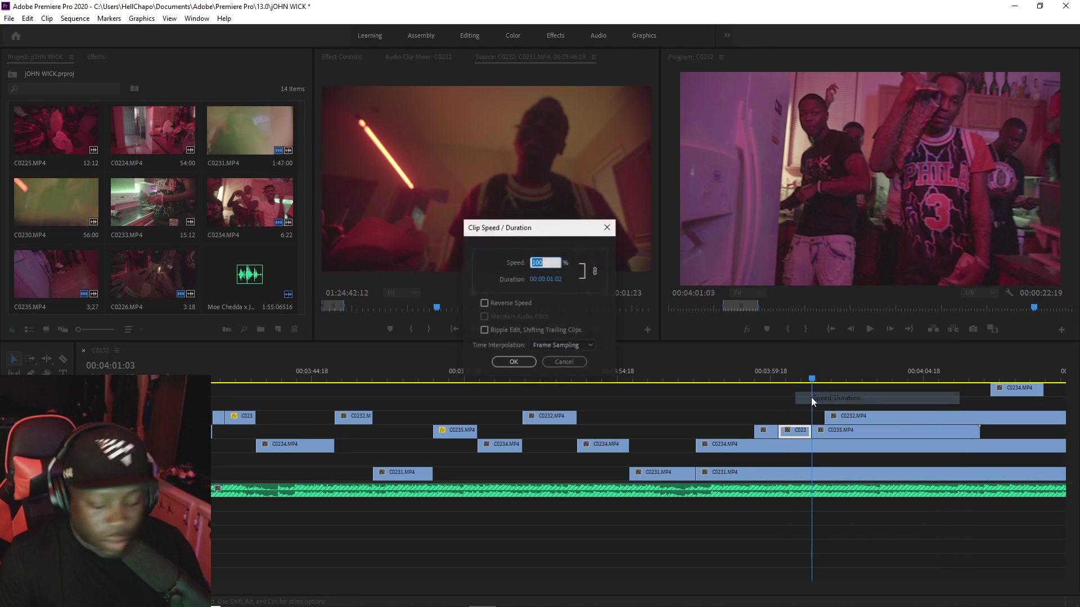
text(200)
key(Return)
Step: Delete the C0235 piece before the sped-up one and trim the following C0235 clip's start to about 00:04:03:04
click(759, 379)
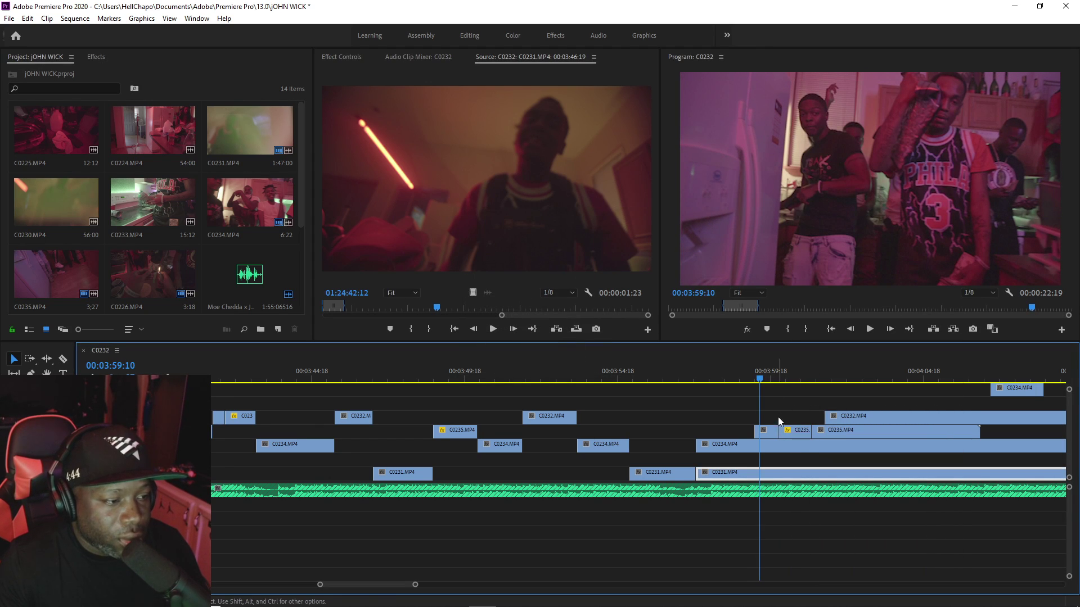
click(767, 431)
key(Delete)
key(space)
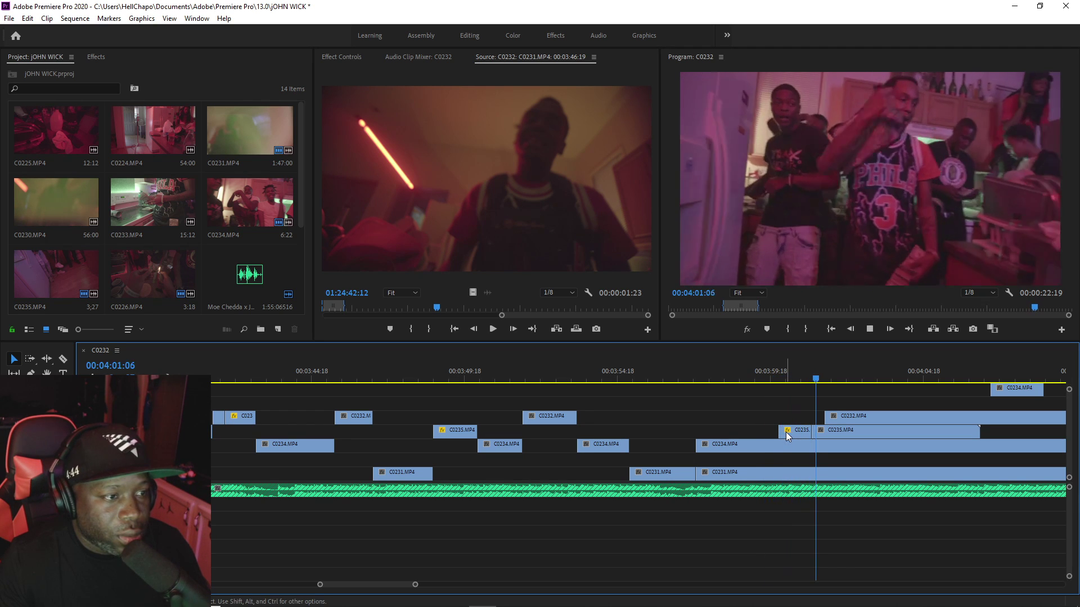
key(space)
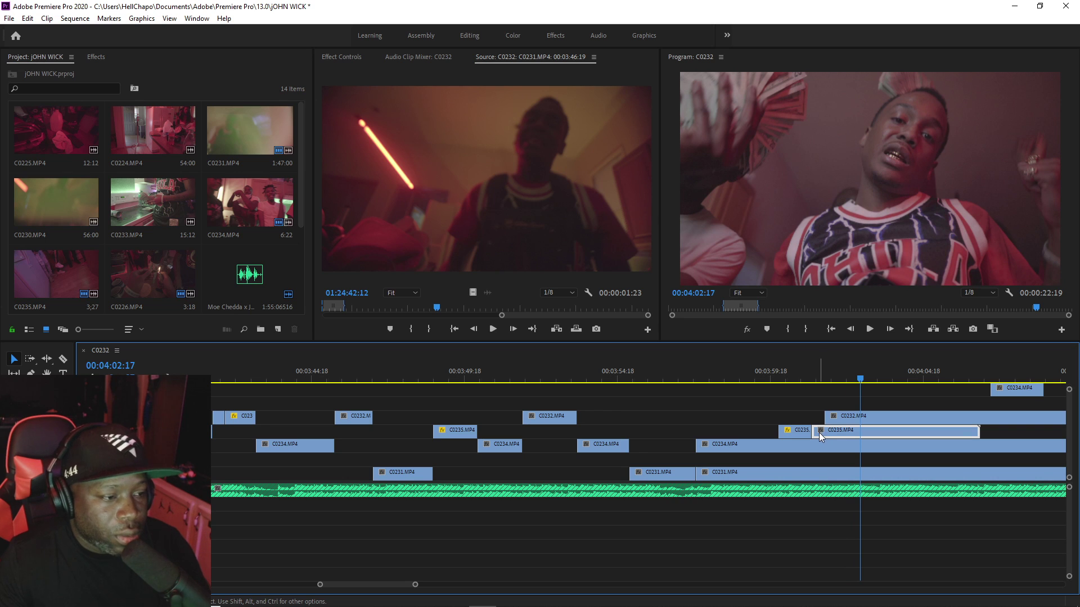
drag(814, 432, 877, 431)
Step: Play back the section and trim the last C0232 clip's start to about 00:04:02:19
key(Up)
key(space)
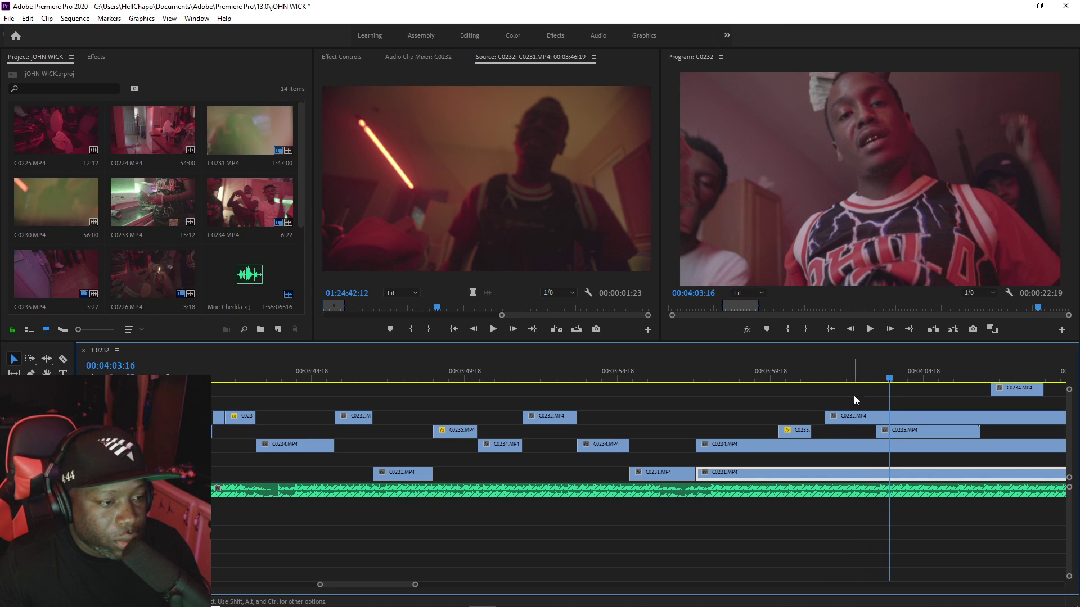
key(space)
drag(829, 416, 864, 417)
Step: Split the last C0232 clip at 00:04:04:02 and trim the later piece's start to about 00:04:05:13
click(857, 375)
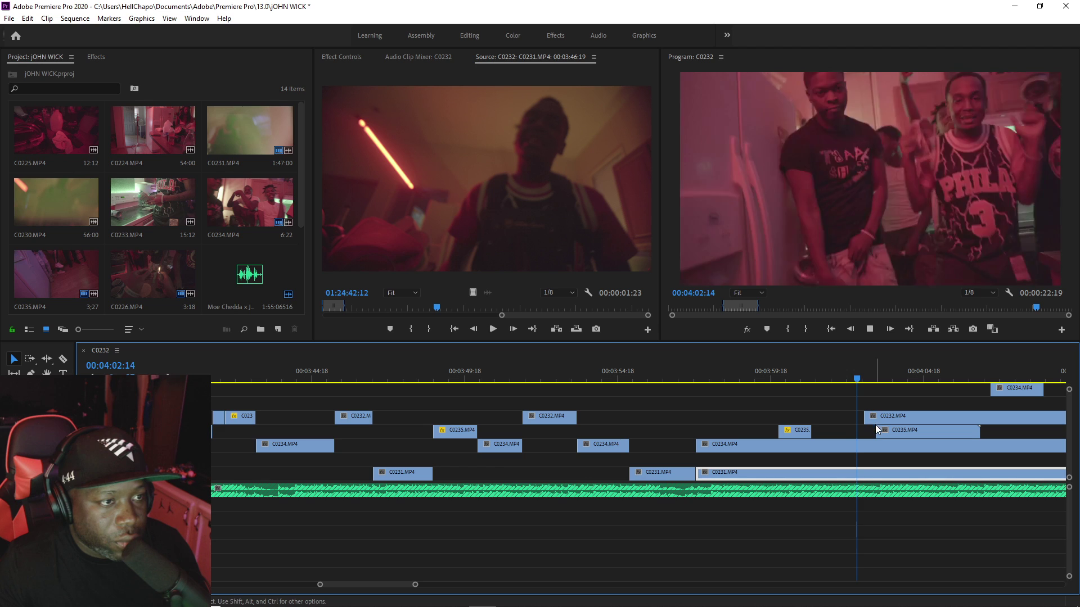
key(space)
key(c)
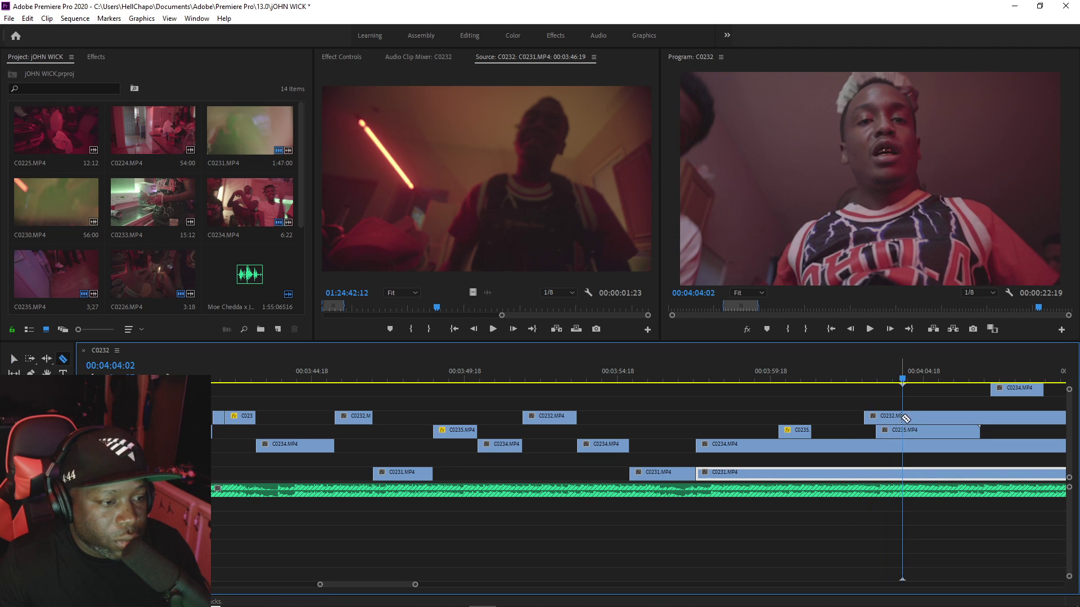
click(903, 416)
drag(933, 416, 977, 416)
Step: Extend the start of the earlier C0232 piece back to about 00:04:02:10
click(857, 377)
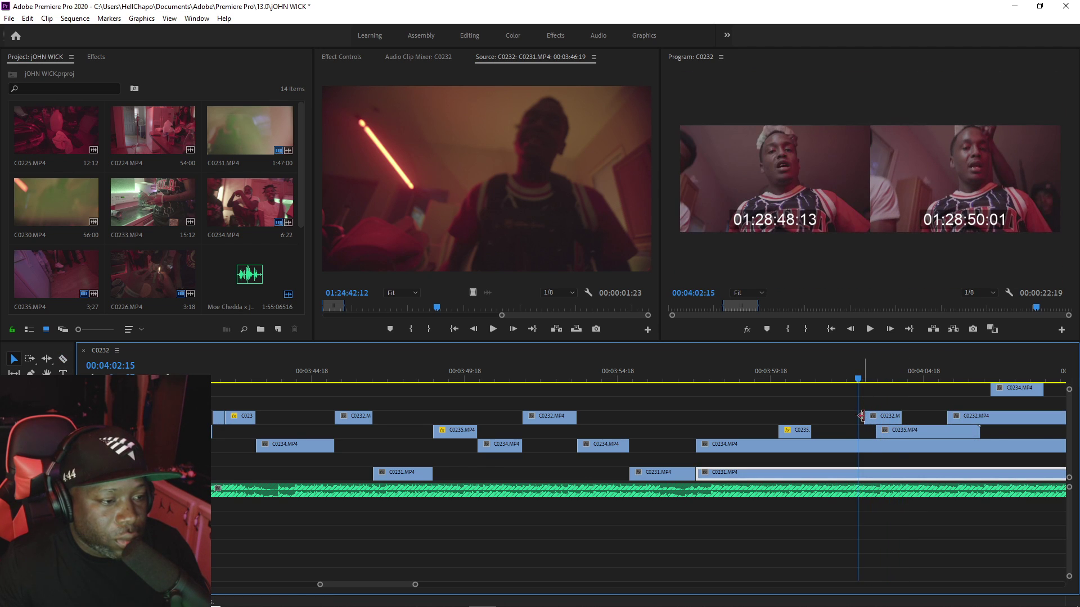
key(space)
drag(869, 417, 859, 416)
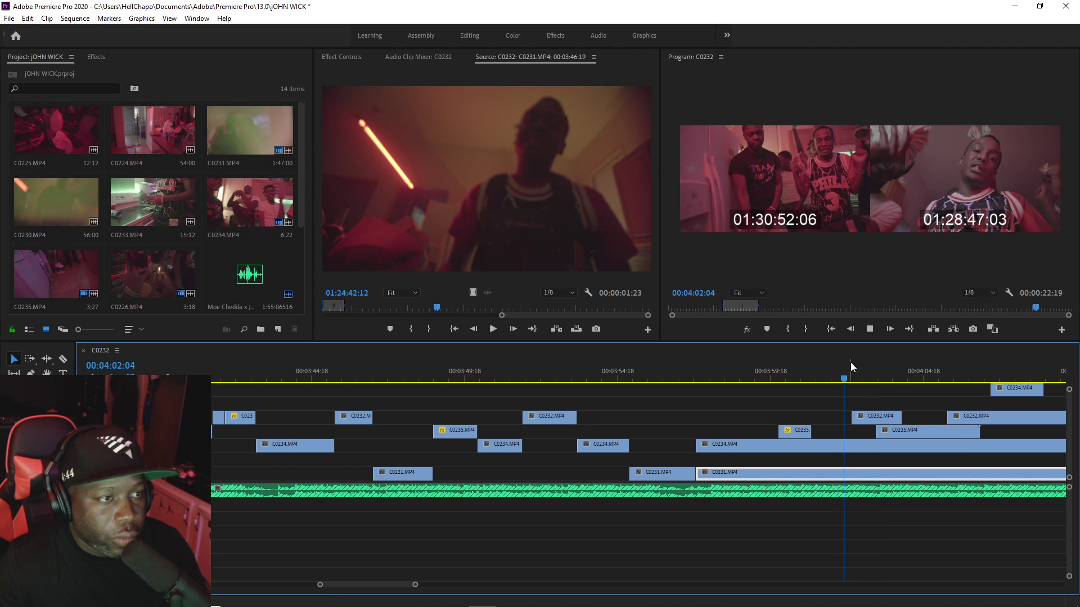
Step: Play back the C0232 piece and move the last C0235 clip slightly later to start at about 00:04:03:13
drag(850, 362, 858, 379)
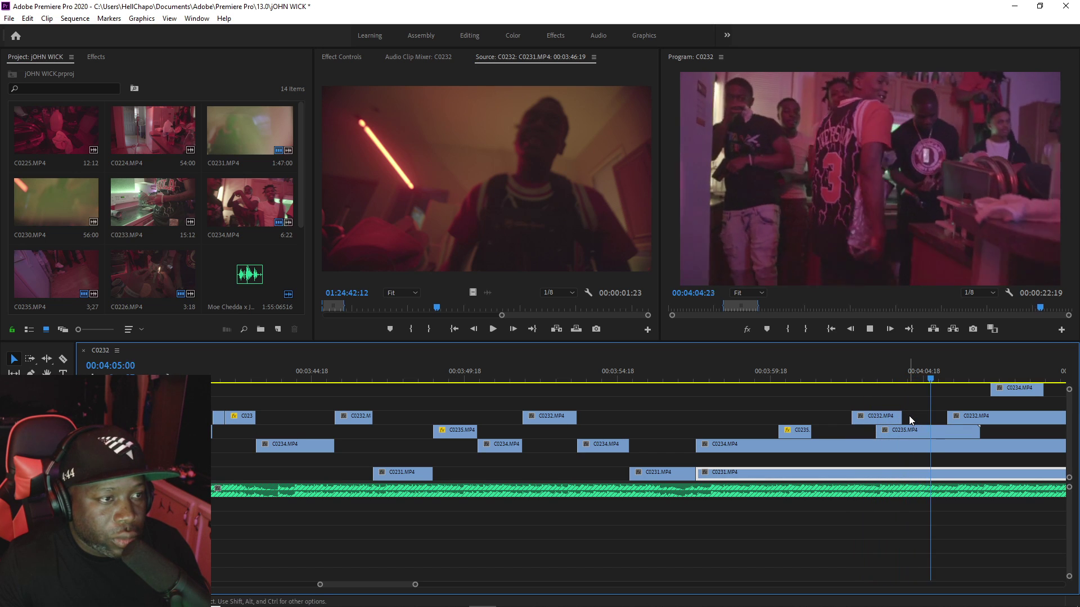
key(space)
key(Up)
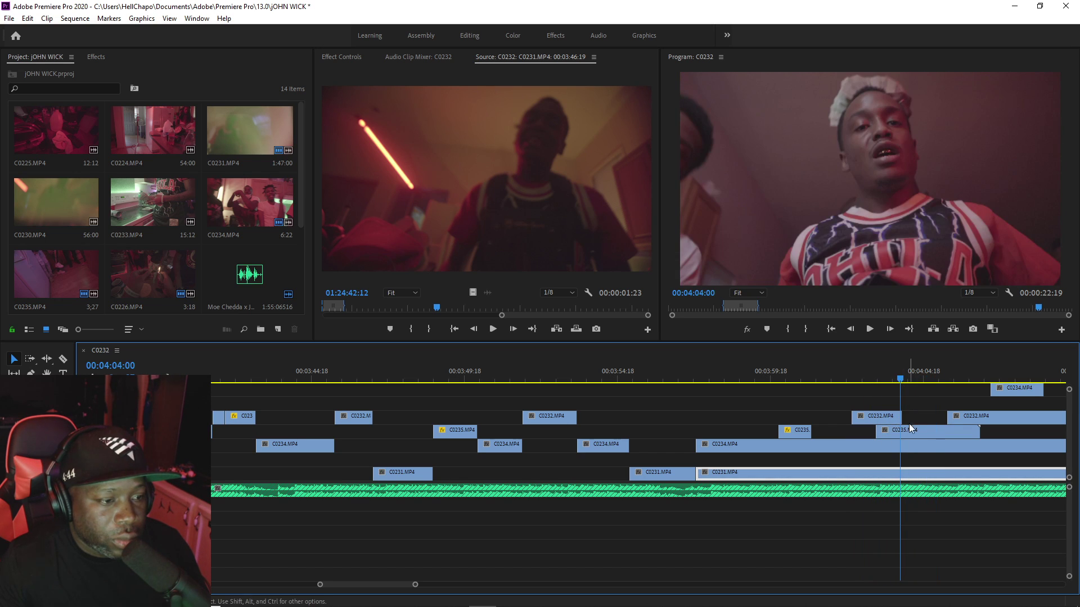
drag(906, 432, 917, 432)
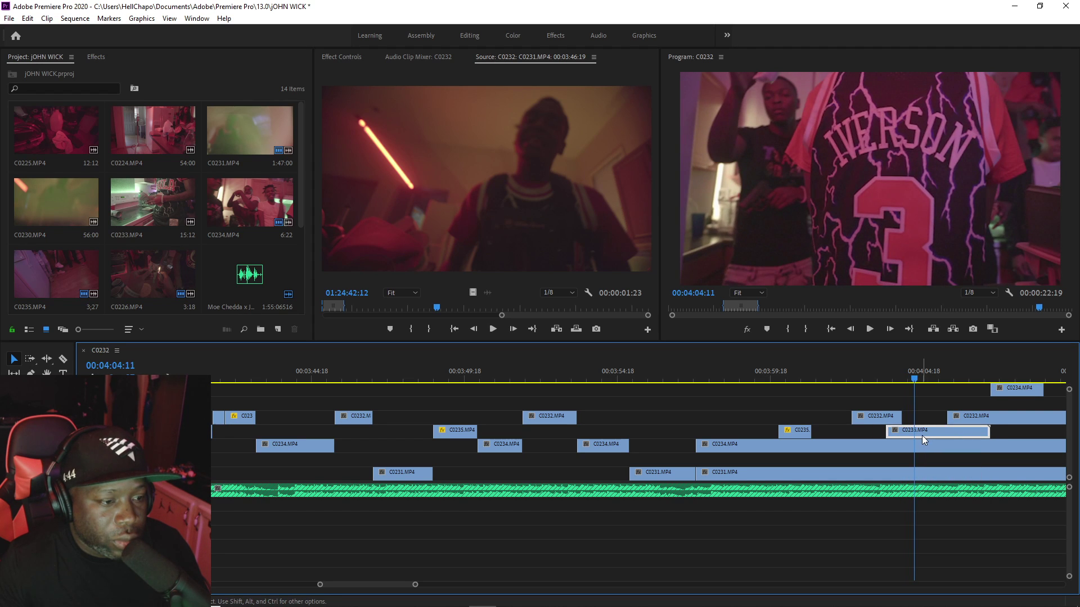
Step: Split the last C0235 clip at 00:04:04:22 and remove the later piece
key(space)
key(c)
click(928, 431)
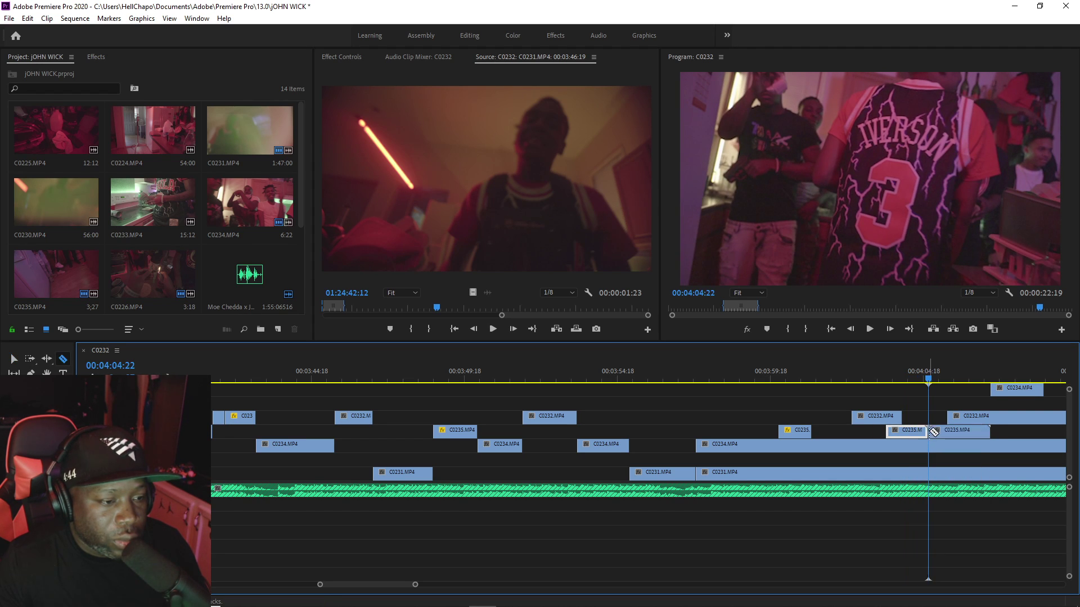
key(v)
click(944, 433)
Step: Set the speed of the remaining C0235 piece to 30%
right_click(939, 431)
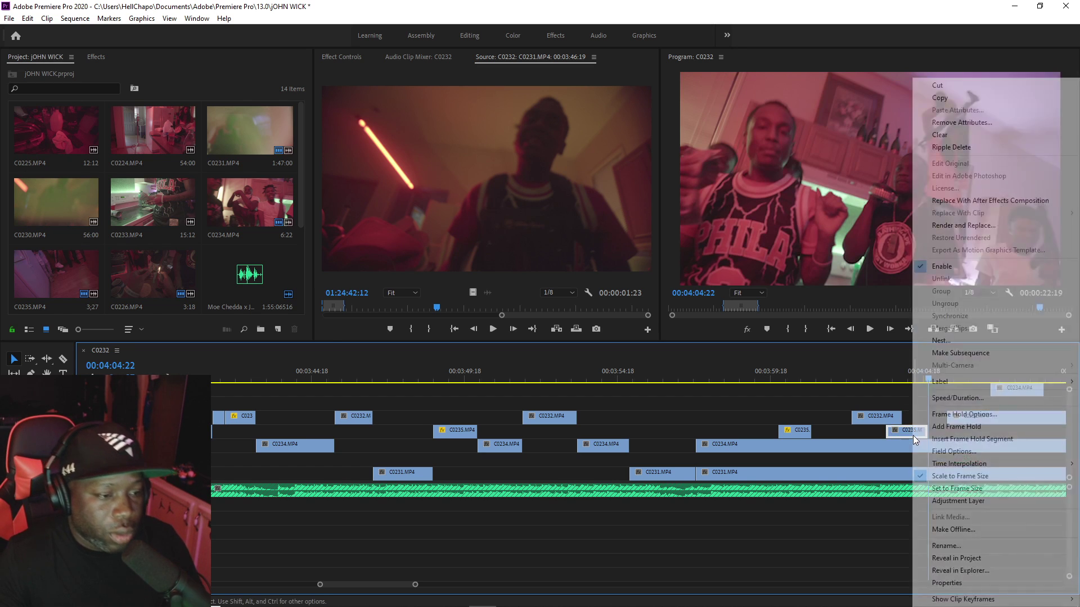
click(928, 398)
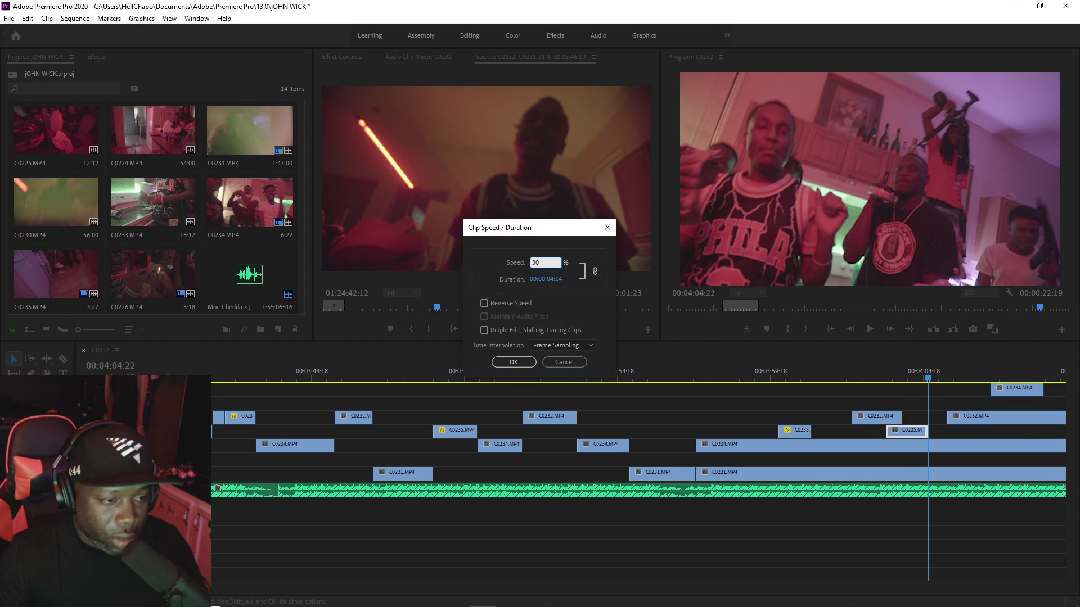
key(Return)
Step: Shift the slowed C0235 clip's start slightly earlier and trim its end to about 00:04:05:00
click(895, 380)
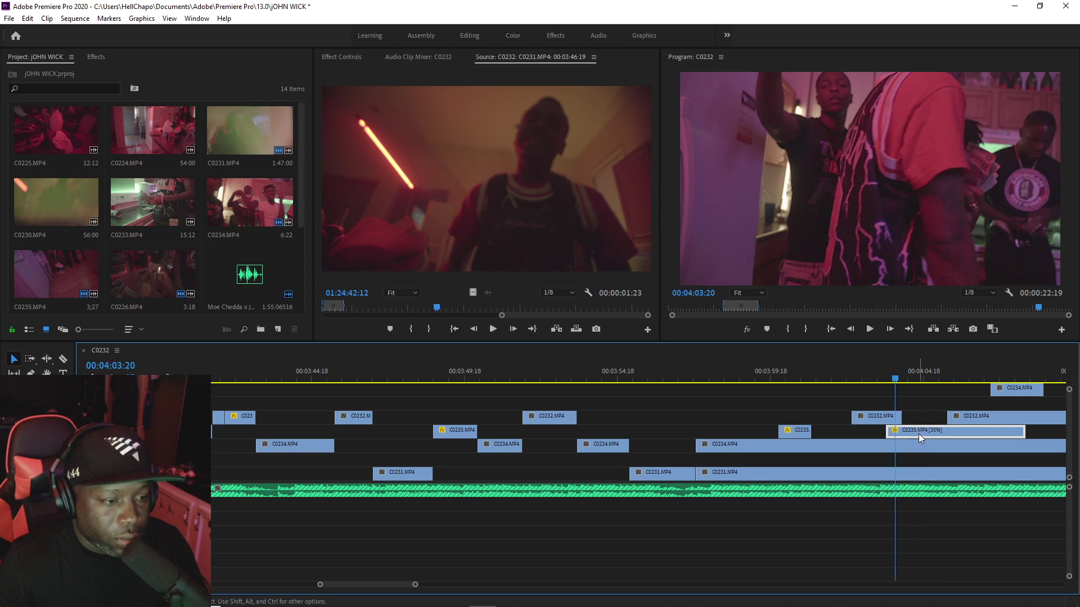
drag(919, 434, 895, 431)
key(space)
click(905, 371)
key(space)
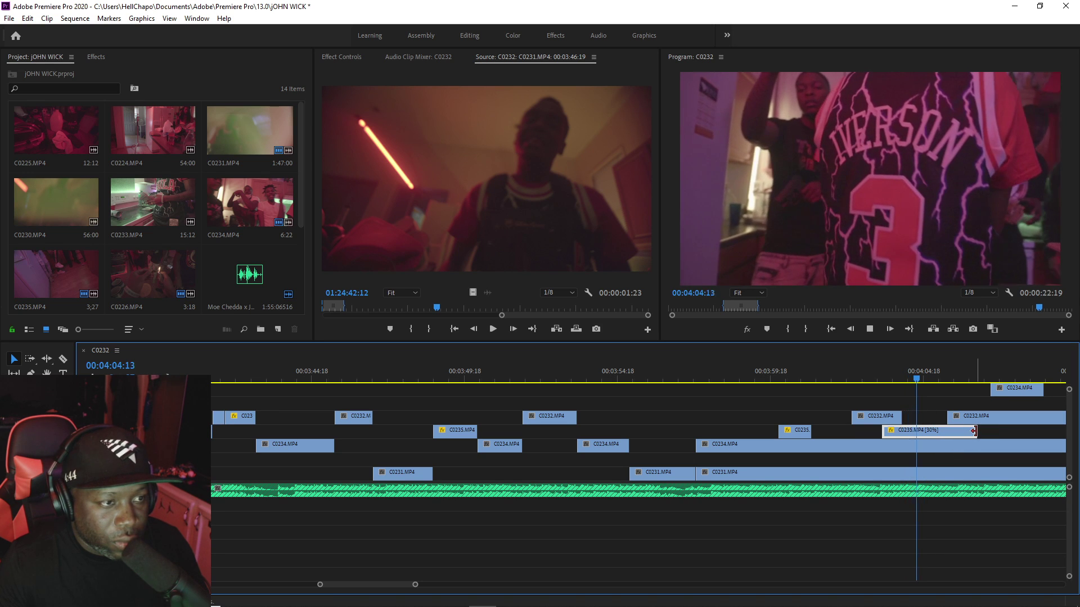
drag(974, 431, 930, 433)
Step: Split the long C0234 clip at the slowed C0235 clip's end and at 00:04:07:06, and delete the piece between the cuts
key(c)
key(space)
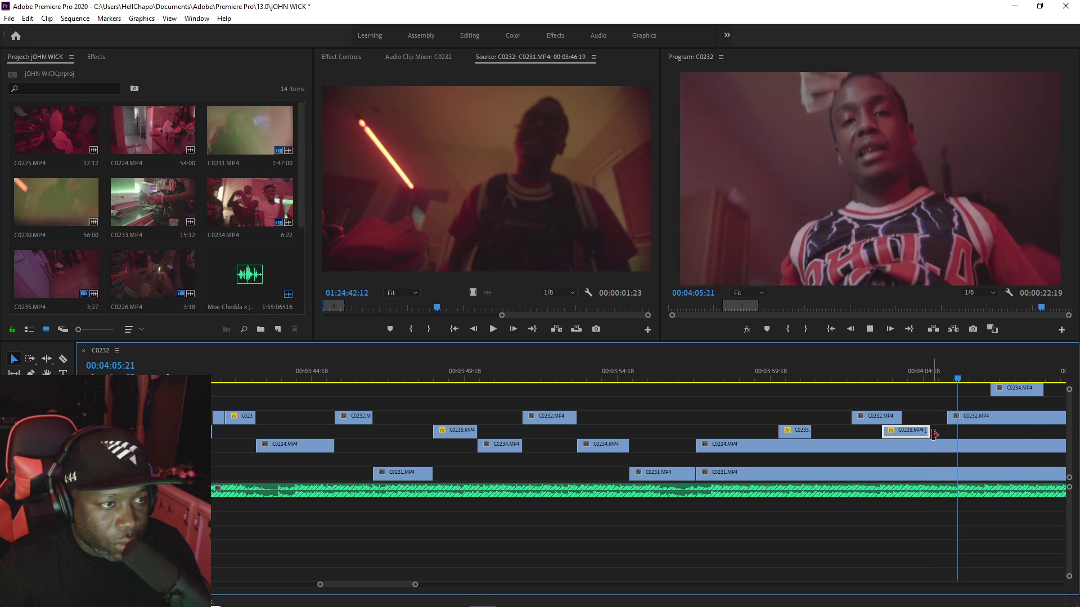
key(space)
key(c)
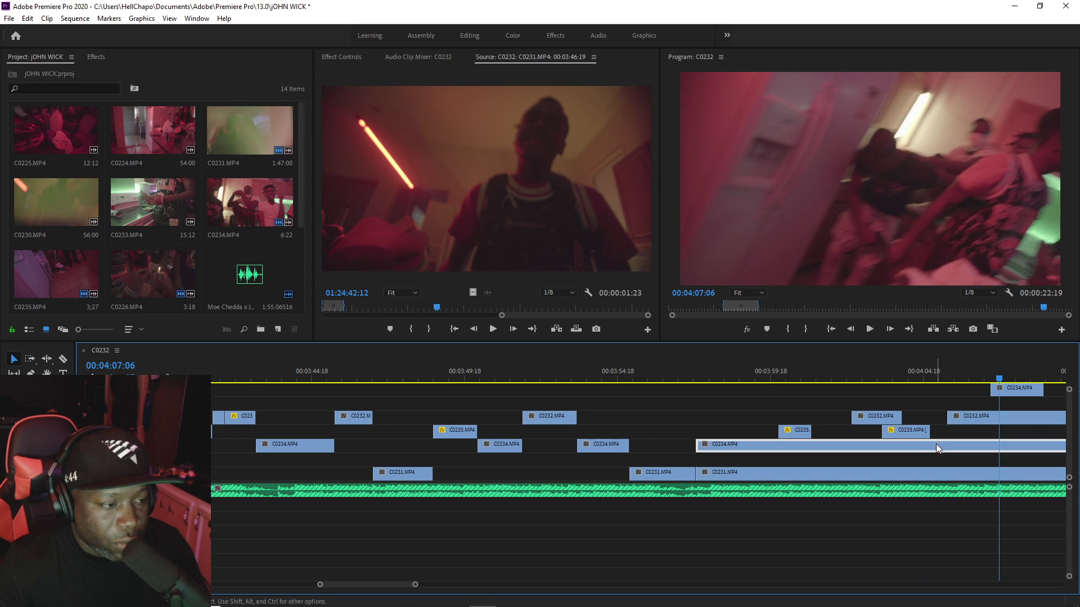
click(931, 444)
click(942, 444)
key(Delete)
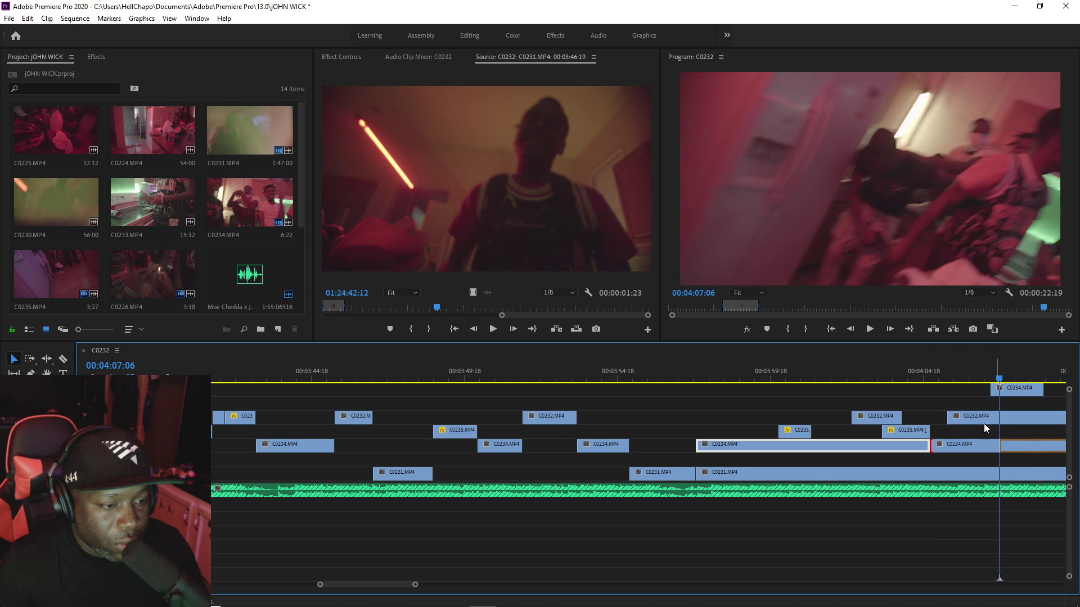
Step: Play back from 00:04:05:00 and trim the last C0232 clip's start to about 00:04:06:05
click(932, 377)
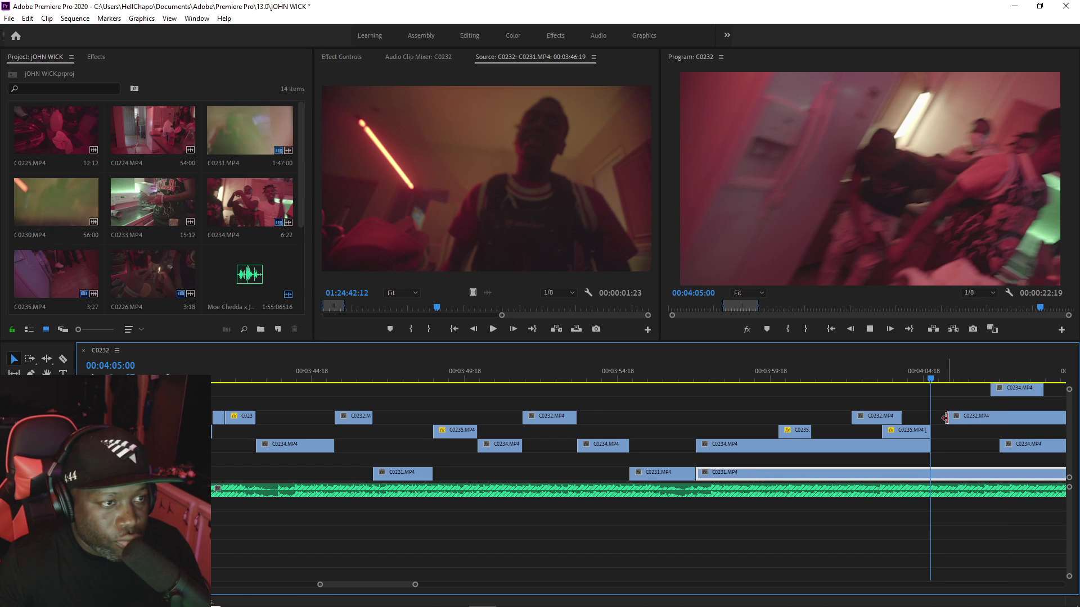
key(space)
drag(946, 418, 966, 418)
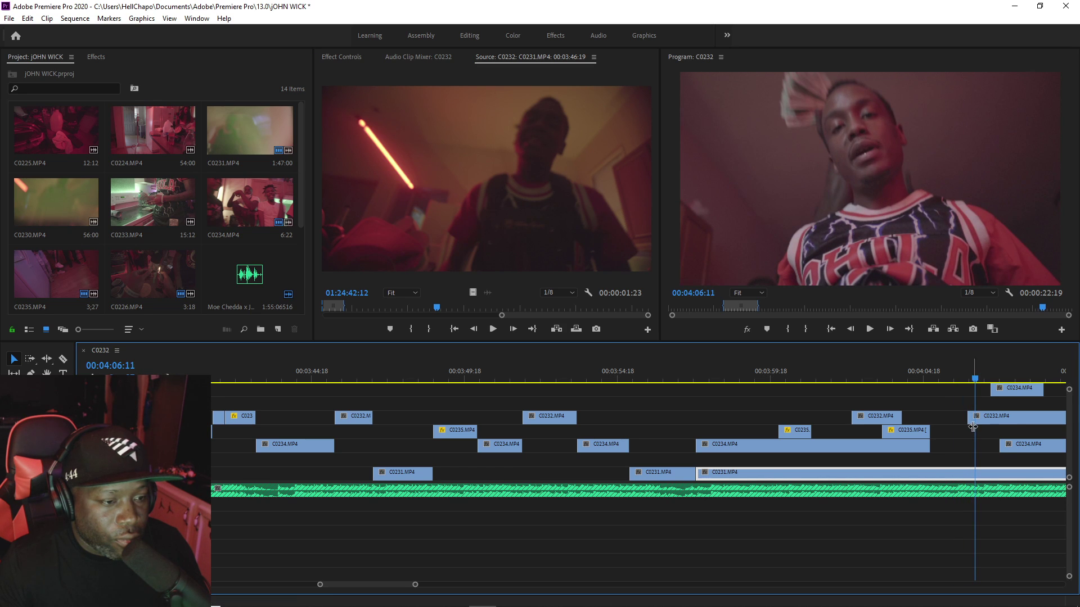
Step: Trim the C0234 clip back to the C0232 clip's start, lower that C0232 clip one track, and clear C0234 beneath the earlier C0235 clip
key(space)
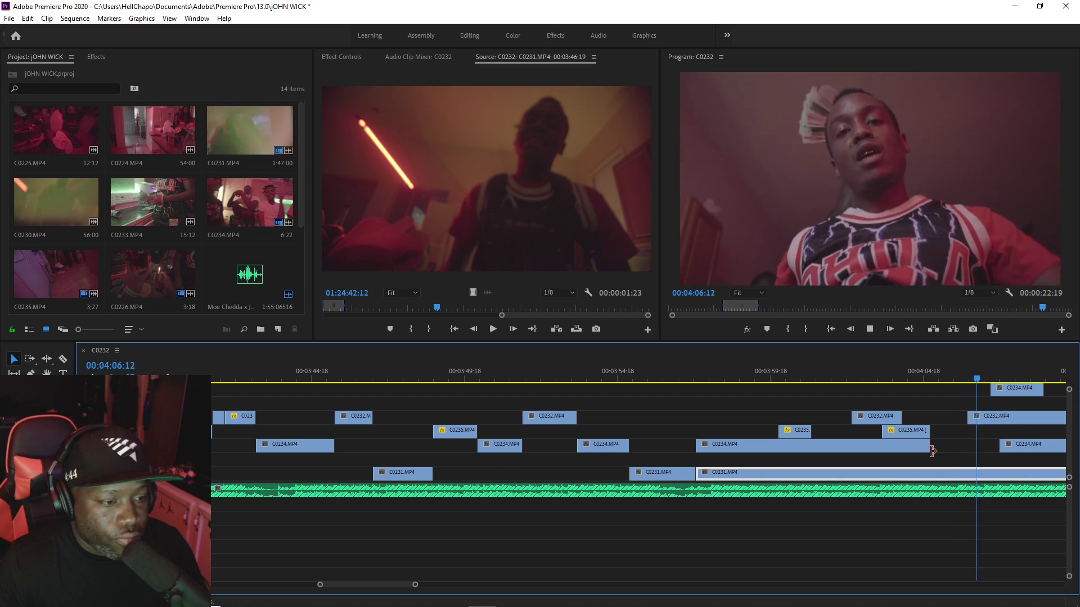
drag(929, 446, 851, 446)
drag(875, 417, 875, 431)
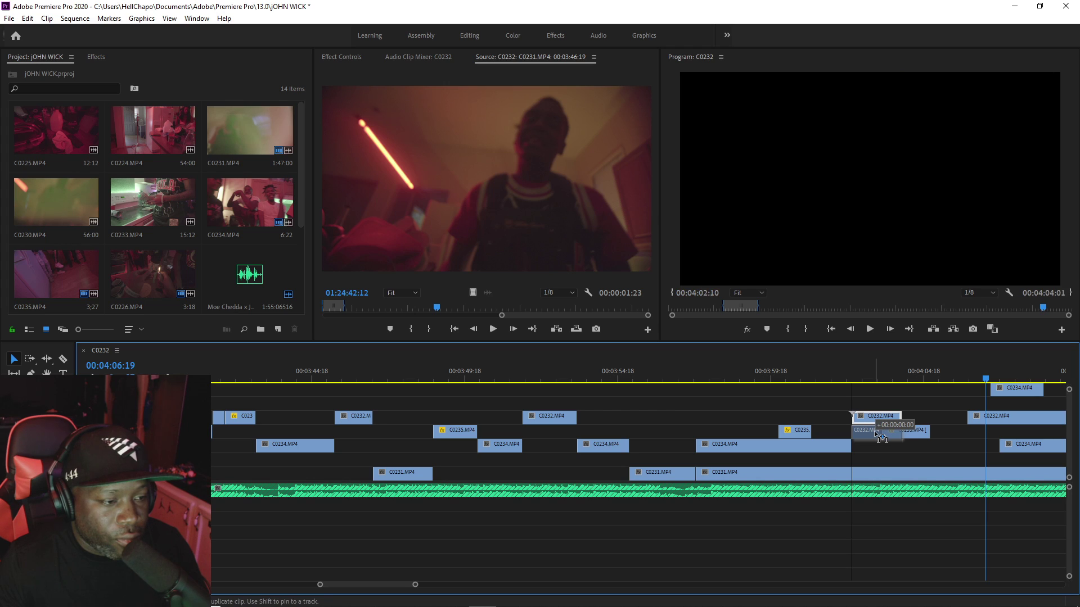
drag(812, 447, 777, 448)
Step: Trim the long C0231 clip's start to the last slowed C0235 clip's end and lower the C0234 and C0235 clips before it one track
drag(697, 473, 930, 472)
drag(724, 405, 931, 447)
drag(772, 444, 771, 458)
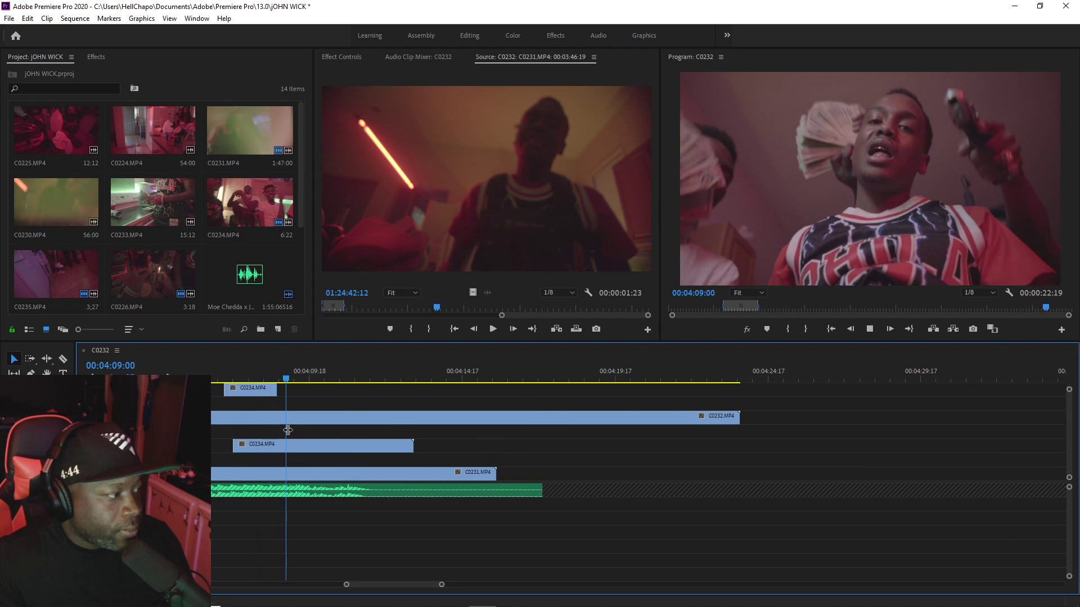
Step: Move the short top-track C0234 clip past the ending, to where the C0231 clip ends, and save the project
click(262, 391)
drag(261, 389, 528, 406)
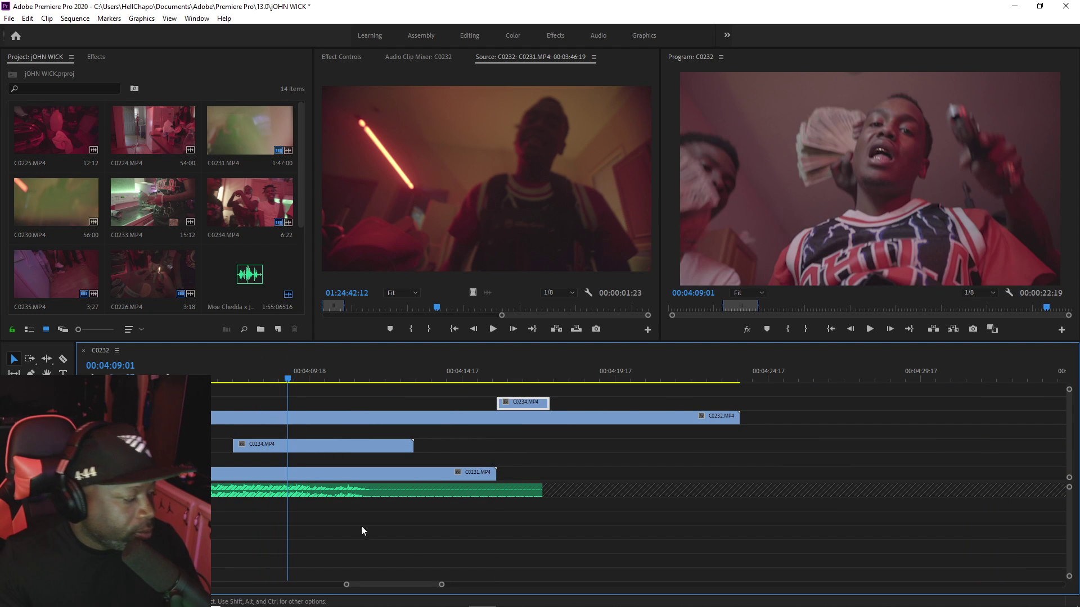
drag(447, 584, 458, 585)
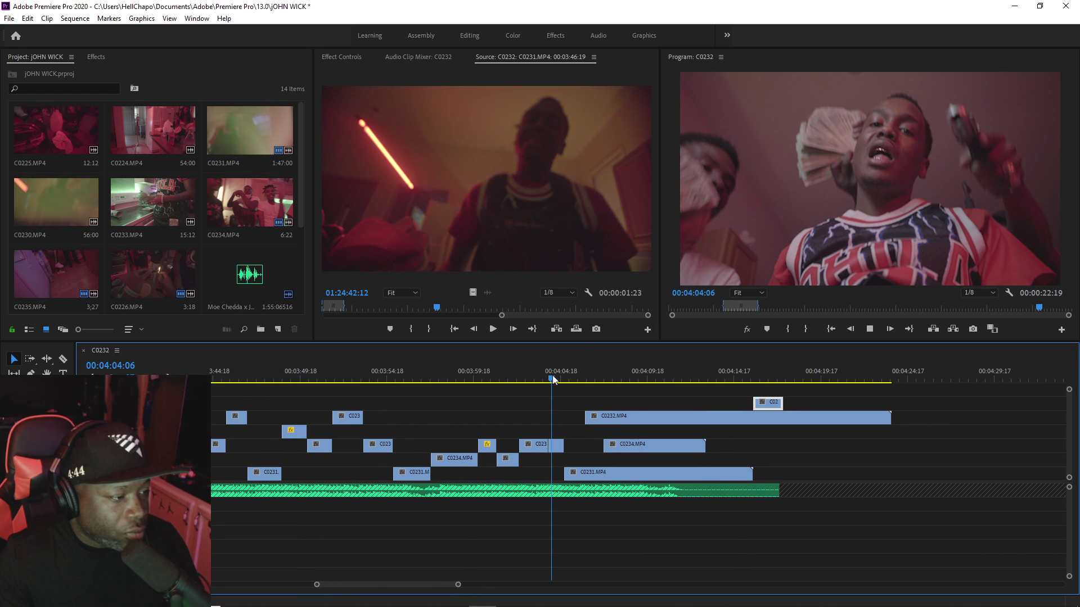
key(ctrl+s)
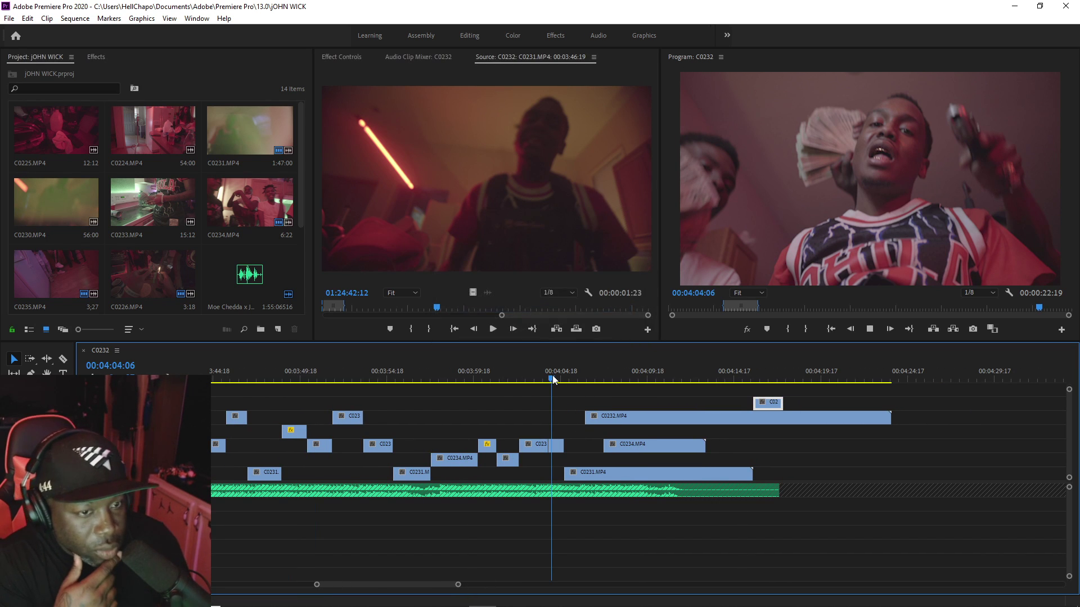
Step: Play from 00:04:04:06, split the last C0232 clip at 00:04:07:05, and trim the second piece's start to 00:04:09:06
click(554, 380)
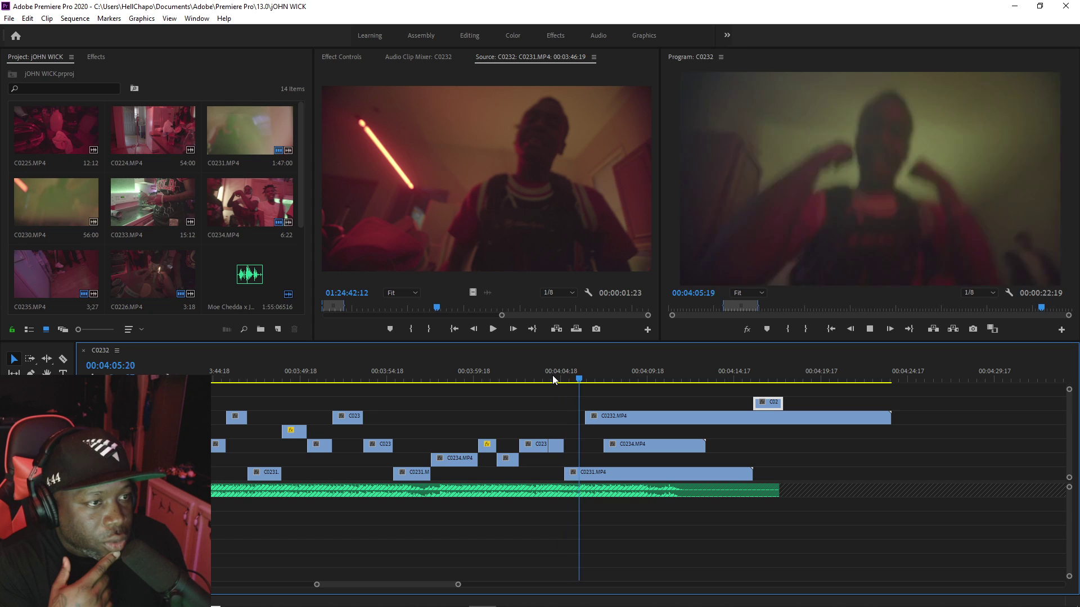
key(space)
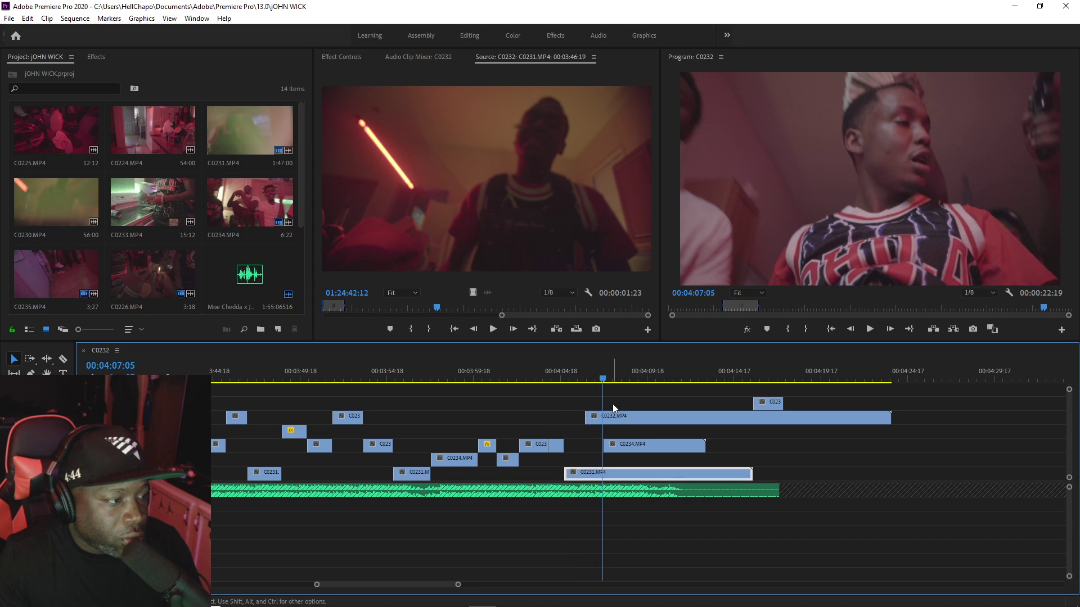
drag(631, 416, 635, 413)
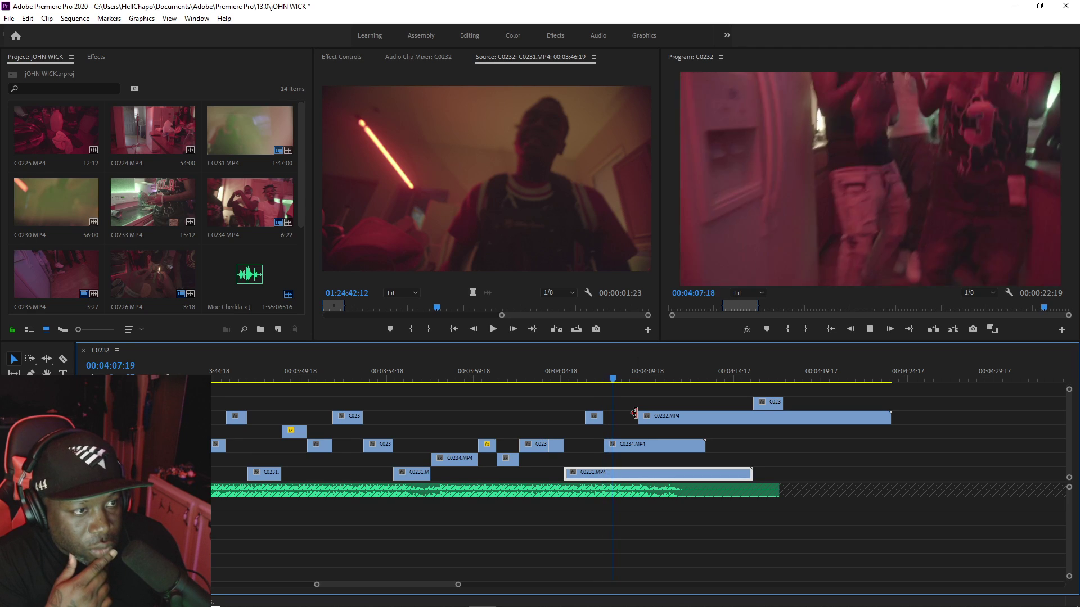
key(space)
key(equal)
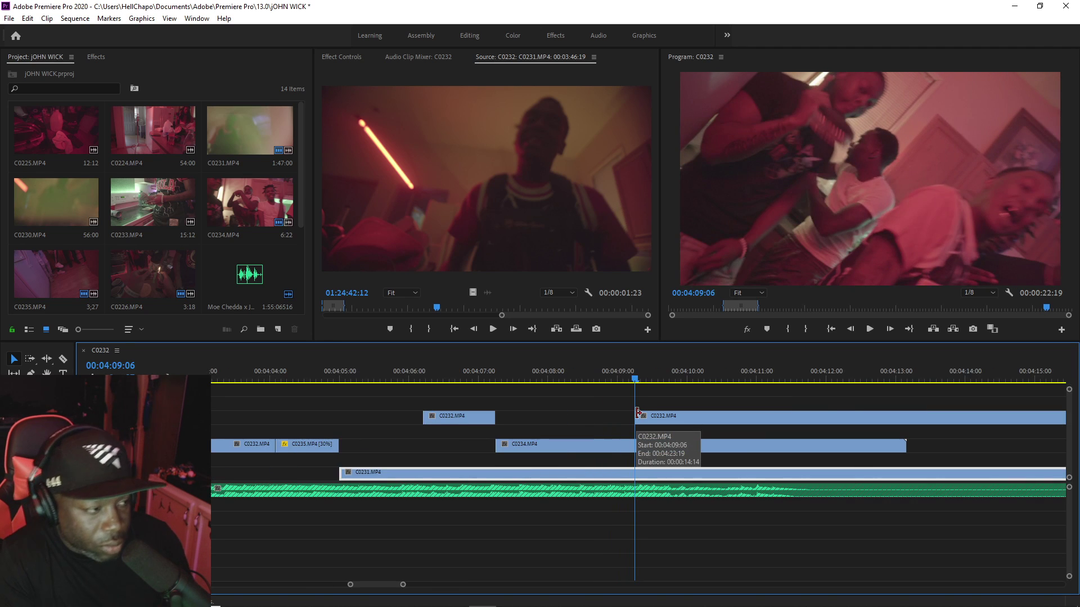
Step: Extend the short C0232 clip's end to about 00:04:07:12 and trim the C0234 clip's start to meet it
drag(496, 380, 529, 381)
drag(499, 443, 511, 416)
click(517, 381)
Step: Play on to 00:04:11:11, split the last C0232 clip there, and delete the remainder
key(space)
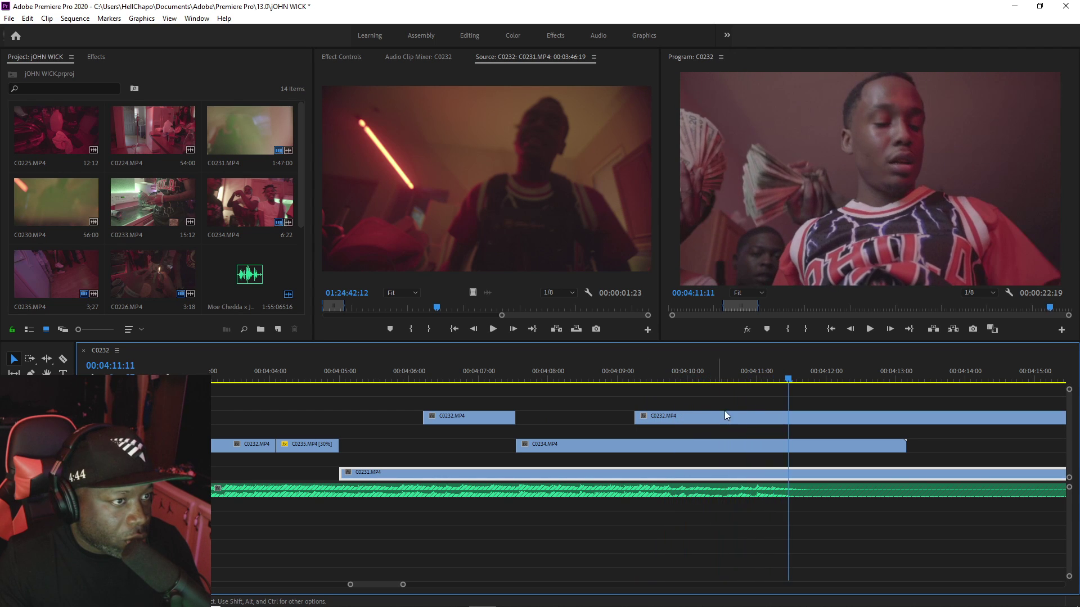
key(ctrl+k)
click(800, 416)
key(Delete)
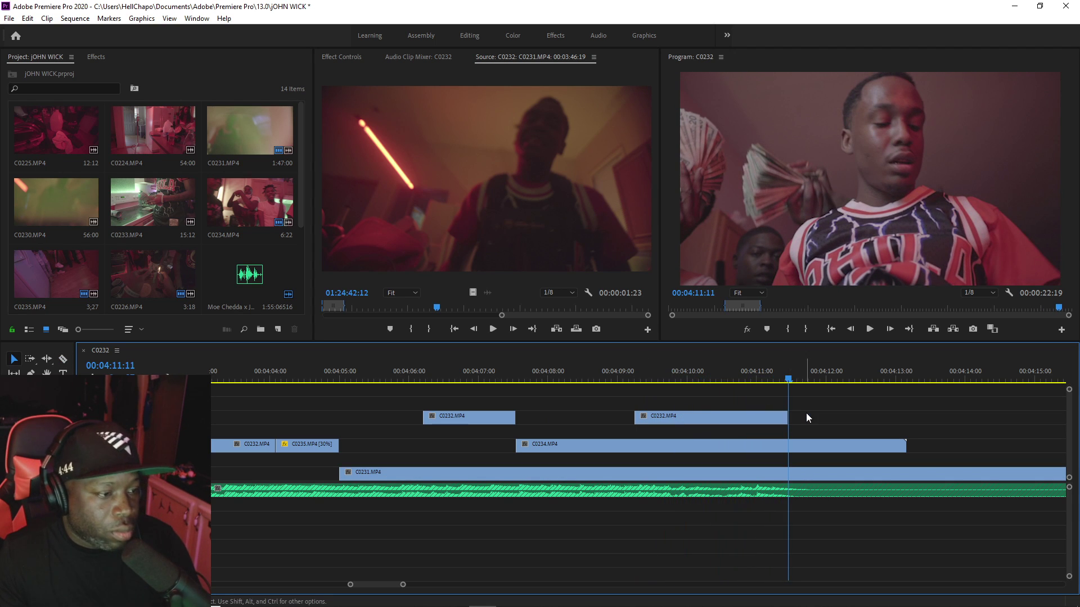
Step: Play through the ending, cut the C0231 clip at the last C0234 clip's end, delete the excess, and save the project
key(space)
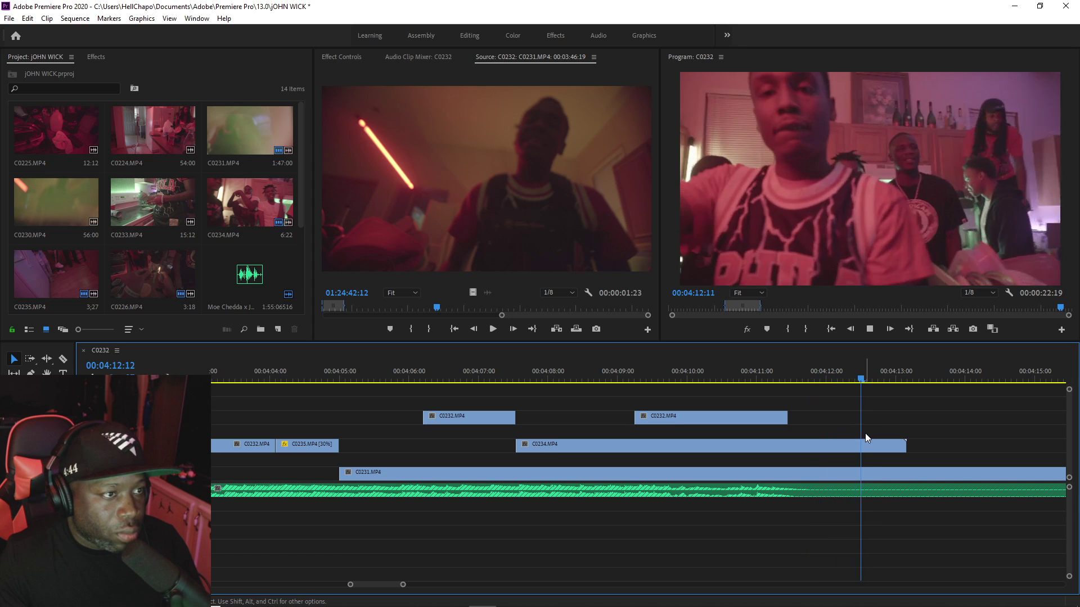
key(space)
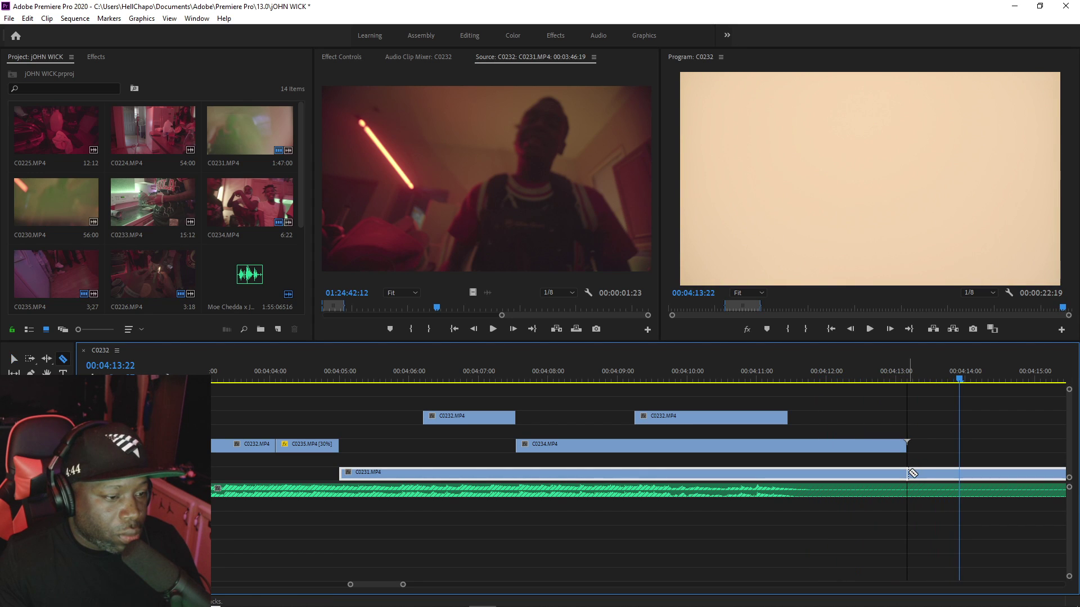
click(907, 474)
key(v)
click(924, 474)
key(Delete)
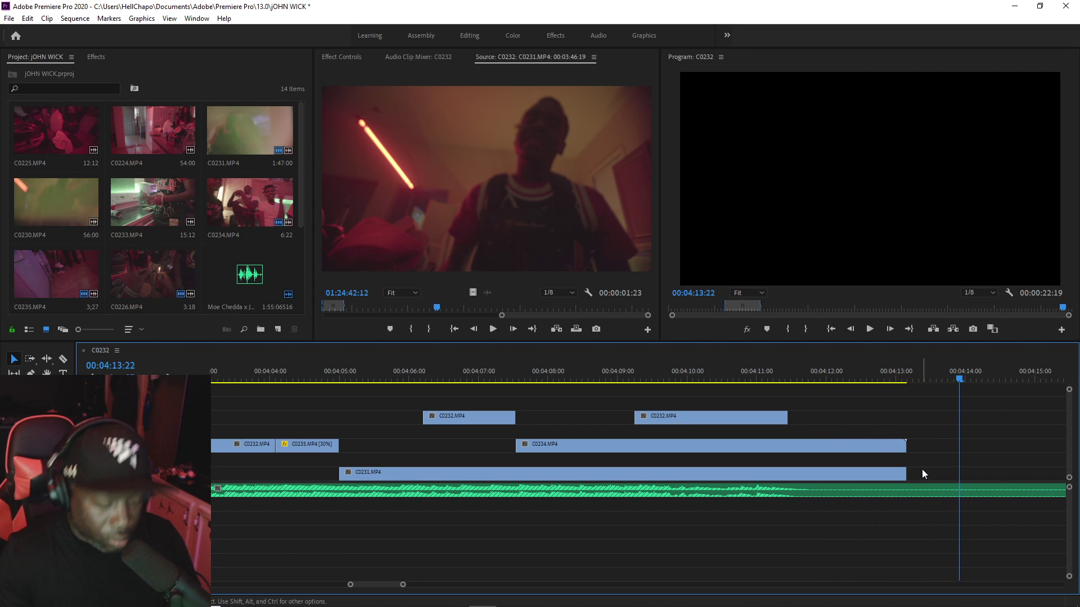
key(ctrl+s)
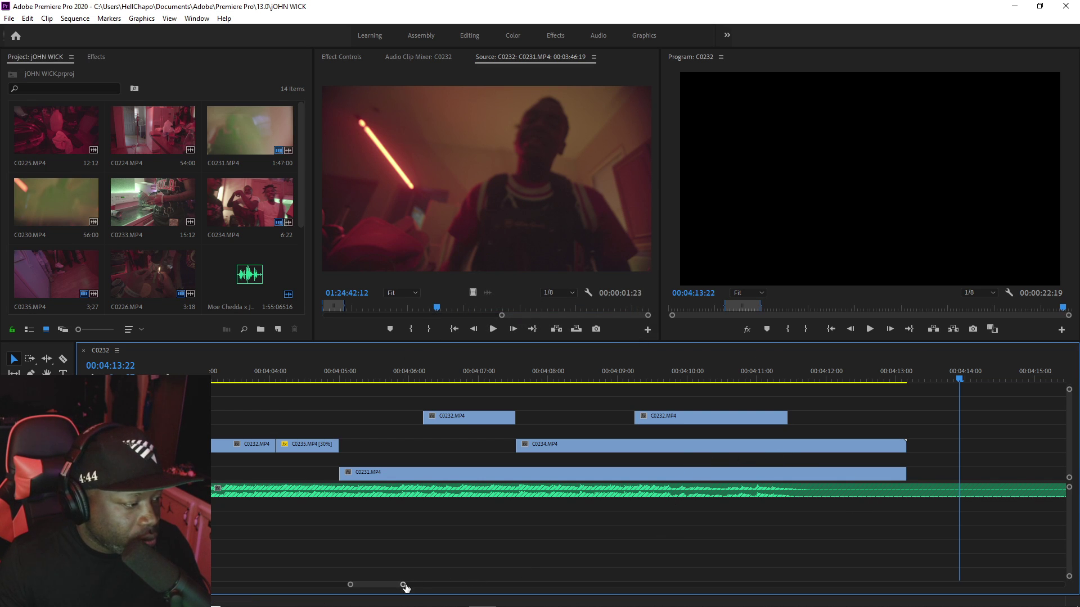
Step: Go back to 00:03:24:03, save the project, and select the two adjacent orange clips just after the playhead
mouse_move(403, 585)
mouse_down()
mouse_move(465, 586)
mouse_move(499, 567)
mouse_move(408, 586)
mouse_up()
click(547, 378)
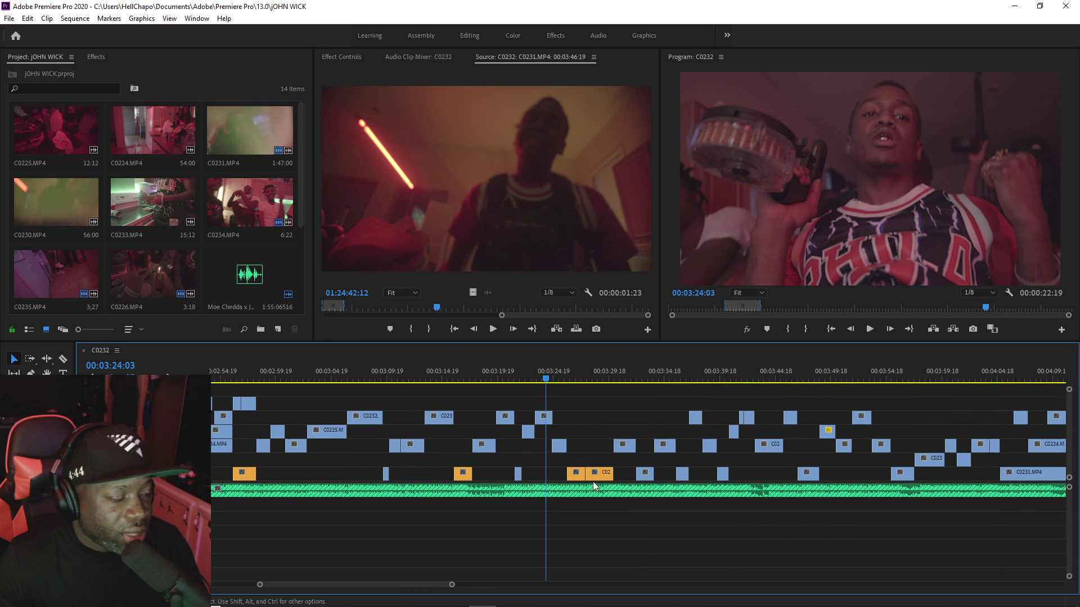
key(ctrl+s)
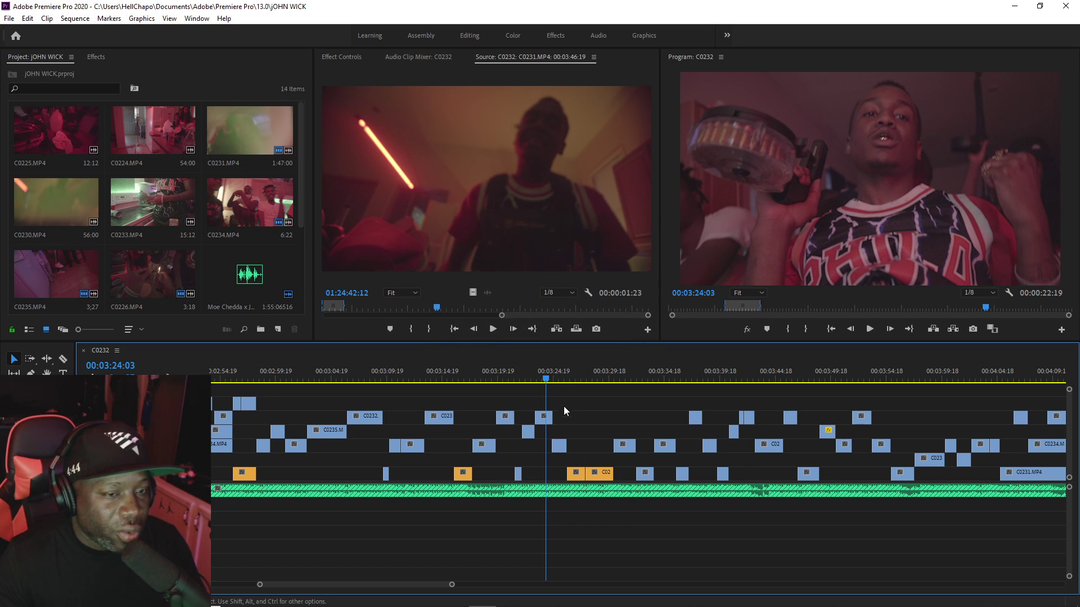
click(585, 430)
click(576, 474)
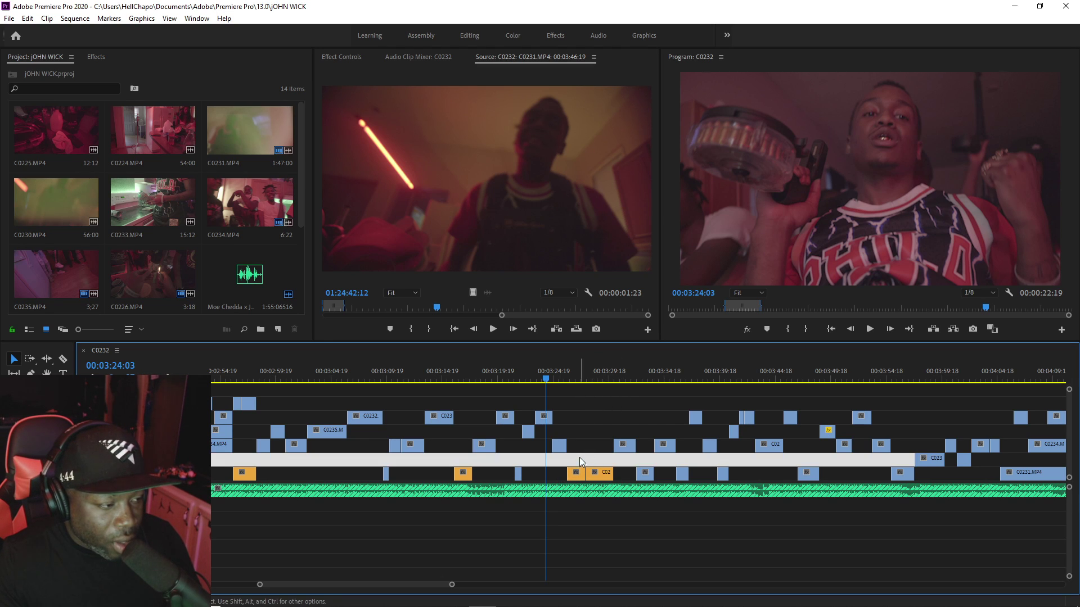
click(599, 471)
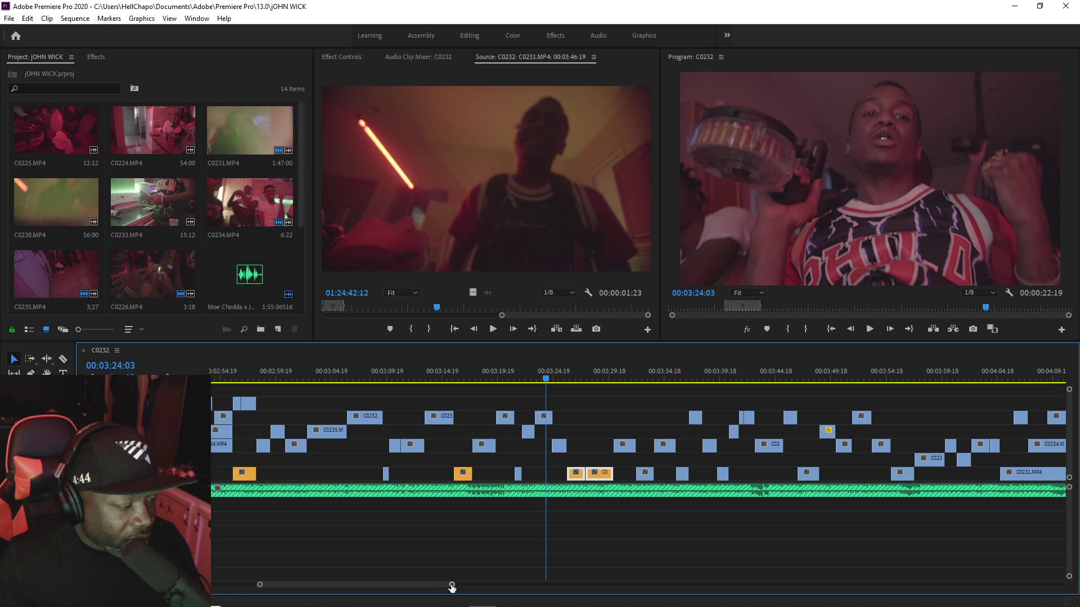
Step: Trim the end of the last C0231 clip back to the start of the C0232 clip at about 00:04:06:05
drag(450, 585, 579, 584)
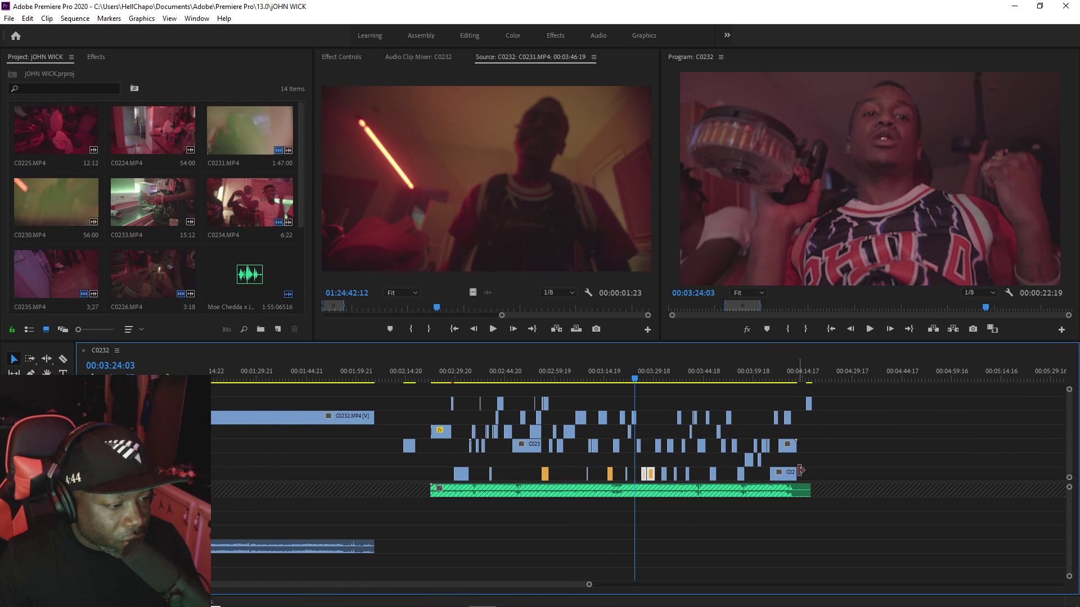
drag(801, 471, 777, 472)
click(769, 377)
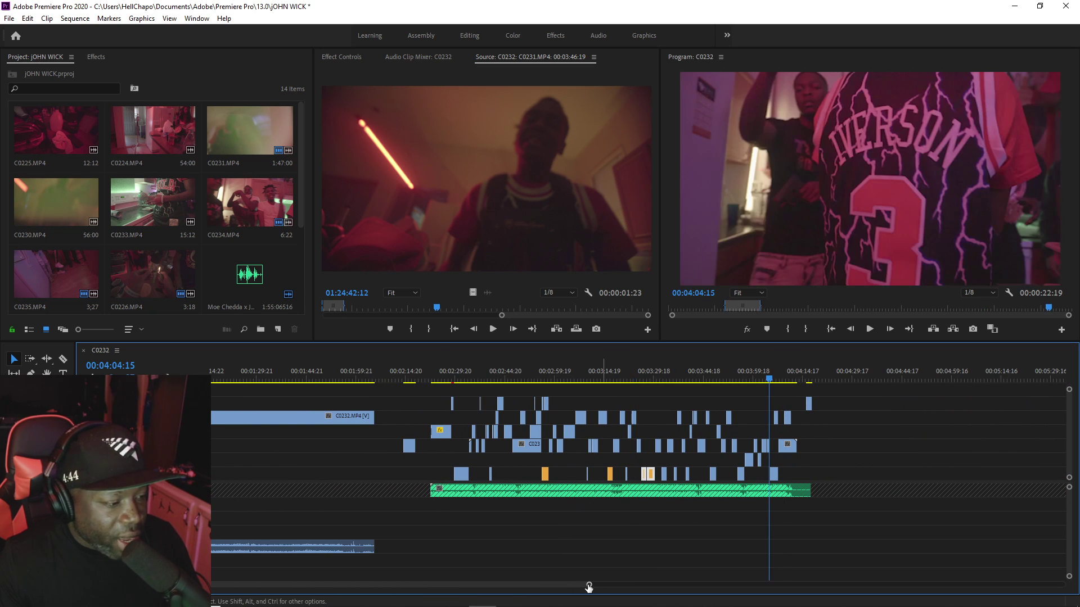
drag(589, 586, 412, 585)
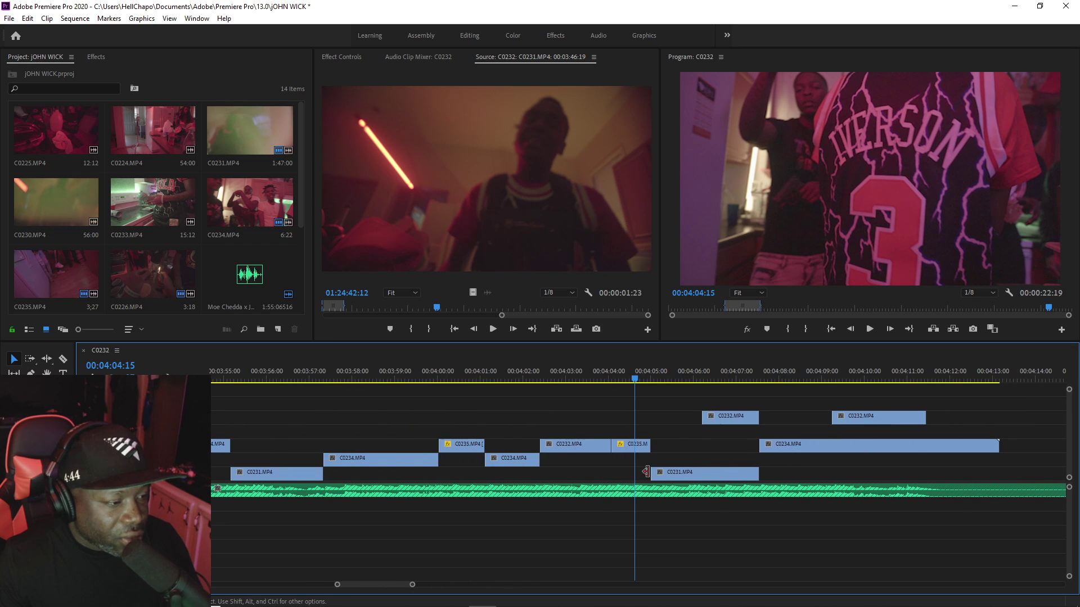
key(Down)
click(754, 467)
drag(757, 473, 698, 476)
Step: Lower the short C0232 clip and the final C0234 clip one track, and cut away the C0234 section under the last C0232 clip
drag(724, 417, 926, 459)
key(space)
key(c)
click(831, 458)
key(v)
Step: Play back the ending from 00:04:08:12 through the last C0234 clip and save the project
key(space)
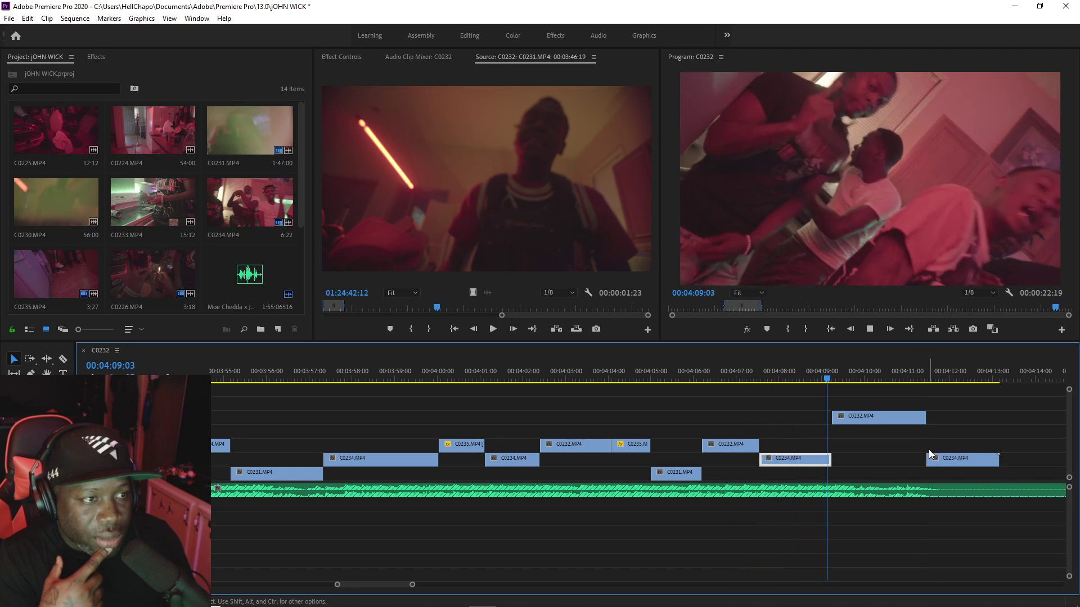
key(space)
click(800, 380)
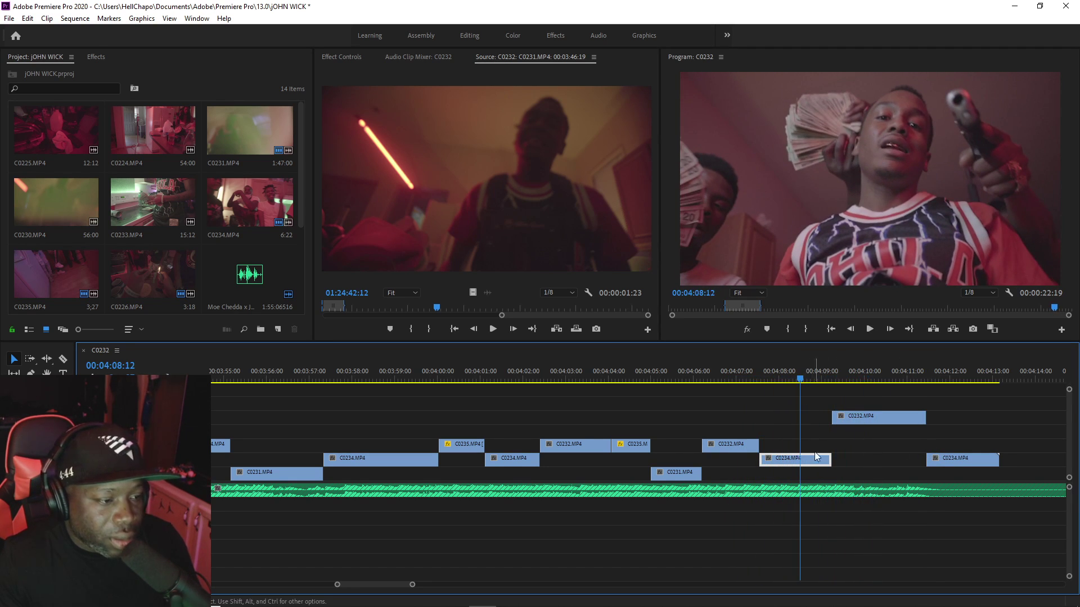
key(space)
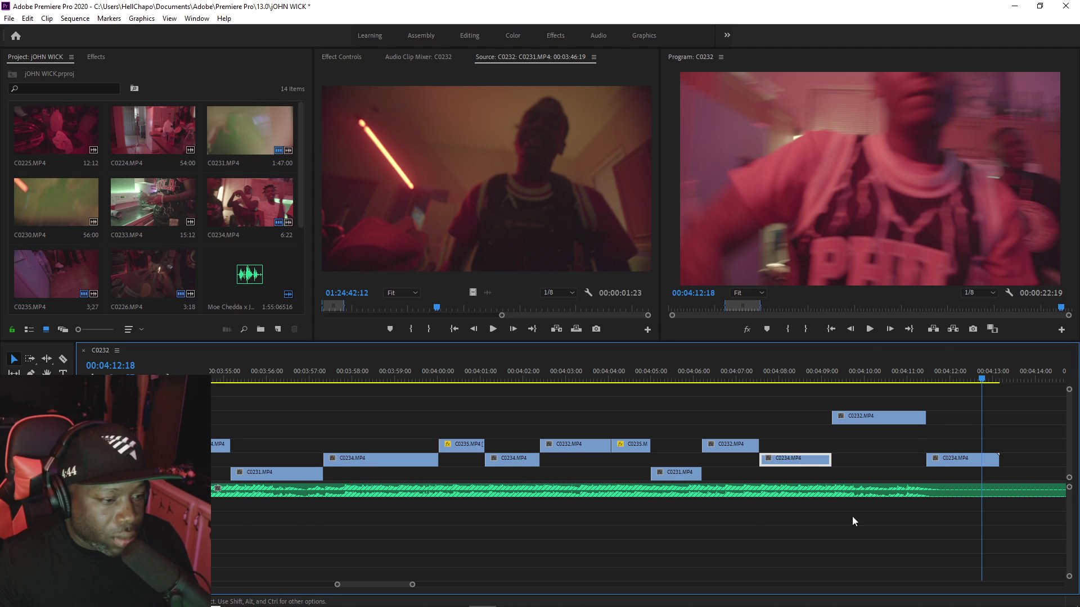
drag(413, 588, 534, 588)
key(ctrl+s)
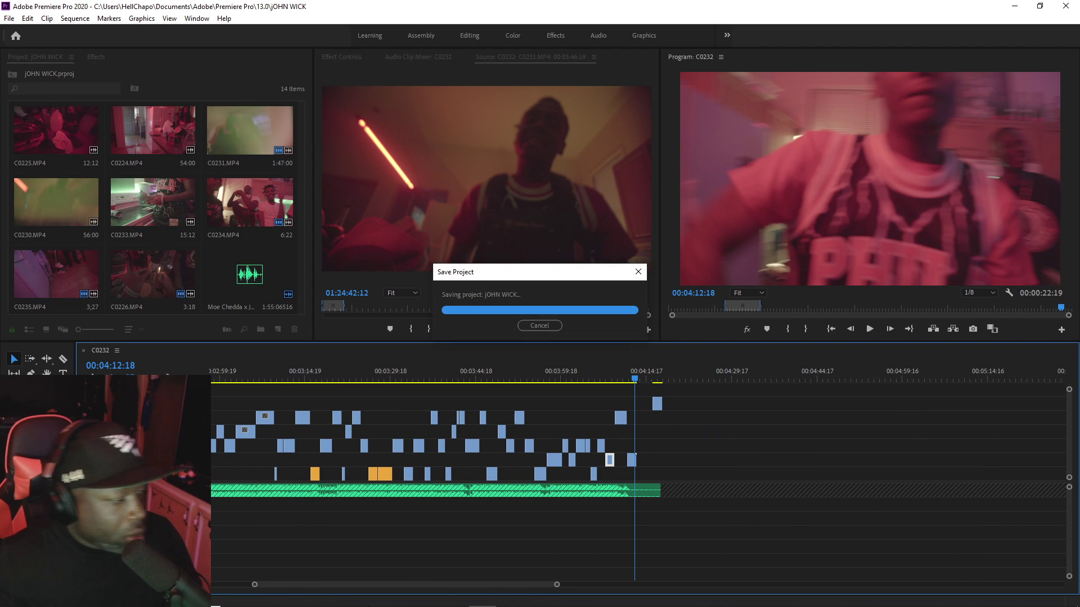
Step: Place the playhead at the song's start, 00:02:22:14, and open the C0233 clip in the source monitor
scroll(330, 587, up, 10)
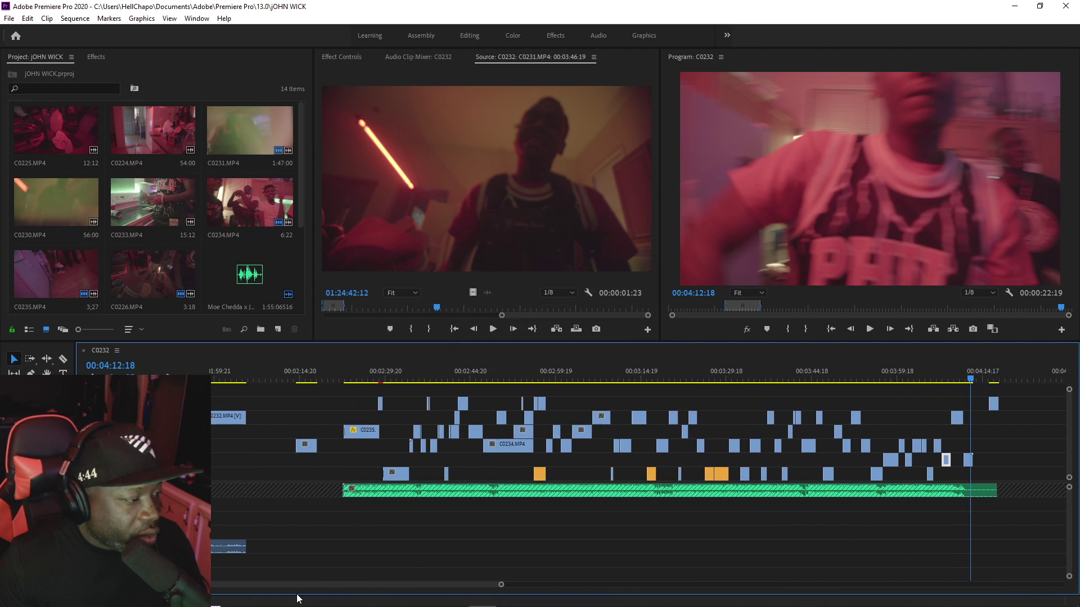
click(387, 380)
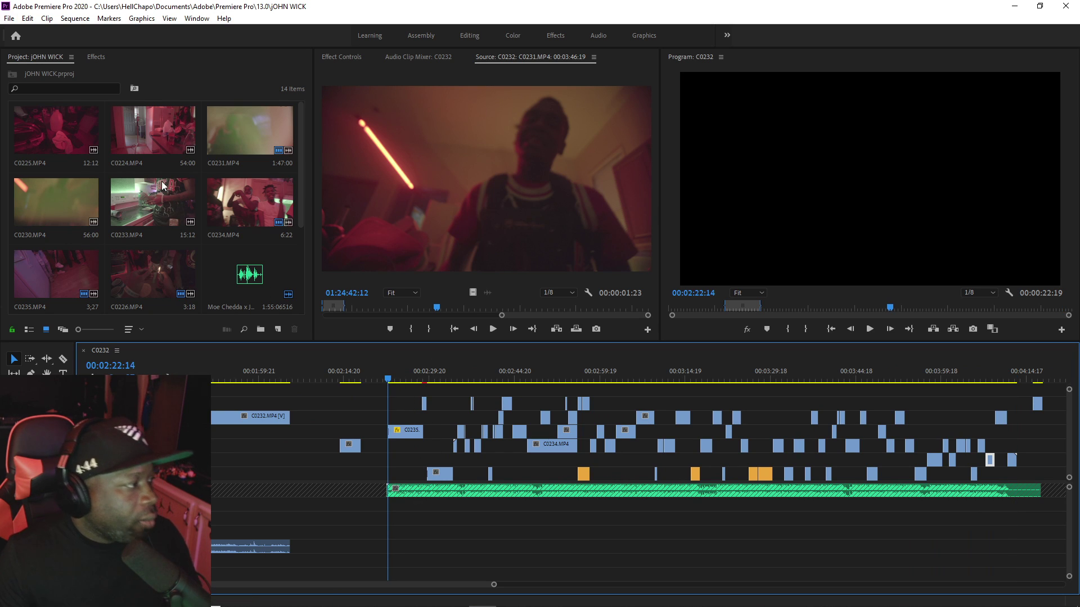
double_click(171, 198)
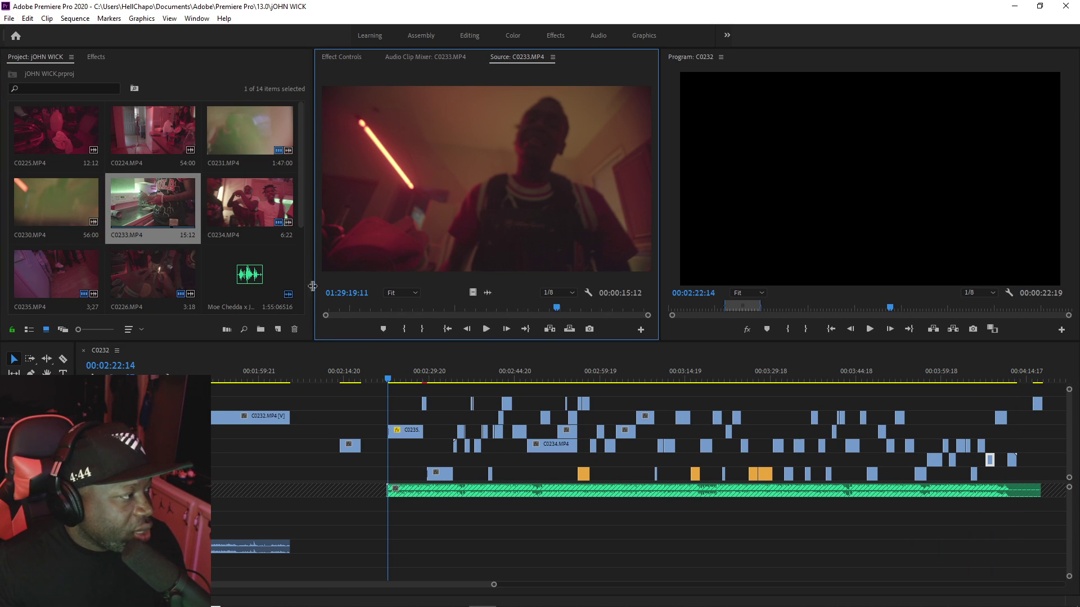
Step: Open the C0234 source clip, search through its footage, and mark an In point at about 01:30:38:10
click(237, 194)
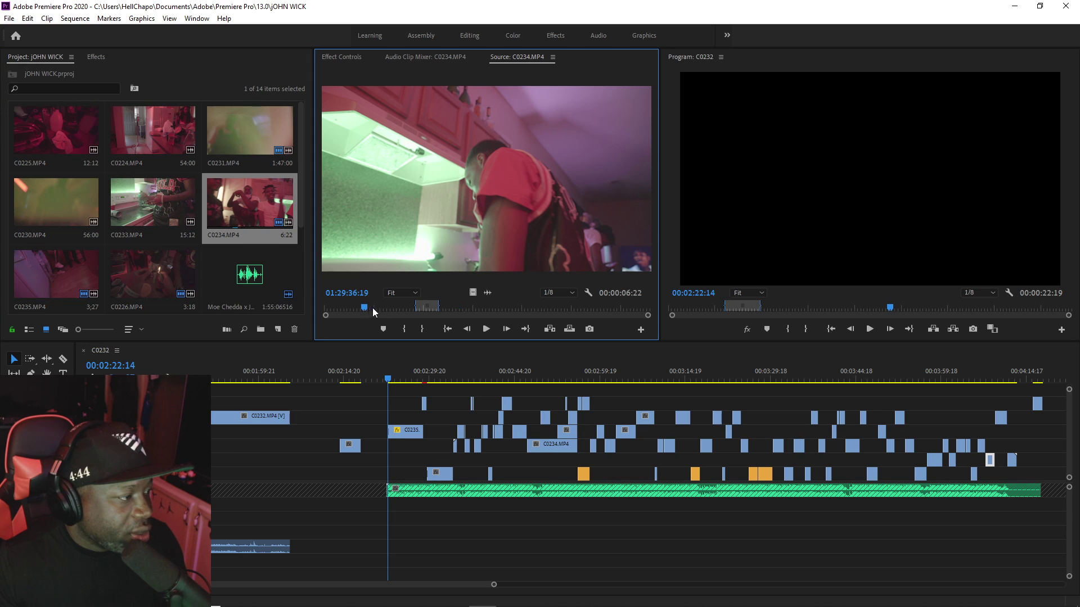
click(435, 309)
click(549, 307)
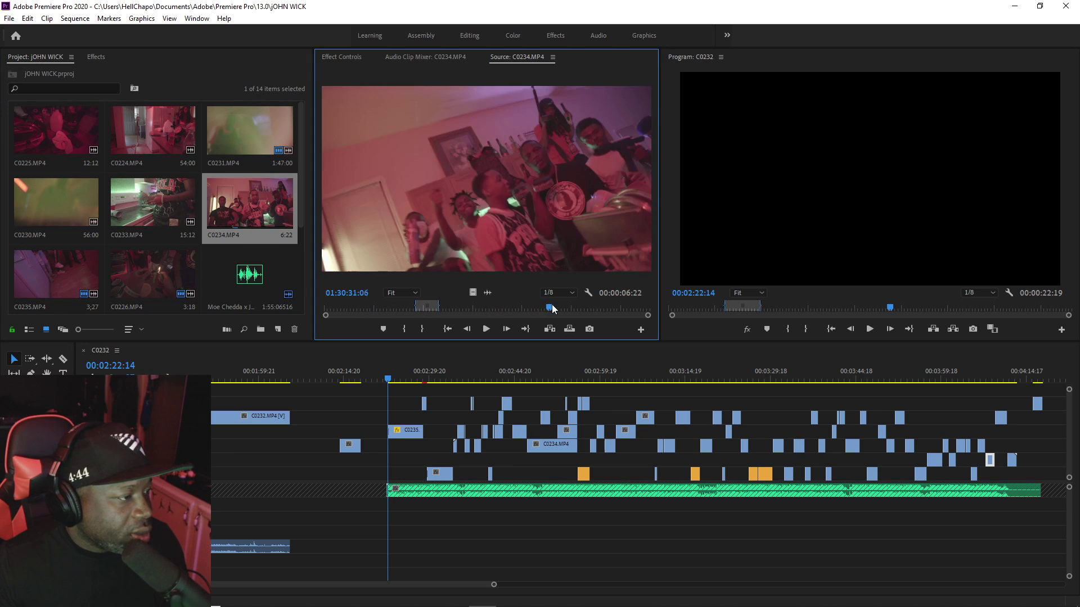
click(601, 308)
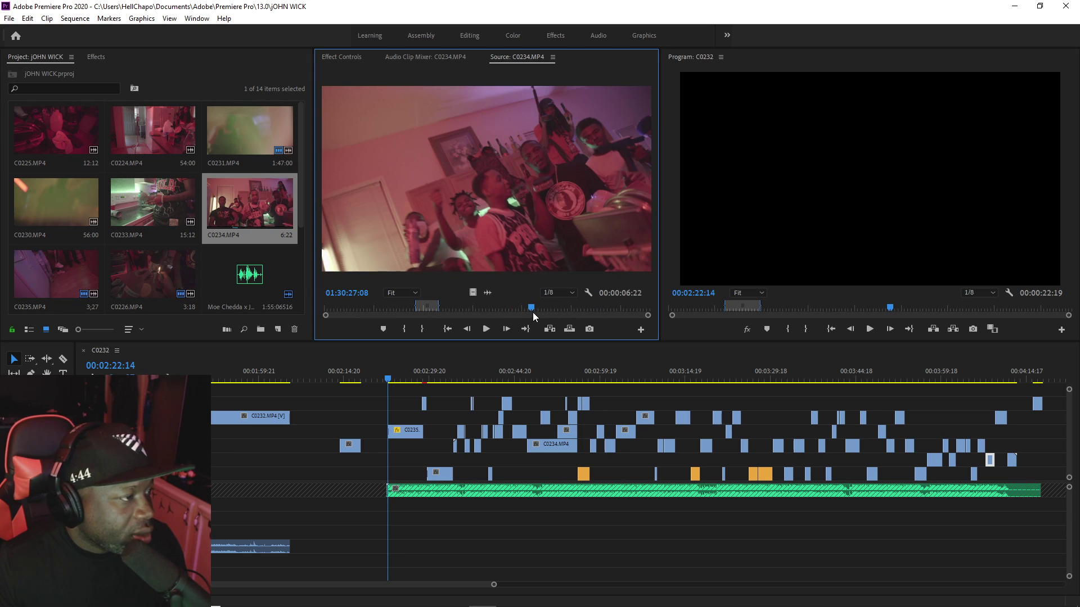
drag(557, 306, 568, 306)
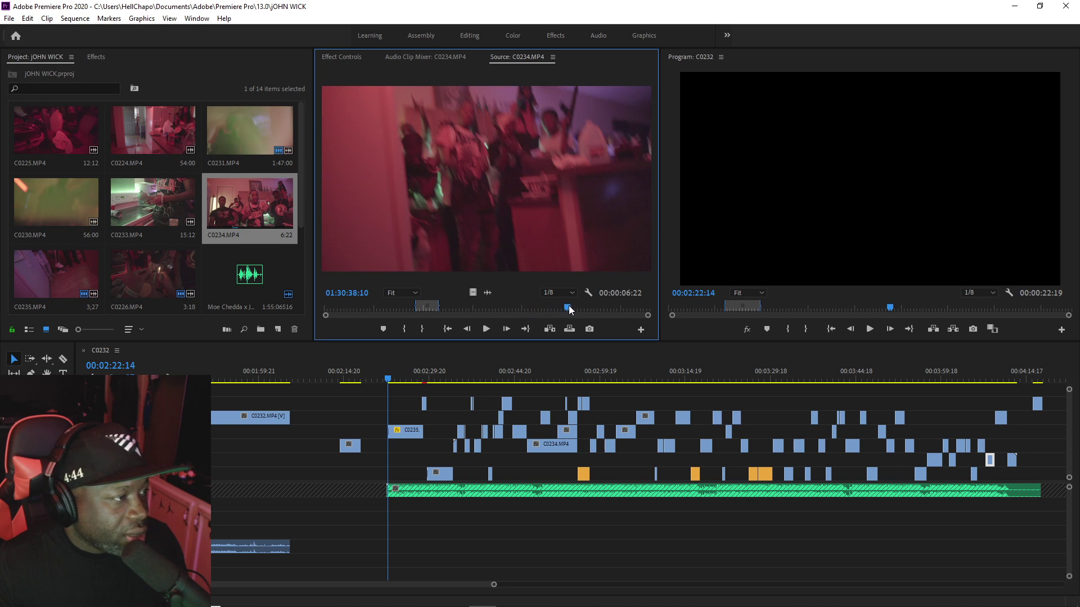
click(407, 329)
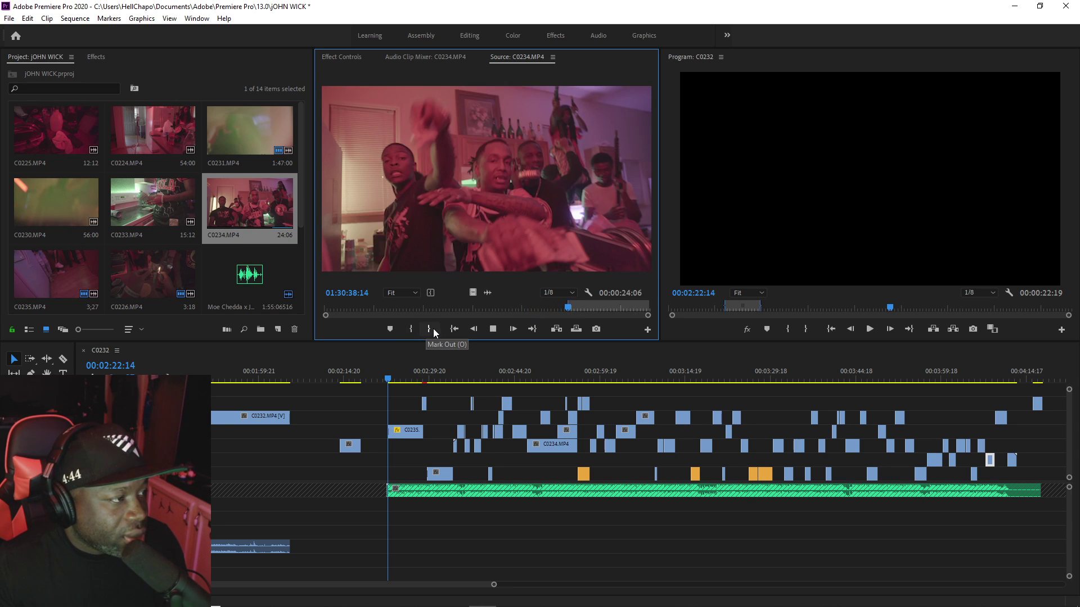
Step: Review the marked C0234 source footage, and open the C0231 clip in the source monitor to preview it
key(space)
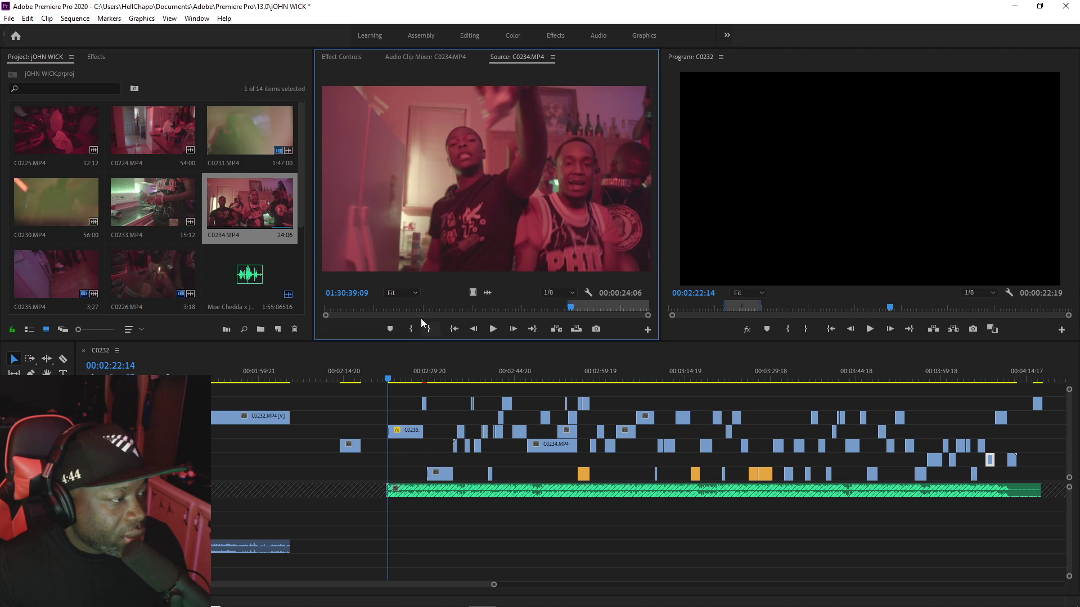
click(383, 367)
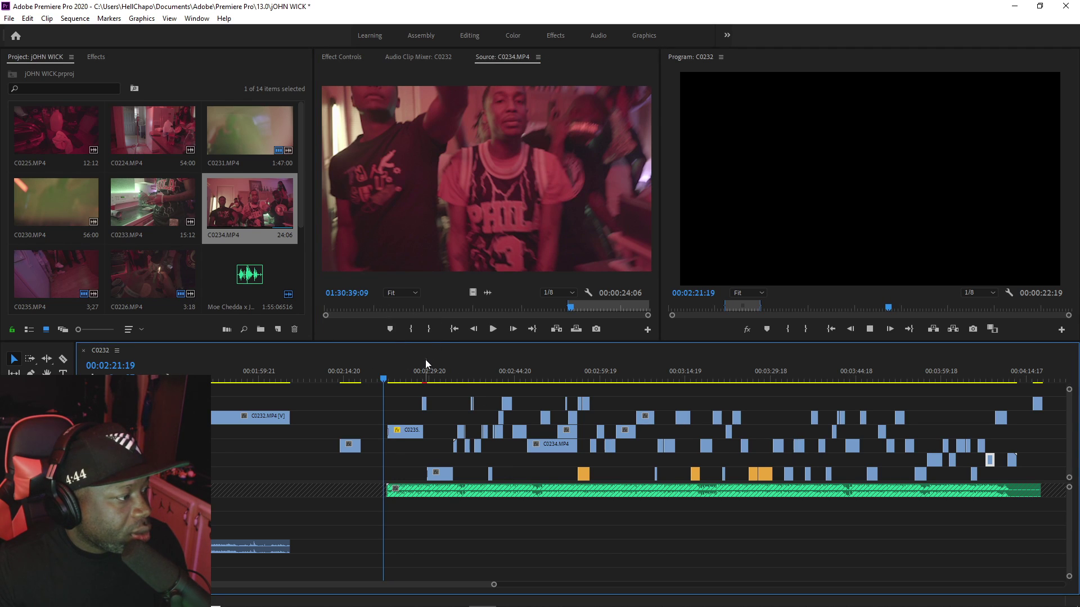
double_click(237, 123)
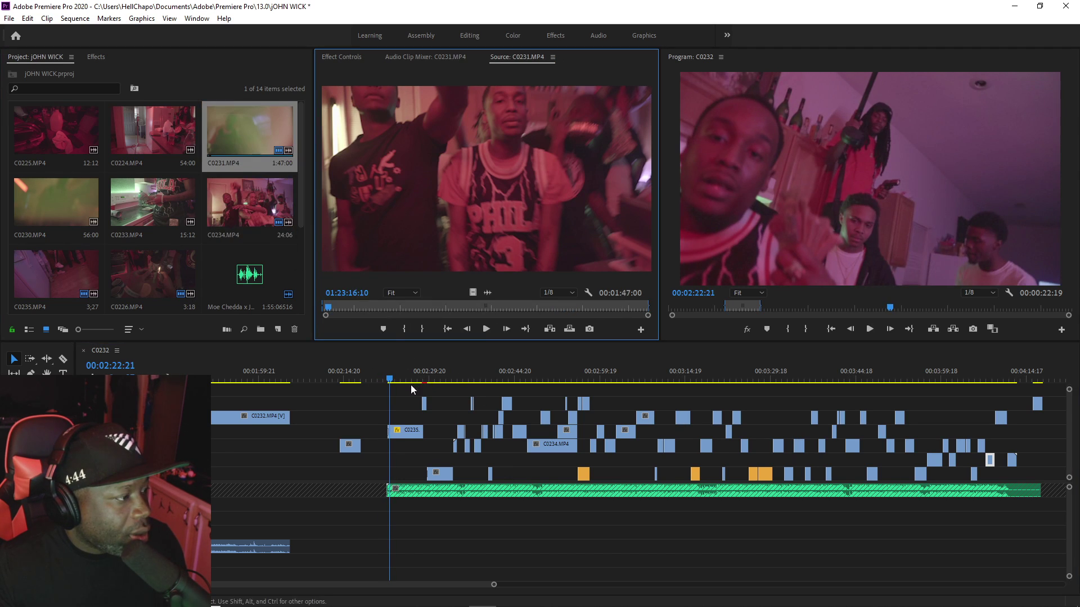
key(space)
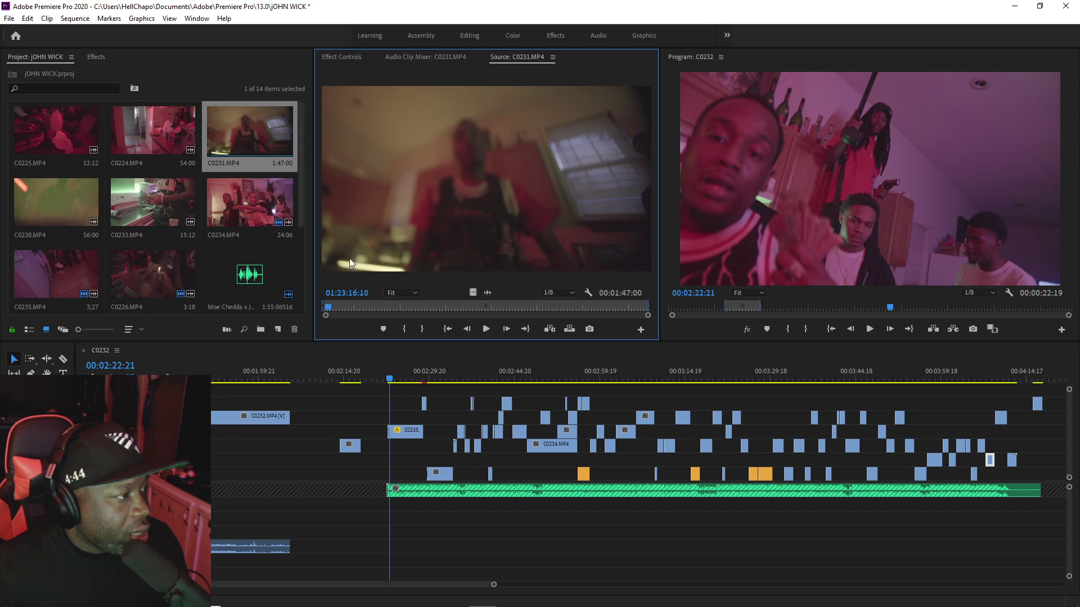
Step: Open the C0226 source clip and search through its footage, including the part around 01:09:09:05
double_click(158, 268)
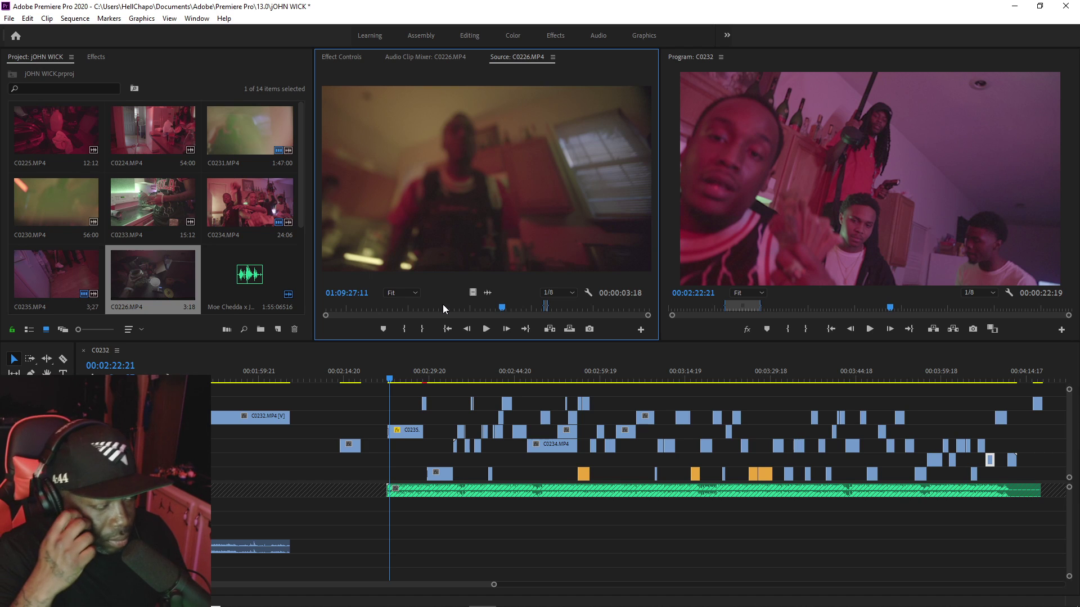
click(591, 309)
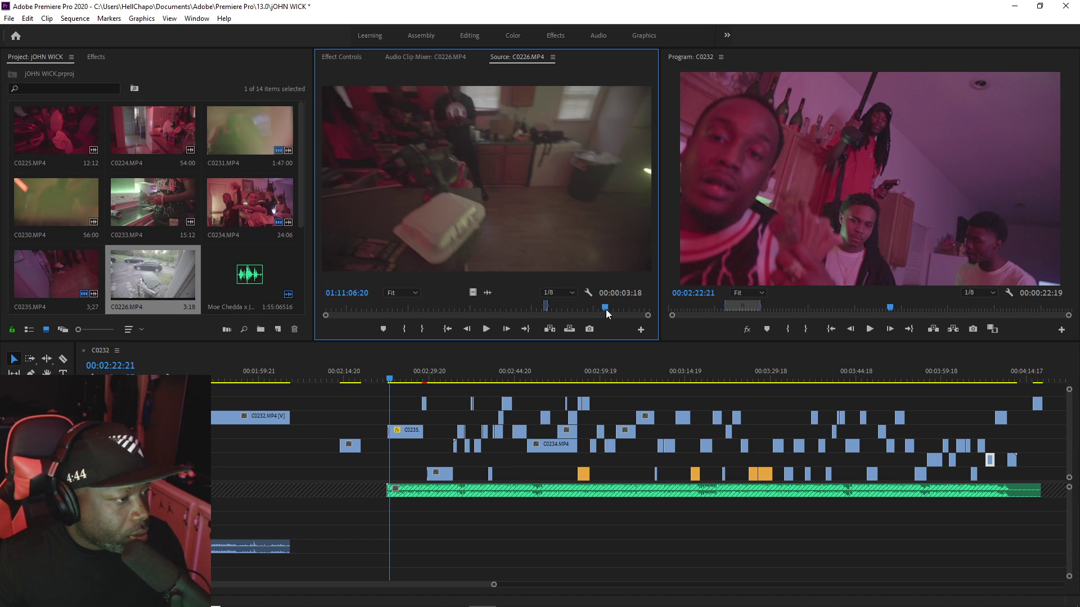
drag(605, 309, 609, 309)
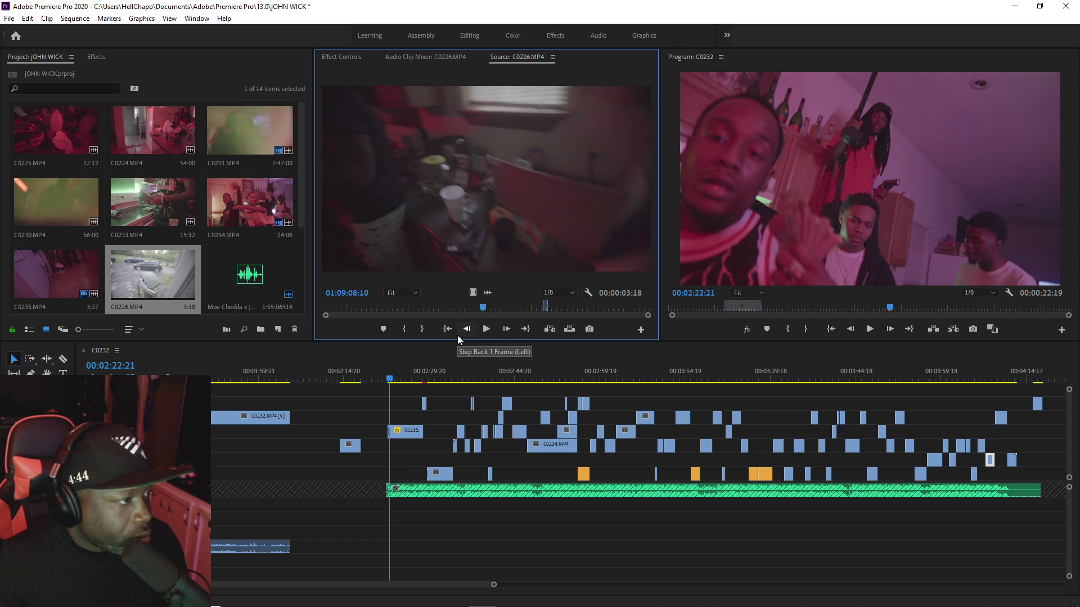
key(space)
key(space)
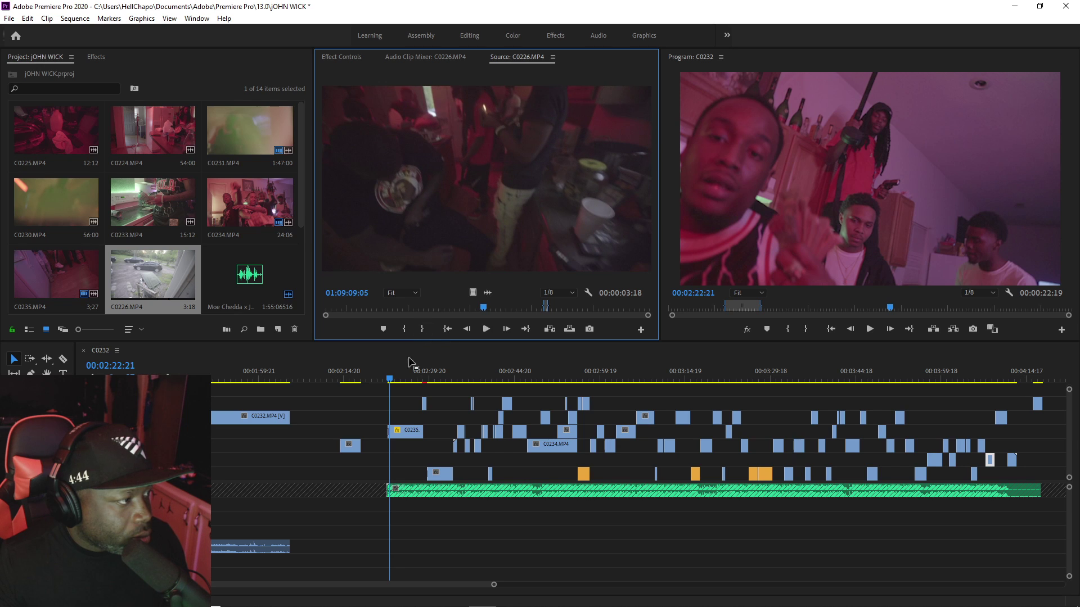
Step: Play back the song's opening shots in the C0232 sequence, through the slowed C0235 clip and the C0231 clip
click(389, 379)
key(space)
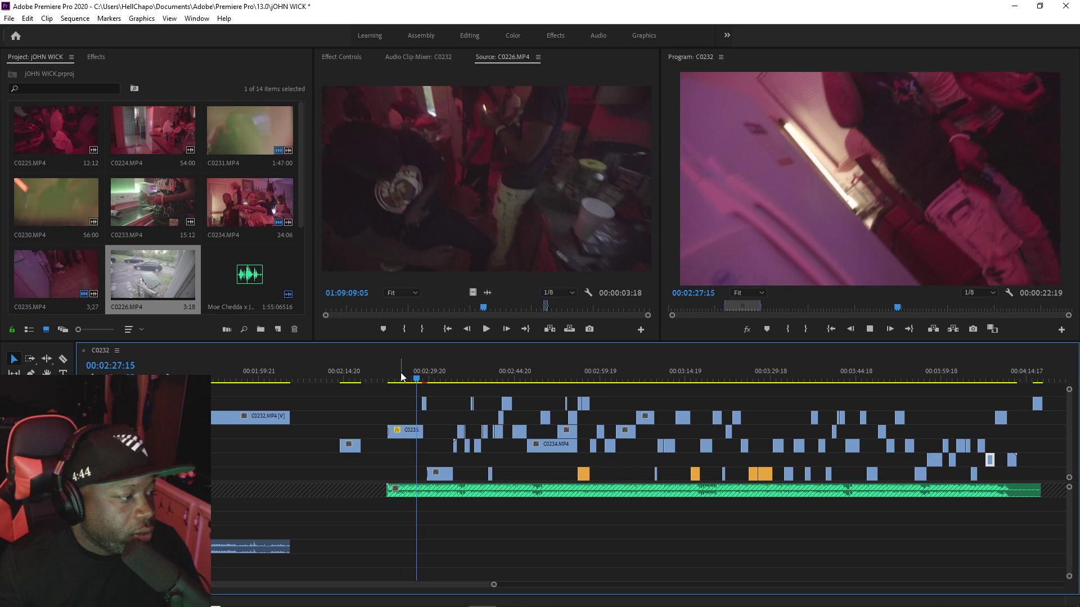
key(space)
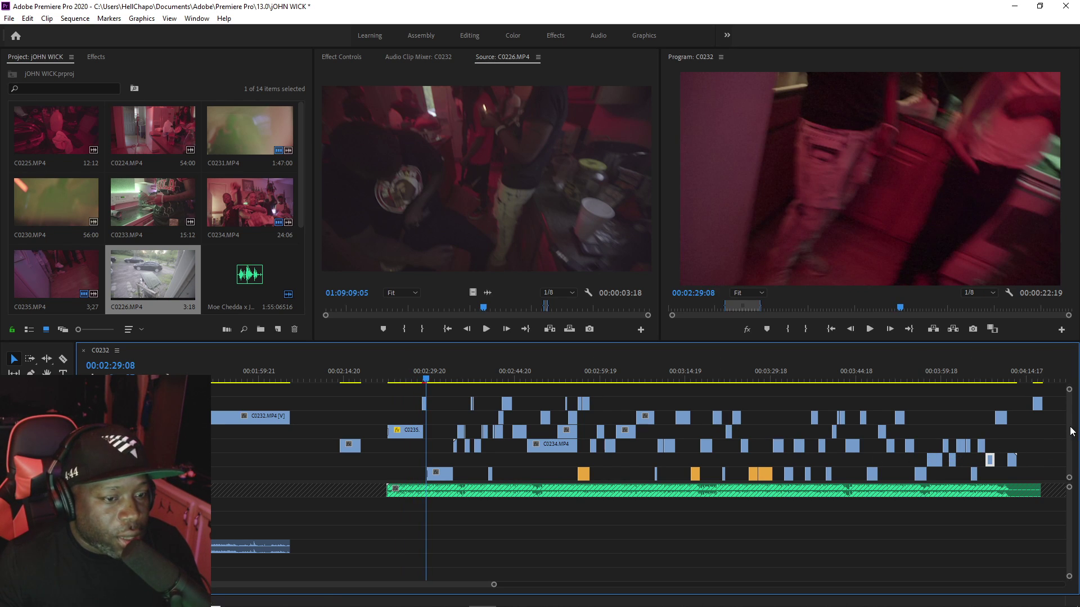
scroll(1071, 432, up, 2)
drag(494, 586, 365, 586)
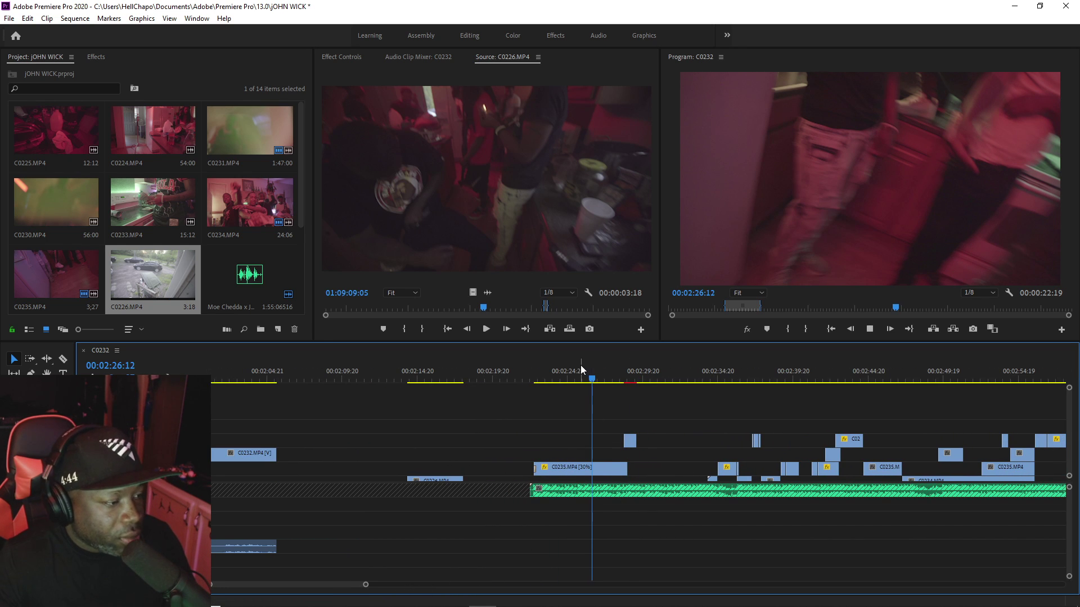
key(space)
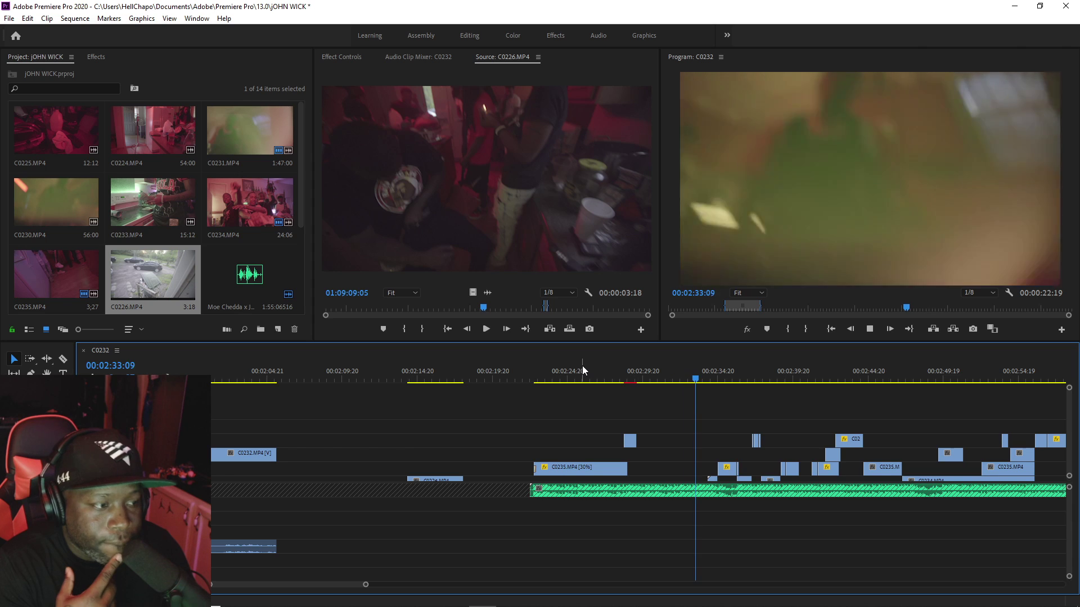
scroll(1072, 419, down, 2)
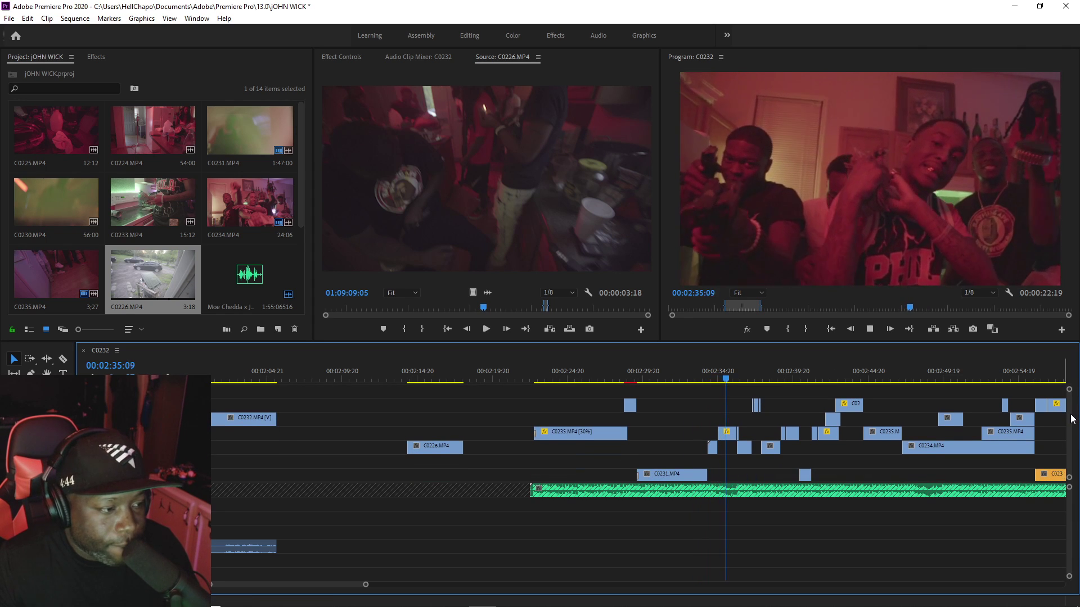
Step: Save the project and play back the edit from 00:02:32:06 to about 00:02:56:00
drag(637, 379, 658, 396)
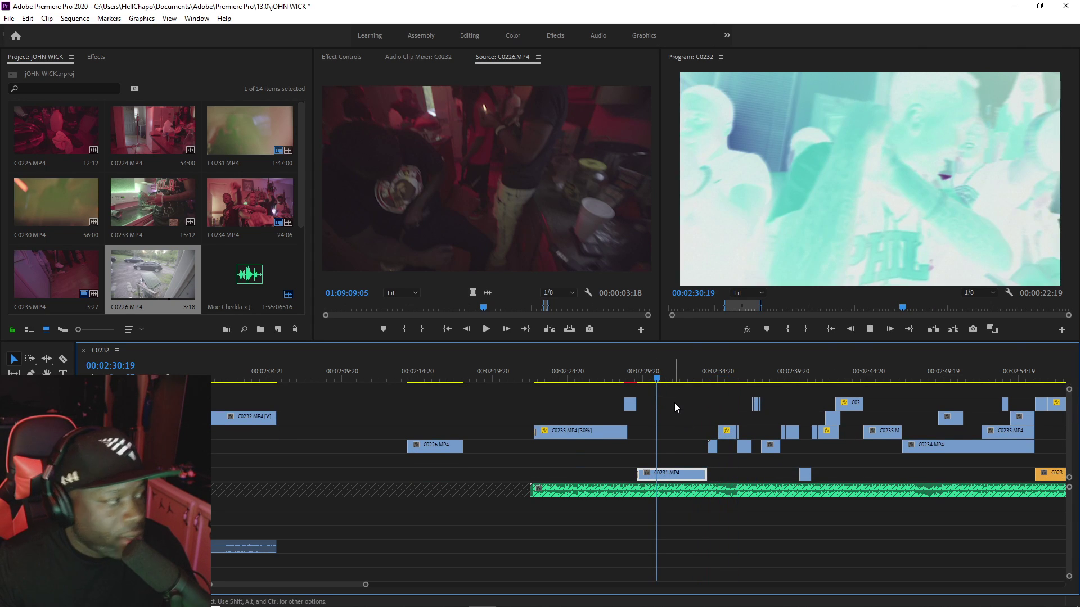
click(680, 381)
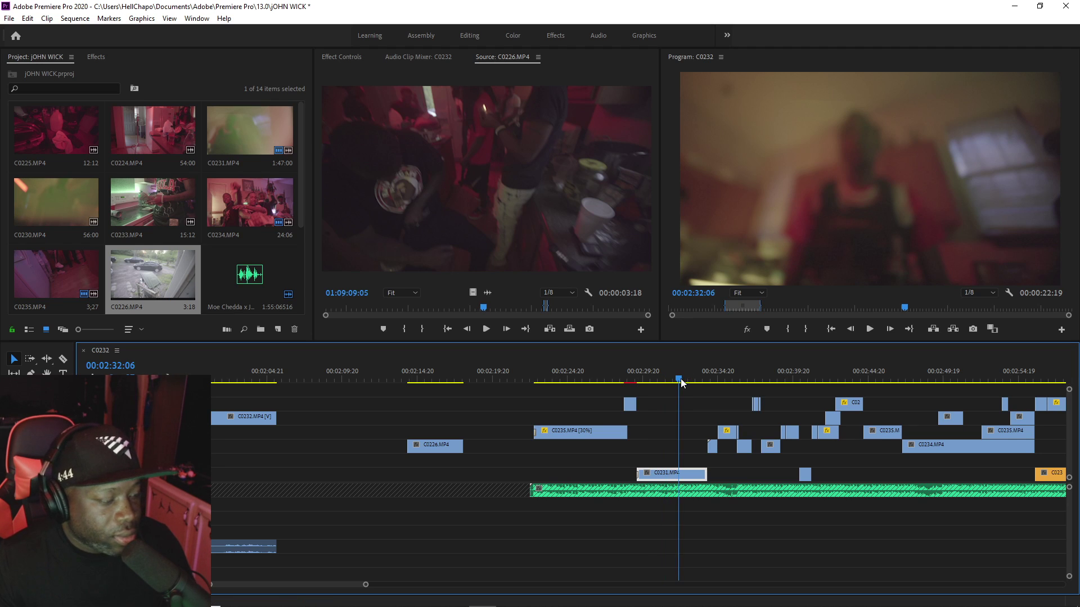
key(ctrl+s)
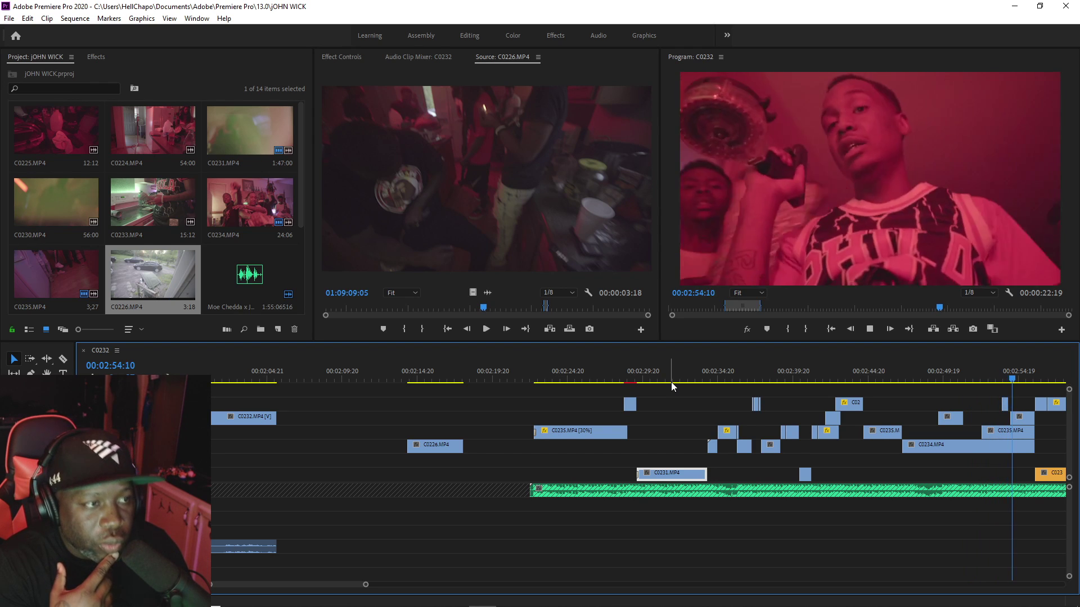
key(space)
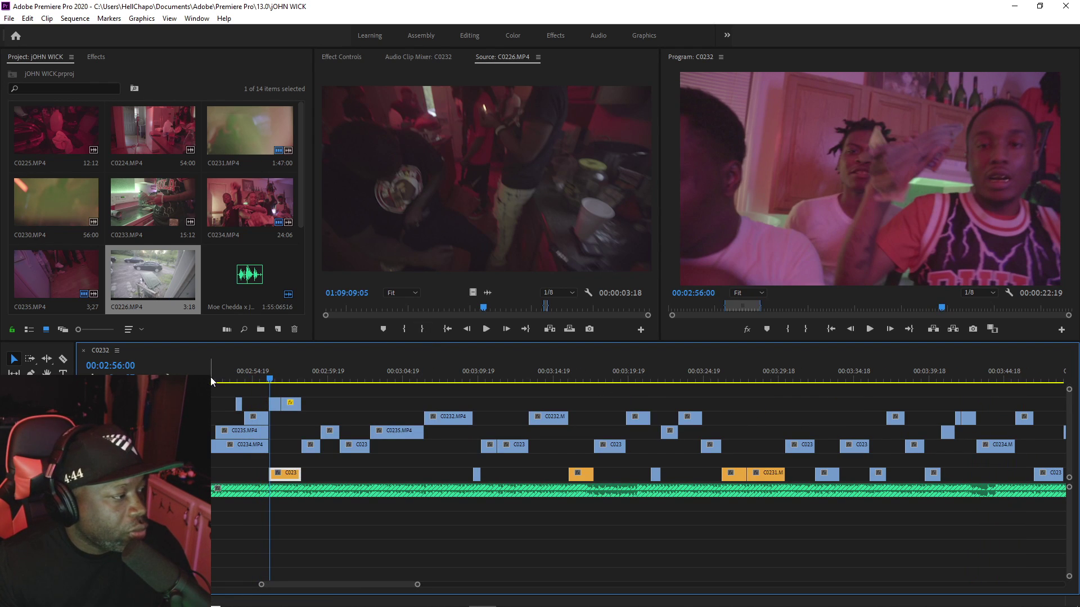
Step: Extend the end of the short slowed C0235 clip near 00:02:53:18 to overlap the start of the next C0232 clip
click(228, 378)
drag(417, 585, 357, 586)
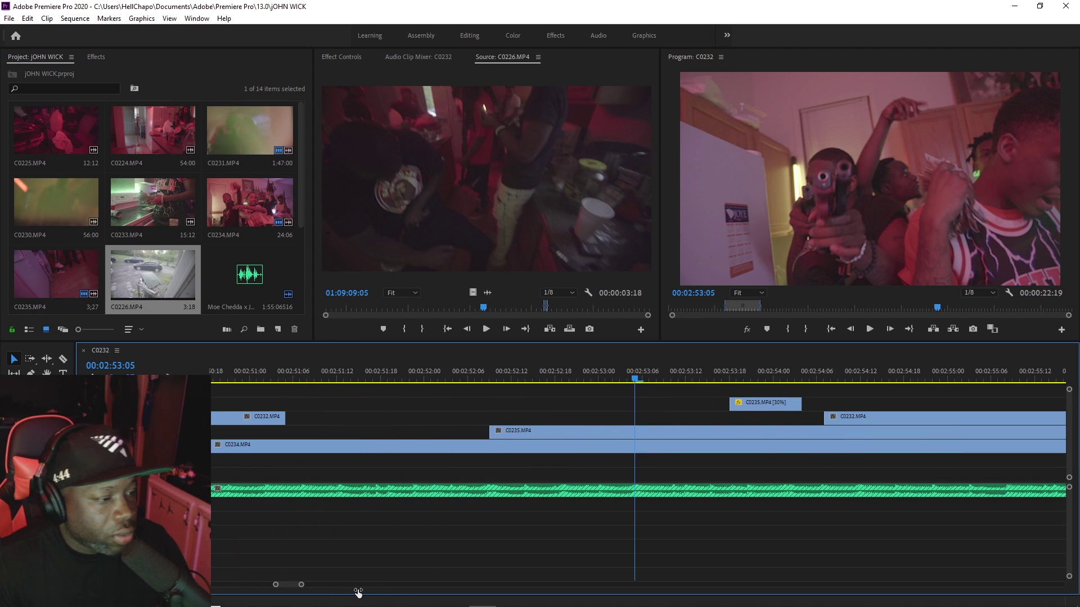
drag(702, 400, 721, 407)
click(653, 371)
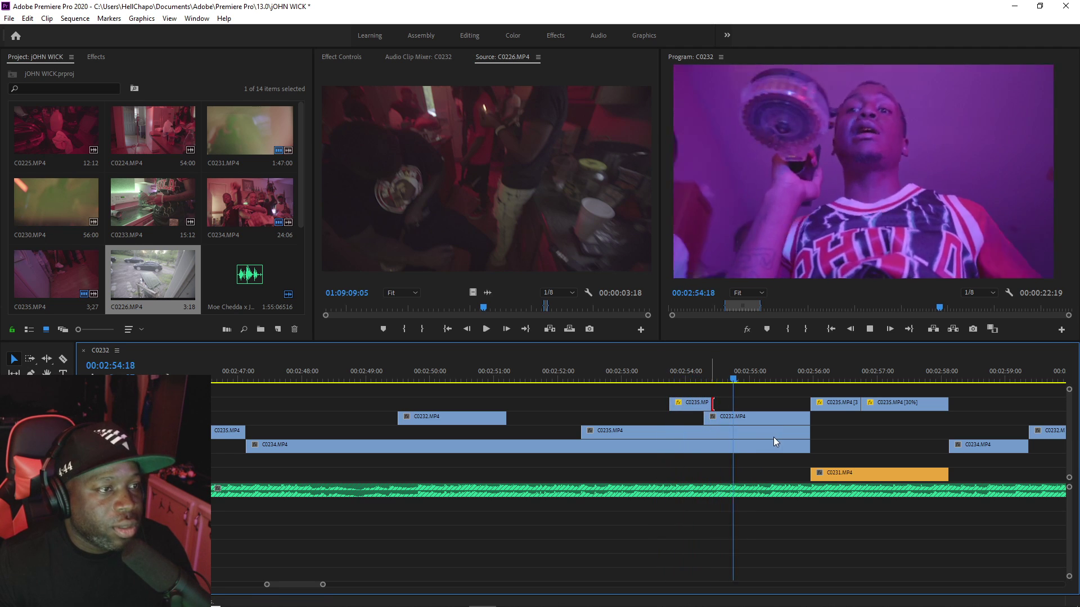
Step: Trim the lower C0235 clip to end where the short slowed clip starts, and the C0234 clip to end where C0235 starts
key(space)
drag(805, 427, 669, 429)
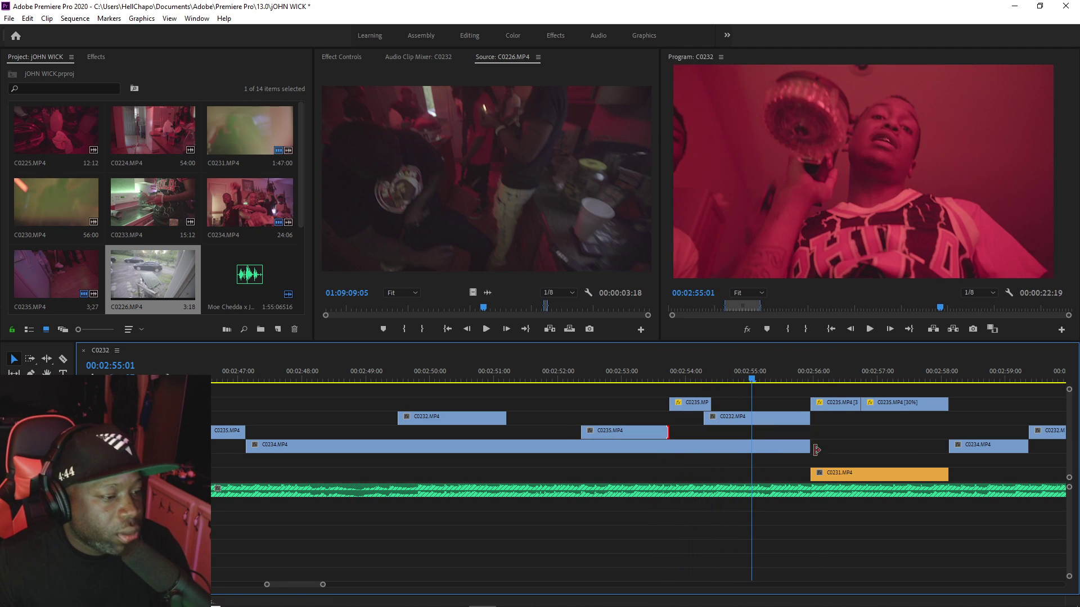
drag(810, 445, 581, 445)
Step: Split the C0234 clip at the end of the C0232 clip above it, trim away the covered section, and save the project
key(c)
click(507, 445)
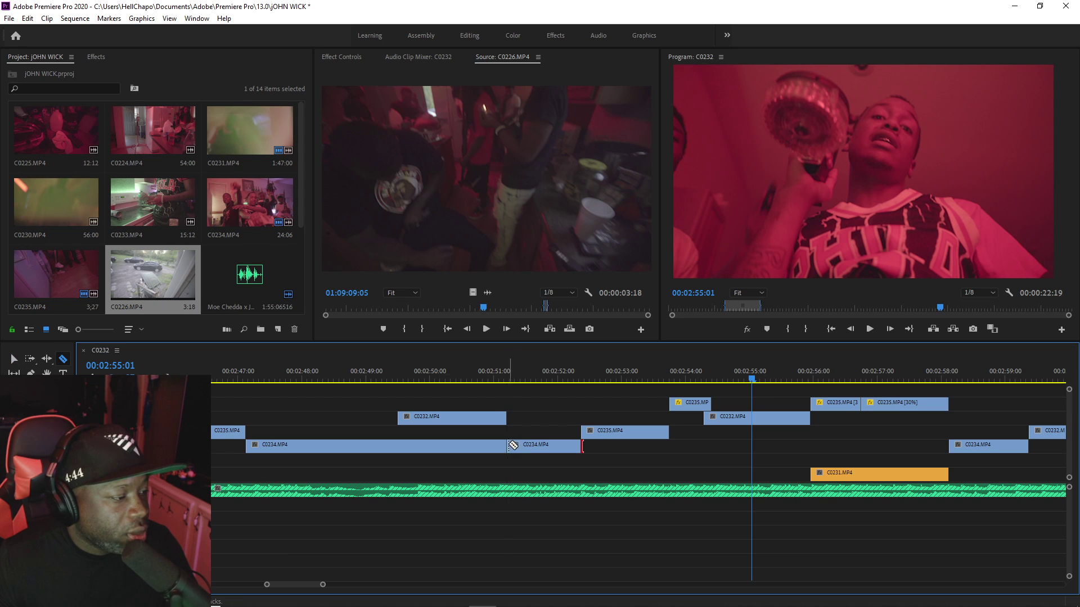
drag(502, 445, 397, 445)
key(ctrl+s)
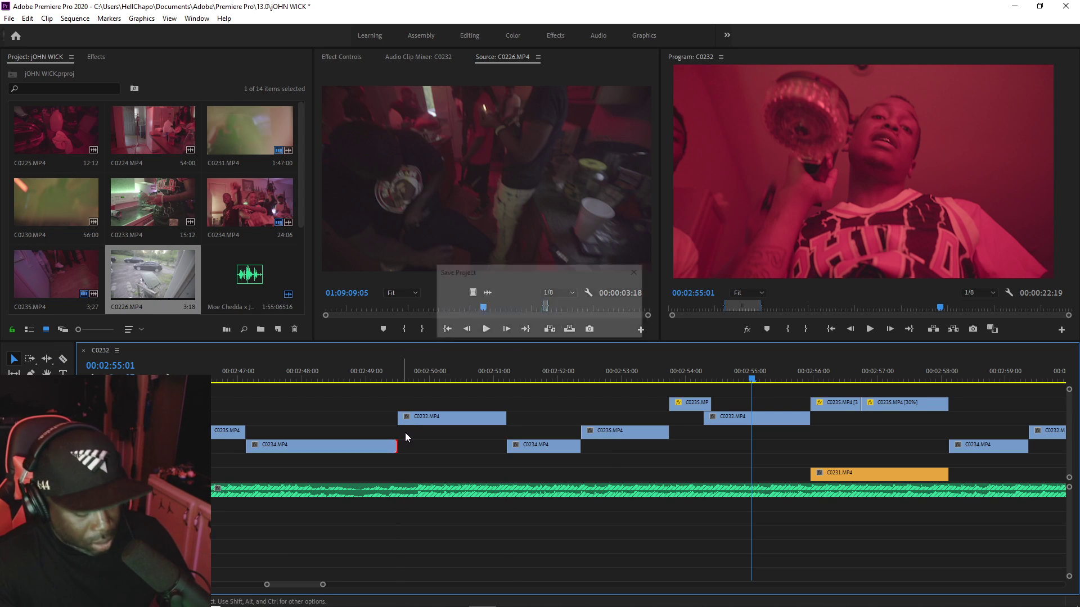
Step: Play back the edit from 00:02:40:22, and replay it from the end of the first C0231 clip to about 00:03:12:12
key(minus)
key(minus)
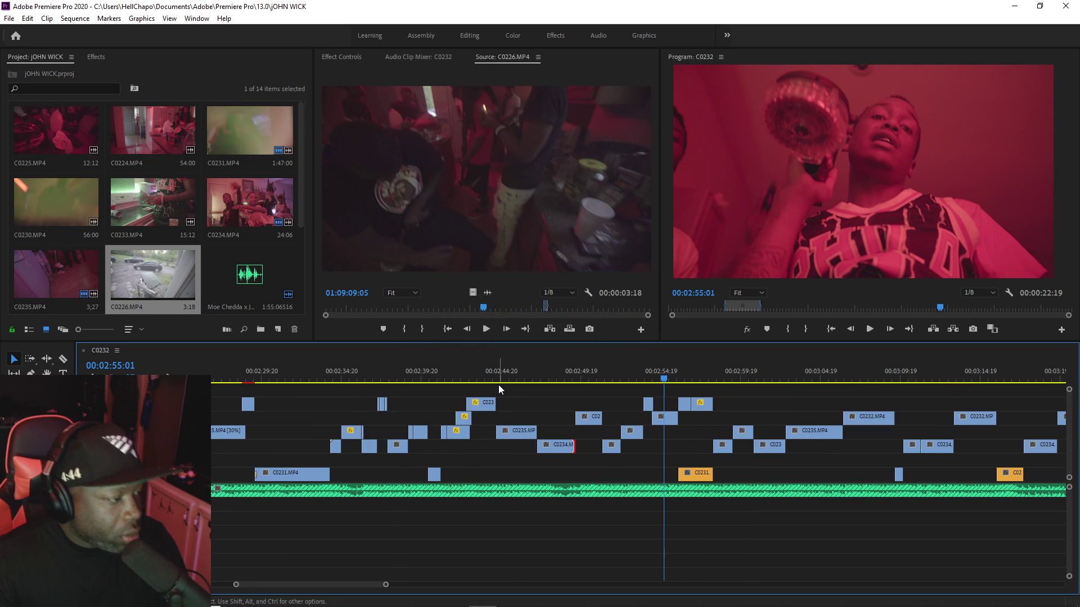
click(439, 376)
key(space)
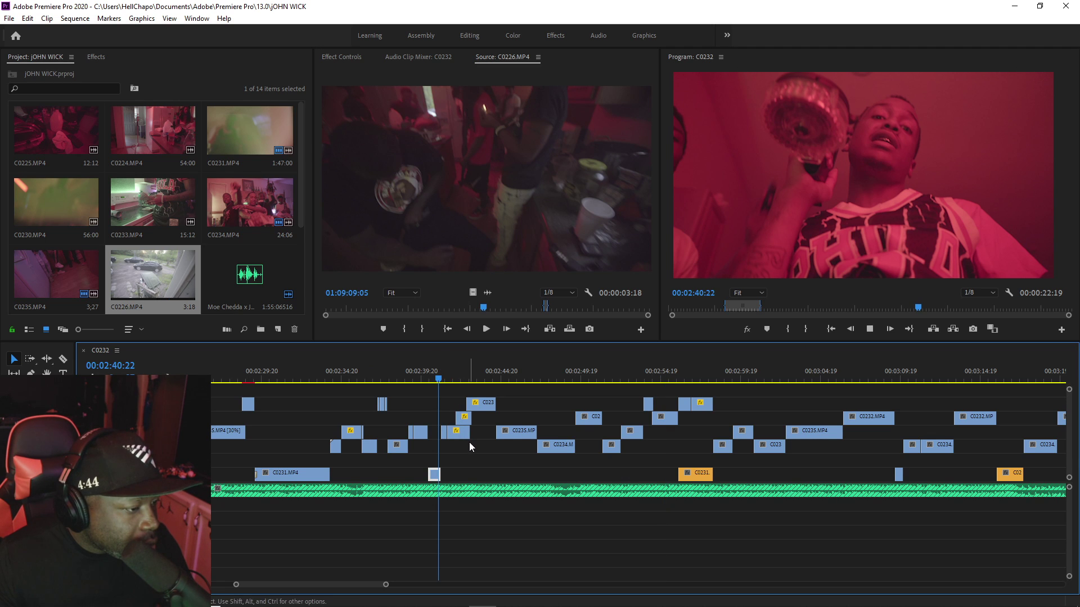
click(316, 378)
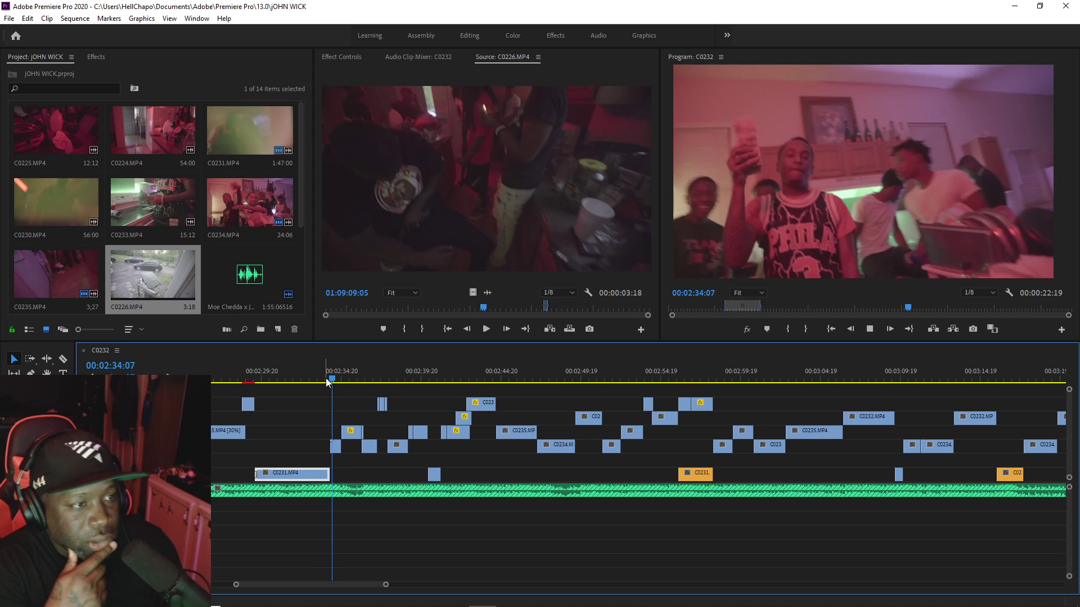
key(space)
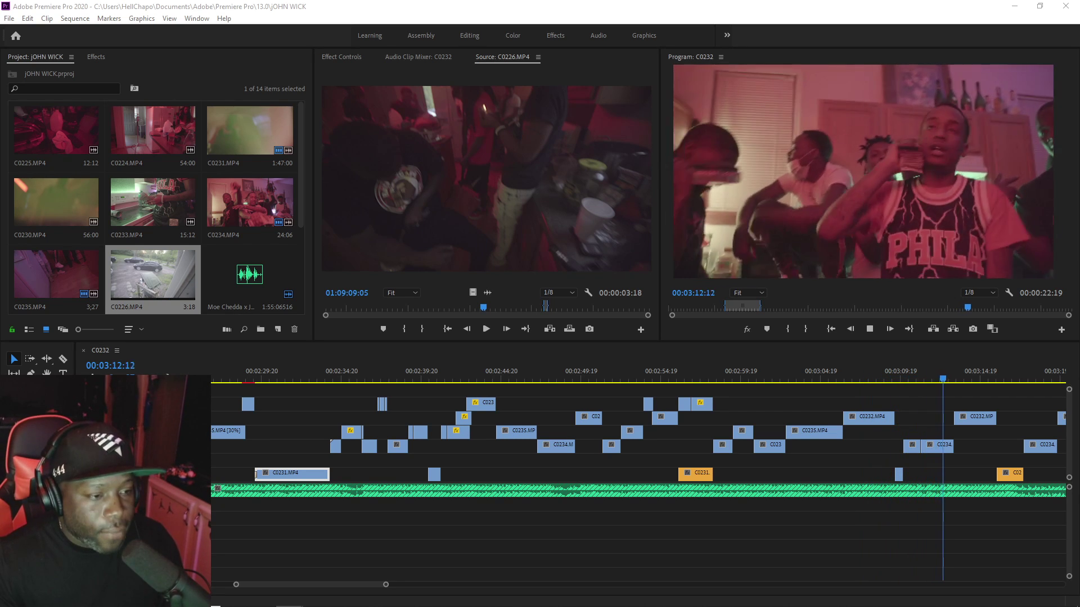
Step: Review the cuts after 00:03:08:22 and extend the end of the short C0231 clip to about 00:03:10:17
click(886, 374)
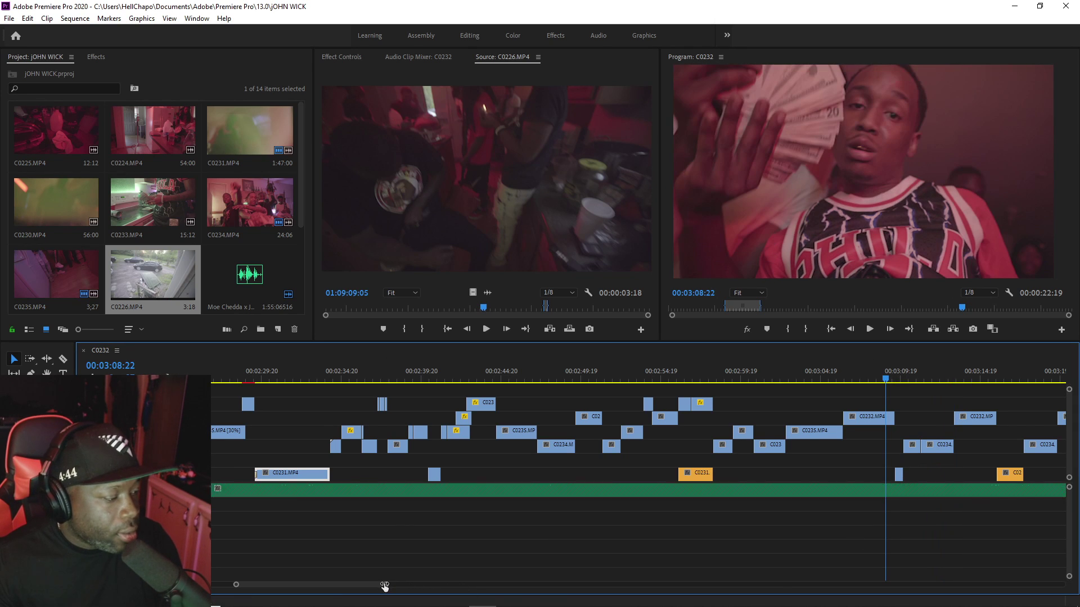
key(=)
key(=)
key(=)
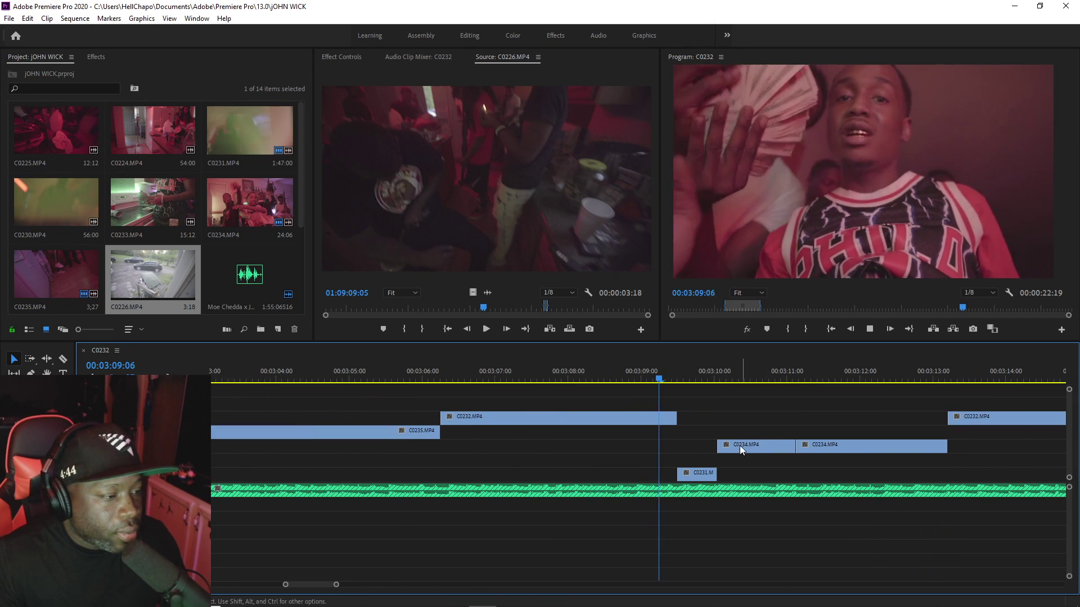
click(709, 474)
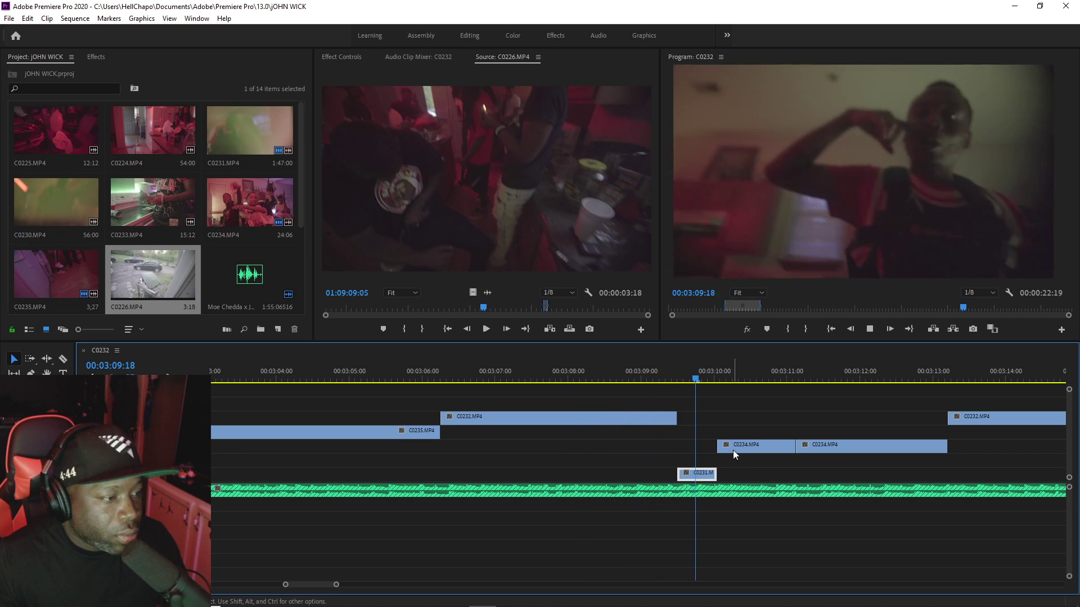
click(734, 450)
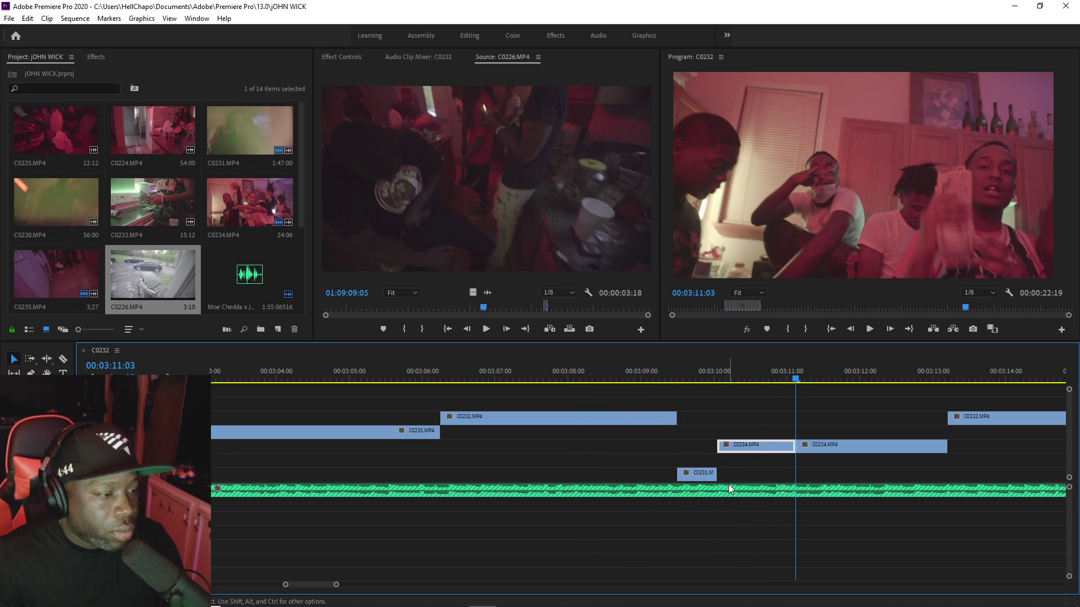
drag(716, 474, 767, 471)
Step: Try deleting the first C0234 clip after the extended C0231 clip, play back the section, and undo the deletion
click(759, 448)
key(Delete)
click(683, 378)
key(space)
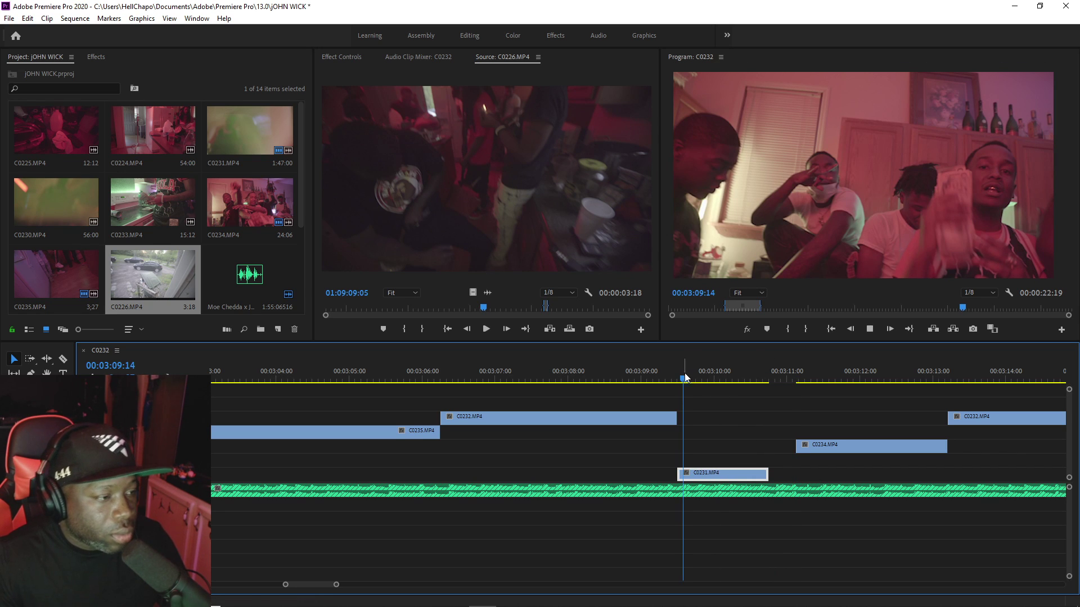
key(space)
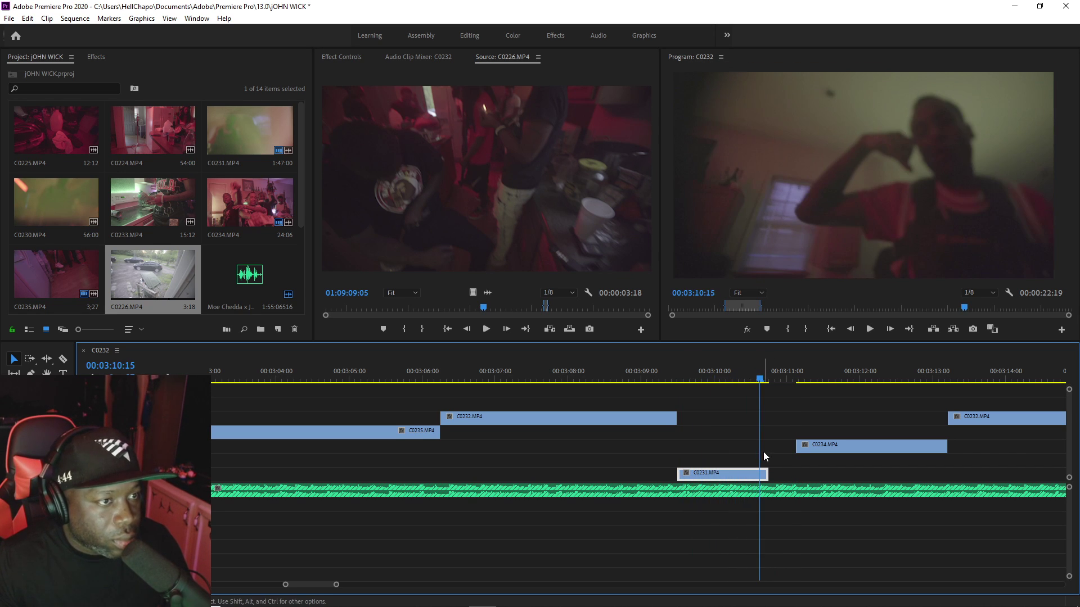
key(ctrl+z)
Step: Trim the start of the first C0234 clip to meet the end of the extended C0231 clip, playing back the transition
click(690, 380)
drag(719, 447, 744, 446)
key(space)
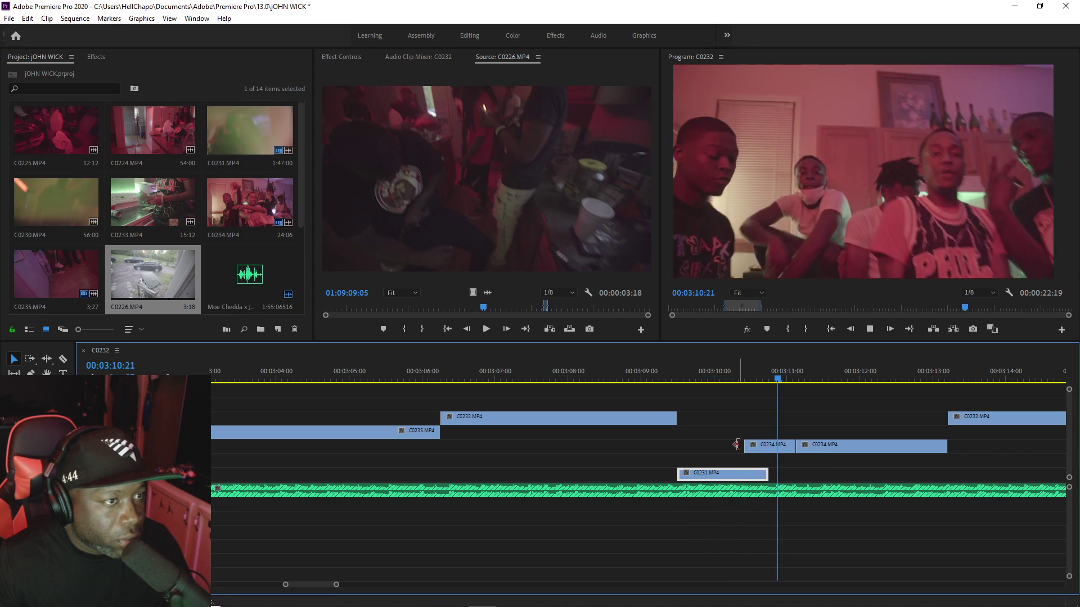
drag(736, 445, 762, 445)
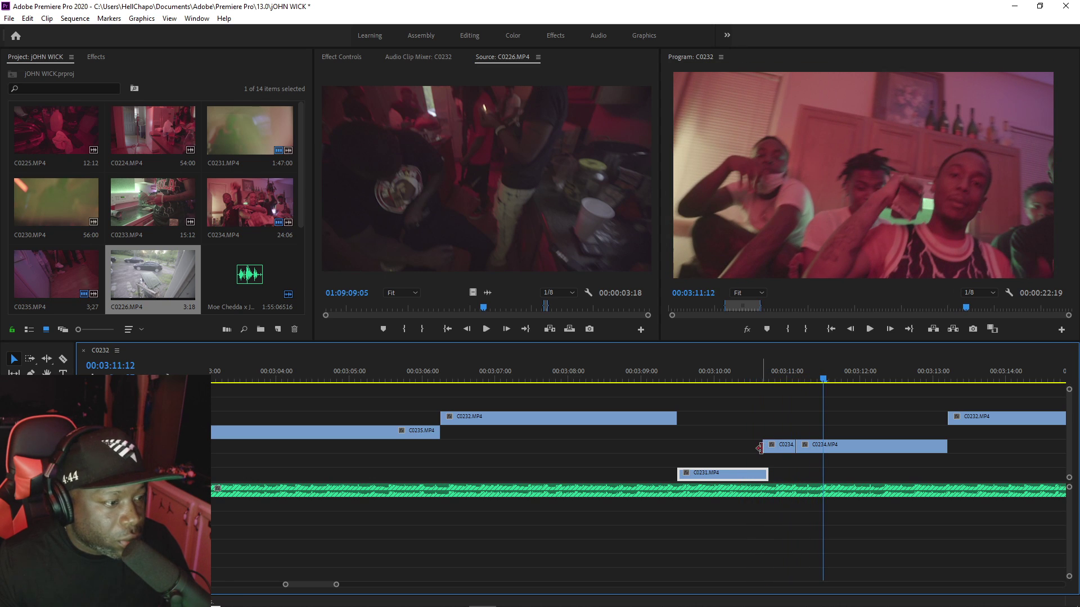
click(766, 376)
drag(763, 445, 769, 446)
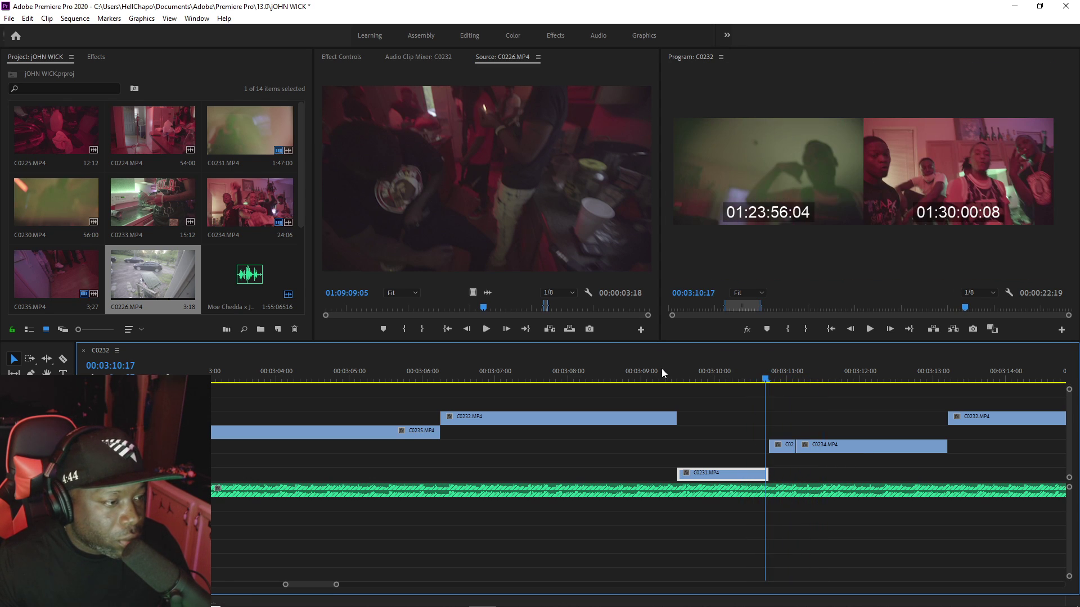
Step: Play back the trimmed transition from 00:03:10:17 into the C0234 clips and save the project
key(space)
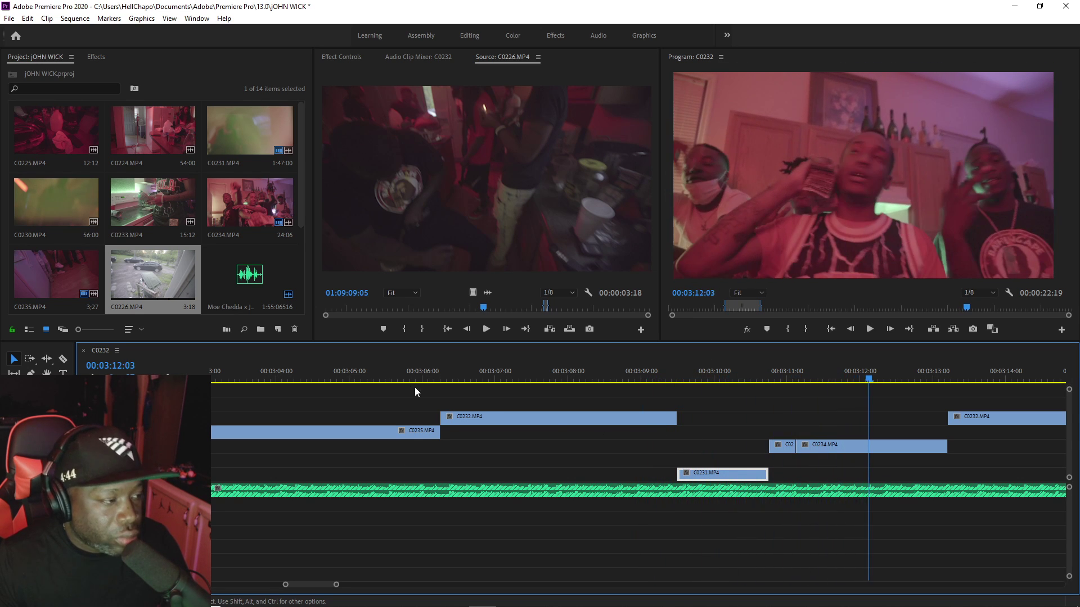
key(ctrl+s)
Step: Review the edit briefly from 00:03:06:13, and play it back from 00:02:58:17 through to about 00:04:11:23
key(minus)
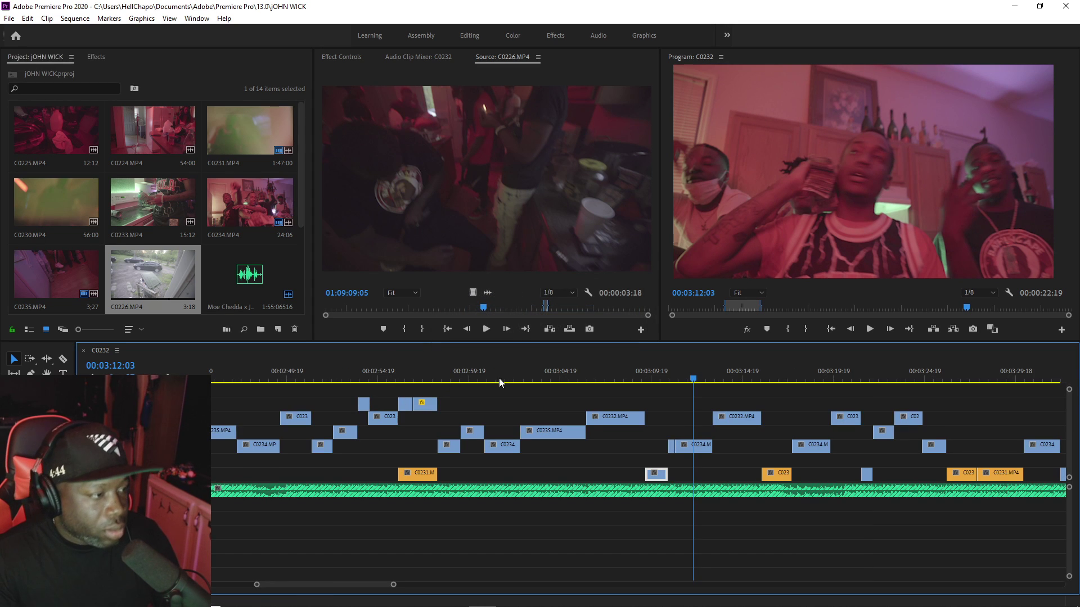
click(592, 371)
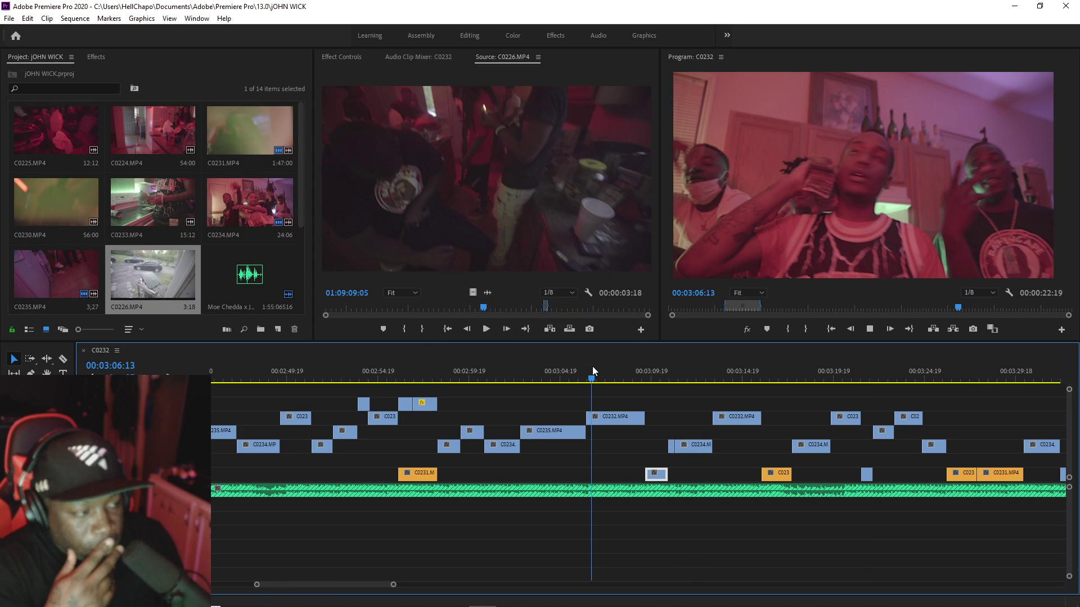
key(space)
key(space)
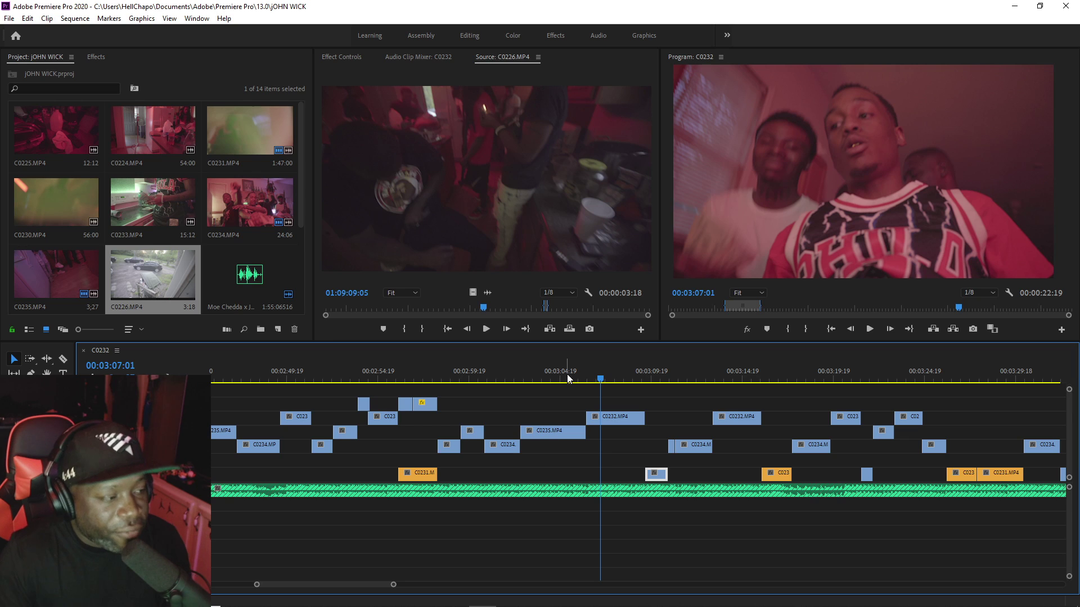
click(450, 379)
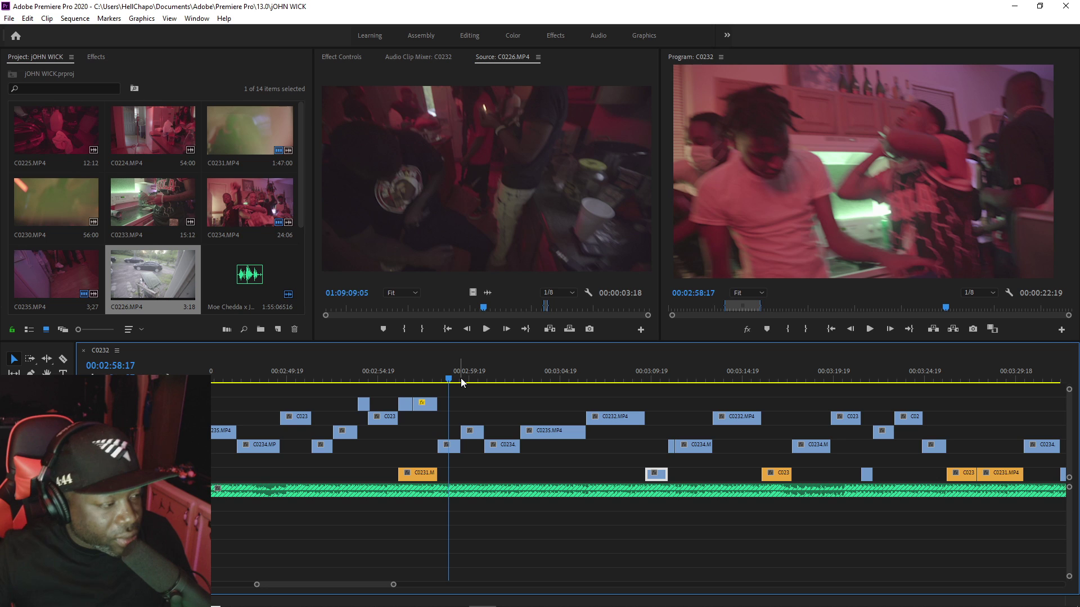
key(space)
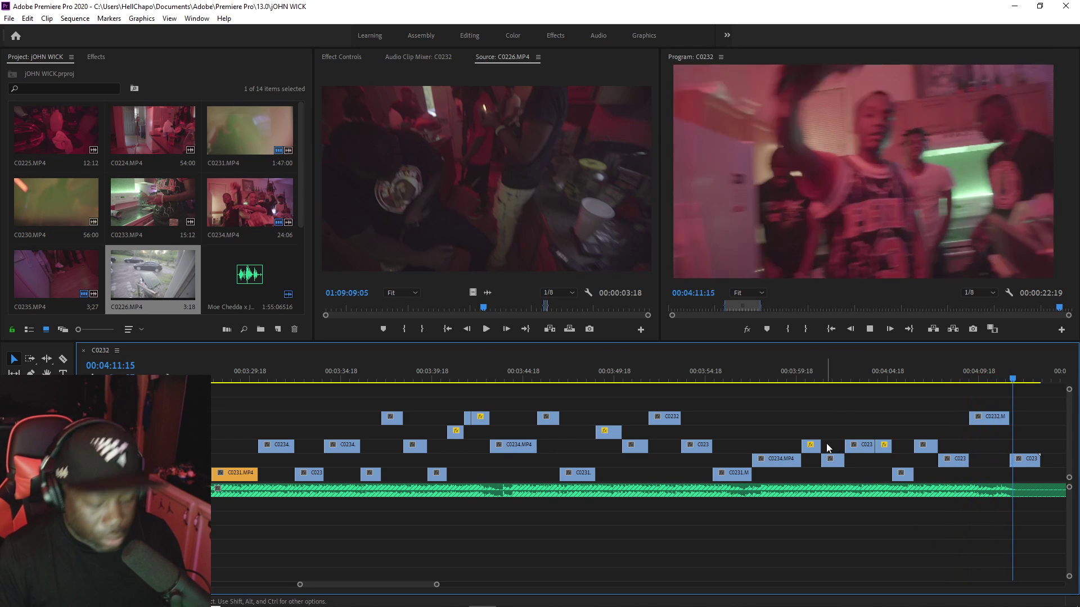
key(space)
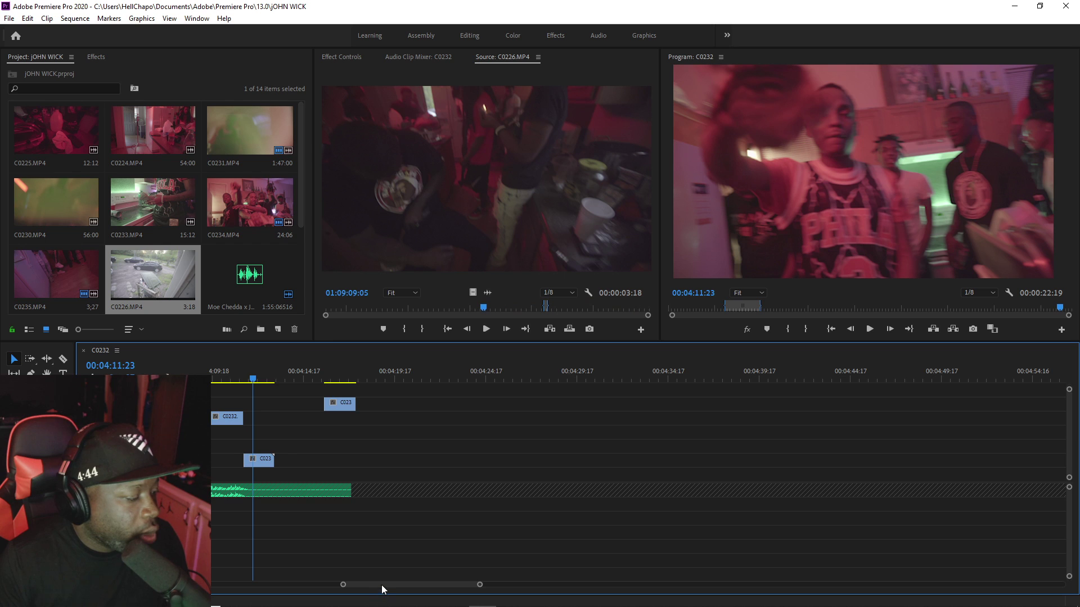
Step: Return to the opening section of the song and review the cuts between 00:02:28:12 and 00:02:35:09
drag(382, 585, 288, 589)
drag(362, 585, 418, 585)
drag(630, 371, 706, 370)
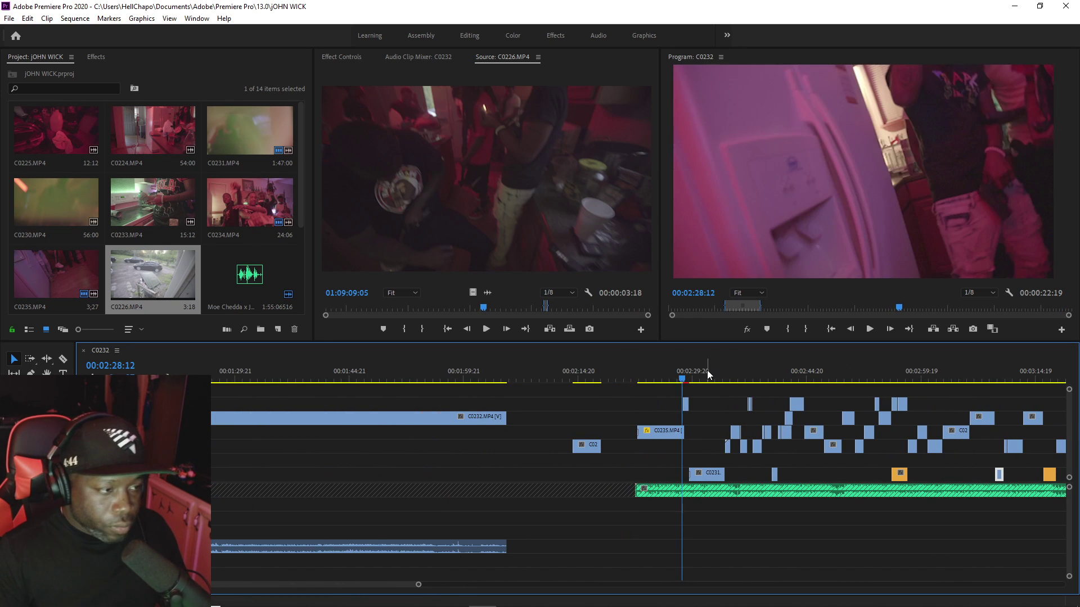
click(730, 375)
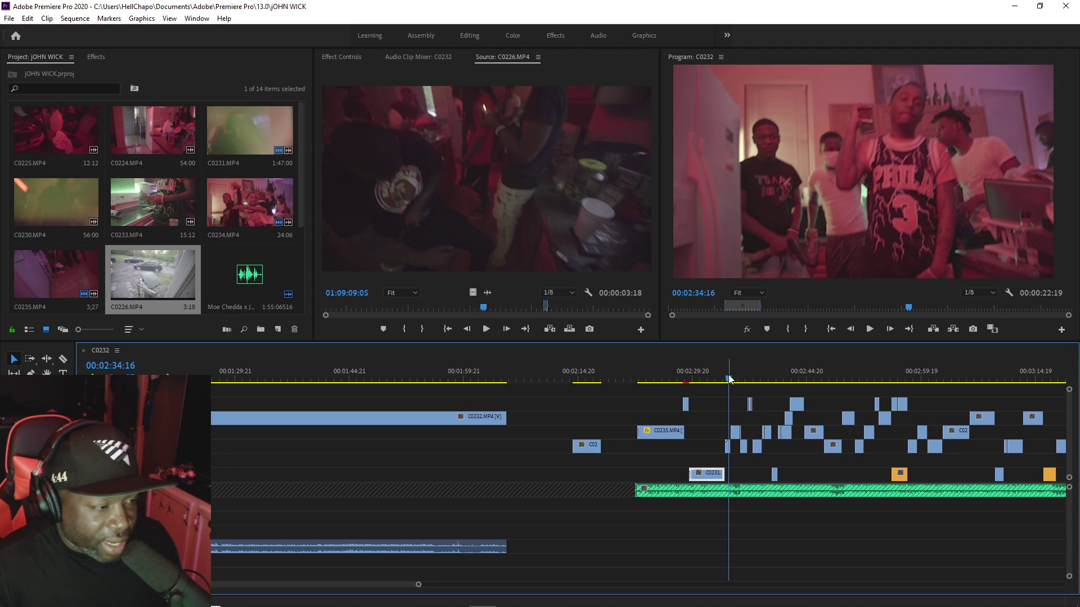
key(space)
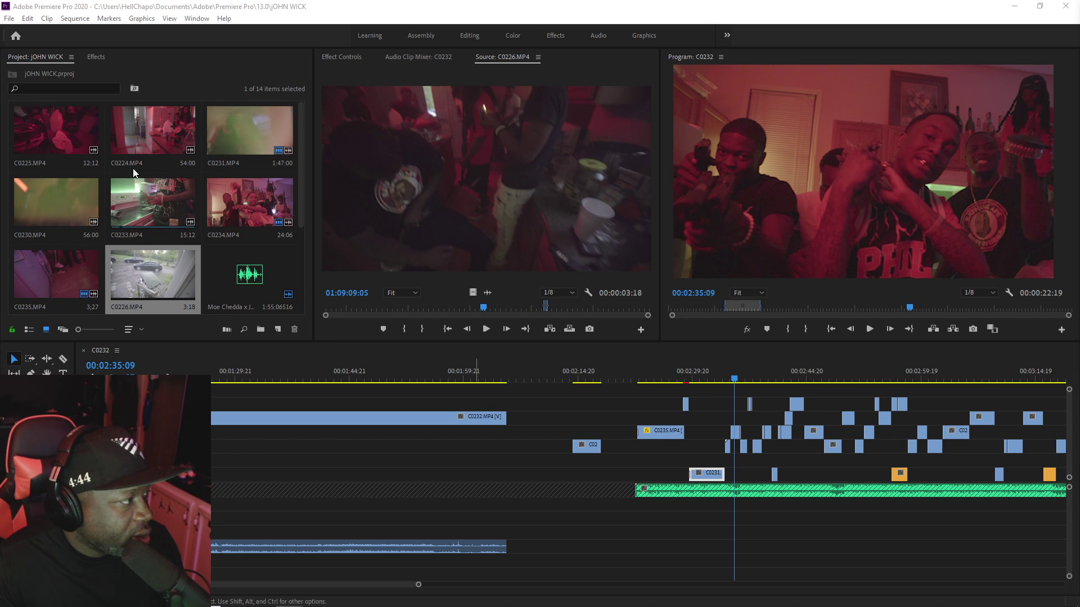
click(723, 376)
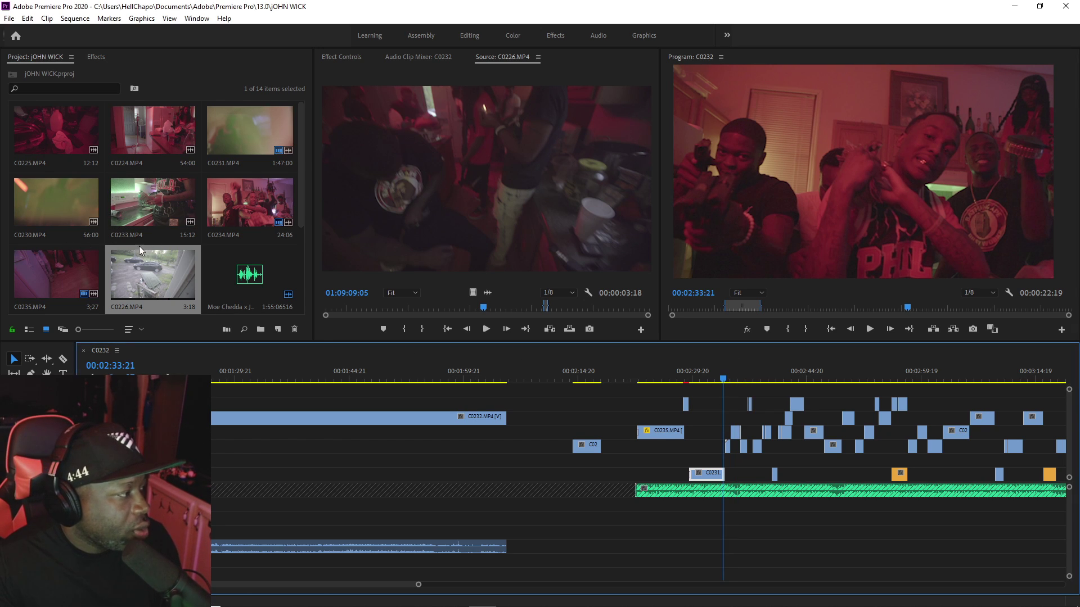
Step: Load C0230.MP4 into the source monitor, find the blurred shot of the person, and mark its in point at about 01:22:36:23
double_click(58, 190)
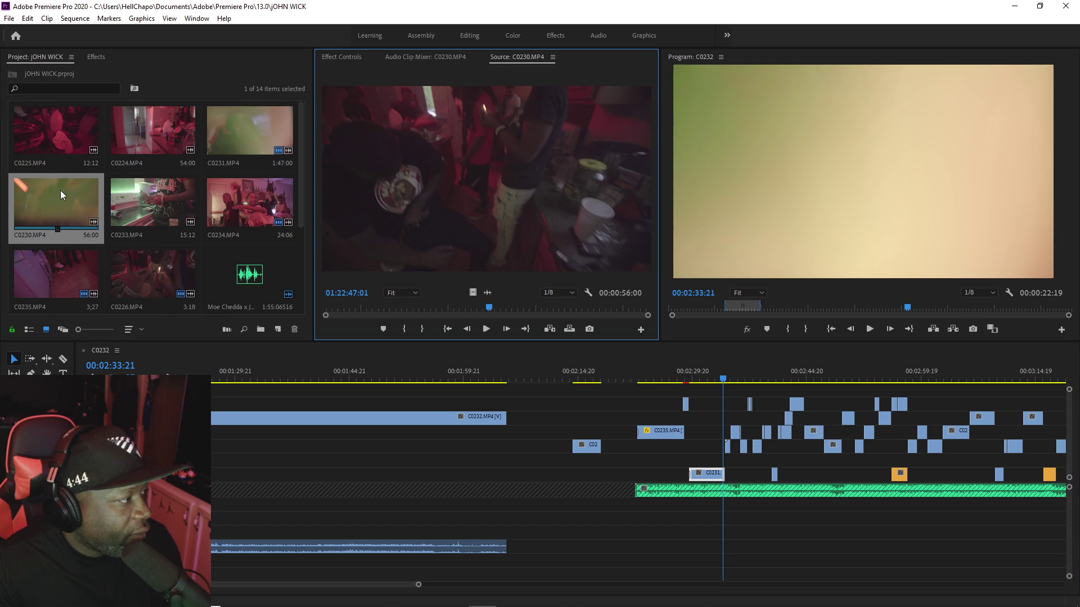
key(space)
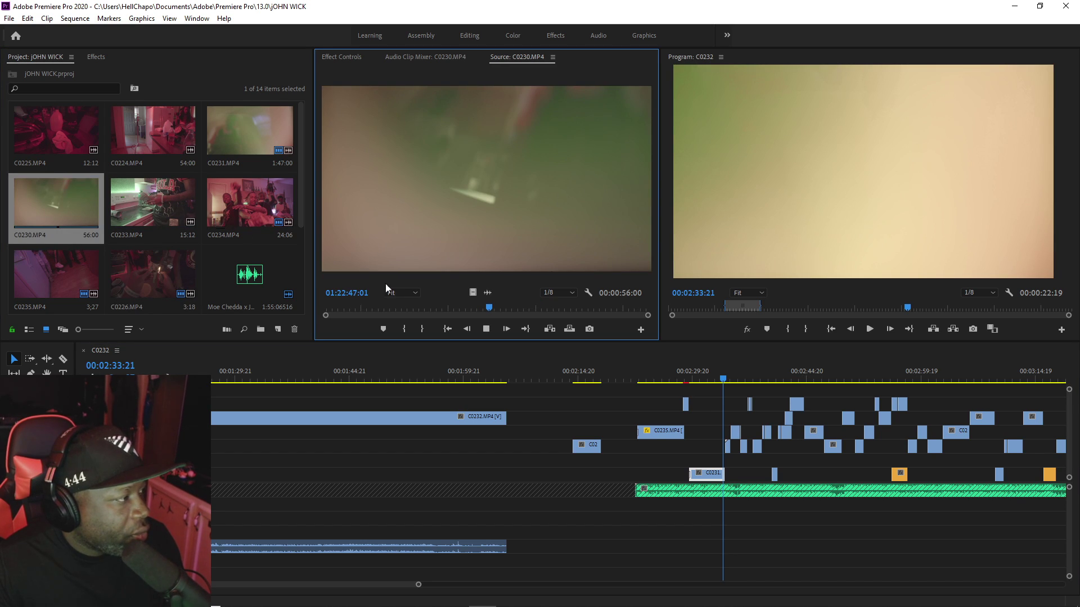
click(396, 308)
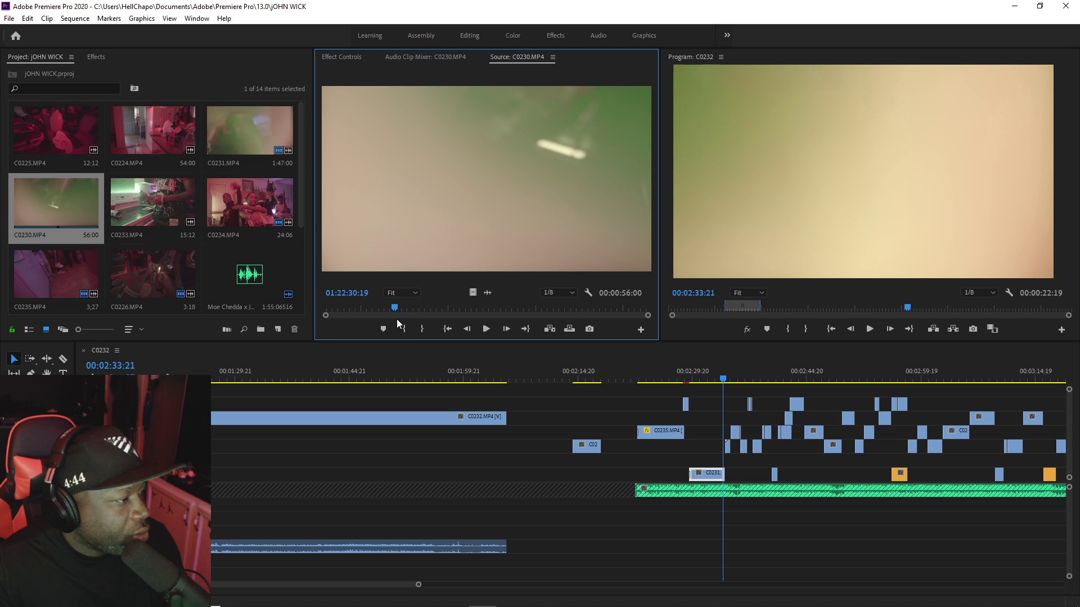
click(405, 329)
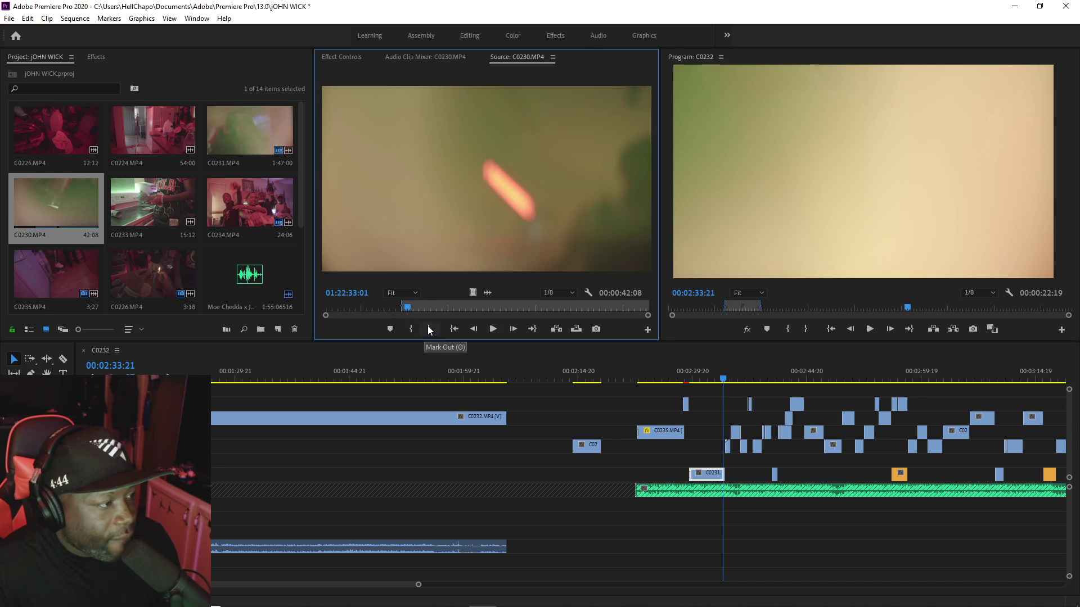
click(411, 307)
mouse_move(413, 307)
mouse_down()
mouse_move(484, 307)
mouse_move(429, 309)
mouse_up()
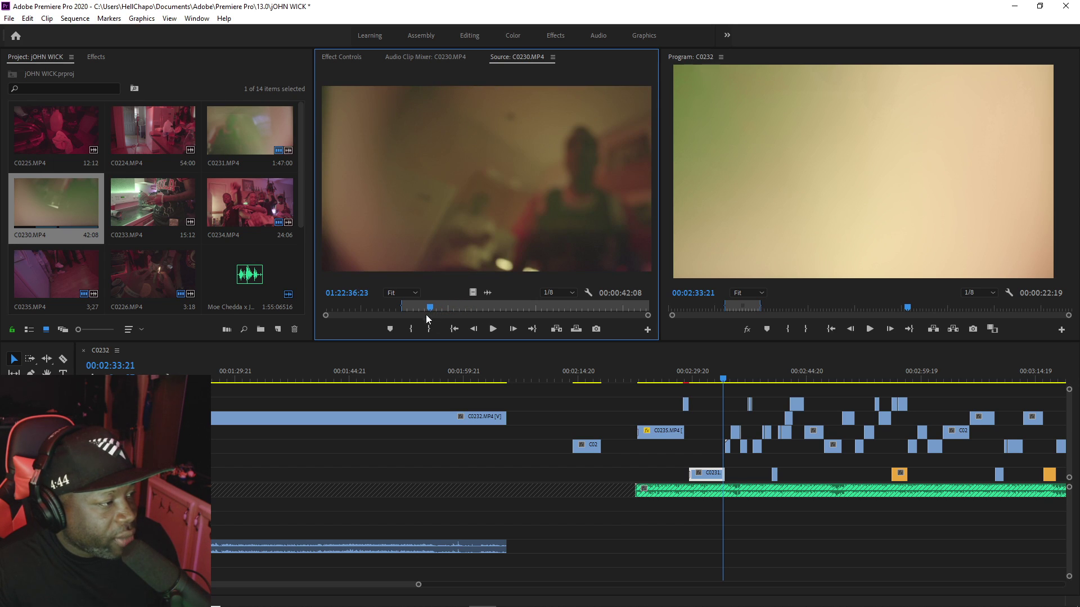
click(415, 329)
key(space)
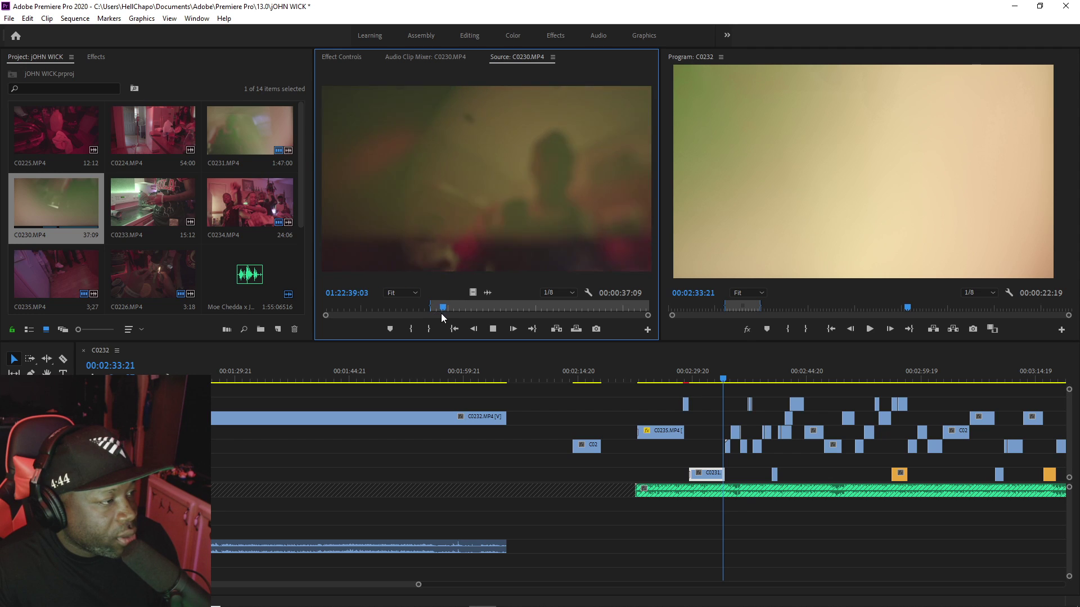
Step: Skim through the footage of C0231.MP4 and C0224.MP4 in the source monitor for a usable cutaway shot
double_click(238, 134)
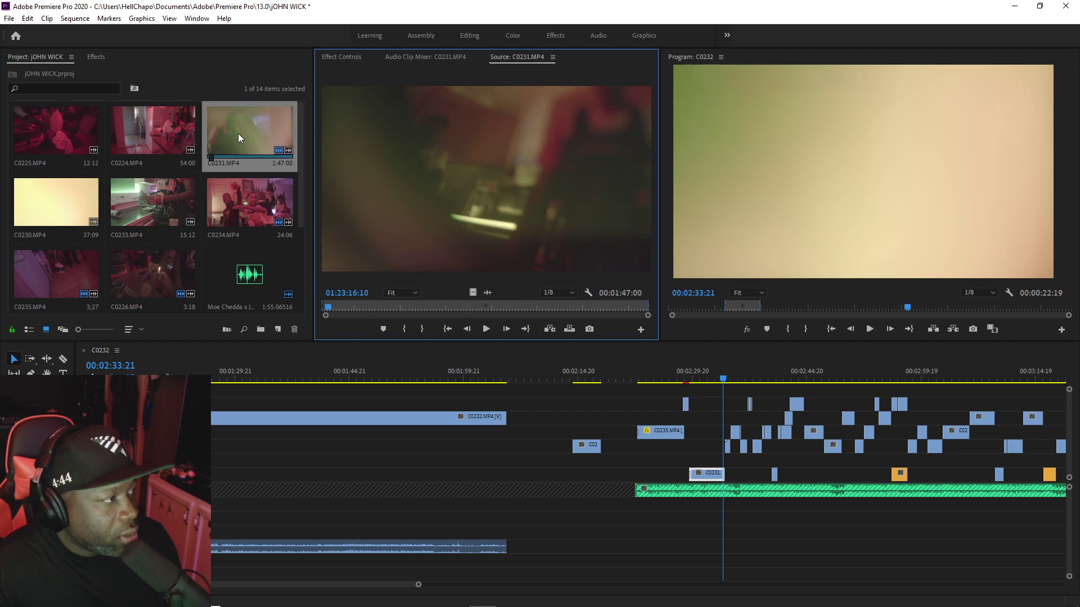
click(382, 308)
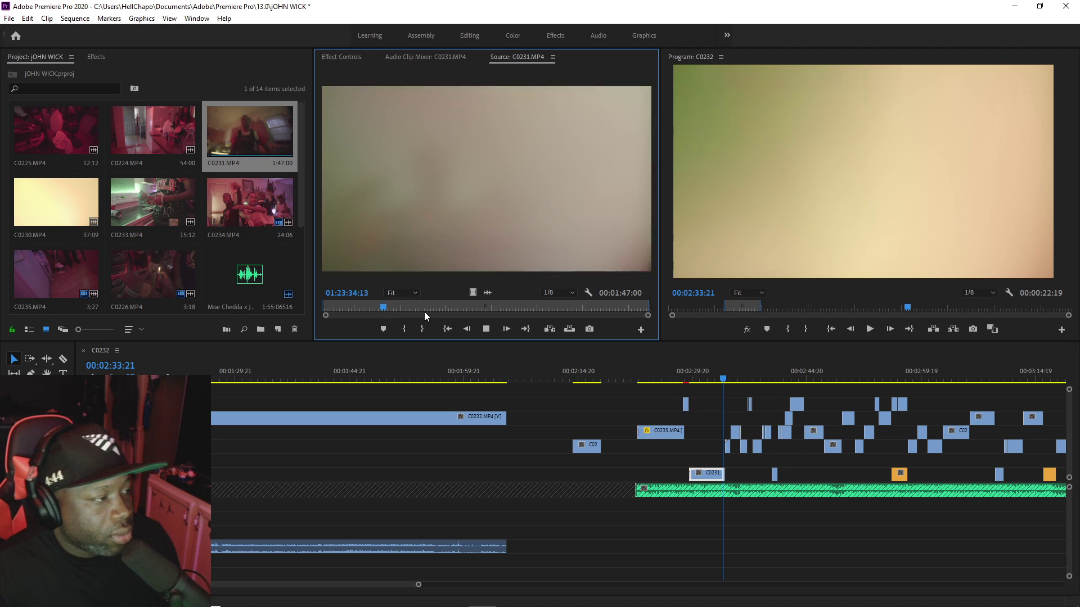
click(427, 308)
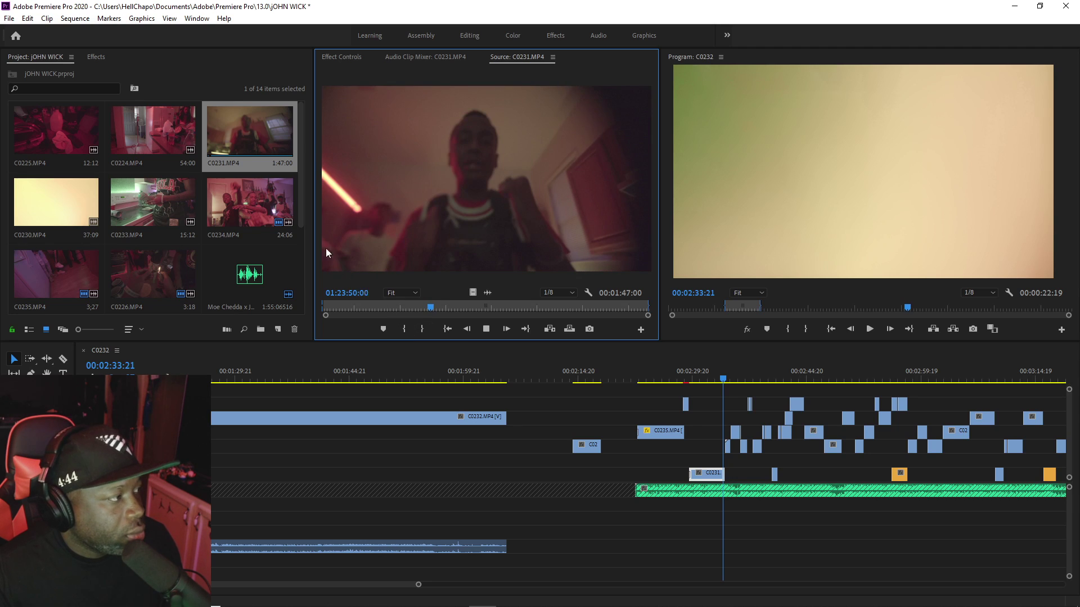
key(space)
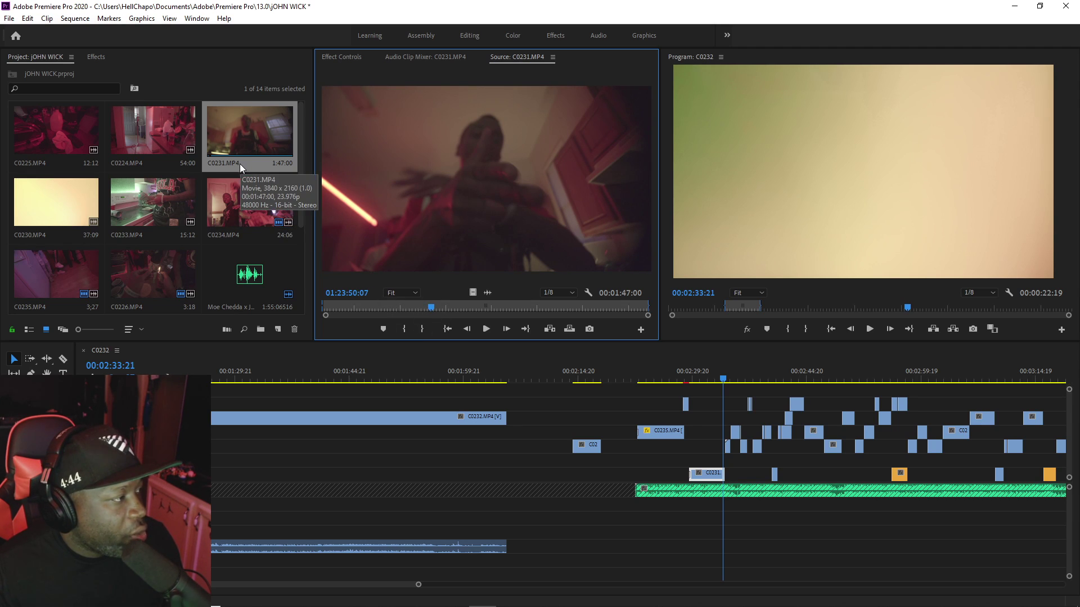
key(space)
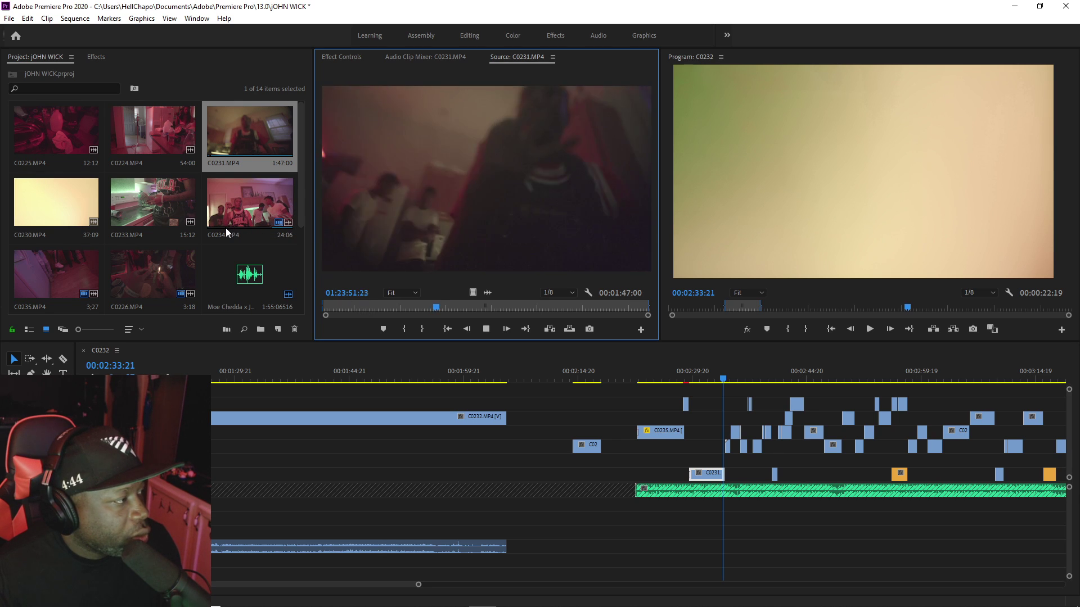
key(space)
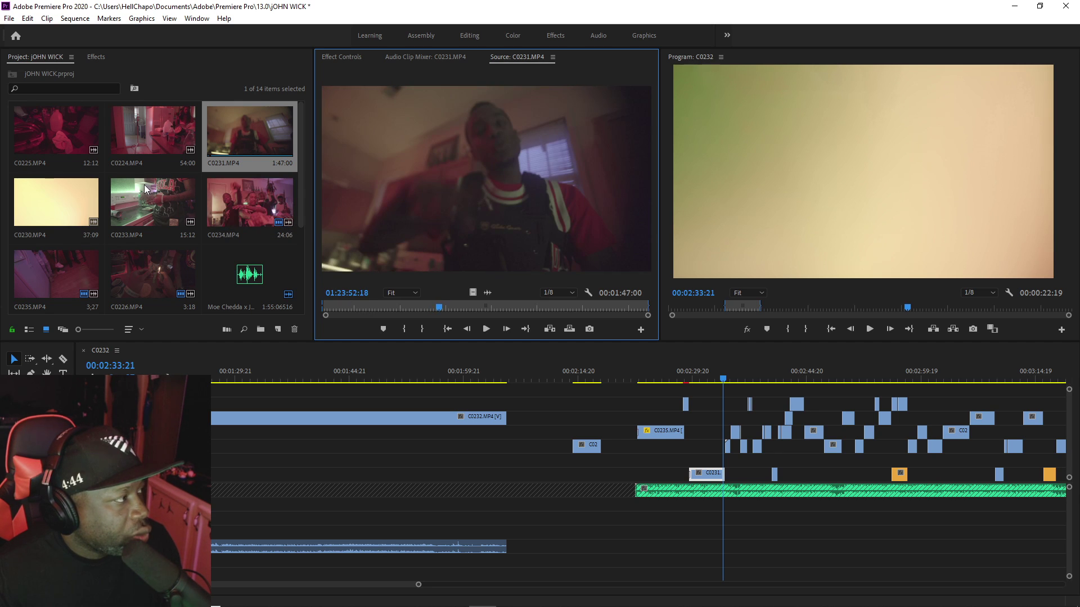
click(154, 138)
drag(154, 138, 382, 263)
click(527, 308)
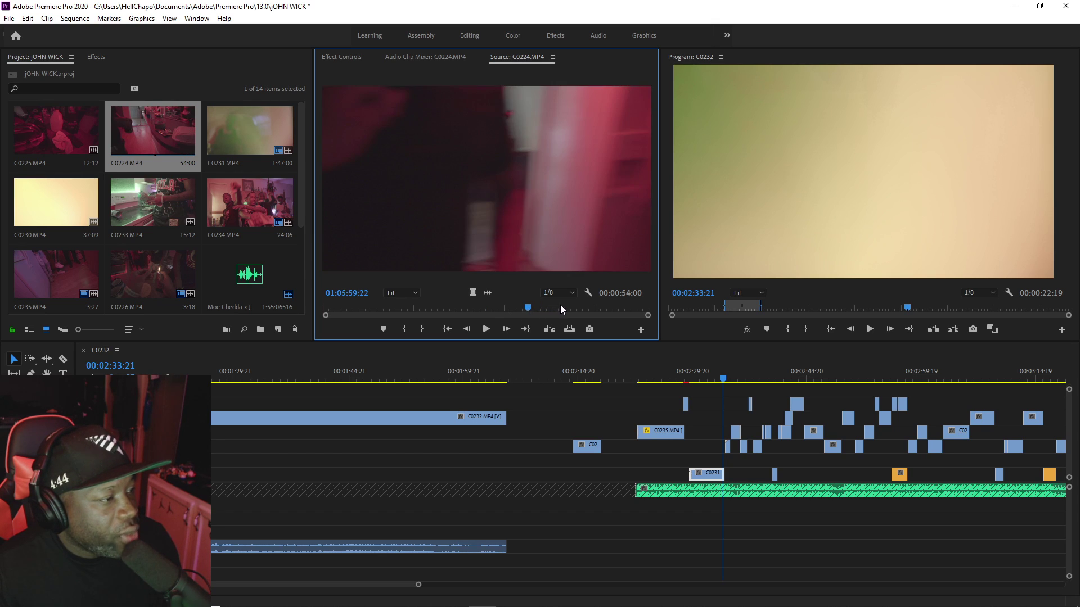
click(611, 309)
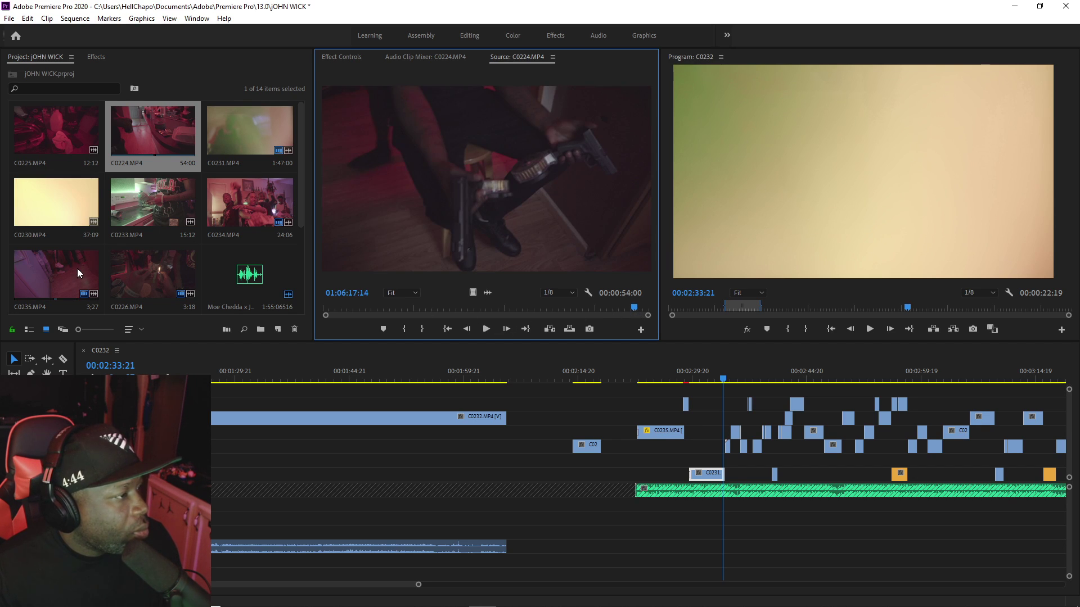
Step: Load C0227.MP4 into the source monitor, locate the shot of the TV and remote, and mark an in point at 01:12:48:03
scroll(84, 268, down, 2)
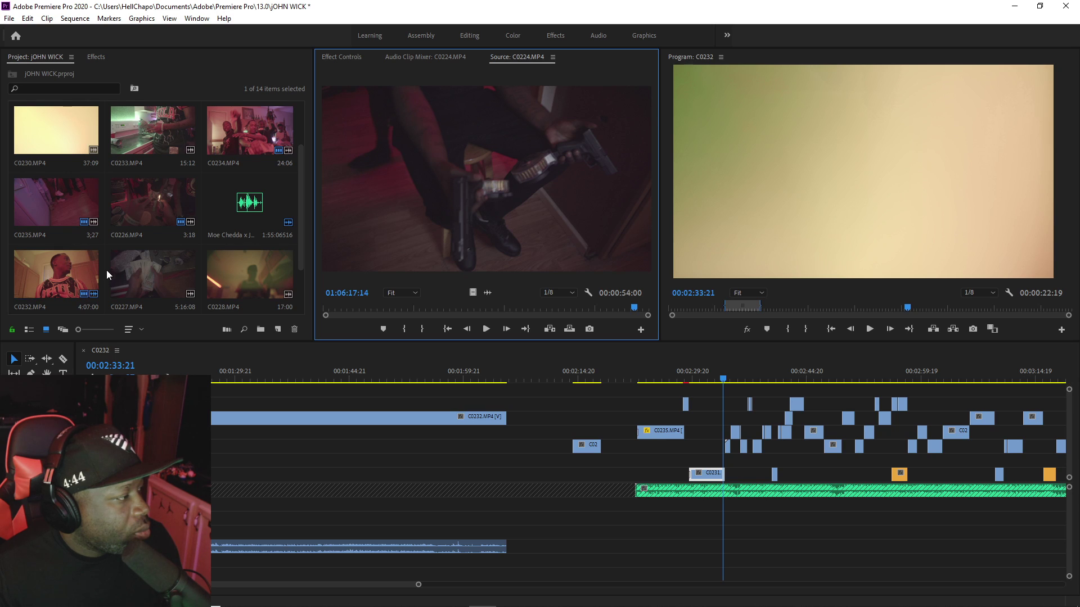
double_click(177, 282)
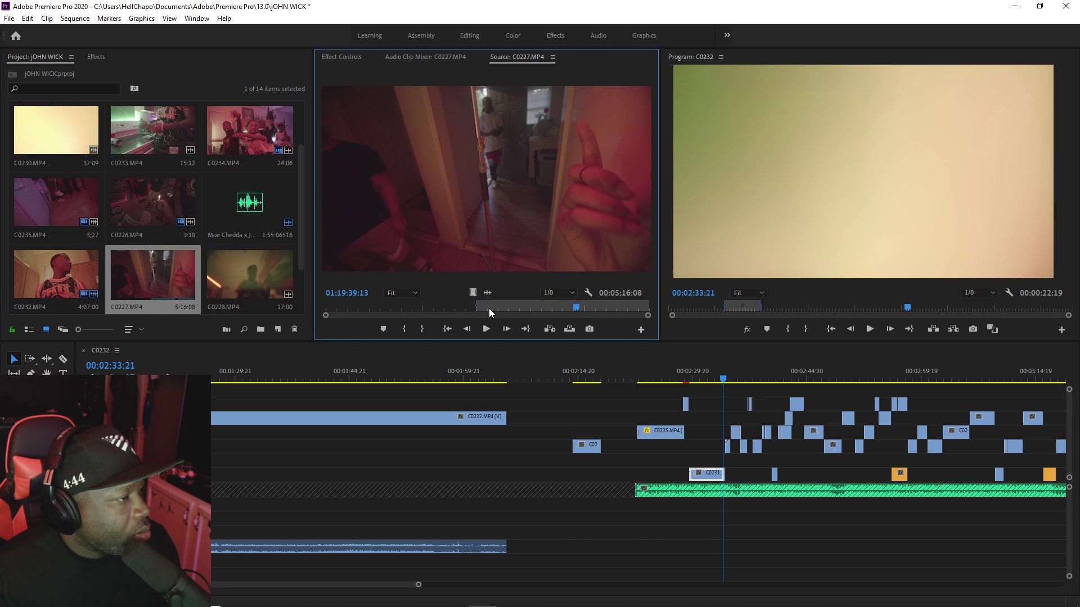
click(436, 307)
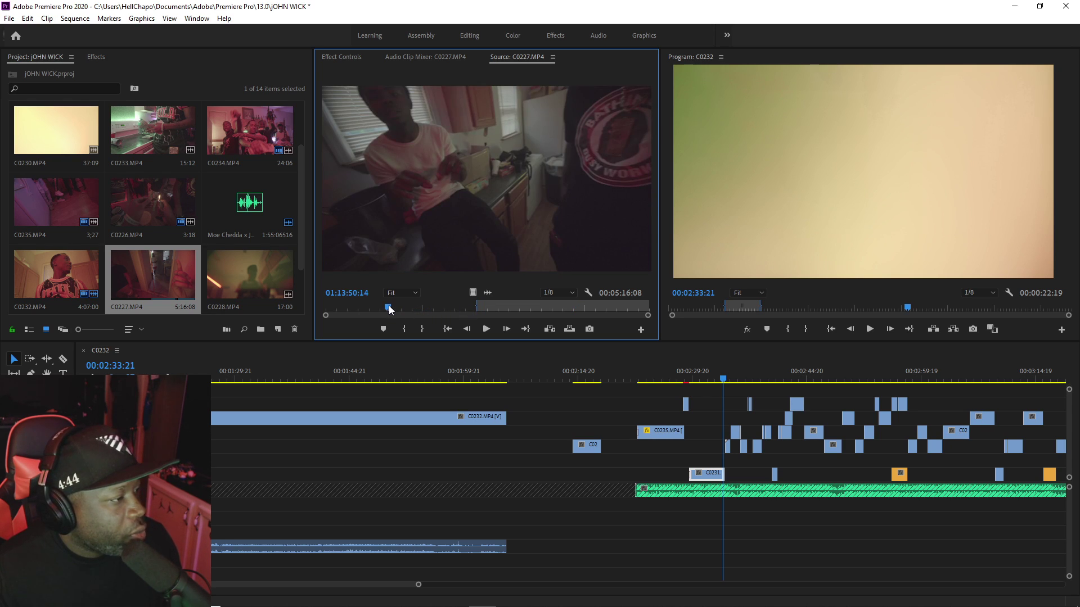
drag(388, 308, 373, 308)
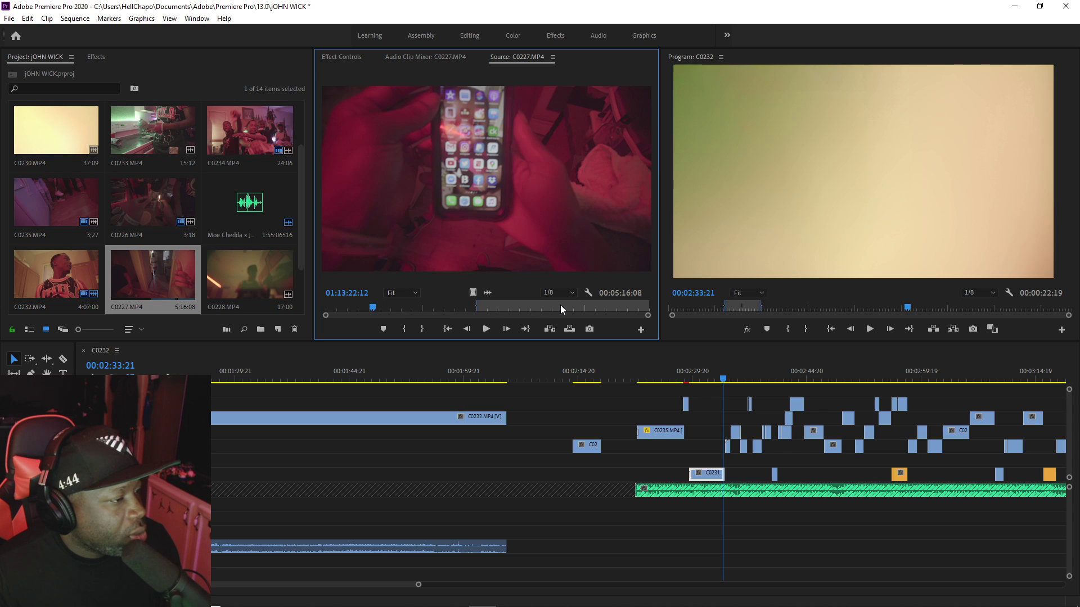
click(486, 329)
click(355, 308)
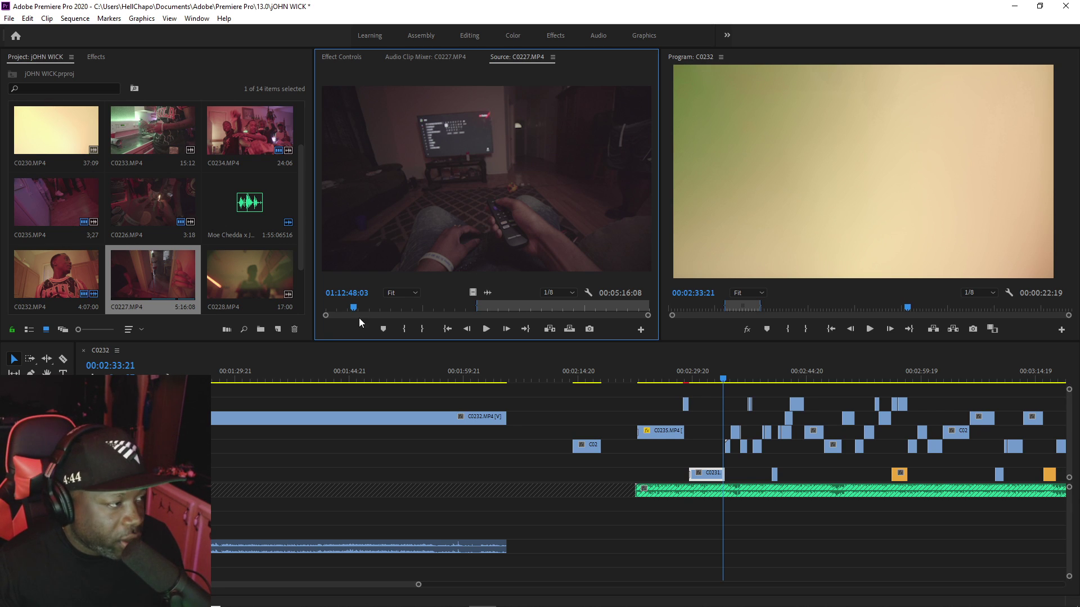
click(407, 329)
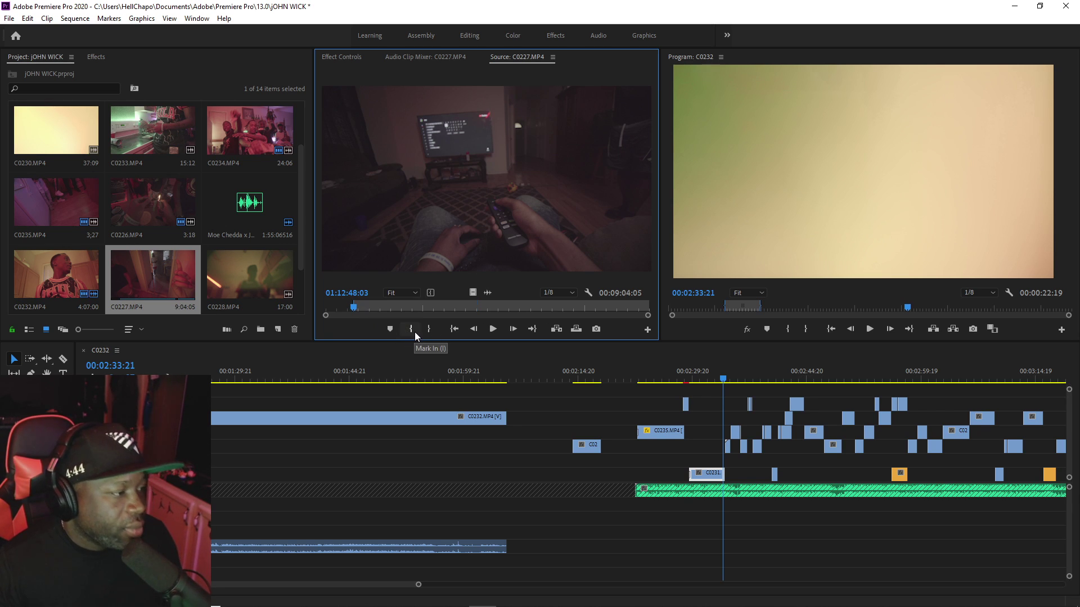
Step: Review the TV shot in C0227.MP4 and reset its in point to 01:13:10:00
key(space)
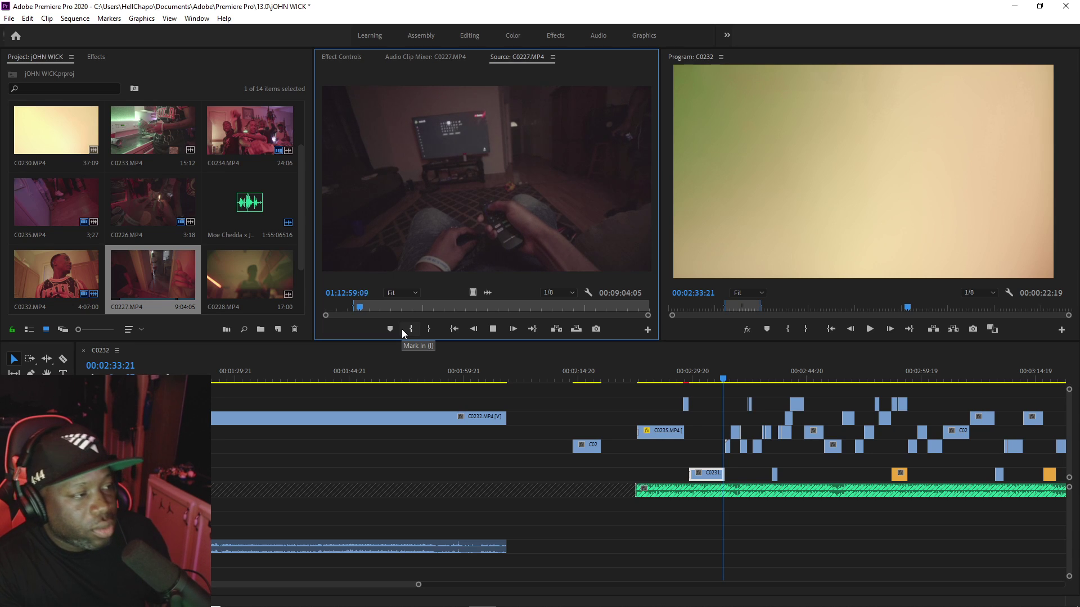
key(space)
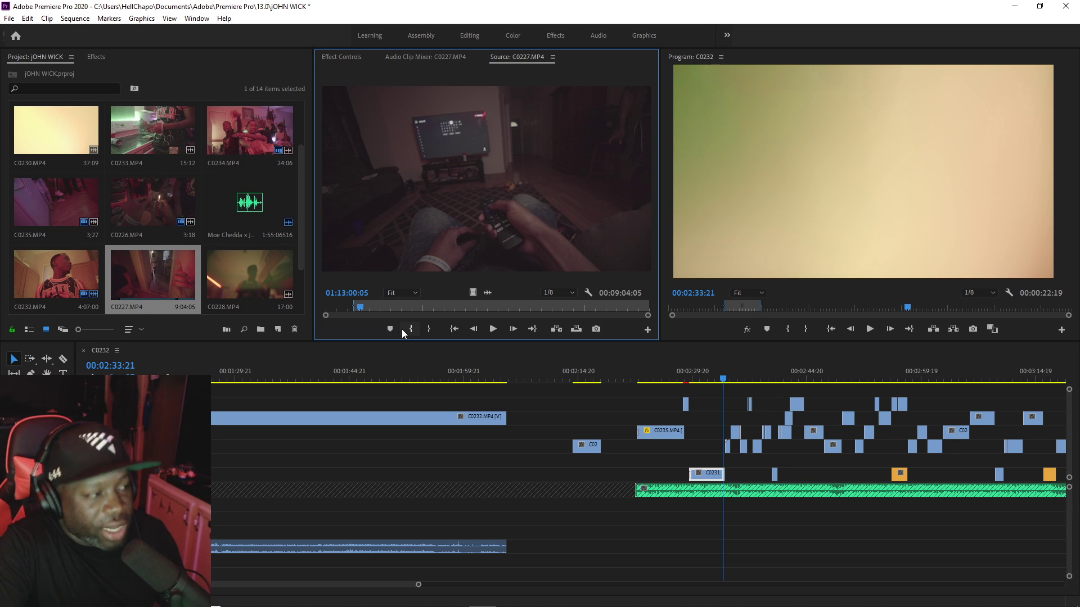
key(space)
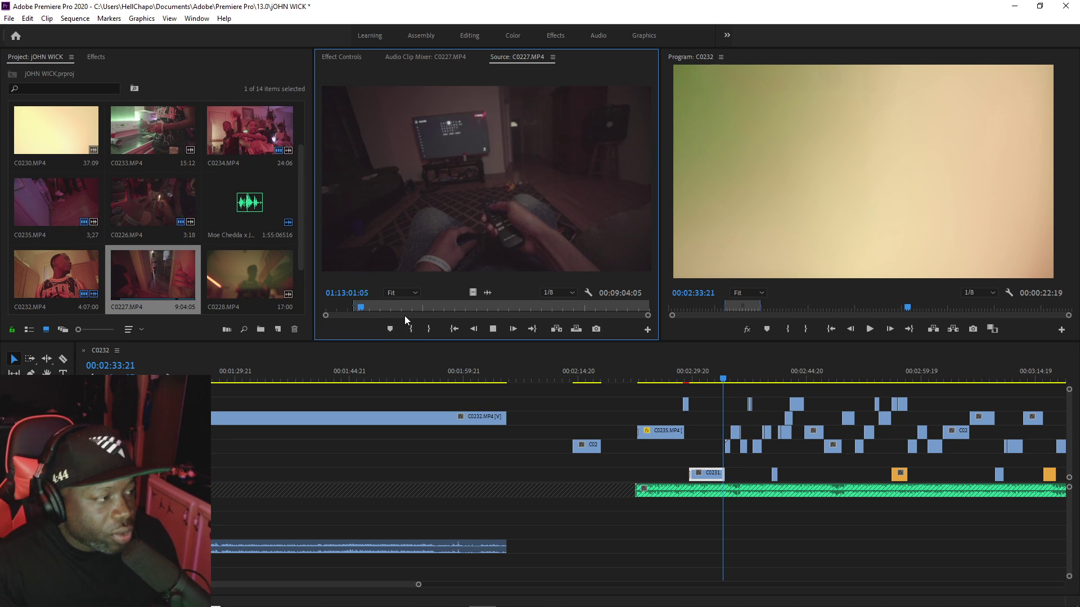
click(372, 308)
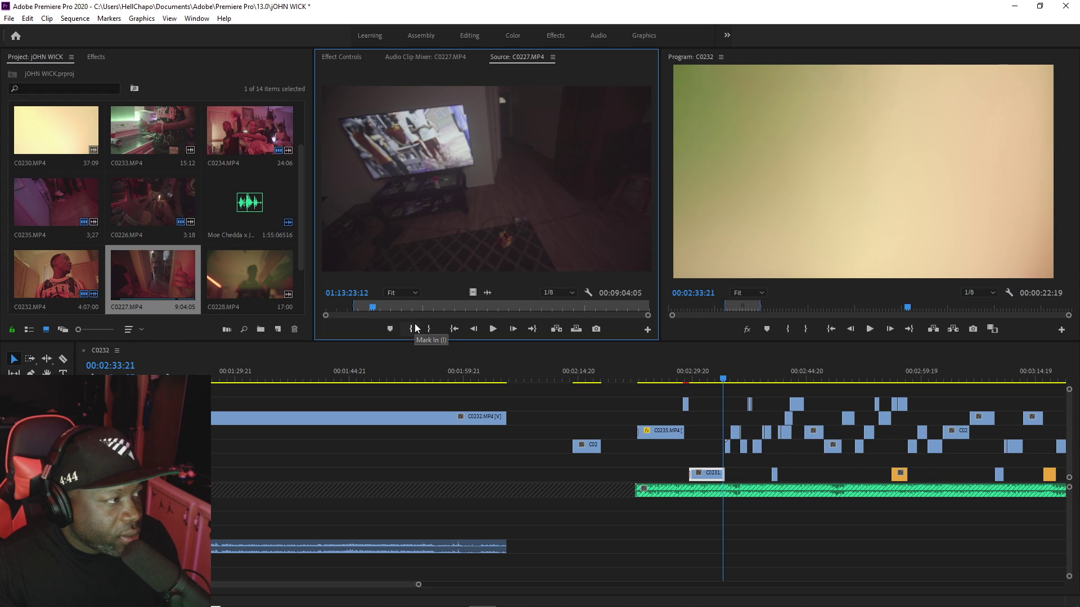
click(367, 307)
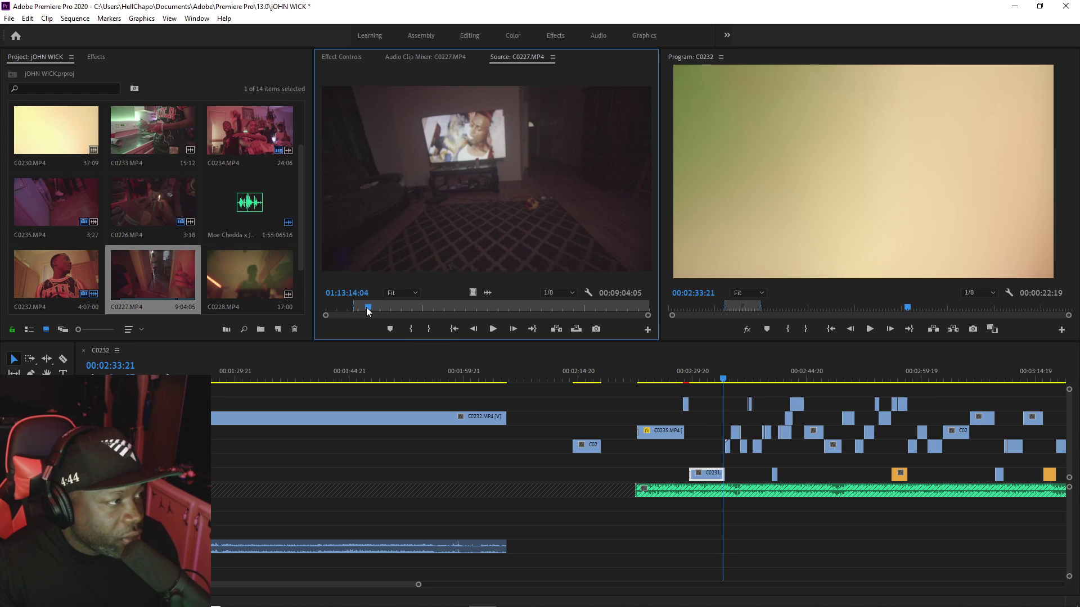
click(407, 330)
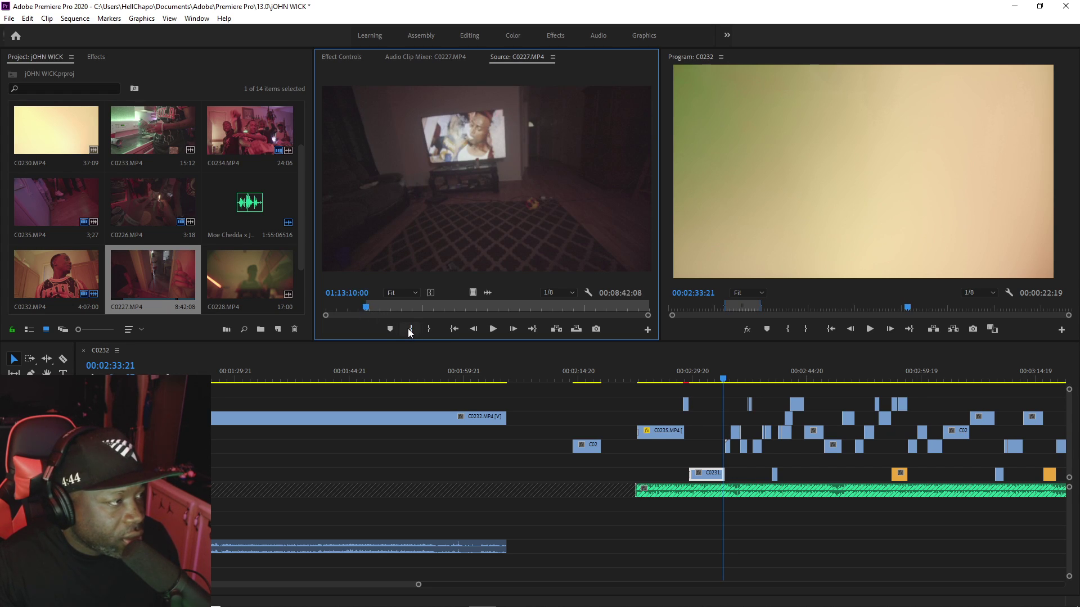
Step: Mark the out point of C0227.MP4 at about 01:13:18 and place only its video above the existing clips around 00:02:40
key(space)
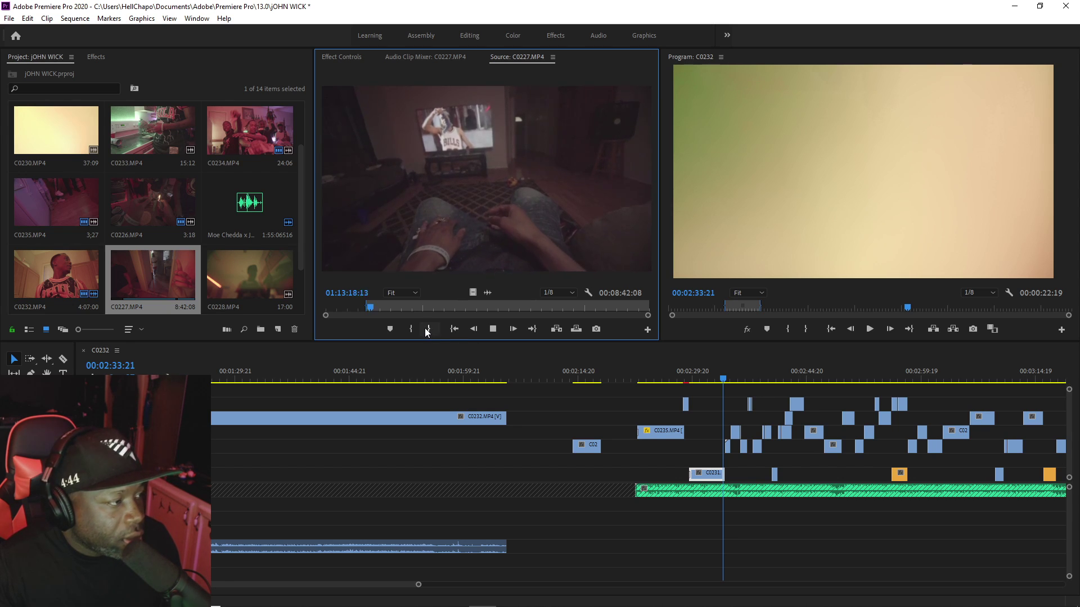
click(425, 329)
key(space)
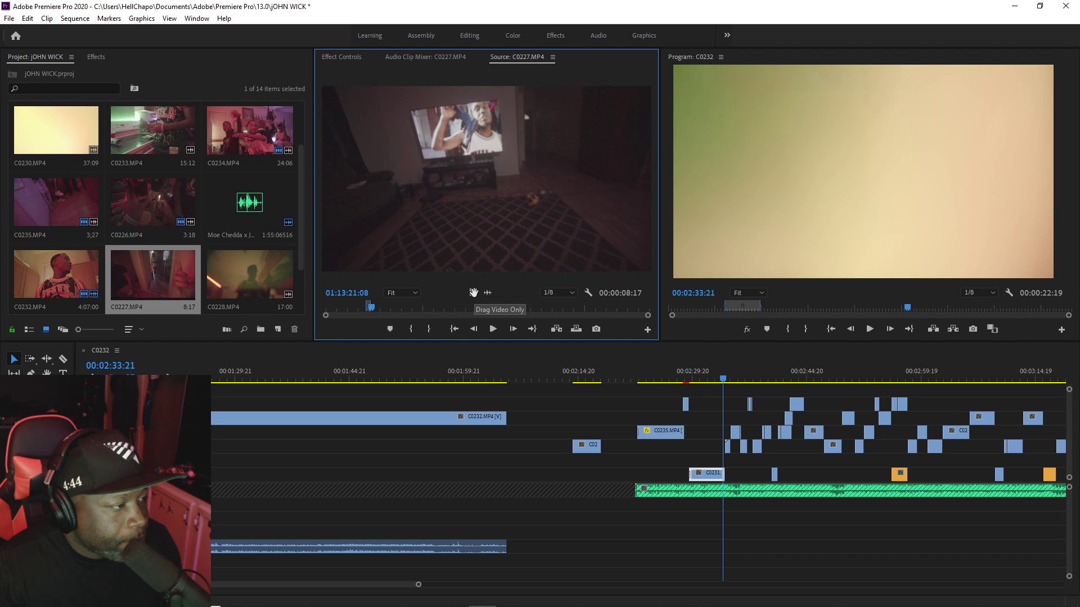
drag(472, 293, 786, 393)
Step: Move the C0227.MP4 clip to start at 00:02:26:00 on the track directly above C0235.MP4 and shorten it to about 3:11
click(641, 380)
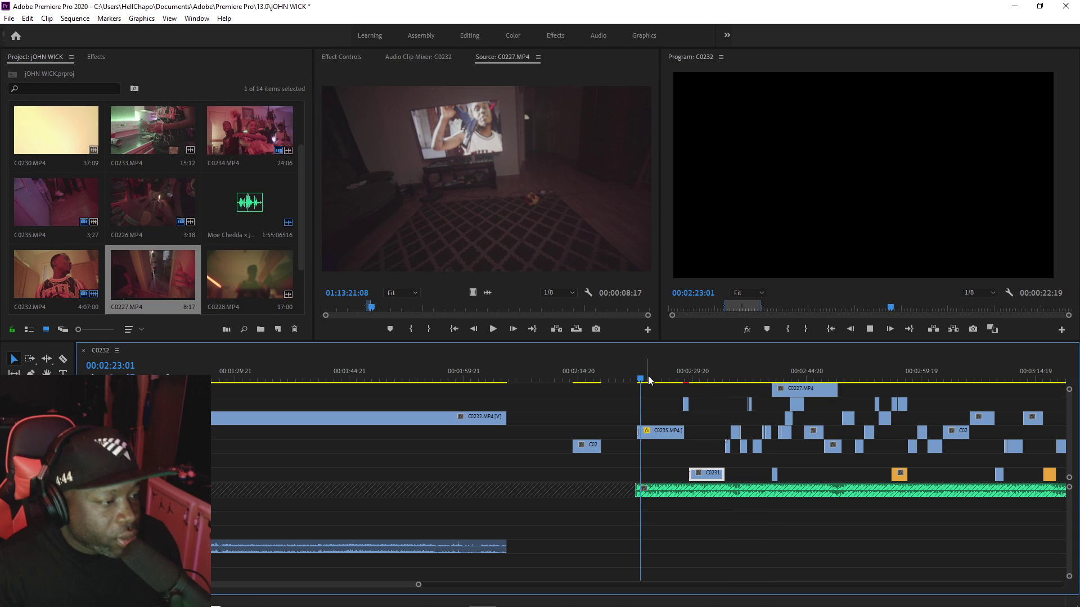
key(space)
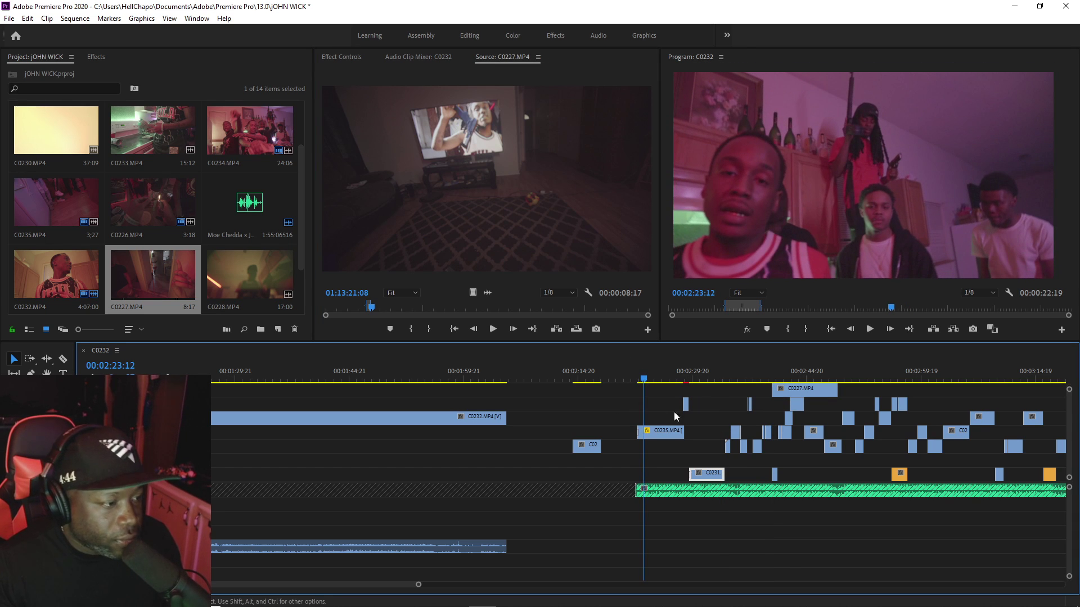
key(space)
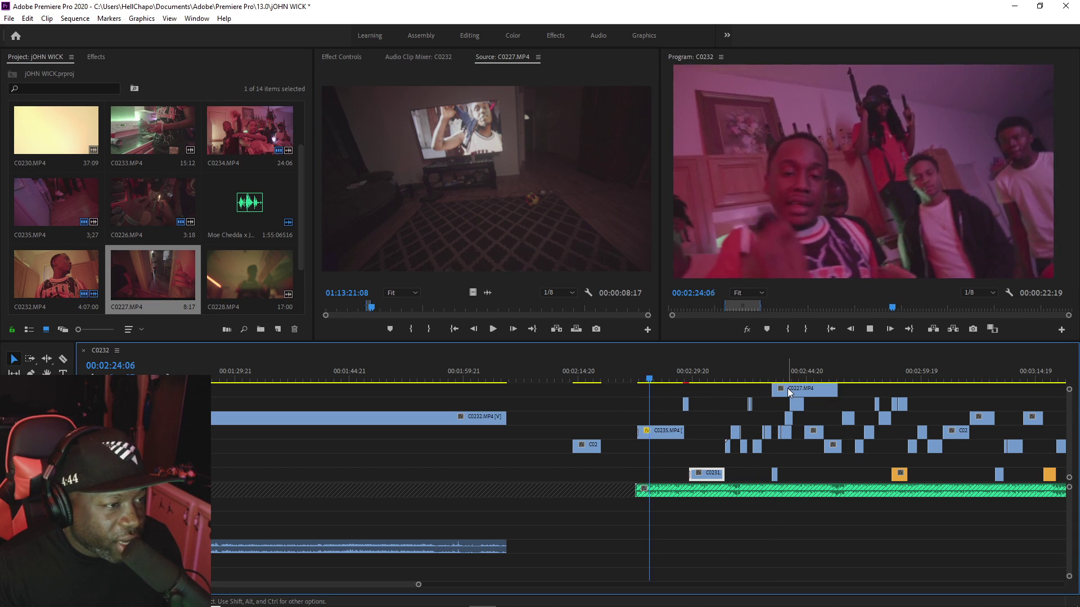
key(space)
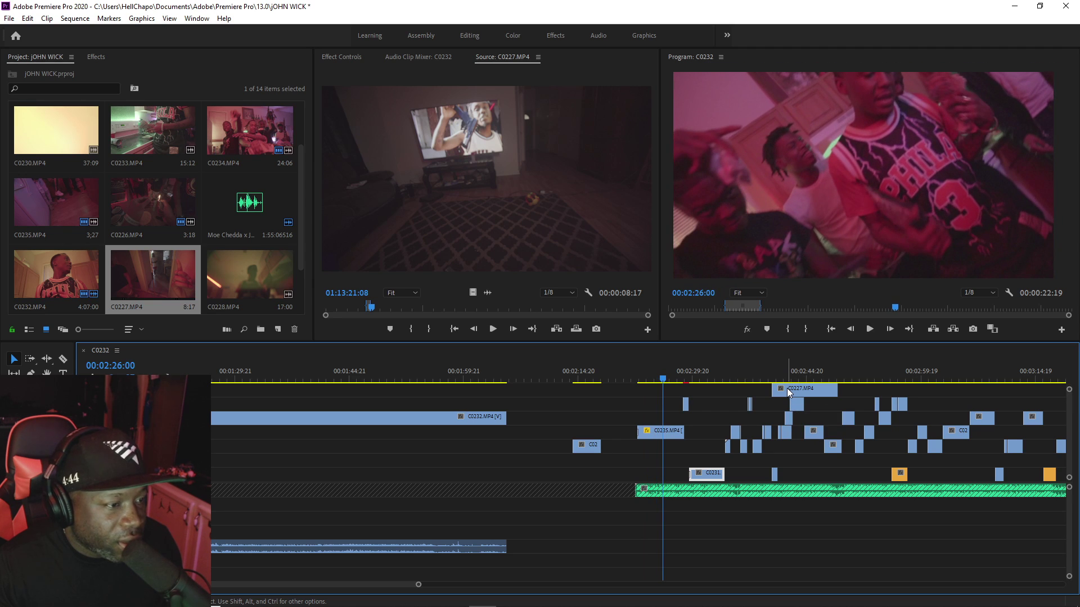
drag(787, 388, 684, 416)
Step: Trim the end of the C0235.MP4 clip back to the start of the C0227.MP4 clip and play through the cut
key(space)
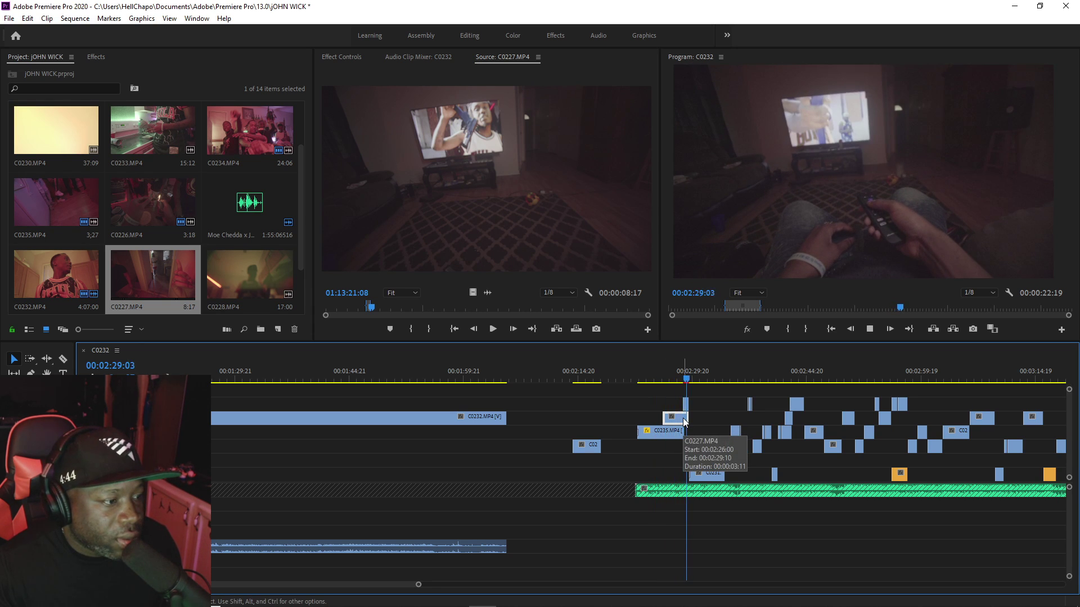
key(space)
drag(685, 432, 662, 435)
click(654, 382)
key(space)
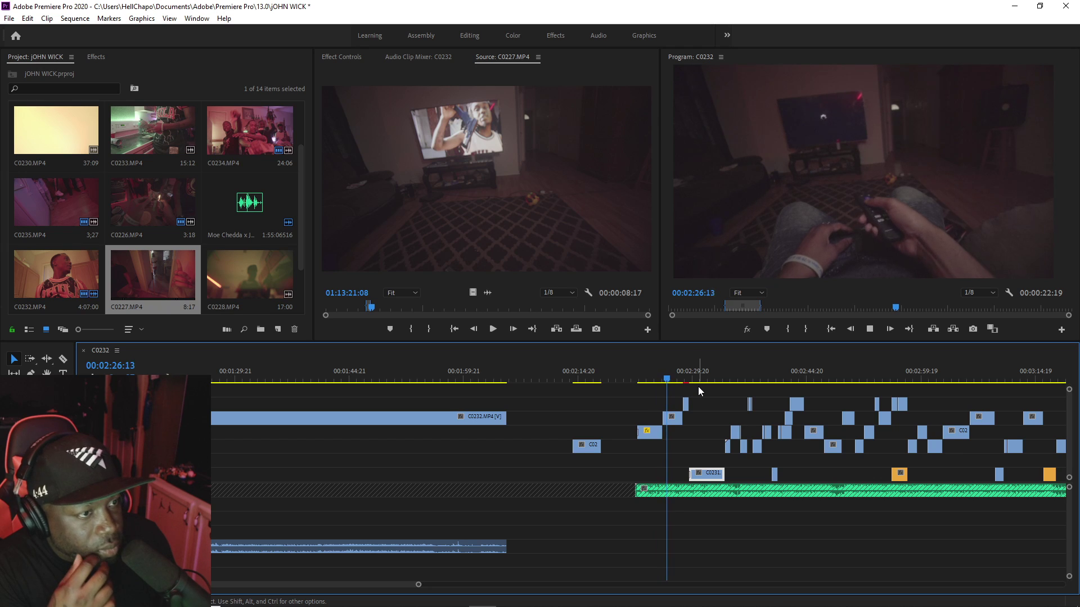
key(space)
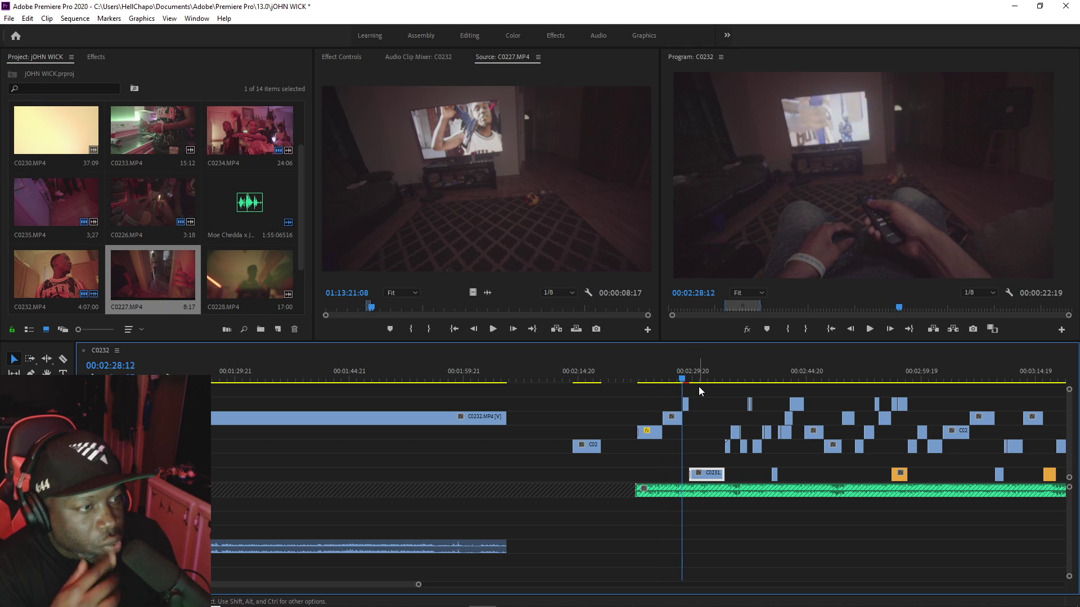
Step: Cut off the opening of the C0227.MP4 clip so it begins with the TV on, keeping its start at 00:02:26:00
key(=)
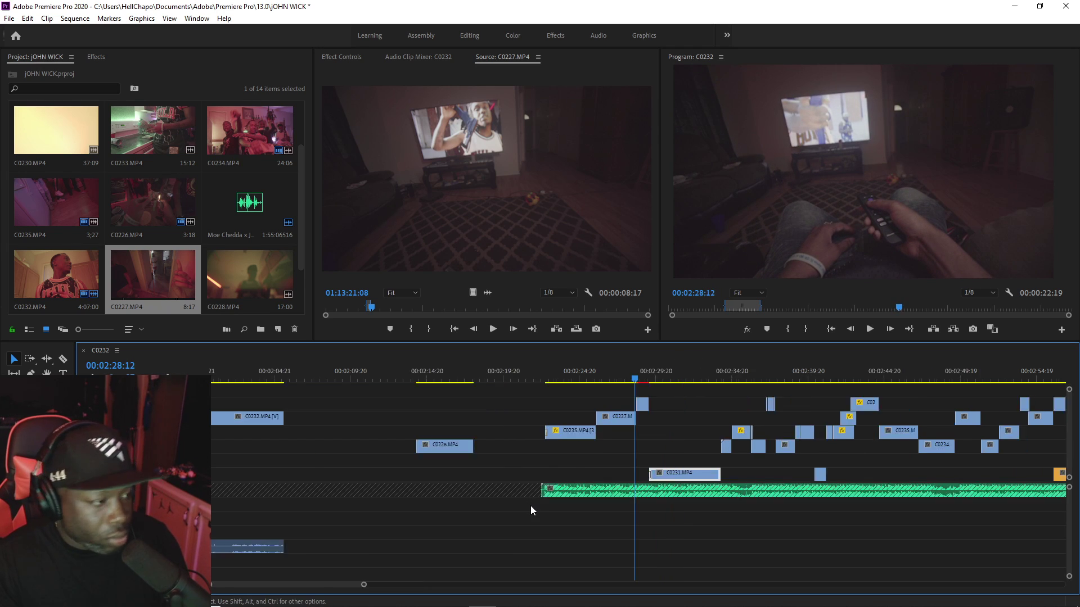
key(=)
key(=)
click(487, 376)
key(space)
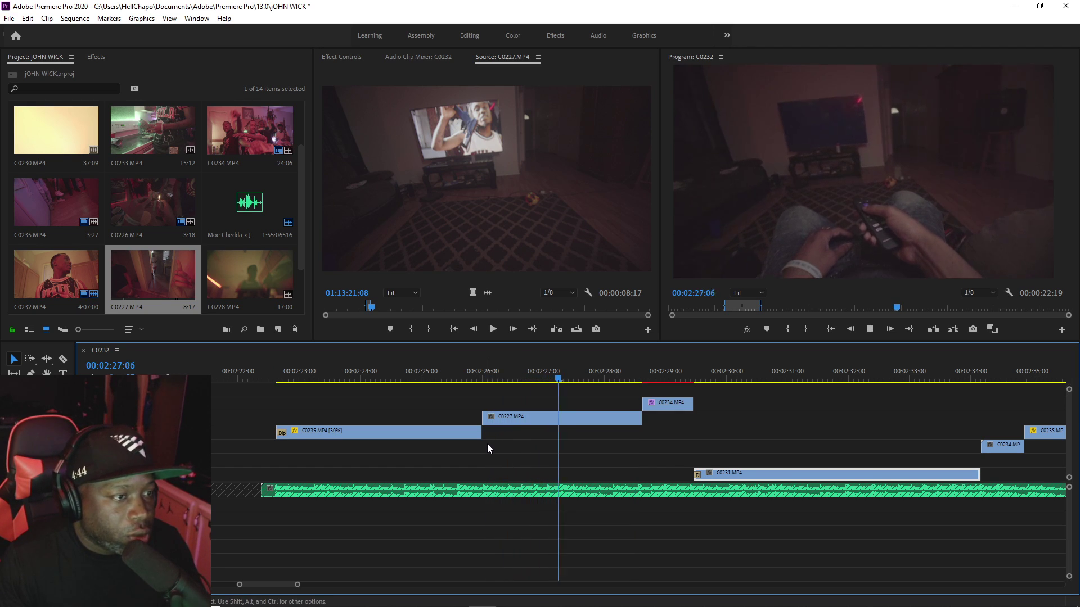
key(space)
drag(485, 416, 570, 417)
drag(598, 421, 632, 416)
Step: Play through the cut, trim the end of C0227.MP4 back to the start of C0234.MP4, and save the project
key(space)
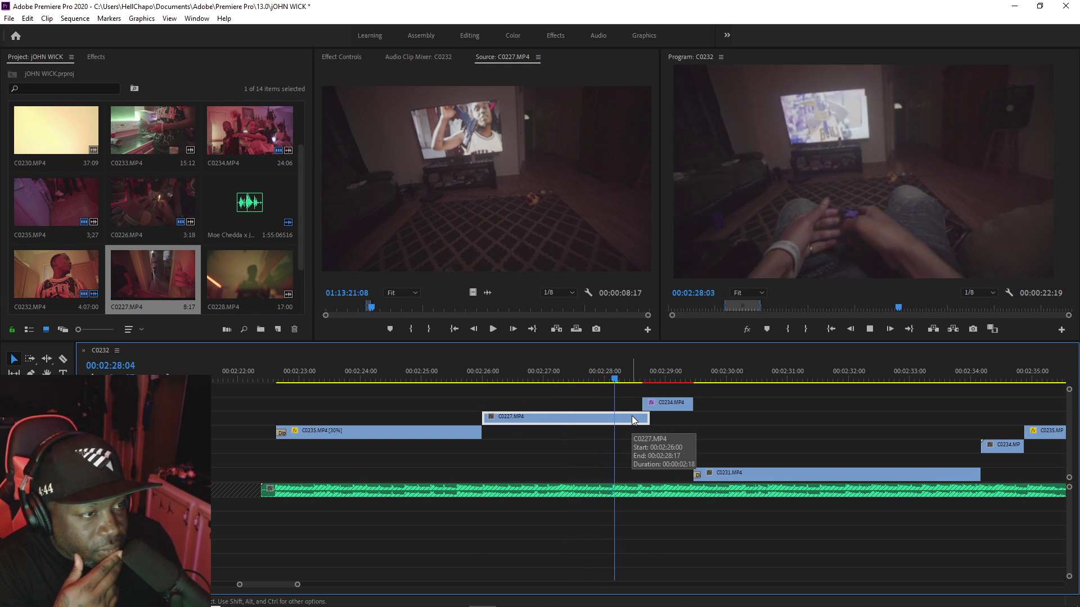
key(j)
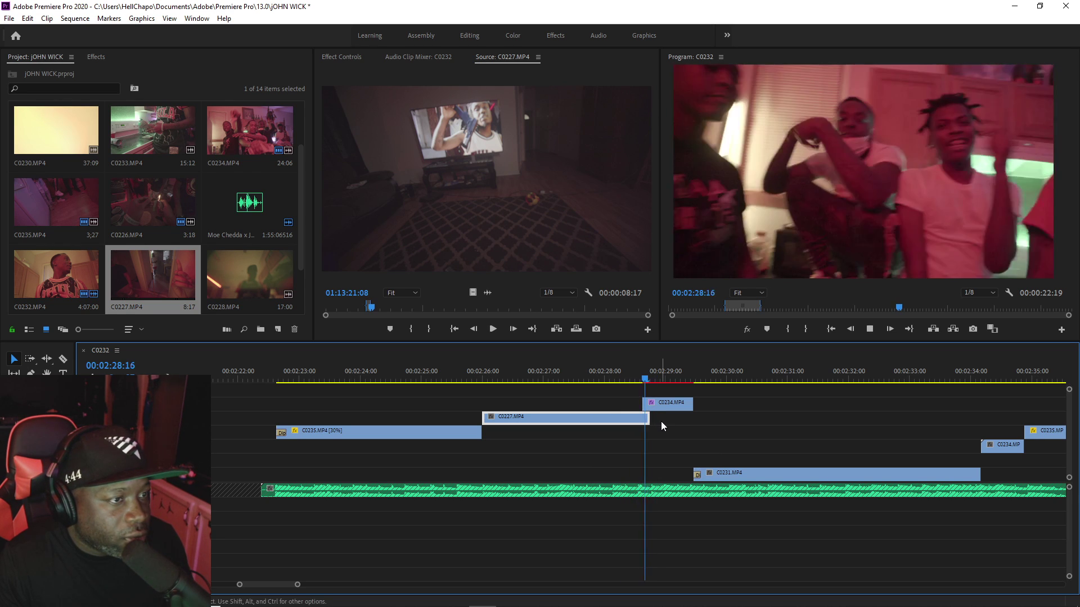
click(656, 366)
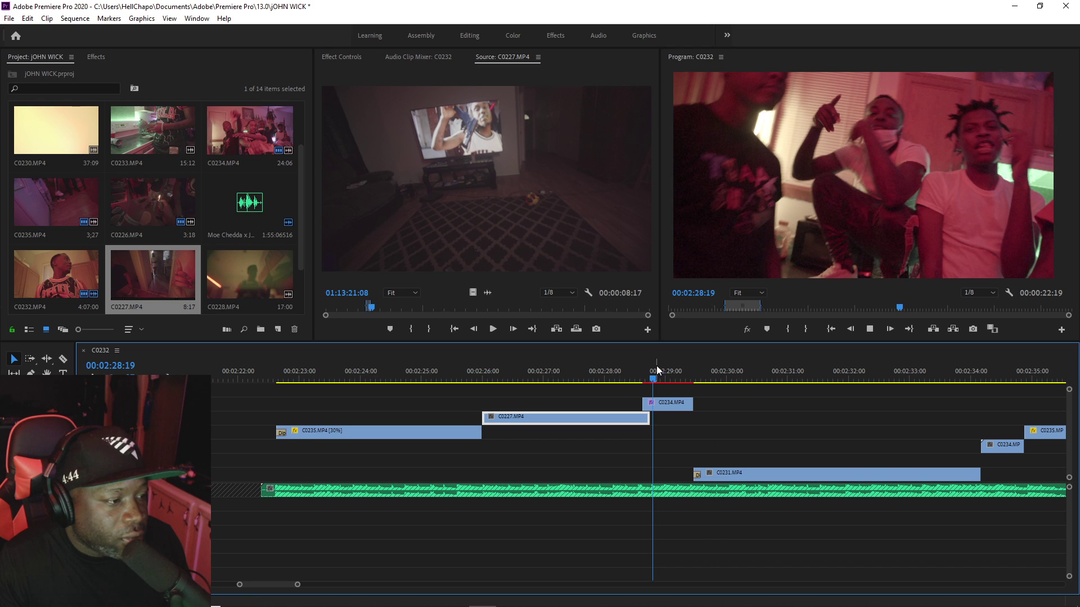
drag(649, 417, 641, 418)
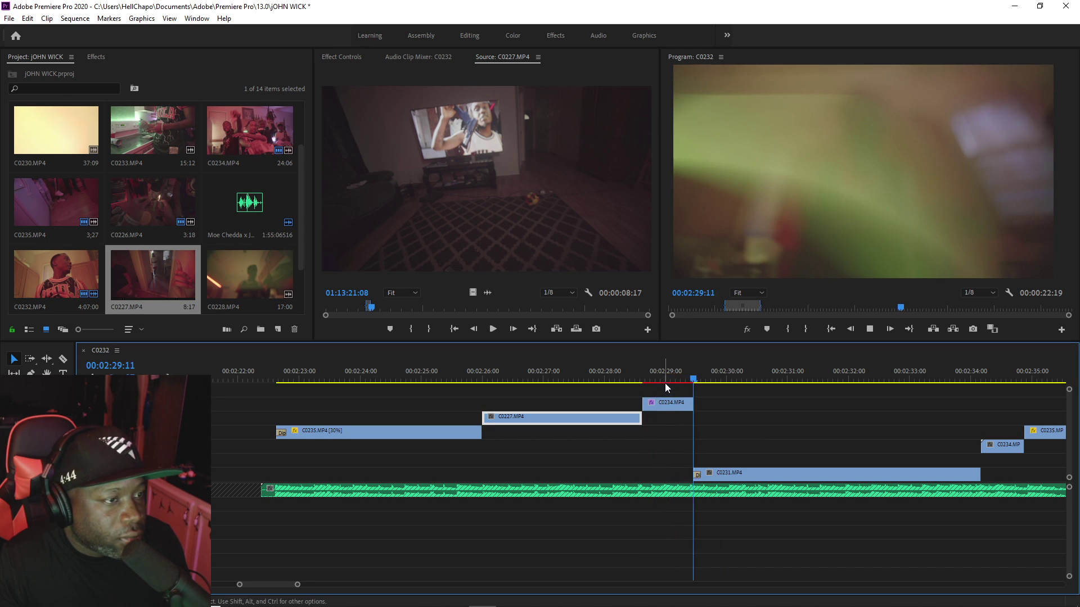
click(669, 372)
key(ctrl+s)
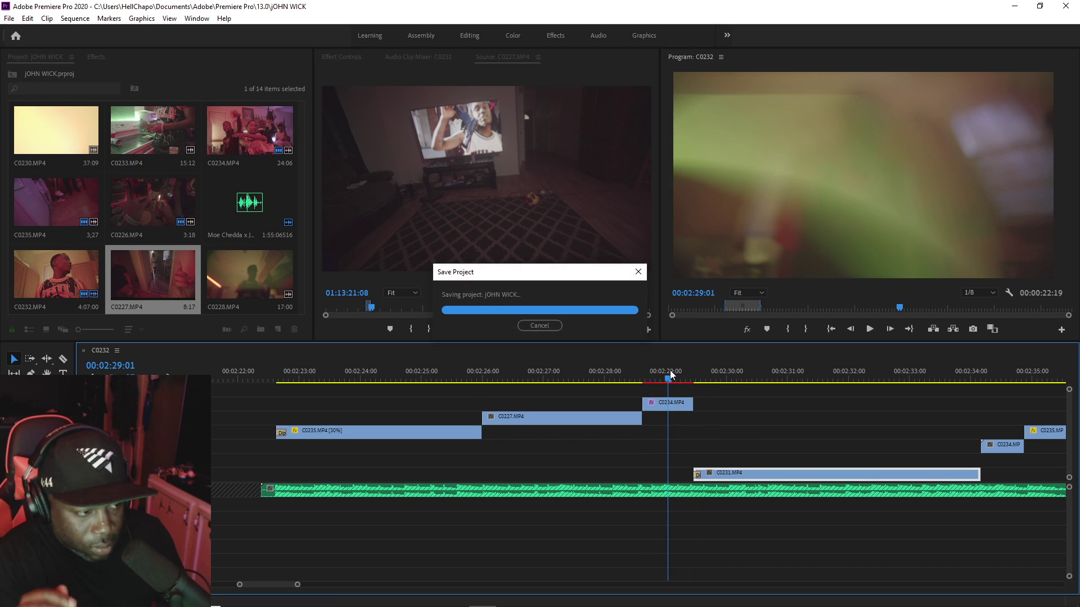
Step: Play through the sequence from about 00:02:29 to 00:02:36 to review the cuts around the C0231.MP4 clip
key(space)
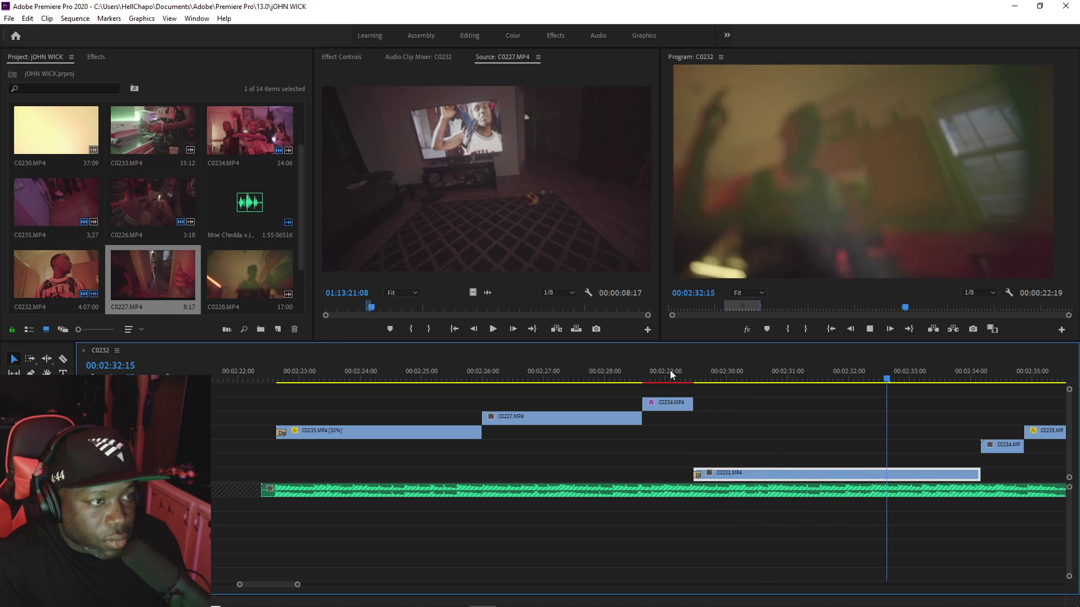
click(732, 371)
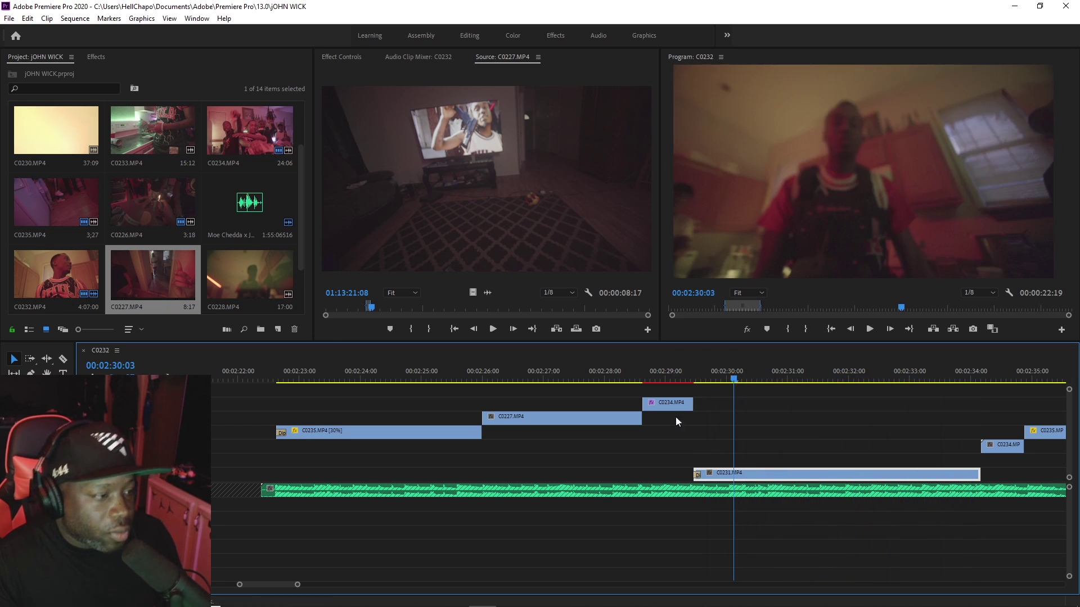
drag(298, 585, 445, 585)
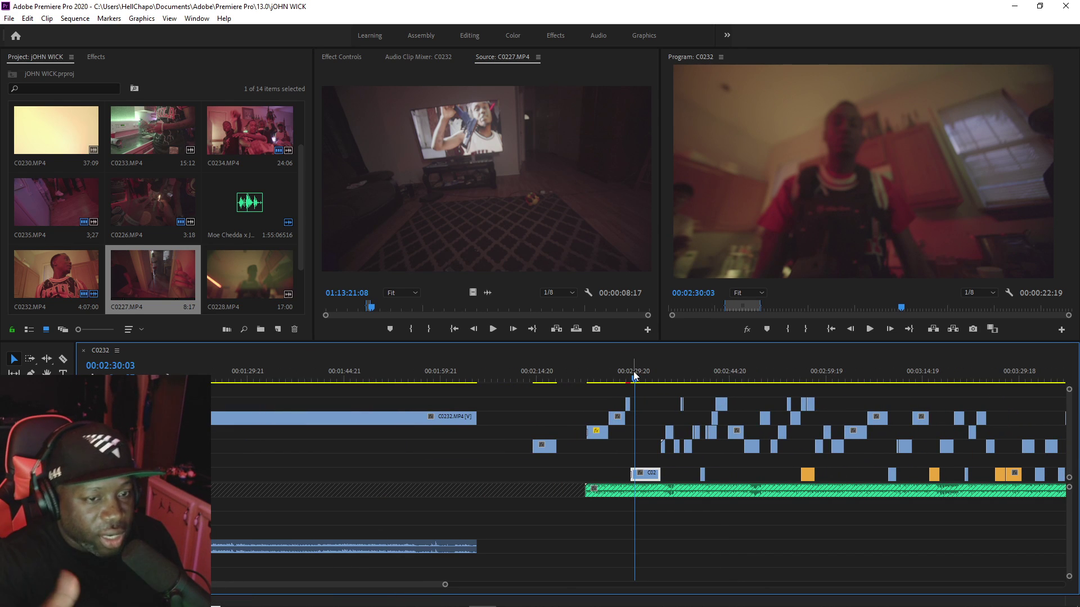
key(space)
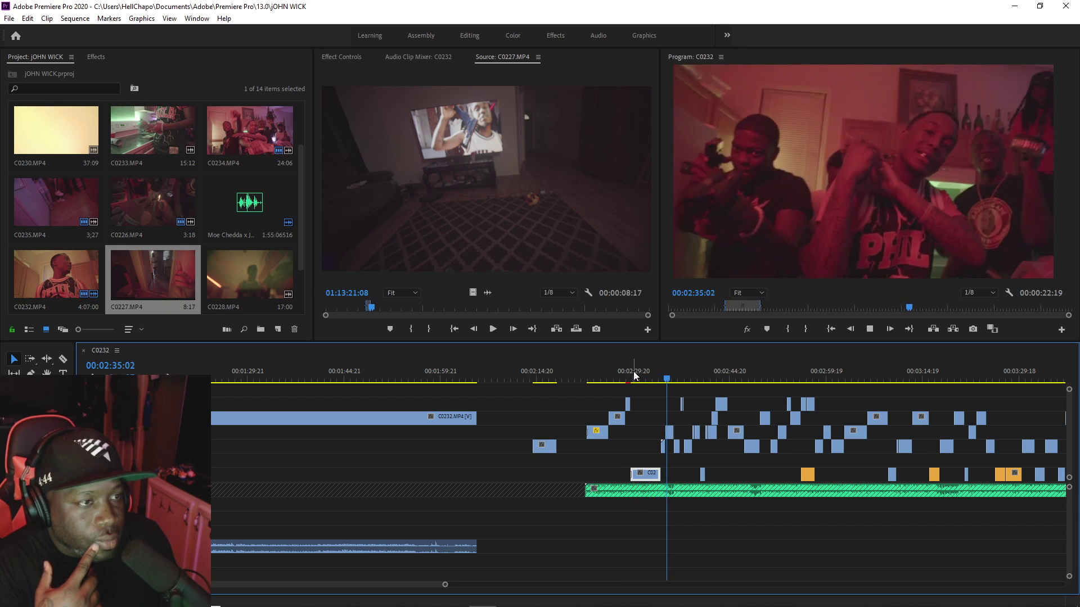
key(space)
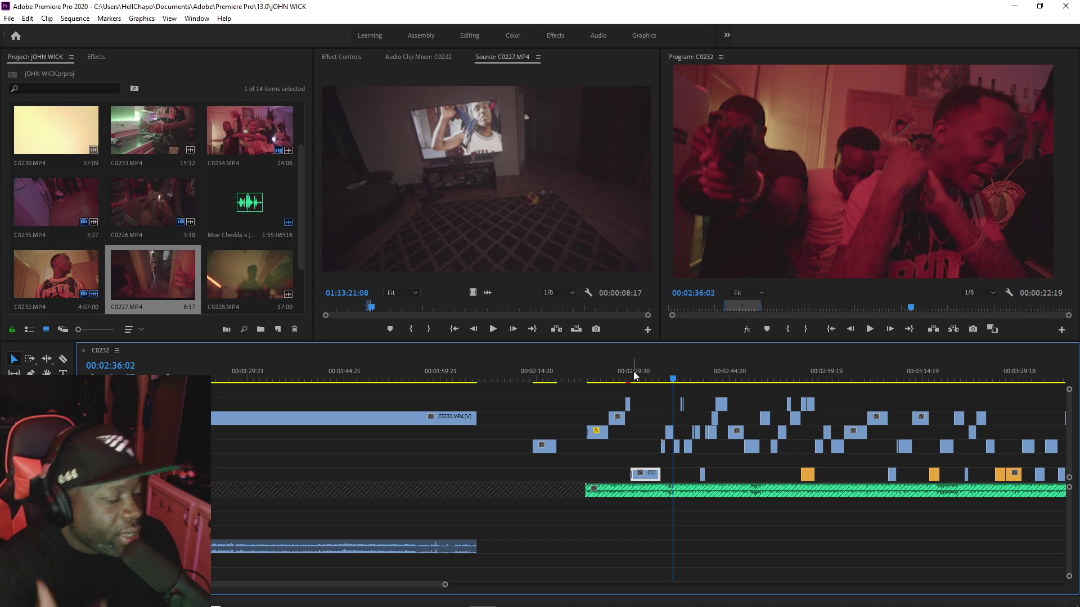
click(645, 378)
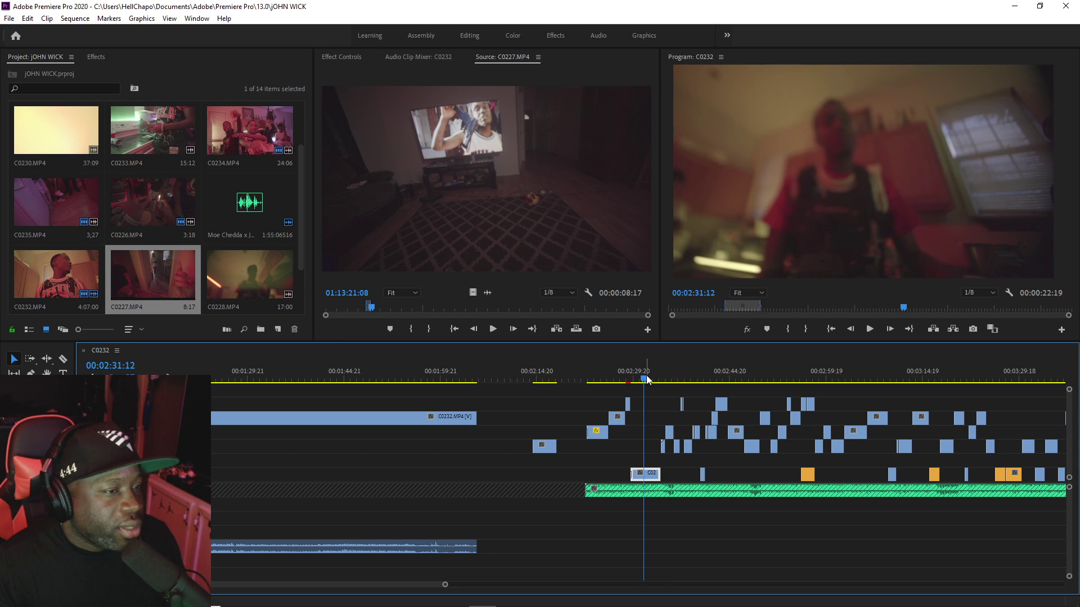
drag(446, 587, 384, 587)
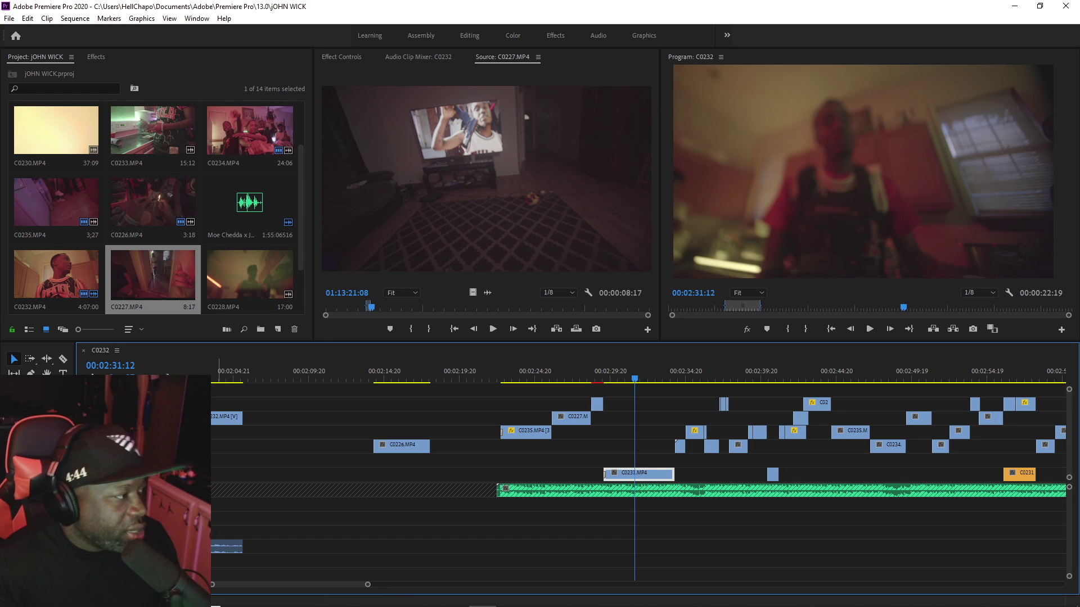
Step: Preview the source footage in C0228.MP4 and C0231.MP4 for usable shots
double_click(287, 284)
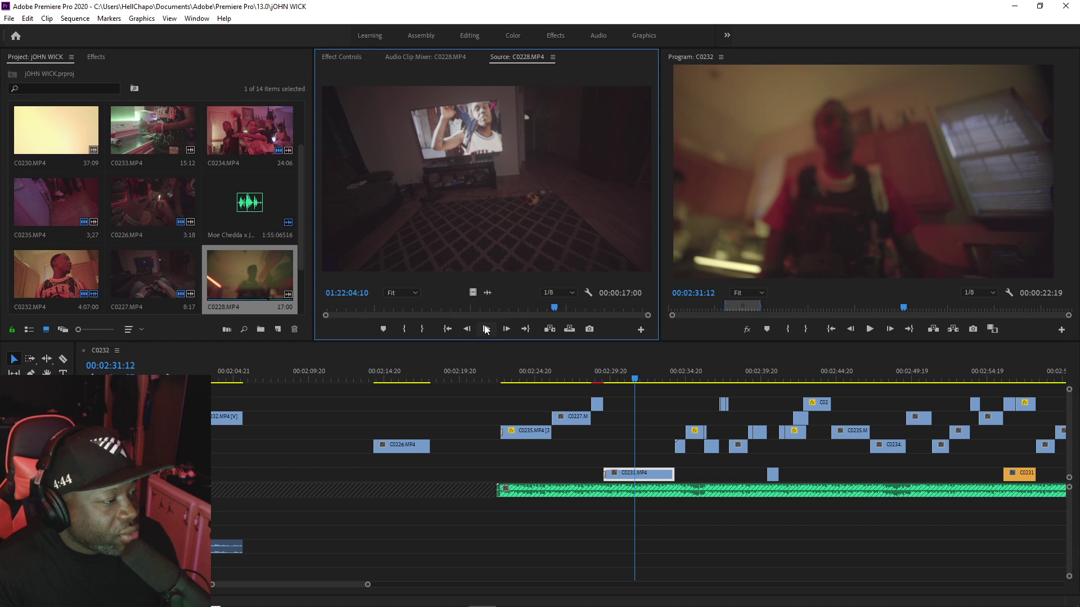
click(434, 307)
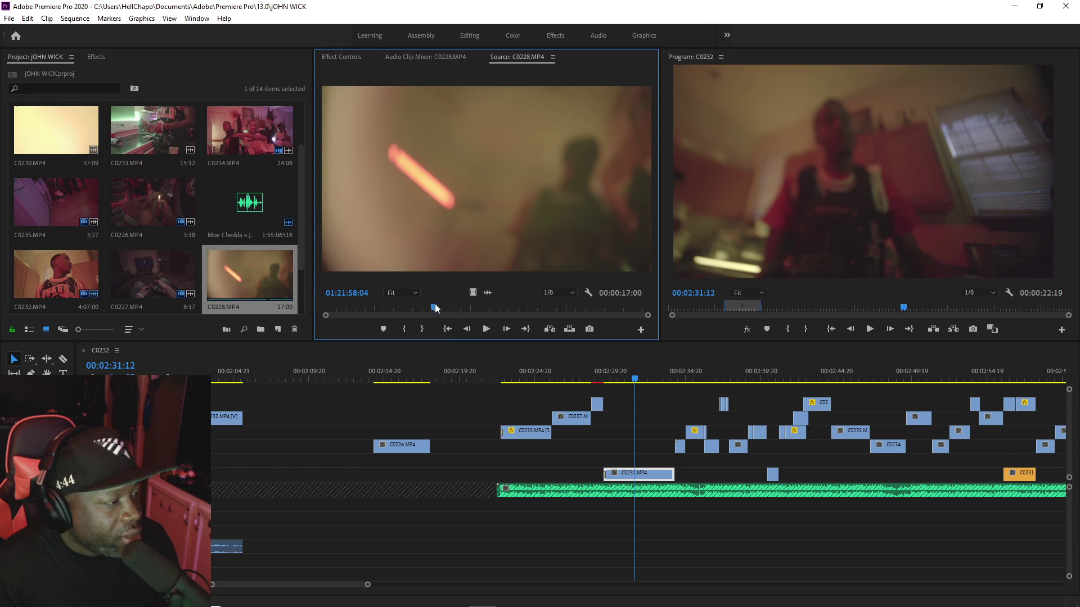
click(487, 329)
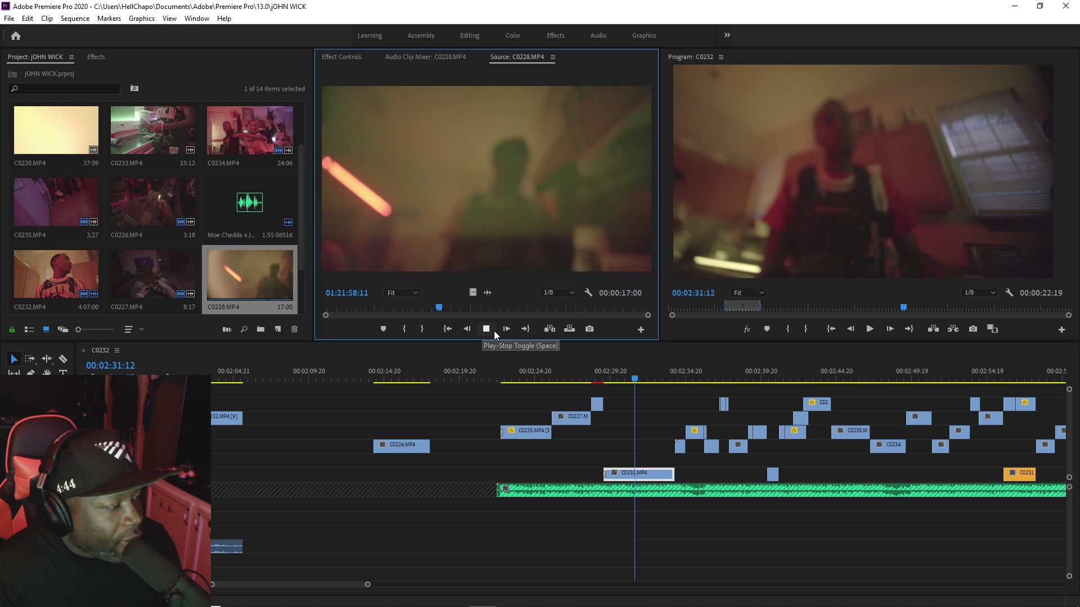
click(516, 310)
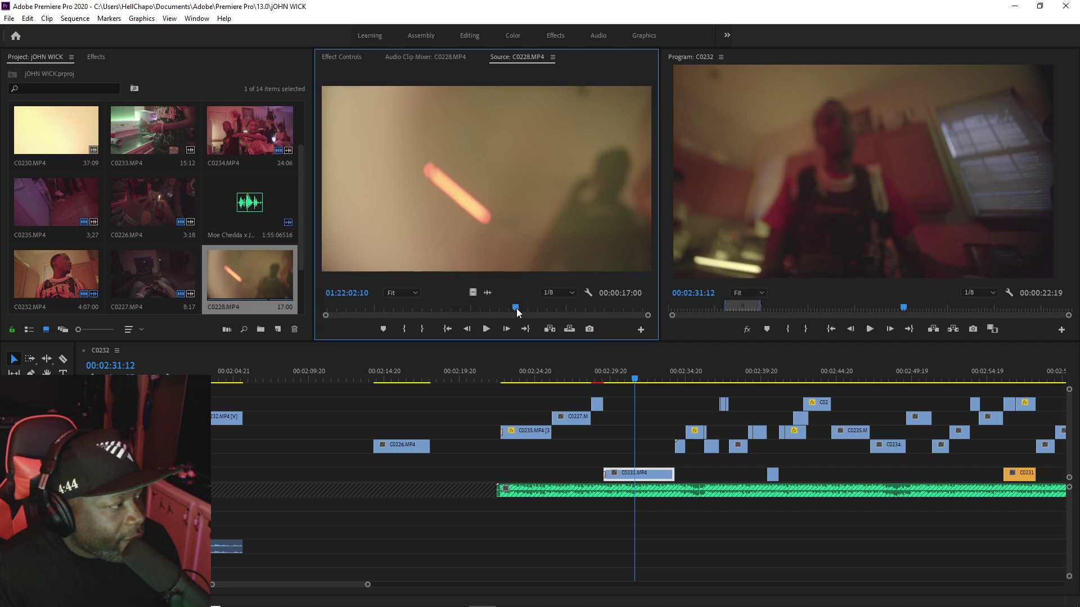
scroll(218, 197, down, 2)
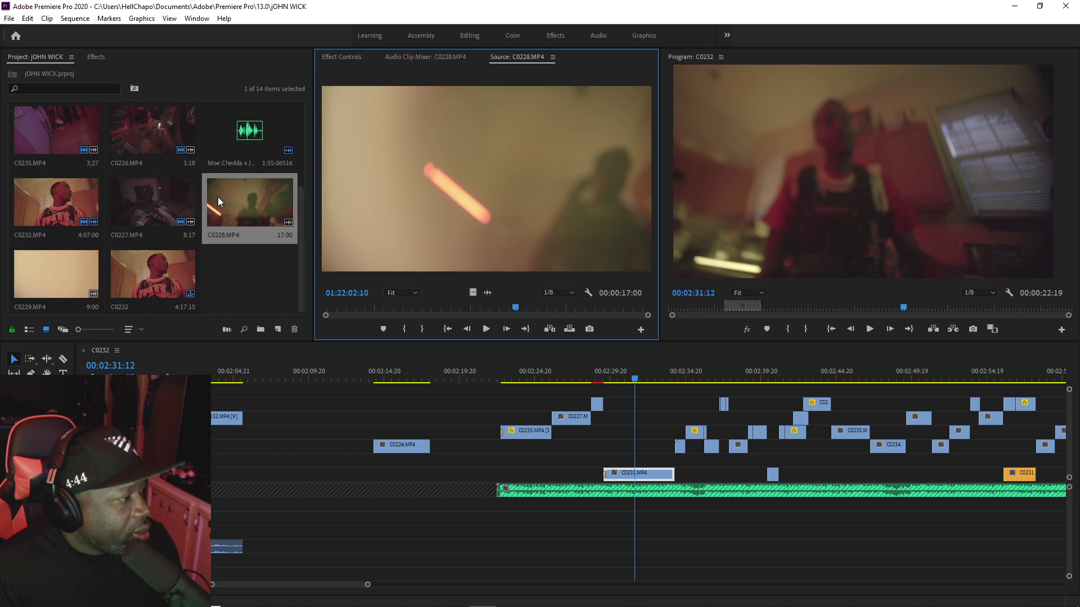
scroll(196, 207, up, 4)
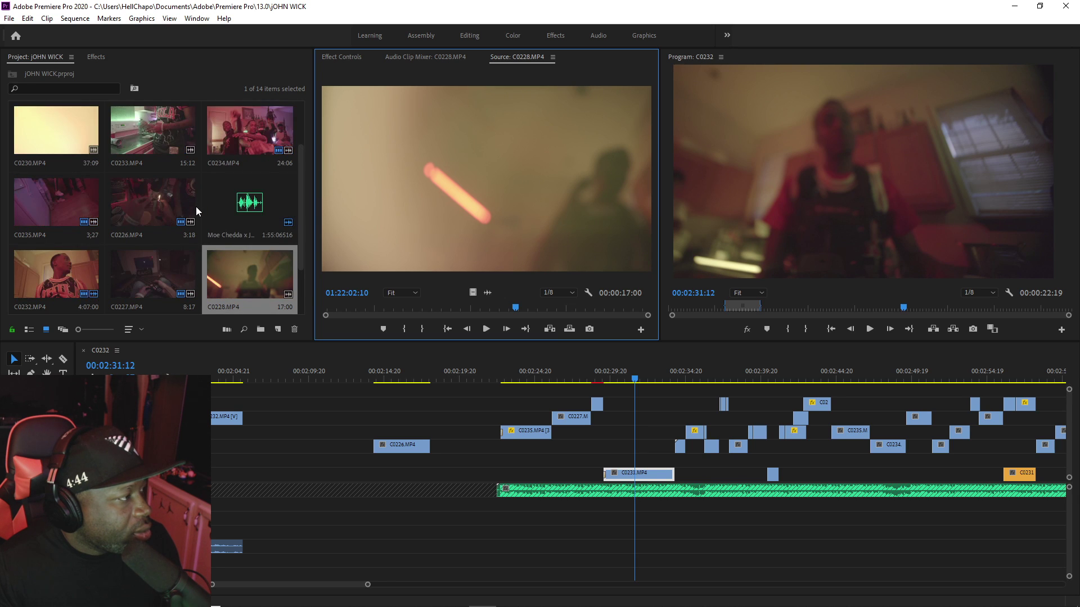
double_click(235, 144)
click(485, 329)
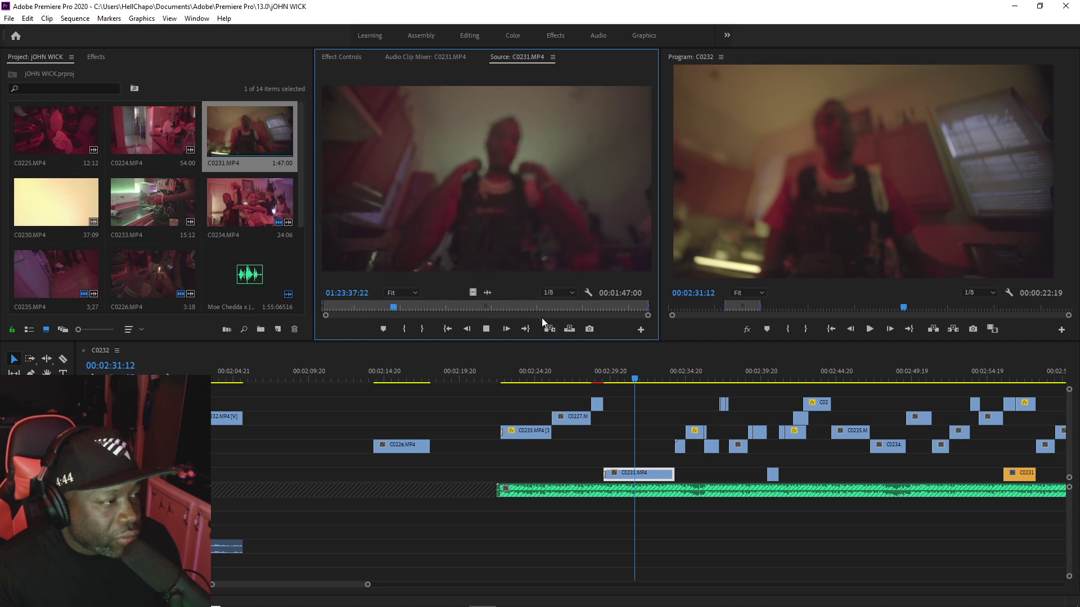
click(486, 329)
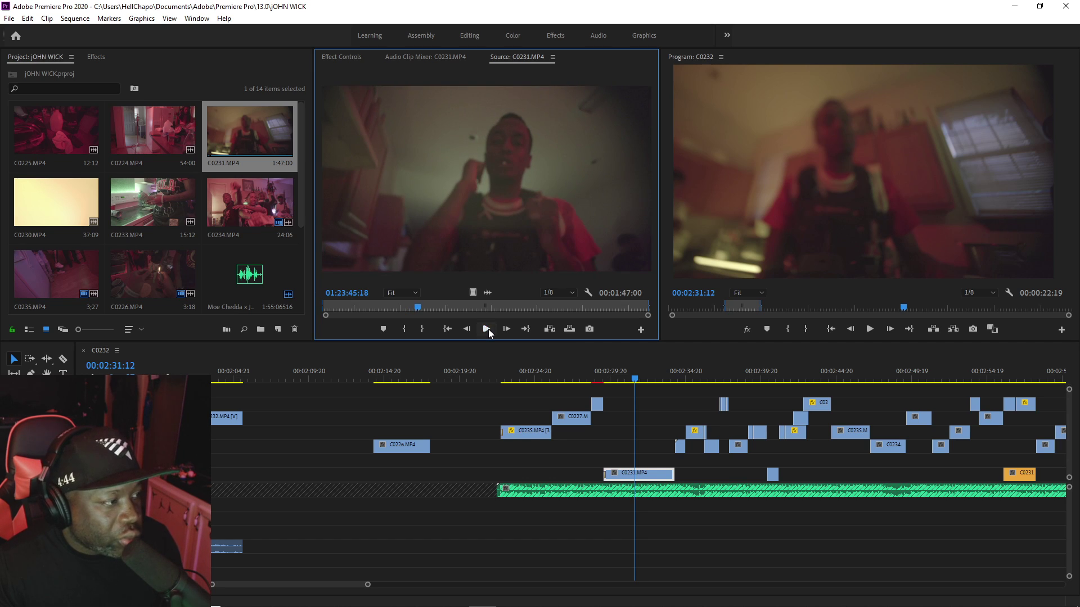
Step: Move C0234.MP4 and C0227.MP4 down to the track just above C0231.MP4, and C0235.MP4 one track higher, keeping their timing
click(624, 375)
key(space)
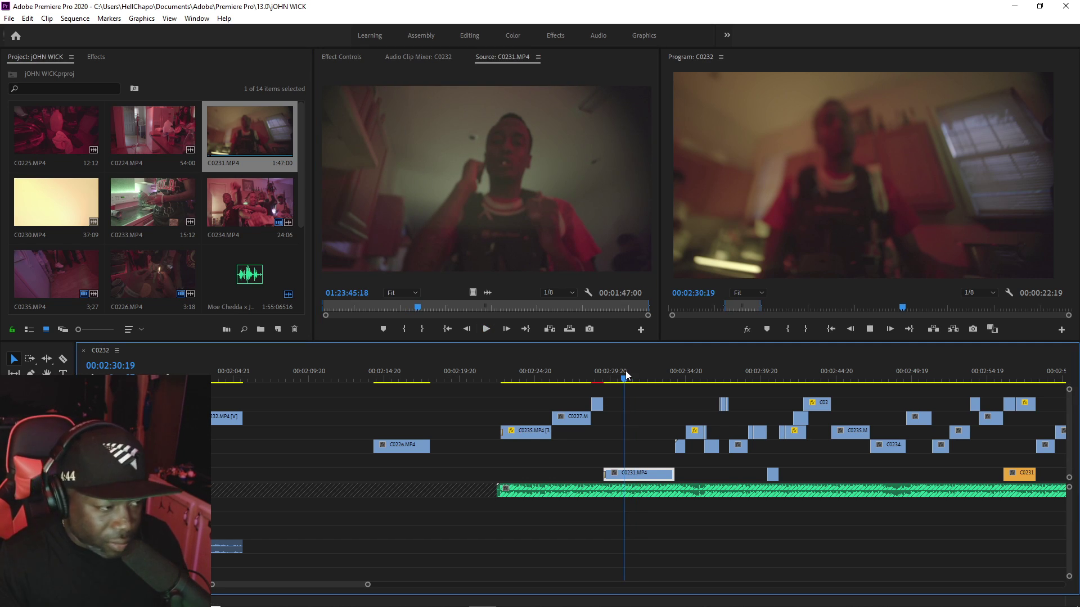
key(space)
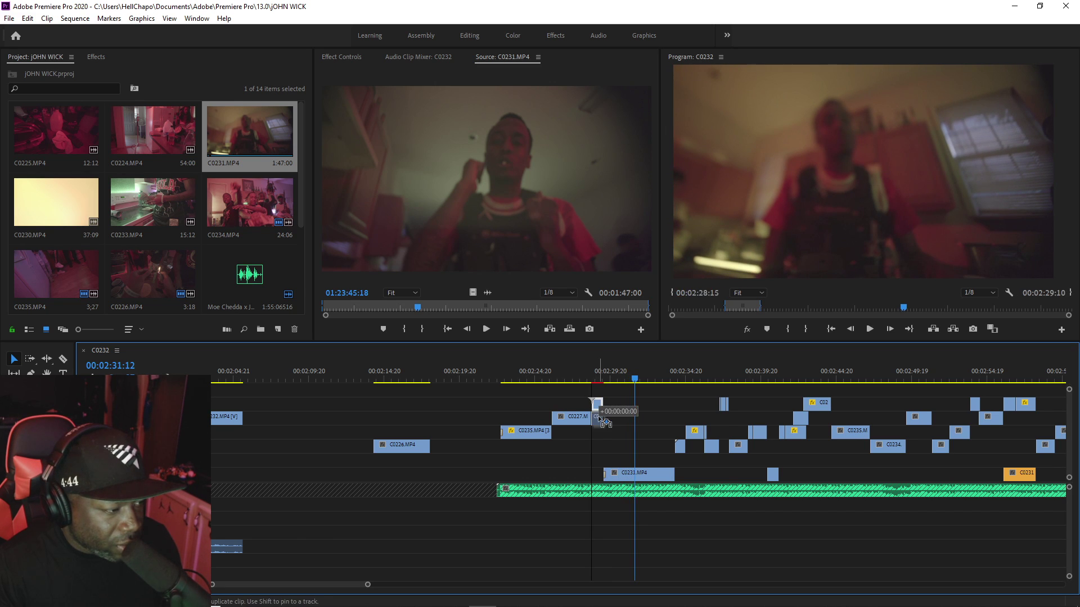
drag(600, 419, 526, 444)
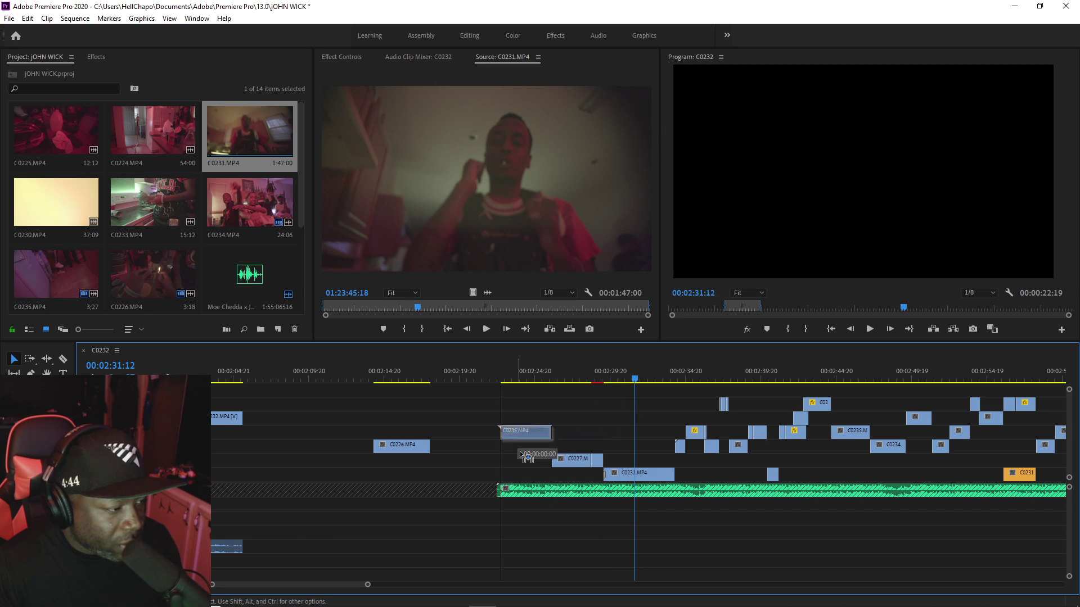
click(532, 376)
key(space)
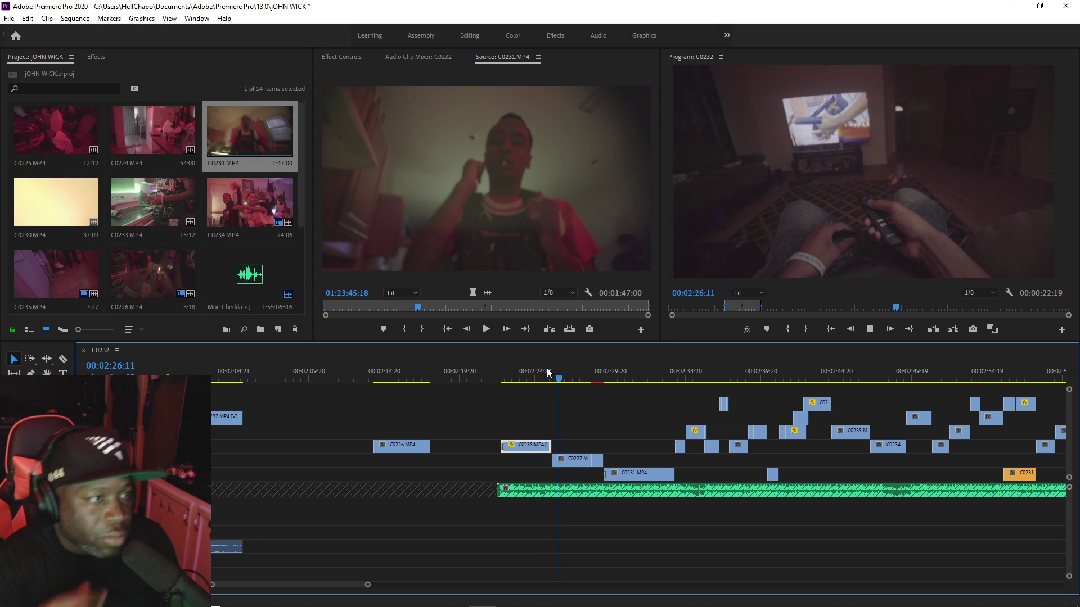
key(space)
Step: Extend the end of C0235.MP4 past the start of C0227.MP4 and play through the overlap
drag(366, 585, 320, 585)
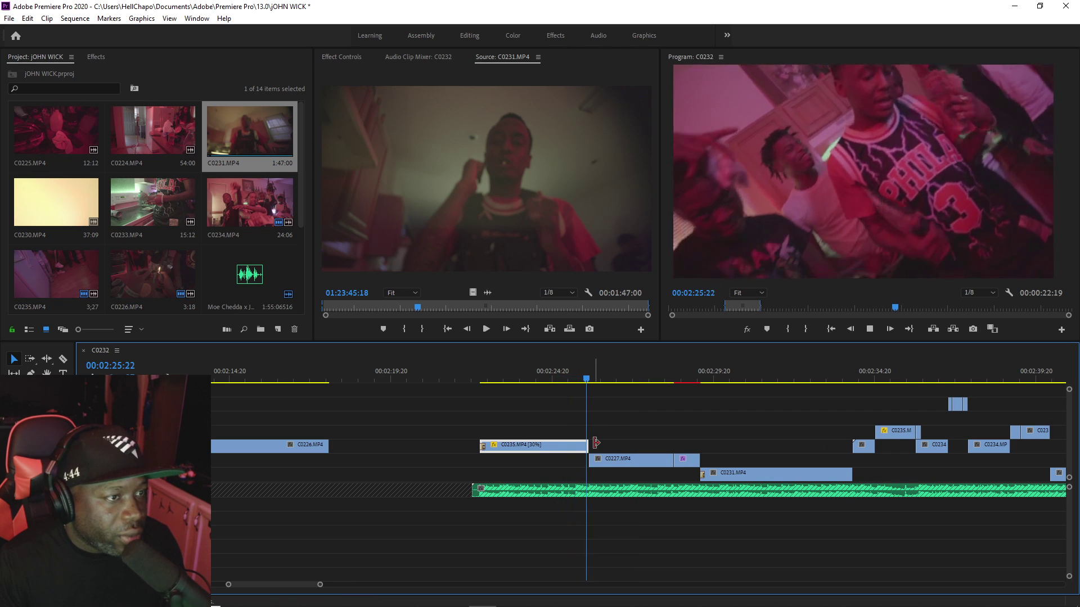
key(space)
key(c)
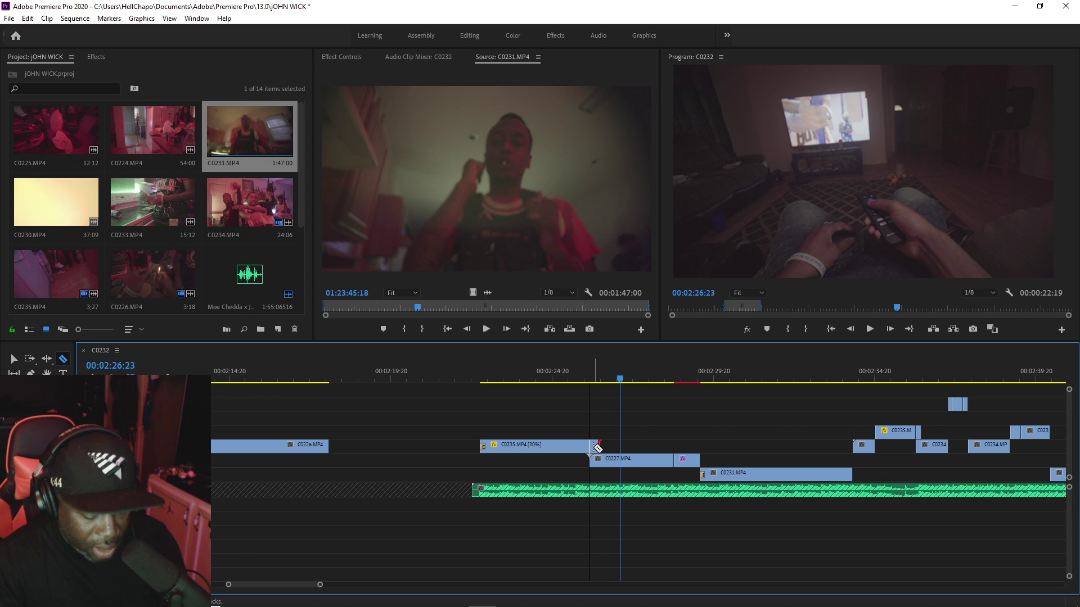
key(=)
click(557, 372)
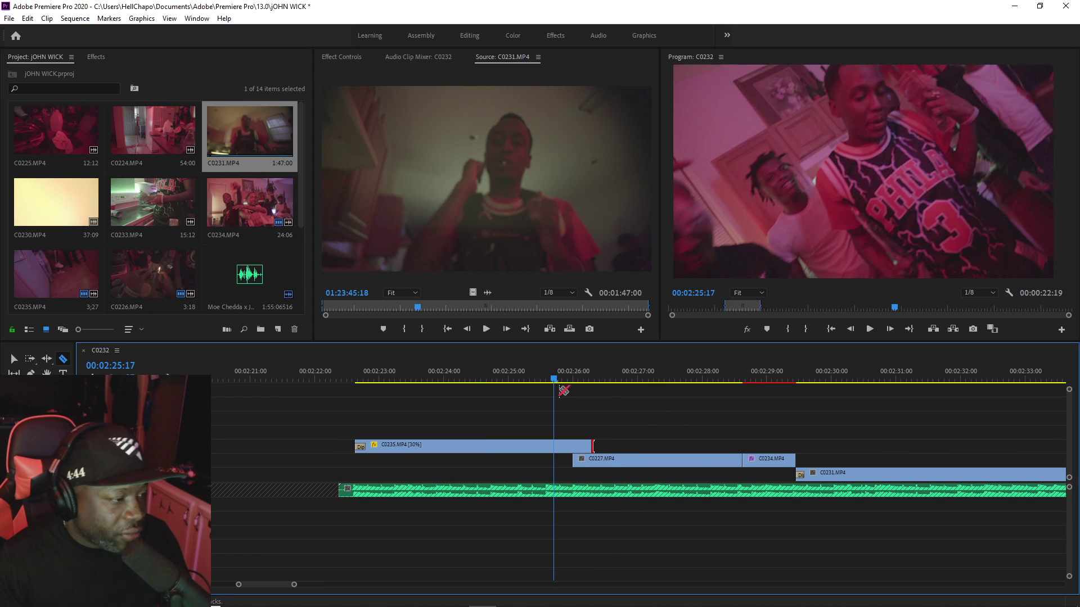
key(space)
key(space)
click(546, 372)
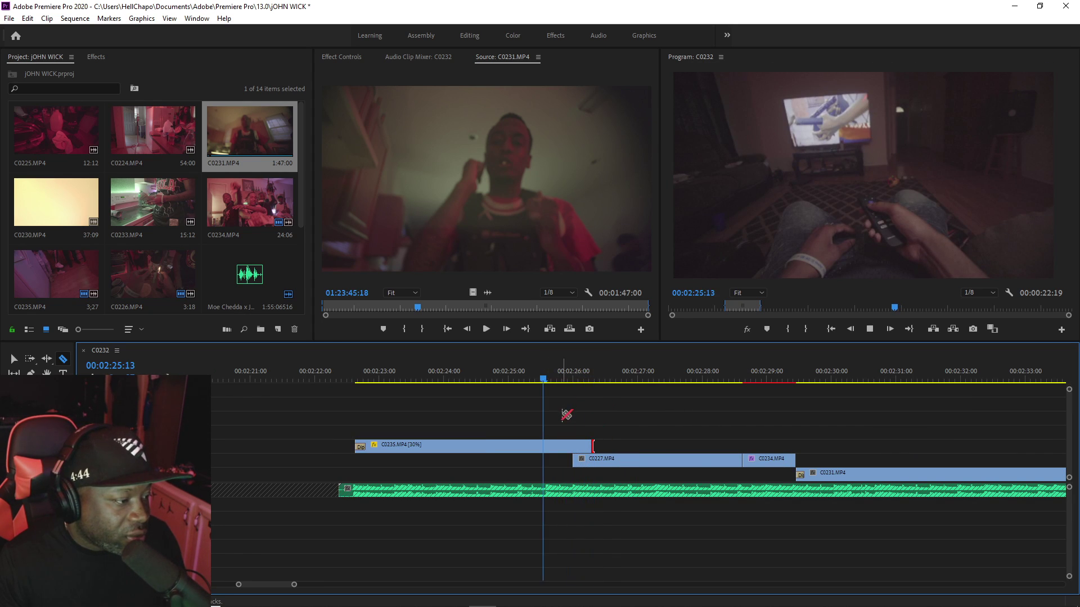
key(space)
key(space)
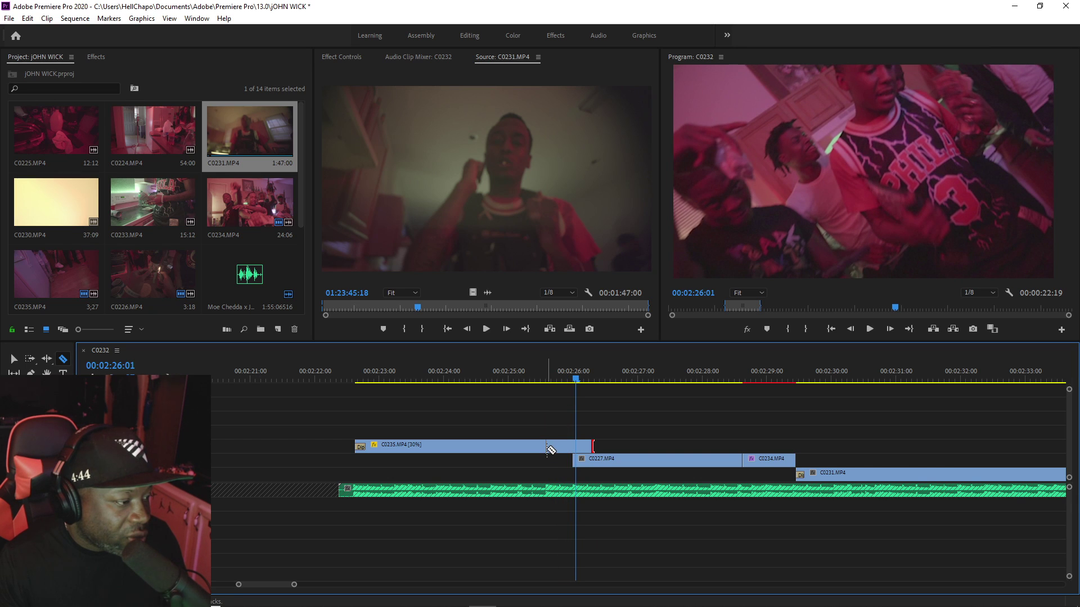
Step: Split C0235.MP4 at about 00:02:25:13 and trim its end piece back to the start of C0227.MP4
click(545, 447)
key(v)
drag(597, 447, 571, 447)
click(533, 377)
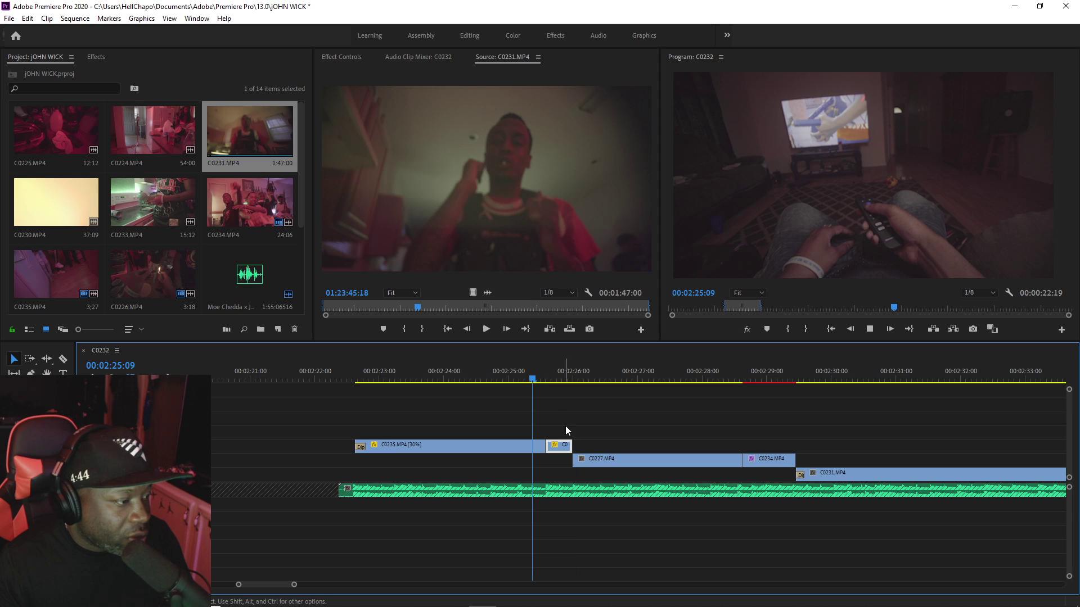
key(space)
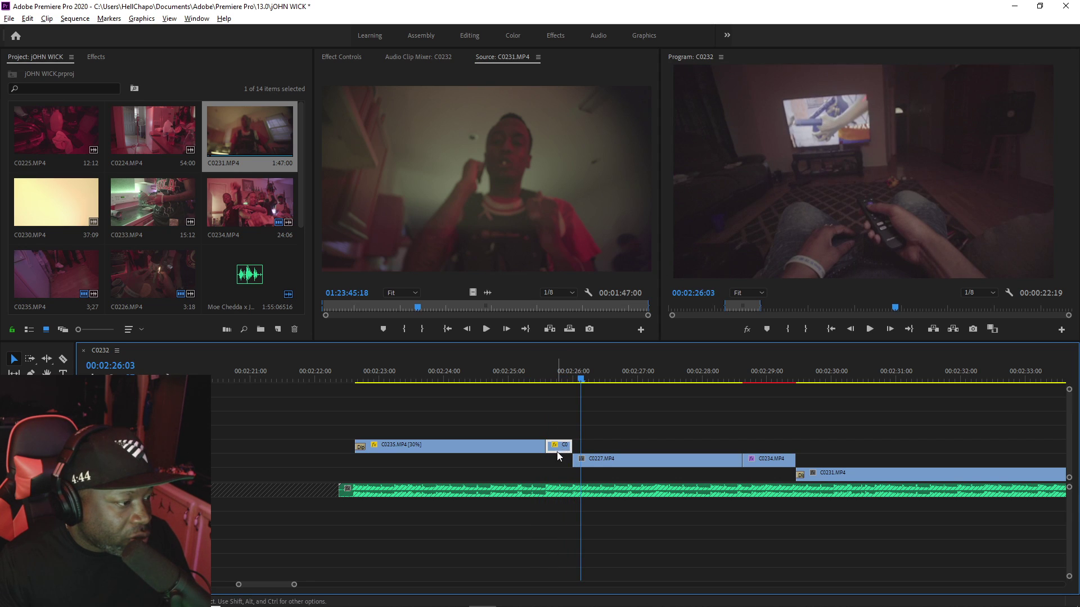
Step: Cut the short end piece of C0235.MP4 into three, stagger the last two on successively higher tracks, and play them back
mouse_move(557, 456)
mouse_down()
mouse_move(580, 419)
mouse_move(560, 436)
mouse_up()
click(539, 380)
key(space)
key(space)
click(543, 381)
key(space)
click(542, 369)
key(space)
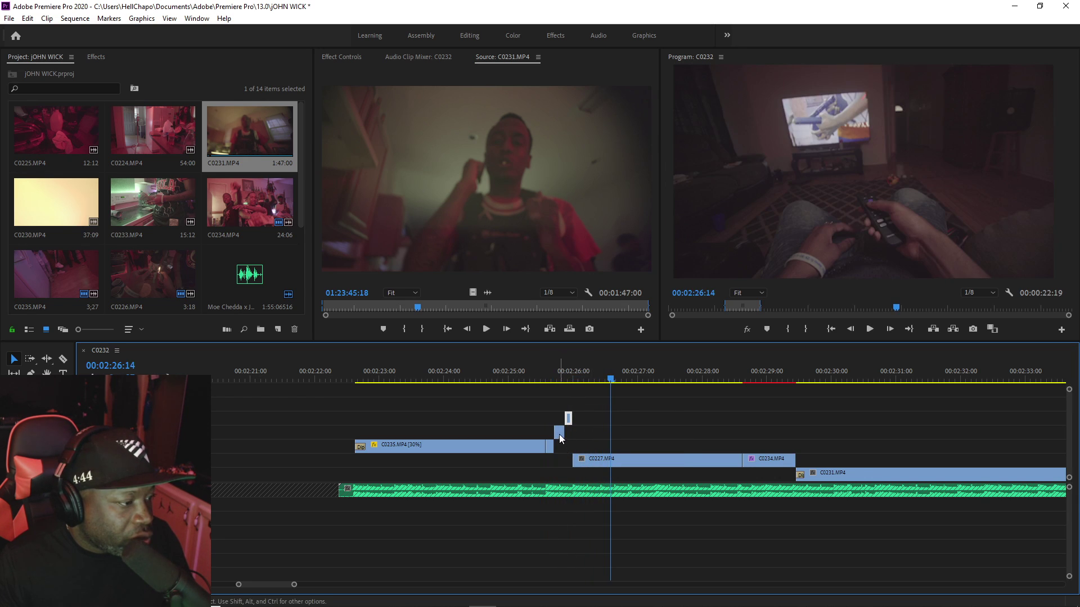
Step: Apply the Visionary Flash preset to the middle of the three short C0235.MP4 end pieces
click(99, 56)
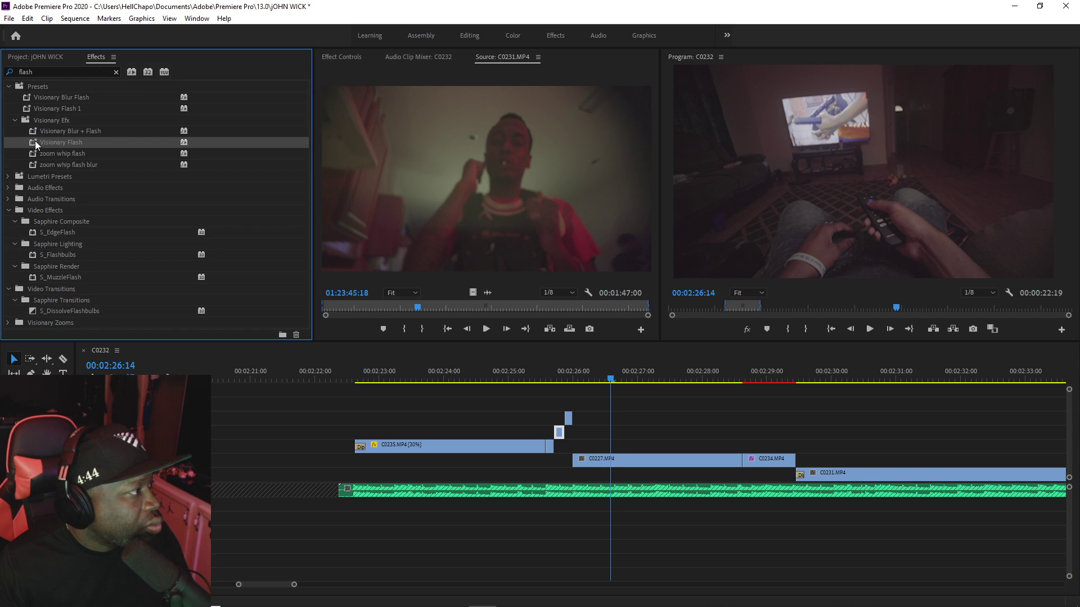
click(532, 376)
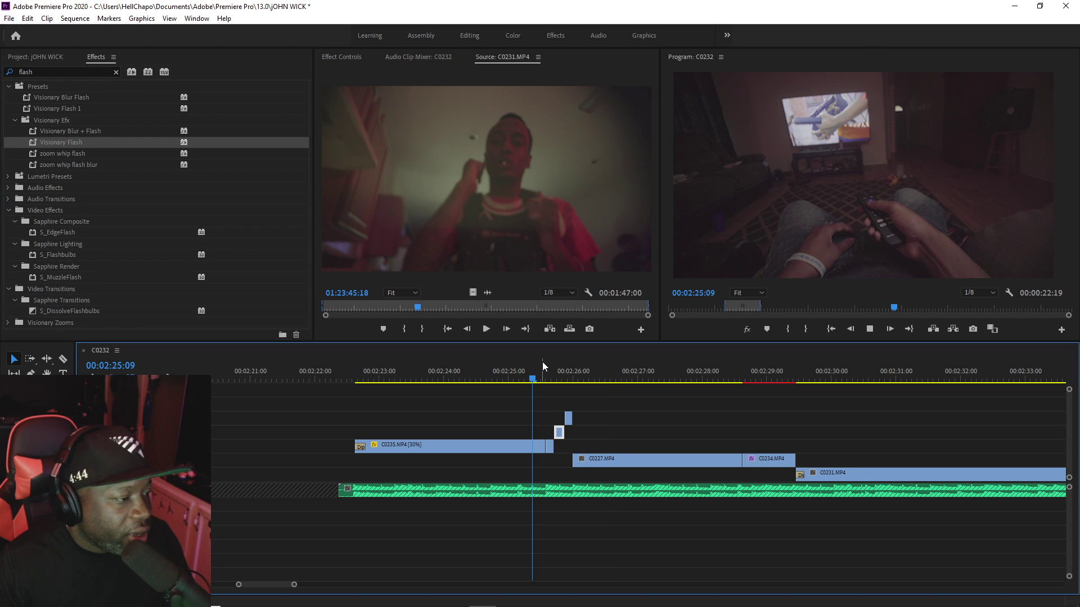
key(space)
click(557, 384)
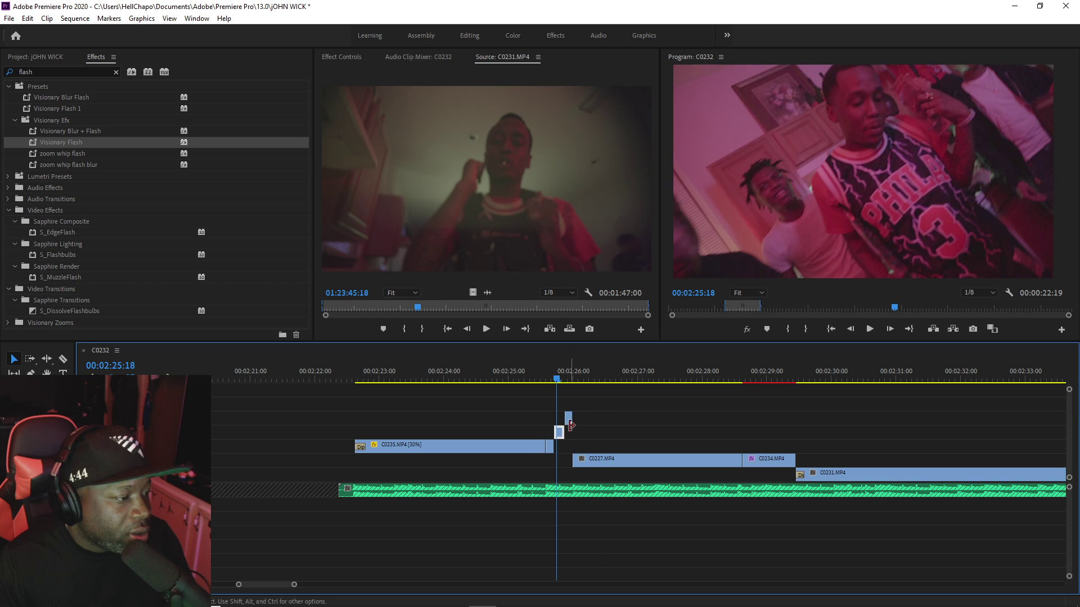
click(353, 58)
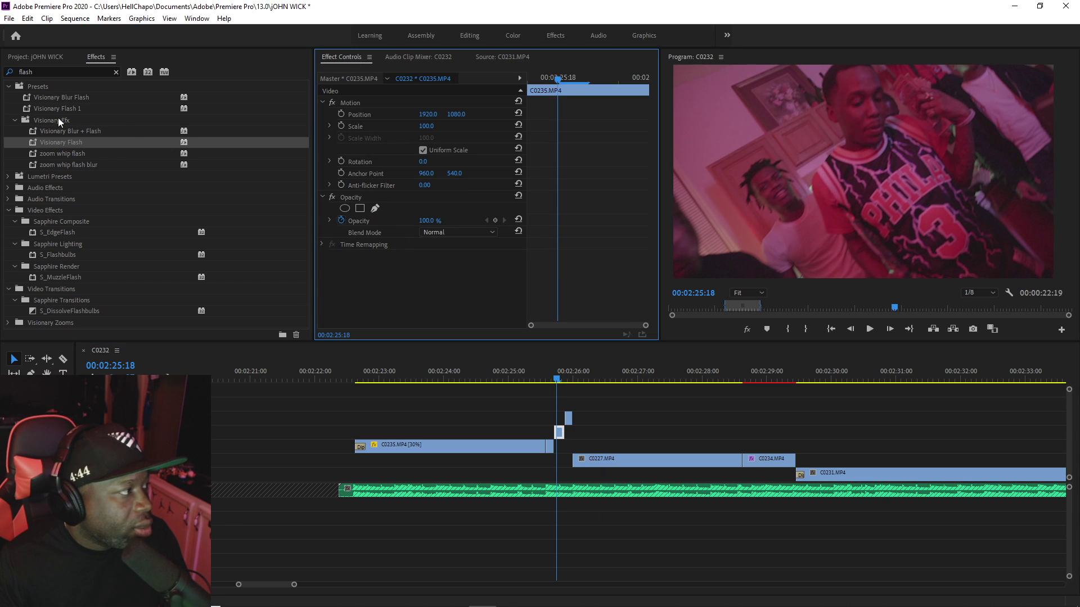
click(36, 143)
drag(406, 318, 407, 318)
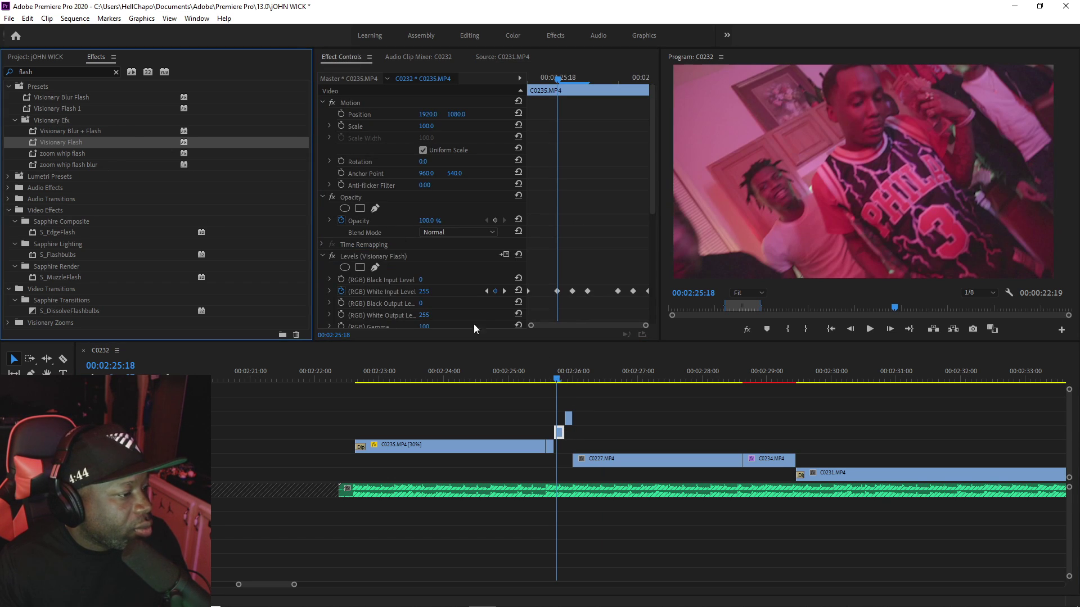
Step: Save the project and play back the flash across the short C0235.MP4 pieces
click(551, 374)
key(space)
click(547, 366)
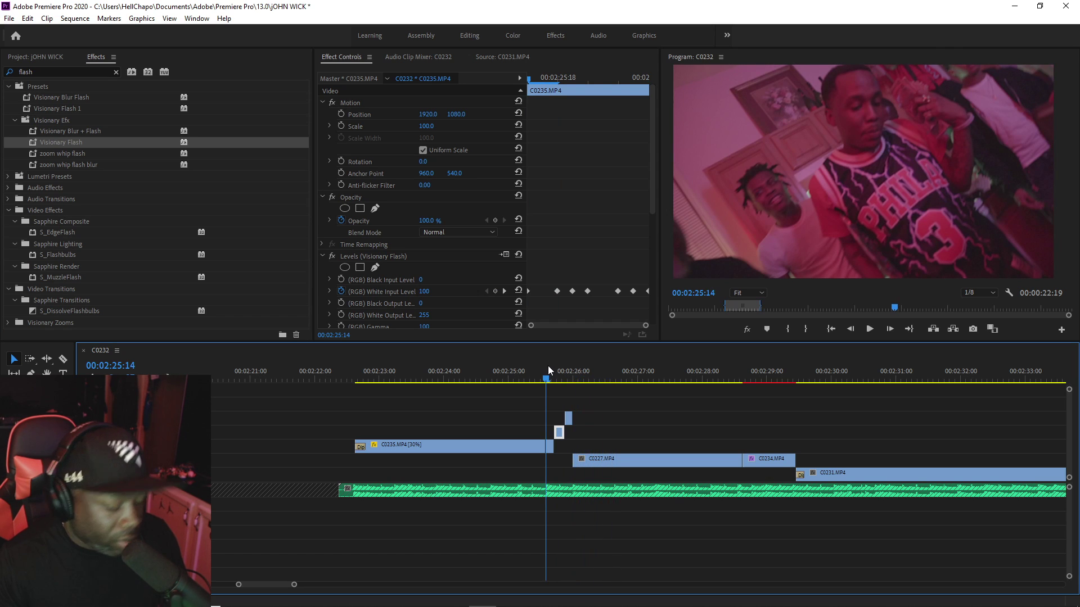
key(ctrl+s)
key(space)
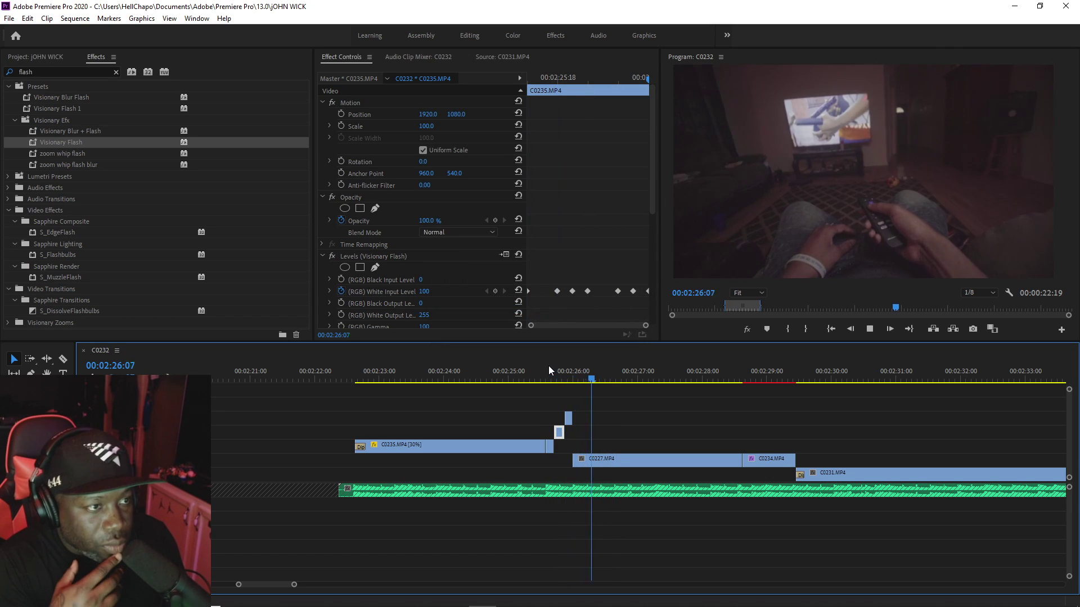
click(549, 366)
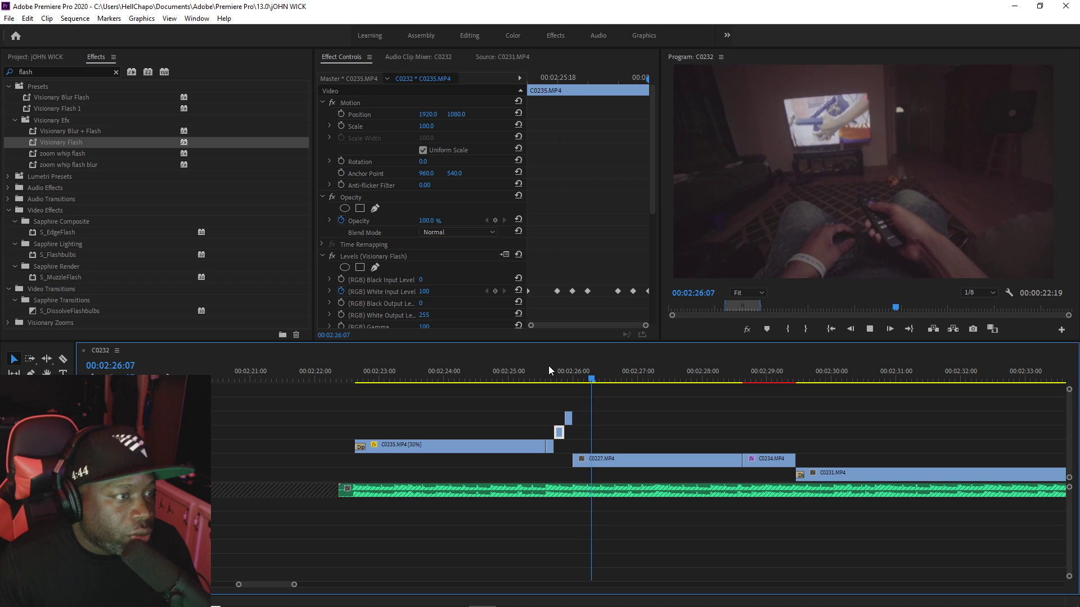
click(515, 372)
key(space)
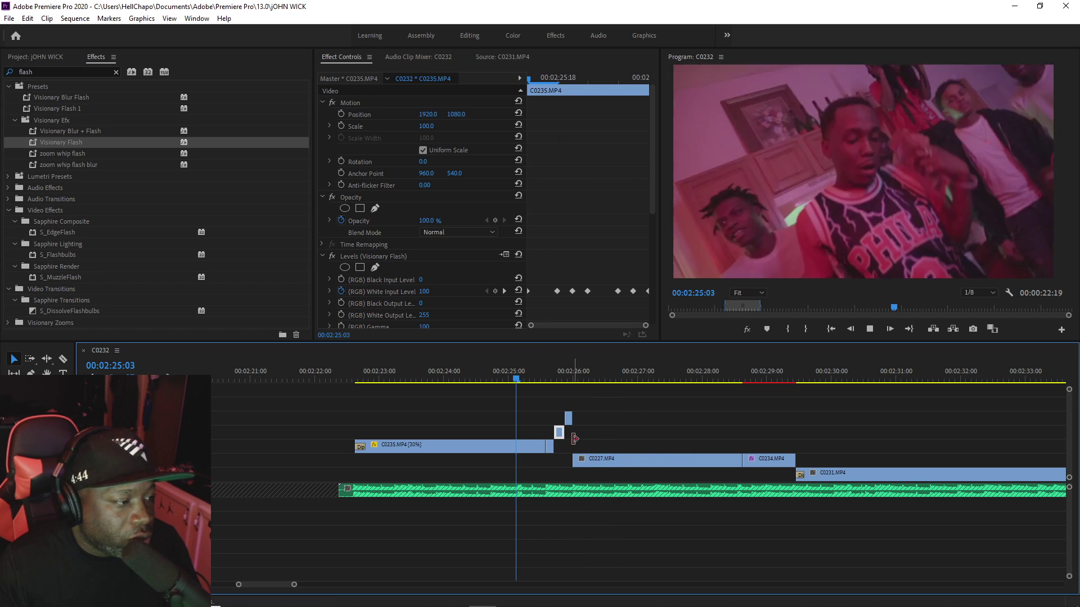
Step: Scale the flashing C0235.MP4 piece to 149, set its position to 1920, 1521, and play it back
click(560, 378)
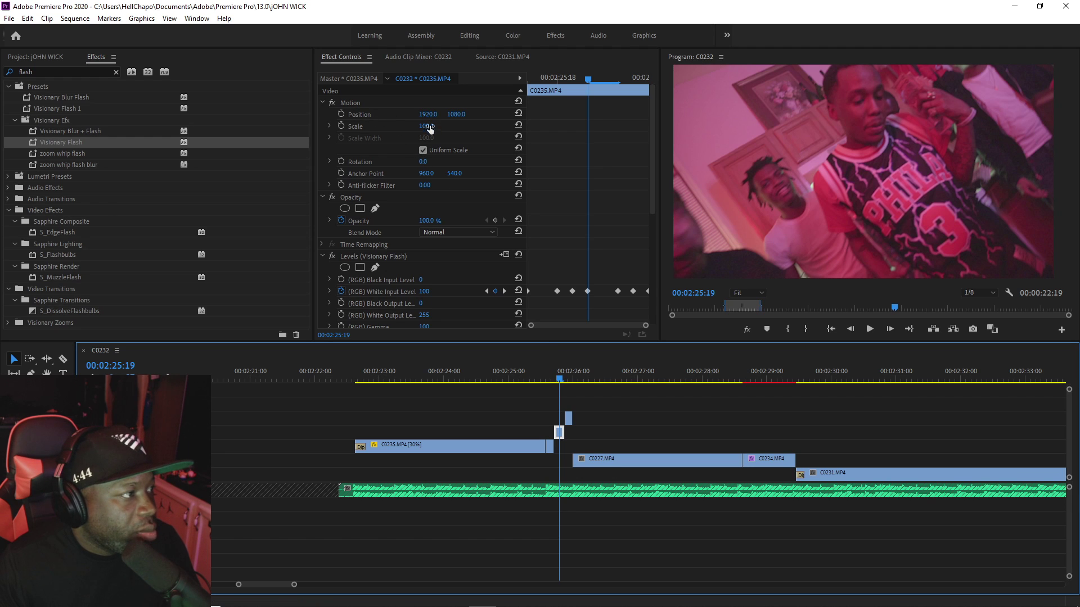
drag(430, 128, 647, 114)
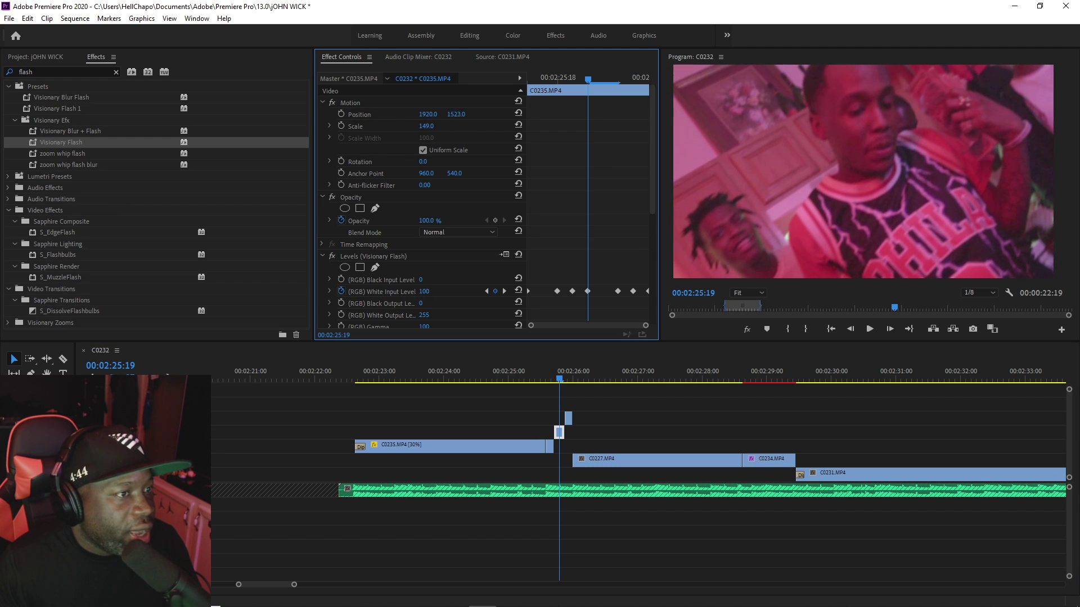
click(538, 372)
key(space)
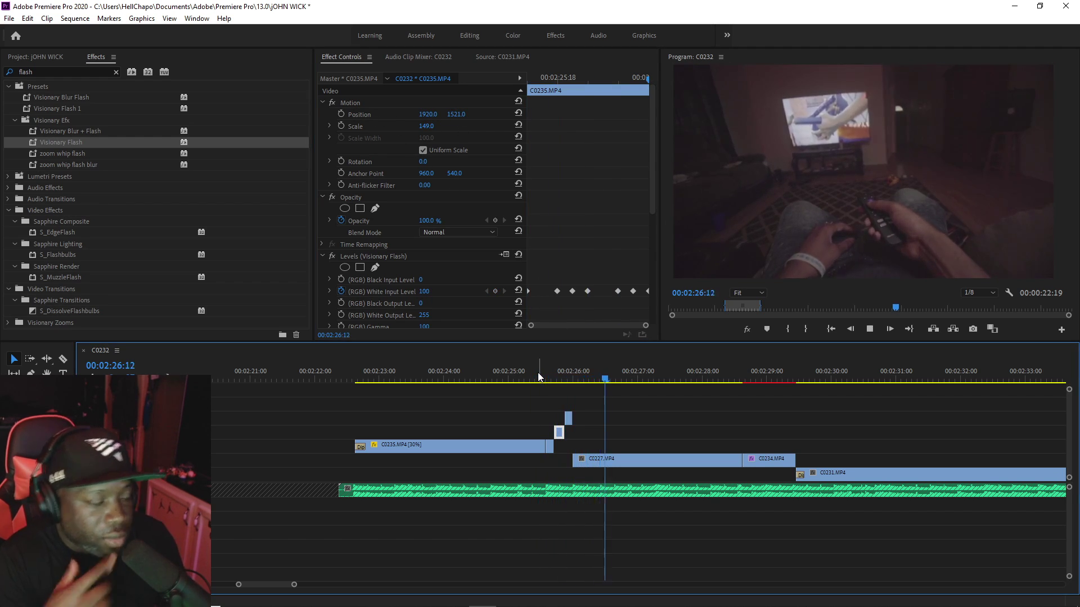
Step: Save the project and replay the cuts from about 00:02:25:13 through the enlarged C0235.MP4 piece into C0227.MP4
click(555, 378)
key(space)
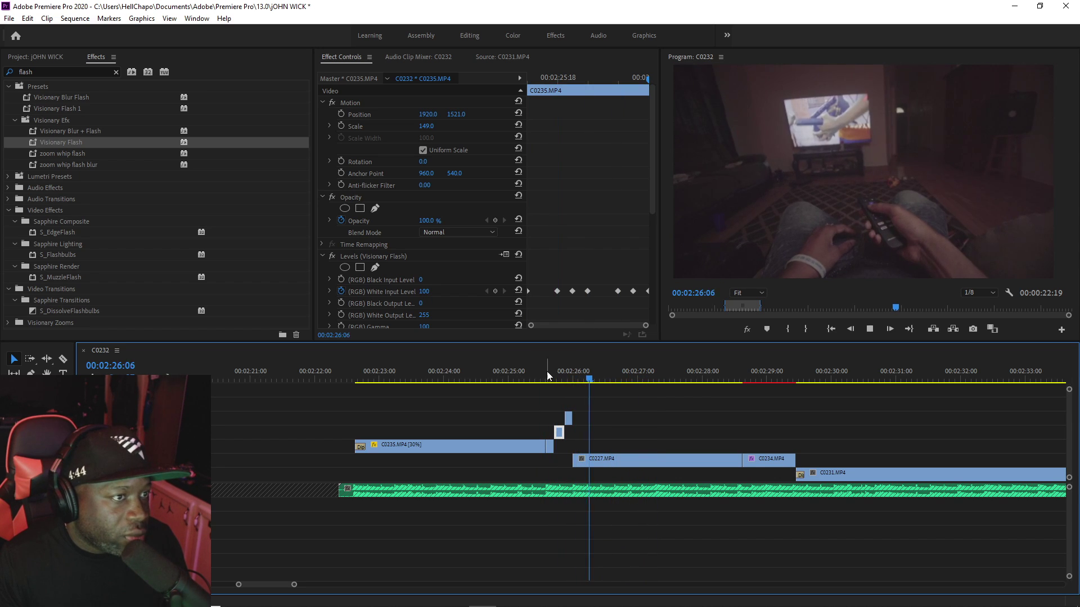
click(542, 377)
key(space)
click(544, 377)
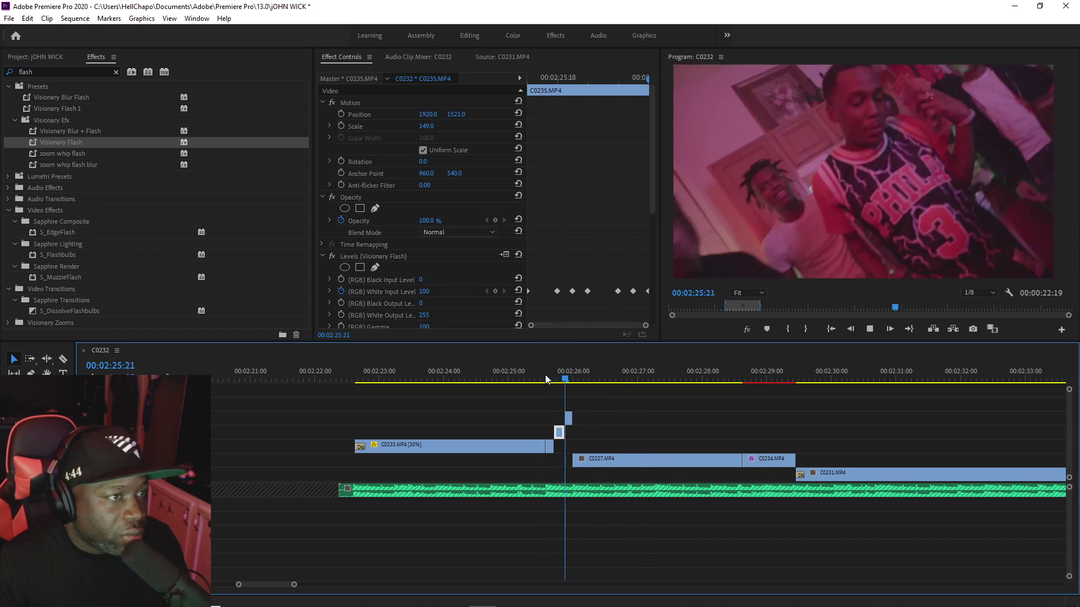
click(543, 378)
click(544, 378)
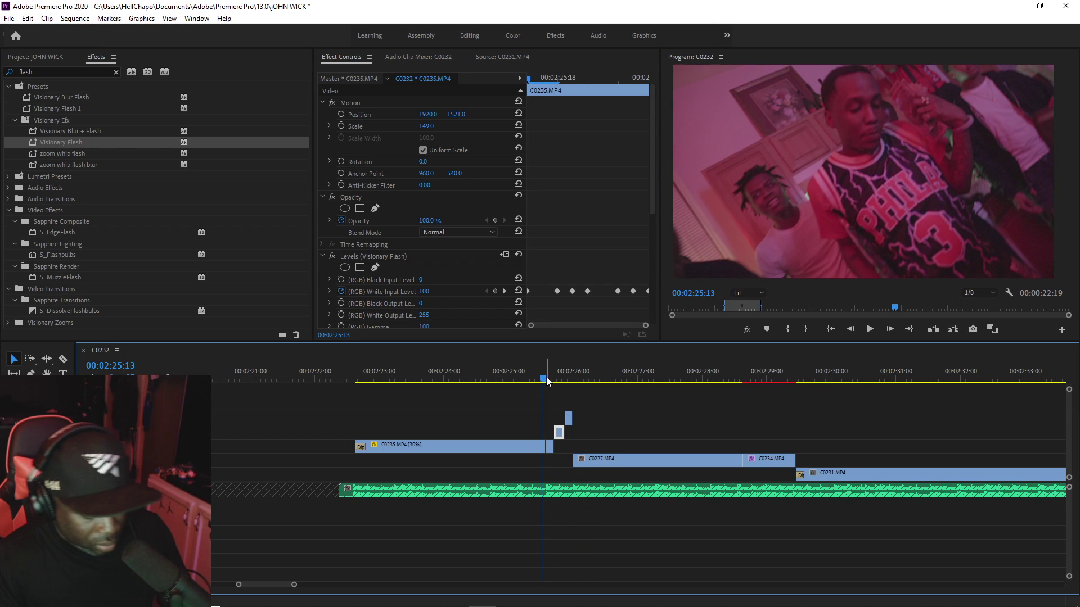
key(space)
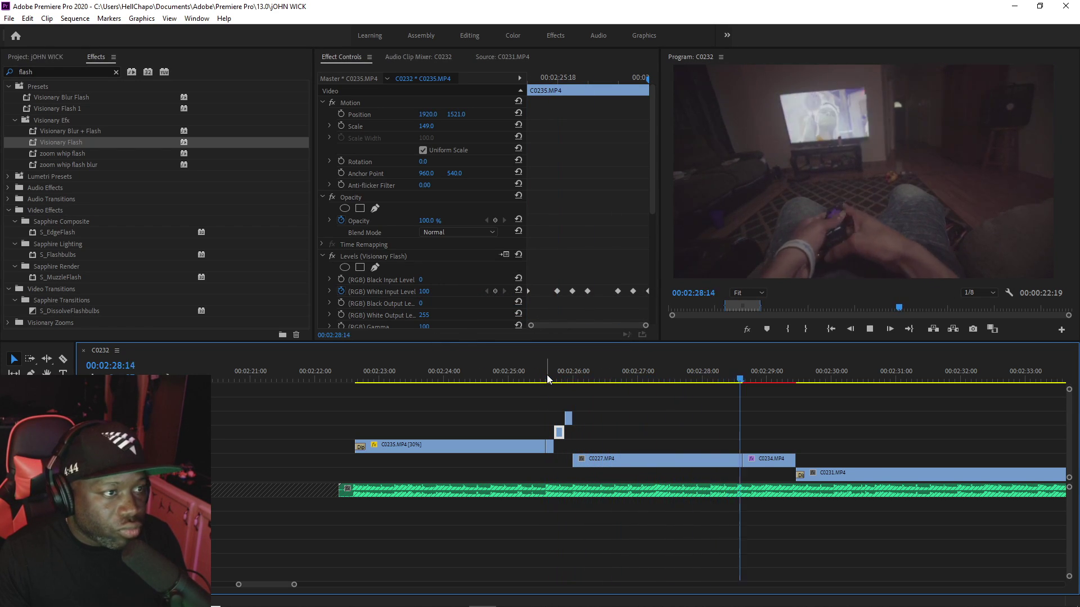
Step: Play through the C0227.MP4 clip in the sequence and return the playhead to its start at 00:02:26:00
click(600, 374)
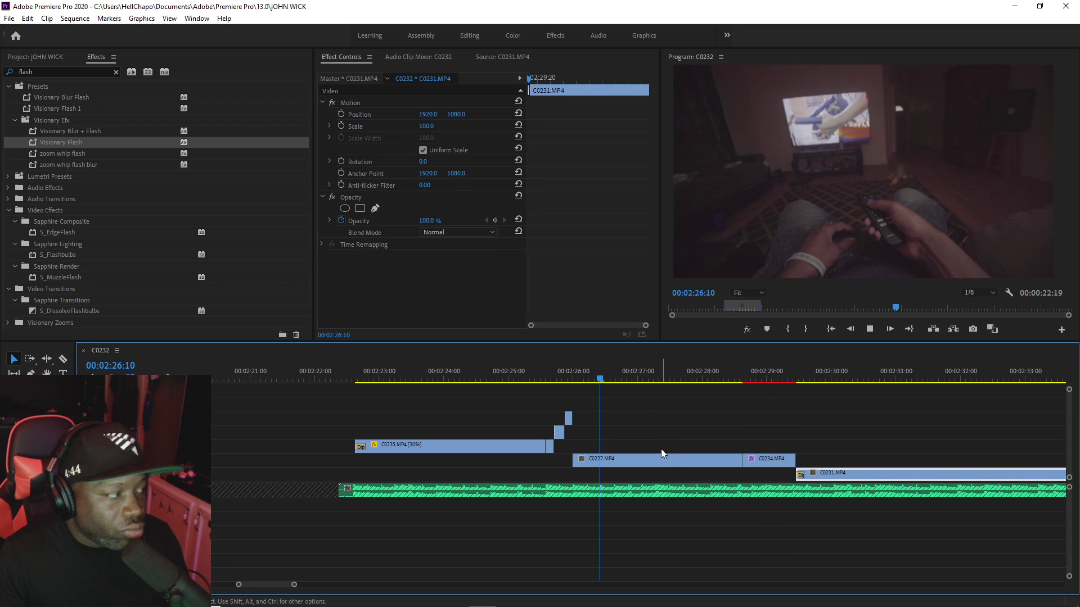
key(space)
click(40, 57)
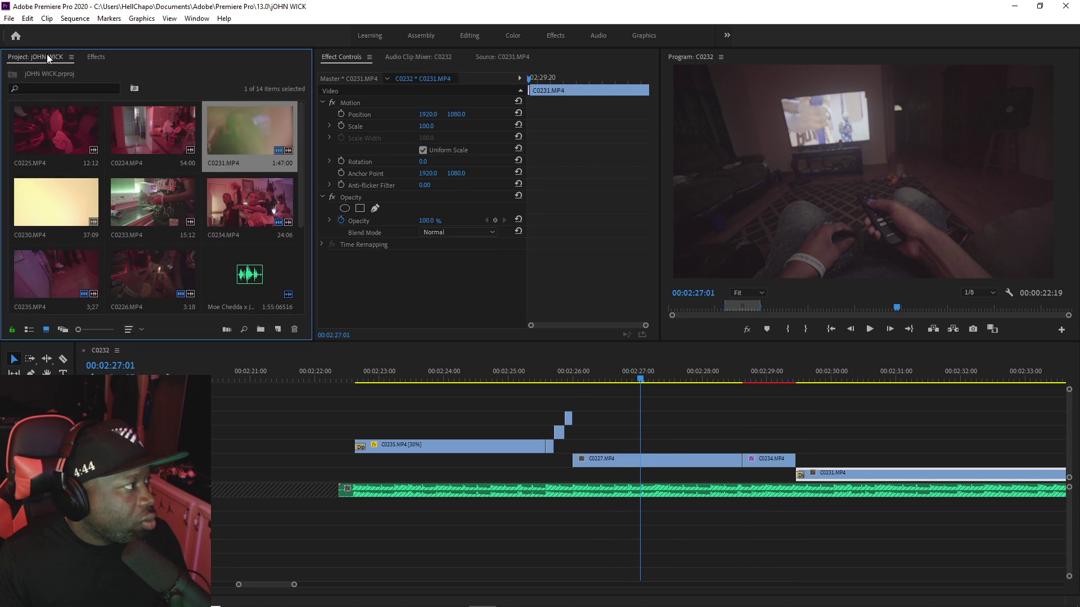
key(space)
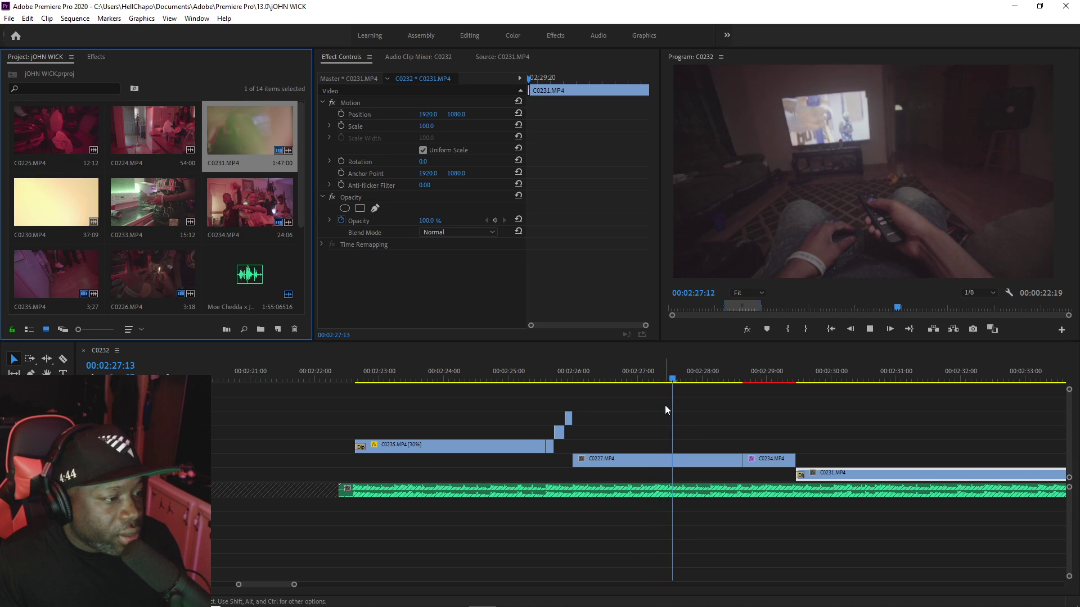
key(space)
drag(623, 387, 573, 380)
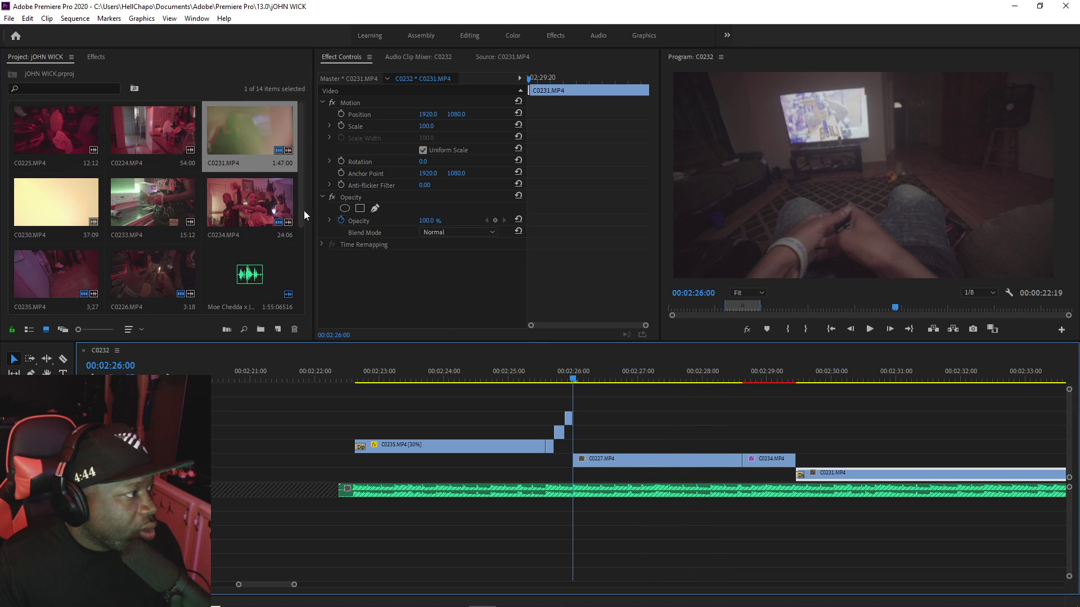
Step: Open the source footage of C0227.MP4 from the project and look through it up to about 01:13:36
drag(295, 587, 331, 585)
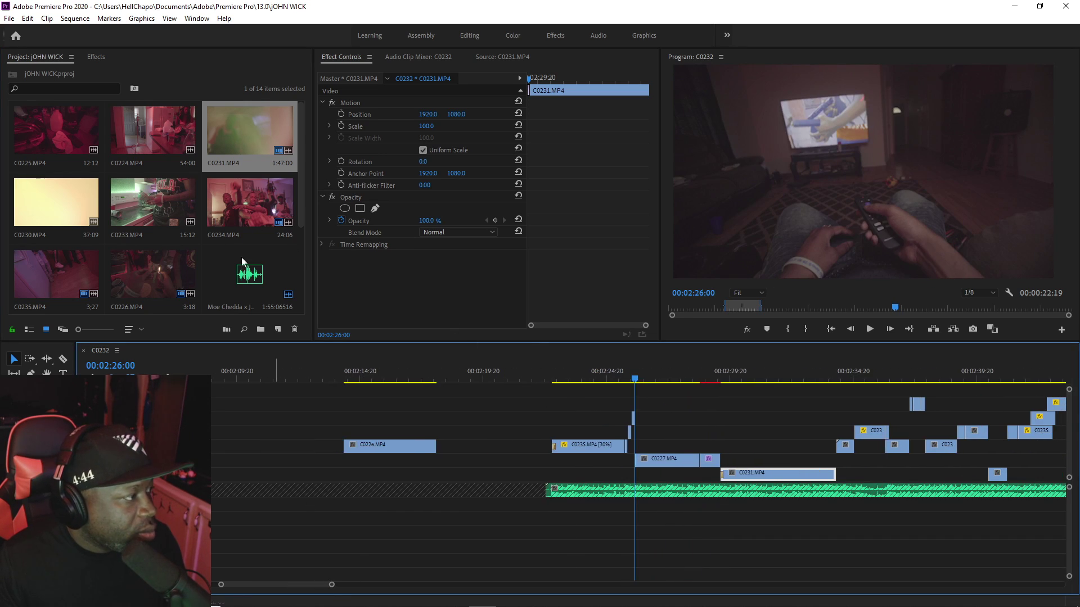
scroll(228, 188, down, 1)
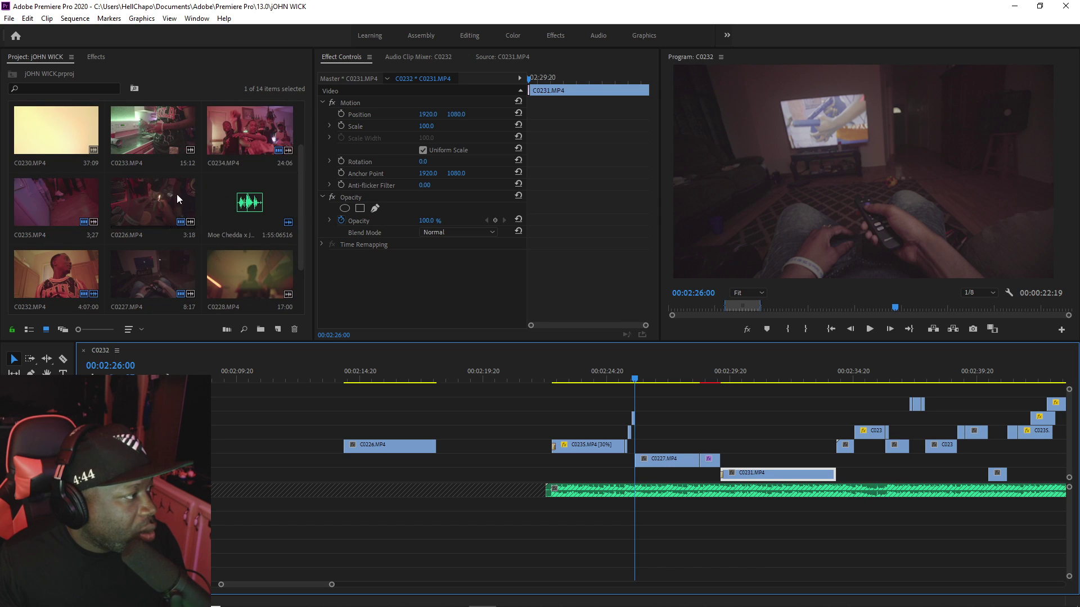
scroll(262, 252, down, 1)
double_click(133, 197)
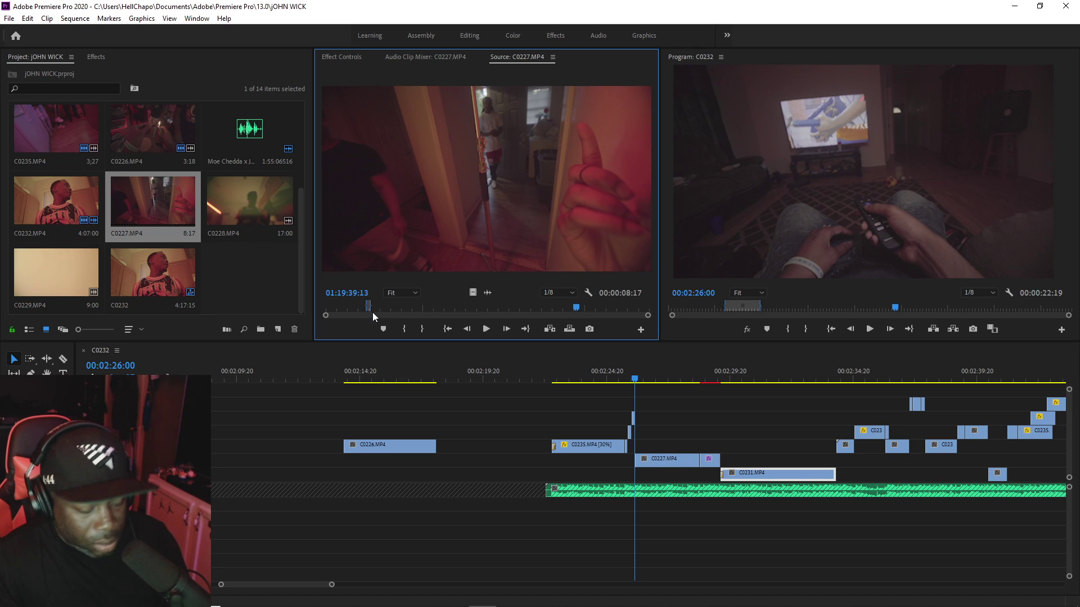
drag(374, 316, 412, 315)
click(636, 378)
key(=)
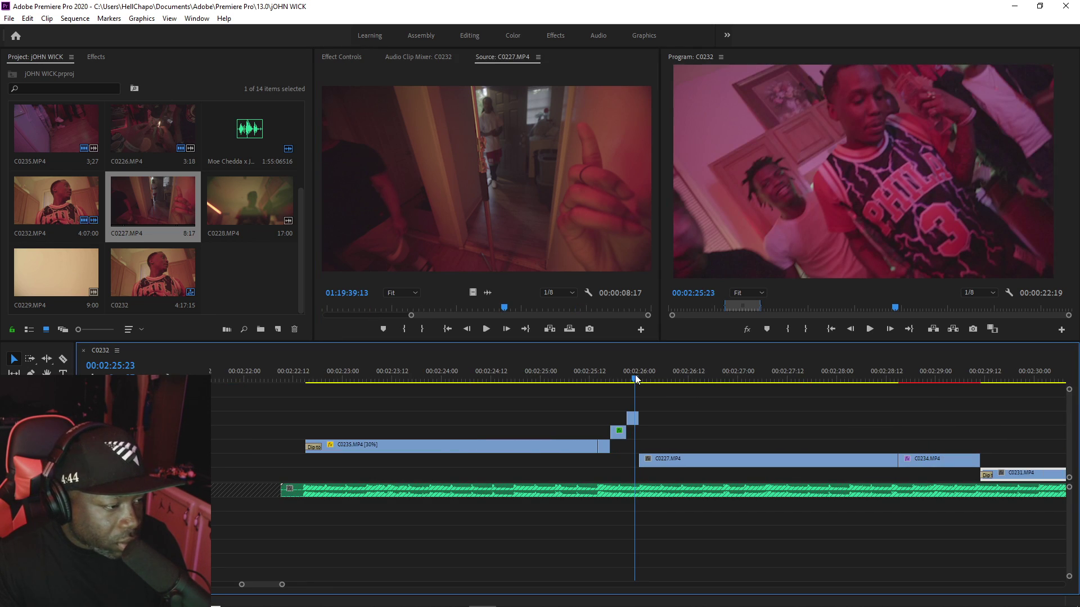
double_click(145, 215)
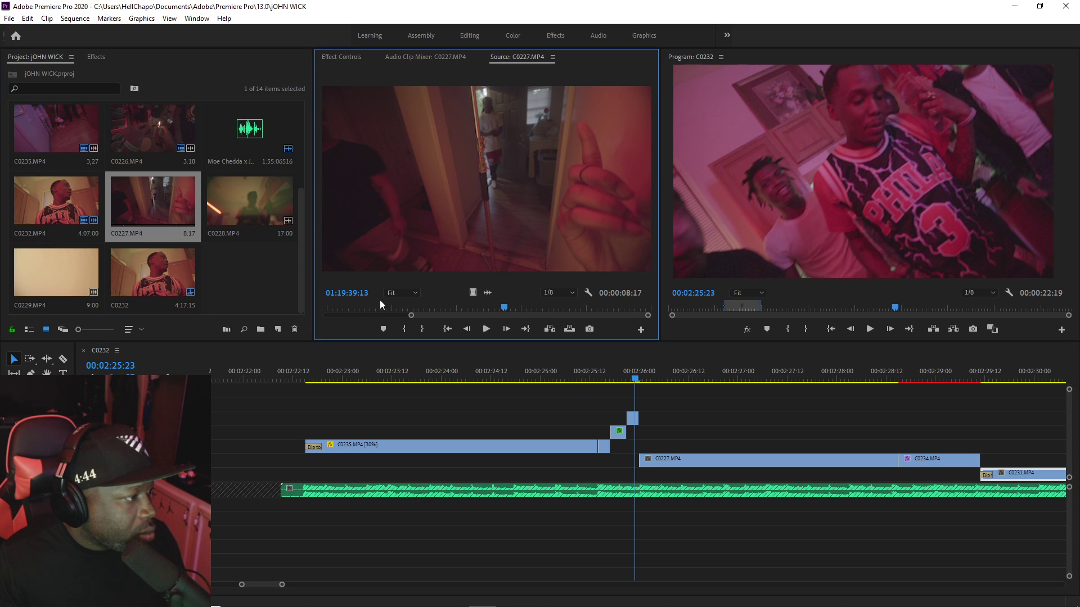
drag(398, 316, 371, 310)
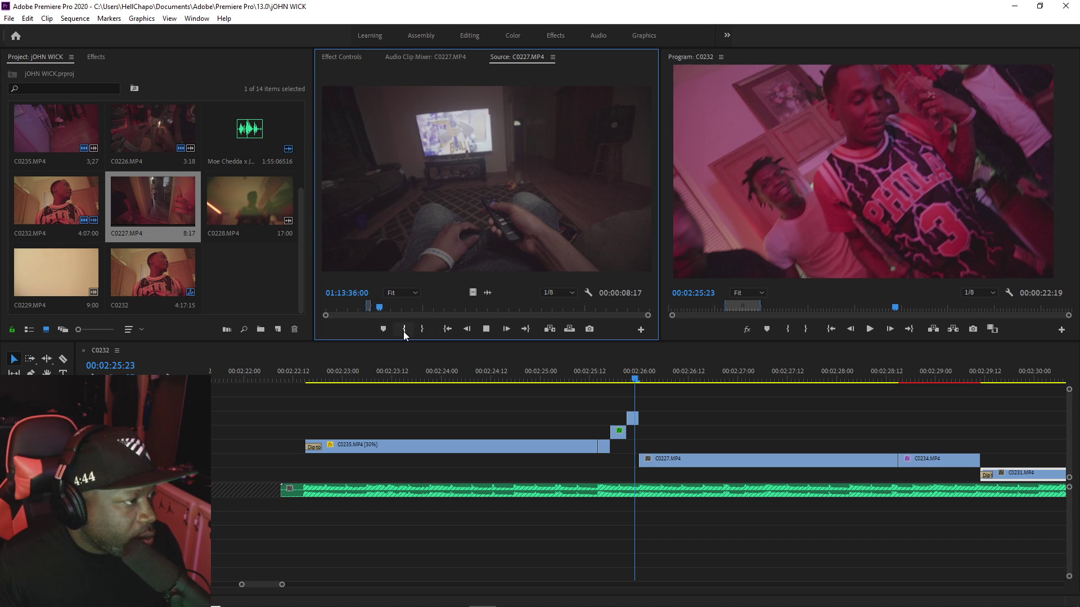
key(space)
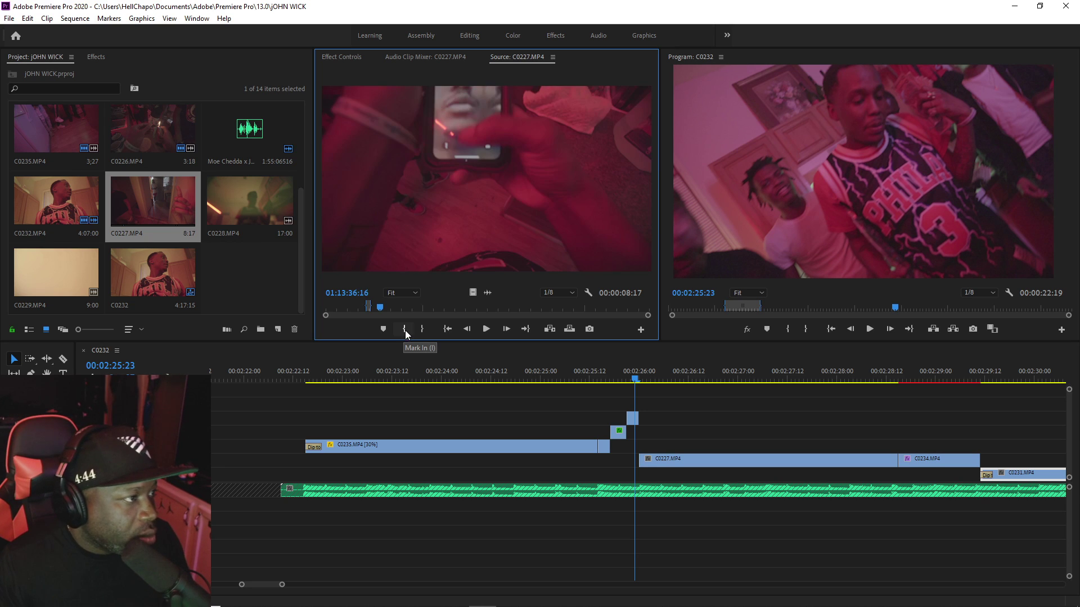
Step: Replace the In and Out range in the C0227.MP4 source with a 2:21 section ending at about 01:13:25:14
drag(380, 309, 370, 311)
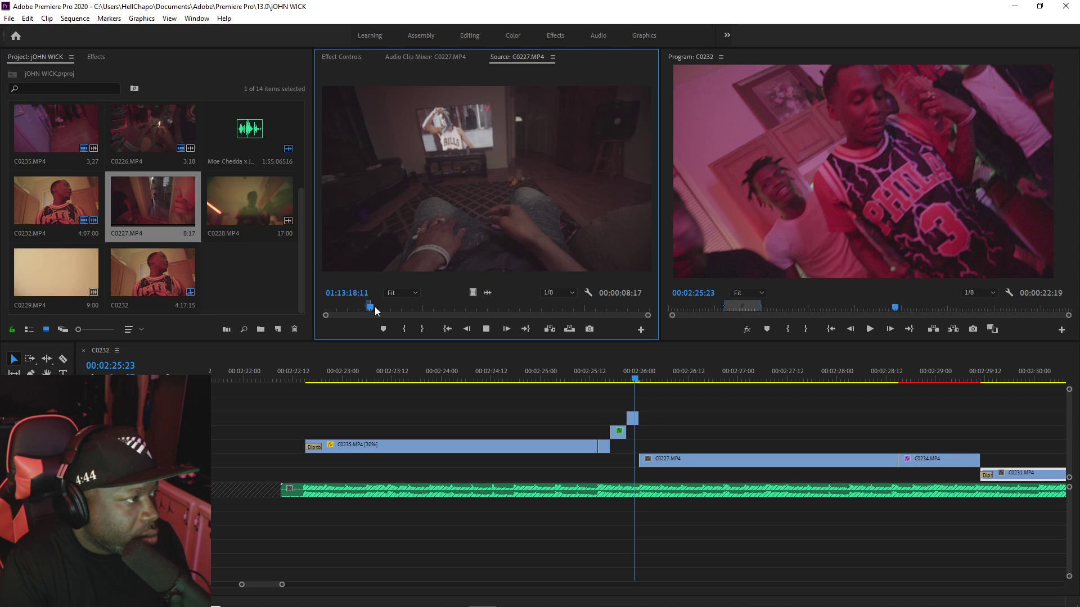
key(ctrl+shift+x)
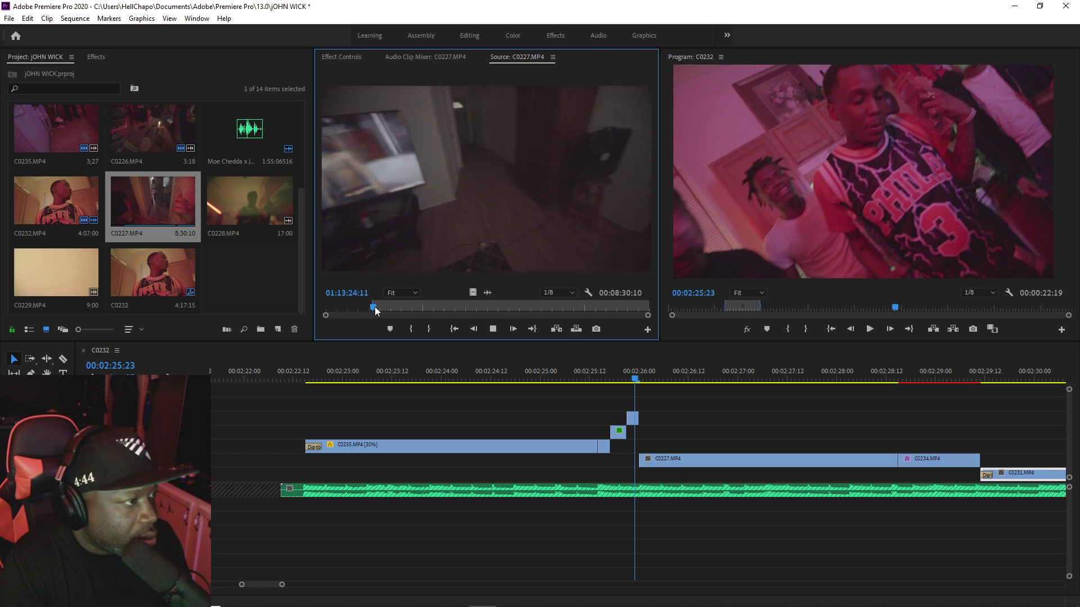
key(o)
key(space)
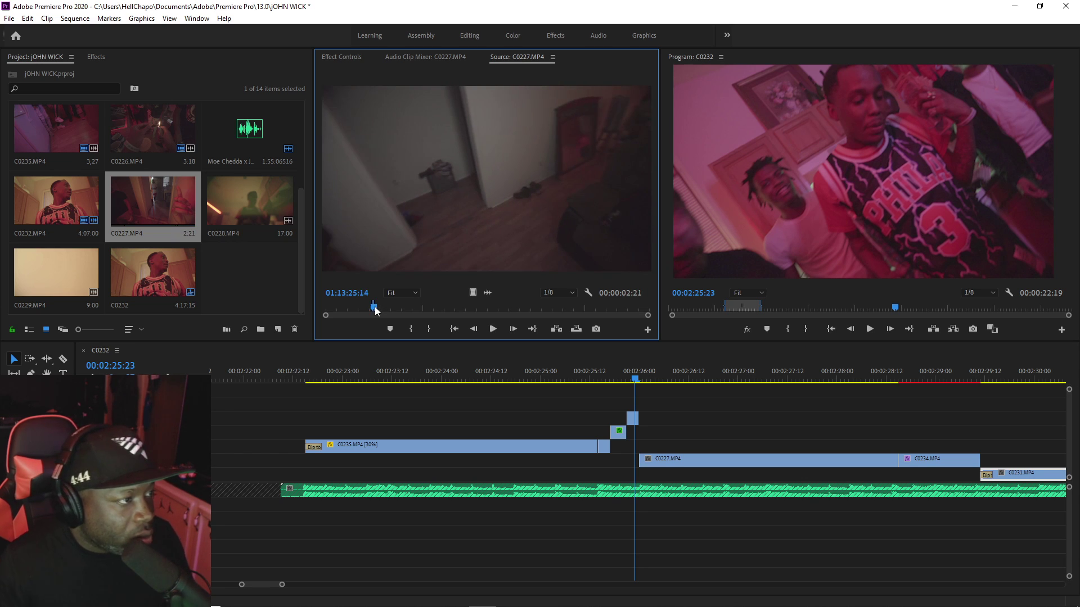
click(493, 330)
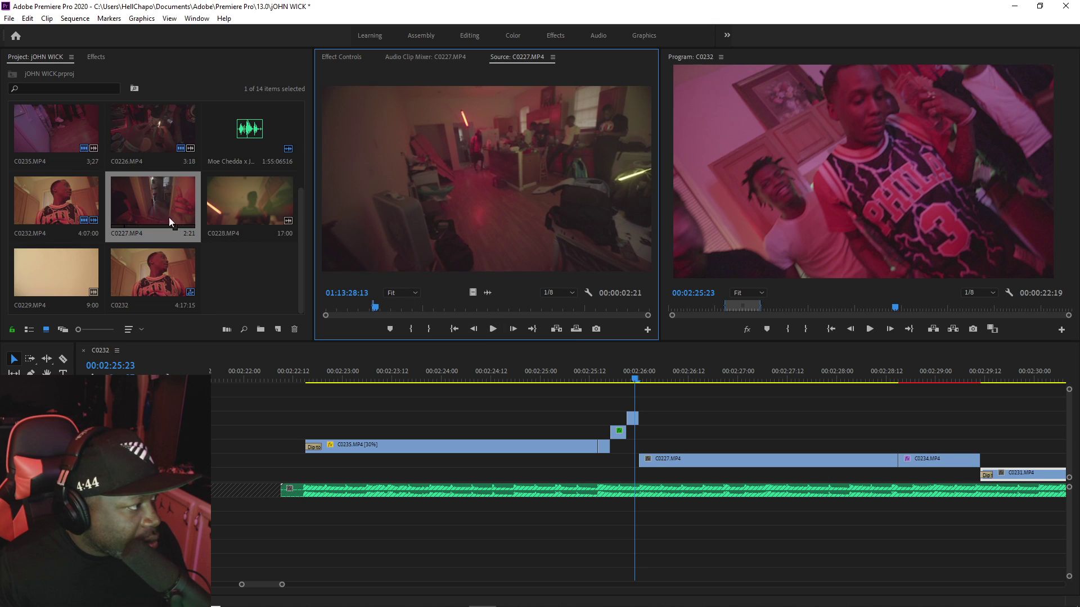
Step: Place only the marked C0227.MP4 video two tracks above C0227.MP4 at about 00:02:27:08, split it at 00:02:28:15 and delete its end
drag(473, 293, 770, 431)
key(space)
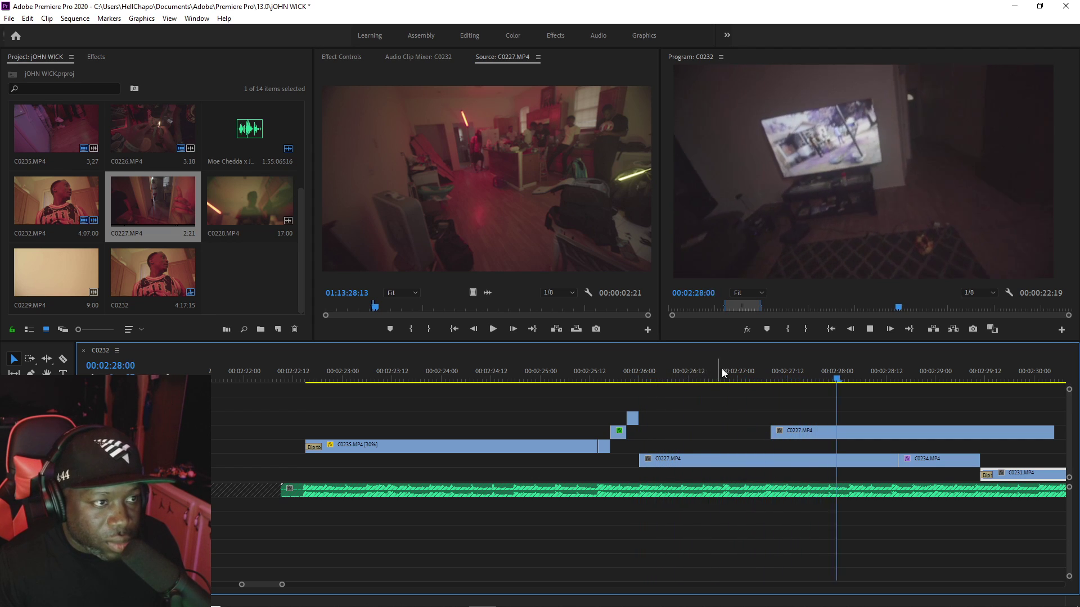
key(space)
key(p)
click(898, 434)
key(v)
click(923, 434)
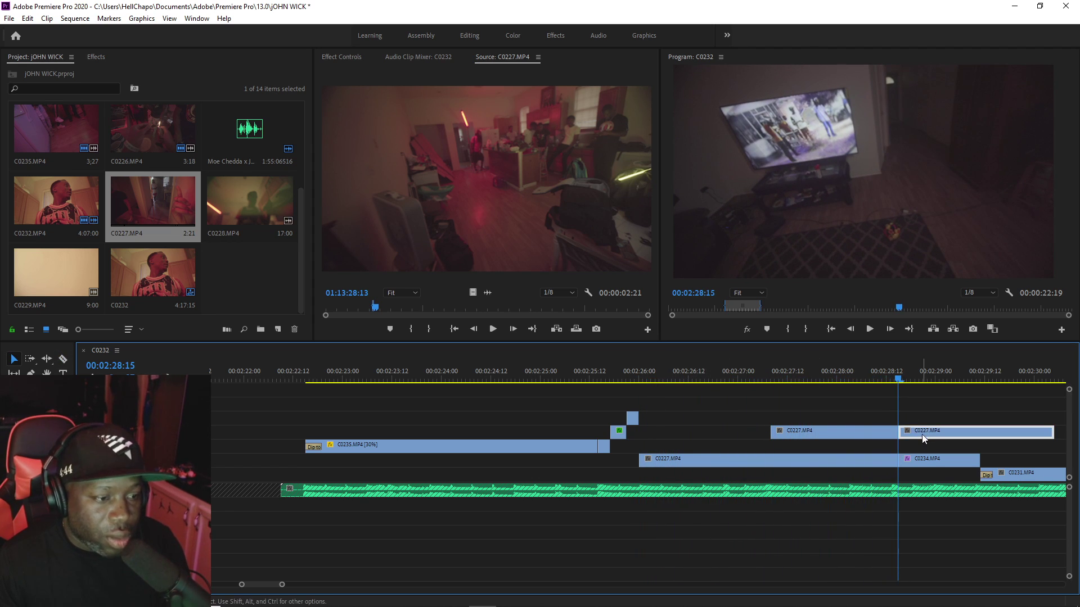
key(Delete)
Step: Trim the original C0227.MP4 clip's end back to the new clip's start, lower the new clip one track, and play both back
drag(894, 459, 767, 459)
drag(794, 434, 790, 448)
click(611, 371)
key(space)
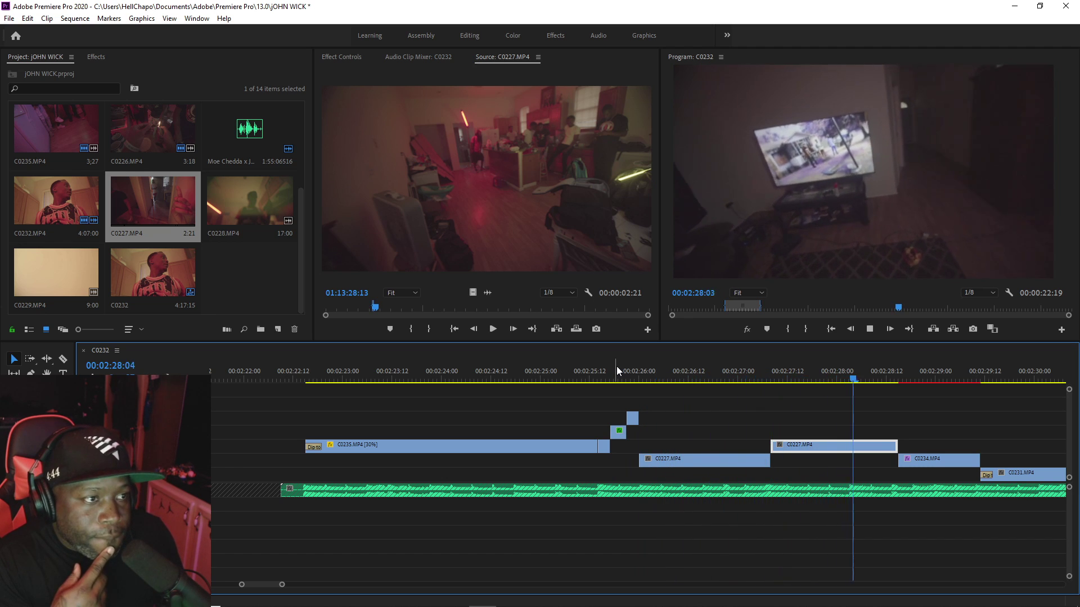
click(631, 374)
key(space)
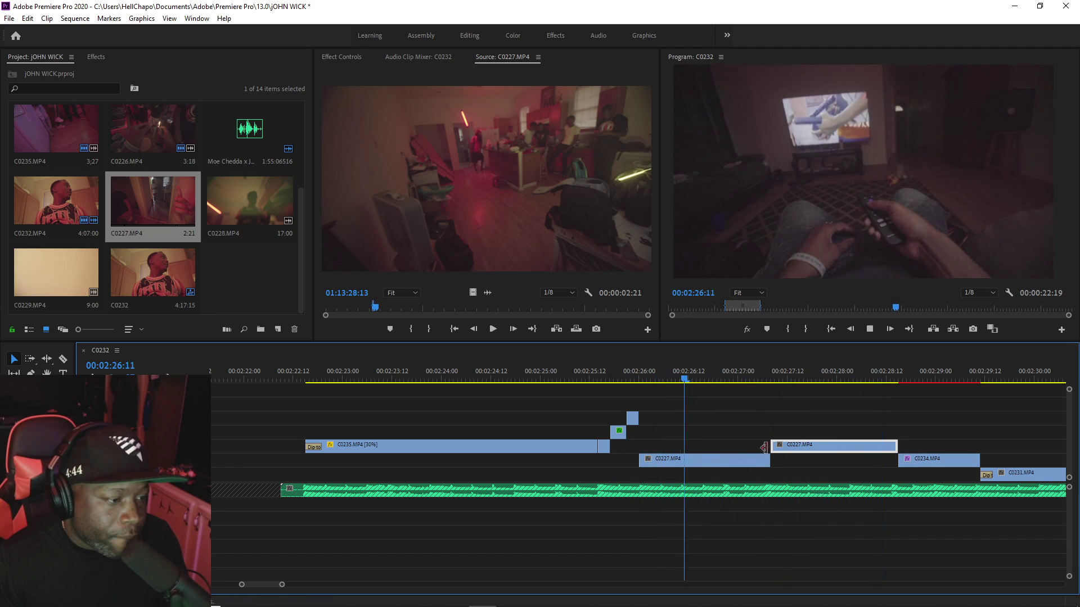
Step: Try extending the second C0227.MP4 clip's end over the C0234.MP4 clip to about 00:02:29:14 and play it back
drag(771, 444, 989, 445)
key(space)
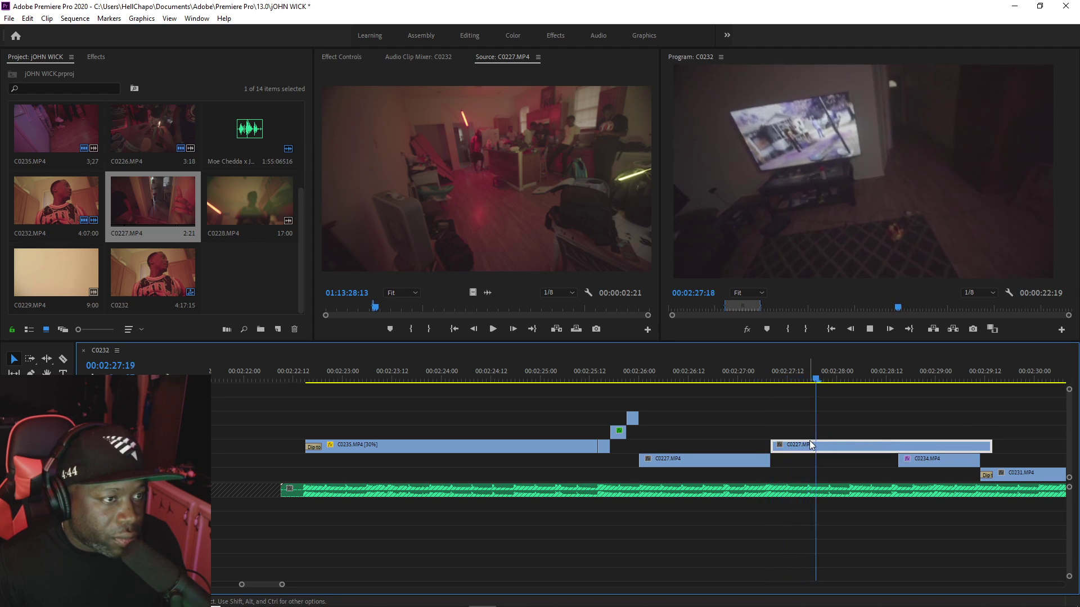
key(space)
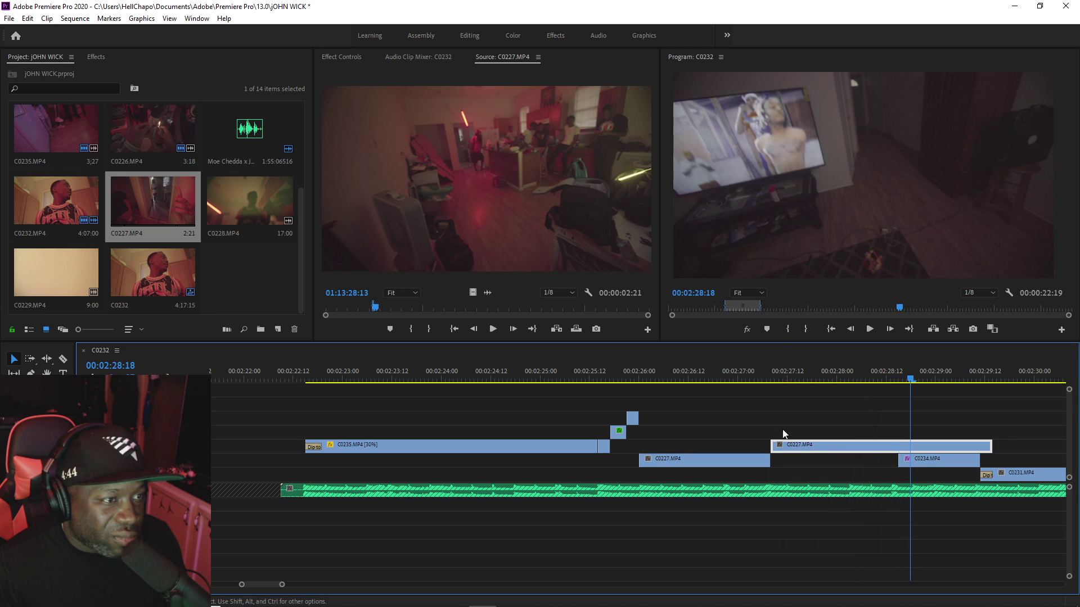
Step: Undo the second C0227.MP4 clip's extension and its move to the lower track, and play back from about 00:02:27:05
key(ctrl+z)
key(ctrl+z)
click(758, 374)
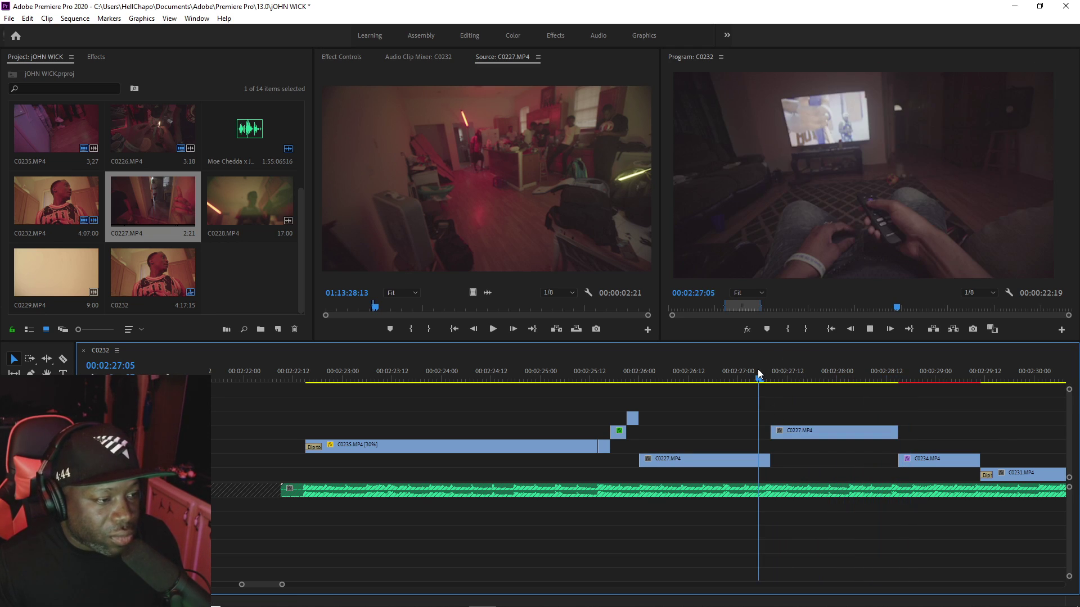
key(space)
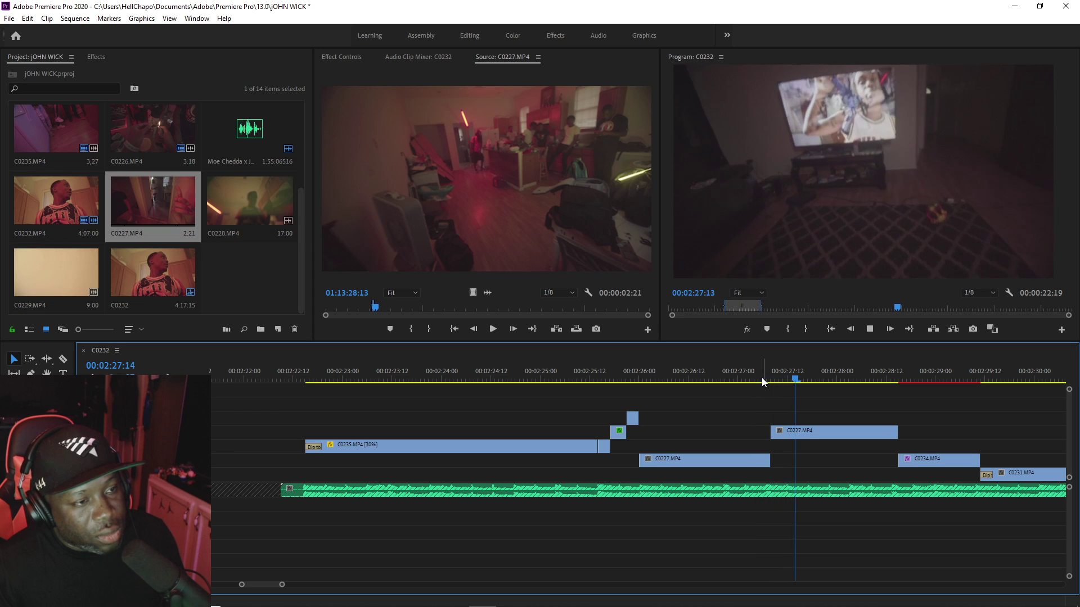
click(762, 379)
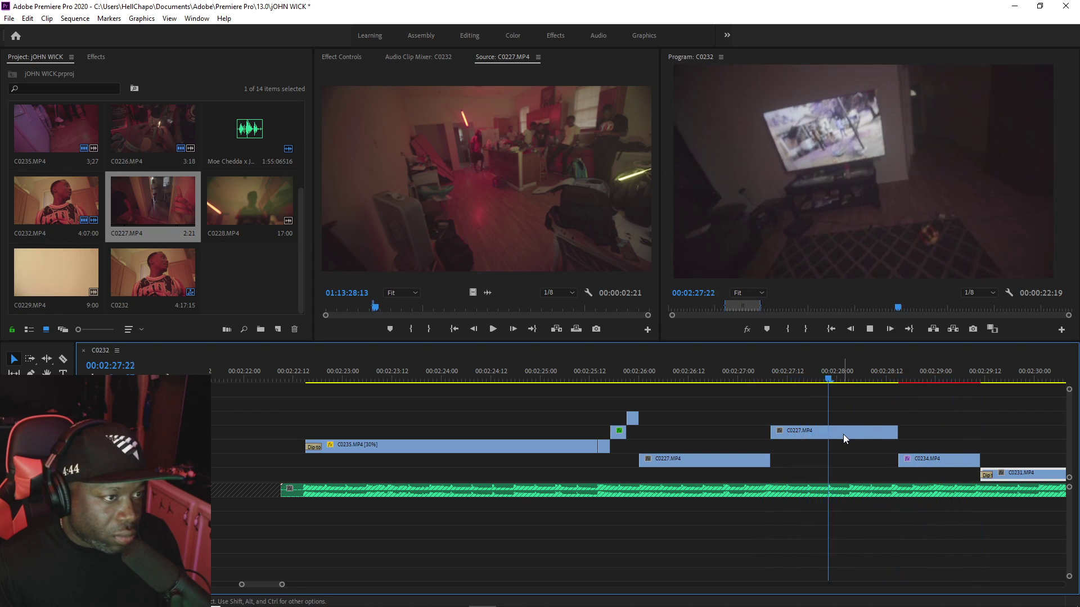
key(space)
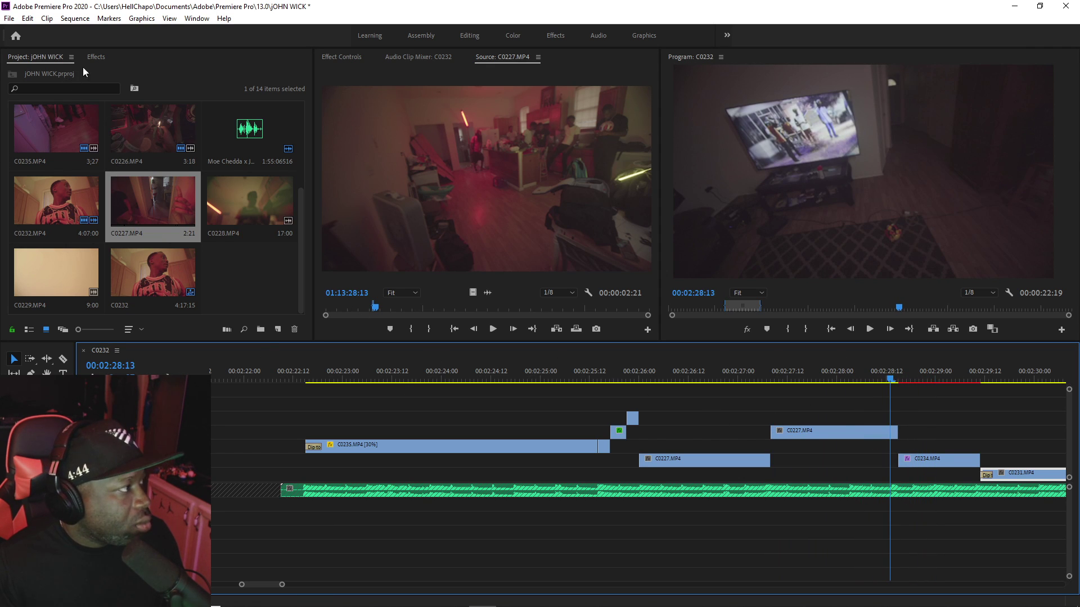
Step: Apply a Dip to White transition to the start of the C0234.MP4 clip after C0227.MP4 and shorten it to a few frames
click(96, 57)
click(46, 72)
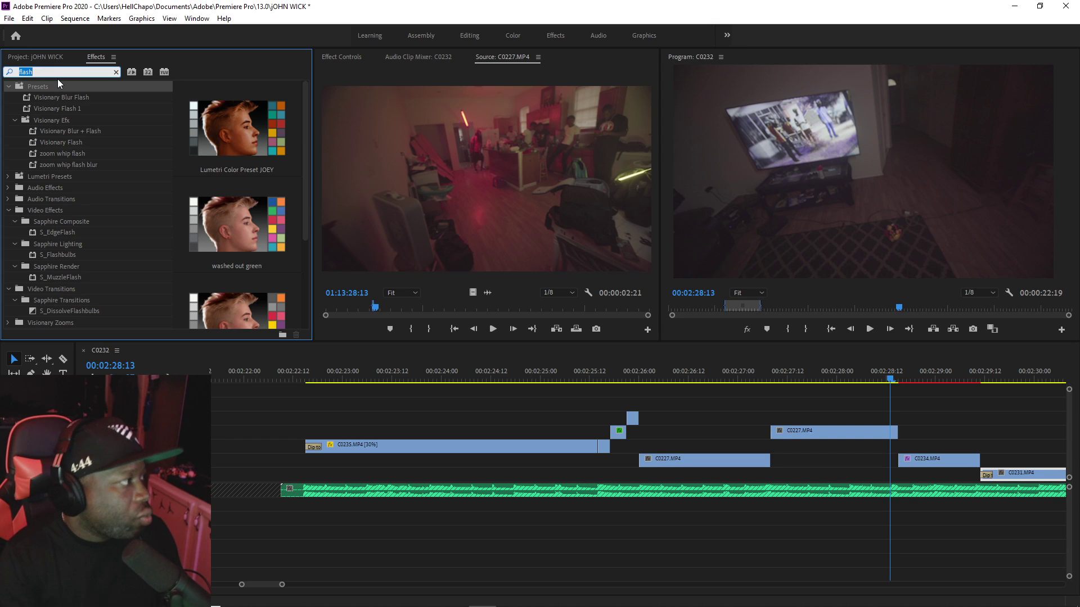
text(dip)
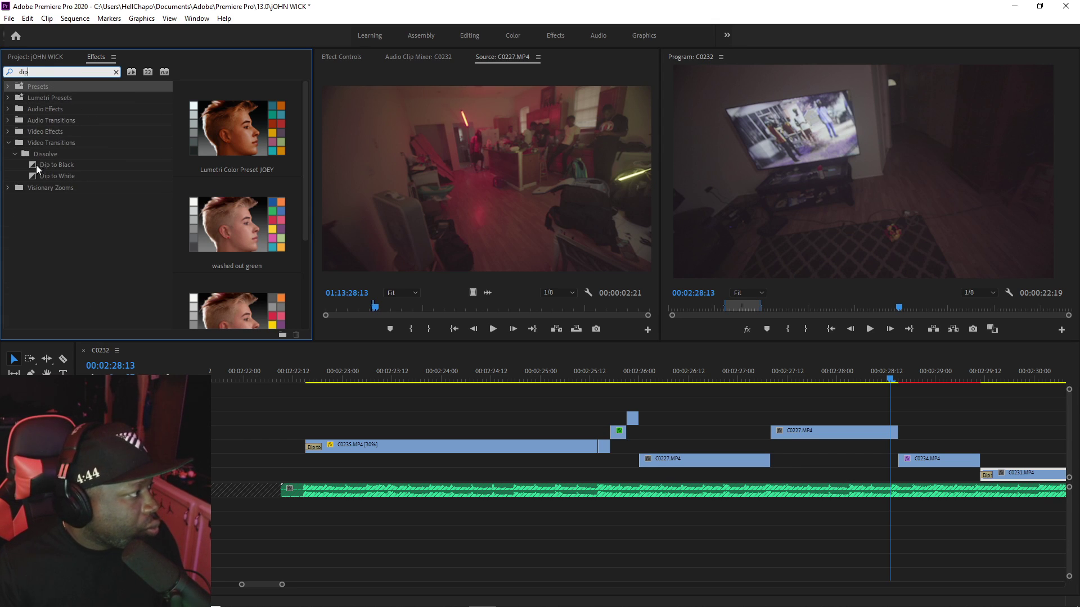
drag(38, 174, 115, 205)
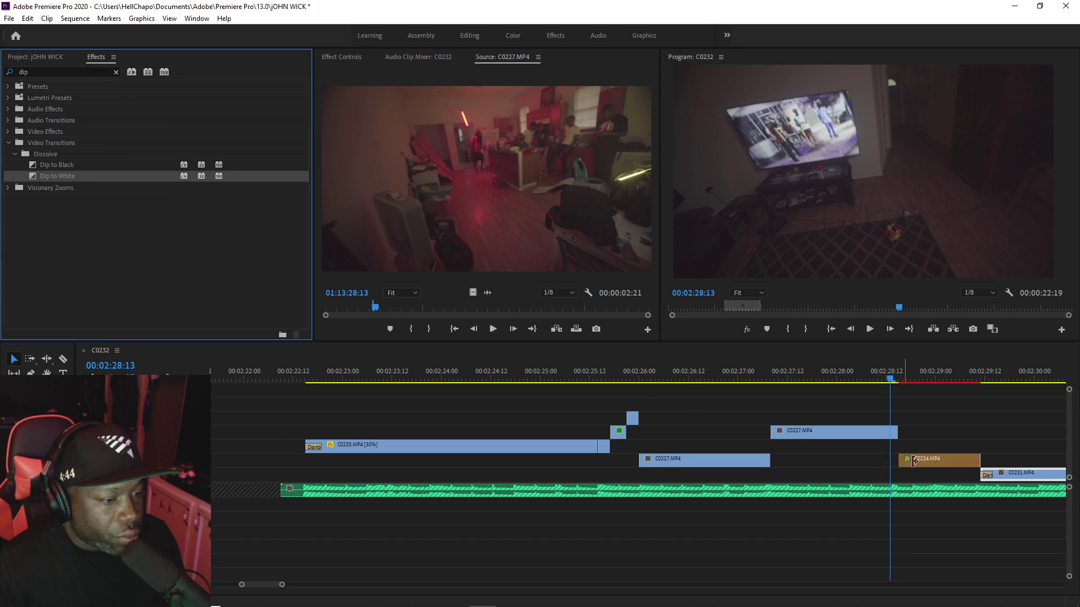
drag(913, 461, 912, 461)
drag(979, 461, 906, 462)
Step: Play back the new transition and the section from about 00:02:25:00 into the C0231.MP4 clip, and save the project
click(861, 371)
key(space)
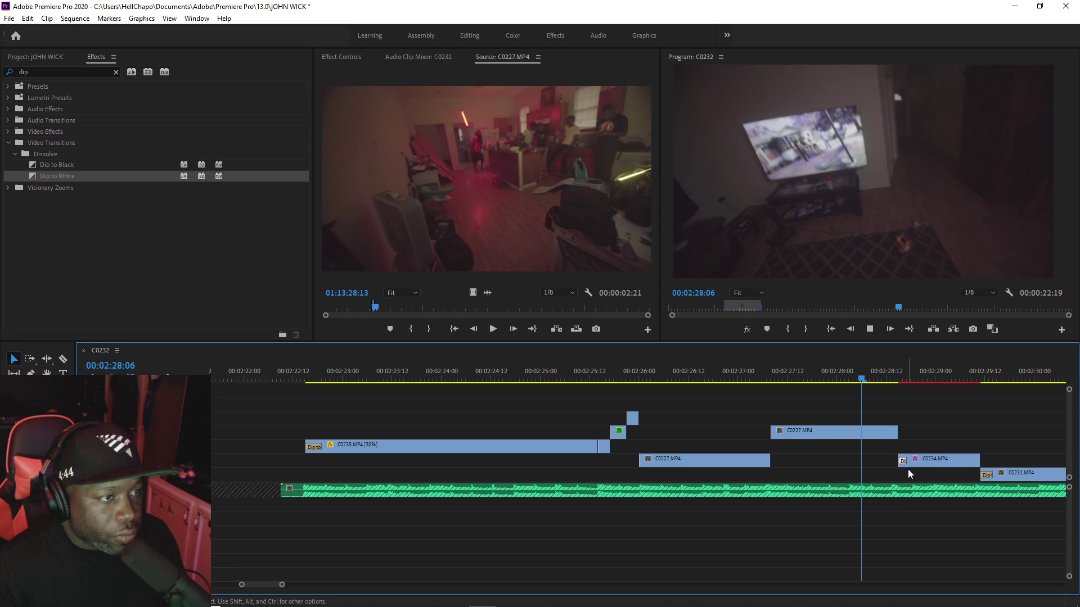
key(space)
key(ctrl+s)
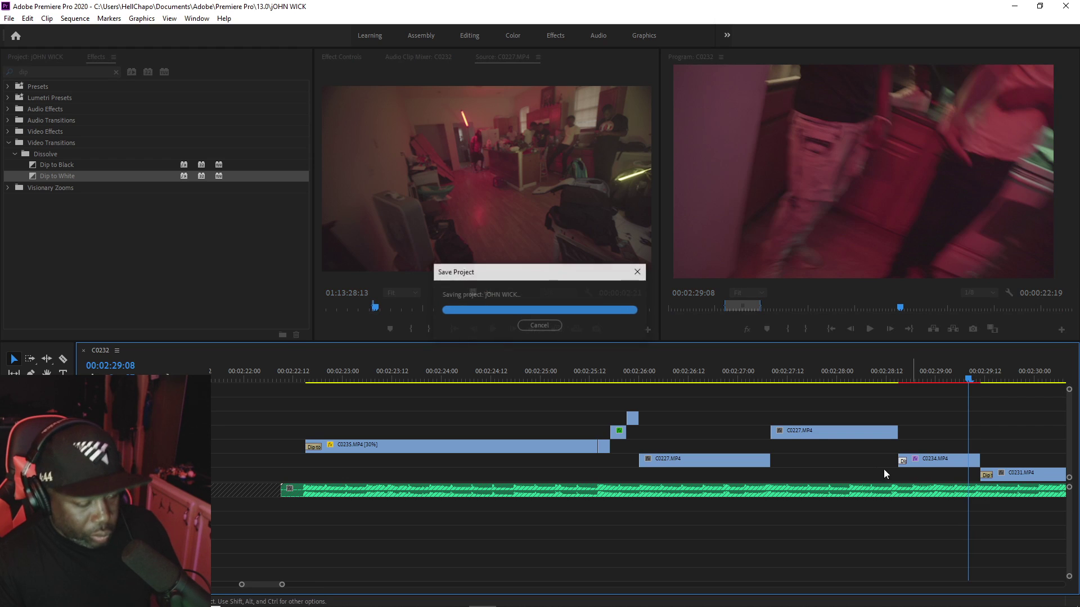
drag(282, 585, 316, 585)
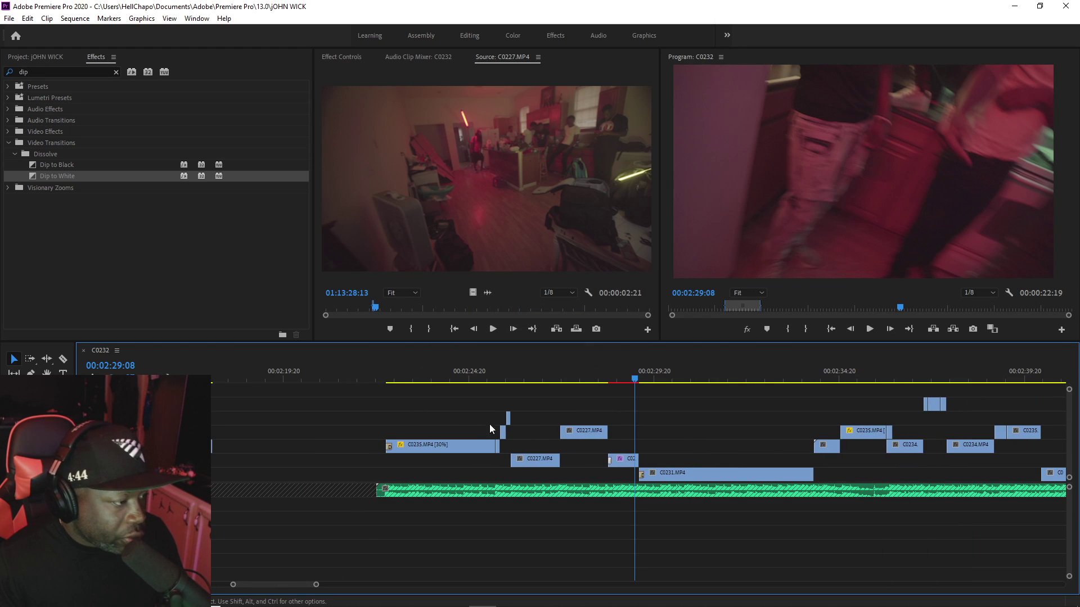
click(409, 379)
click(478, 377)
key(space)
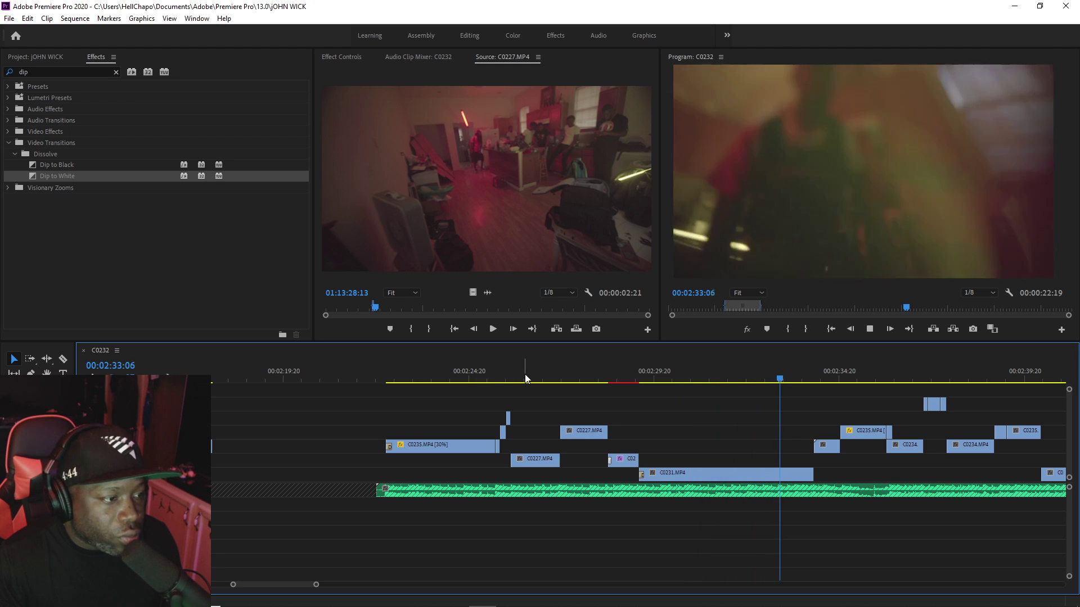
click(657, 372)
key(ctrl+s)
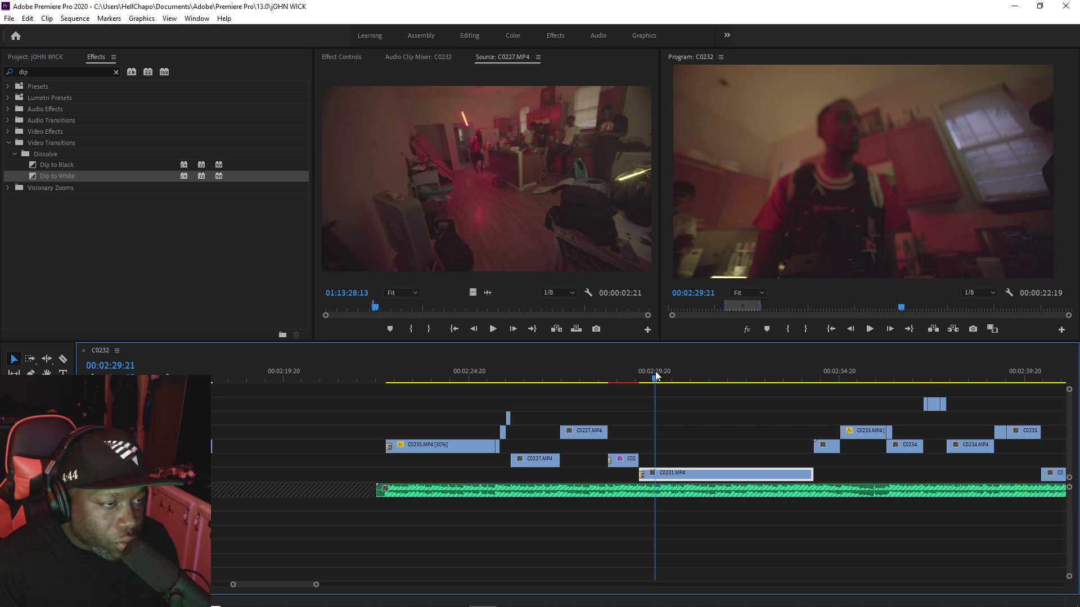
Step: Split the C0231.MP4 clip at about 00:02:32:02 and play back its second part and the following clips
key(space)
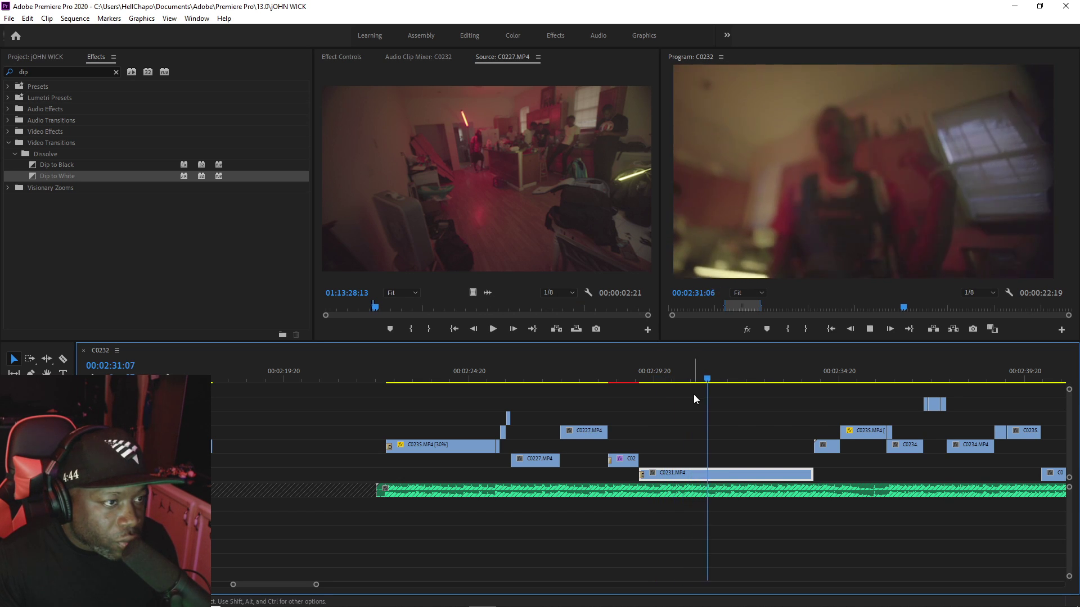
key(space)
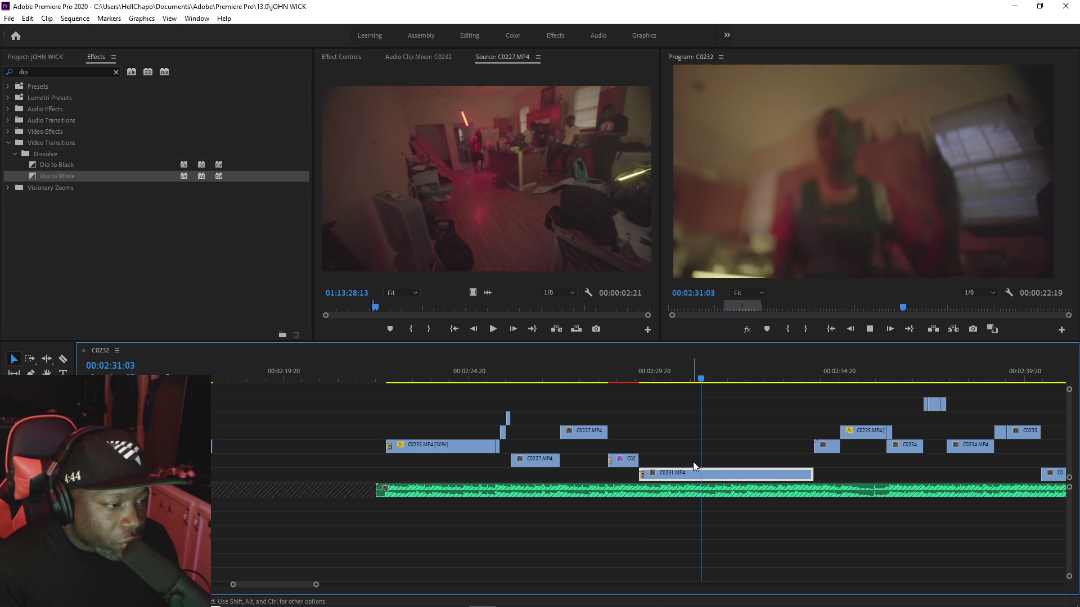
key(space)
key(c)
click(737, 474)
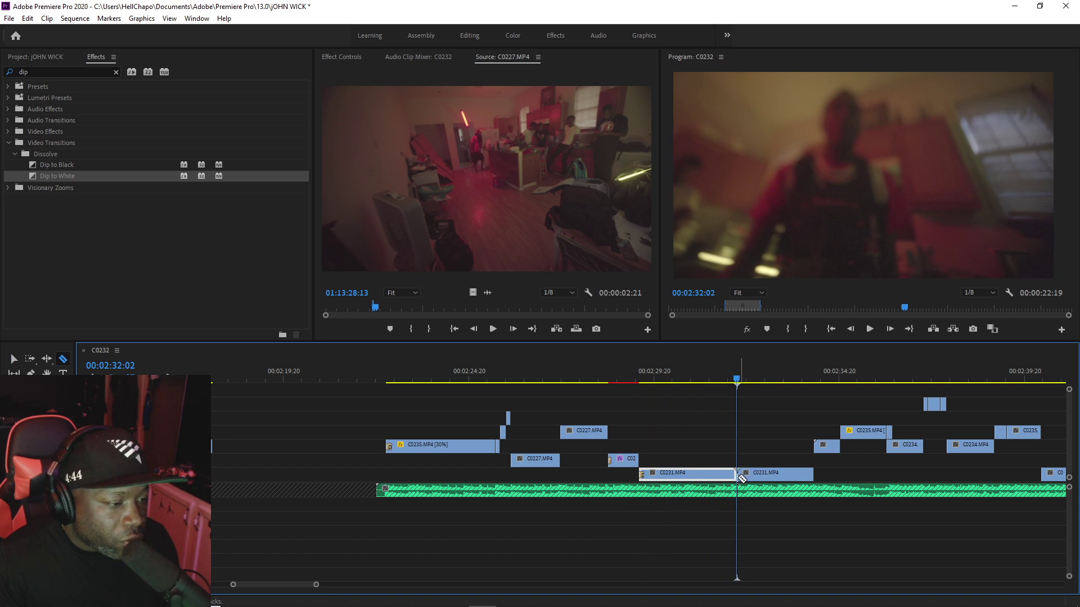
key(v)
key(space)
click(766, 474)
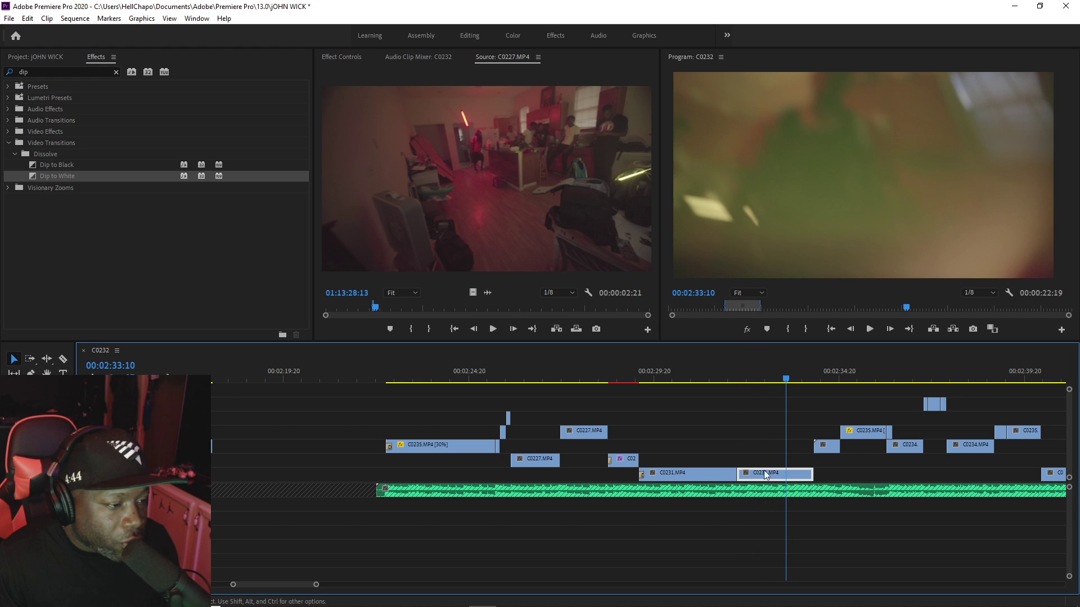
key(space)
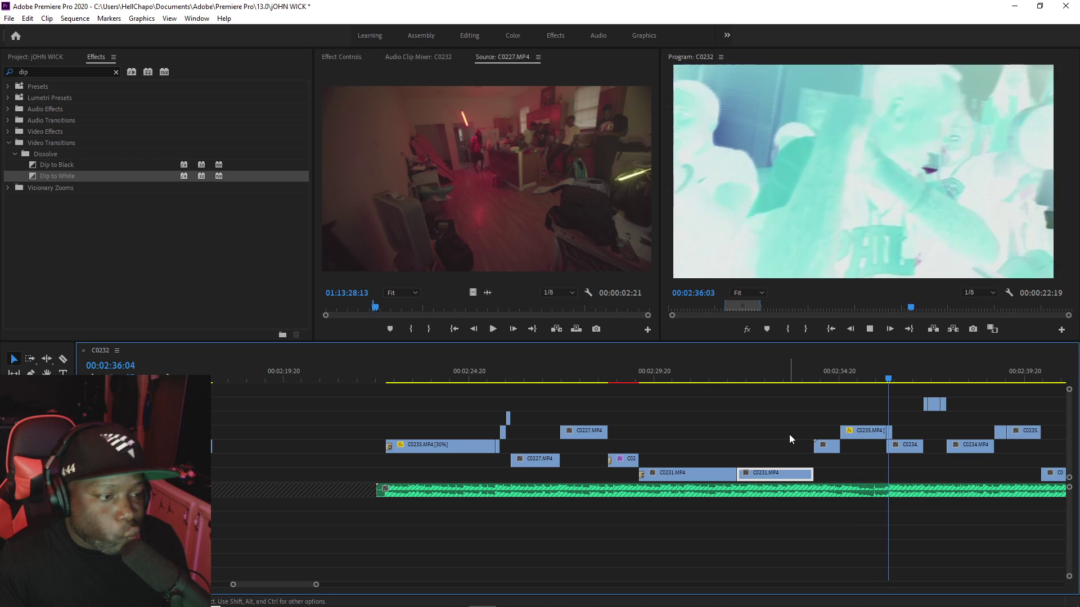
key(space)
Step: Apply a short Dip to White transition to the start of the C0235.MP4 clip at about 00:02:34:21 and play it back
drag(32, 176, 498, 306)
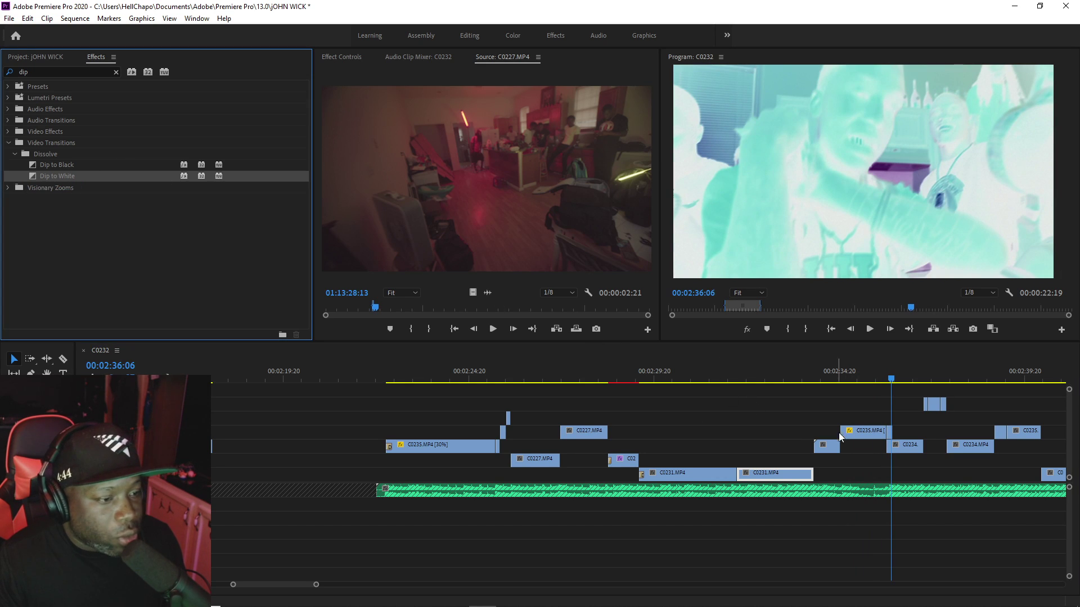
mouse_move(838, 433)
mouse_down()
mouse_move(880, 433)
mouse_move(842, 439)
mouse_up()
click(791, 369)
key(space)
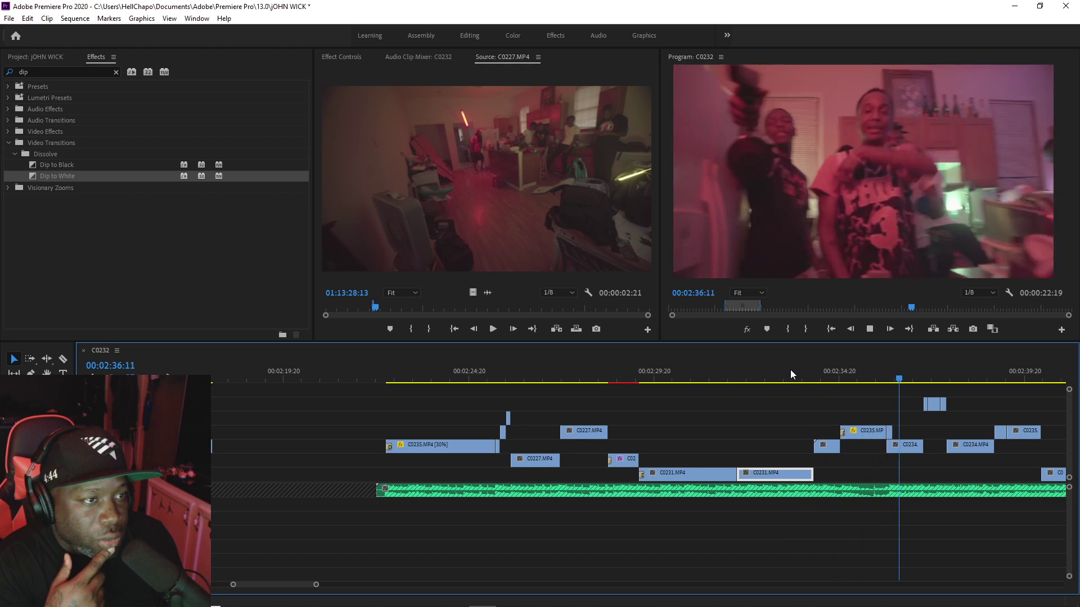
key(space)
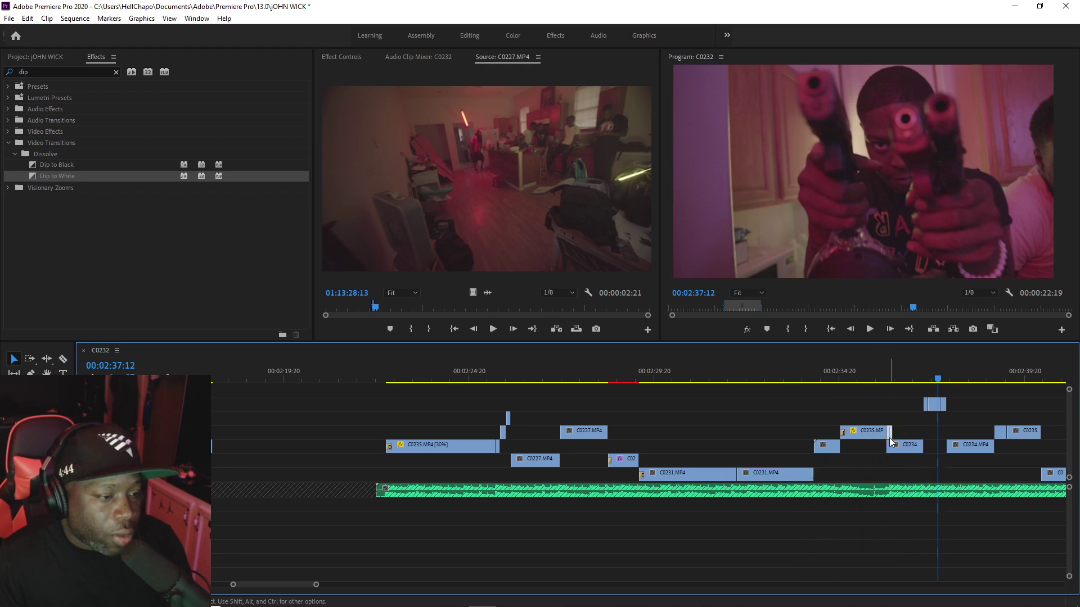
Step: Switch off the Invert effect on the short C0235.MP4 piece at about 00:02:36:03 and play back the section around it
click(338, 55)
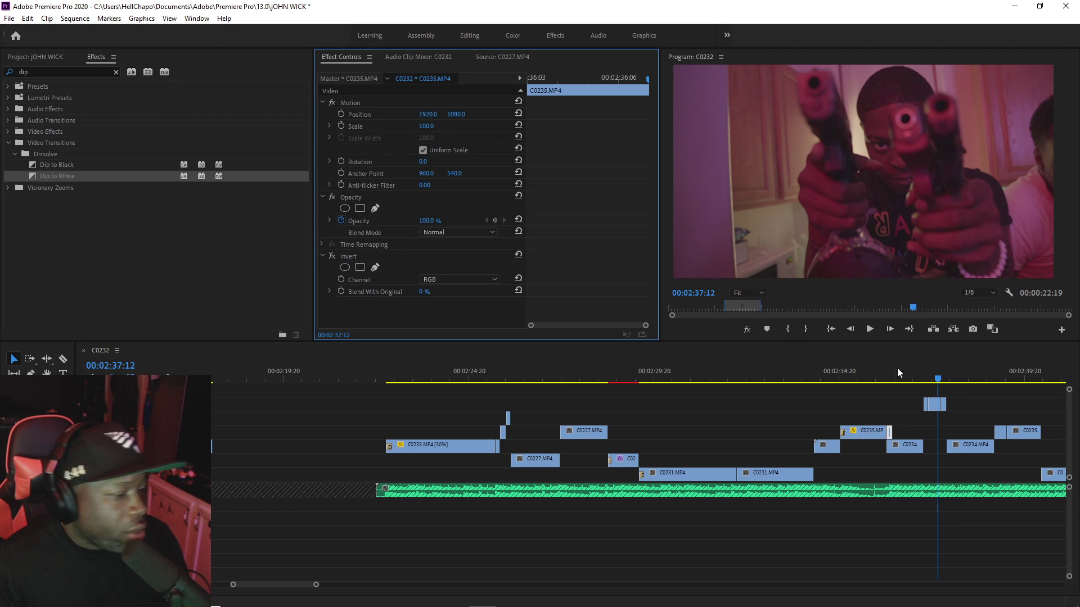
click(875, 375)
key(space)
click(889, 382)
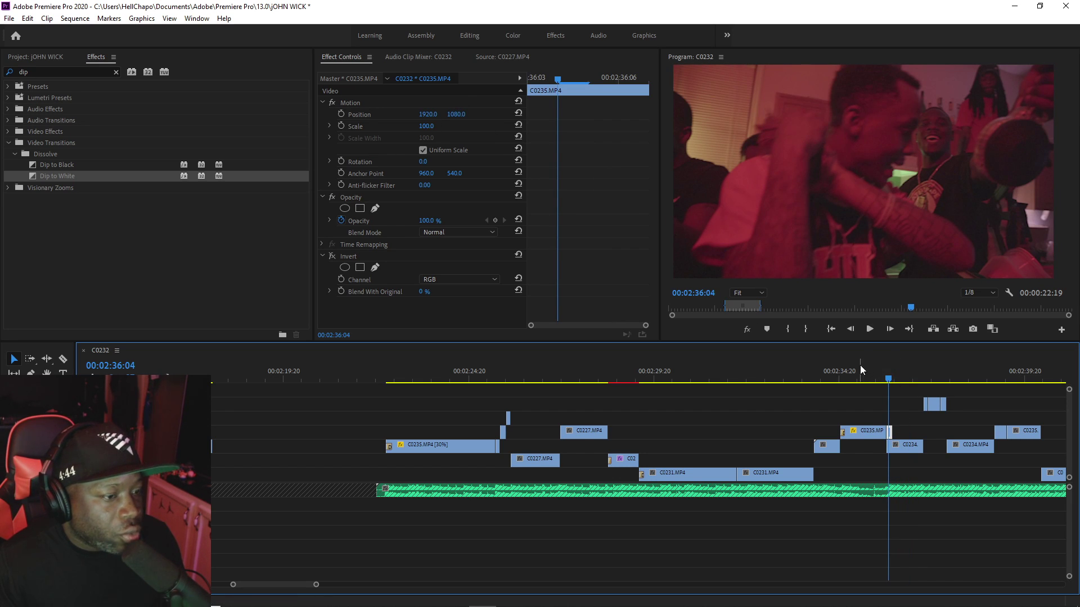
key(space)
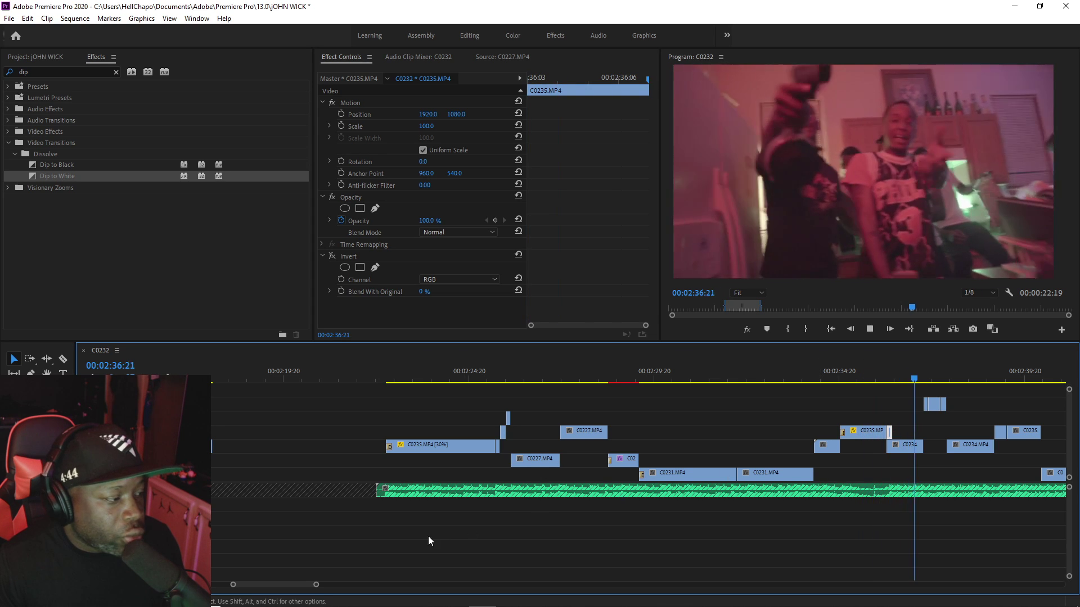
key(space)
click(832, 369)
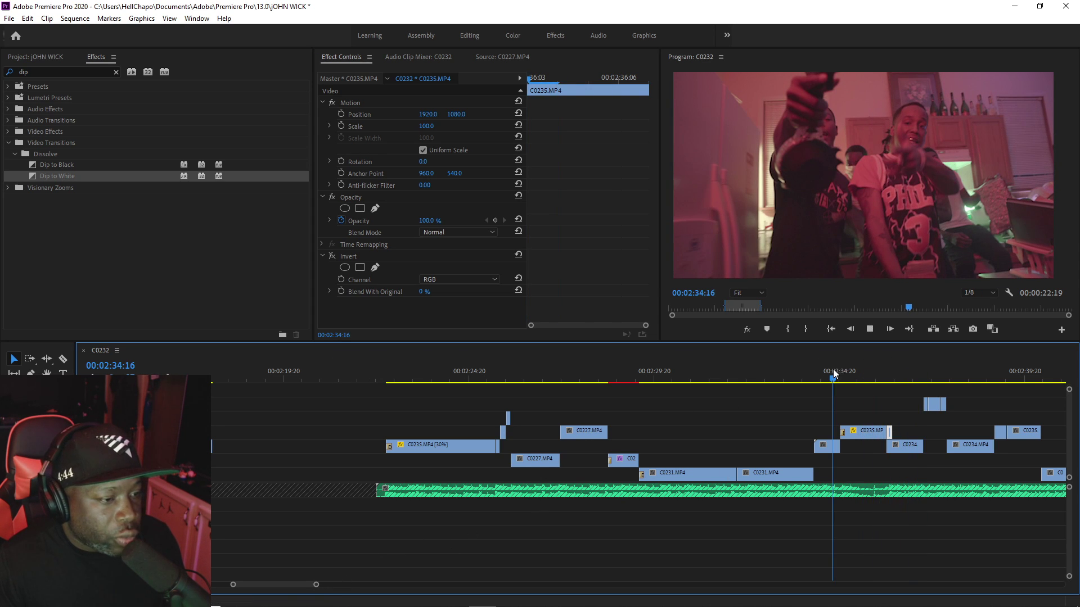
key(space)
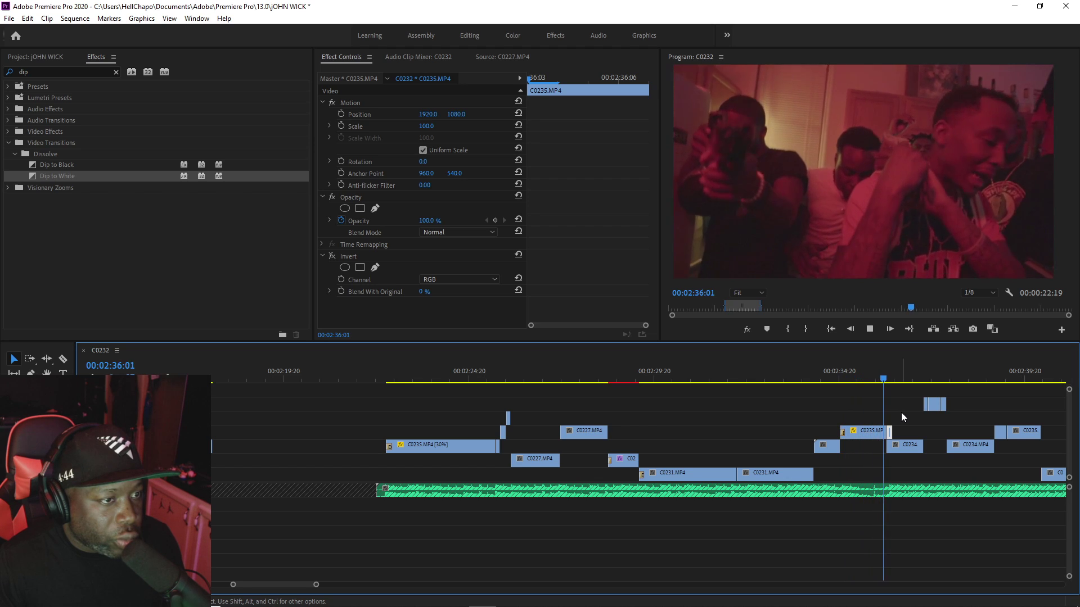
key(space)
Step: Switch the Invert effect back on for the short C0235.MP4 piece, save the project and play the section back
click(337, 257)
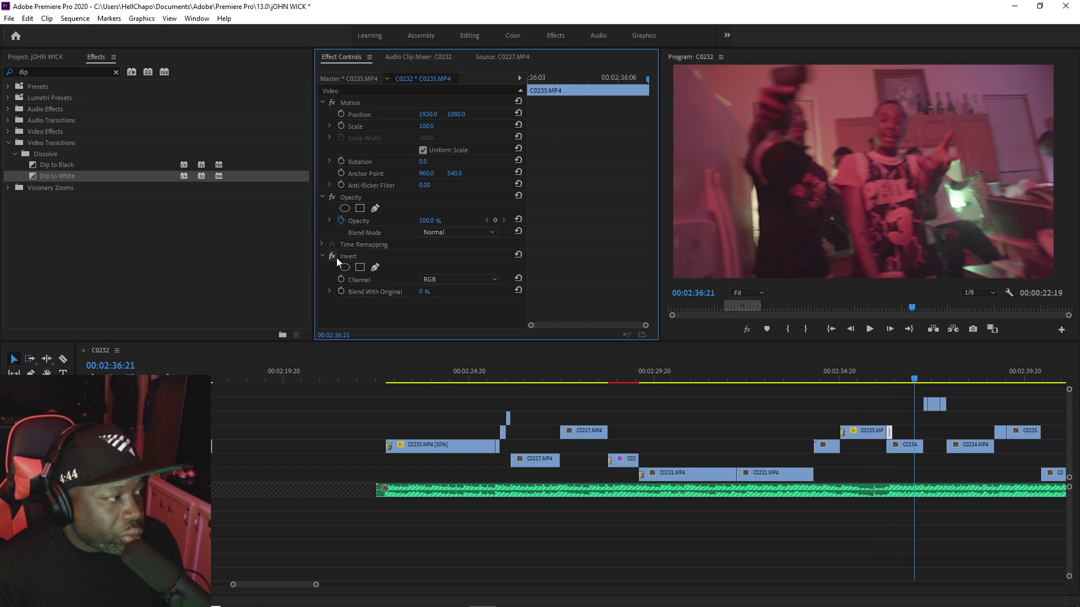
key(ctrl+s)
click(822, 369)
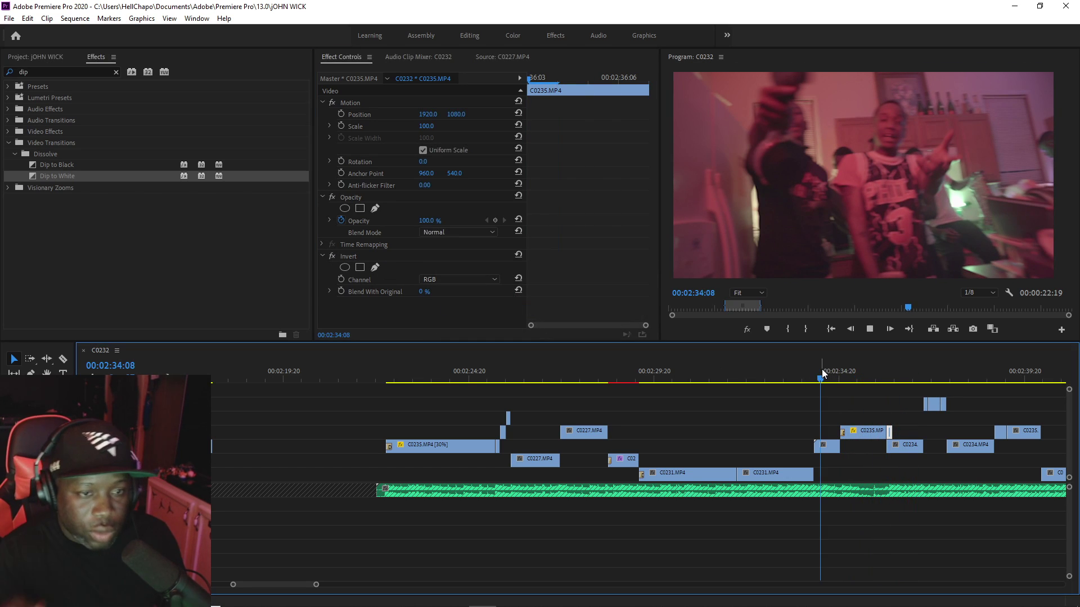
key(space)
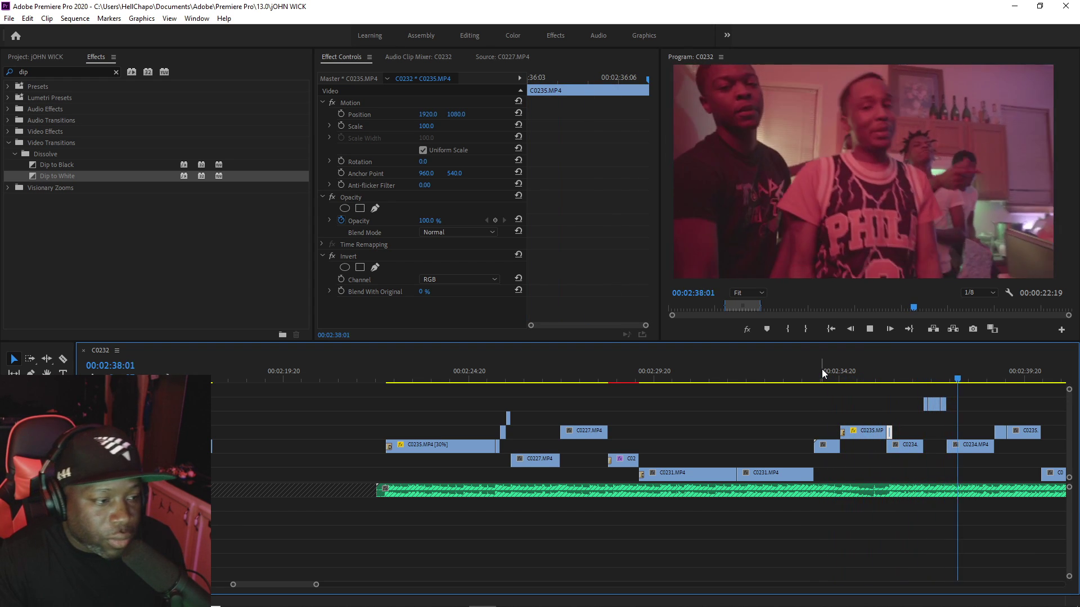
click(861, 374)
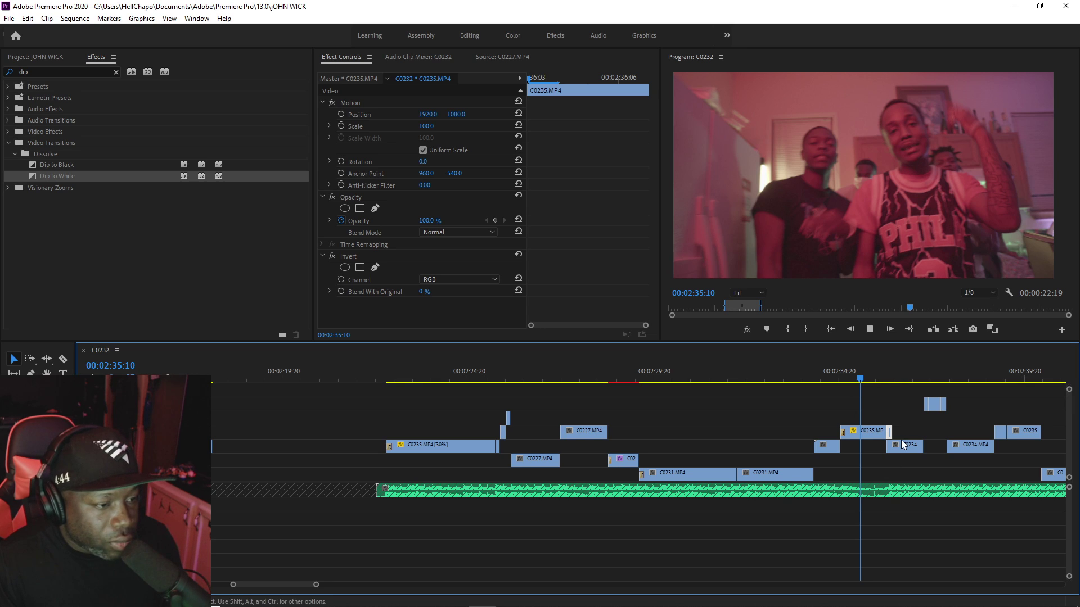
key(space)
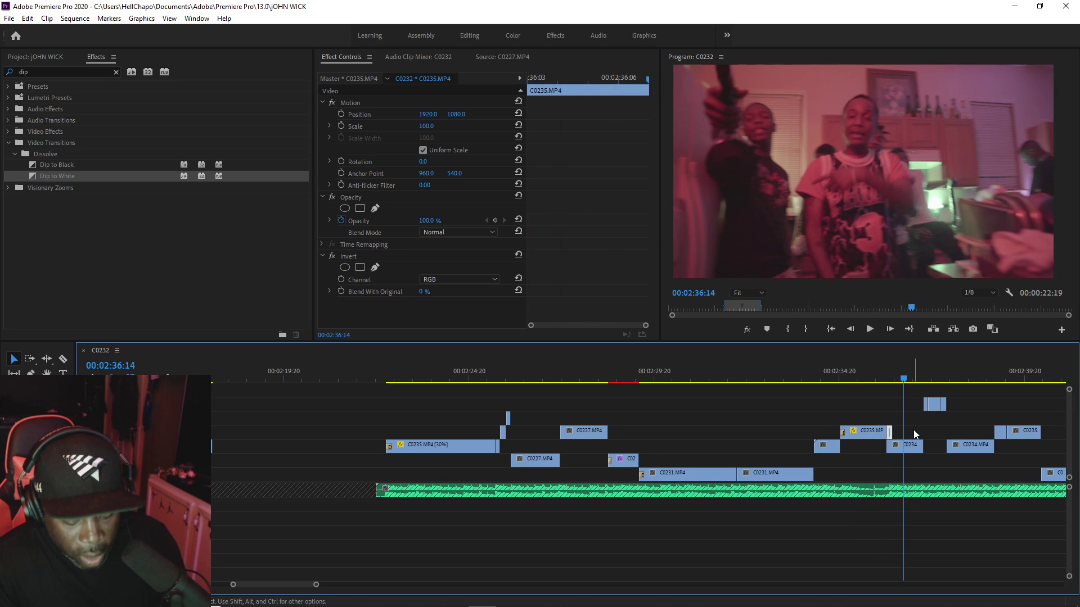
Step: Trim the start of the C0234.MP4 clip under the short C0235.MP4 piece to that piece's end and save the project
key(=)
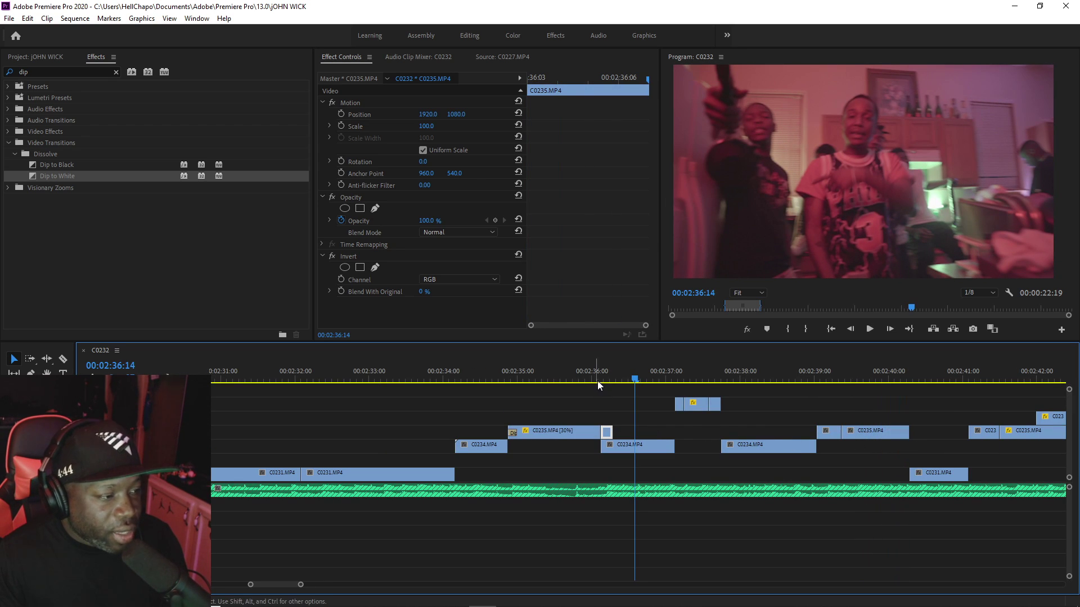
drag(601, 446, 607, 447)
key(ctrl+s)
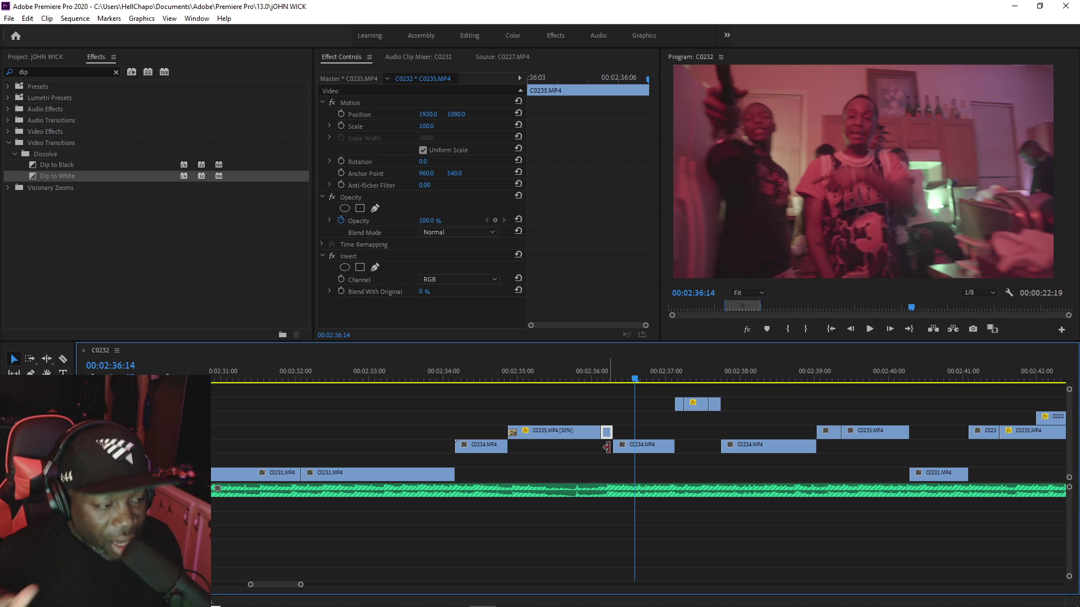
key(ctrl+s)
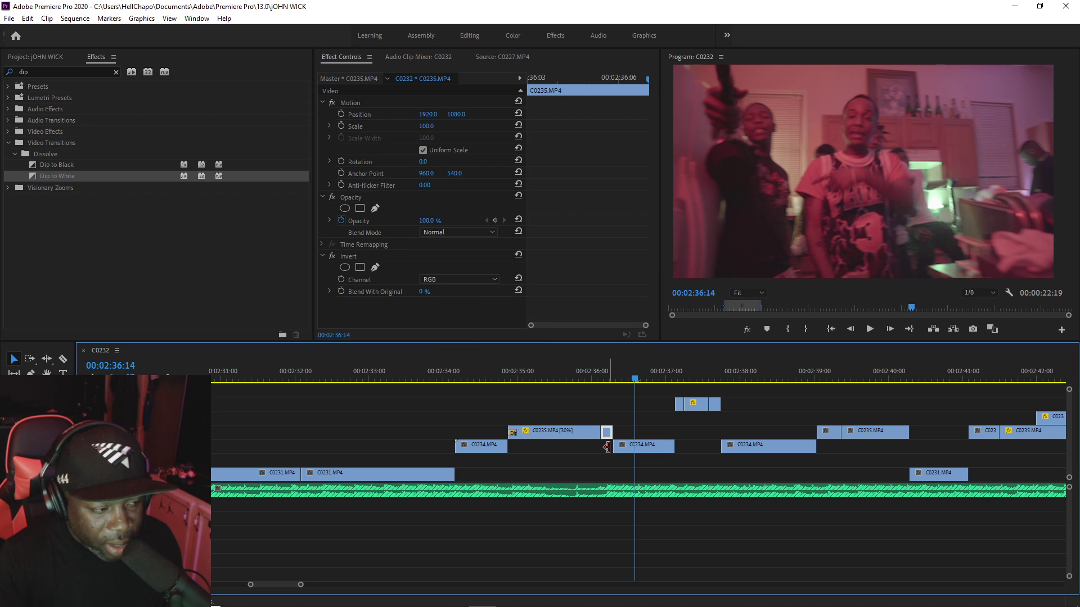
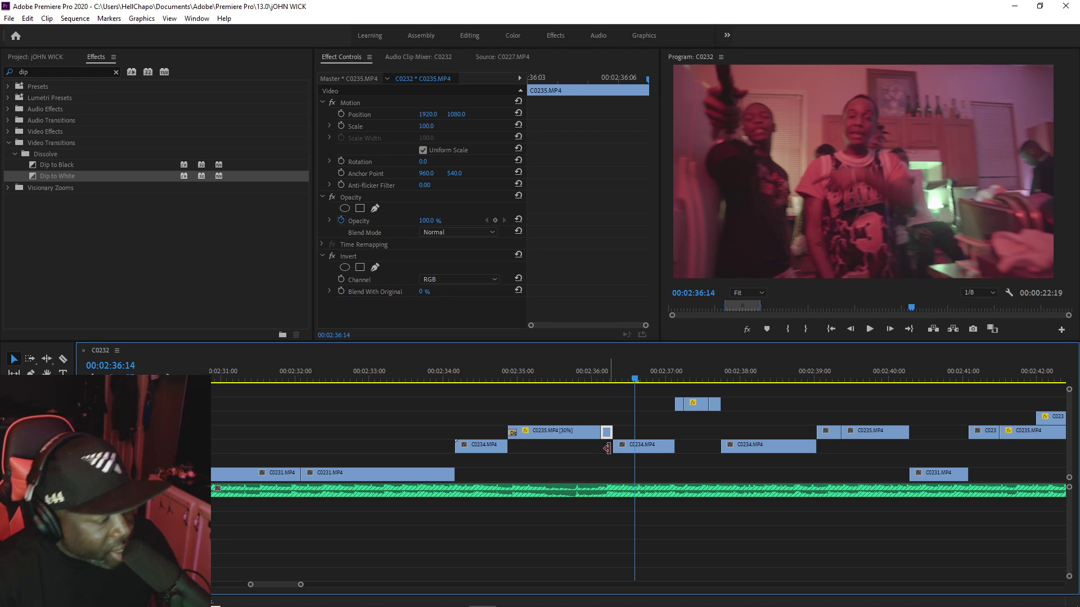
Step: Play back the sequence from about 00:02:35:11 to 00:02:39:09 and inspect the short flash piece of C0235.MP4 at 00:02:37:16
click(551, 380)
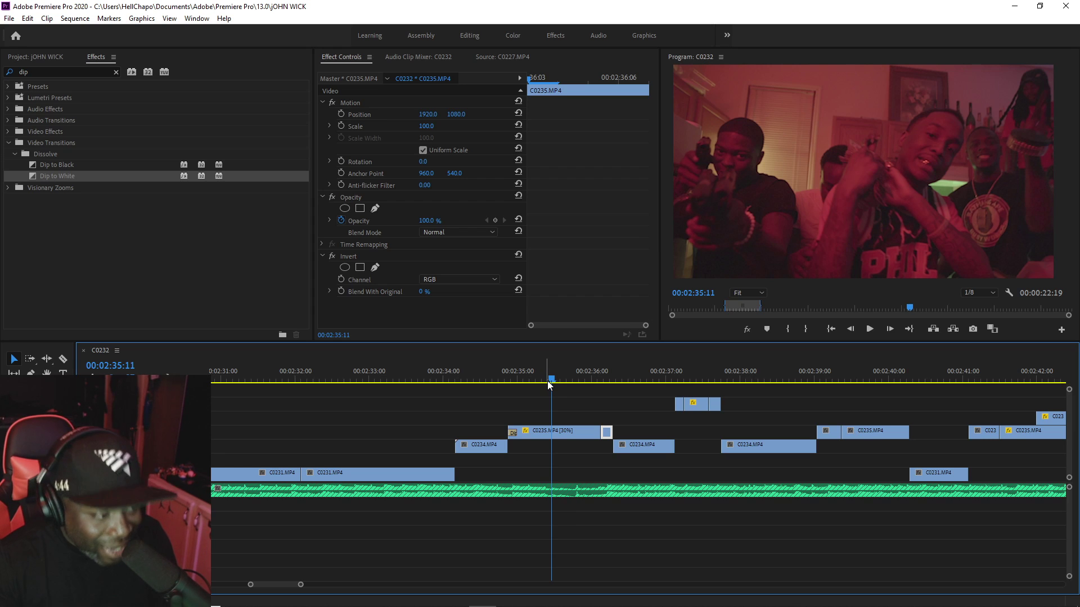
key(minus)
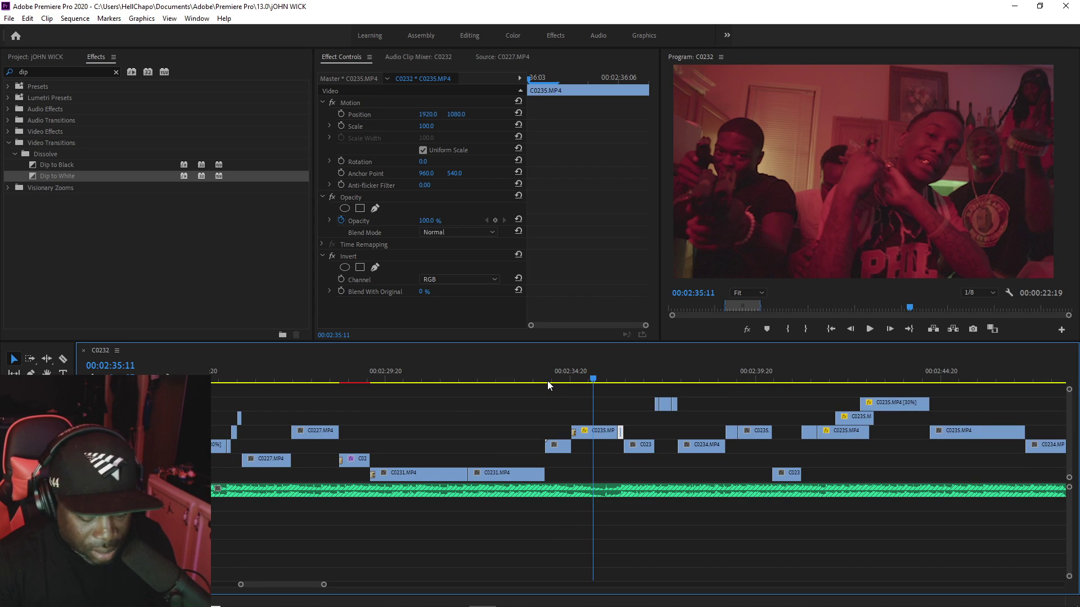
scroll(548, 380, up, 3)
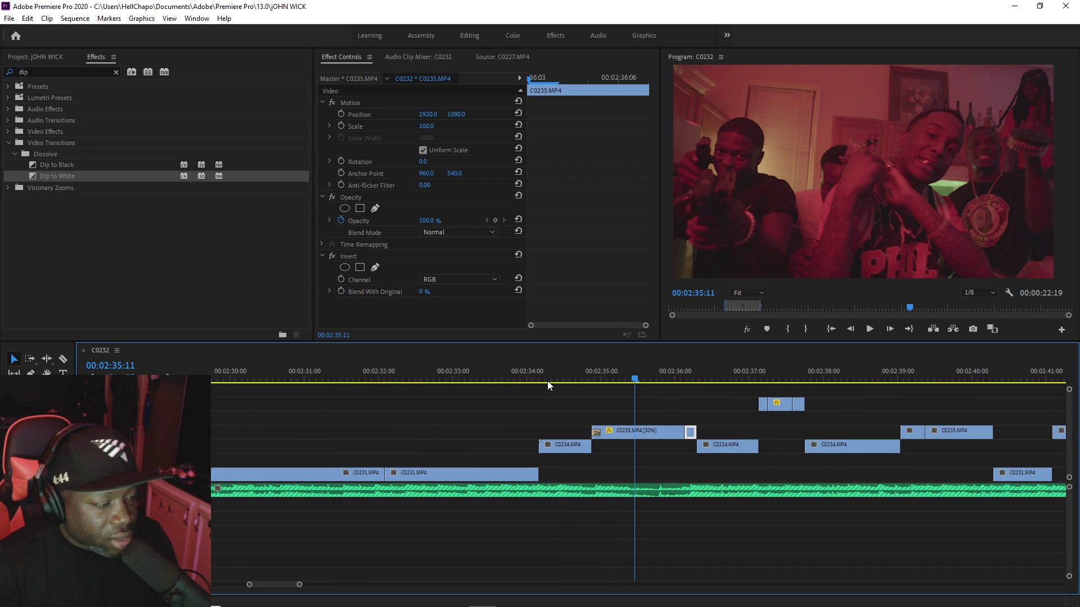
key(space)
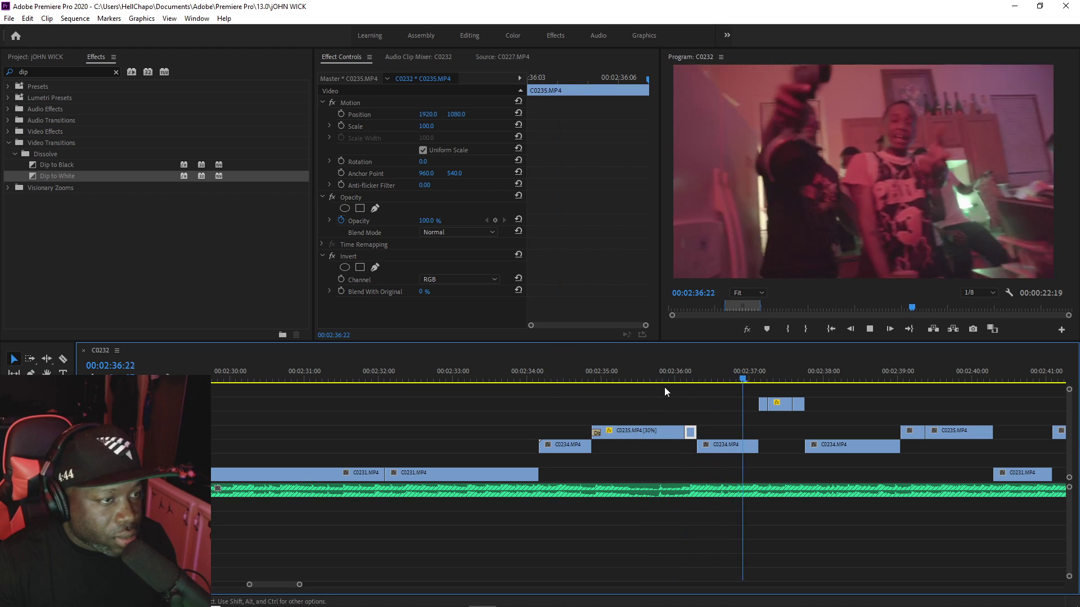
click(746, 372)
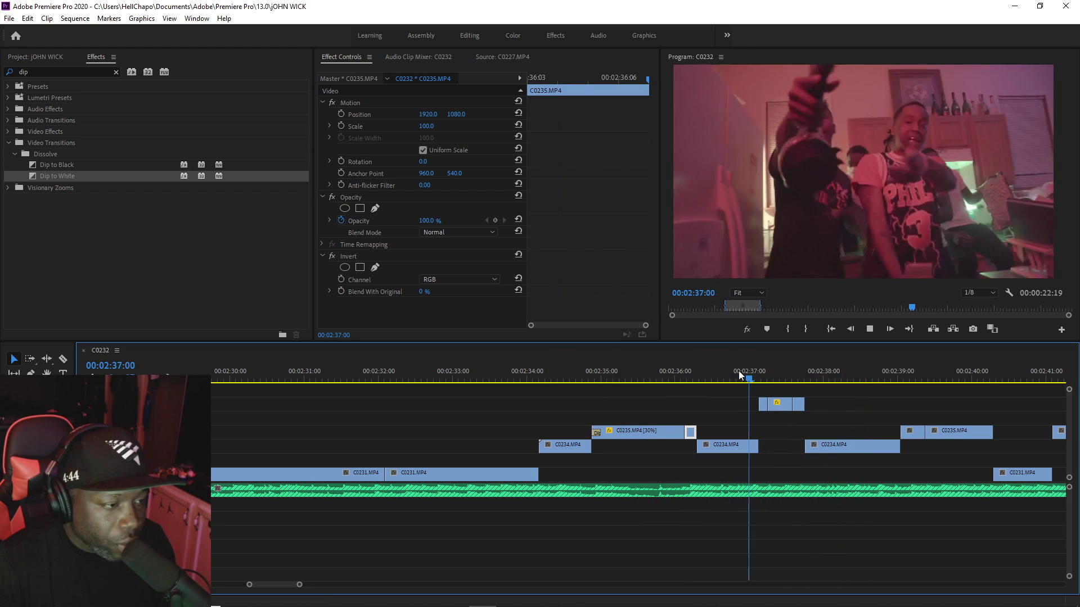
key(space)
click(800, 368)
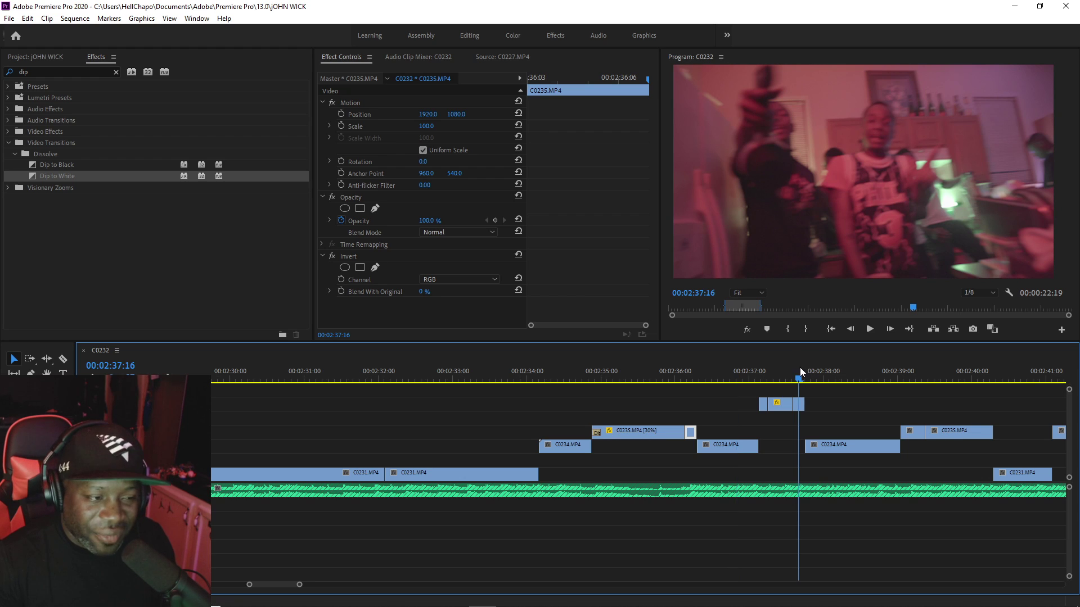
click(801, 407)
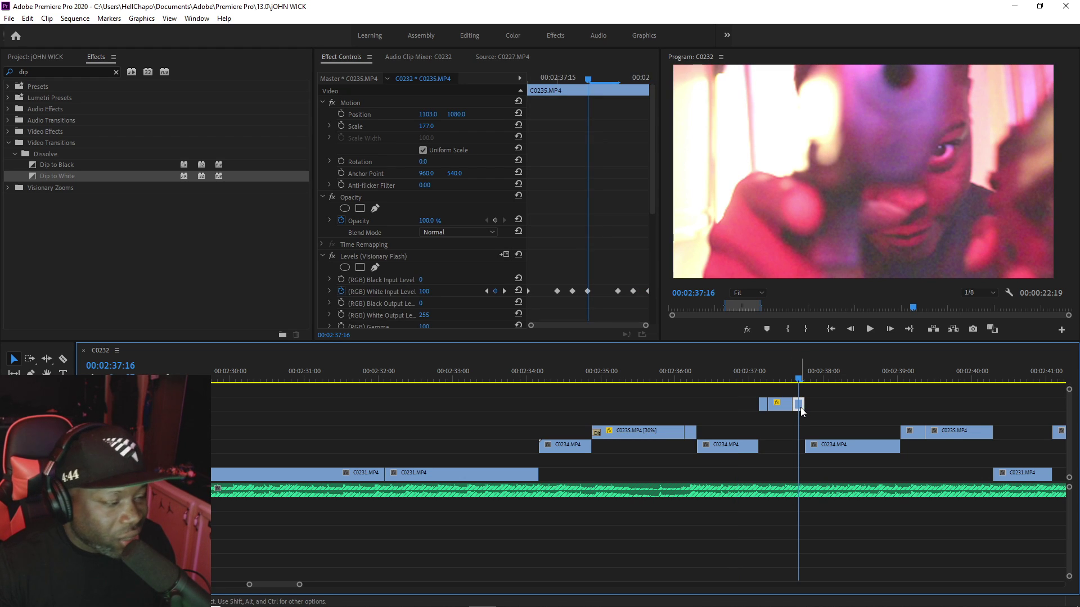
click(735, 369)
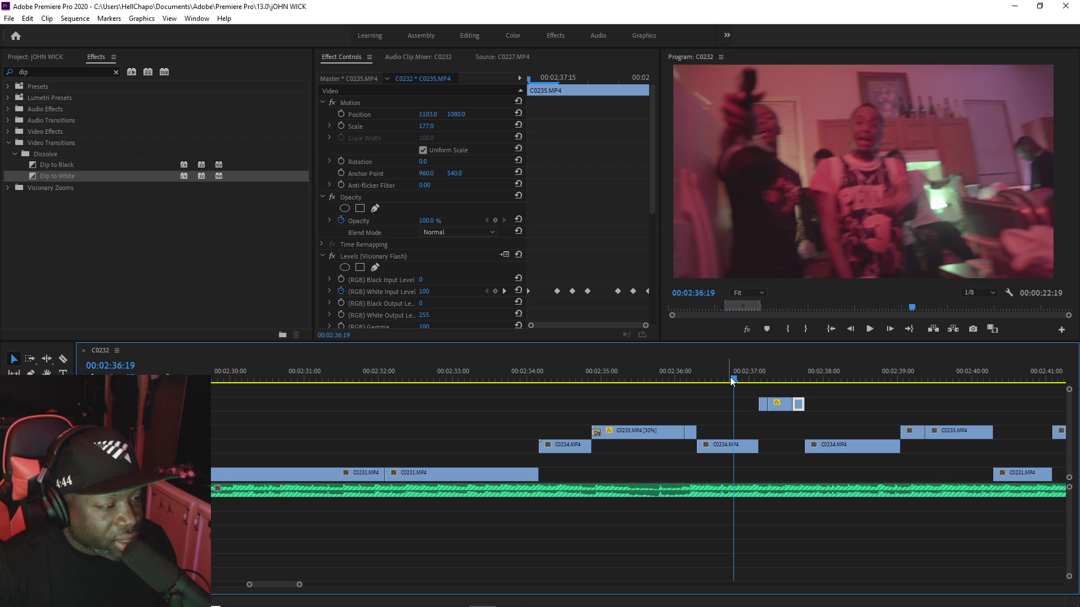
key(space)
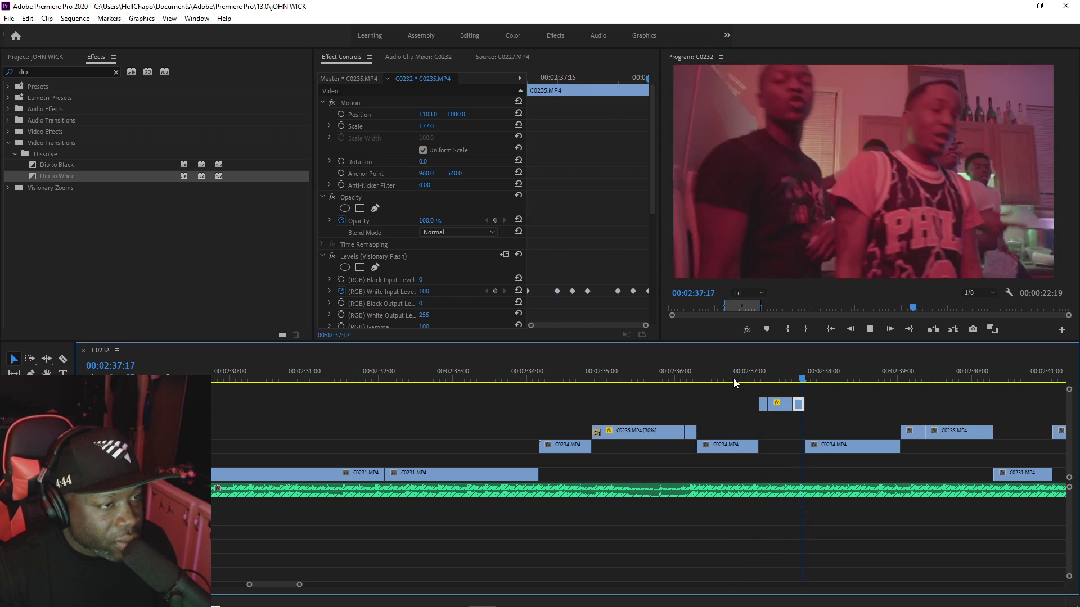
click(735, 383)
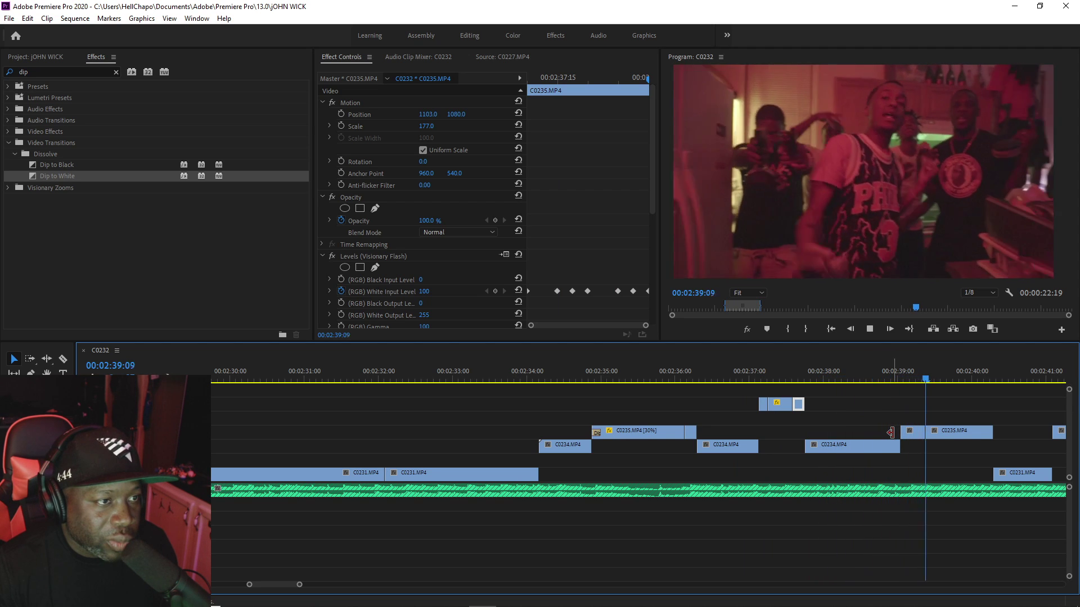
key(space)
Step: Place a longer C0235.MP4 copy above the clips around 00:02:35:00, split it at about 00:02:34:06 and delete the part before the cut
drag(949, 433, 625, 418)
click(360, 375)
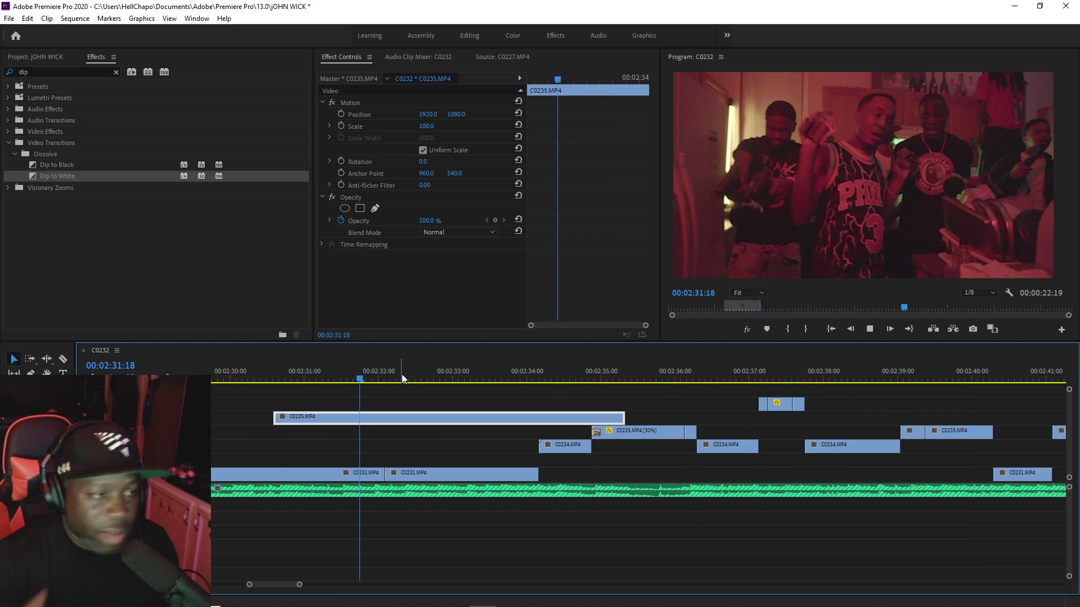
key(space)
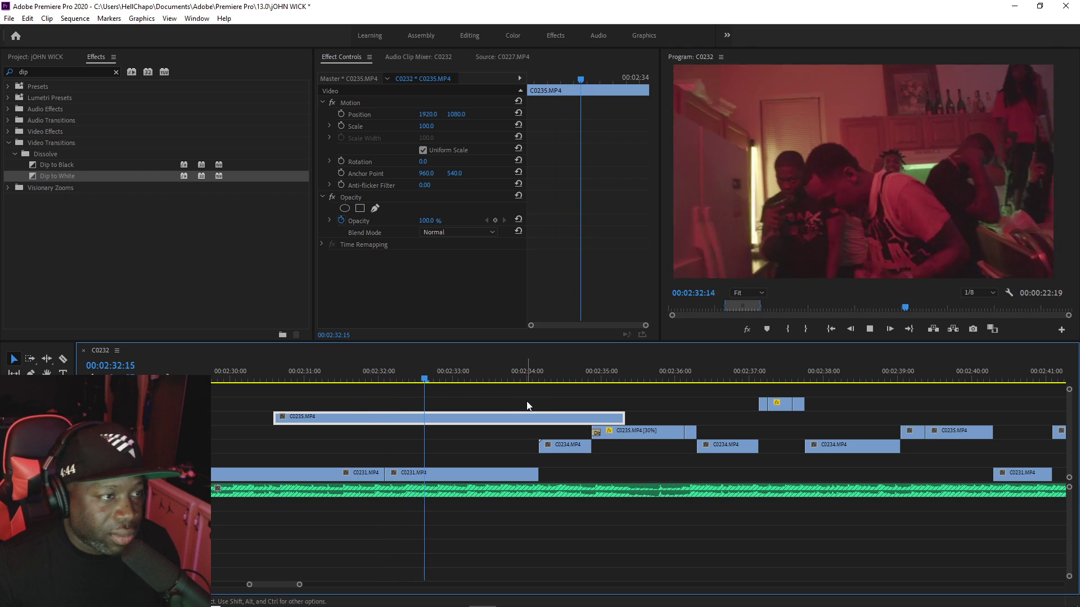
key(space)
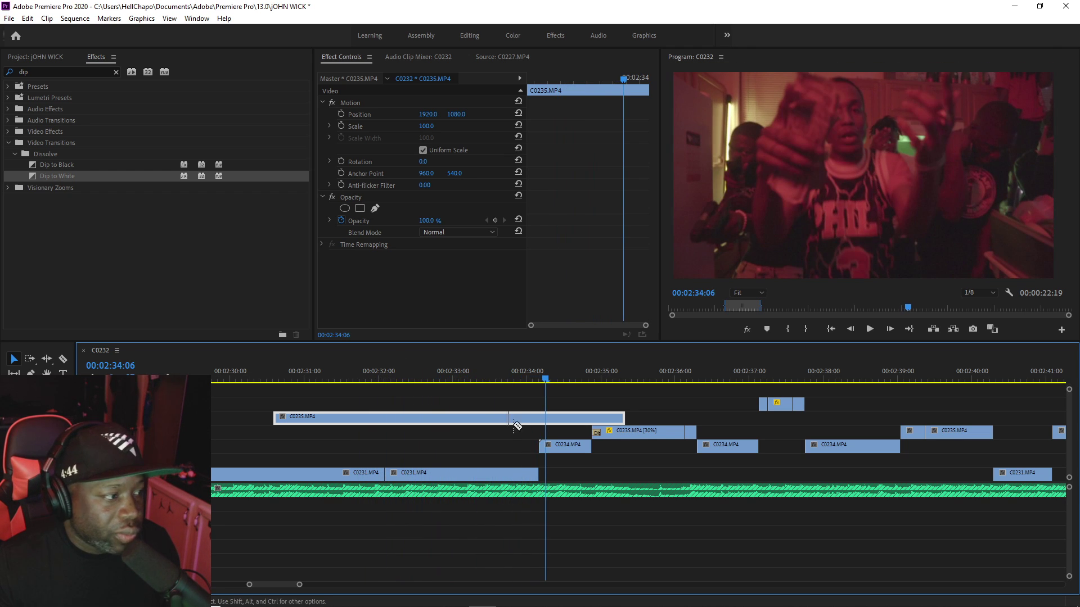
key(ctrl+k)
click(494, 421)
key(Delete)
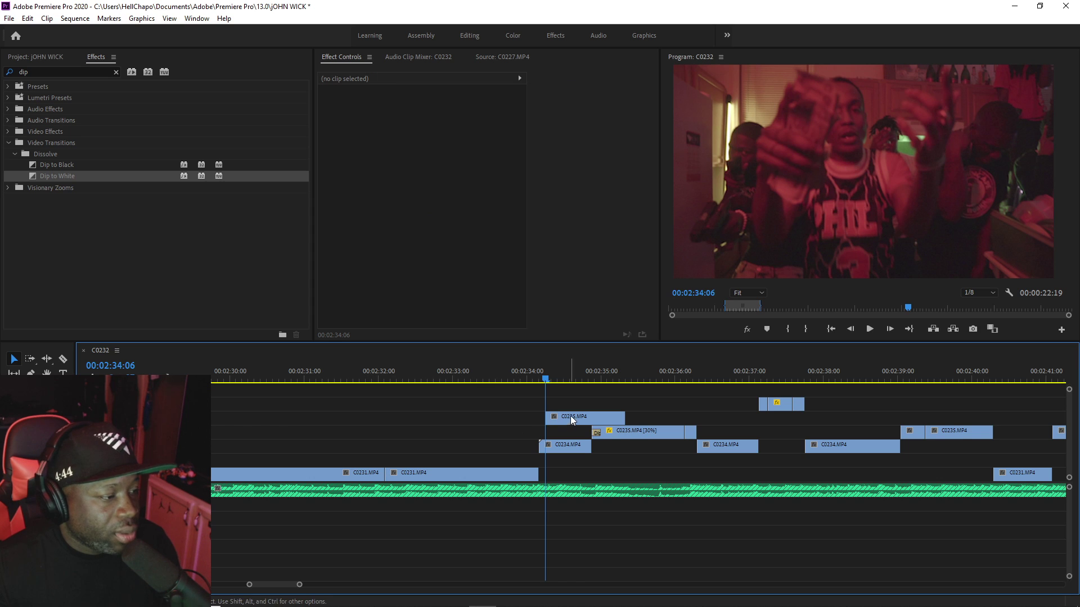
Step: Play the new C0235.MP4 piece and trim it to run from about 00:02:34:10 to 00:02:35:05
key(space)
click(549, 376)
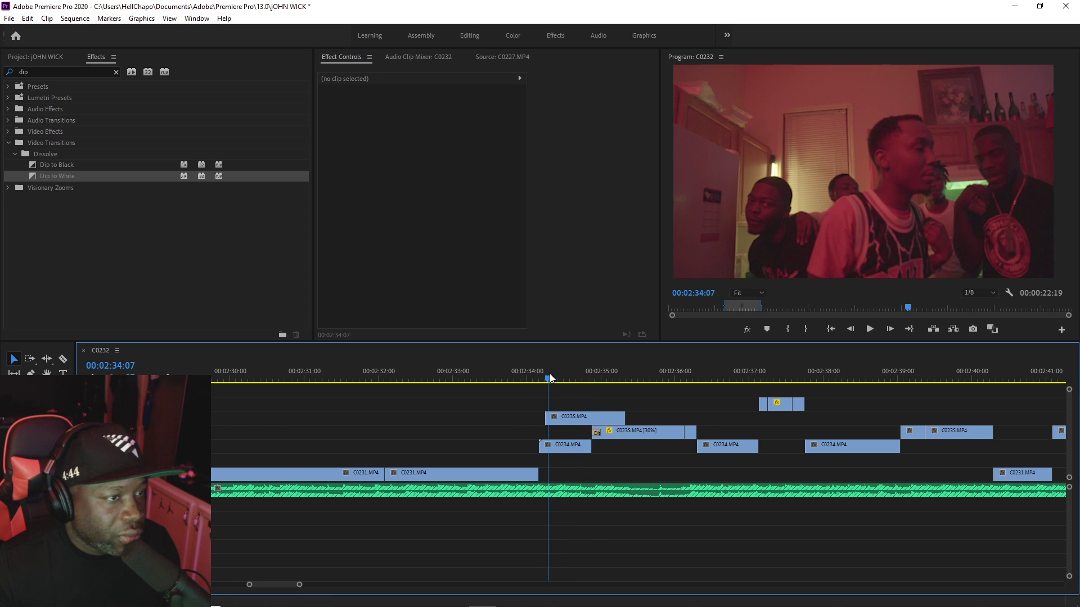
key(space)
drag(550, 377, 558, 417)
key(space)
key(space)
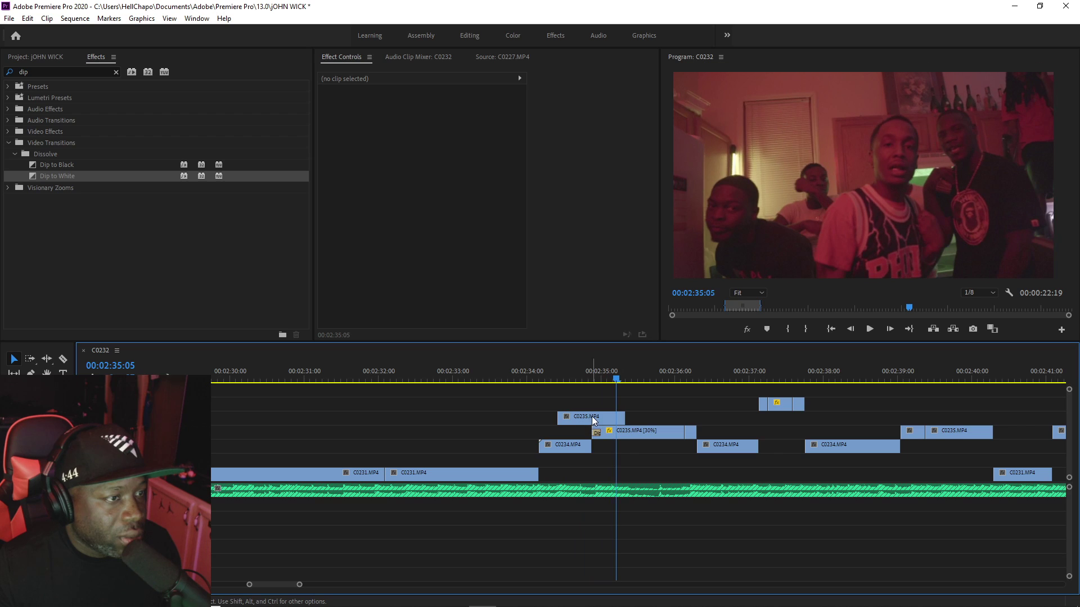
drag(628, 415, 616, 416)
Step: Check the footage after 00:02:37:00 and move the trimmed C0235.MP4 piece to start at about 00:02:38:14 on its own track
key(alt)
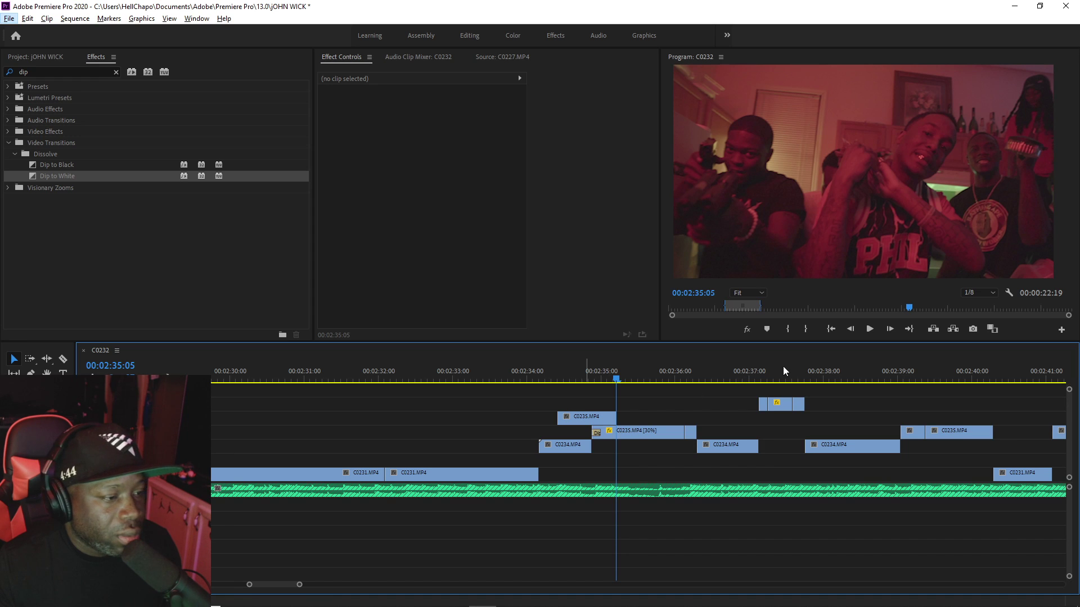
click(768, 367)
key(space)
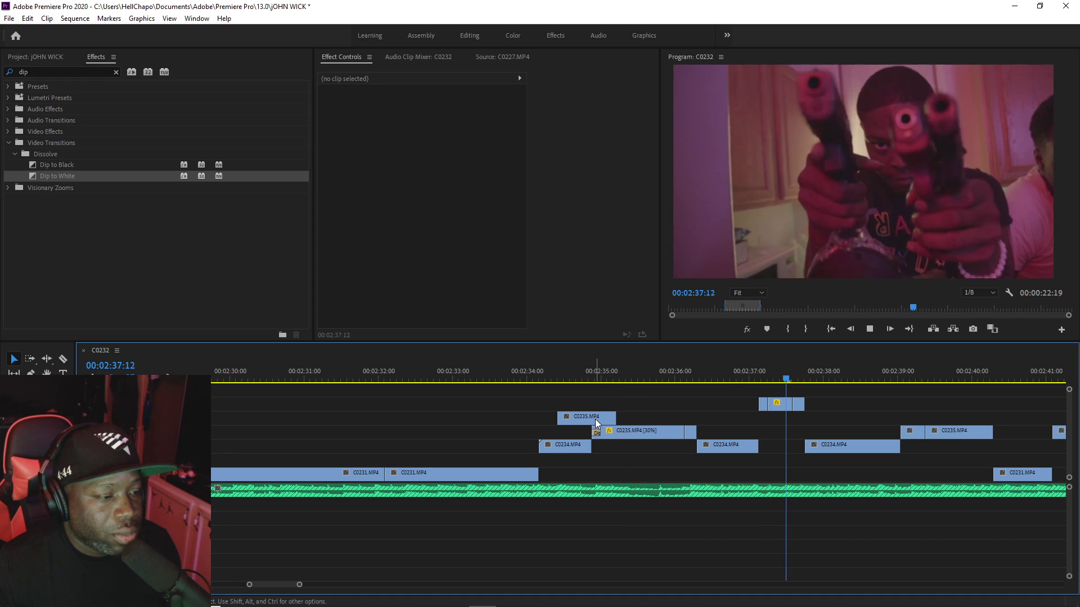
click(585, 417)
drag(707, 406, 980, 402)
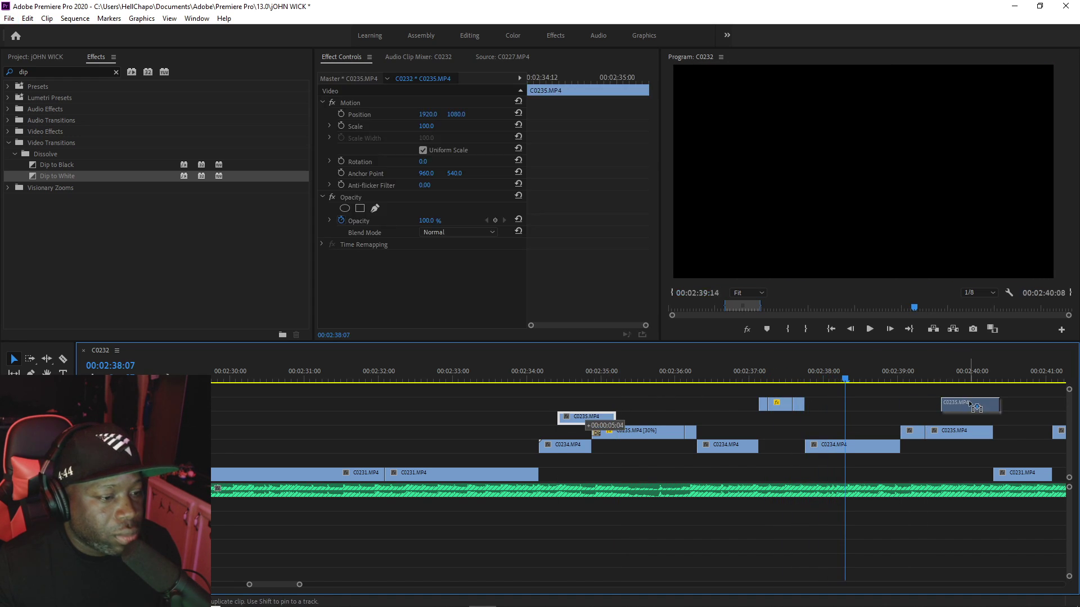
key(space)
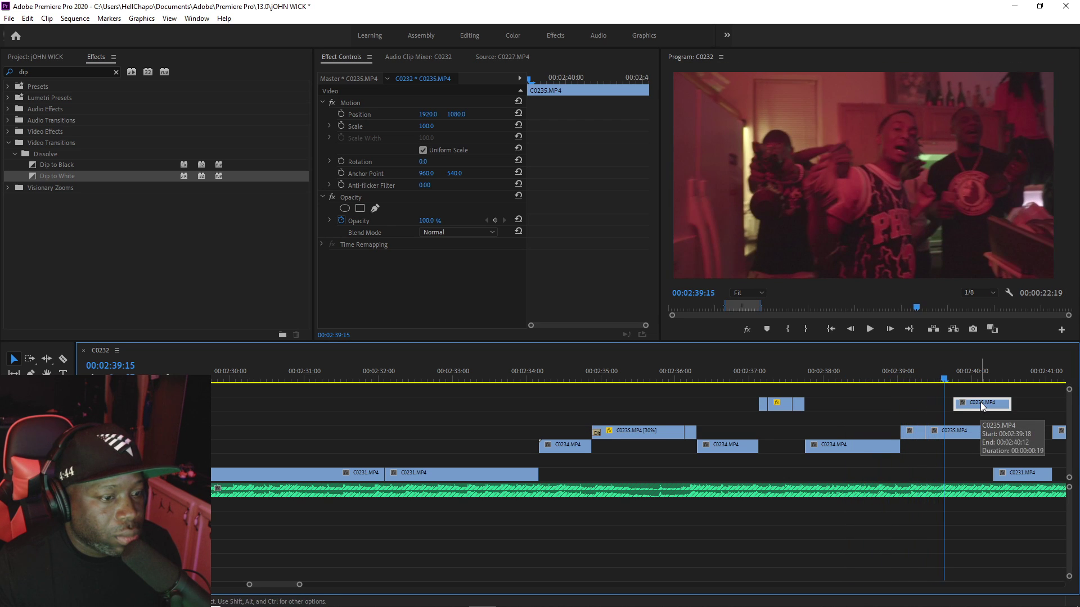
drag(980, 403, 889, 416)
Step: Slow the moved C0235.MP4 piece to 30% speed and play it back
right_click(888, 416)
click(923, 397)
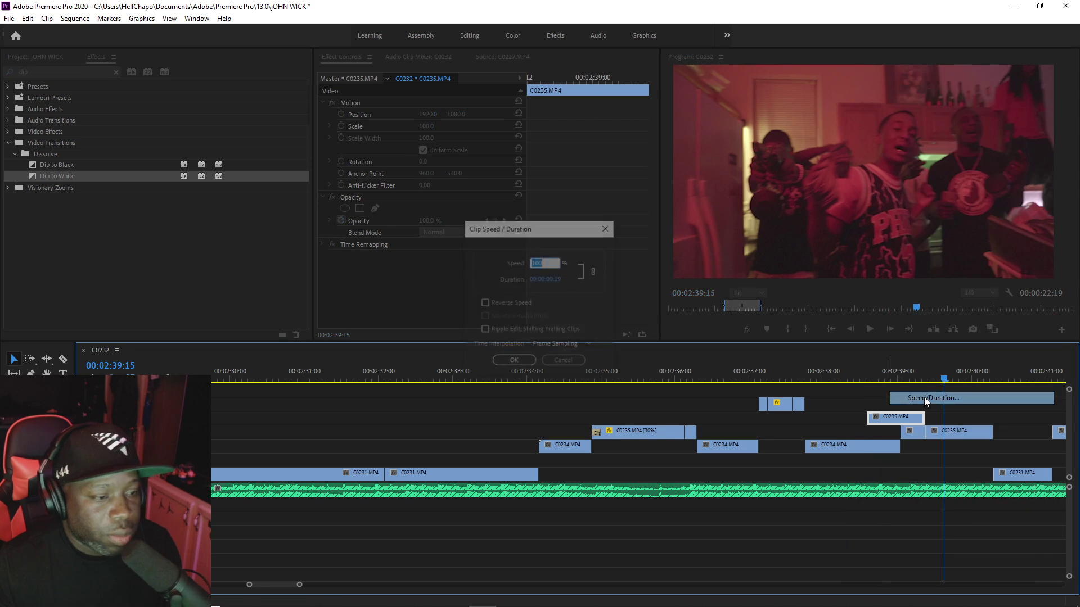
text(30)
key(Return)
click(835, 376)
key(space)
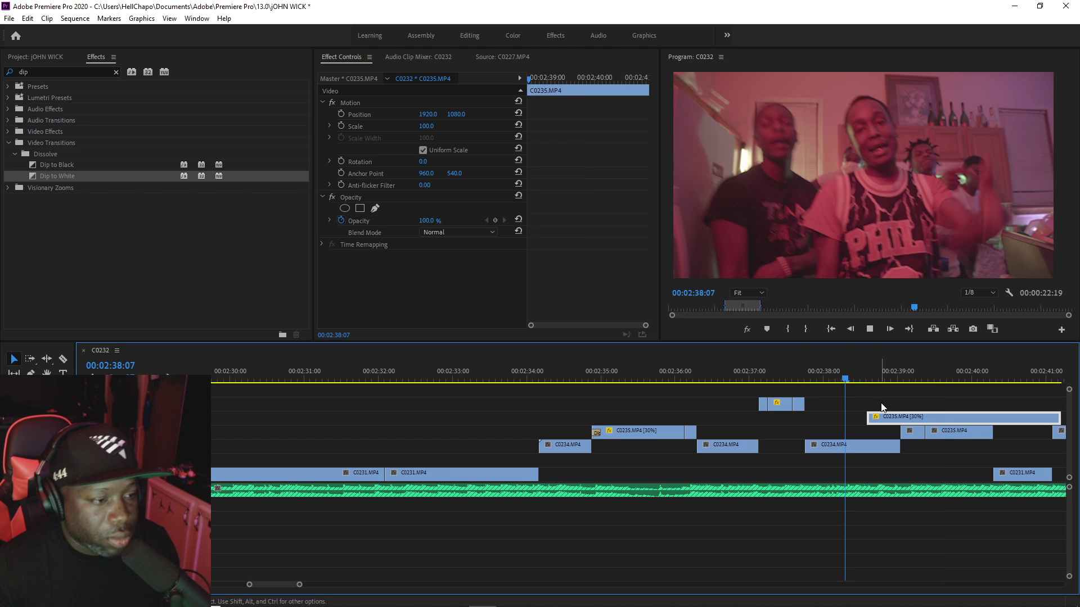
key(space)
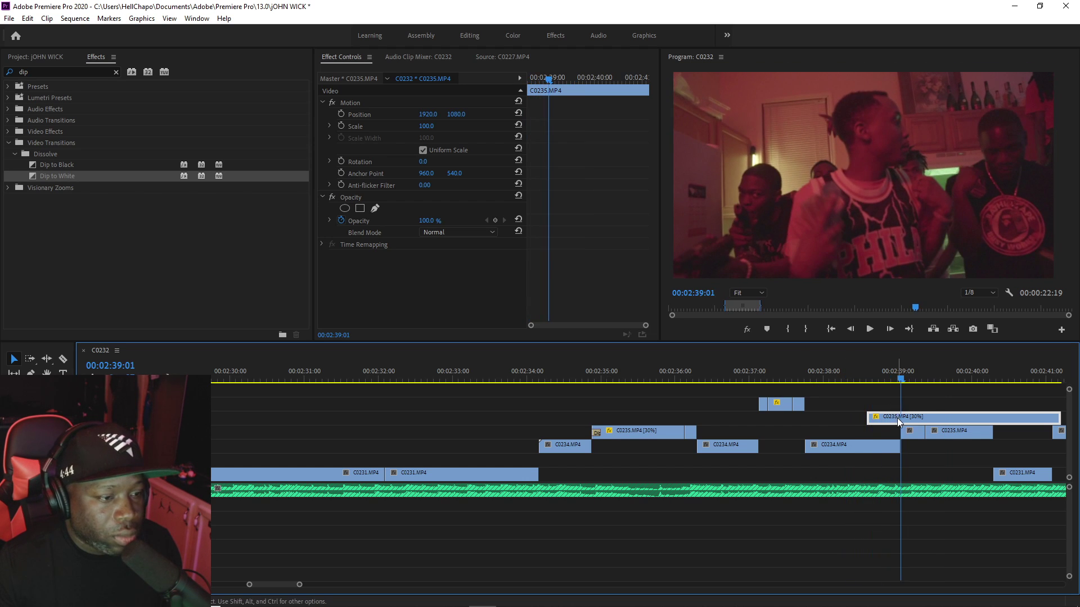
Step: Try extending the start of the slowed C0235.MP4 clip back to about 00:02:37:21 and play the section
drag(882, 380, 816, 417)
click(827, 380)
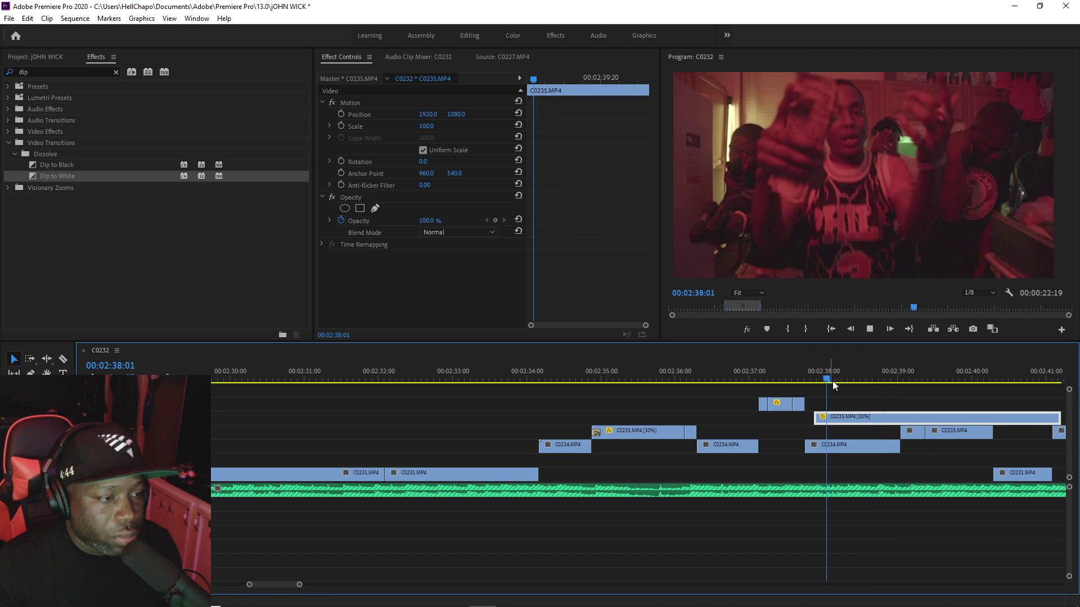
key(space)
key(space)
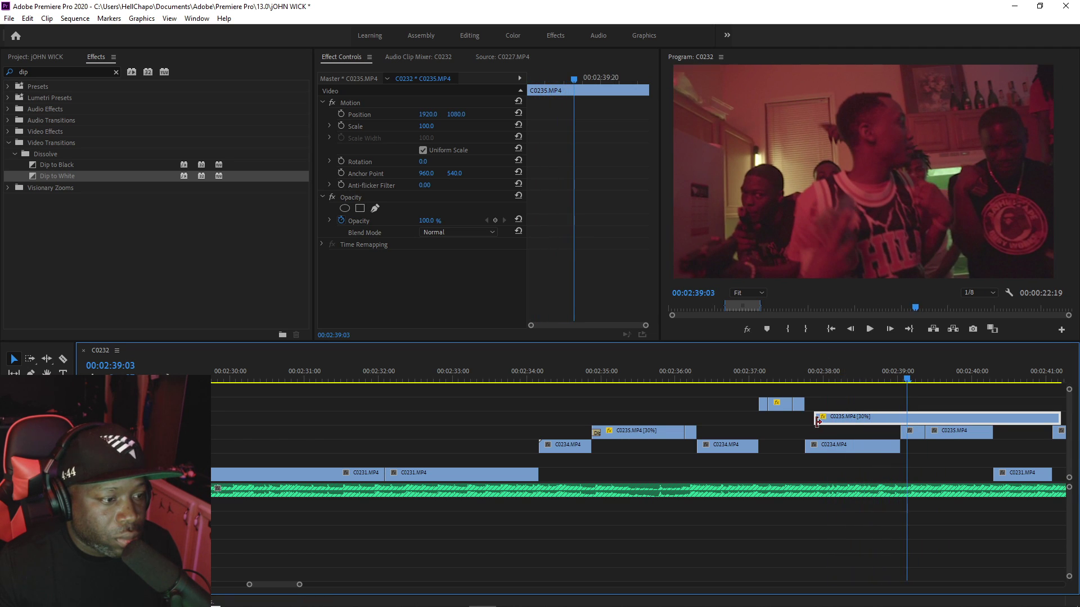
Step: Trim the slowed C0235.MP4 clip to about 00:02:38:14–00:02:39:02, split it at about 00:02:38:21 and play it back
drag(816, 417, 901, 418)
key(c)
click(889, 417)
key(v)
key(space)
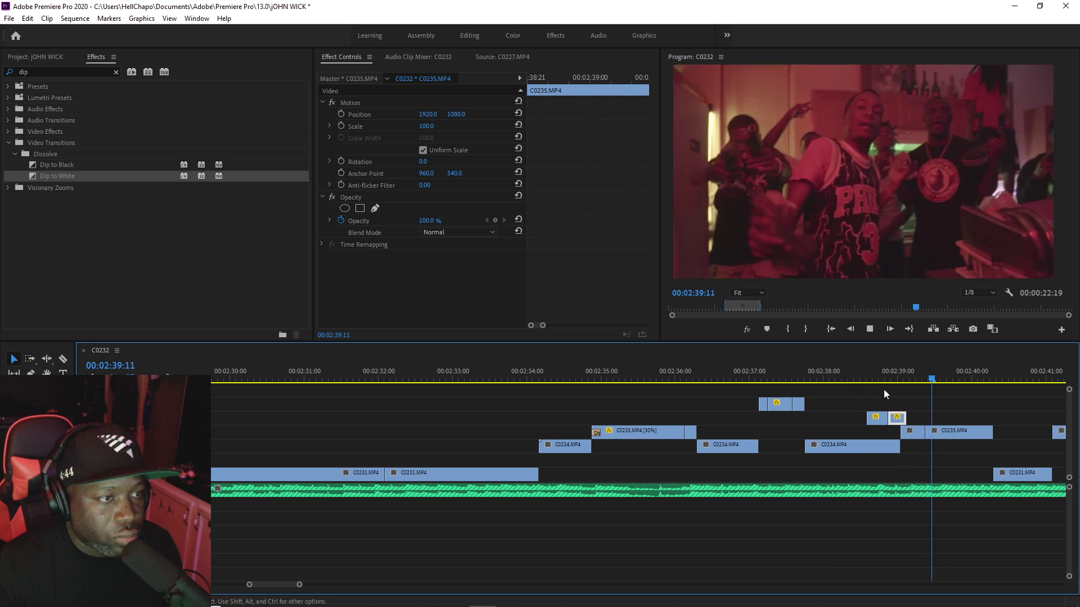
click(858, 369)
key(space)
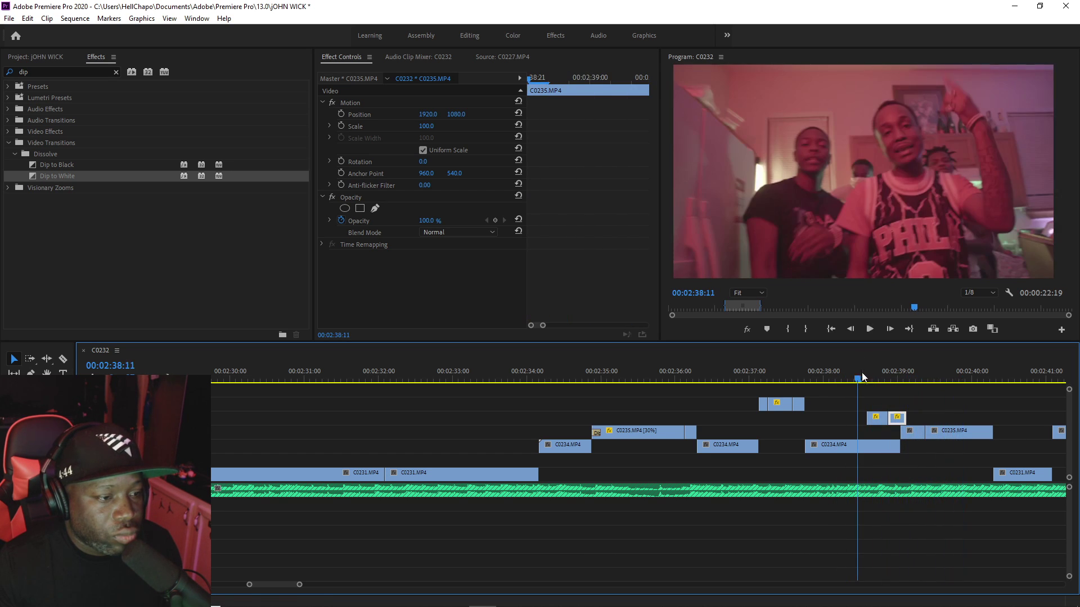
Step: Extend the end of the second slowed C0235.MP4 piece to about 00:02:39:11 and play over it
drag(913, 418, 929, 418)
key(space)
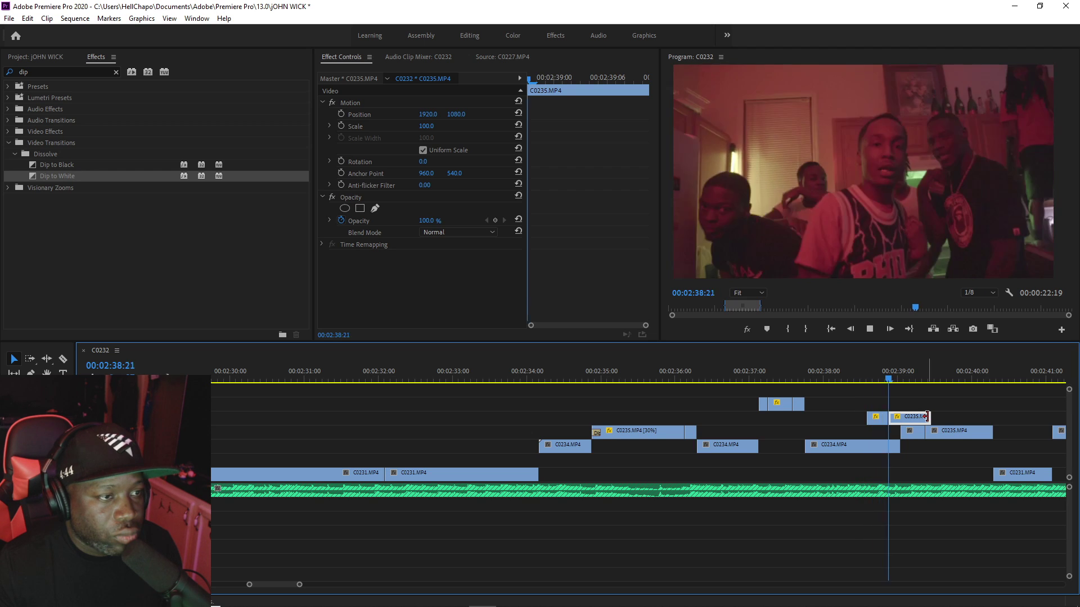
click(910, 386)
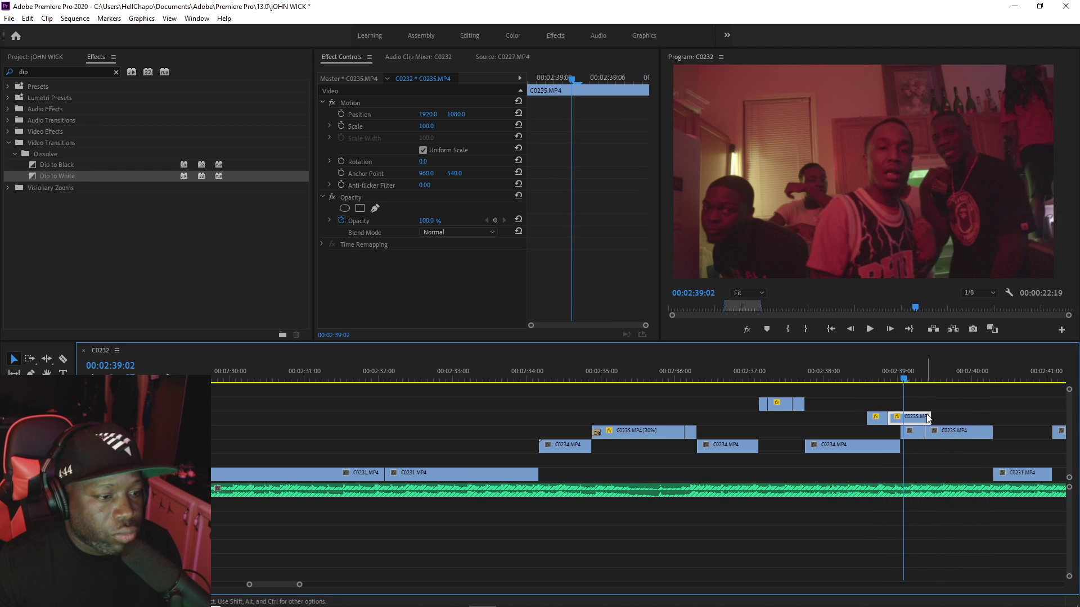
Step: Try shifting the second slowed C0235.MP4 piece to about 00:02:39:20 to compare playback with the clip beneath it
click(961, 419)
key(space)
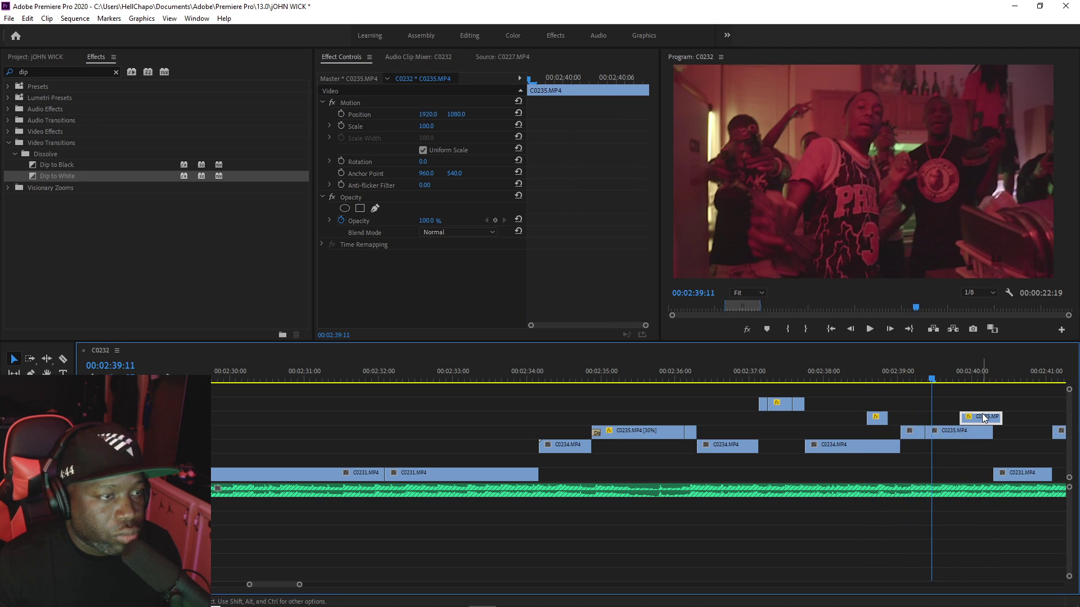
click(903, 373)
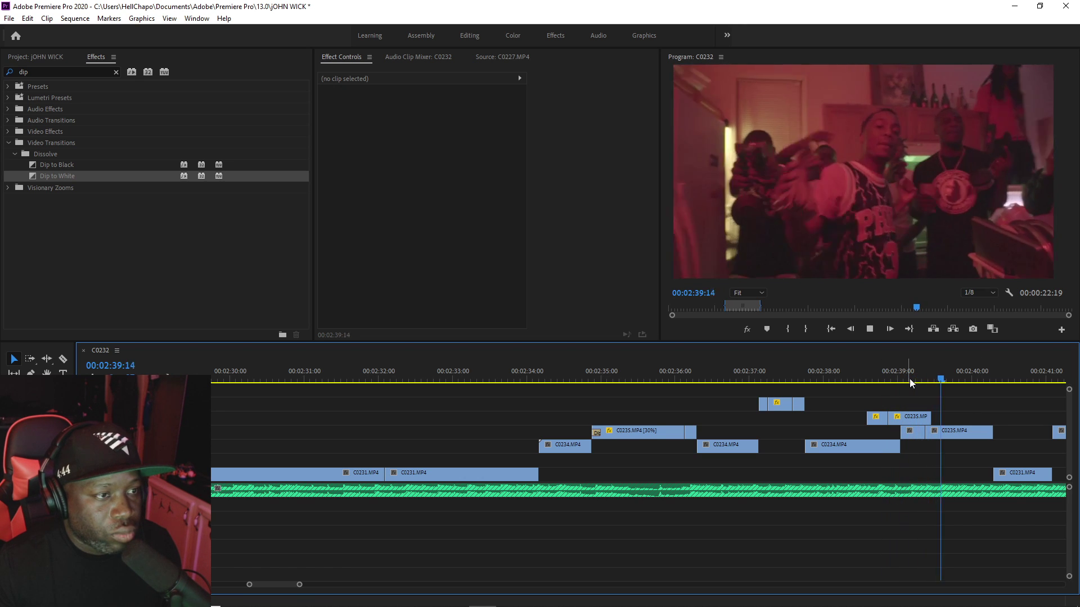
Step: Select the second slowed C0235.MP4 piece, save the project and play back the section from about 00:02:38:11
click(867, 375)
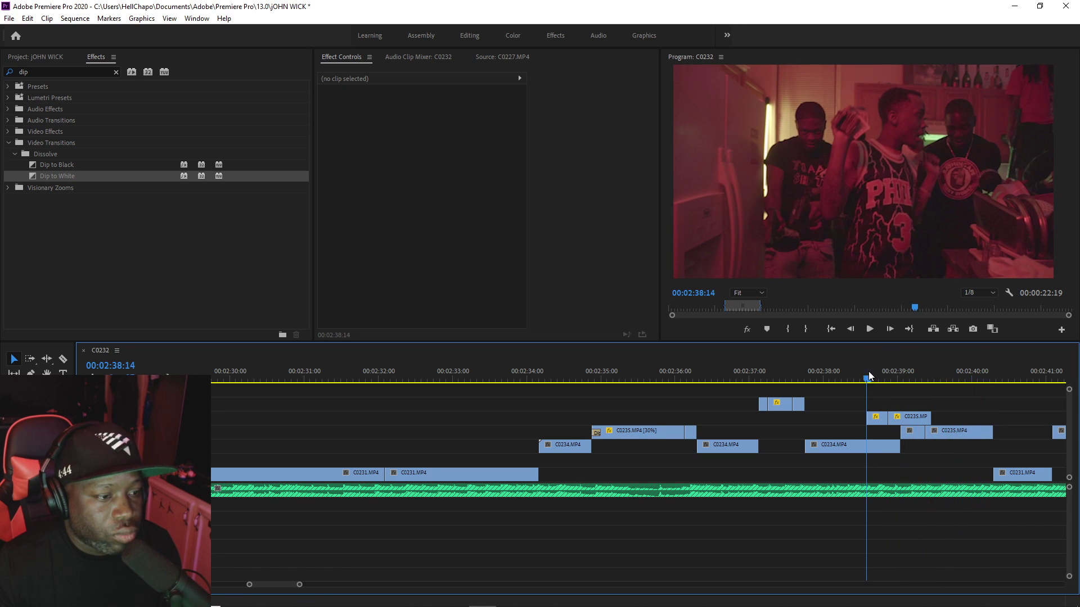
click(912, 420)
key(ctrl+s)
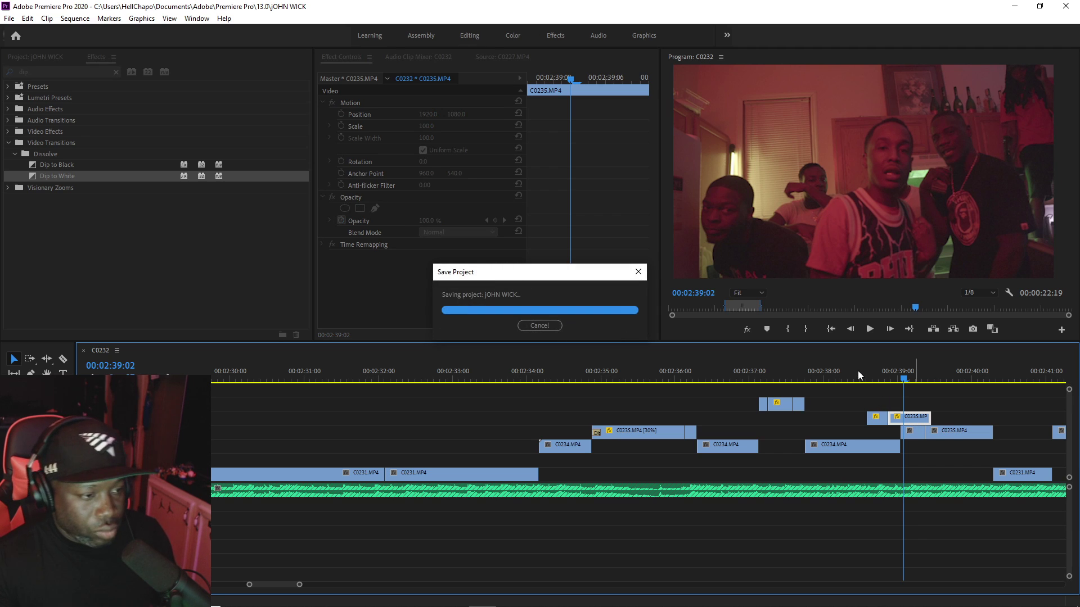
click(859, 374)
key(space)
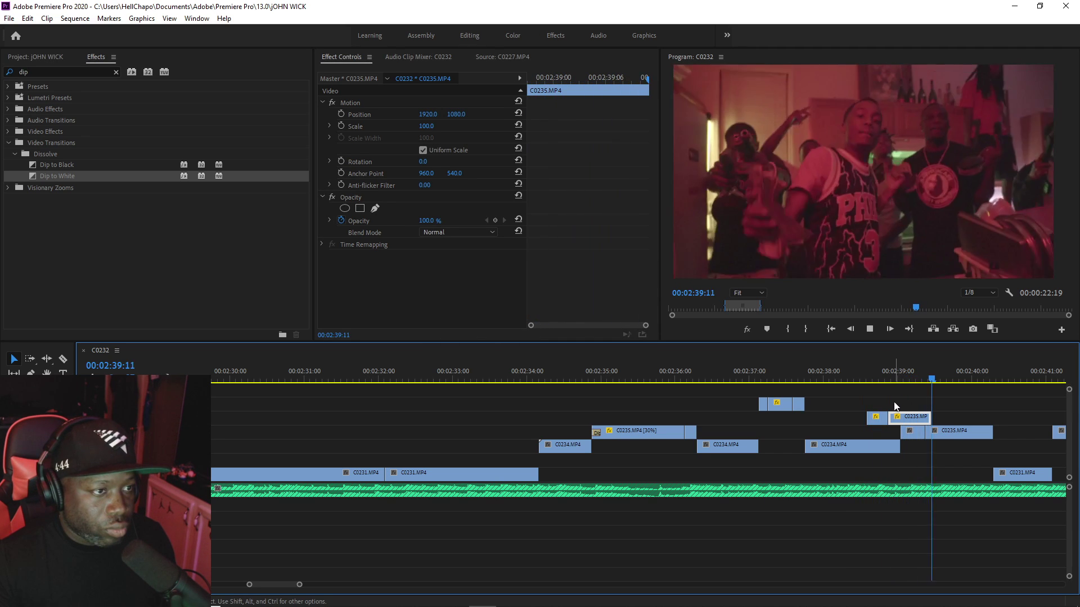
Step: Move the second slowed C0235.MP4 piece to start at 00:02:38:14 in place of the first piece, play it back and save the project
key(space)
drag(889, 417, 889, 419)
key(space)
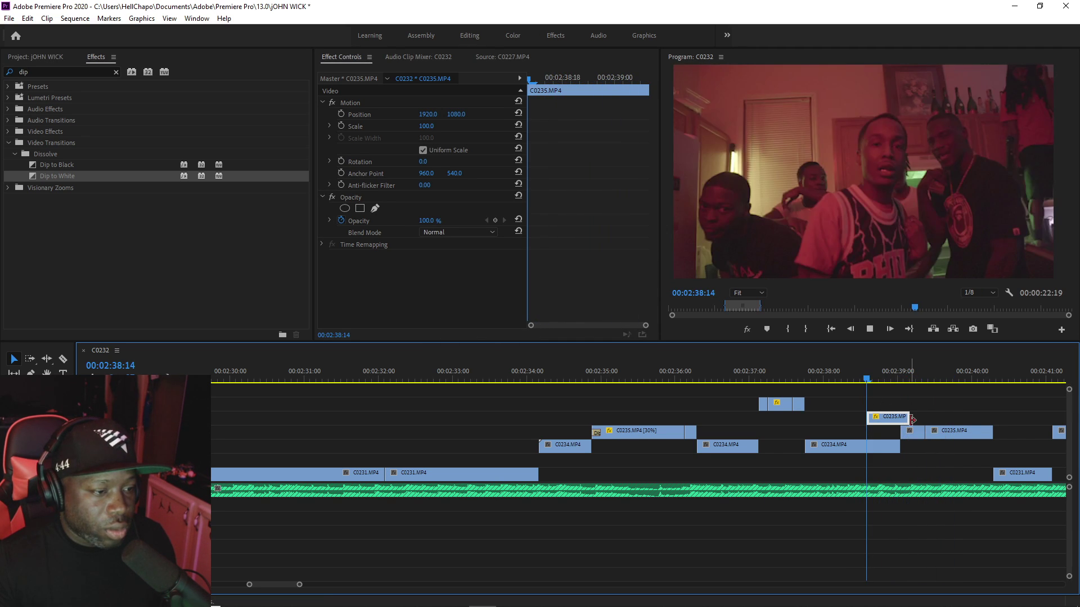
key(space)
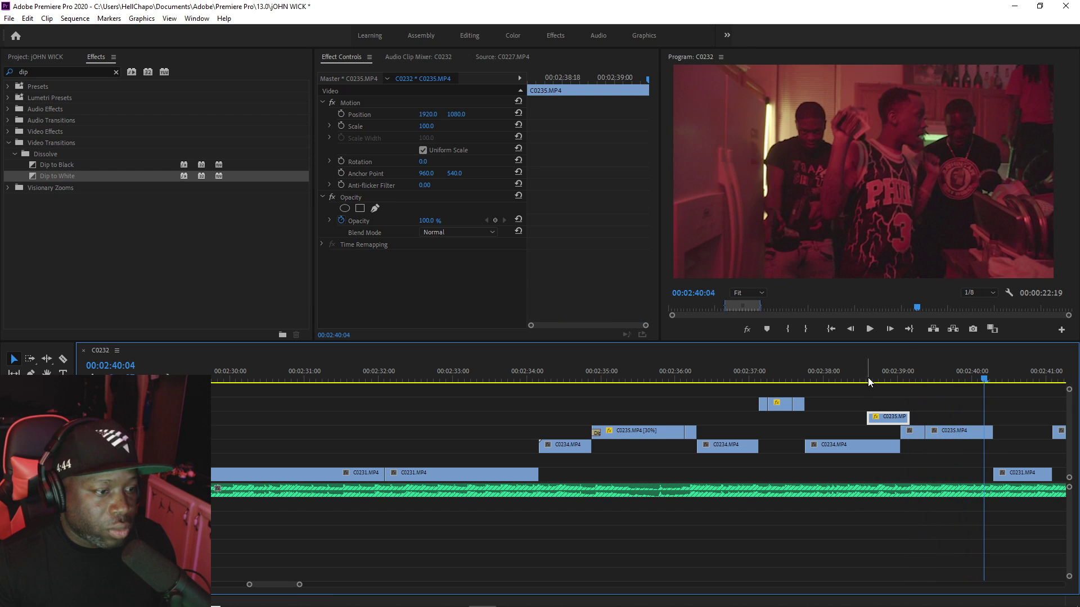
click(868, 379)
key(space)
key(space)
key(ctrl+s)
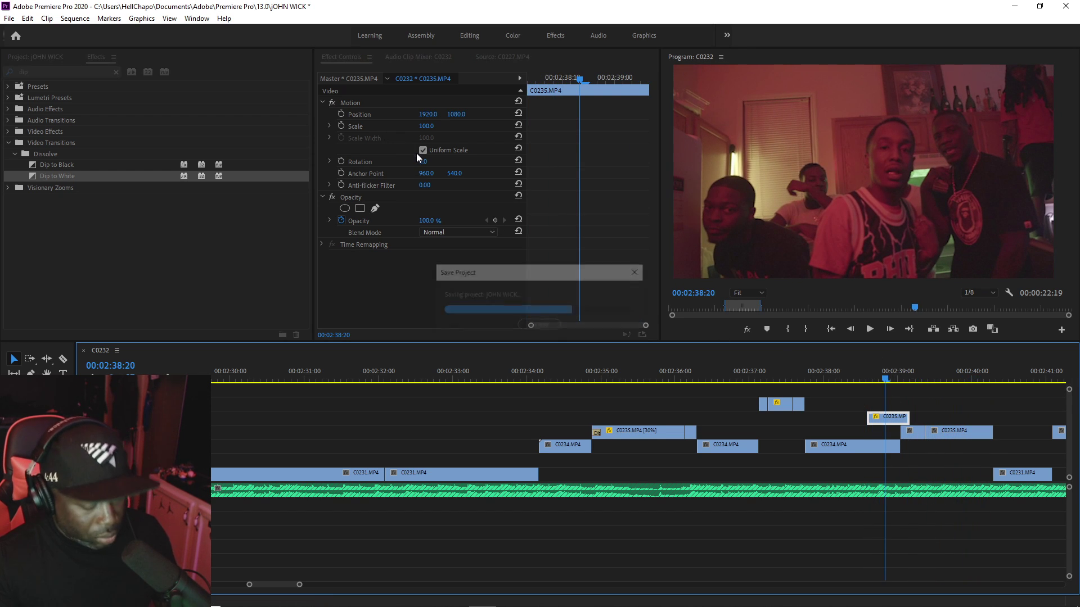
Step: Play back the sequence from about 00:02:36:05 to review the repositioned C0235.MP4 piece in context
drag(560, 79, 526, 85)
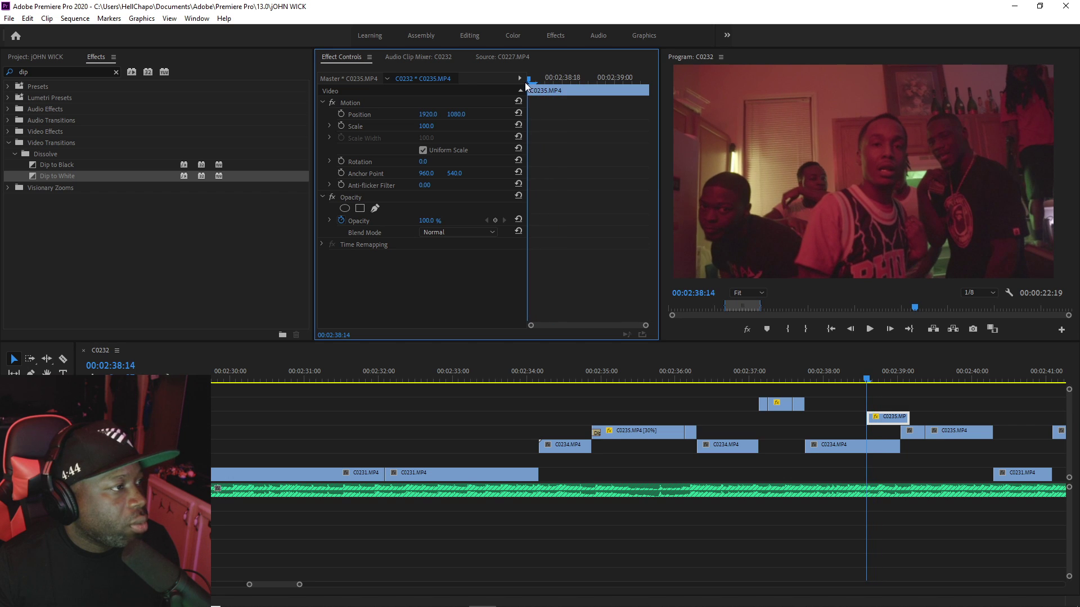
click(692, 363)
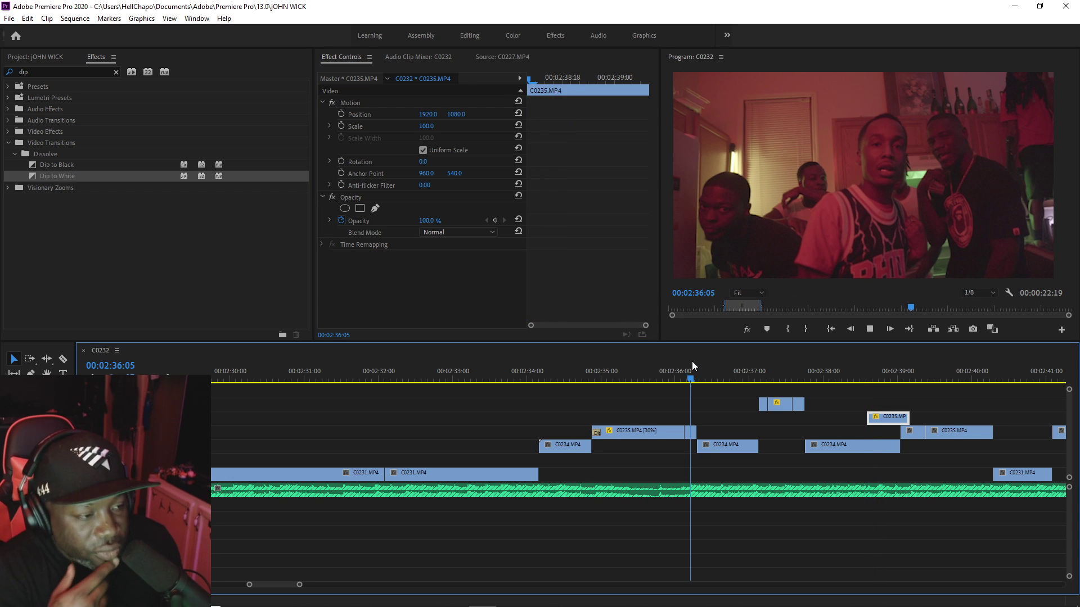
key(space)
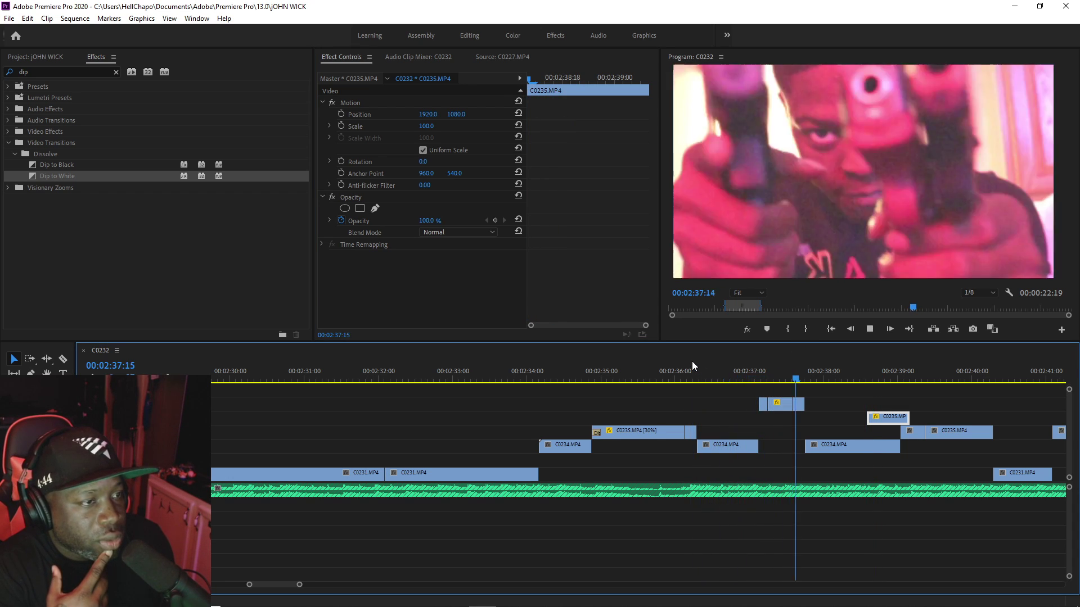
key(space)
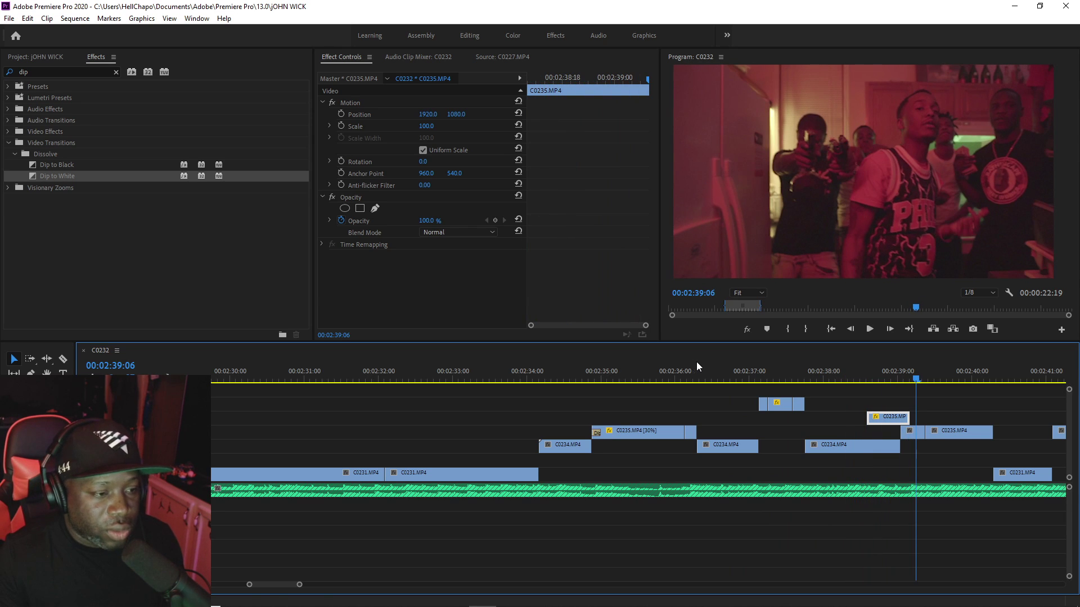
Step: Extend the slowed C0235.MP4 piece to span about 00:02:38:07–00:02:39:05 and play back the section leading into it
drag(893, 424, 831, 384)
click(825, 380)
key(space)
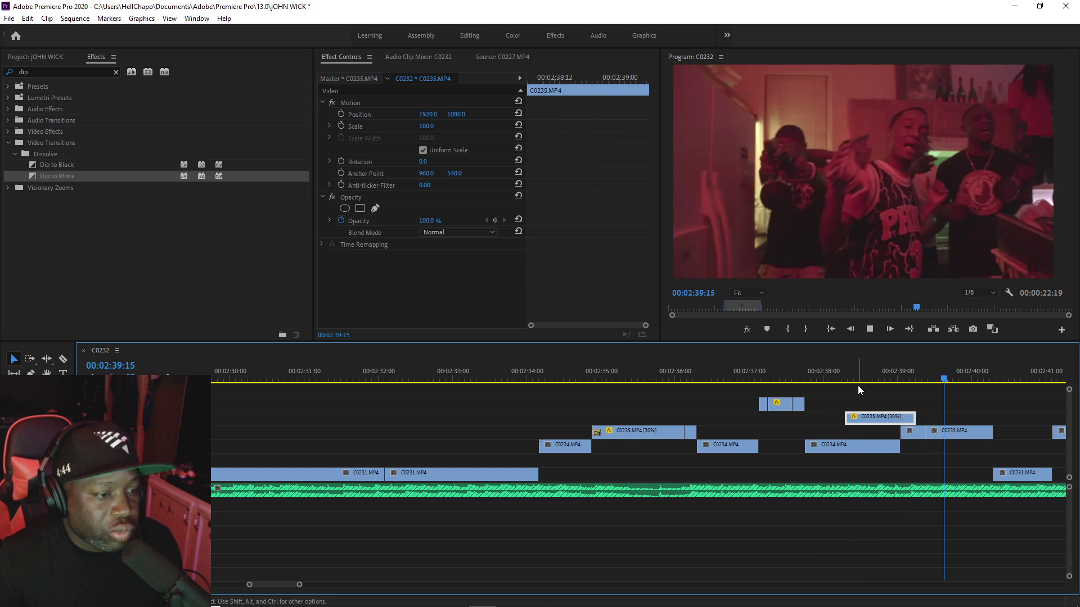
click(786, 380)
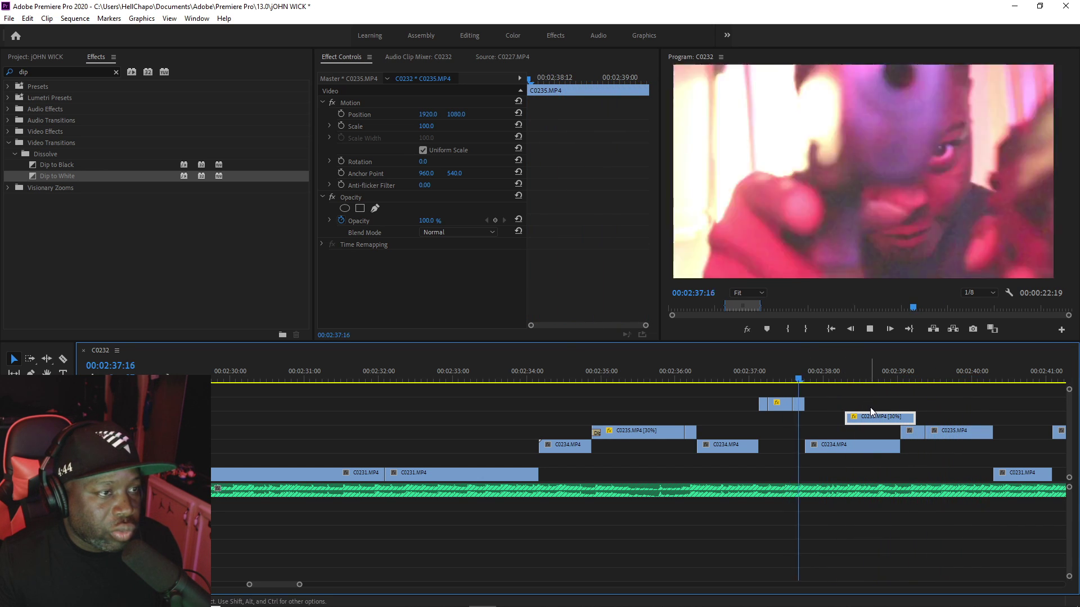
key(space)
Step: Shift the slowed C0235.MP4 clip one frame later to start at 00:02:38:08, play it back and save the project
drag(861, 421, 864, 421)
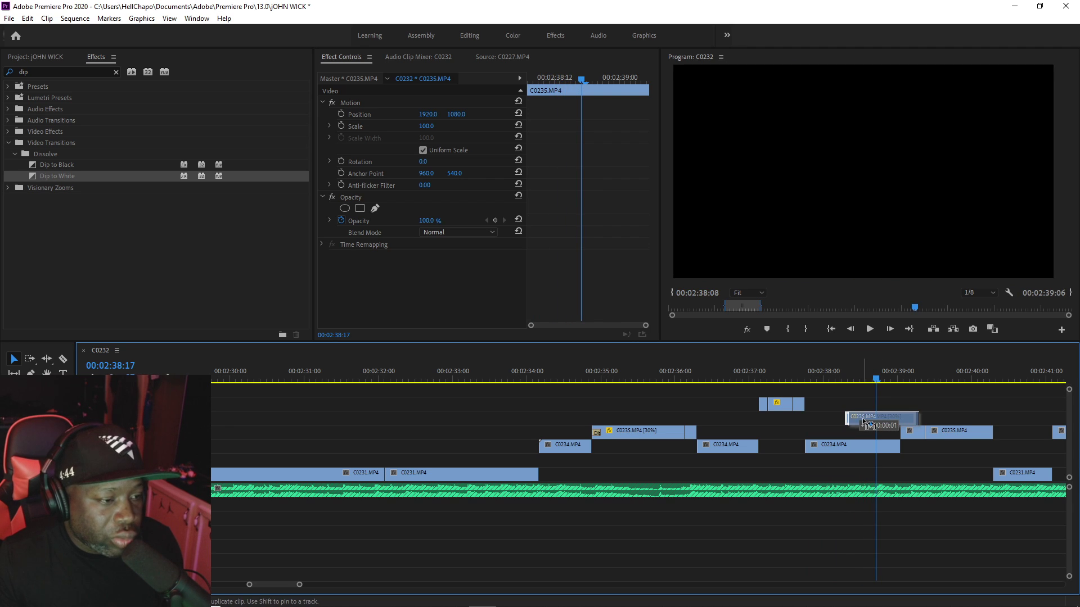
click(798, 380)
key(space)
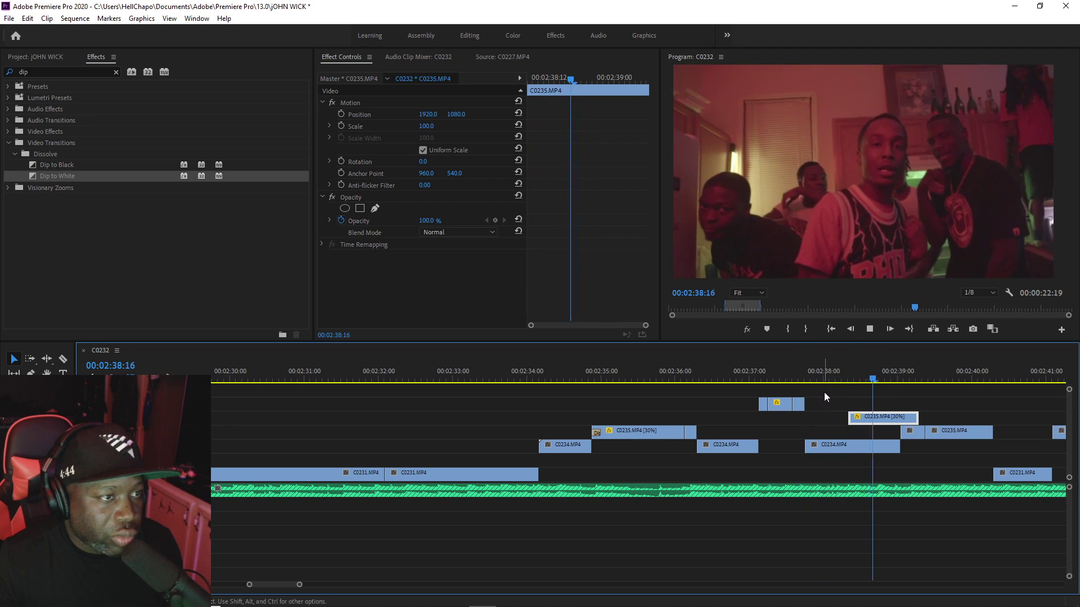
click(845, 379)
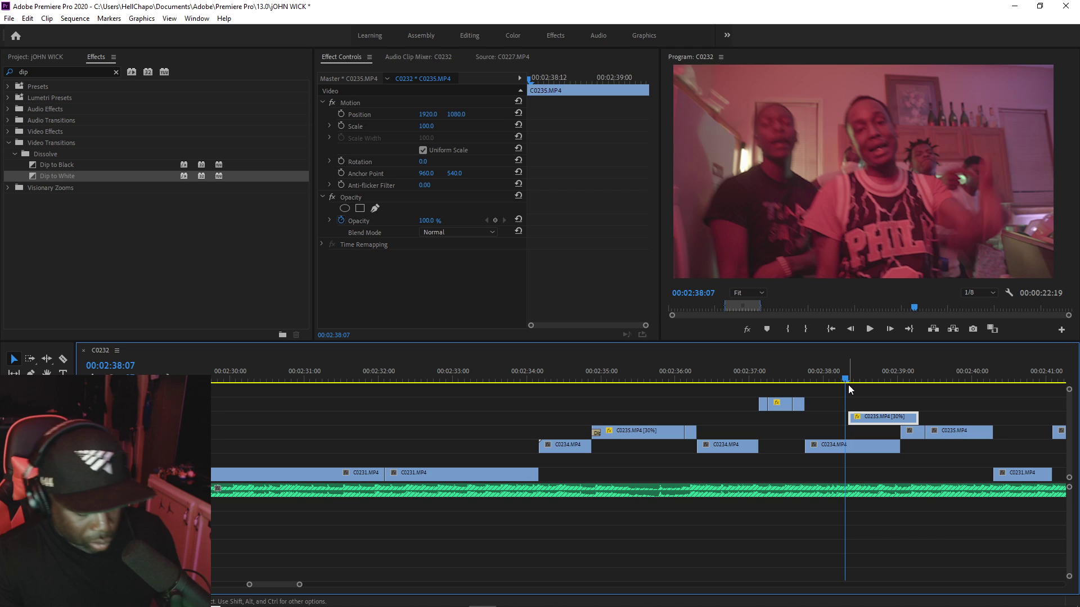
key(ctrl+s)
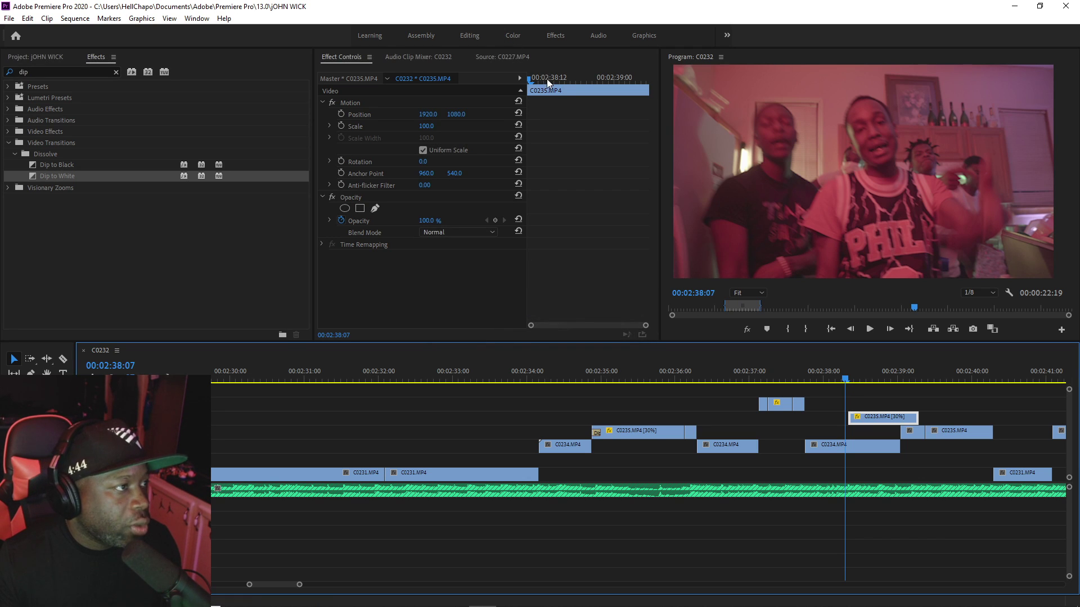
Step: Keyframe the slowed C0235.MP4 clip's Scale from 100 at its start to 140 at its end and play back the zoom
click(546, 79)
click(342, 125)
click(614, 79)
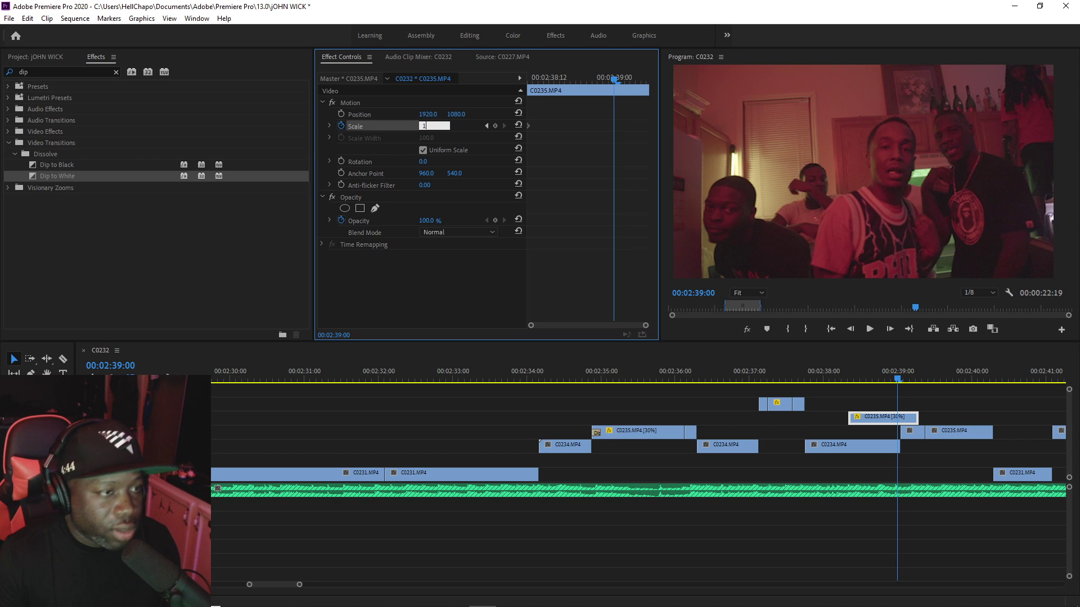
text(140)
key(Return)
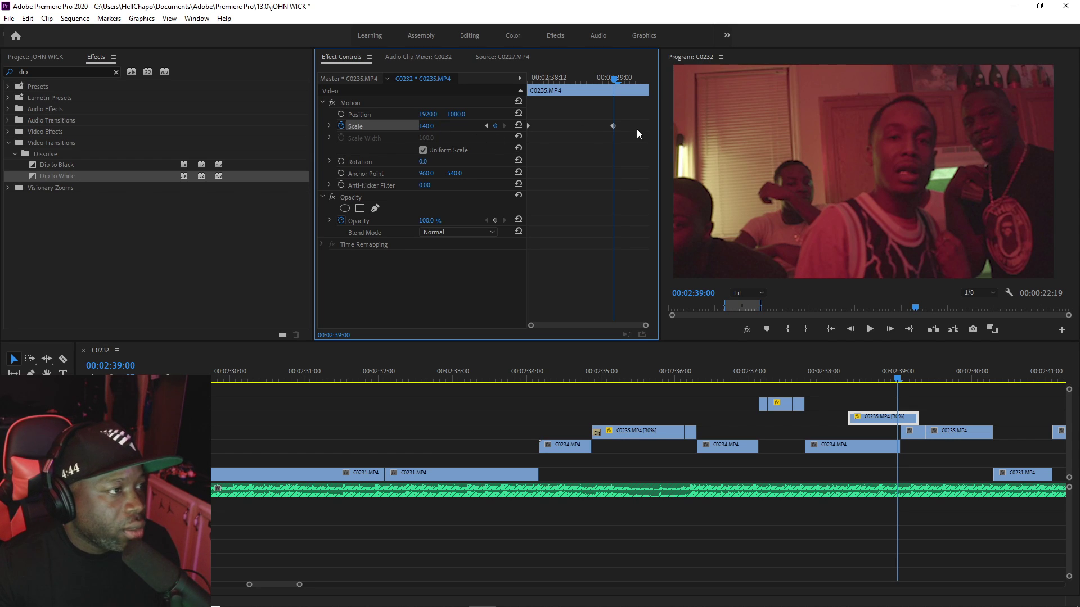
click(835, 376)
key(space)
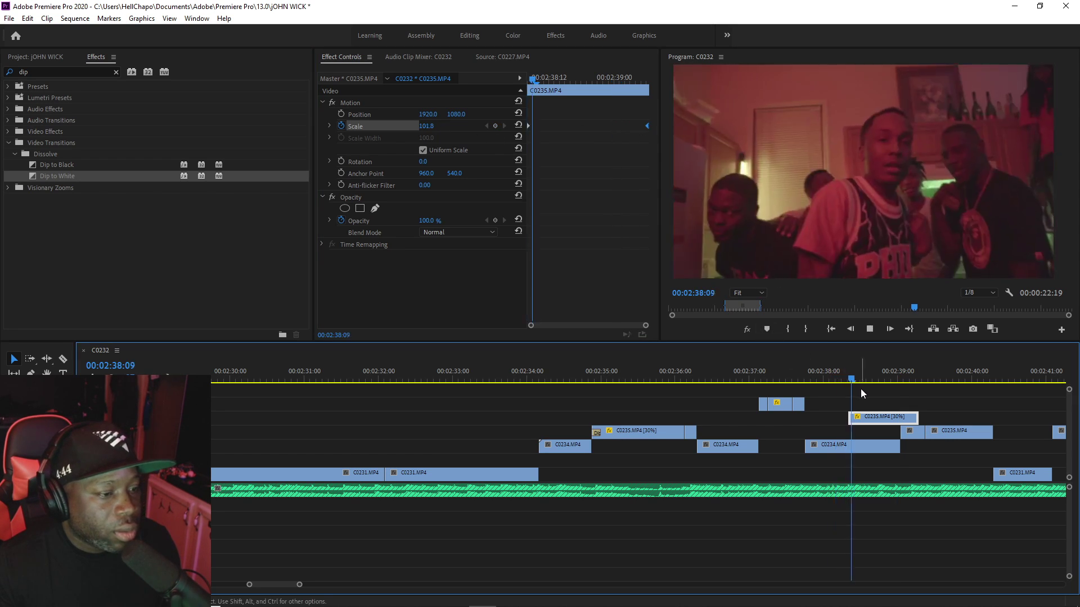
click(852, 377)
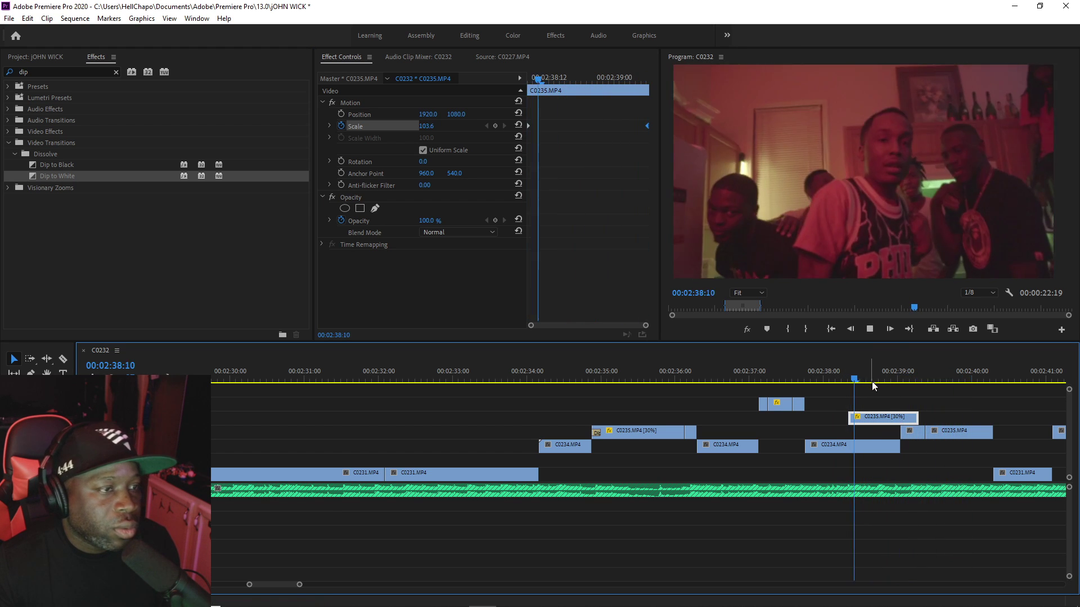
click(869, 376)
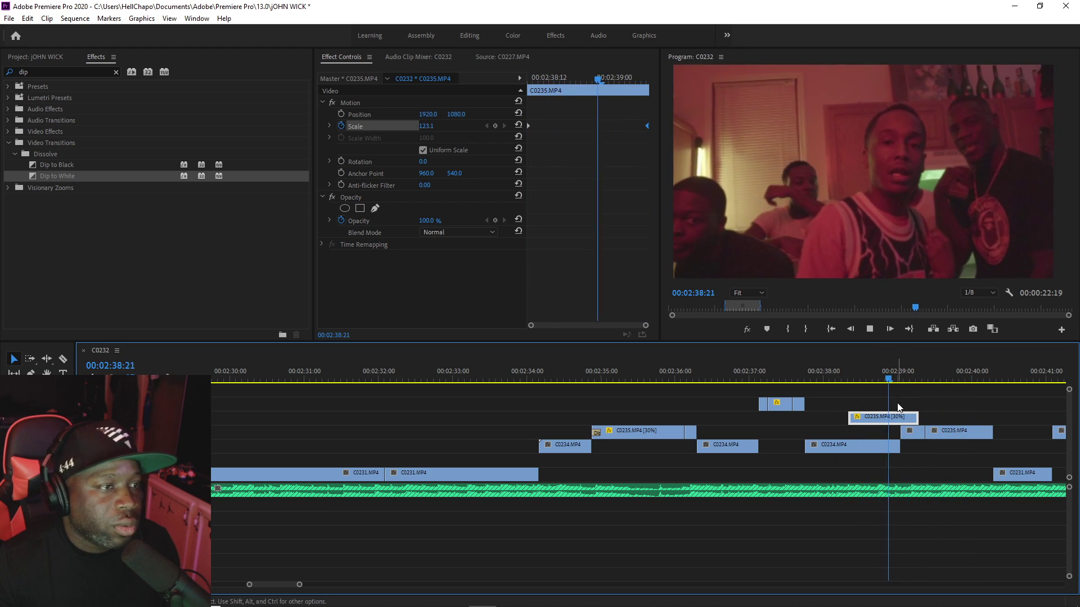
click(837, 377)
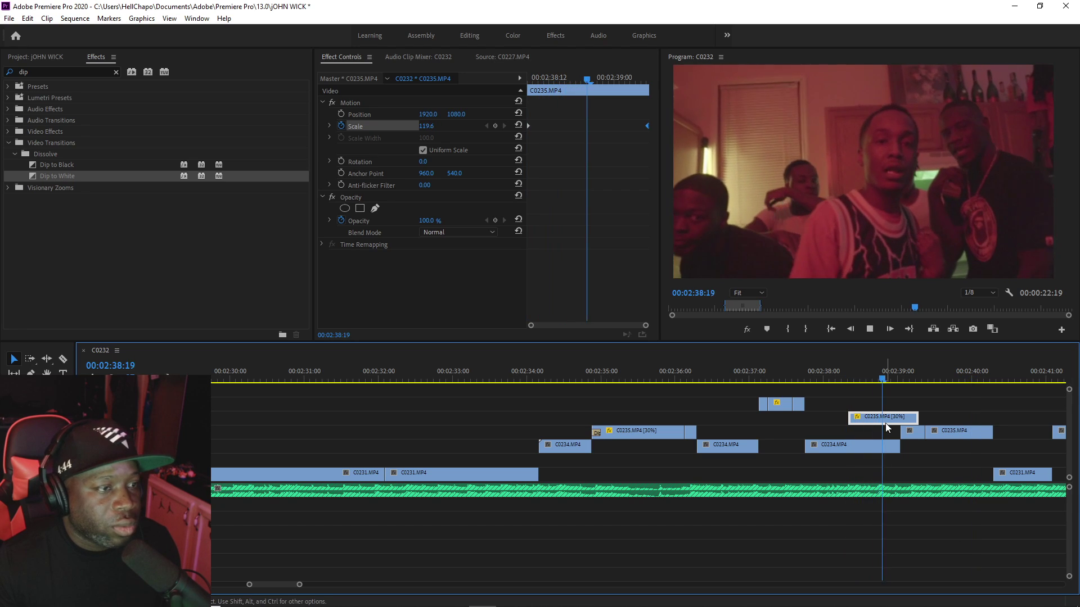
Step: Find the Visionary Flash preset, apply it to the slowed C0235.MP4 clip at 00:02:38:08 and play over the clip
double_click(880, 421)
click(43, 72)
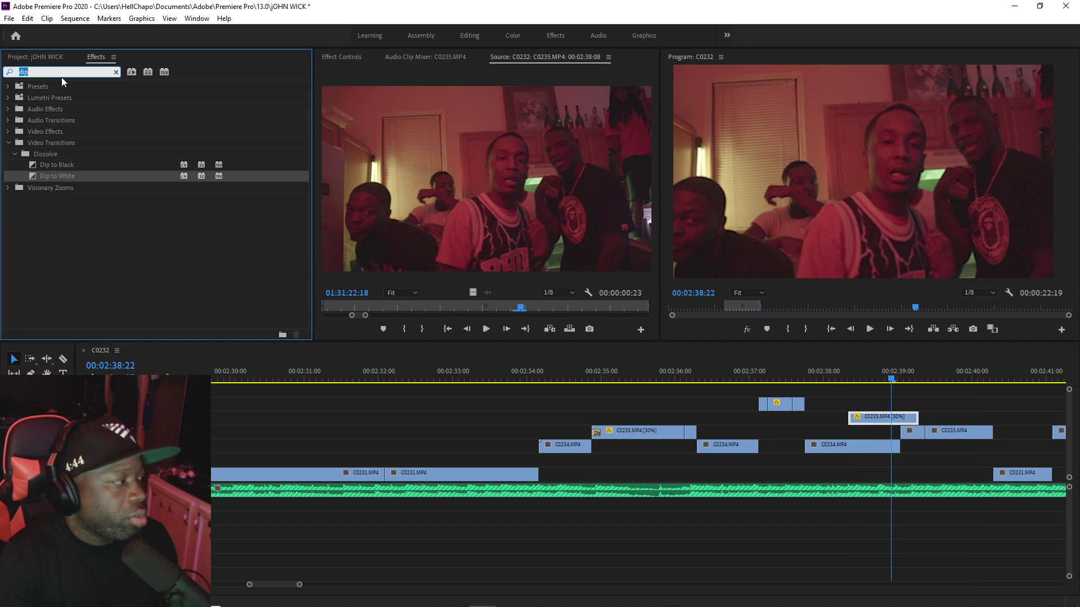
text(flash)
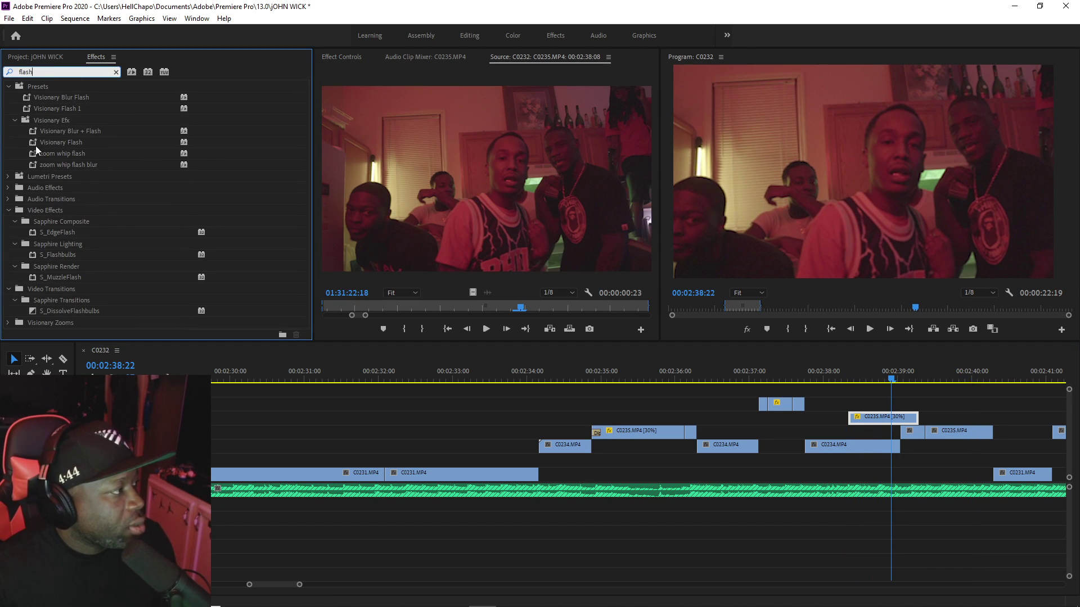
drag(31, 145, 860, 417)
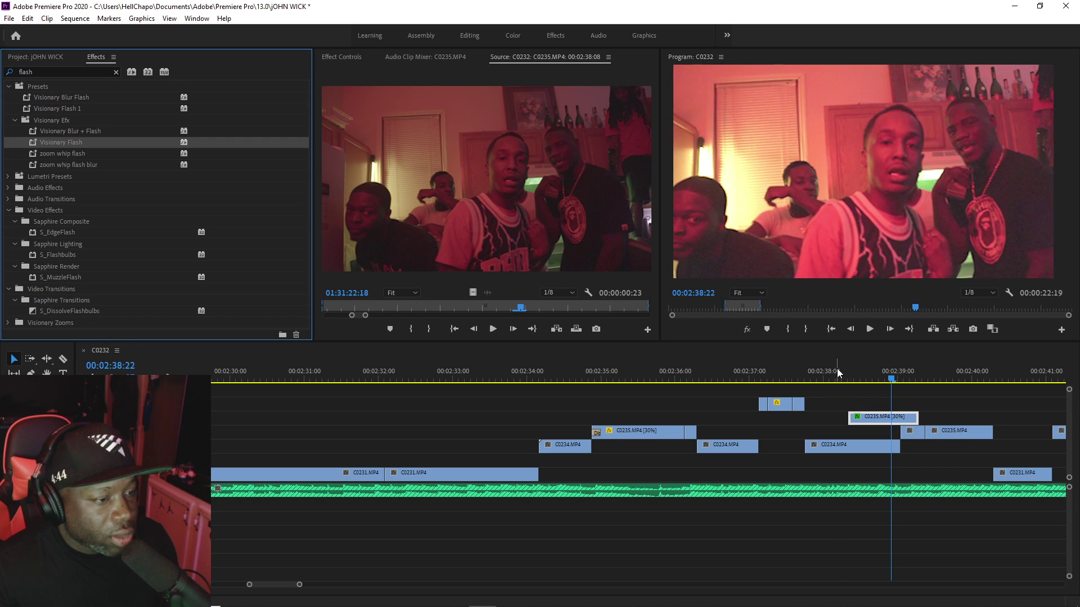
click(837, 373)
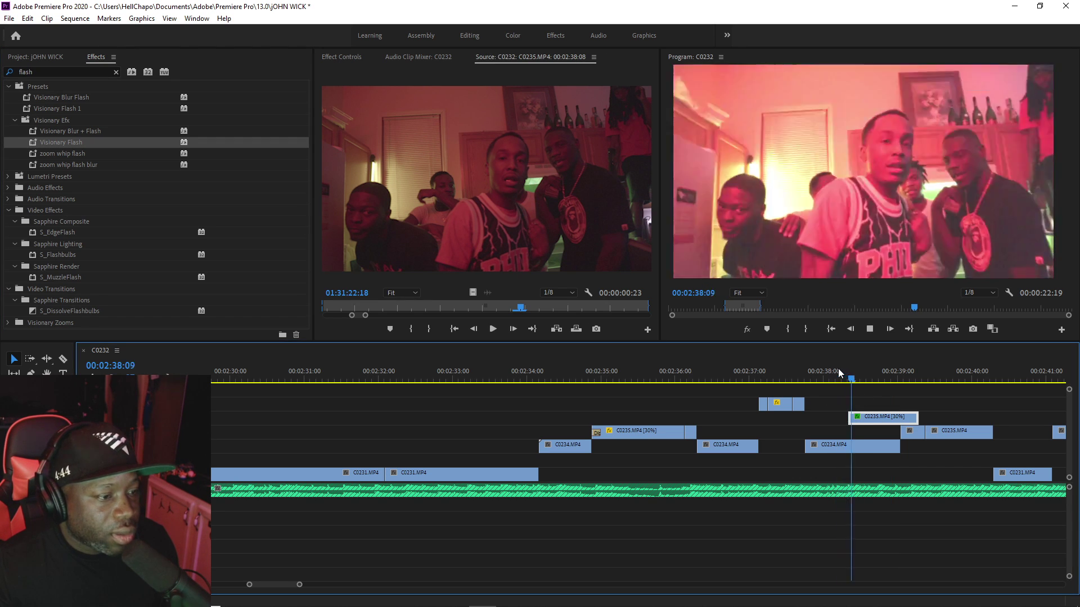
click(838, 368)
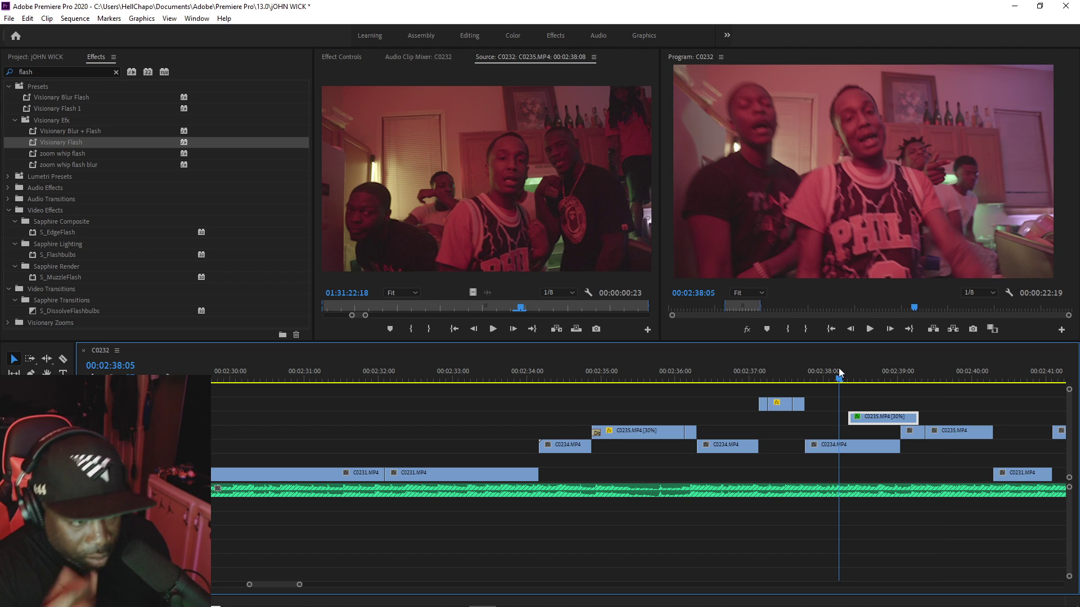
Step: Play back the sequence from about 00:02:36:01 to review the cuts leading through the flashed C0235.MP4 clip
click(679, 378)
key(space)
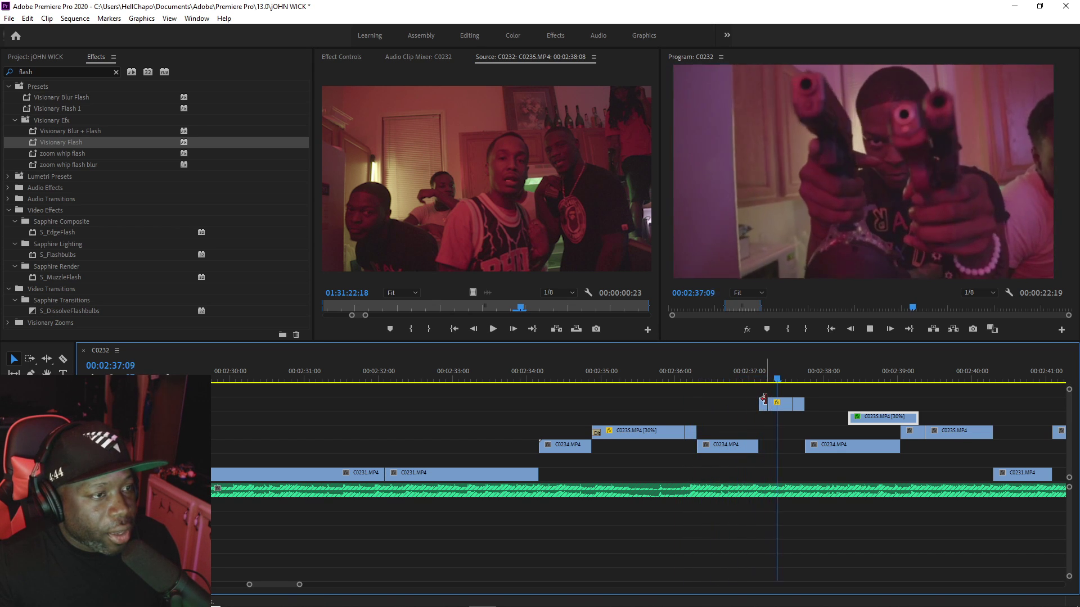
mouse_move(789, 371)
mouse_down()
mouse_move(799, 373)
mouse_move(784, 378)
mouse_up()
key(space)
key(space)
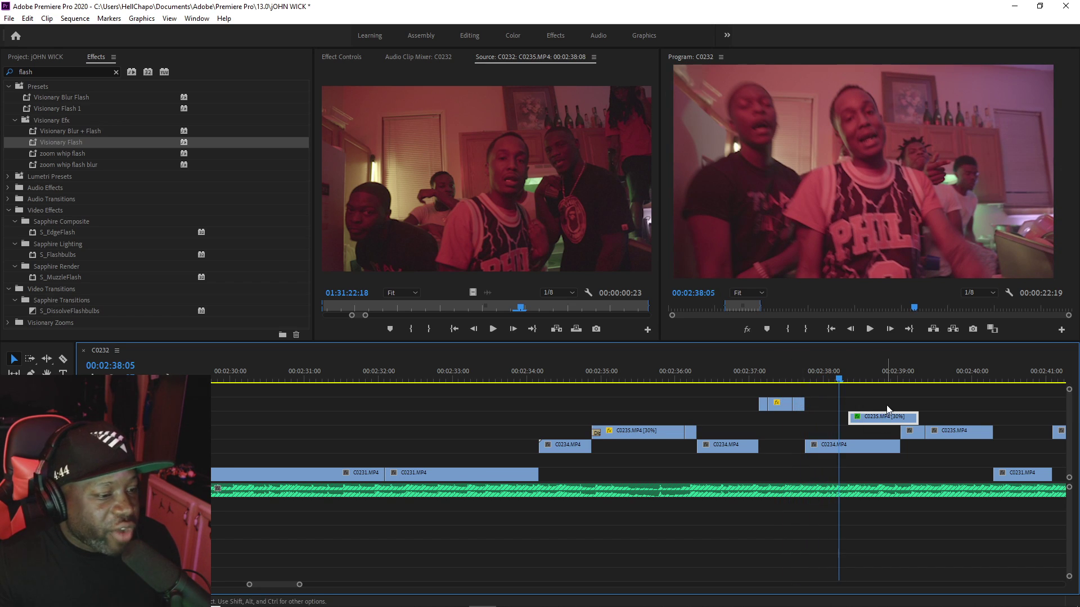
key(space)
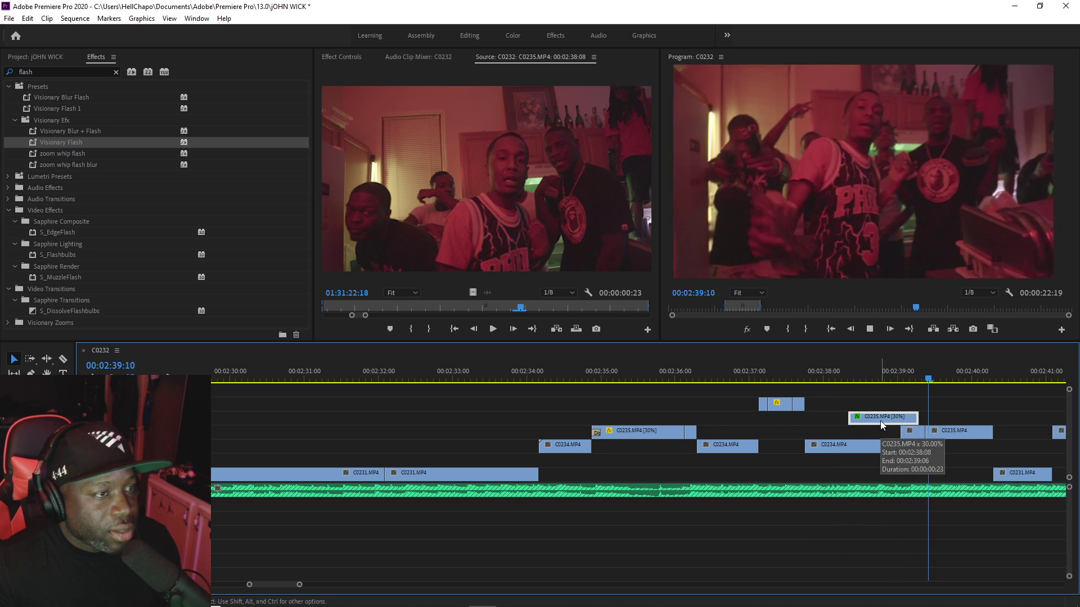
Step: Try a Cross Dissolve on the slowed C0235.MP4 clip, save the project, then undo the transition and play the clip back
click(855, 369)
key(ctrl+d)
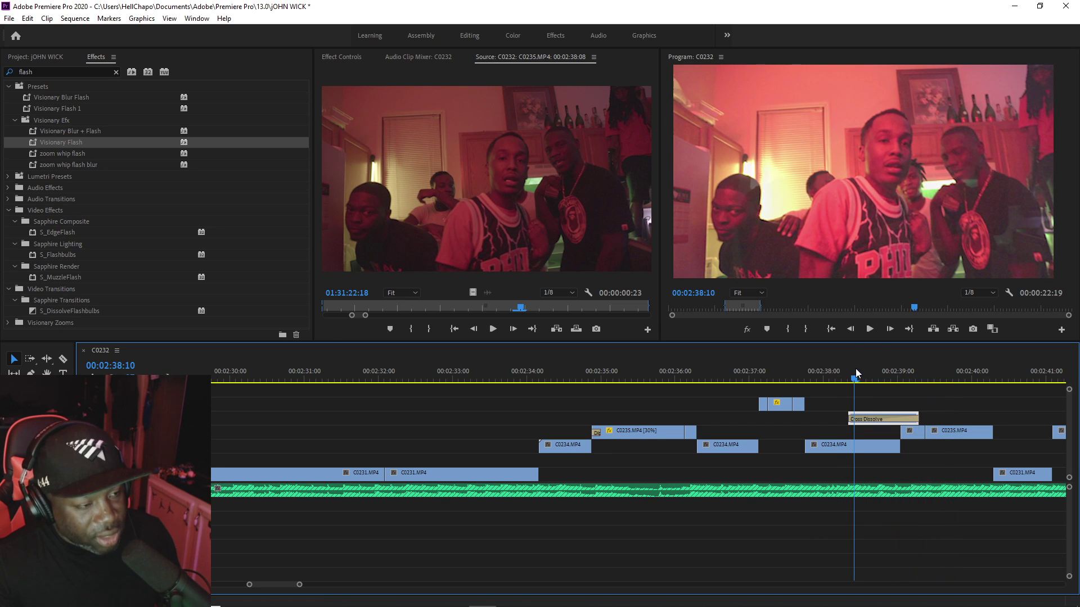
key(ctrl+s)
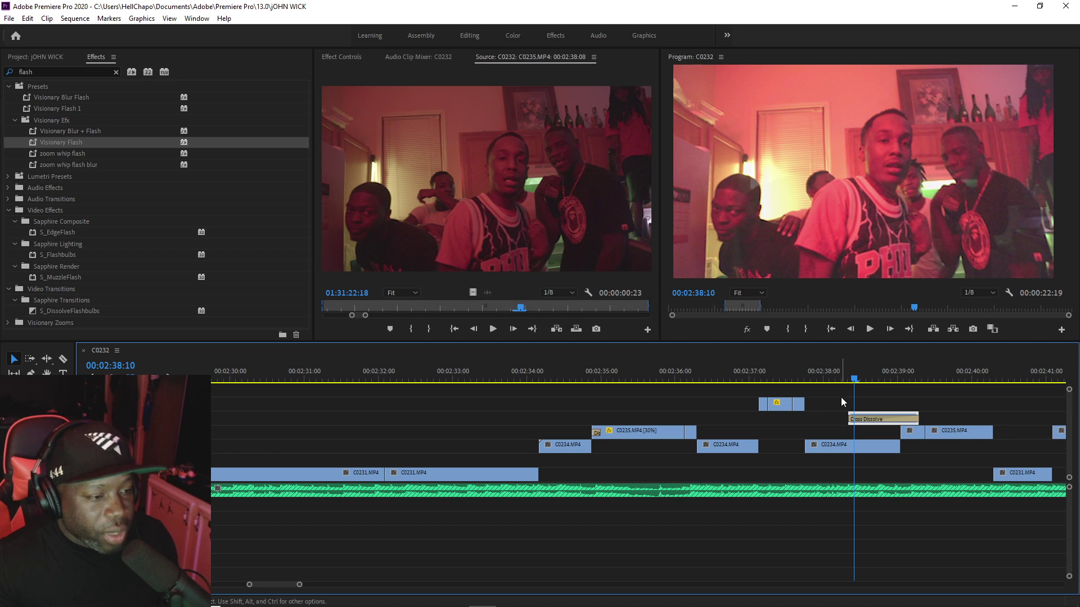
key(super+x)
click(842, 375)
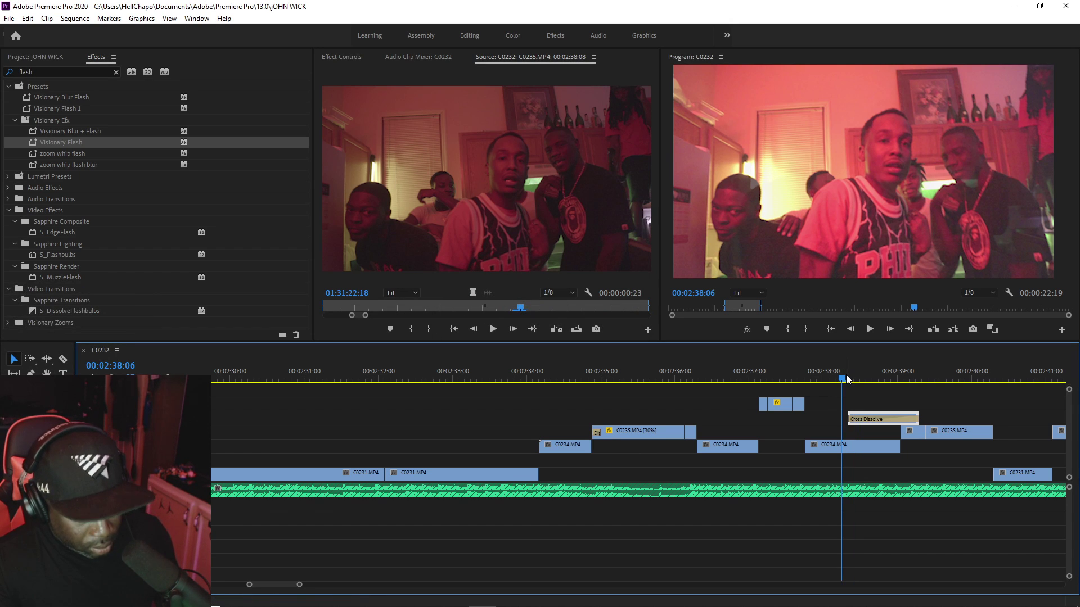
key(ctrl+z)
key(space)
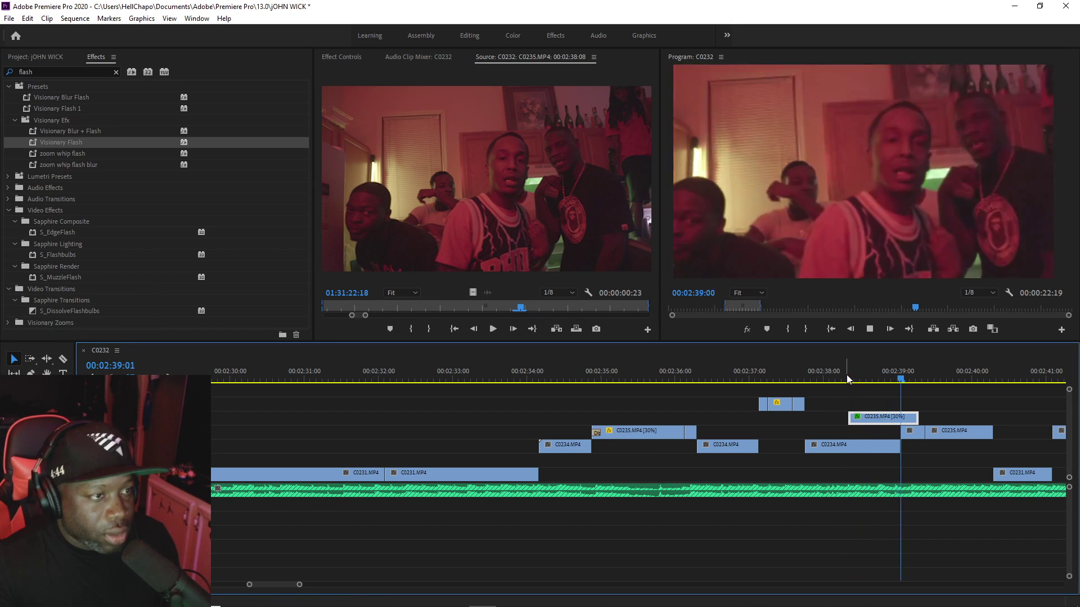
Step: Redo the Cross Dissolve on the slowed C0235.MP4 clip to compare playback, then undo it again
key(ctrl+shift+z)
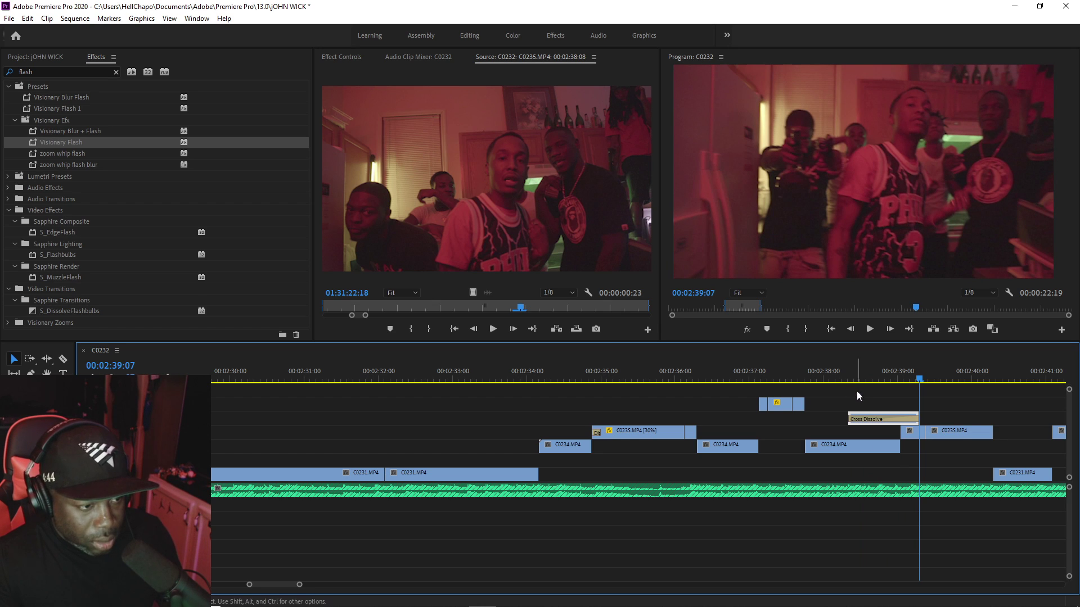
click(840, 377)
key(space)
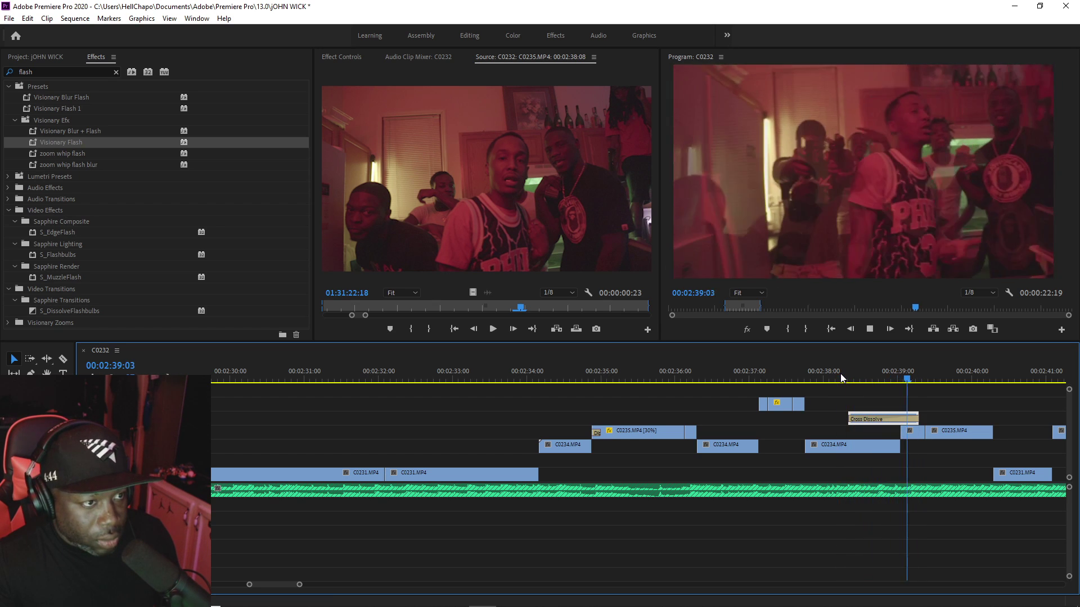
key(space)
key(ctrl+z)
Step: Play the slowed C0235.MP4 clip, trim the C0234.MP4 clip's end to 00:02:38:08 and move the slowed clip down one track
click(842, 376)
key(space)
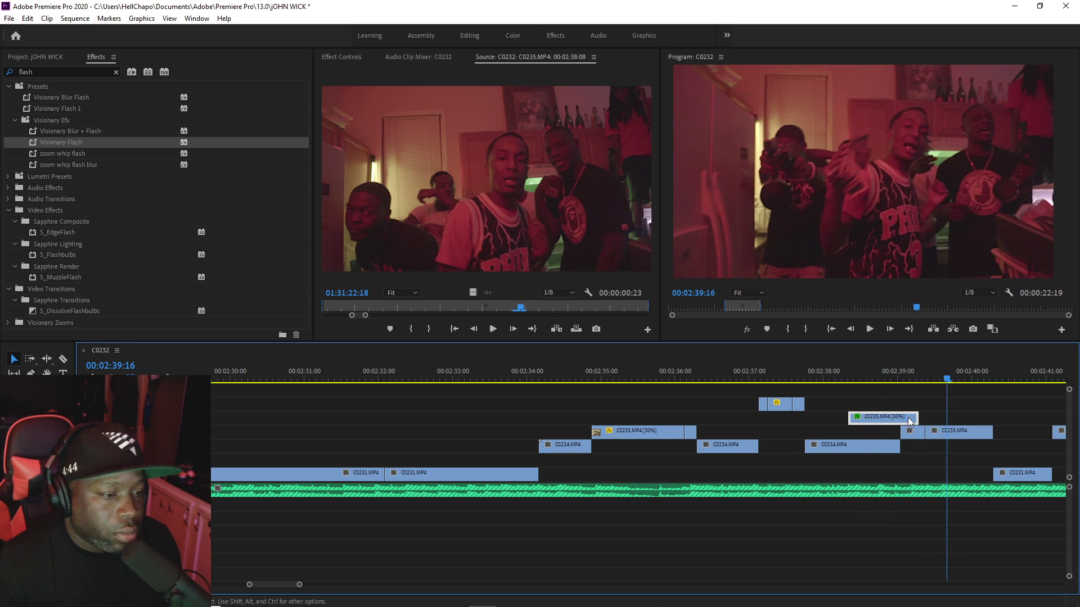
key(space)
drag(905, 446, 869, 431)
key(space)
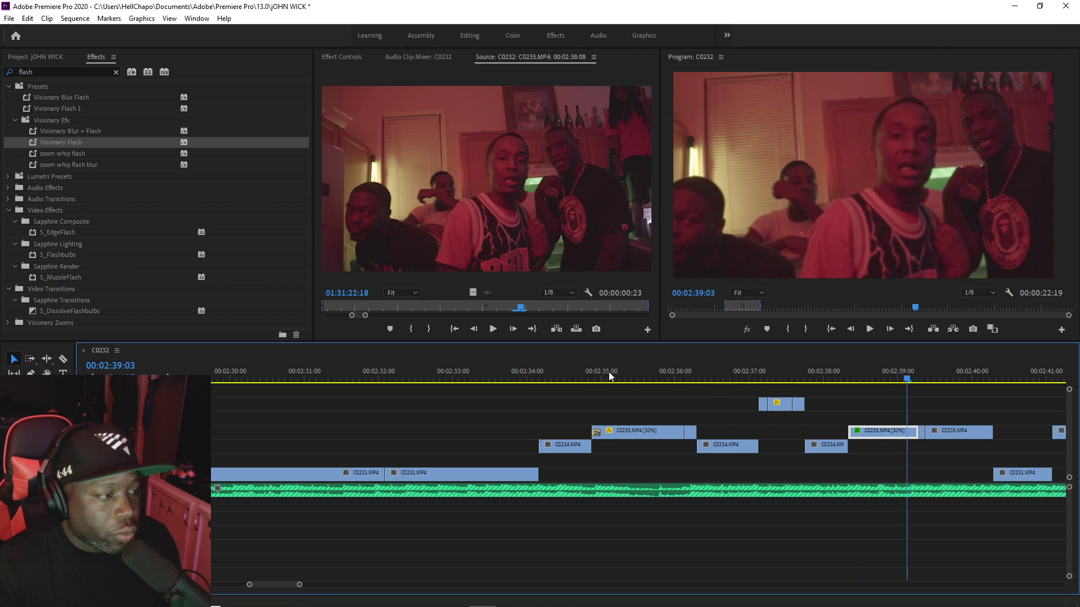
Step: Play back the sequence from the last of the paired C0231.MP4 clips to about 00:02:40:08, then replay it from about 00:02:34
click(506, 474)
key(space)
key(minus)
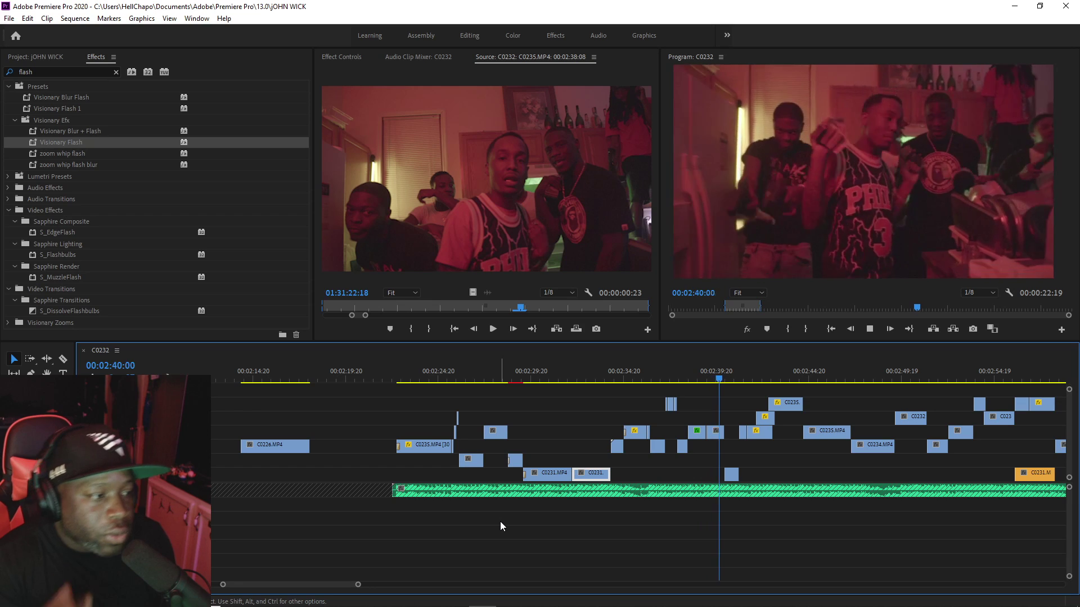
key(space)
click(731, 474)
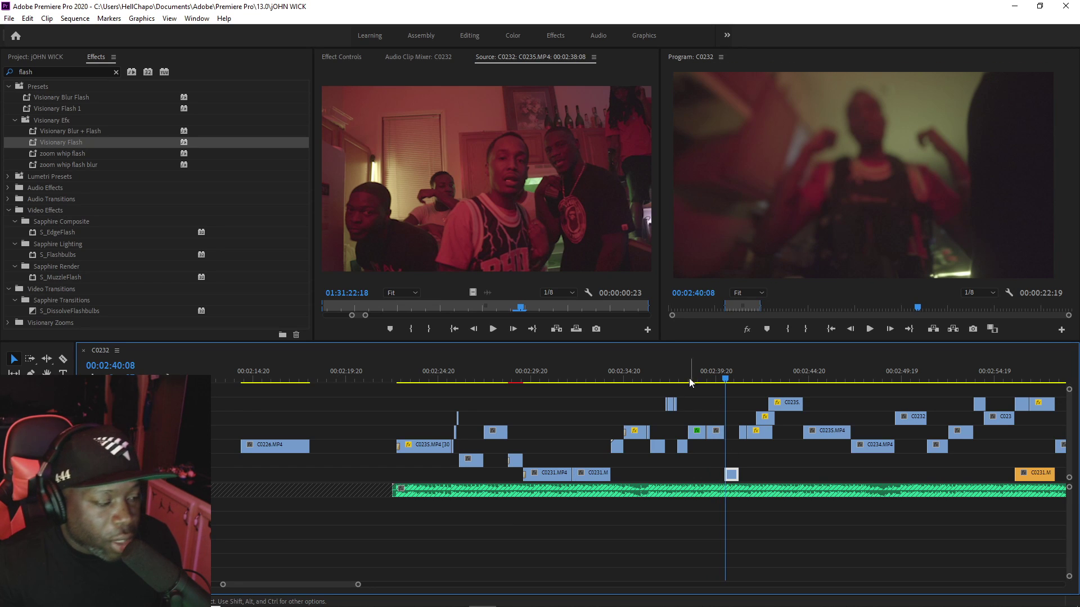
click(605, 380)
key(space)
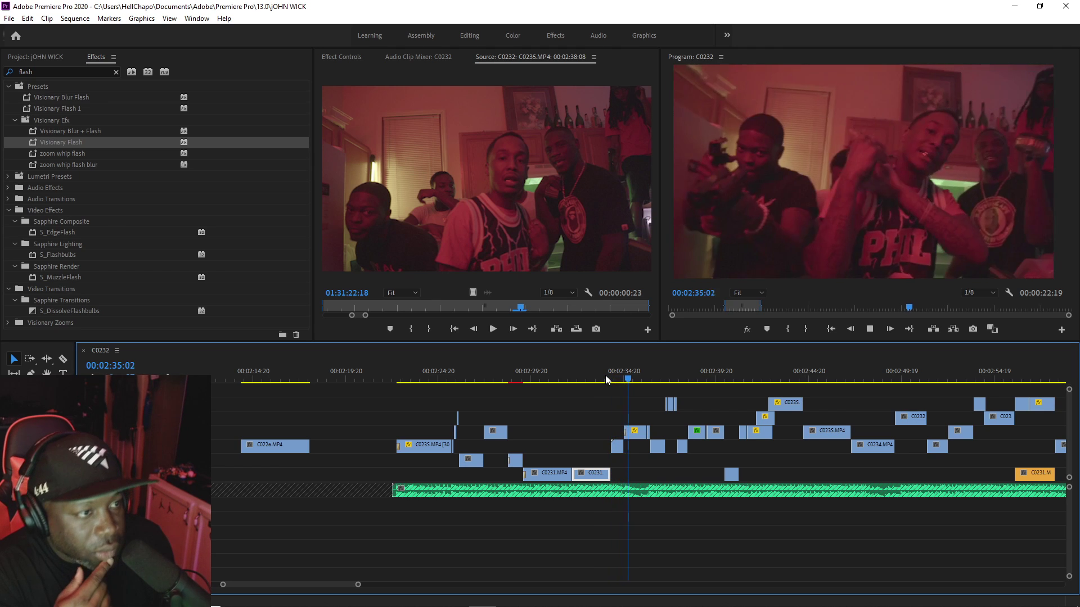
key(space)
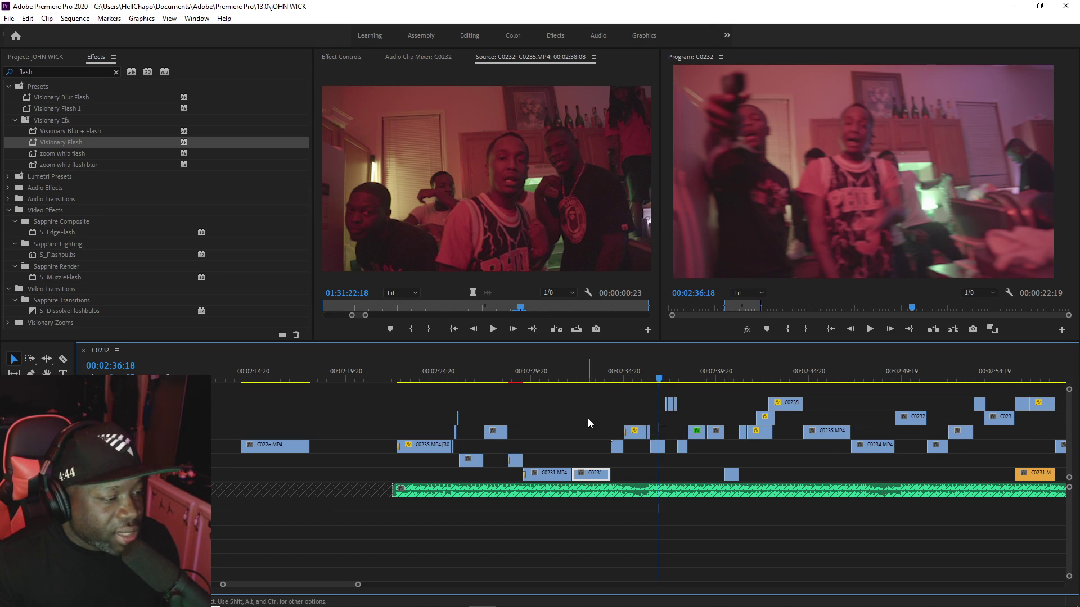
Step: Replay the cuts after the paired C0231.MP4 clips from about 00:02:34 to review their timing against the music
click(612, 376)
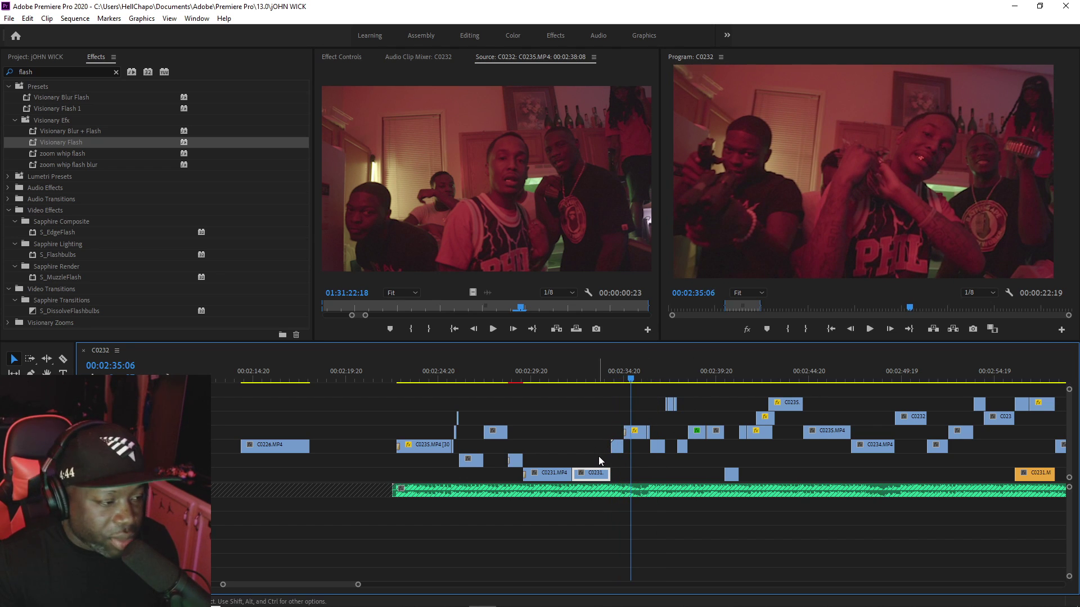
click(604, 377)
key(space)
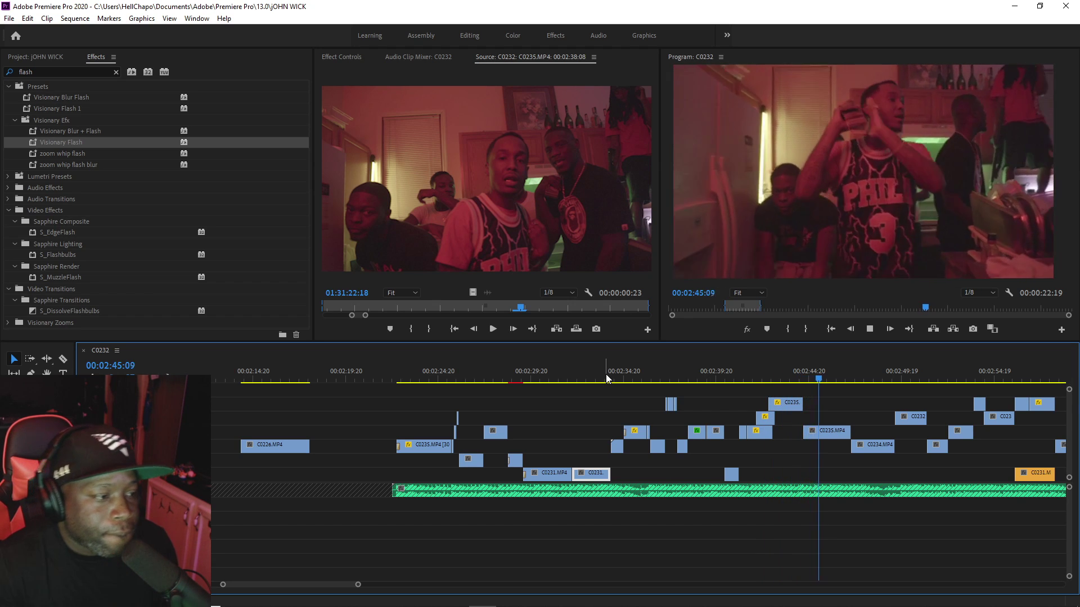
click(613, 376)
key(space)
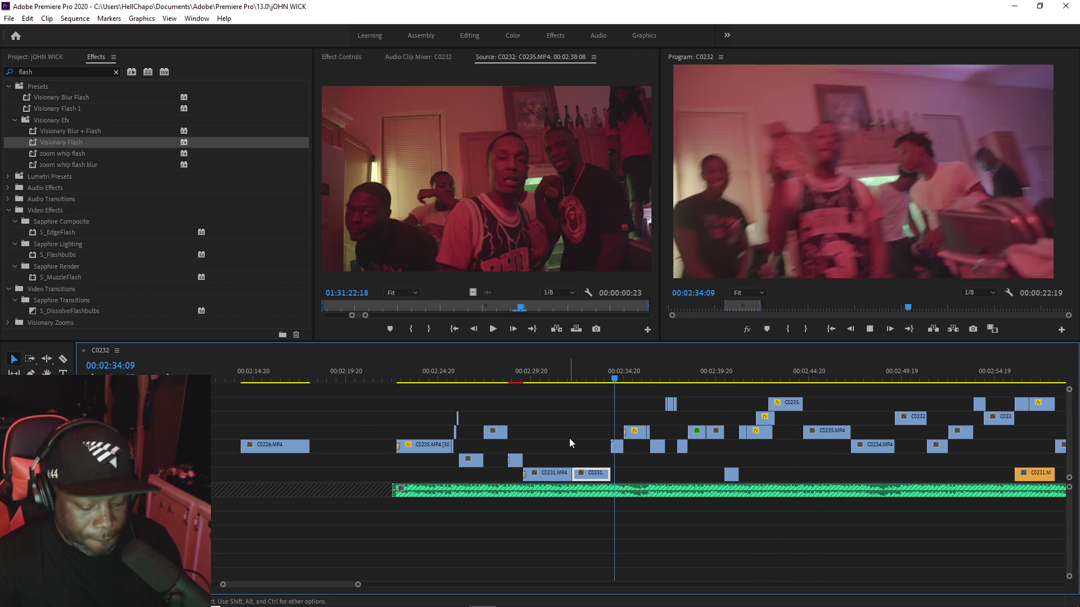
key(equal)
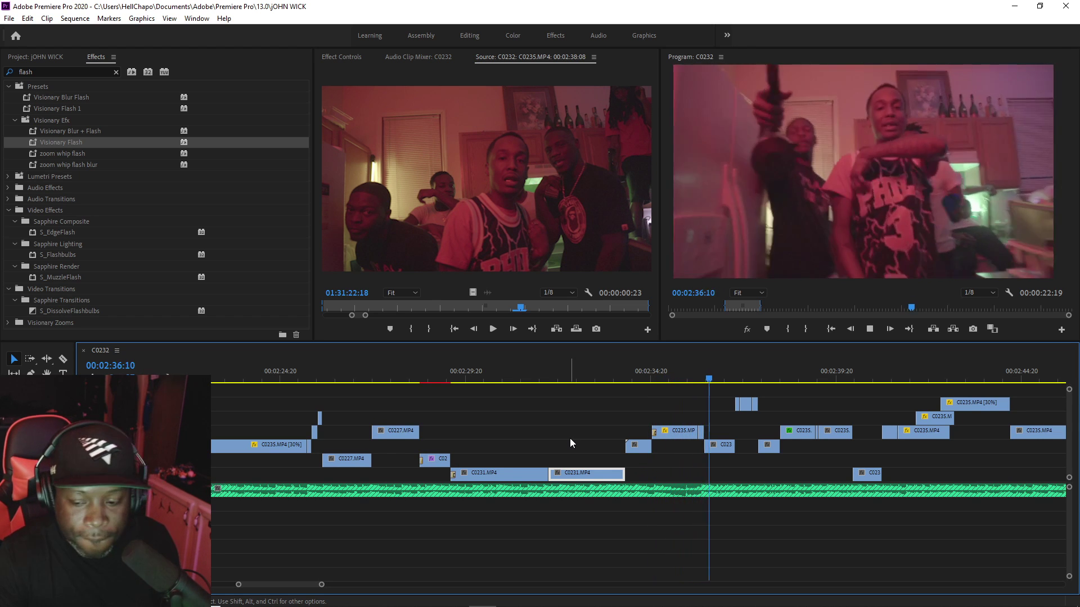
Step: Play back the sequence from about 00:02:36:12 to 00:02:45:16, through the slowed C0235.MP4 clips, and save the project
click(570, 438)
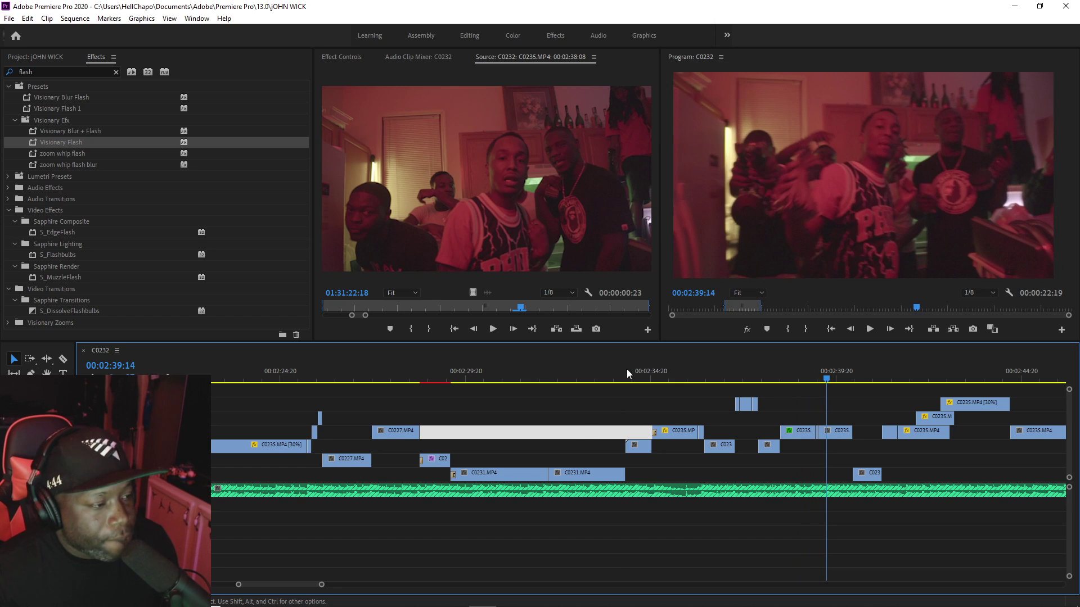
click(615, 373)
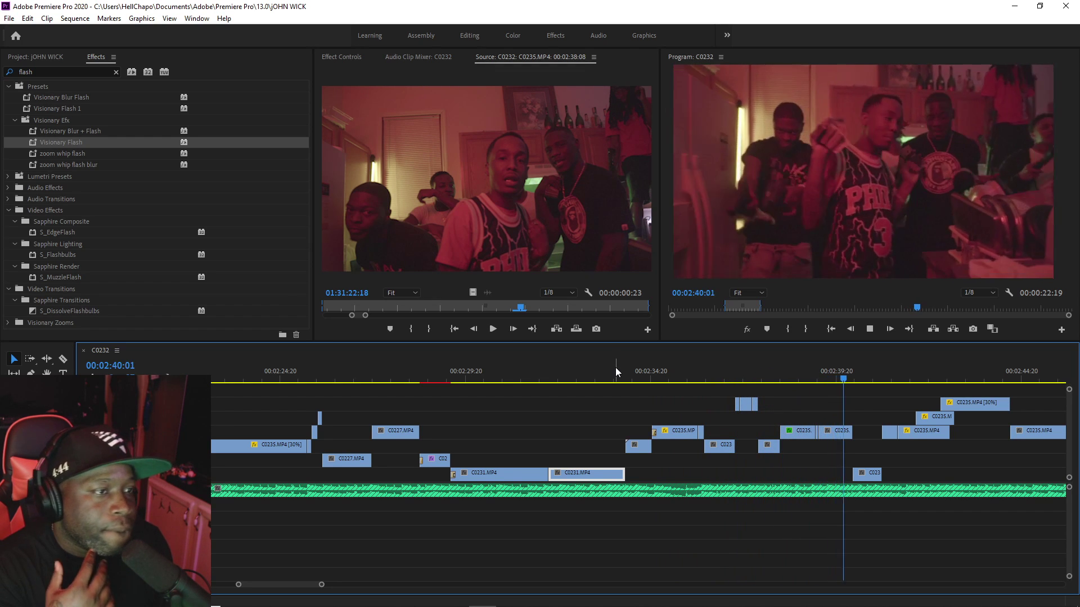
click(713, 371)
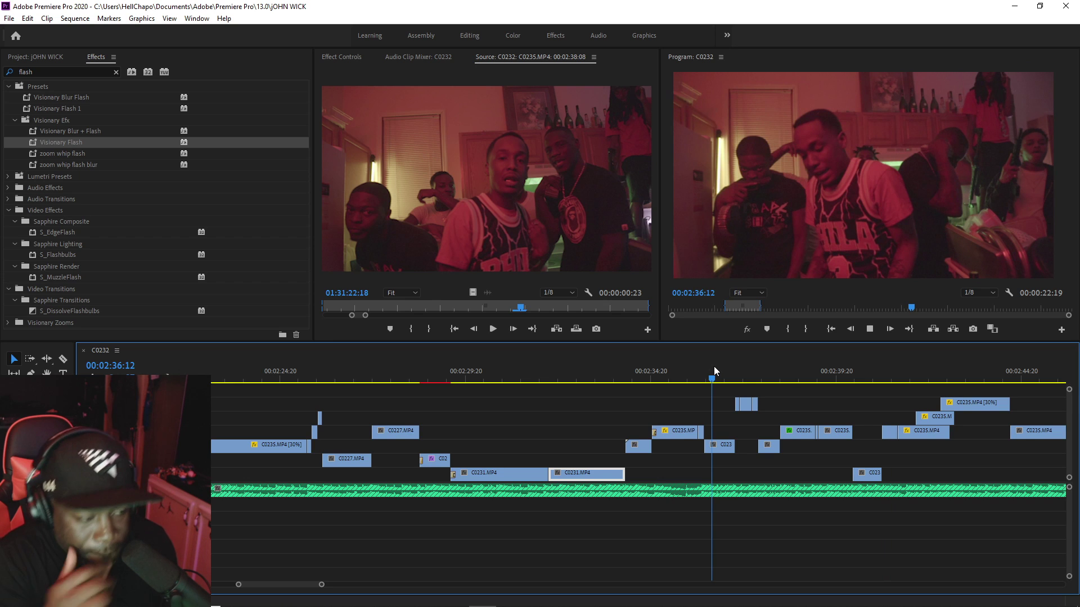
key(space)
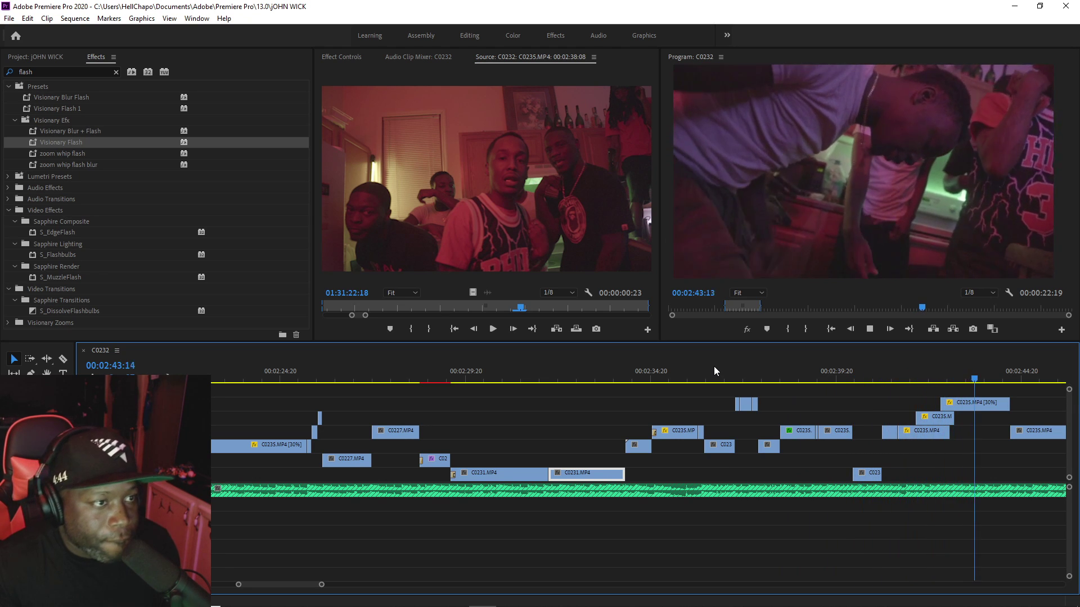
click(865, 379)
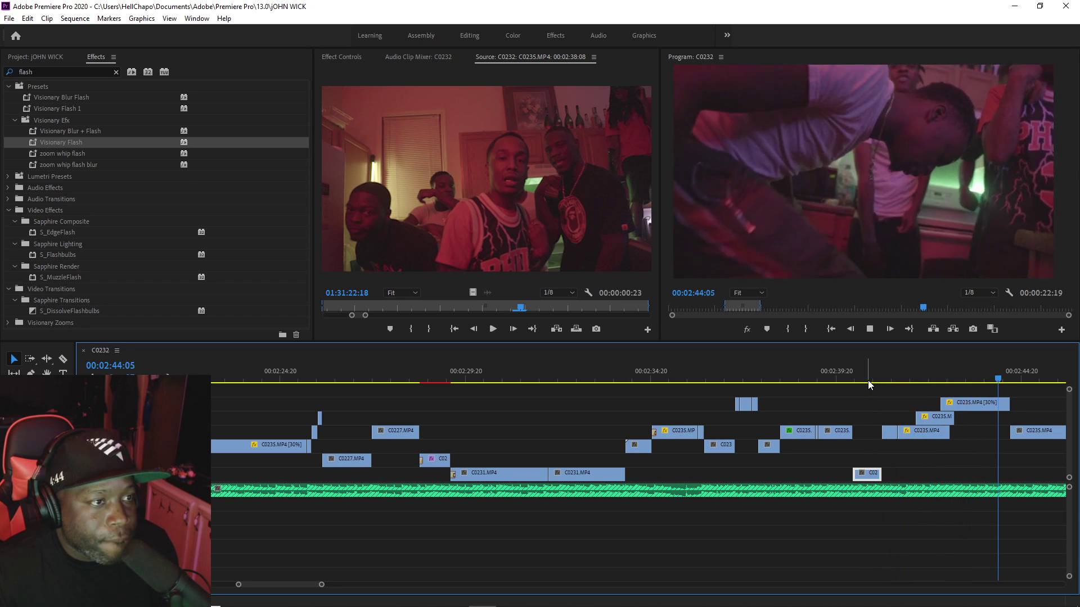
key(space)
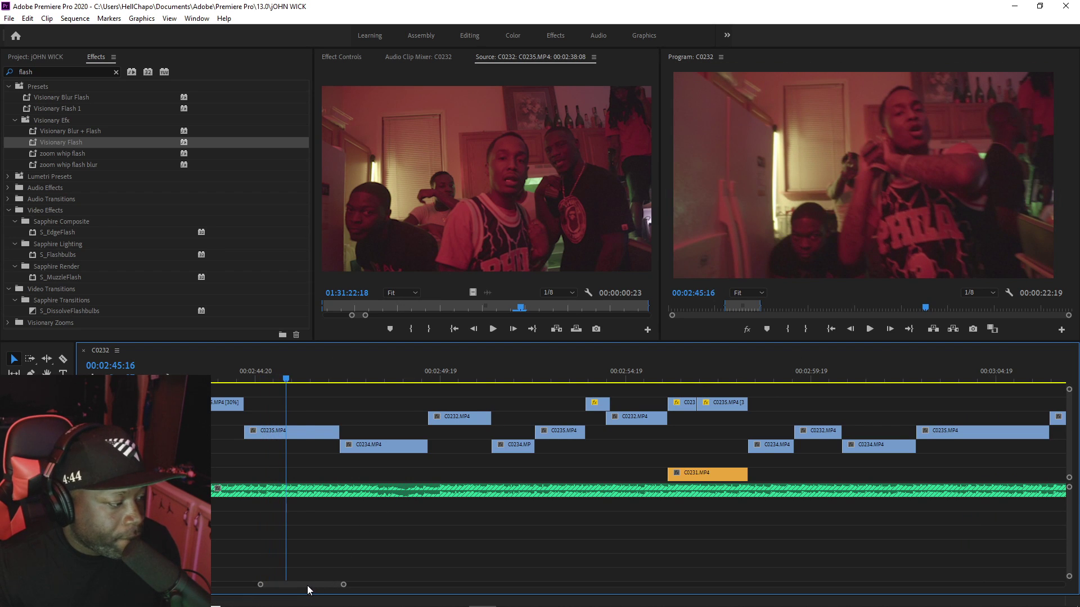
drag(307, 586, 298, 585)
key(ctrl+s)
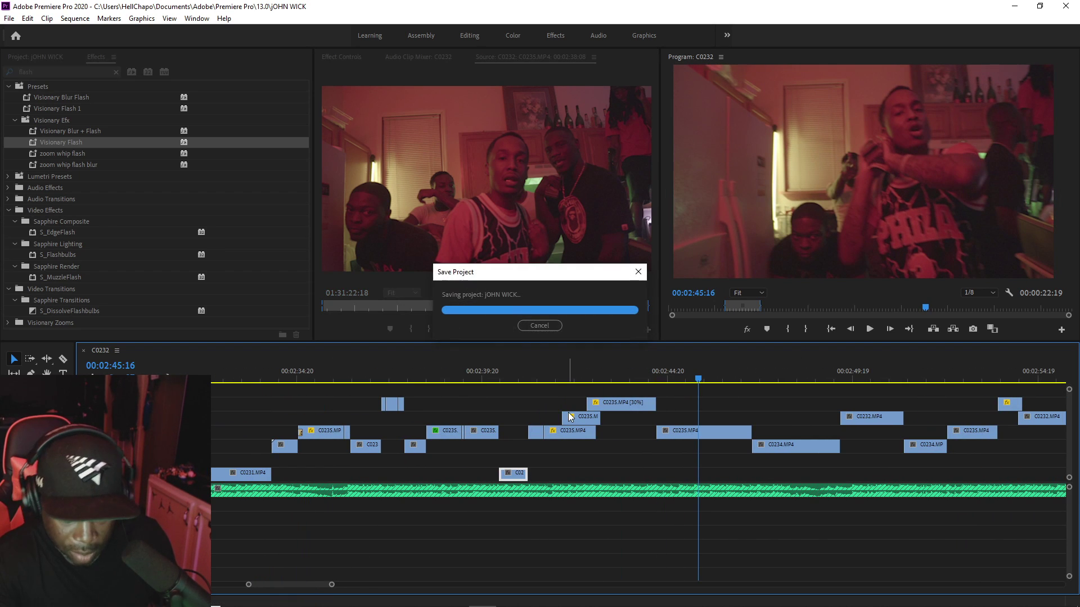
Step: Play from about 00:02:41, then try splitting the shorter slowed C0235.MP4 clip near 00:02:42:12 with its second part at 100% speed
key(equal)
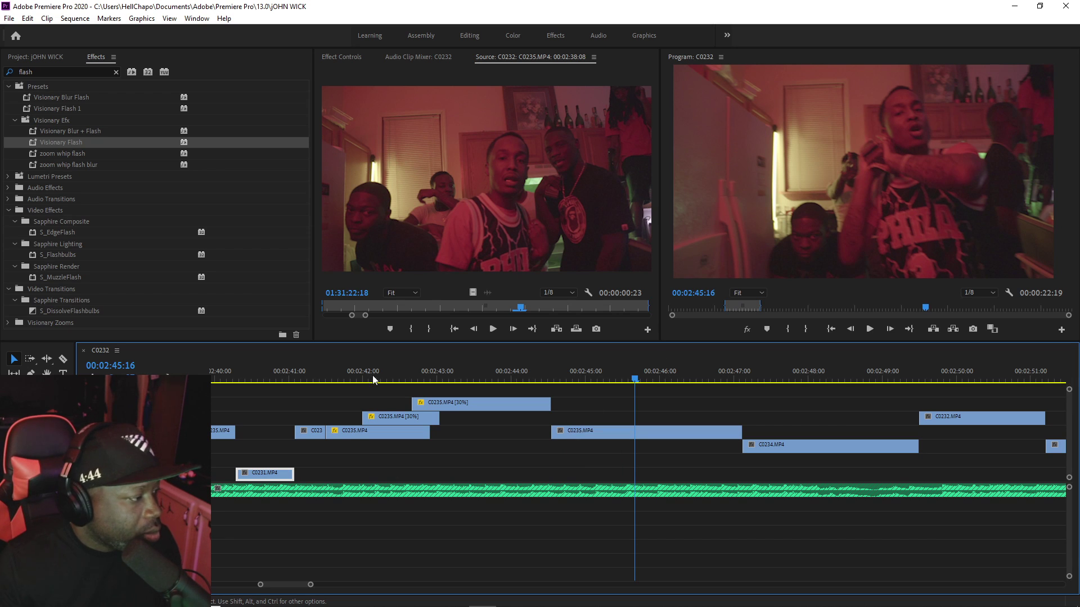
click(275, 380)
key(space)
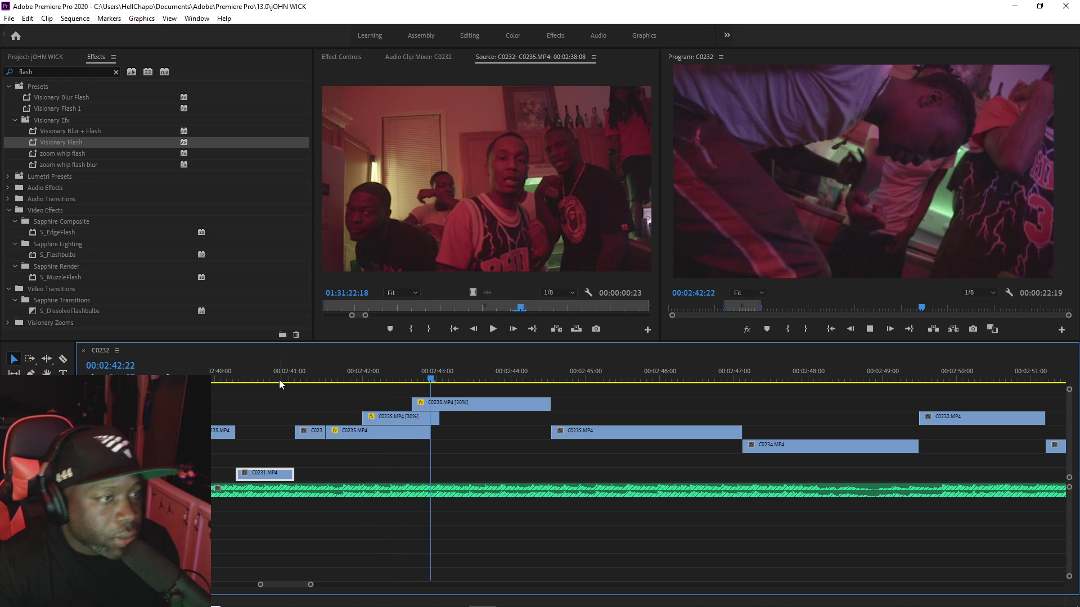
click(280, 381)
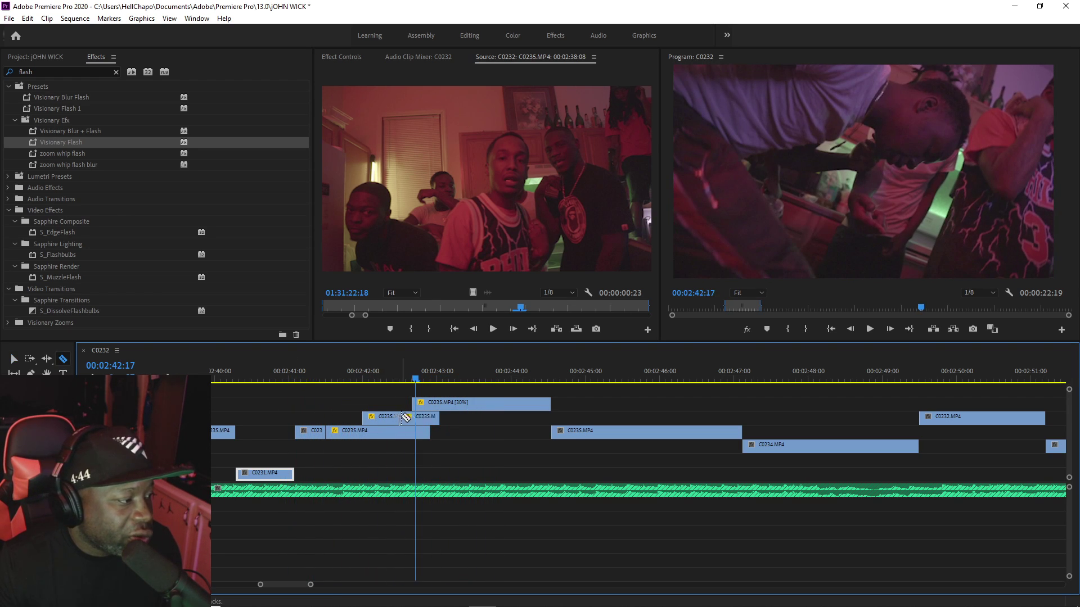
key(v)
right_click(427, 417)
click(462, 398)
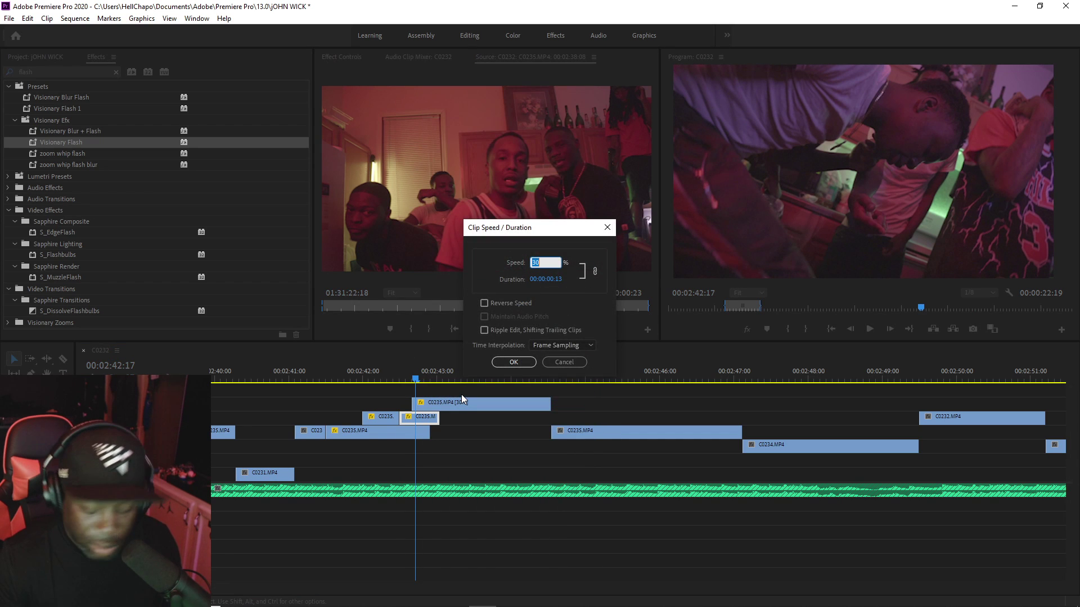
text(100)
key(Return)
Step: Play back the partly sped-up C0235.MP4 section from about 00:02:41:14, then undo the speed change and the split
click(384, 379)
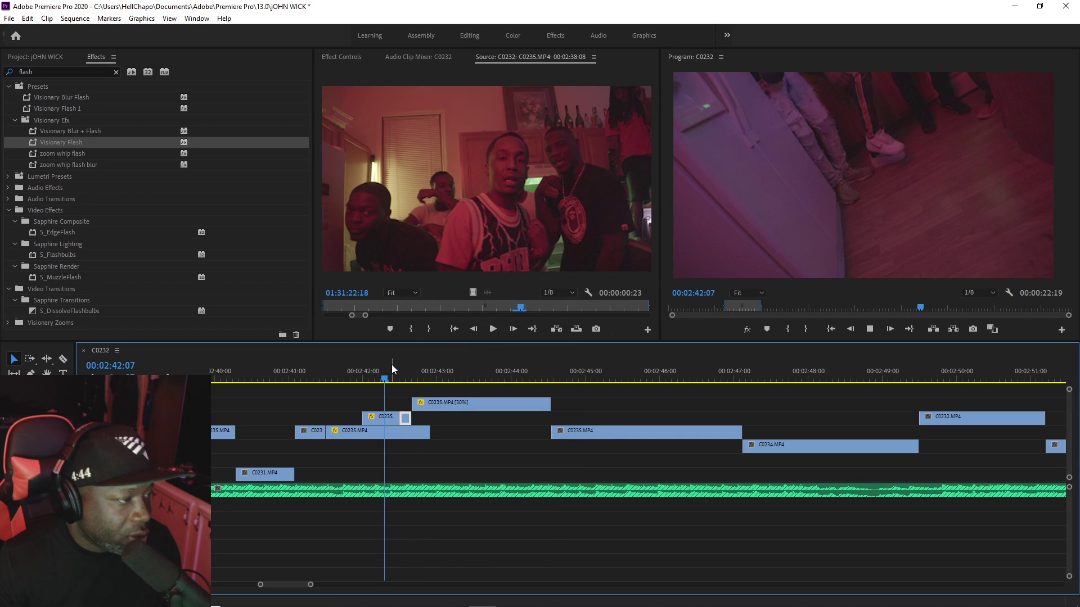
key(space)
click(371, 371)
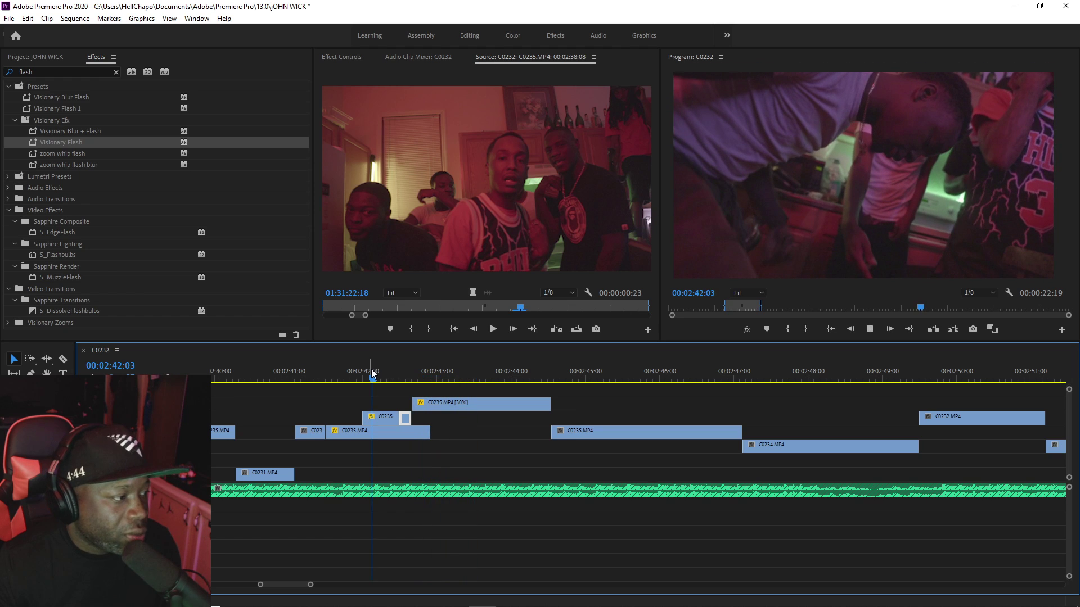
key(space)
click(332, 373)
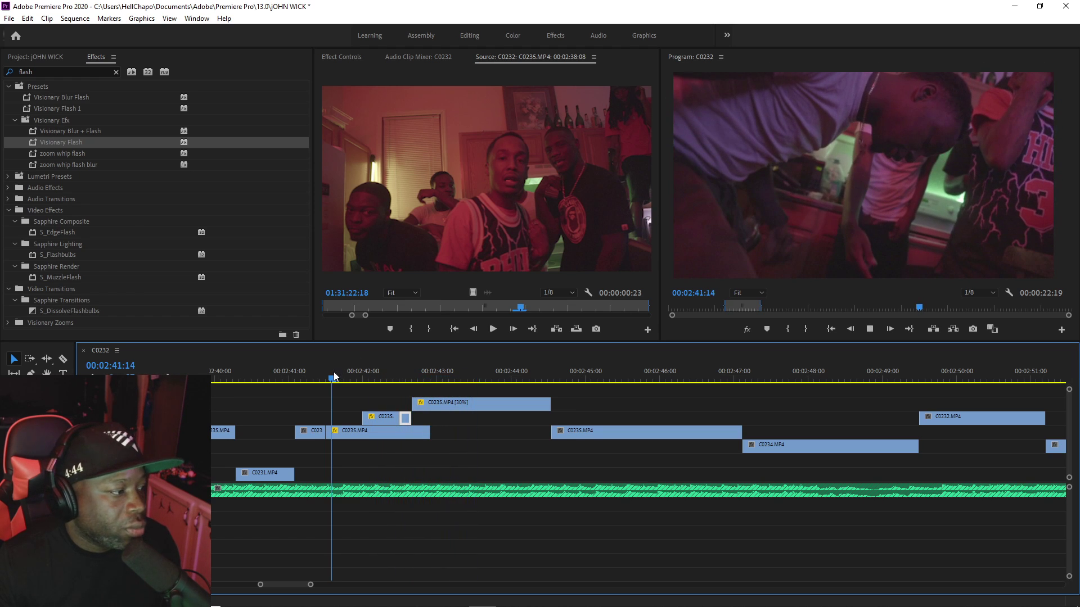
key(space)
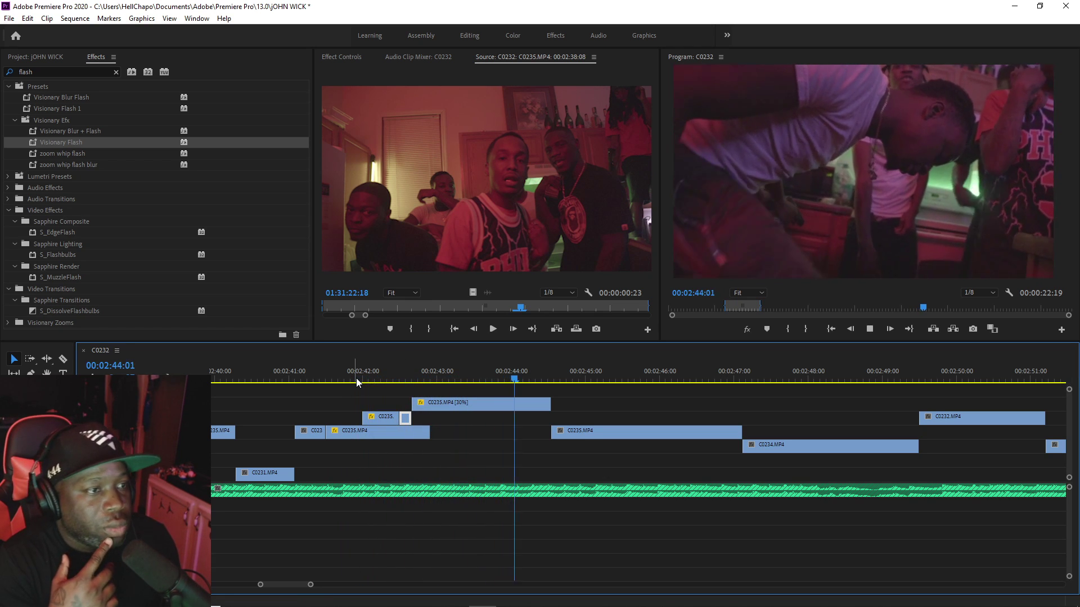
key(space)
click(356, 378)
key(space)
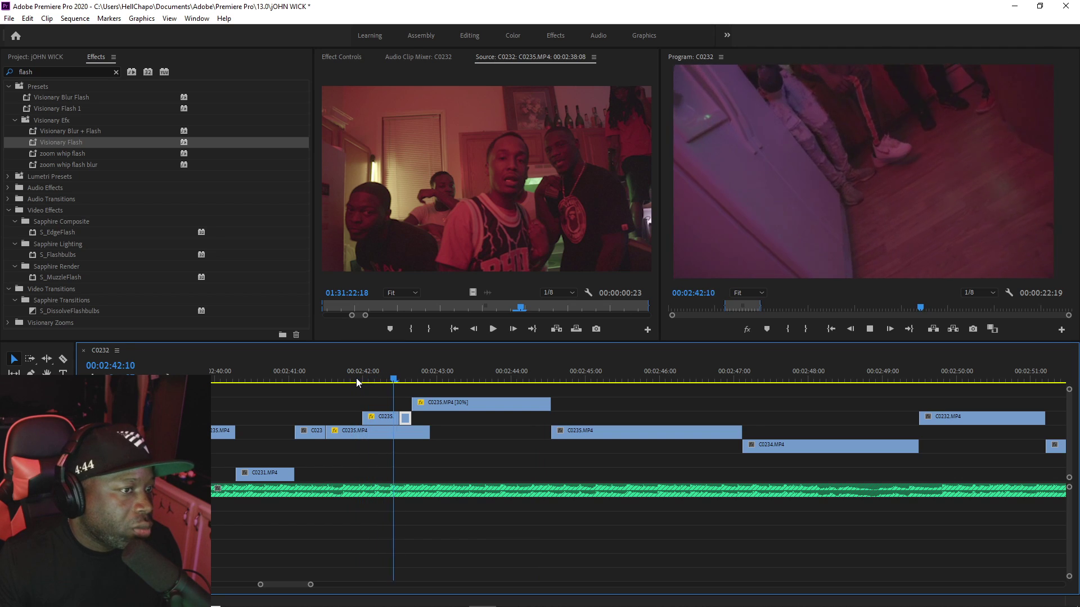
click(359, 378)
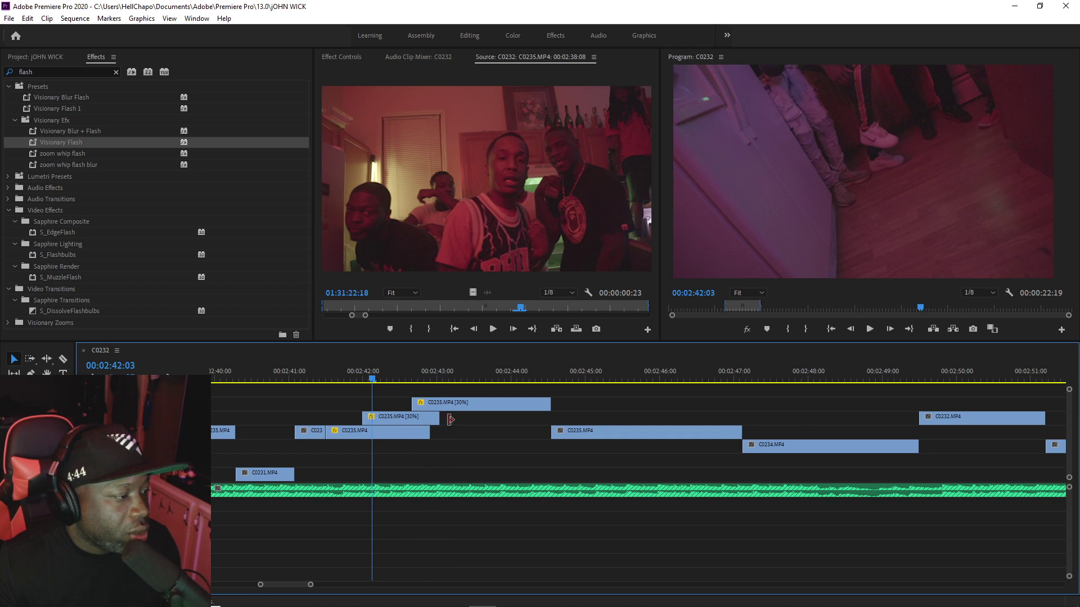
Step: Trim the shorter slowed C0235.MP4 clip to end where the longer slowed clip starts, and move both clips down one track
drag(450, 419, 366, 438)
drag(384, 419, 383, 430)
drag(467, 404, 461, 417)
key(Return)
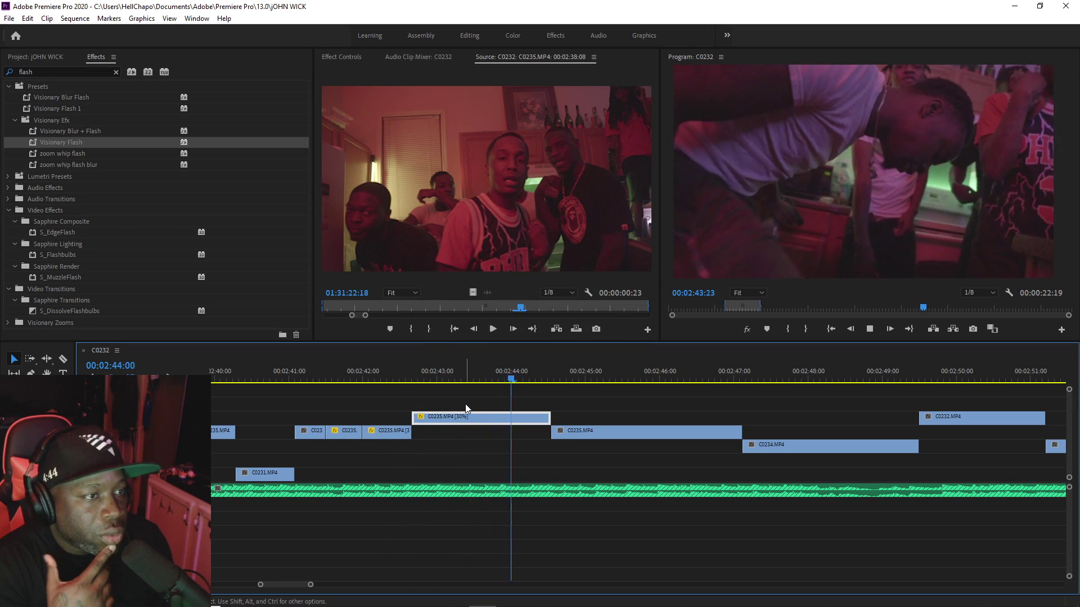
Step: Extend the start of the full-speed C0235.MP4 clip back to about 00:02:44:05 beneath the slowed clip and save the project
click(494, 373)
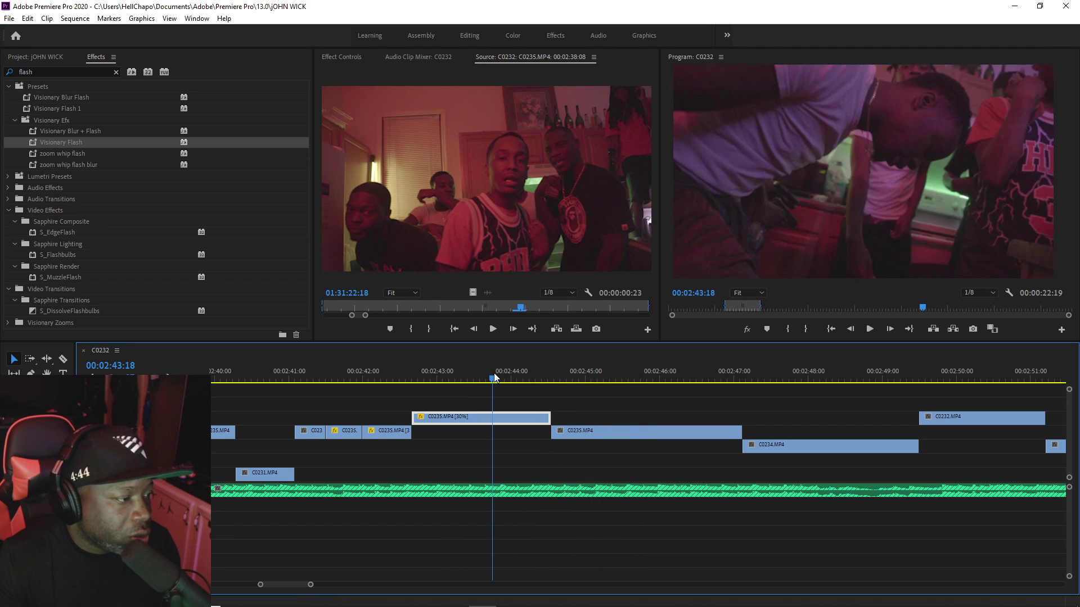
click(507, 374)
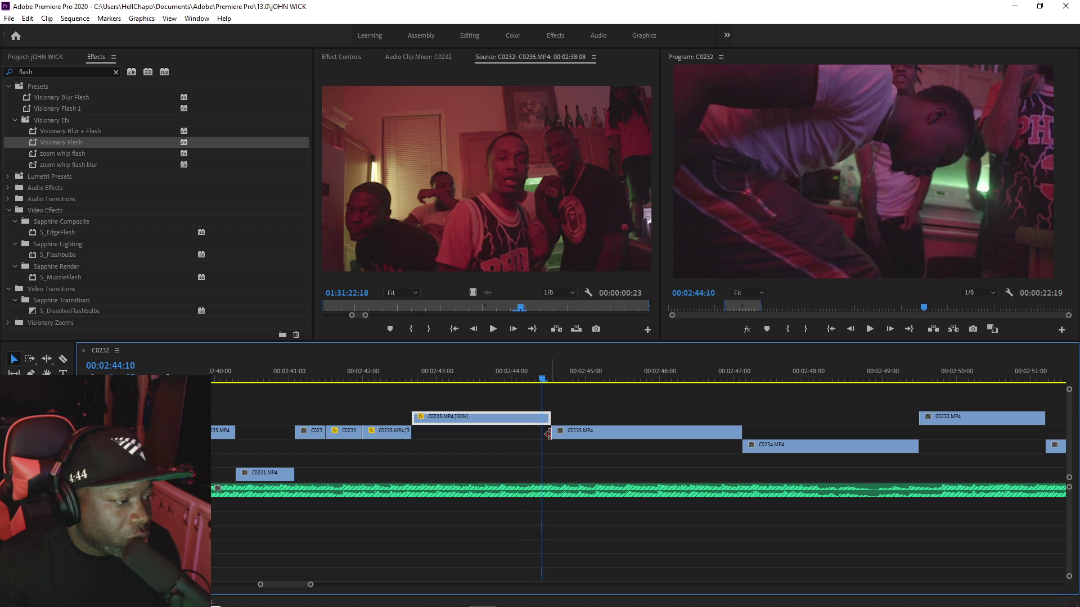
drag(548, 434, 533, 432)
click(518, 375)
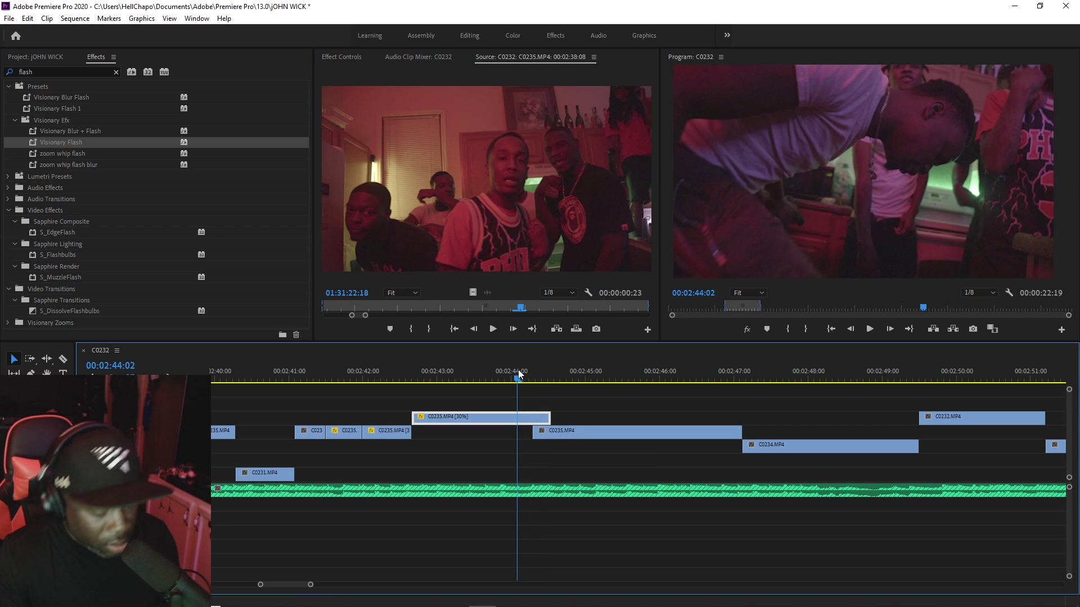
key(ctrl+s)
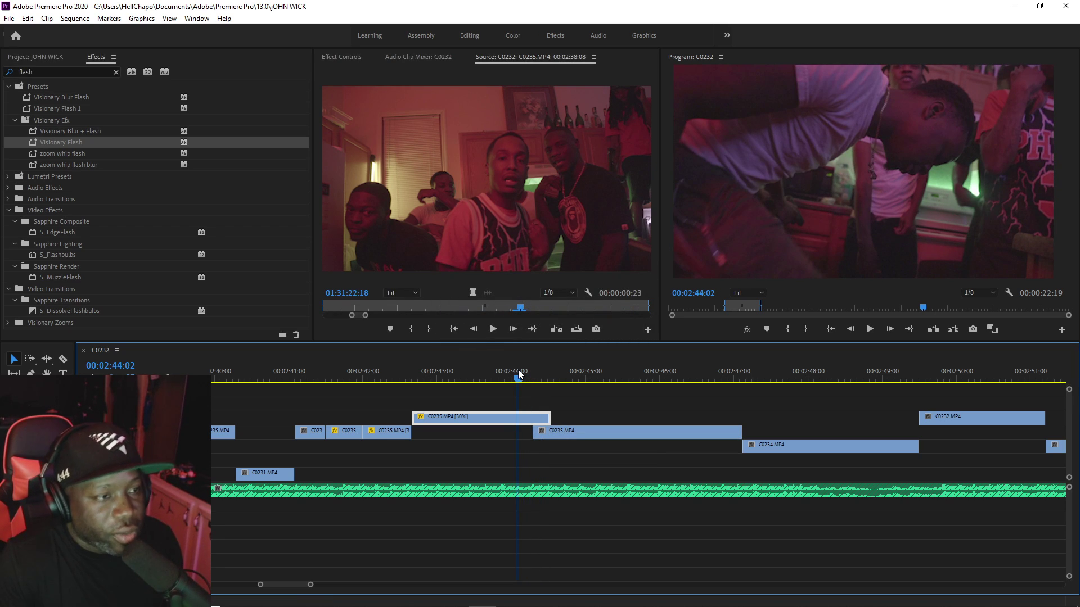
drag(537, 433, 530, 432)
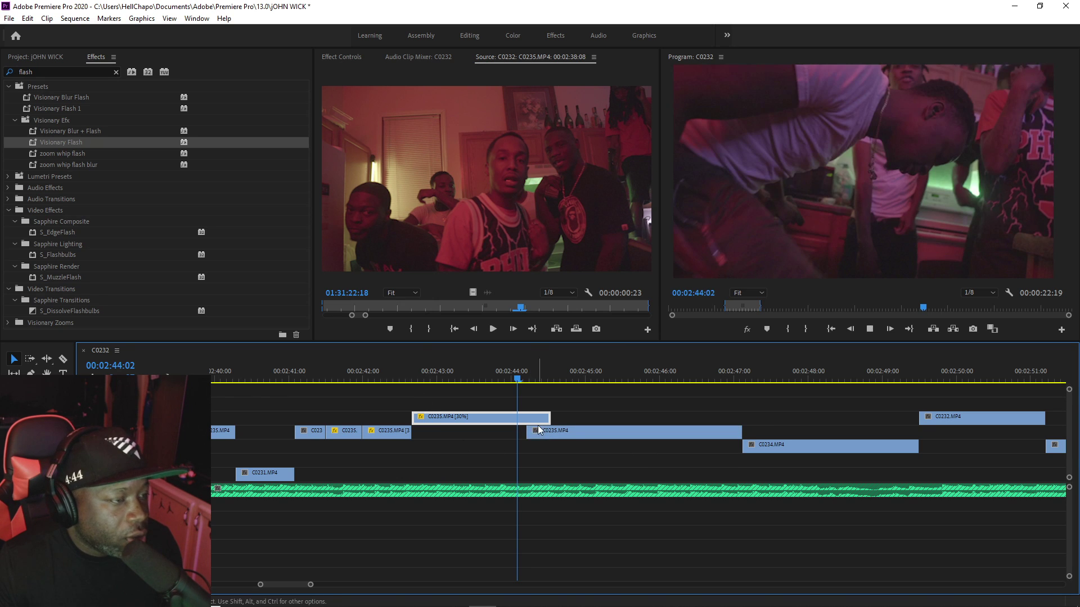
Step: Review the overlap, split the longer slowed C0235.MP4 clip at 00:02:44:05, select its end piece and save the project
key(space)
click(512, 377)
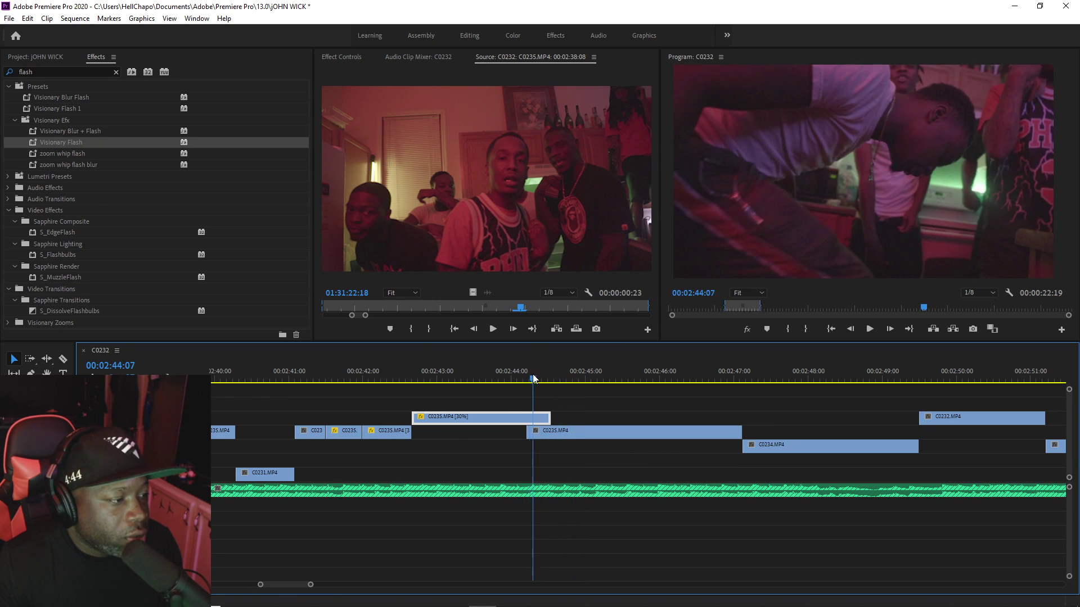
key(space)
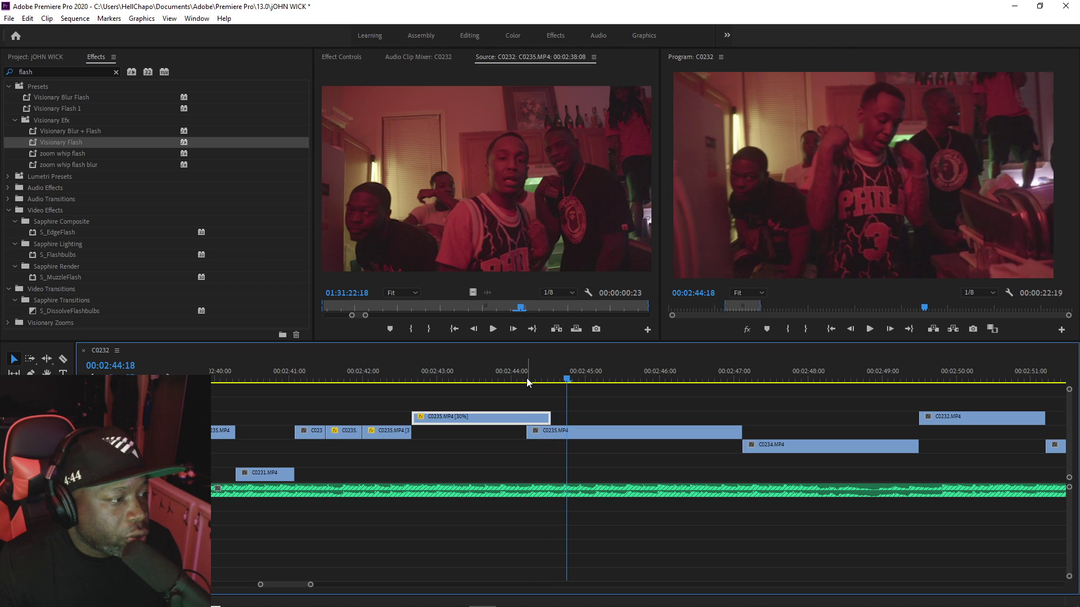
click(527, 378)
click(533, 417)
key(v)
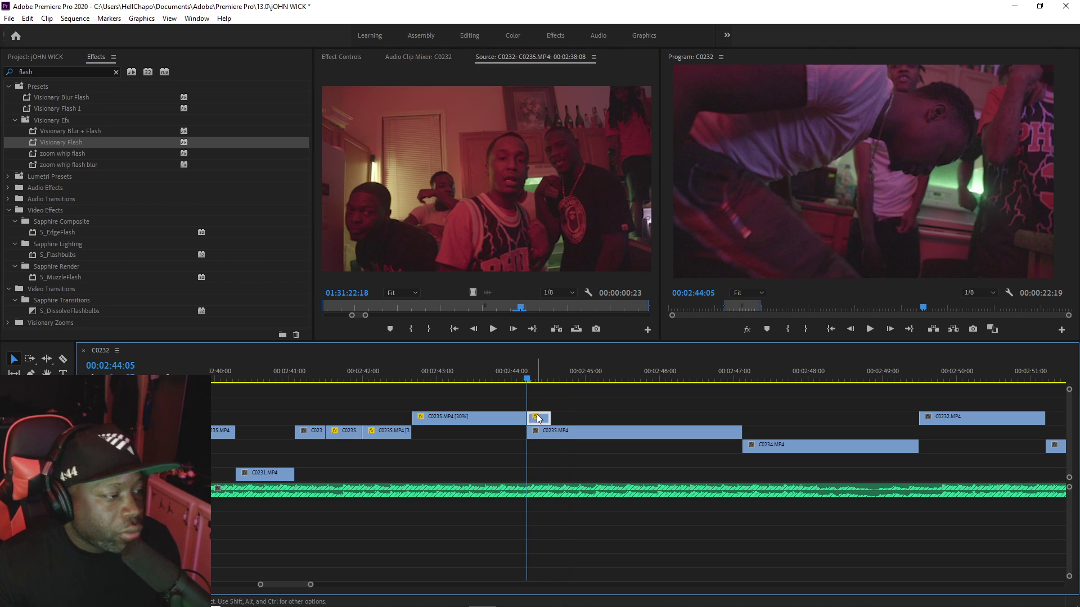
key(ctrl+s)
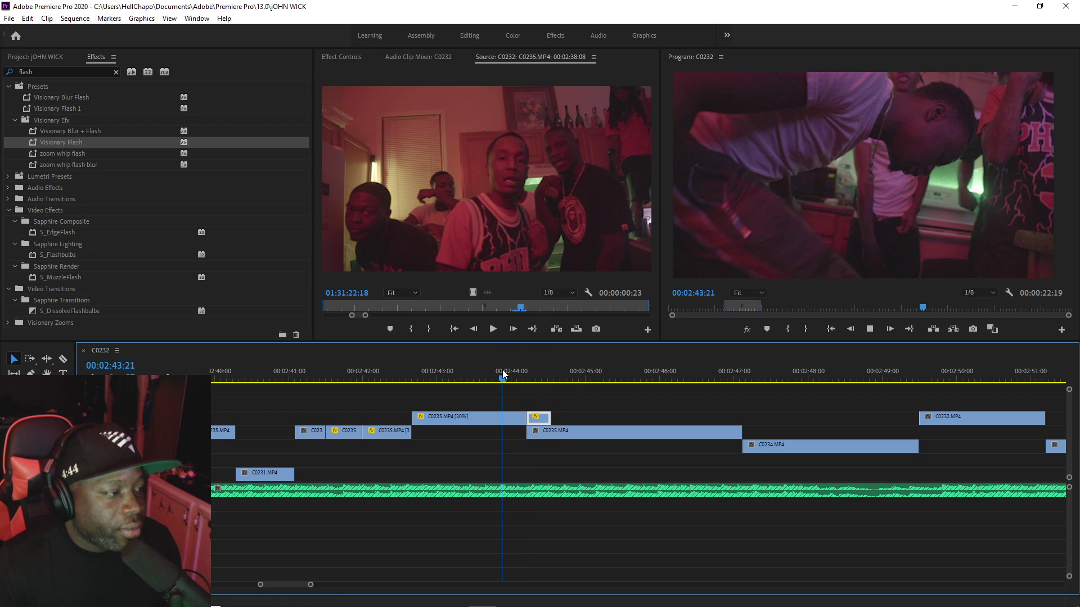
Step: Play back the cut from the slowed to the full-speed C0235.MP4 footage and scrub across the short slowed piece
key(space)
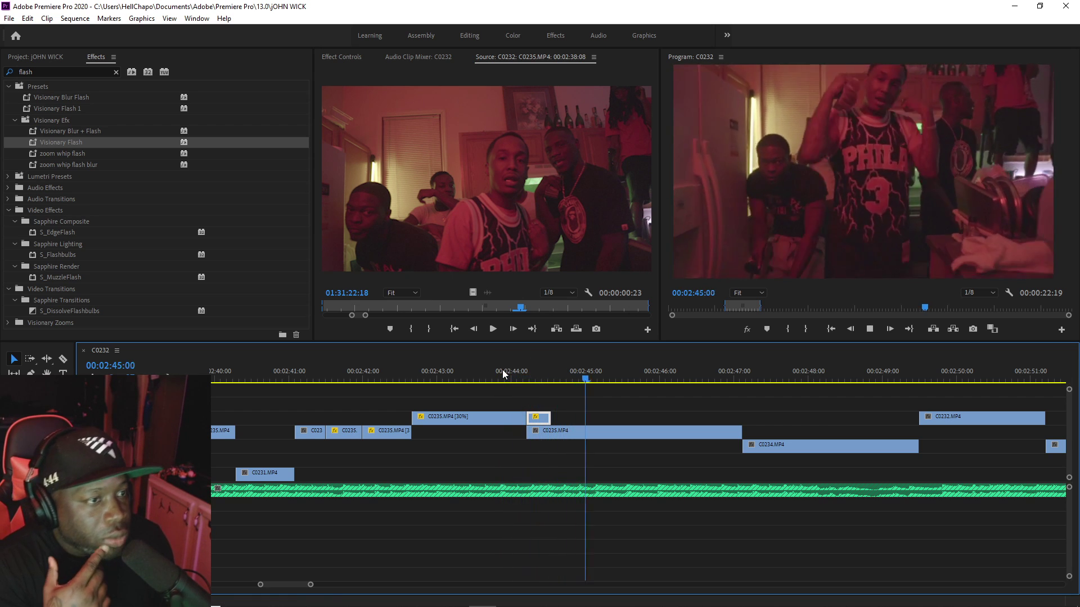
key(space)
click(534, 375)
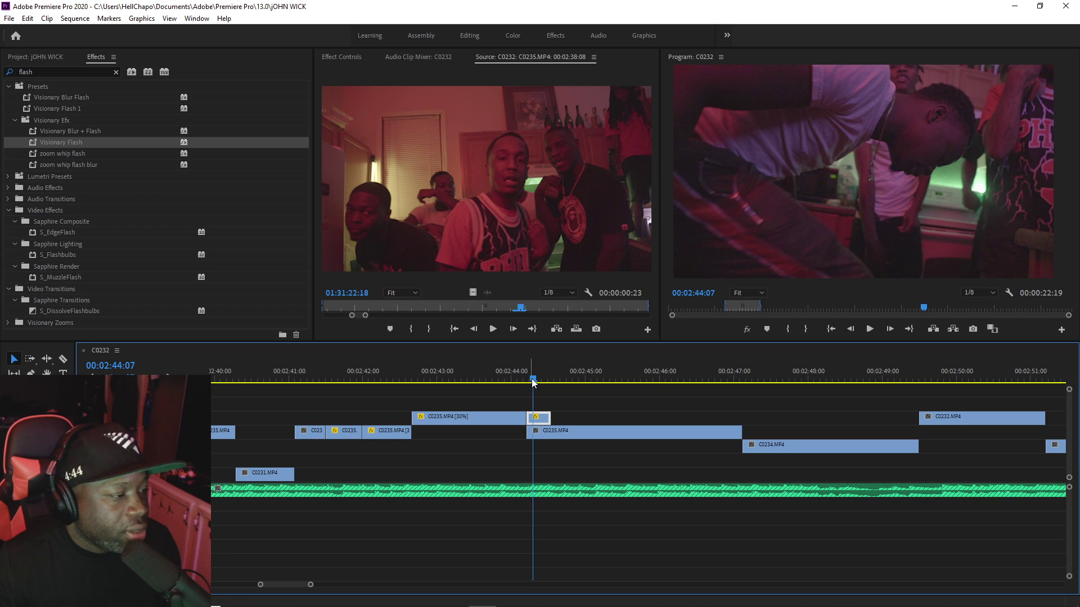
drag(516, 380, 542, 380)
Step: Label the short slowed C0235.MP4 end piece Teal, and change its label color to Yellow
right_click(543, 430)
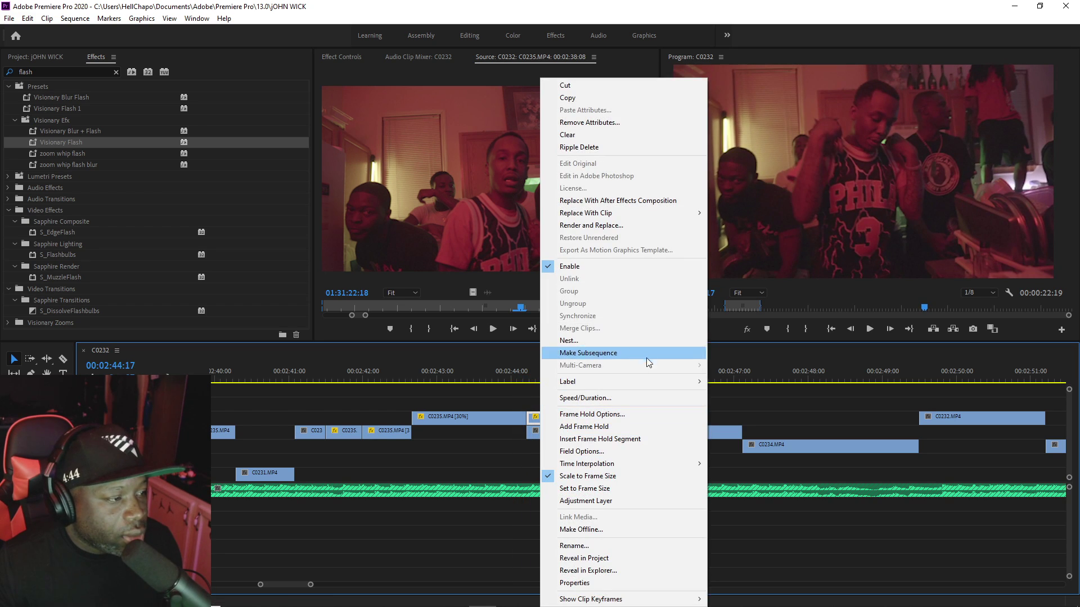
mouse_move(673, 381)
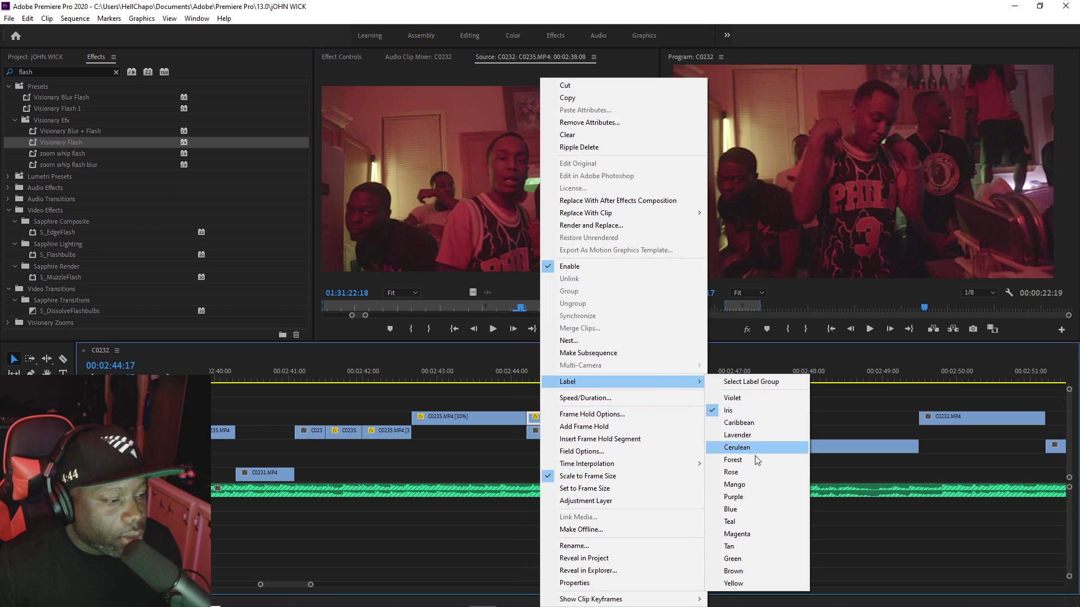
click(745, 522)
right_click(546, 416)
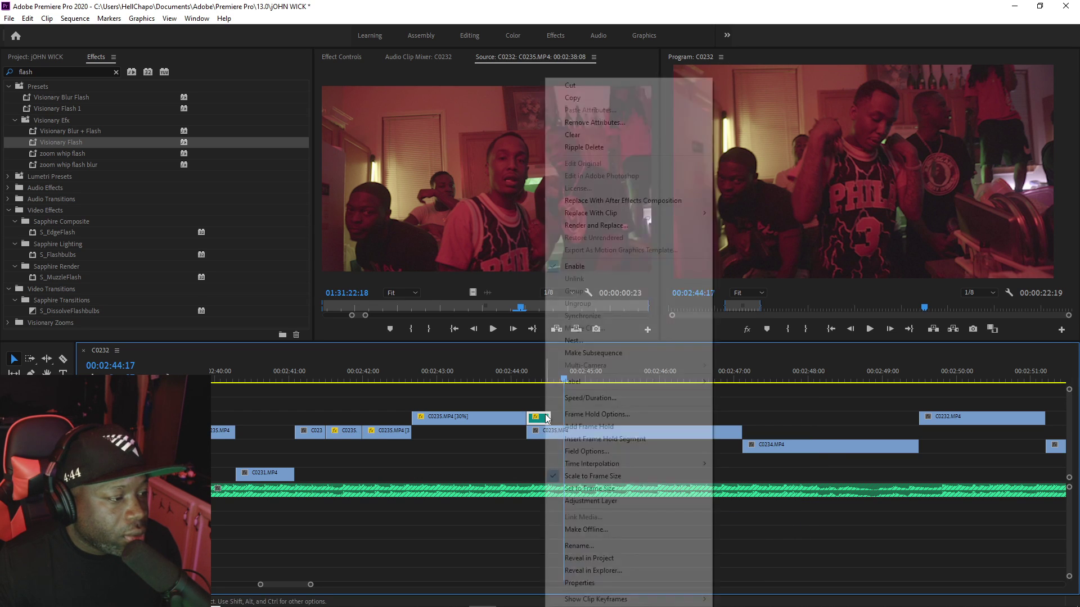
mouse_move(674, 381)
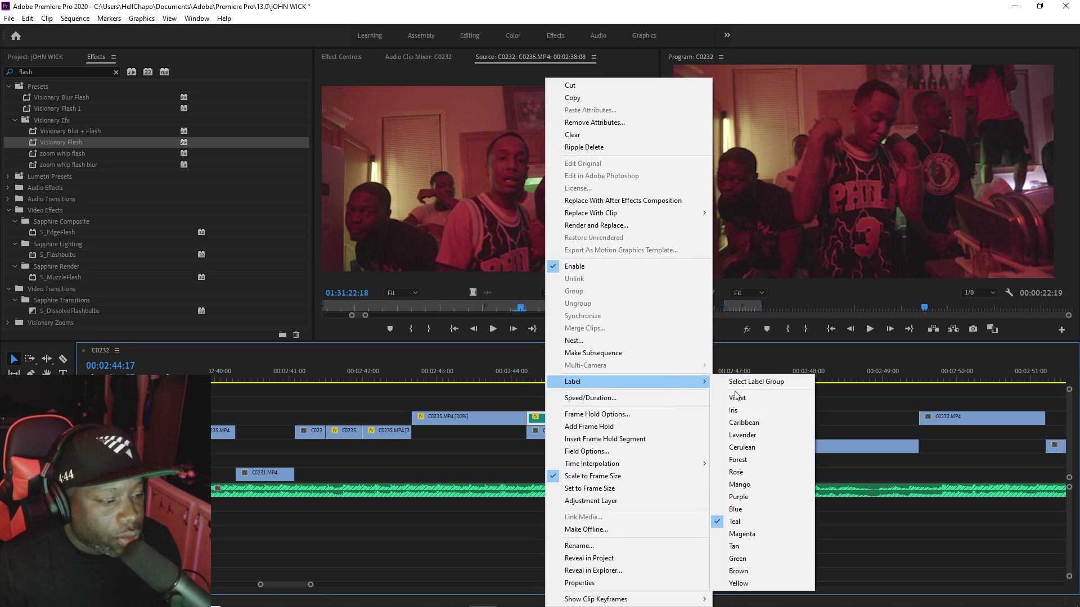
click(770, 584)
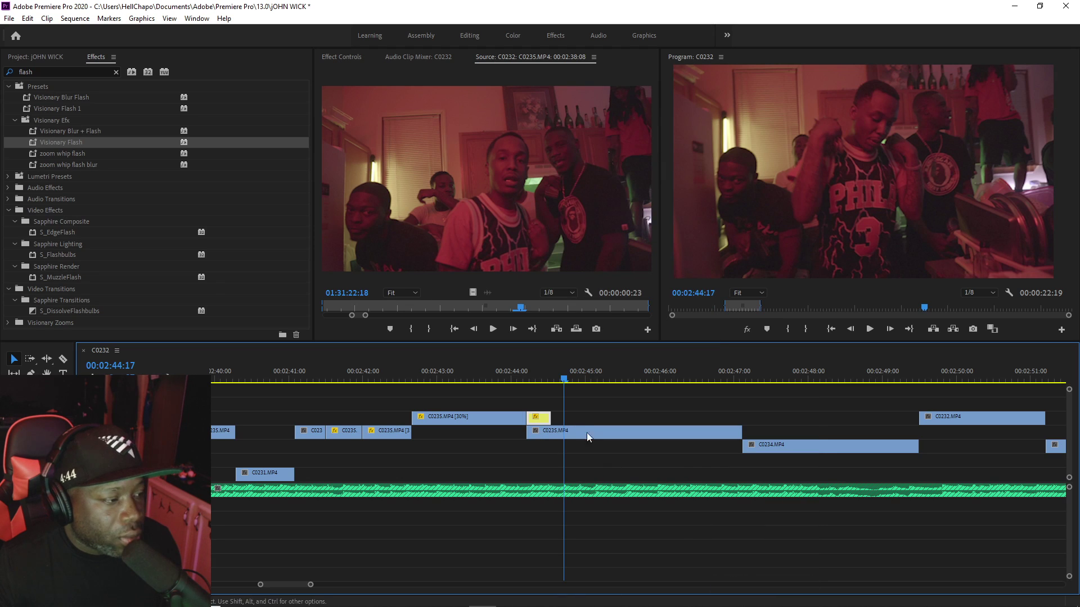
Step: Replay the transition around 00:02:44:05 and review the full-speed C0235.MP4 clip up to about 00:02:46:12
click(502, 379)
key(space)
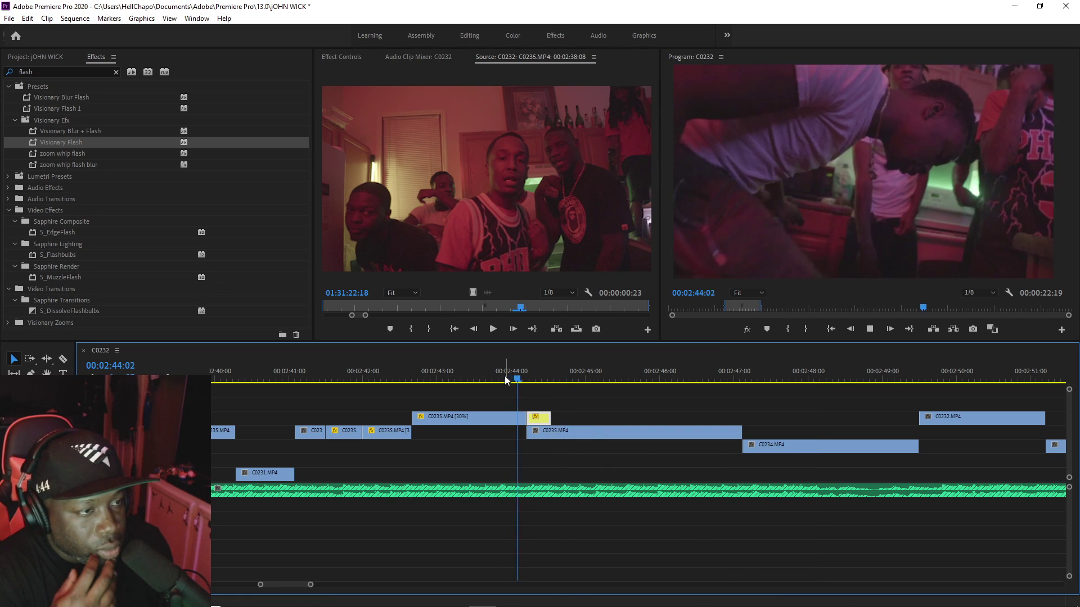
key(space)
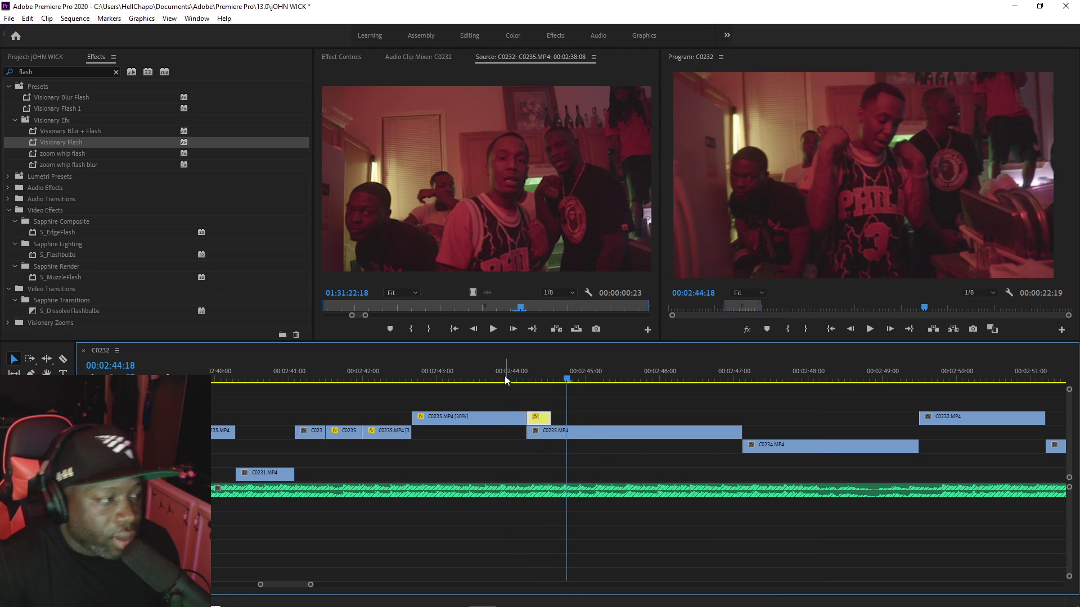
click(504, 380)
key(space)
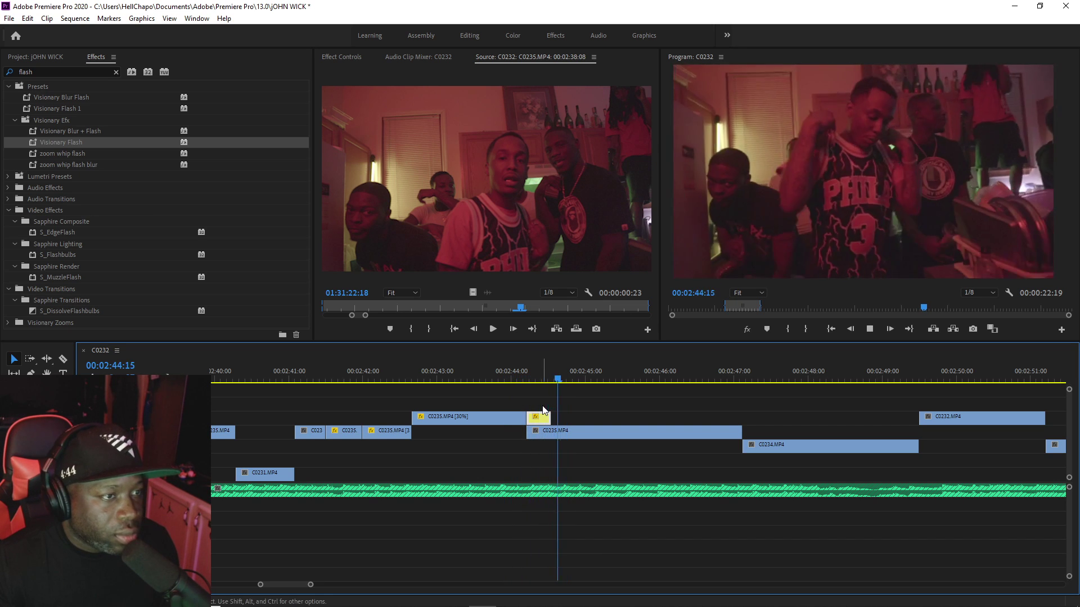
key(minus)
key(minus)
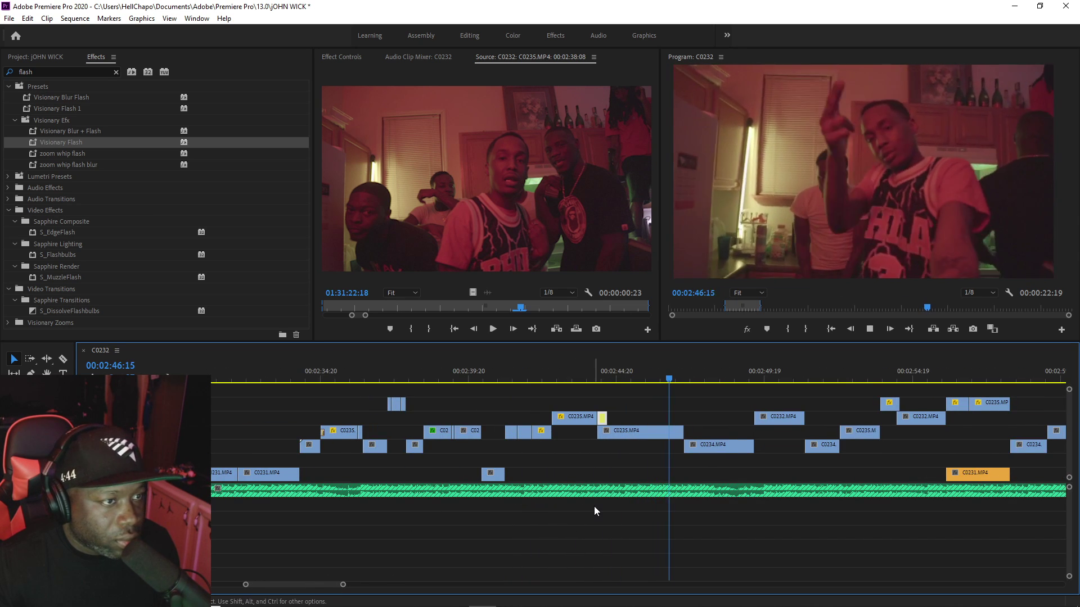
key(space)
click(616, 376)
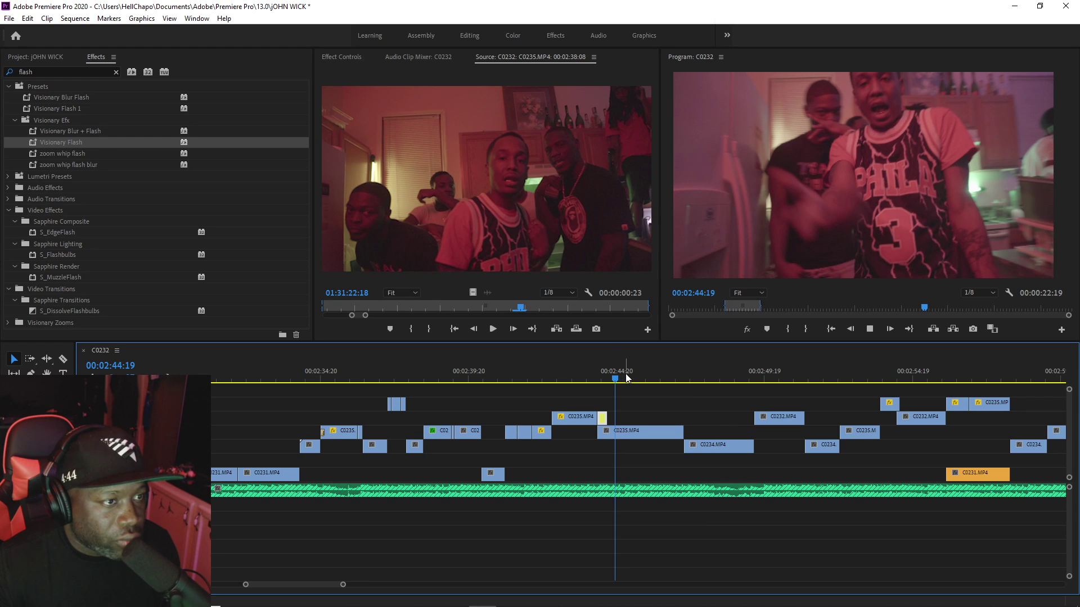
drag(629, 378, 643, 382)
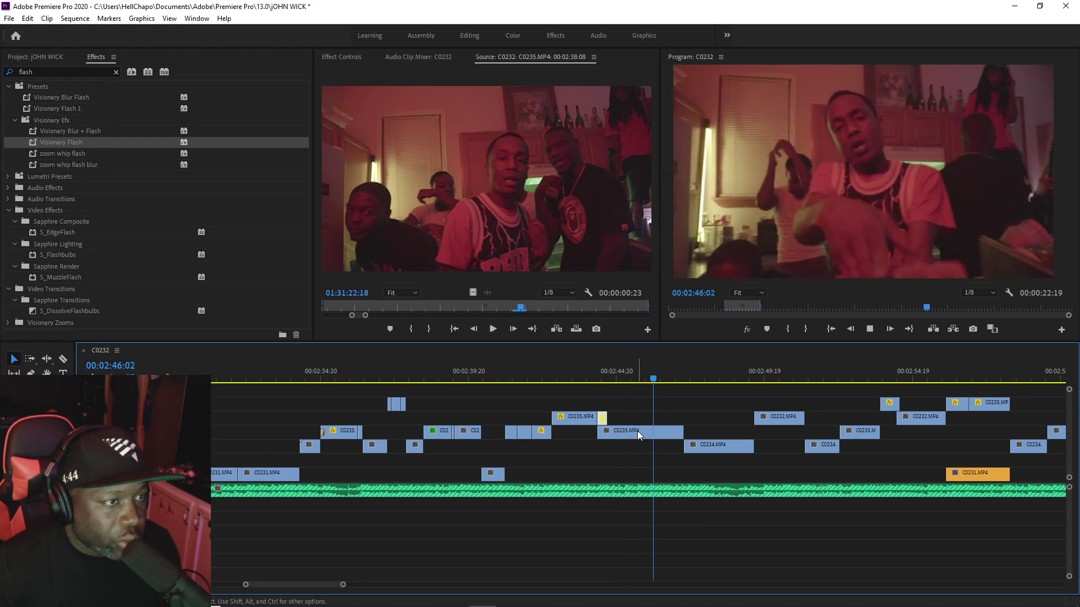
key(space)
Step: Duplicate the full-speed C0235.MP4 clip at 00:02:44:05 onto the track directly below at the same time position
double_click(632, 433)
double_click(632, 433)
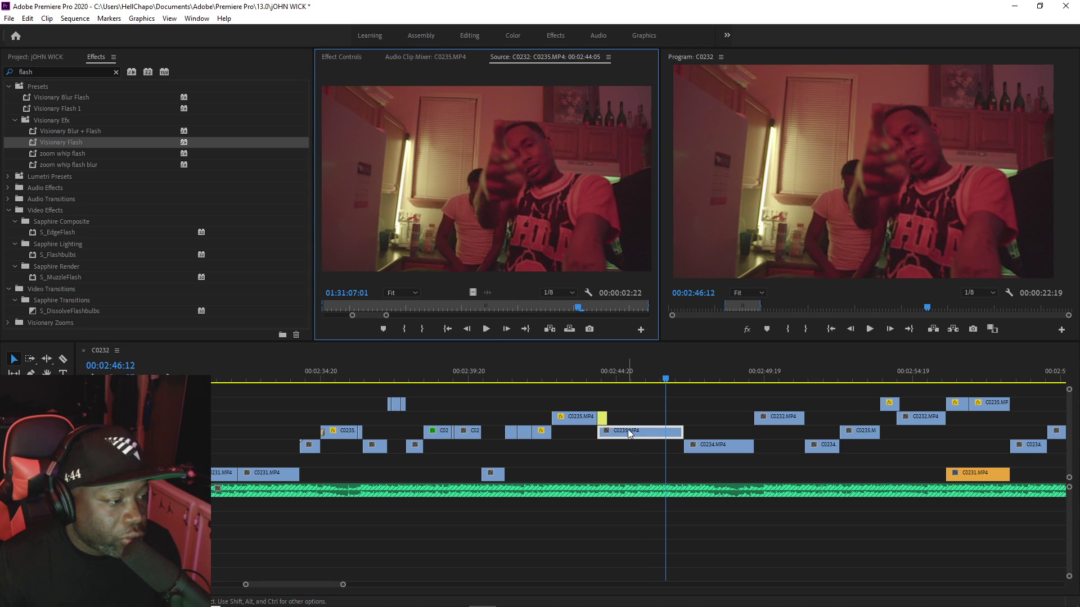
drag(630, 440, 544, 435)
key(=)
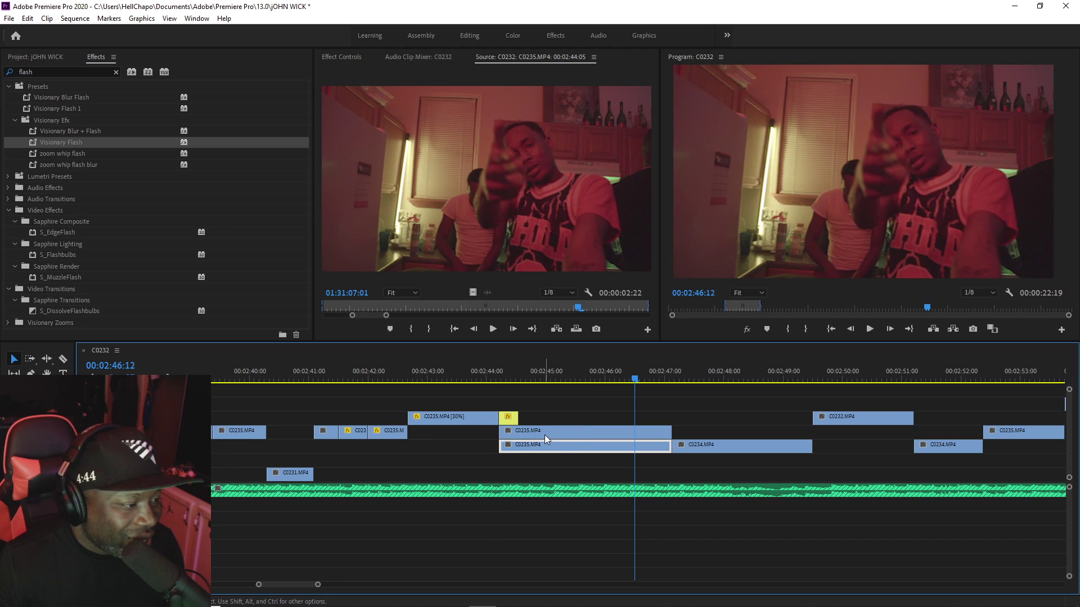
Step: Replace the effects search with "ad", and scale the upper C0235.MP4 copy to 125 with a vertical position of 1024
click(115, 72)
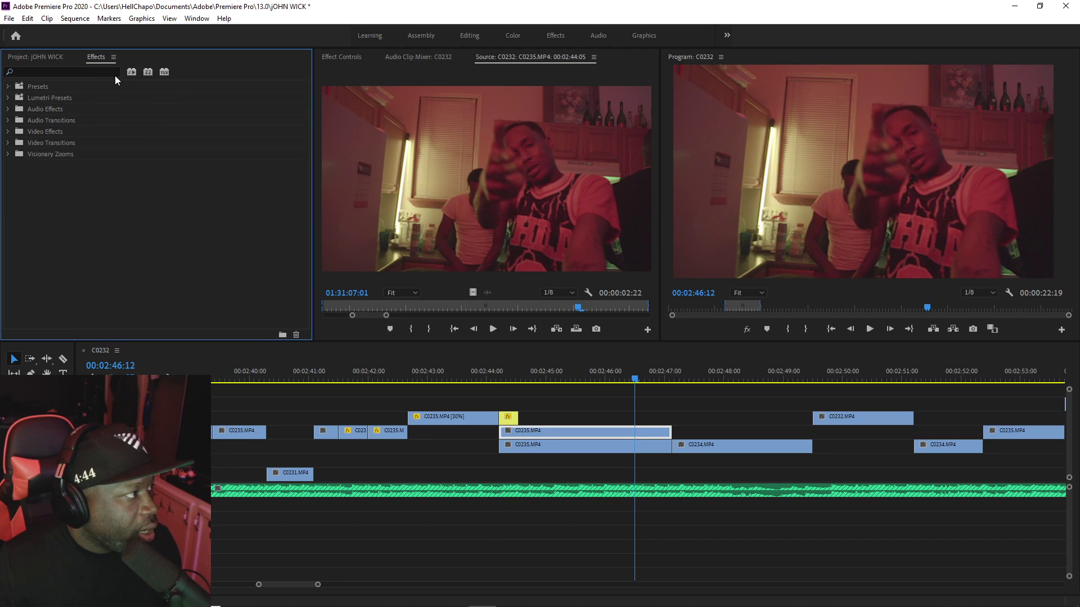
click(61, 72)
text(ad)
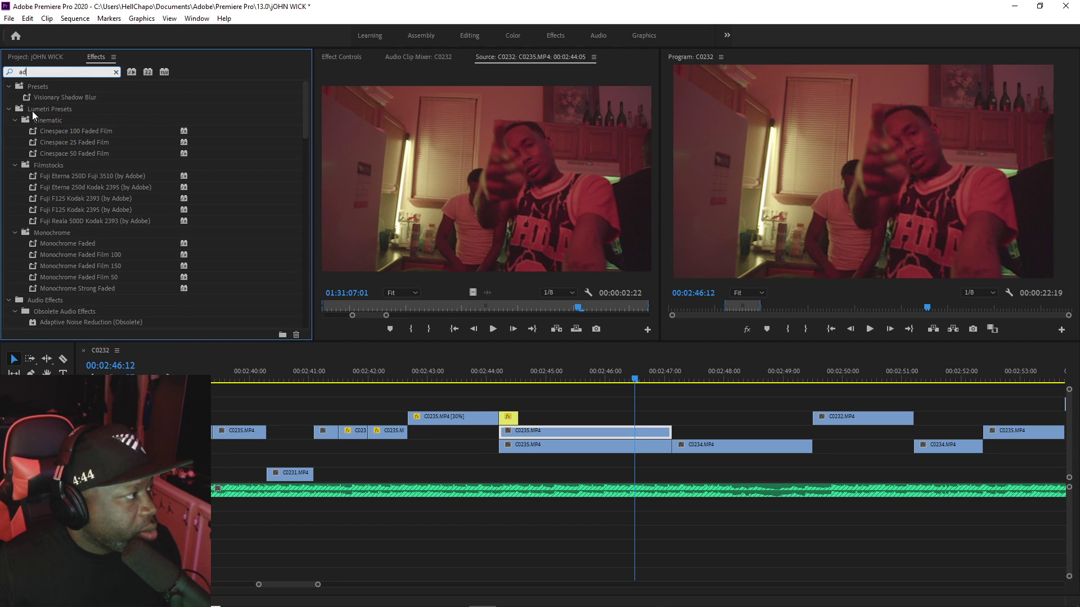
click(340, 58)
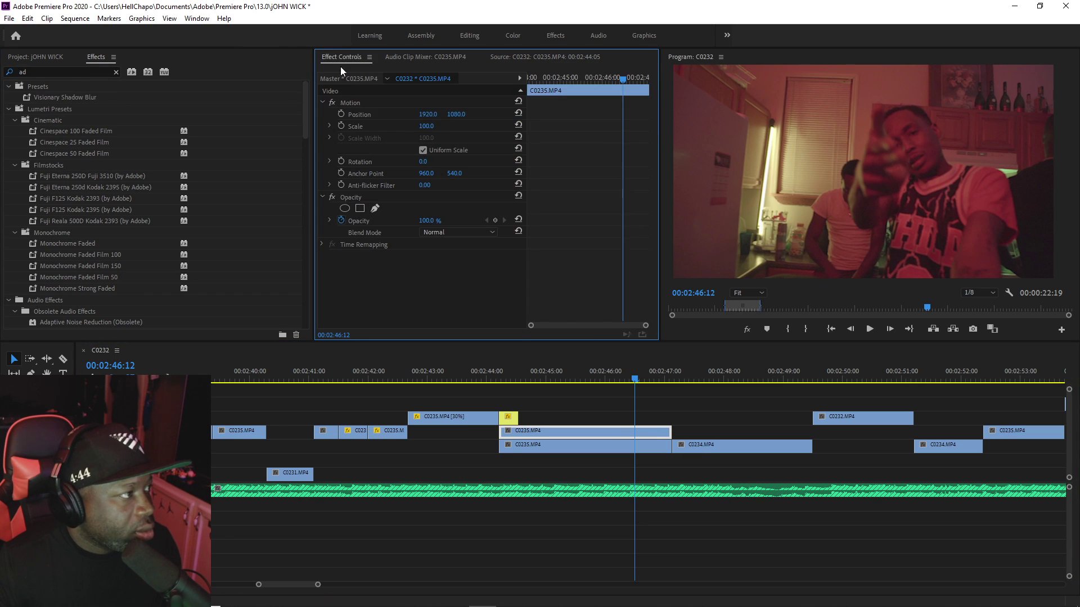
mouse_move(430, 130)
mouse_down()
mouse_move(445, 130)
mouse_move(444, 114)
mouse_up()
Step: Search the effects for "add" to find the Additive Dissolve transition
click(66, 76)
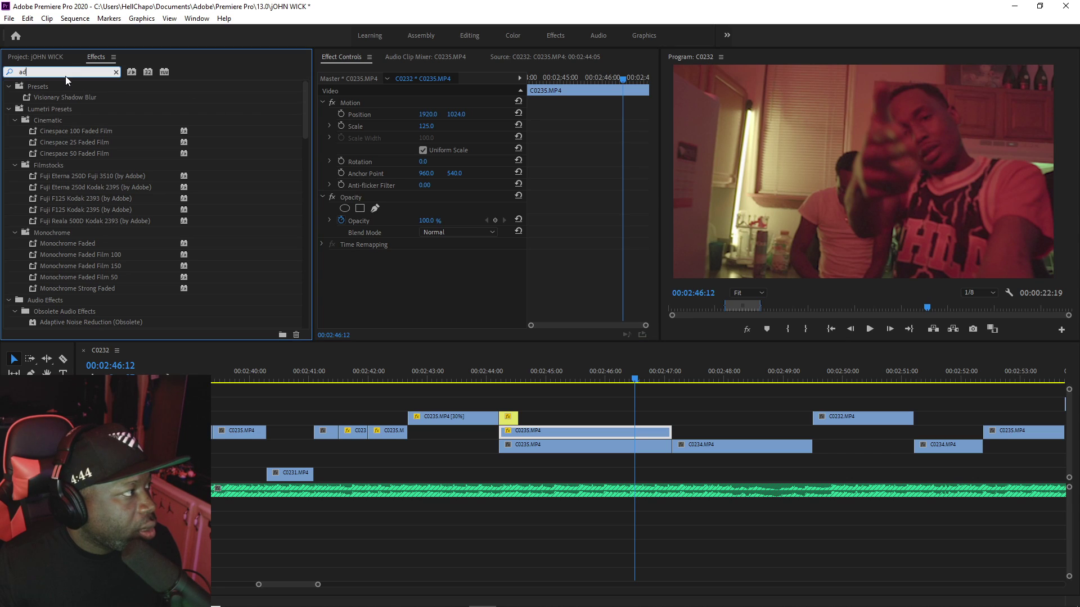
text(ad)
text(d)
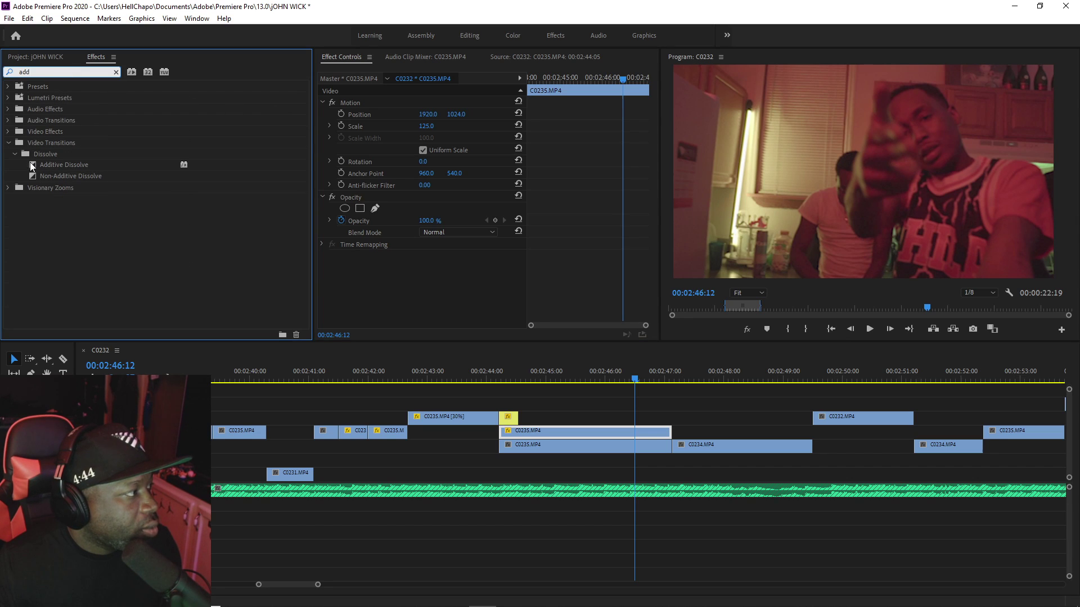
Step: Try an Additive Dissolve lengthened to 00:00:01:19 at the end of the upper C0235.MP4 copy, review it, and undo it
drag(32, 164, 457, 340)
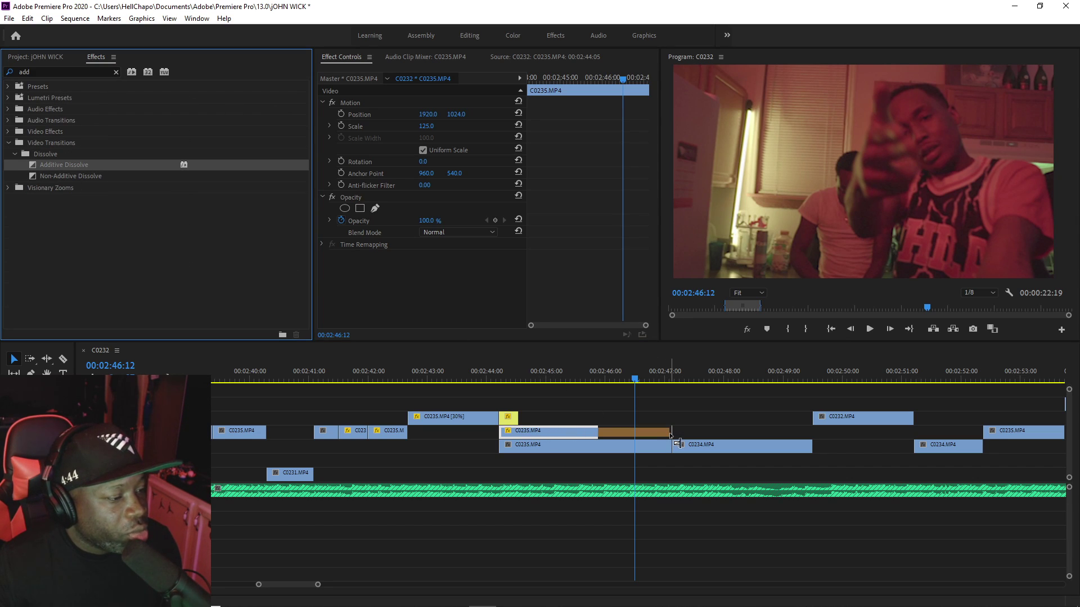
drag(672, 435, 664, 436)
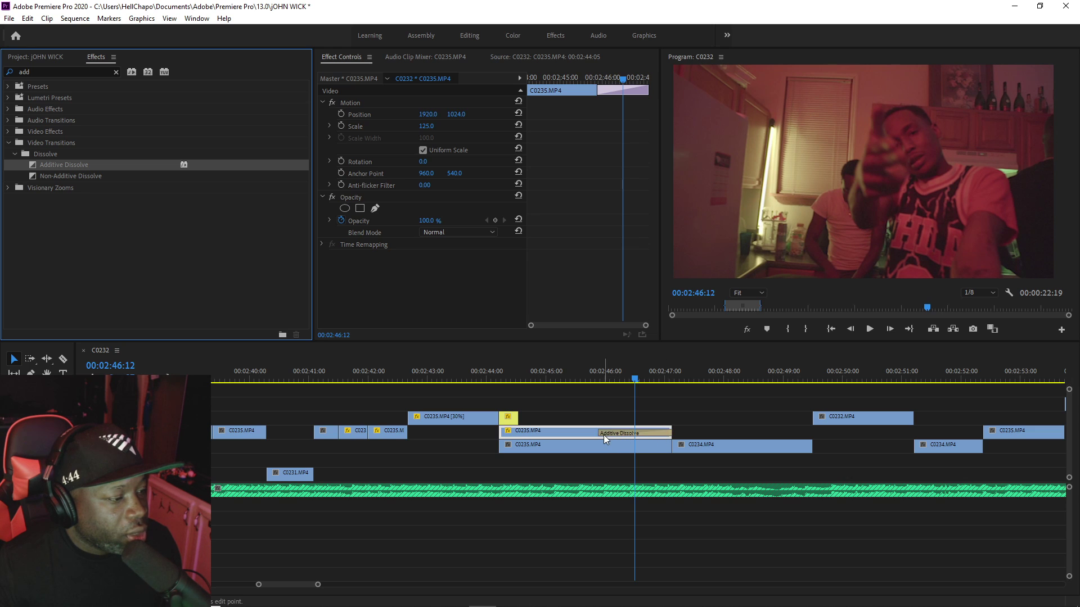
drag(599, 434, 566, 435)
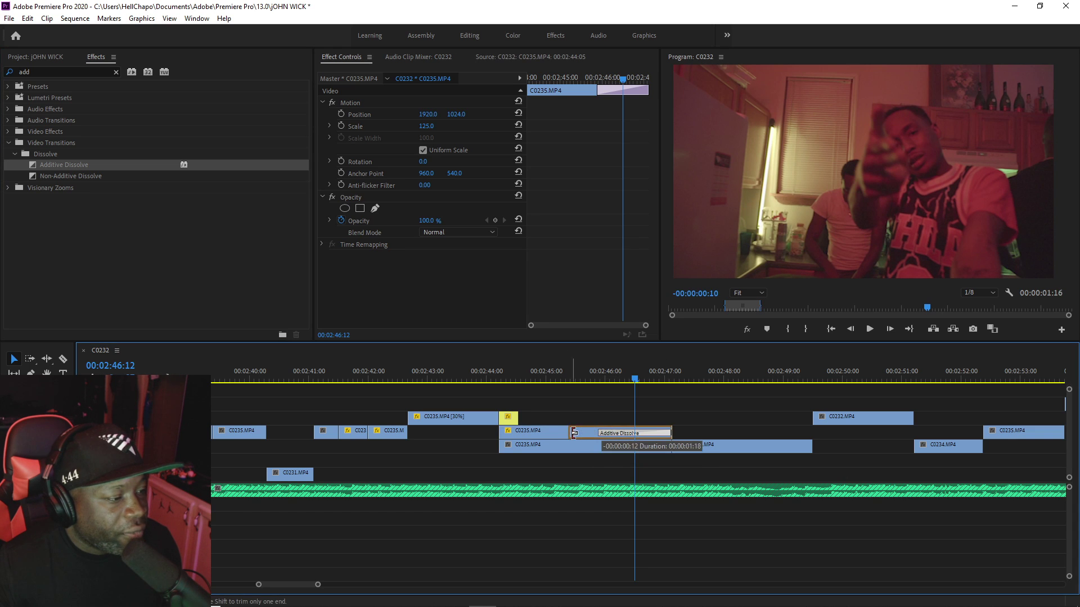
click(588, 378)
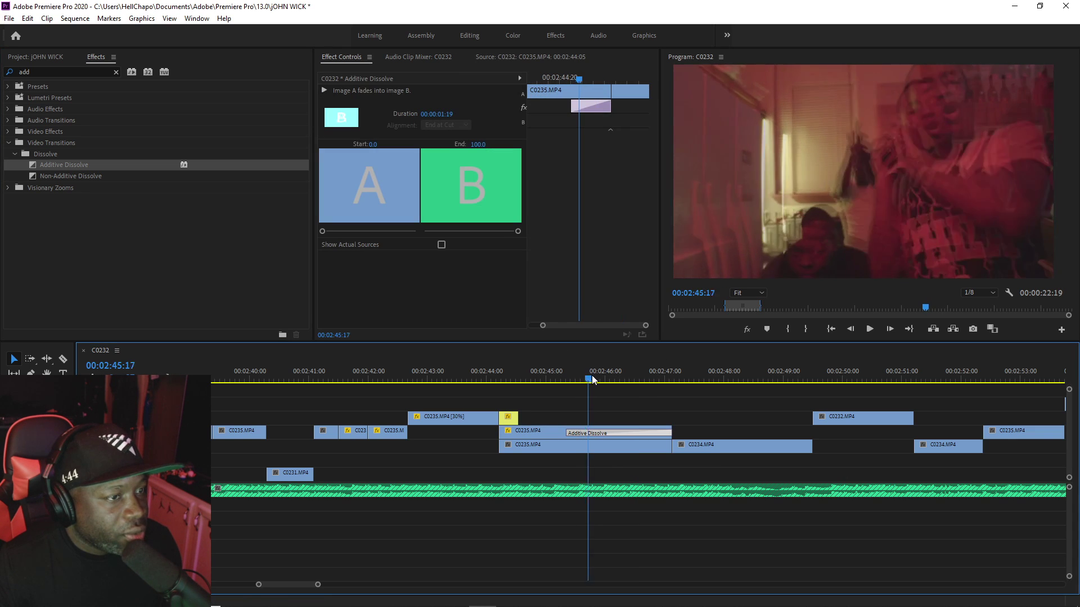
drag(591, 377, 557, 381)
key(ctrl+z)
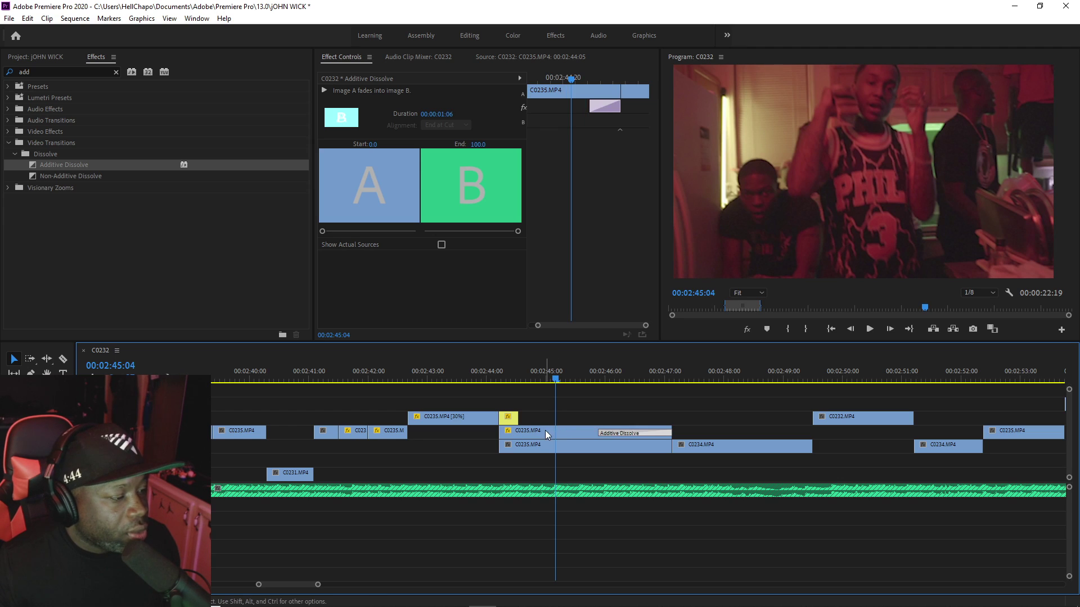
key(ctrl+z)
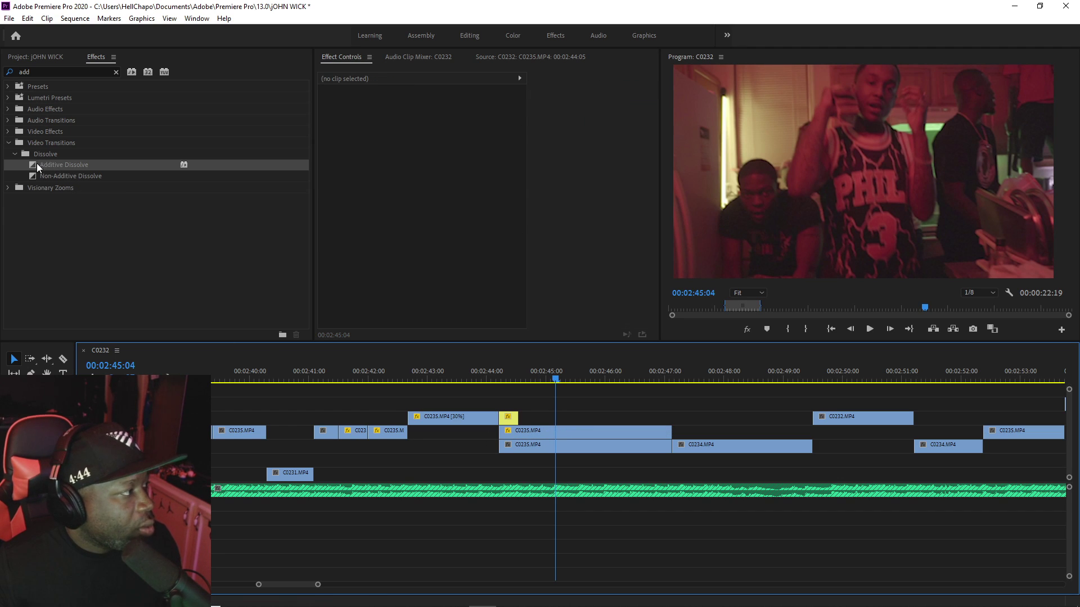
Step: Apply an Additive Dissolve to the start of the upper C0235.MP4 copy and scrub through it
drag(37, 167, 561, 406)
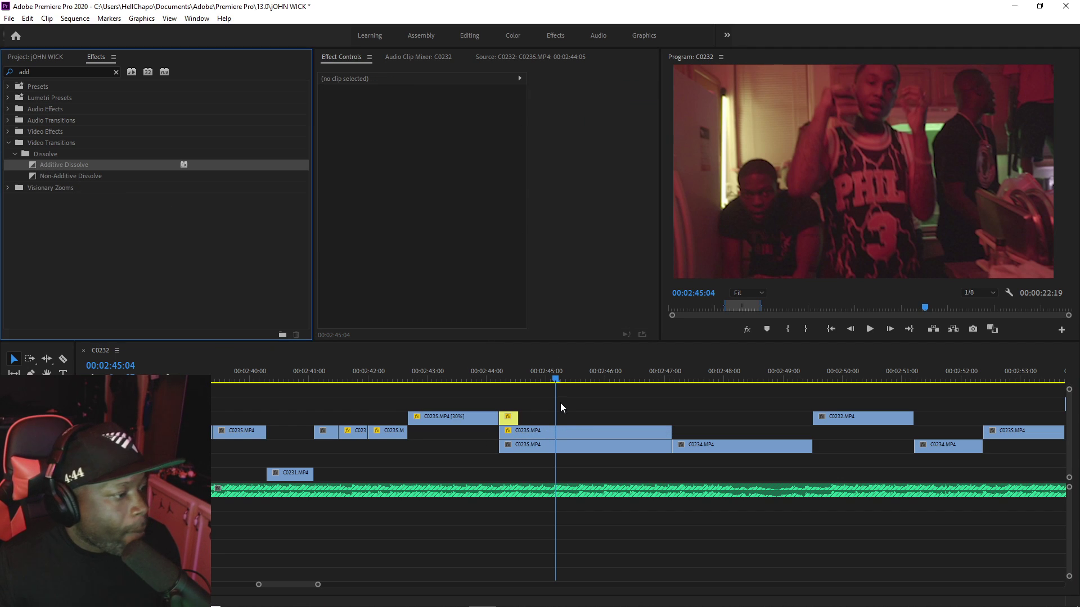
drag(509, 438, 565, 433)
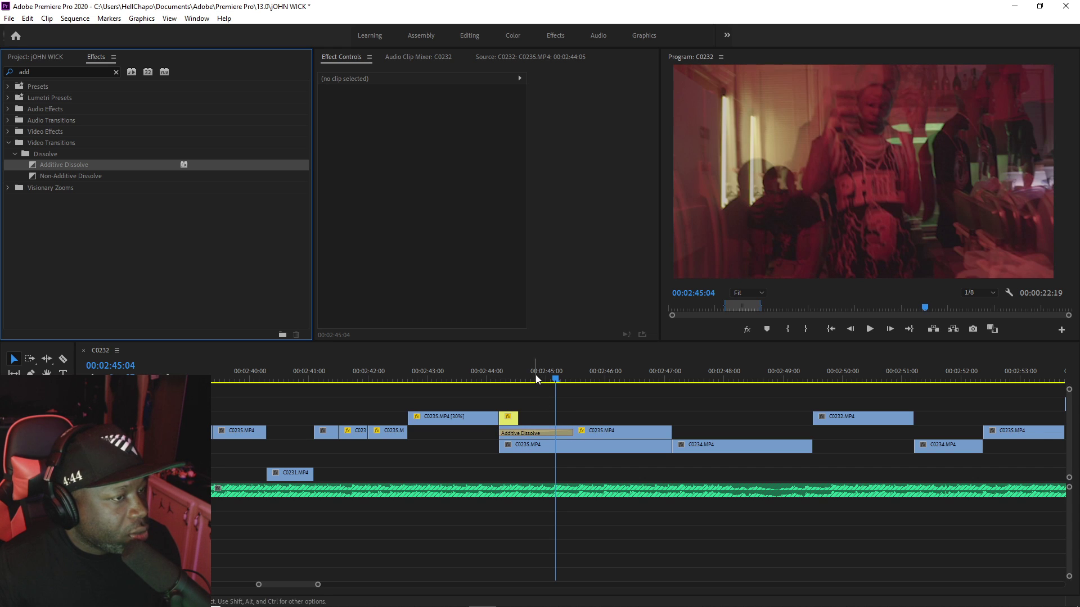
drag(536, 379, 592, 381)
Step: Set the blend mode of the upper C0235.MP4 copy to Screen and scrub through the blended footage
click(603, 434)
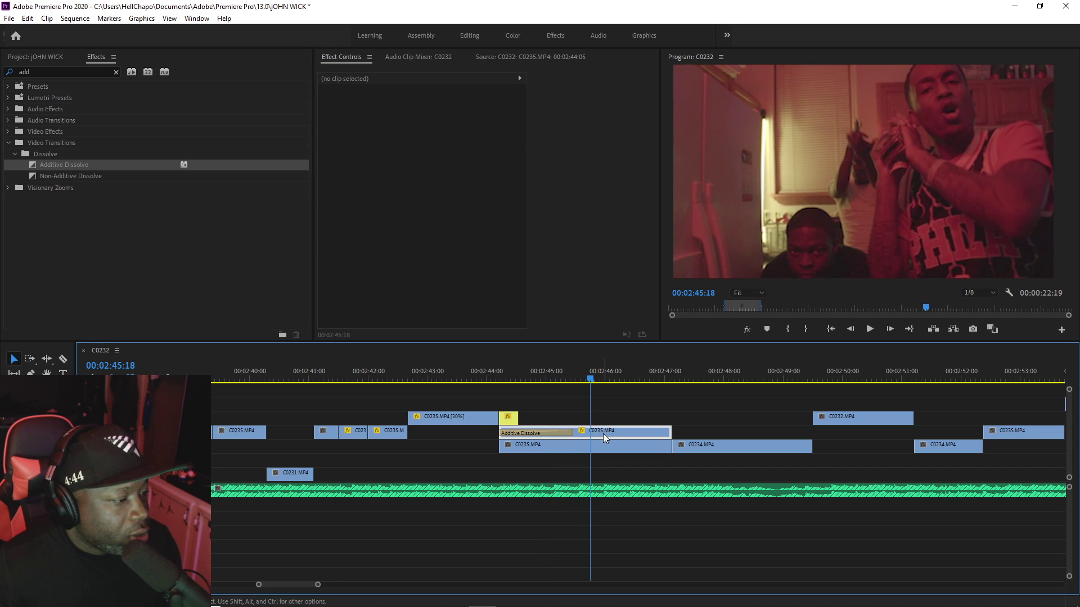
click(443, 234)
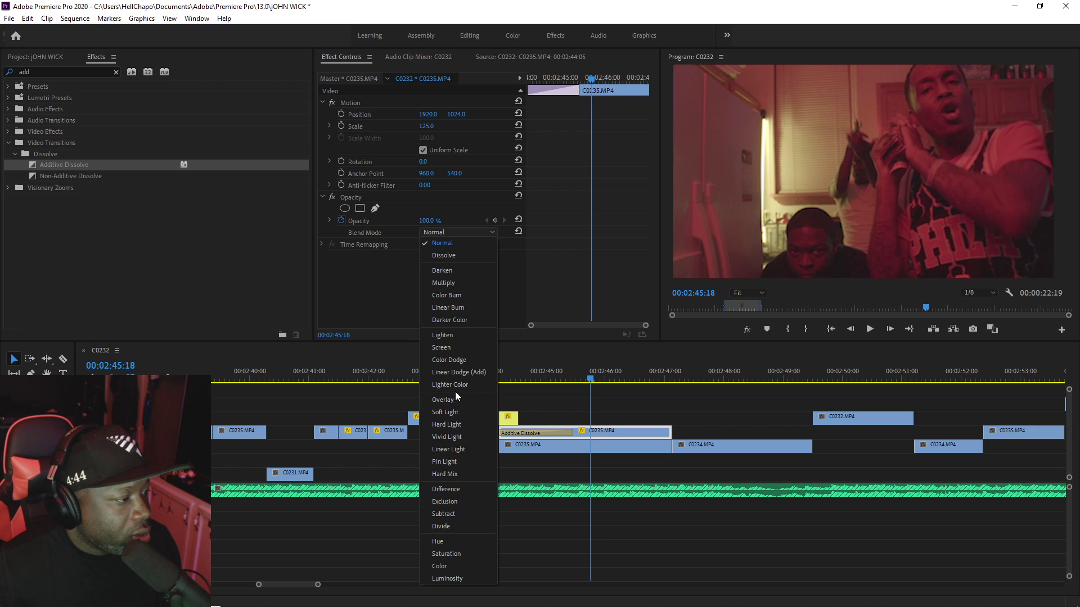
click(456, 347)
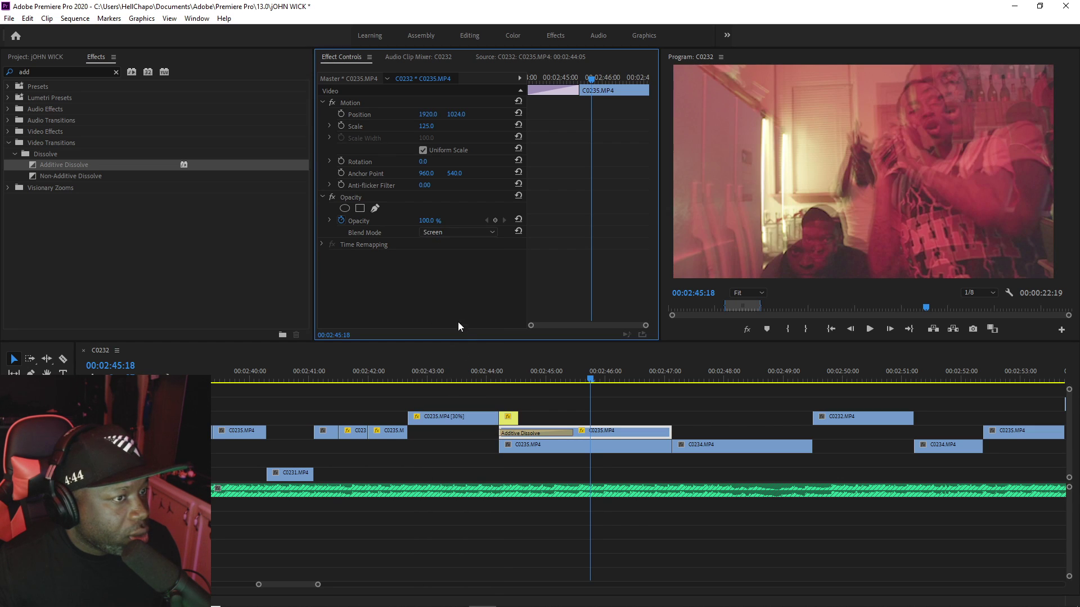
drag(628, 380, 579, 381)
Step: Apply an Additive Dissolve to the end of the upper C0235.MP4 copy, lengthen it to 00:00:01:12 and play the result
click(565, 432)
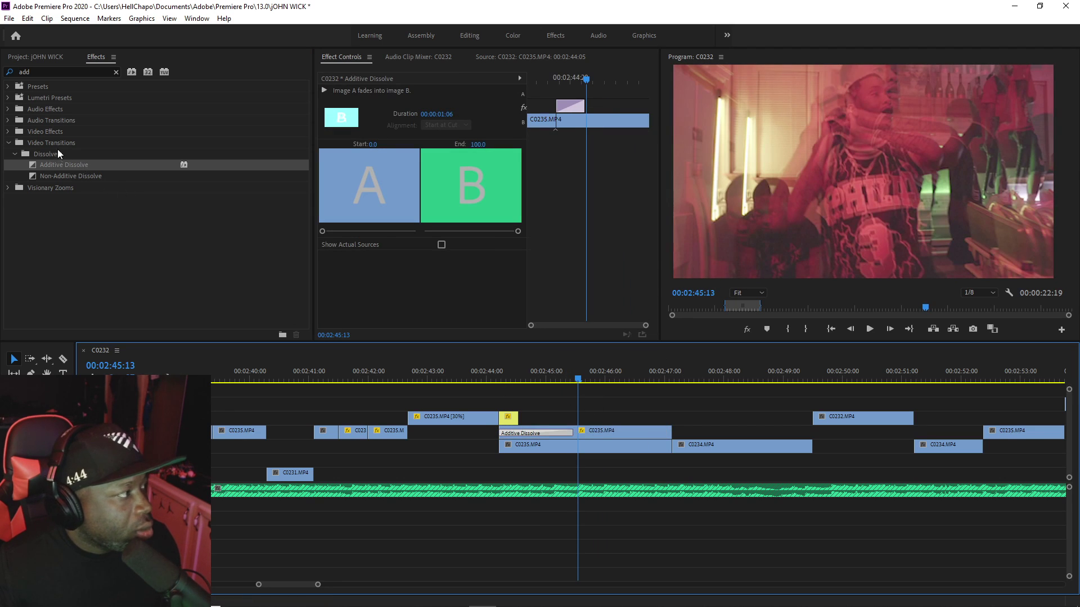
click(32, 164)
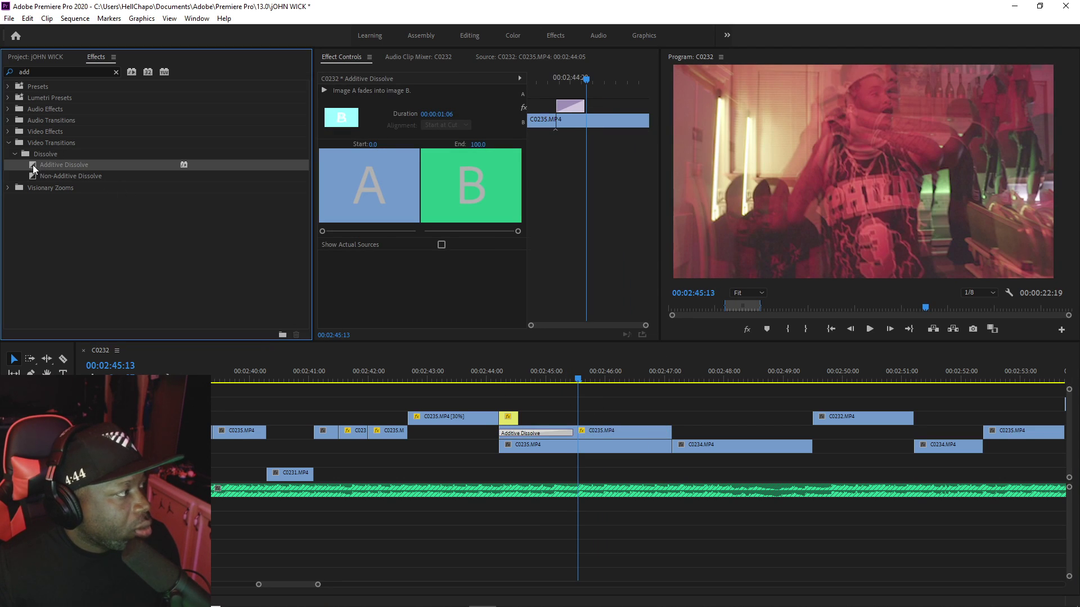
drag(683, 454, 674, 441)
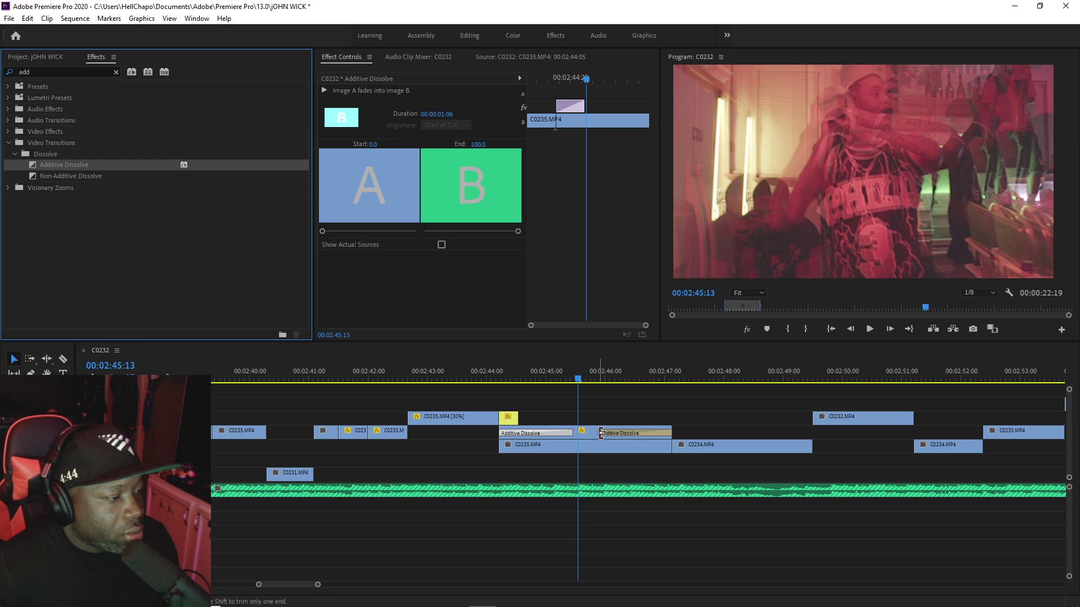
drag(601, 433, 601, 433)
key(space)
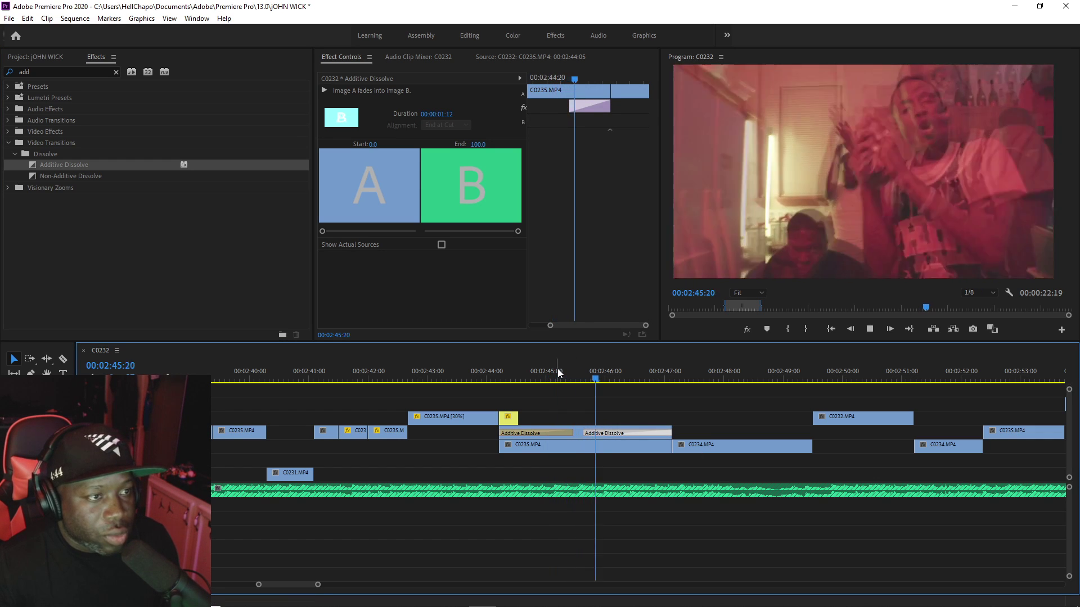
Step: Try moving the upper C0235.MP4 copy about eight frames later and shortening its end, with playback to check the timing
click(497, 379)
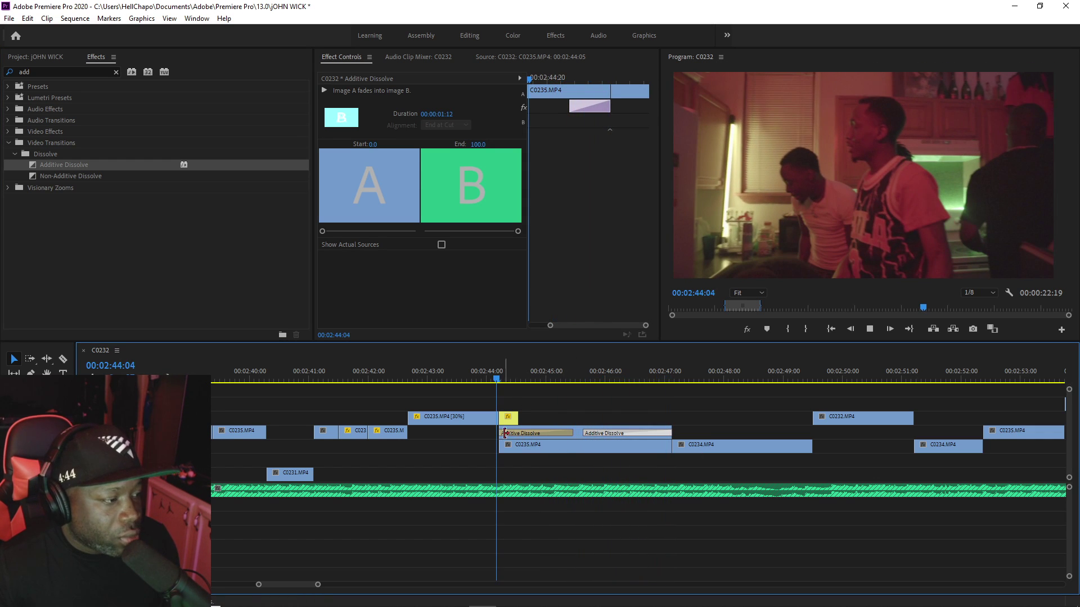
drag(579, 433, 598, 431)
key(space)
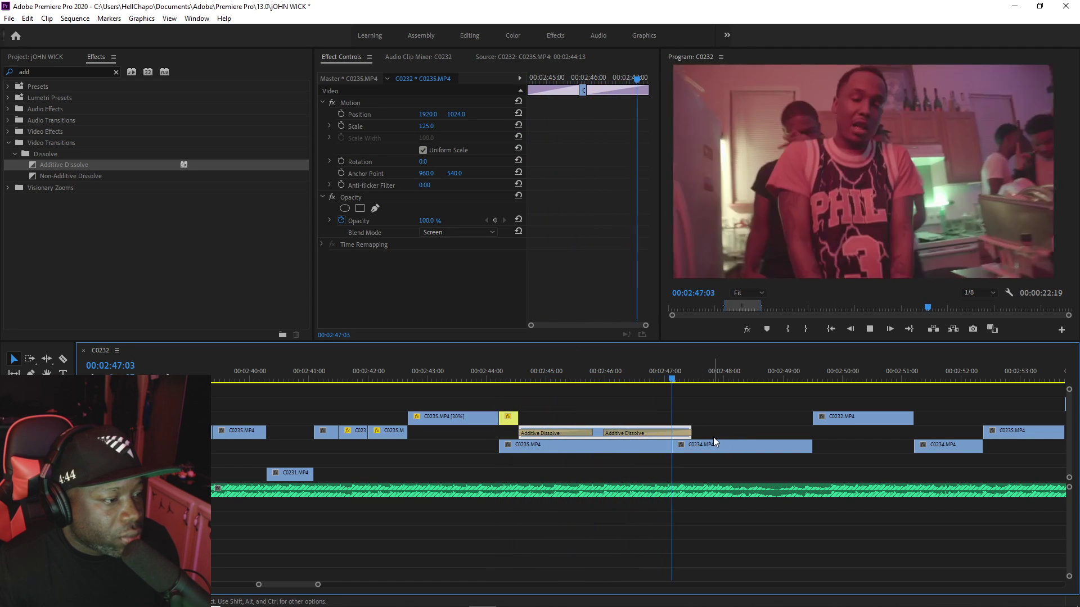
drag(697, 435, 656, 434)
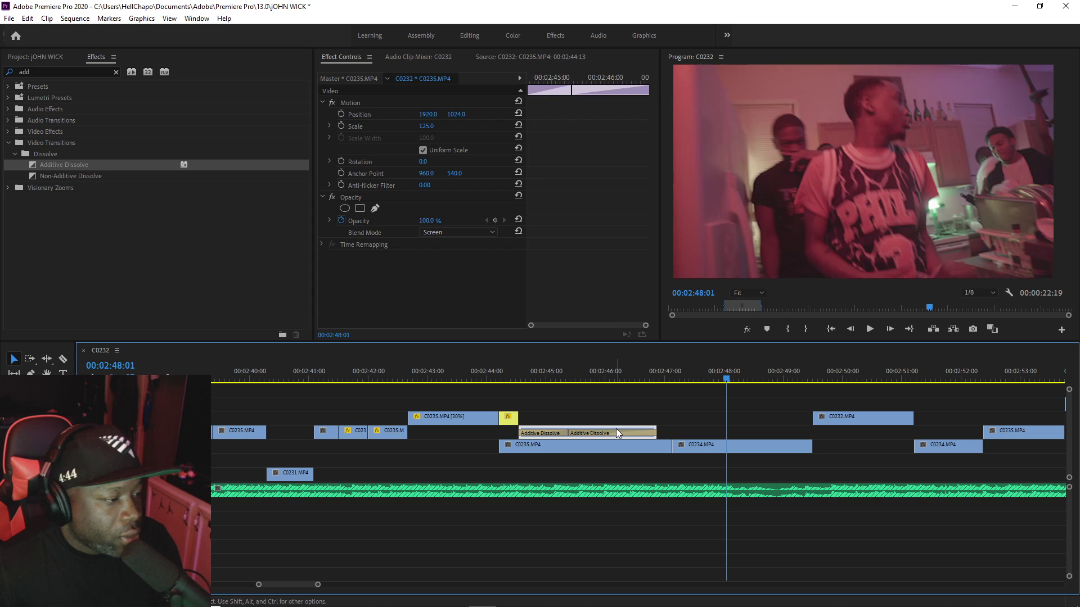
Step: Delete the upper C0235.MP4 copy with its dissolves and play the section from about 00:02:44:04
key(Delete)
click(497, 380)
key(space)
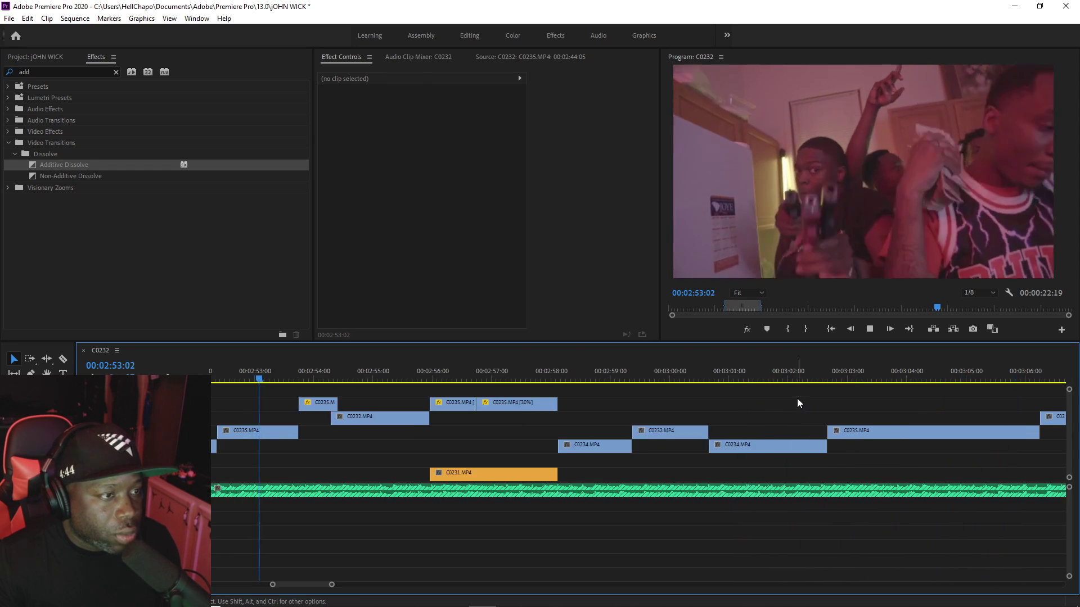
scroll(330, 582, down, 2)
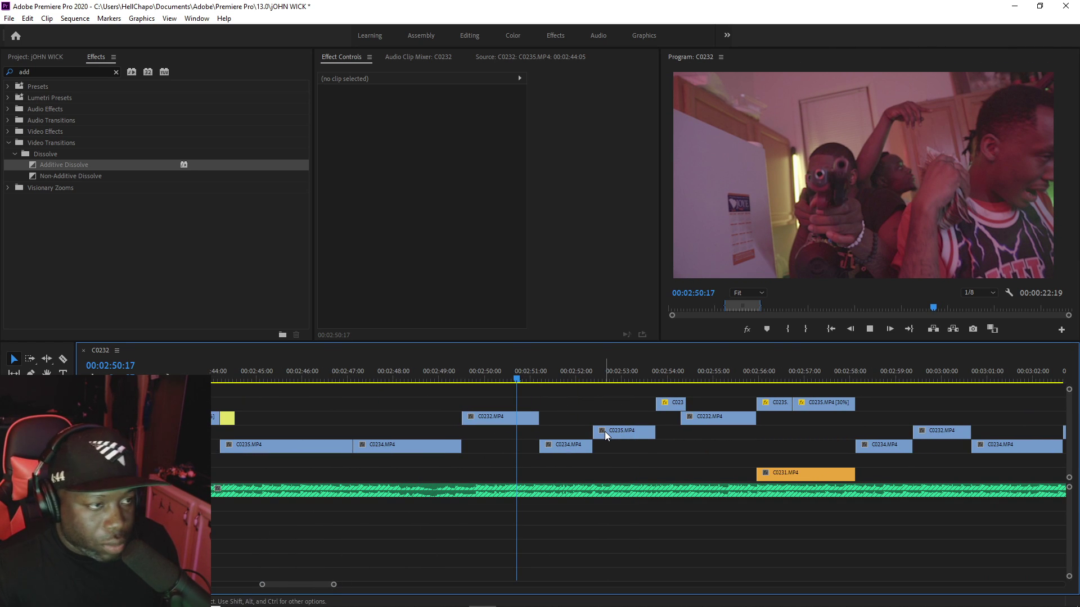
key(space)
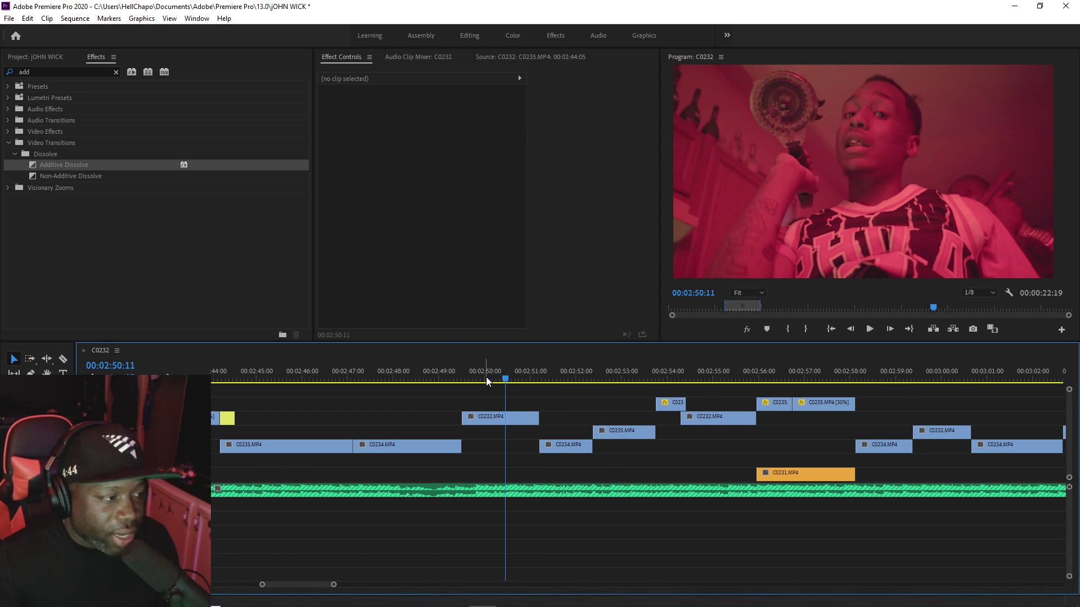
Step: Save the project and play the cuts between 00:02:48:22 and 00:02:54:07
key(ctrl+s)
click(436, 376)
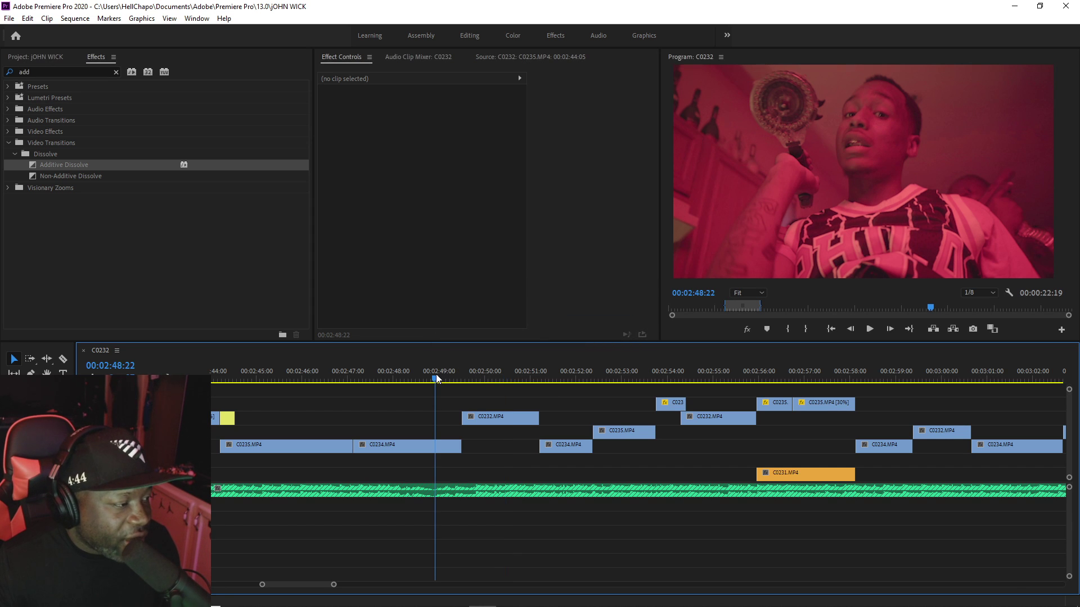
key(space)
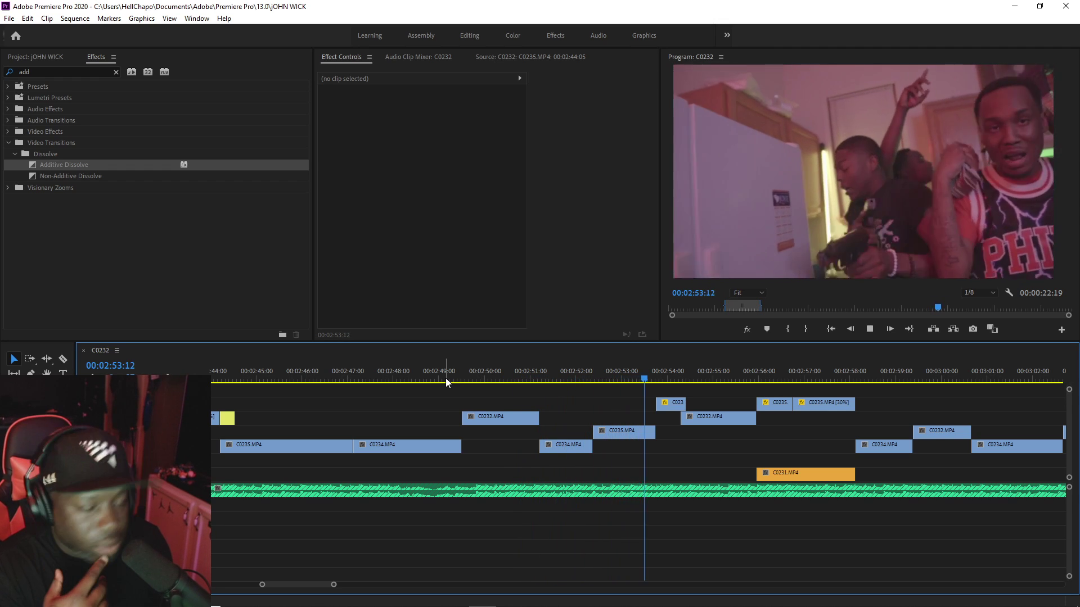
click(577, 372)
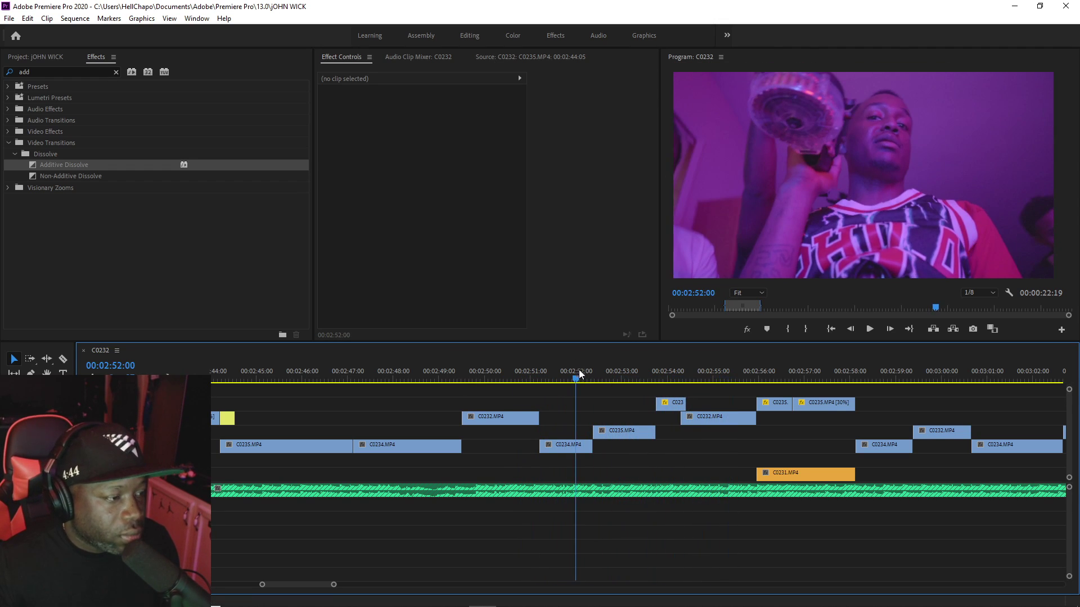
key(space)
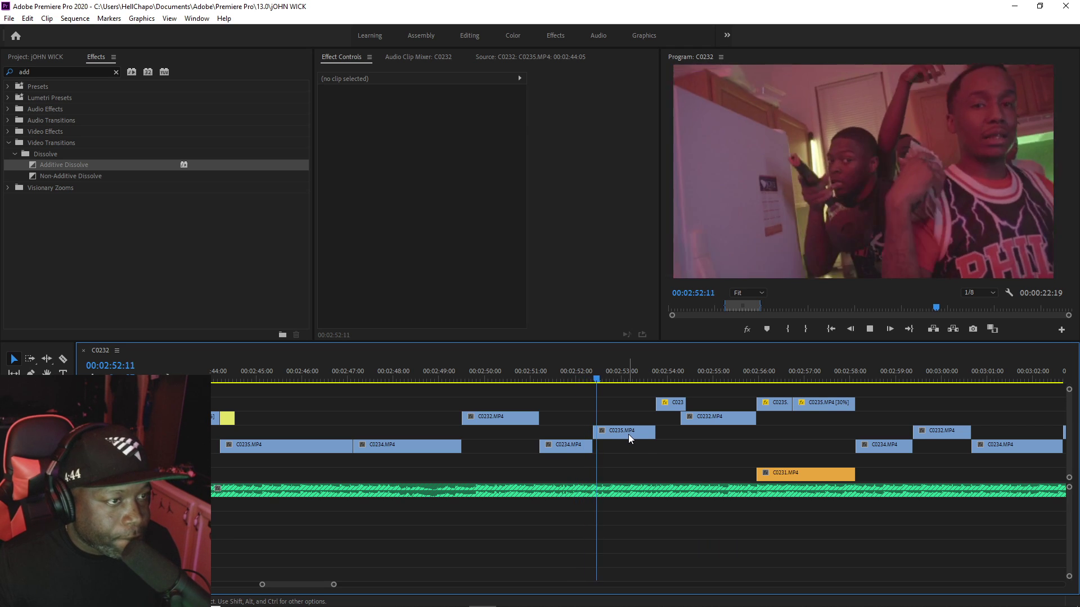
key(space)
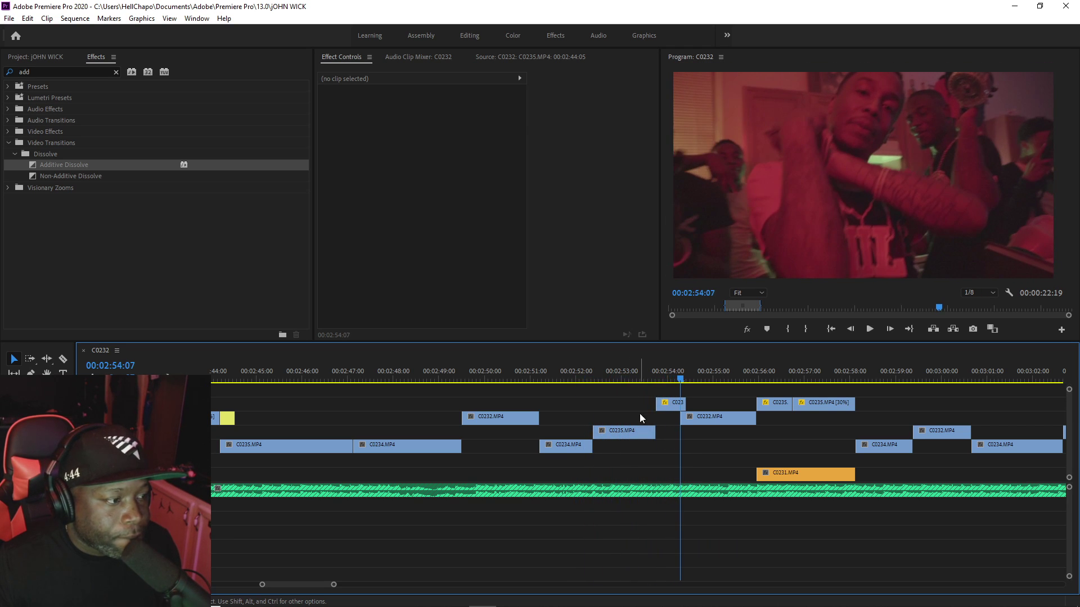
Step: Duplicate the short C0235.MP4 clip near 00:02:54 onto the track above, a few frames later, and play through the following cuts
drag(668, 404, 648, 372)
click(656, 372)
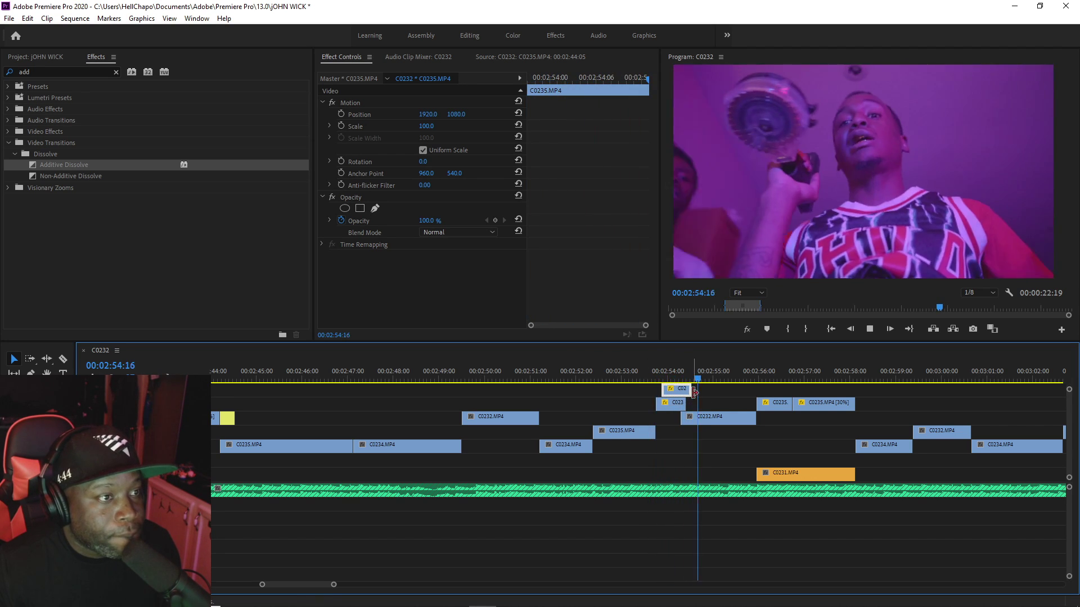
click(658, 375)
key(space)
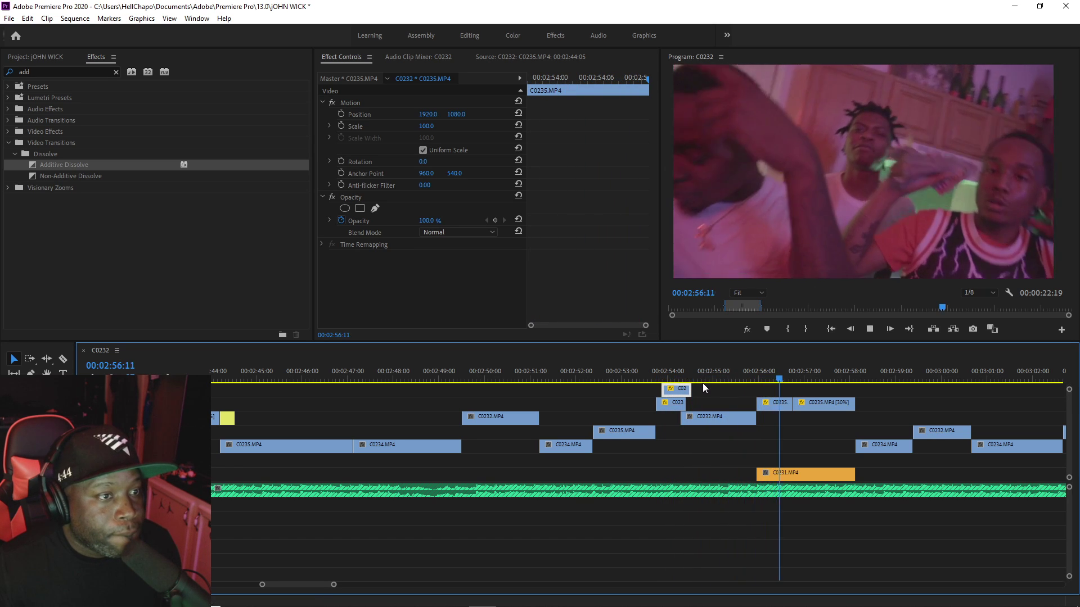
click(699, 373)
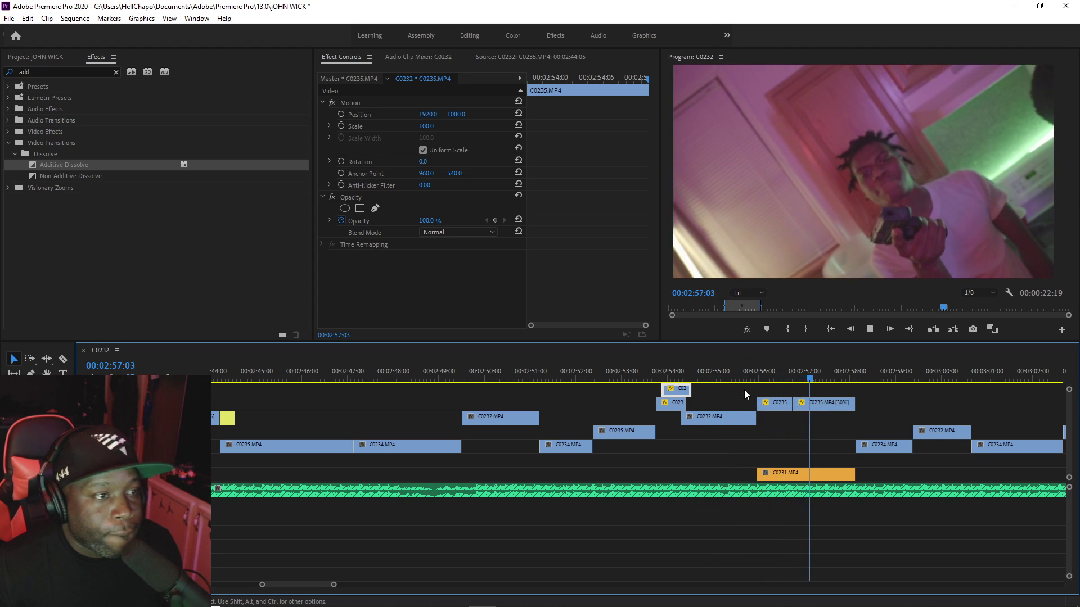
click(732, 369)
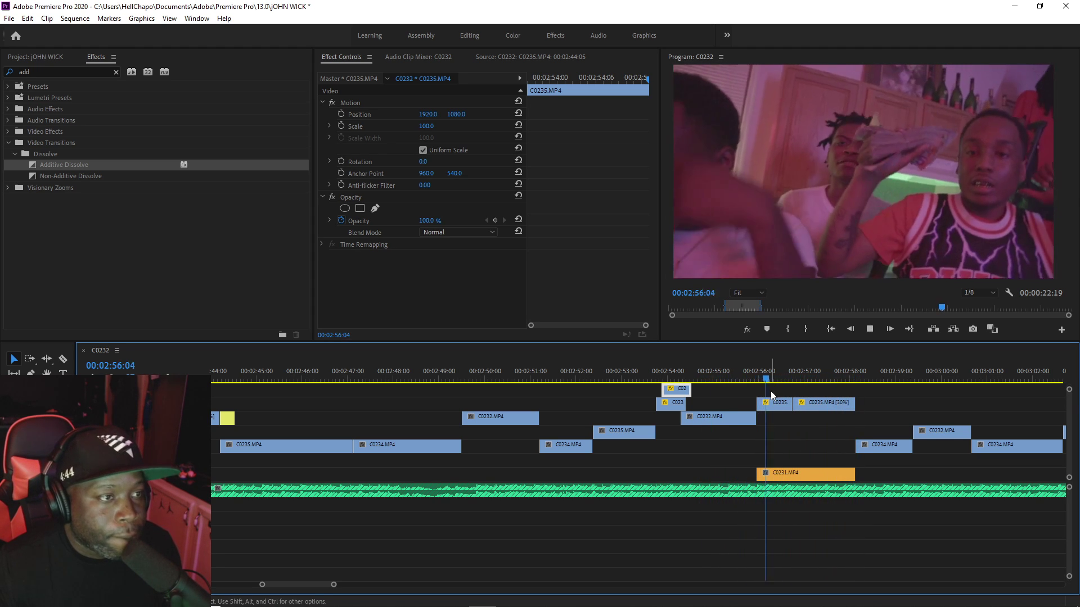
click(738, 370)
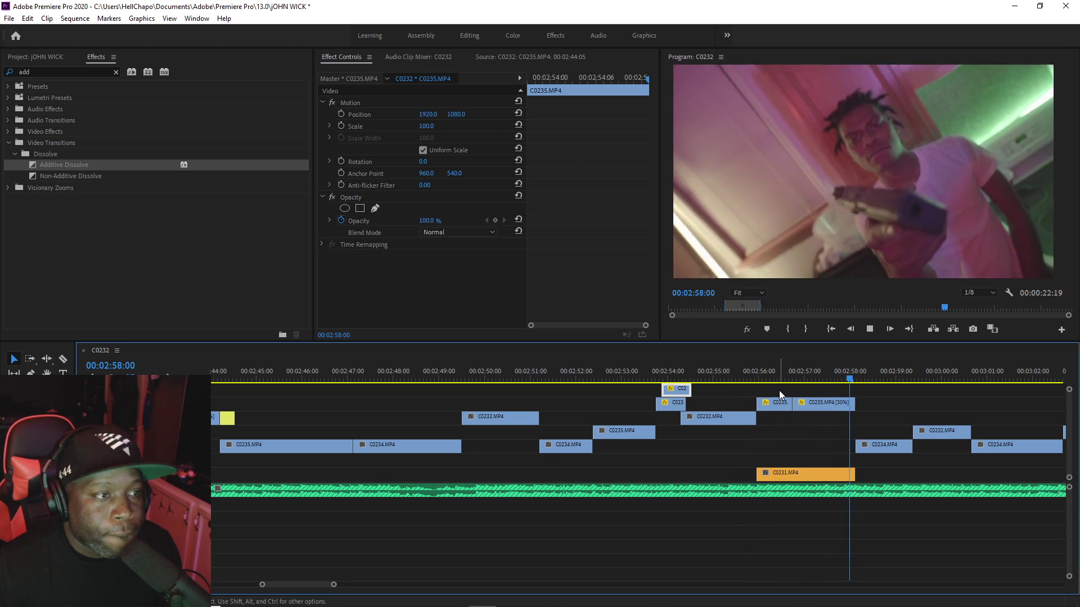
Step: Extend the 30% C0235.MP4 clip's end, cut it at 00:02:58:03, and lengthen the cut-off tail to five frames
click(834, 381)
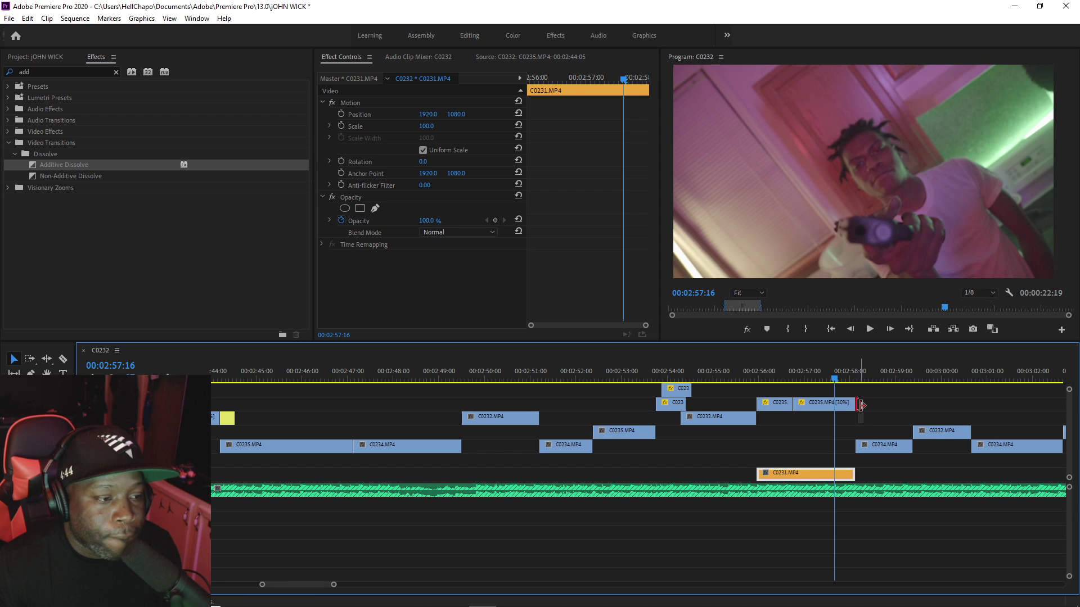
drag(861, 404, 864, 407)
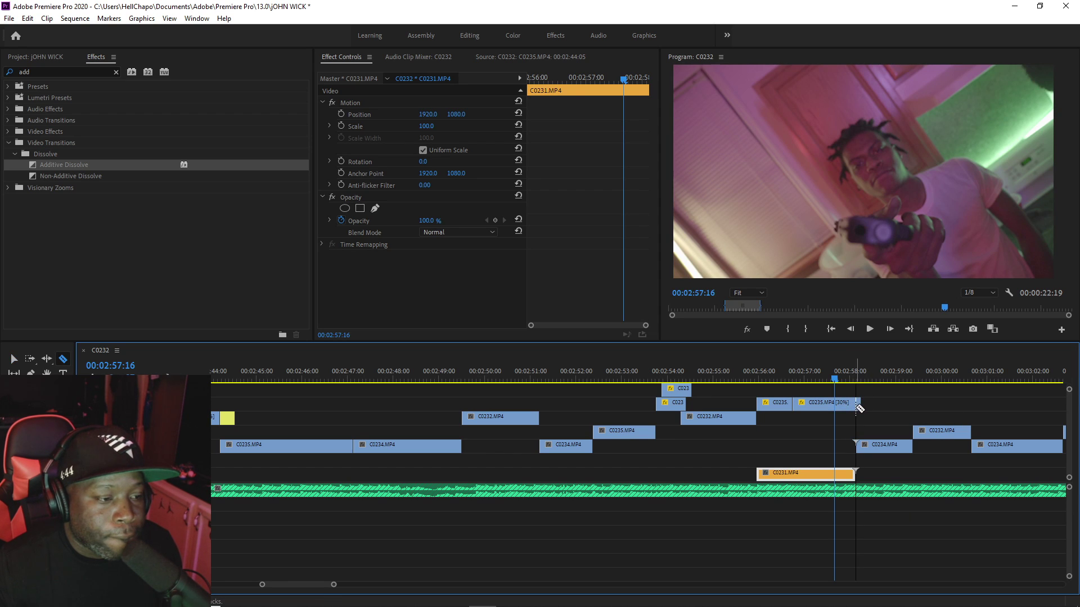
click(871, 403)
key(space)
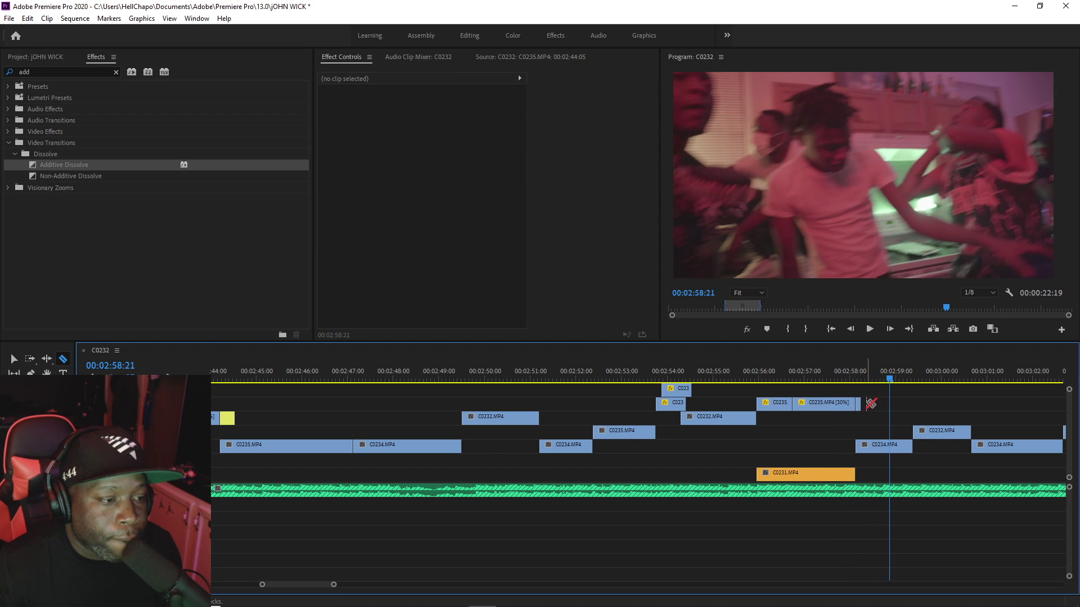
key(v)
drag(862, 404, 866, 405)
click(843, 379)
key(space)
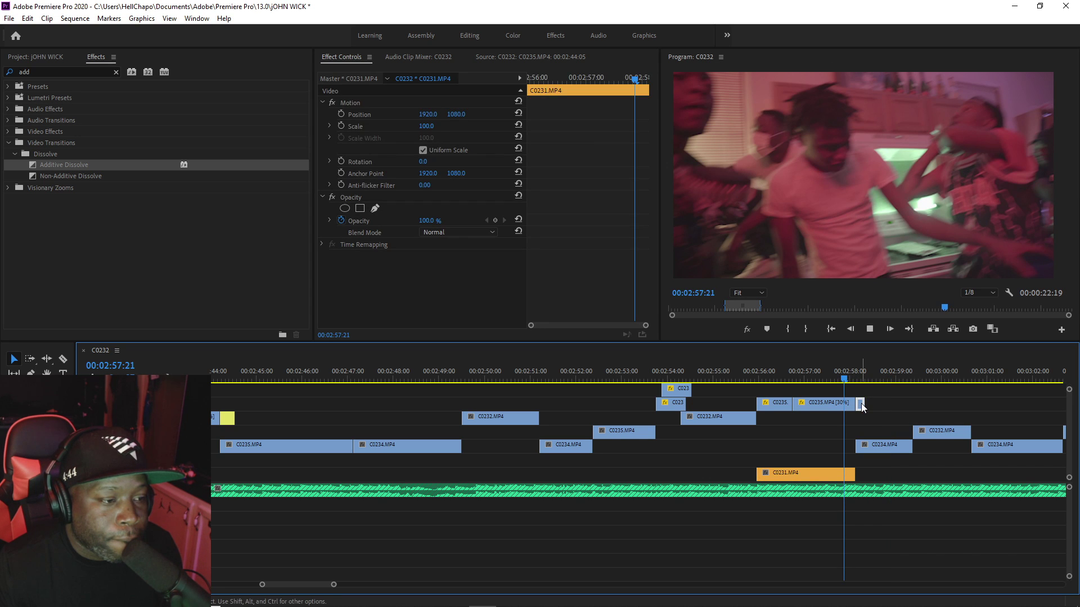
Step: Set the scale of the five-frame C0235.MP4 tail clip to 140 and play the zoomed cut
click(862, 403)
click(432, 125)
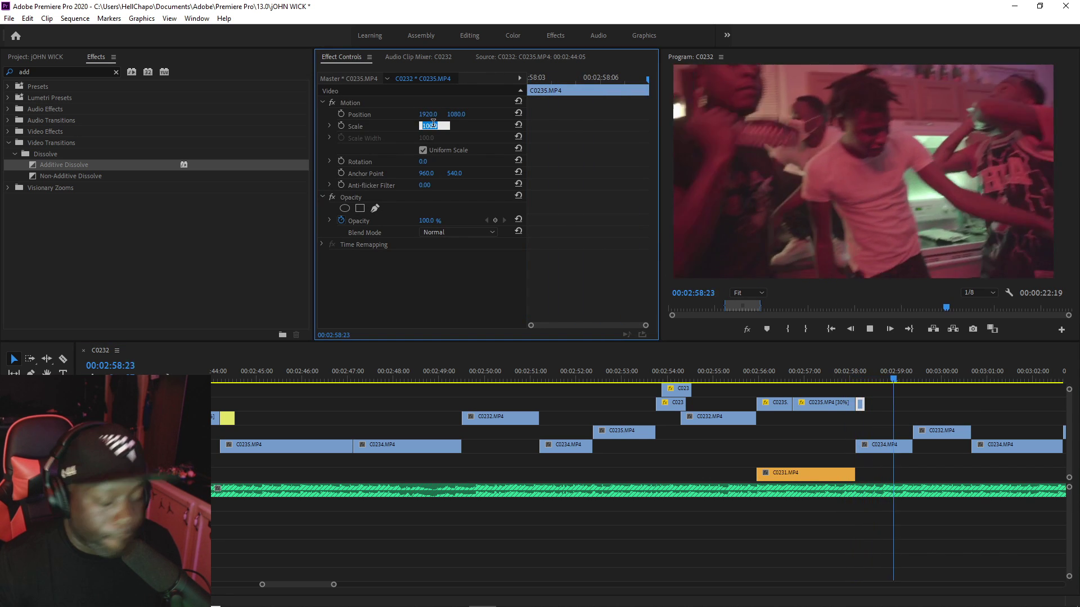
text(140)
key(Return)
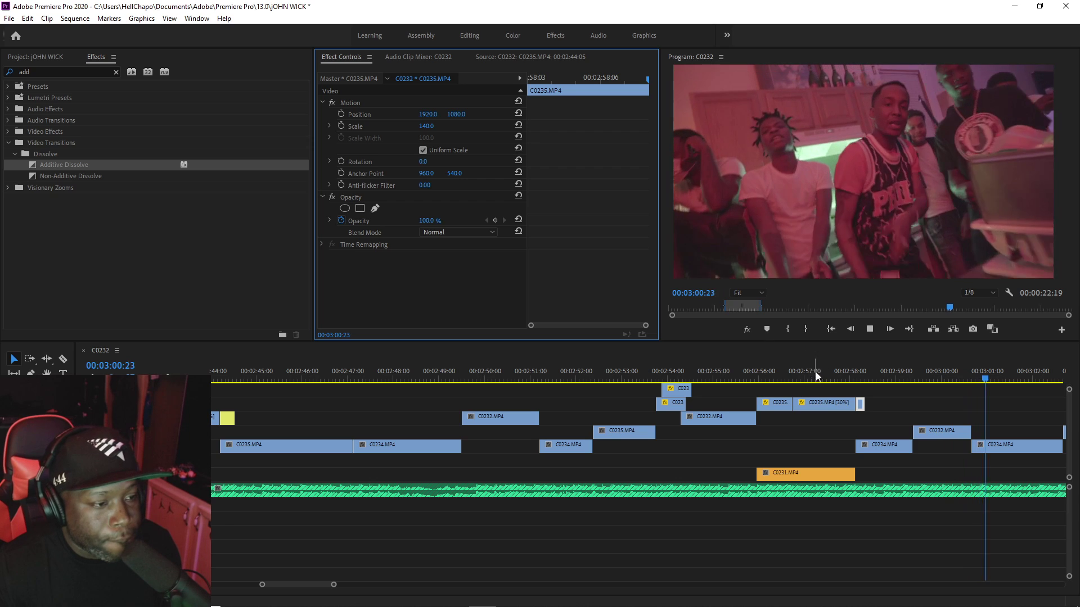
click(828, 375)
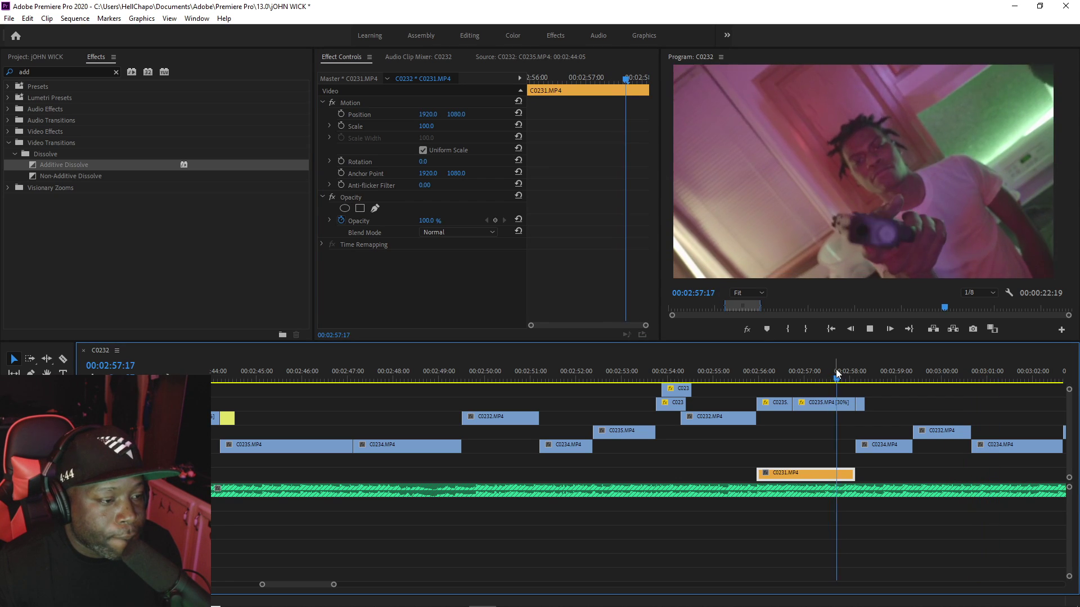
click(862, 375)
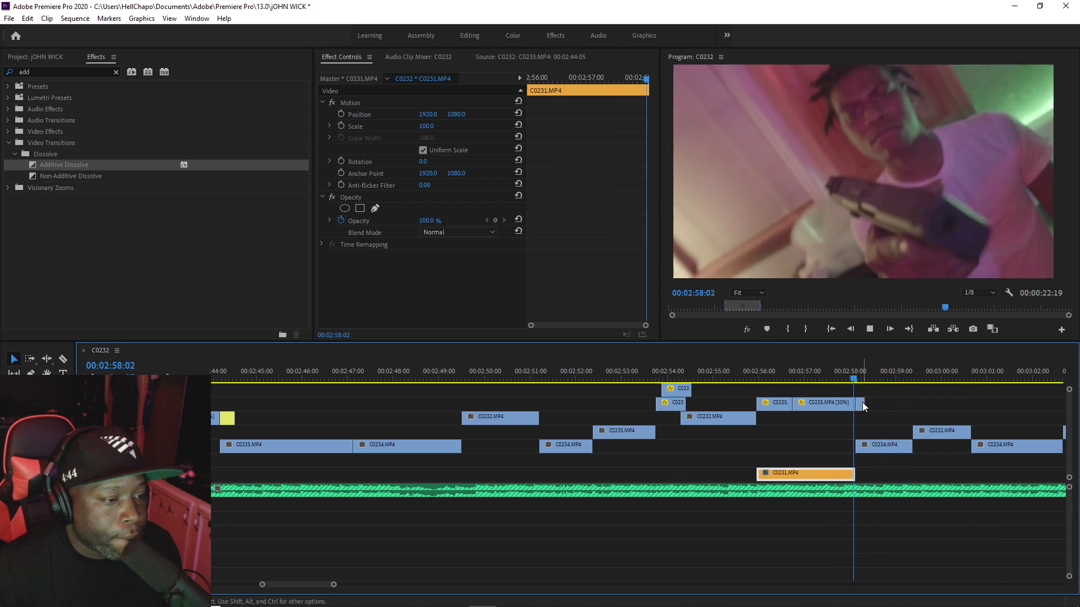
Step: Open the five-frame C0235.MP4 tail clip, search the effects for flash and select the Visionary Flash preset
double_click(861, 404)
click(65, 71)
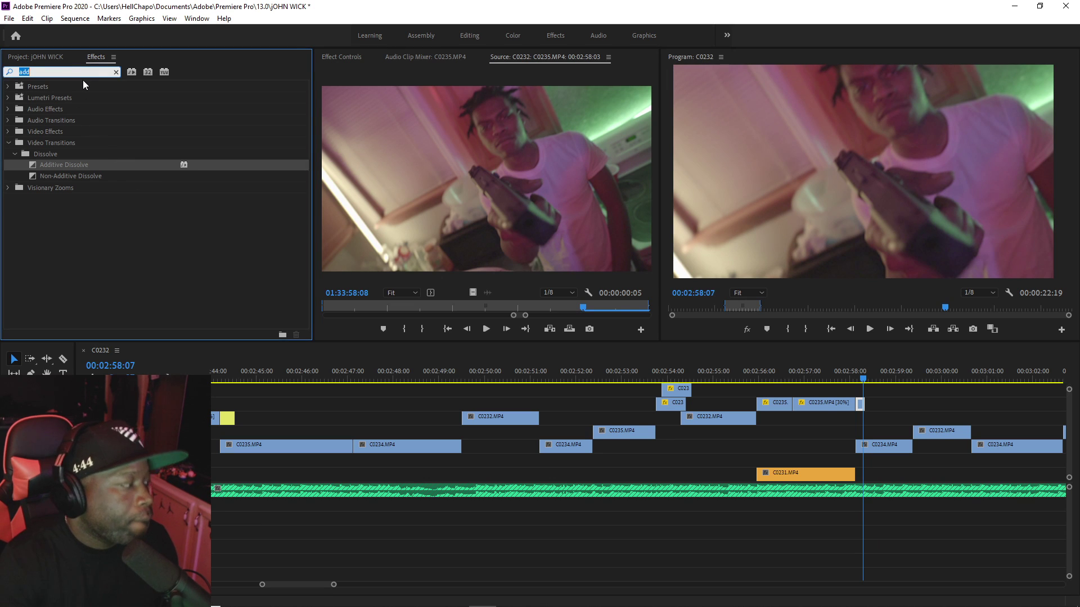
text(flash)
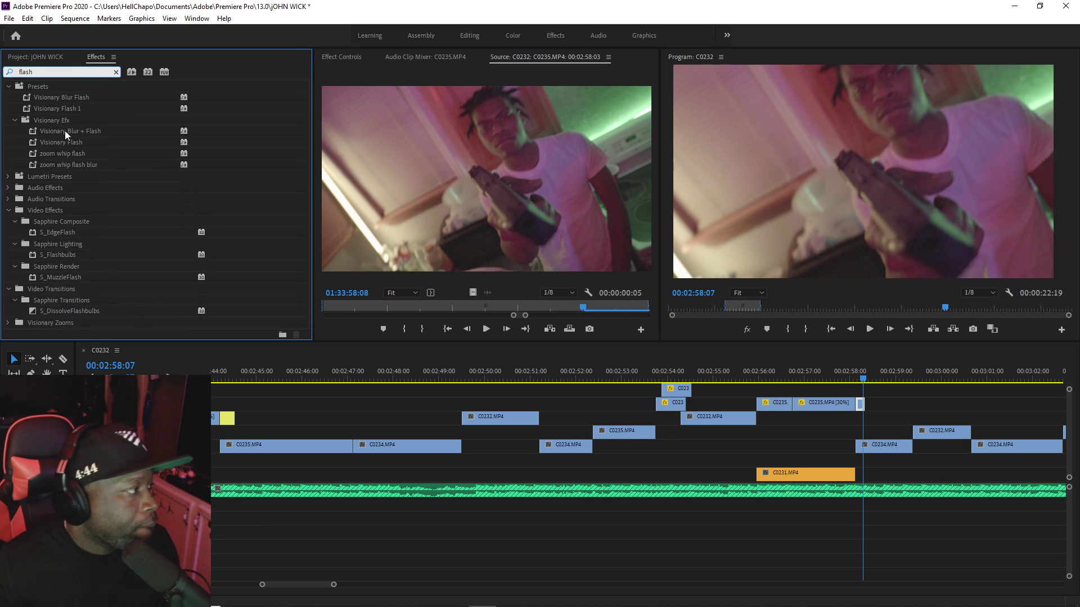
click(29, 141)
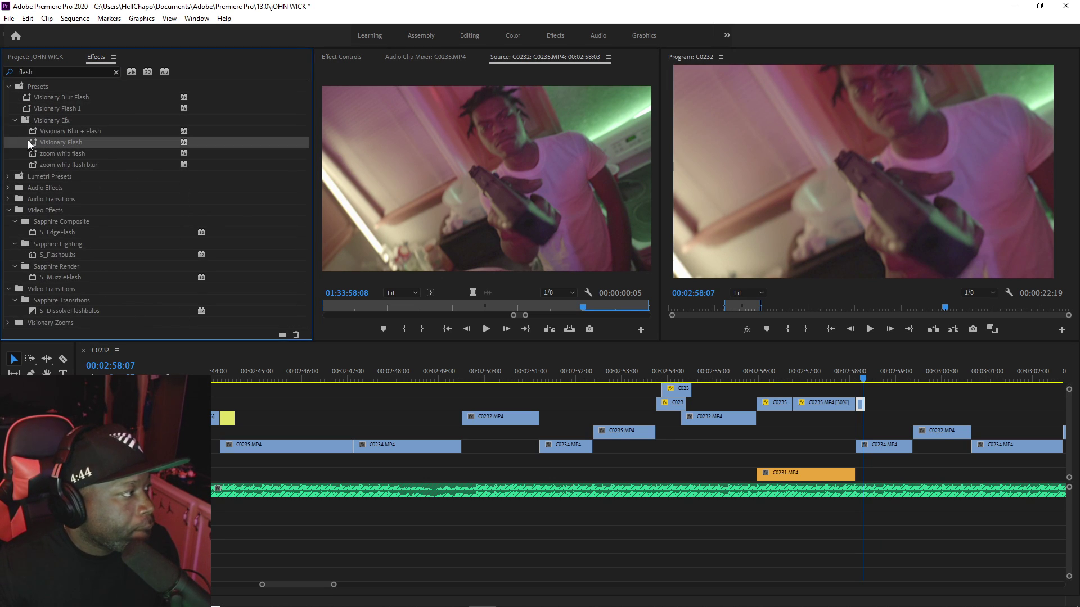
Step: Replay the zoomed cut near 00:02:58 and its lead-in from 00:02:55:08, and save the project
click(850, 378)
key(space)
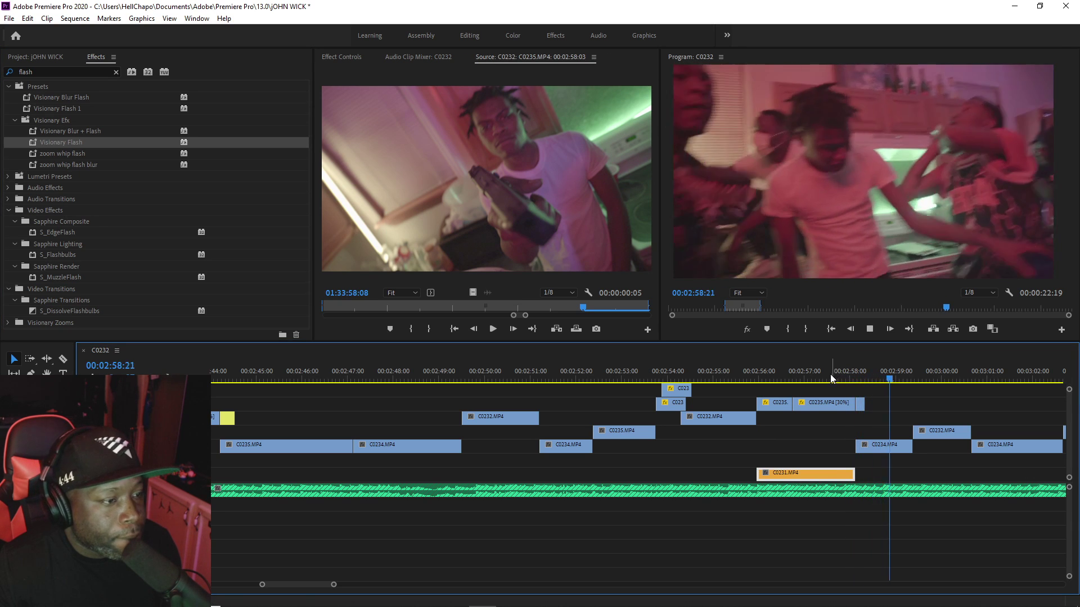
click(729, 378)
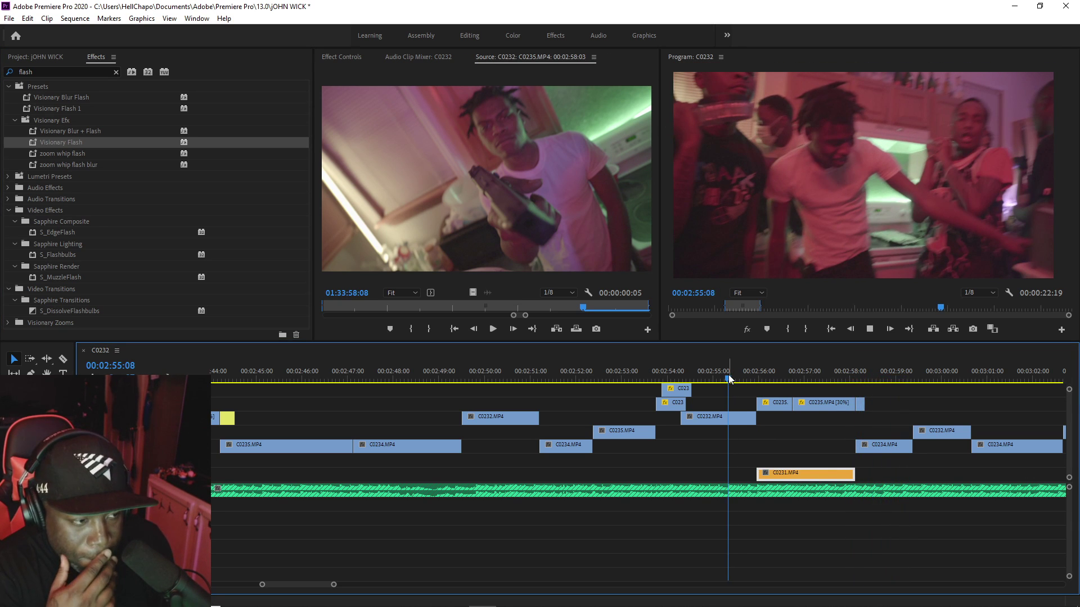
key(ctrl+s)
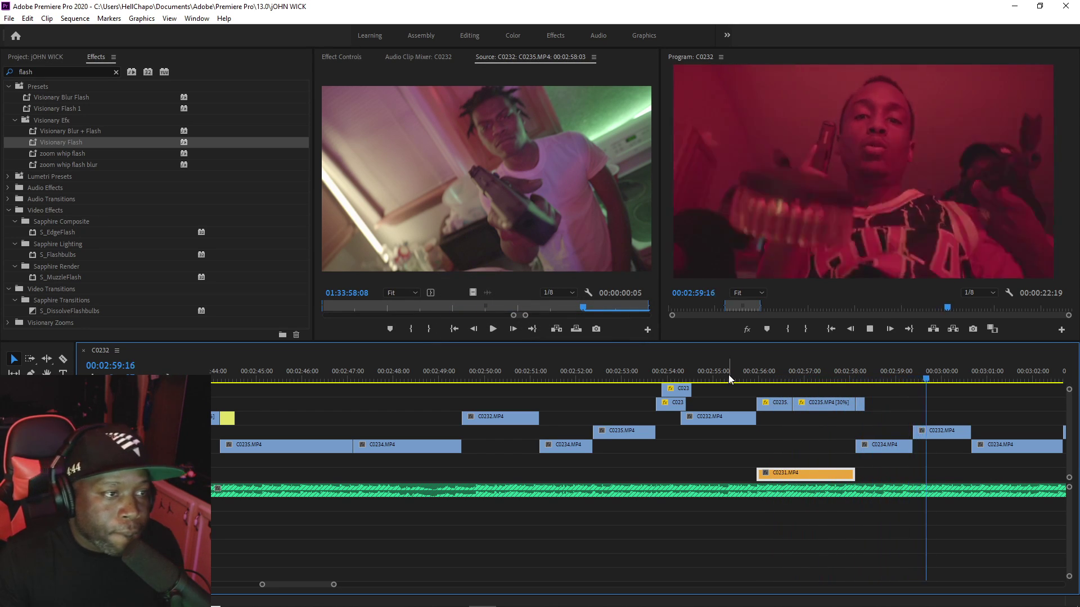
Step: Set the label colour of the C0234.MP4 clip starting near 00:02:58 to Yellow
click(873, 370)
right_click(876, 444)
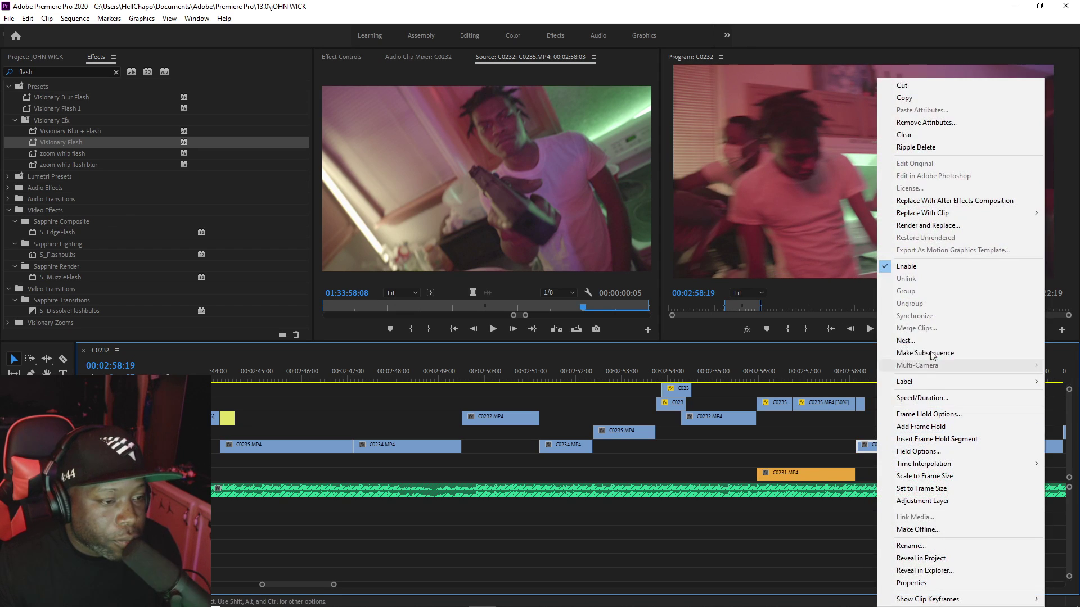
mouse_move(974, 384)
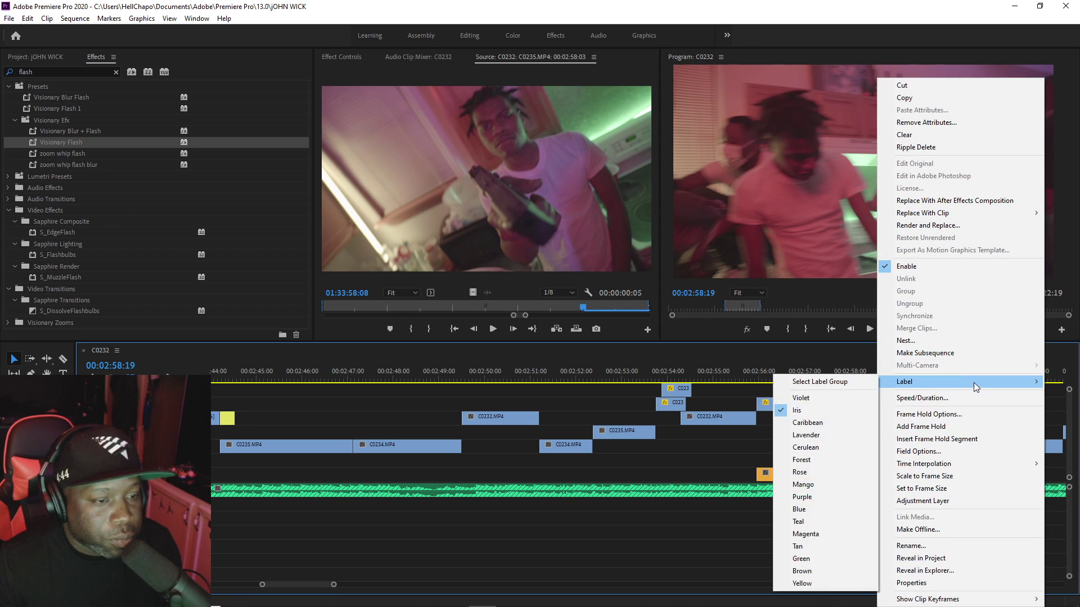
click(812, 584)
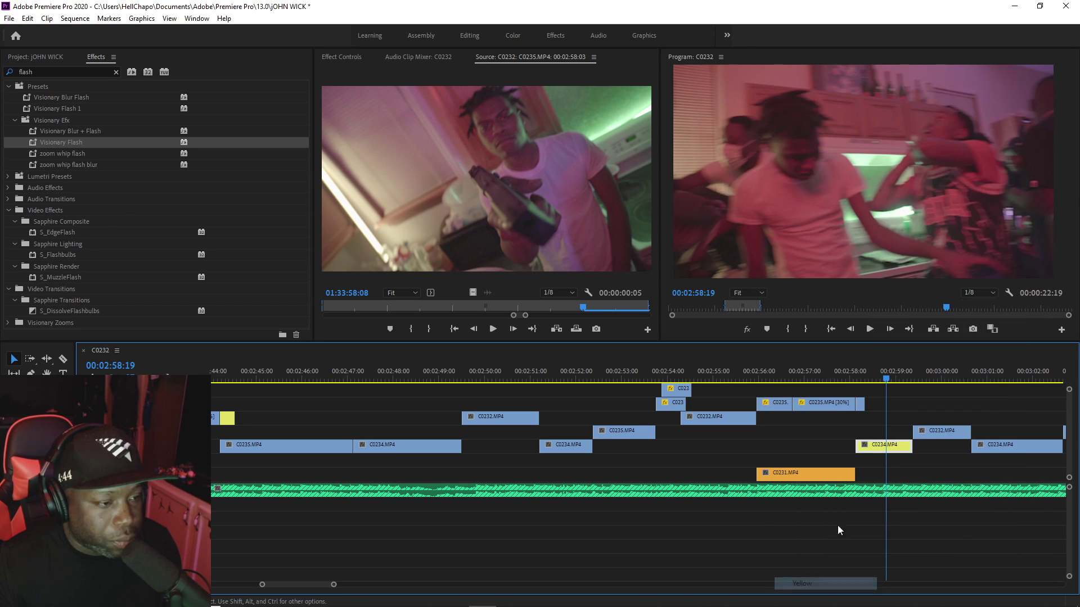
Step: Change the label colour of the C0234.MP4 clip starting near 00:02:58 to Mango and return to 00:02:57:23
right_click(896, 445)
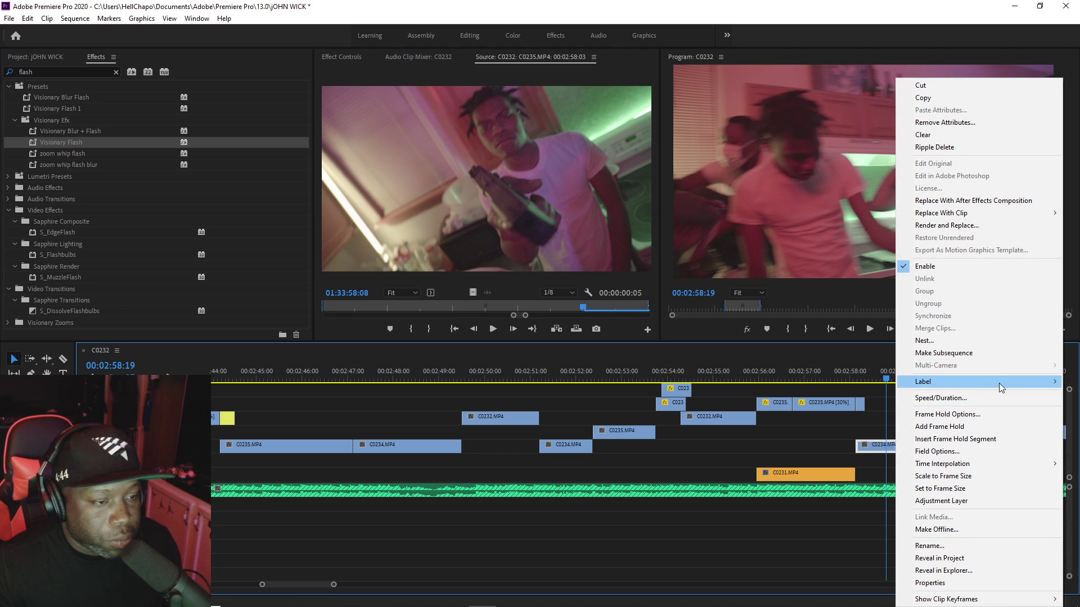
mouse_move(999, 382)
click(822, 484)
click(849, 379)
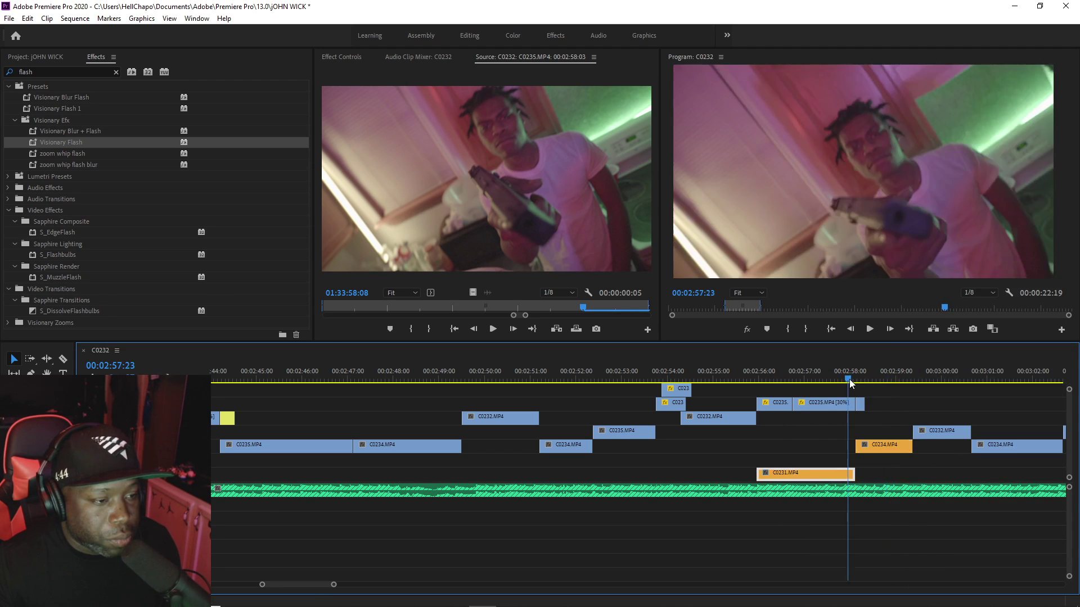
Step: Play the sequence from 00:02:57:23 and review the performance cuts around 00:03:11:05
key(space)
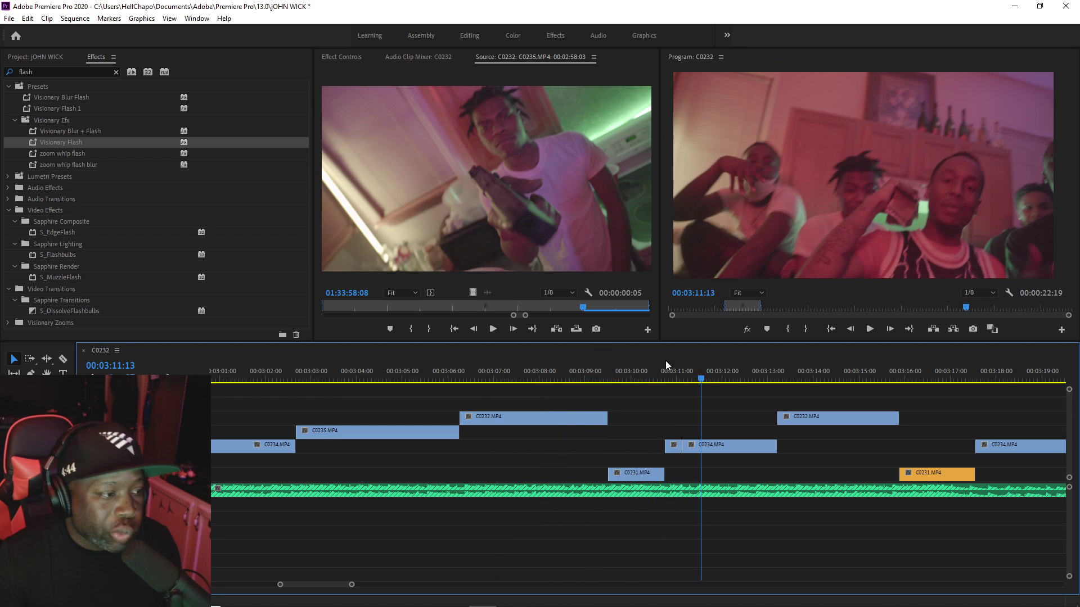
click(641, 375)
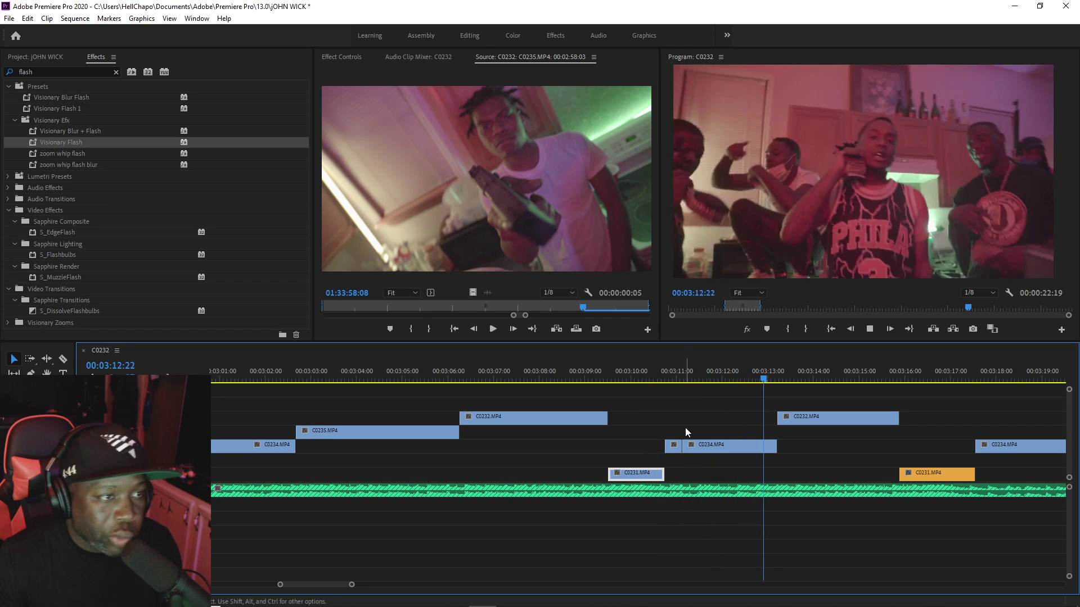
click(686, 376)
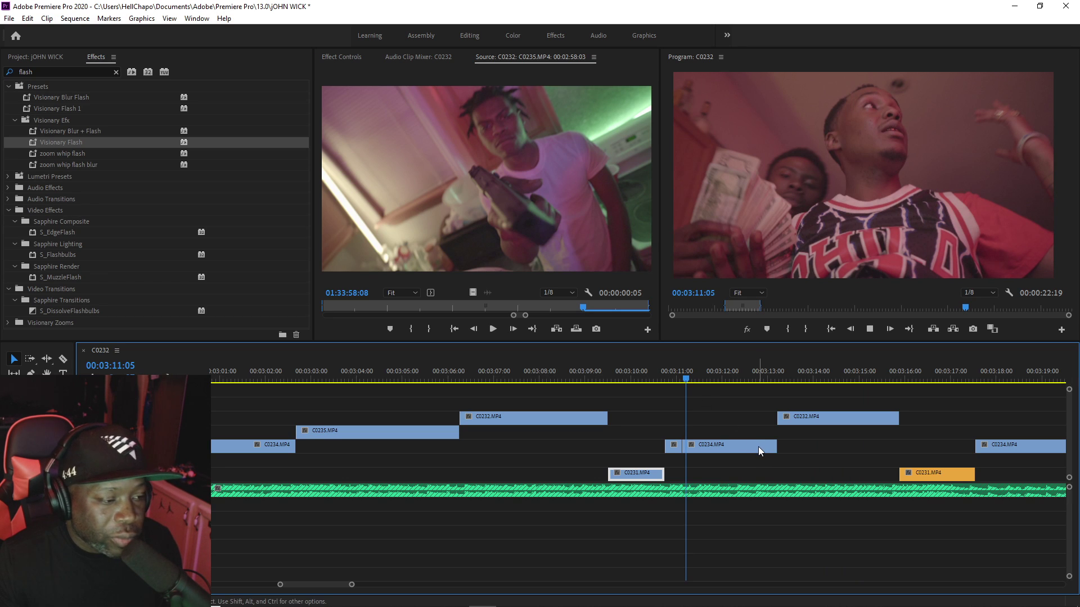
Step: Split the C0234.MP4 clip that starts just after 00:03:11:00 at 00:03:12:13
key(space)
key(c)
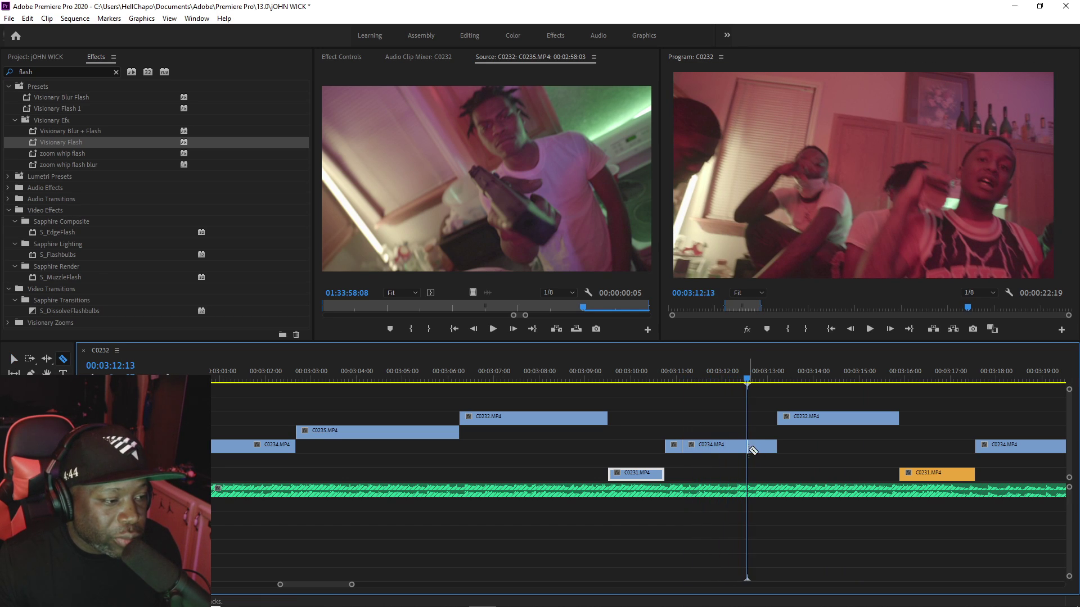
click(747, 447)
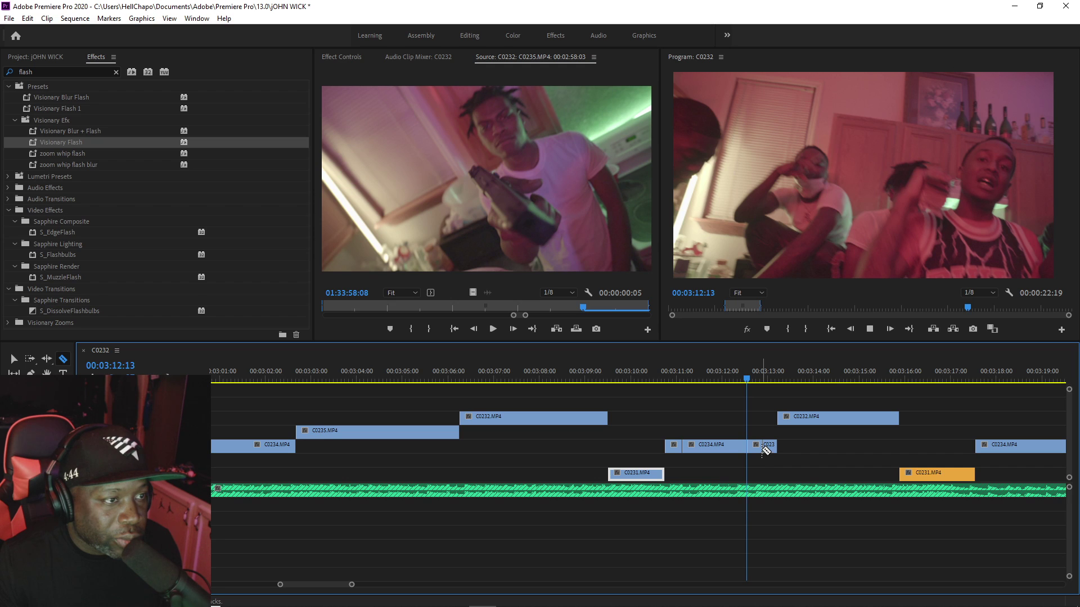
Step: Duplicate the short tail piece starting at 00:03:12:13 onto the video track directly above it
key(space)
key(v)
click(760, 448)
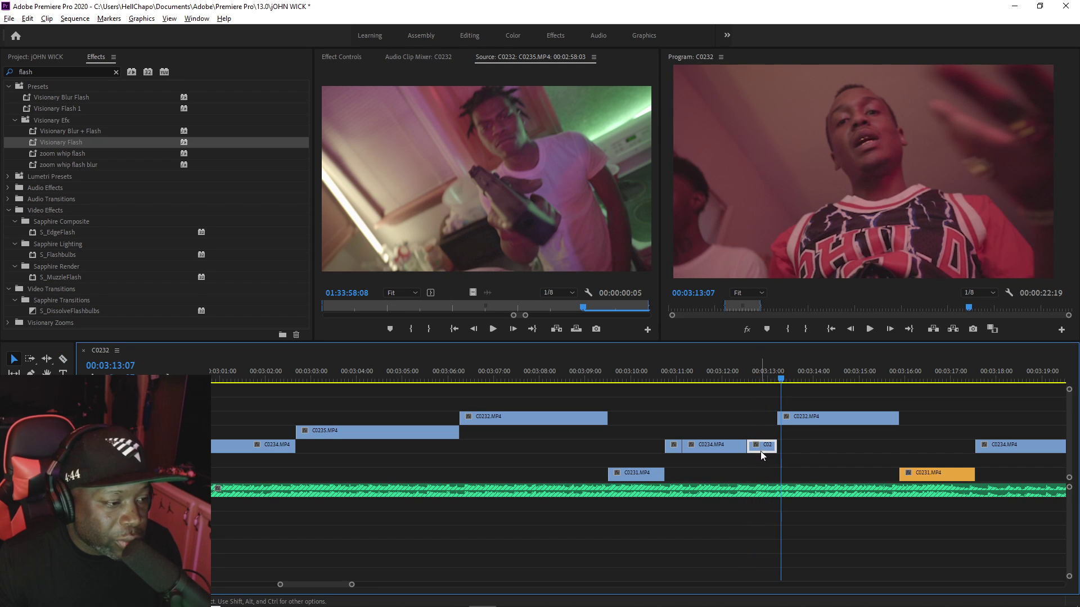
drag(761, 451, 765, 430)
Step: Replay the lead-in to the layered tail piece from 00:03:12:02 and stop at 00:03:12:18
click(727, 374)
key(space)
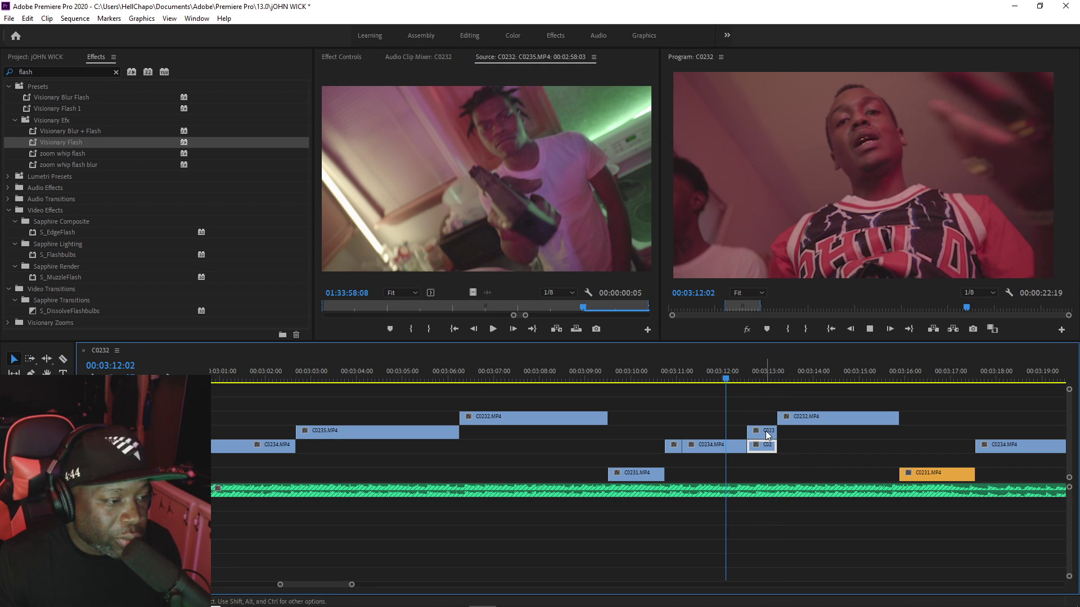
key(space)
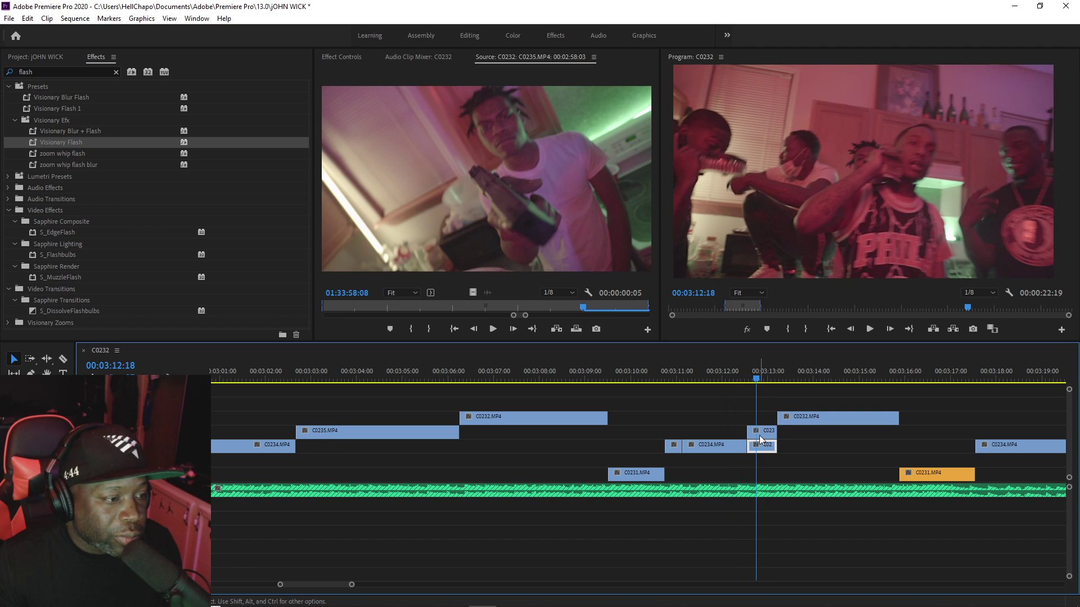